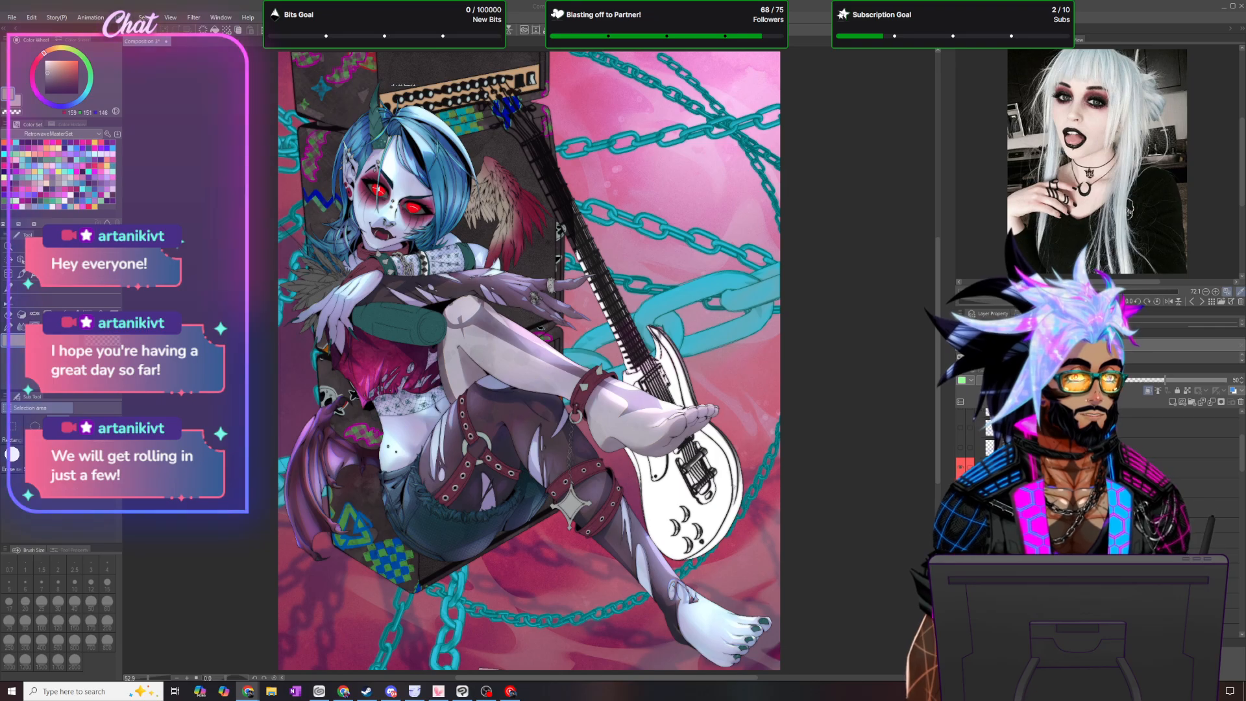
- Choose a blending brush at a smaller preset size for work around the character's feathered wing
scroll(336, 383, "down", 1)
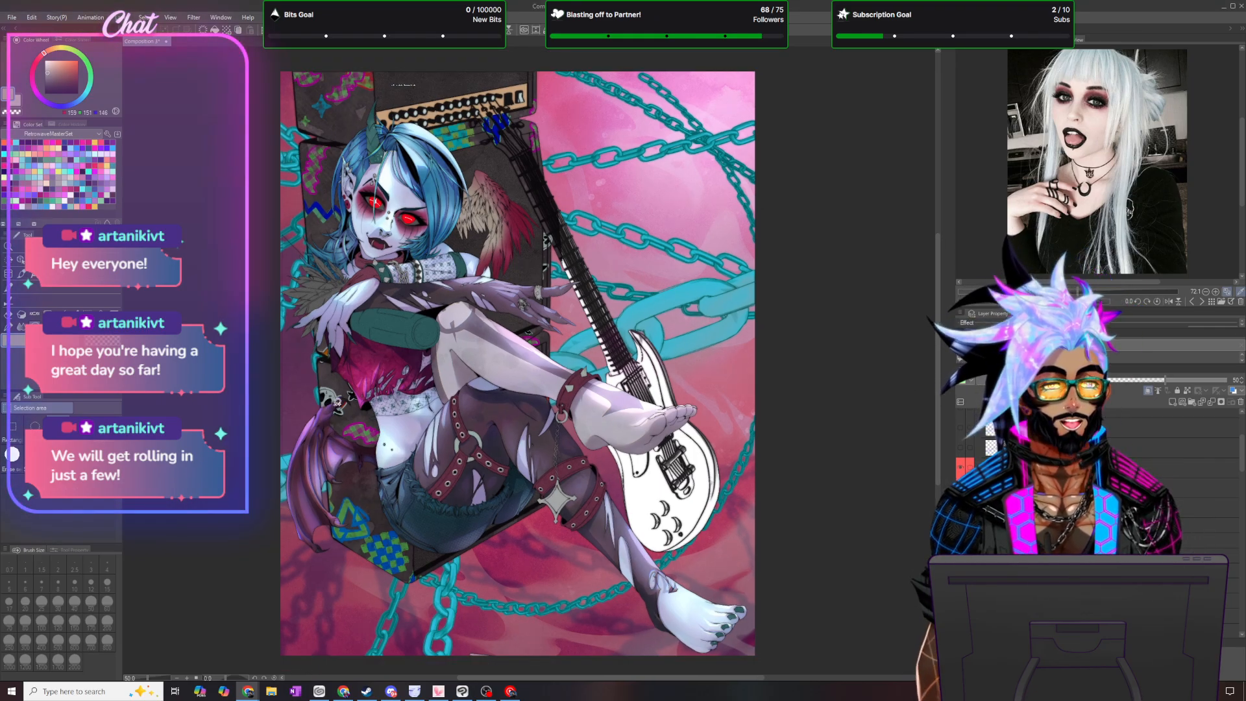
scroll(336, 383, "up", 2)
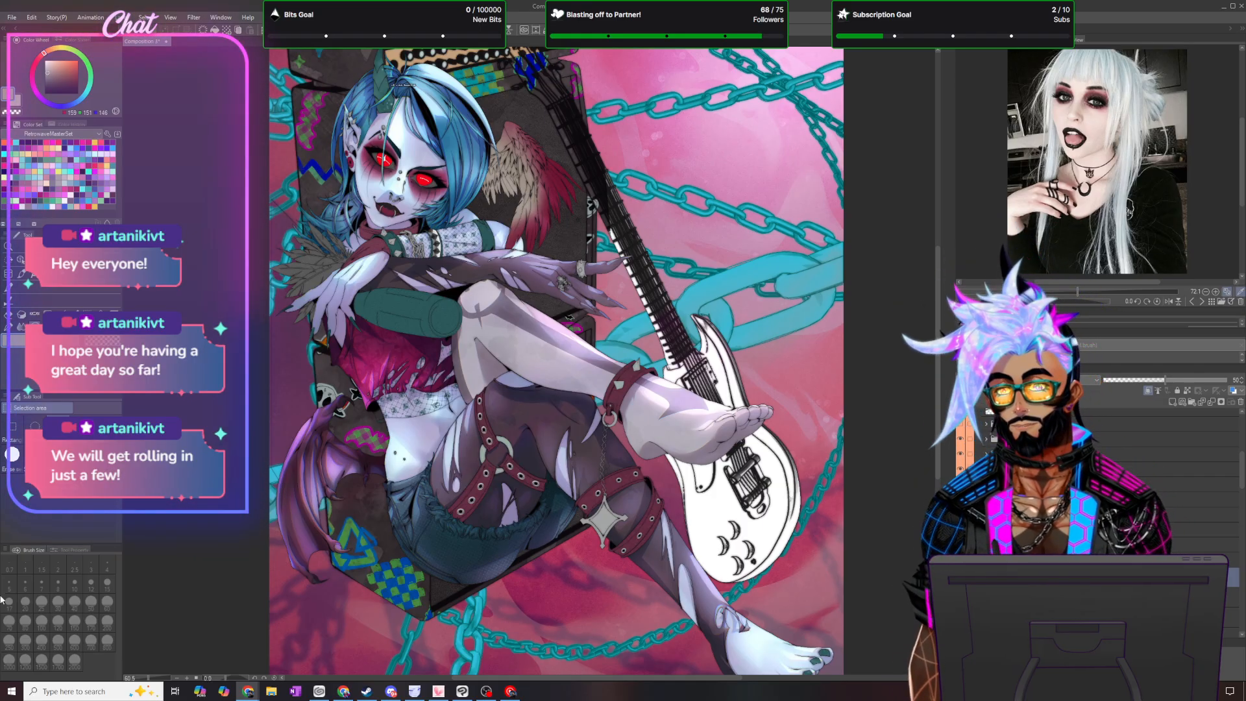
left_click(19, 315)
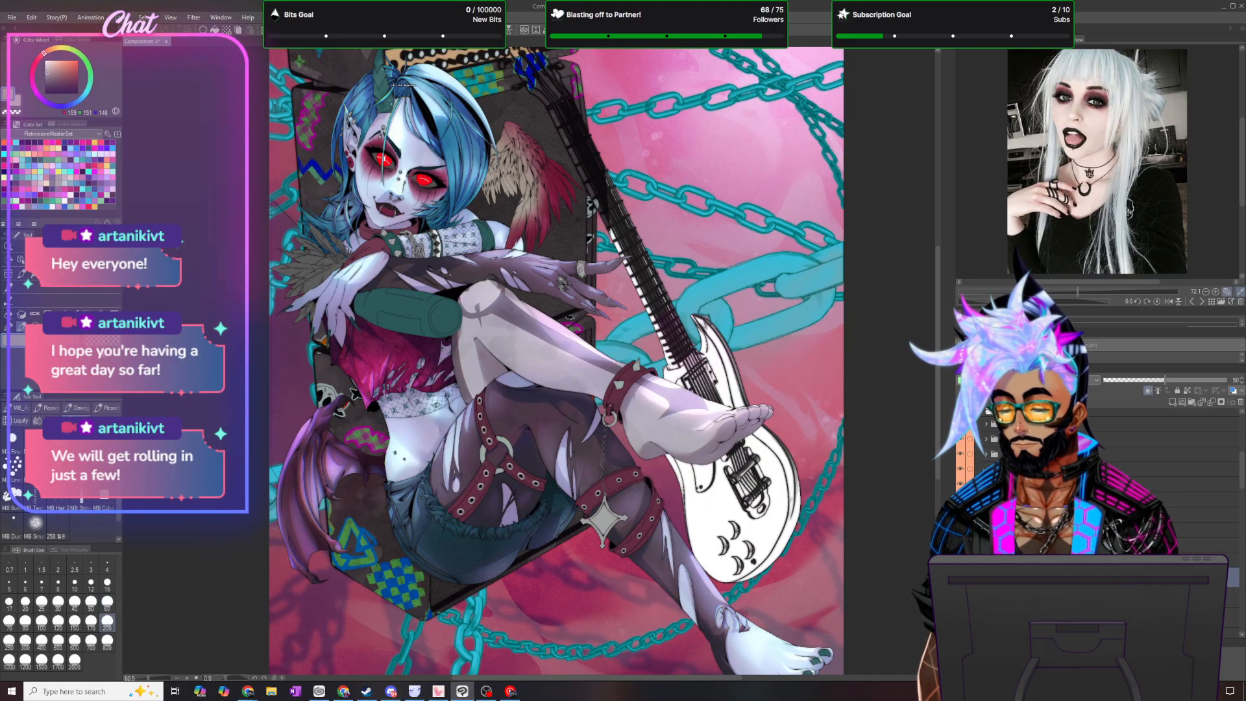
scroll(579, 187, "up", 1)
scroll(579, 188, "up", 2)
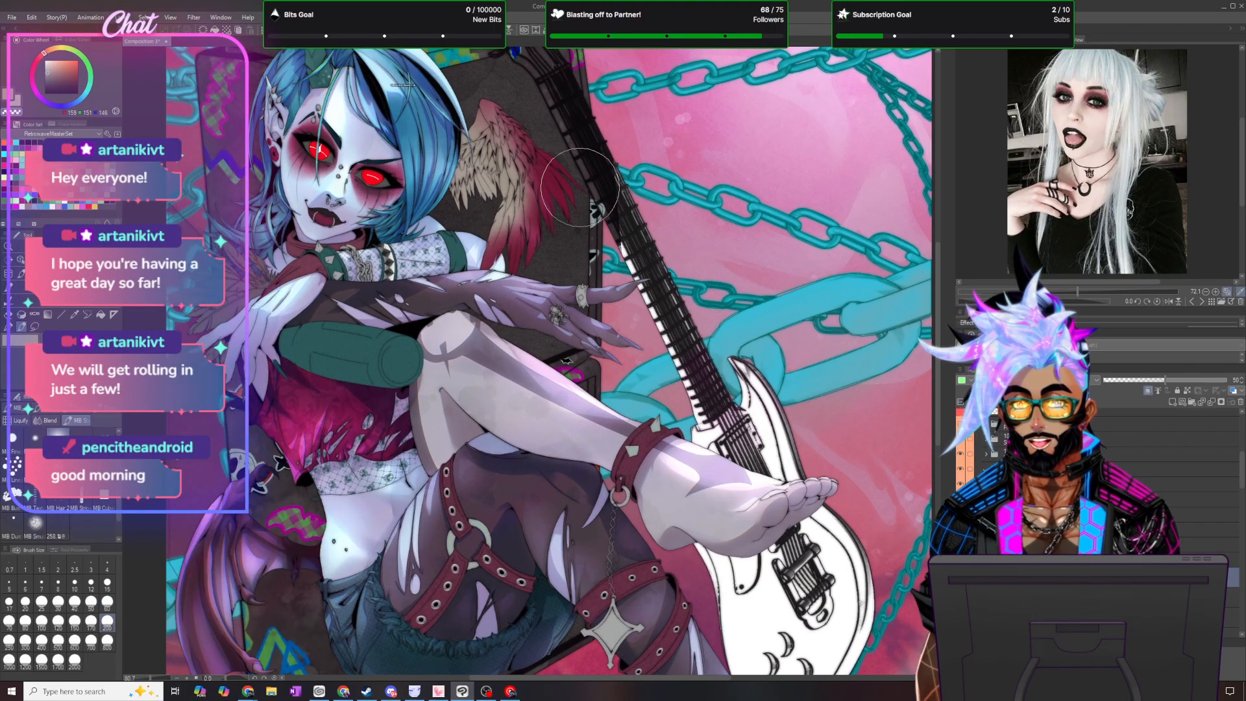
left_click_drag(937, 335, 937, 308)
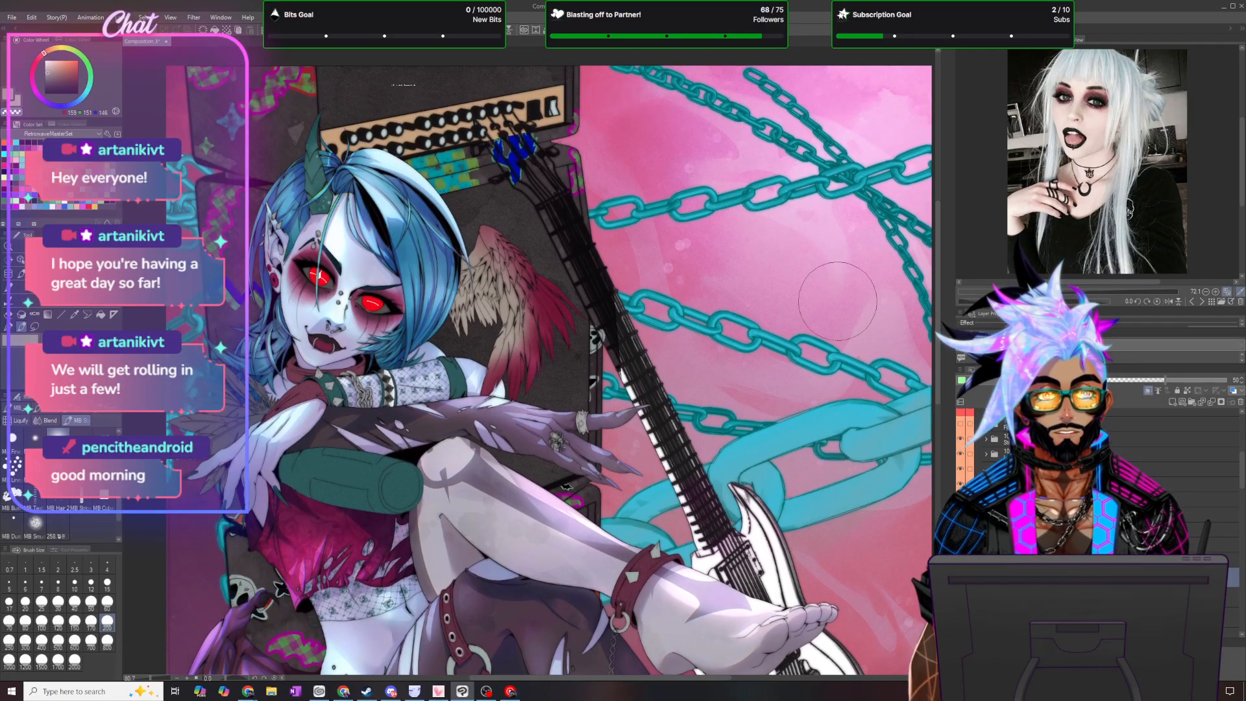
left_click(74, 624)
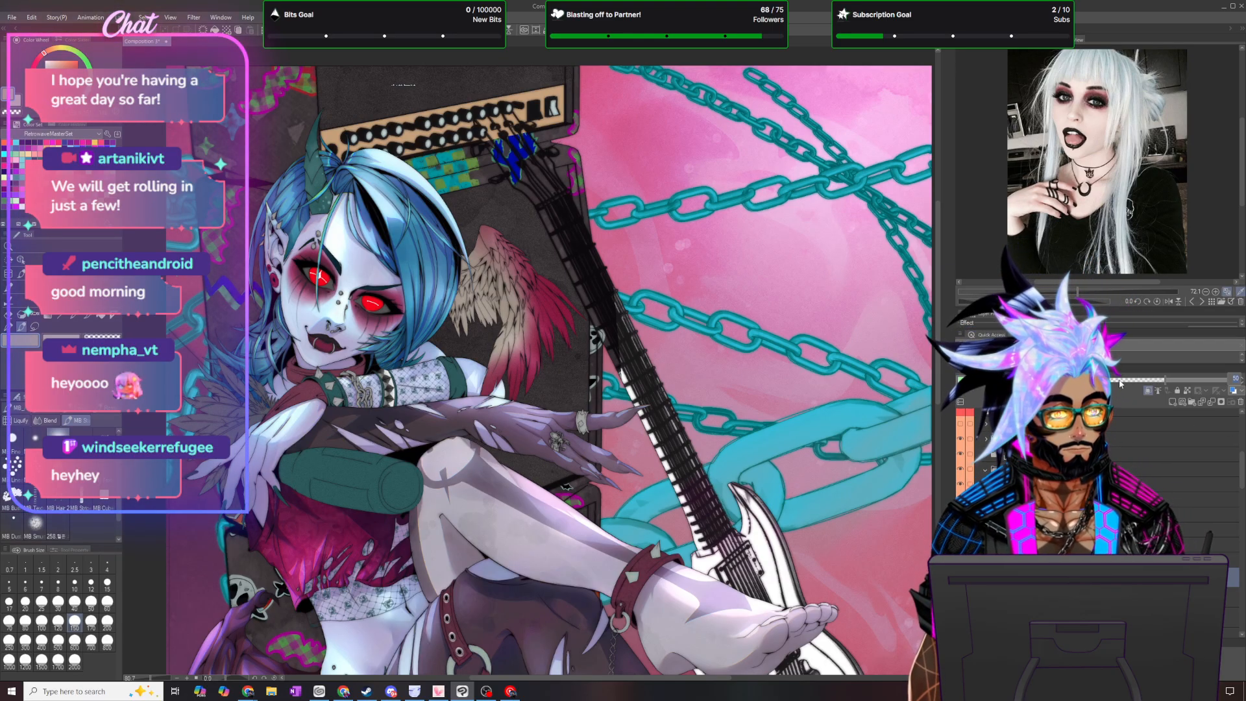
- Set the current layer's opacity to 15%
left_click(1121, 381)
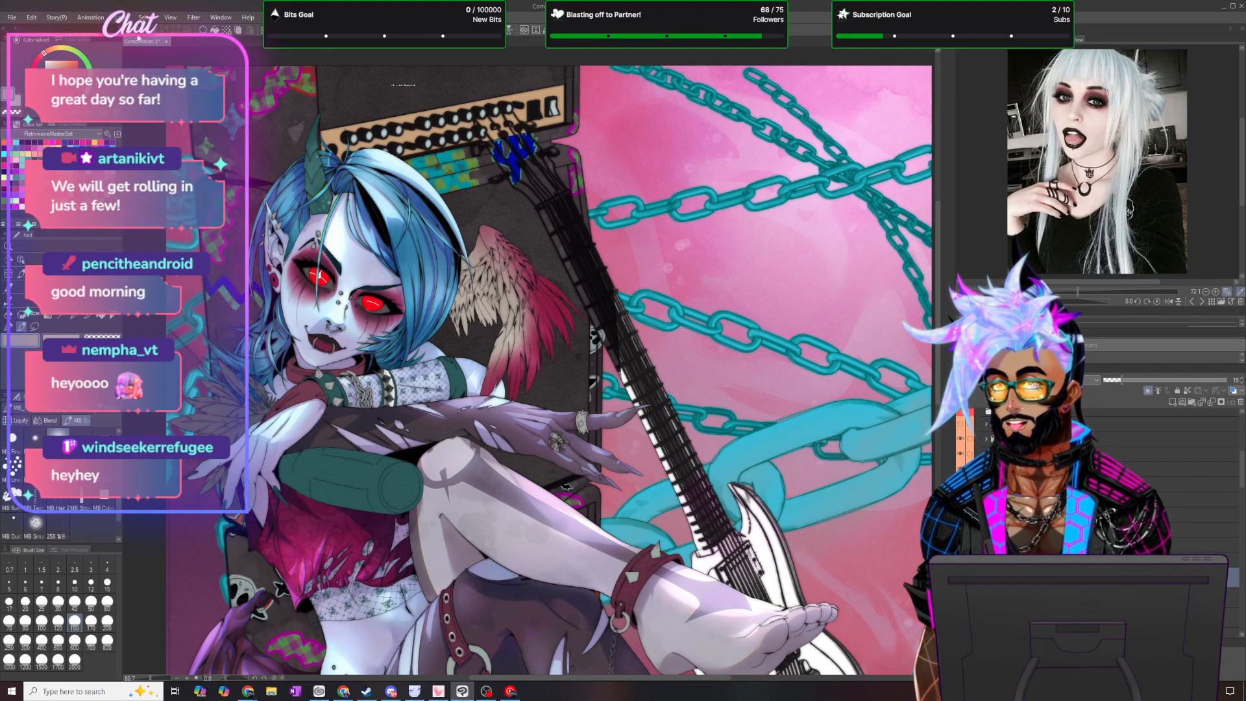
left_click(123, 17)
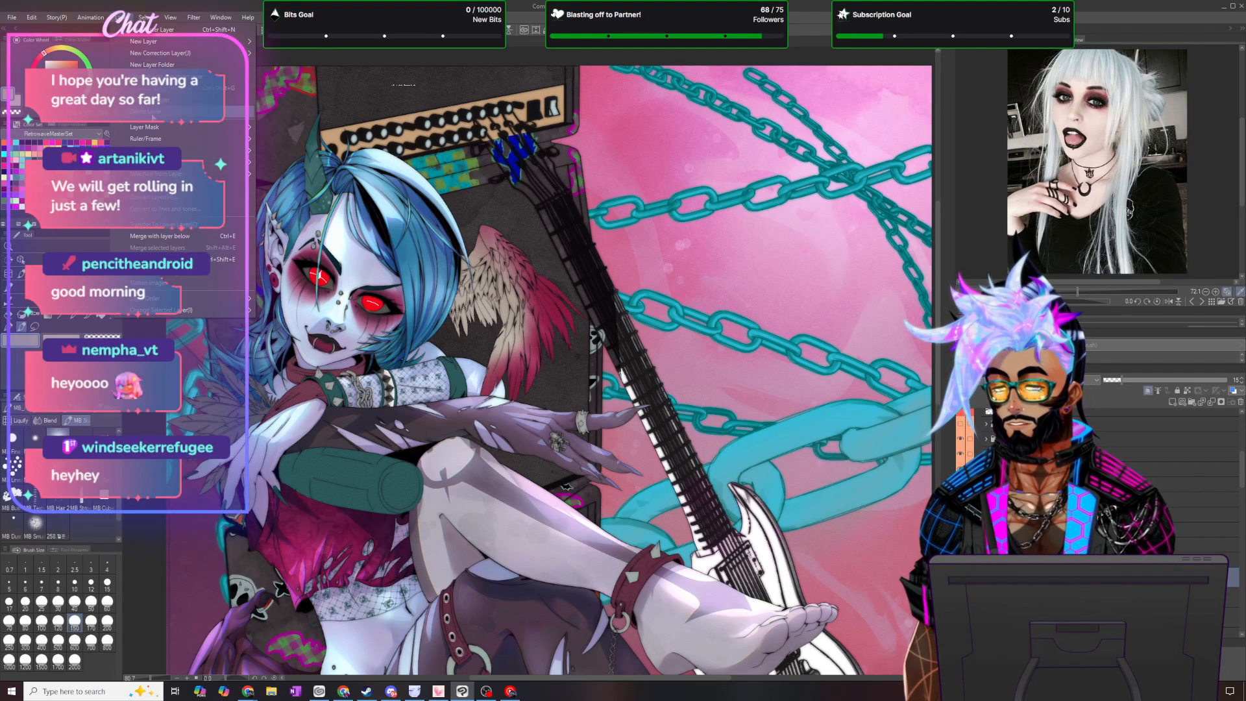
left_click(154, 65)
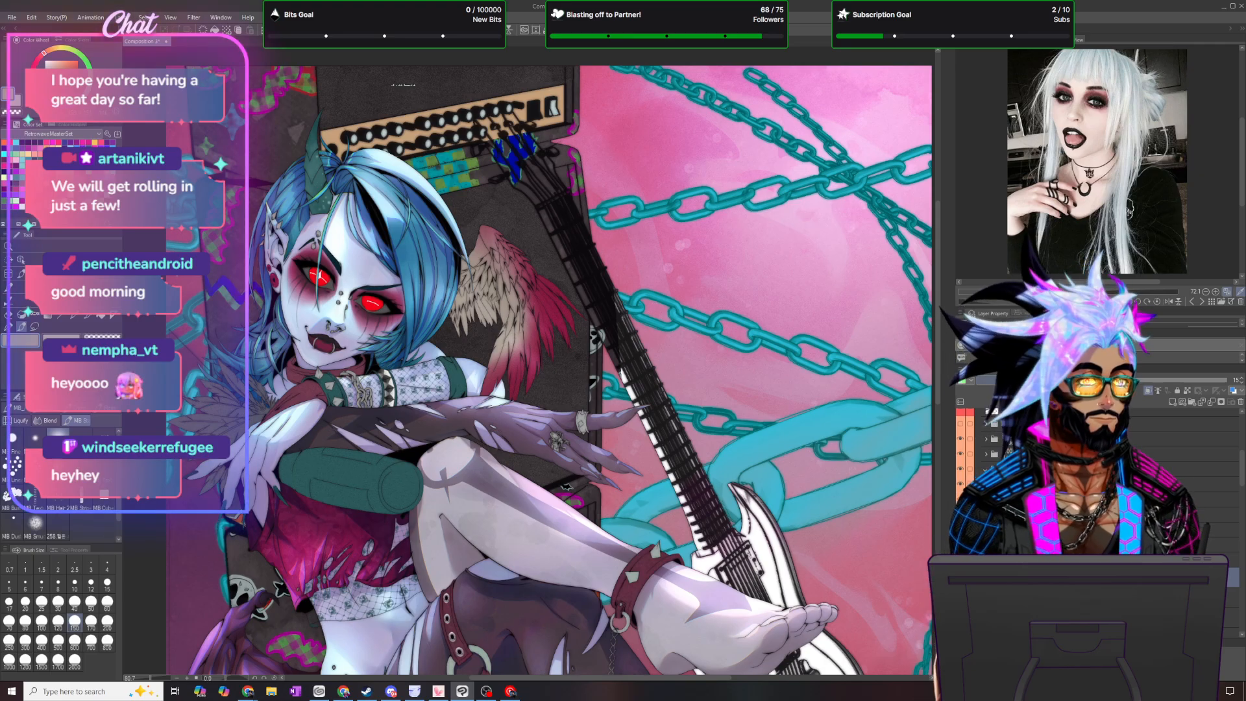
left_click(994, 380)
left_click(997, 410)
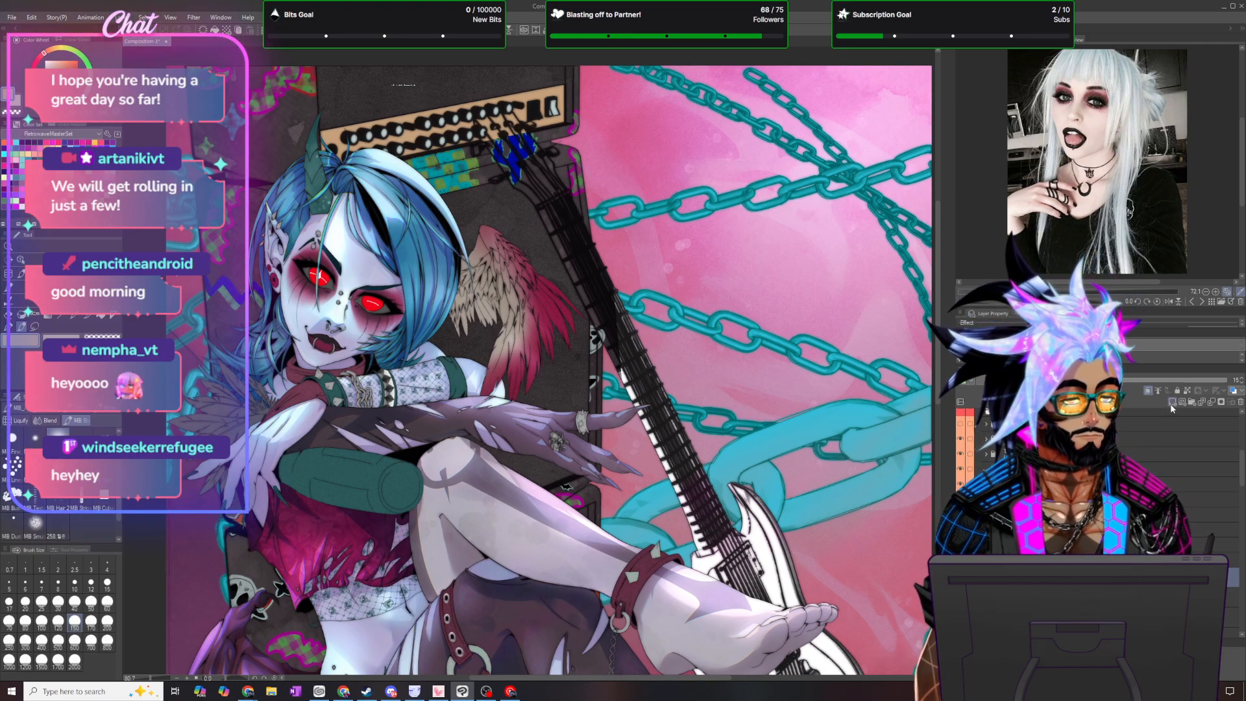
- Add a new layer clipped to the wing, lasso around the feathered wing and fill it with dark pink
left_click(1146, 392)
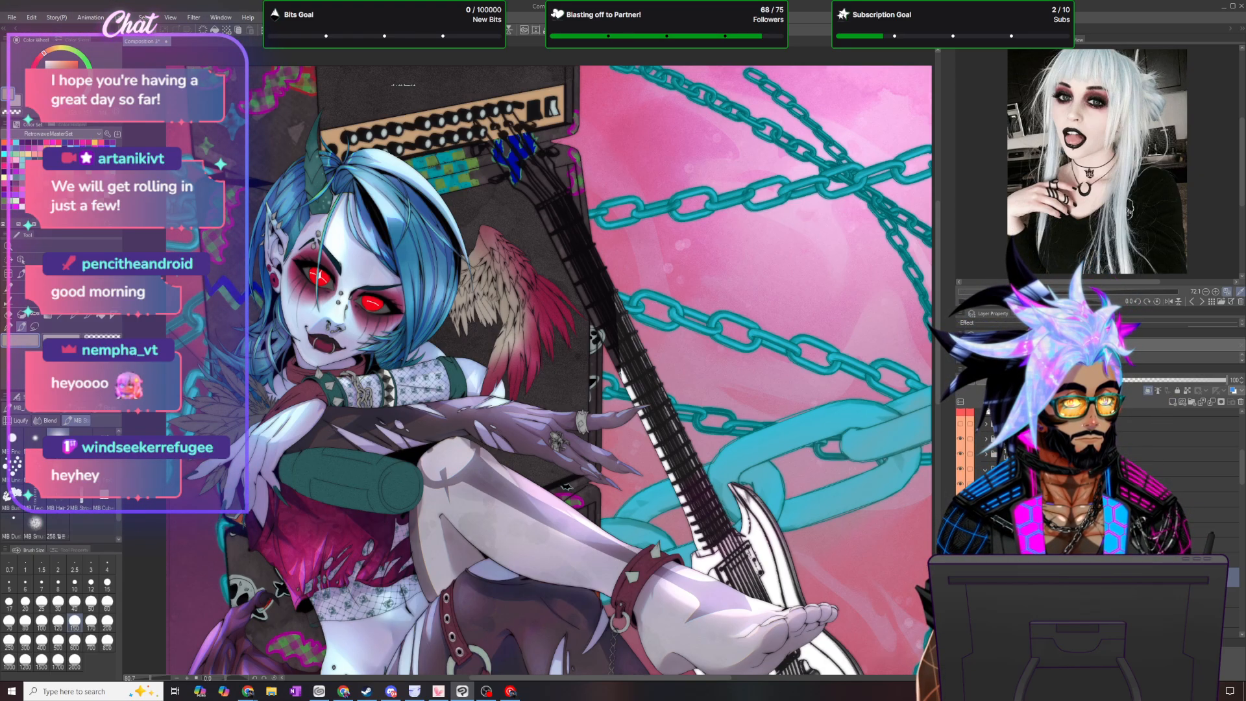
left_click(966, 381)
left_click(983, 434)
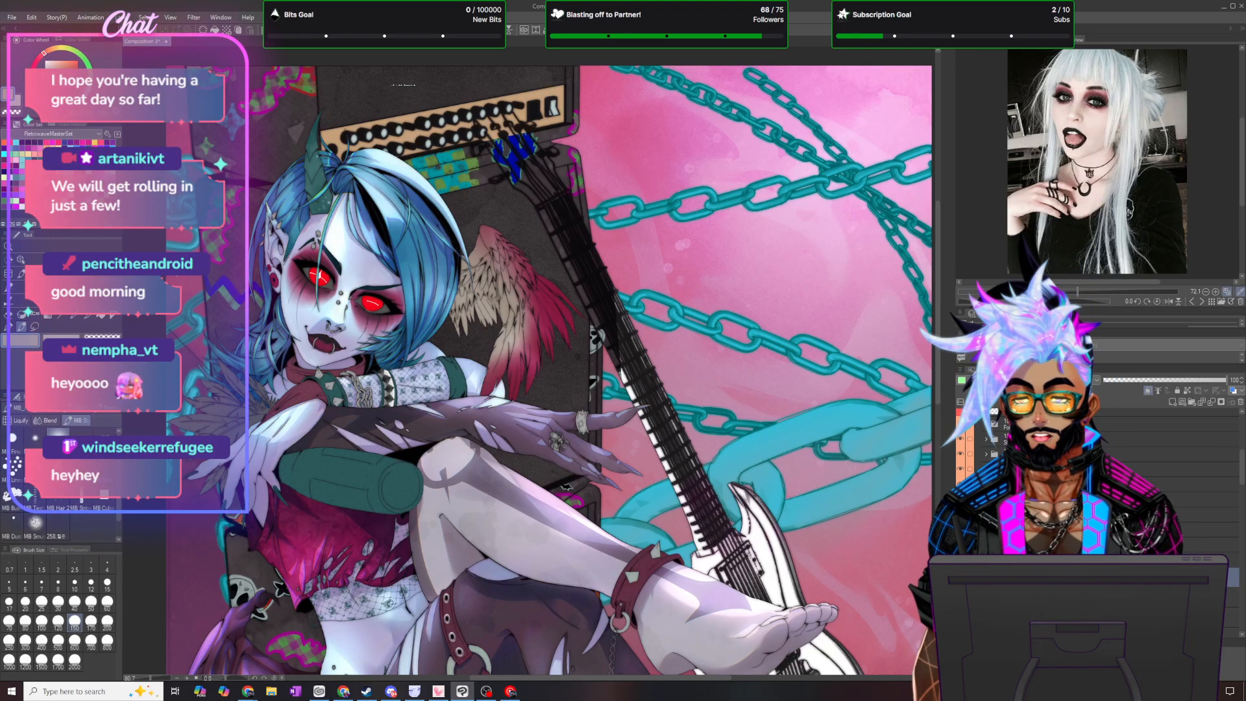
left_click(76, 139)
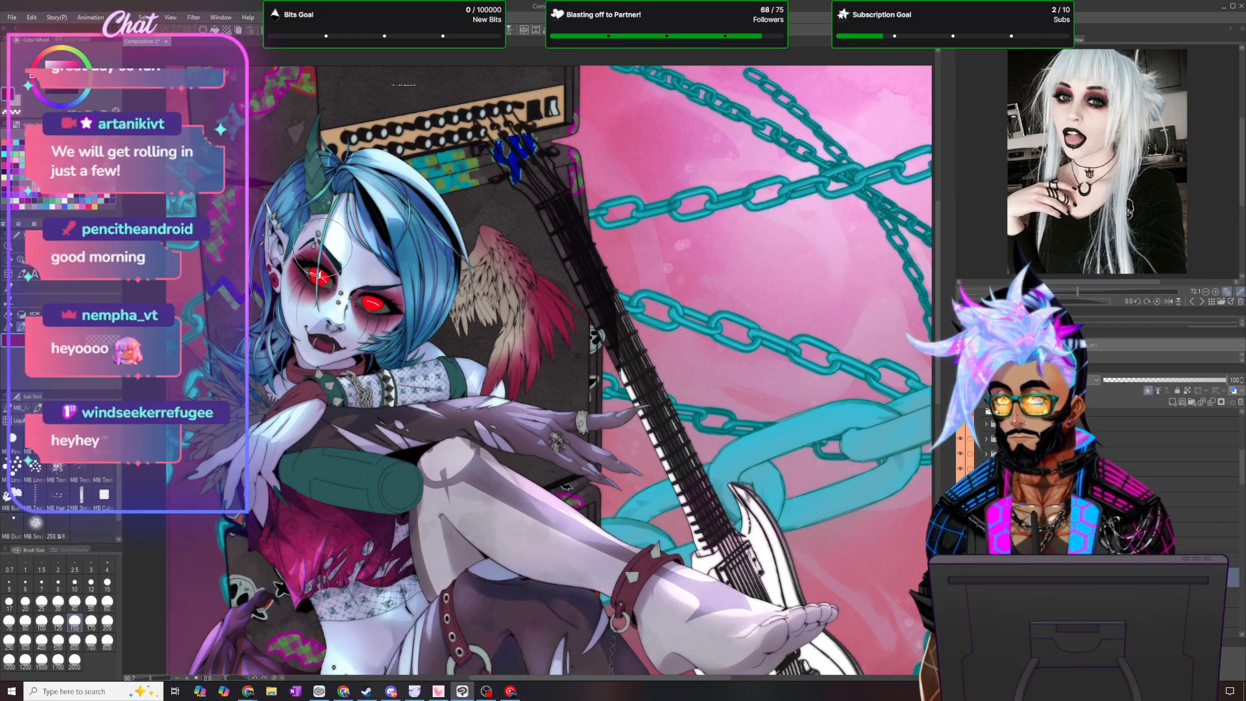
key("m")
mouse_move(462, 172)
left_mouse_down()
mouse_move(411, 402)
mouse_move(568, 134)
left_mouse_up()
left_click(574, 504)
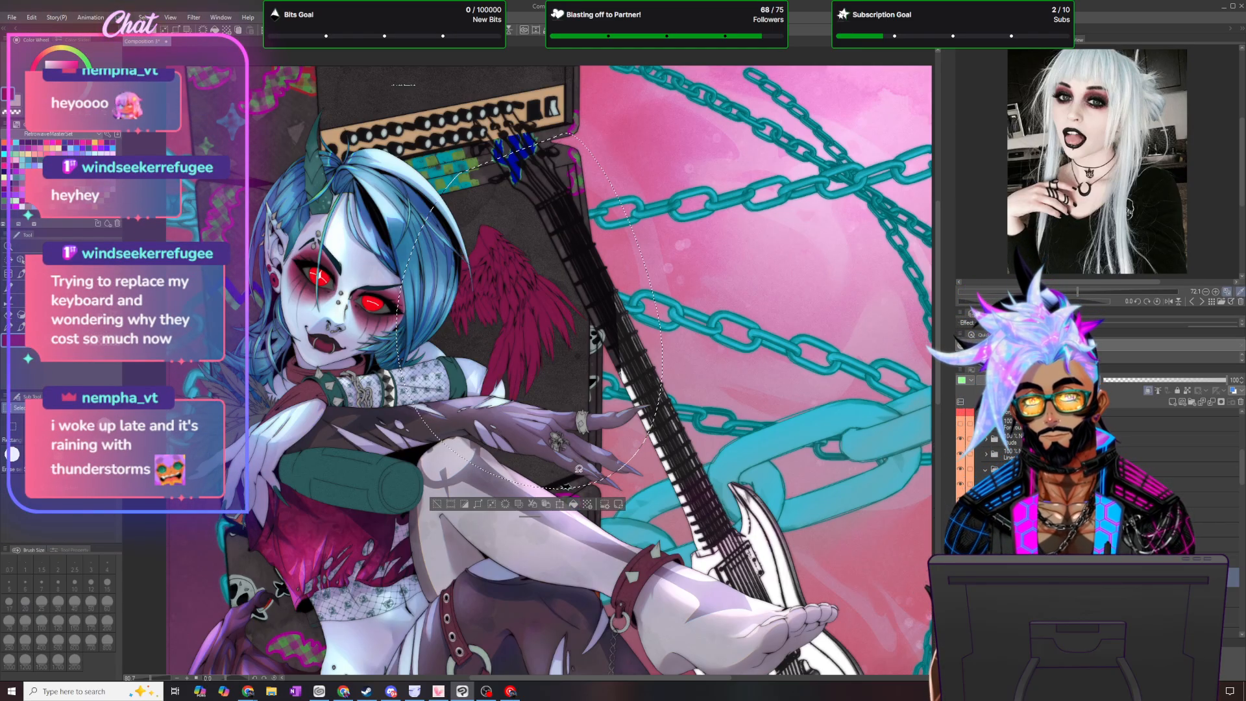
- Give the wing's fill layer a darkening blend mode at 50% opacity and clear the selection
left_click(1013, 381)
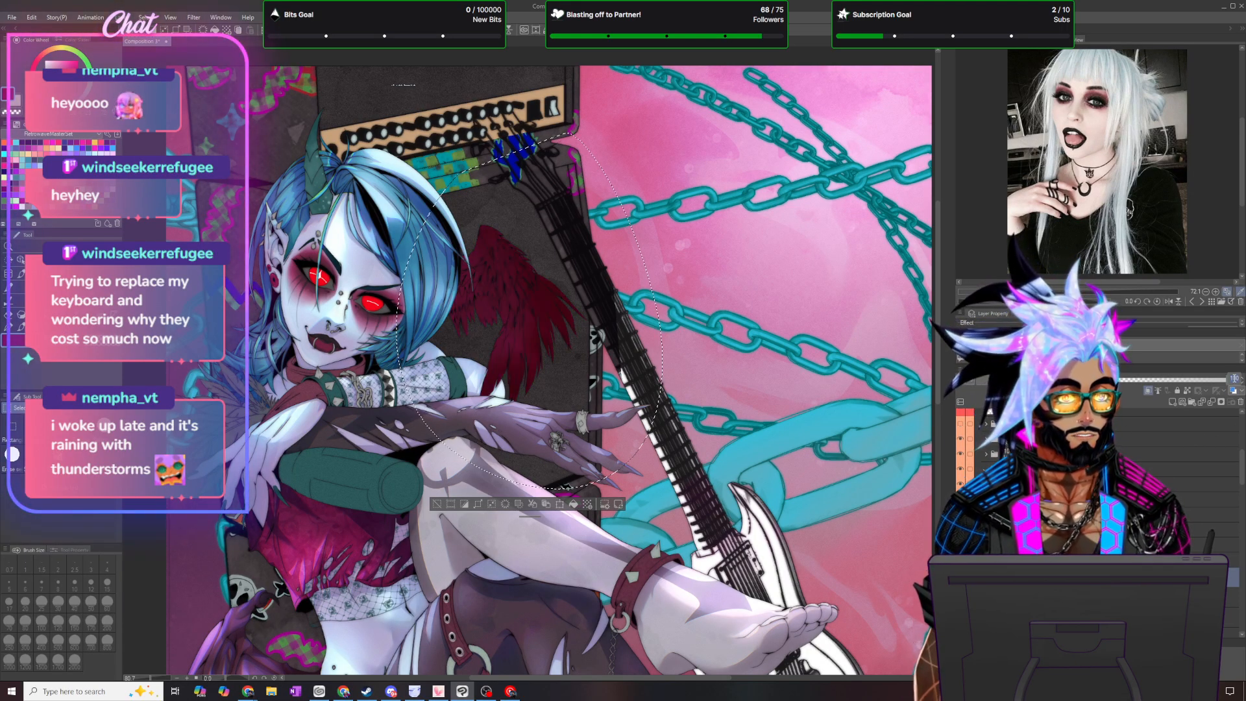
left_click(1180, 379)
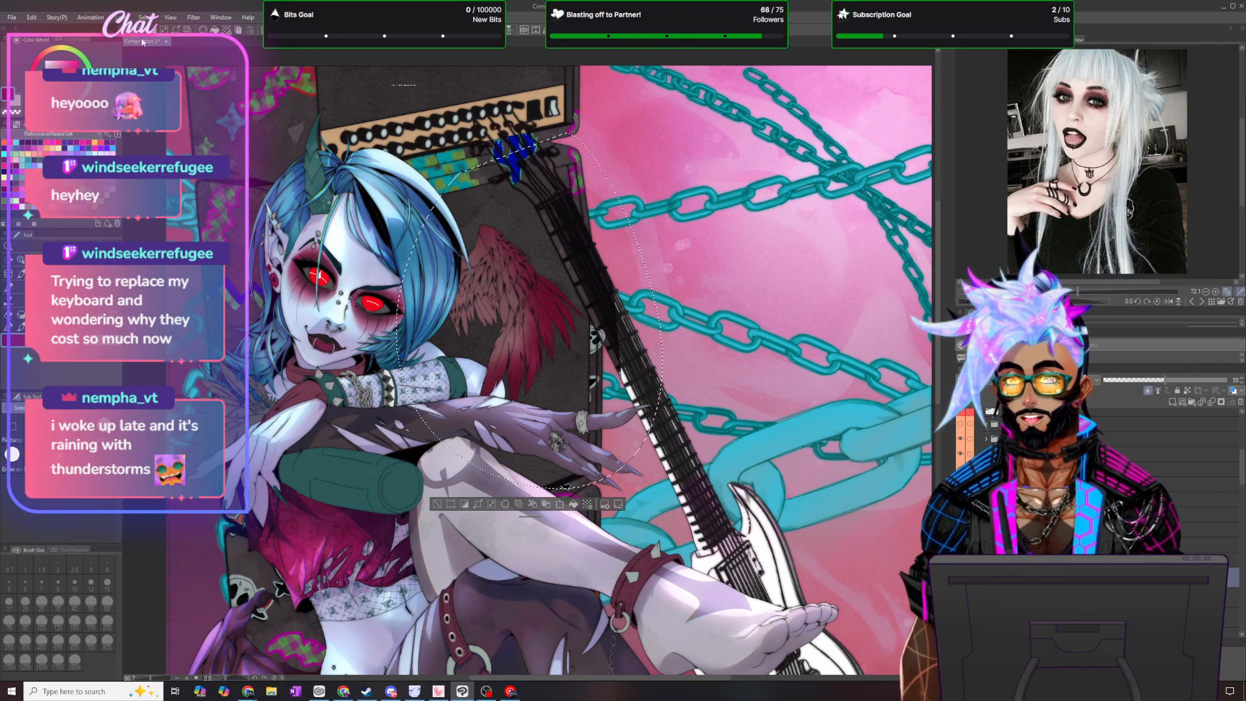
left_click(145, 17)
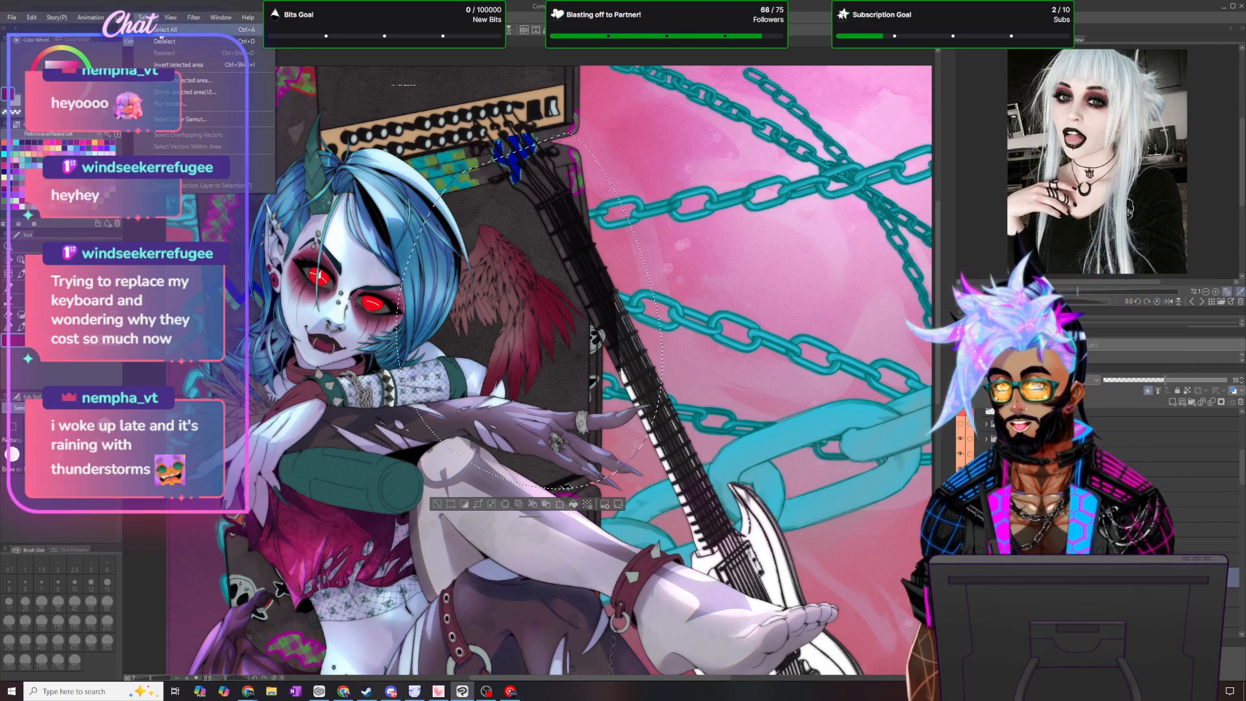
left_click(164, 41)
- Lasso a thin highlight shape along the wing's upper edge and remove the shading inside it
scroll(511, 272, "up", 2)
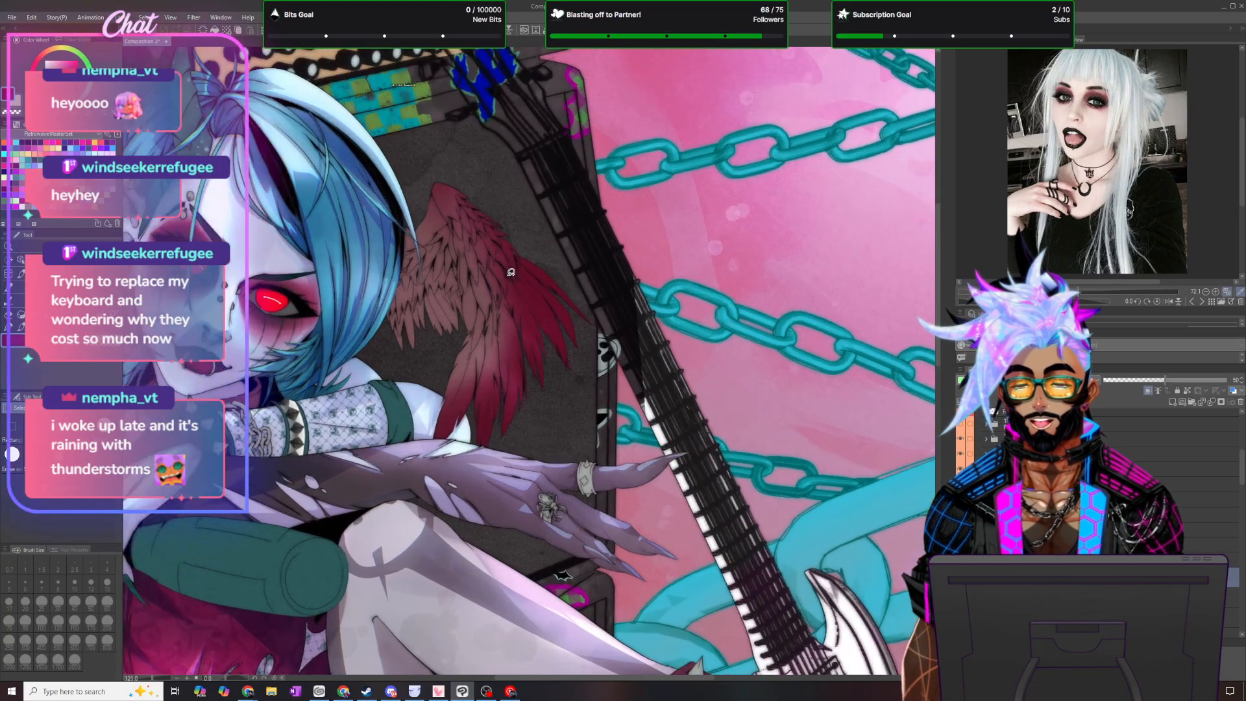
scroll(511, 272, "up", 1)
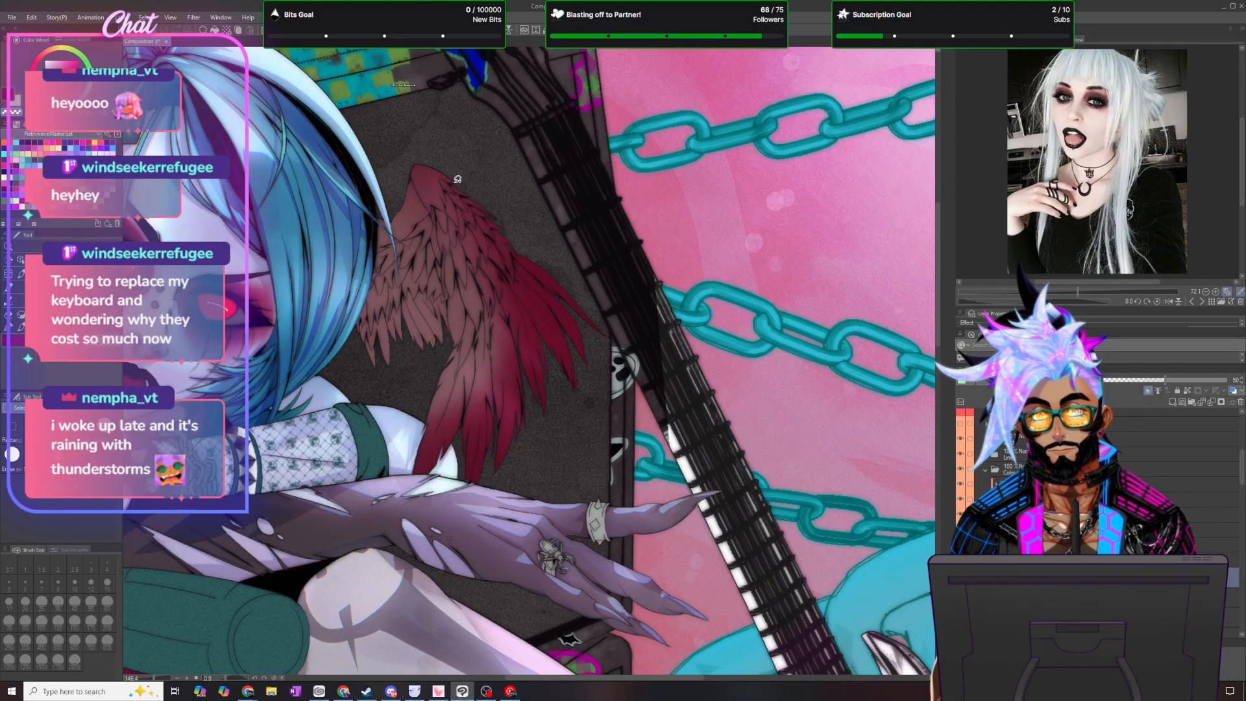
left_click_drag(456, 173, 460, 180)
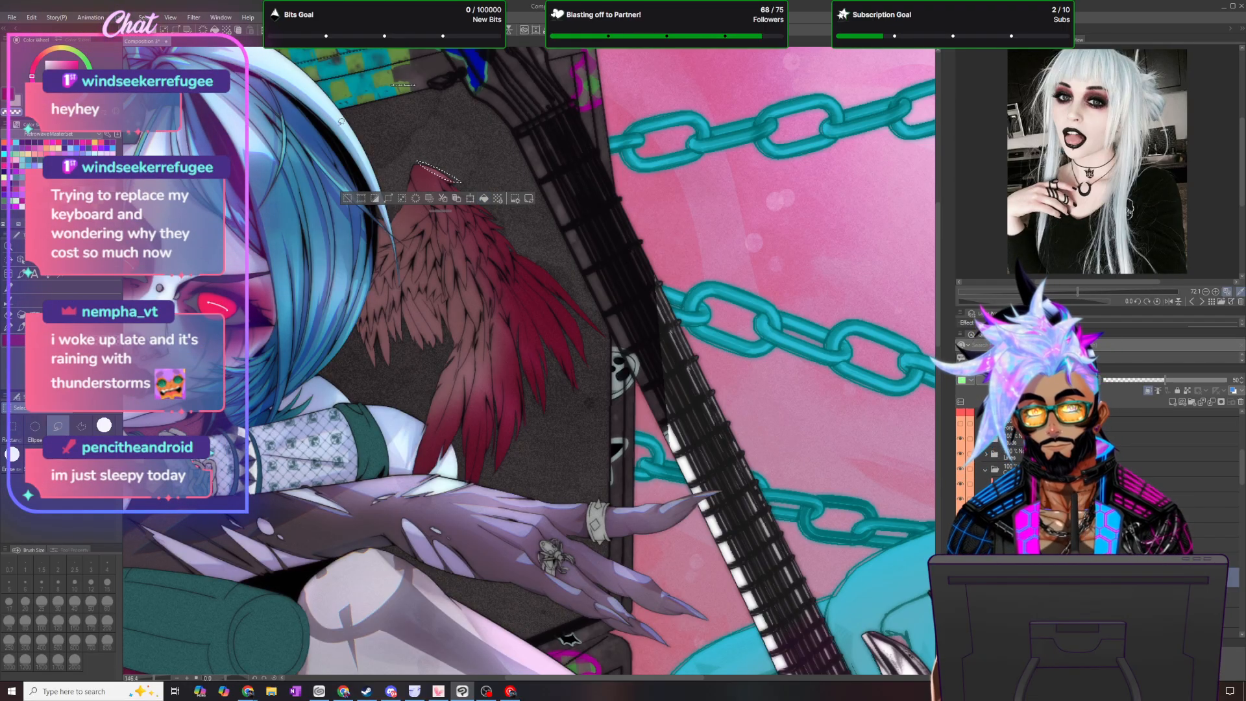
left_click(144, 17)
left_click(158, 44)
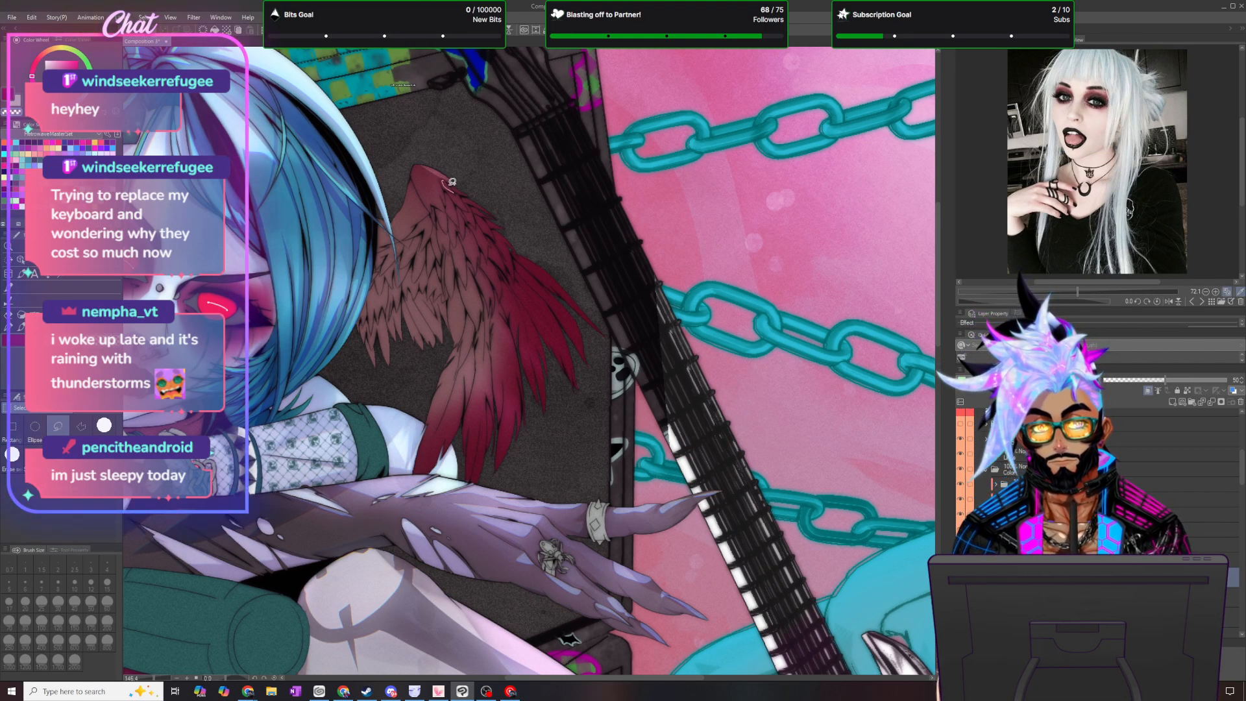
- Cut small feather-shaped highlights out of the shading just below the top of the wing
left_click_drag(459, 190, 457, 188)
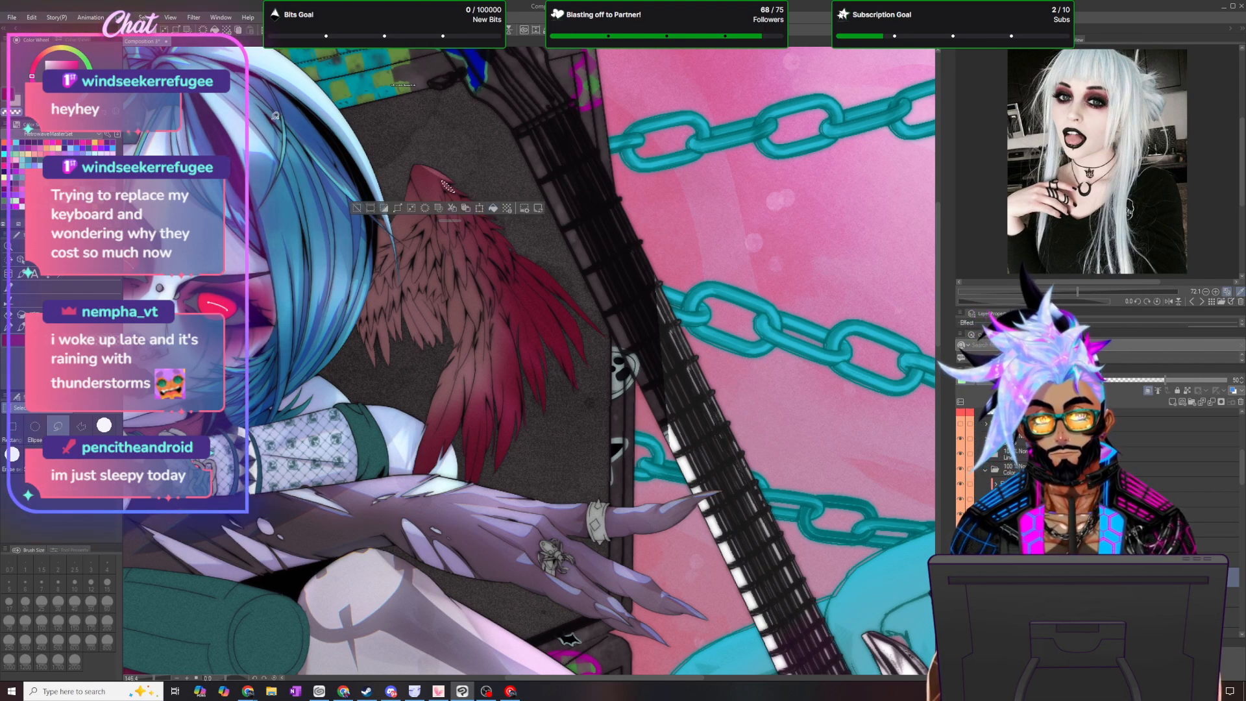
left_click(144, 17)
left_click(157, 44)
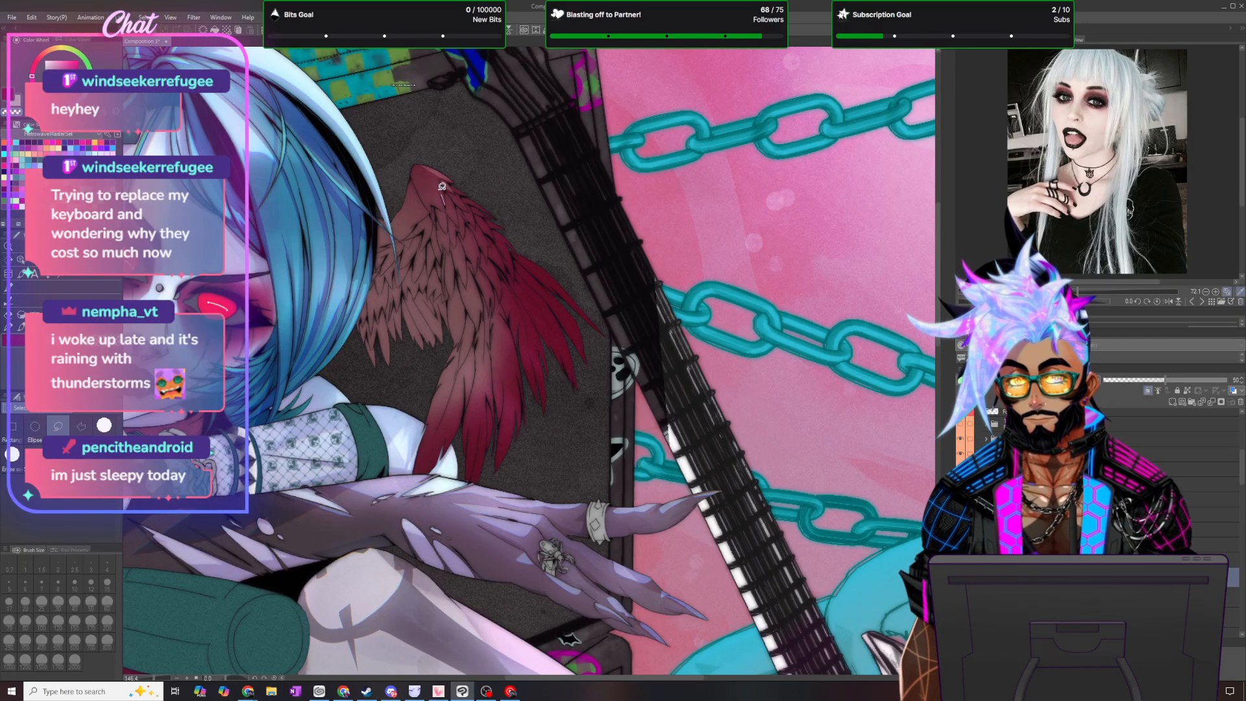
left_click_drag(447, 188, 448, 208)
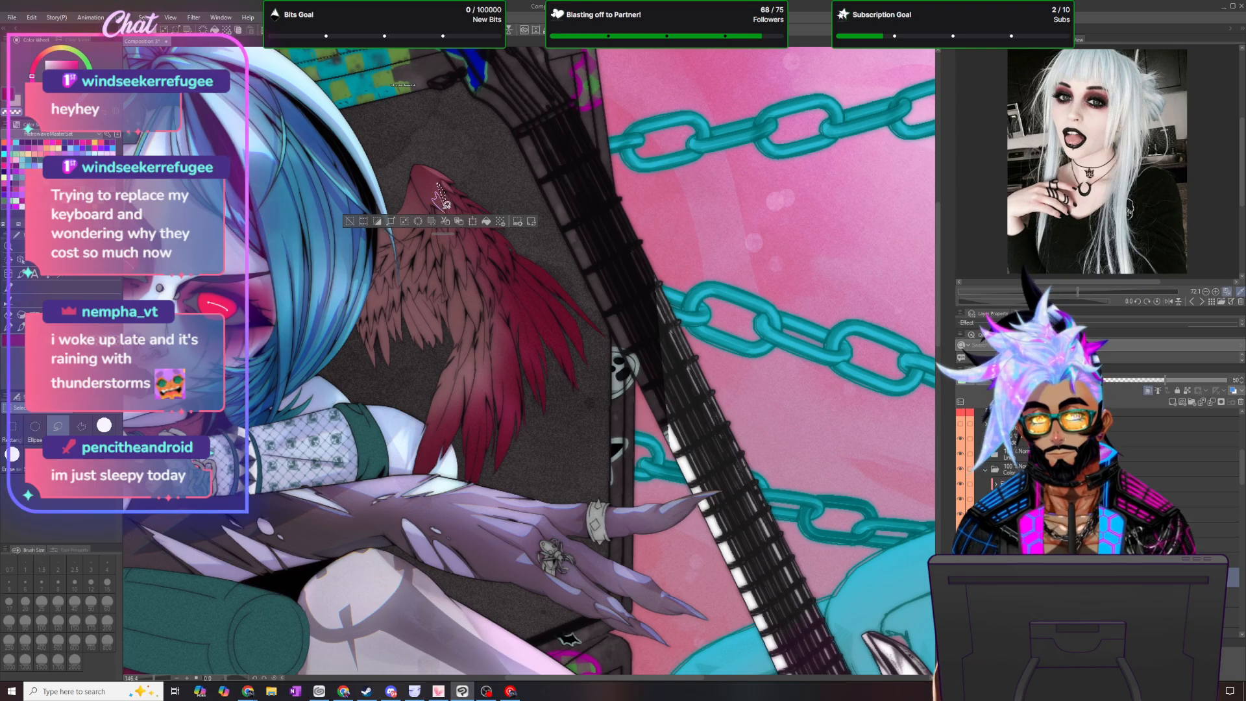
left_click_drag(446, 205, 448, 197)
left_click(146, 18)
left_click(160, 45)
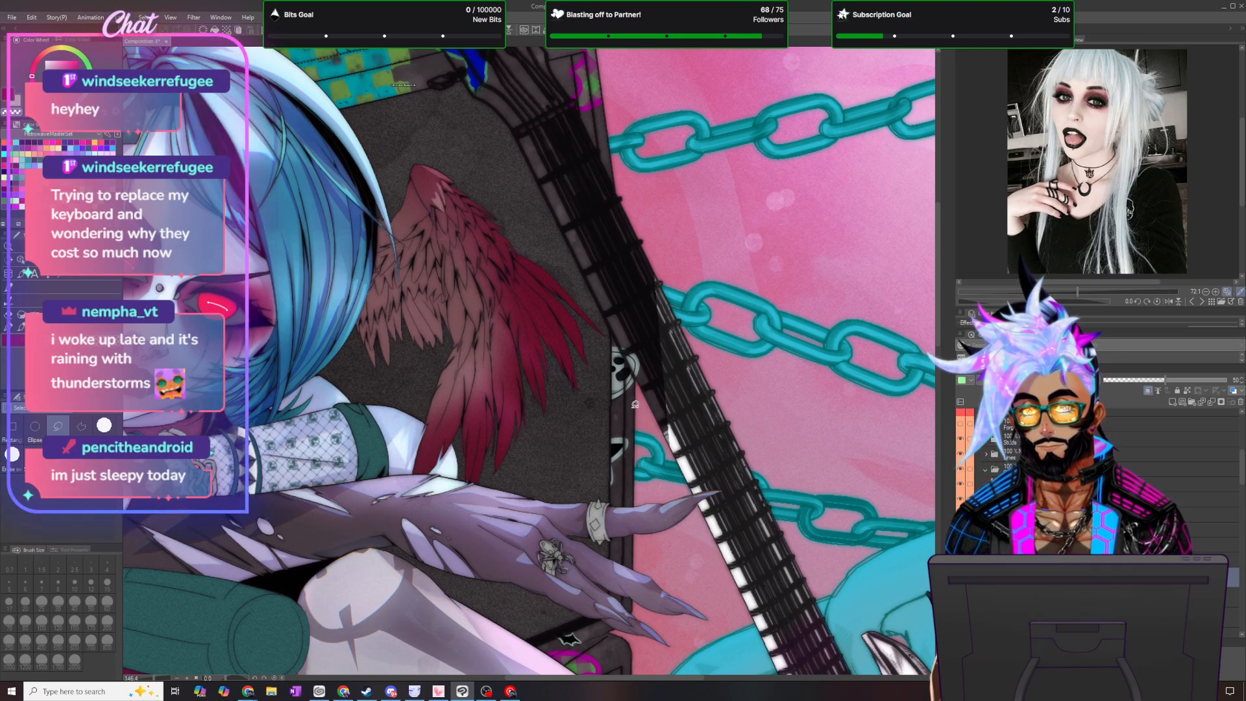
- Lasso several narrow highlights along the outer edge of the upper feathers, clear their shading and deselect
scroll(636, 404, "up", 1)
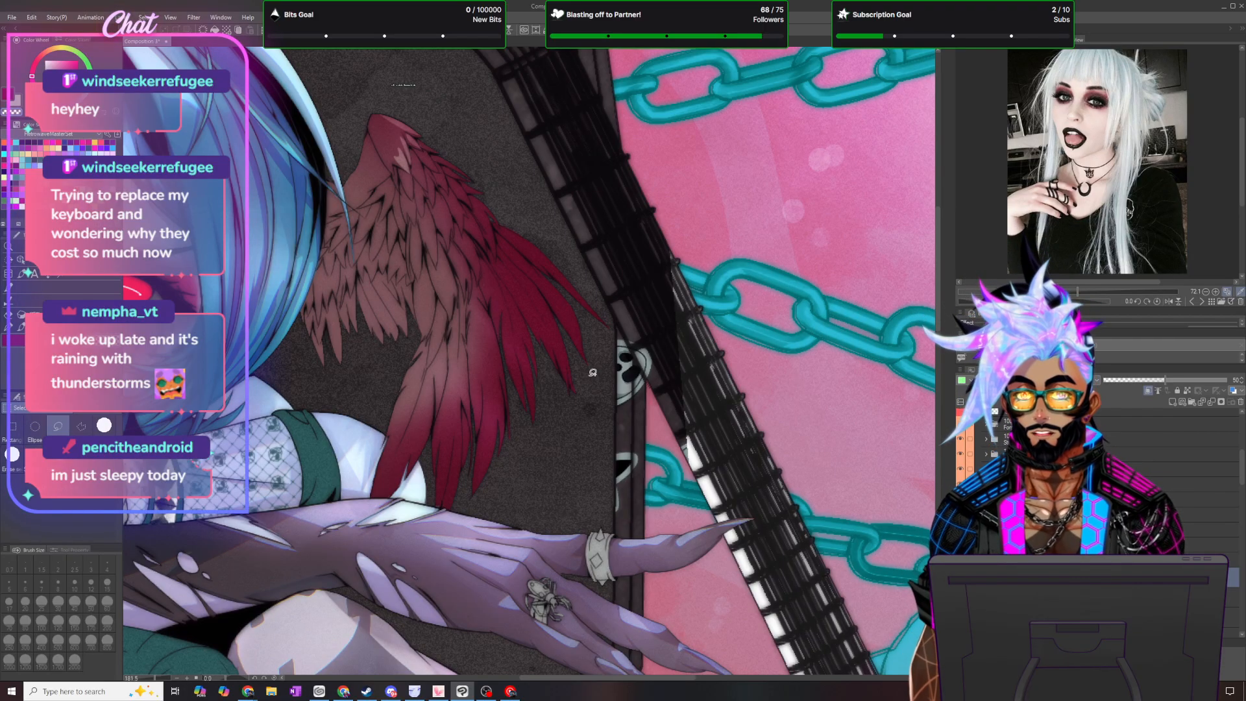
left_click(18, 340)
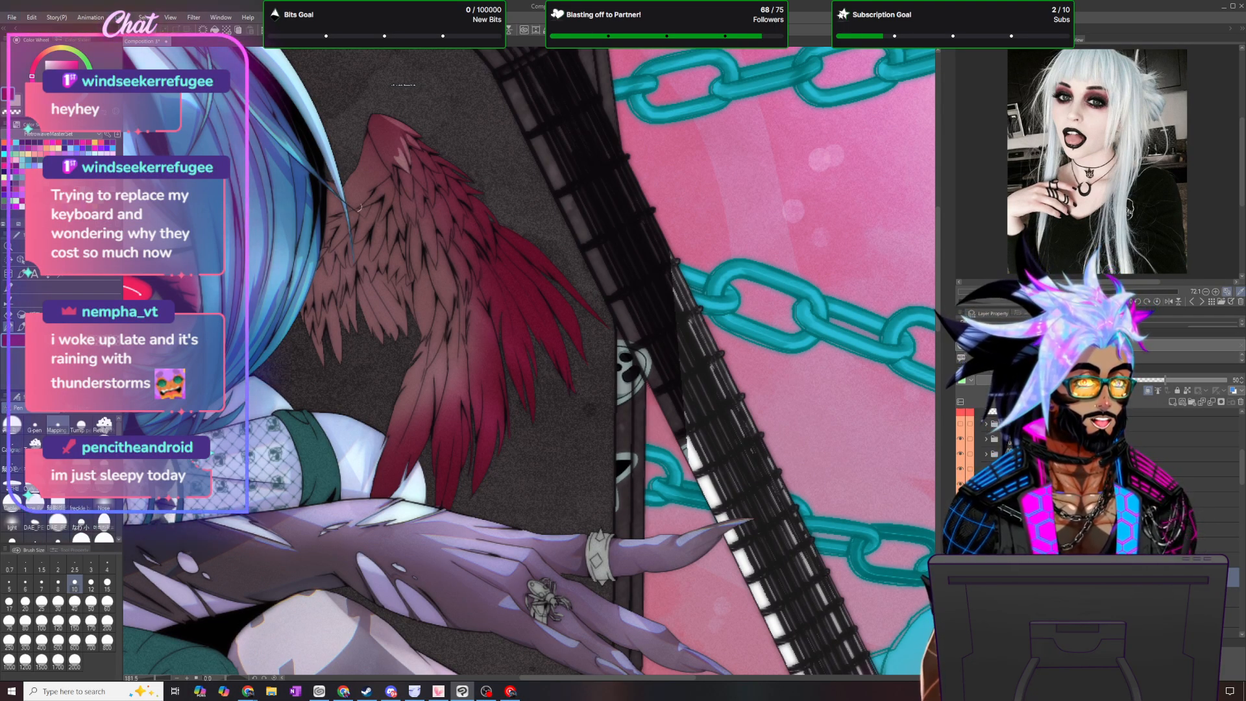
key("m")
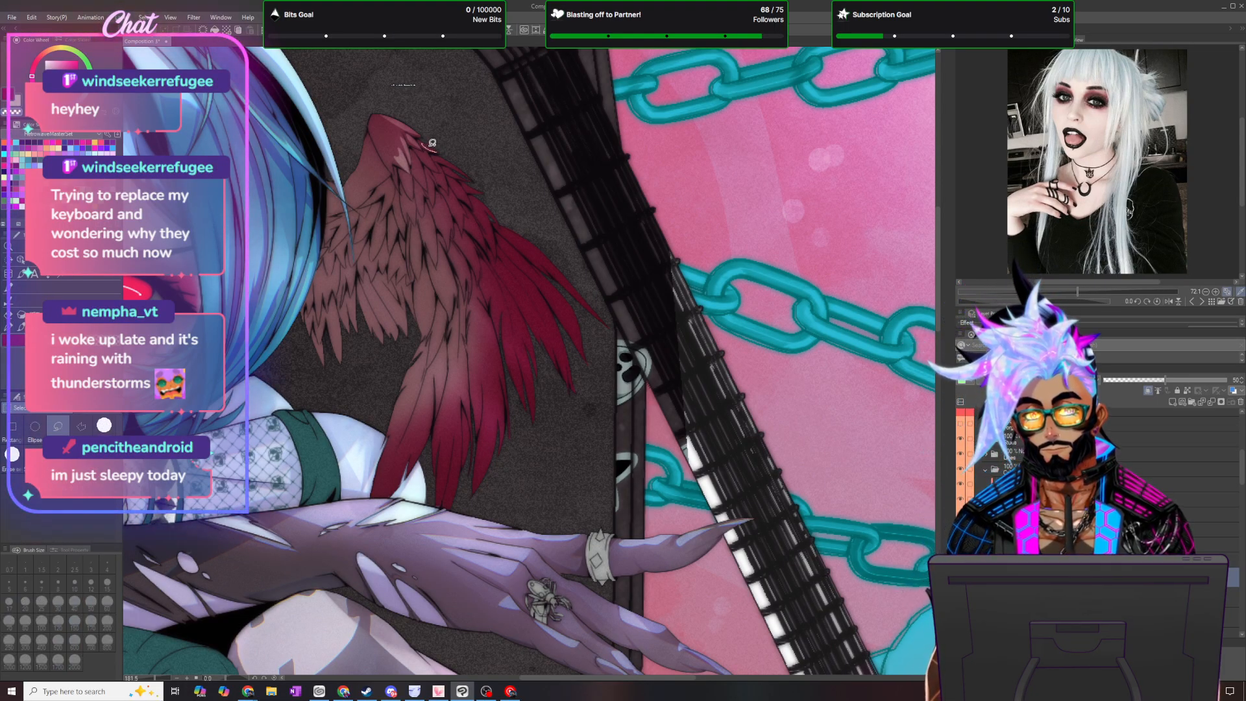
mouse_move(452, 151)
left_mouse_down()
mouse_move(424, 146)
mouse_move(492, 343)
left_mouse_up()
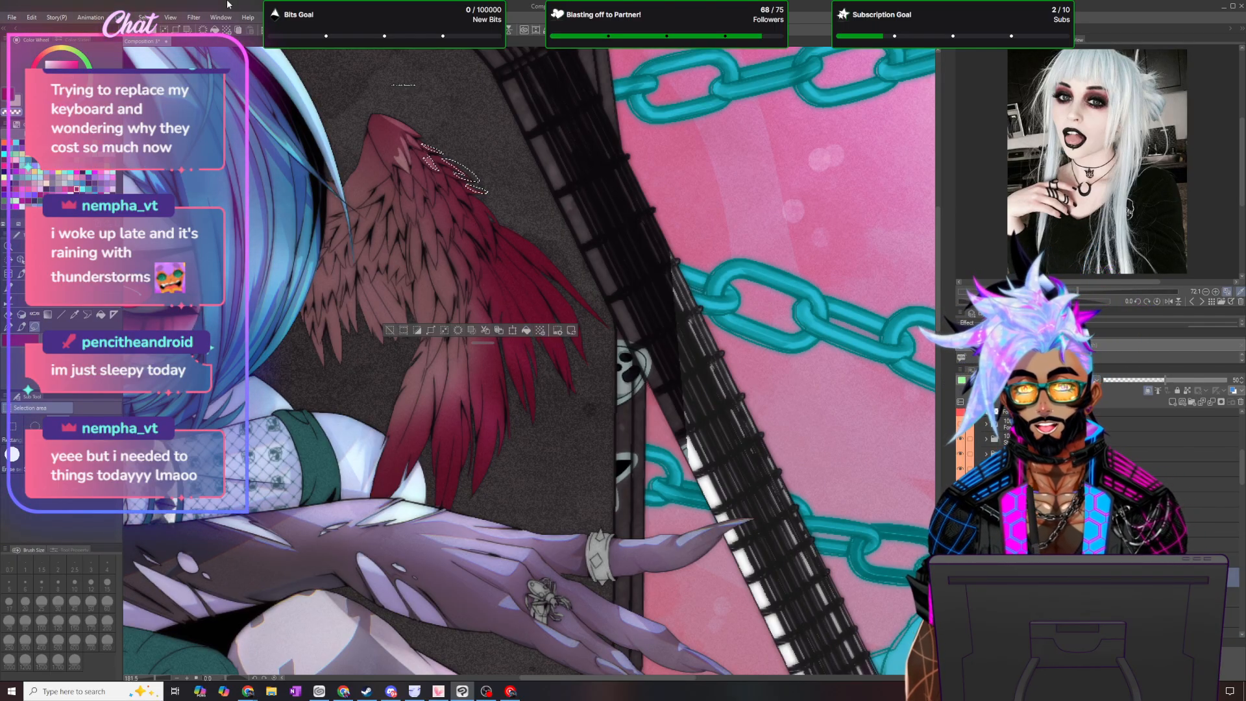
left_click(146, 17)
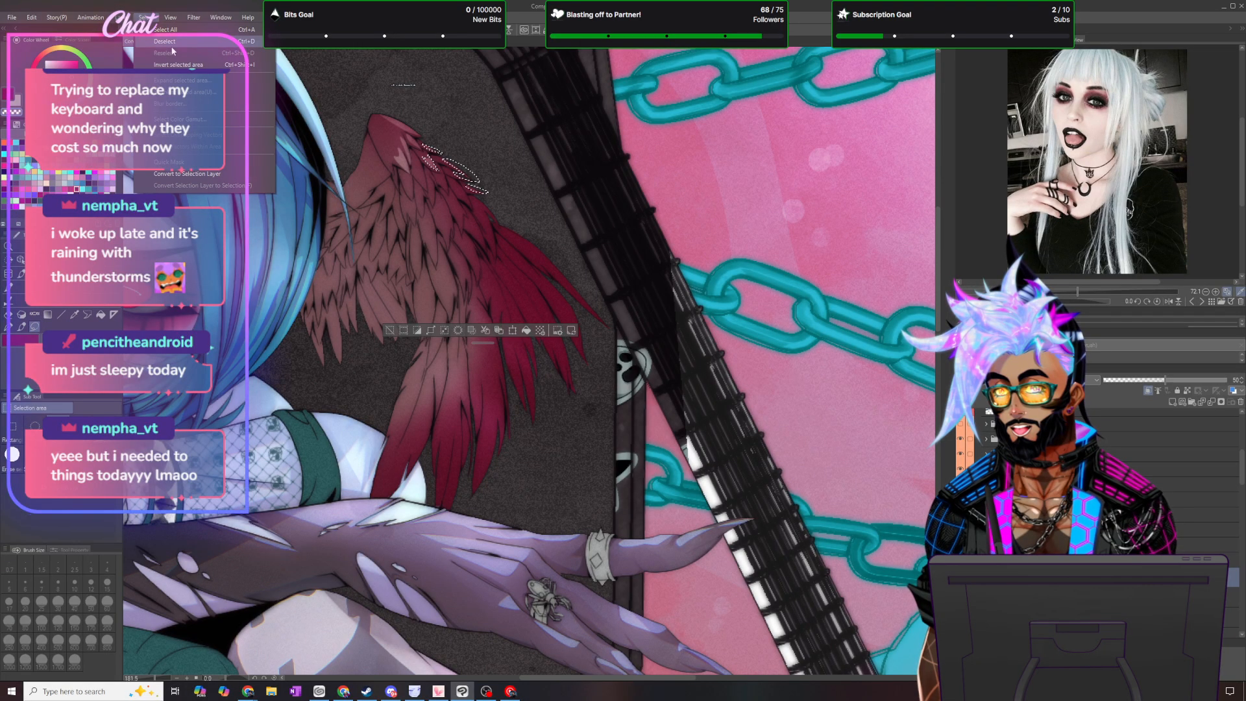
left_click(170, 44)
- Cut two more slim highlights out of the shading on the feathers beside the wing's outer edge
scroll(450, 125, "up", 3)
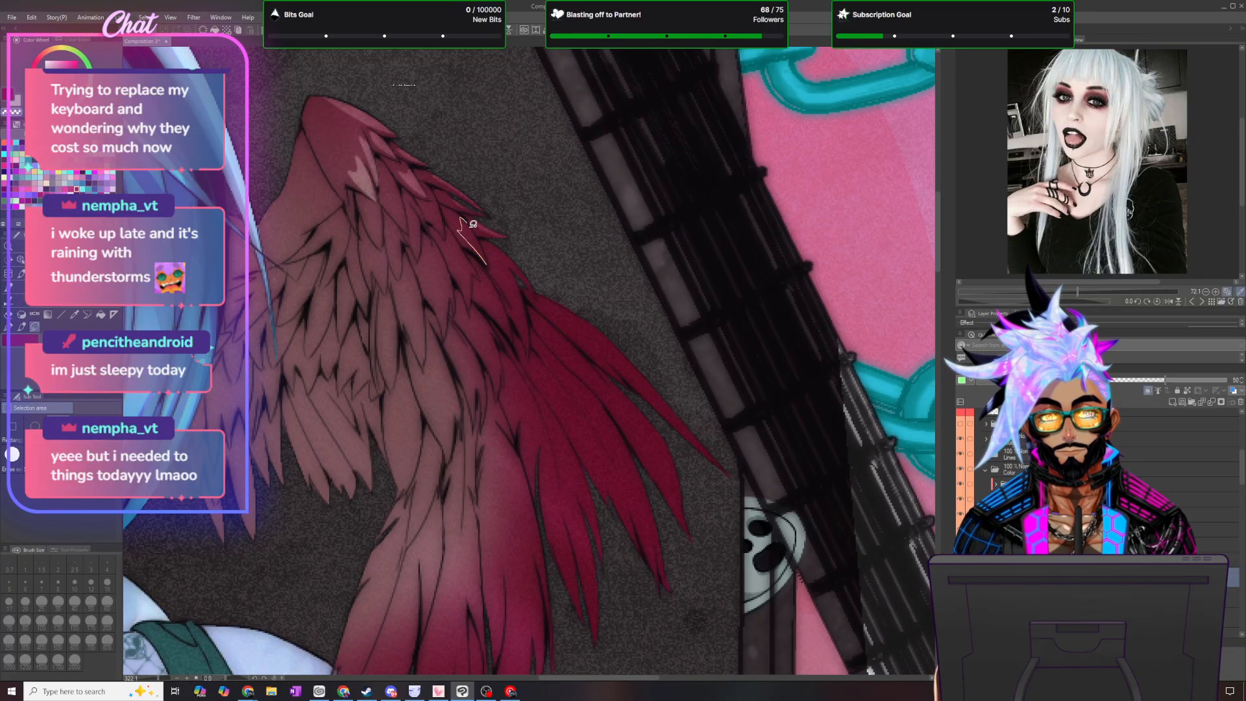
left_click_drag(491, 256, 481, 238)
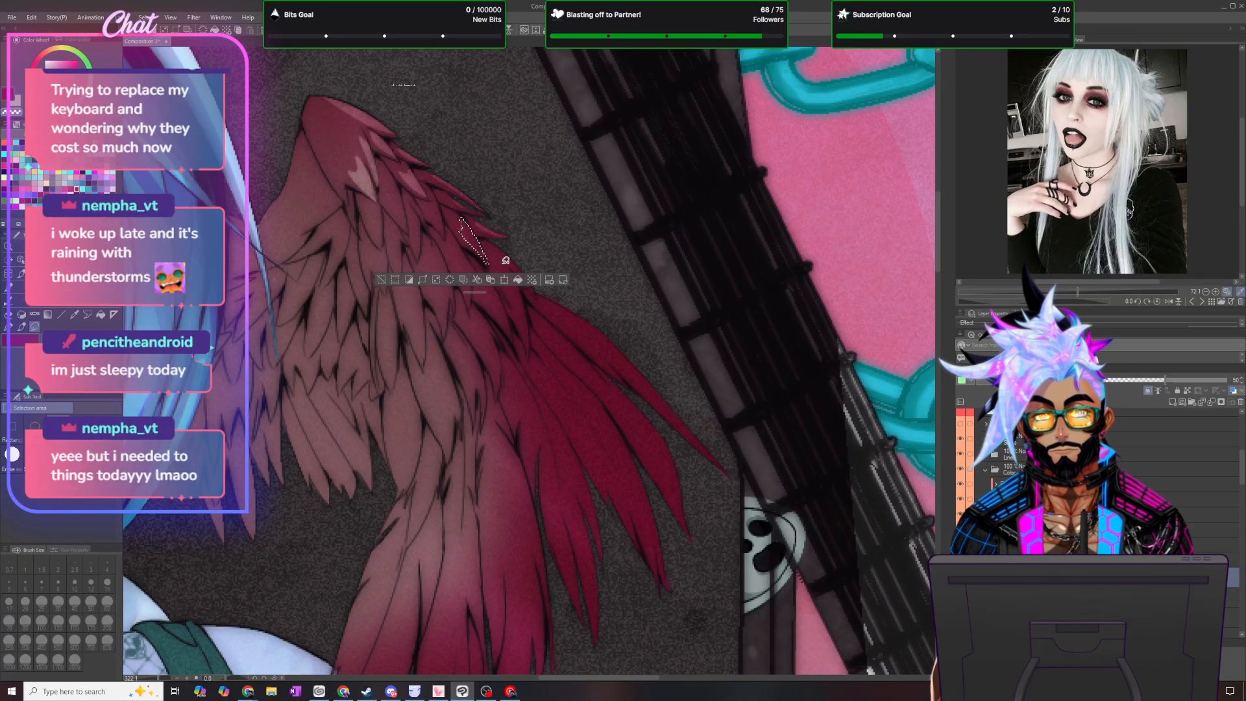
key("ctrl+d")
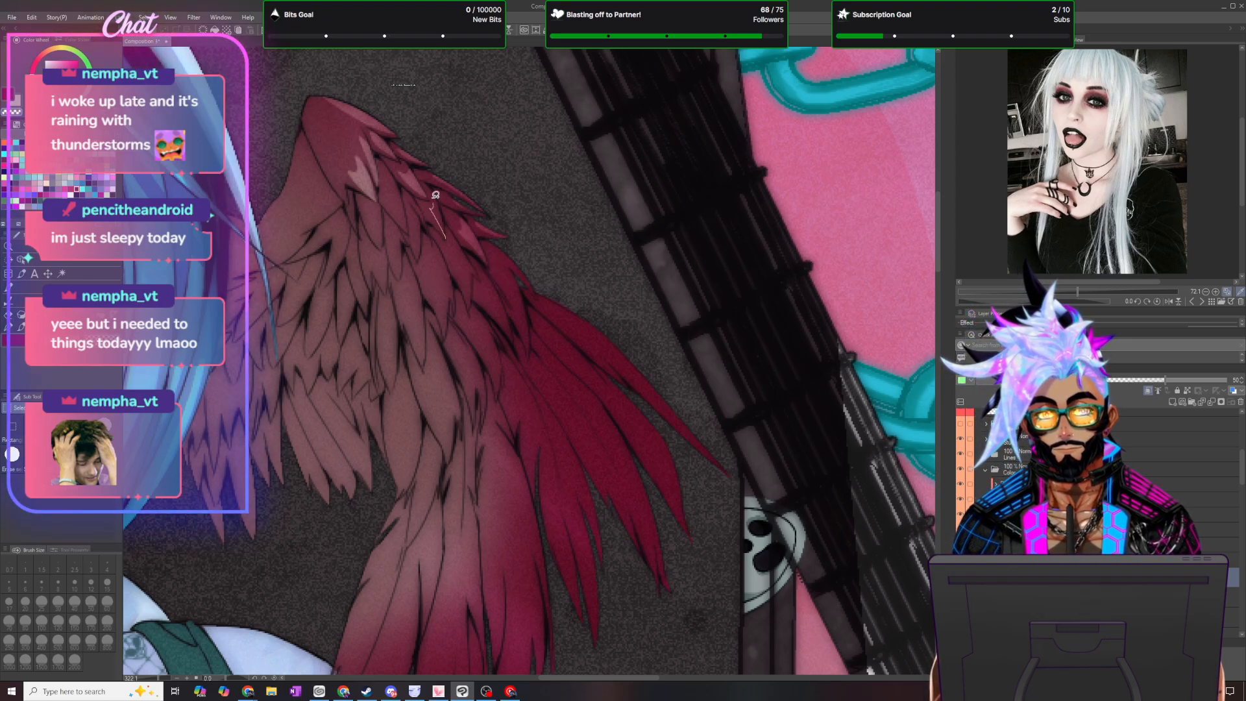
left_click_drag(448, 225, 445, 232)
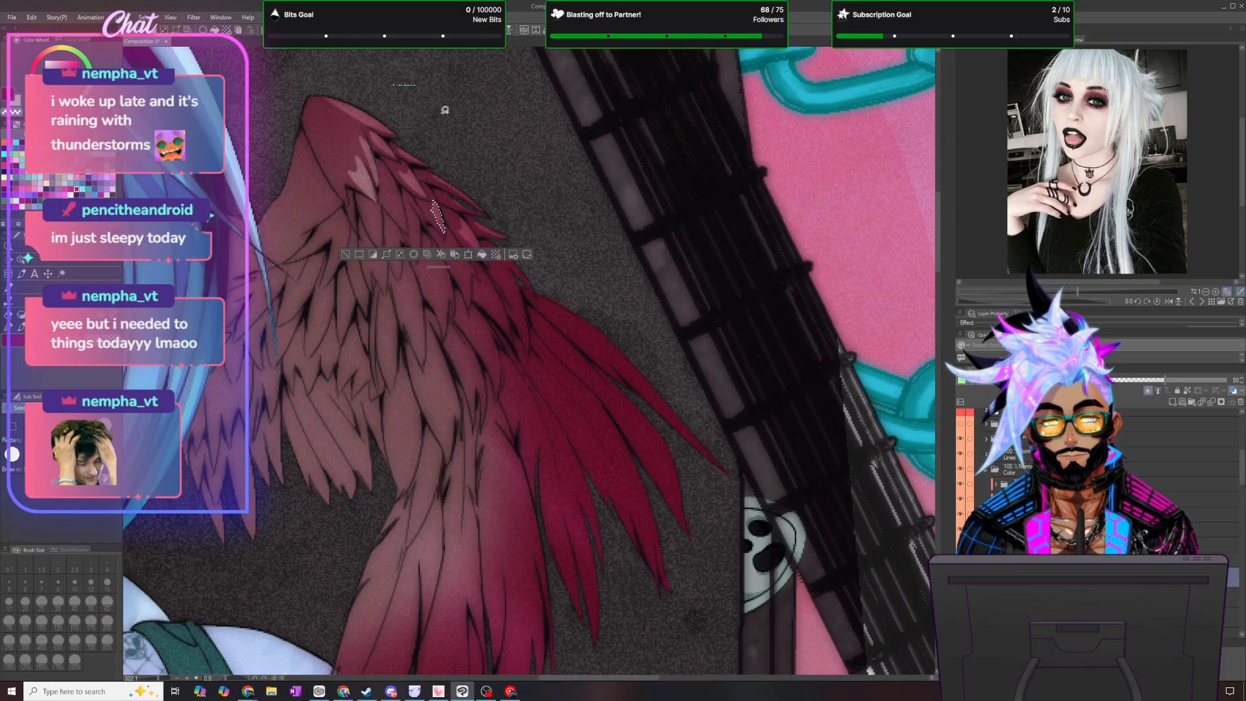
key("ctrl+d")
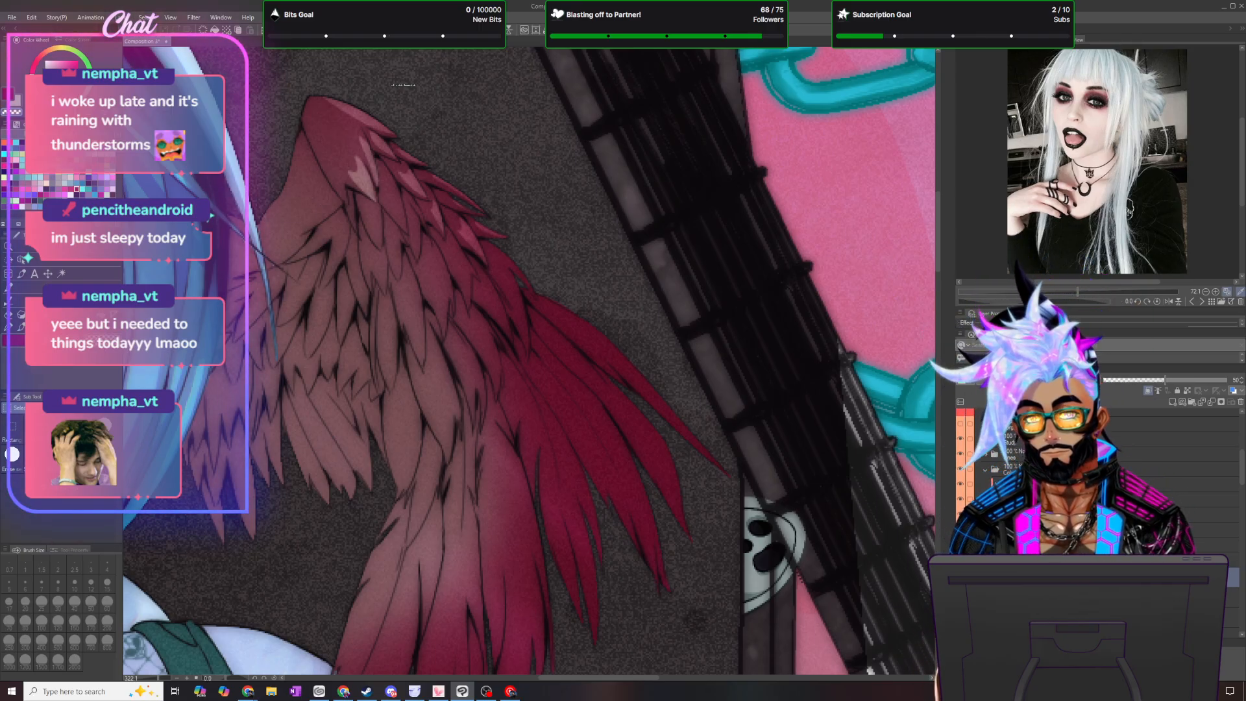
- Lasso two small pointed highlights on the feathers below the wing's top, clear the shading inside them and deselect
left_click(9, 328)
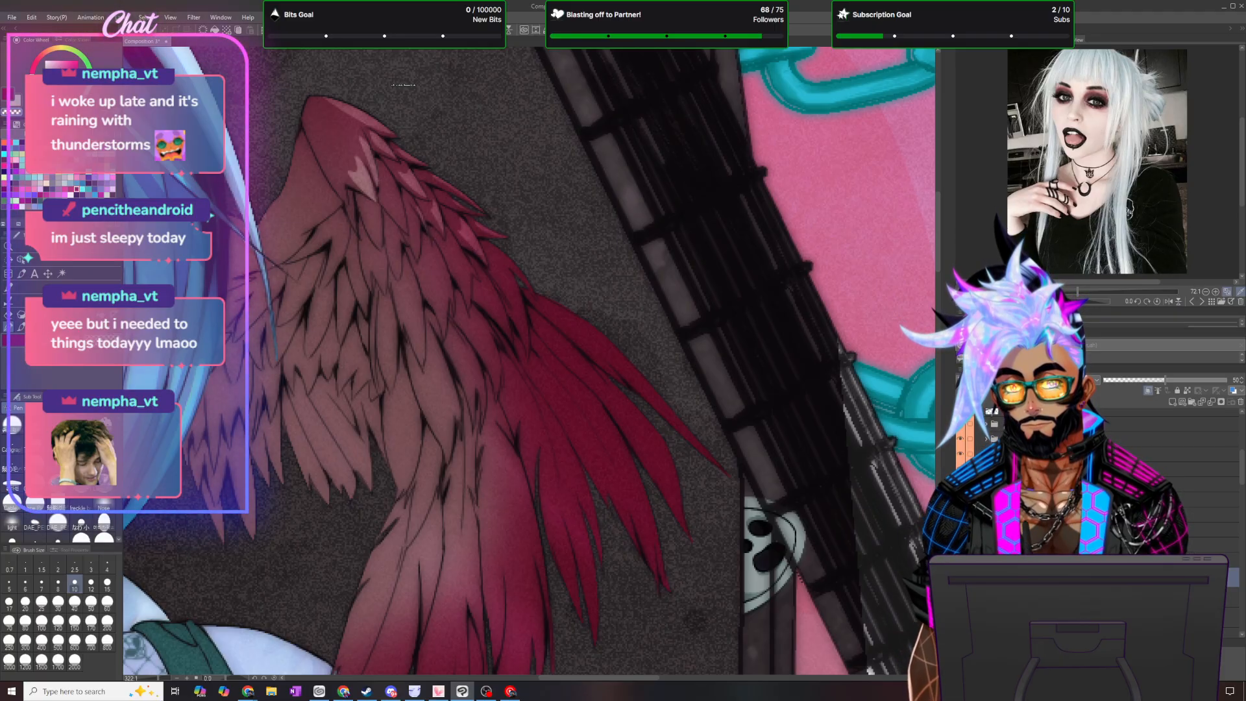
key("m")
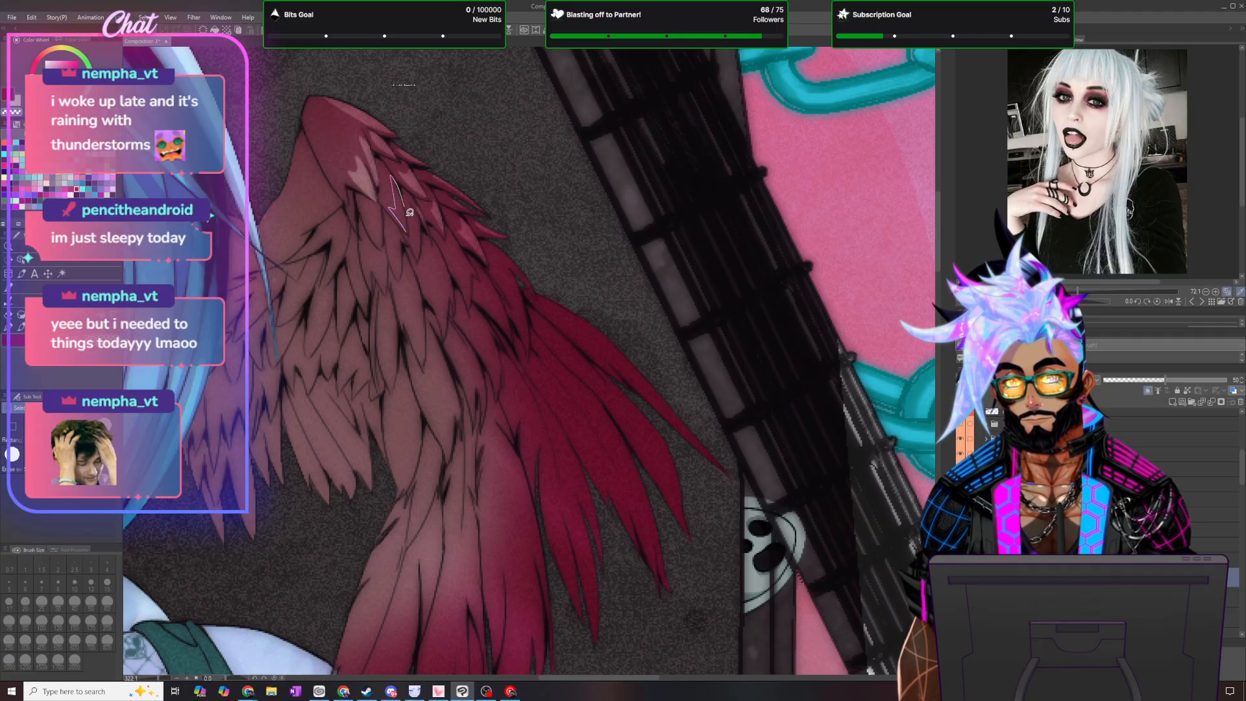
left_click_drag(412, 233, 413, 233)
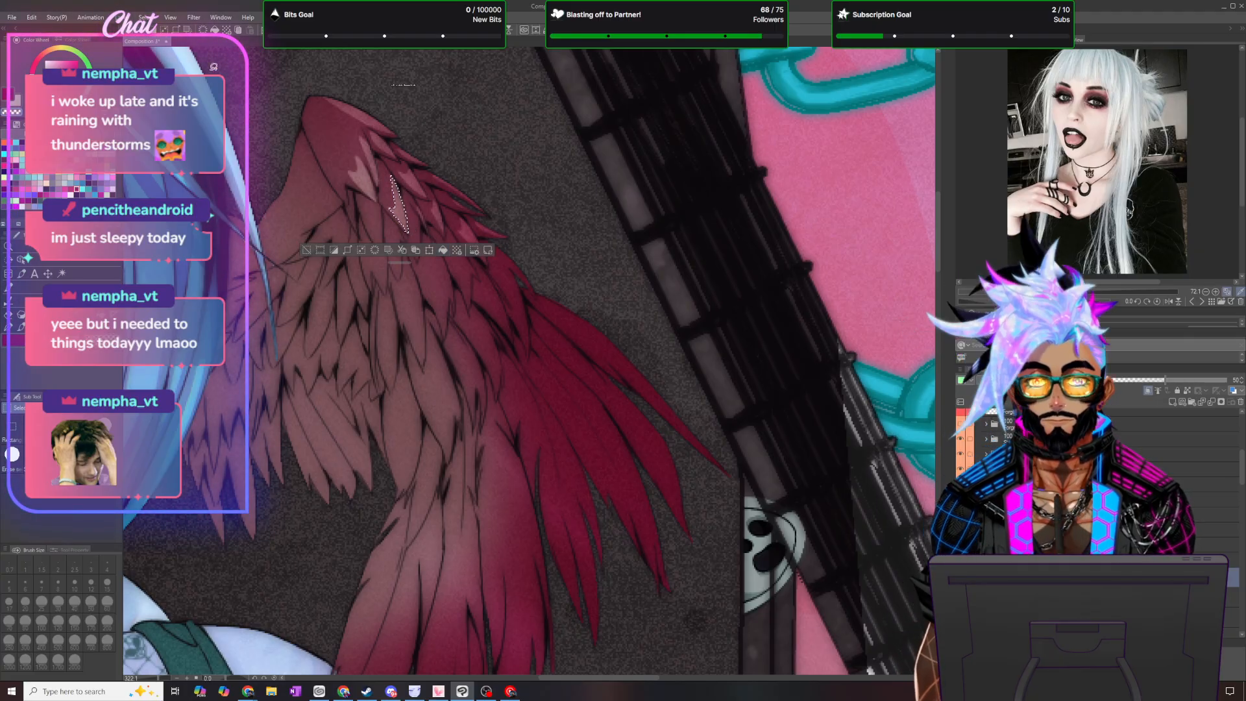
key("ctrl+d")
key("p")
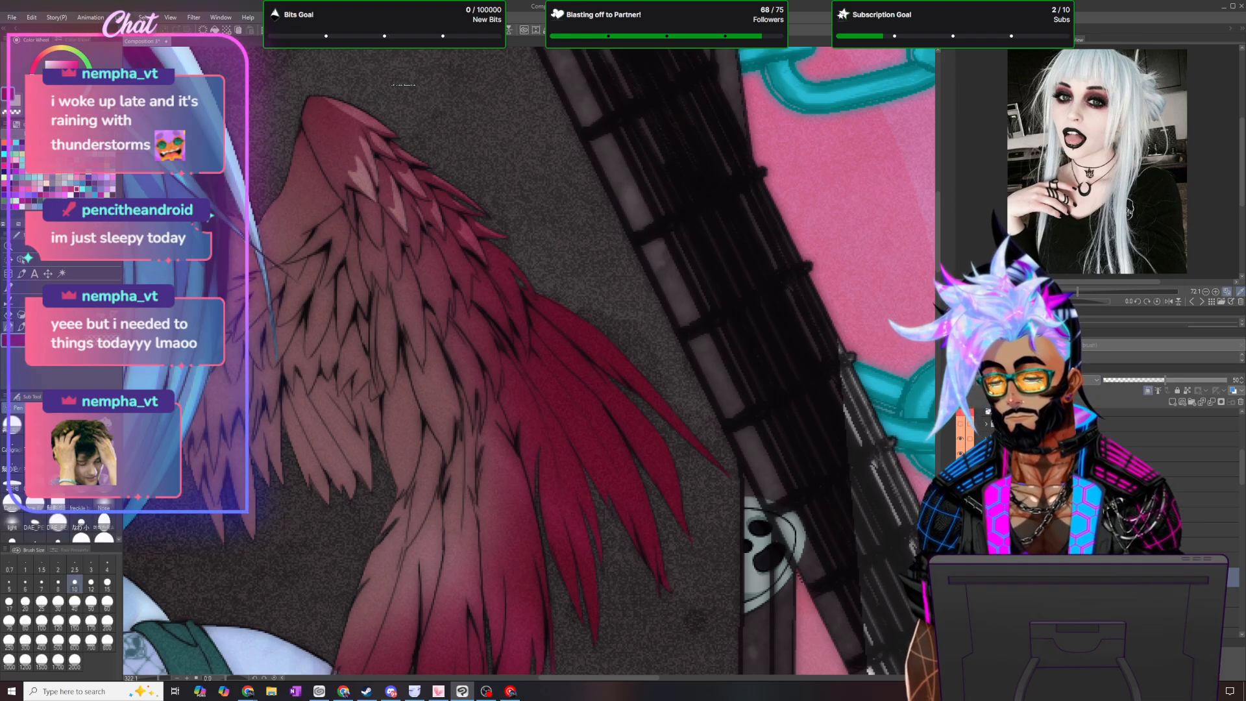
key("m")
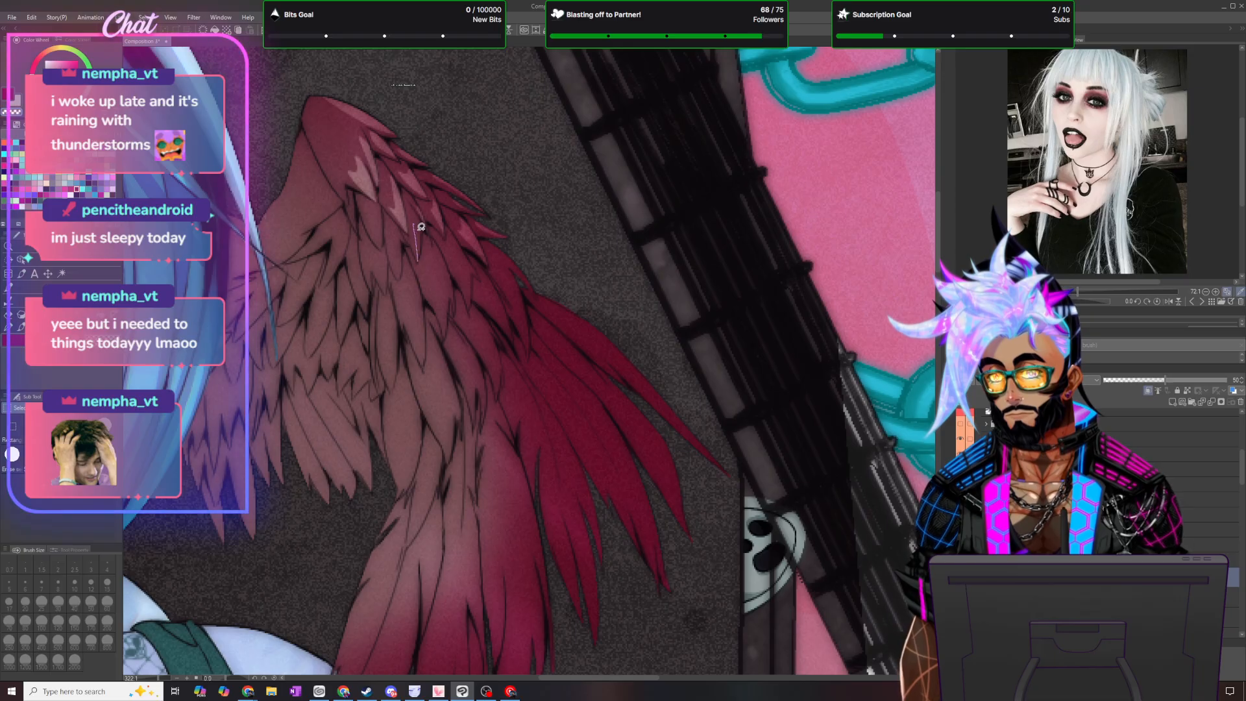
left_click_drag(422, 254, 419, 258)
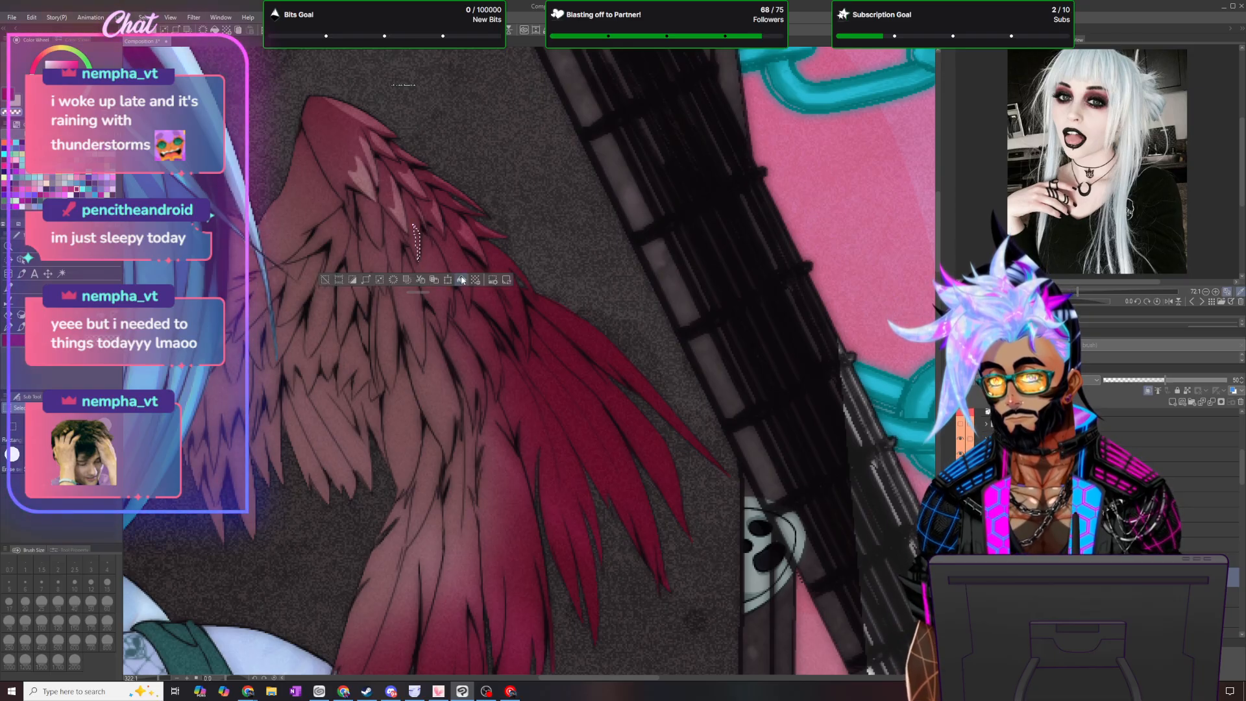
key("ctrl+d")
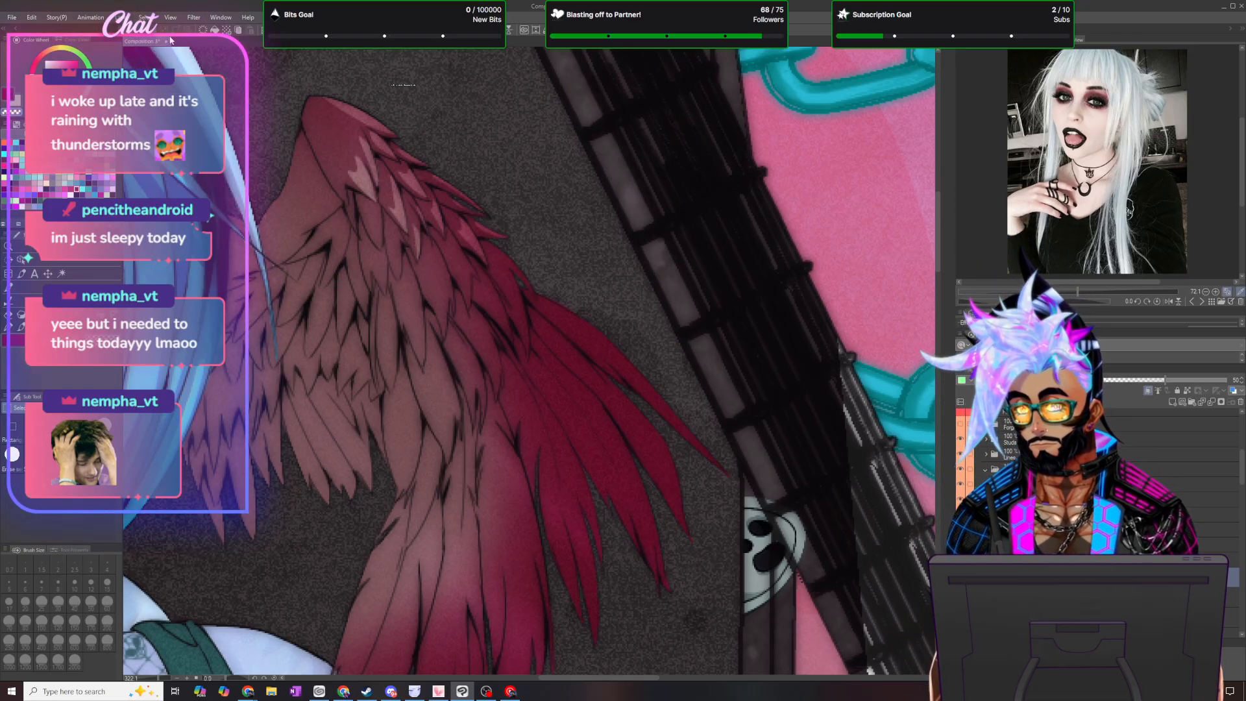
- Cut curved highlights out of the shading along the outer feather just above the long flight feathers
scroll(538, 308, "down", 3)
scroll(537, 309, "up", 3)
scroll(510, 294, "up", 2)
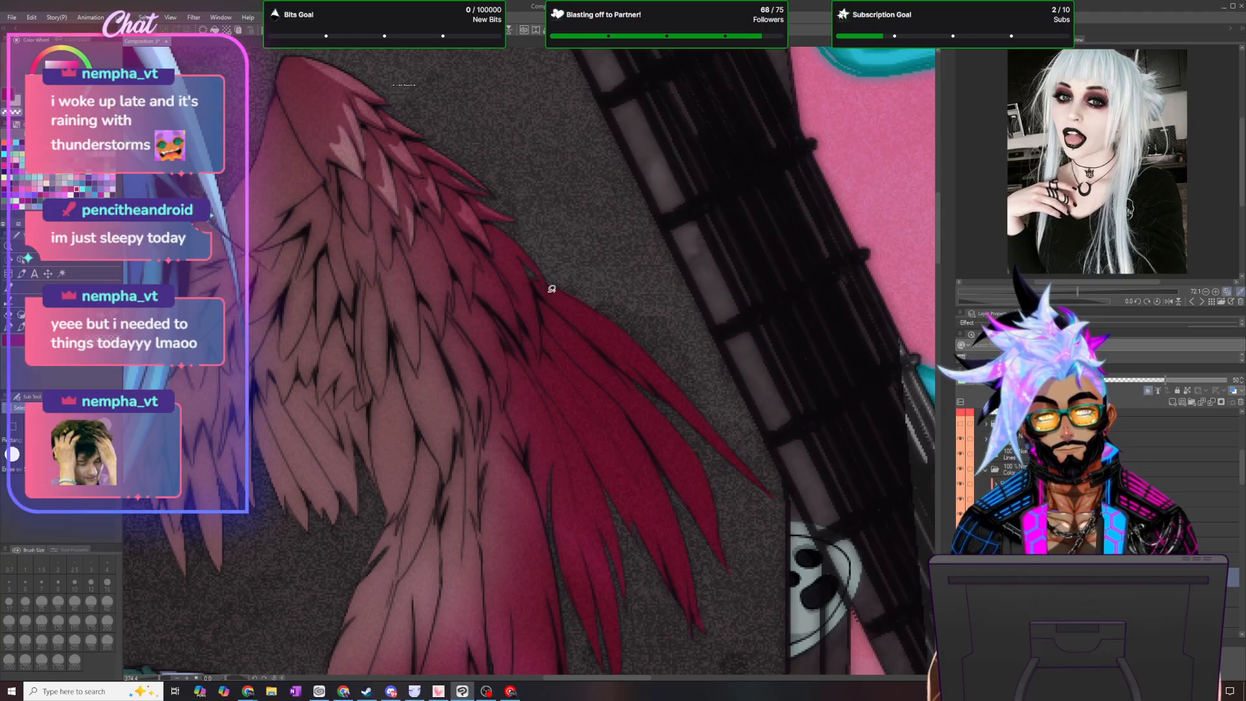
left_click_drag(514, 240, 494, 224)
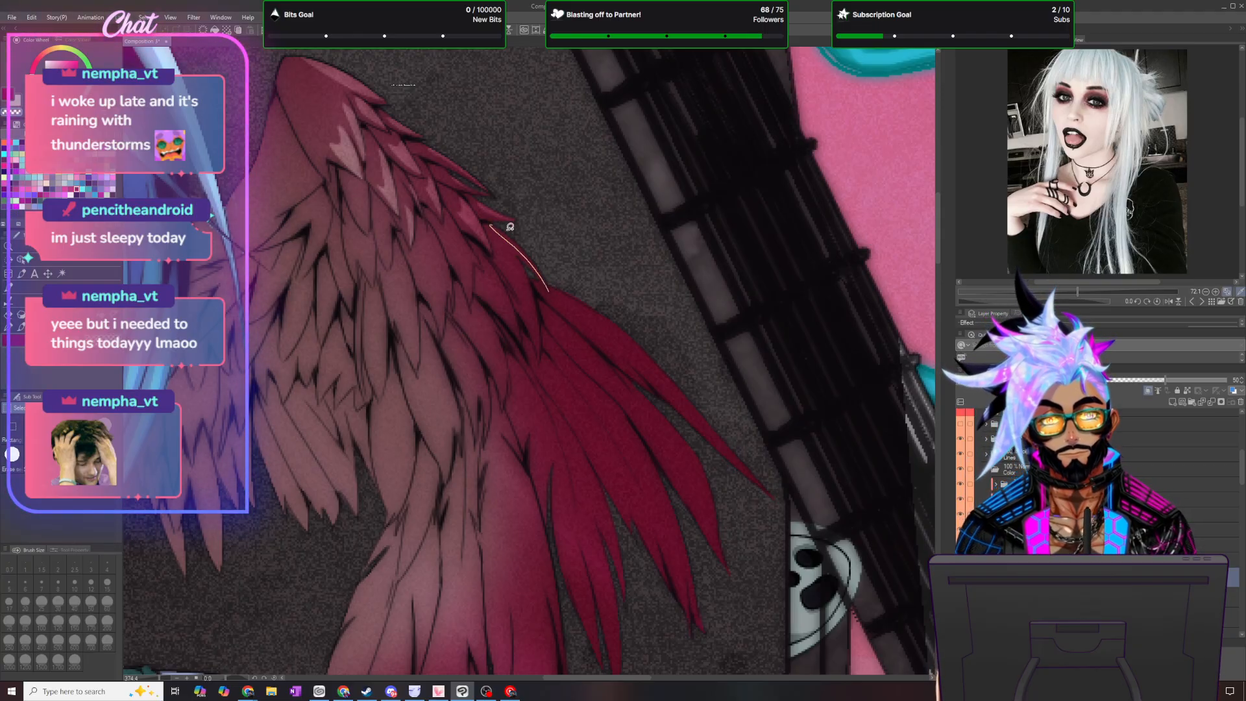
left_click_drag(551, 284, 533, 397)
mouse_move(542, 355)
left_mouse_down()
mouse_move(506, 241)
mouse_move(529, 277)
mouse_move(539, 357)
left_mouse_up()
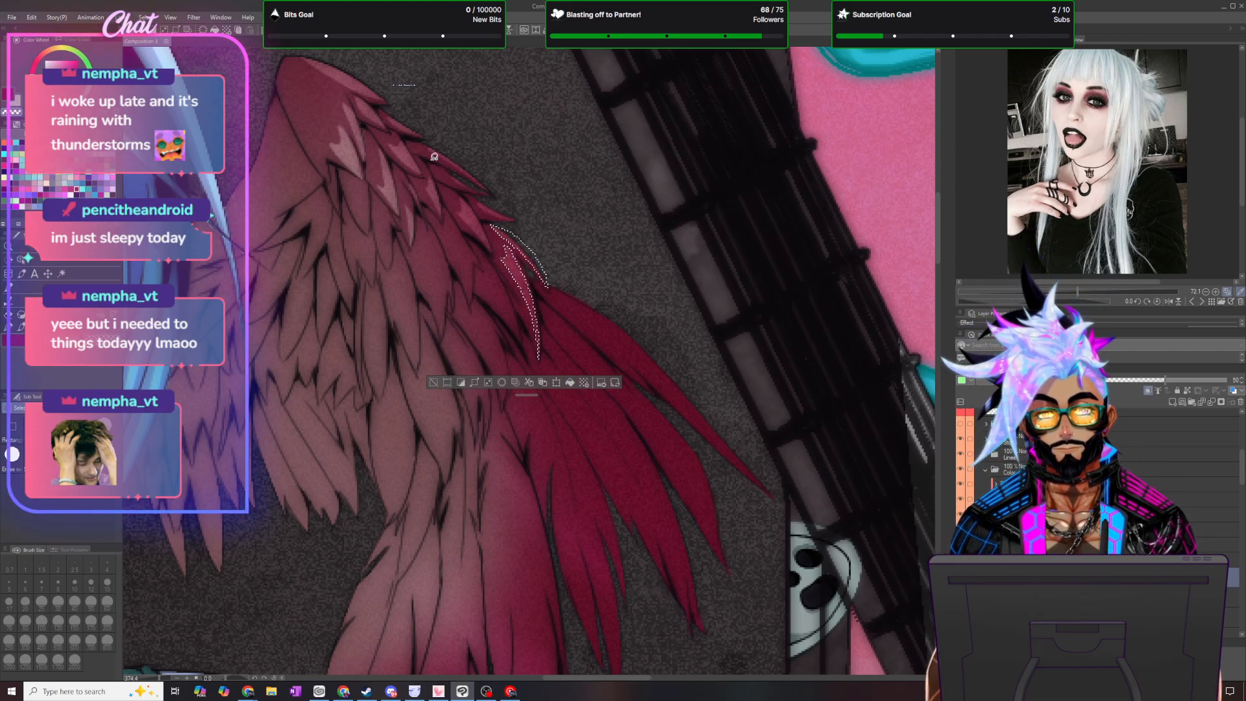
key("ctrl+d")
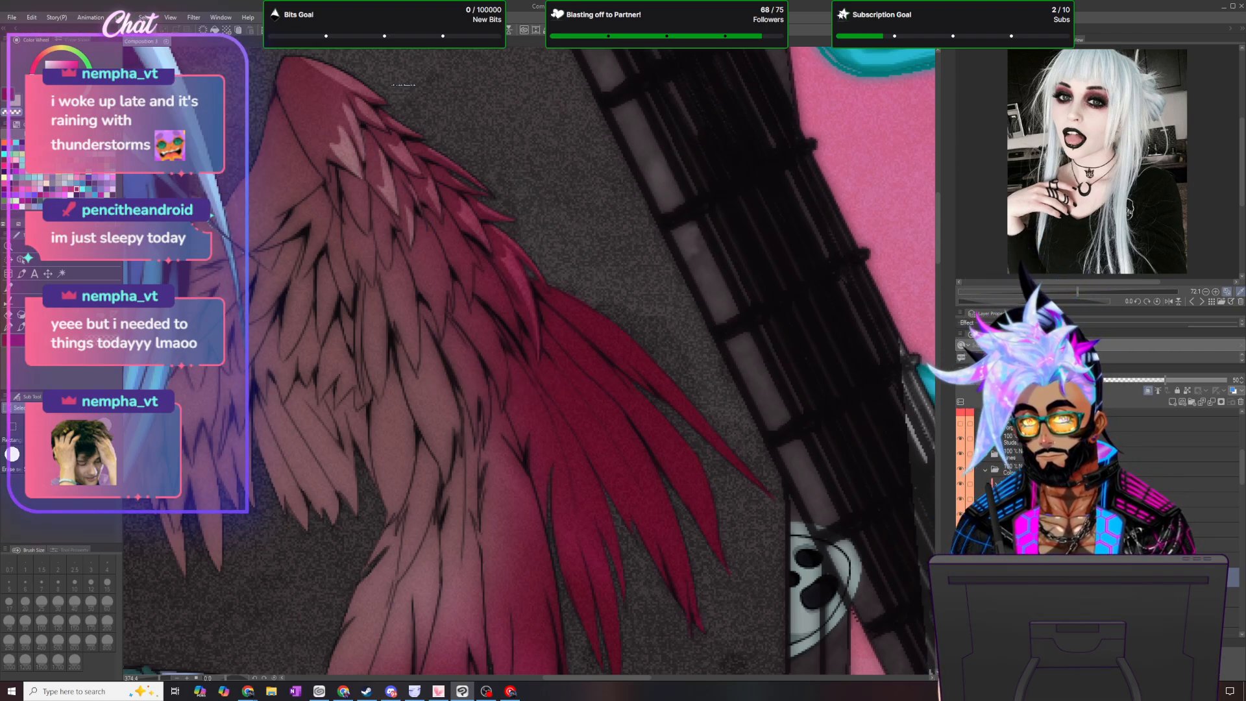
- Lasso a long narrow highlight along the upper edge of the outermost flight feather, remove its shading and deselect
left_click(10, 329)
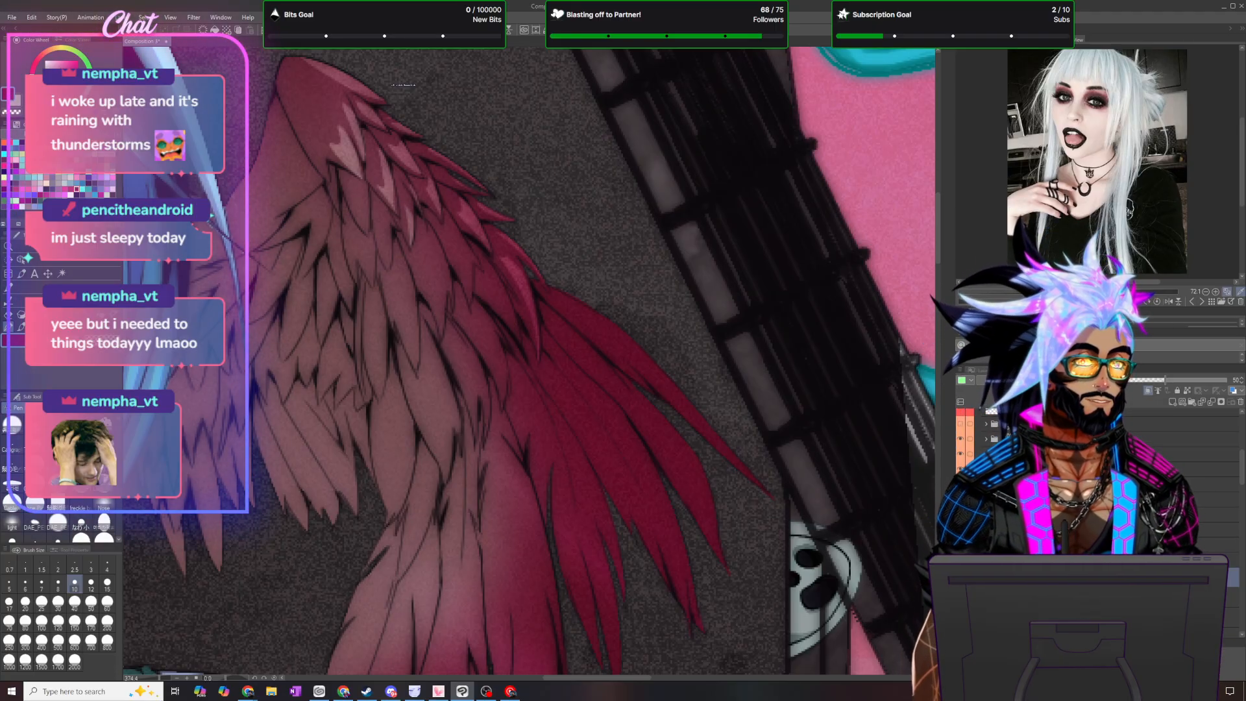
key("m")
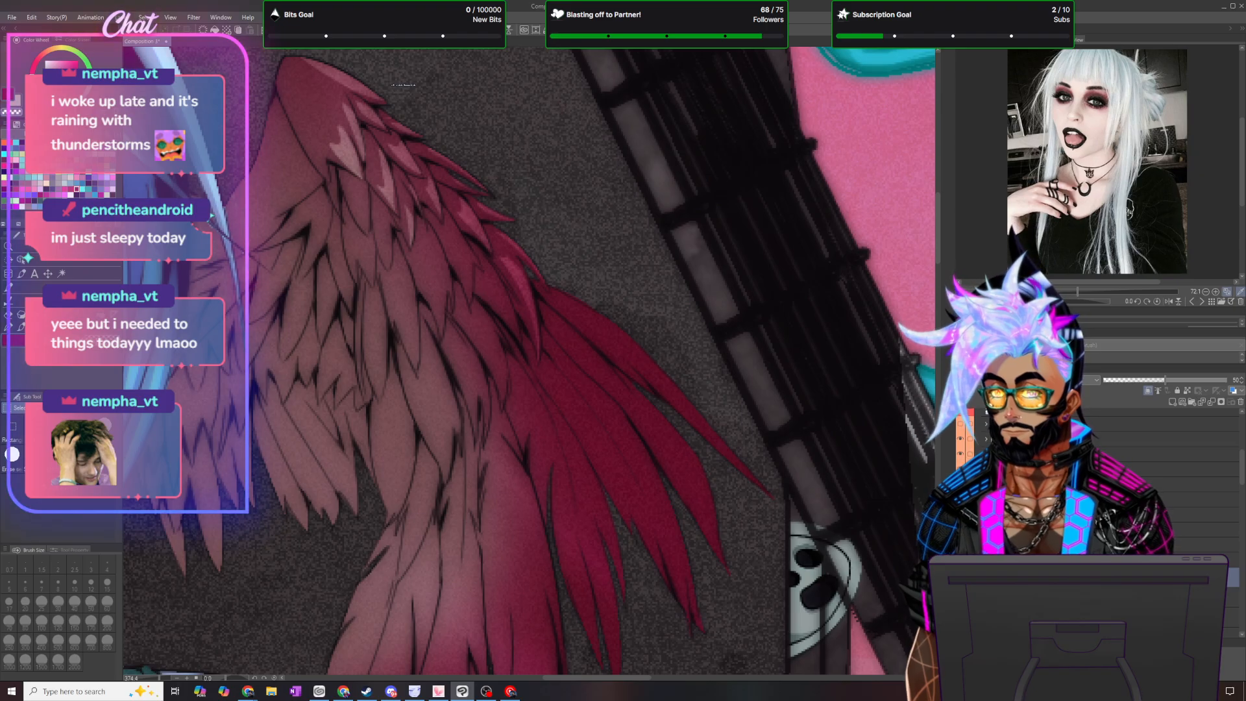
scroll(572, 143, "up", 1)
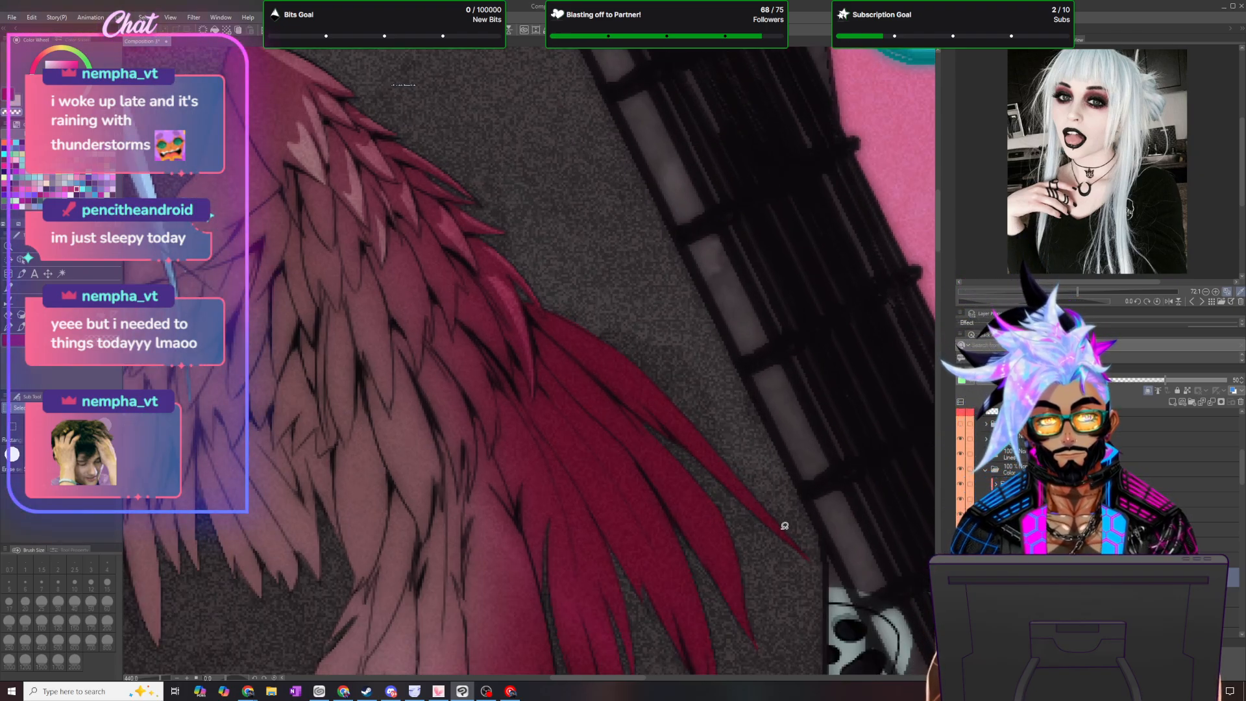
left_click_drag(808, 558, 662, 422)
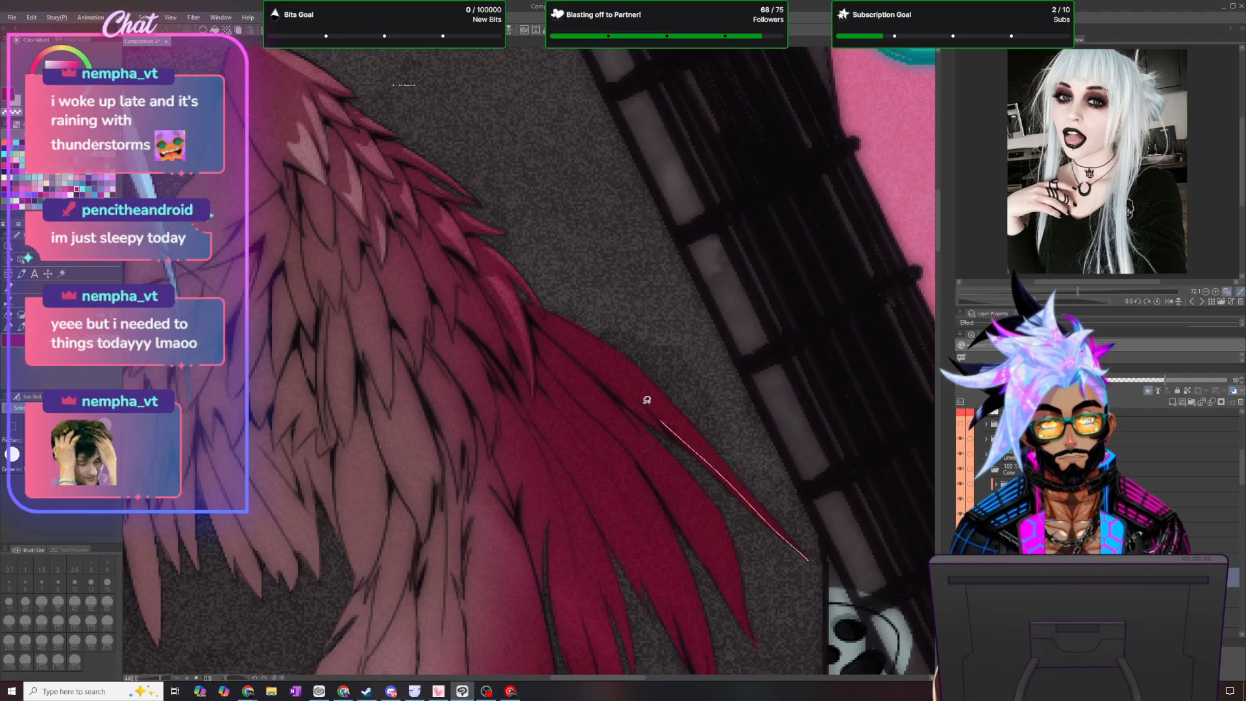
left_click_drag(620, 360, 552, 302)
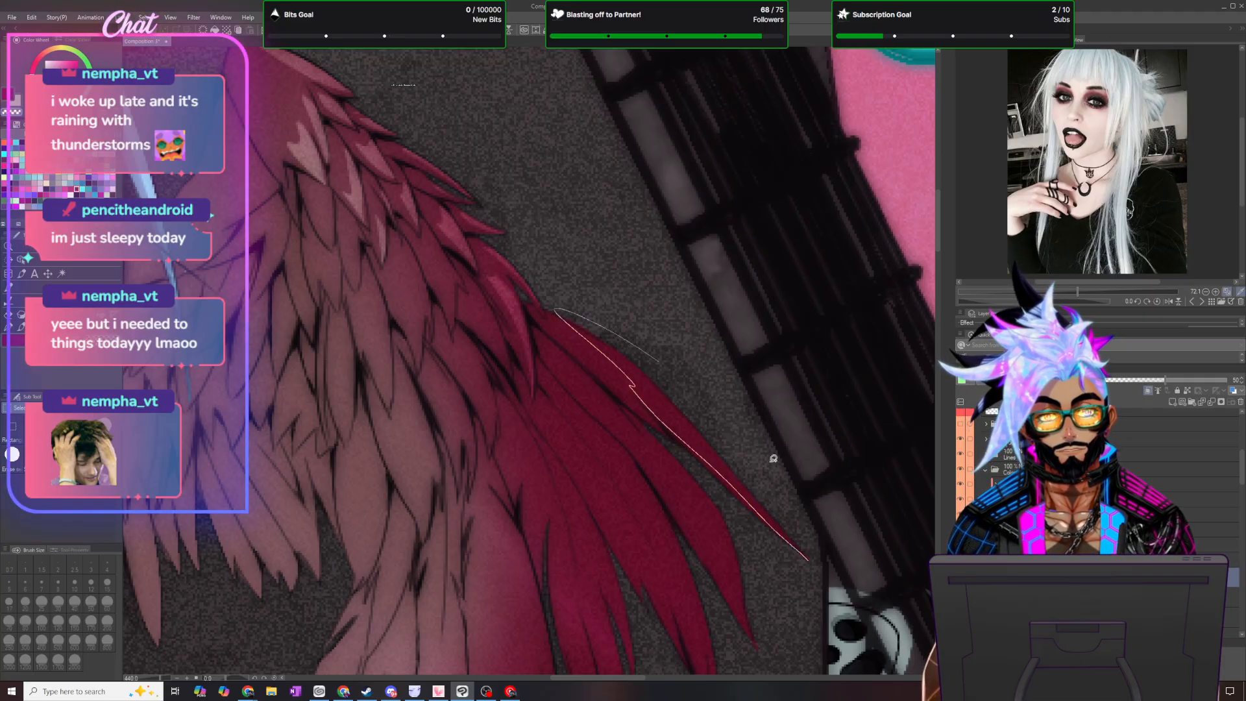
left_click_drag(766, 450, 817, 562)
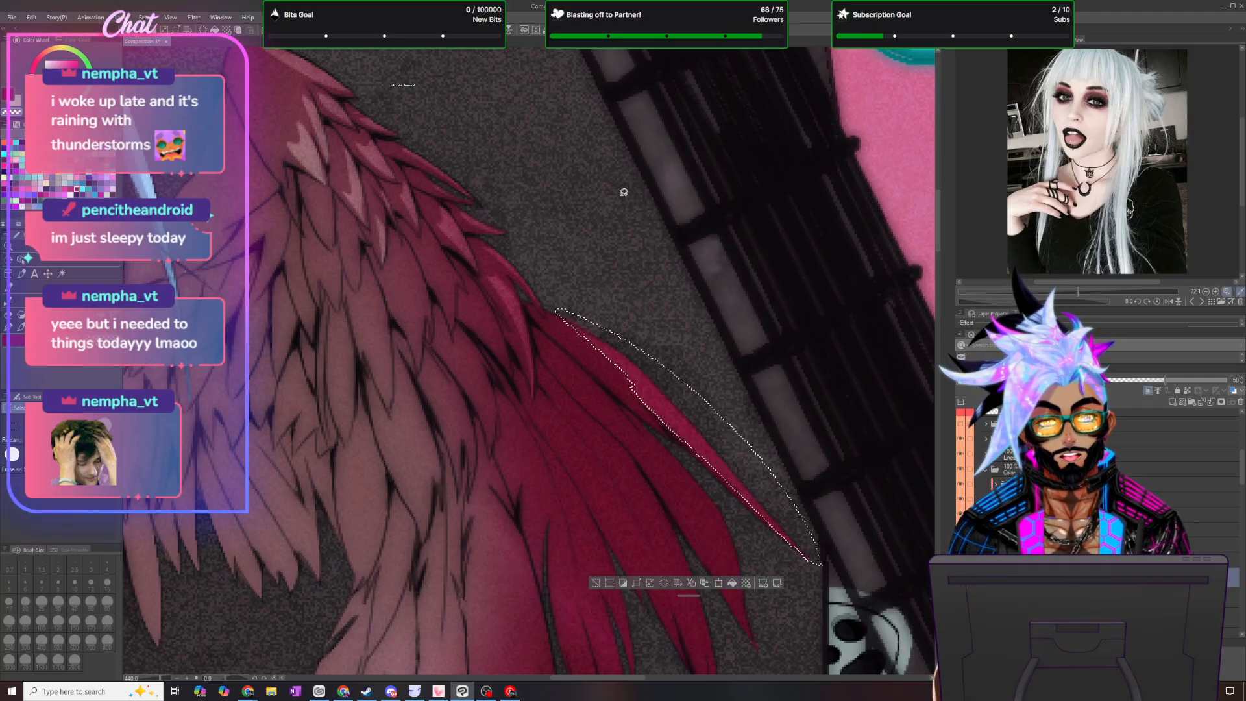
left_click(215, 30)
key("ctrl+d")
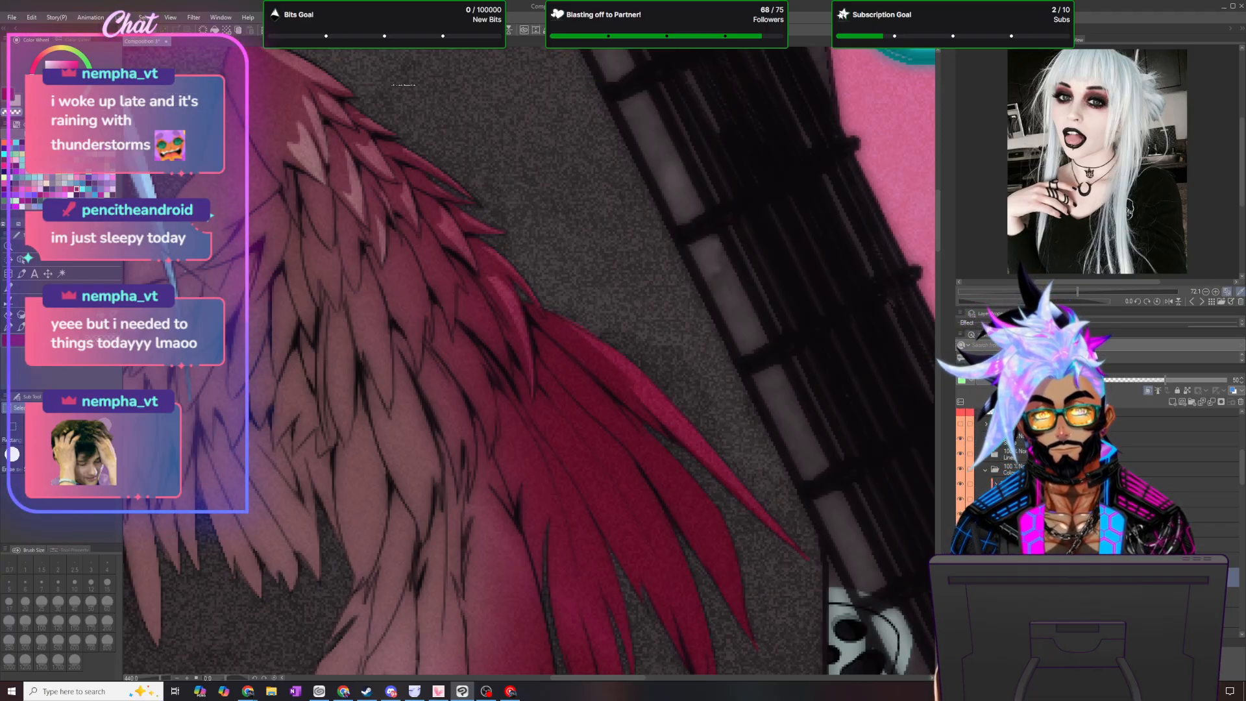
left_click(11, 329)
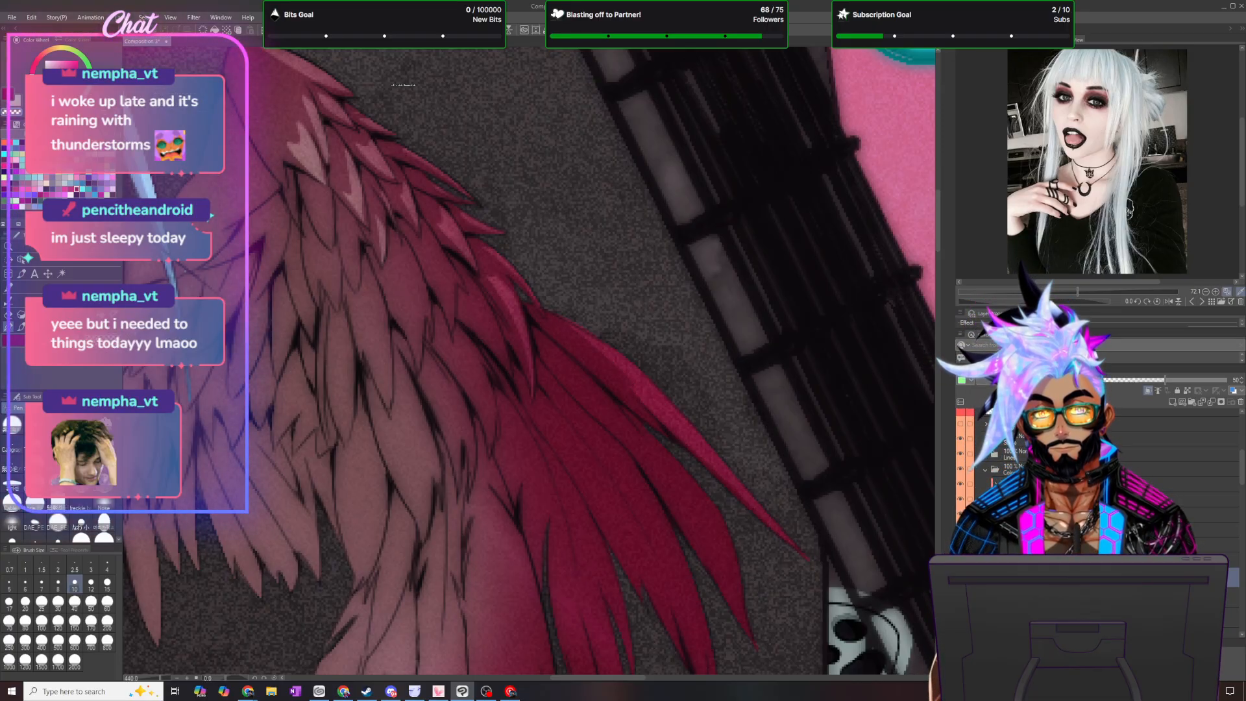
scroll(1097, 519, "down", 3)
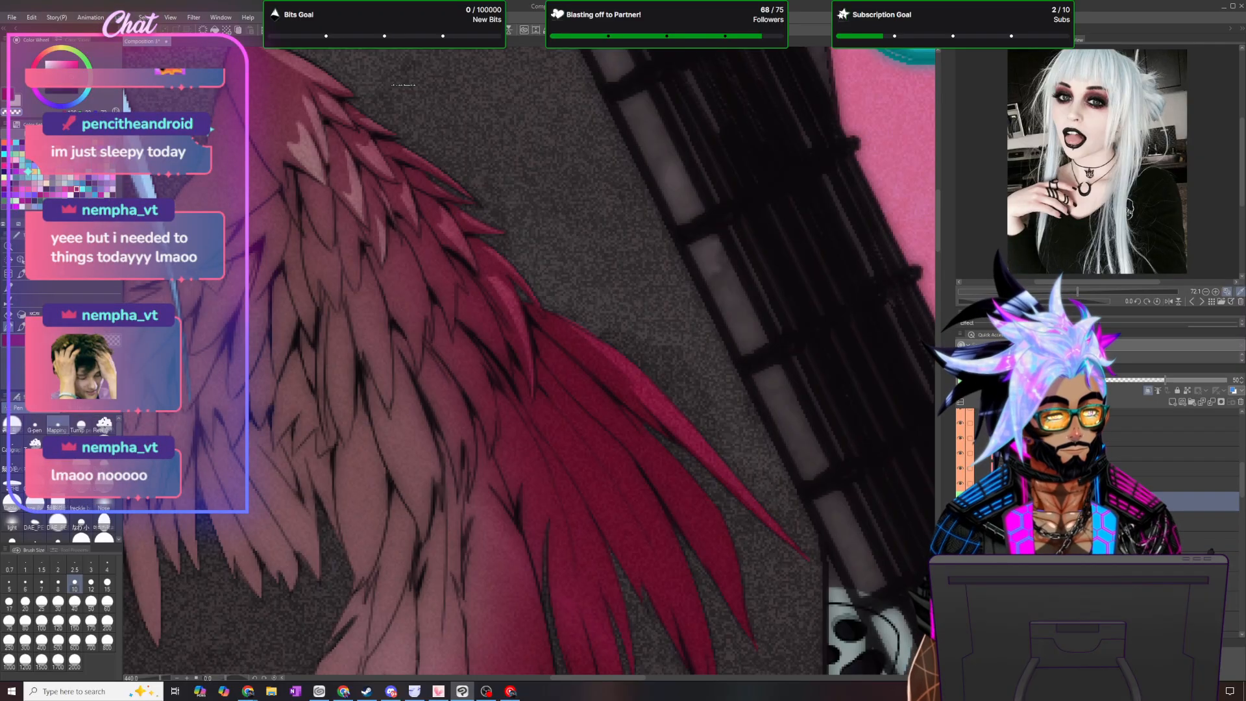
scroll(1097, 519, "down", 1)
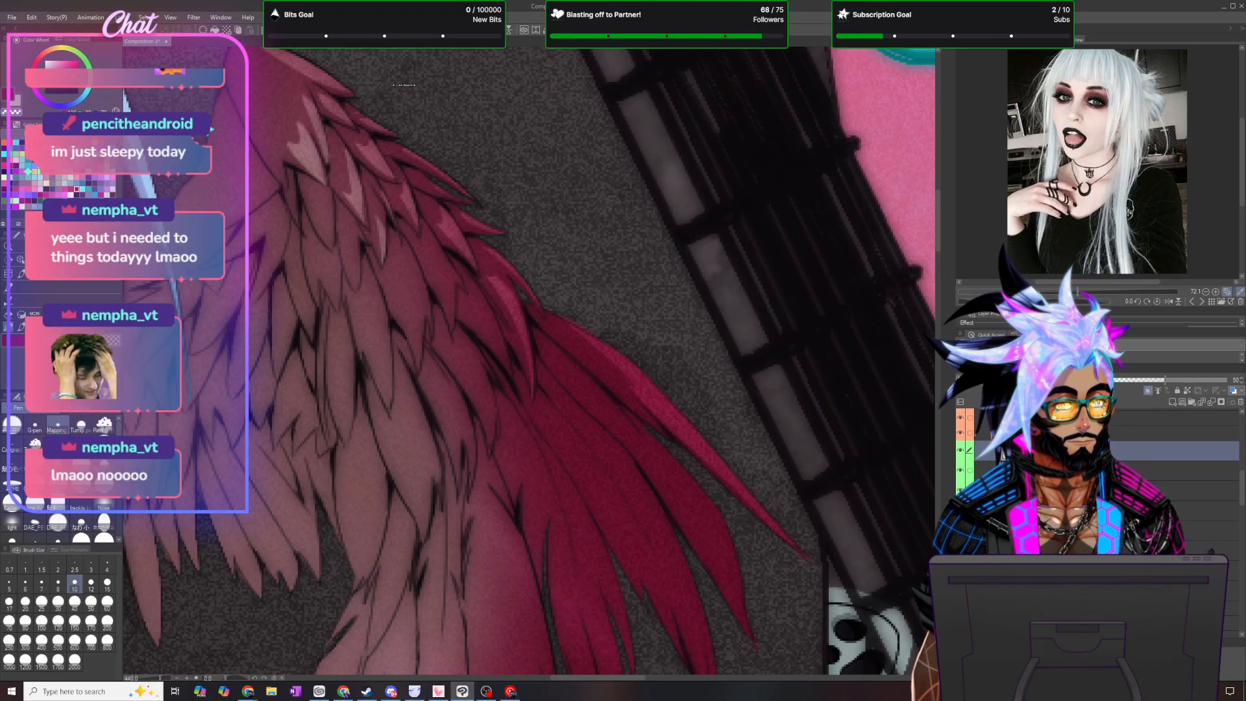
left_click(1103, 590)
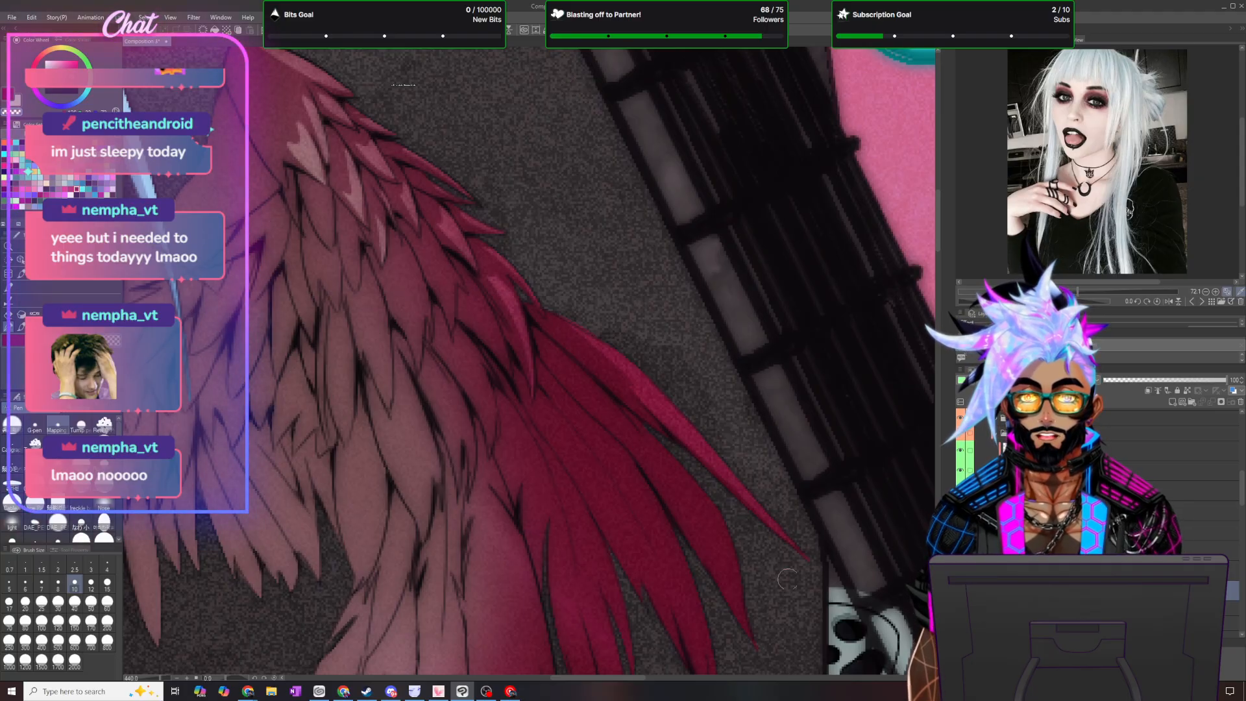
scroll(1194, 512, "down", 5)
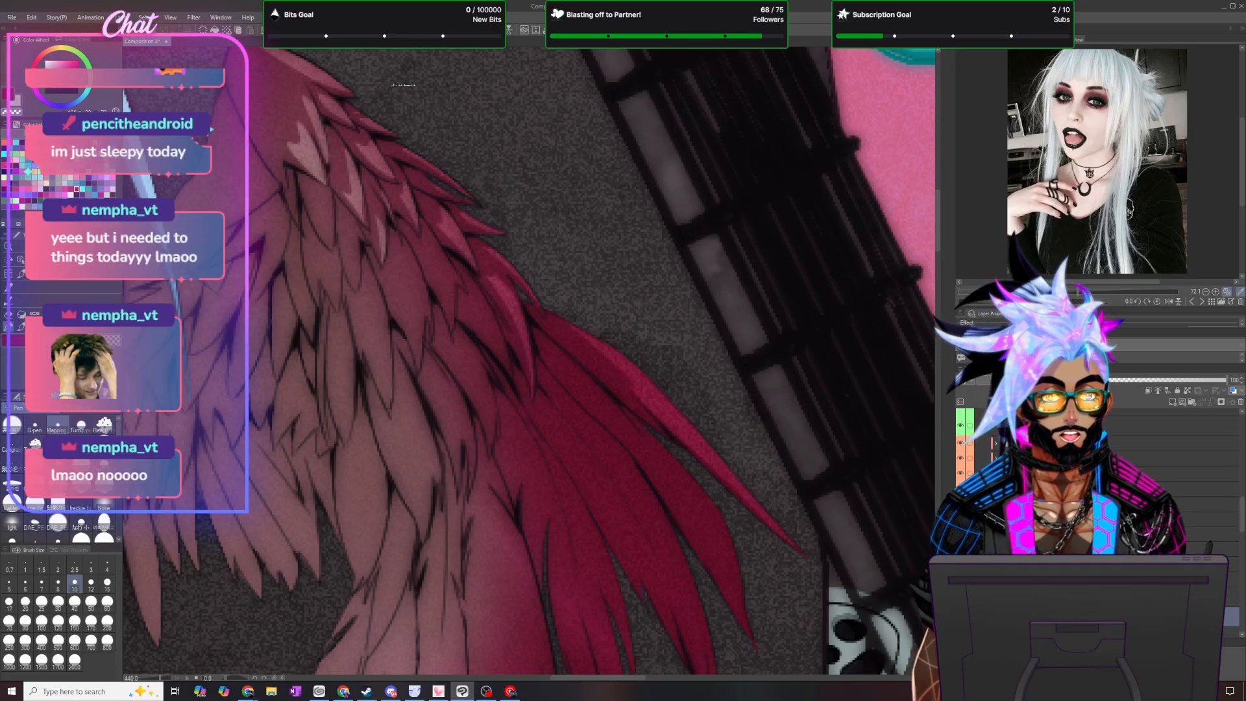
scroll(1097, 513, "up", 4)
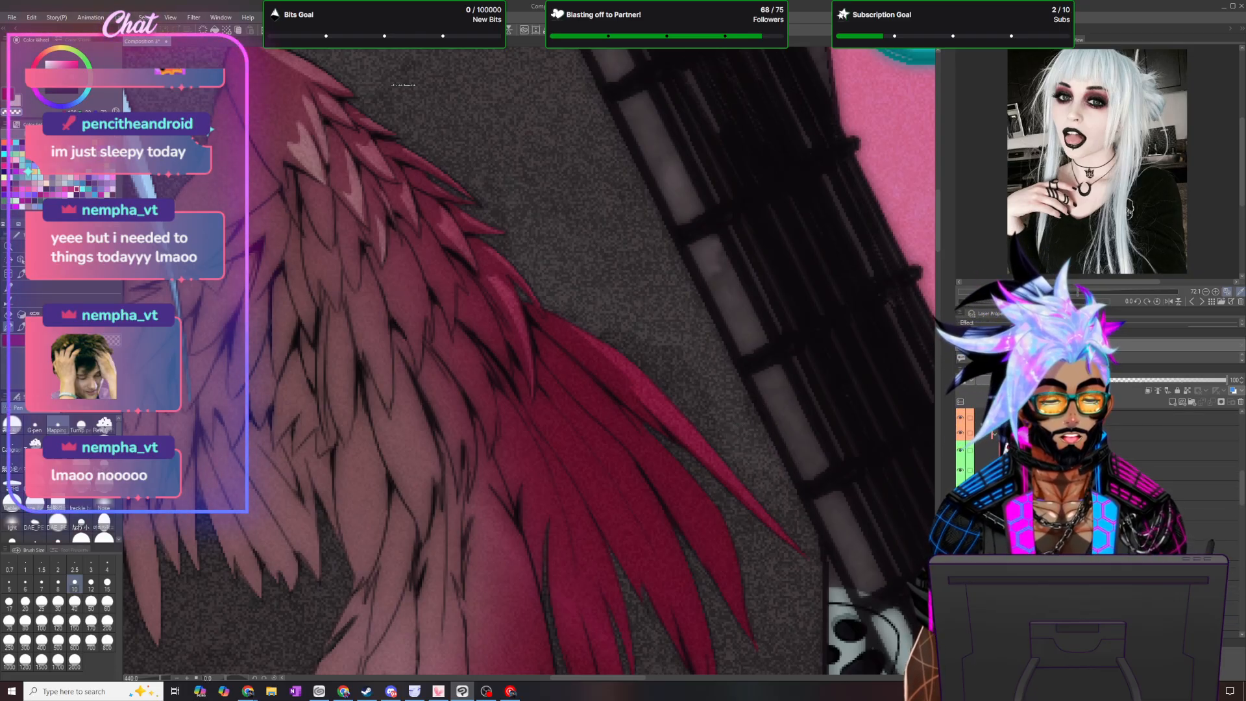
left_click(1103, 450)
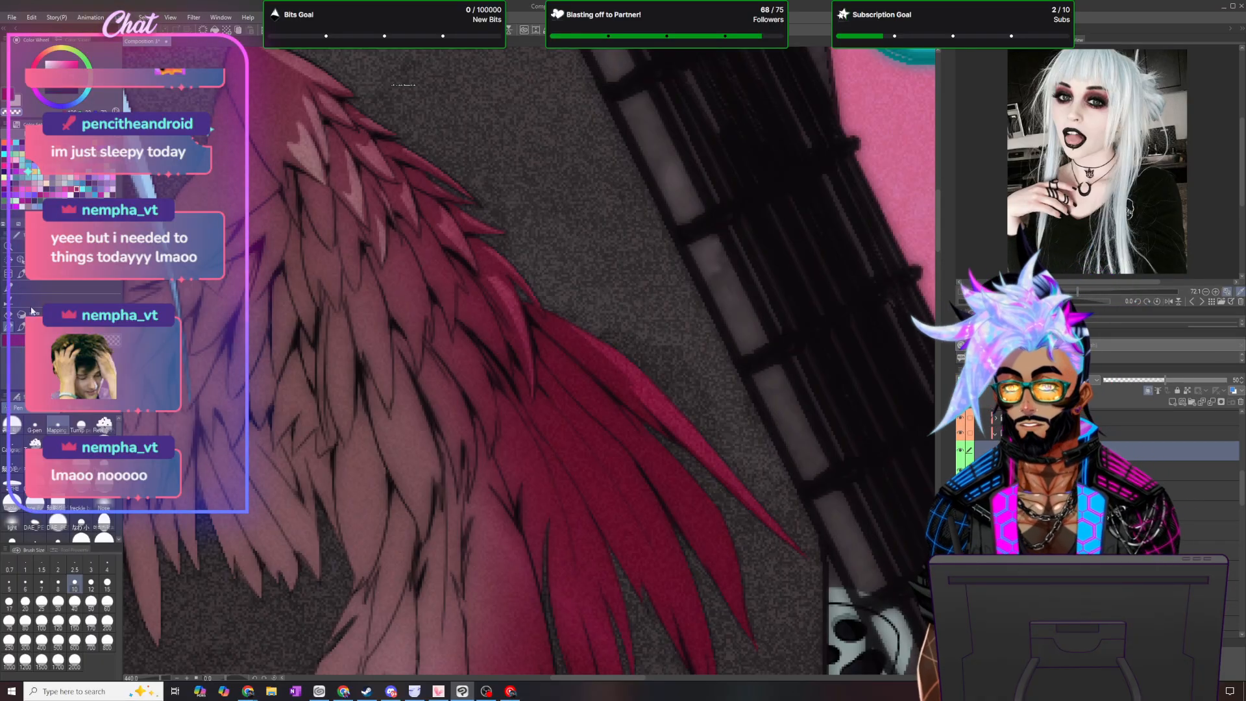
- Lasso highlights along the second and third long flight feathers down to their tips, clearing the shading from each
left_click(9, 260)
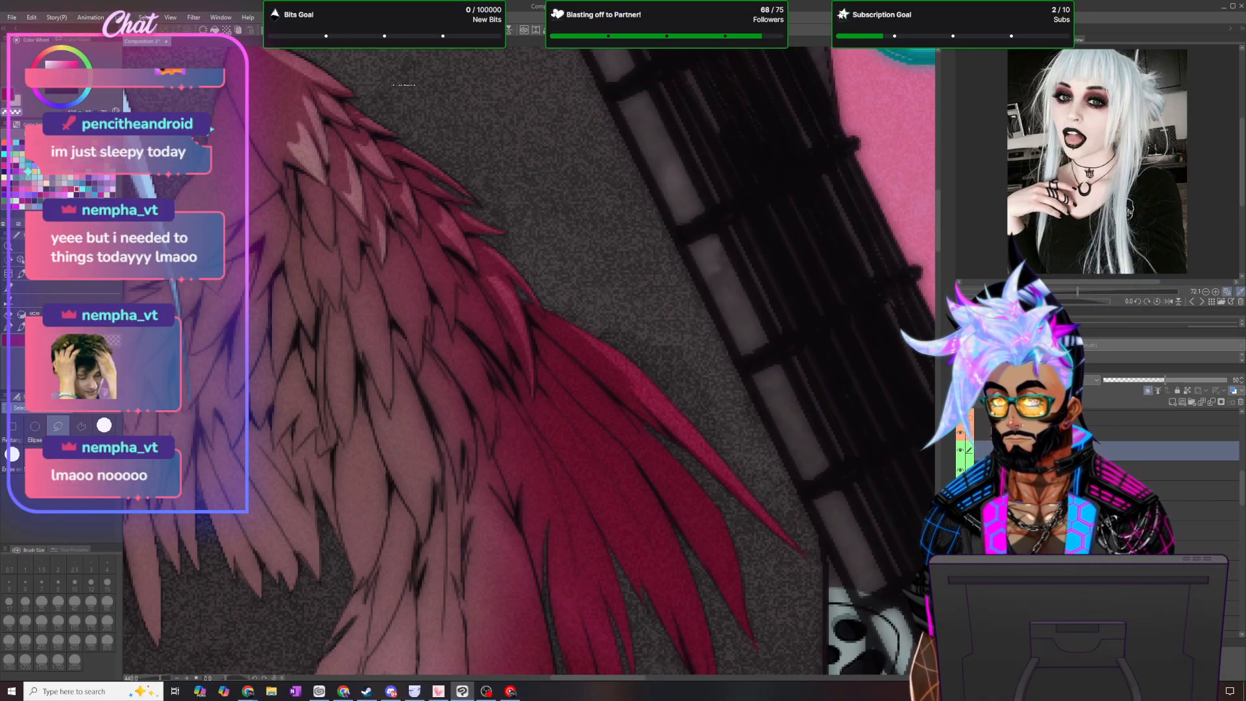
left_click_drag(940, 228, 940, 249)
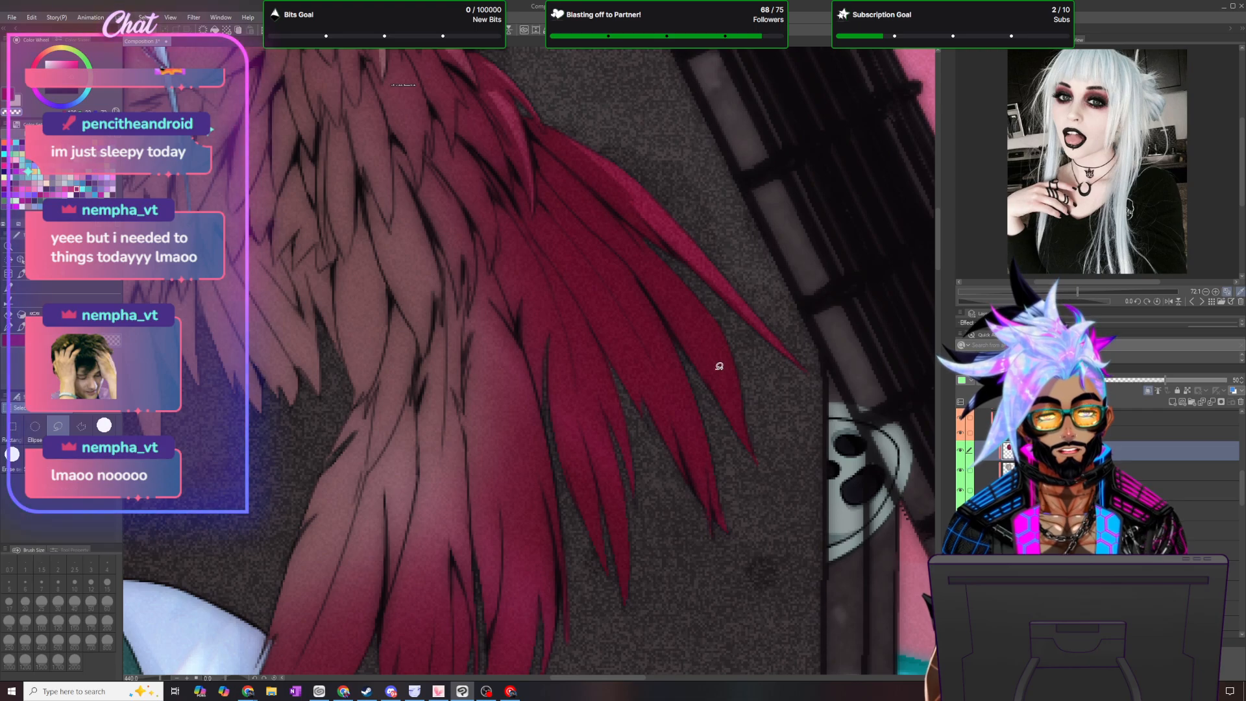
mouse_move(755, 459)
left_mouse_down()
mouse_move(668, 271)
mouse_move(736, 352)
mouse_move(762, 474)
mouse_move(758, 463)
left_mouse_up()
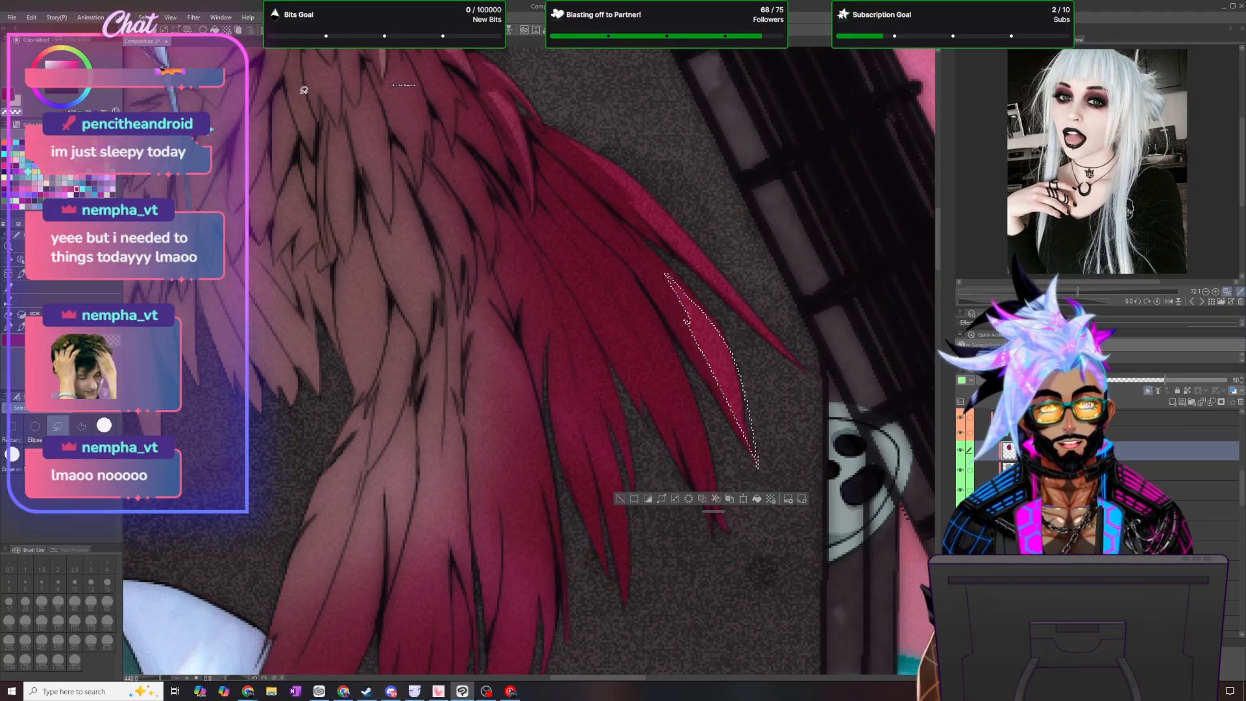
key("ctrl+d")
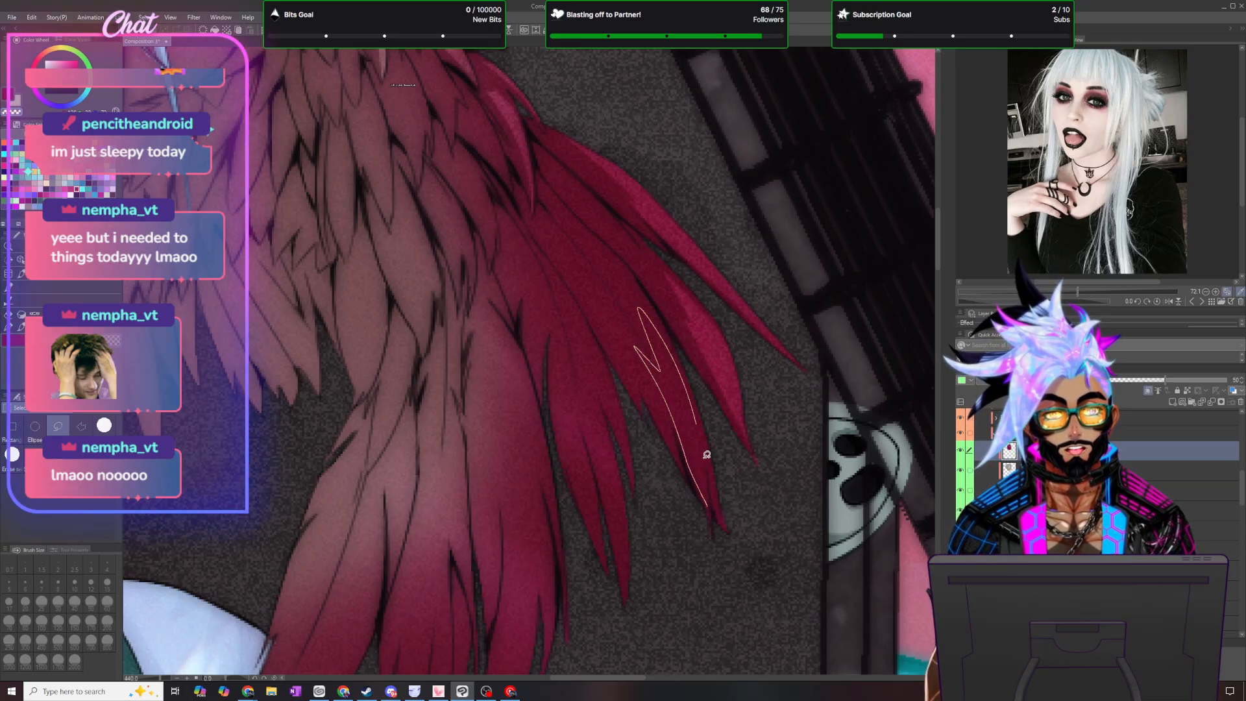
left_click_drag(711, 513, 734, 547)
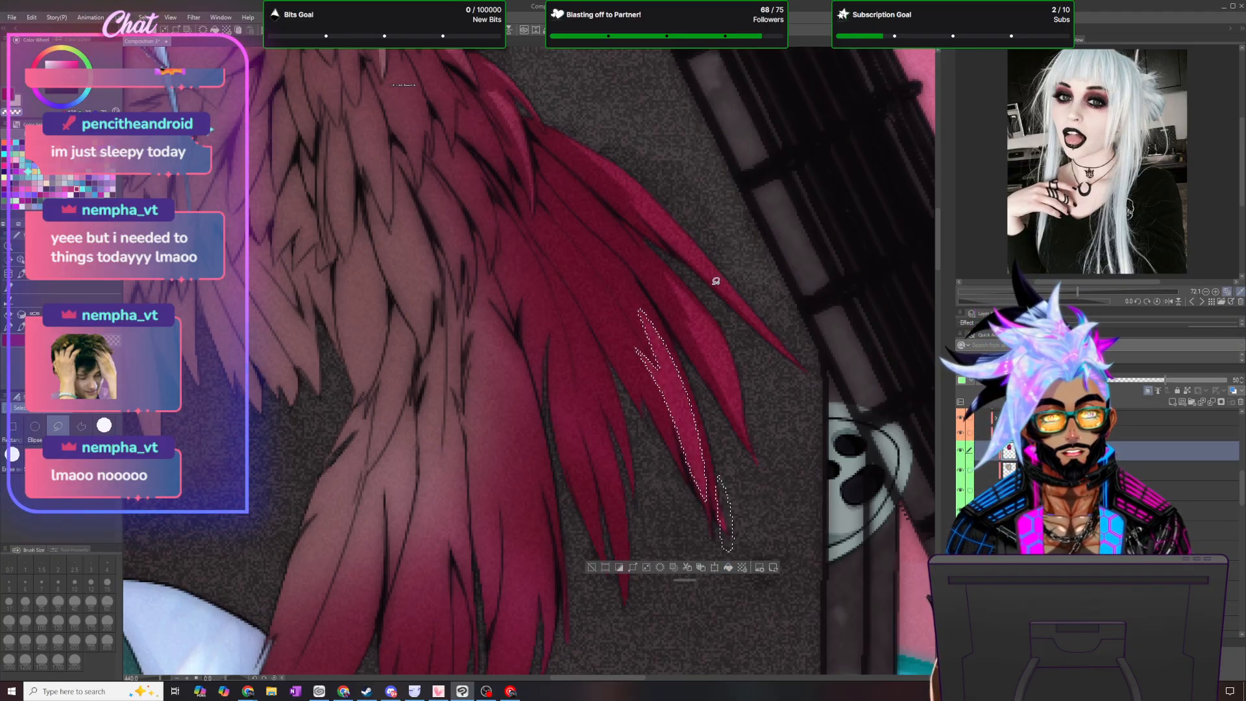
key("ctrl+d")
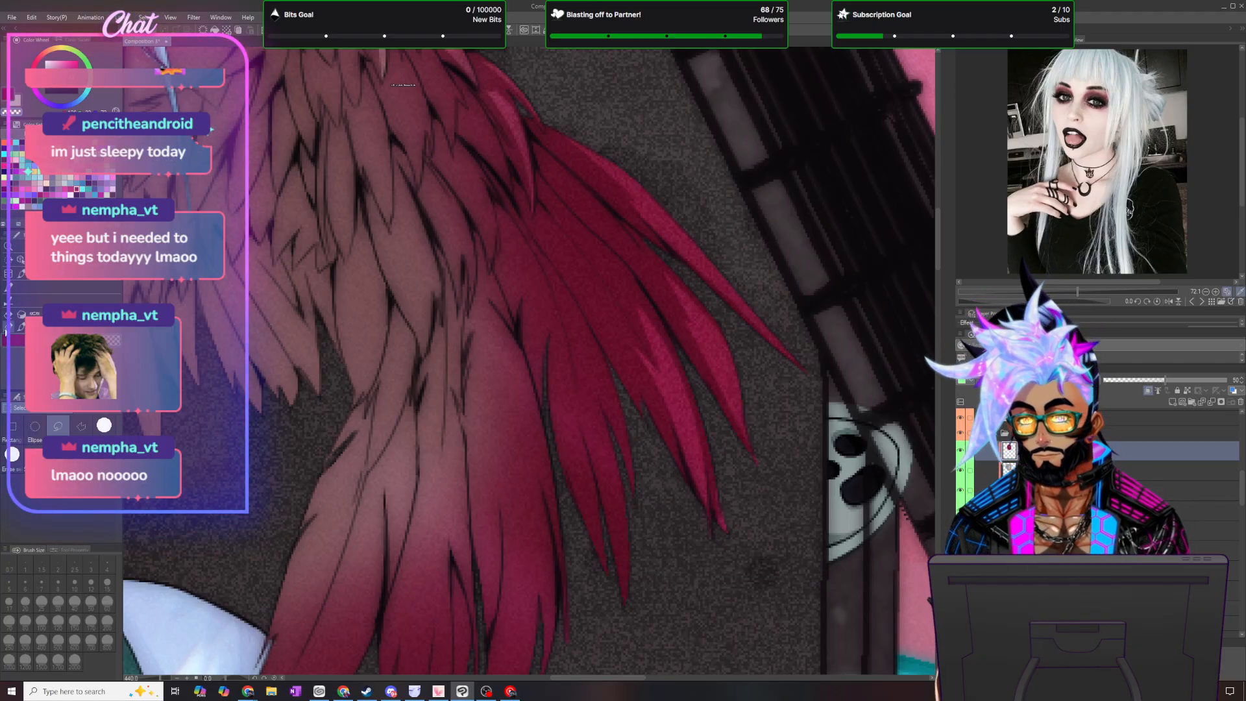
key("p")
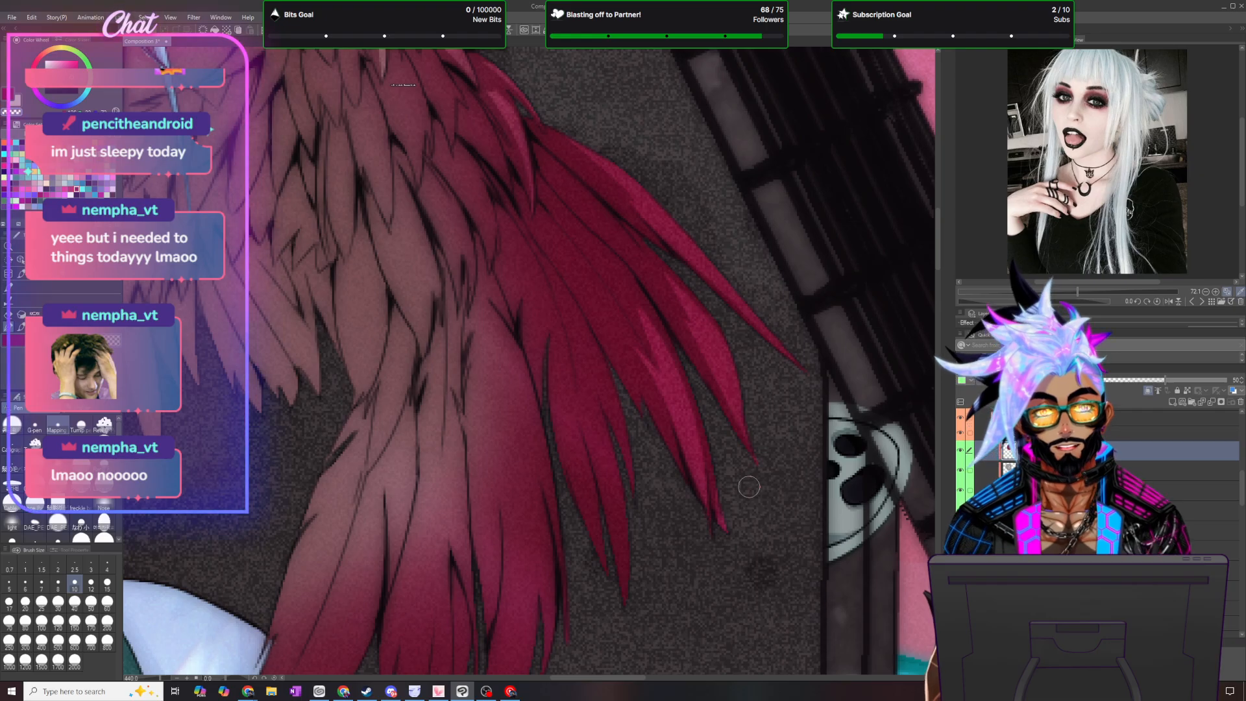
scroll(749, 487, "down", 1)
scroll(748, 487, "down", 2)
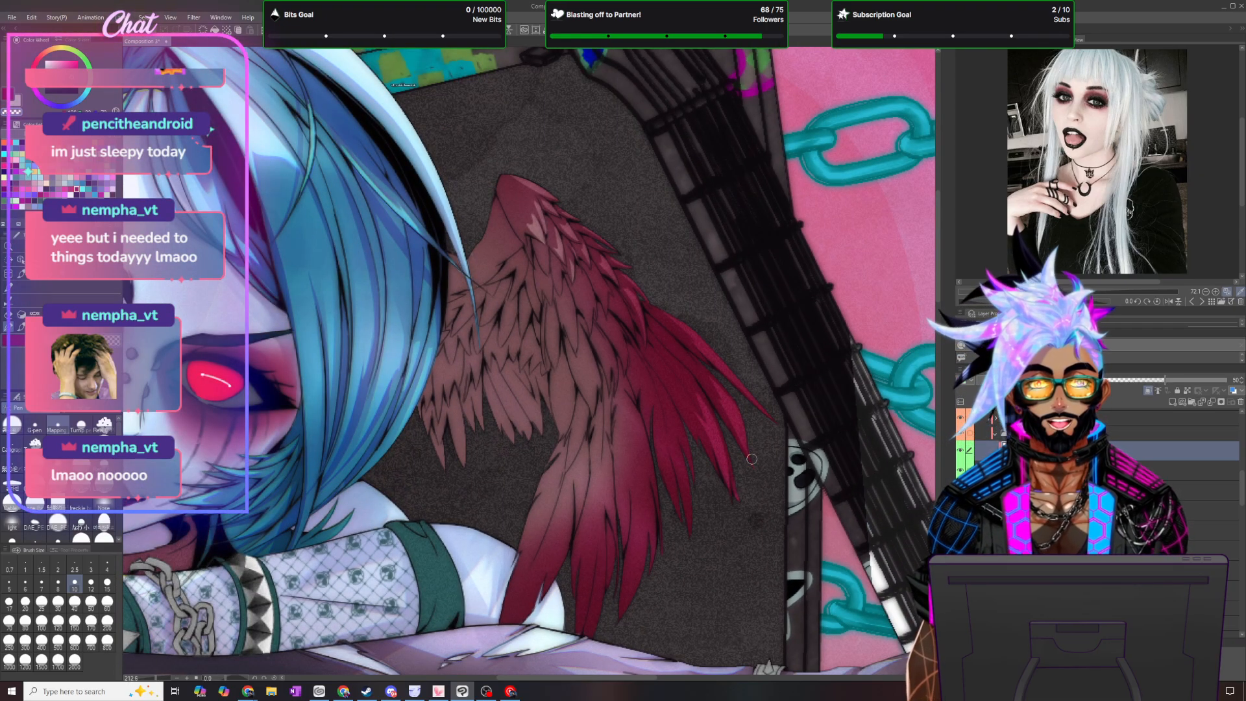
scroll(751, 459, "up", 2)
scroll(625, 281, "up", 1)
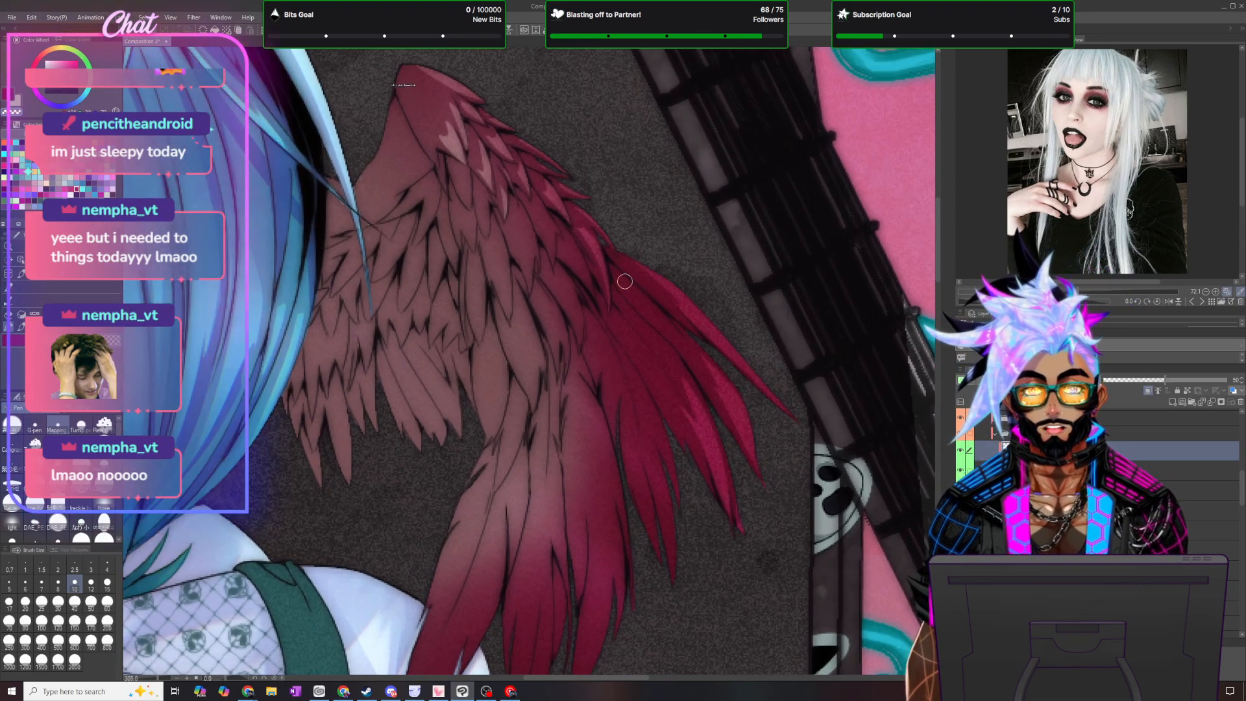
key("m")
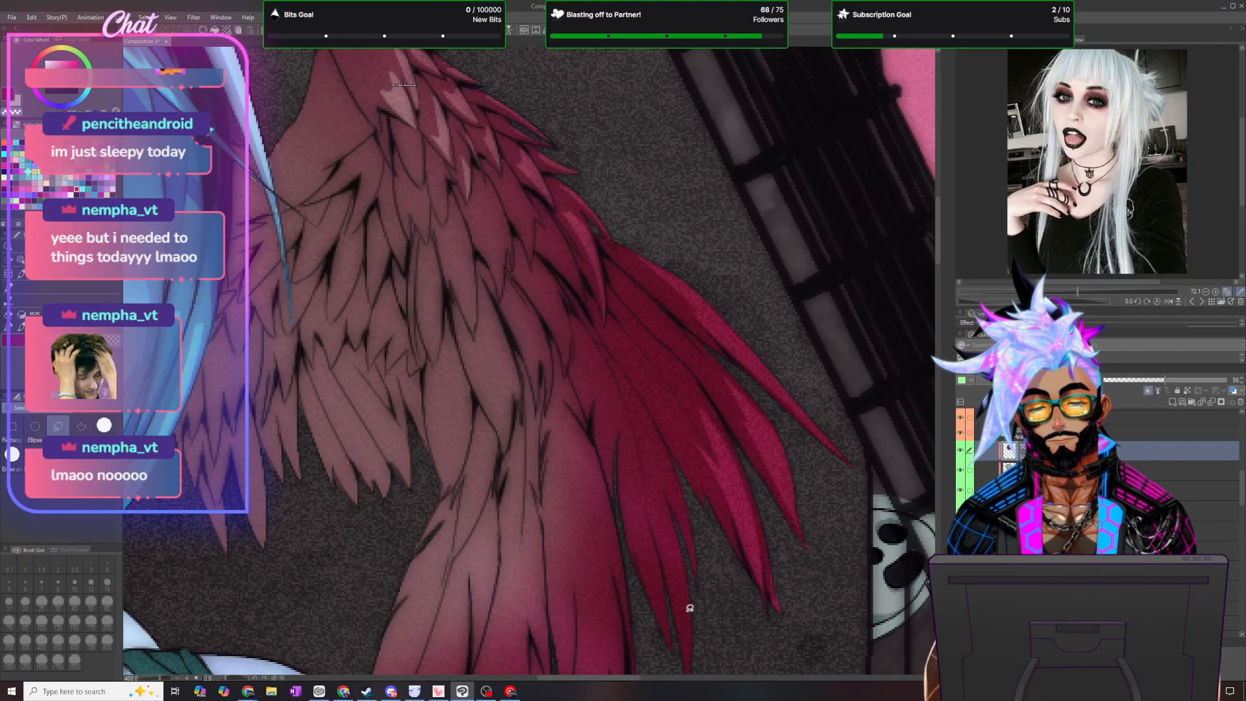
- Lasso thin highlights along the short pointed feathers beside the long flight feathers, clear the shading inside them and deselect
scroll(719, 220, "down", 3)
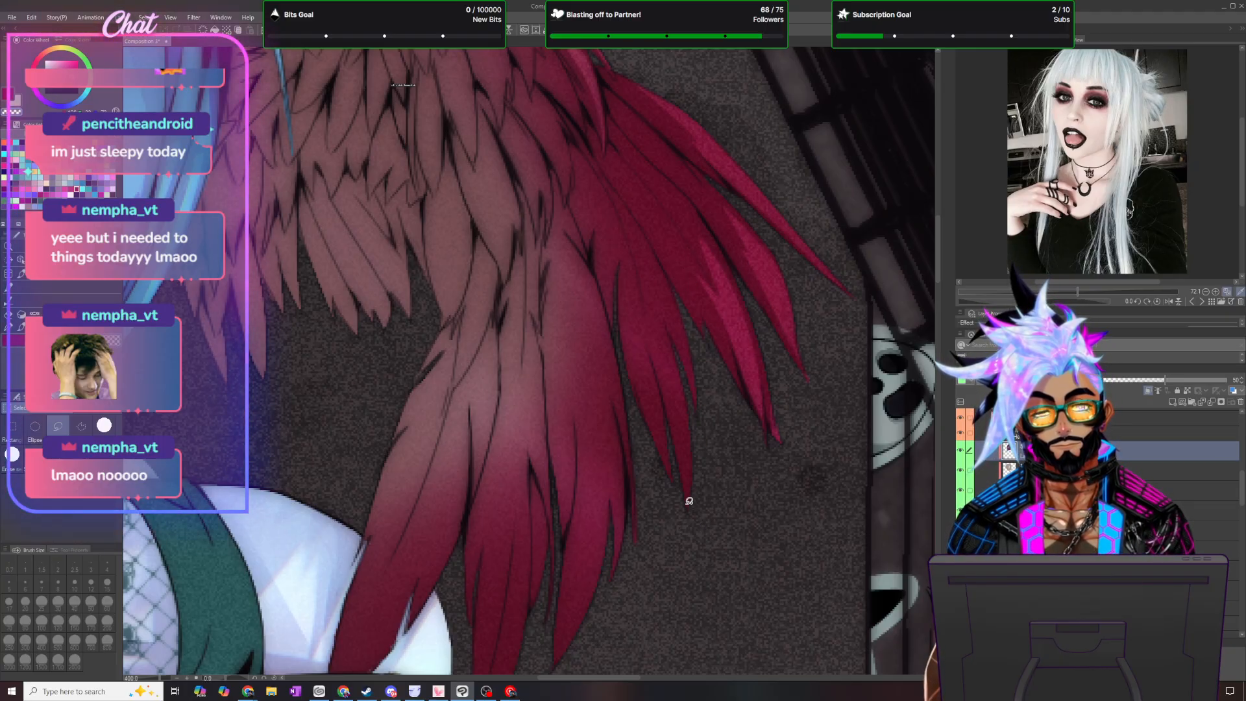
mouse_move(687, 505)
left_mouse_down()
mouse_move(664, 324)
mouse_move(690, 526)
left_mouse_up()
mouse_move(677, 355)
left_mouse_down()
mouse_move(664, 308)
mouse_move(706, 434)
left_mouse_up()
mouse_move(675, 478)
left_mouse_down()
mouse_move(634, 362)
mouse_move(650, 385)
mouse_move(637, 329)
mouse_move(670, 497)
left_mouse_up()
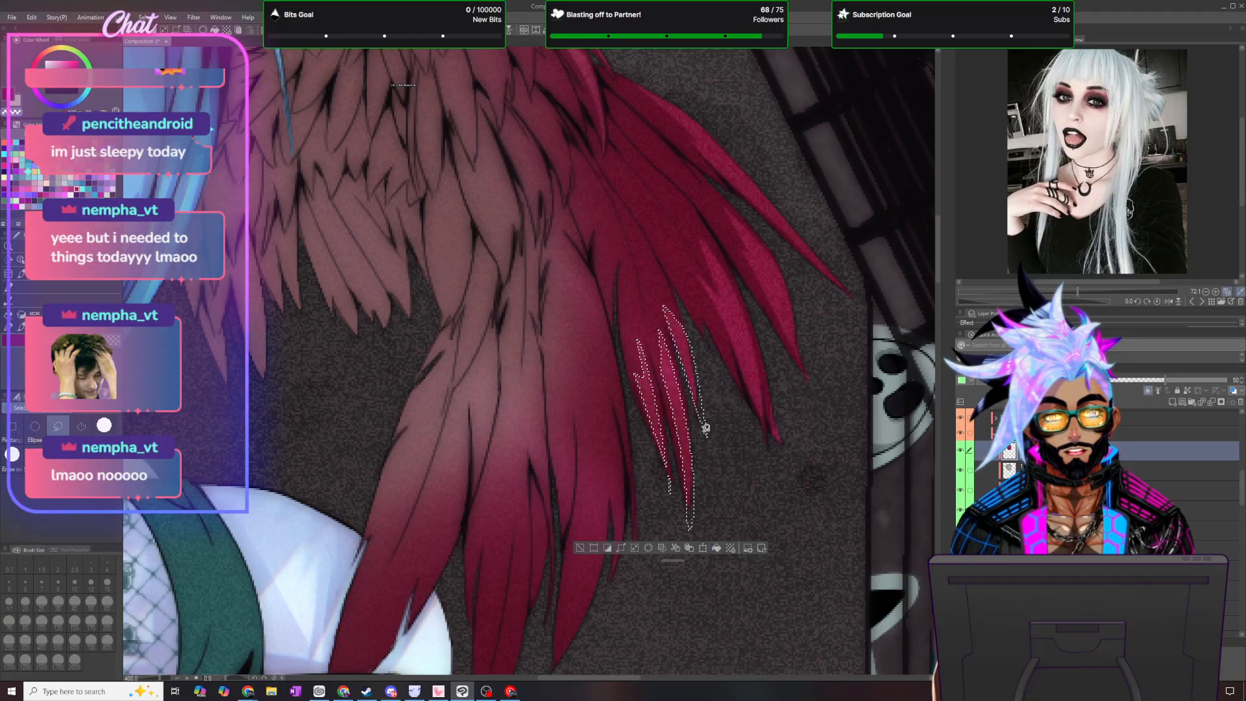
left_click(146, 17)
left_click(165, 41)
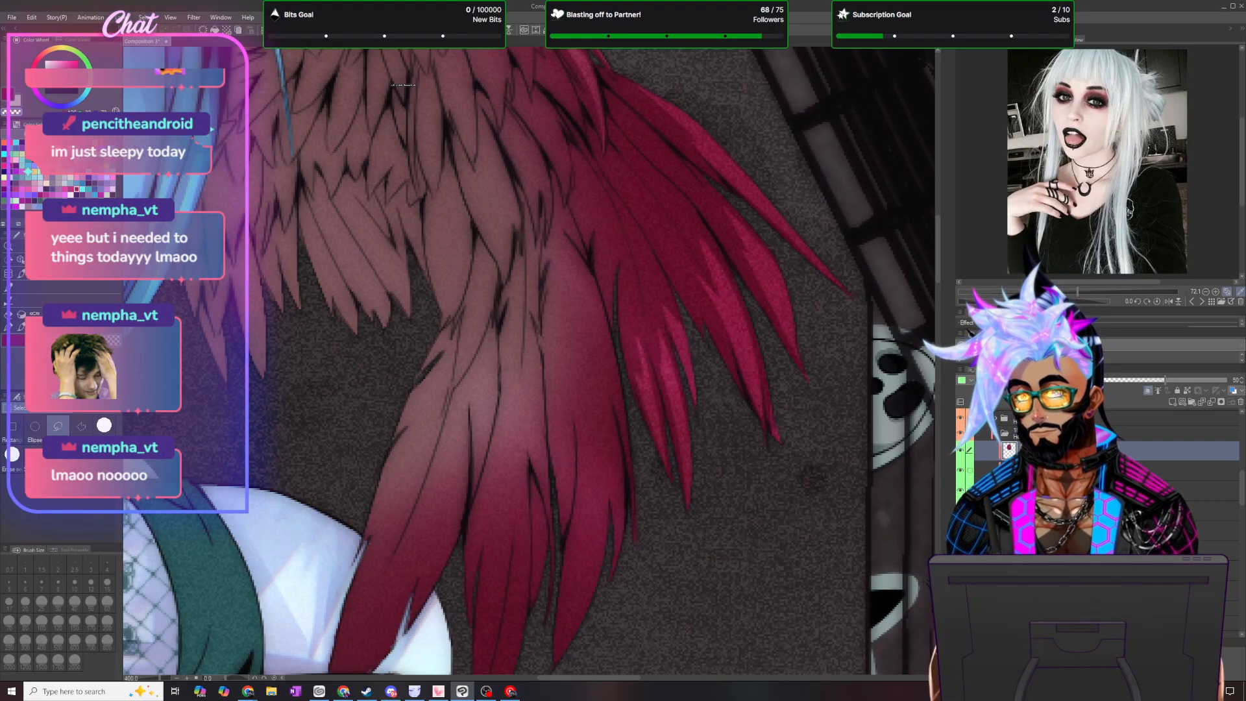
left_click(21, 334)
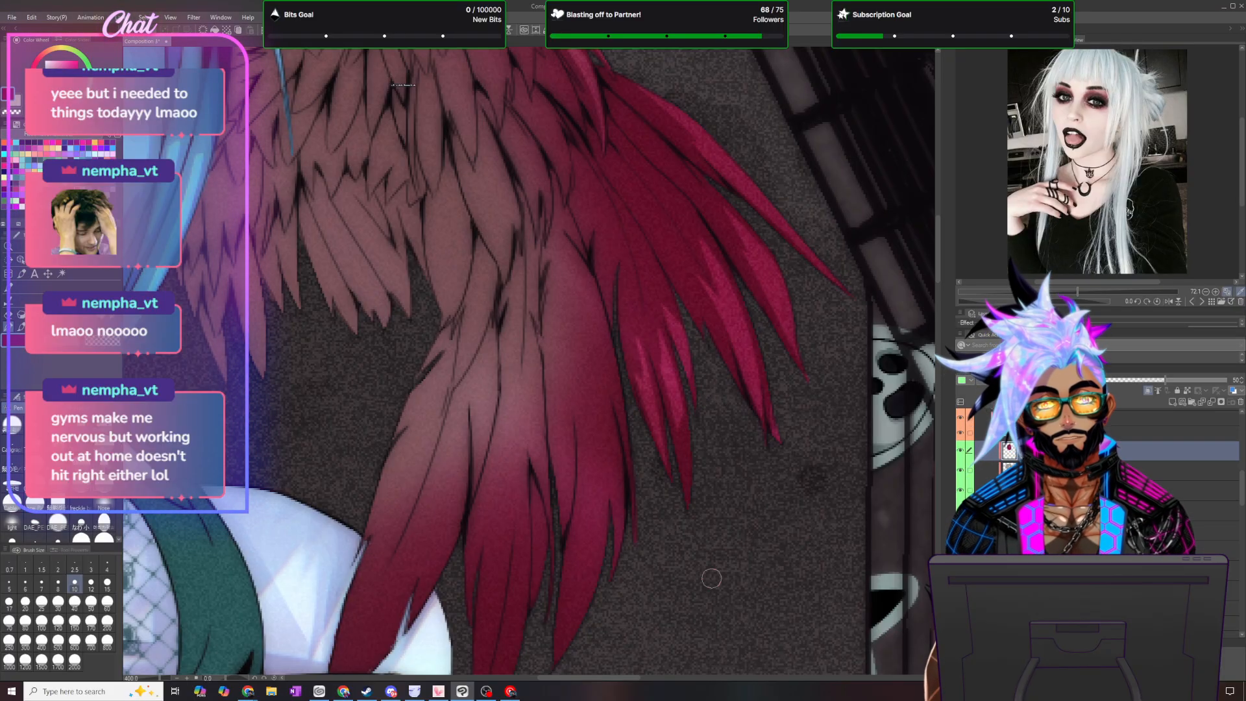
- Lasso slender highlights near the tip of the outermost feather in the wing's lower hanging group, remove their shading and deselect
scroll(711, 578, "down", 6)
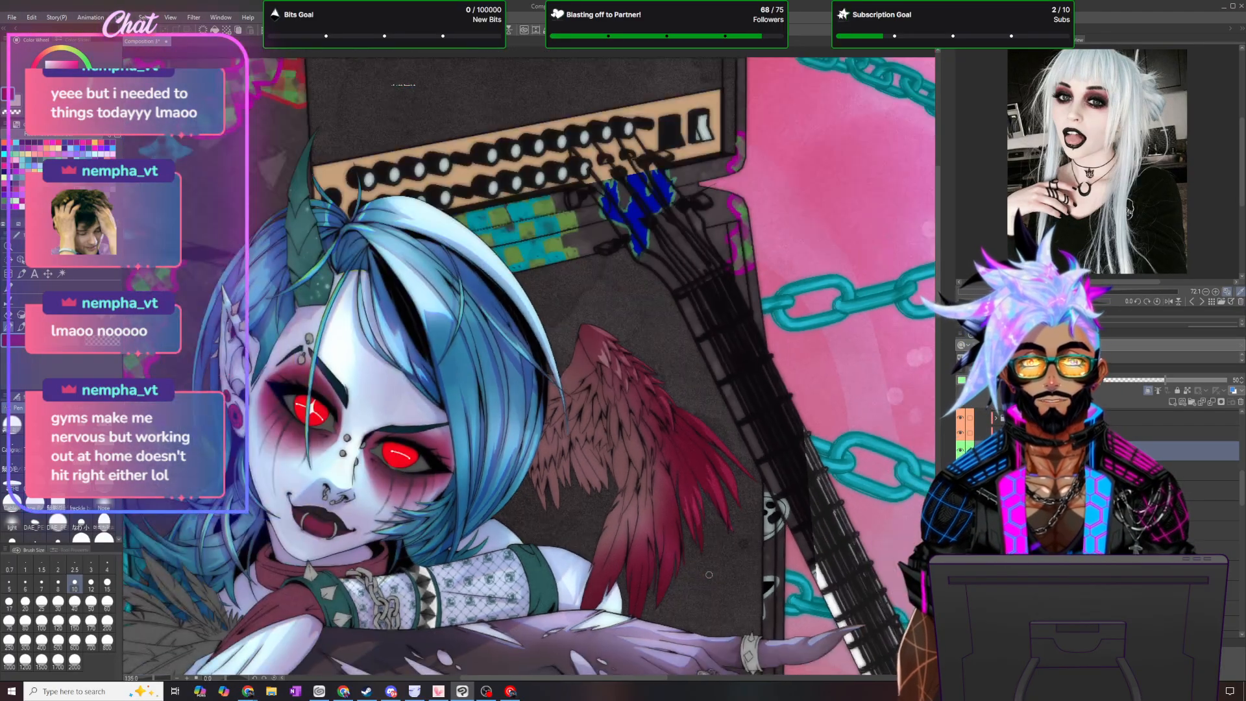
scroll(705, 584, "up", 1)
scroll(705, 585, "up", 2)
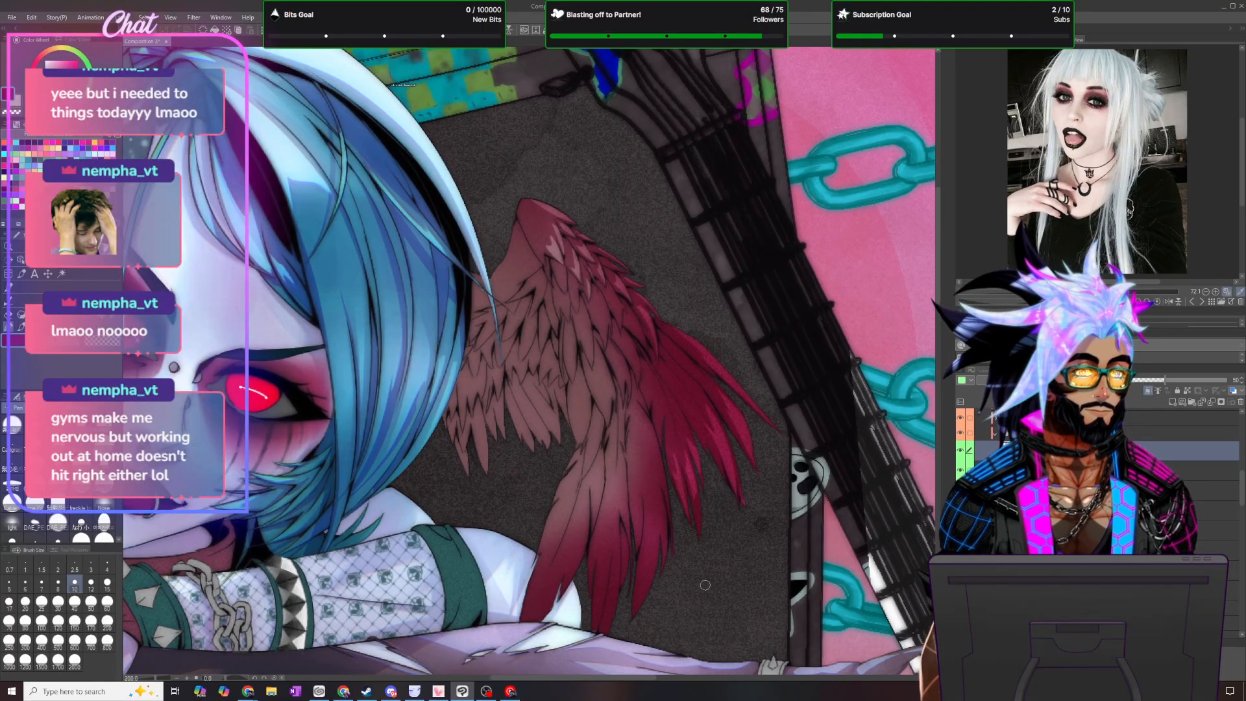
scroll(705, 585, "up", 1)
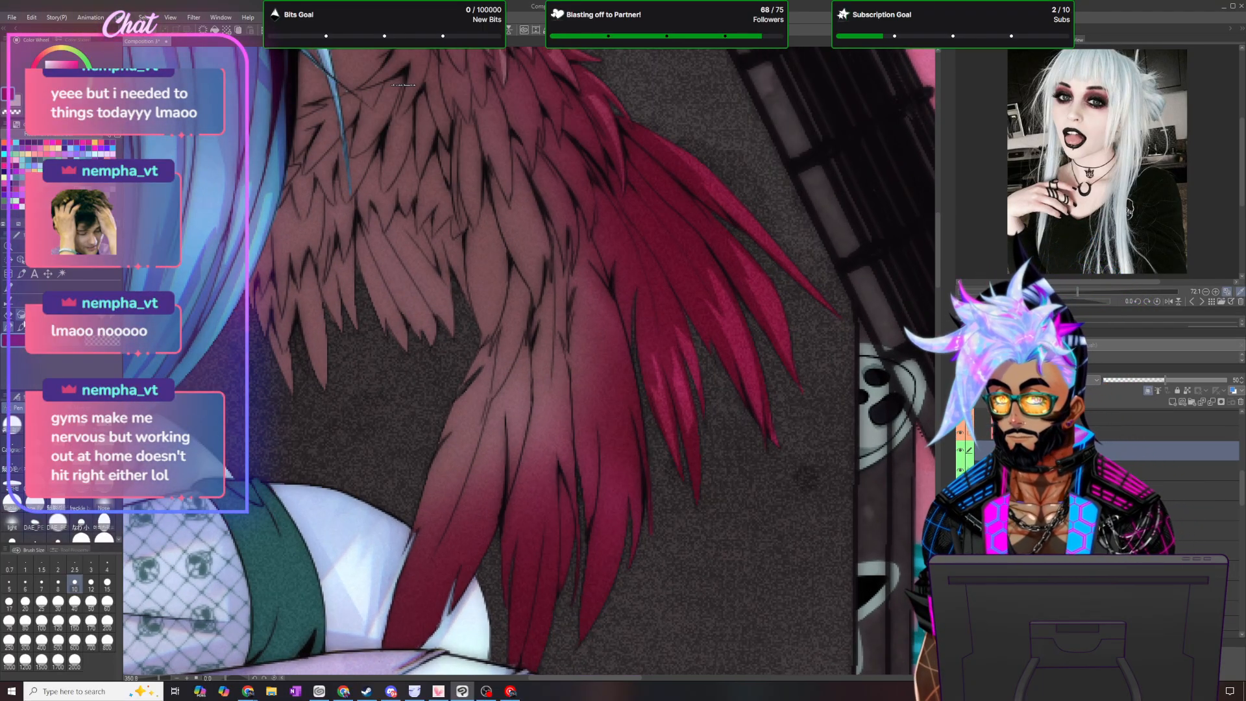
key("m")
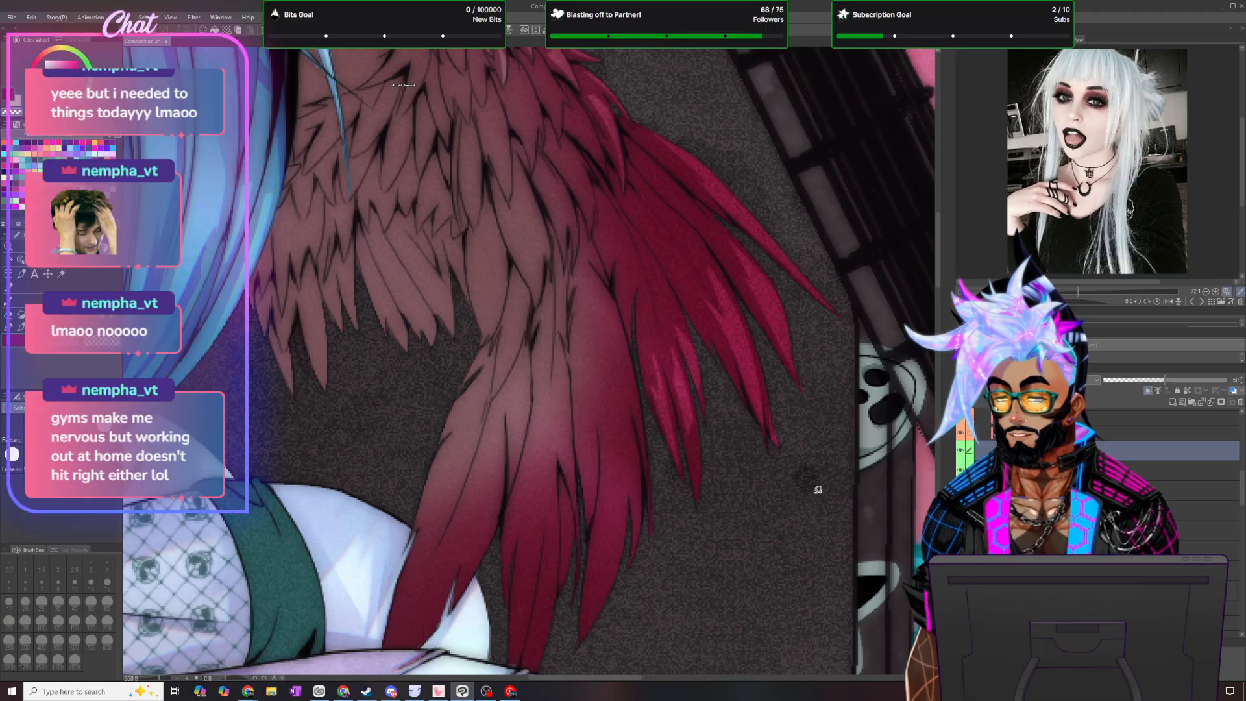
scroll(754, 534, "up", 1)
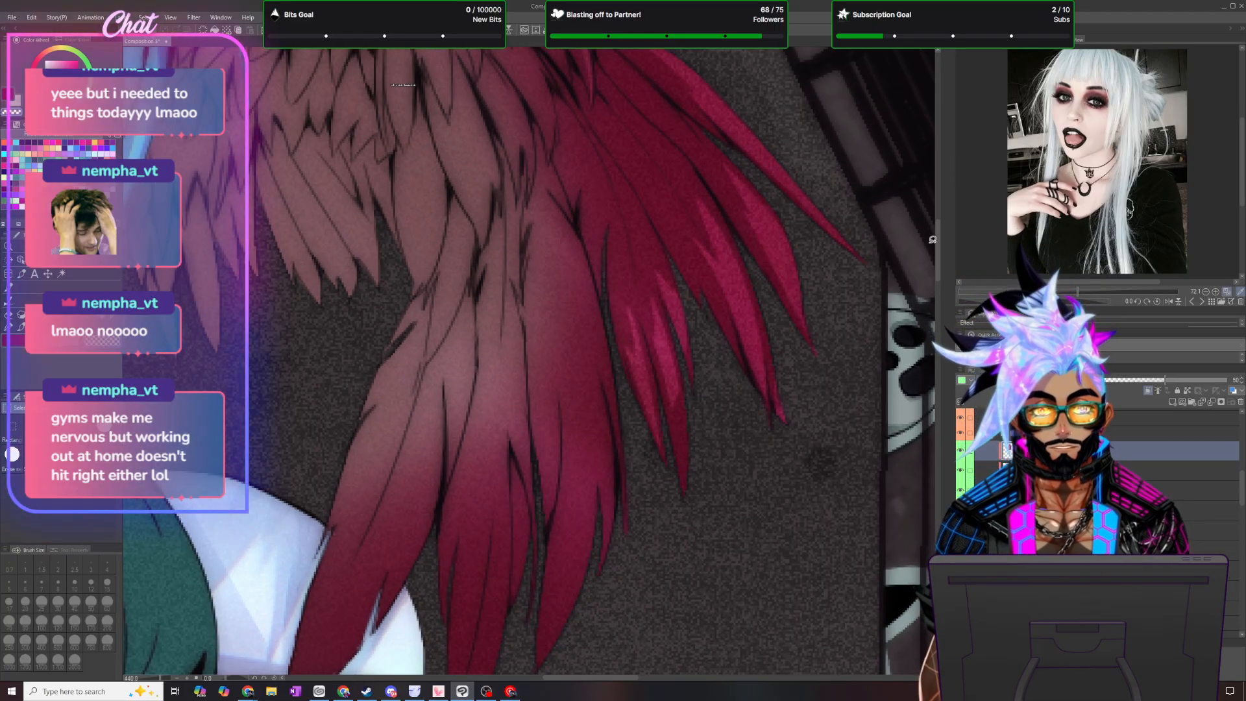
left_click_drag(938, 261, 938, 274)
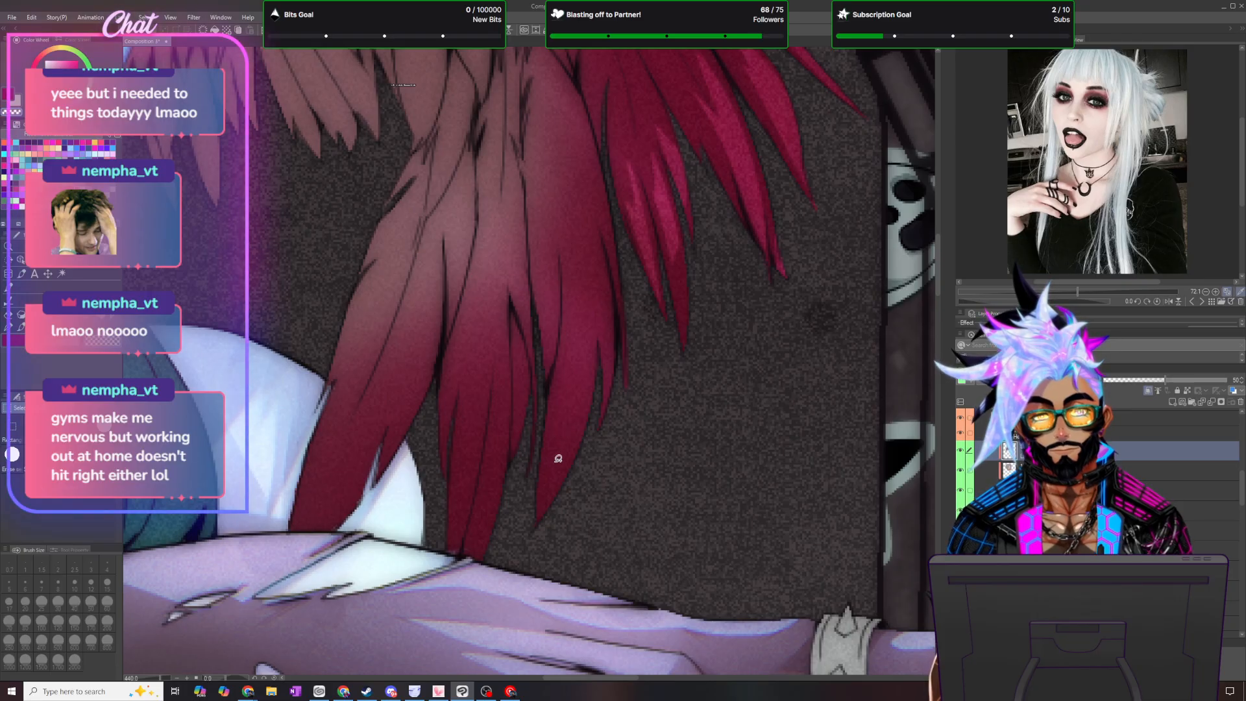
mouse_move(544, 468)
left_mouse_down()
mouse_move(600, 298)
mouse_move(588, 406)
mouse_move(538, 525)
left_mouse_up()
mouse_move(598, 432)
left_mouse_down()
mouse_move(601, 299)
mouse_move(614, 318)
mouse_move(598, 429)
left_mouse_up()
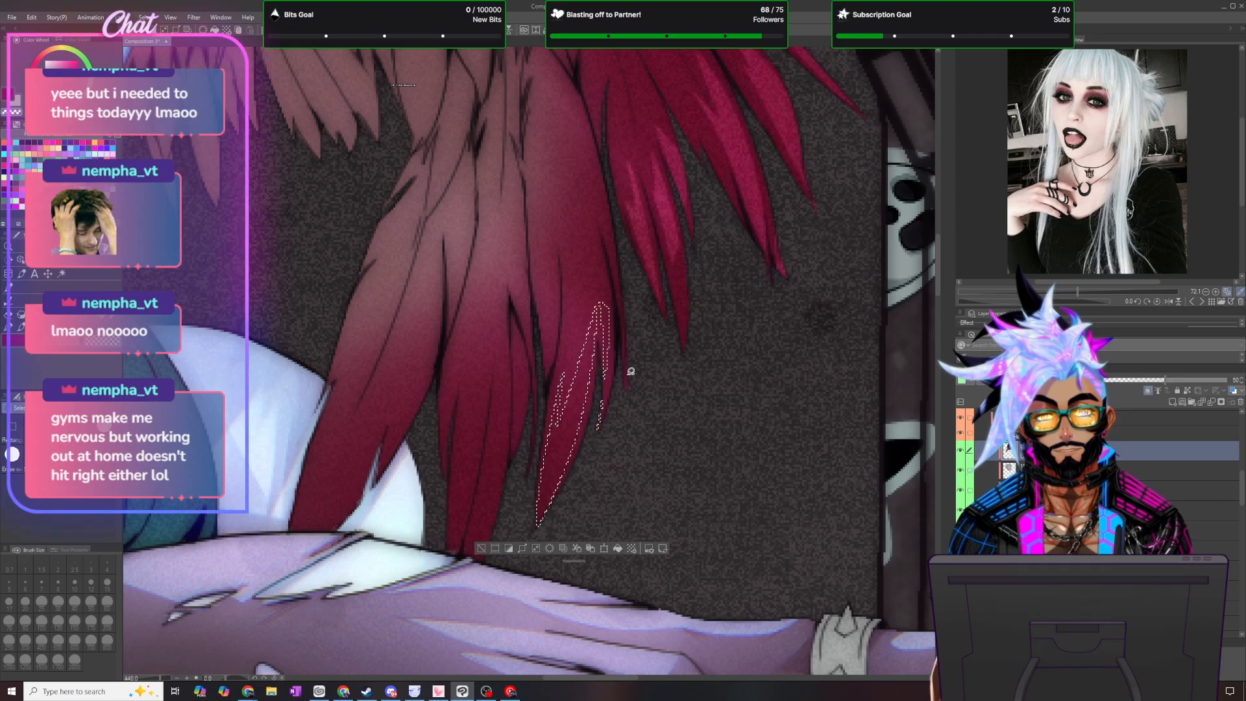
mouse_move(627, 368)
left_mouse_down()
mouse_move(617, 281)
mouse_move(616, 428)
left_mouse_up()
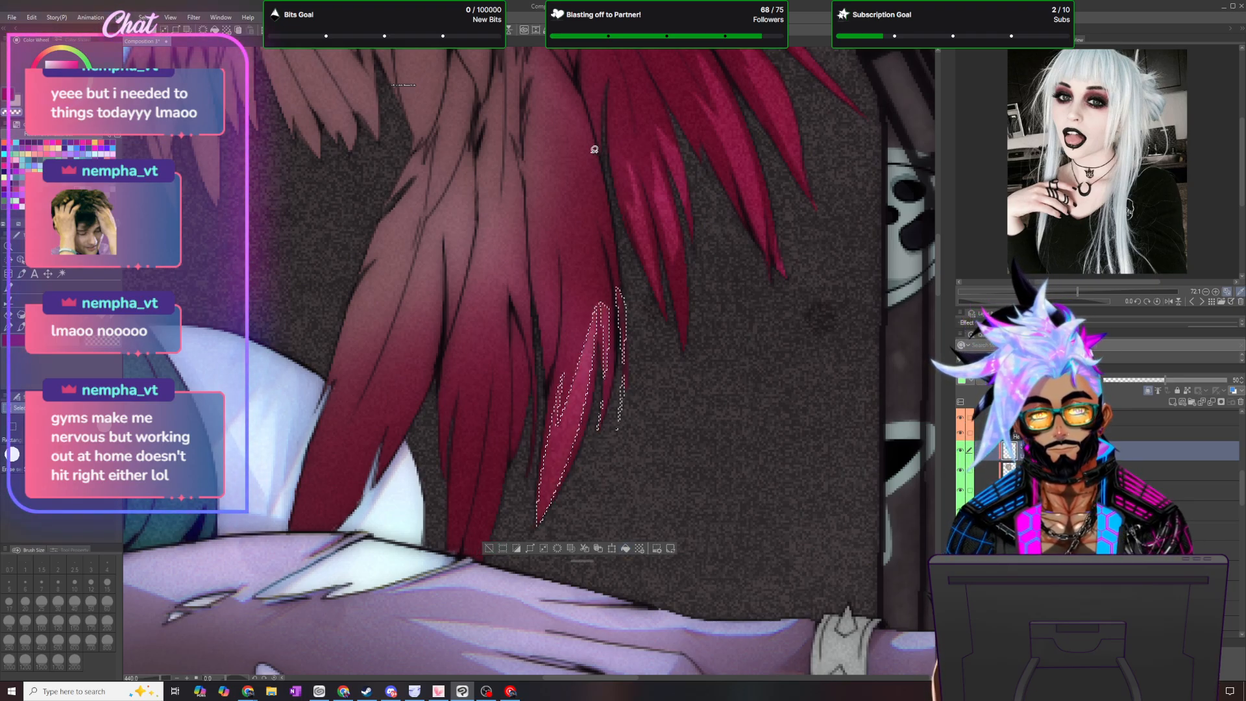
key("ctrl+d")
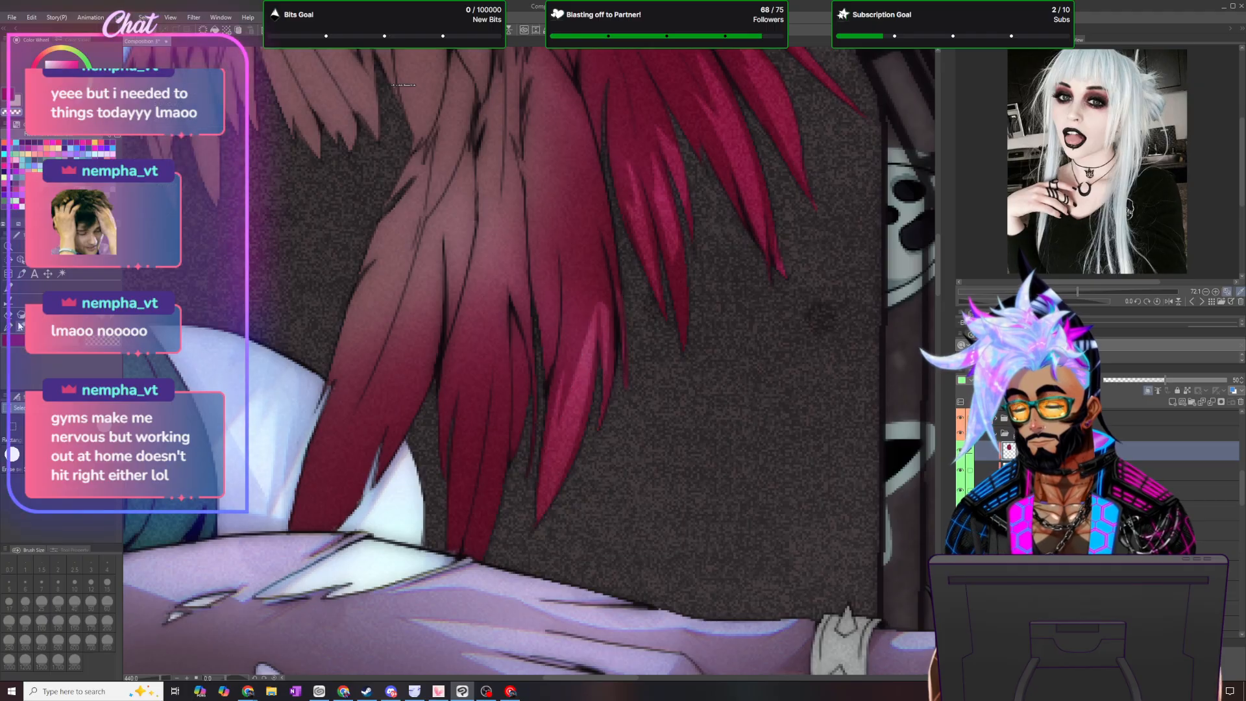
key("p")
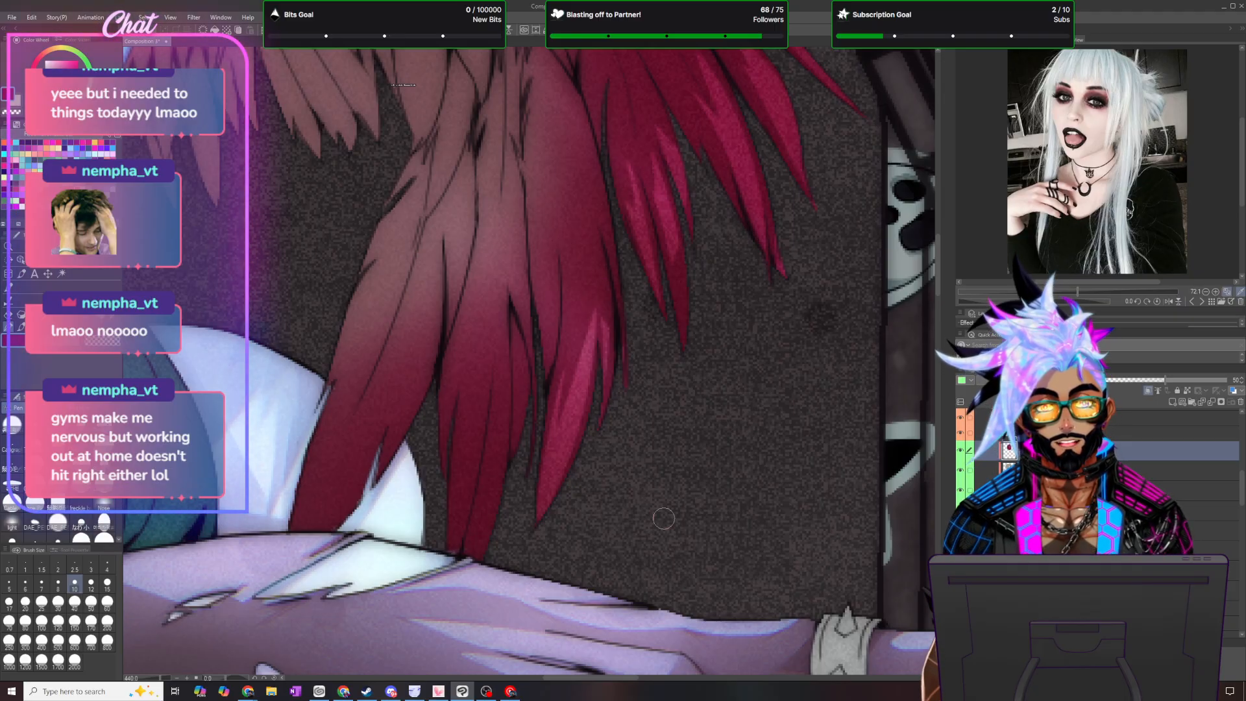
- Cut narrow lassoed highlights out of the shading along the middle hanging feather down to its tip, and deselect
scroll(663, 518, "down", 2)
scroll(647, 534, "up", 1)
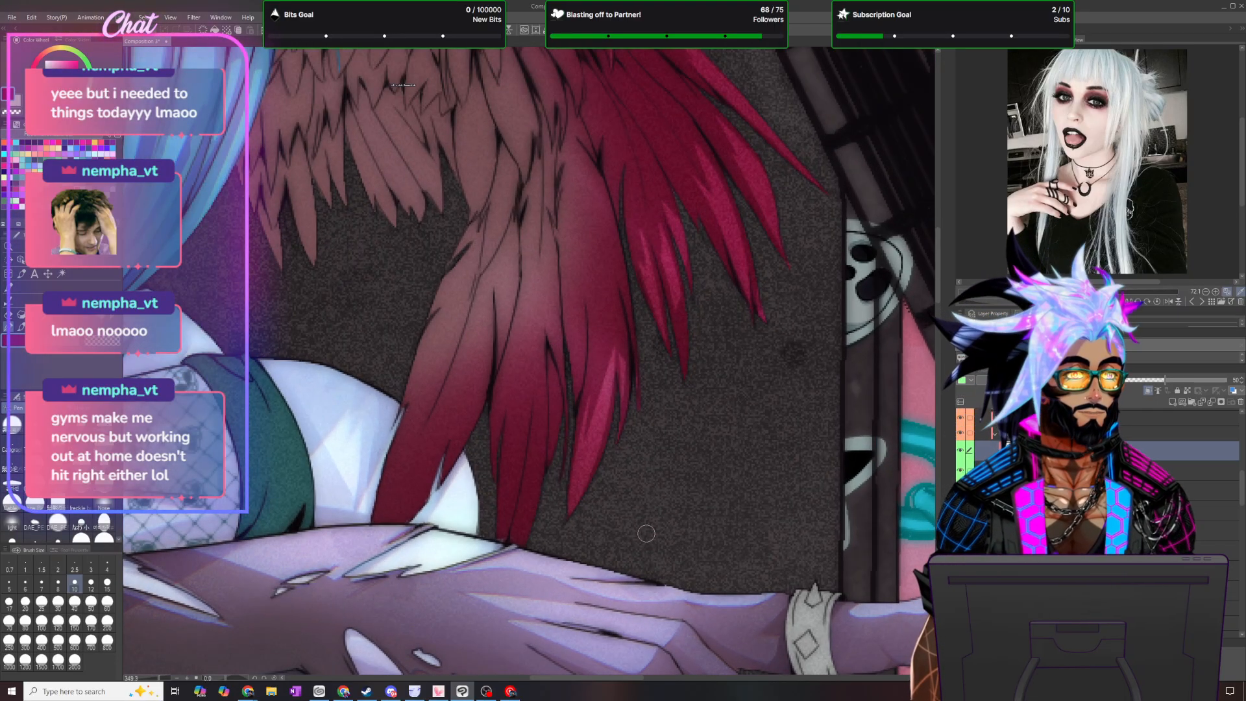
scroll(646, 534, "up", 1)
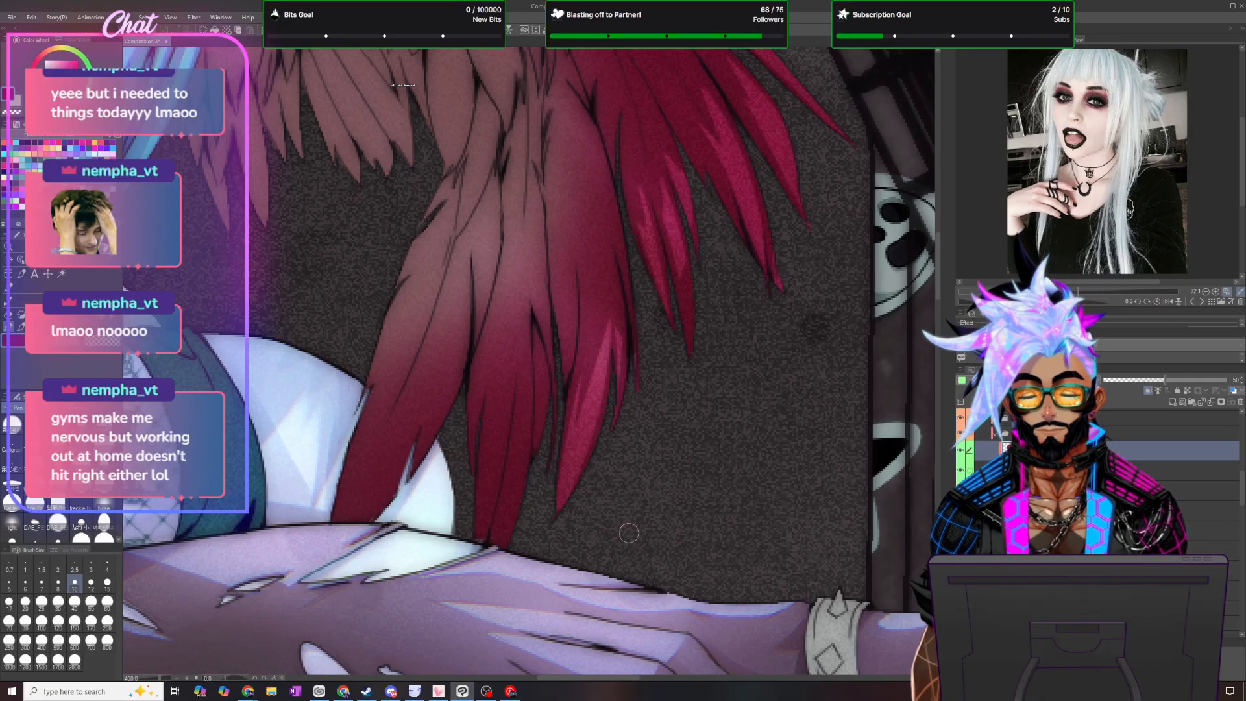
key("m")
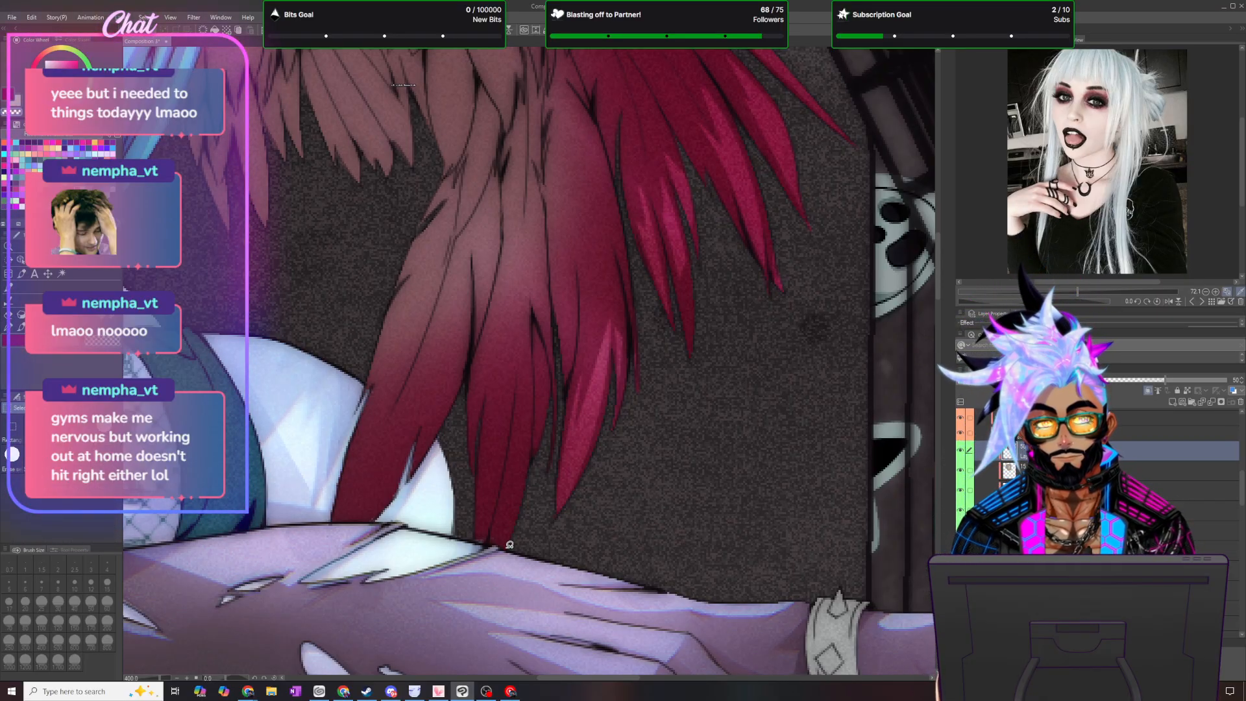
mouse_move(510, 541)
left_mouse_down()
mouse_move(517, 390)
mouse_move(488, 541)
mouse_move(490, 466)
mouse_move(471, 388)
mouse_move(474, 477)
left_mouse_up()
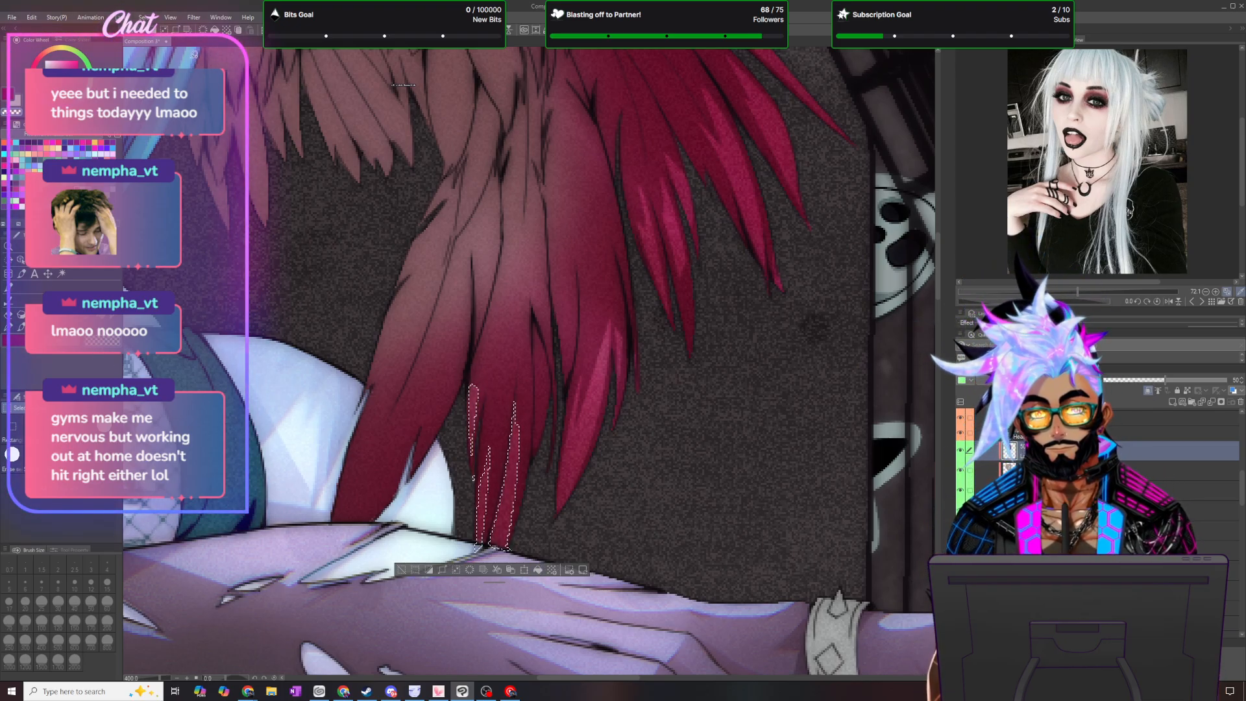
key("ctrl+d")
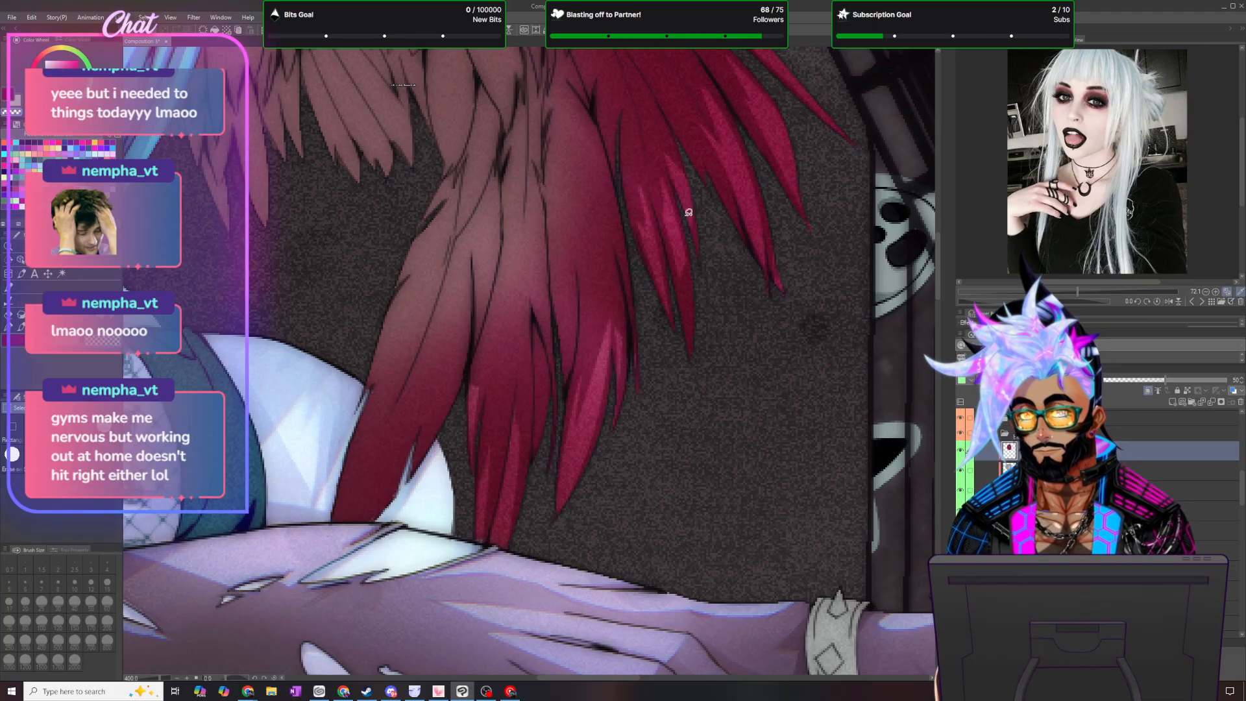
left_click(11, 331)
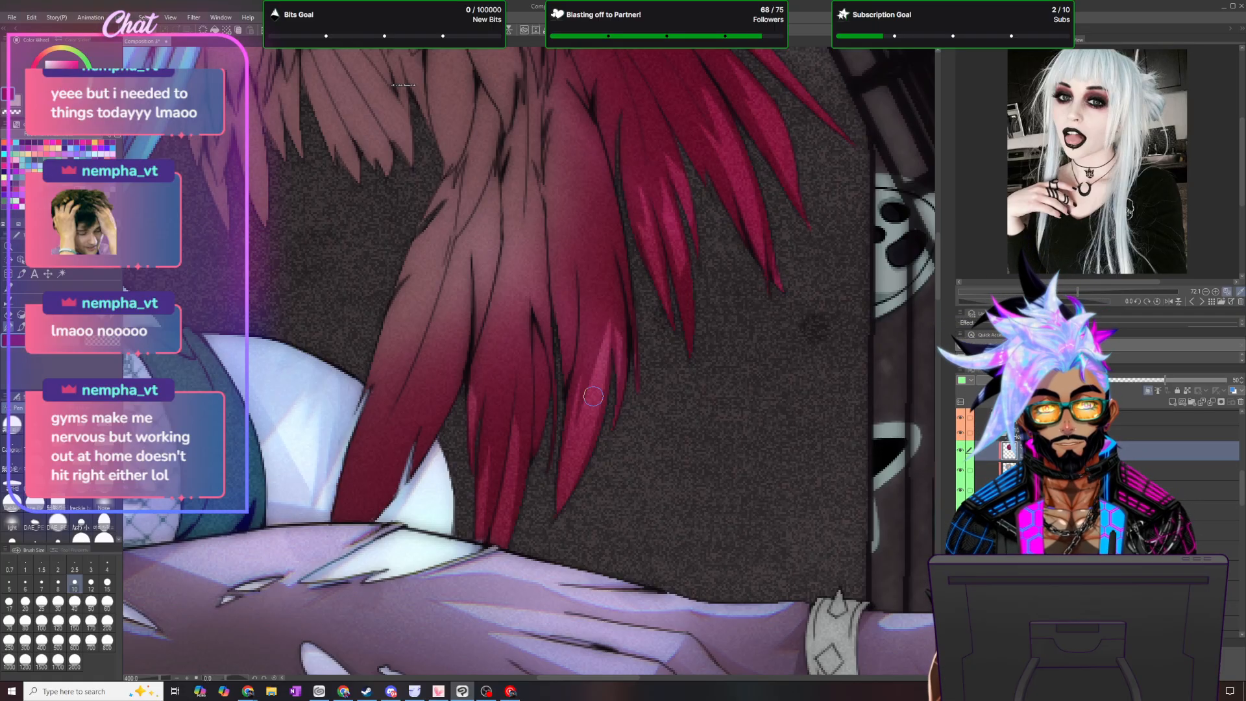
- Lasso two long highlights on the innermost hanging feather in front of the shoulder, clear their shading and deselect
scroll(593, 396, "down", 2)
scroll(578, 436, "up", 2)
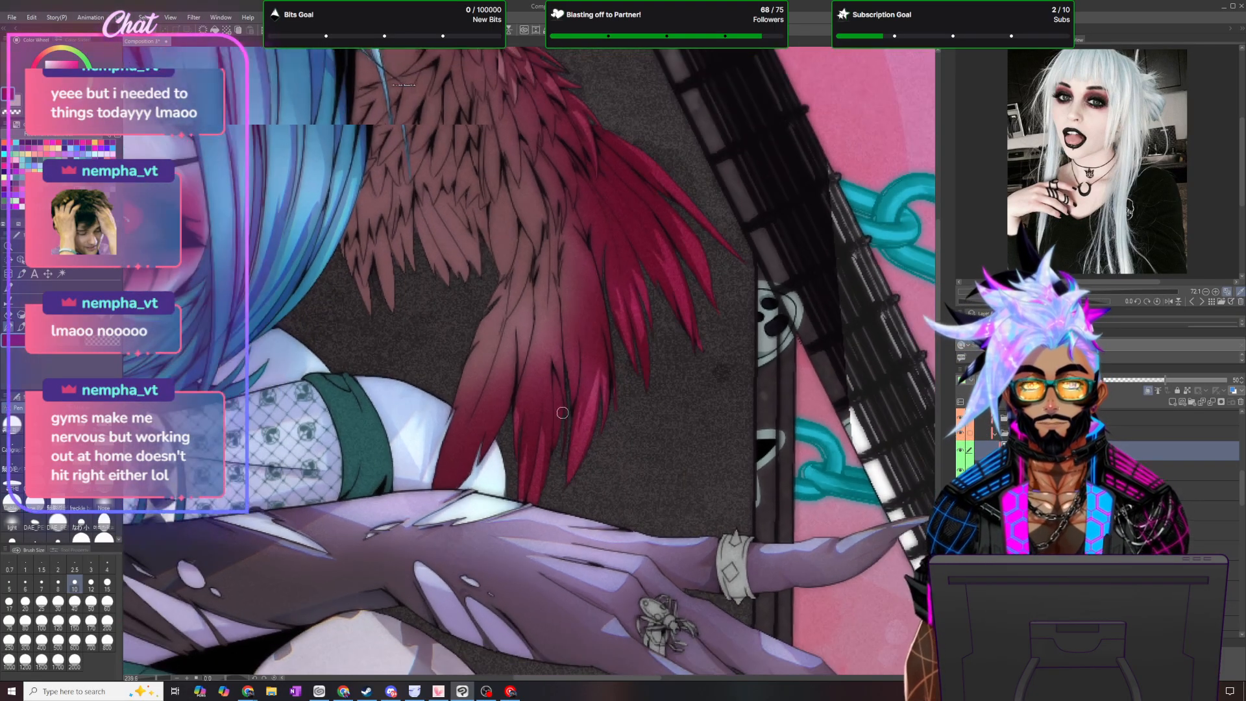
scroll(542, 426, "up", 2)
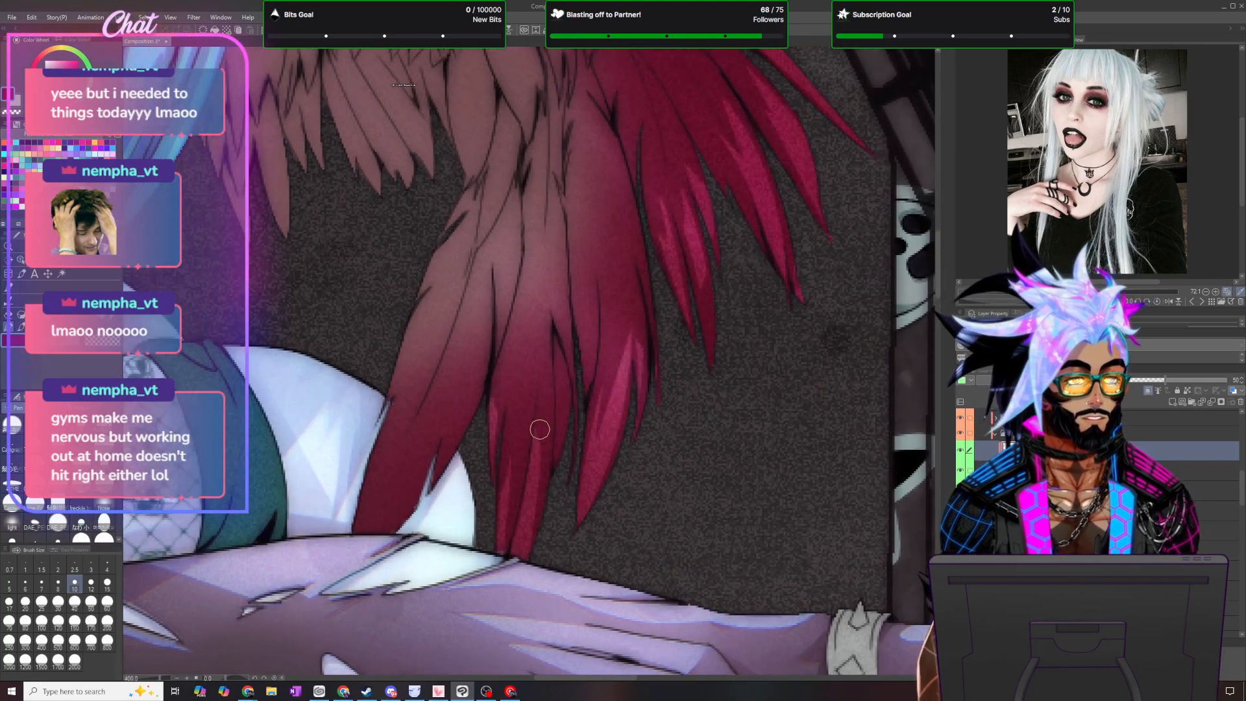
key("m")
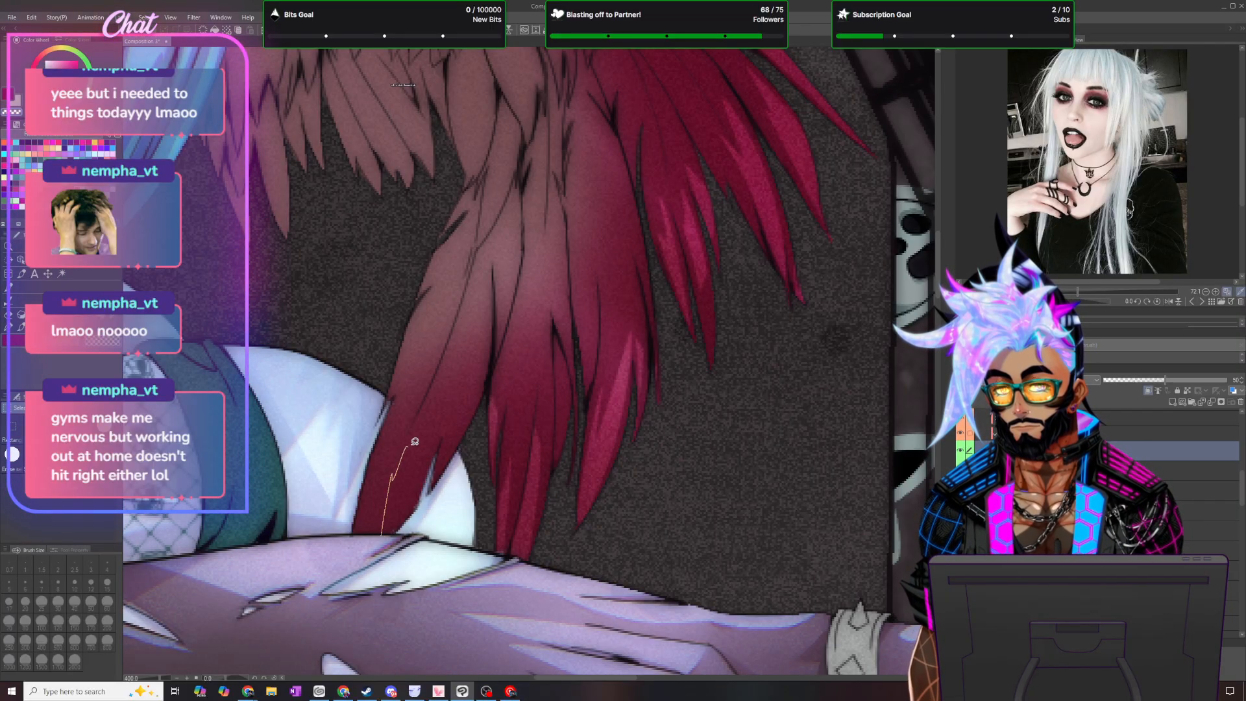
left_click_drag(456, 349, 413, 514)
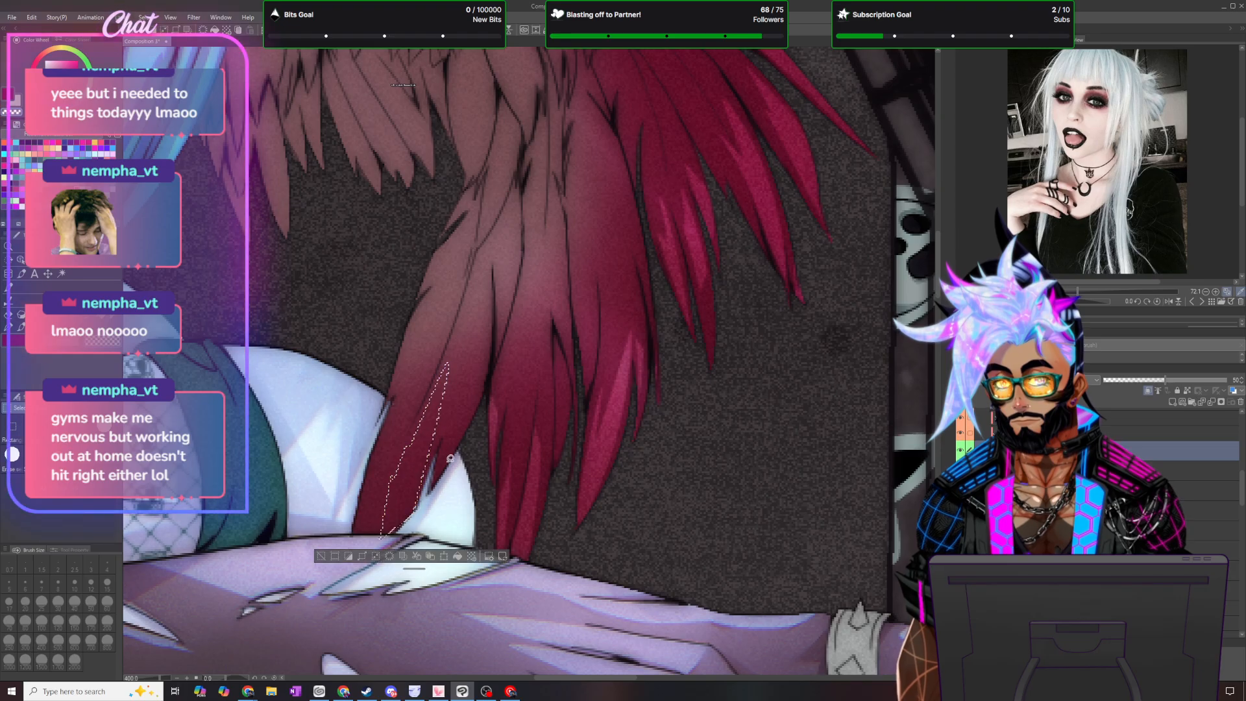
mouse_move(463, 369)
left_mouse_down()
mouse_move(463, 431)
mouse_move(435, 482)
left_mouse_up()
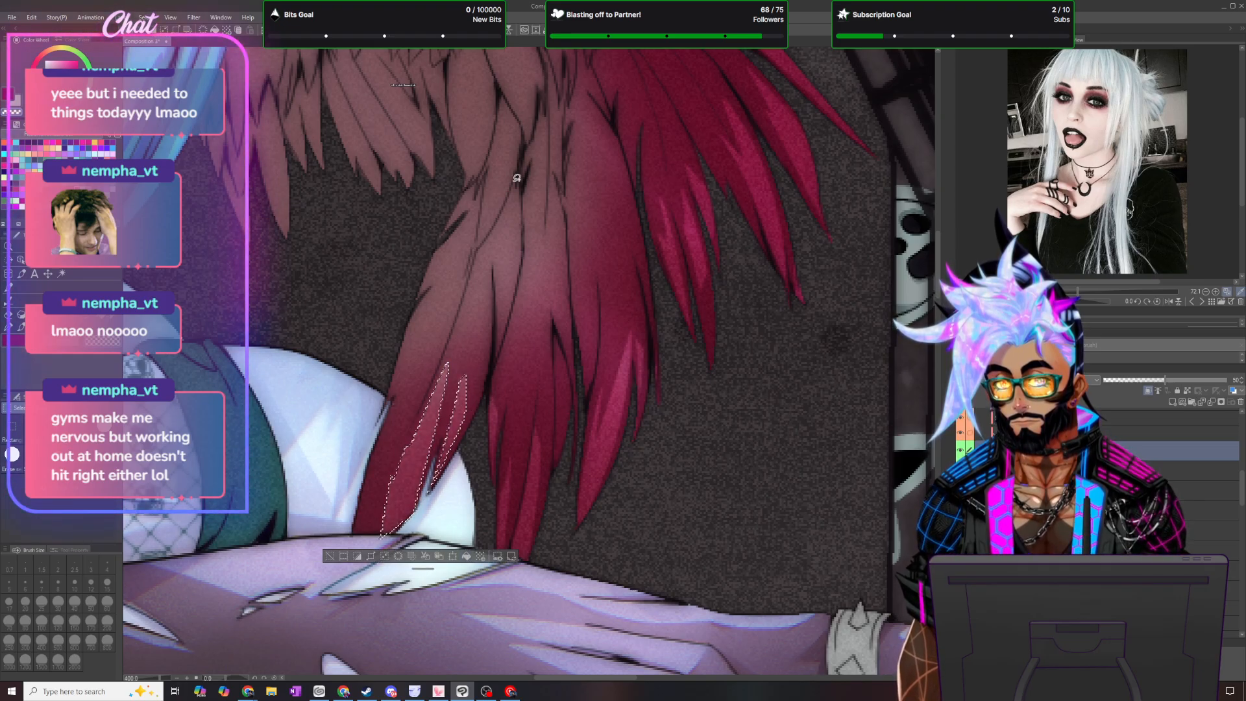
left_click(145, 18)
left_click(165, 42)
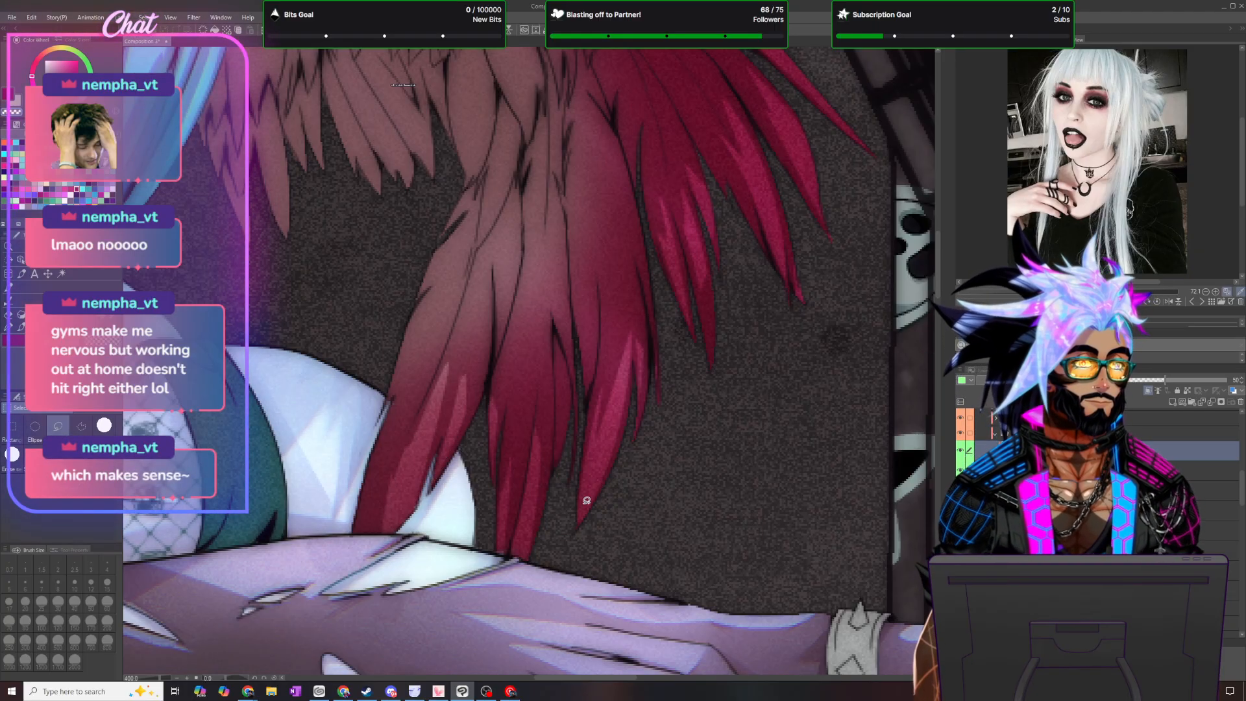
- Lasso a cluster of jagged highlight shapes on the small feathers at the wing's top joint
scroll(586, 500, "down", 5)
scroll(583, 500, "up", 4)
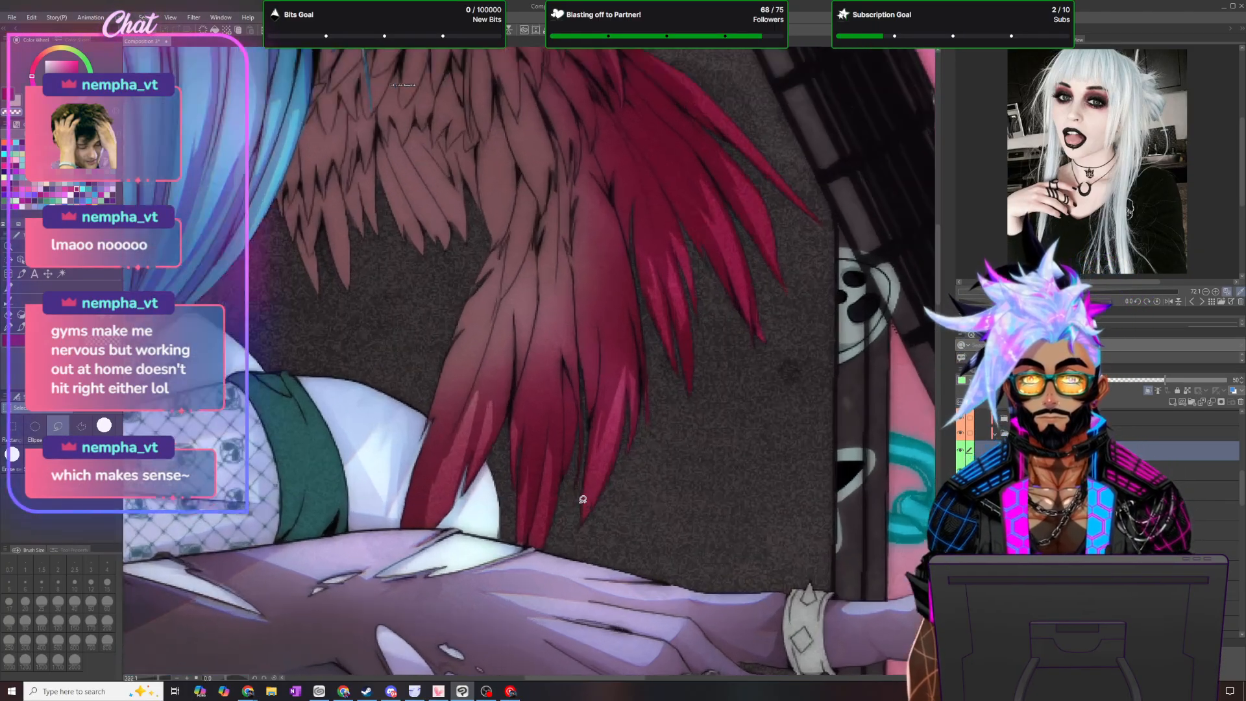
scroll(582, 500, "up", 1)
left_click(11, 331)
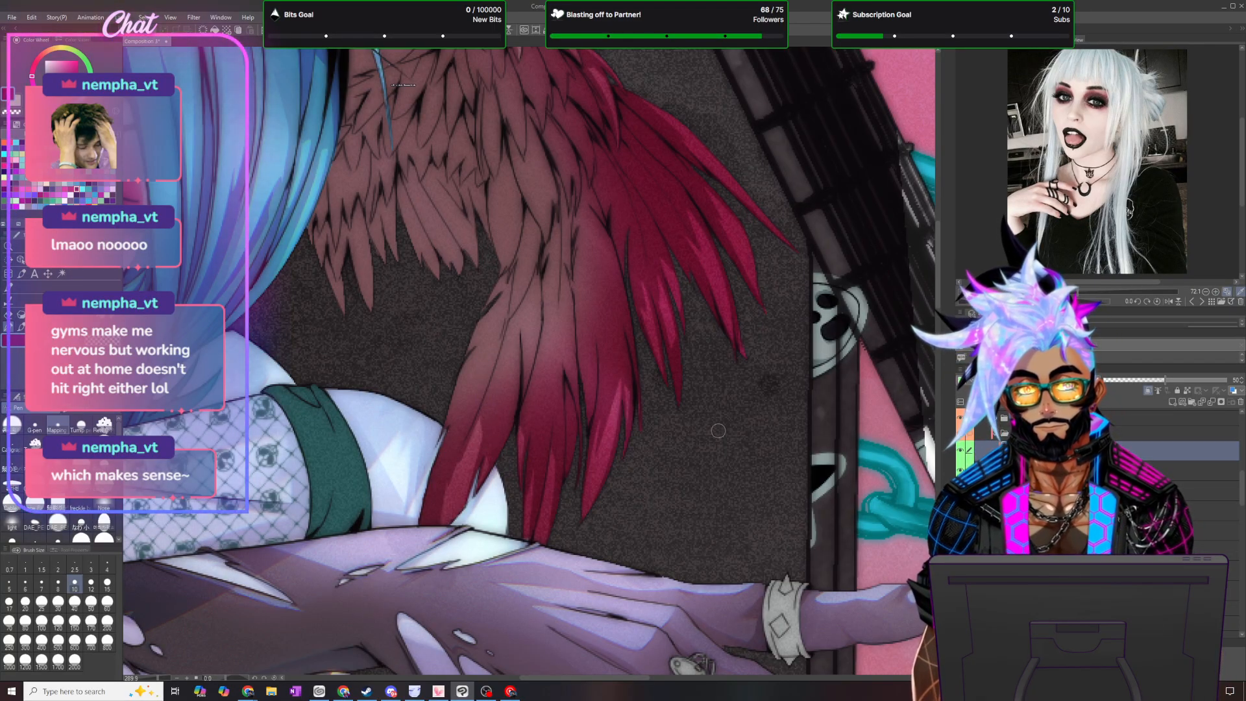
scroll(722, 331, "down", 5)
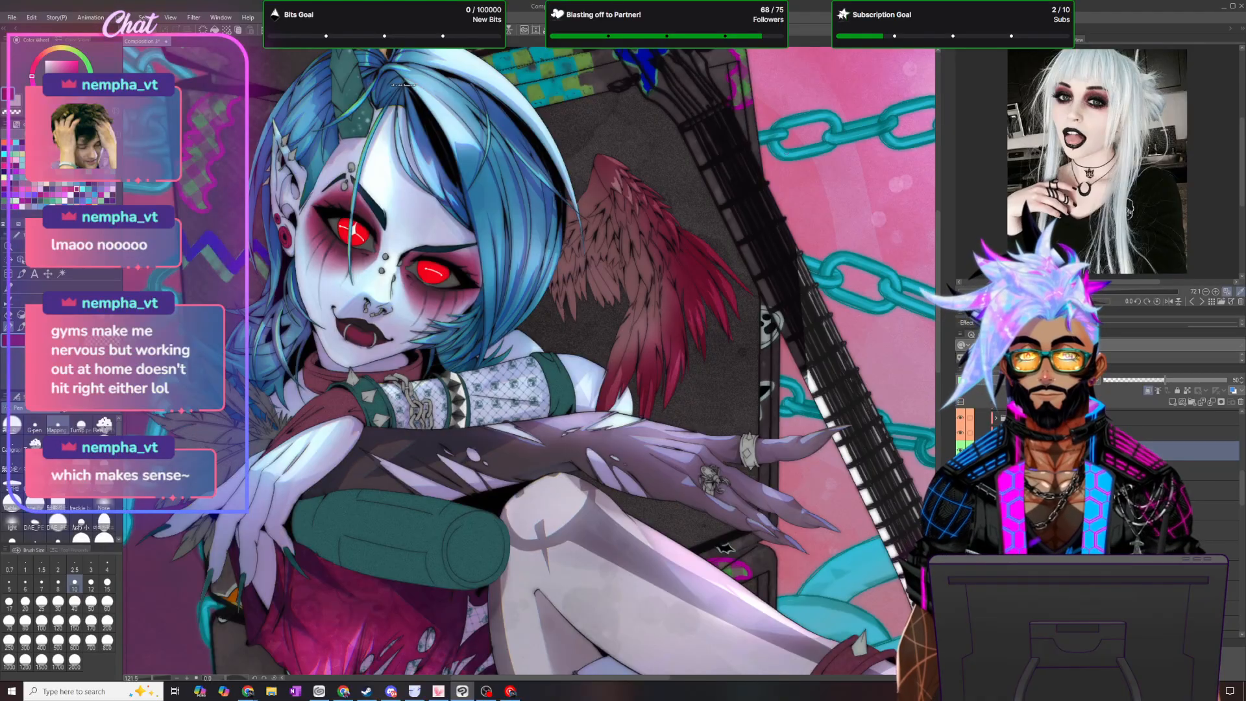
scroll(626, 212, "up", 5)
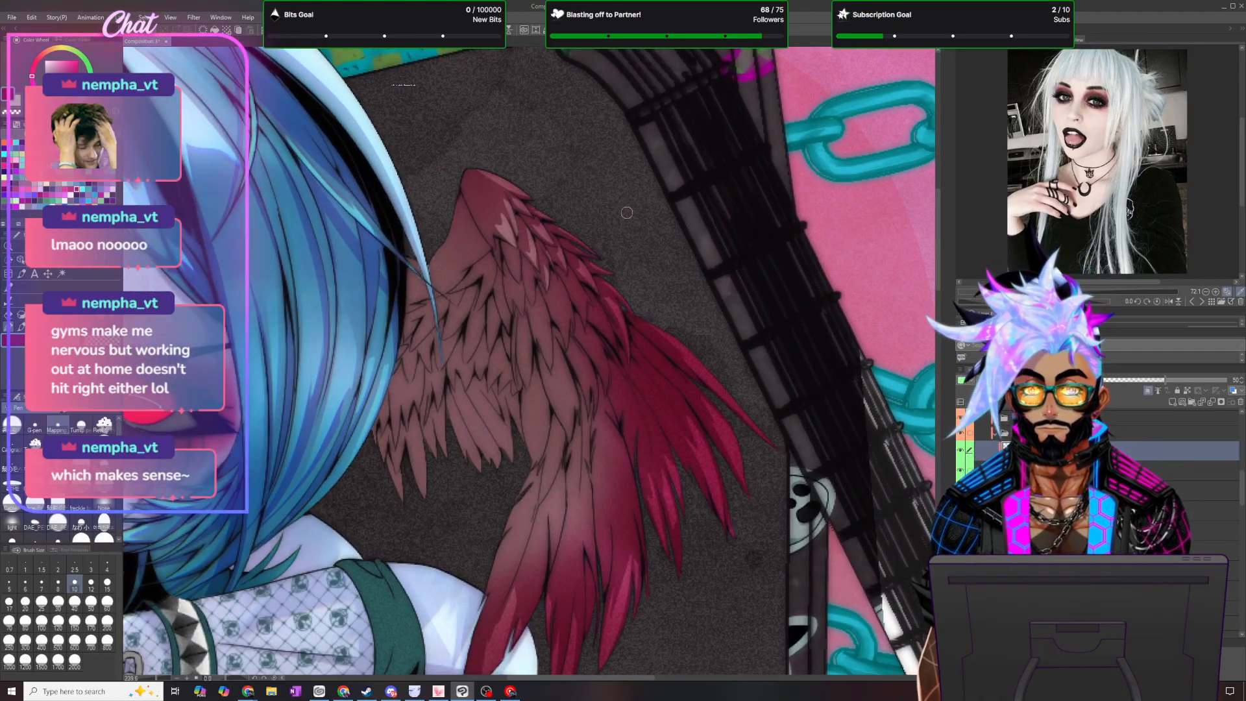
key("m")
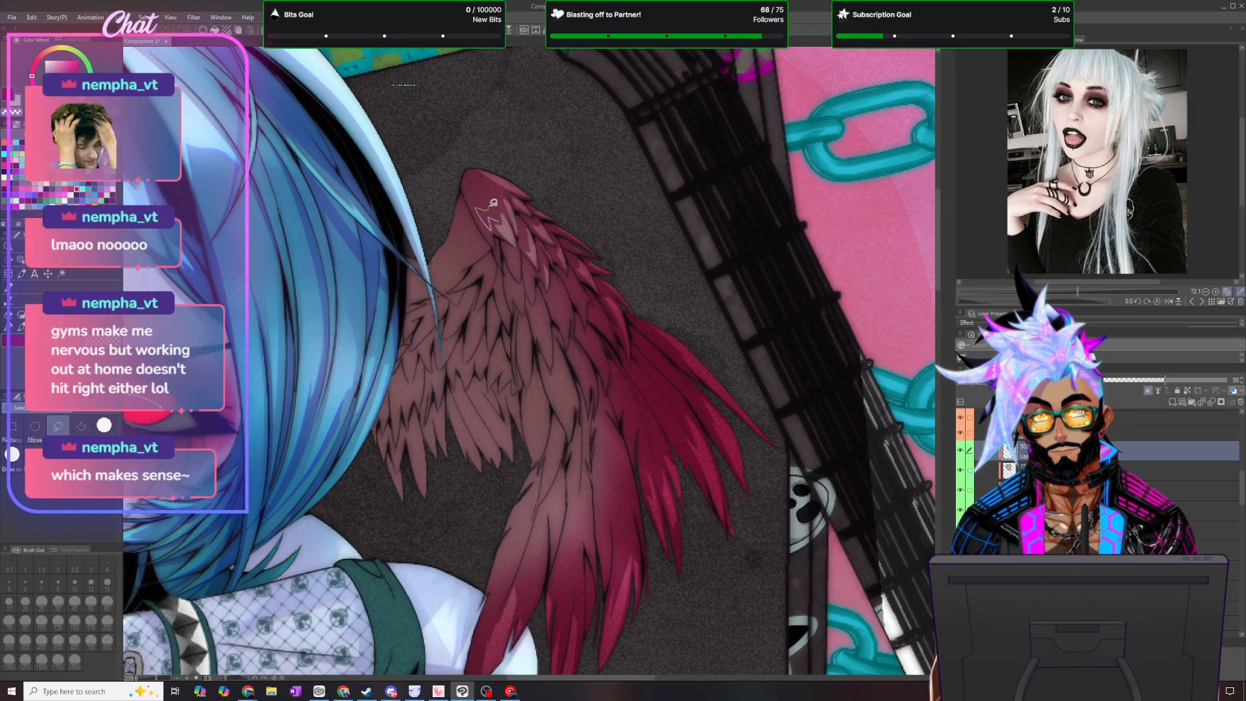
left_click_drag(492, 201, 501, 203)
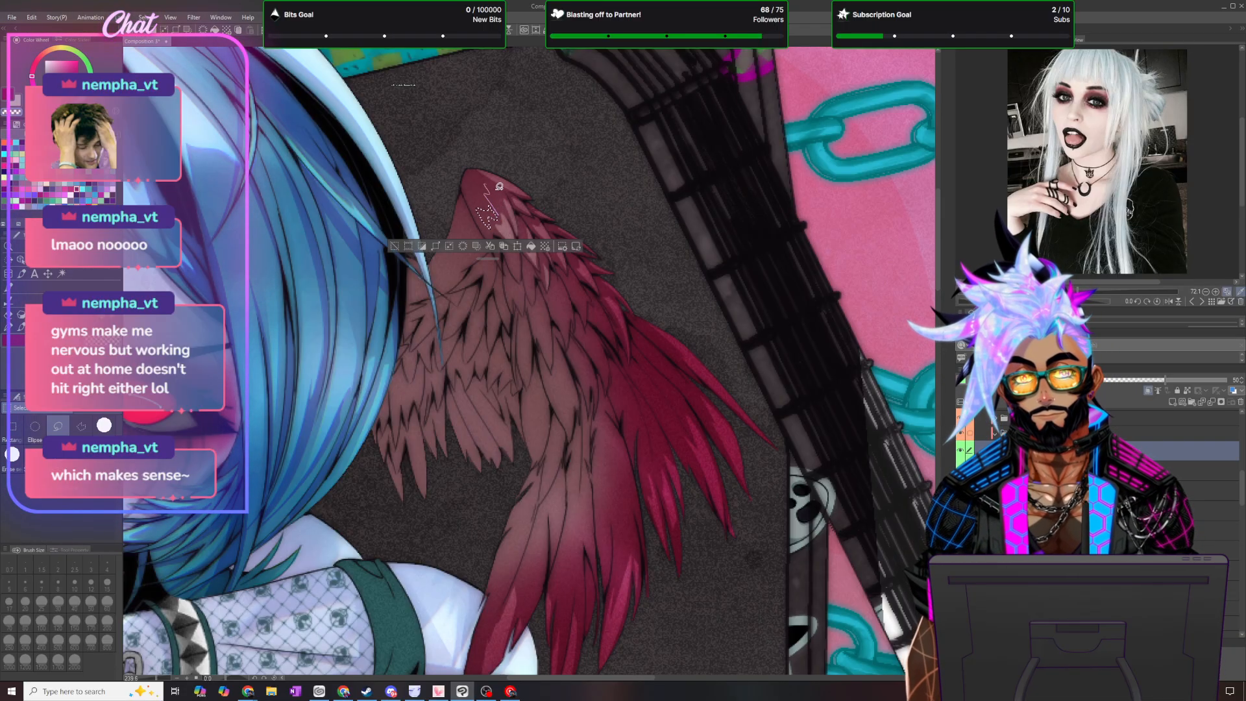
left_click_drag(503, 213, 473, 196)
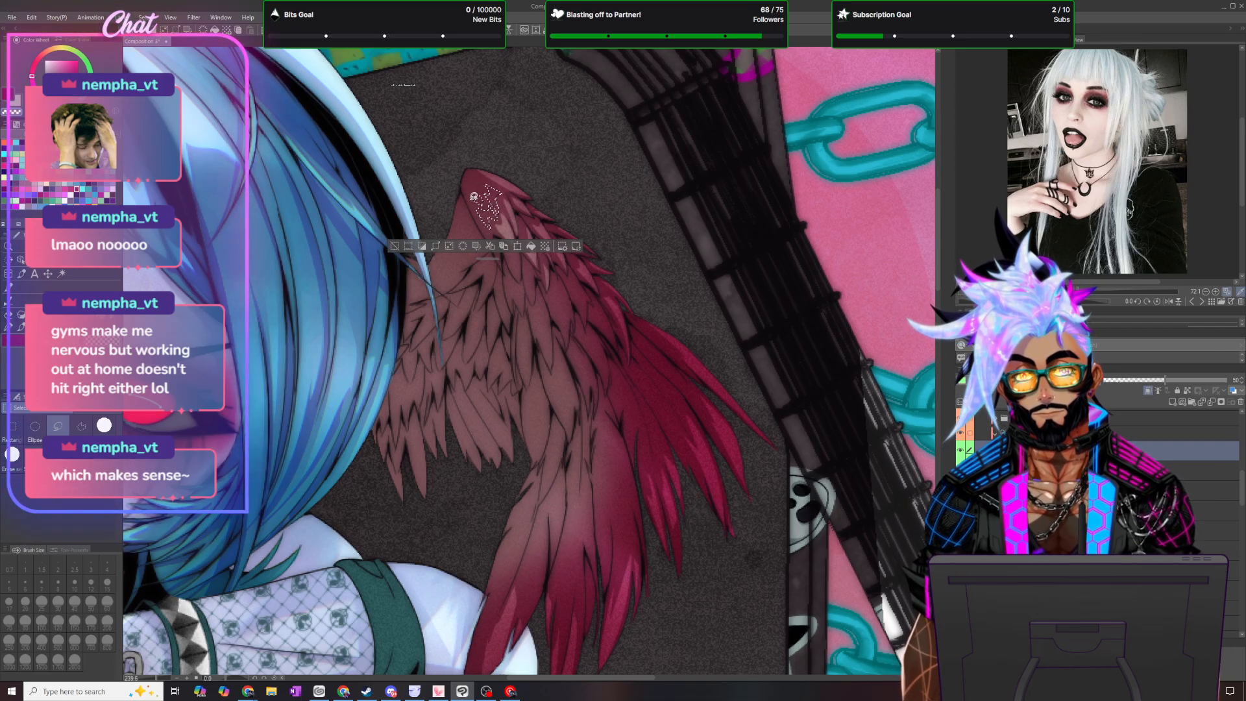
left_click_drag(492, 253, 501, 418)
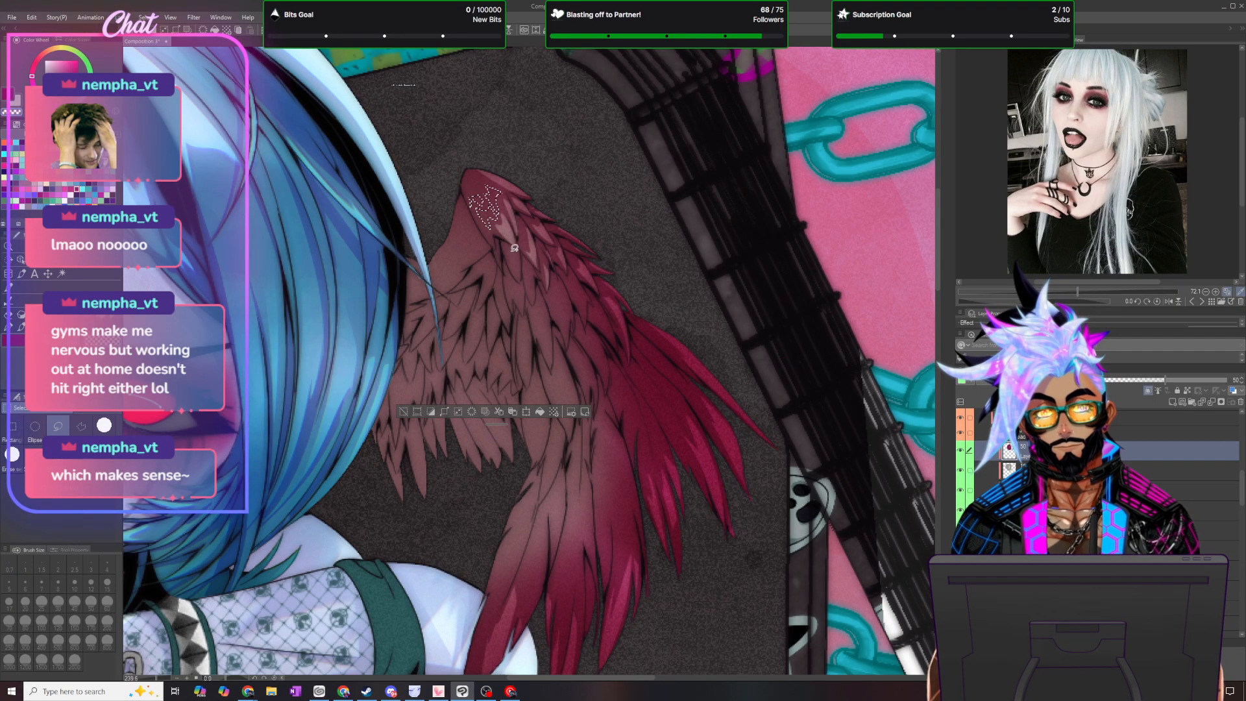
- Add narrow pointed highlight shapes to the selection along the short overlapping feathers down the middle of the wing
left_click_drag(517, 251, 533, 279)
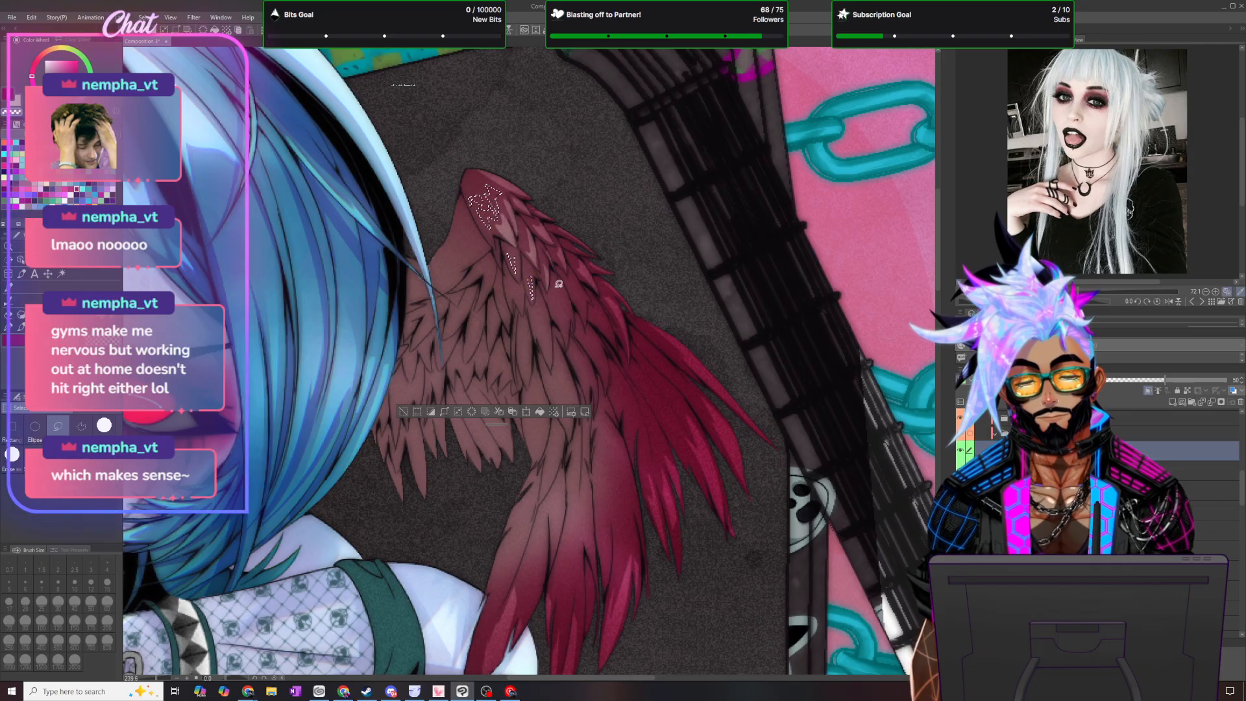
mouse_move(567, 326)
left_mouse_down()
mouse_move(556, 283)
mouse_move(564, 326)
mouse_move(575, 273)
mouse_move(600, 305)
left_mouse_up()
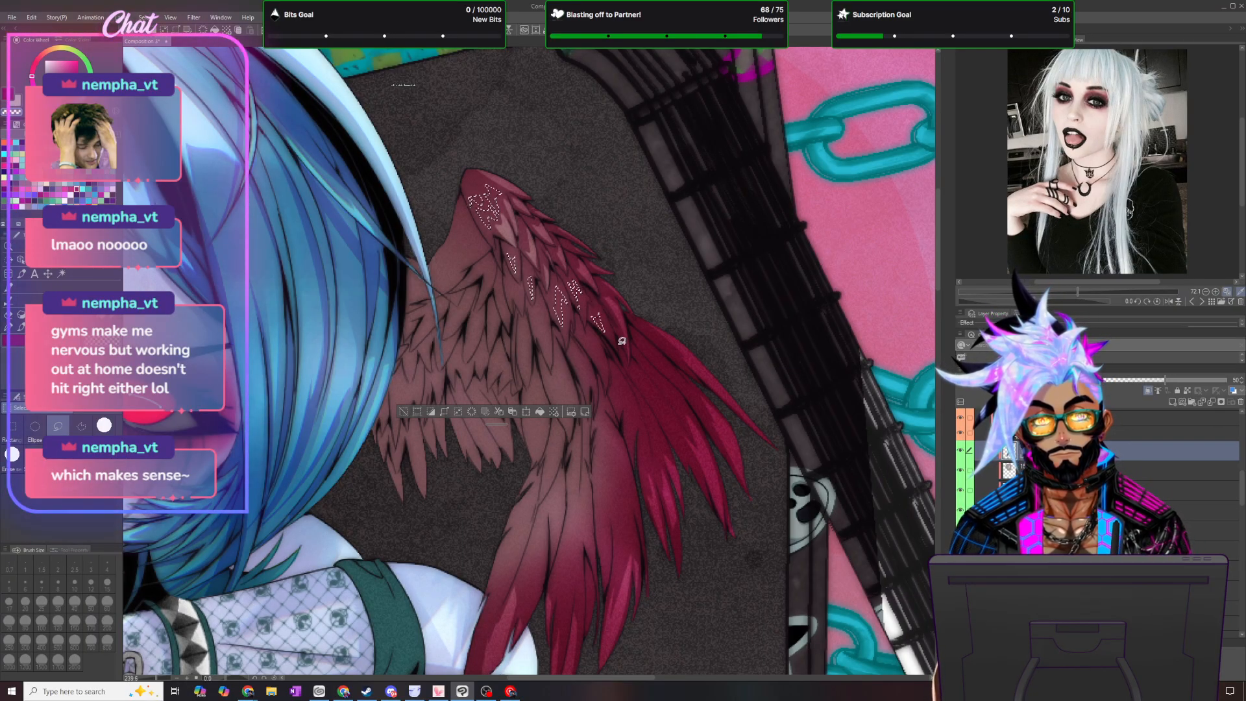
mouse_move(601, 365)
left_mouse_down()
mouse_move(595, 334)
mouse_move(606, 376)
mouse_move(602, 364)
left_mouse_up()
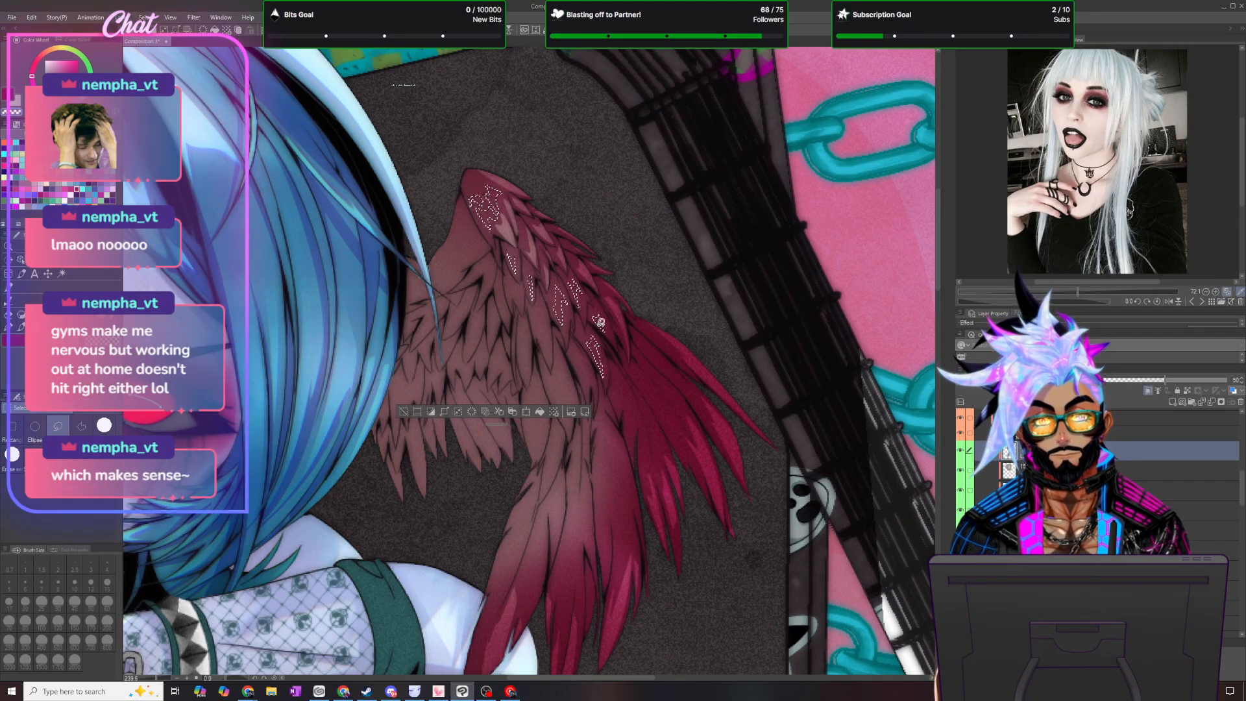
left_click_drag(502, 425, 456, 531)
mouse_move(592, 388)
left_mouse_down()
mouse_move(574, 346)
mouse_move(598, 378)
mouse_move(586, 359)
mouse_move(588, 389)
left_mouse_up()
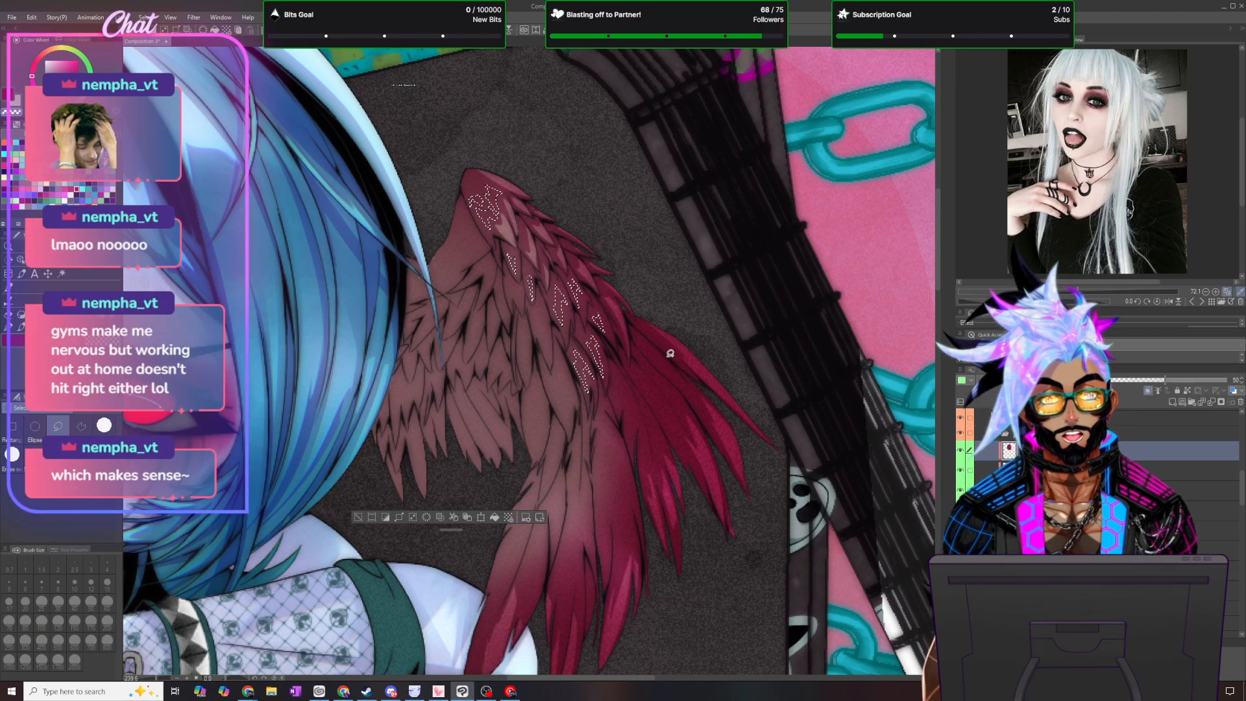
- Extend the selection with long spikes at the roots of the outer flight feathers, softly brush away the shading inside, and deselect
mouse_move(684, 368)
left_mouse_down()
mouse_move(640, 328)
mouse_move(704, 408)
mouse_move(644, 348)
left_mouse_up()
mouse_move(687, 418)
left_mouse_down()
mouse_move(644, 359)
mouse_move(677, 384)
mouse_move(688, 420)
mouse_move(662, 403)
left_mouse_up()
mouse_move(686, 450)
left_mouse_down()
mouse_move(635, 368)
mouse_move(661, 456)
mouse_move(651, 422)
mouse_move(666, 441)
mouse_move(638, 393)
mouse_move(636, 445)
mouse_move(614, 363)
mouse_move(615, 398)
left_mouse_up()
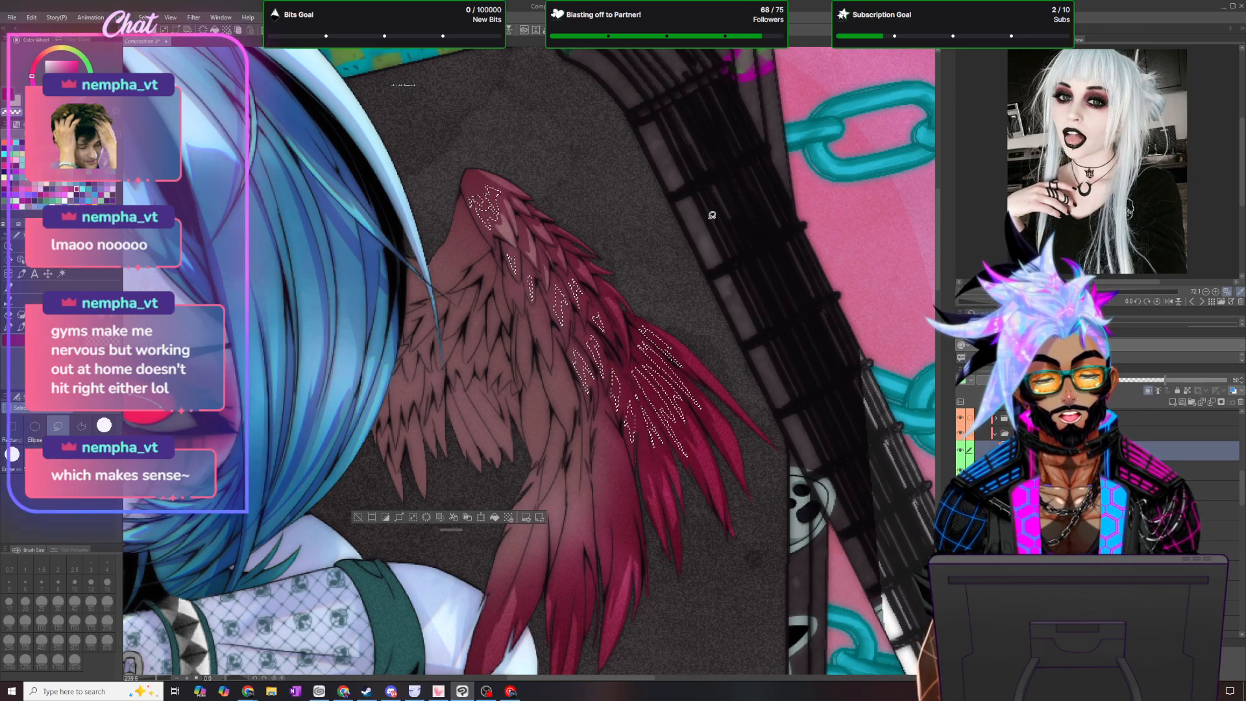
left_click(21, 327)
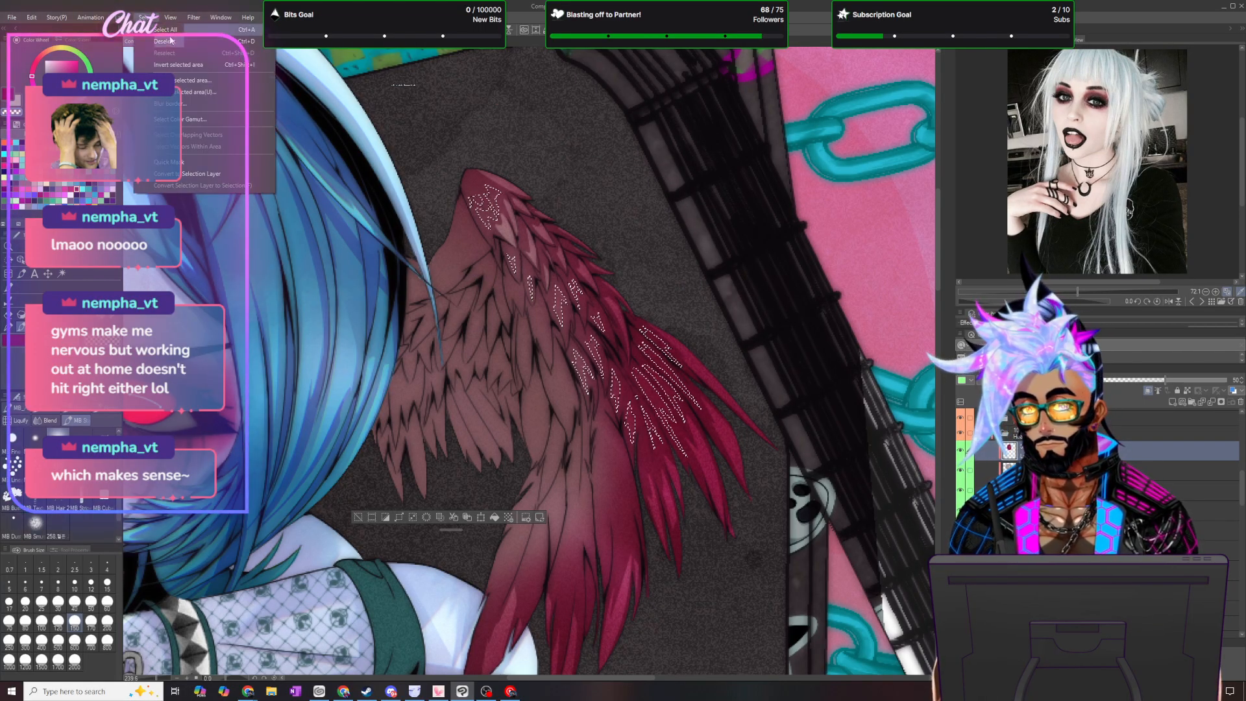
key("ctrl+d")
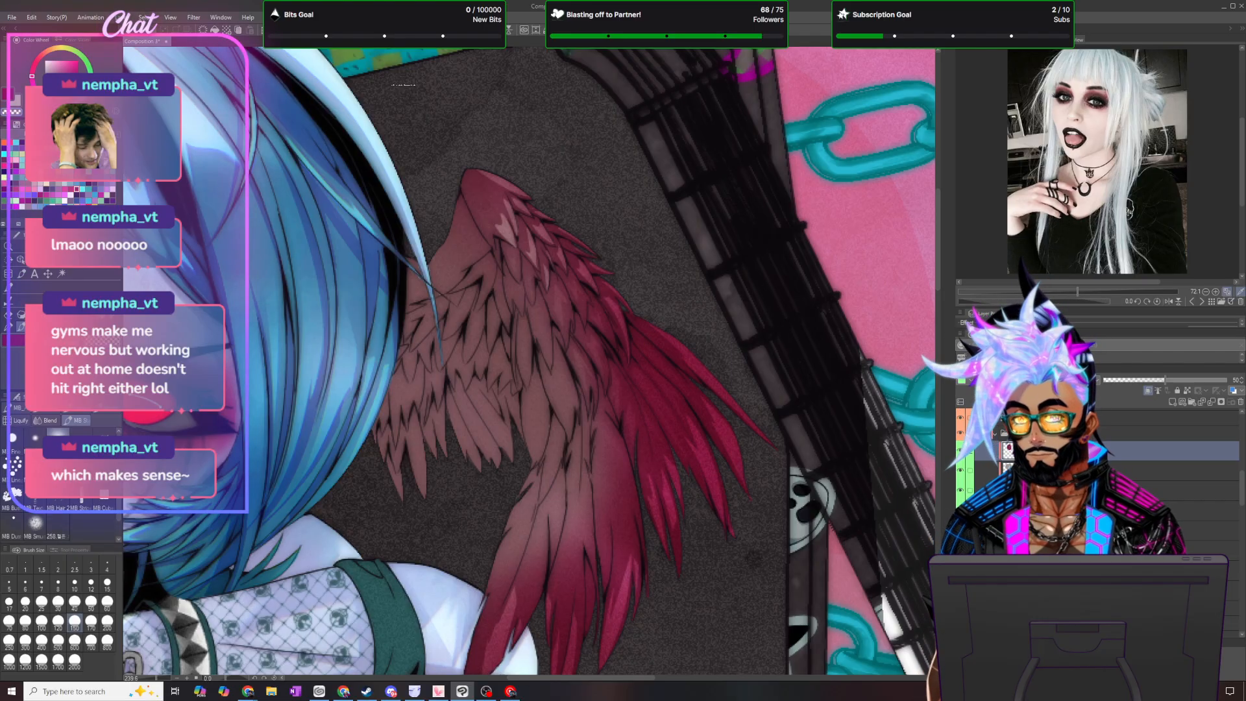
- Lasso long jagged highlights on the upper part of the outermost hanging feather, softly fade the shading inside them, and deselect
key("m")
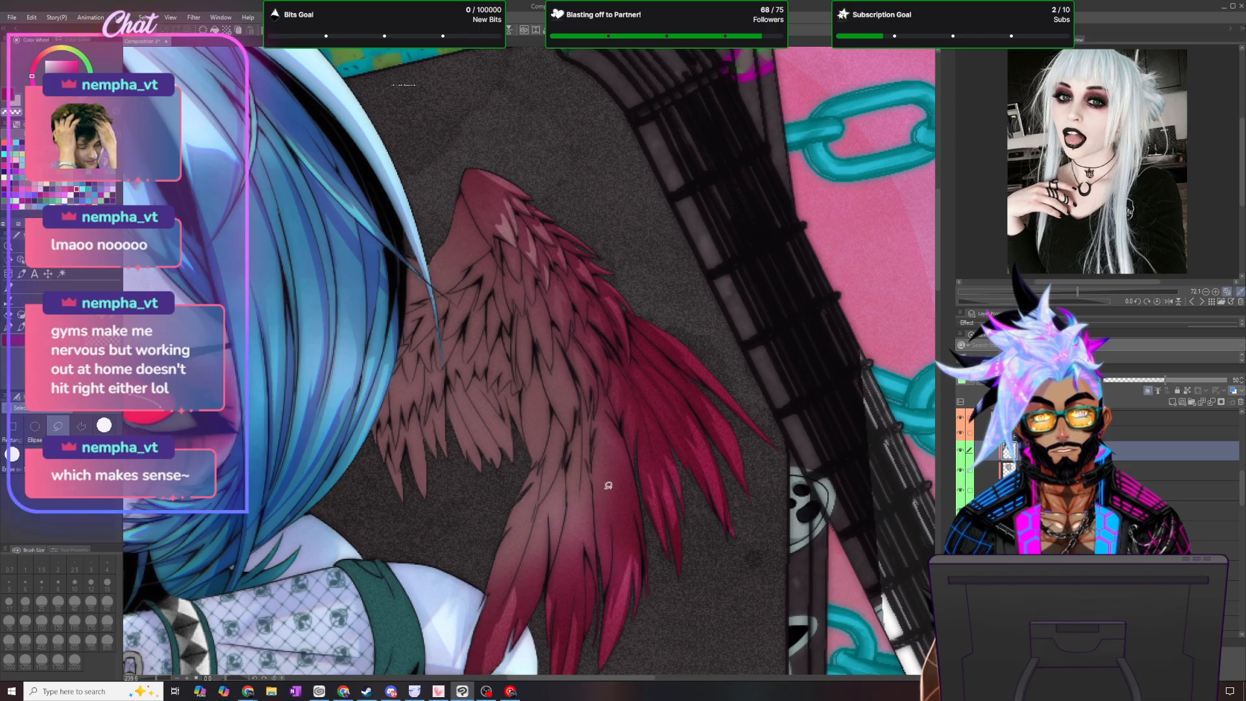
left_click_drag(647, 549, 627, 472)
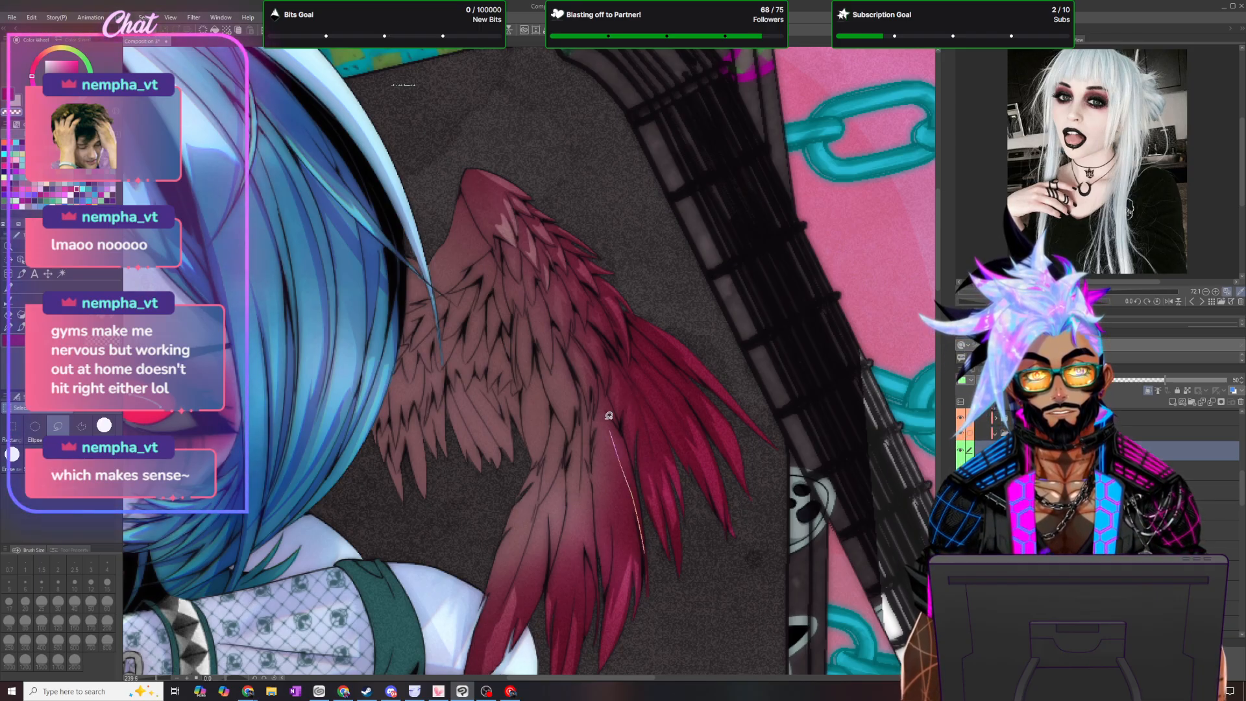
left_click_drag(645, 555, 618, 414)
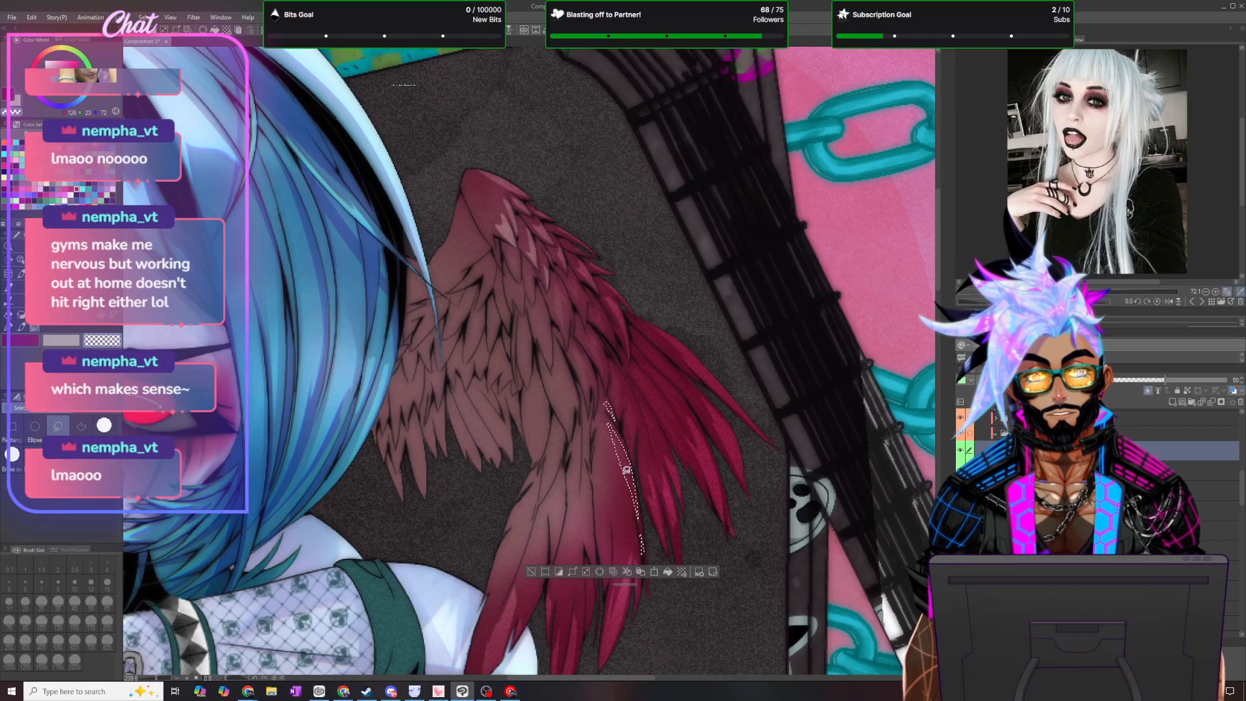
mouse_move(623, 541)
left_mouse_down()
mouse_move(614, 488)
mouse_move(607, 552)
mouse_move(606, 409)
left_mouse_up()
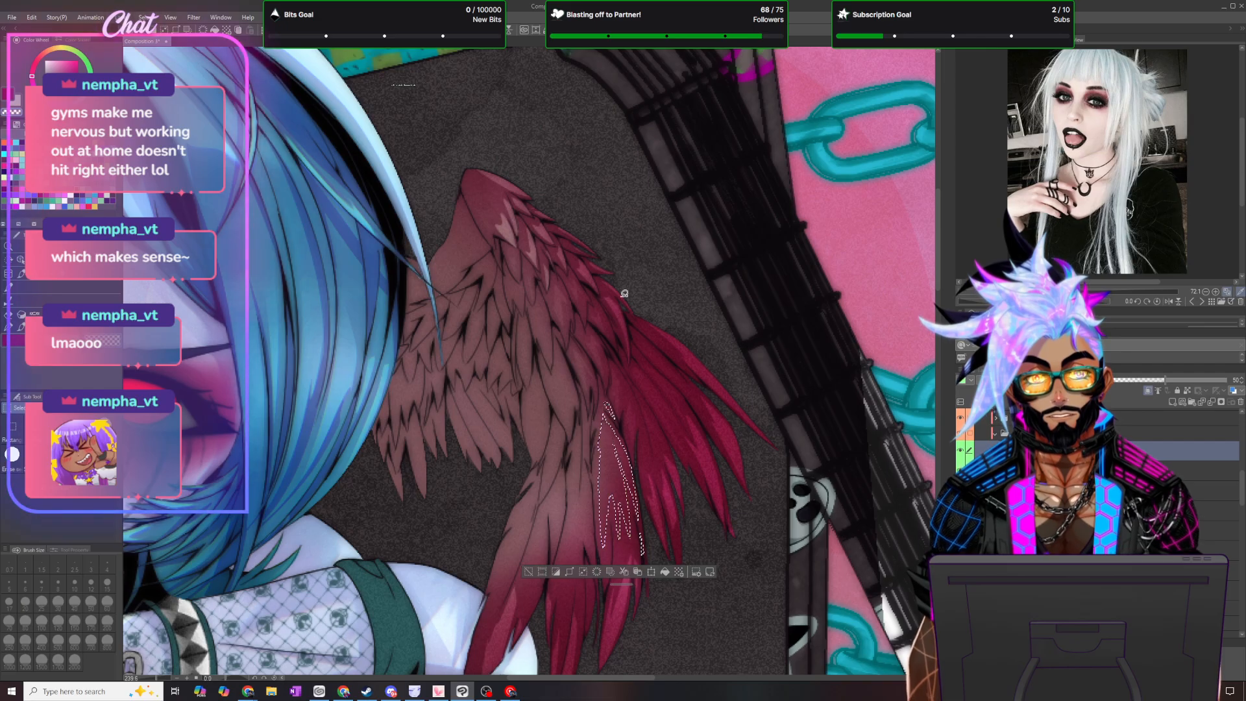
key("b")
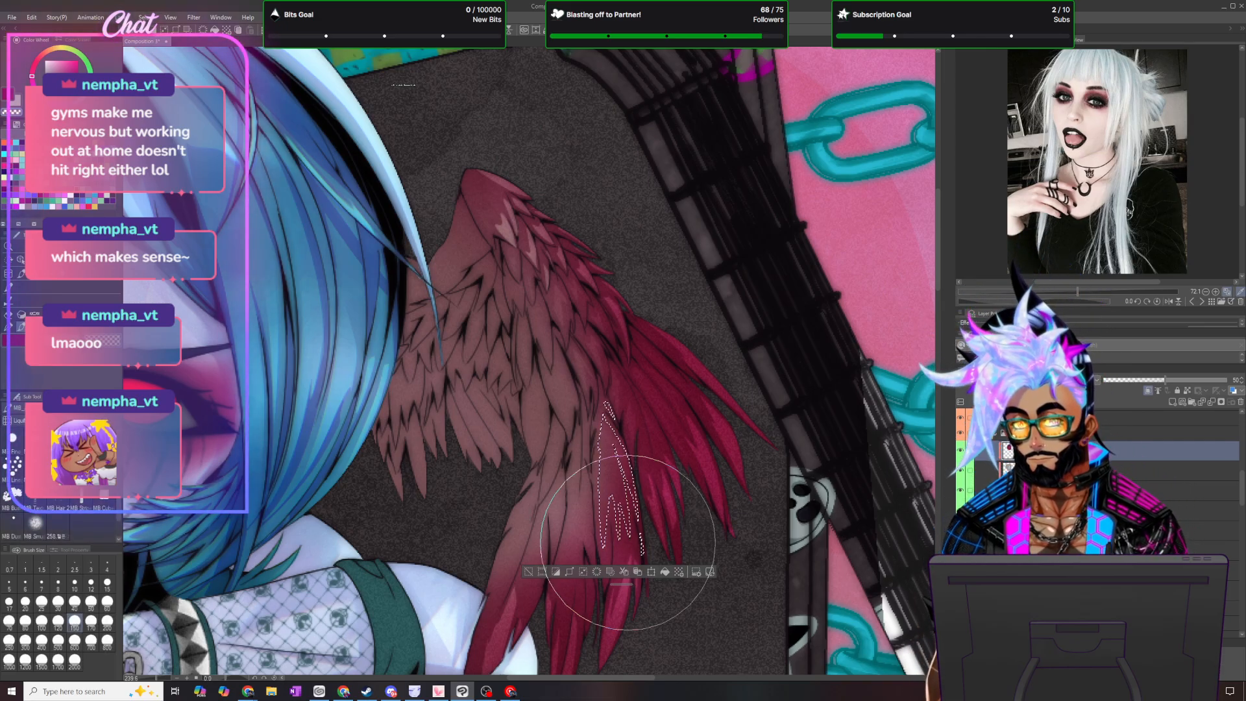
left_click(178, 30)
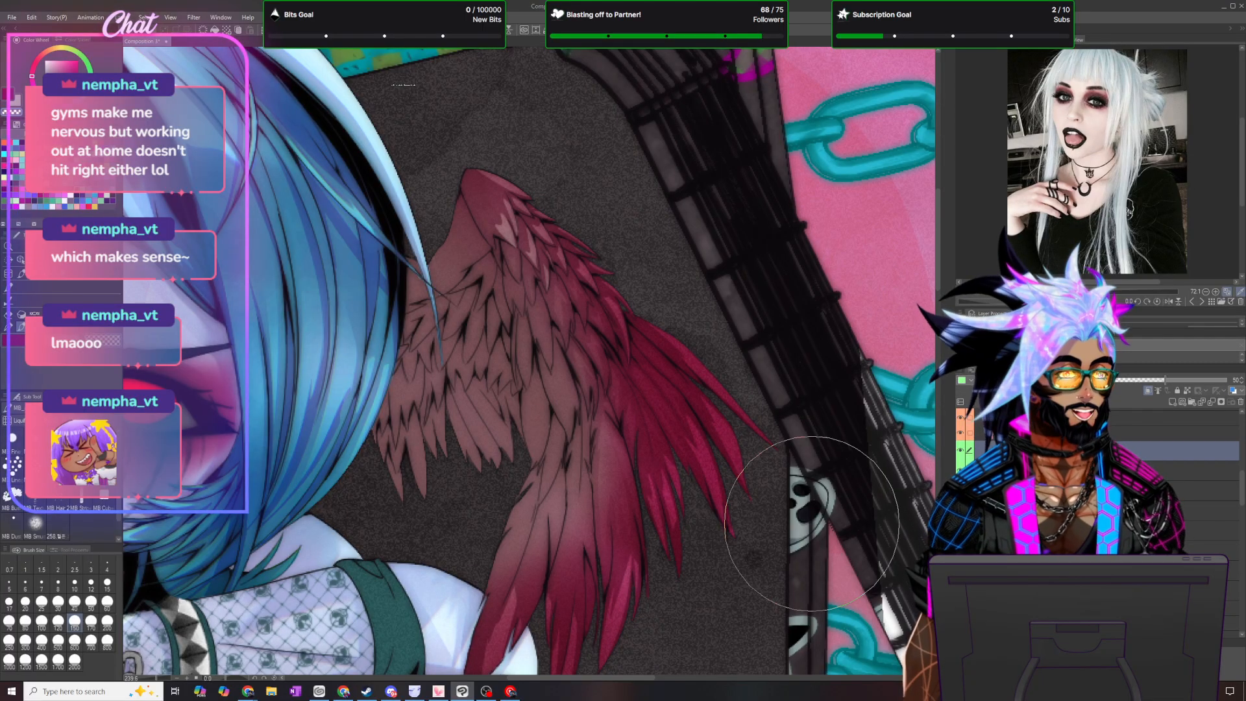
- Lasso slender vertical highlights along the middle hanging feathers, softly brush out the shading inside them, and deselect
key("m")
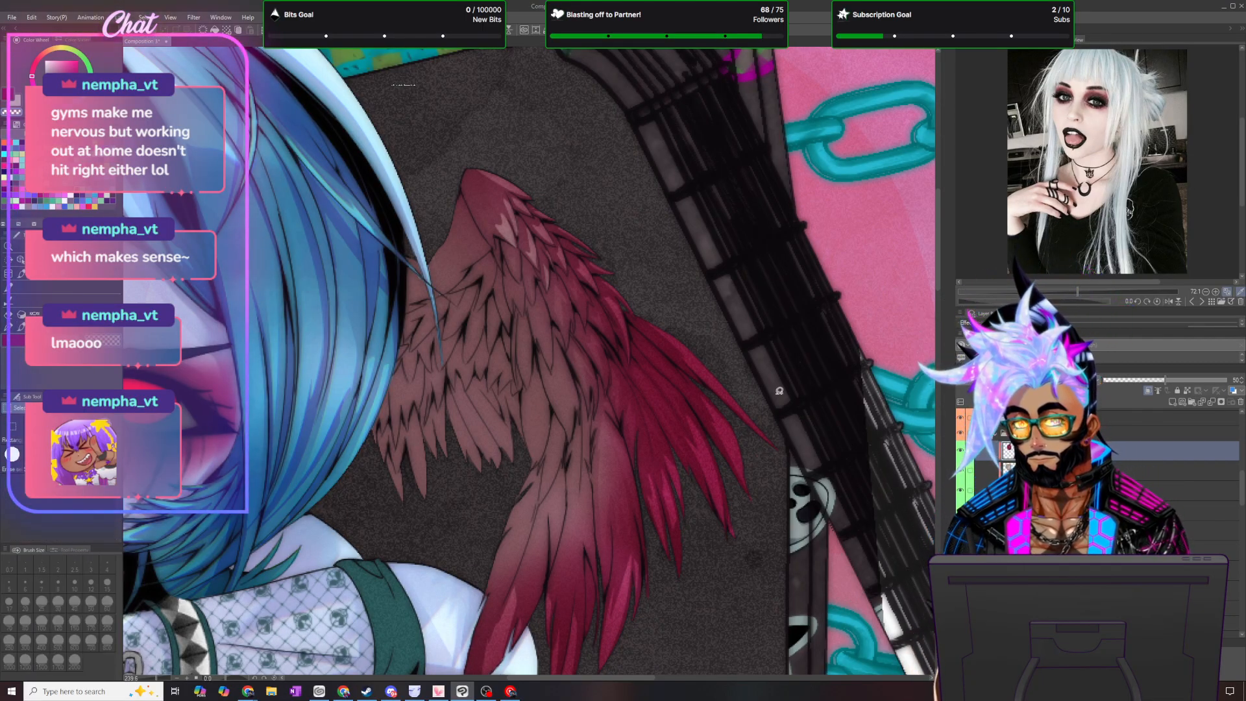
left_click_drag(591, 618, 588, 567)
left_click_drag(592, 613, 590, 618)
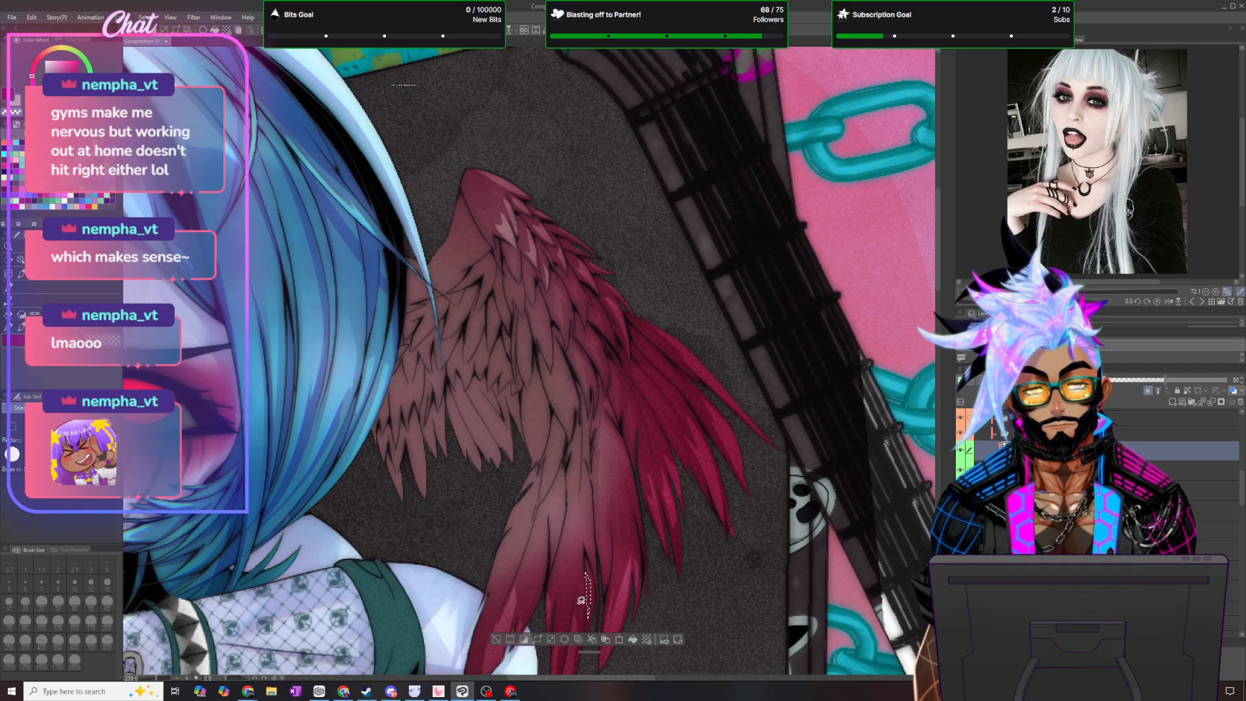
mouse_move(565, 561)
left_mouse_down()
mouse_move(567, 617)
mouse_move(582, 530)
left_mouse_up()
left_click_drag(582, 604, 582, 604)
mouse_move(584, 475)
left_mouse_down()
mouse_move(592, 559)
mouse_move(574, 492)
mouse_move(581, 453)
mouse_move(580, 519)
left_mouse_up()
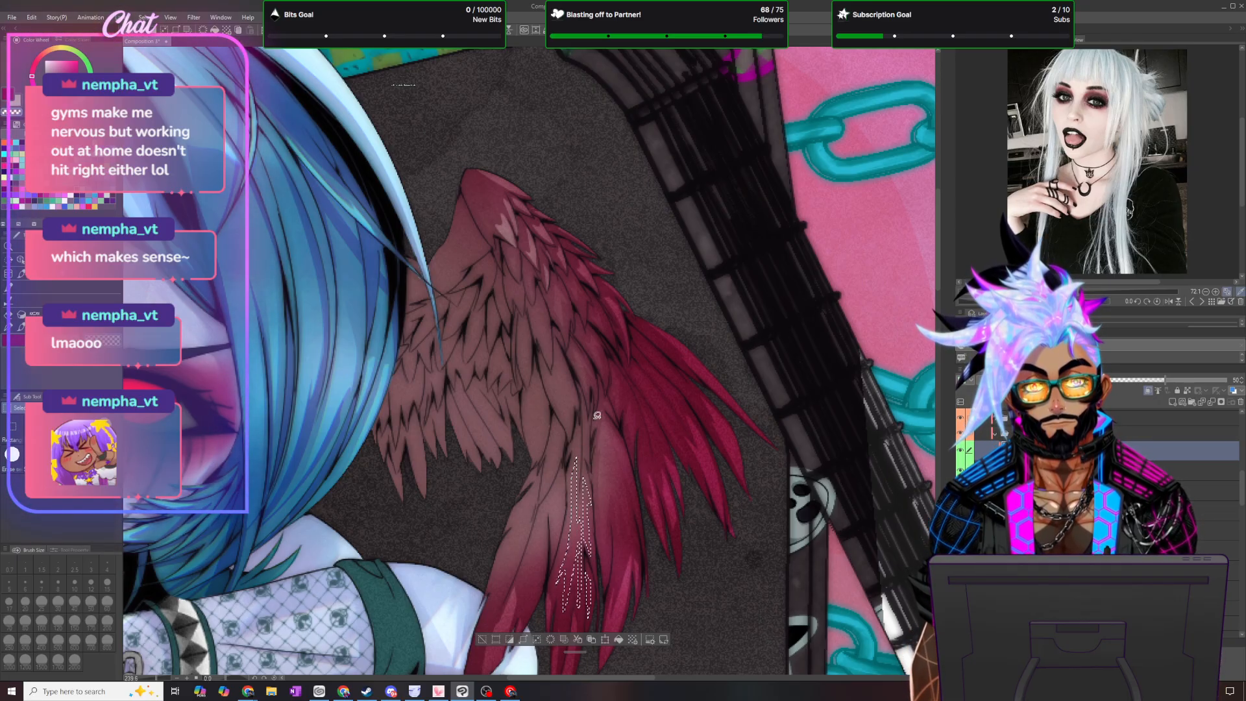
mouse_move(588, 462)
left_mouse_down()
mouse_move(588, 421)
mouse_move(589, 450)
left_mouse_up()
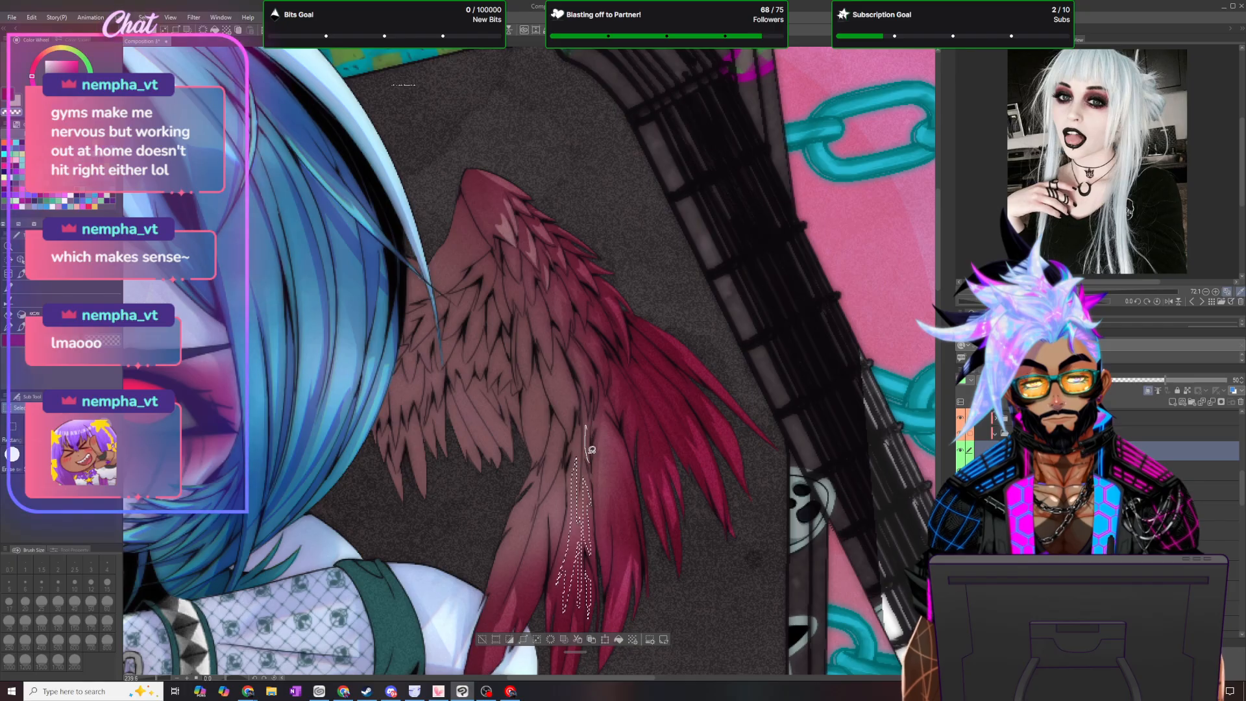
key("b")
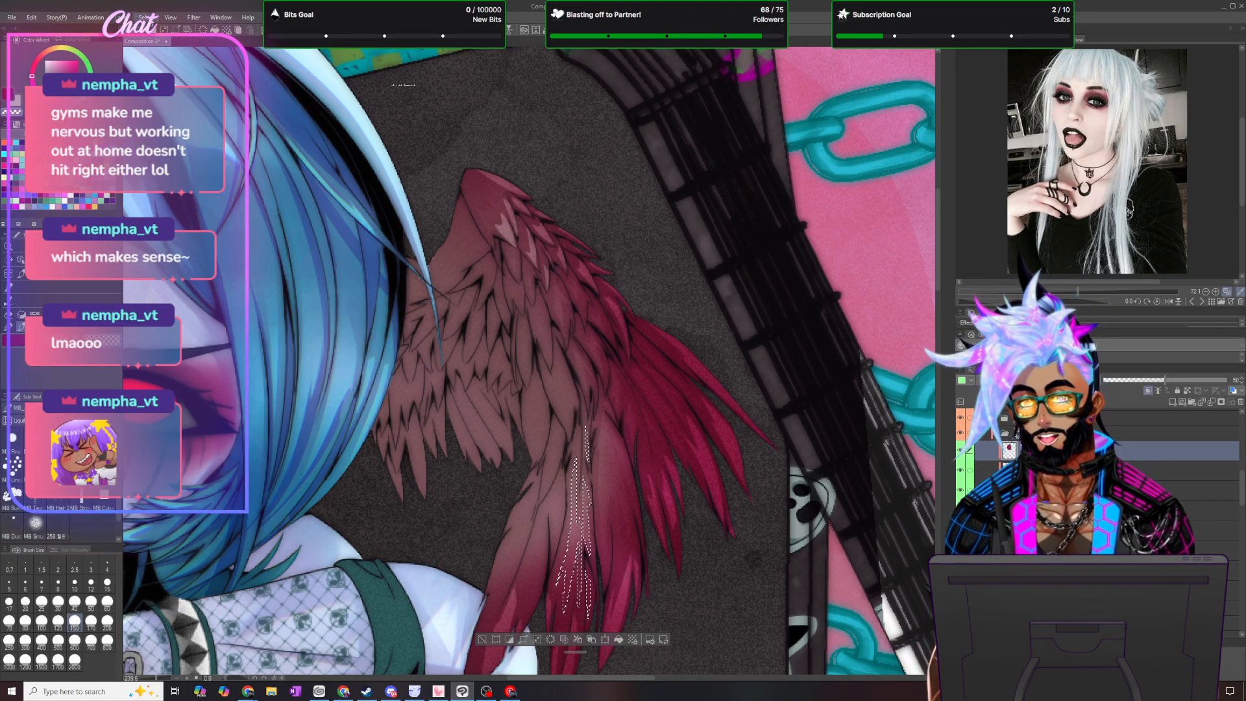
key("ctrl+d")
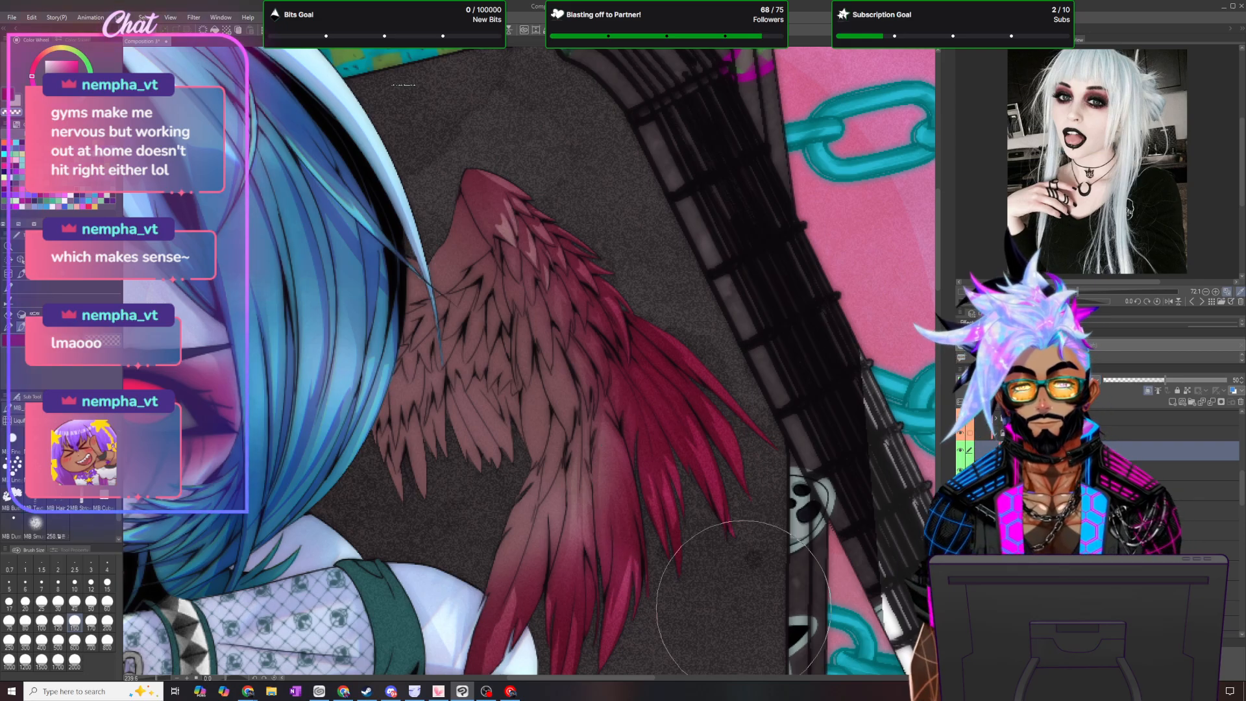
- Lasso long highlight strips along the innermost hanging feathers above the shoulder, softly fade their shading, and deselect
scroll(743, 607, "down", 5)
scroll(744, 608, "up", 5)
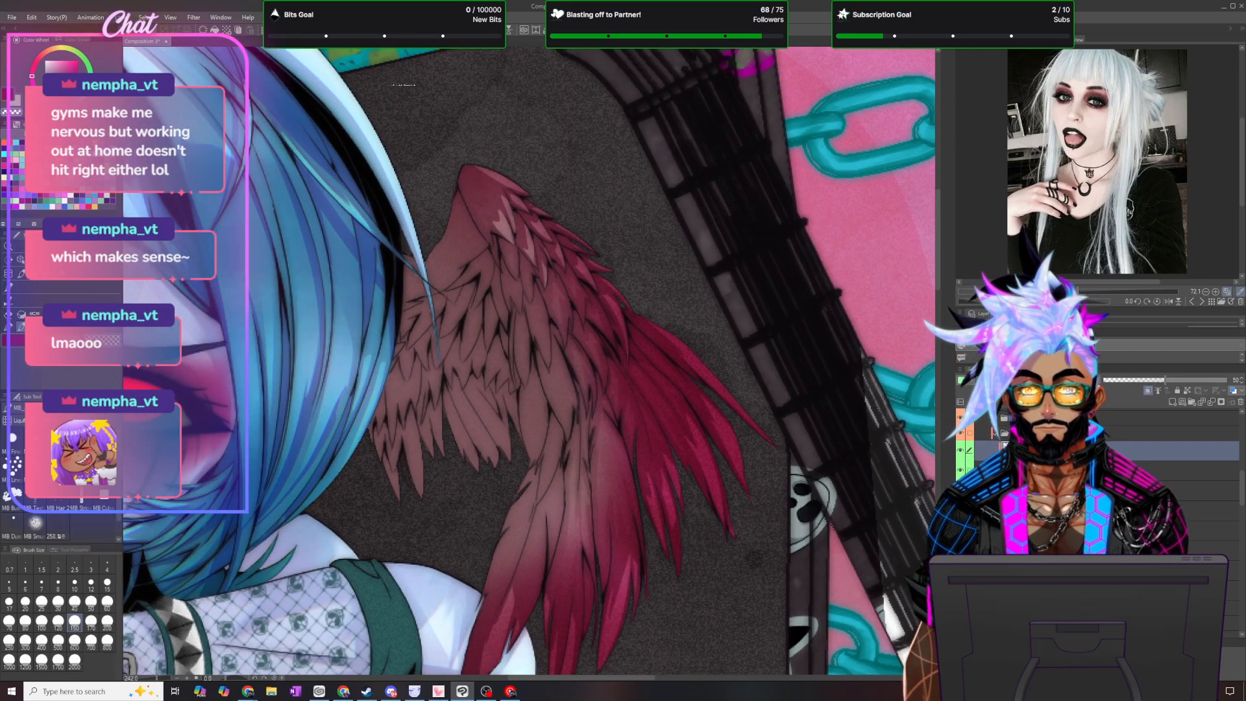
key("m")
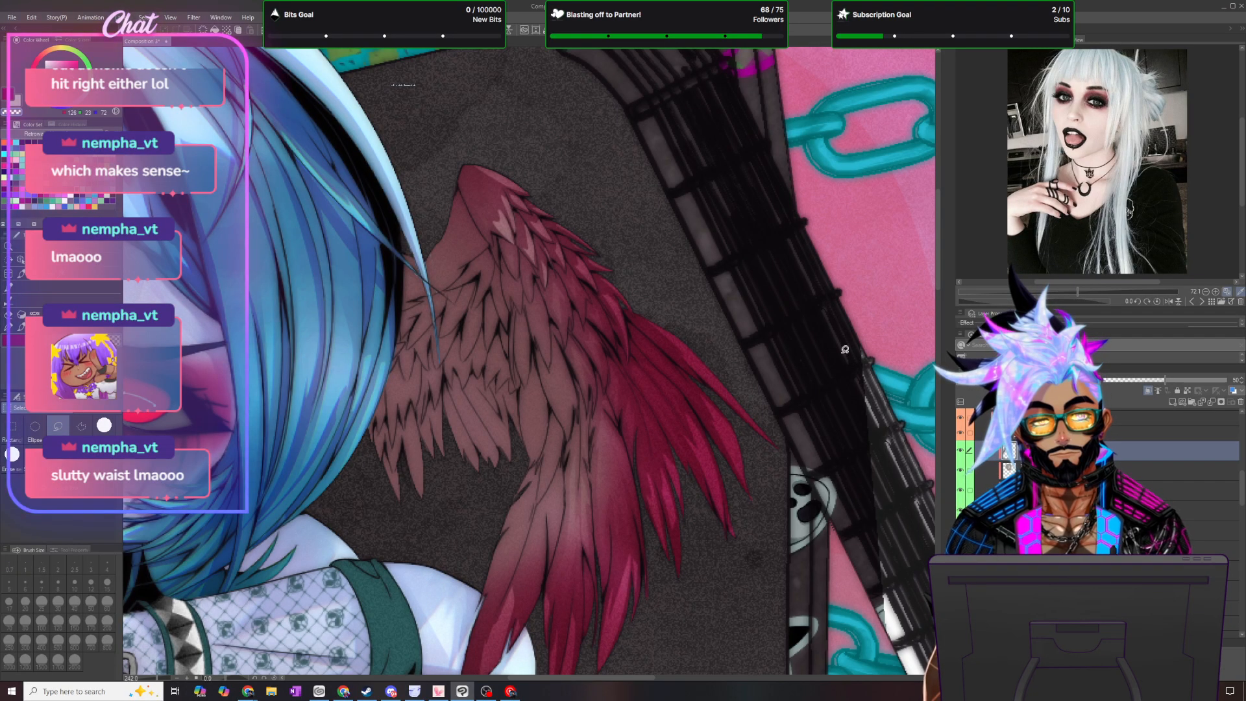
left_click_drag(937, 276, 938, 292)
mouse_move(523, 531)
left_mouse_down()
mouse_move(522, 486)
mouse_move(544, 413)
mouse_move(524, 530)
left_mouse_up()
mouse_move(553, 462)
left_mouse_down()
mouse_move(562, 380)
mouse_move(552, 462)
left_mouse_up()
mouse_move(542, 405)
left_mouse_down()
mouse_move(557, 356)
mouse_move(542, 411)
left_mouse_up()
mouse_move(479, 575)
left_mouse_down()
mouse_move(502, 453)
mouse_move(523, 447)
left_mouse_up()
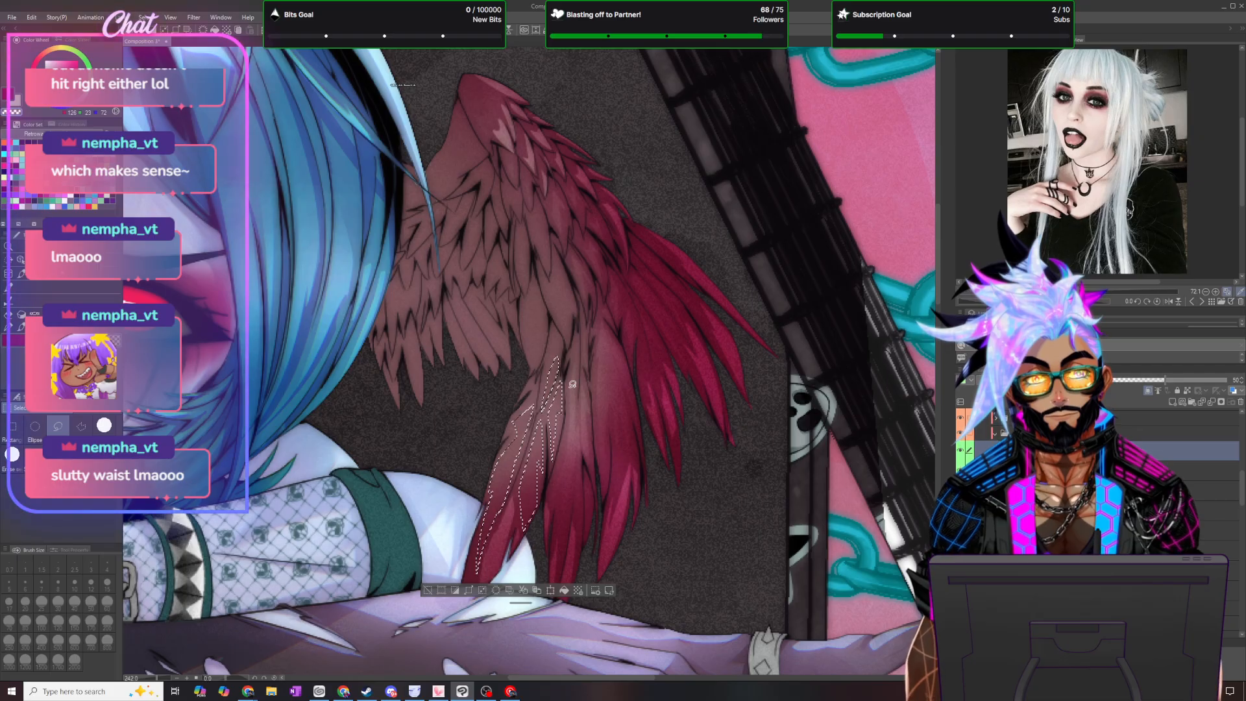
key("j")
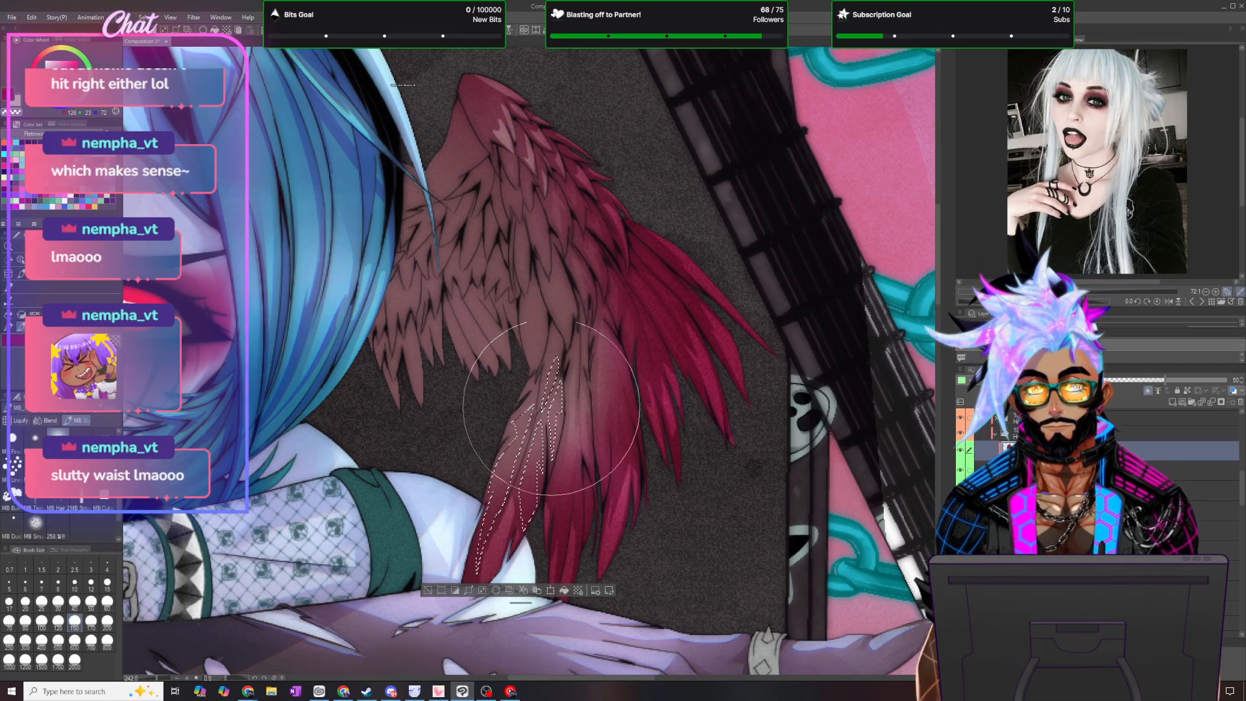
left_click(144, 17)
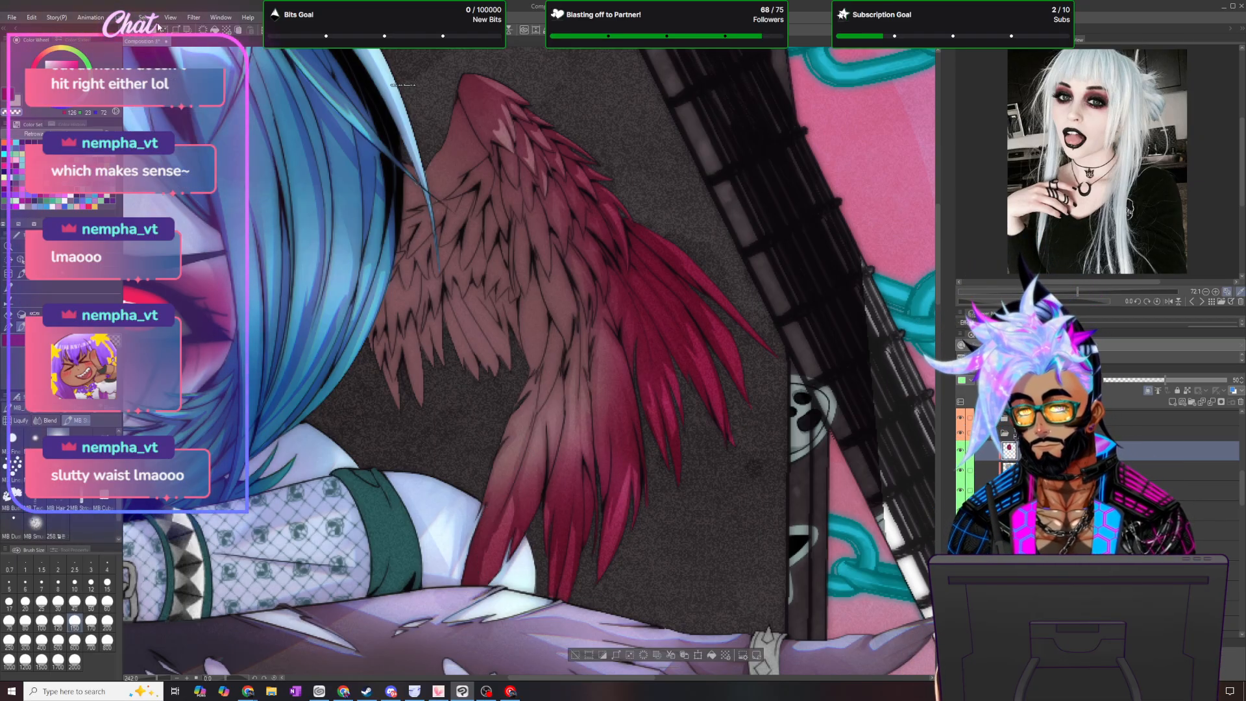
left_click(164, 41)
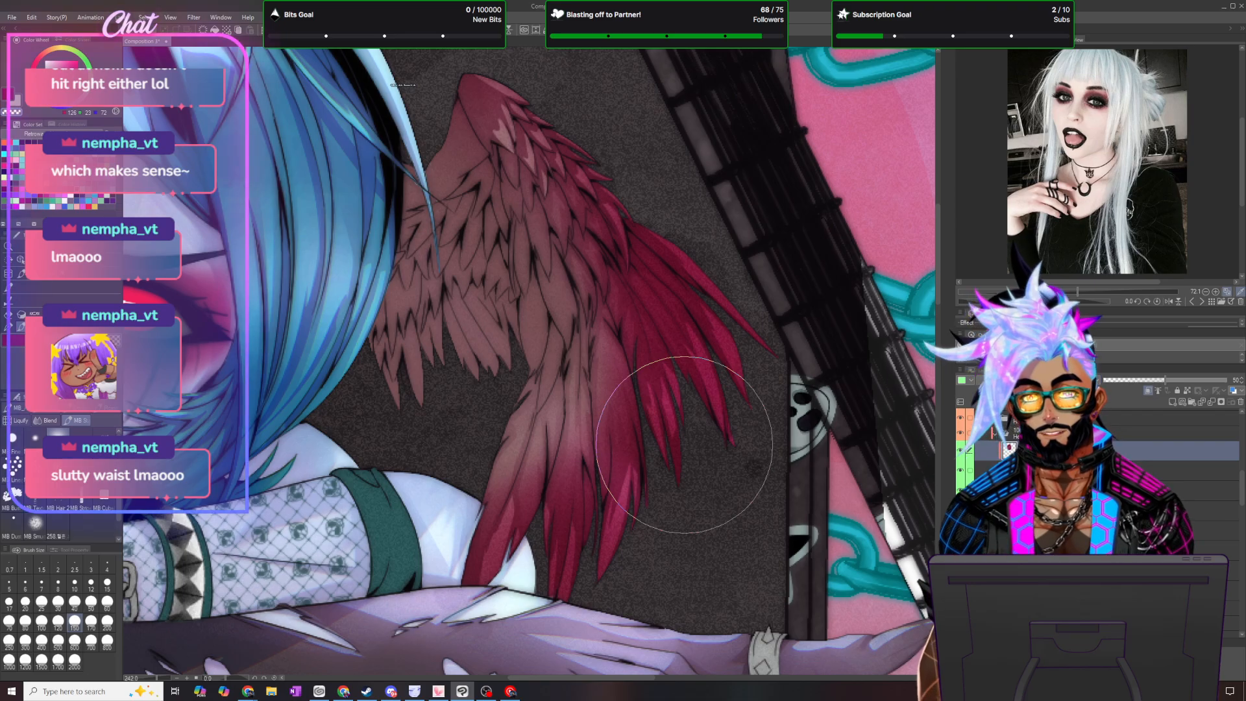
- Lasso slender jagged highlight shapes on the mid-wing covert feathers, from above the hanging feathers up toward the shoulder
scroll(569, 68, "up", 2)
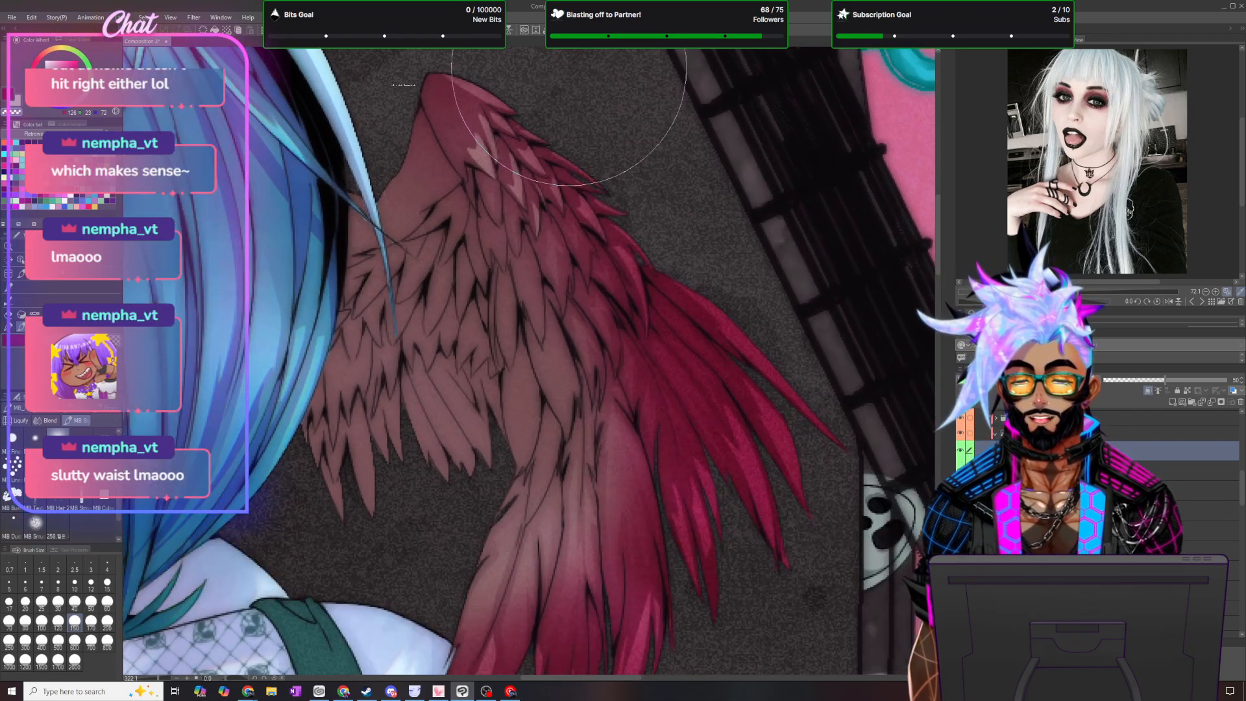
key("m")
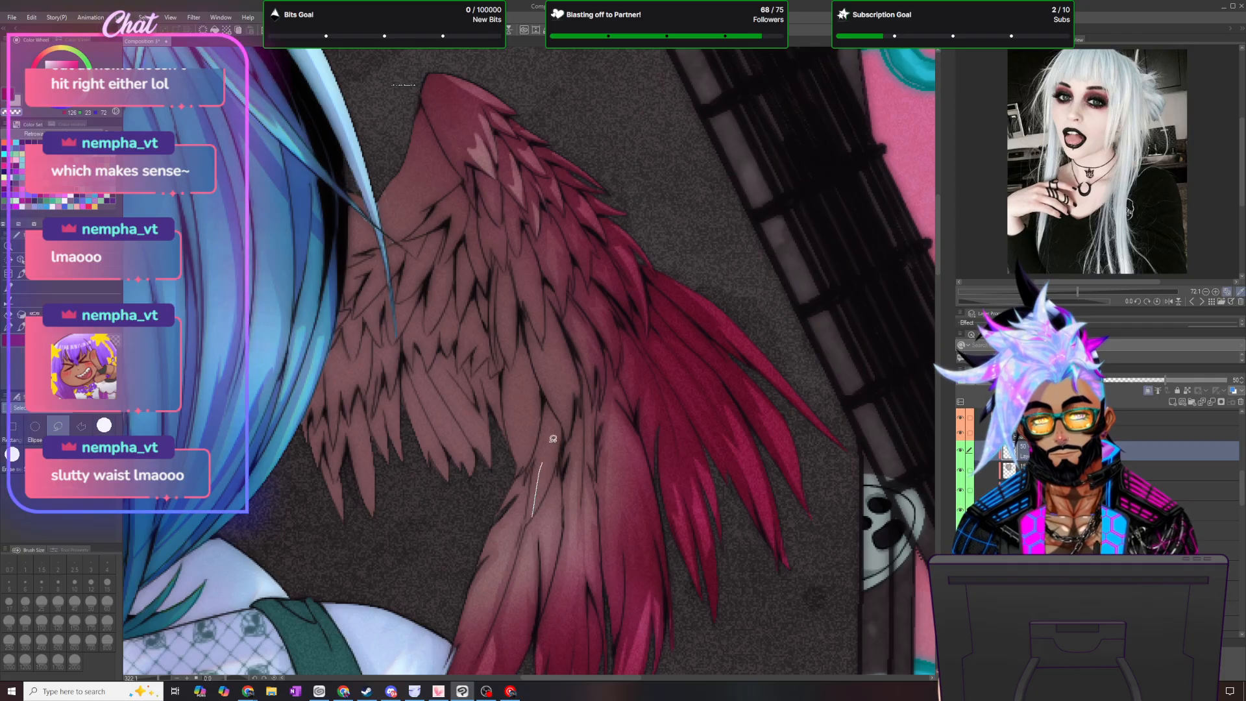
mouse_move(537, 503)
left_mouse_down()
mouse_move(575, 380)
mouse_move(543, 328)
mouse_move(534, 260)
left_mouse_up()
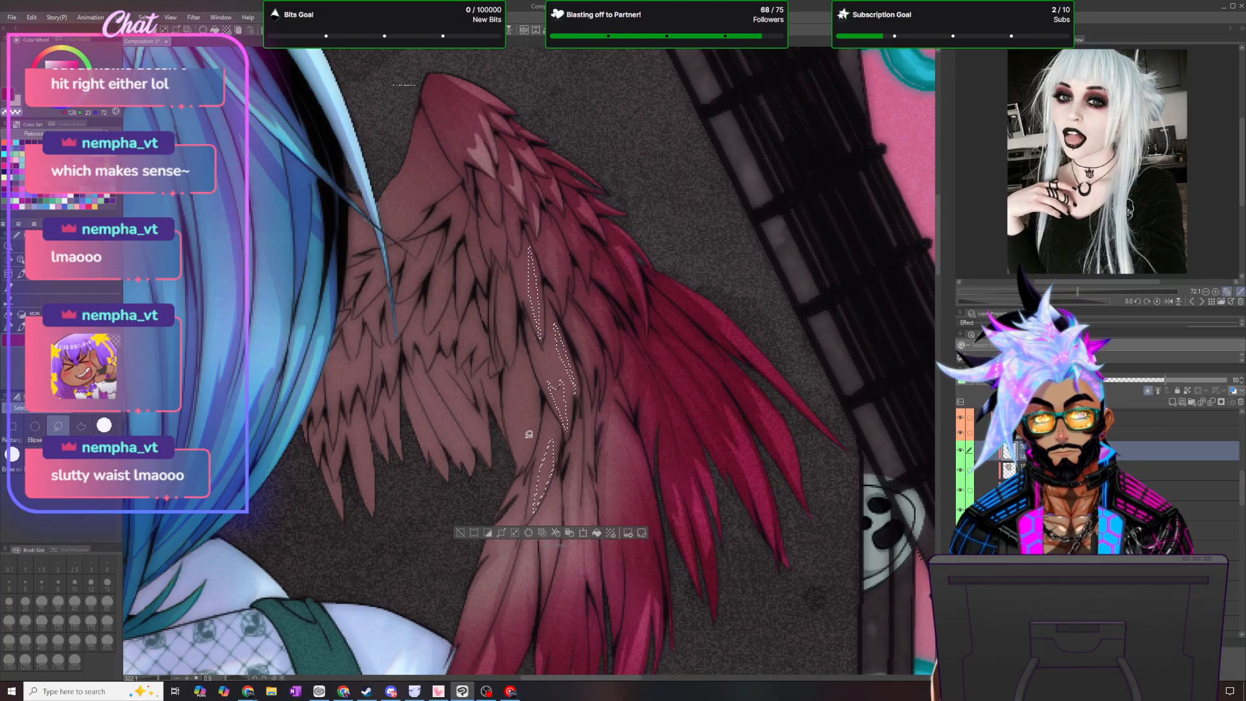
mouse_move(525, 458)
left_mouse_down()
mouse_move(510, 378)
mouse_move(523, 465)
left_mouse_up()
mouse_move(511, 363)
left_mouse_down()
mouse_move(503, 289)
mouse_move(510, 362)
left_mouse_up()
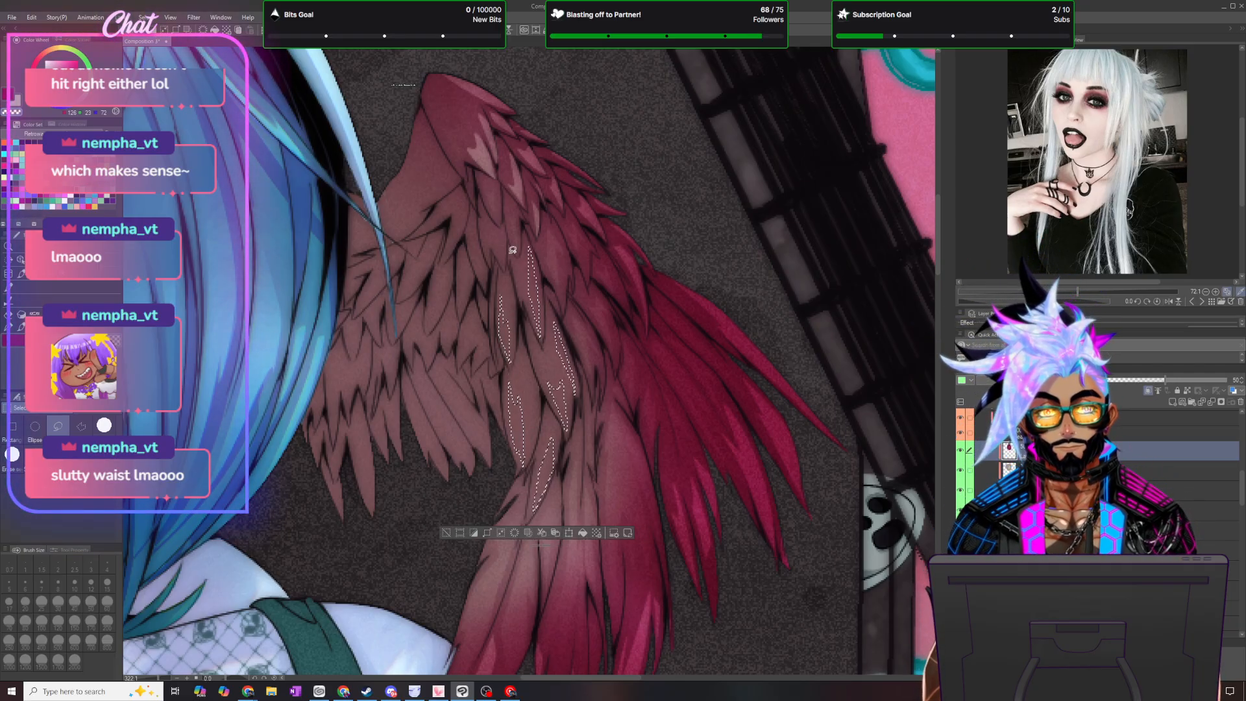
mouse_move(500, 246)
left_mouse_down()
mouse_move(488, 252)
mouse_move(487, 232)
mouse_move(499, 251)
mouse_move(485, 226)
mouse_move(501, 251)
left_mouse_up()
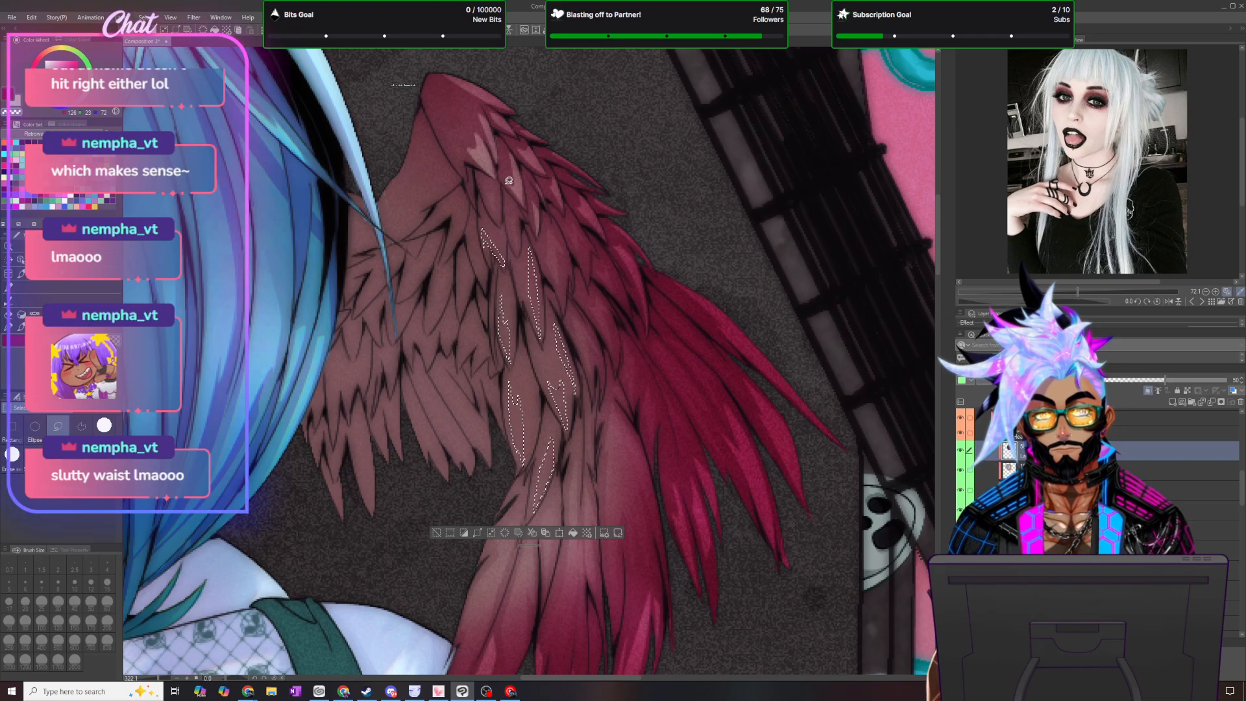
- Extend the selection with long highlights on the short inner feathers beside the hair, softly brush out the shading inside, and deselect
left_click_drag(424, 439, 445, 461)
mouse_move(428, 417)
left_mouse_down()
mouse_move(411, 393)
mouse_move(426, 446)
mouse_move(437, 420)
mouse_move(423, 391)
mouse_move(434, 390)
mouse_move(471, 456)
left_mouse_up()
left_click_drag(461, 413, 439, 380)
left_click_drag(491, 452, 489, 454)
left_click_drag(482, 409, 492, 402)
mouse_move(394, 430)
left_mouse_down()
mouse_move(396, 401)
mouse_move(401, 434)
mouse_move(376, 421)
mouse_move(387, 447)
mouse_move(374, 503)
mouse_move(362, 419)
mouse_move(335, 454)
mouse_move(342, 511)
mouse_move(336, 477)
left_mouse_up()
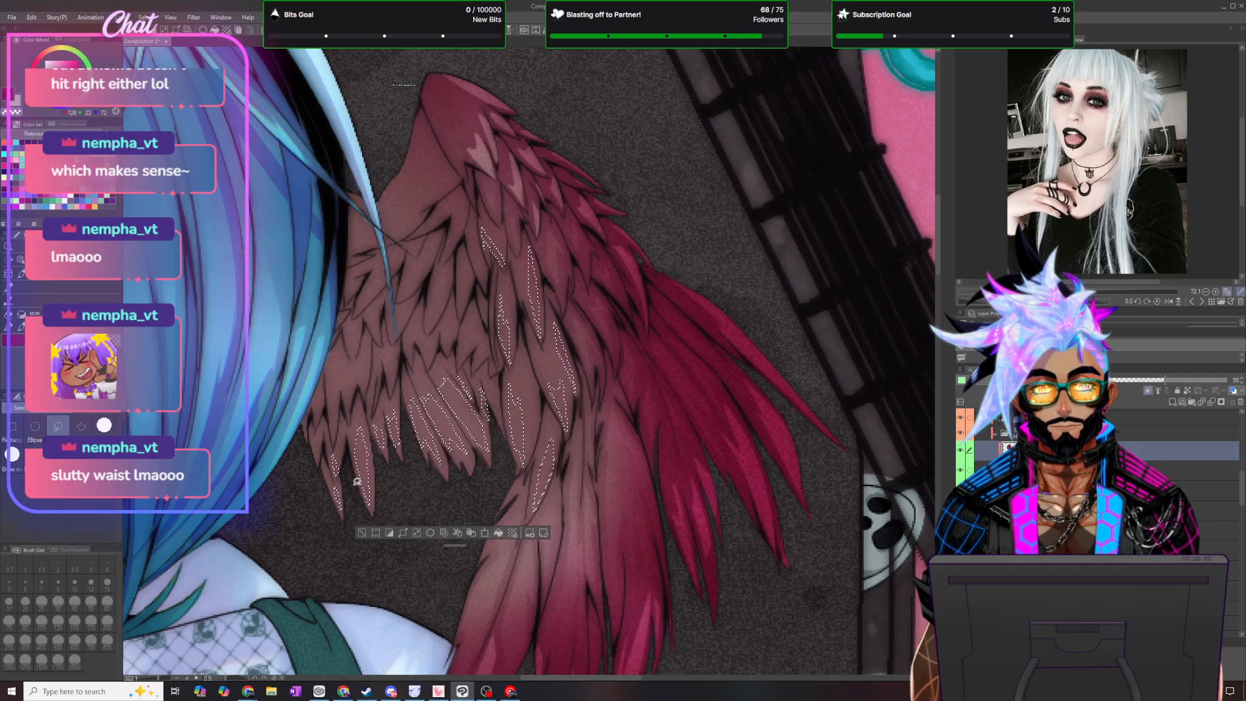
key("b")
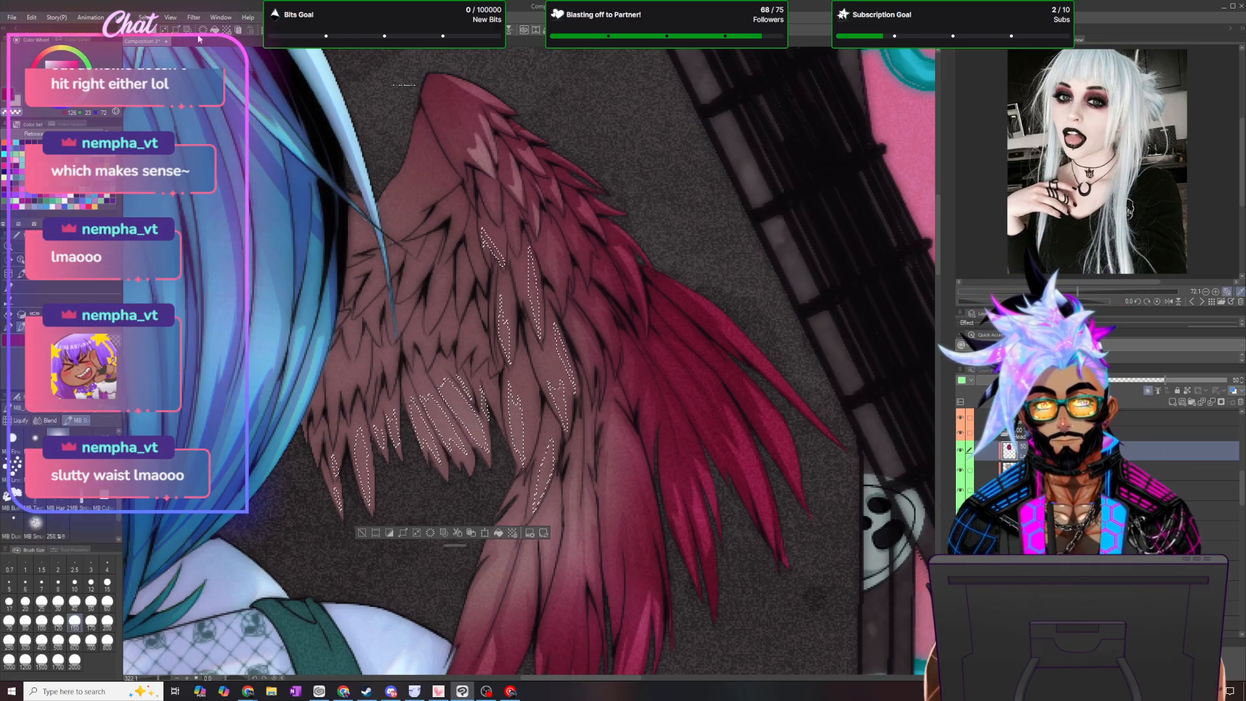
key("ctrl+d")
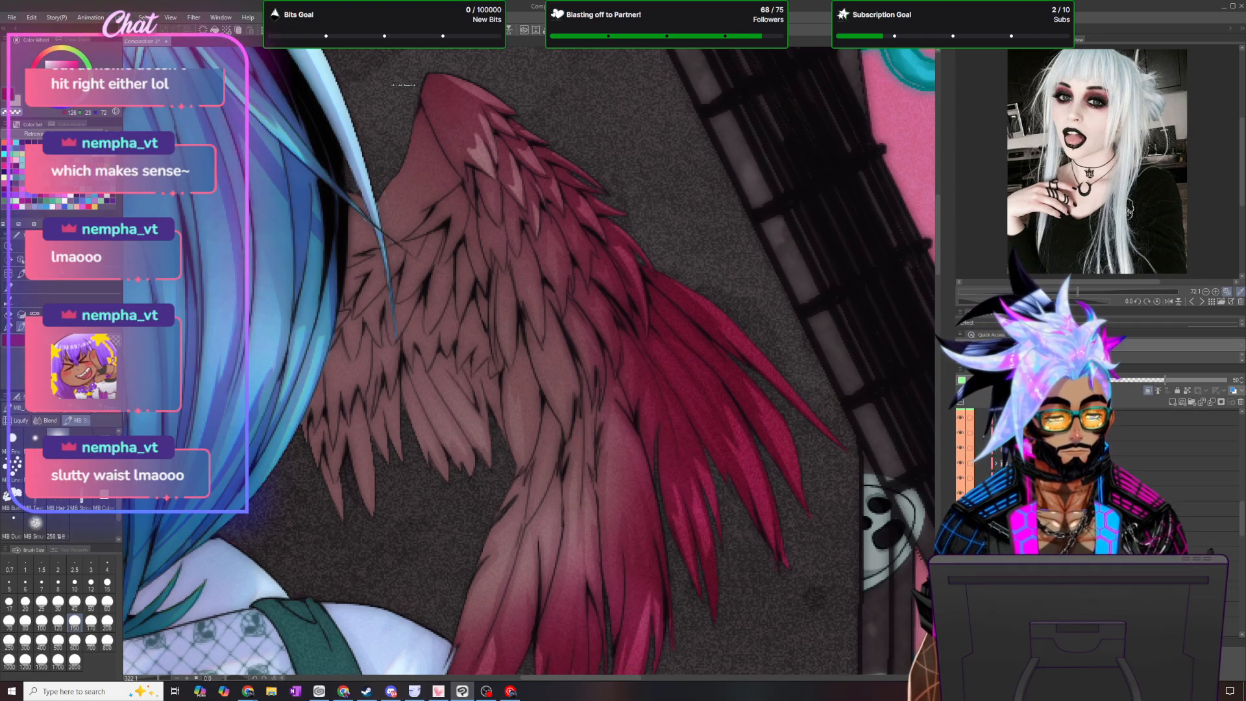
left_click(1103, 579)
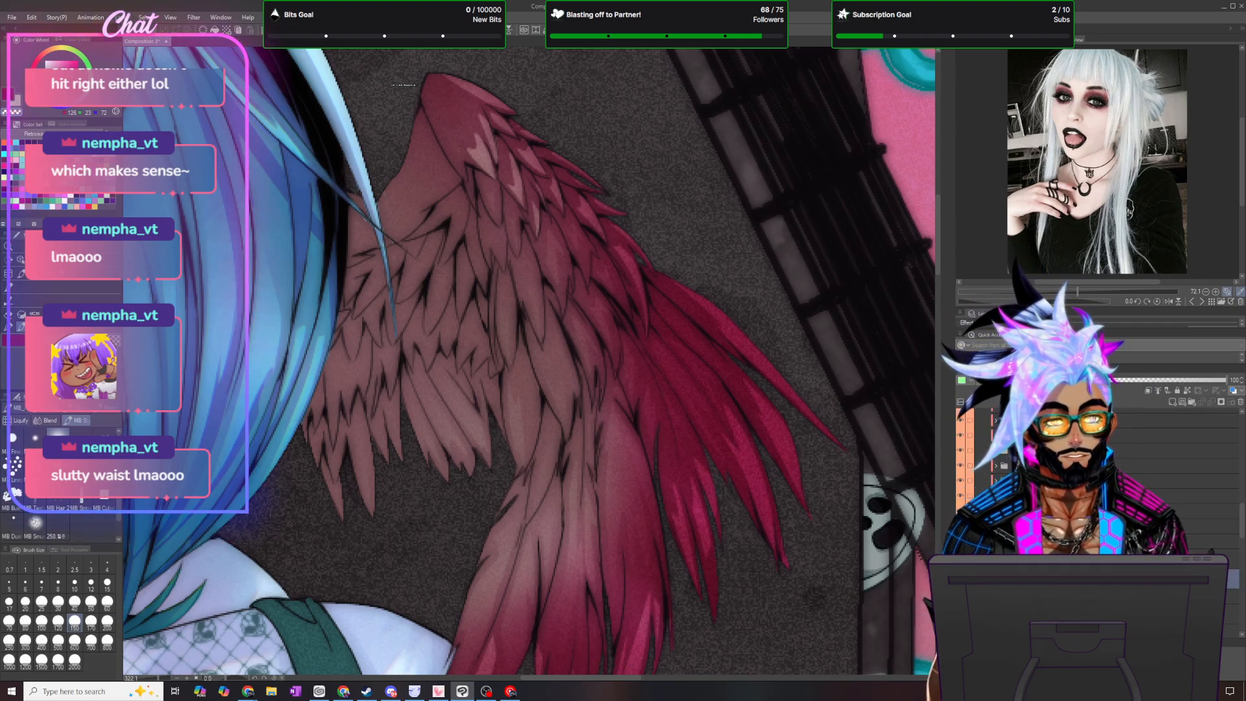
left_click(11, 327)
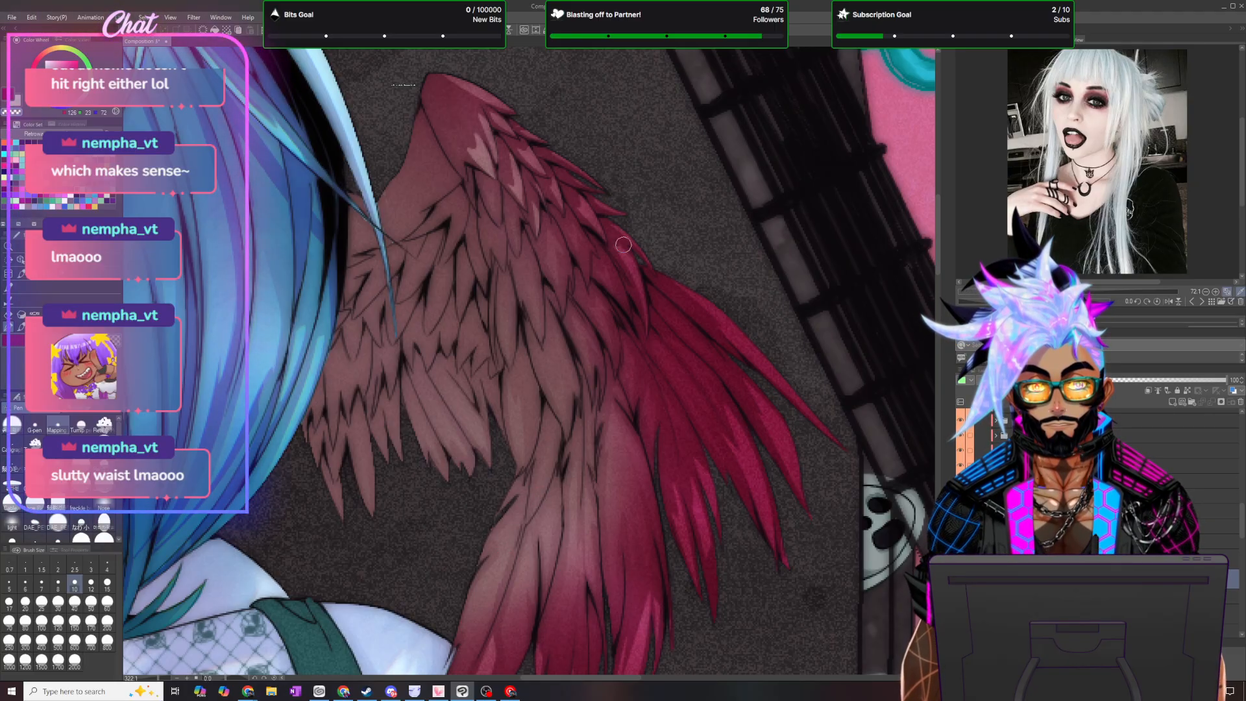
scroll(581, 320, "down", 3)
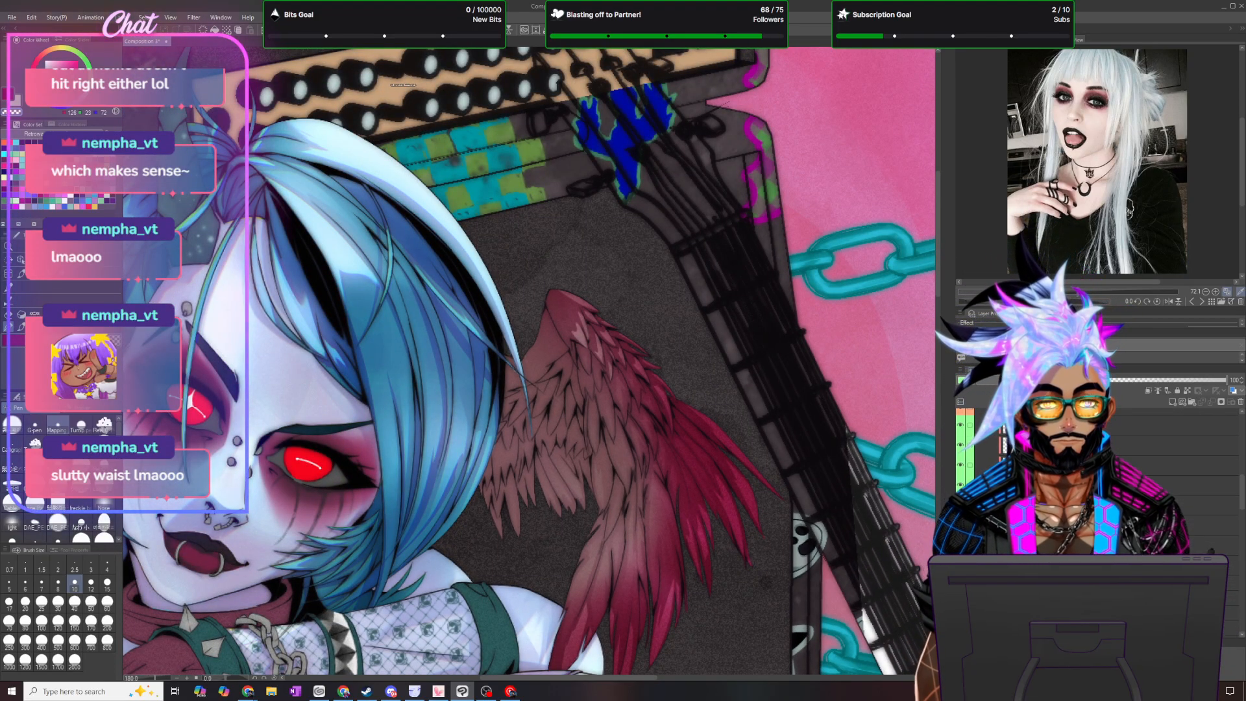
left_click(1065, 463)
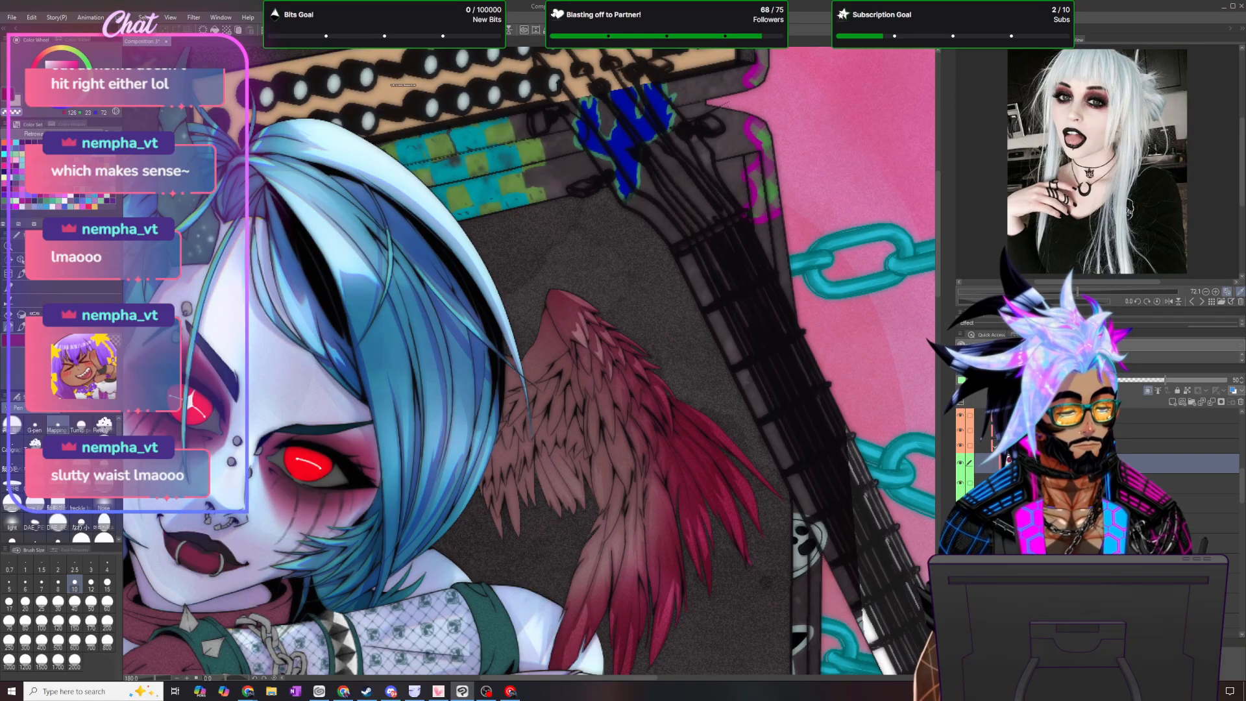
- Lasso jagged highlight shapes on the feathers nearest the hair and along the smooth inner edge of the wing's shoulder
scroll(574, 359, "up", 3)
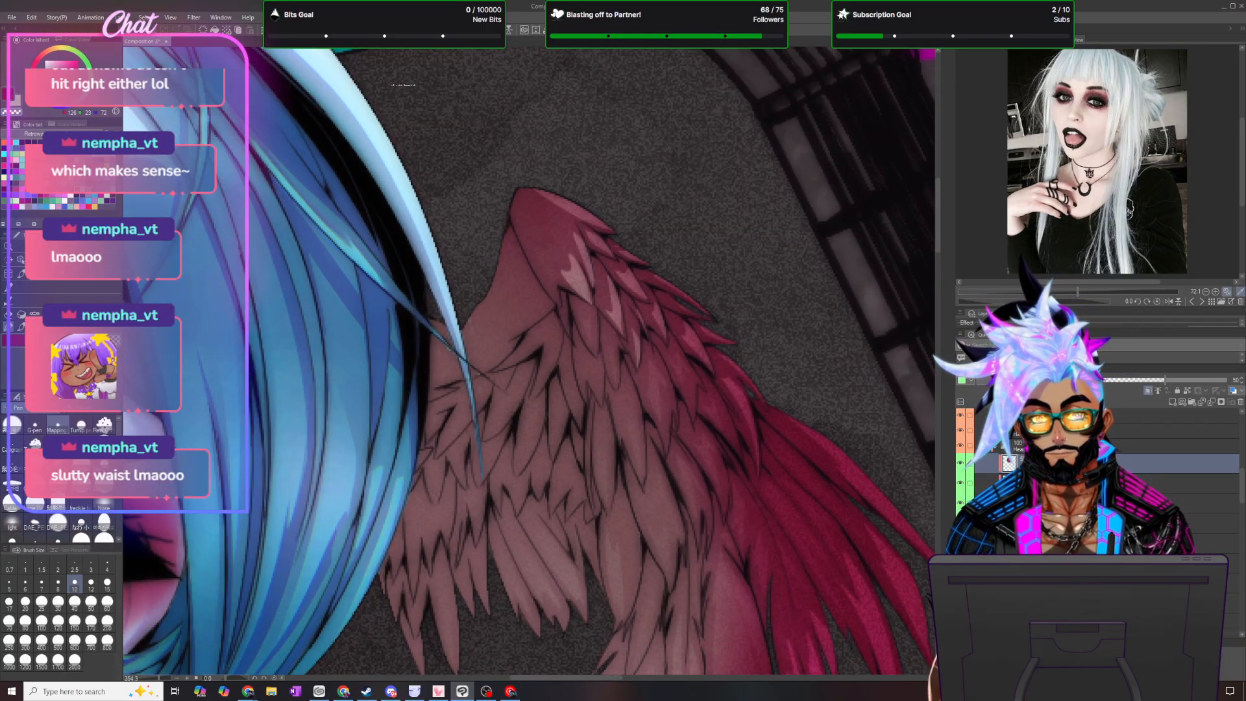
key("m")
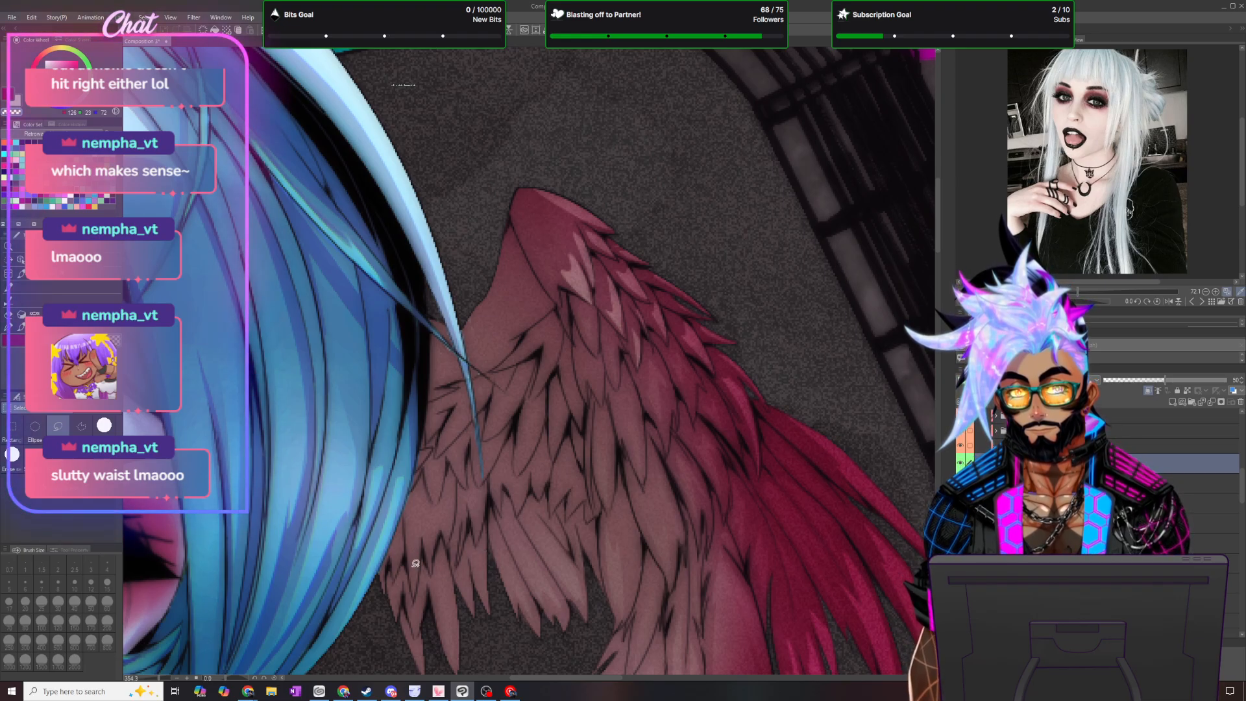
mouse_move(418, 556)
left_mouse_down()
mouse_move(426, 504)
mouse_move(416, 528)
mouse_move(453, 521)
mouse_move(457, 481)
mouse_move(445, 502)
mouse_move(477, 521)
mouse_move(483, 488)
left_mouse_up()
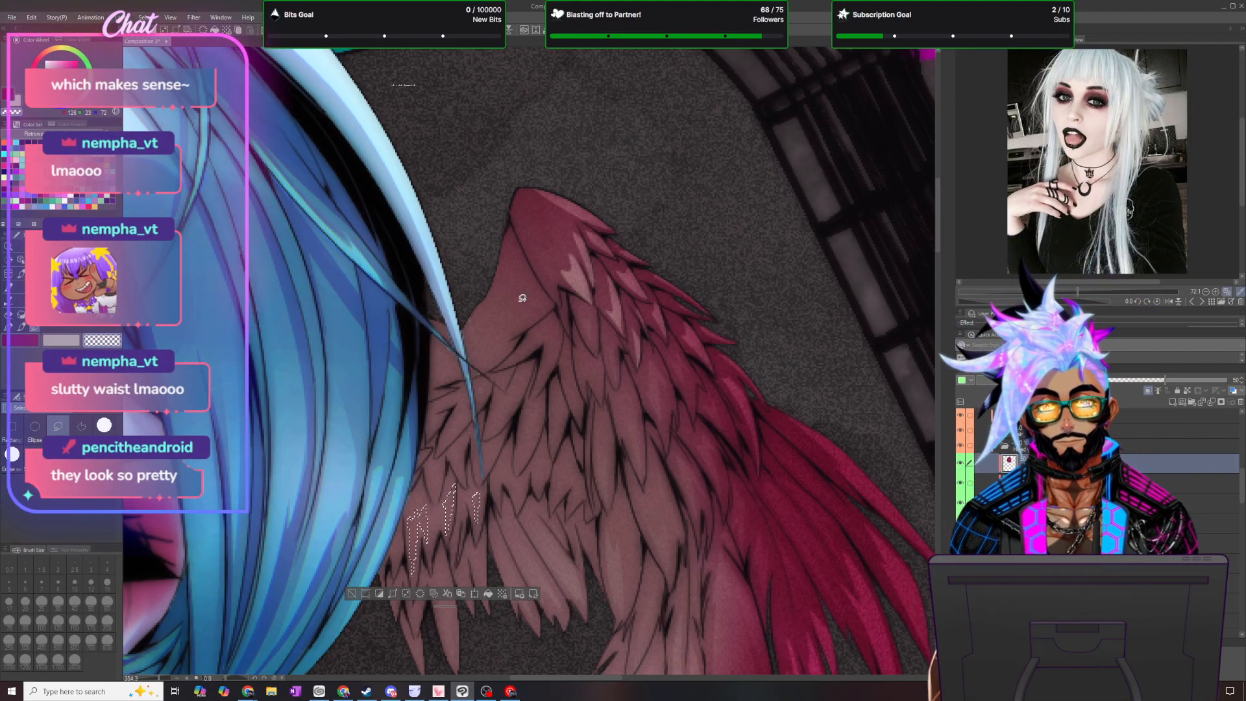
mouse_move(510, 334)
left_mouse_down()
mouse_move(524, 267)
mouse_move(529, 261)
left_mouse_up()
left_click_drag(548, 309, 543, 319)
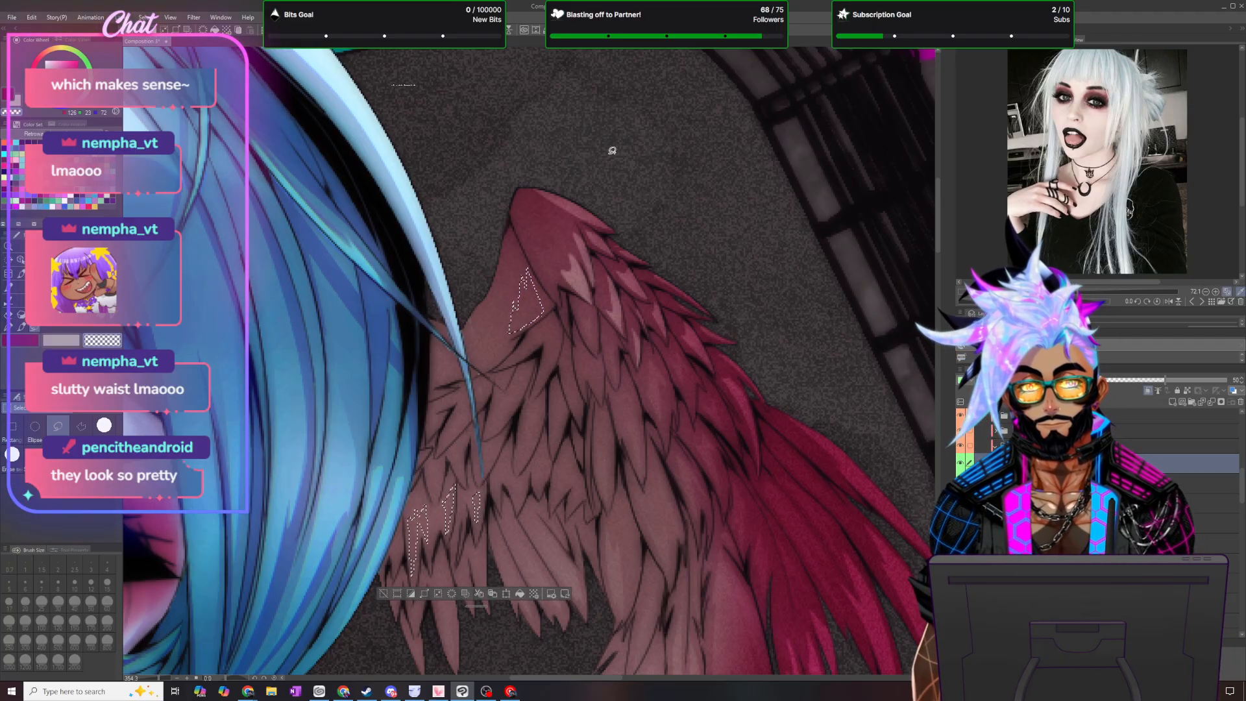
mouse_move(473, 374)
left_mouse_down()
mouse_move(507, 308)
mouse_move(508, 344)
left_mouse_up()
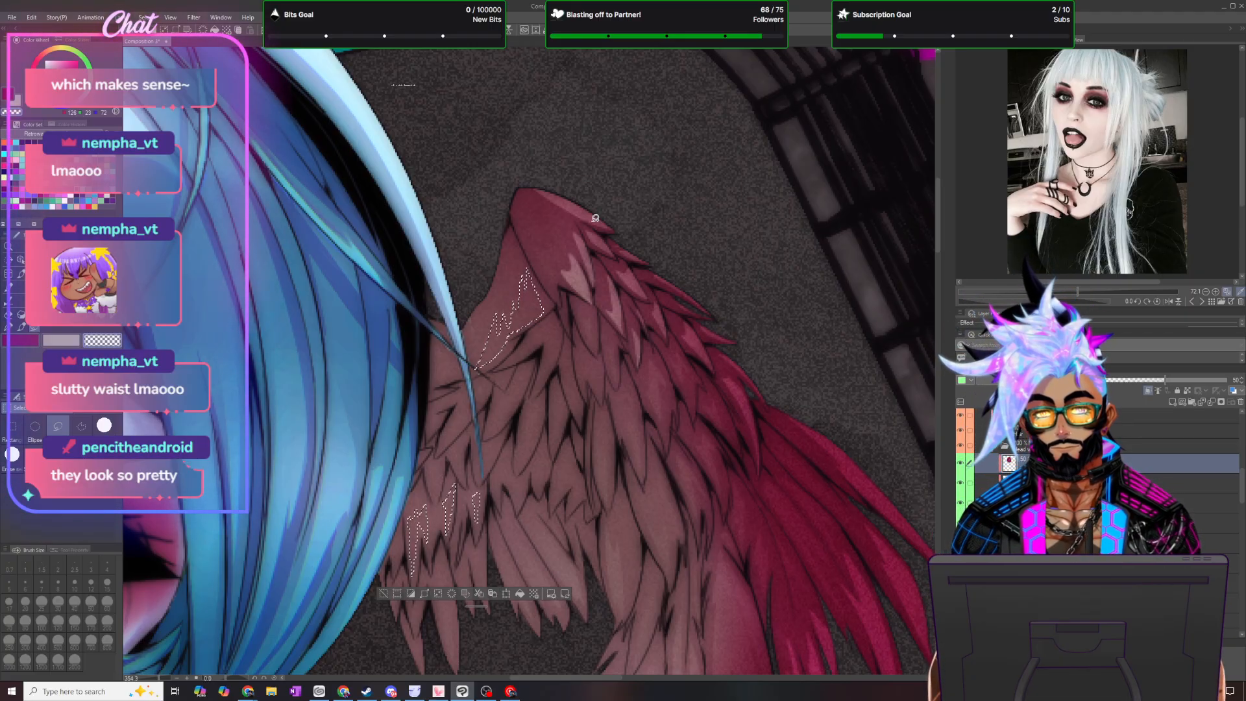
left_click_drag(438, 383, 457, 375)
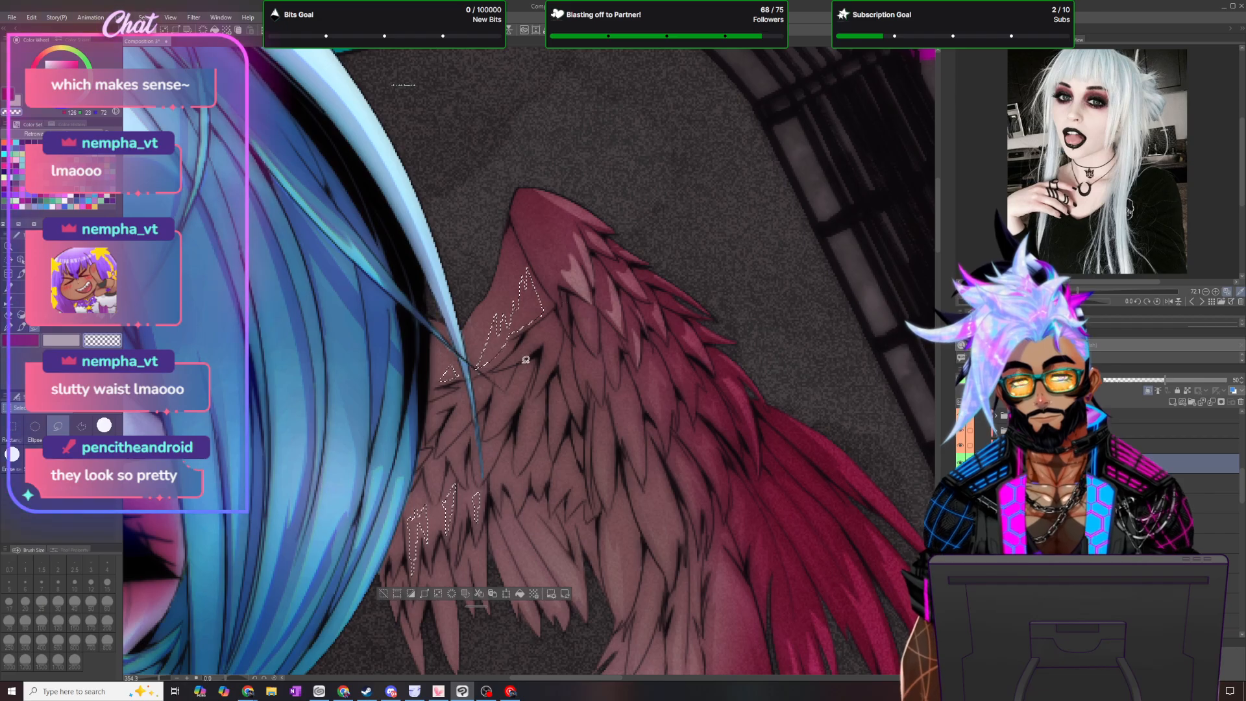
- Extend the selection with small spikes across the inner covert feathers, softly fade the shading inside, and deselect
mouse_move(433, 495)
left_mouse_down()
mouse_move(443, 461)
mouse_move(458, 480)
left_mouse_up()
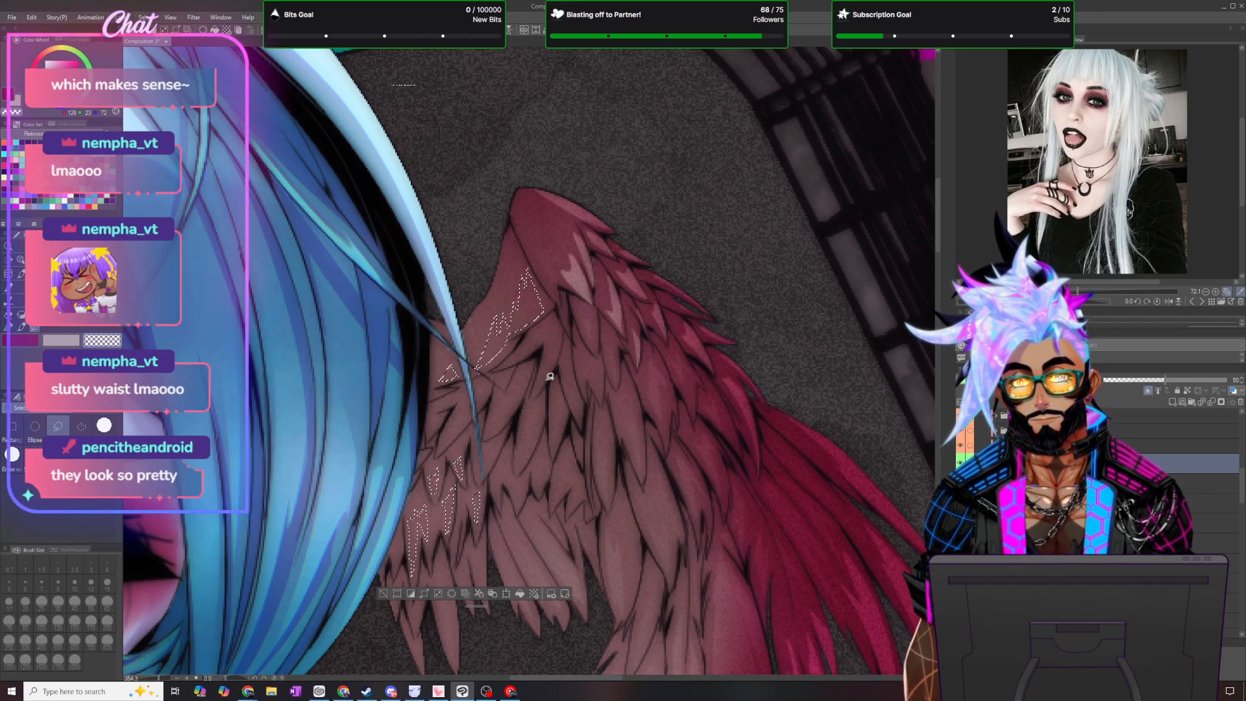
mouse_move(483, 473)
left_mouse_down()
mouse_move(489, 448)
mouse_move(518, 431)
mouse_move(502, 502)
mouse_move(499, 476)
mouse_move(517, 503)
mouse_move(524, 479)
mouse_move(516, 492)
mouse_move(513, 477)
mouse_move(549, 477)
left_mouse_up()
mouse_move(519, 462)
left_mouse_down()
mouse_move(526, 423)
mouse_move(529, 443)
mouse_move(541, 417)
mouse_move(526, 466)
mouse_move(564, 455)
mouse_move(563, 472)
mouse_move(573, 463)
mouse_move(555, 500)
mouse_move(562, 477)
mouse_move(570, 505)
left_mouse_up()
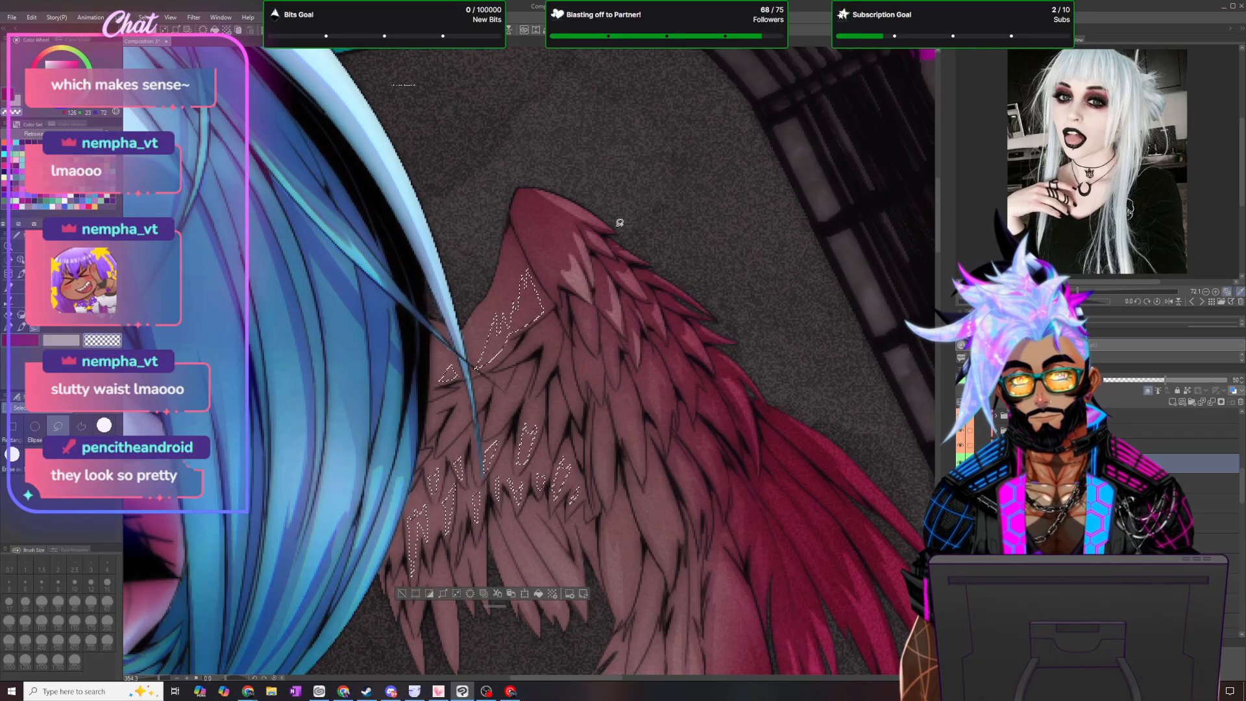
left_click(22, 327)
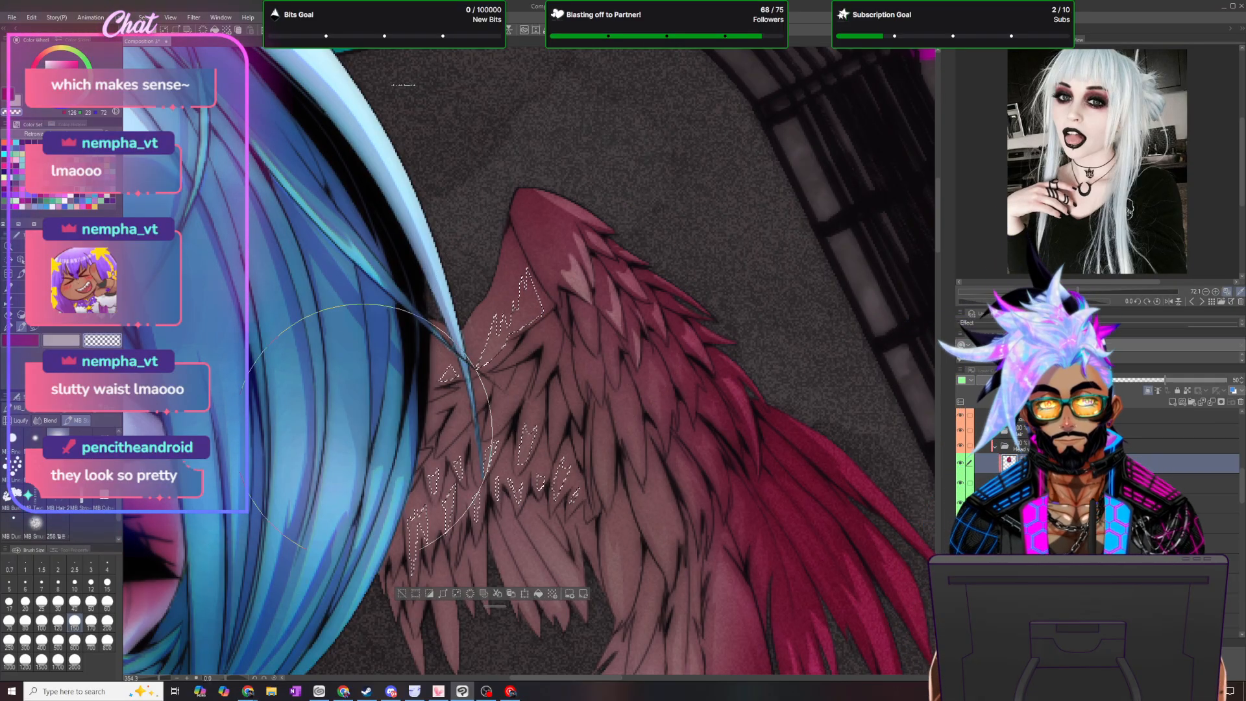
left_click(174, 49)
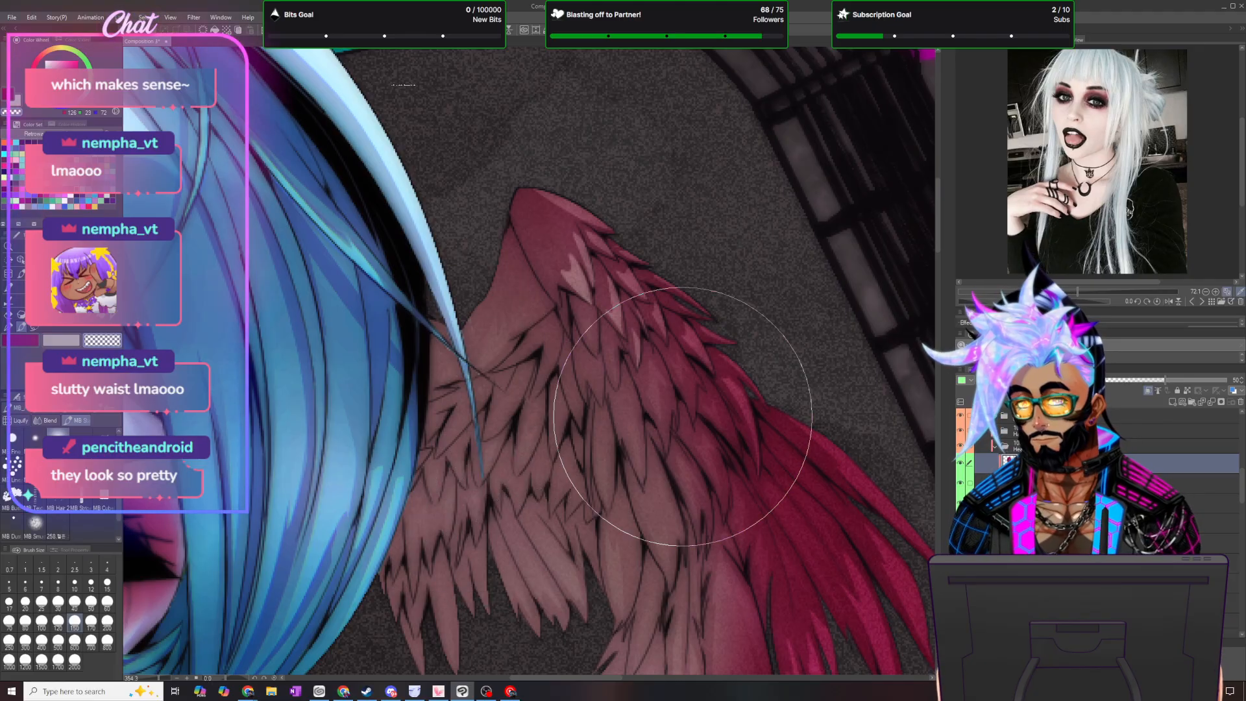
- Set the wing shading layer's opacity to 15 and deepen the shading over the wing again with layer commands
scroll(691, 423, "down", 4)
scroll(692, 426, "down", 5)
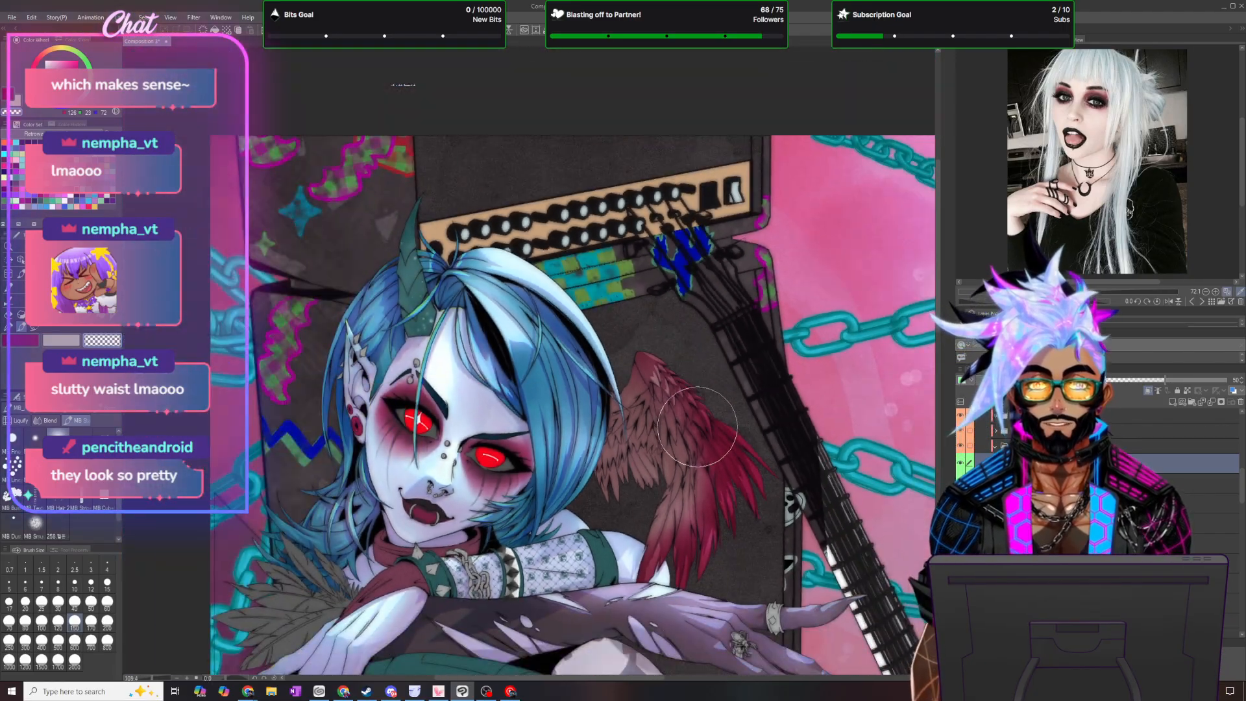
scroll(775, 466, "up", 2)
scroll(776, 466, "up", 2)
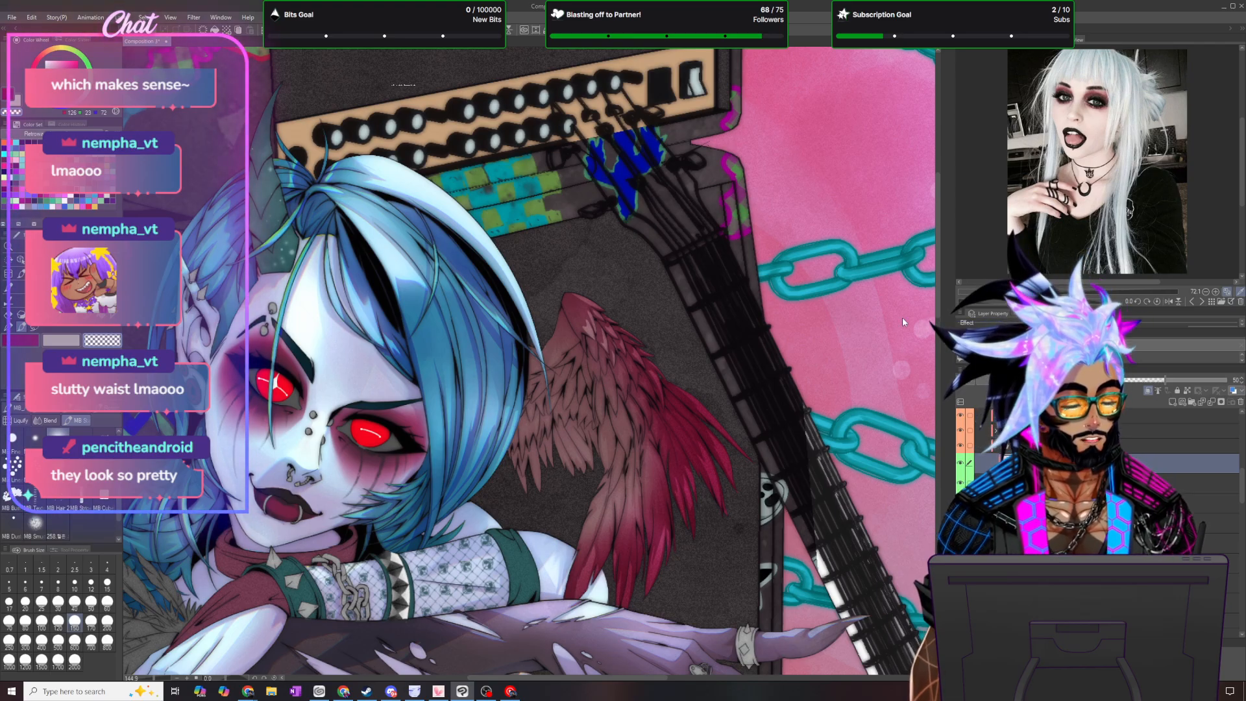
key("Return")
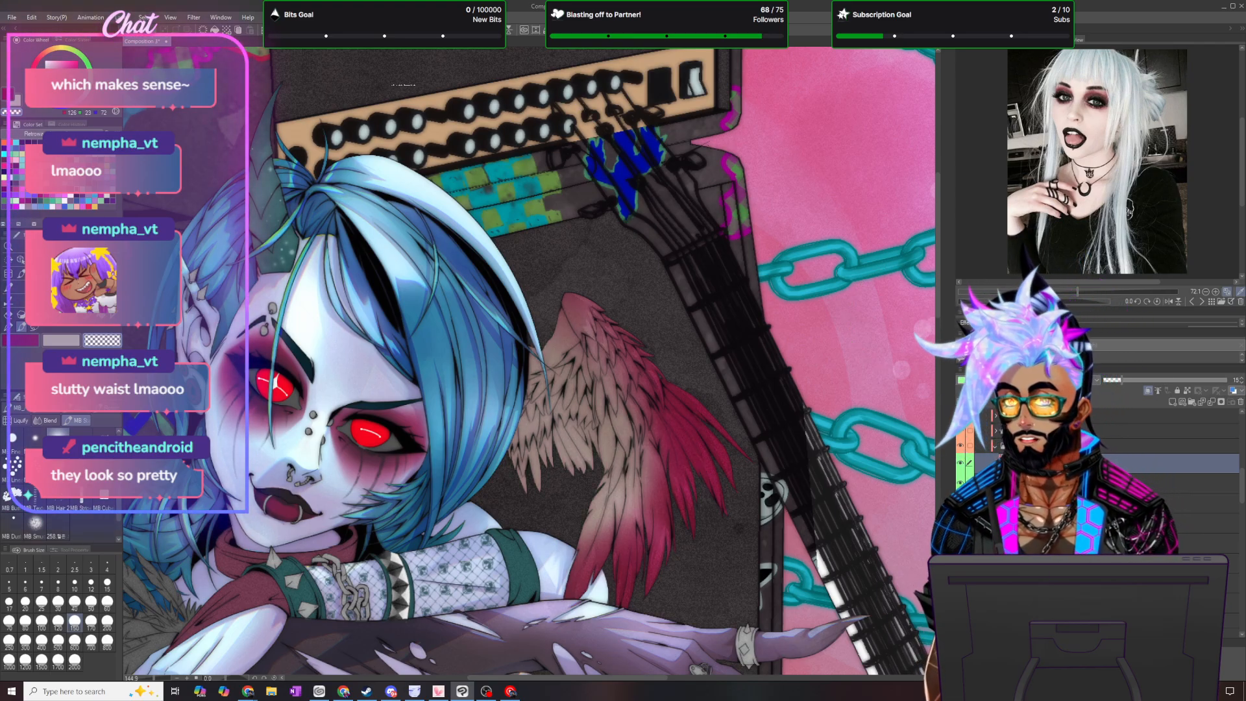
left_click(122, 17)
left_click(176, 104)
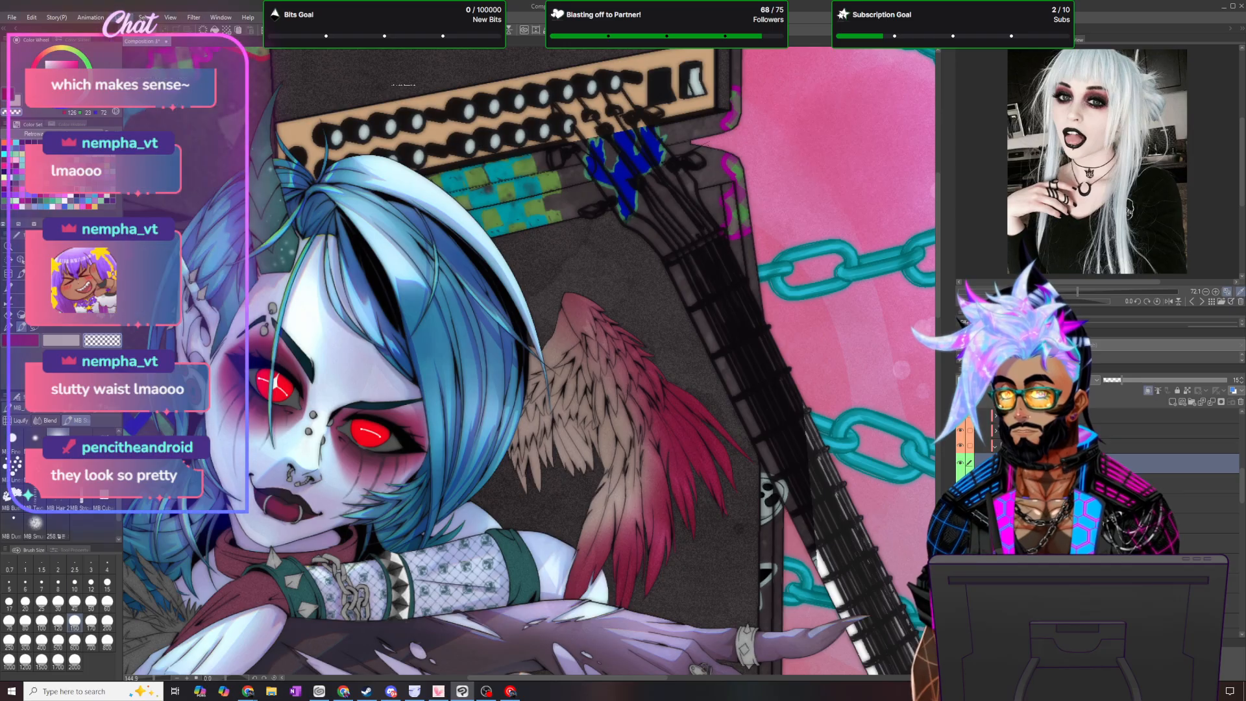
left_click(123, 17)
left_click(167, 100)
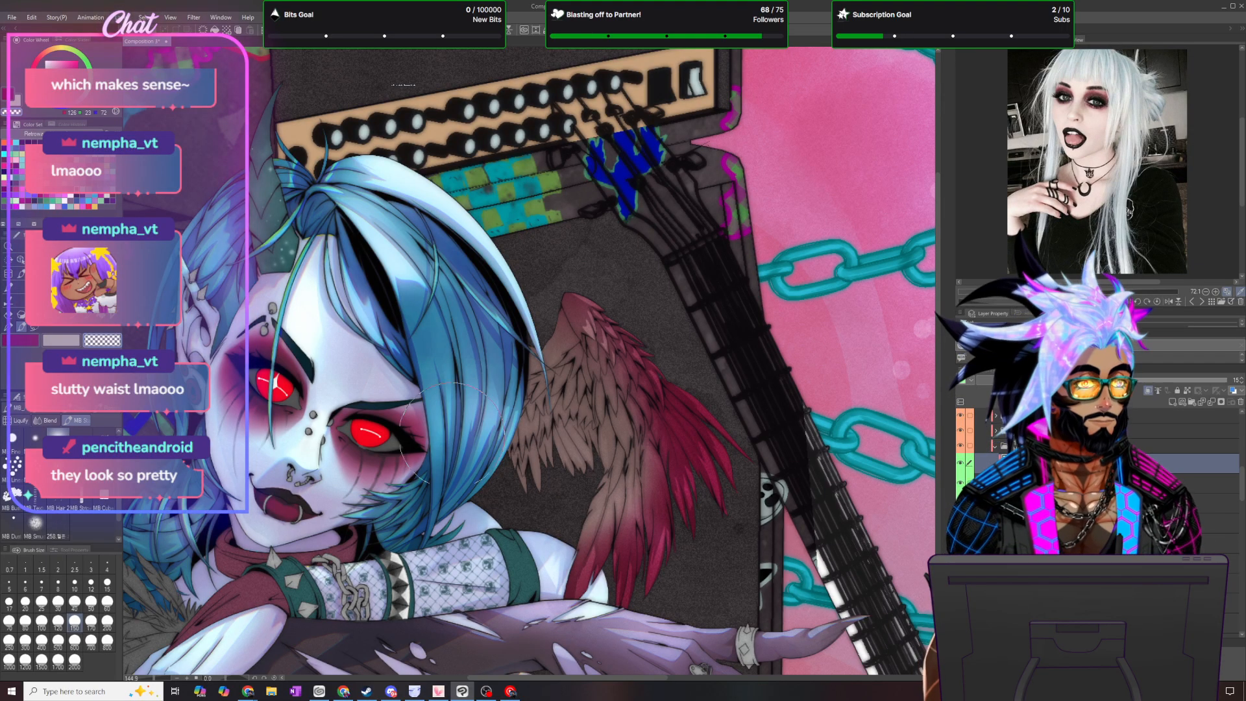
- Sample a pale colour from the figure's forehead and shift the drawing colour to a soft violet
key("ctrl+alt+0")
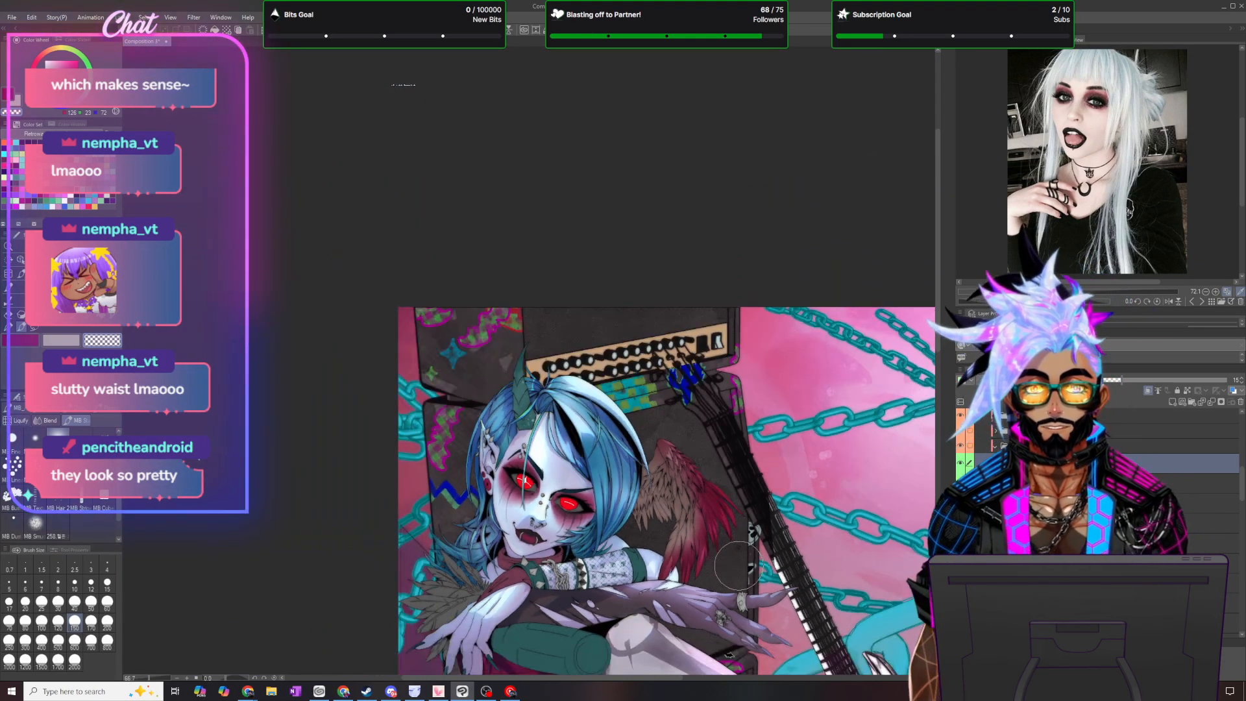
scroll(737, 565, "up", 2)
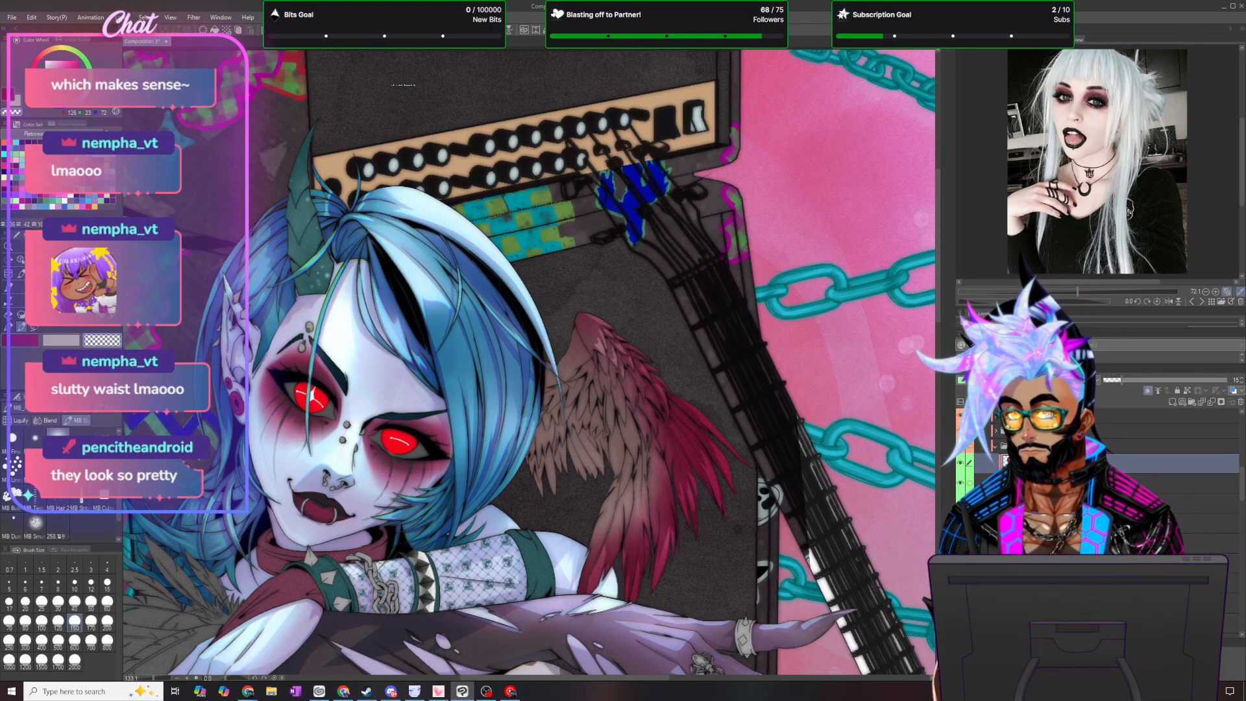
left_click(283, 325, "alt")
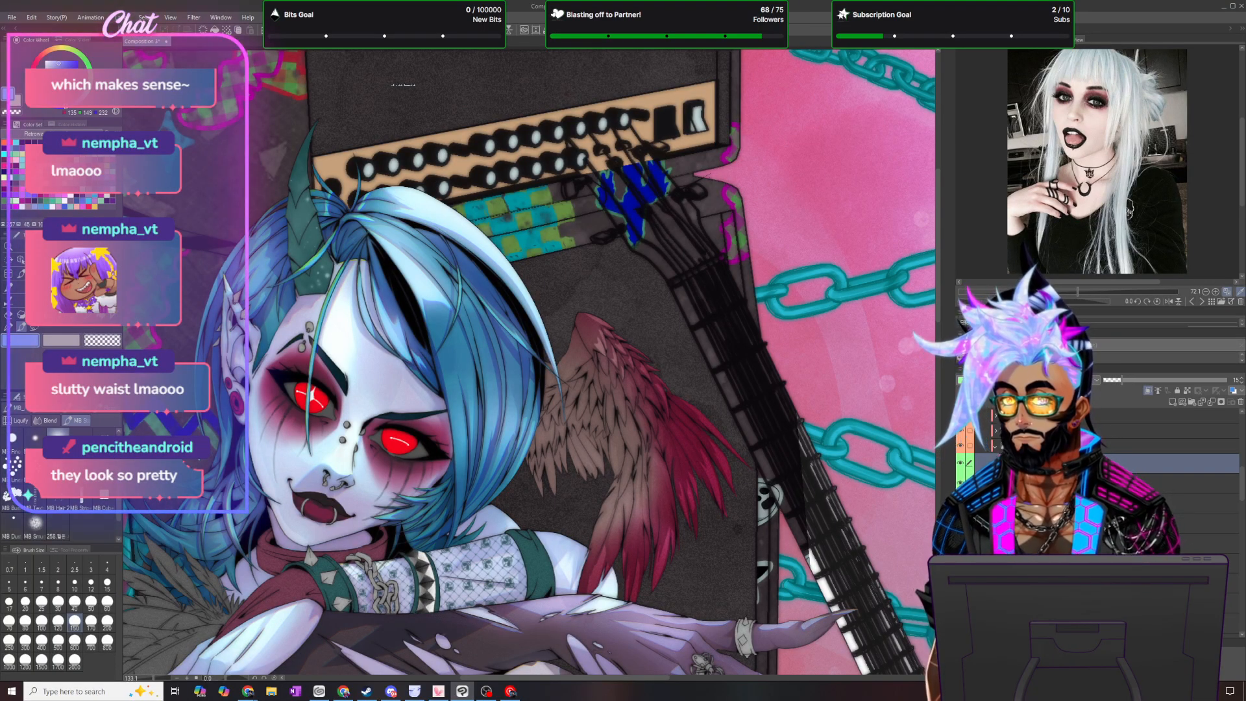
left_click(66, 155)
left_click(59, 63)
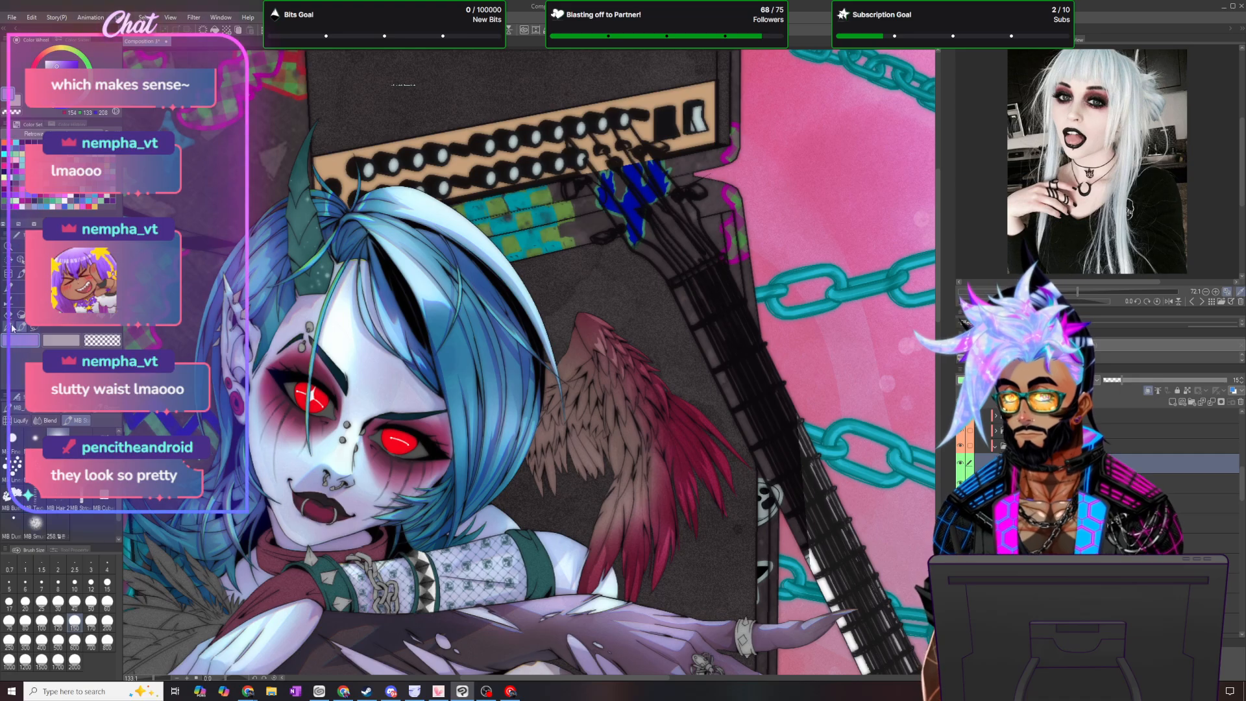
- Switch to the pen, add a new layer above the wing shading, and give it the Green palette colour
key("p")
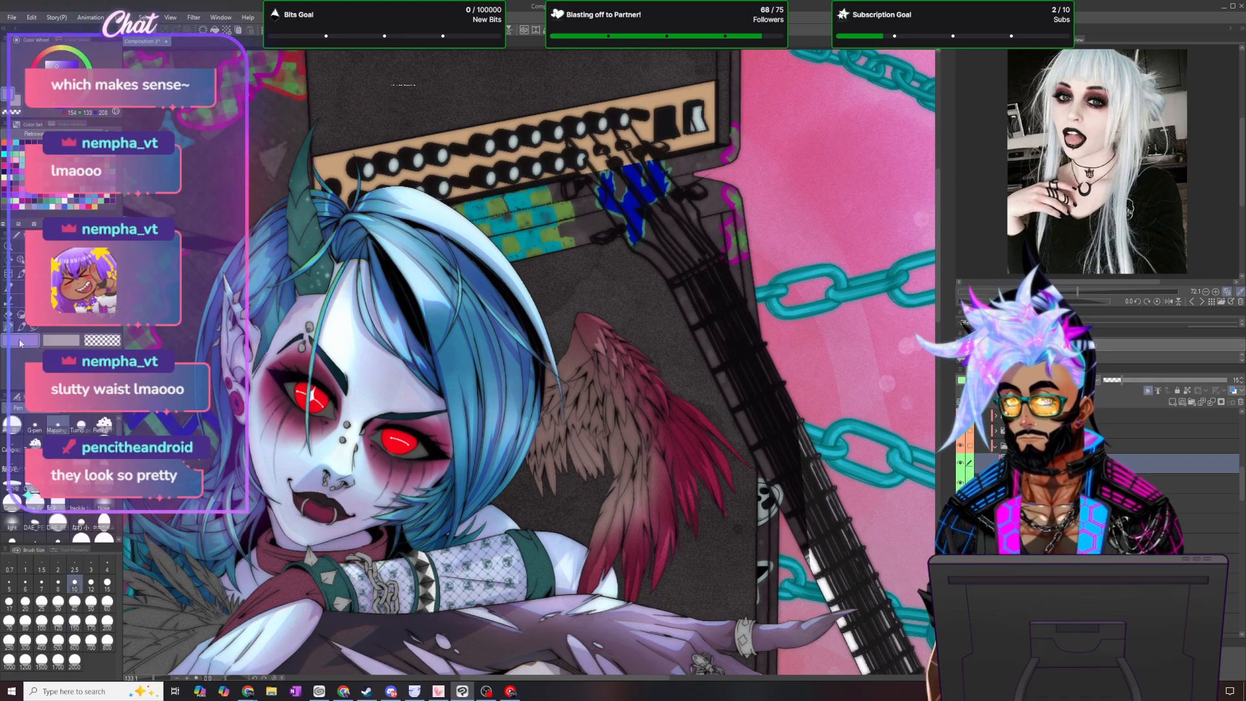
left_click(1173, 403)
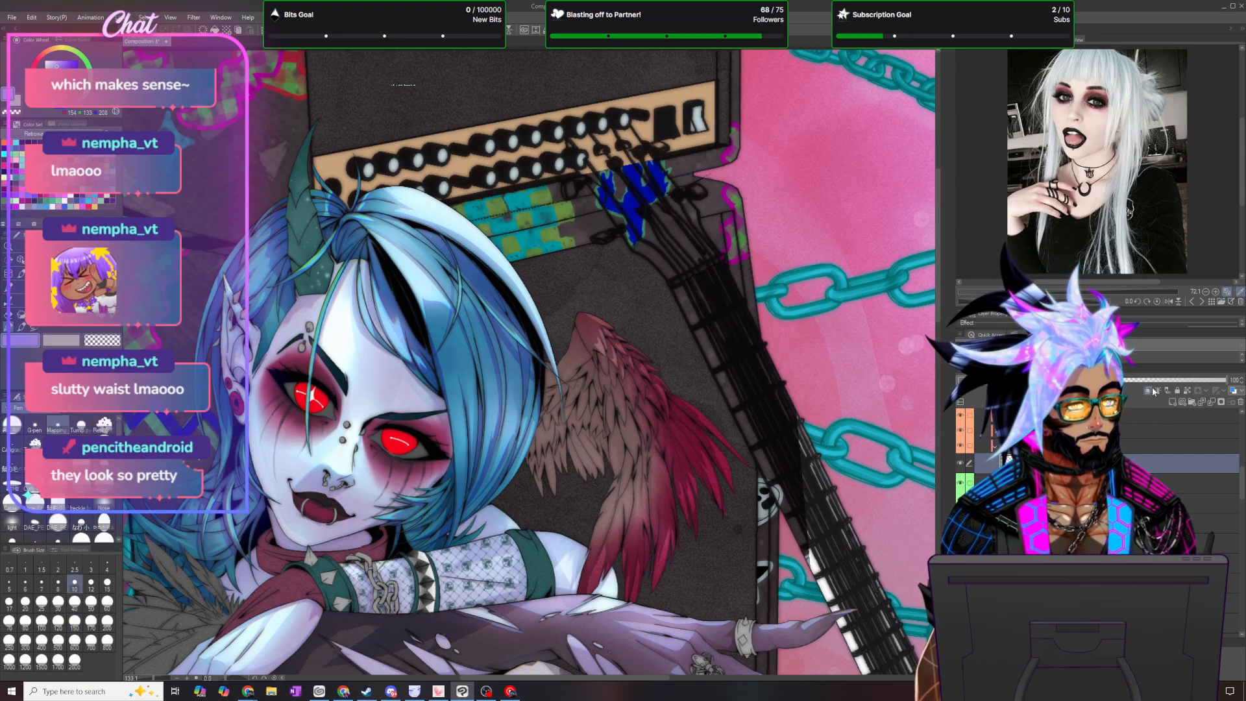
left_click(962, 380)
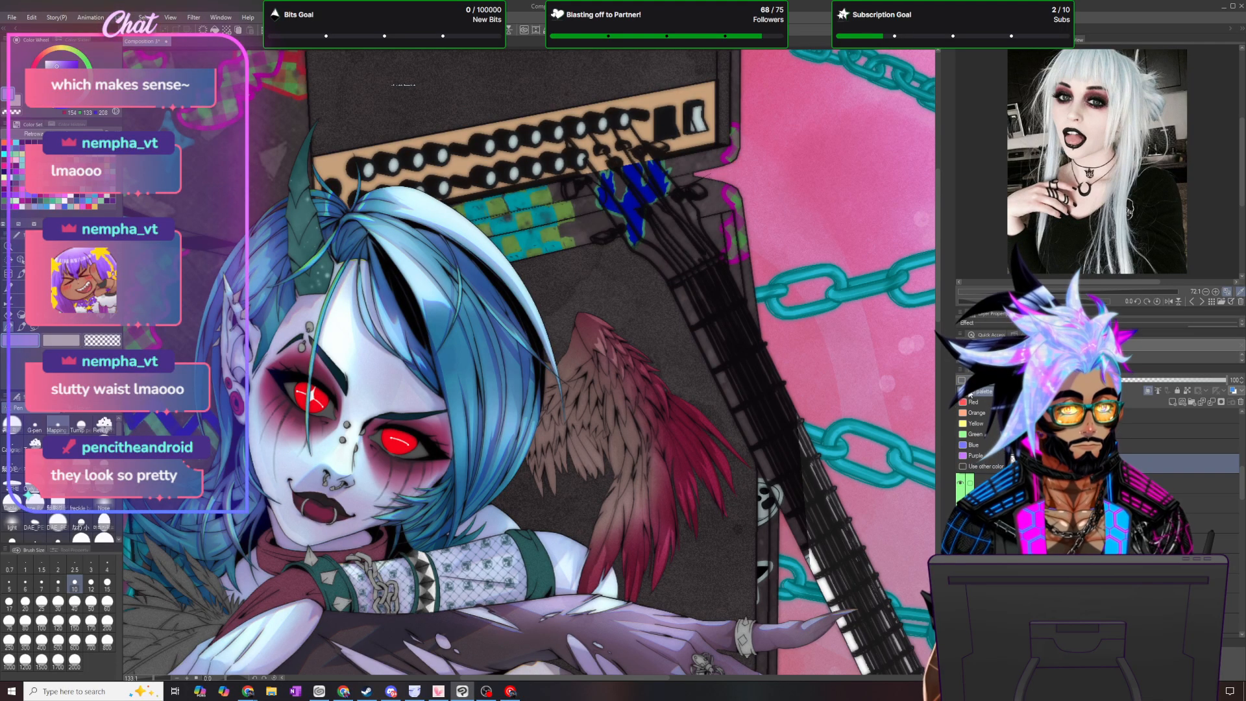
left_click(984, 434)
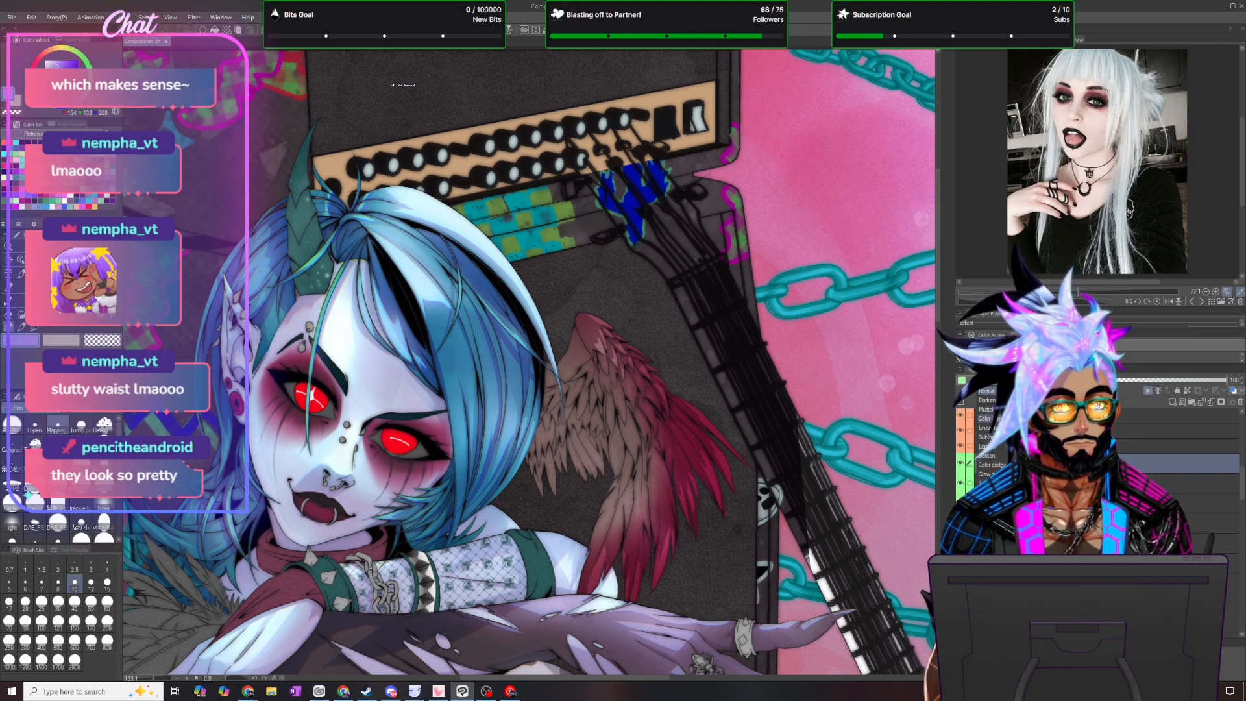
- Lasso a narrow, jagged strip down the wing's inner fold, fill it with the violet shadow colour, and deselect
scroll(767, 630, "up", 3)
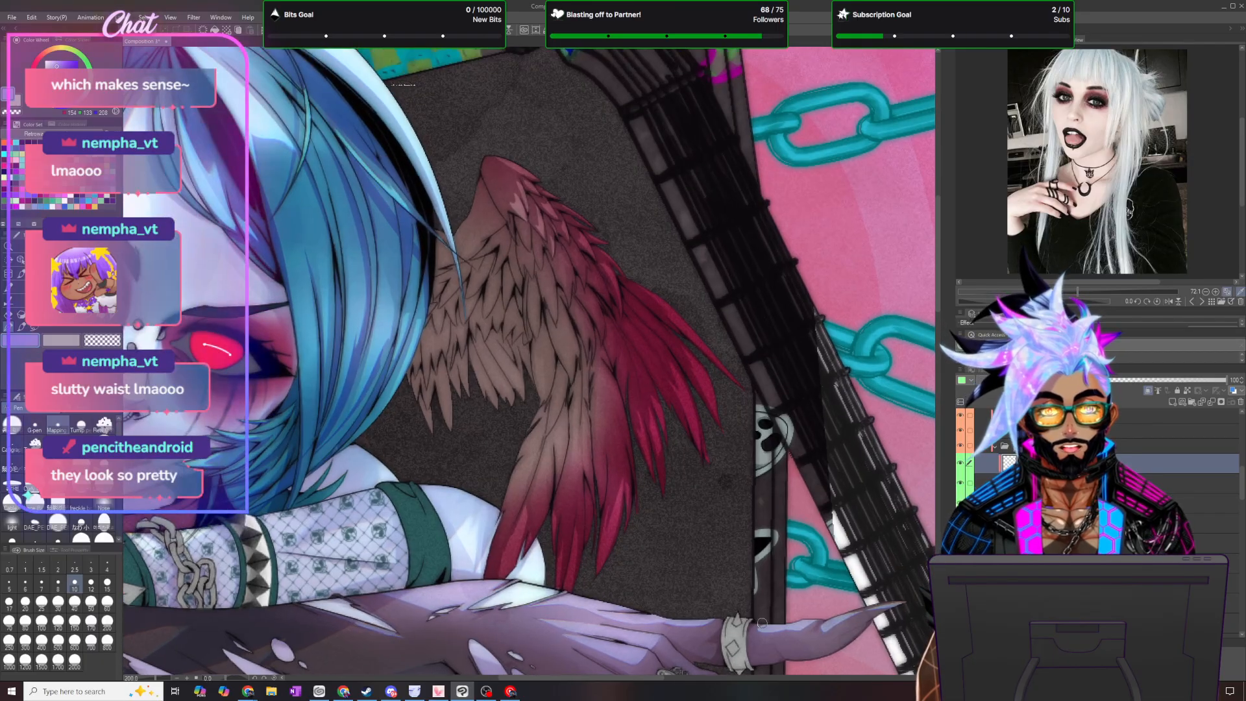
key("m")
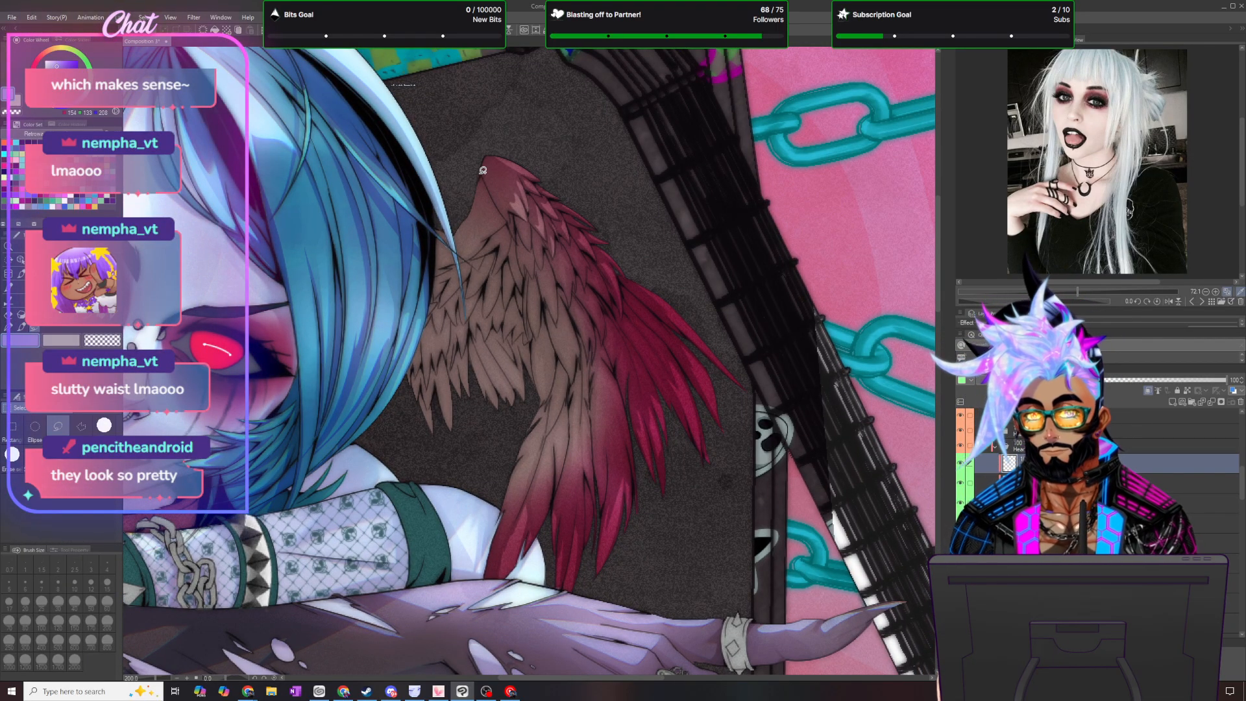
mouse_move(480, 172)
left_mouse_down()
mouse_move(488, 278)
mouse_move(544, 402)
left_mouse_up()
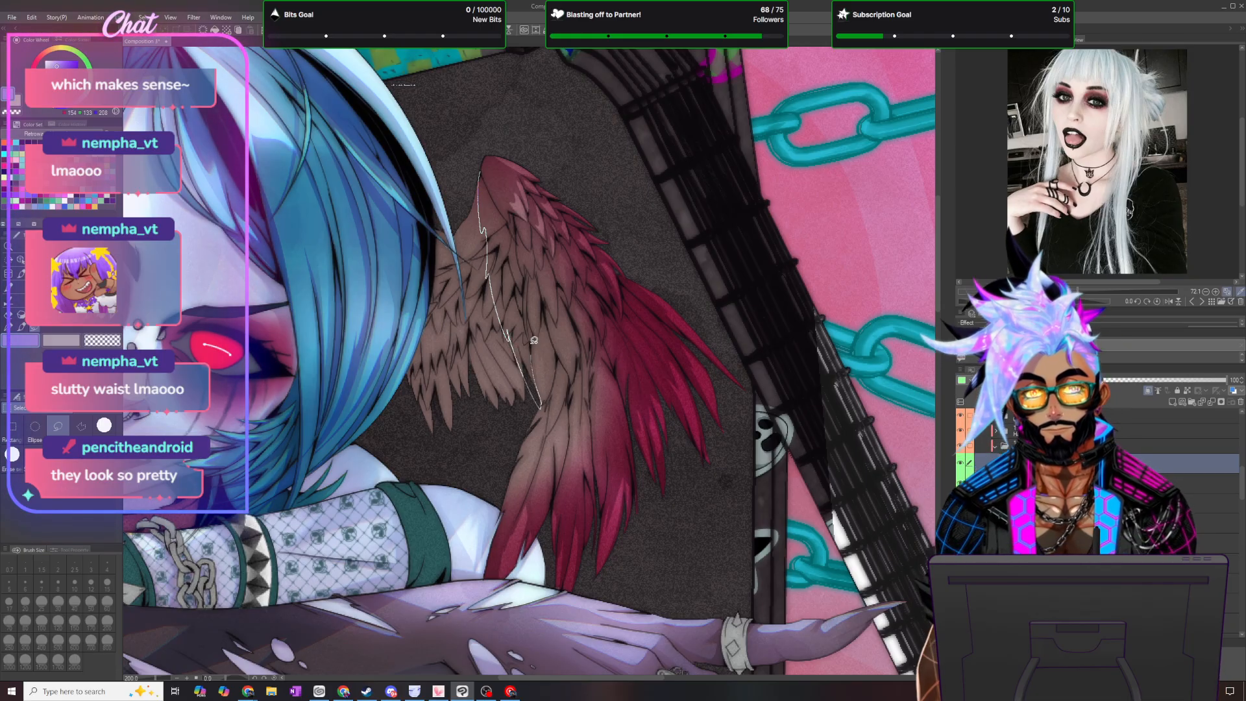
left_click_drag(533, 330, 527, 281)
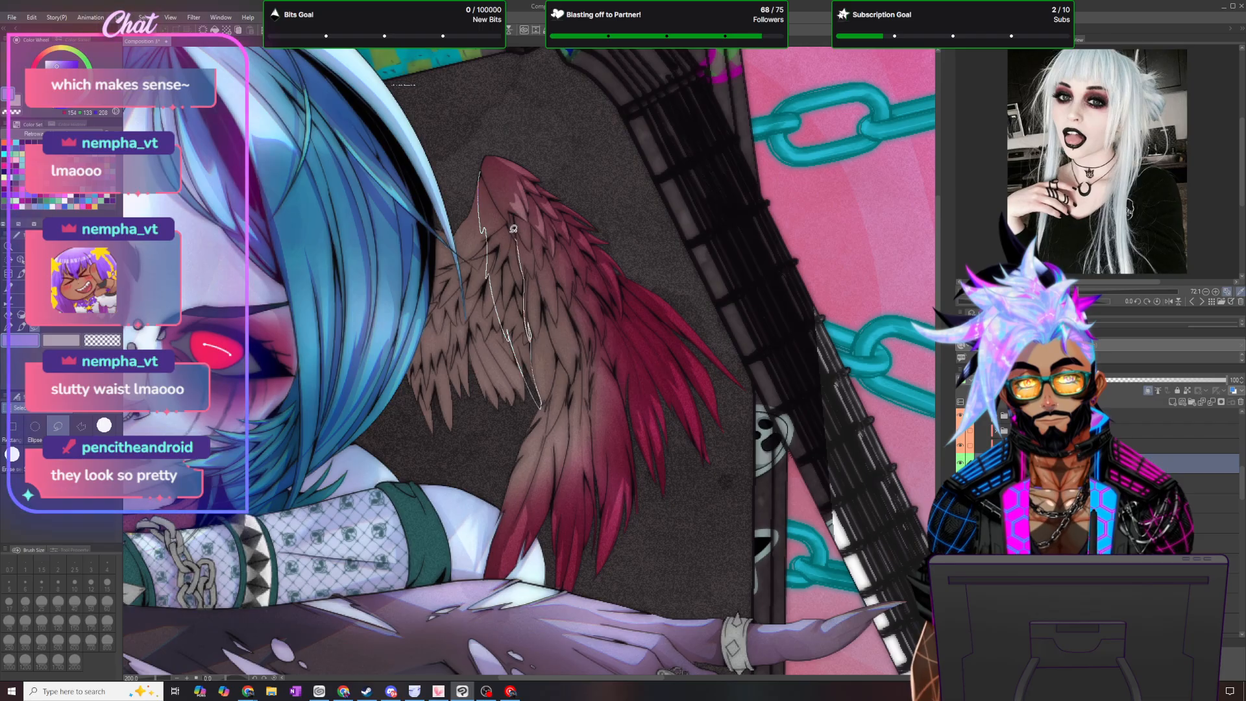
left_click_drag(489, 181, 483, 174)
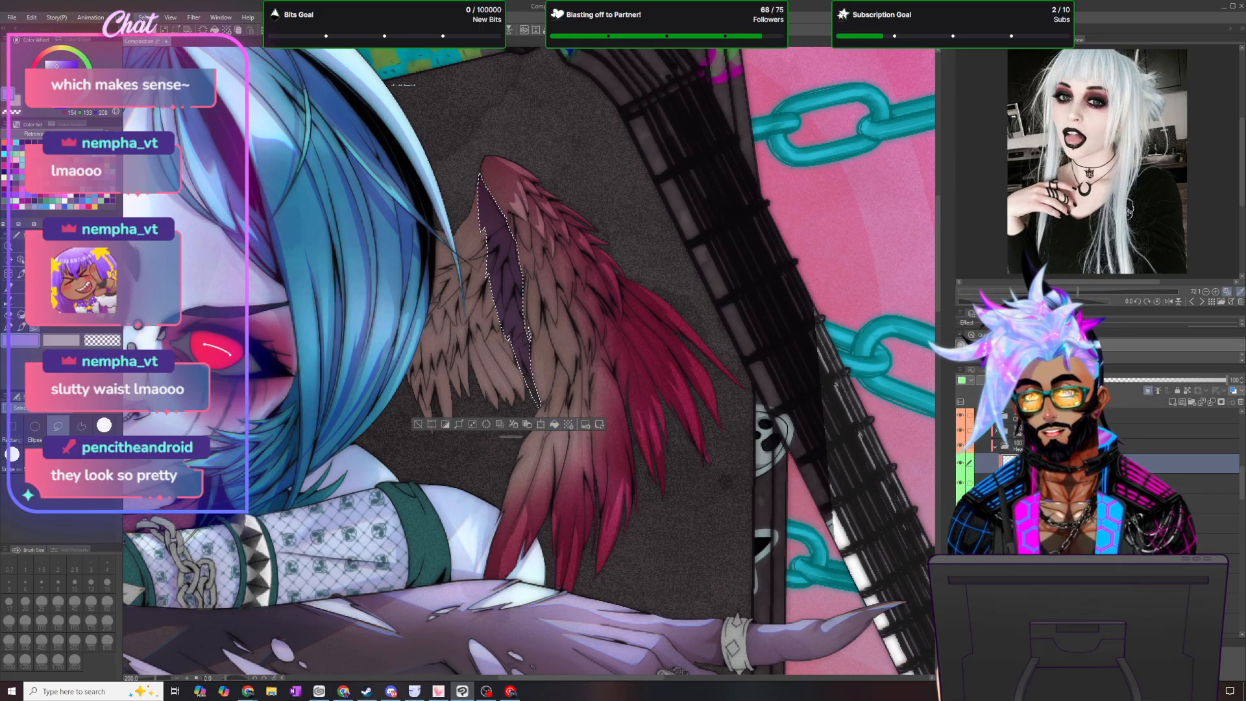
key("ctrl+d")
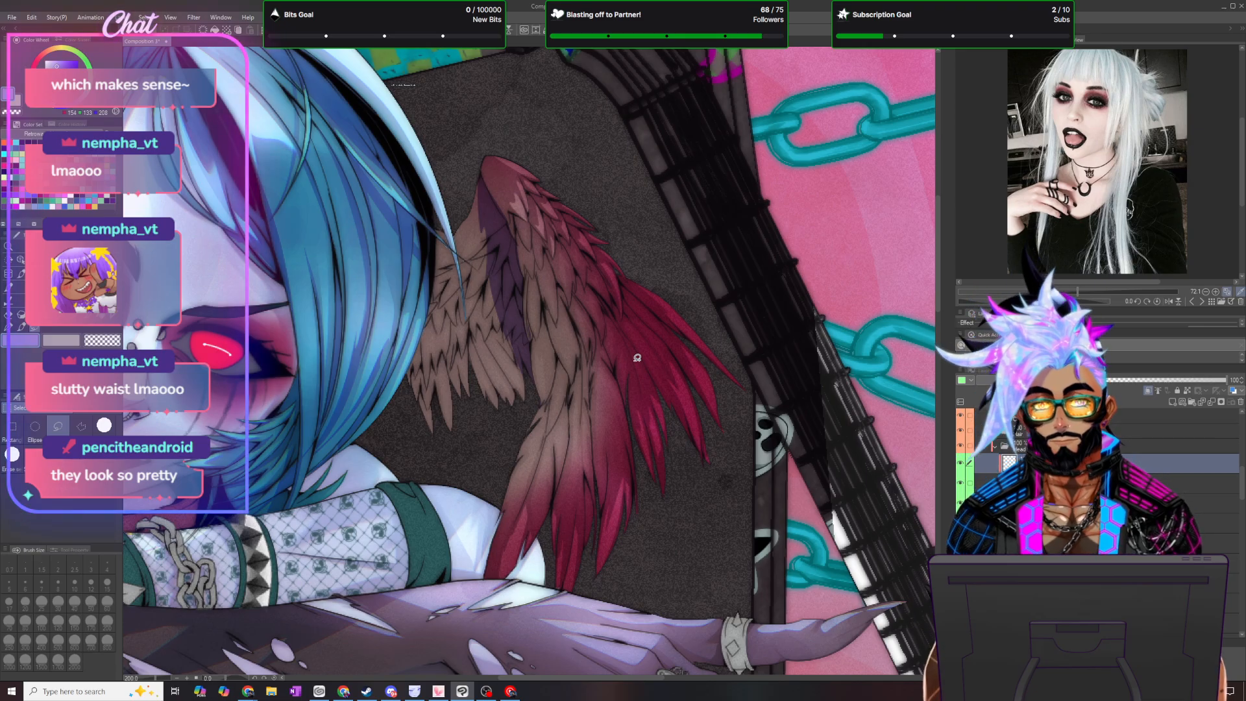
- Extend the violet shadow along the inner feathers with the pen in a horizontally mirrored view, and save the illustration
scroll(638, 357, "up", 1)
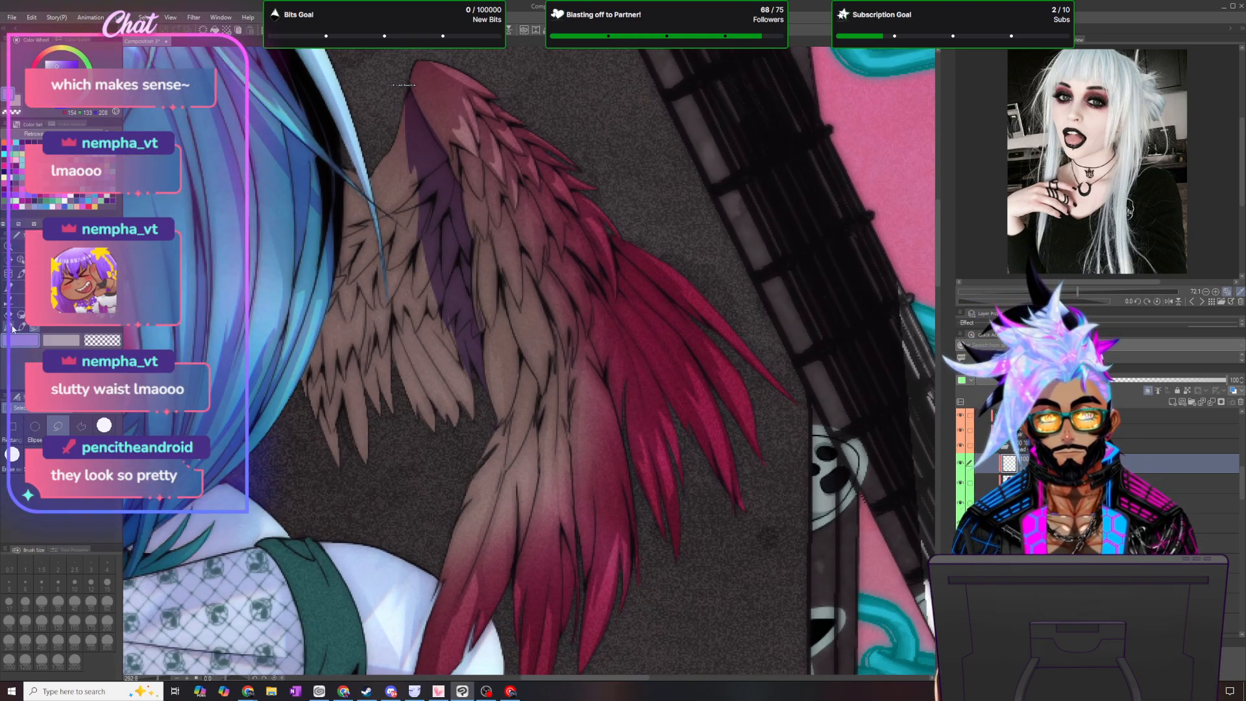
left_click(12, 329)
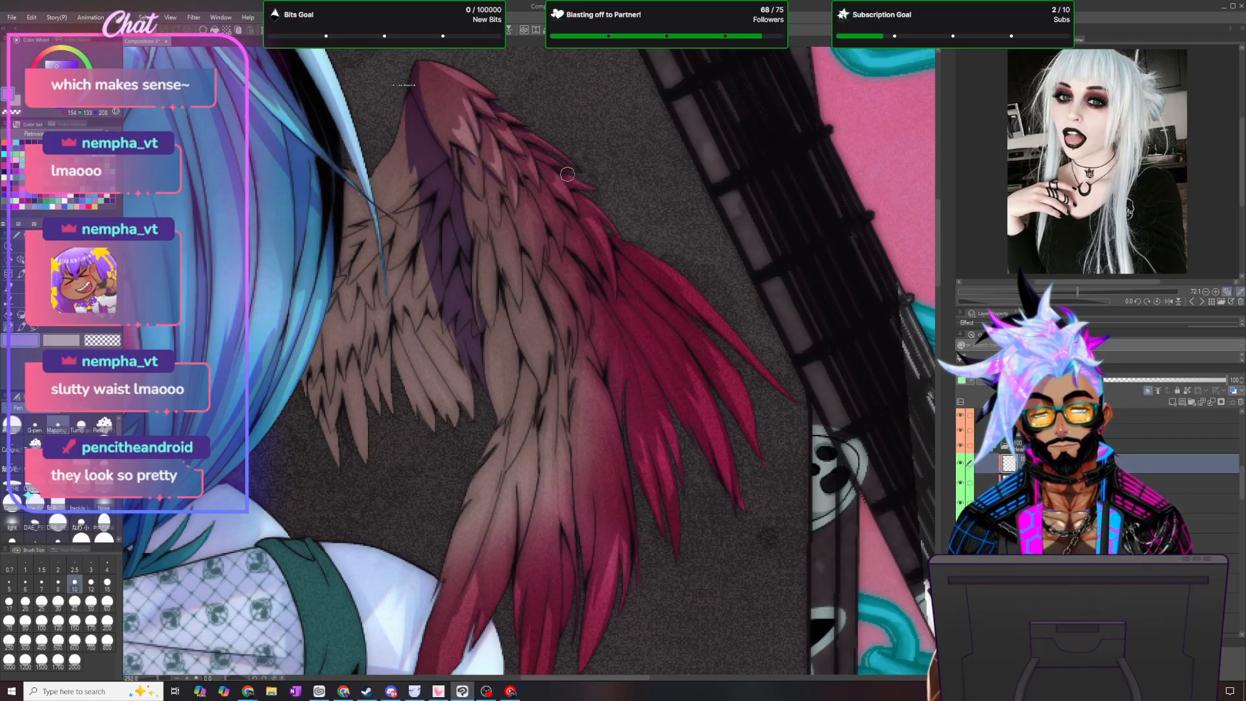
key("h")
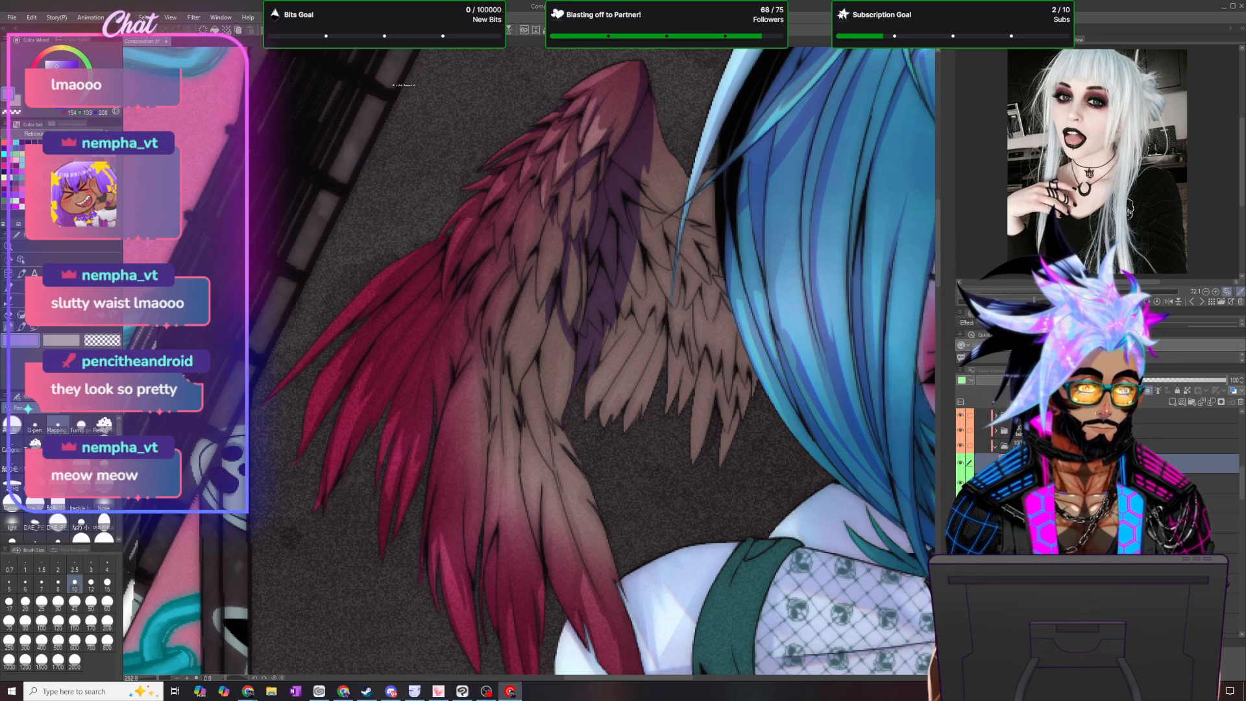
key("ctrl+s")
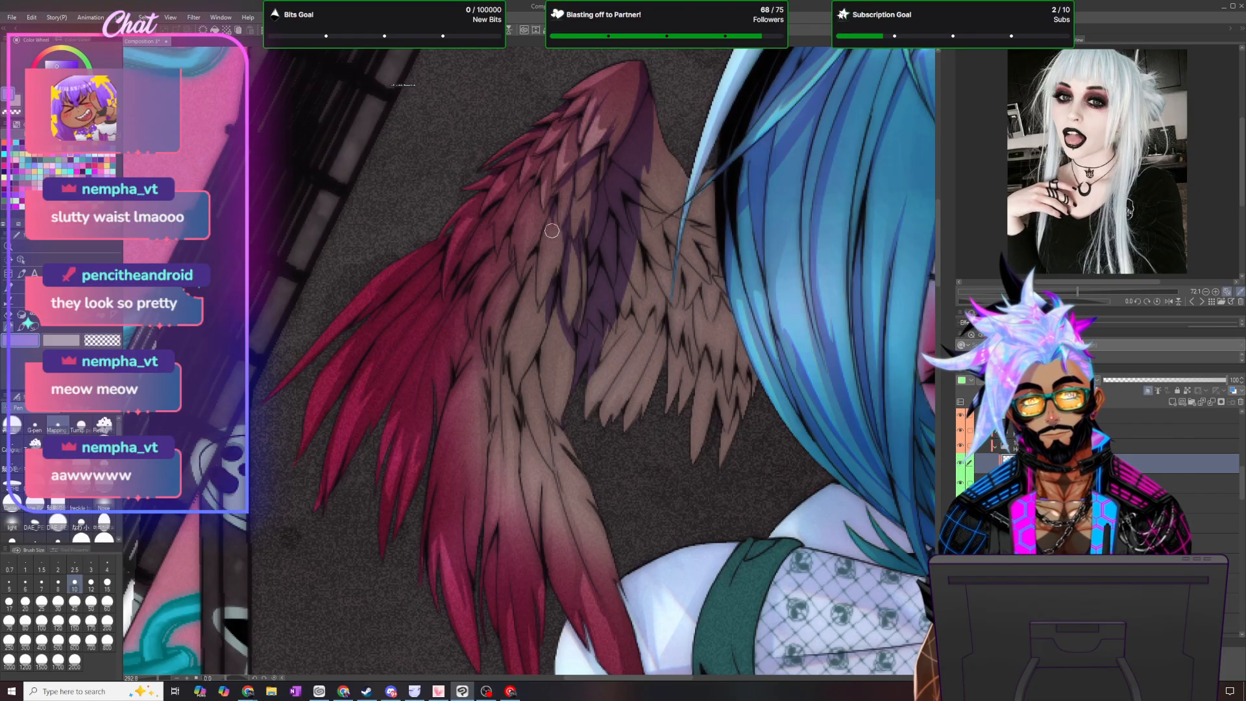
scroll(539, 221, "up", 2)
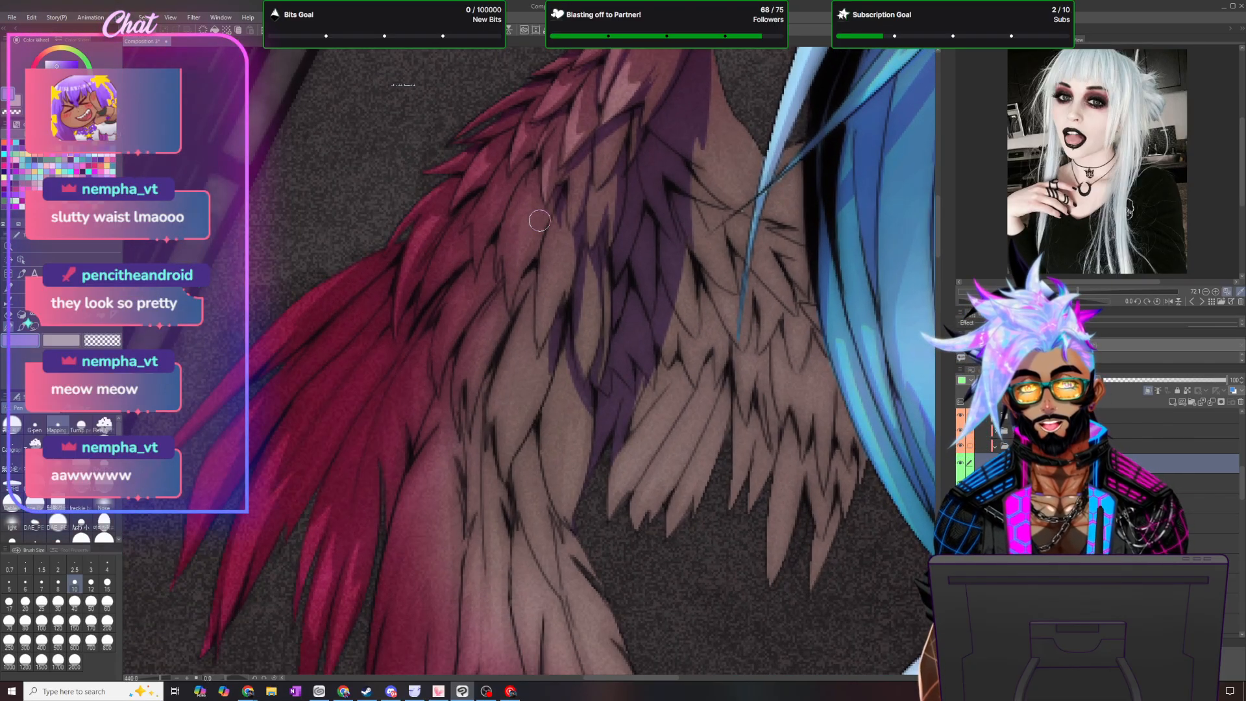
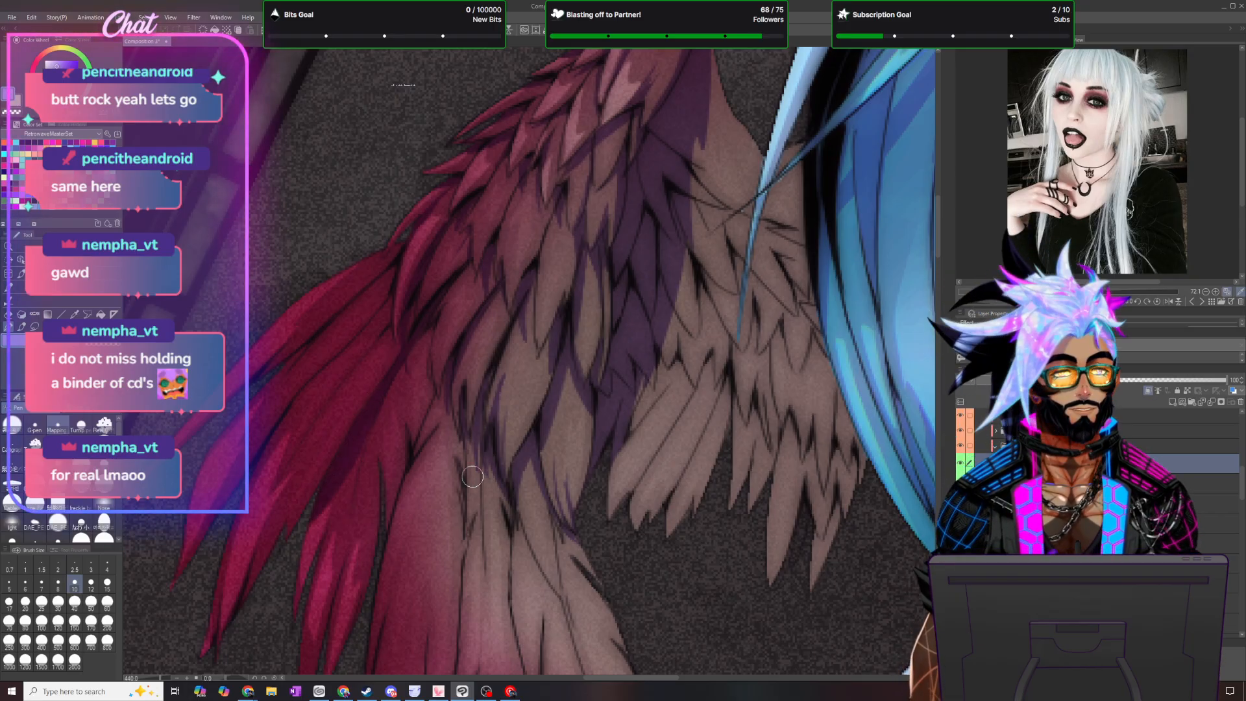
- Paint violet shadow strokes between the wing's middle feathers and down onto the upper part of the long lower feathers
scroll(464, 480, "down", 2)
scroll(455, 487, "up", 2)
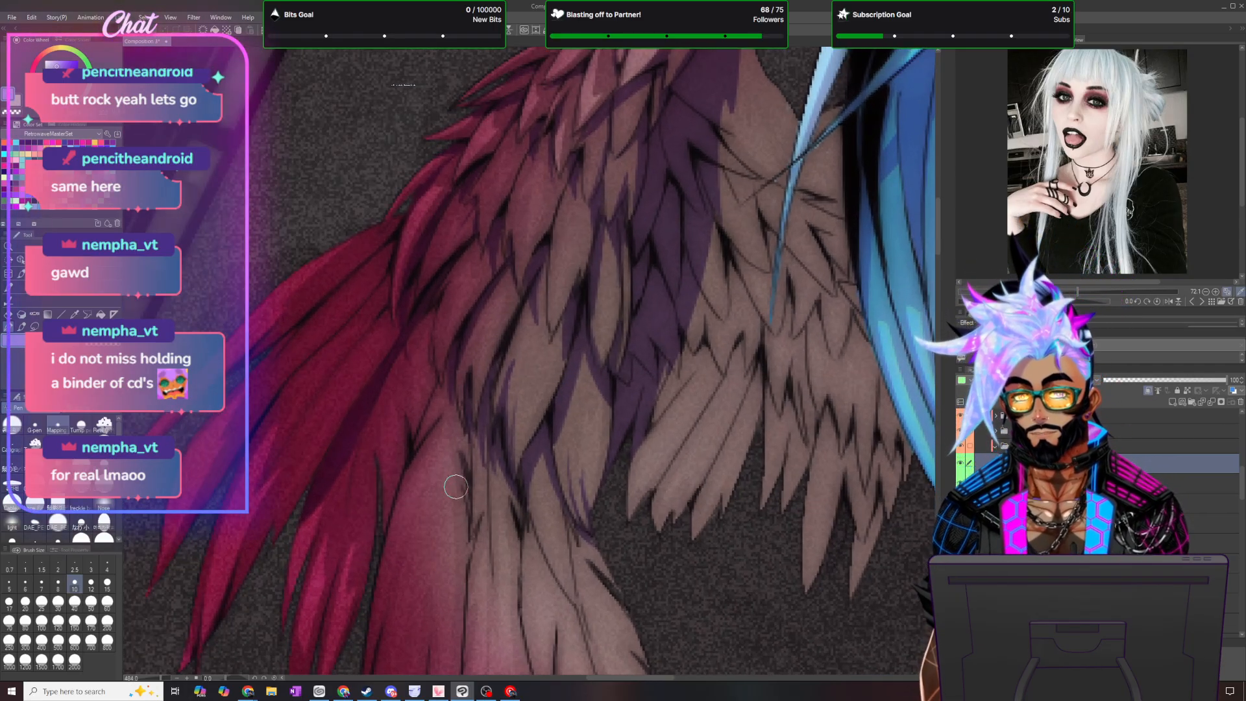
left_click_drag(937, 227, 937, 238)
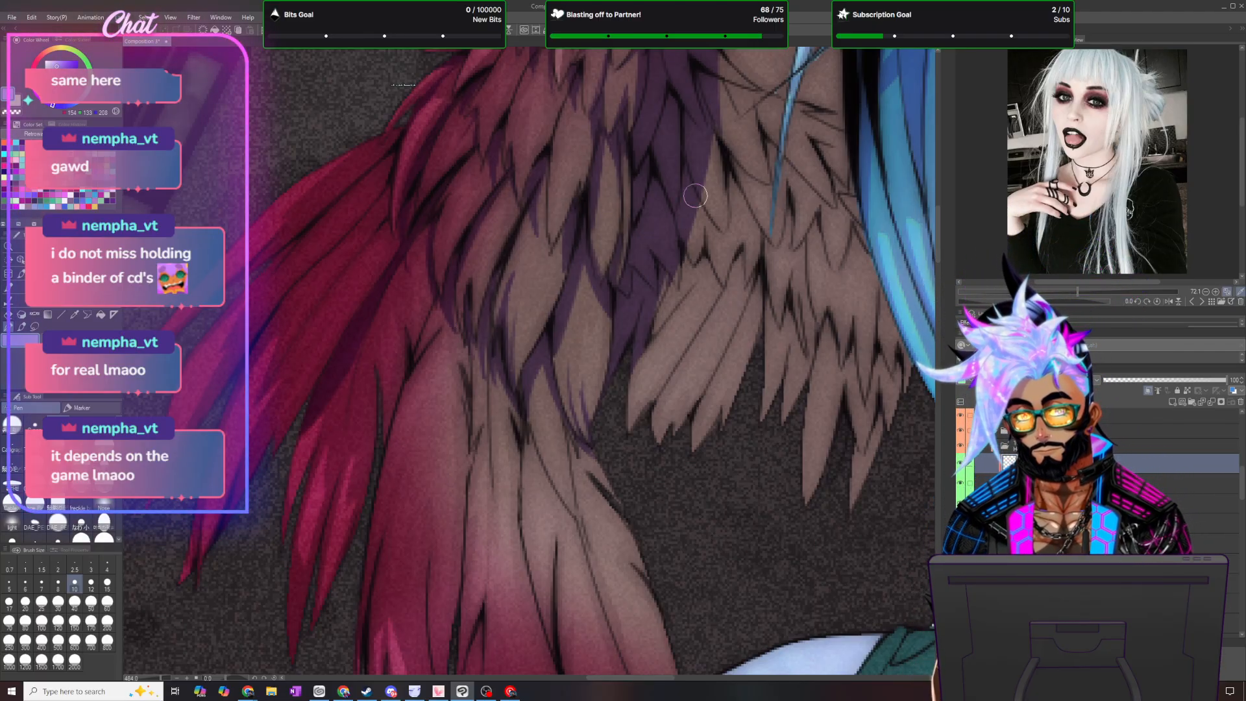
scroll(937, 241, "down", 3)
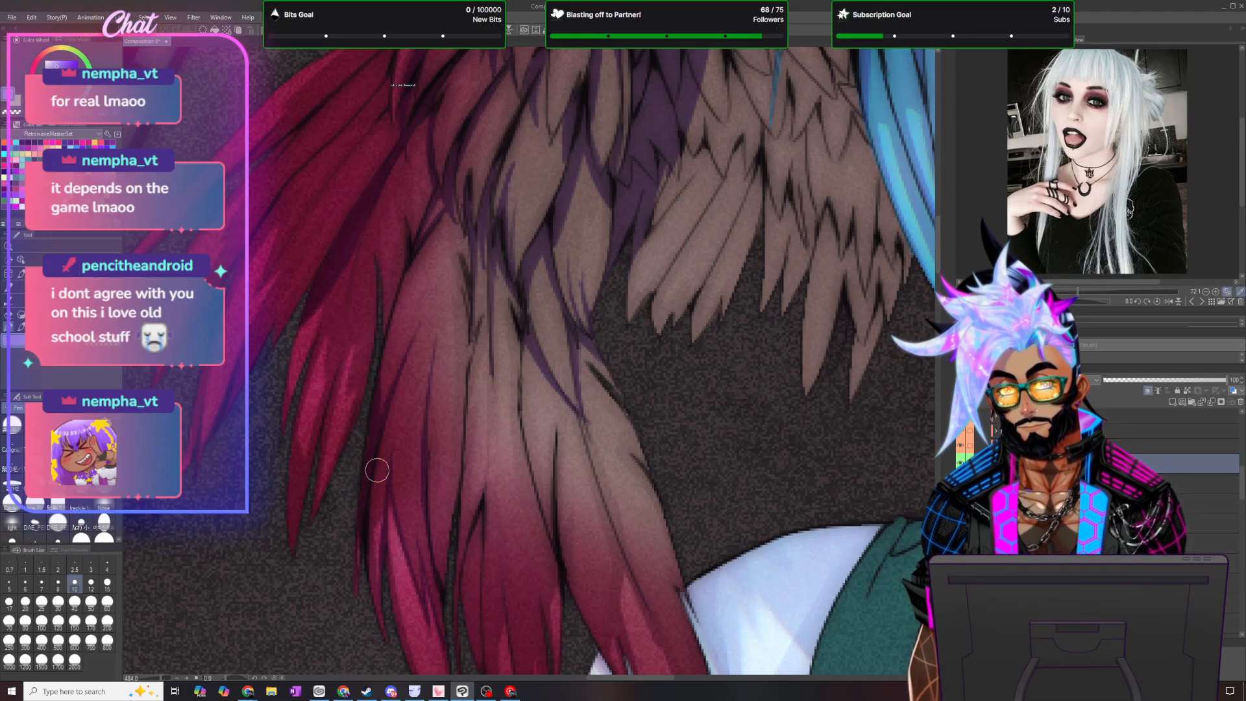
scroll(377, 470, "down", 3)
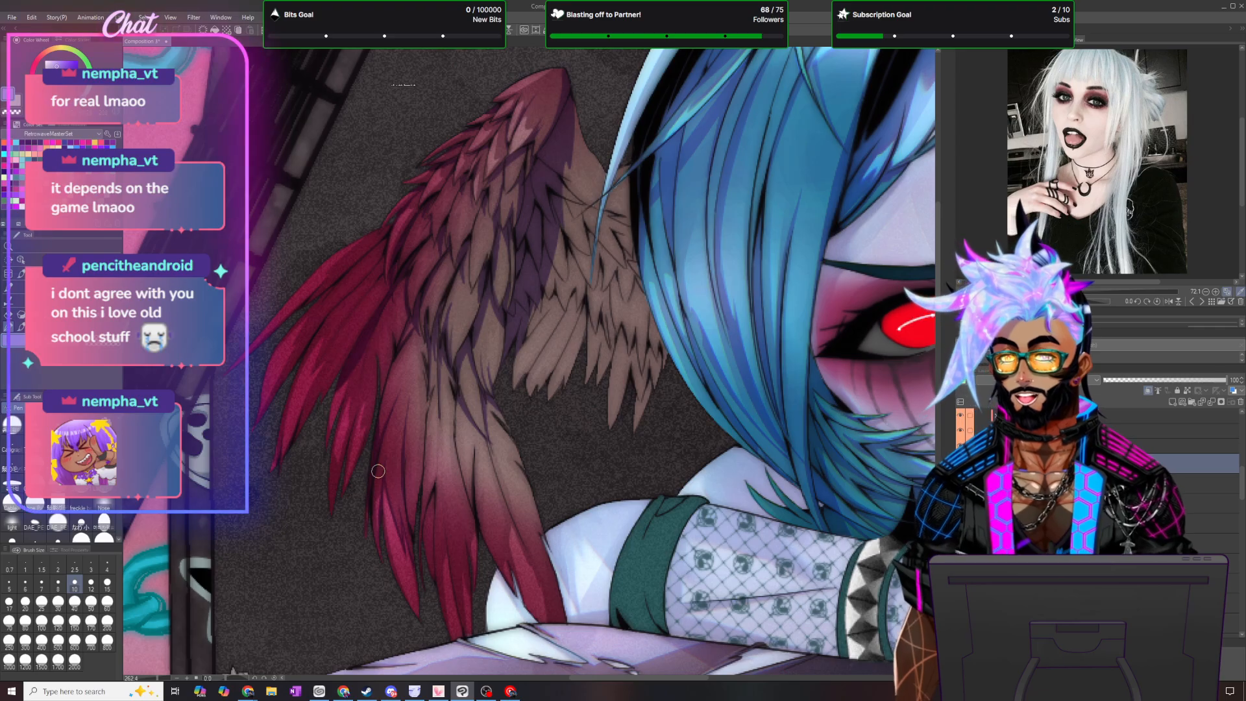
scroll(378, 471, "down", 1)
scroll(408, 553, "up", 3)
scroll(486, 511, "down", 1)
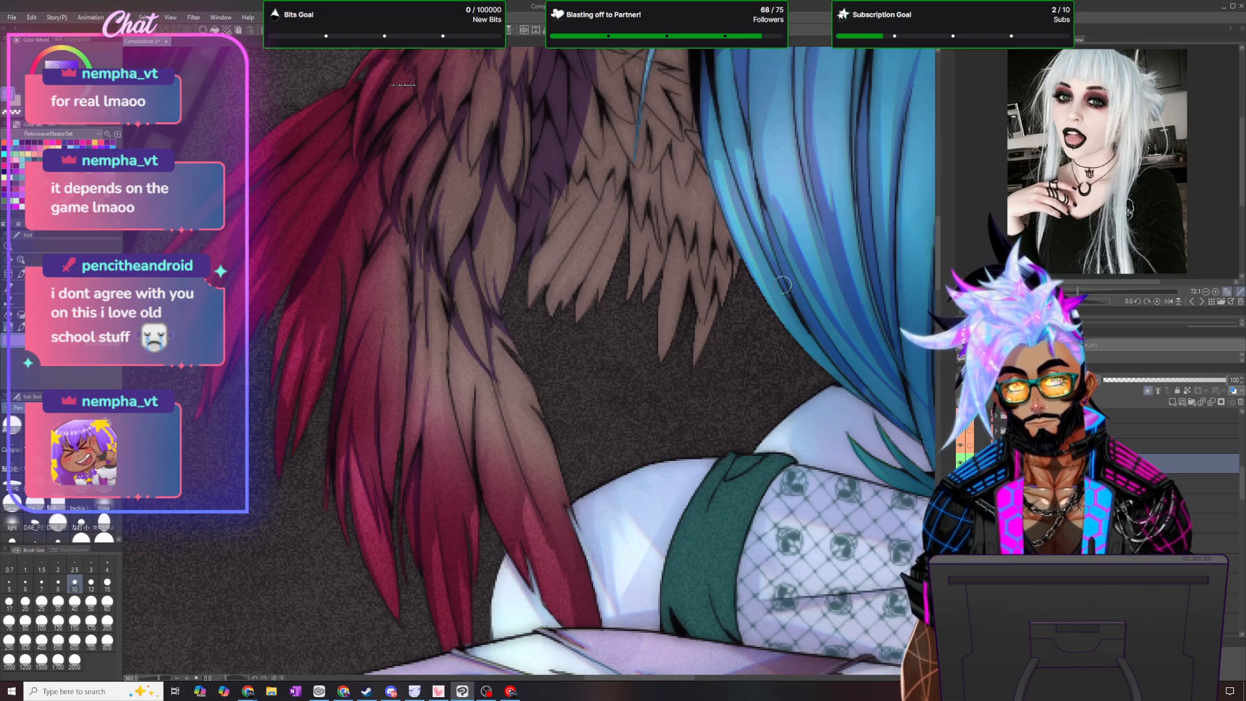
left_click_drag(938, 260, 938, 270)
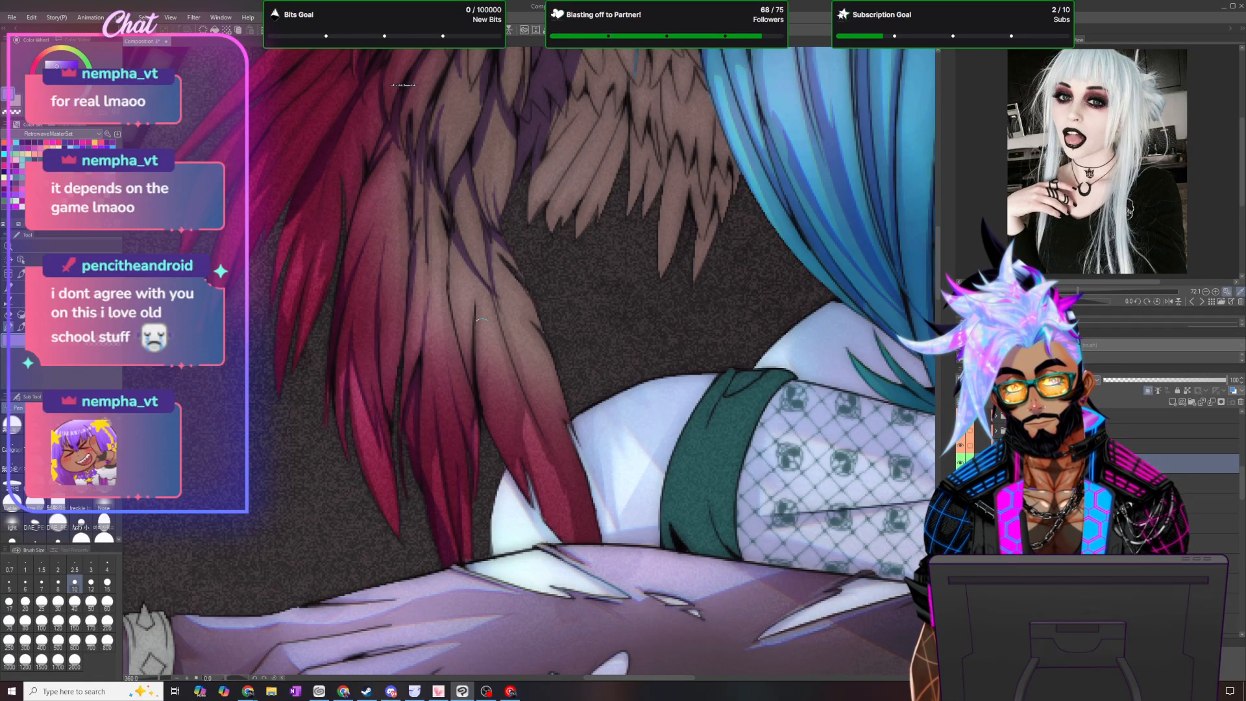
- Shade the overlaps of the wing's long lower feathers with thin tapering violet strokes
left_click_drag(469, 386, 441, 237)
left_click_drag(471, 384, 440, 290)
left_click_drag(459, 363, 446, 199)
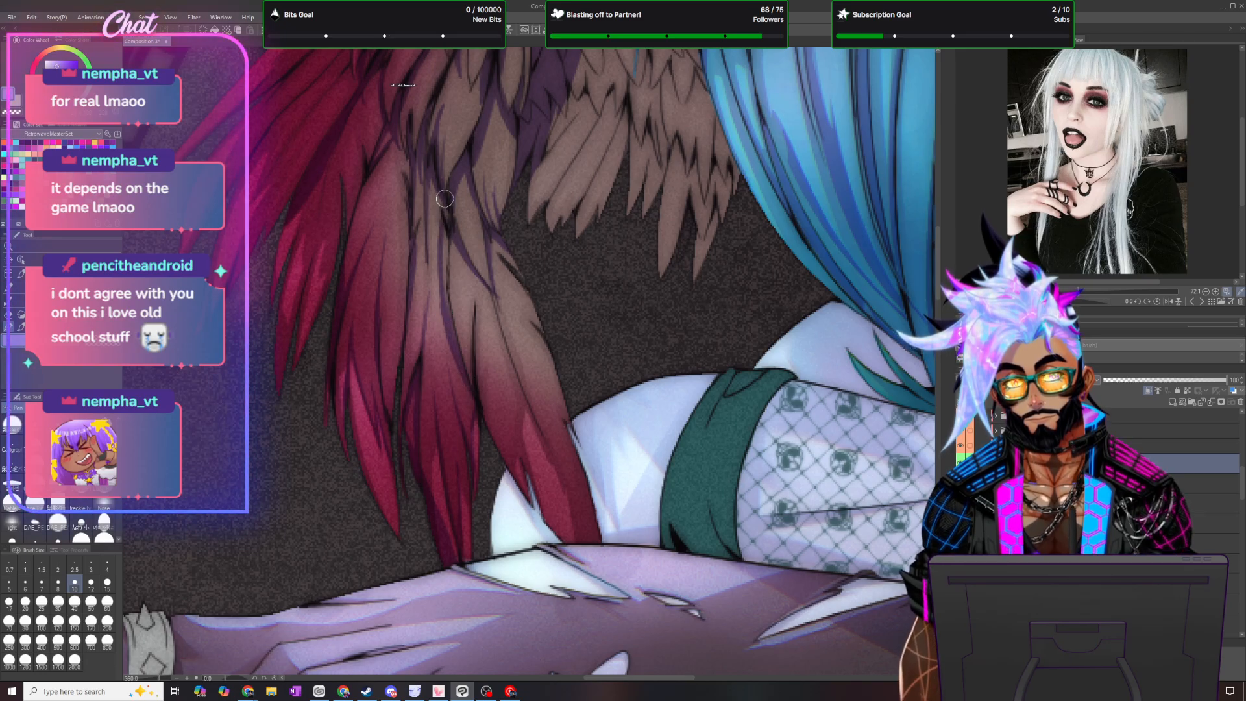
left_click_drag(447, 249, 446, 207)
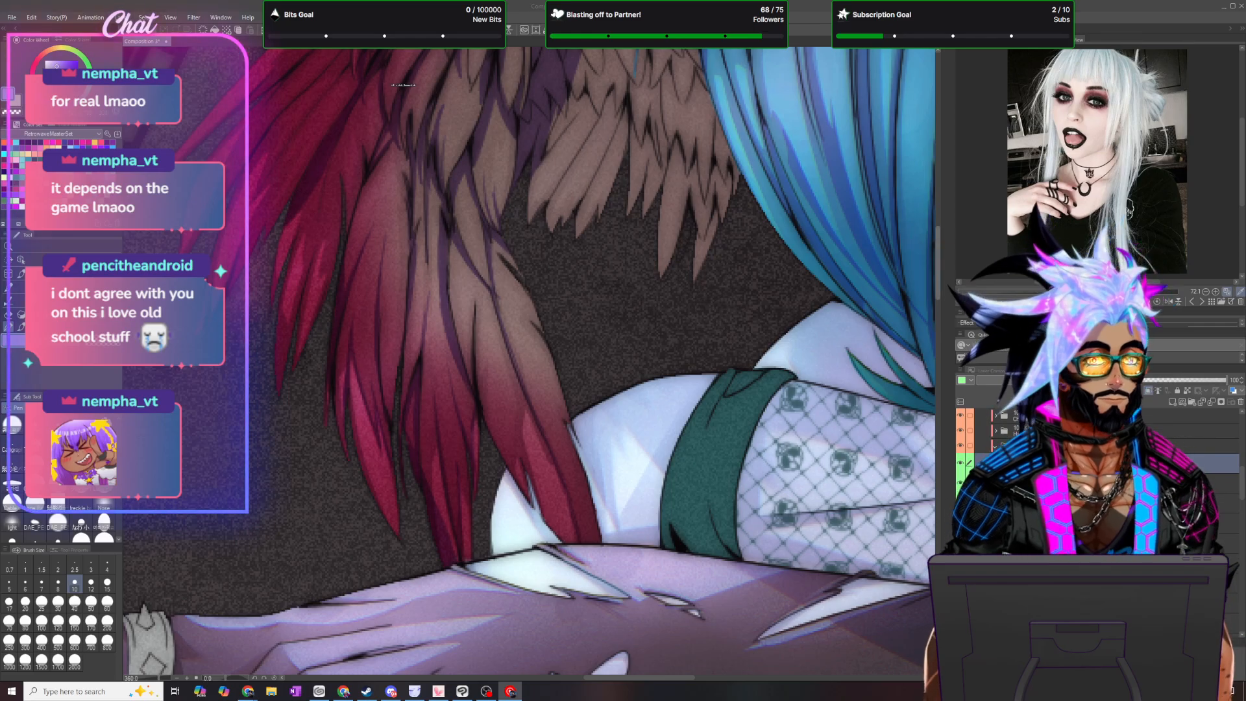
scroll(634, 256, "up", 1)
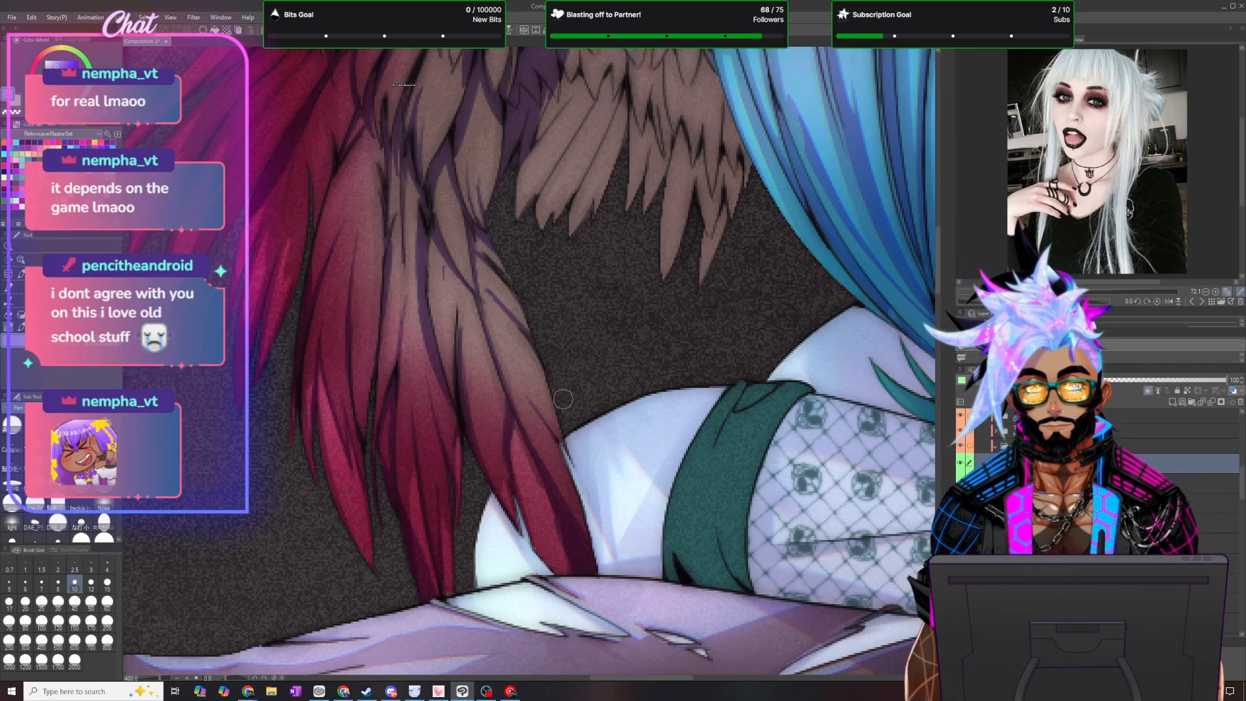
scroll(562, 399, "down", 3)
scroll(556, 440, "up", 3)
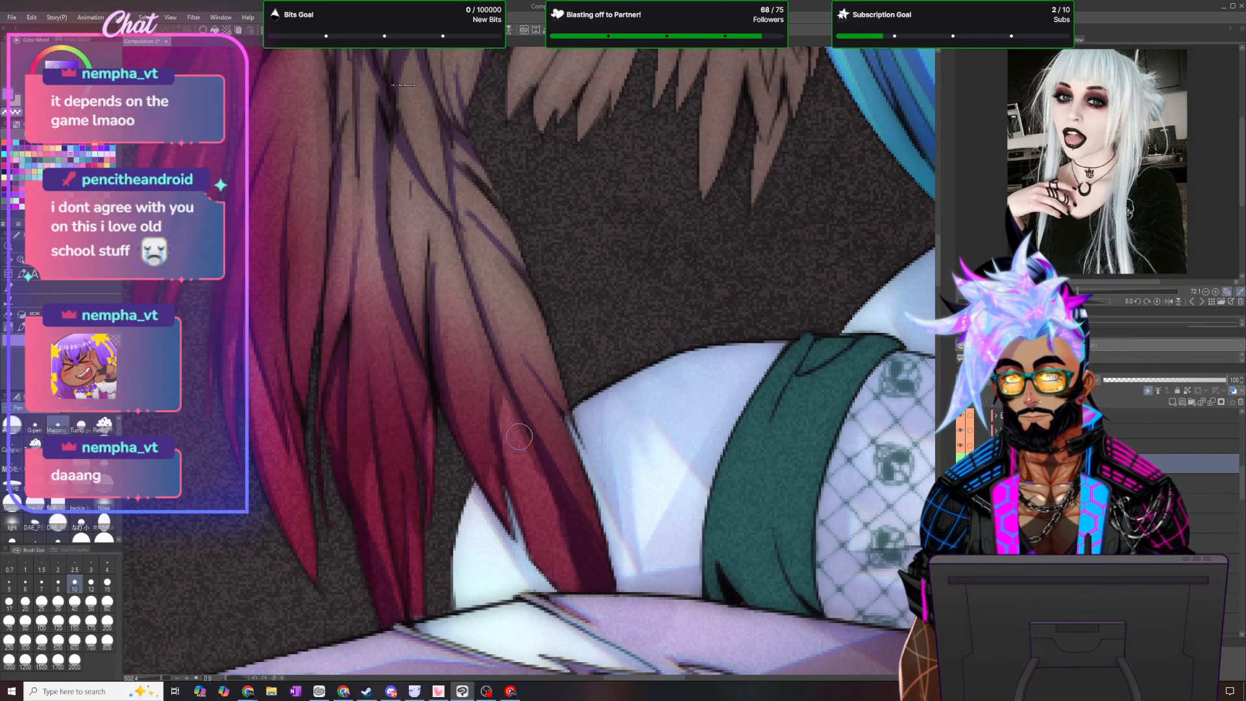
- Carry the violet shadow strokes through the lower feather tips and the outer red feathers
scroll(503, 412, "down", 2)
scroll(486, 387, "down", 2)
scroll(313, 239, "up", 4)
scroll(328, 283, "up", 1)
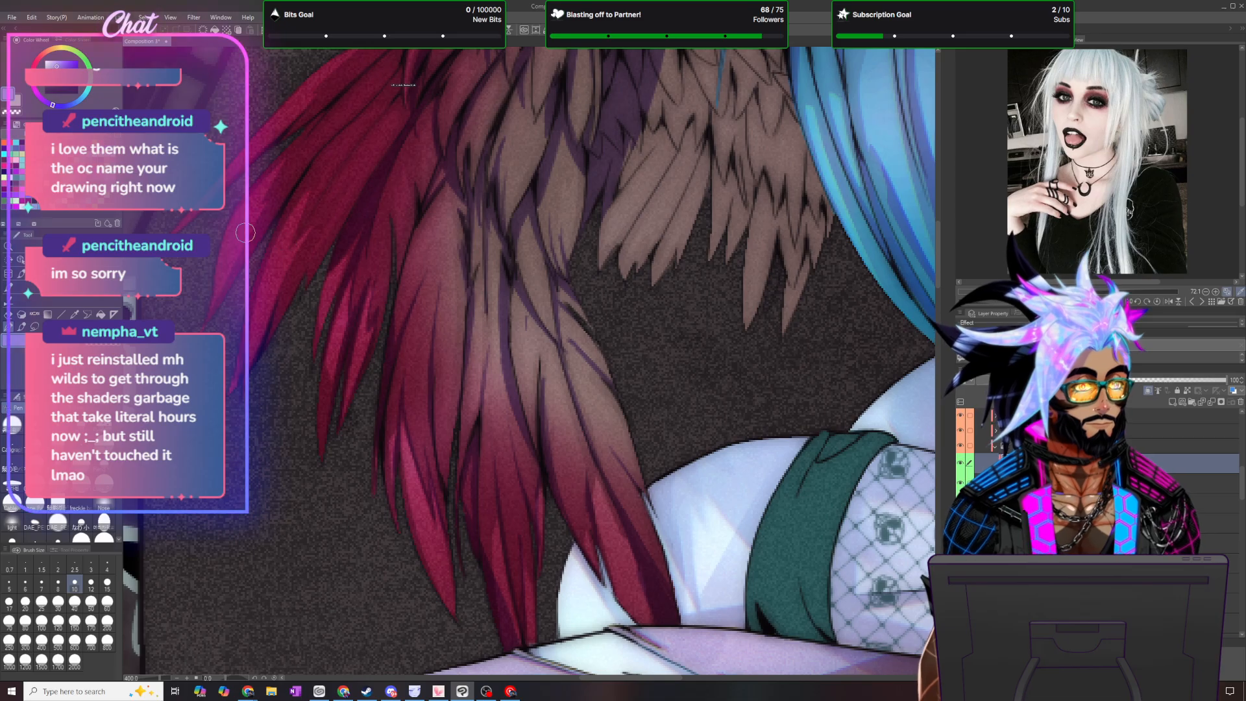
scroll(327, 170, "down", 3)
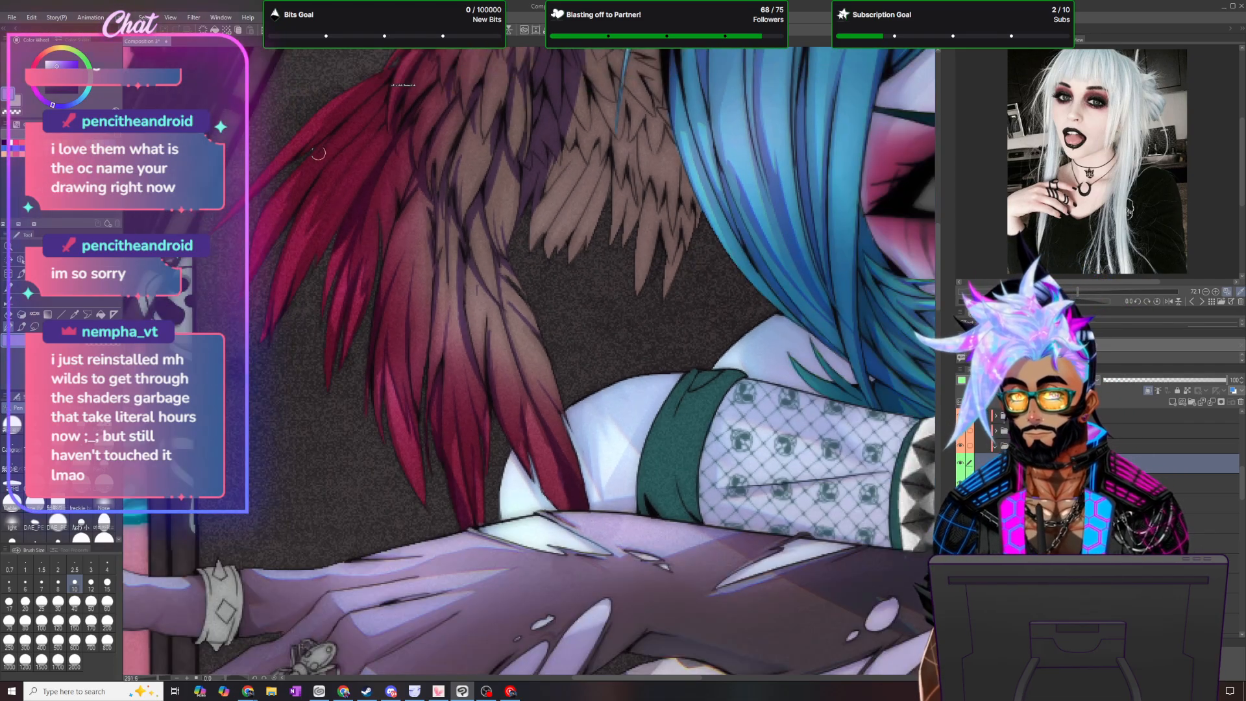
scroll(319, 152, "up", 3)
left_click_drag(938, 271, 937, 248)
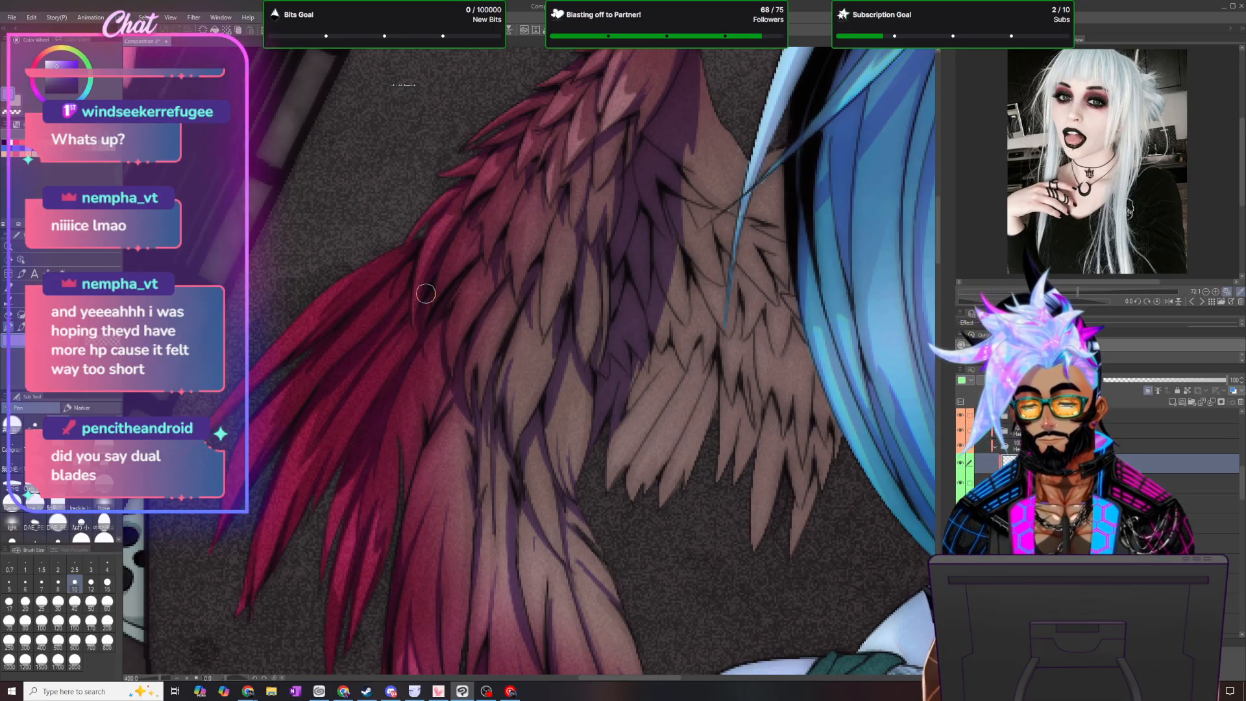
scroll(425, 294, "down", 5)
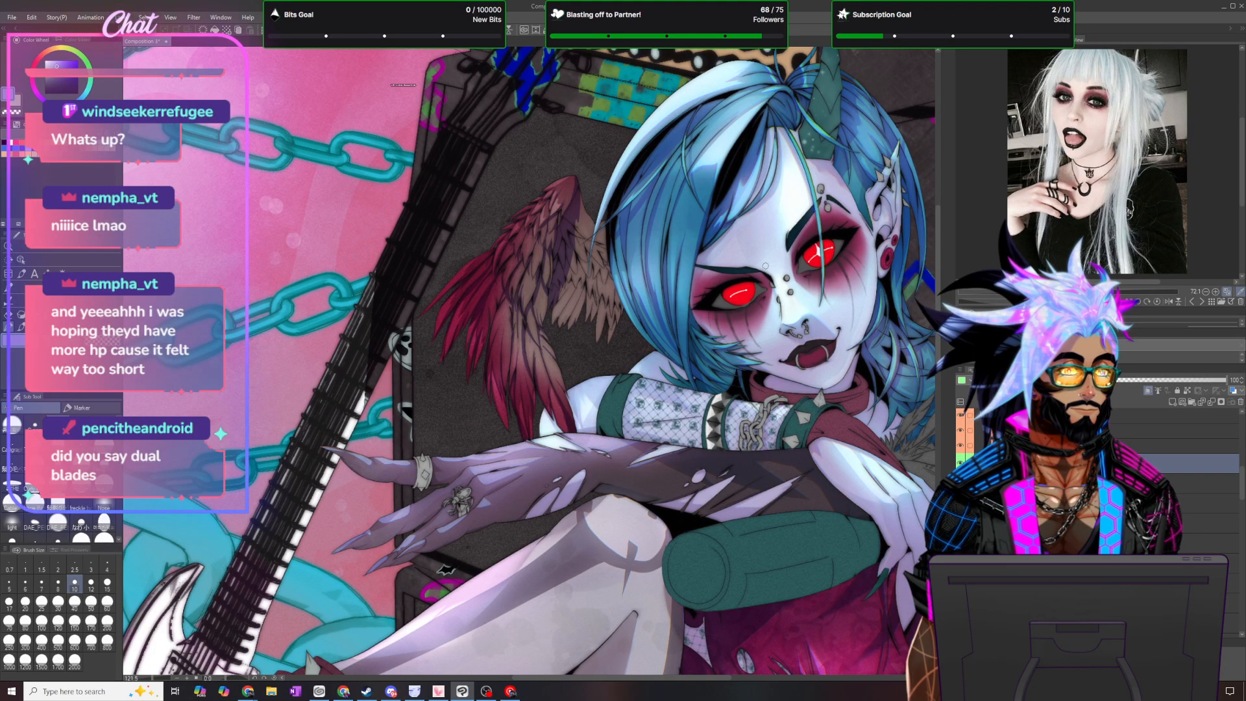
scroll(667, 215, "up", 5)
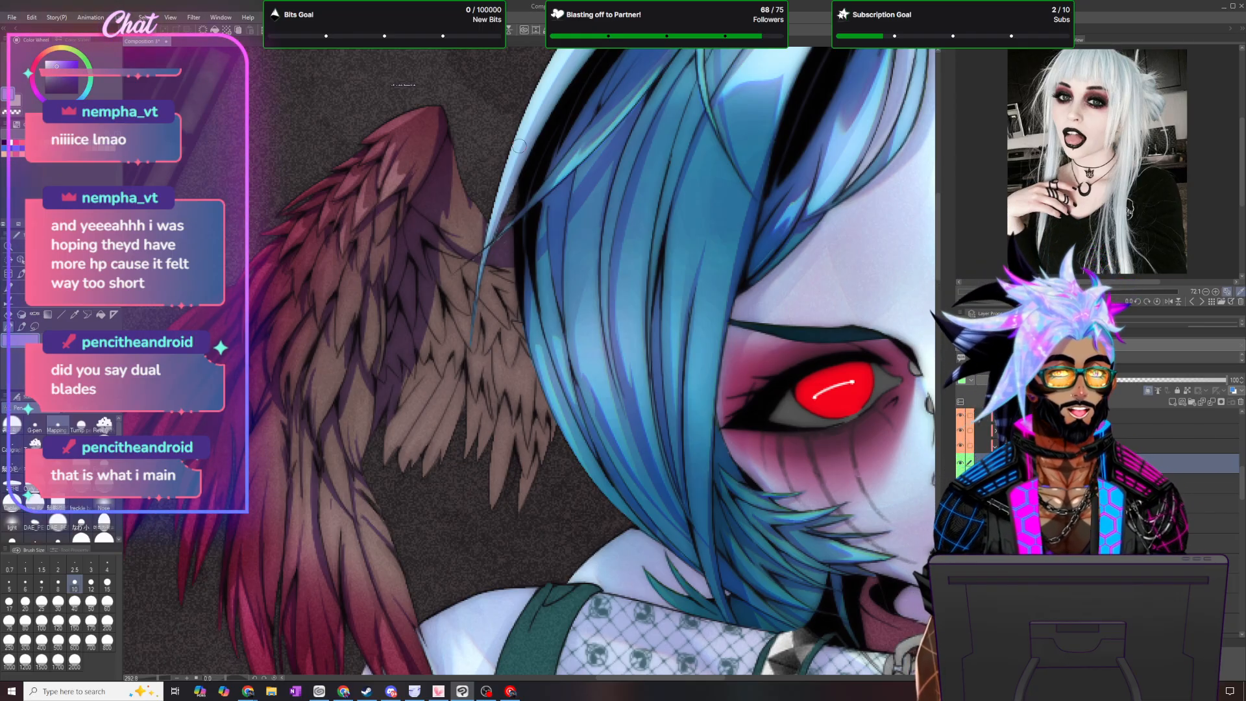
- Lasso a jagged shadow shape on the wing's far side along the blue hair, fill it with violet, and deselect
left_click(41, 327)
mouse_move(585, 453)
left_mouse_down()
mouse_move(529, 381)
mouse_move(496, 260)
mouse_move(562, 280)
mouse_move(639, 488)
left_mouse_up()
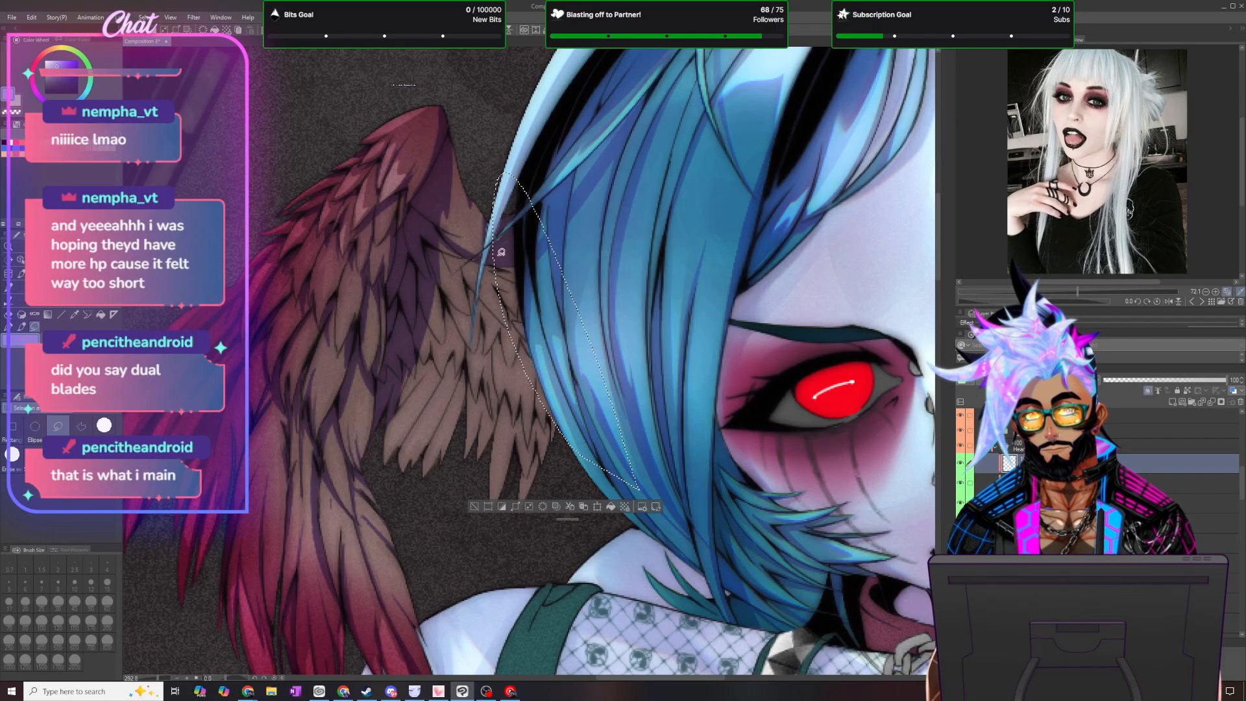
mouse_move(495, 217)
left_mouse_down()
mouse_move(493, 330)
mouse_move(498, 372)
left_mouse_up()
left_click_drag(490, 246, 497, 356)
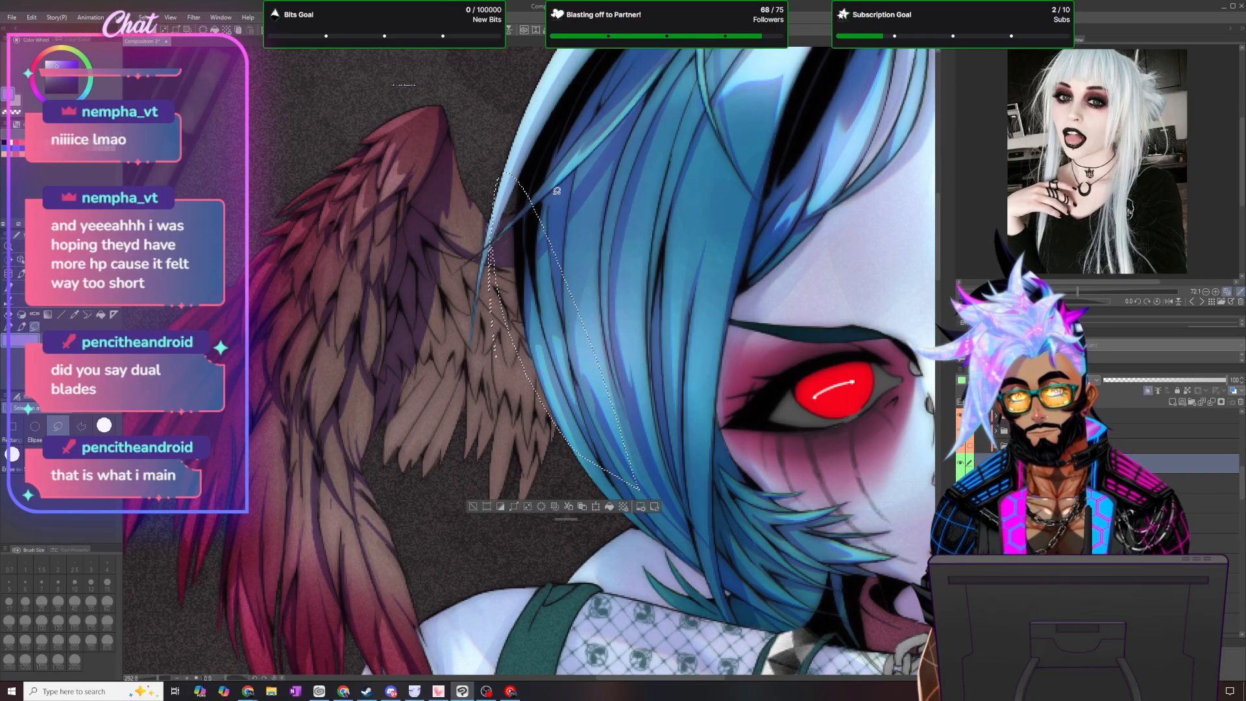
key("ctrl+z")
mouse_move(494, 224)
left_mouse_down()
mouse_move(486, 365)
mouse_move(497, 287)
left_mouse_up()
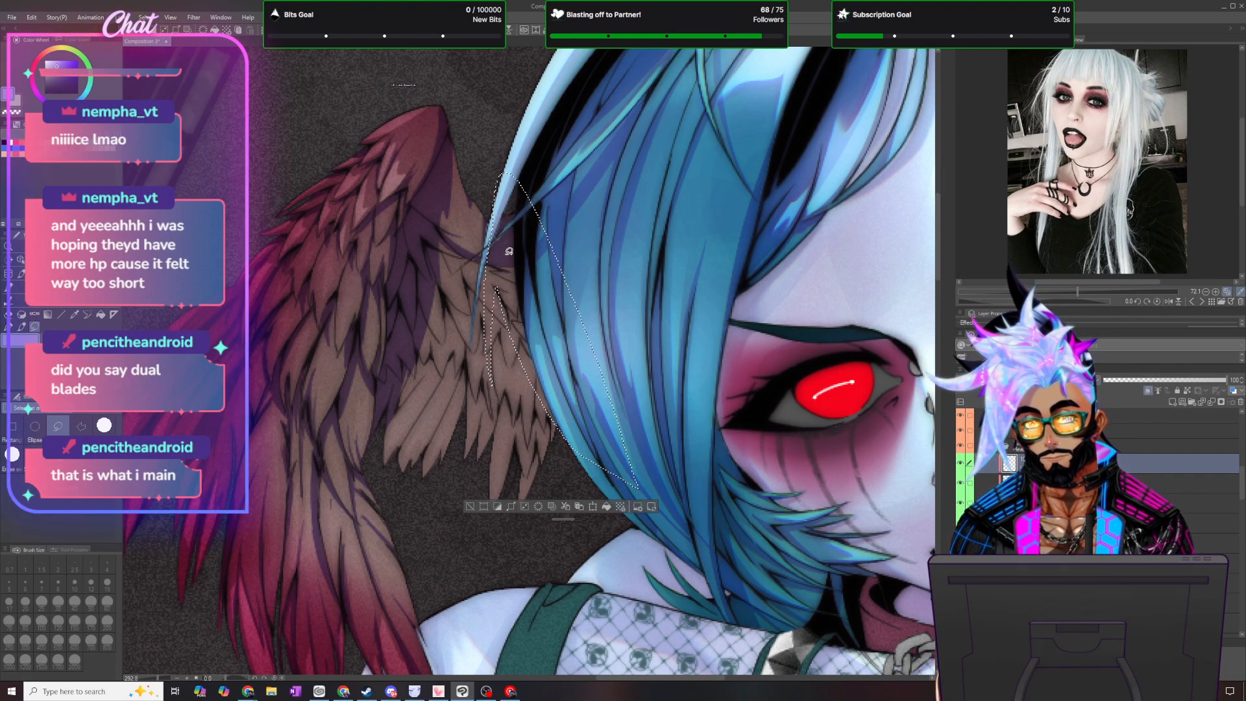
mouse_move(535, 232)
left_mouse_down()
mouse_move(464, 377)
mouse_move(519, 273)
left_mouse_up()
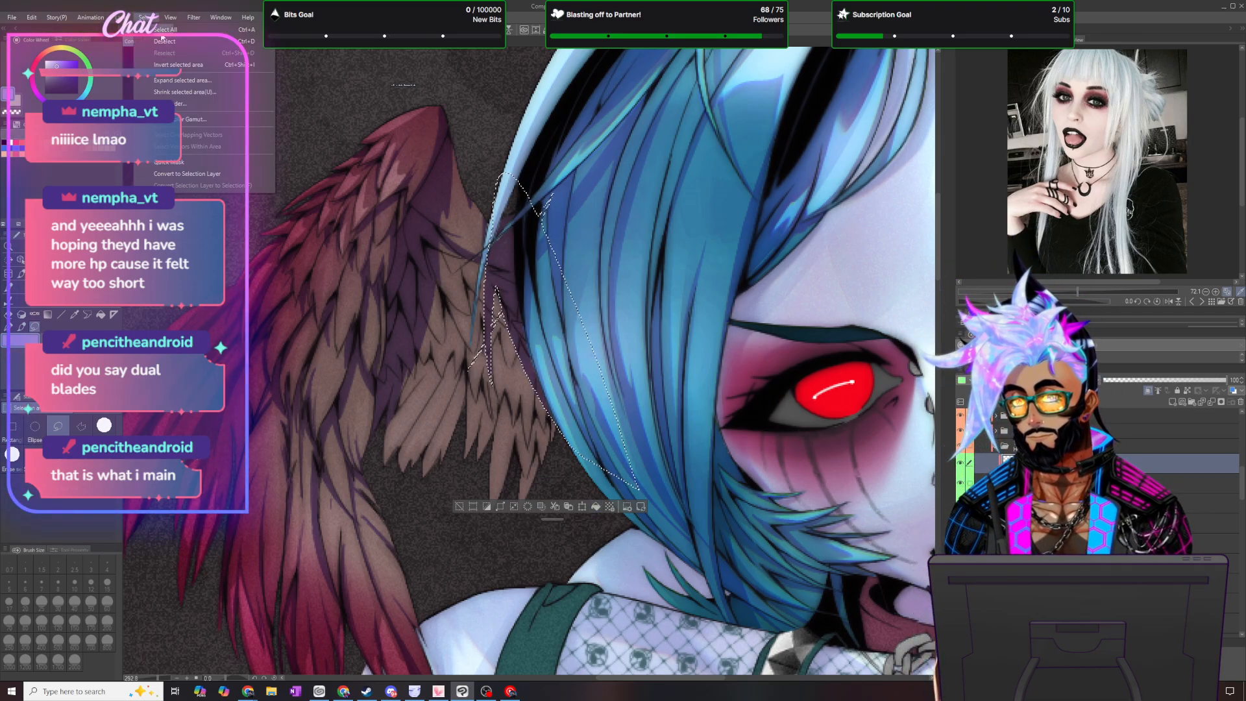
key("ctrl+d")
key("p")
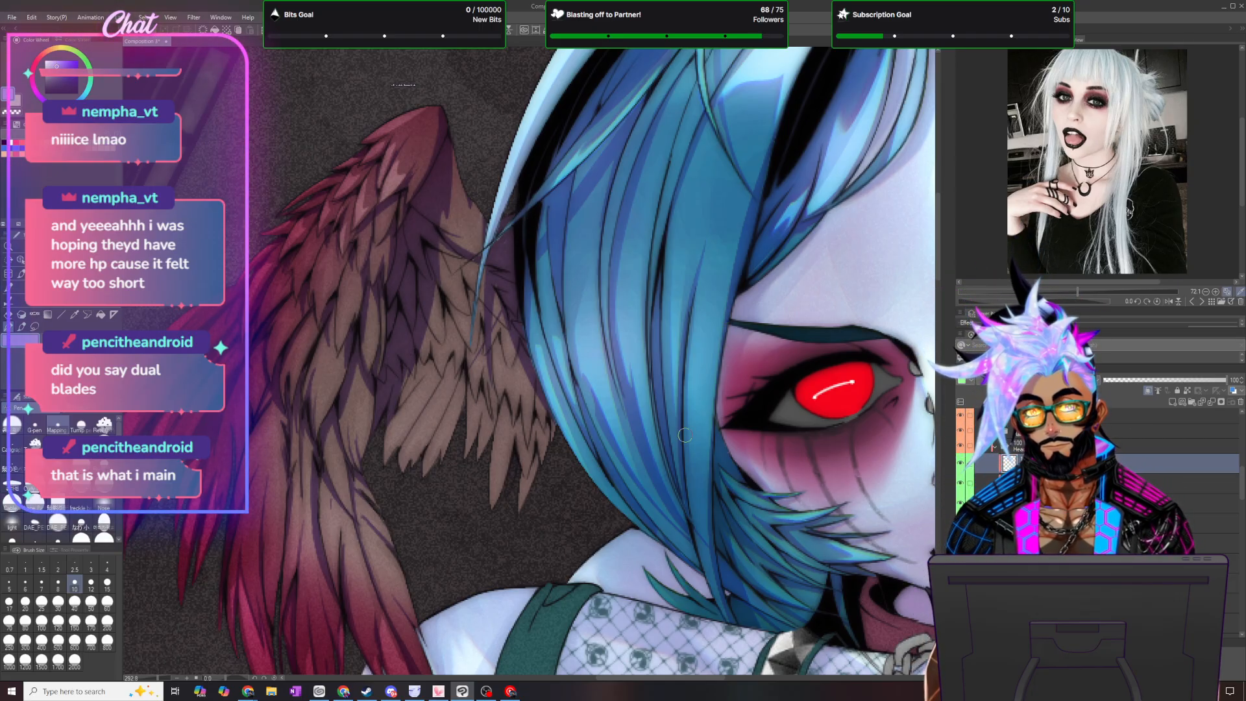
- Paint violet shadows with the pen over the far-side feathers beside the hair, covering the pointed tips nearest to it
scroll(1195, 480, "up", 2)
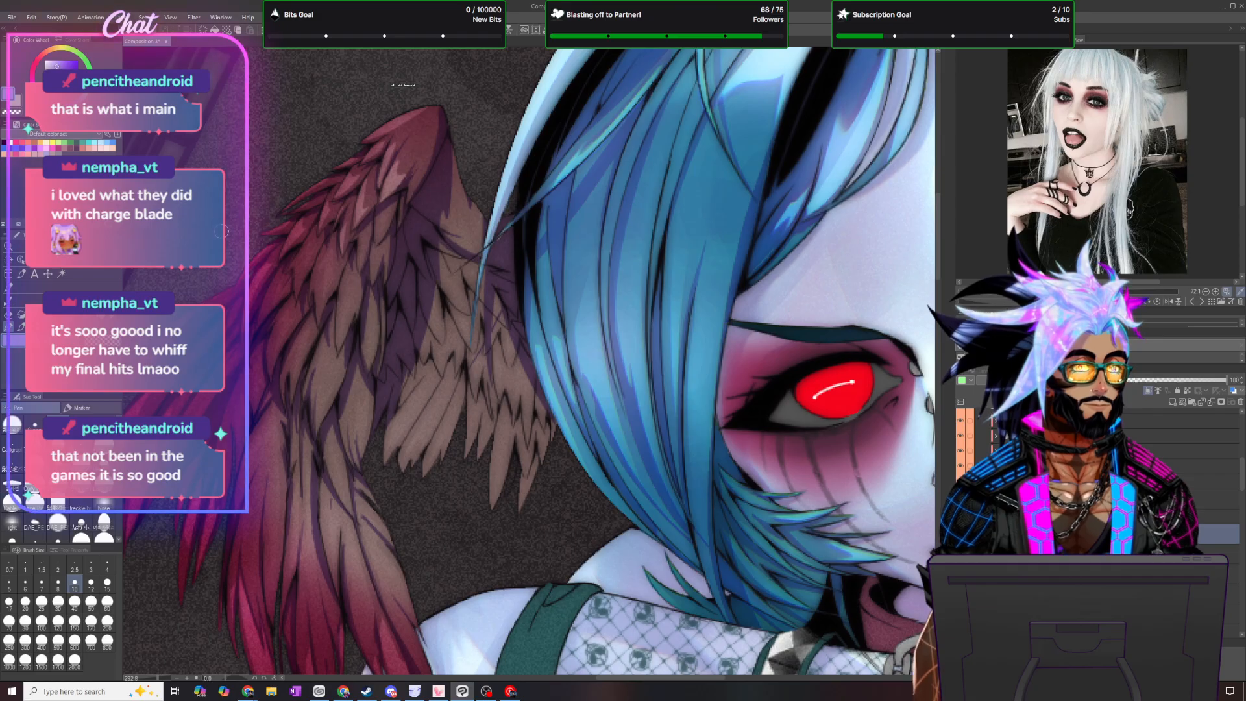
scroll(589, 260, "up", 1)
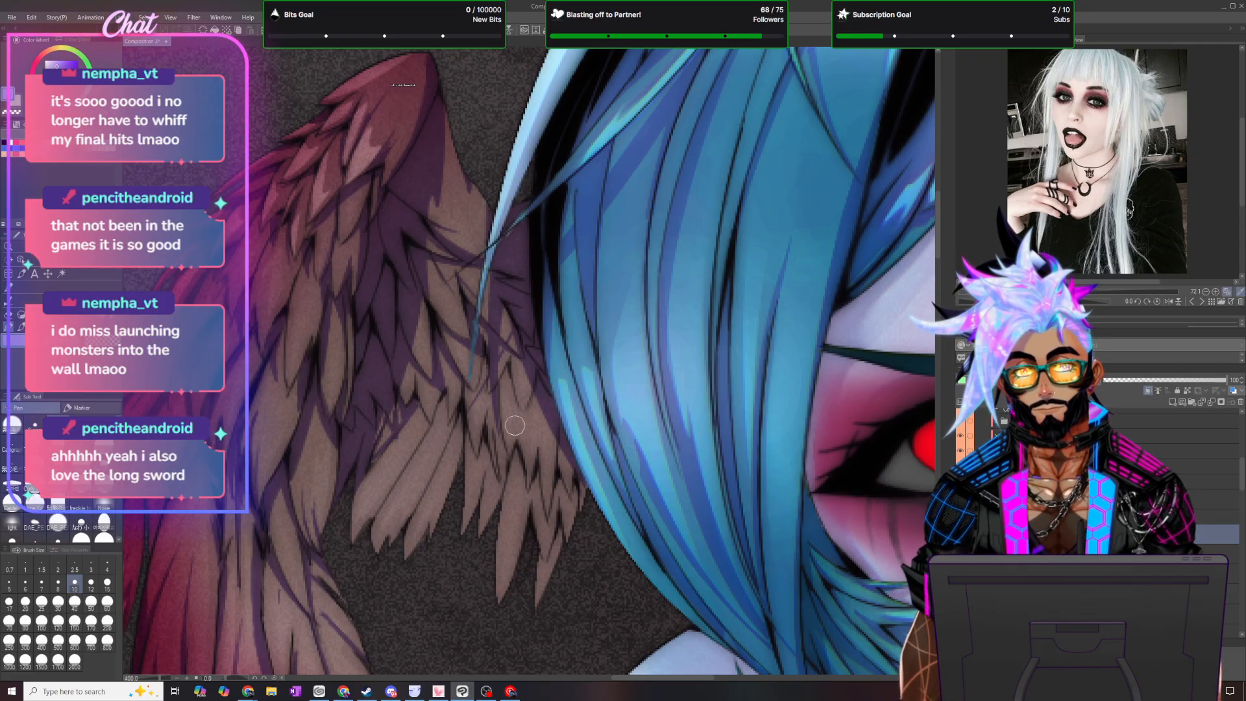
scroll(507, 429, "down", 5)
scroll(467, 503, "up", 6)
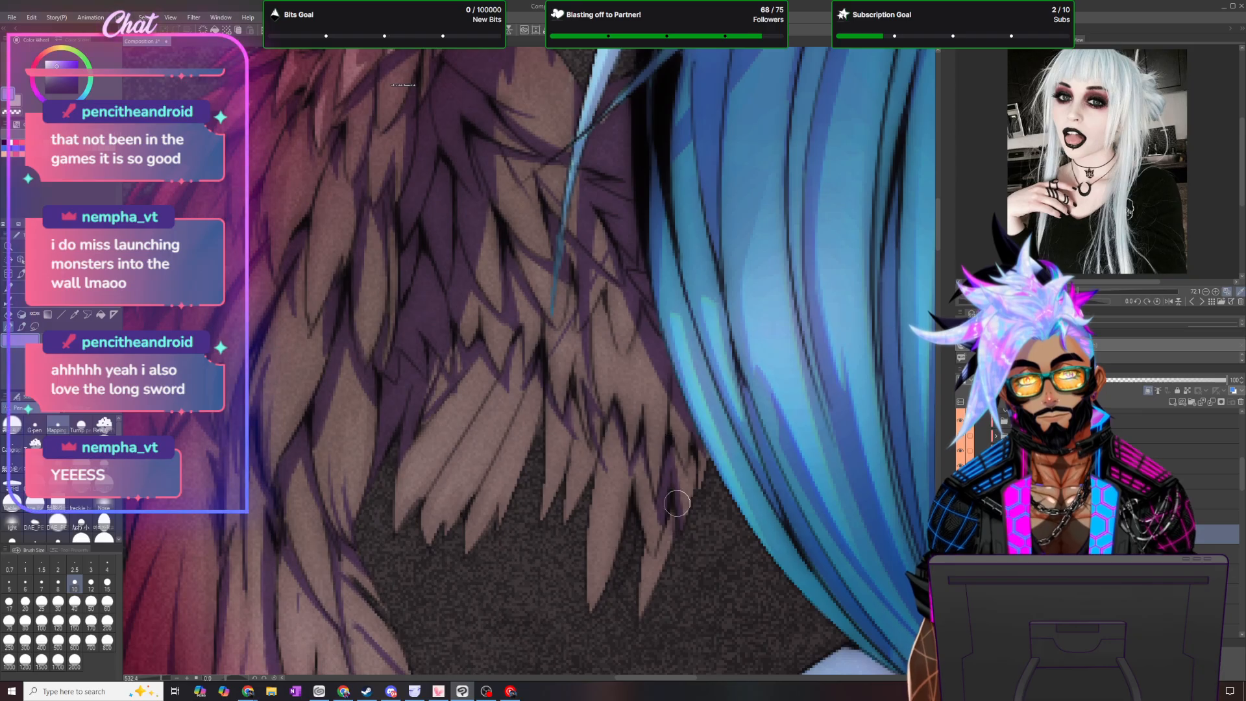
left_click_drag(692, 450, 645, 607)
left_click_drag(651, 506, 653, 549)
left_click_drag(644, 475, 651, 547)
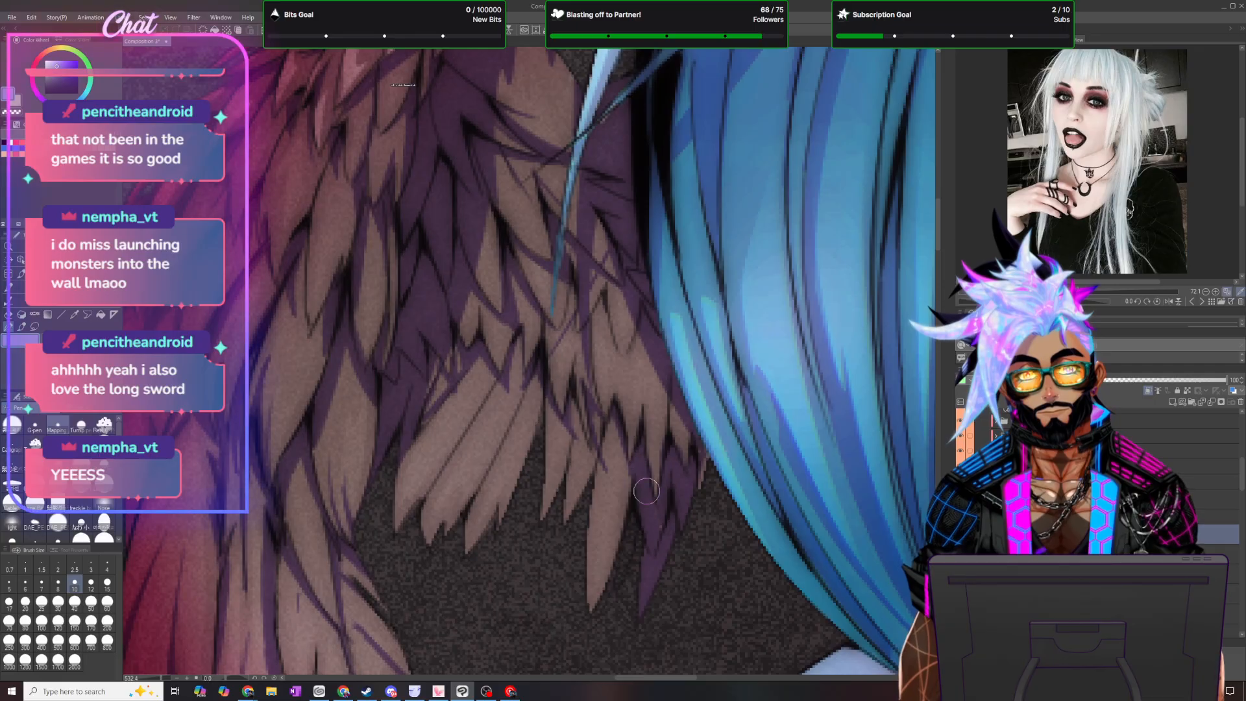
mouse_move(611, 413)
left_mouse_down()
mouse_move(628, 525)
mouse_move(619, 425)
mouse_move(617, 480)
mouse_move(612, 440)
mouse_move(599, 436)
mouse_move(625, 498)
left_mouse_up()
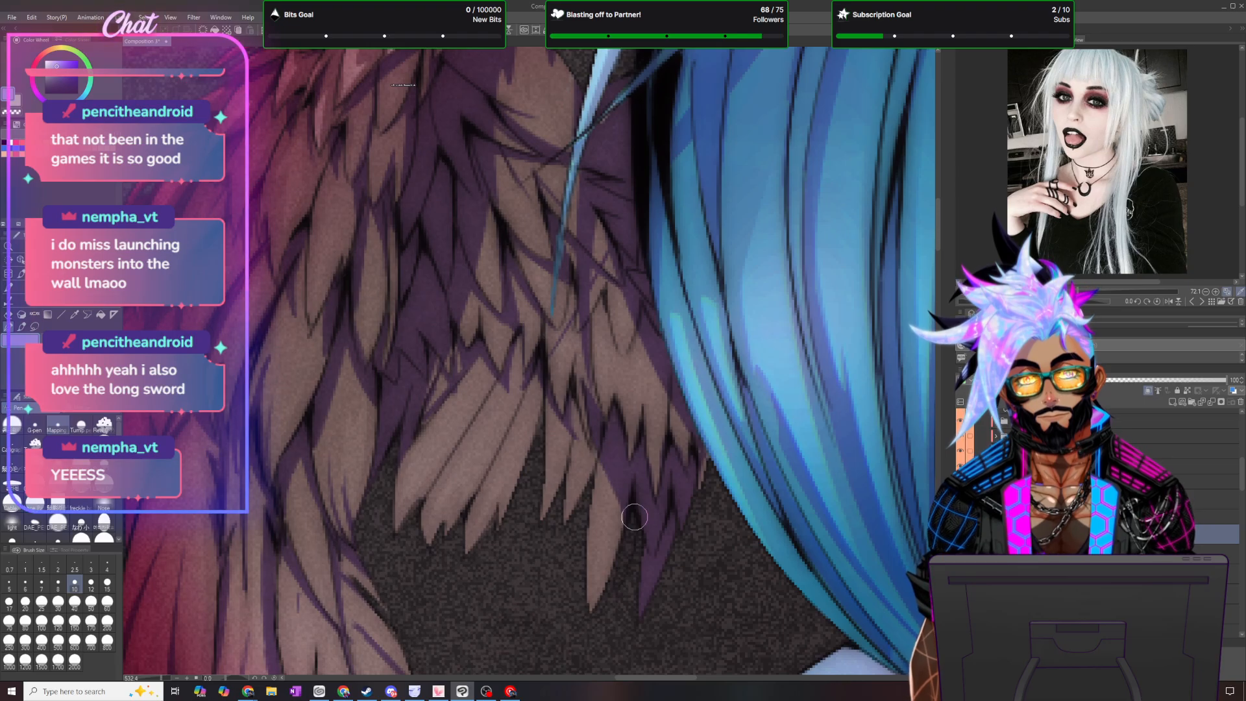
- Add violet shadow strokes between the short feathers in the middle of the wing's far side and check the whole wing
scroll(632, 467, "down", 6)
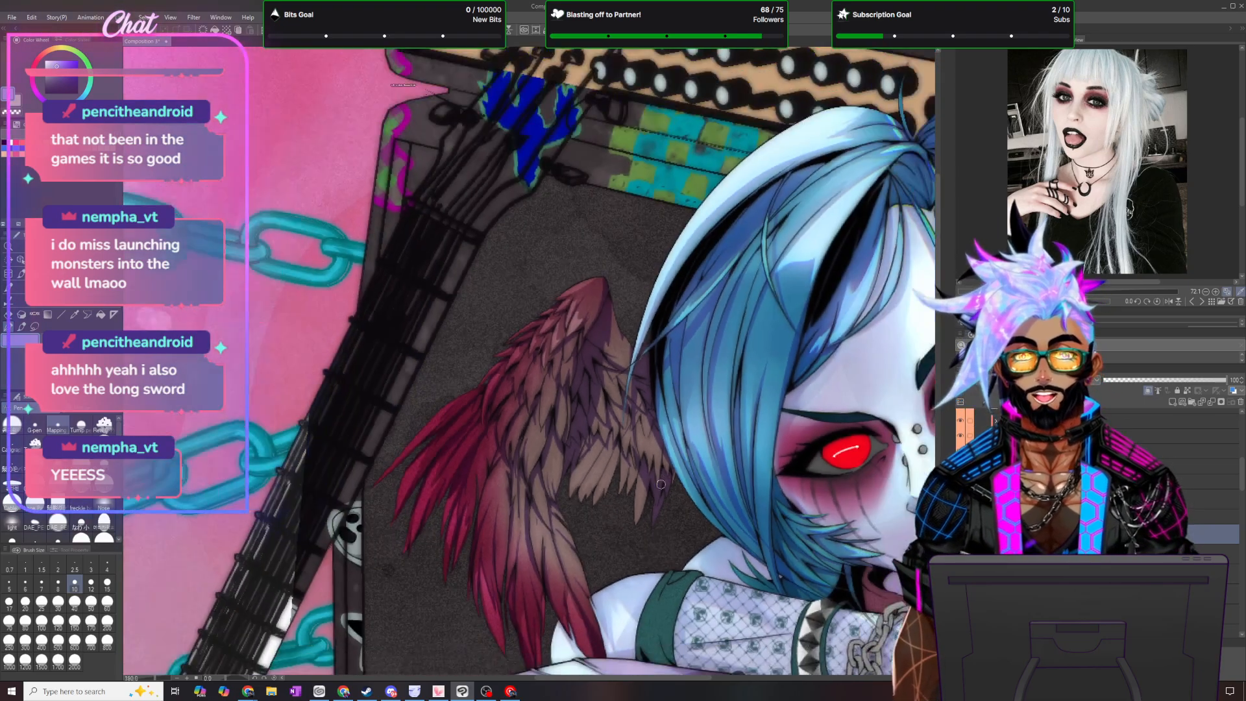
scroll(788, 393, "up", 5)
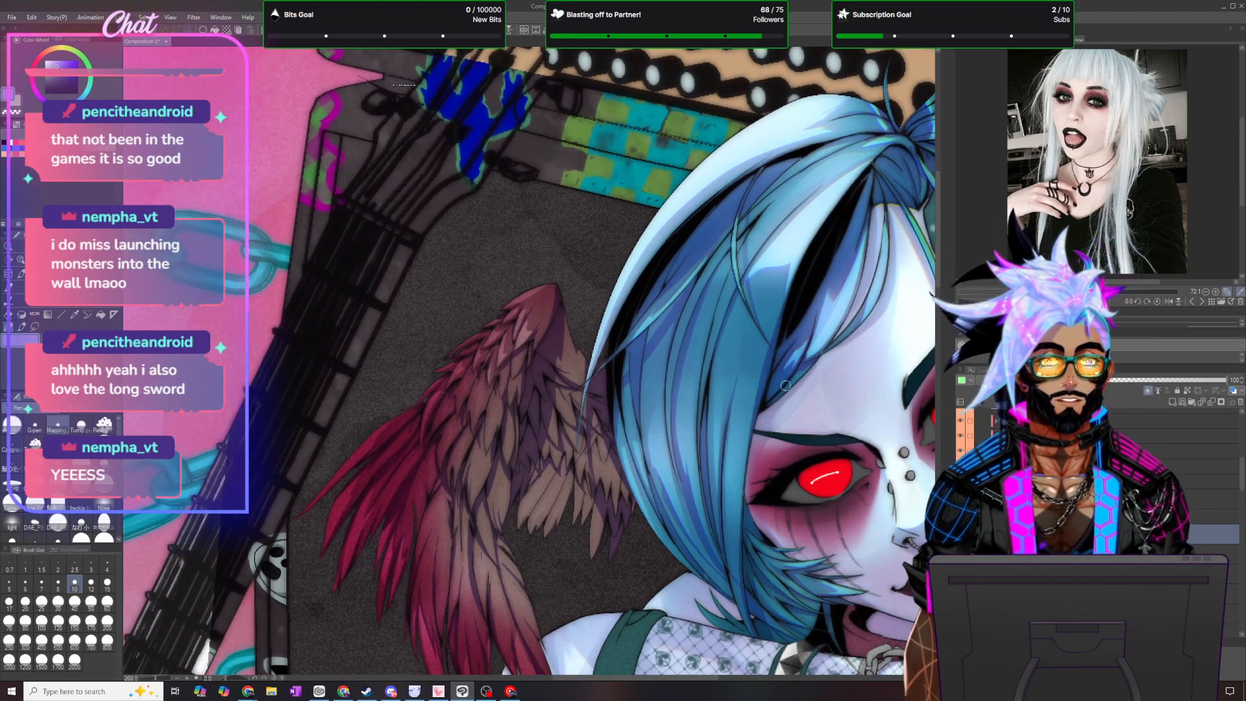
scroll(628, 477, "up", 3)
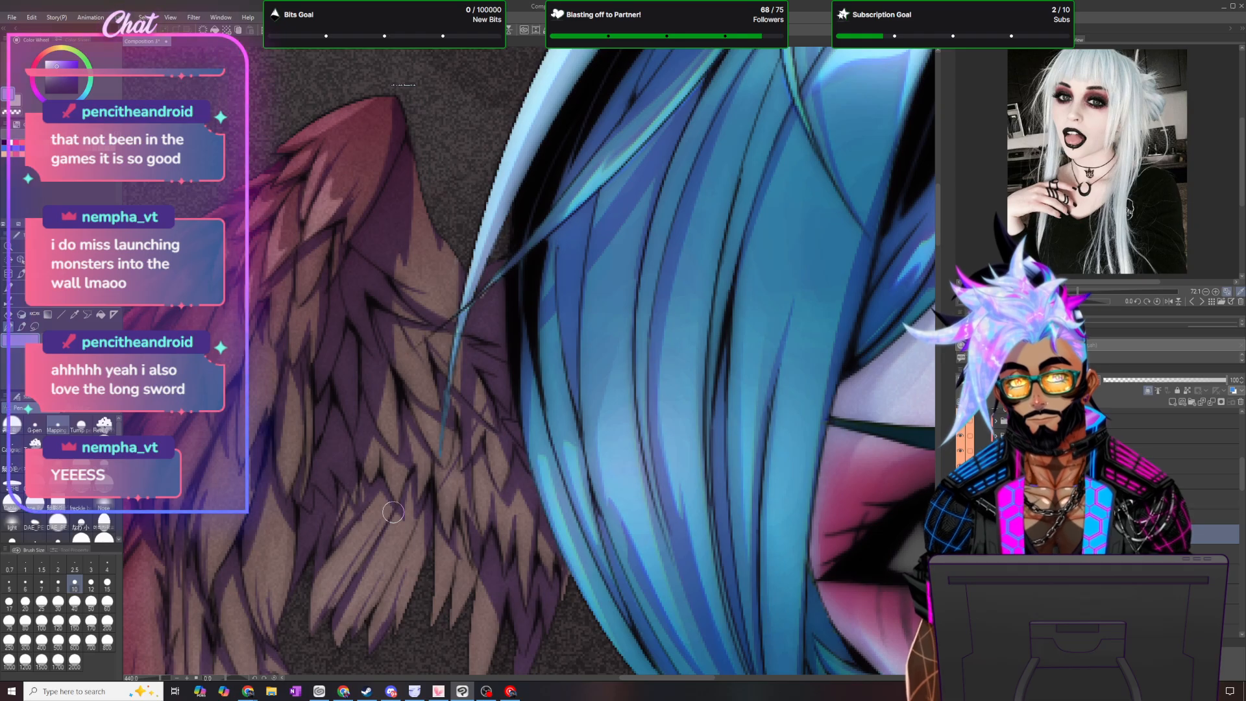
scroll(392, 512, "down", 6)
scroll(450, 559, "up", 5)
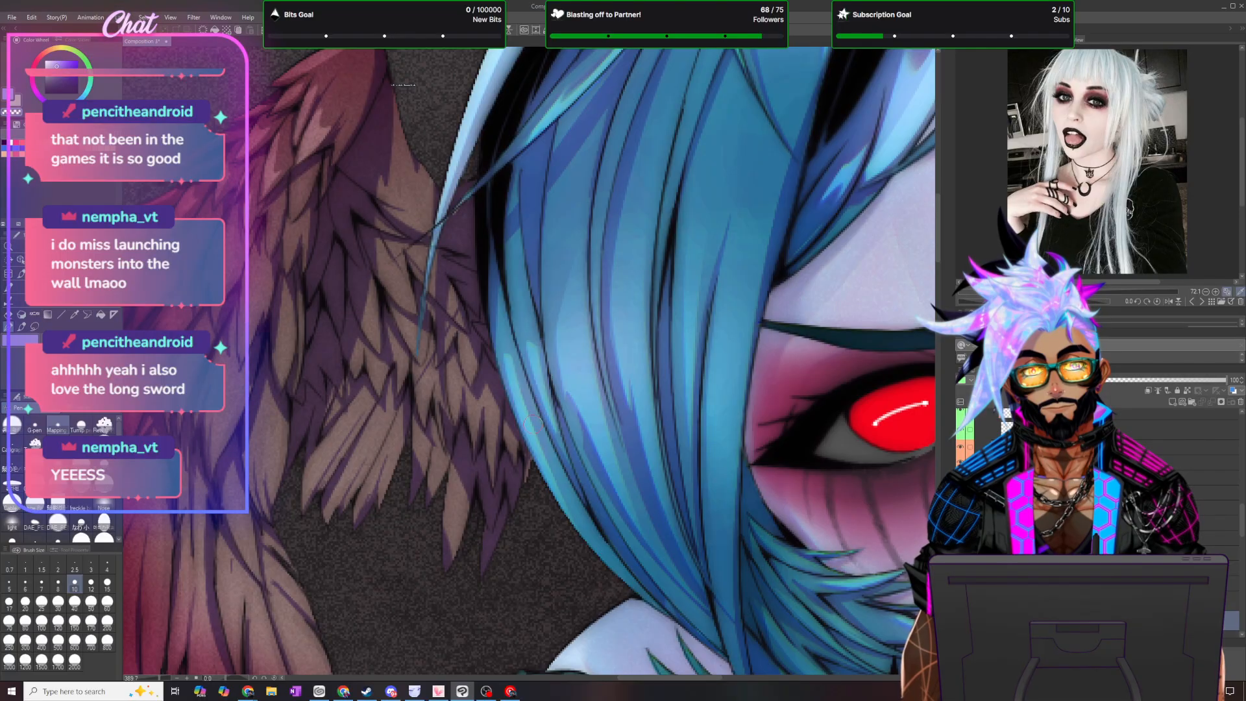
scroll(557, 464, "down", 2)
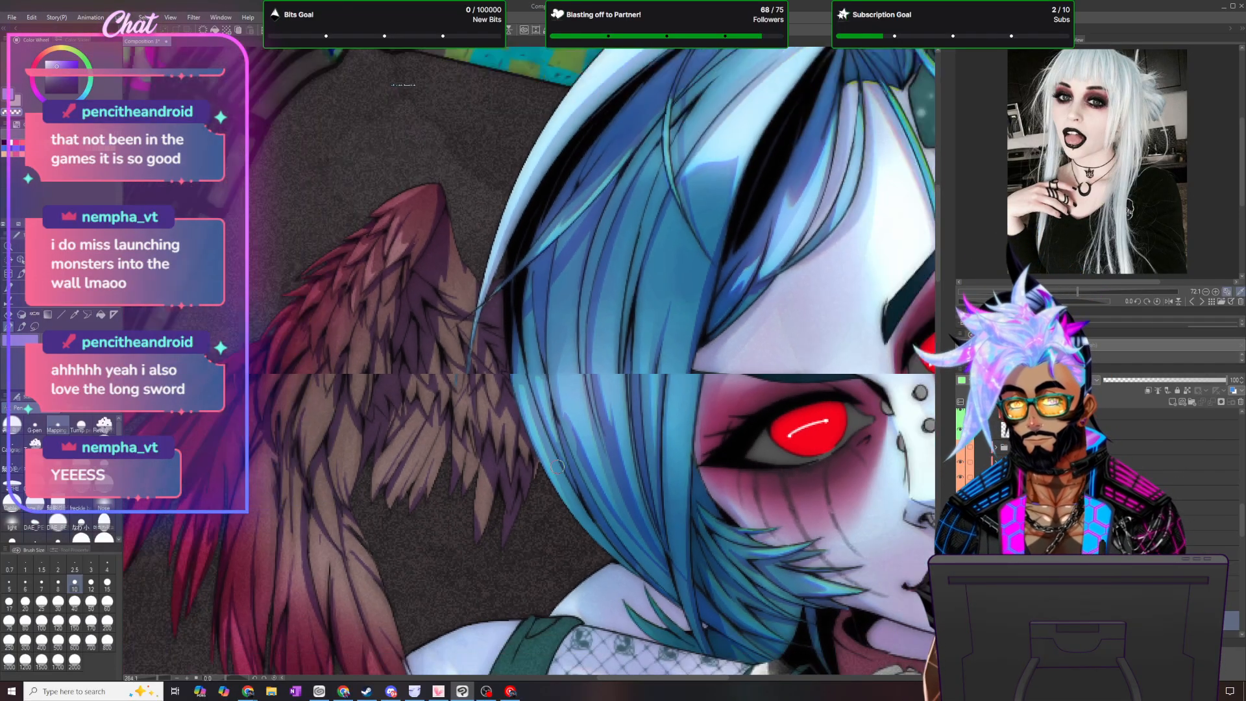
scroll(556, 464, "down", 4)
scroll(508, 595, "up", 3)
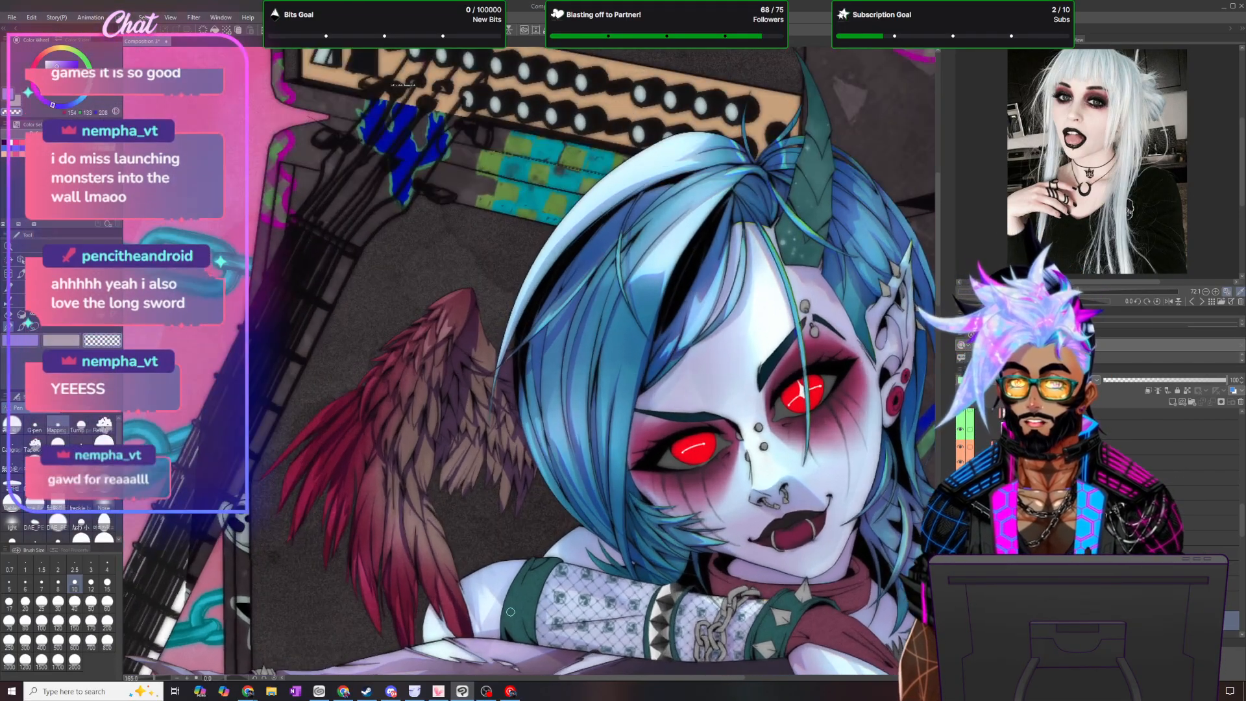
scroll(511, 598, "up", 1)
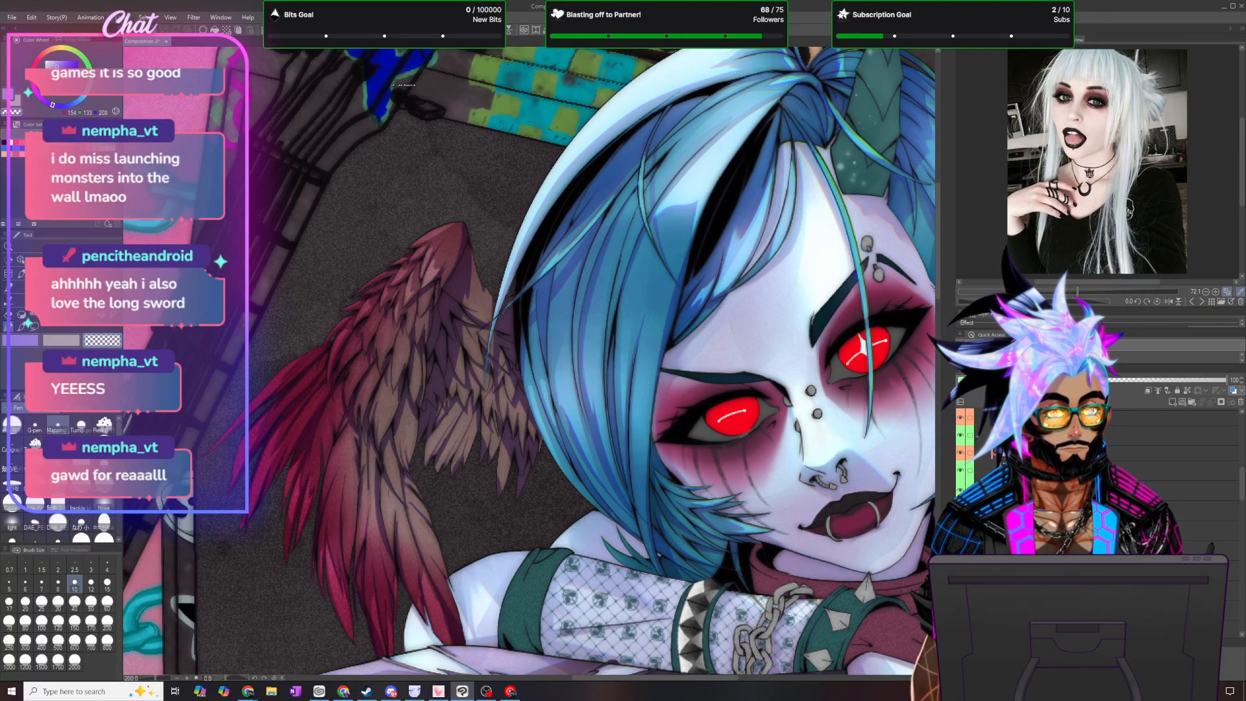
- Select the wing shadow layer and soften its violet shadows with the blending brush
left_click(1071, 470)
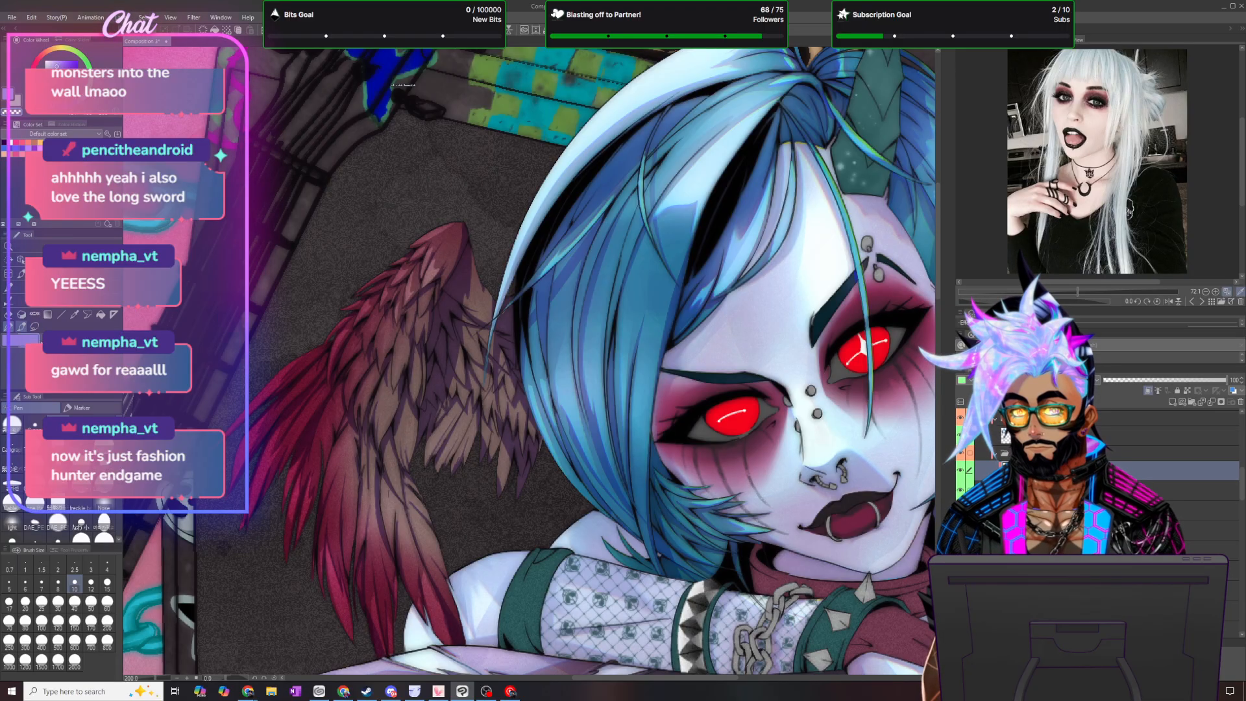
left_click(22, 327)
left_click(36, 524)
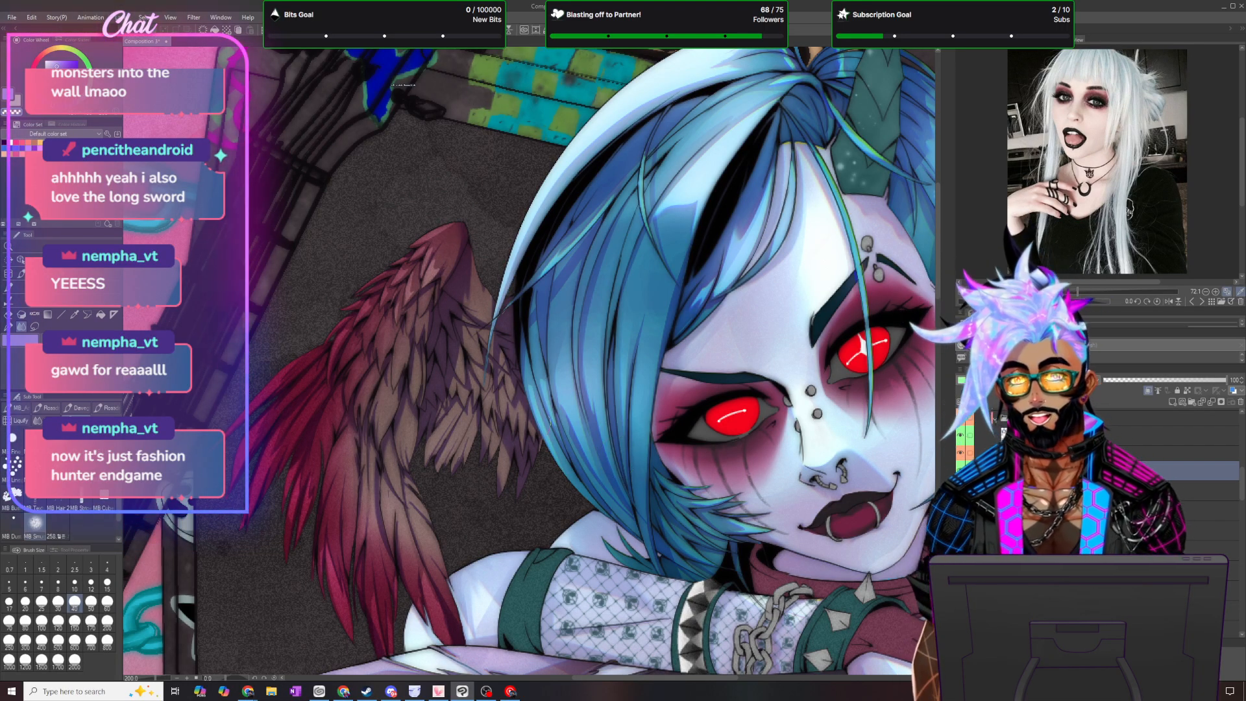
- Lower the wing shadow layer's opacity to 15 percent and duplicate the layer
scroll(572, 439, "down", 3)
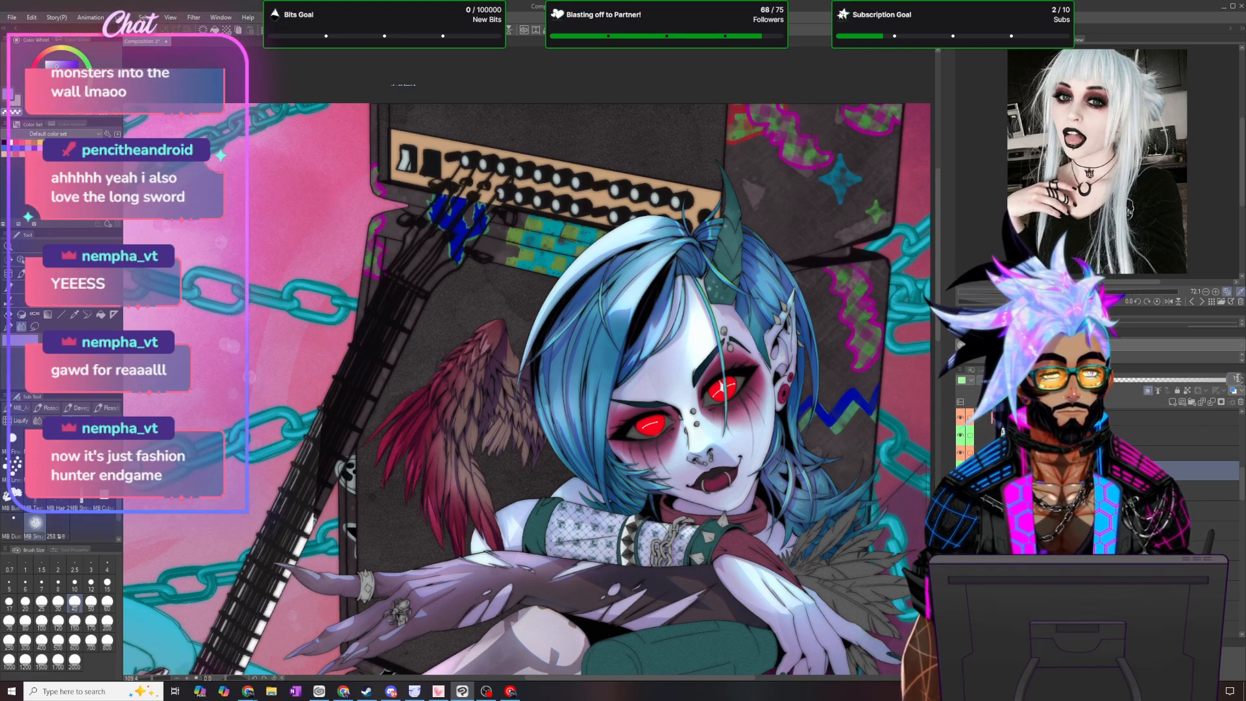
left_click(121, 17)
left_click(120, 18)
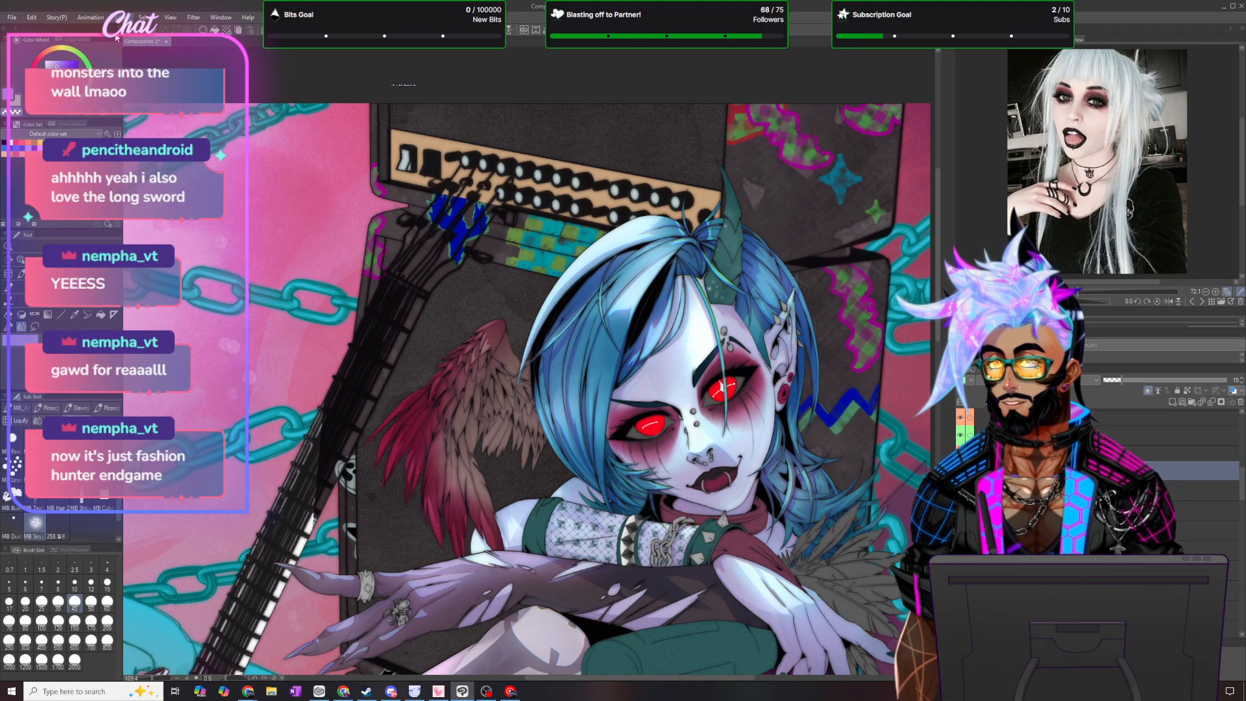
left_click(116, 21)
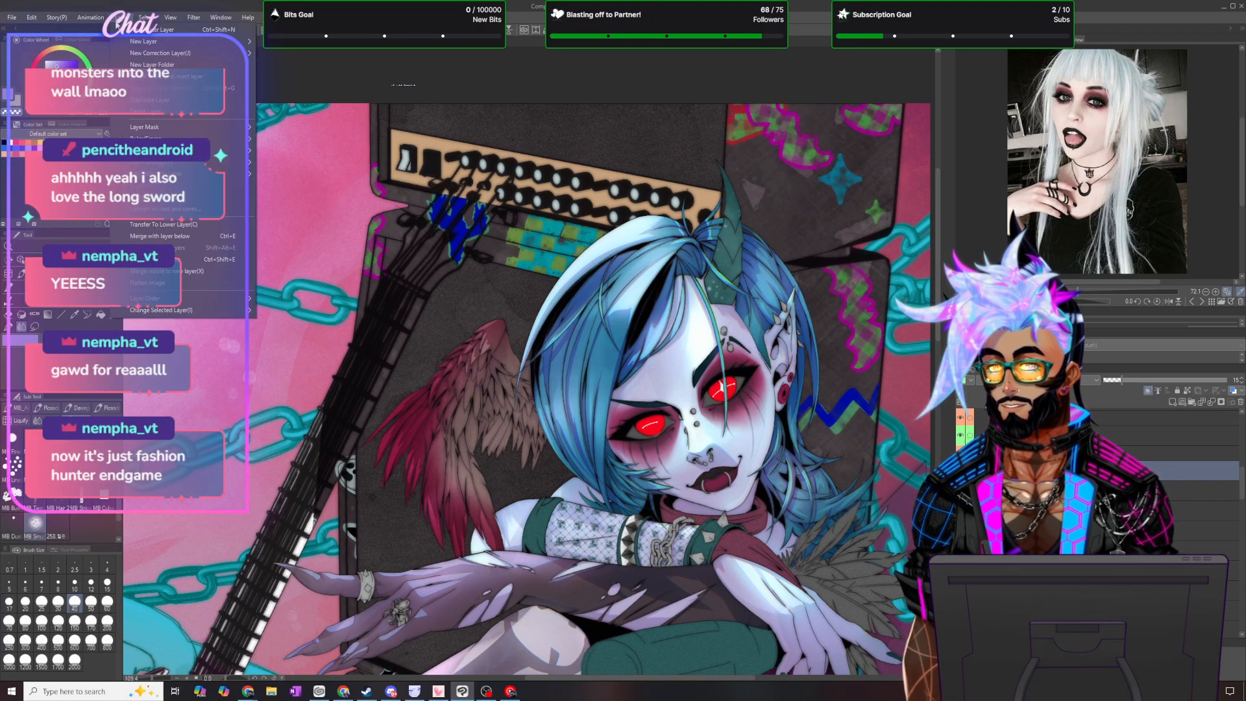
left_click(156, 102)
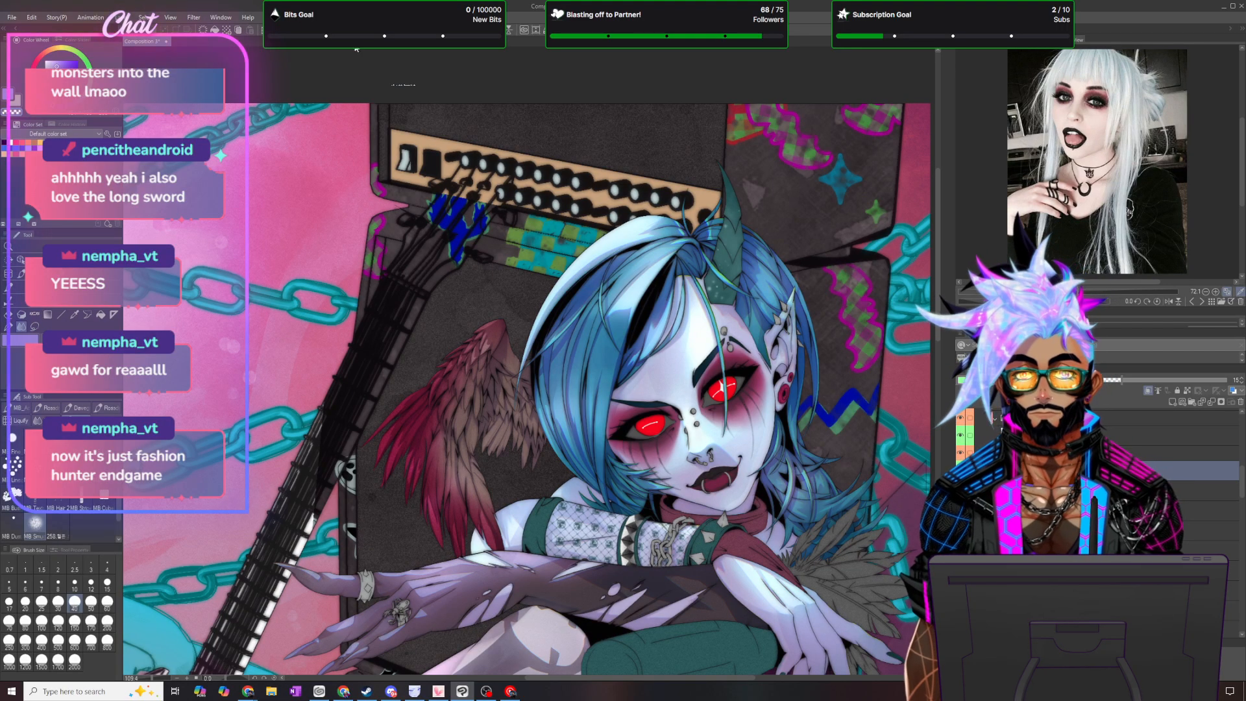
- Flip the canvas view horizontally to check the composition and save the artwork
left_click(510, 30)
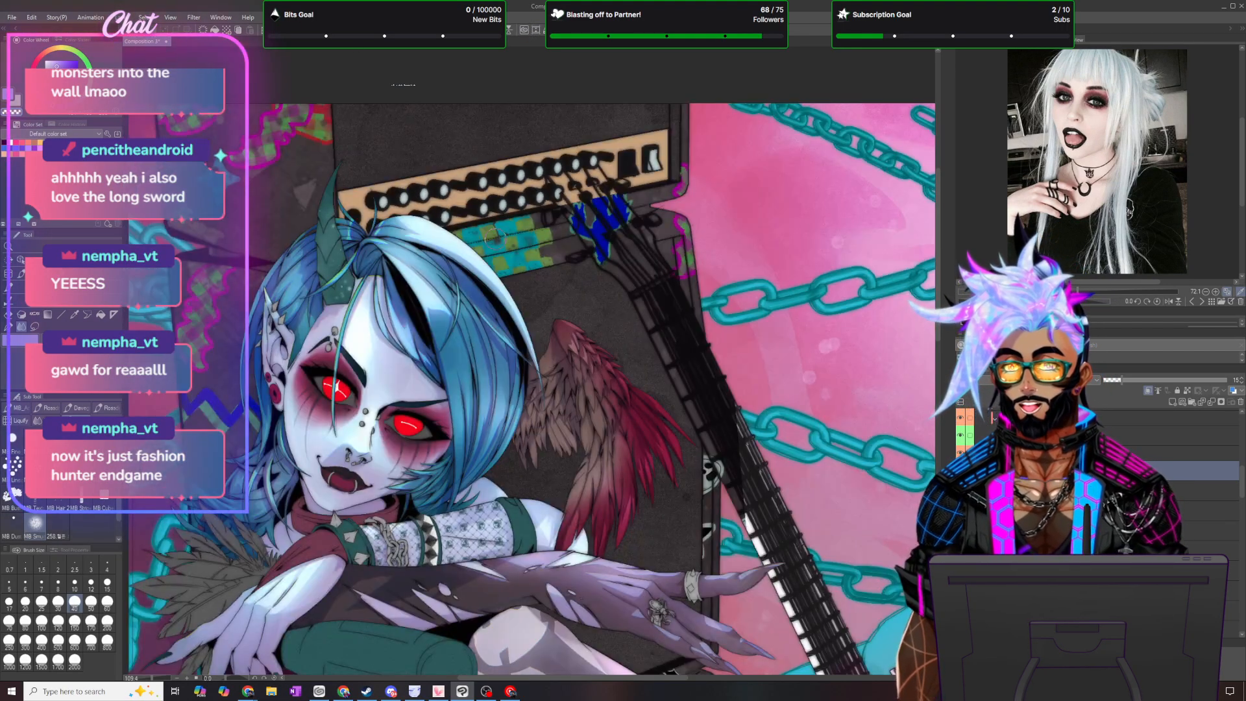
scroll(496, 302, "down", 2)
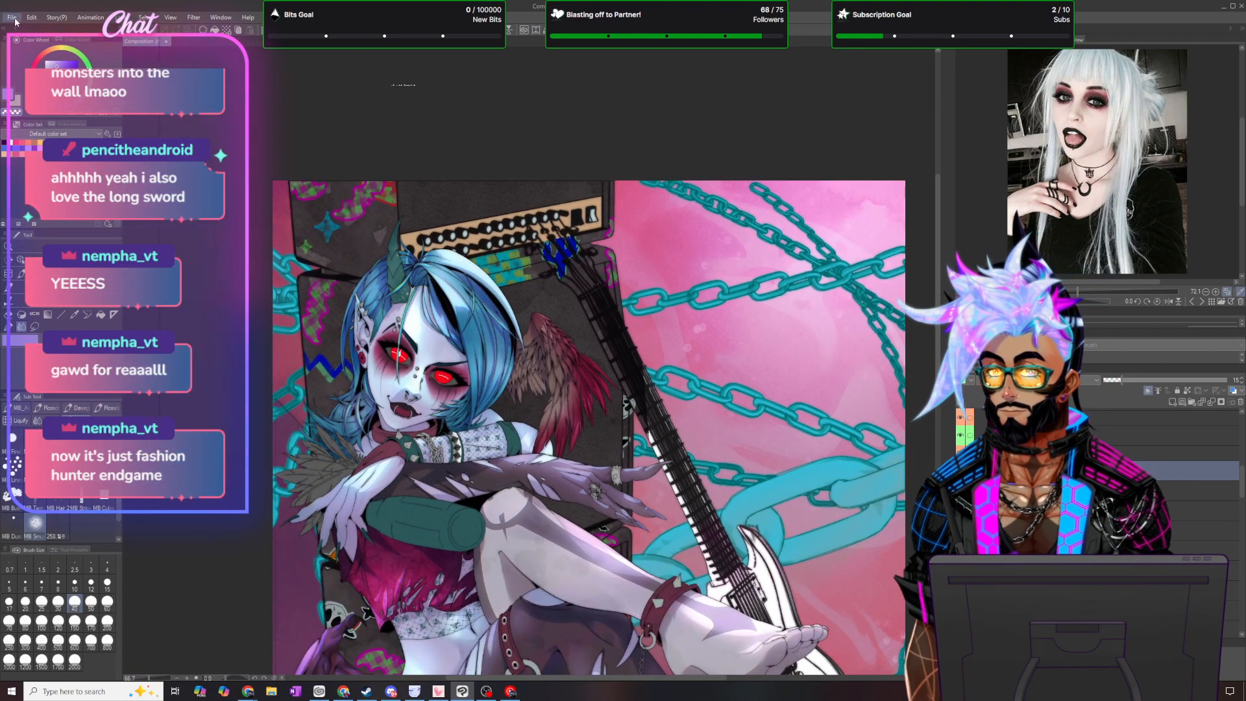
left_click(12, 18)
left_click(43, 95)
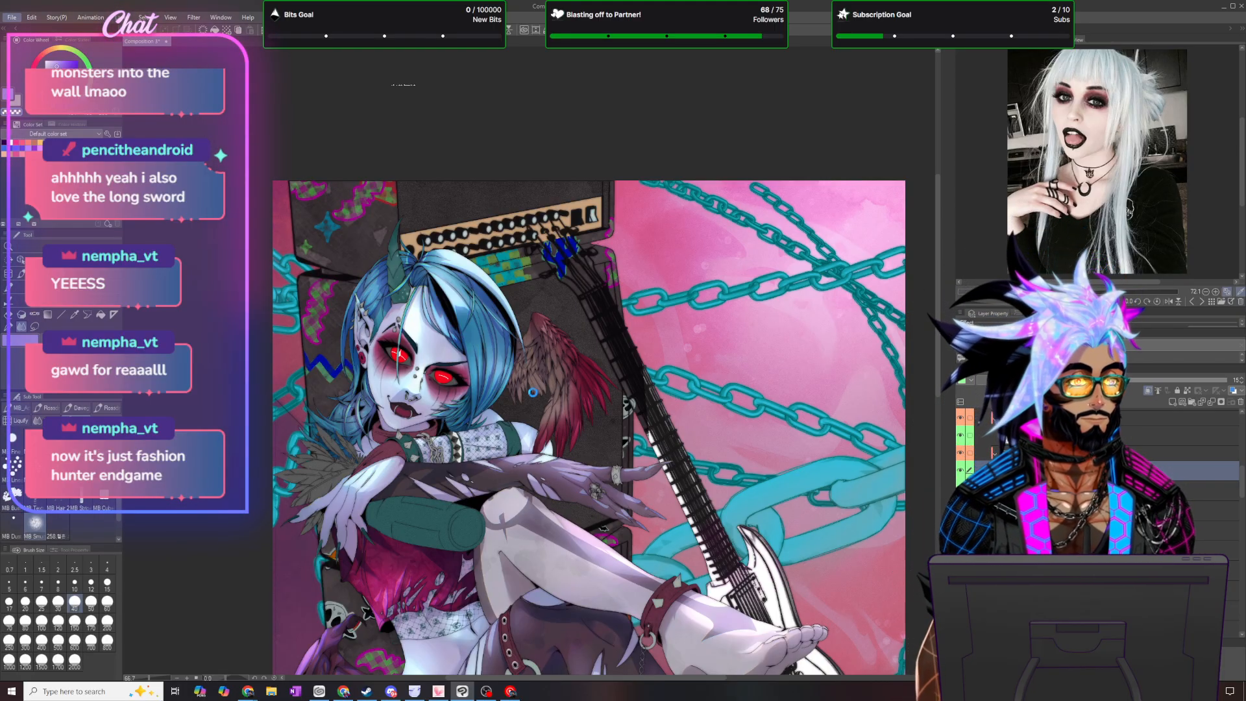
- Add a clipped layer for the wing, mark it with the green palette color, and load the RetrowaveMasterSet color set
scroll(561, 444, "up", 5)
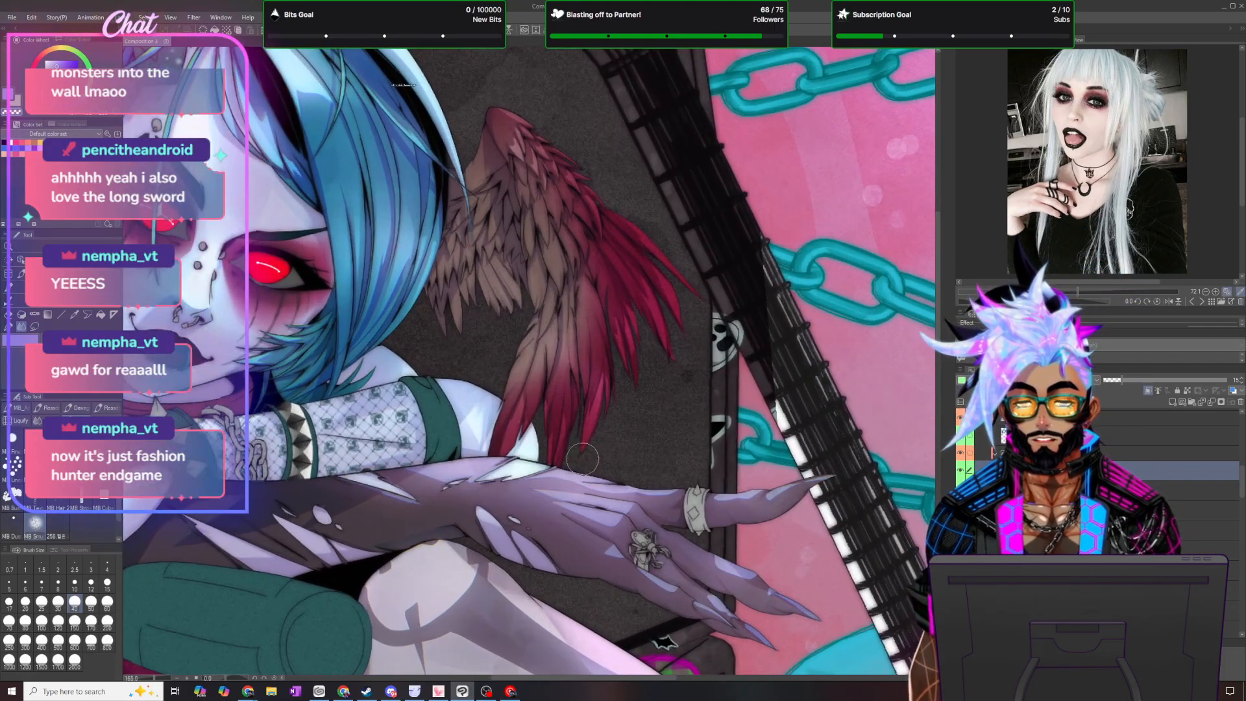
scroll(604, 433, "down", 1)
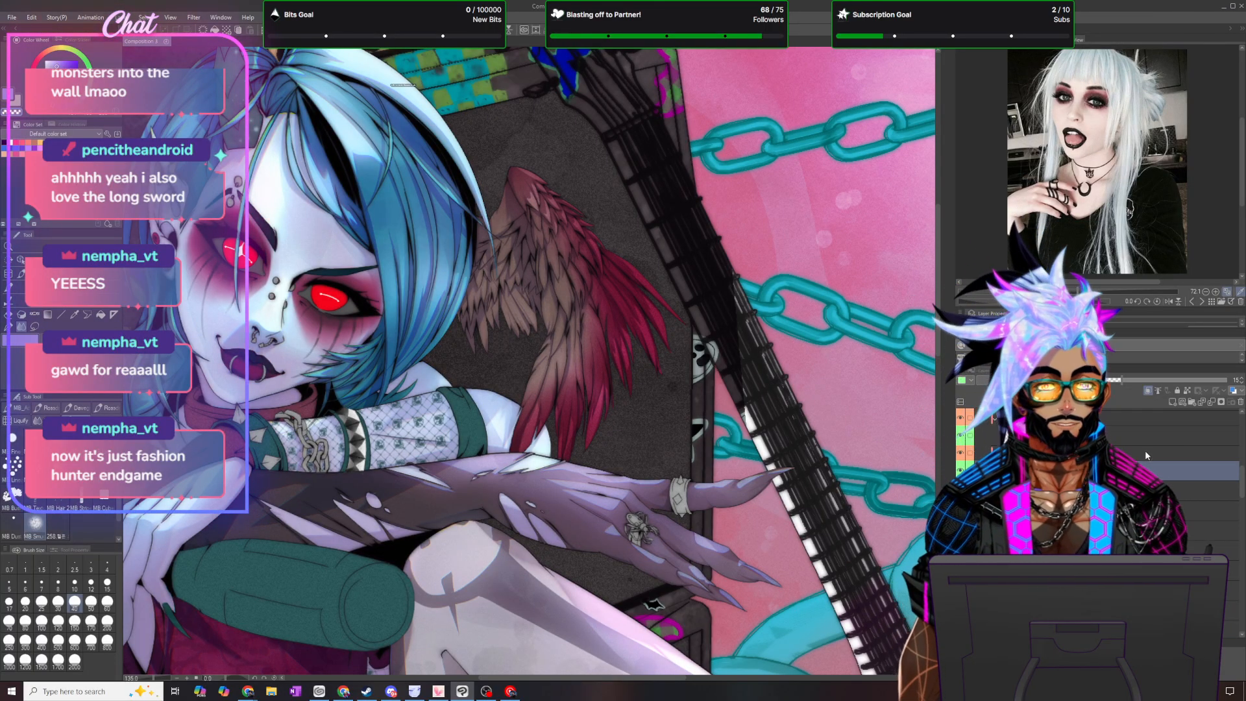
left_click(1171, 402)
left_click(1146, 392)
left_click(1014, 381)
left_click(966, 381)
left_click(976, 433)
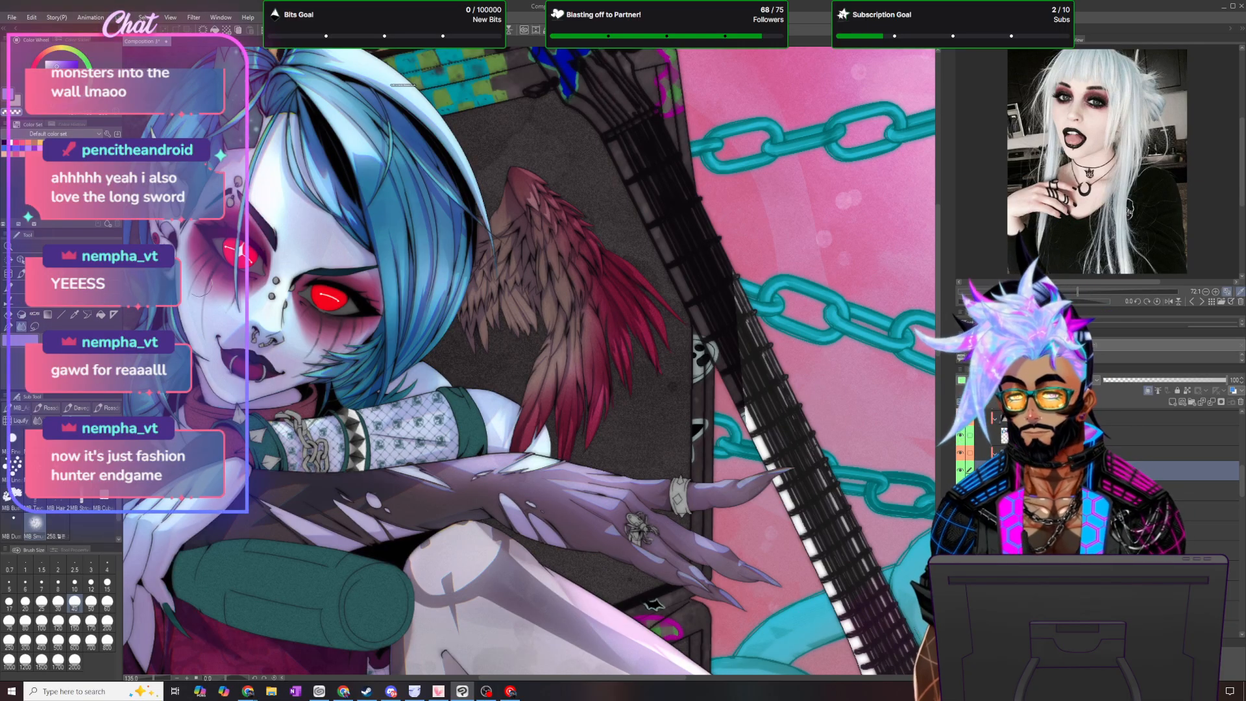
left_click(99, 134)
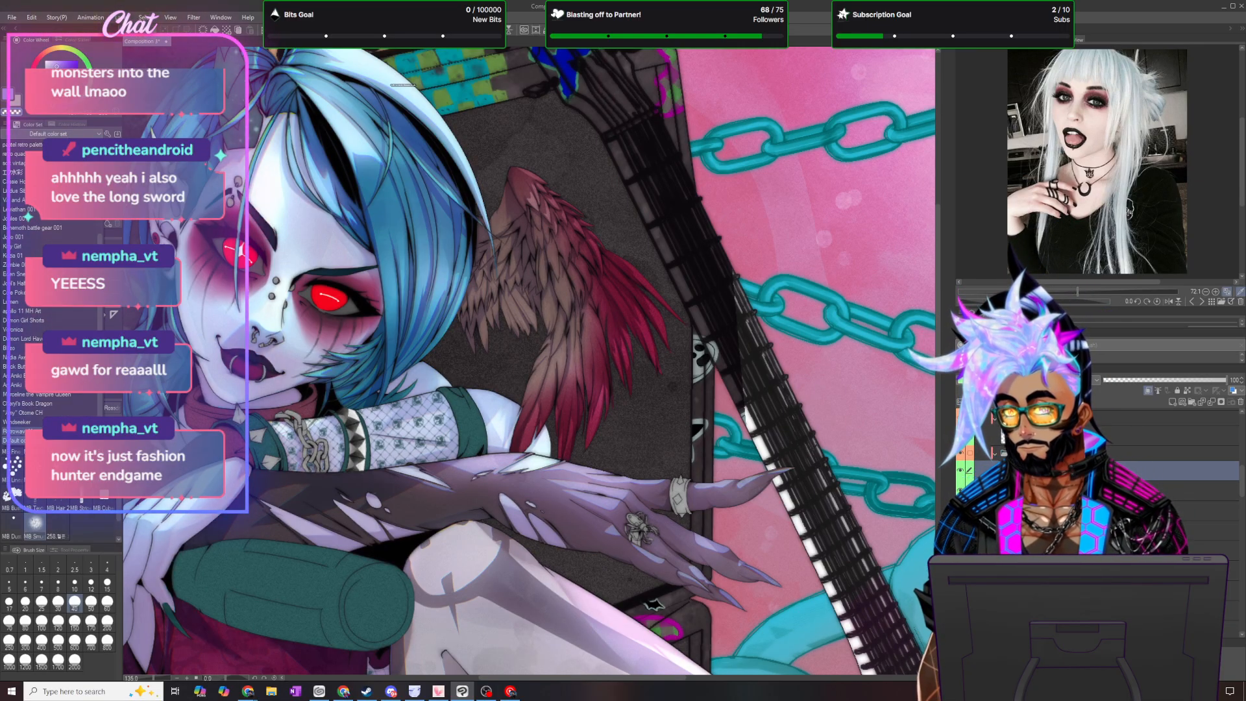
left_click(32, 430)
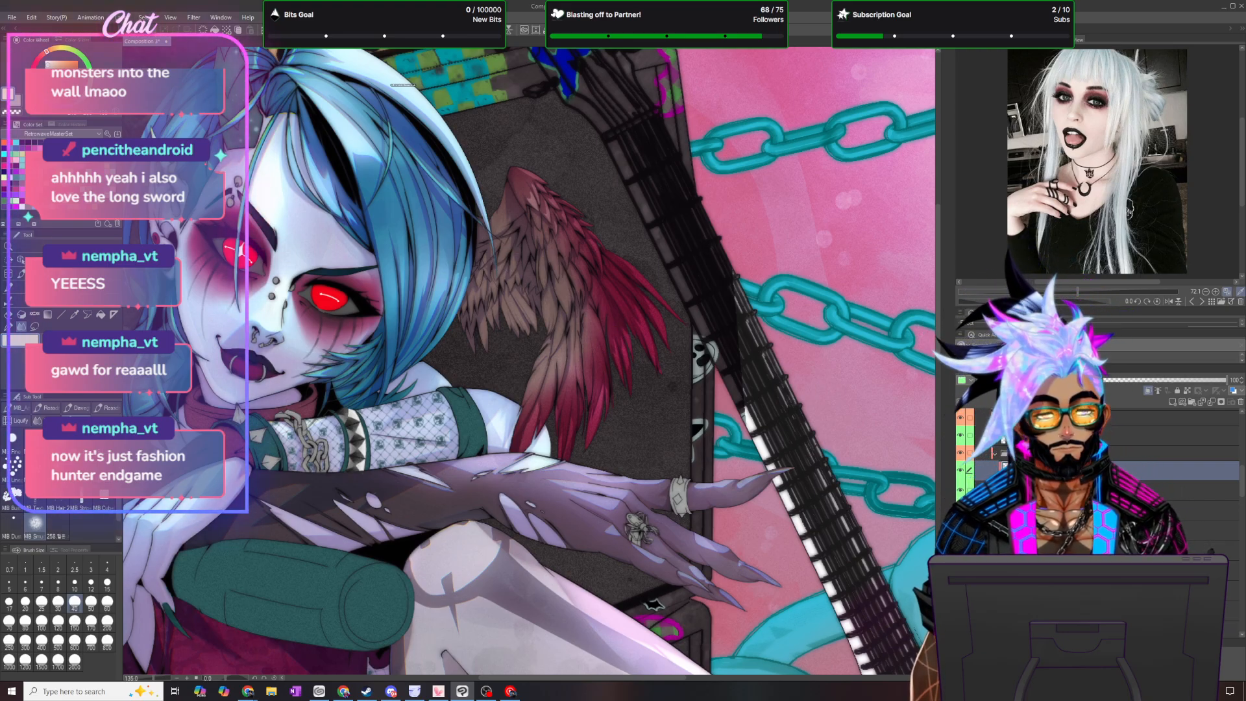
- Brush a light warm tint over the outer wing feathers within the restored selection, and deselect
key("ctrl+z")
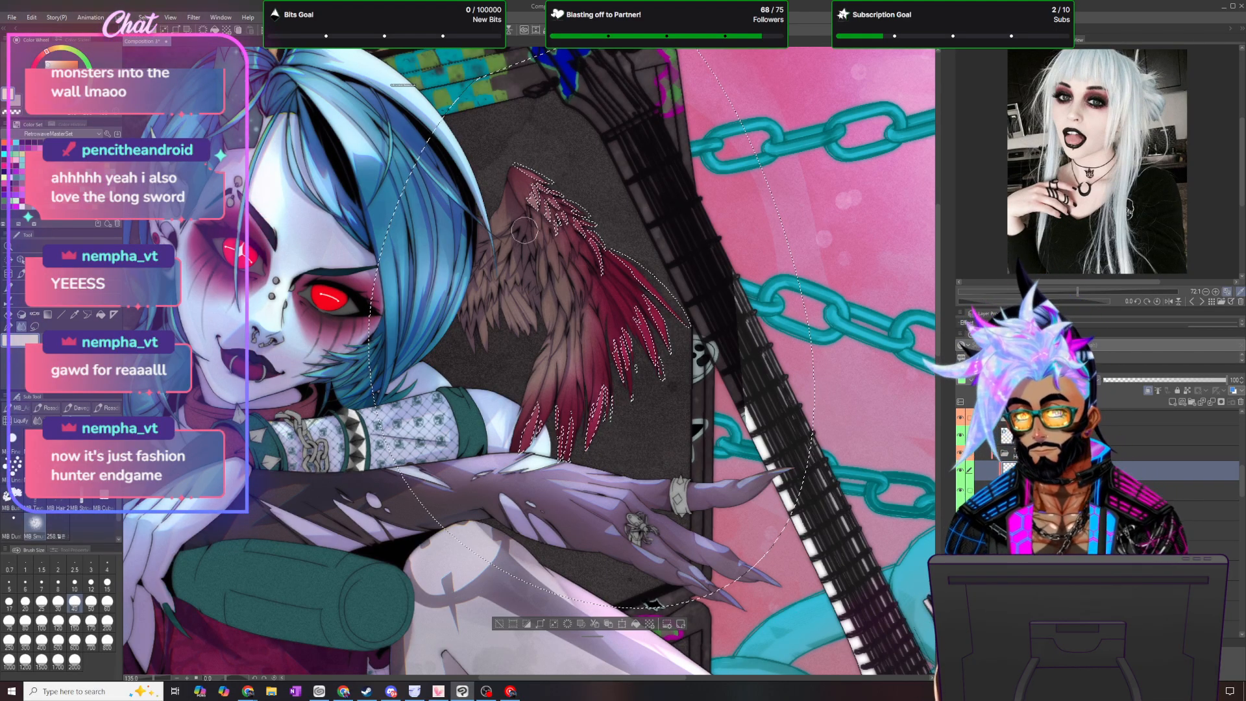
left_click(68, 410)
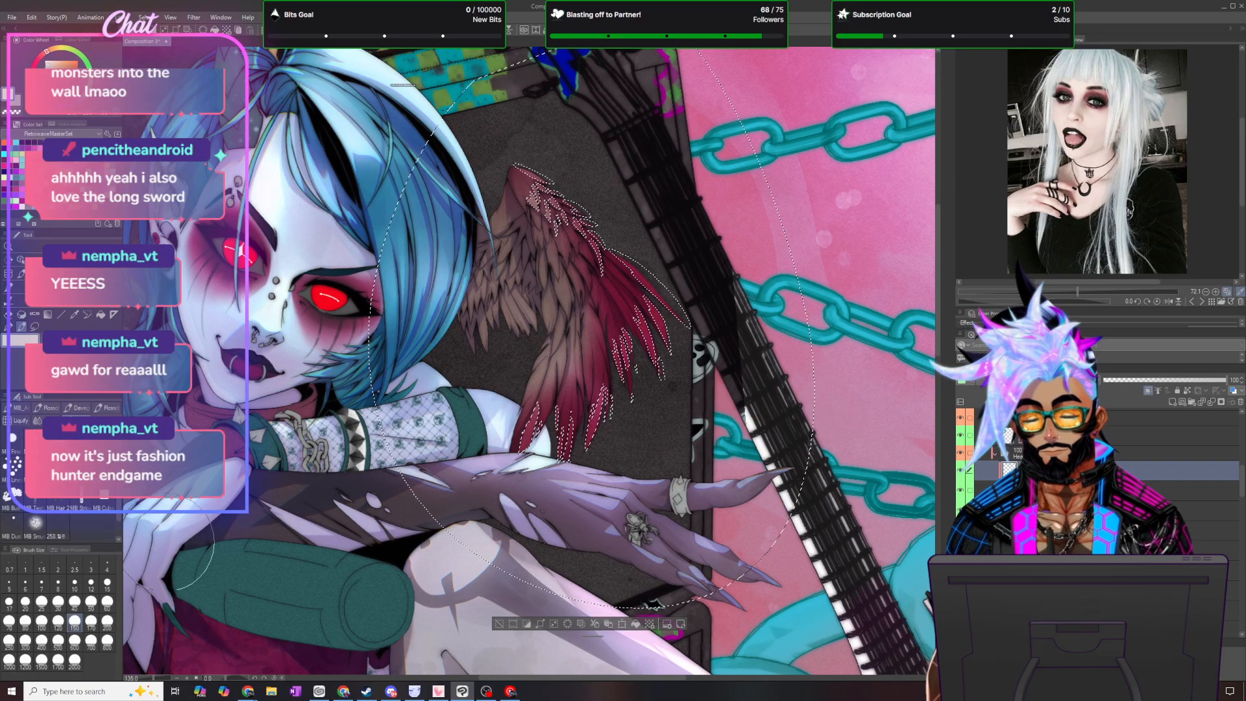
left_click(107, 604)
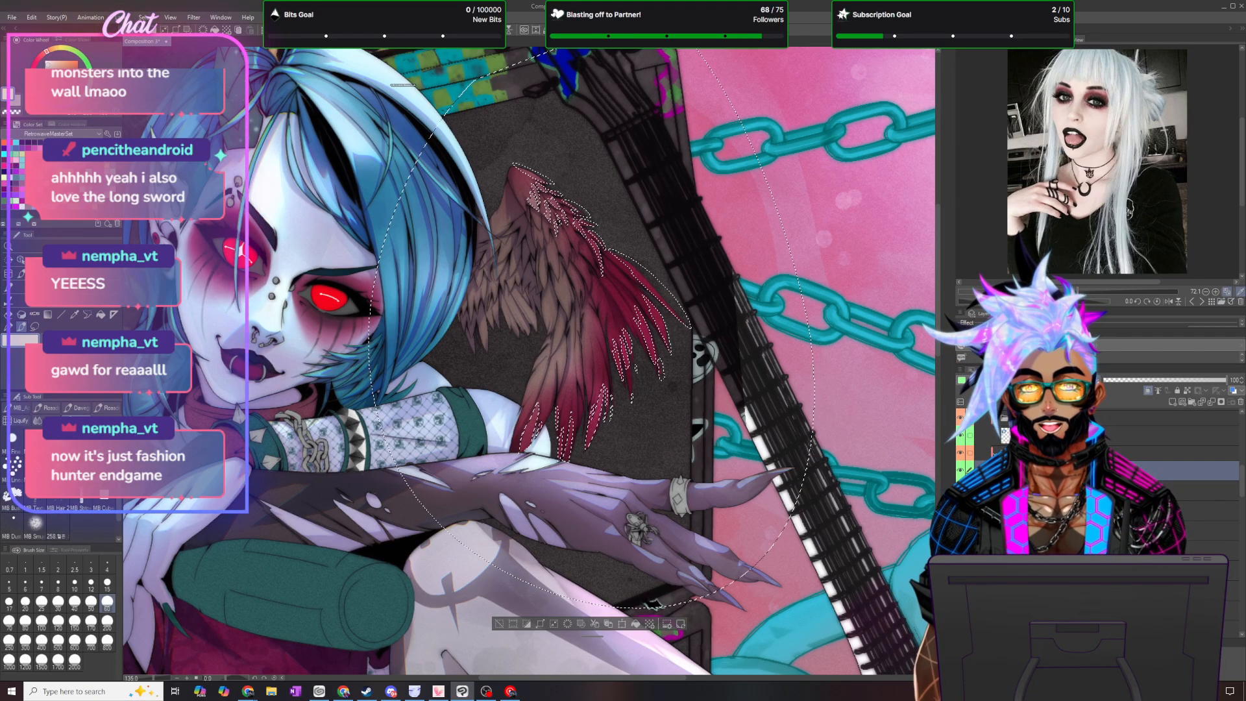
left_click(156, 19)
left_click(165, 41)
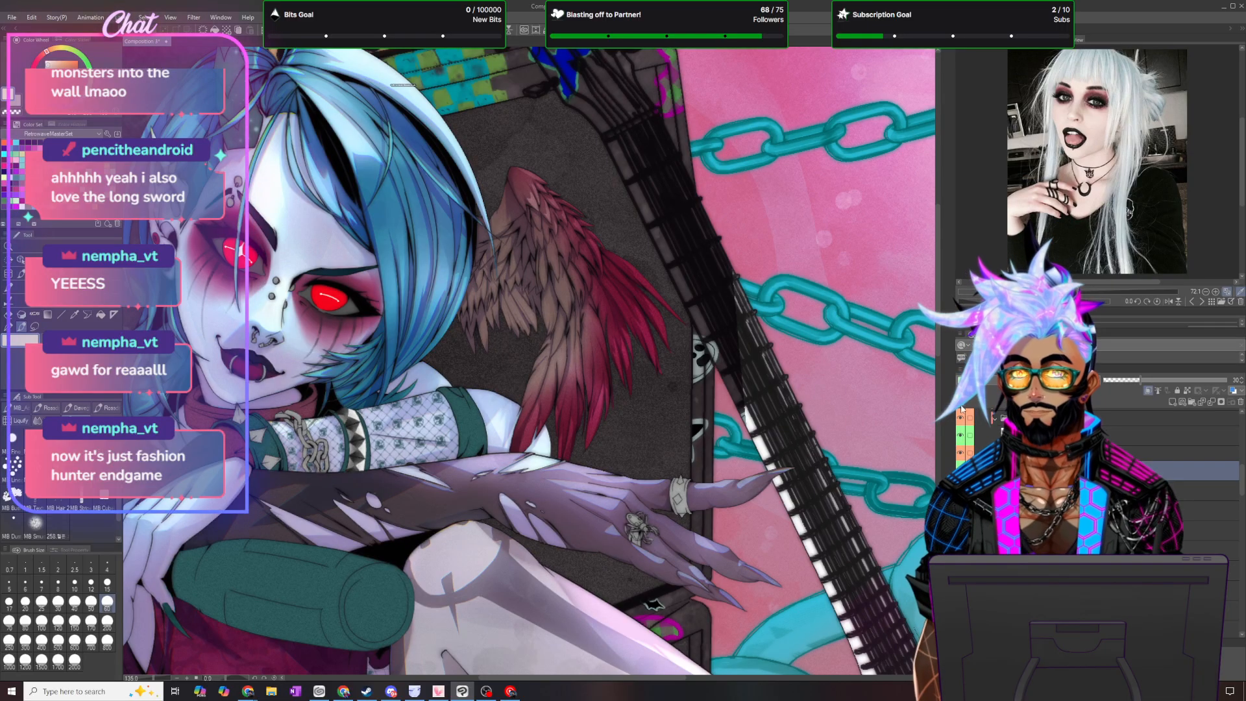
- Choose a different blending mode for the feather tint layer and keep its opacity at 30 percent
left_click(1037, 380)
left_click(1014, 437)
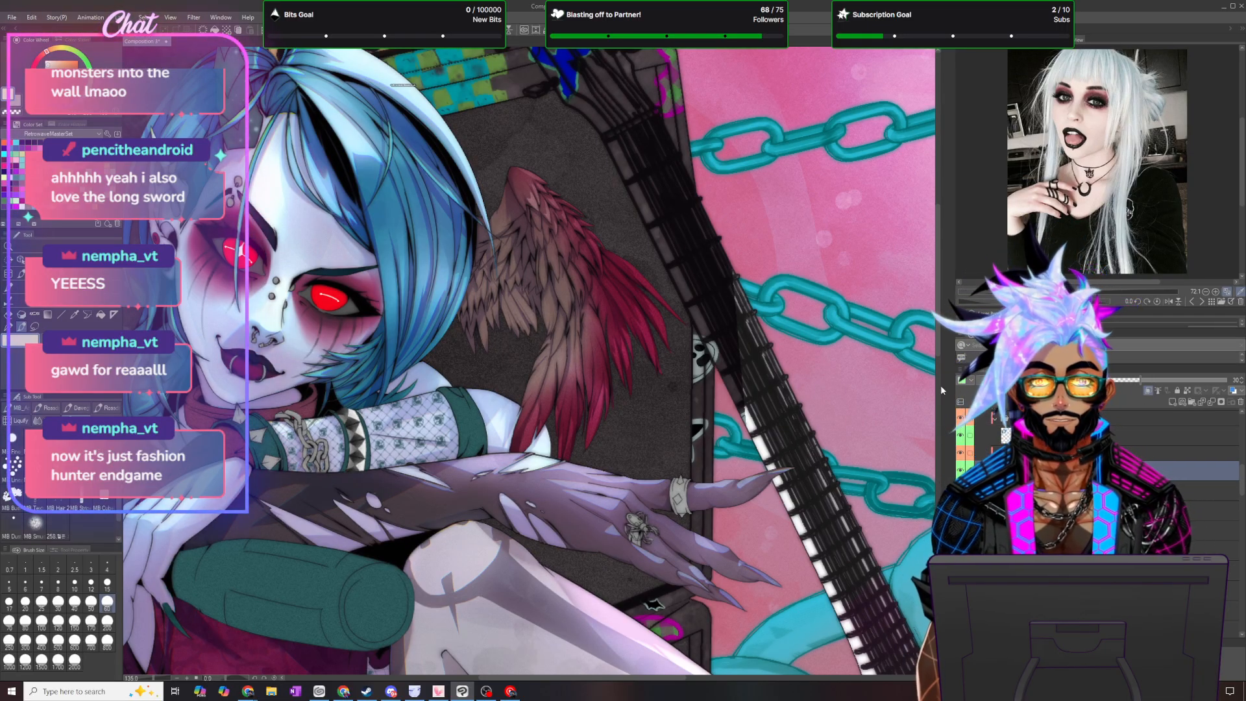
left_click(1010, 470, "ctrl")
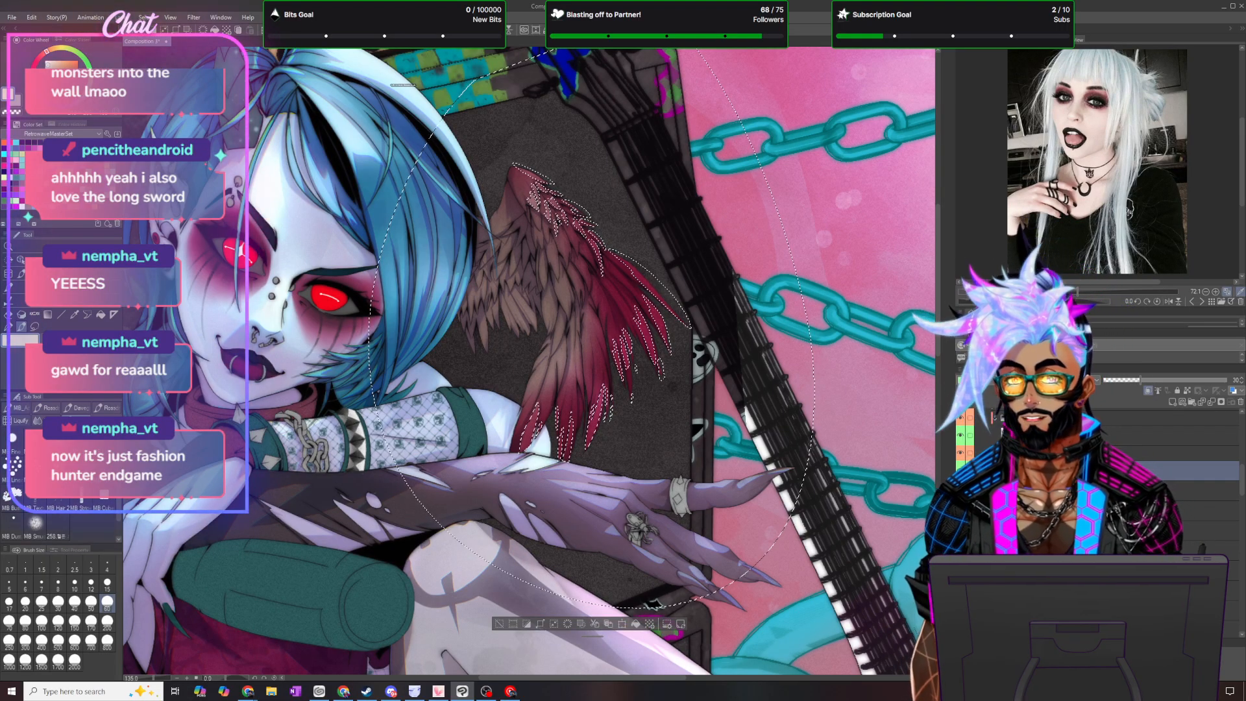
- Add another clipped layer for the wing, mark it green, and choose its blending mode
left_click(1172, 402)
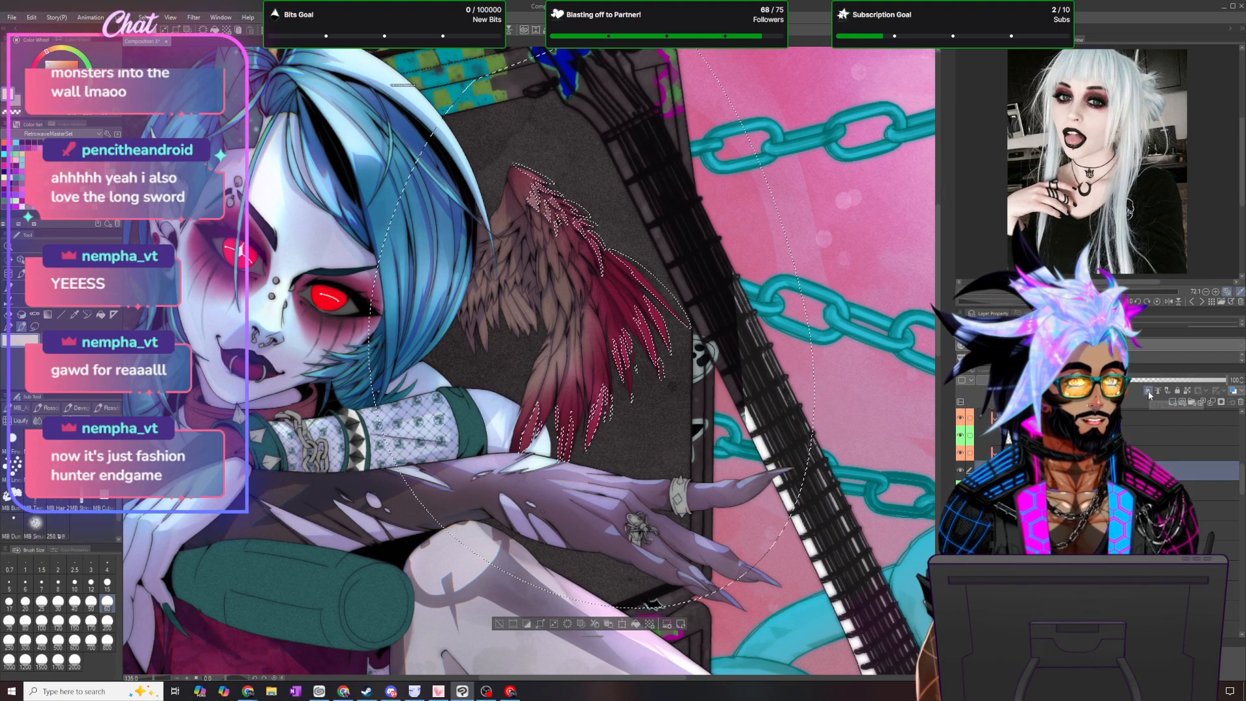
left_click(967, 382)
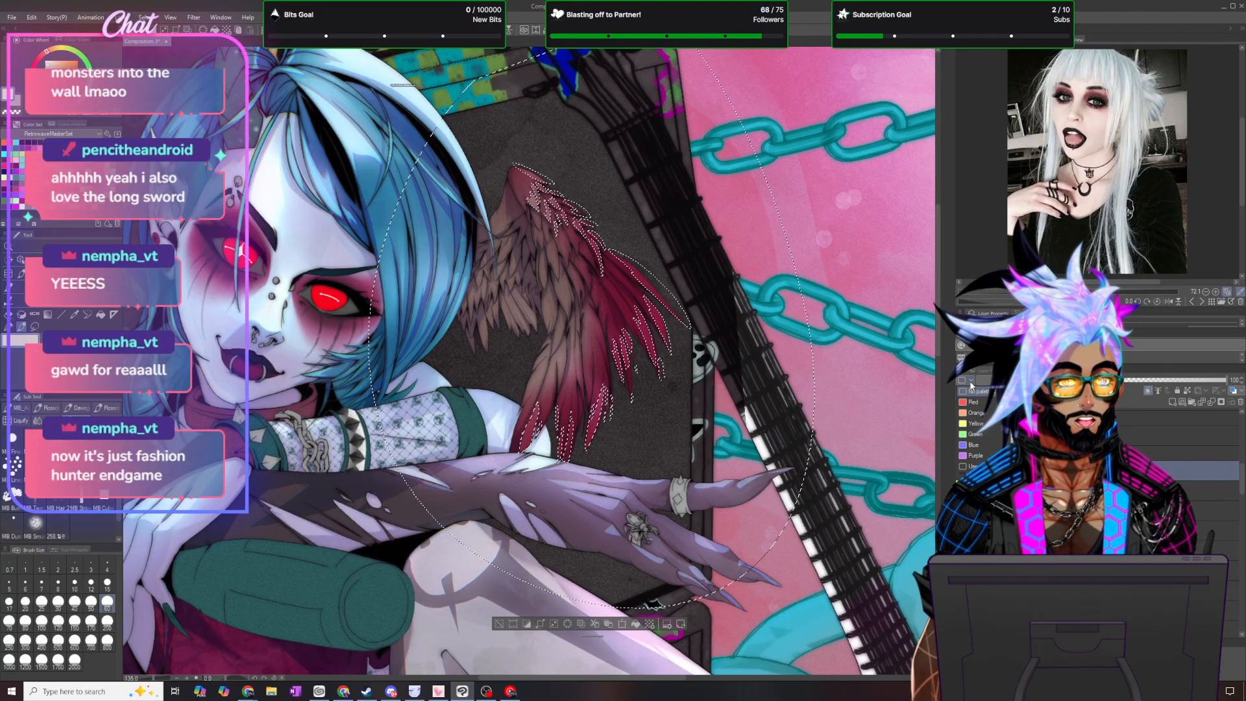
left_click(975, 423)
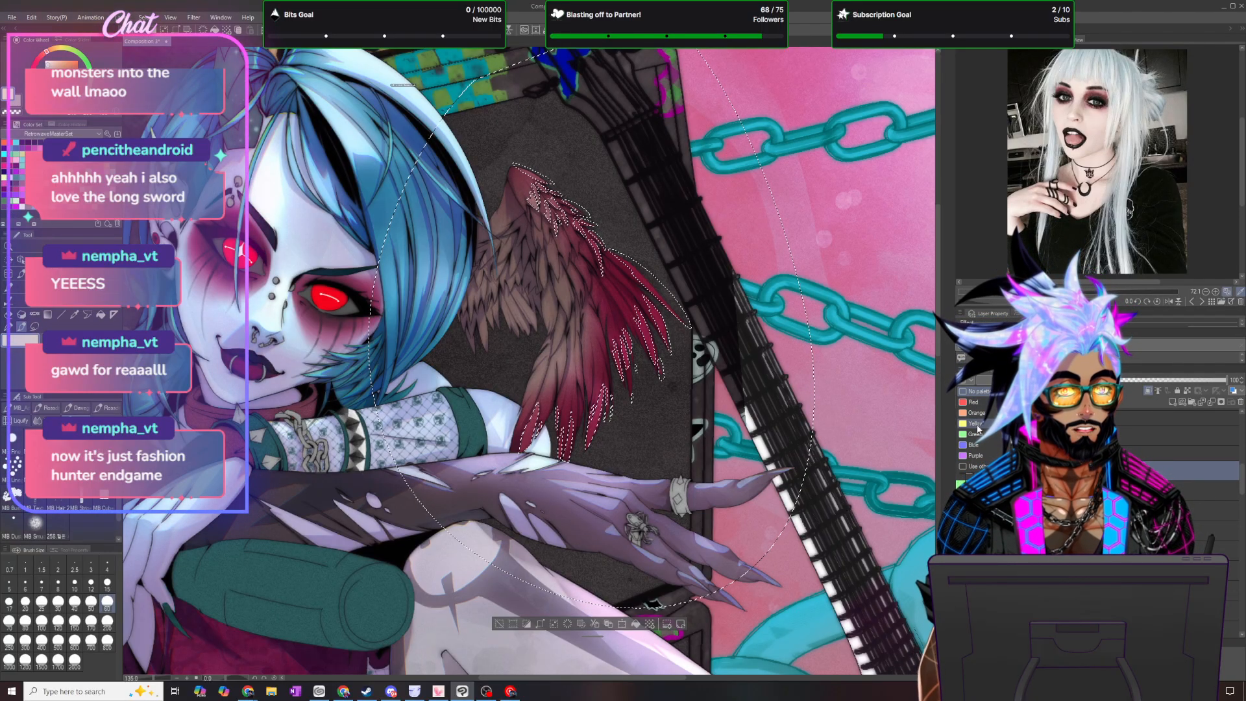
left_click(999, 381)
left_click(1007, 446)
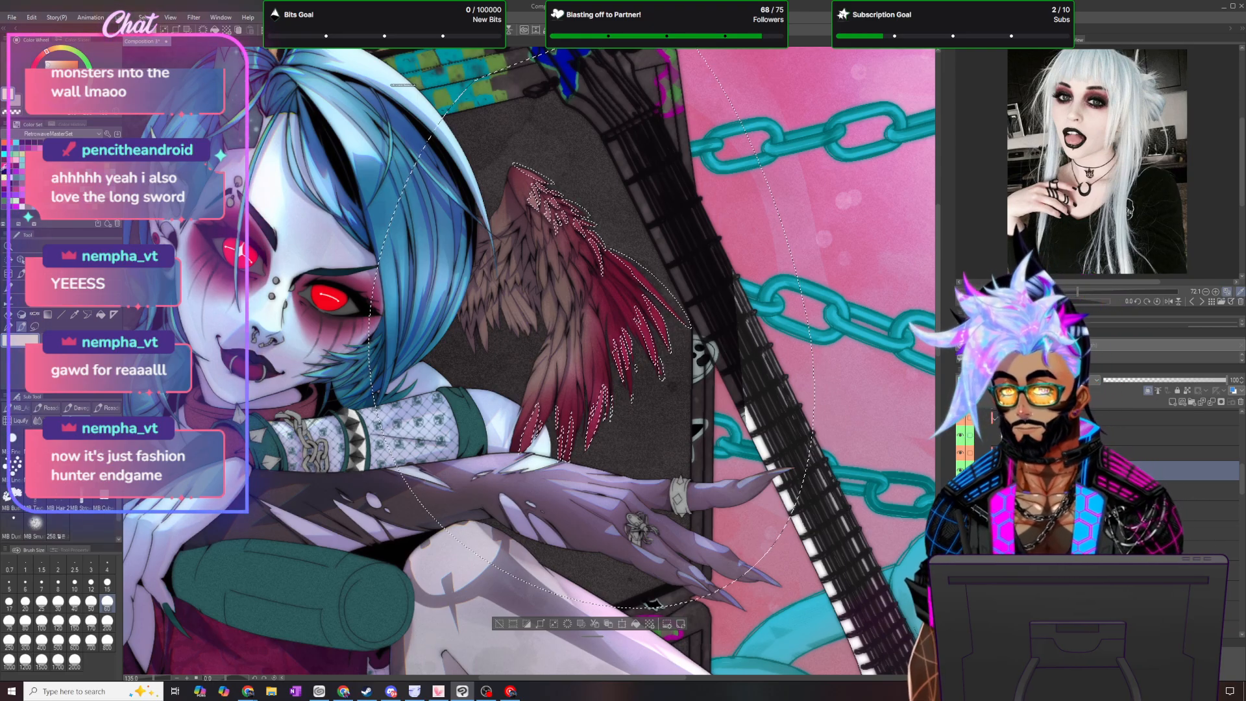
- Brush a violet-magenta glow over the outer red feathers inside the selection with a larger brush, and deselect
left_click(24, 193)
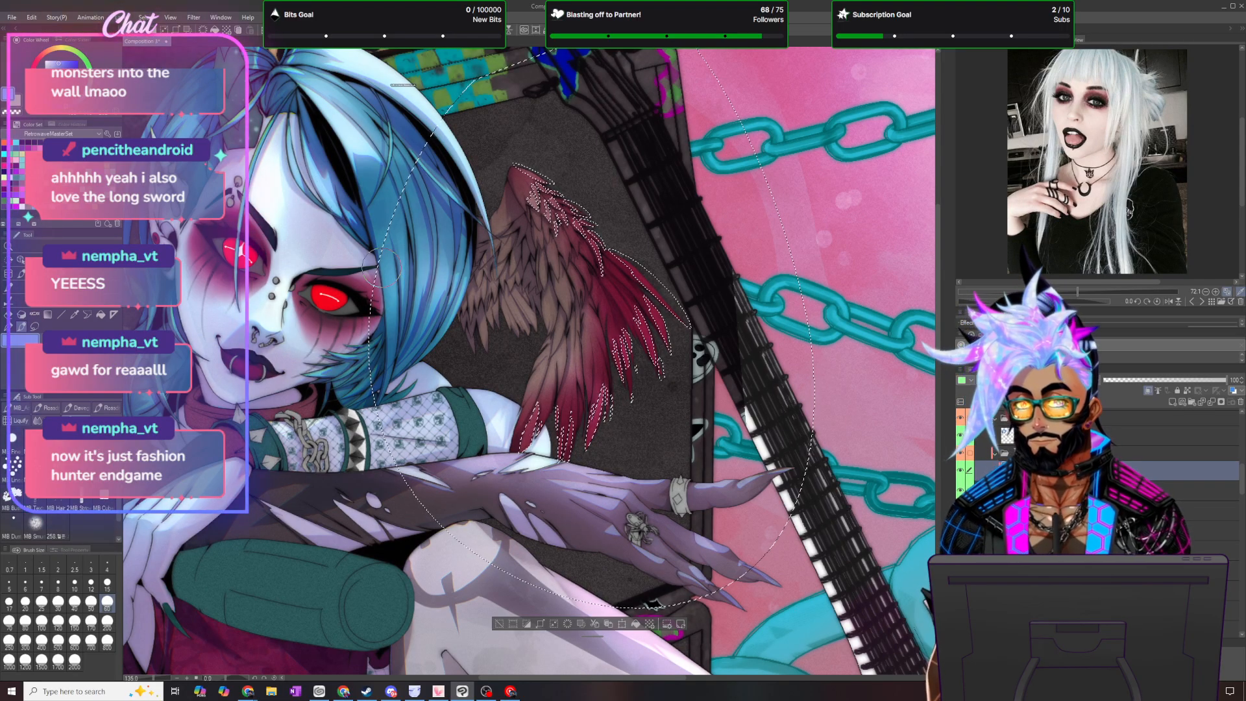
left_click(108, 623)
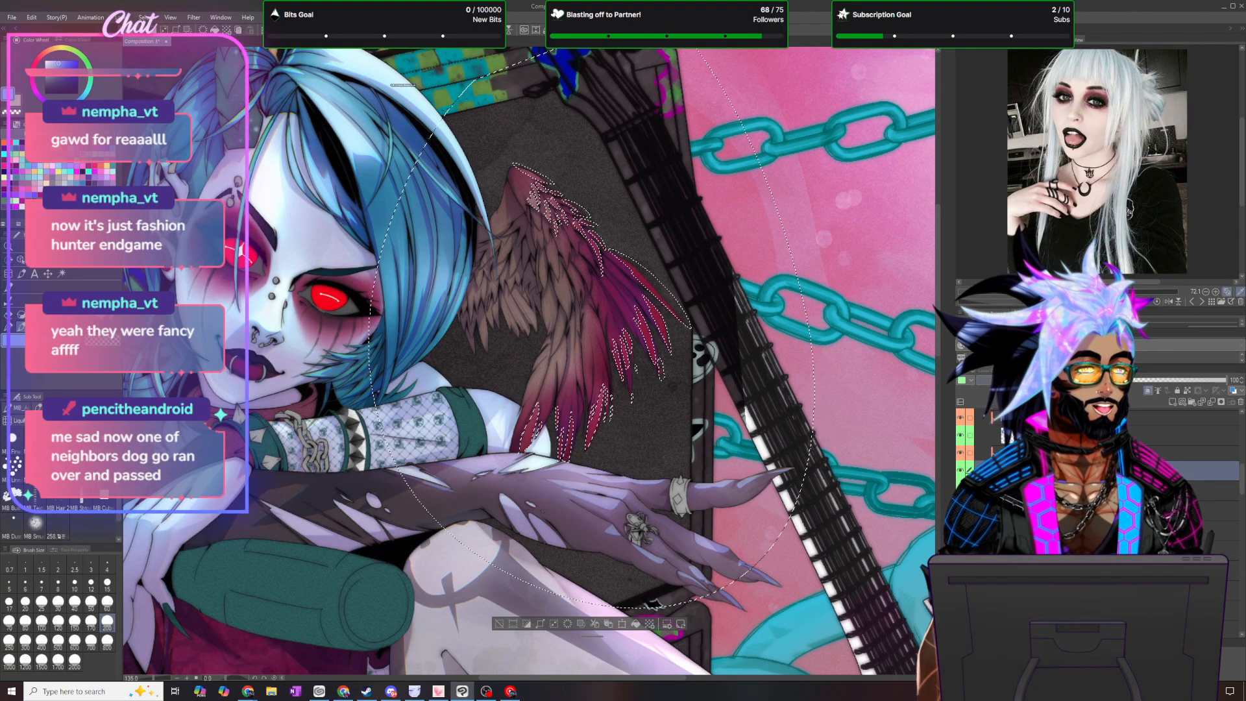
left_click(144, 15)
left_click(165, 41)
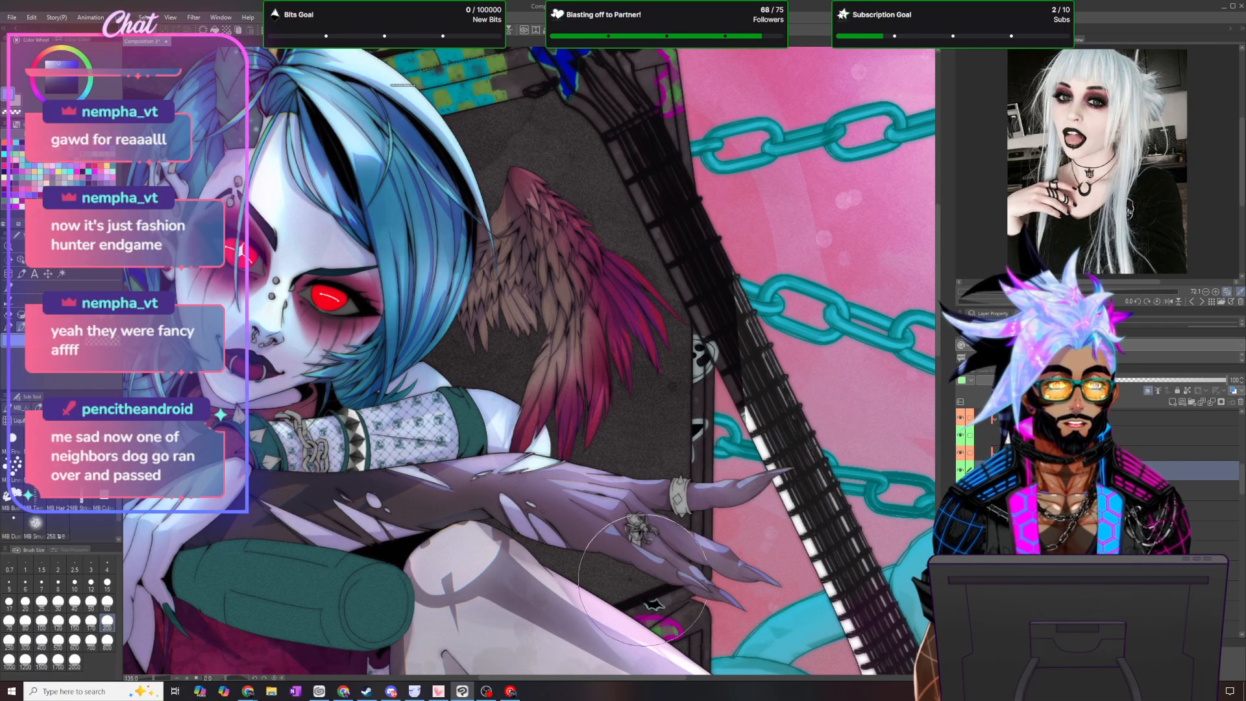
scroll(646, 578, "down", 2)
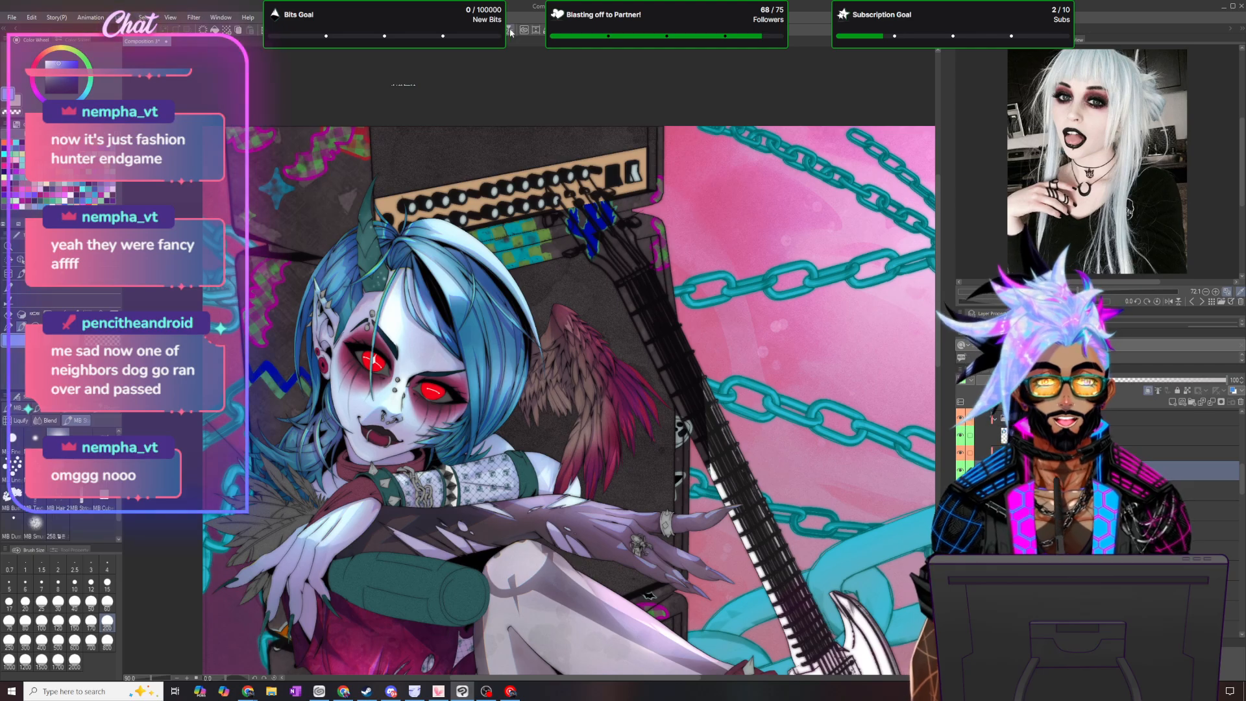
- Restore and invert the wing selection, fill the outer feather edges with bright violet, deselect, and check the whole wing
key("ctrl+z")
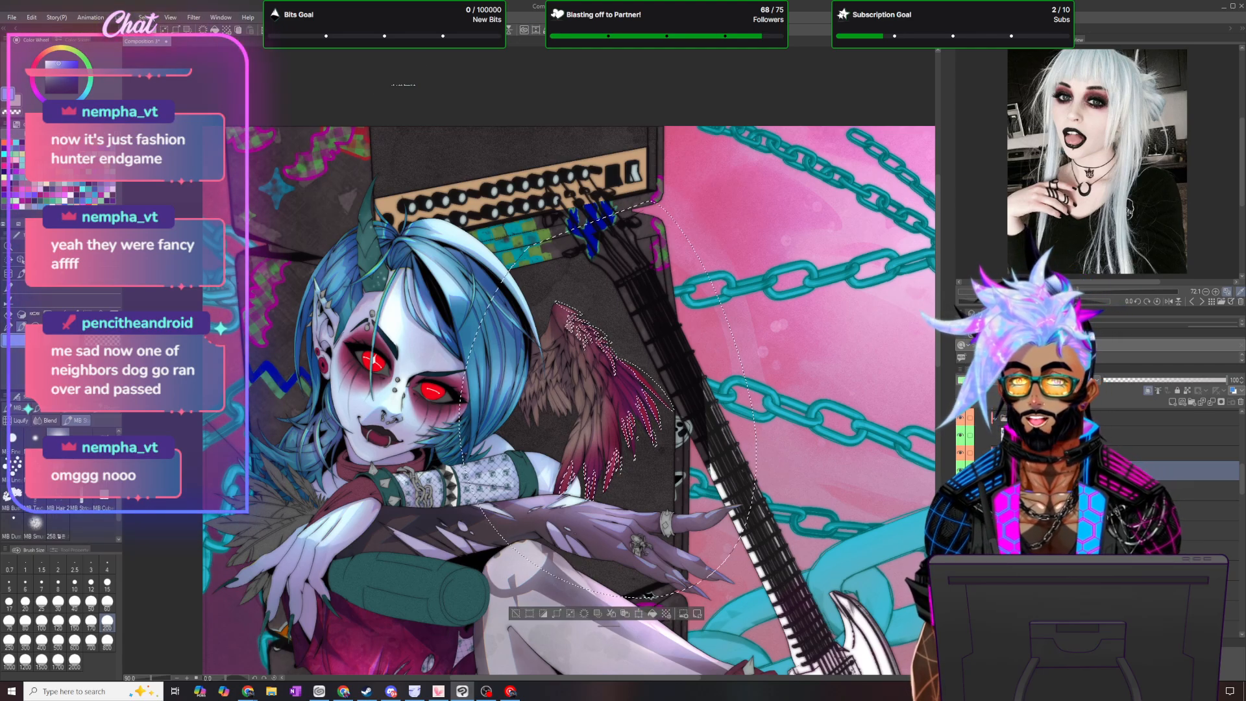
left_click(144, 17)
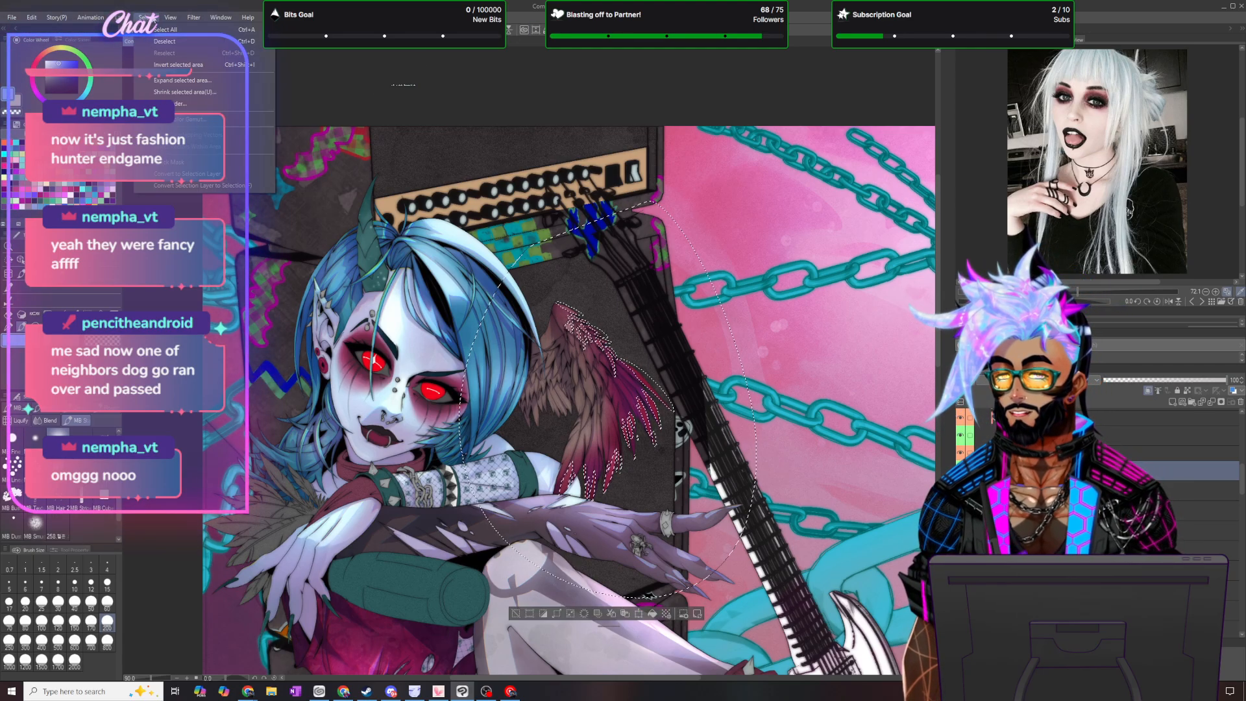
left_click(178, 65)
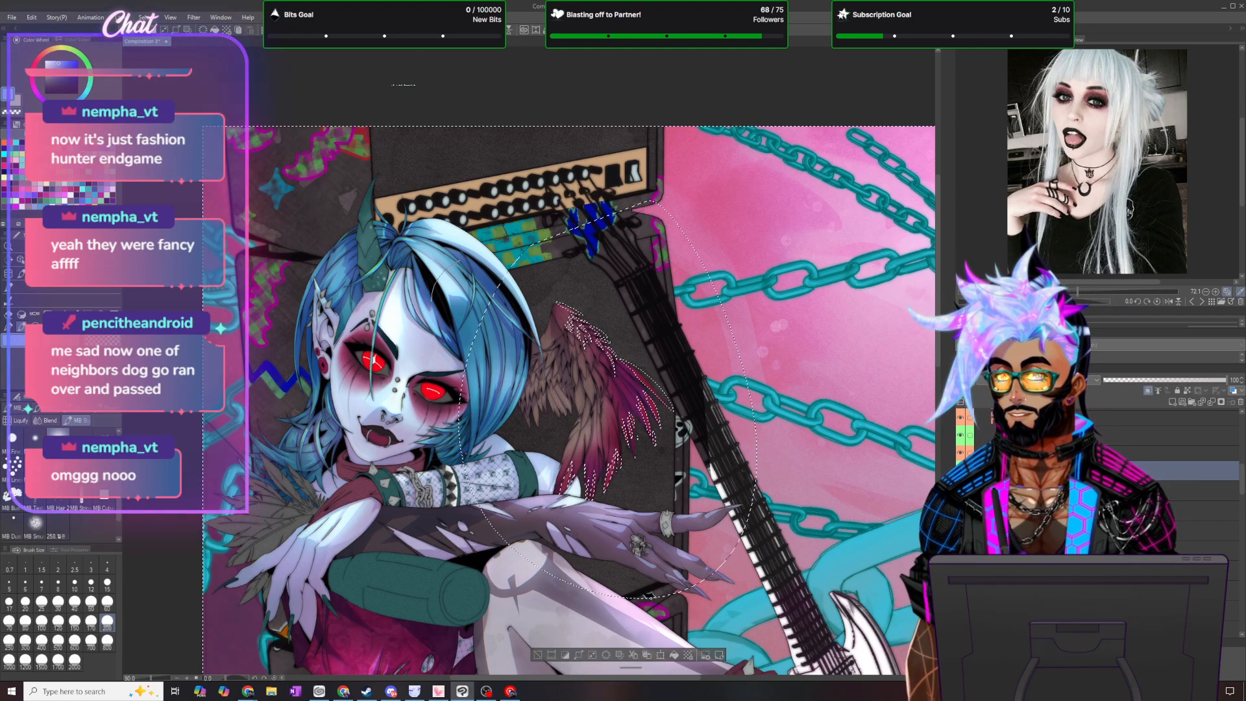
left_click(675, 656)
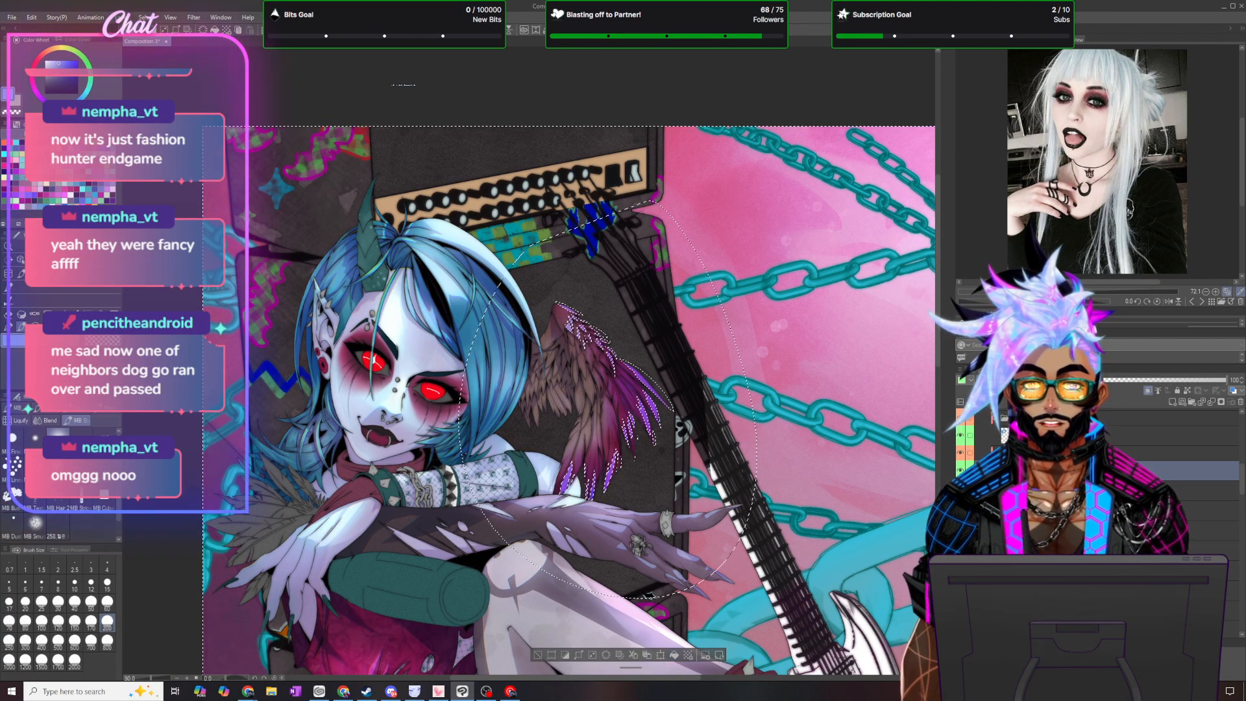
left_click(144, 17)
left_click(165, 42)
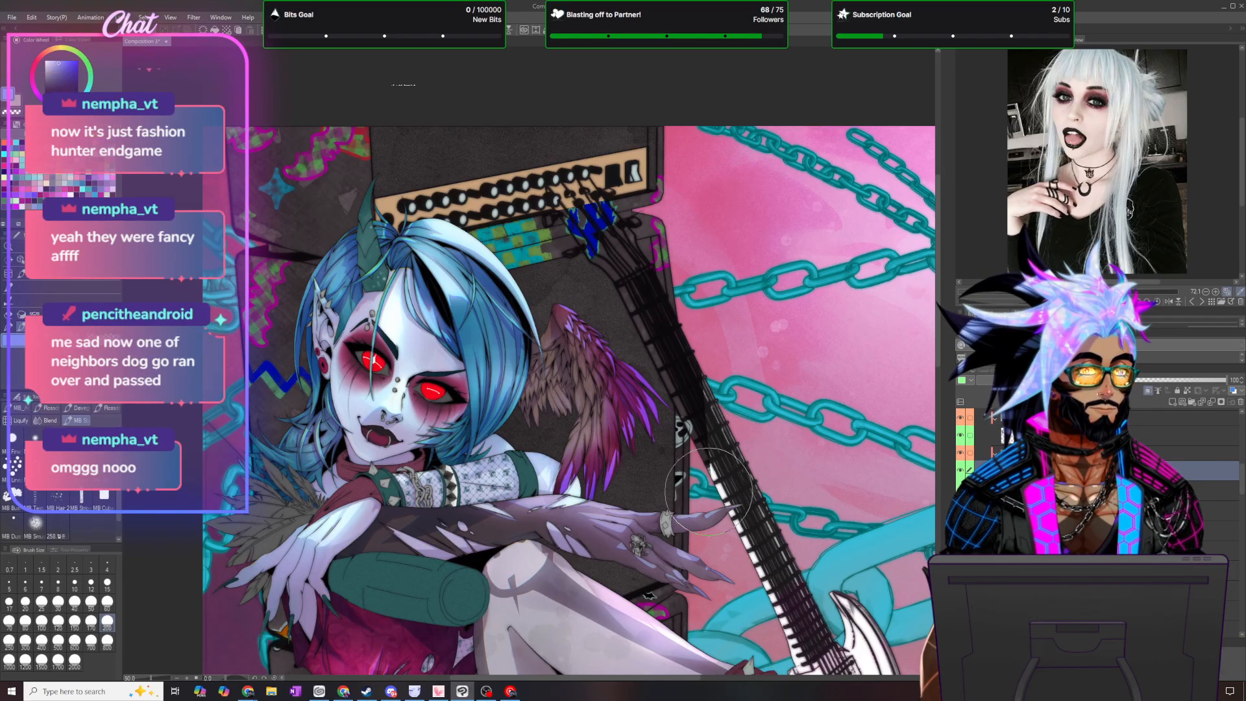
scroll(732, 458, "up", 5)
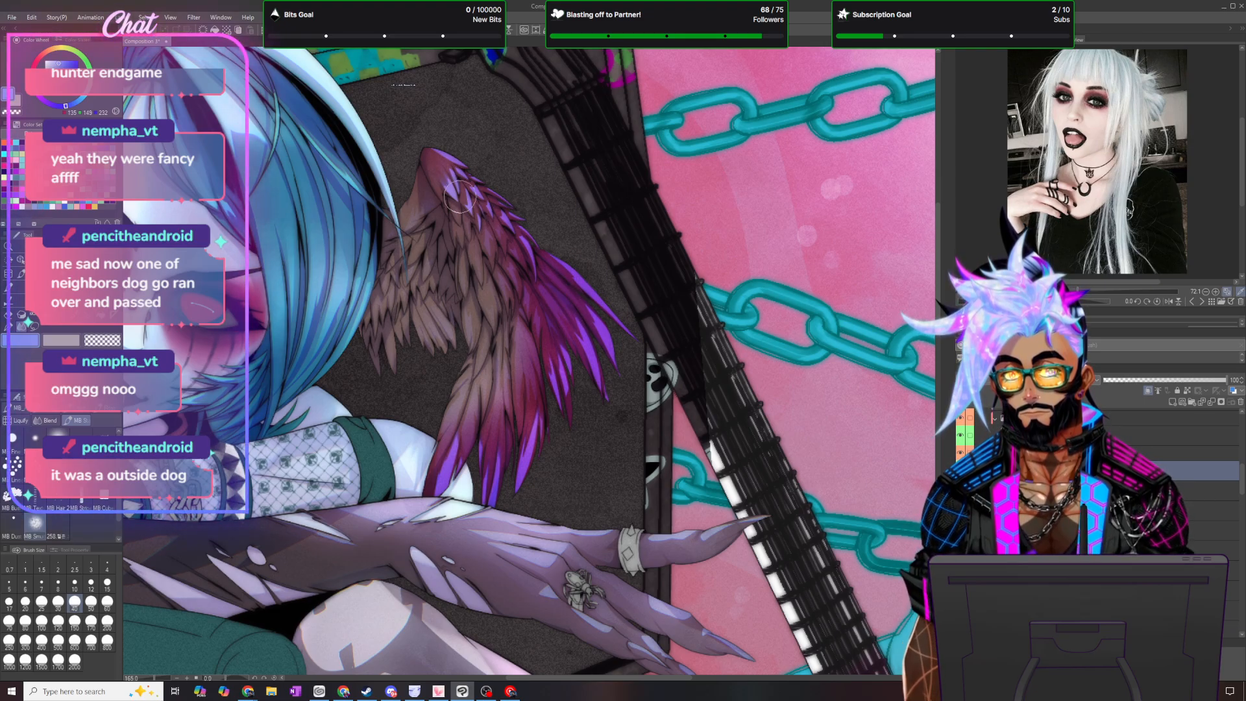
scroll(544, 426, "down", 2)
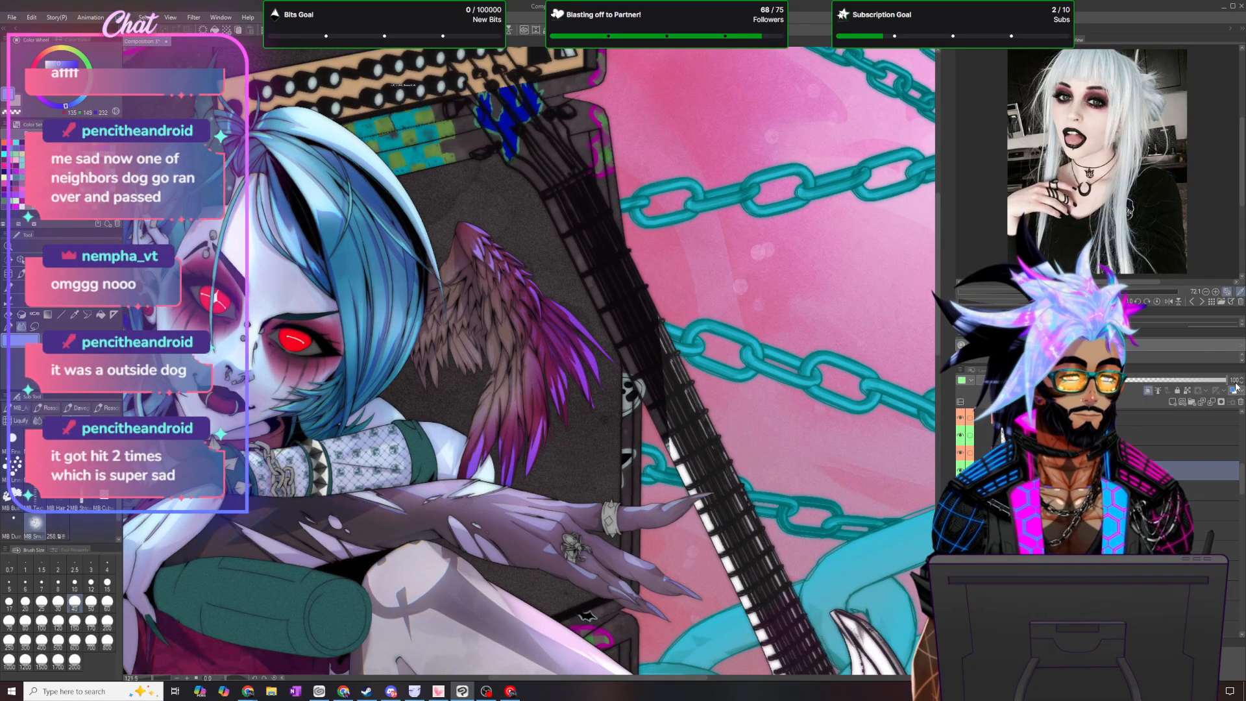
- Reduce the violet feather-edge layer to 30 percent opacity and duplicate it
type("30")
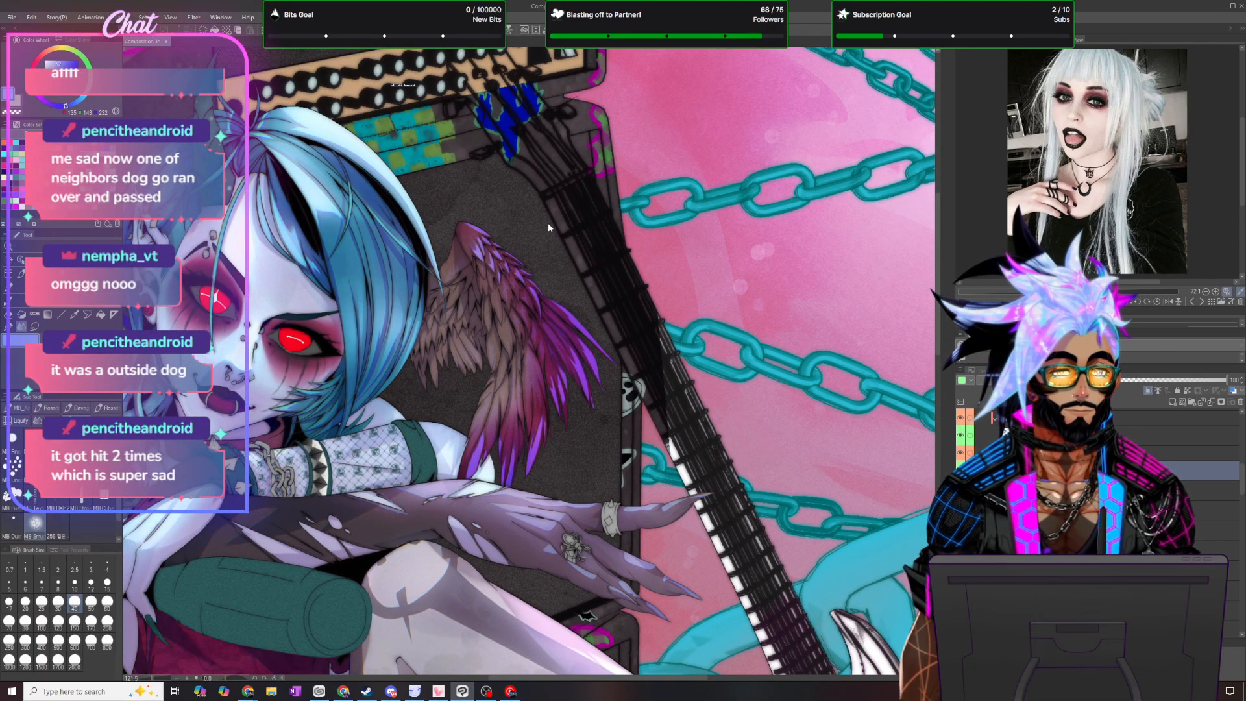
key("Return")
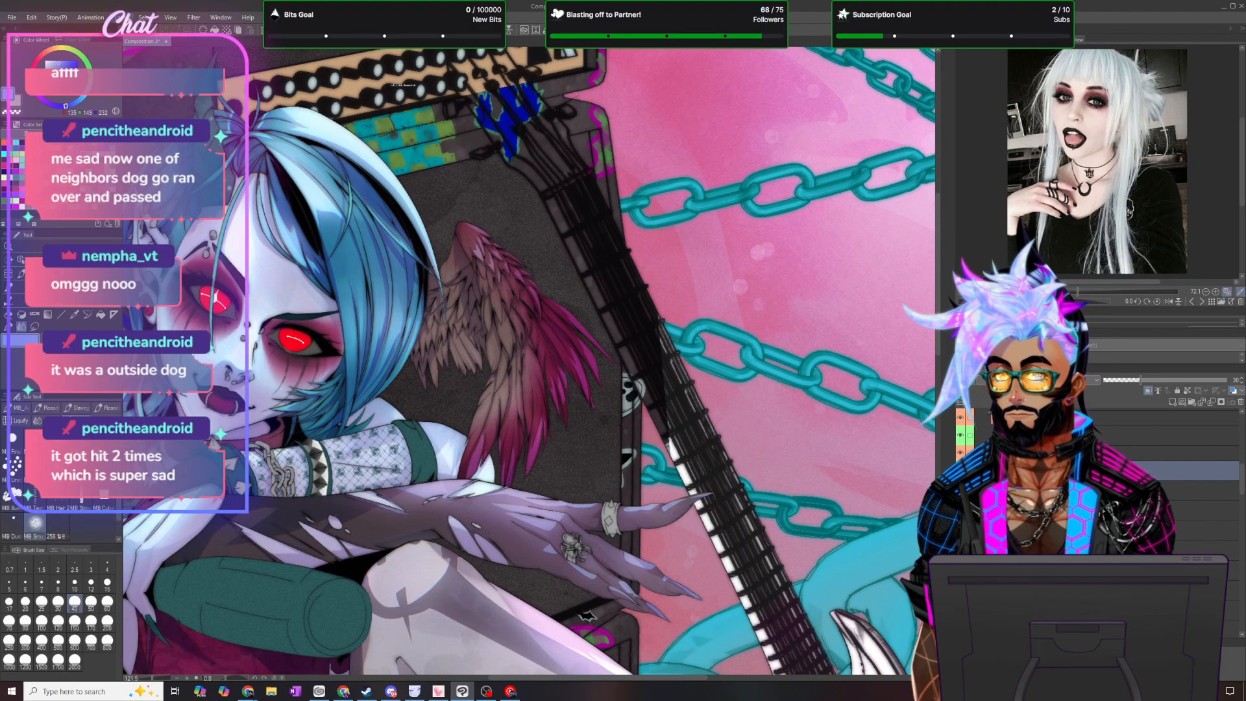
left_click(151, 17)
left_click(164, 98)
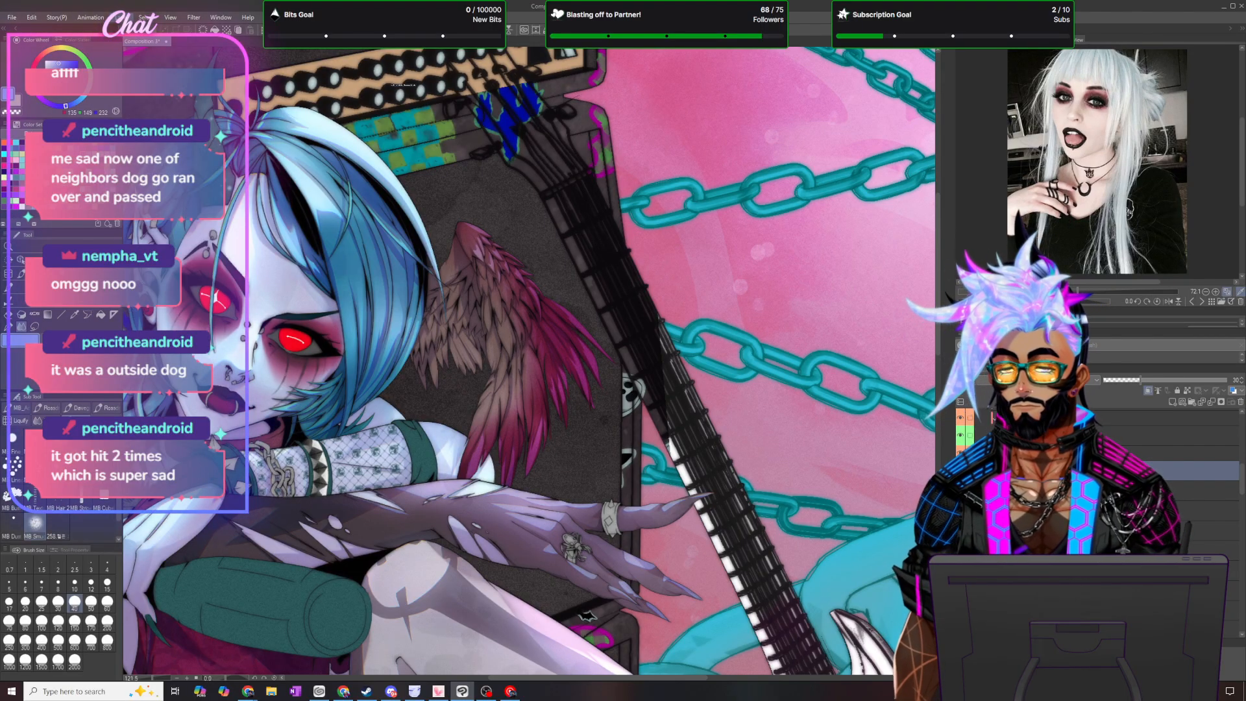
- Choose a different blending mode for the duplicated edge layer and apply a Gaussian blur of strength 6
left_click(1038, 380)
left_click(997, 410)
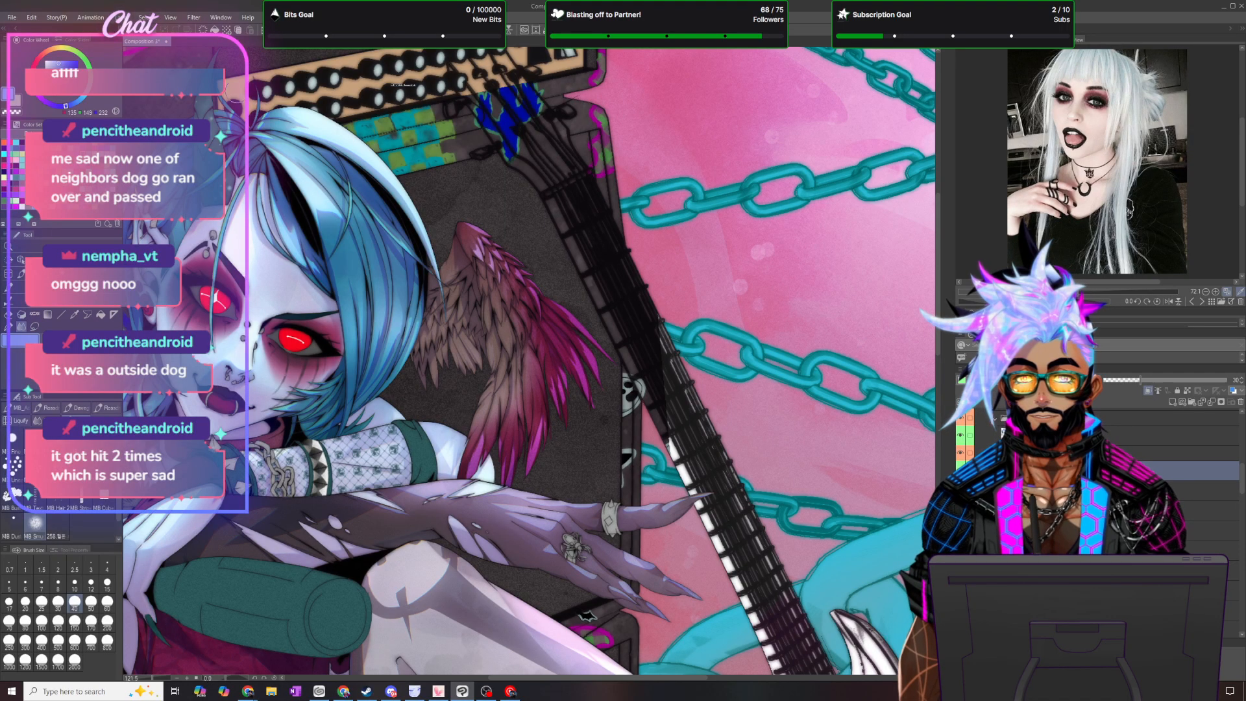
left_click(197, 18)
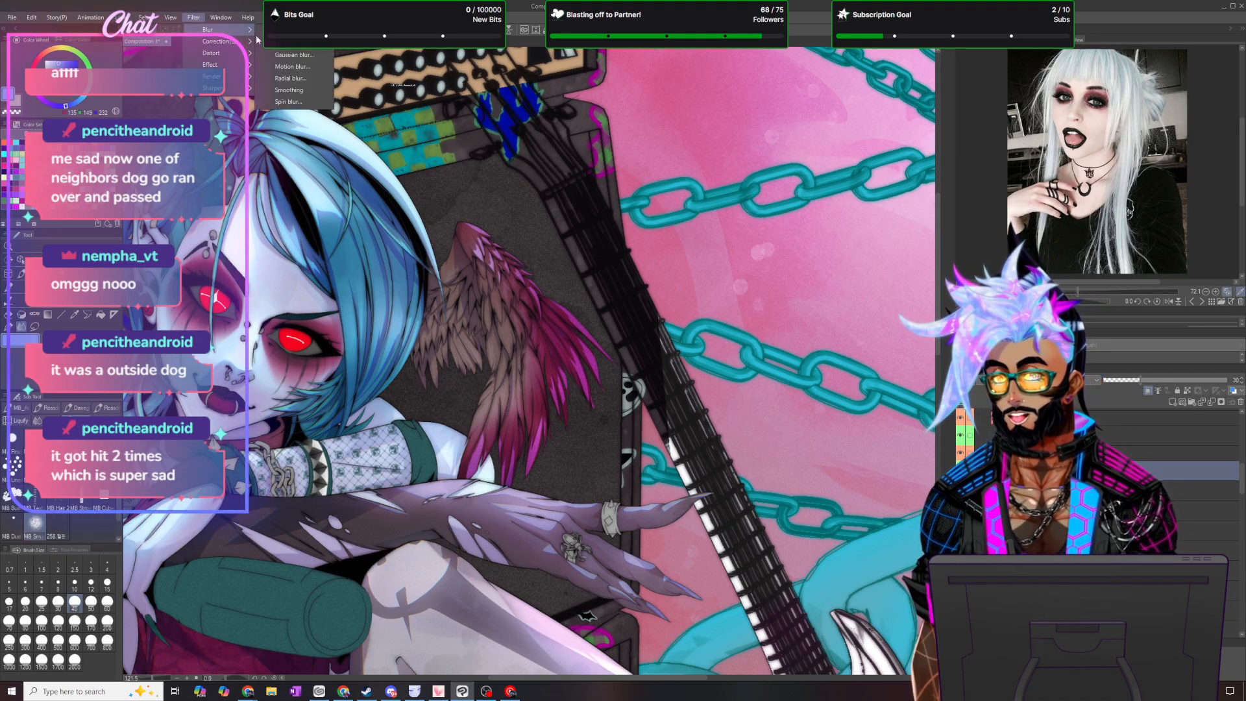
left_click(318, 62)
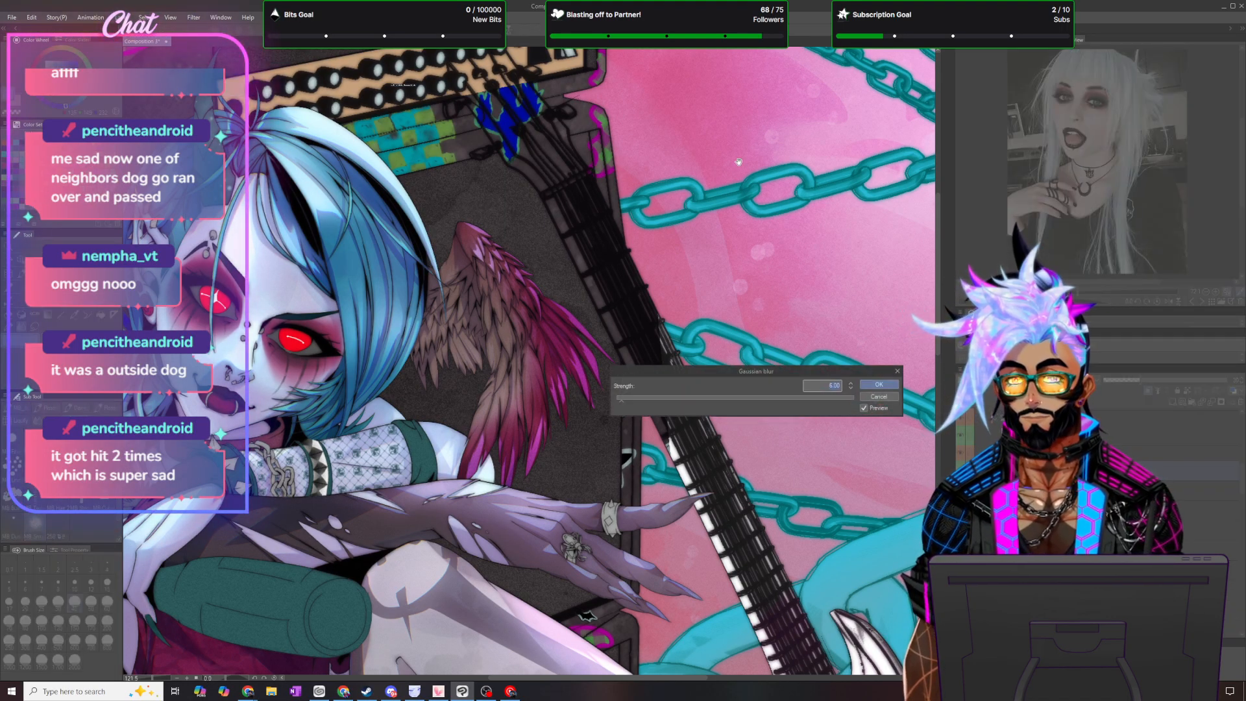
key("Return")
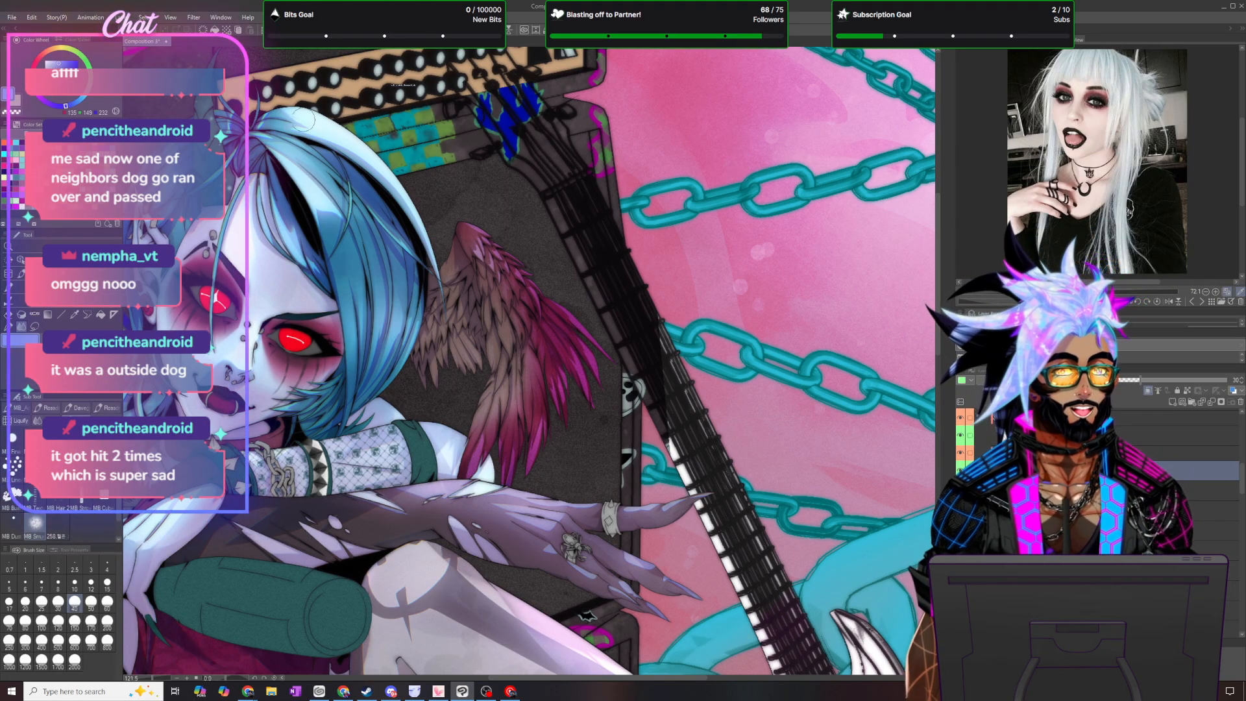
- Duplicate the blurred feather glow layer, choose the copy's blending mode, and merge it with the layer below
left_click(115, 18)
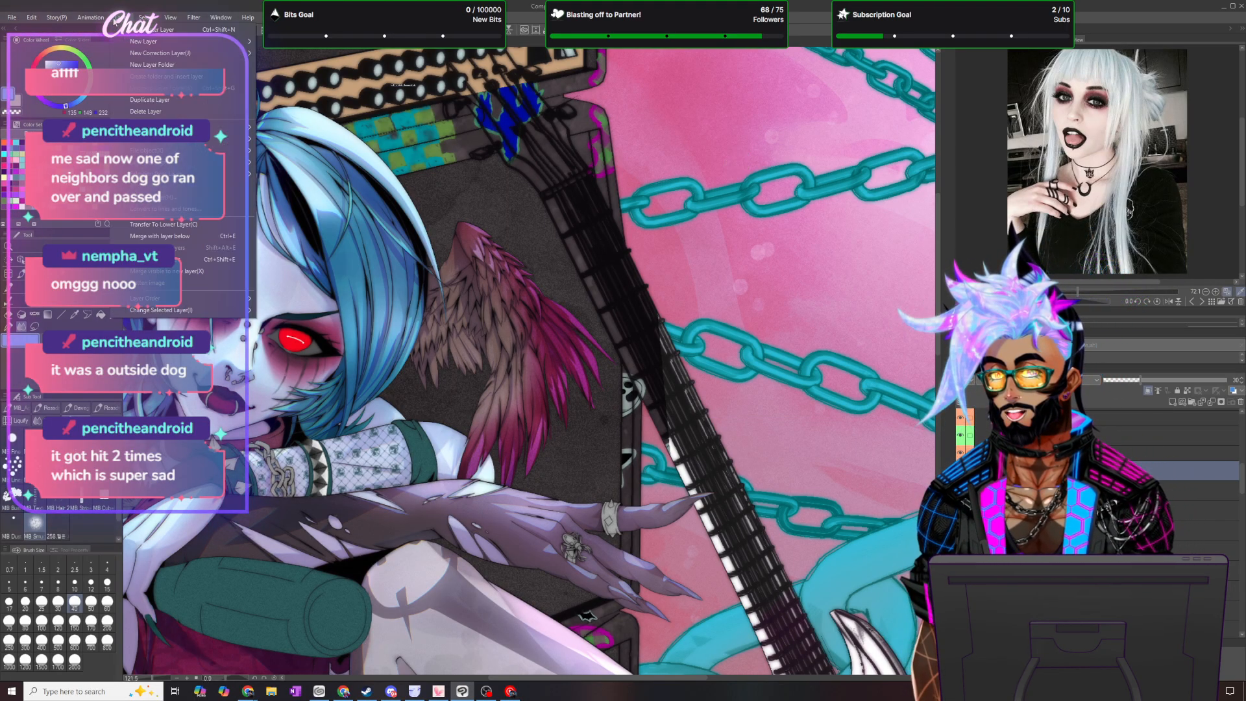
left_click(170, 101)
left_click(1039, 380)
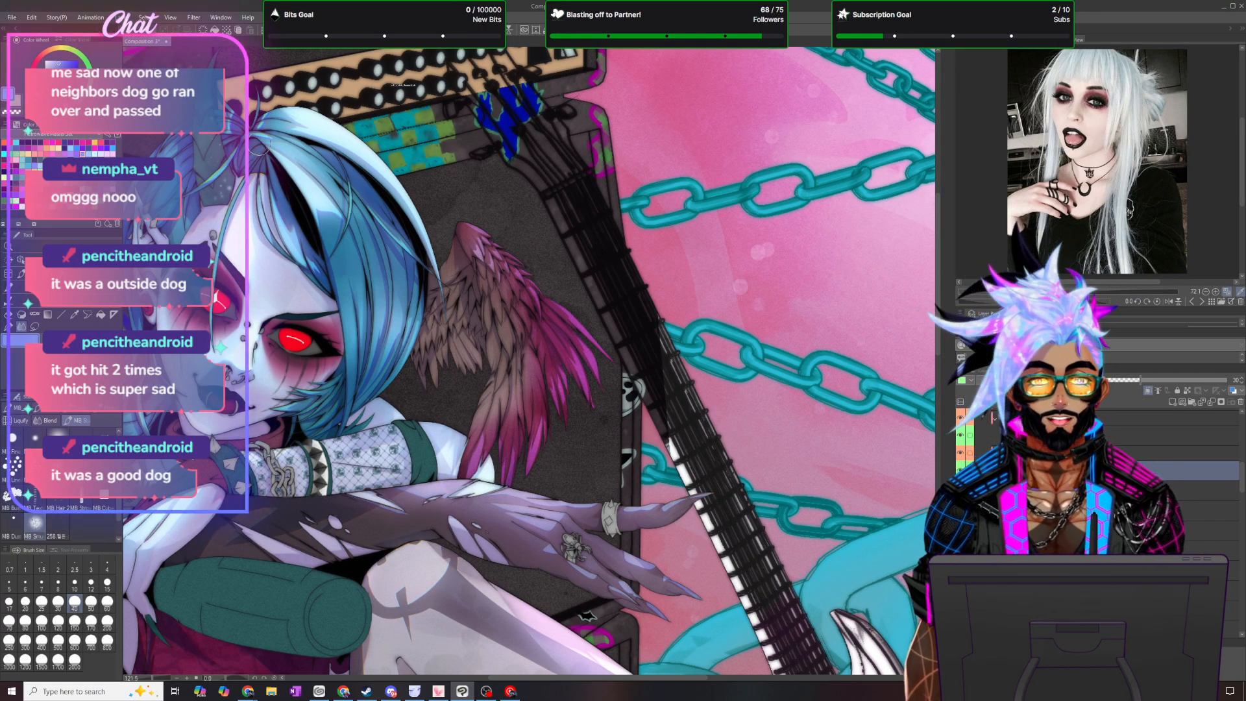
left_click(122, 18)
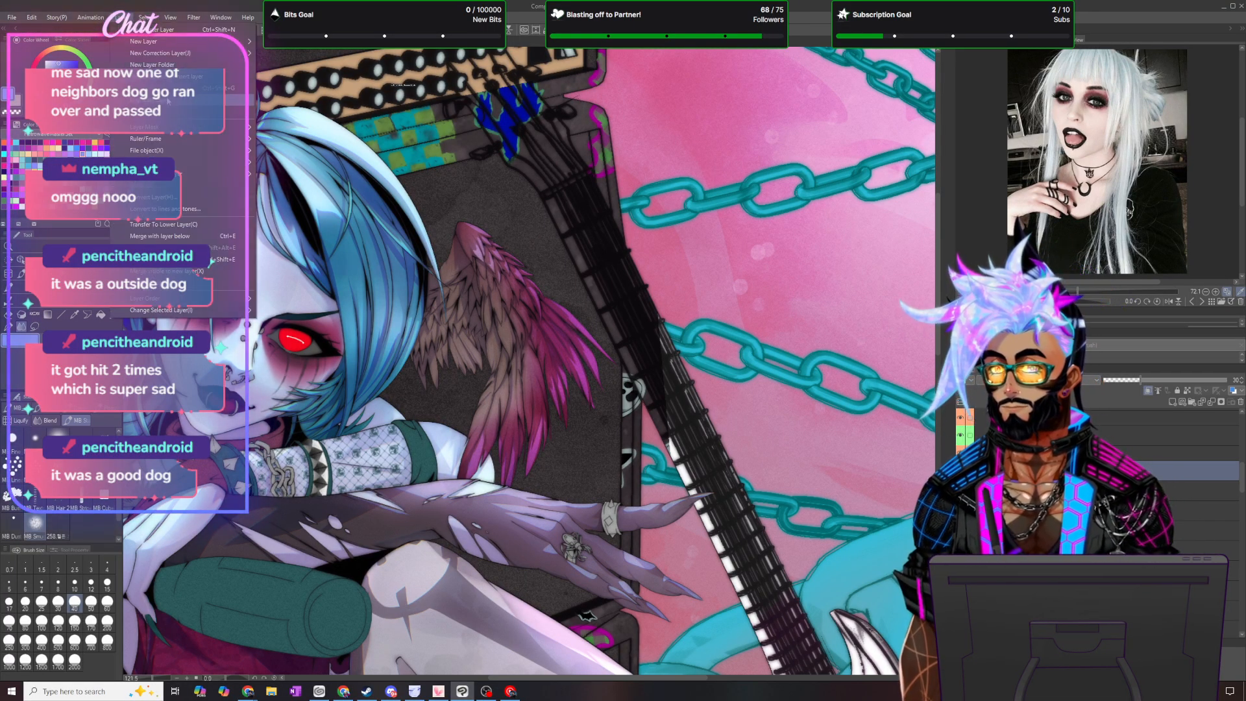
left_click(160, 237)
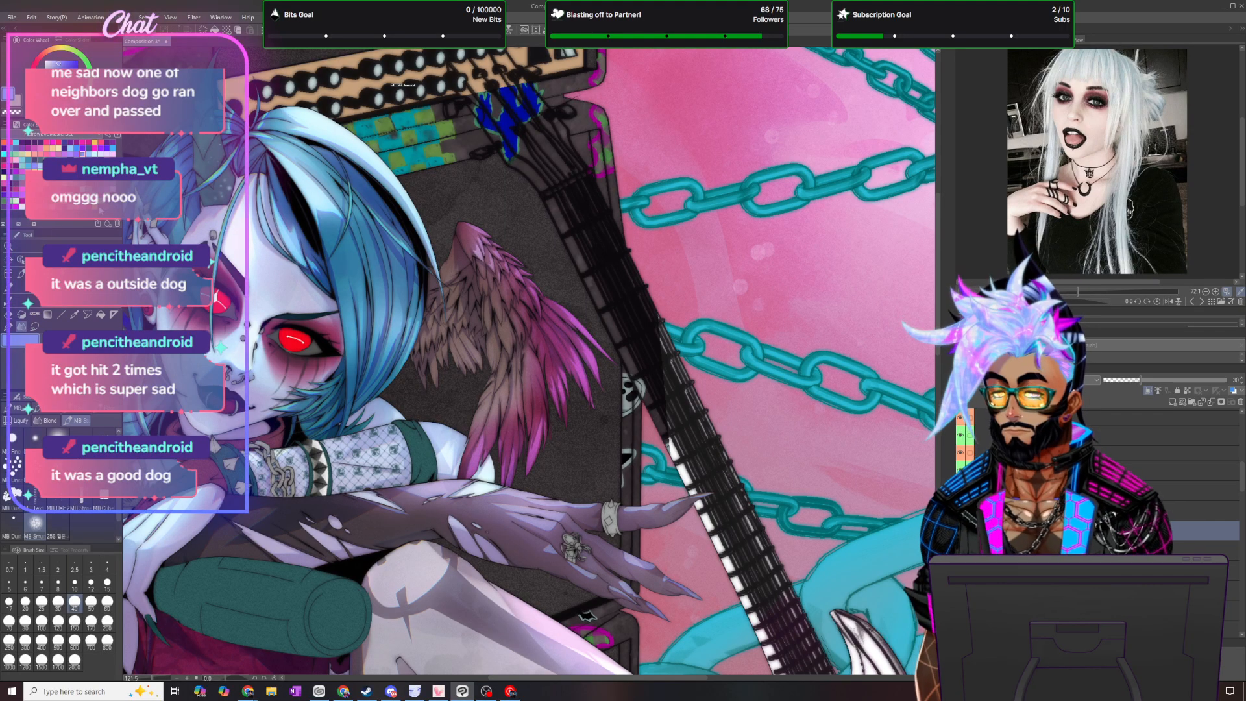
- Recolor the tint on the wing's outer feathers with the red-pink drawing color and check the whole figure
left_click(31, 18)
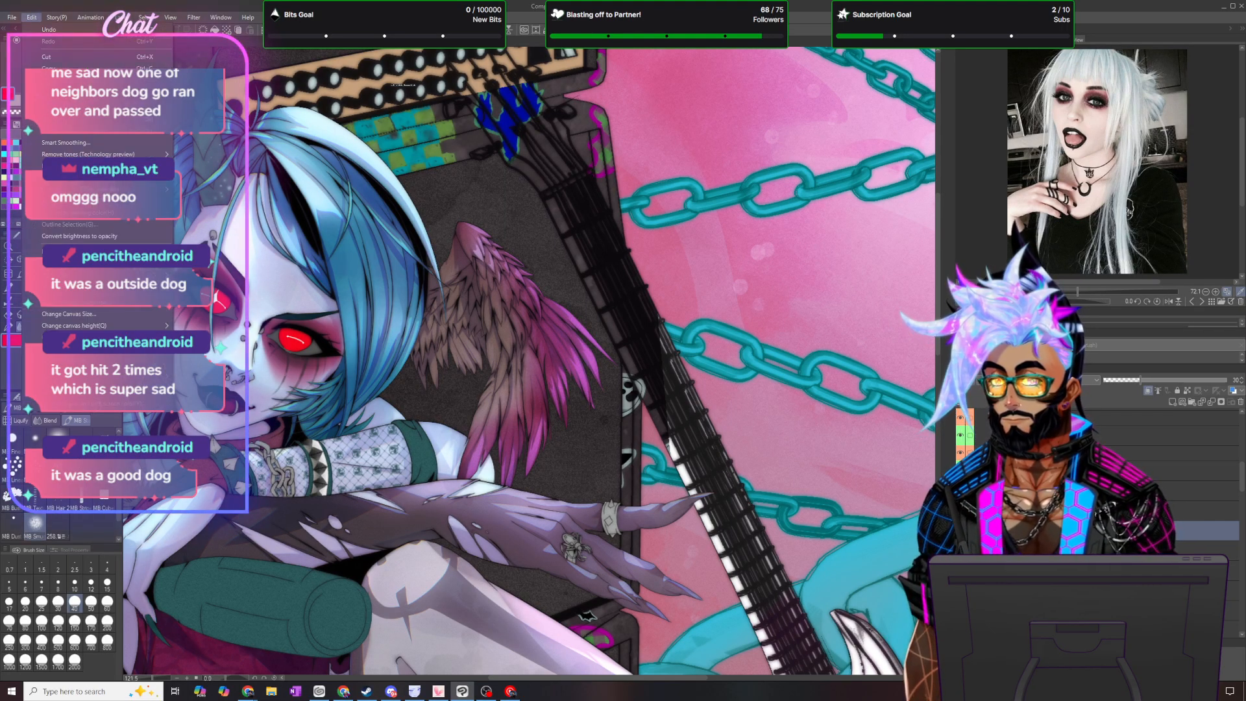
left_click(95, 213)
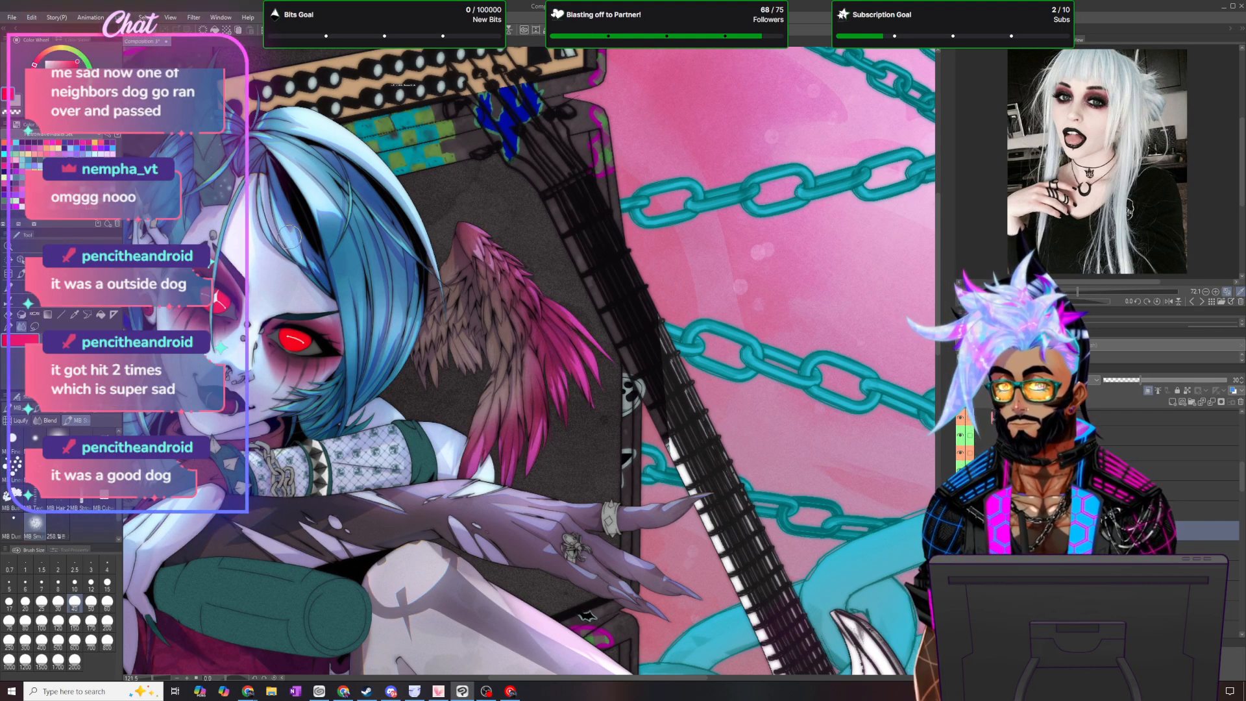
scroll(566, 240, "down", 2)
scroll(545, 235, "down", 1)
scroll(531, 224, "up", 2)
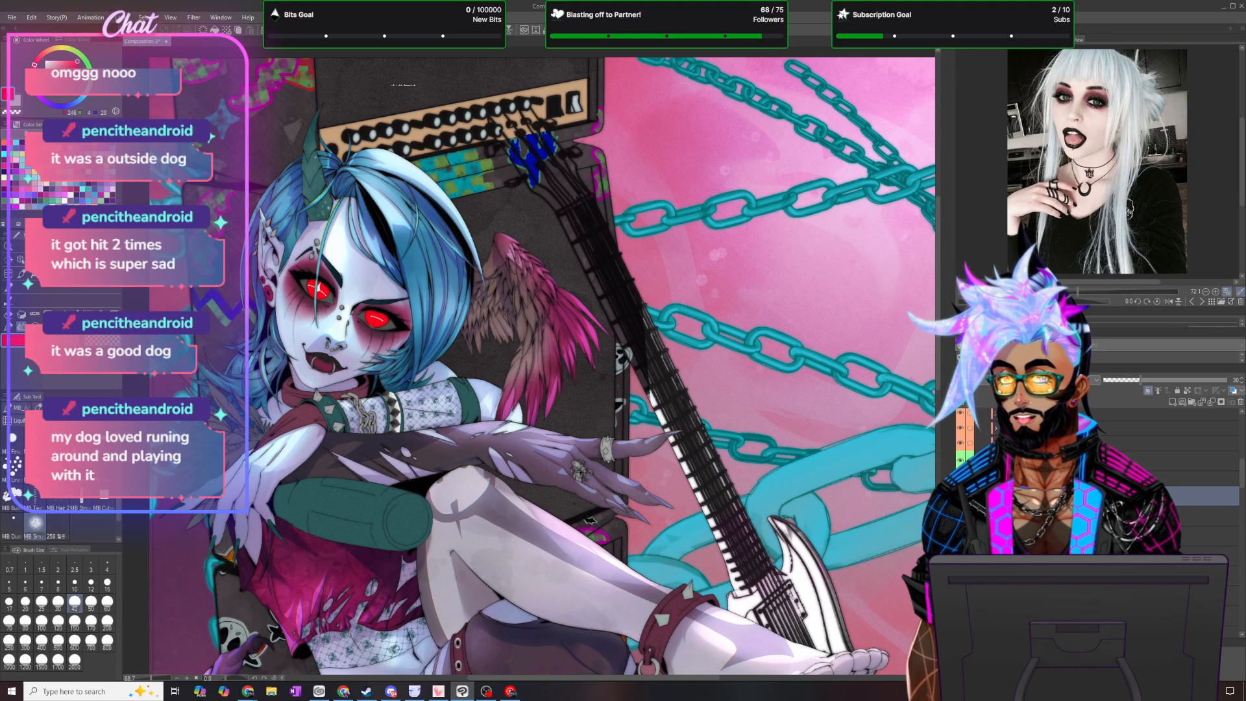
- Add a gradient map correction layer to the wing and load the Goretober gradients preset
left_click(116, 18)
mouse_move(149, 55)
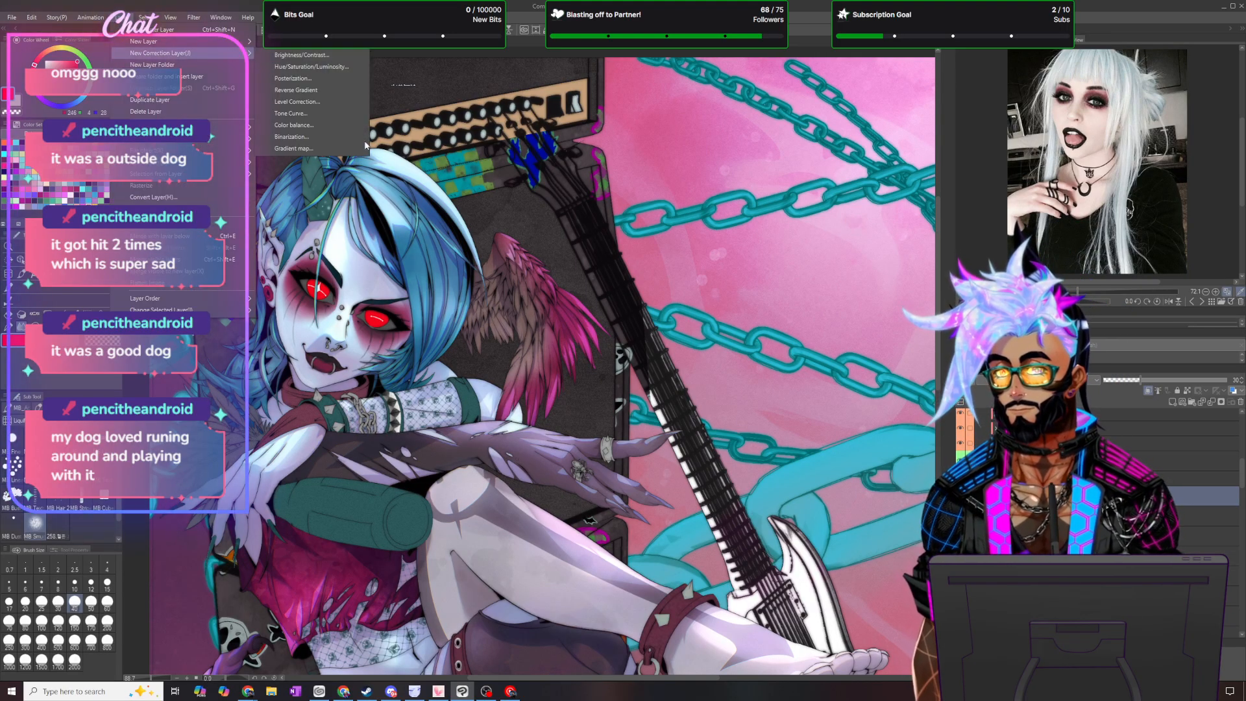
left_click(342, 150)
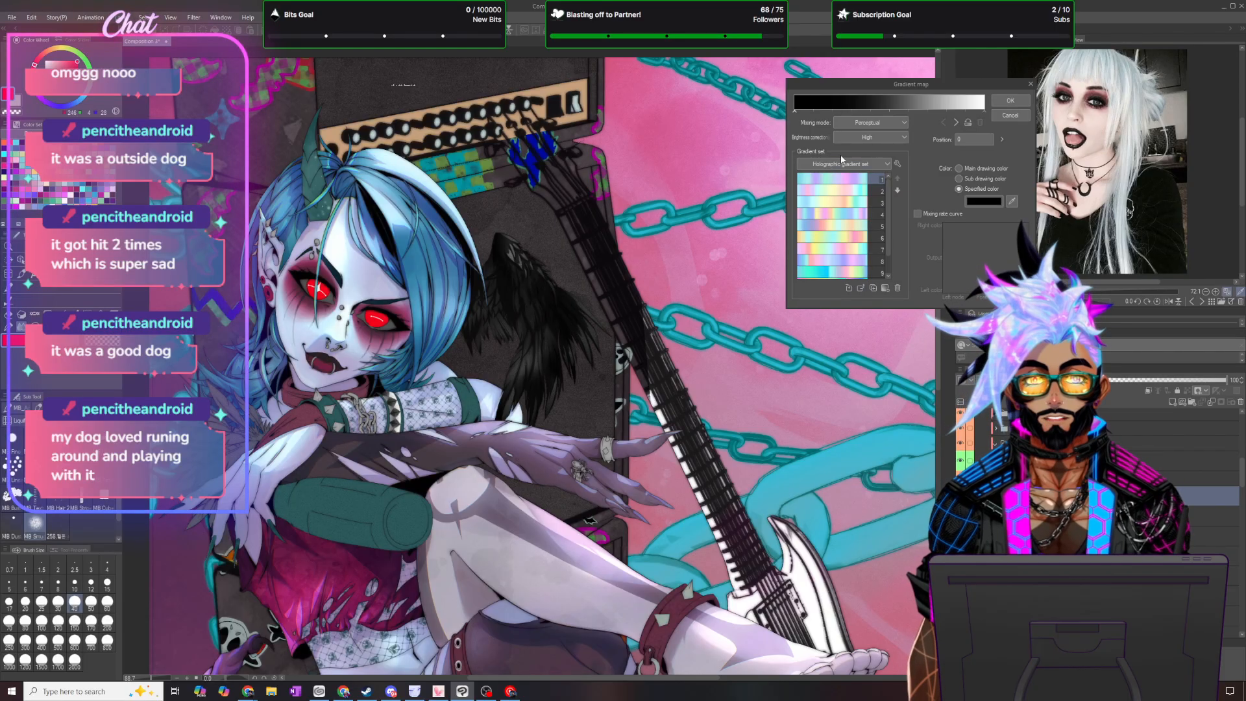
left_click(845, 165)
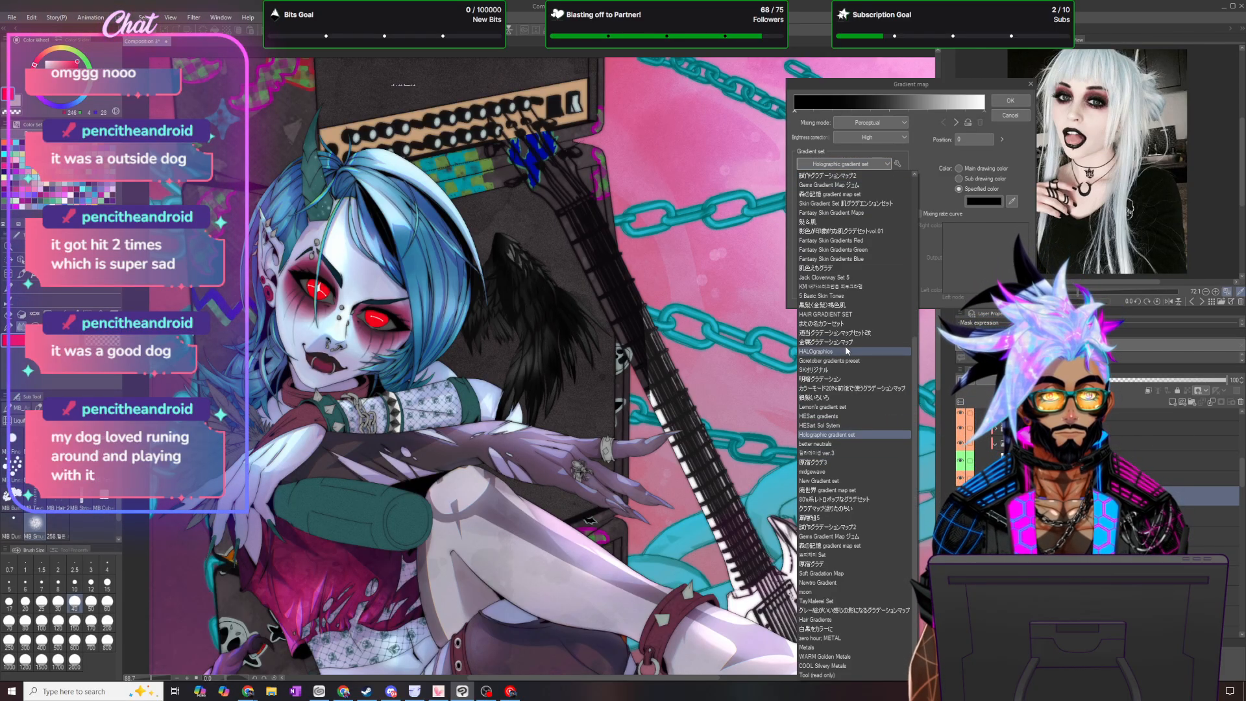
scroll(845, 349, "up", 6)
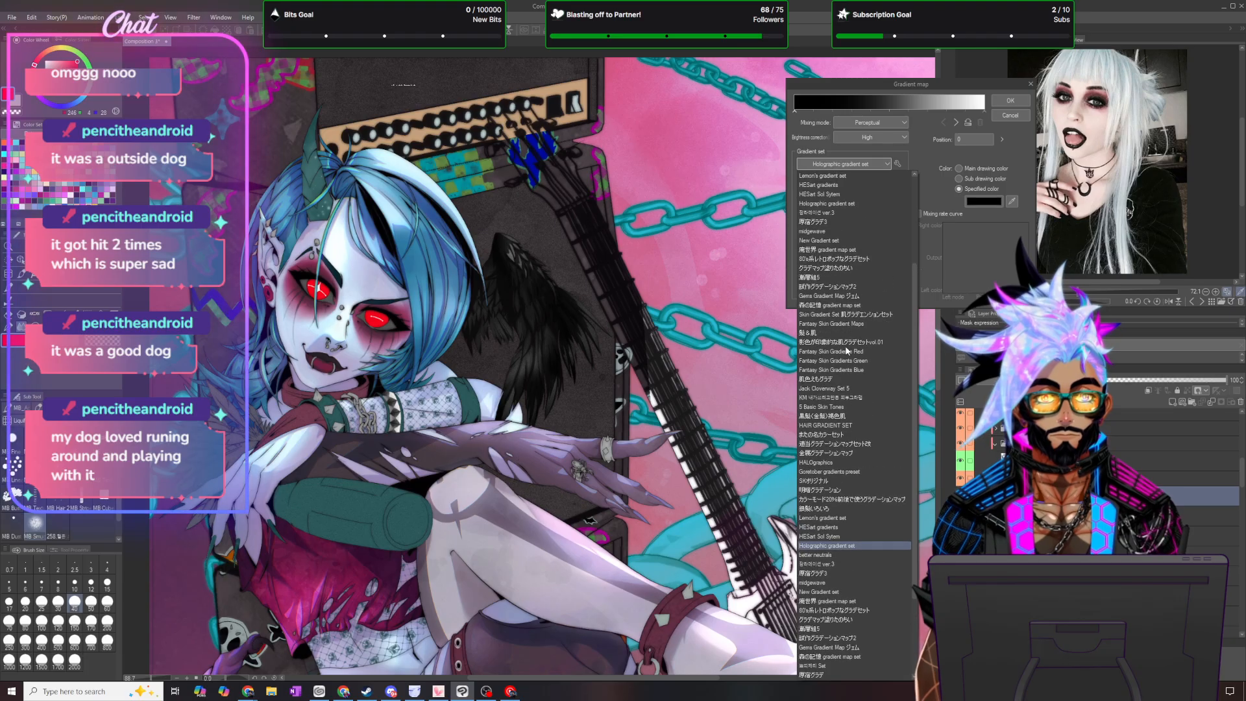
scroll(845, 348, "up", 3)
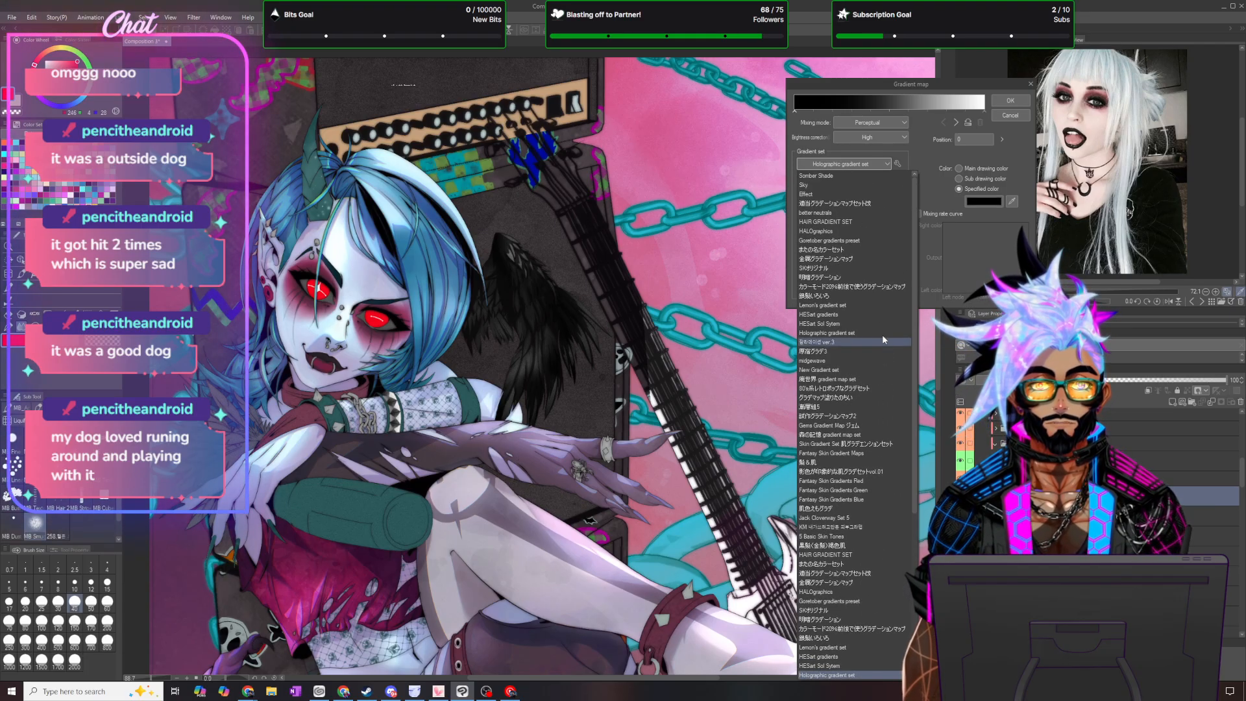
left_click(838, 241)
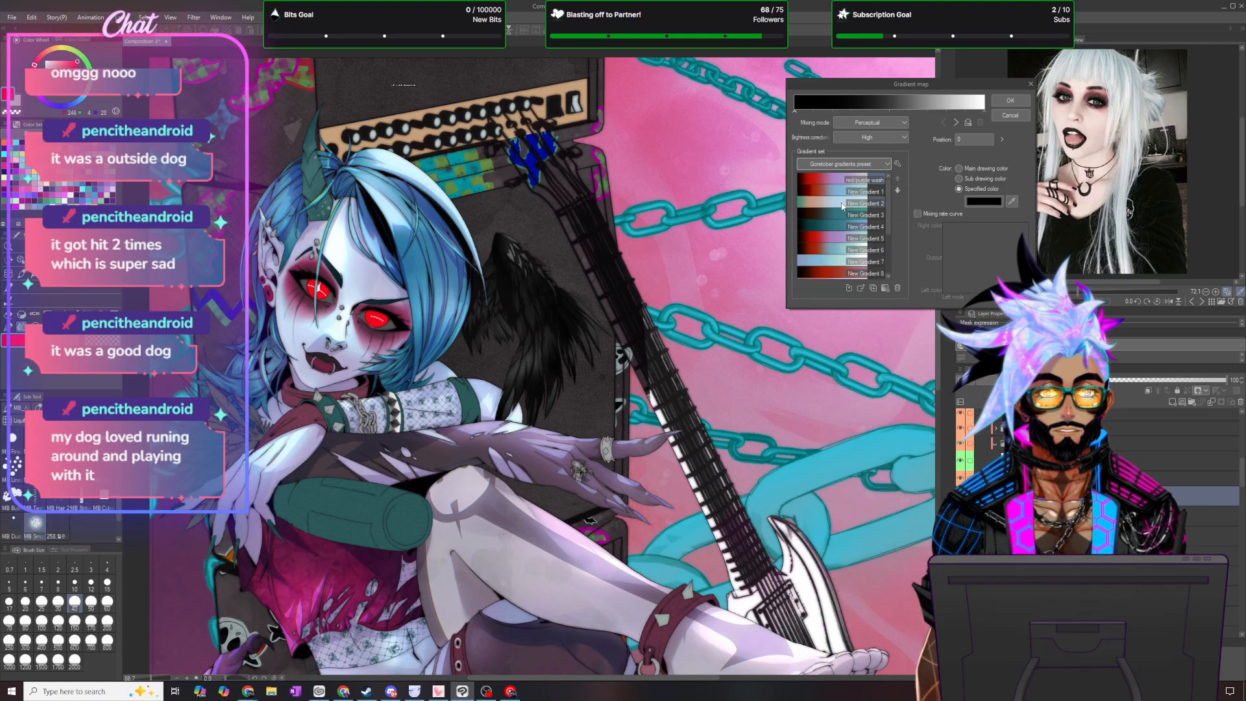
- Apply New Gradient 5 to the wing's gradient map and lower that correction layer's opacity to about 50 percent
scroll(828, 266, "down", 3)
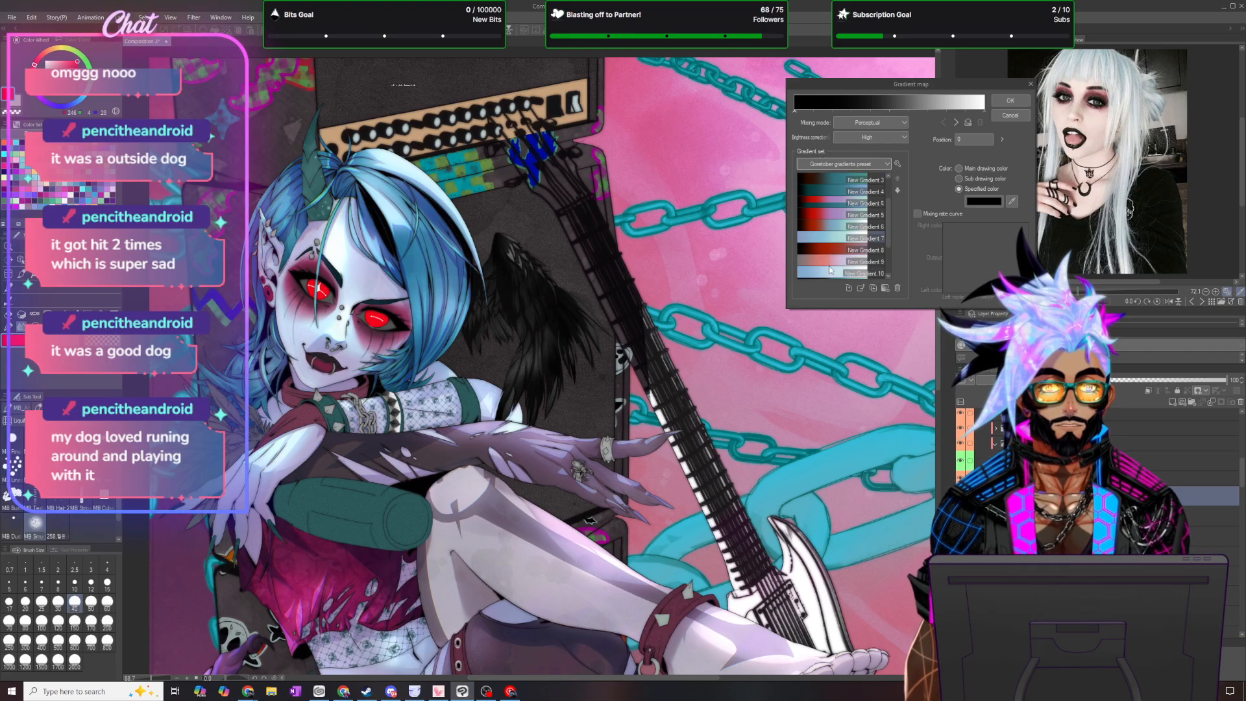
scroll(833, 277, "up", 3)
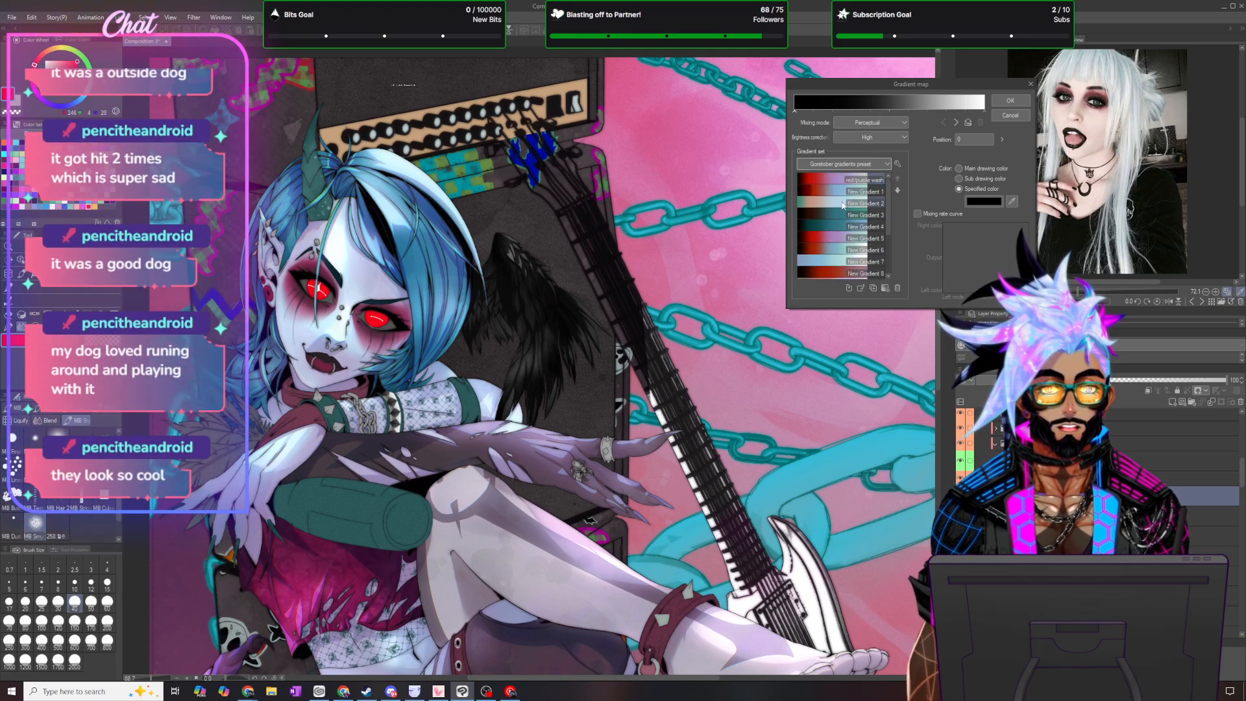
left_click(824, 239)
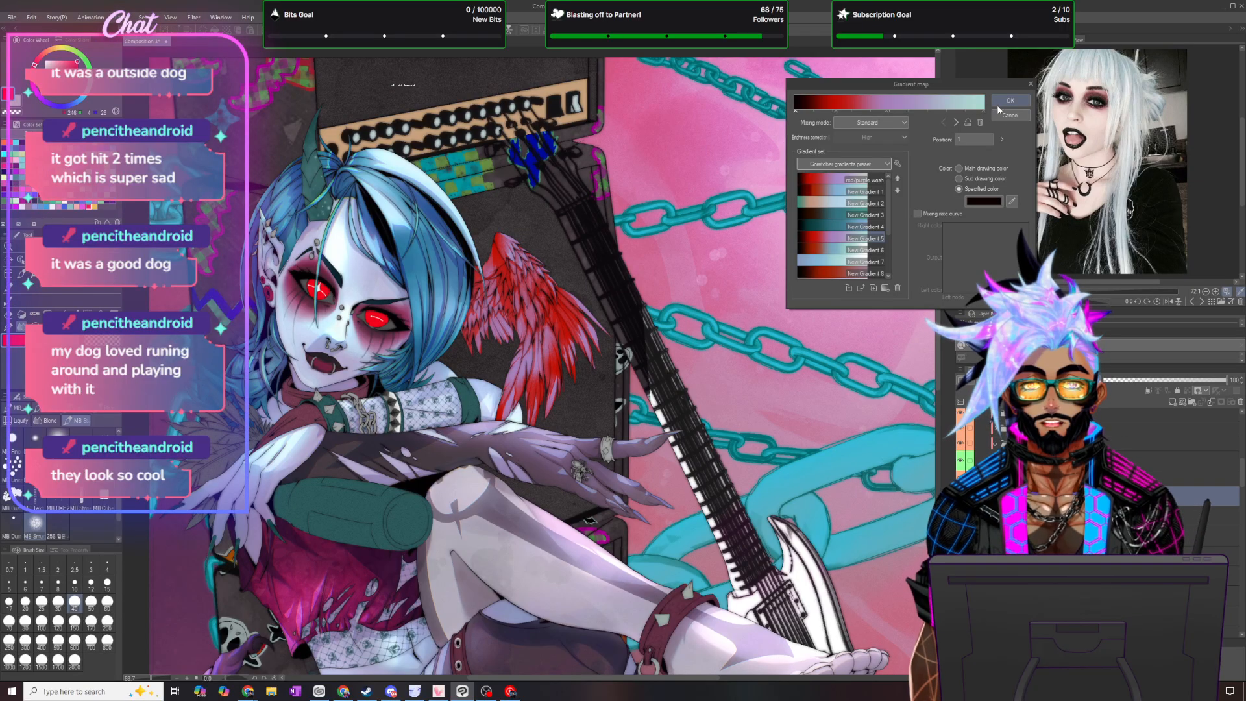
left_click(839, 255)
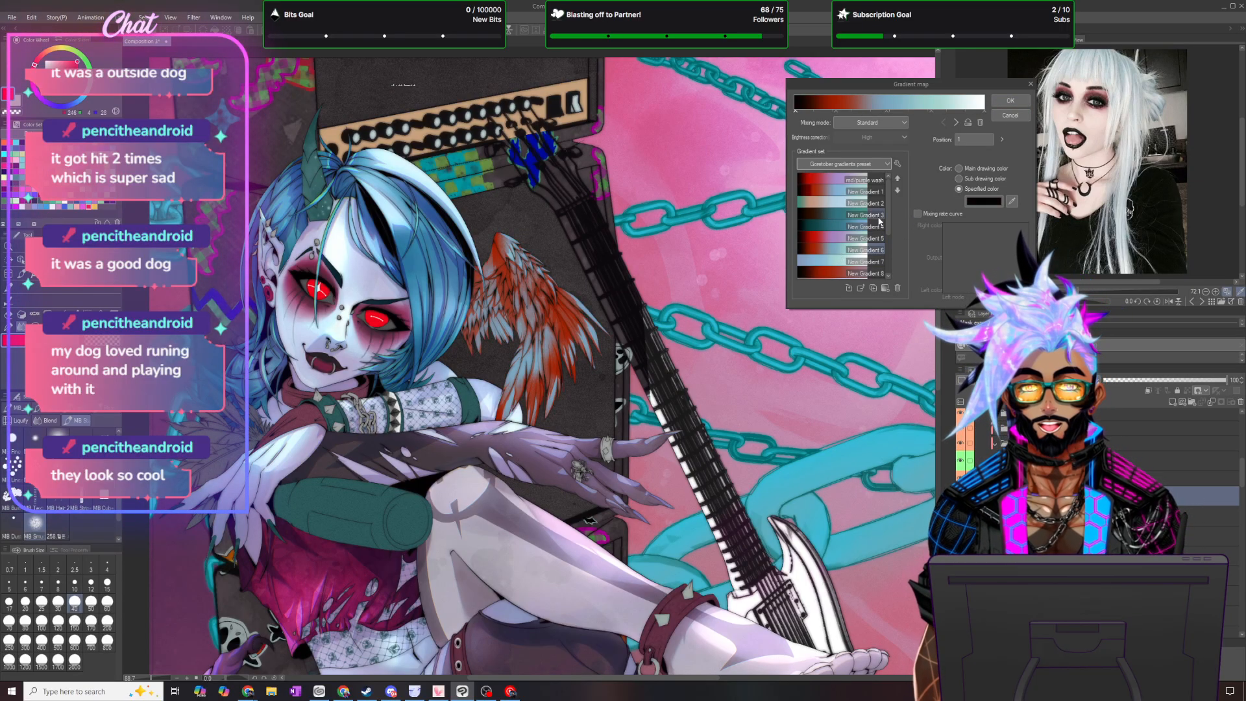
left_click(831, 237)
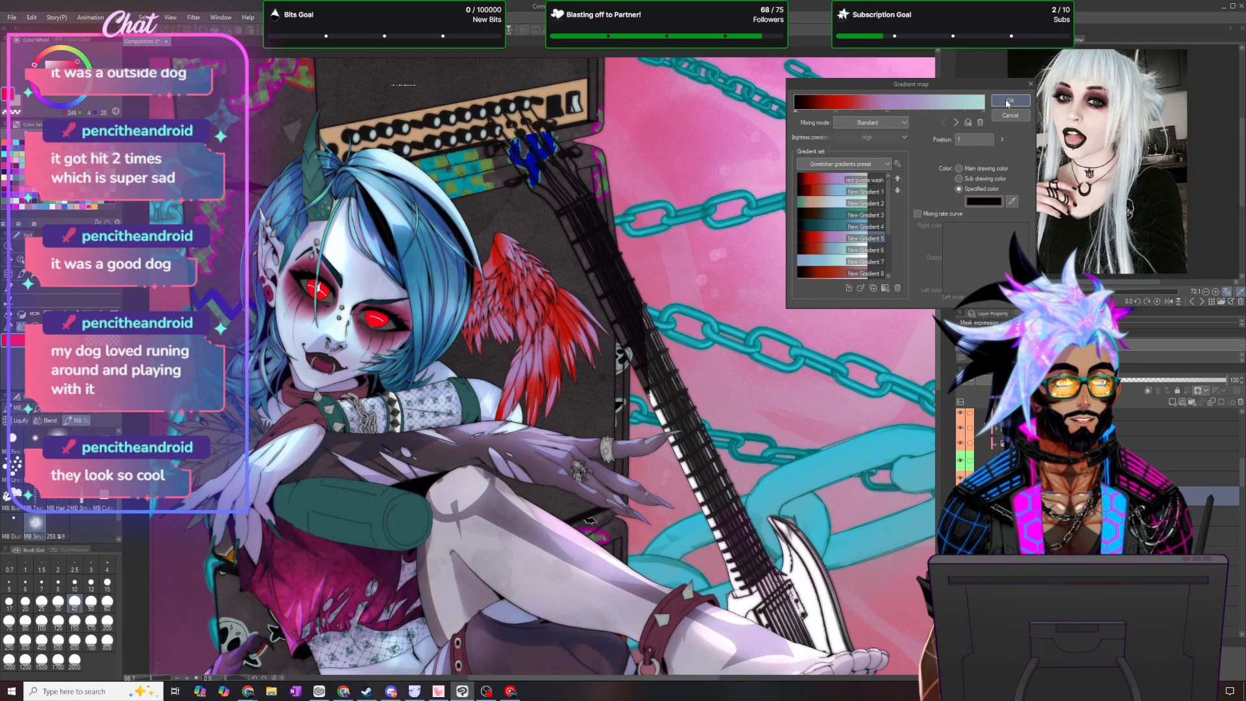
left_click(1009, 101)
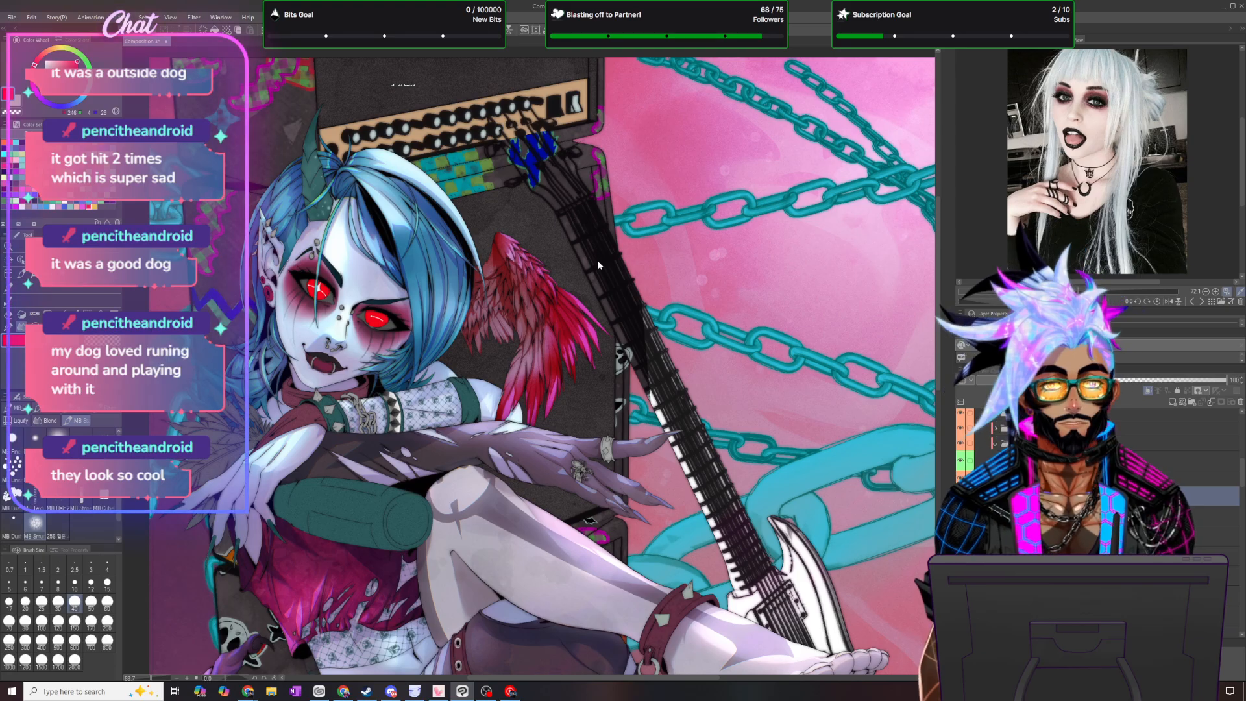
left_click(1165, 380)
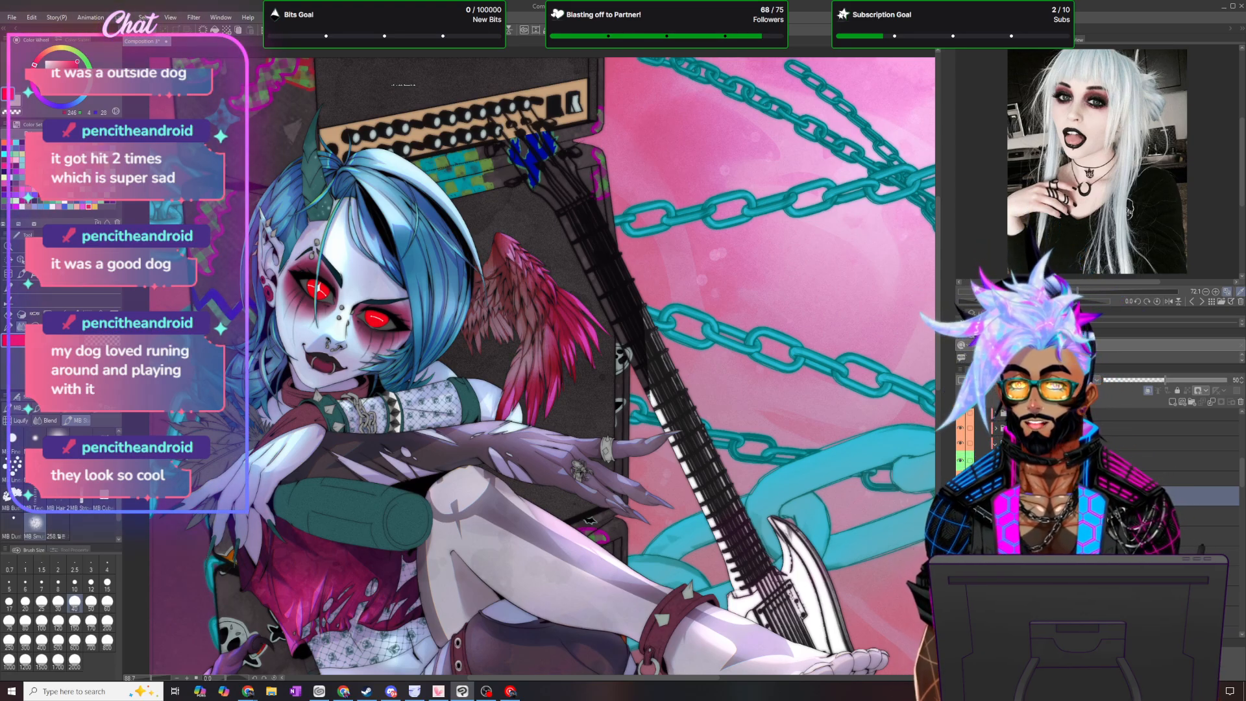
- Add a second gradient map correction layer above a lower wing layer and load the SKオリジナル gradient set
left_click(1207, 516)
left_click(121, 18)
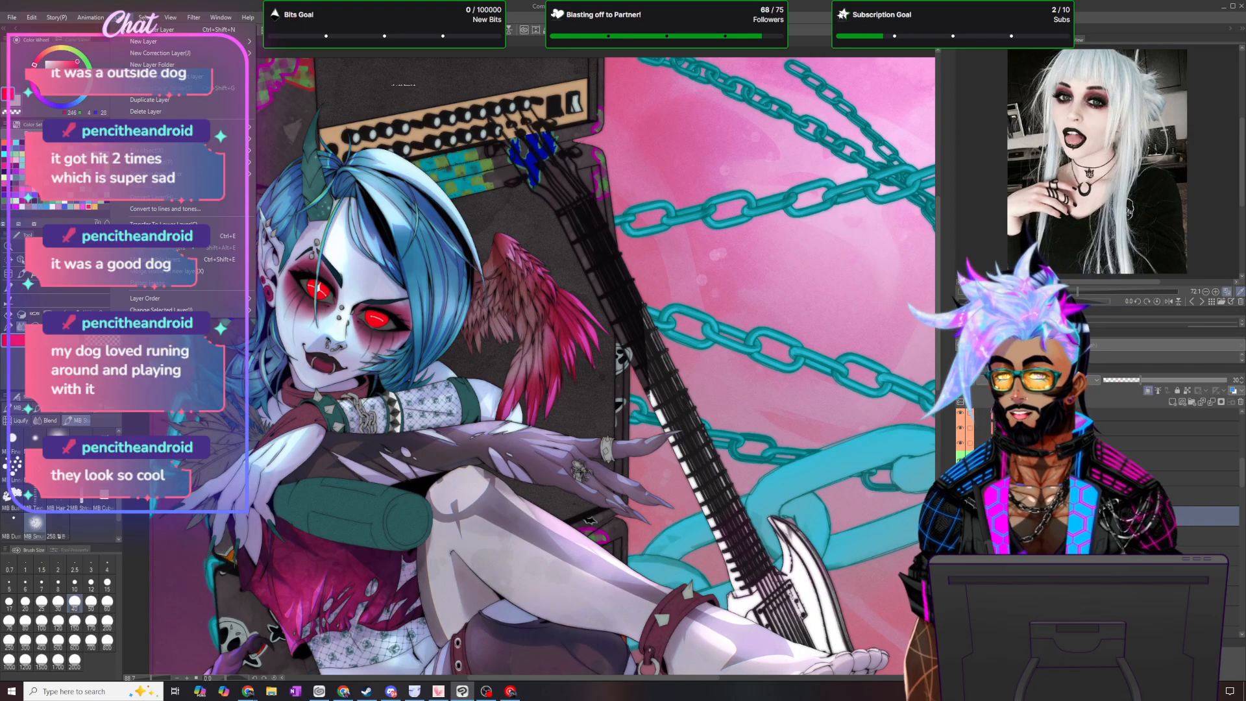
mouse_move(157, 55)
left_click(322, 149)
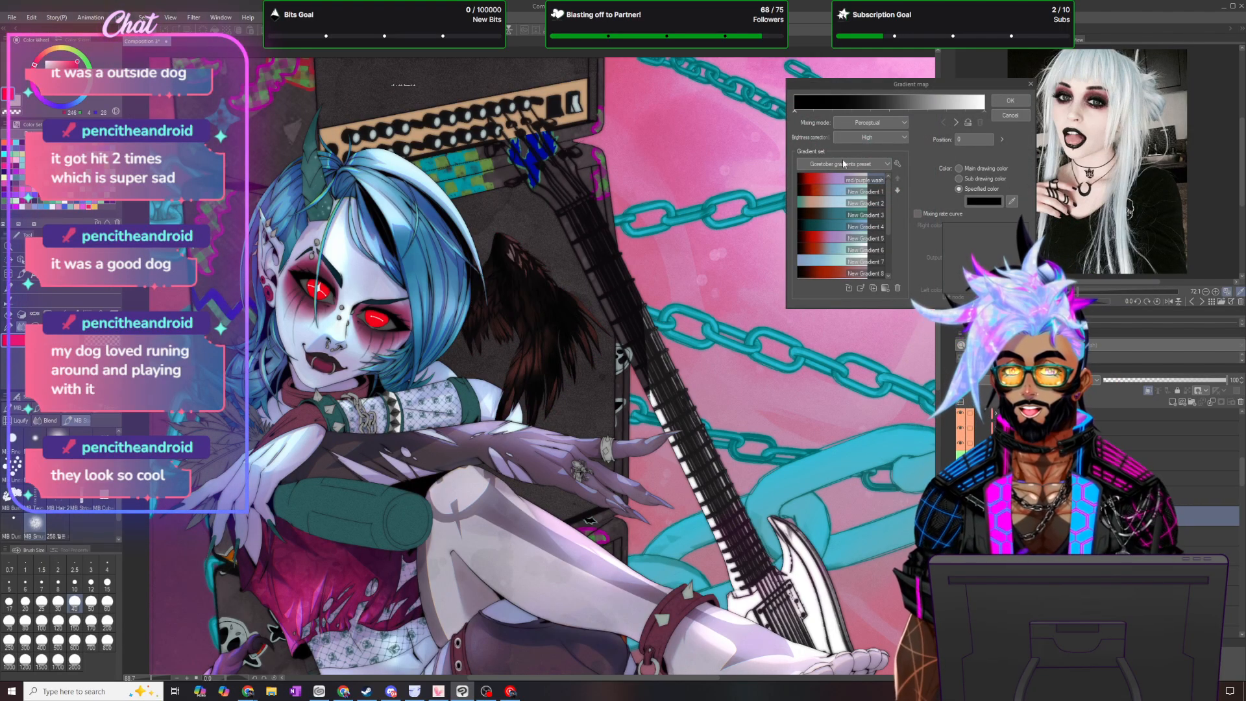
left_click(857, 164)
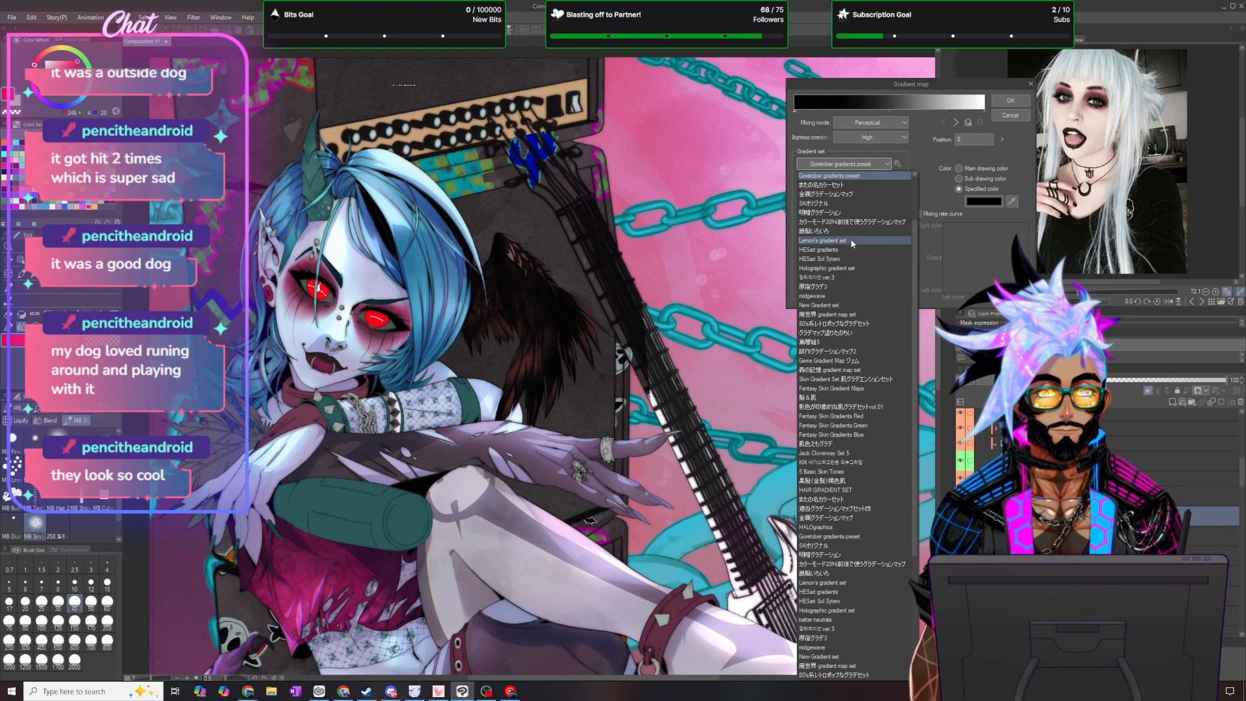
left_click(824, 203)
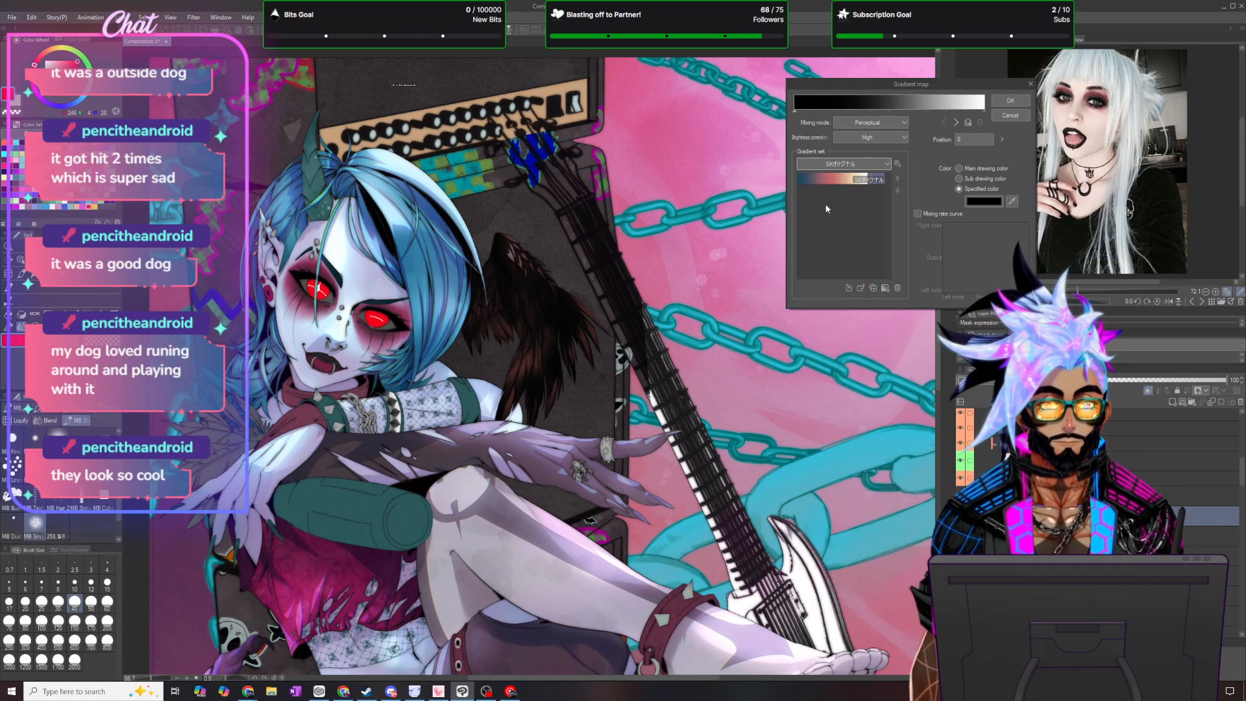
- Load the time-of-day gradient set for the wing's second gradient map and apply its brown-to-cream gradient
left_click(809, 165)
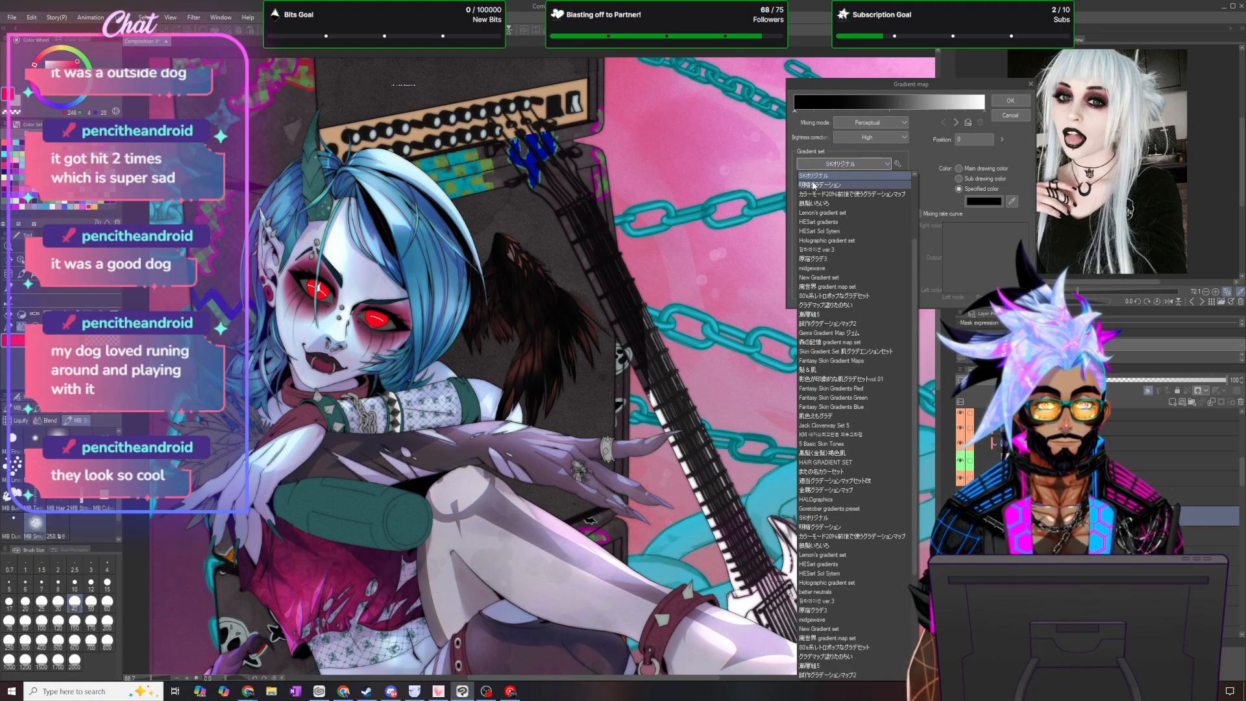
left_click(818, 165)
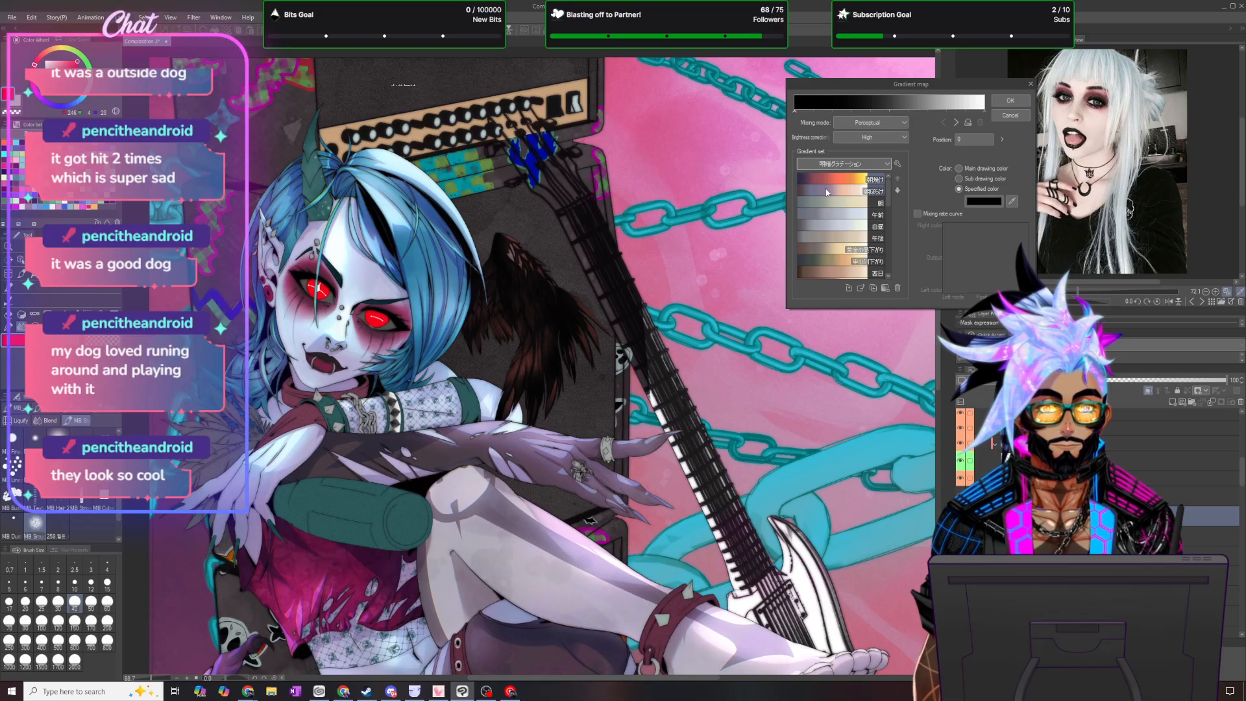
left_click(828, 192)
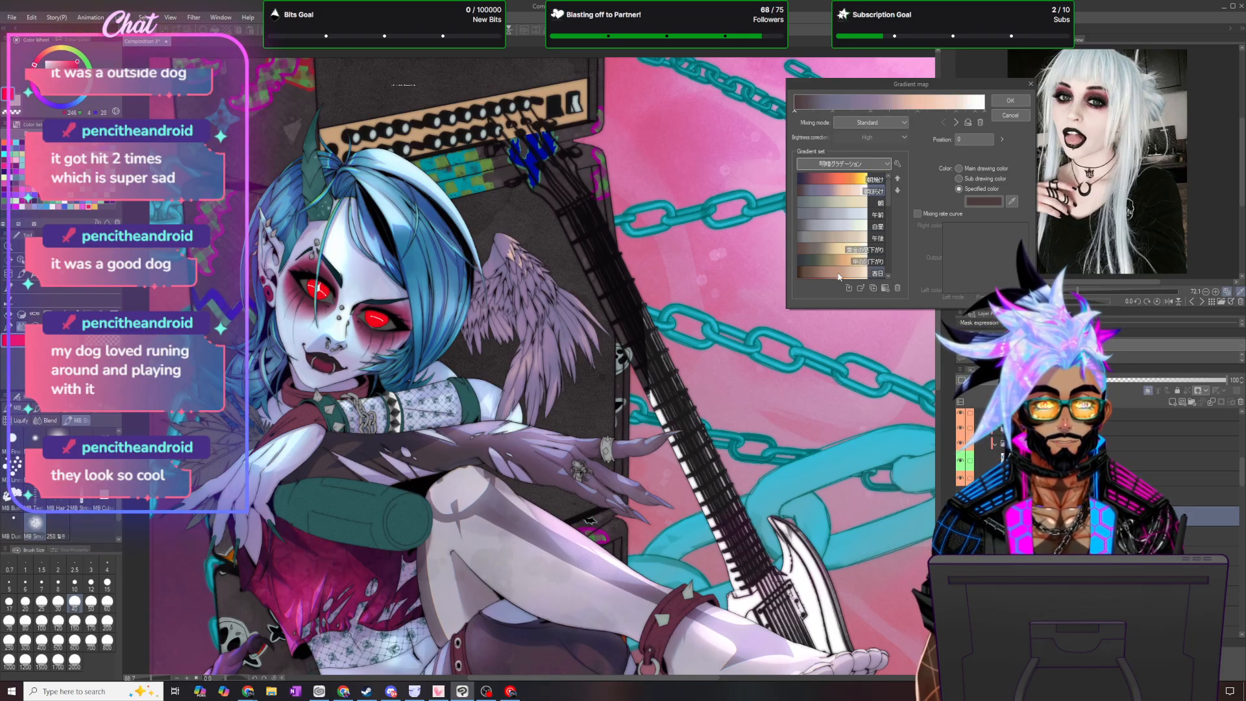
left_click(830, 246)
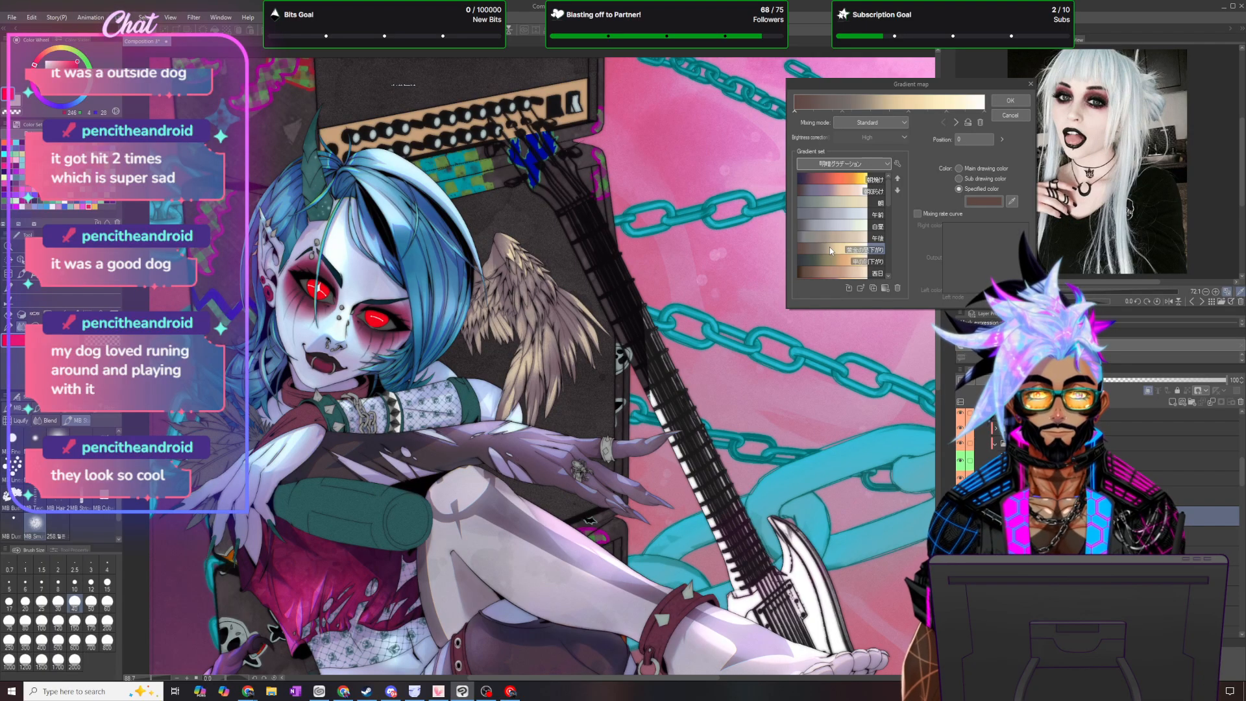
left_click(1010, 102)
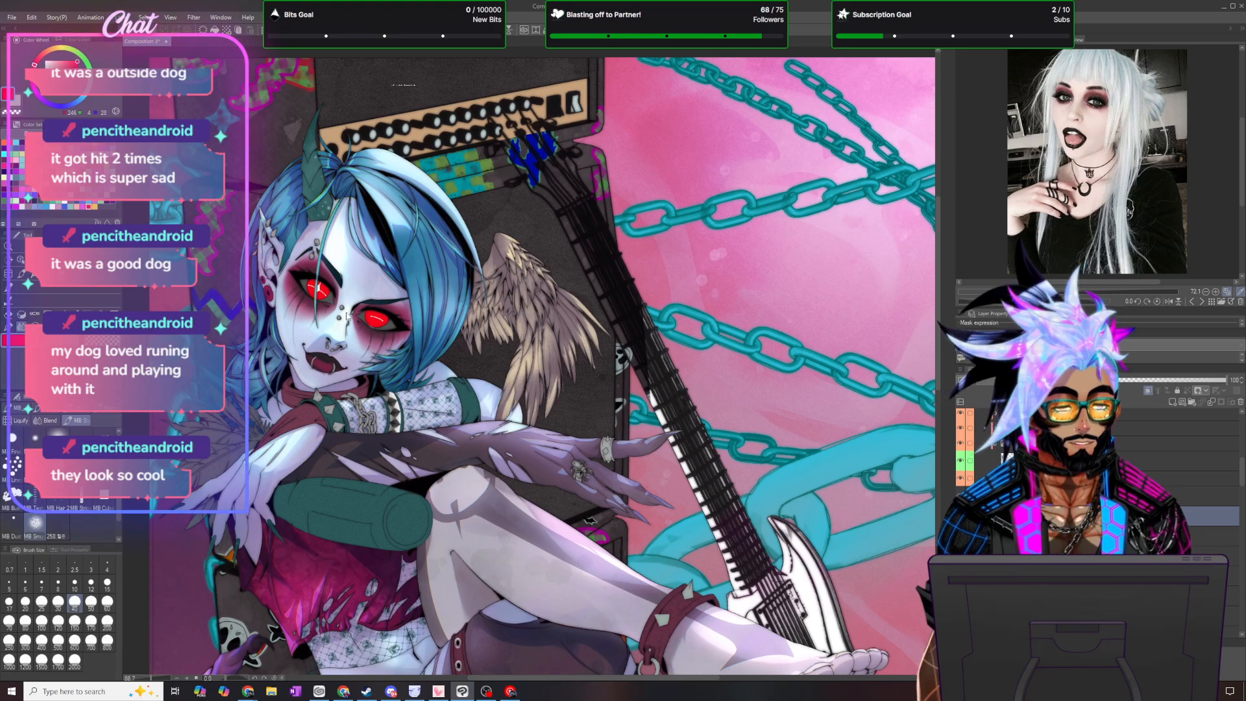
- Set the opacity of the wing's second gradient map layer to 30 percent and check the result
type("30")
key("Return")
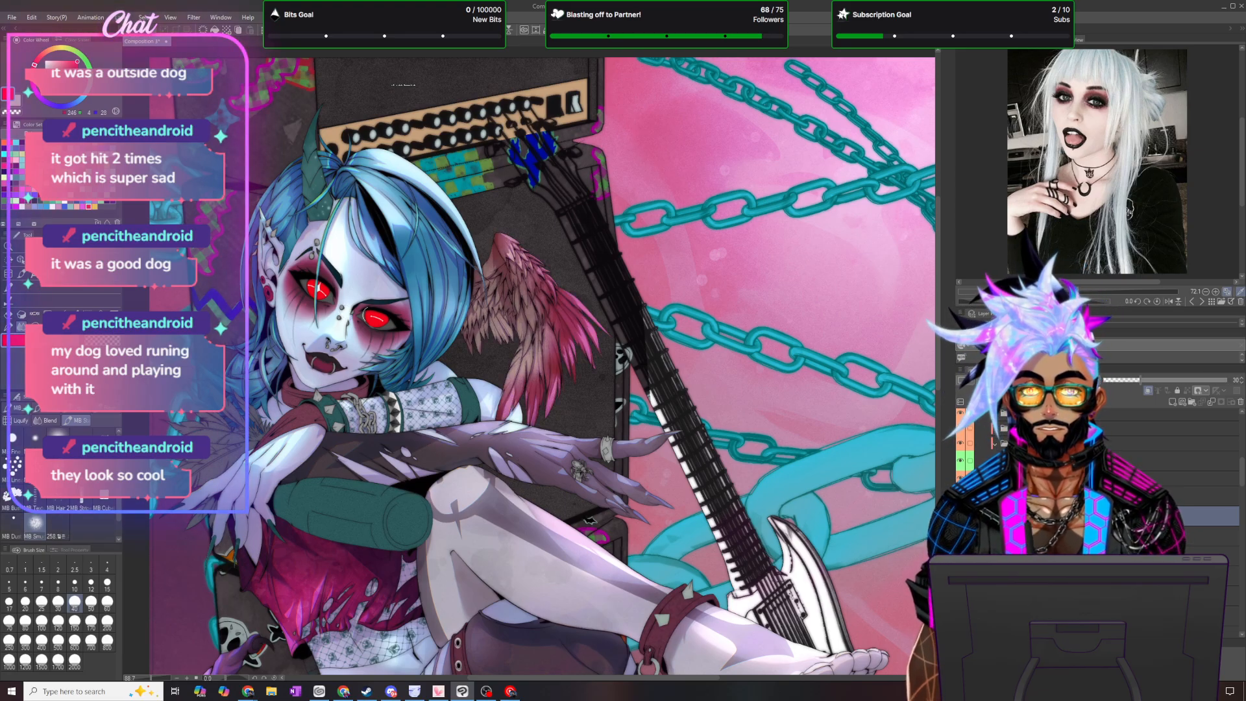
scroll(351, 310, "down", 7)
scroll(454, 357, "up", 4)
scroll(452, 359, "up", 2)
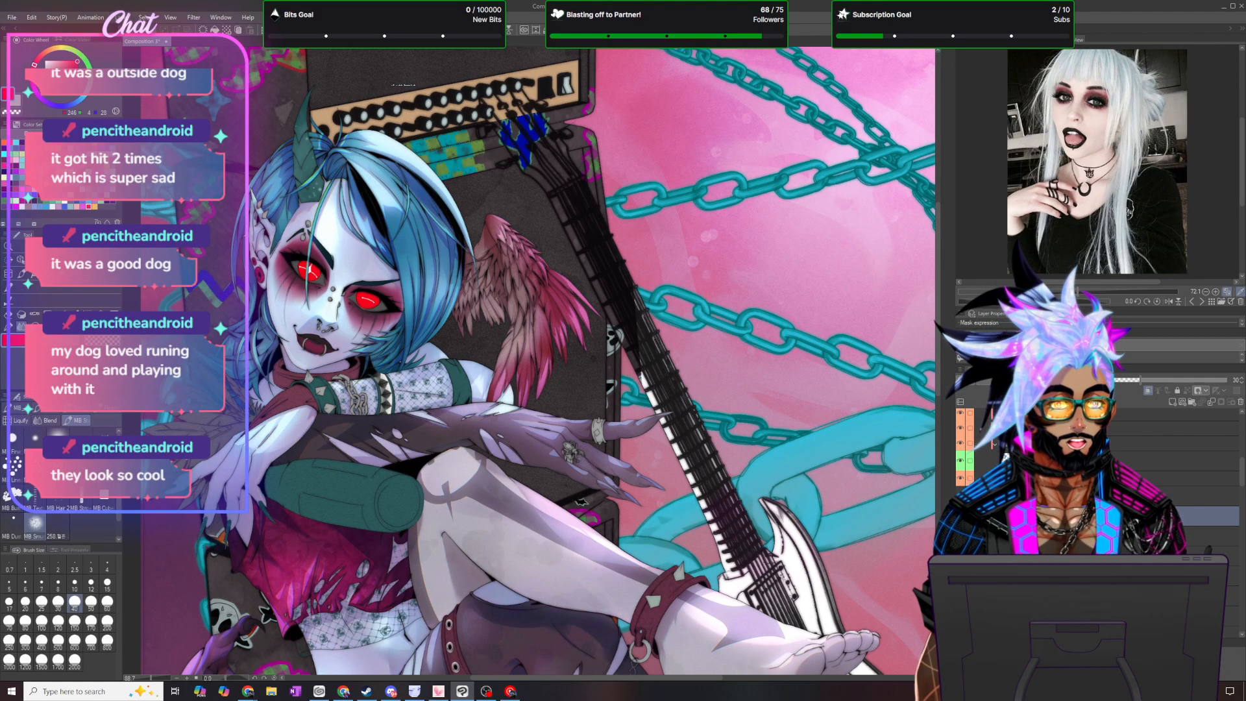
- Add a tone curve correction layer above the wing layers, raising the midtones slightly and lowering the shadows
left_click(1077, 496)
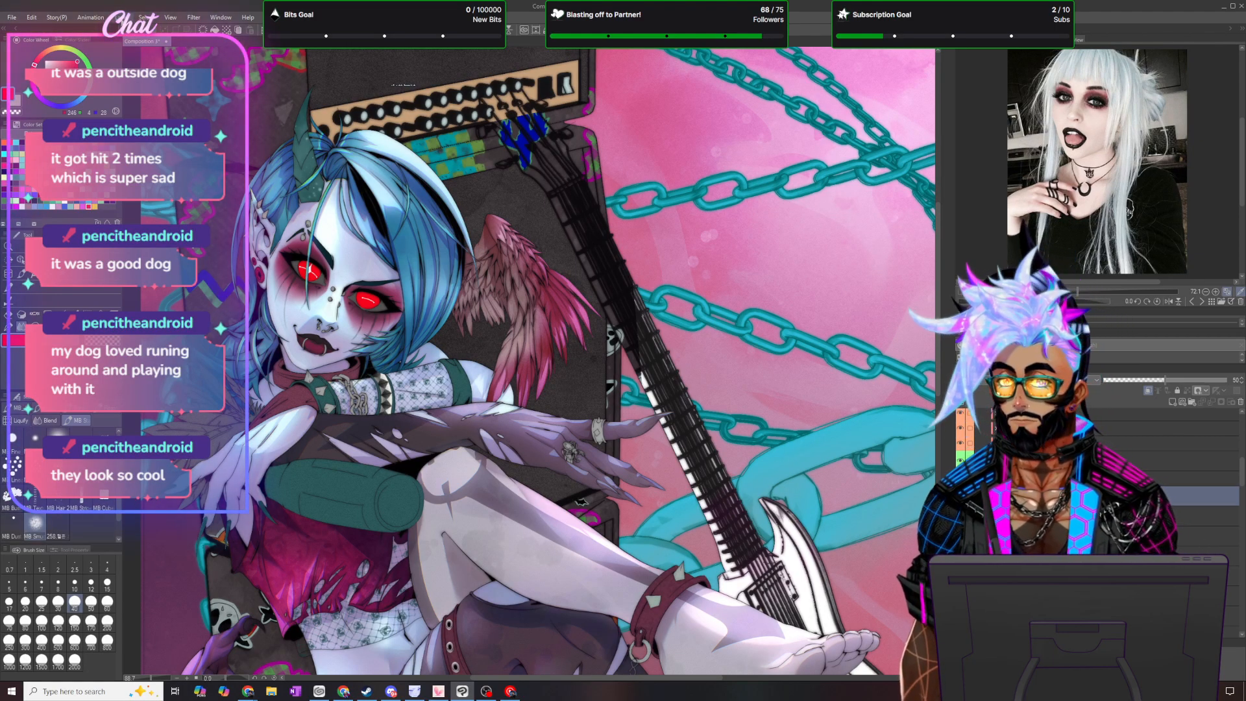
left_click(118, 17)
mouse_move(162, 54)
left_click(312, 116)
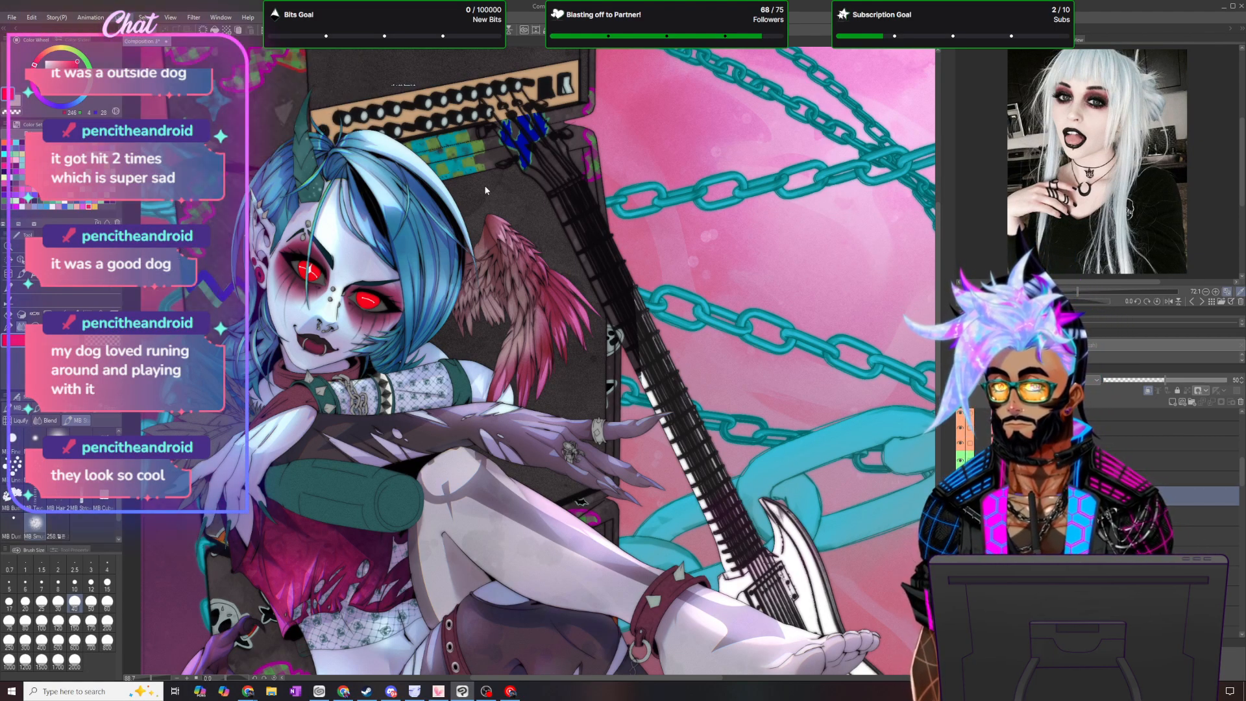
scroll(632, 250, "down", 6)
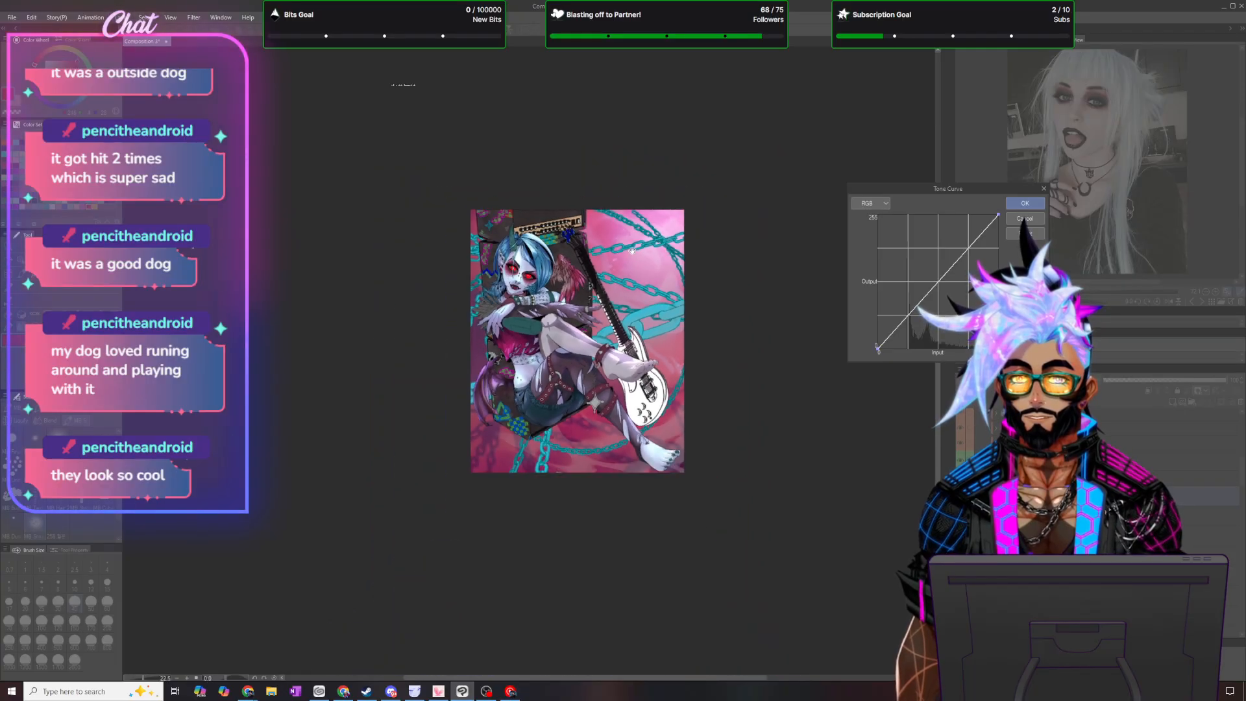
scroll(709, 255, "down", 2)
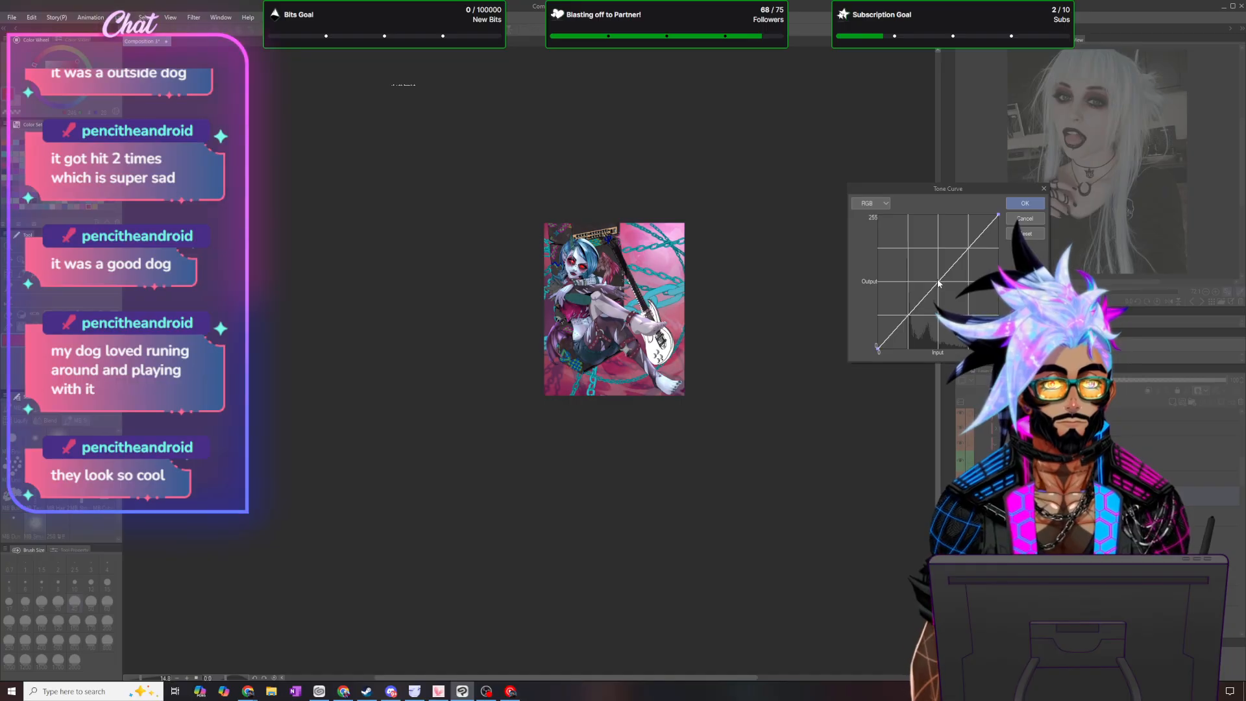
left_click_drag(938, 281, 934, 280)
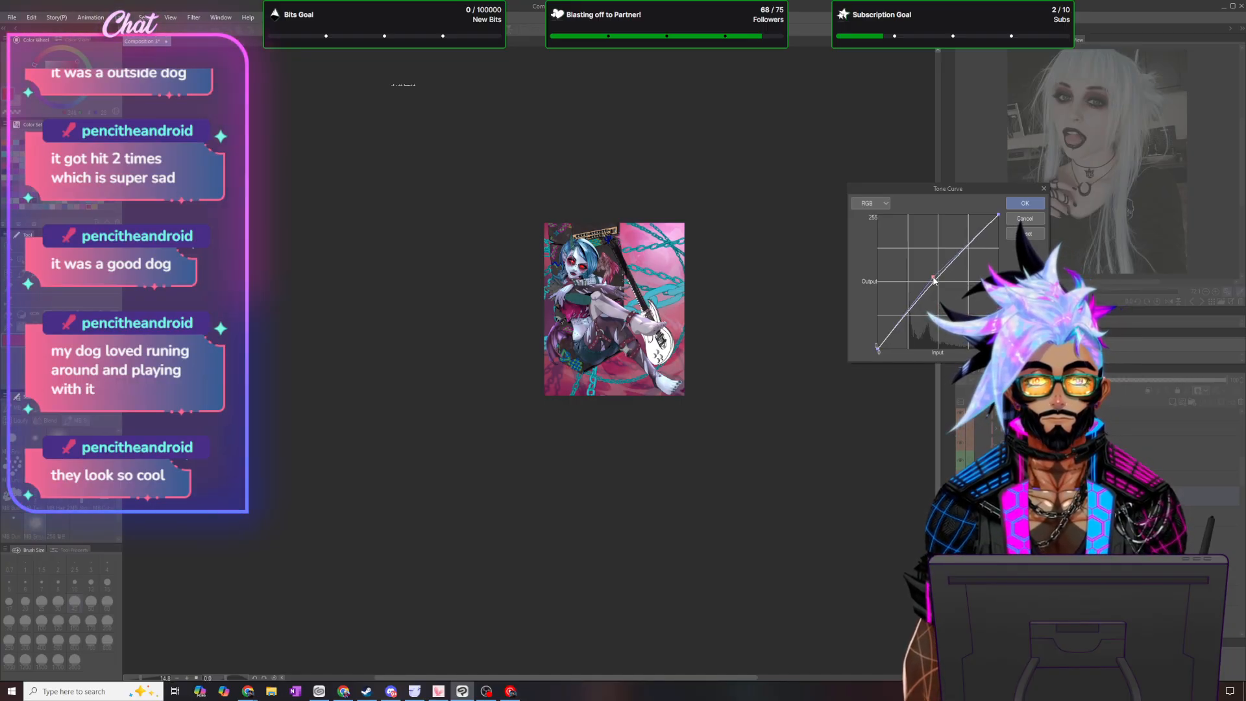
left_click(900, 318)
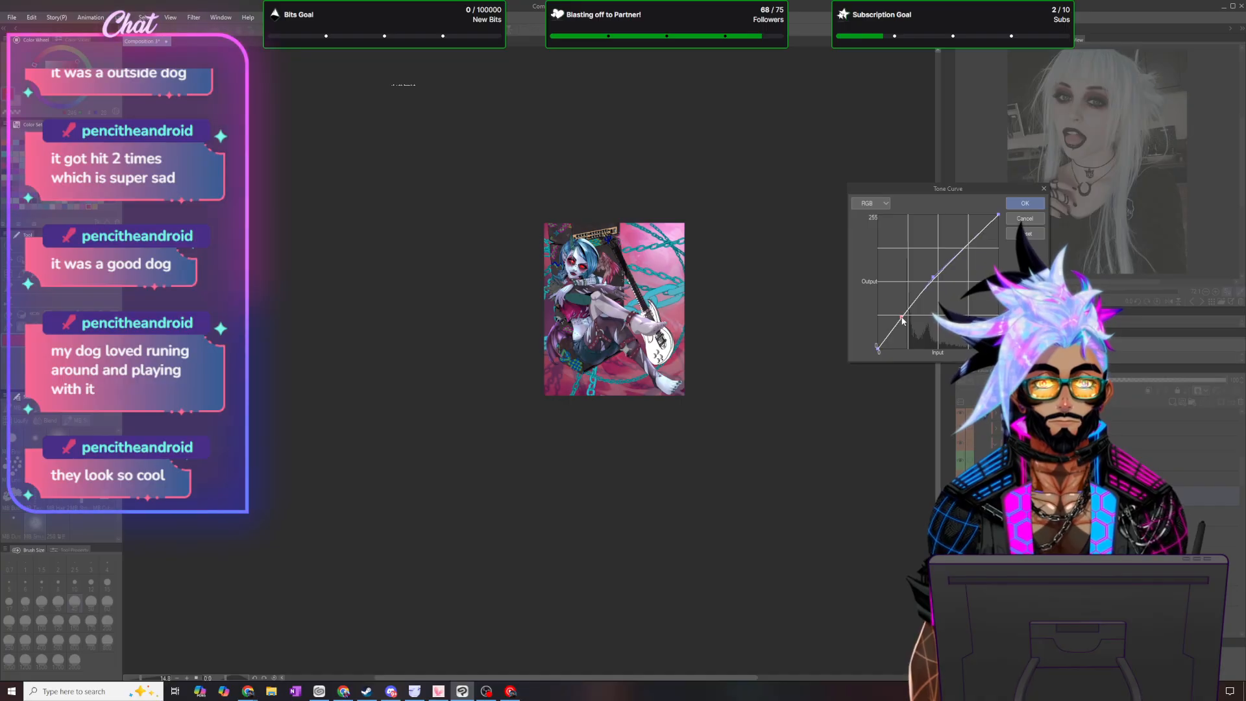
left_click_drag(902, 317, 904, 320)
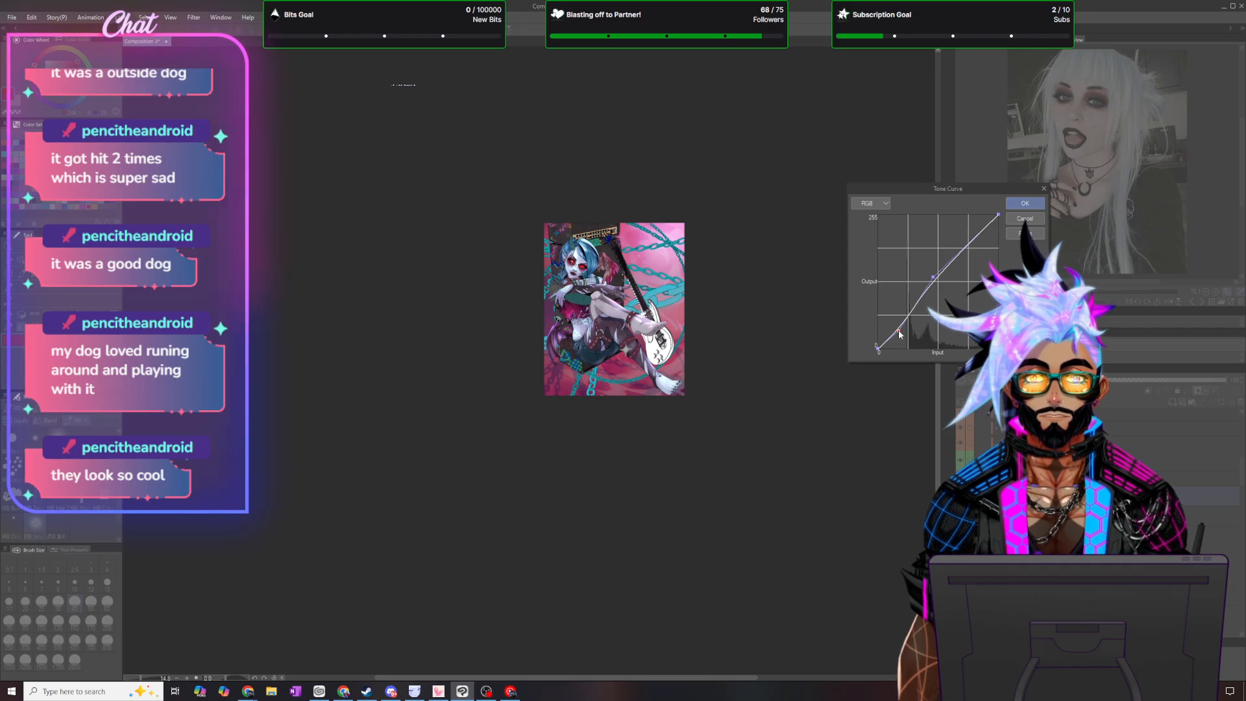
left_click(1025, 204)
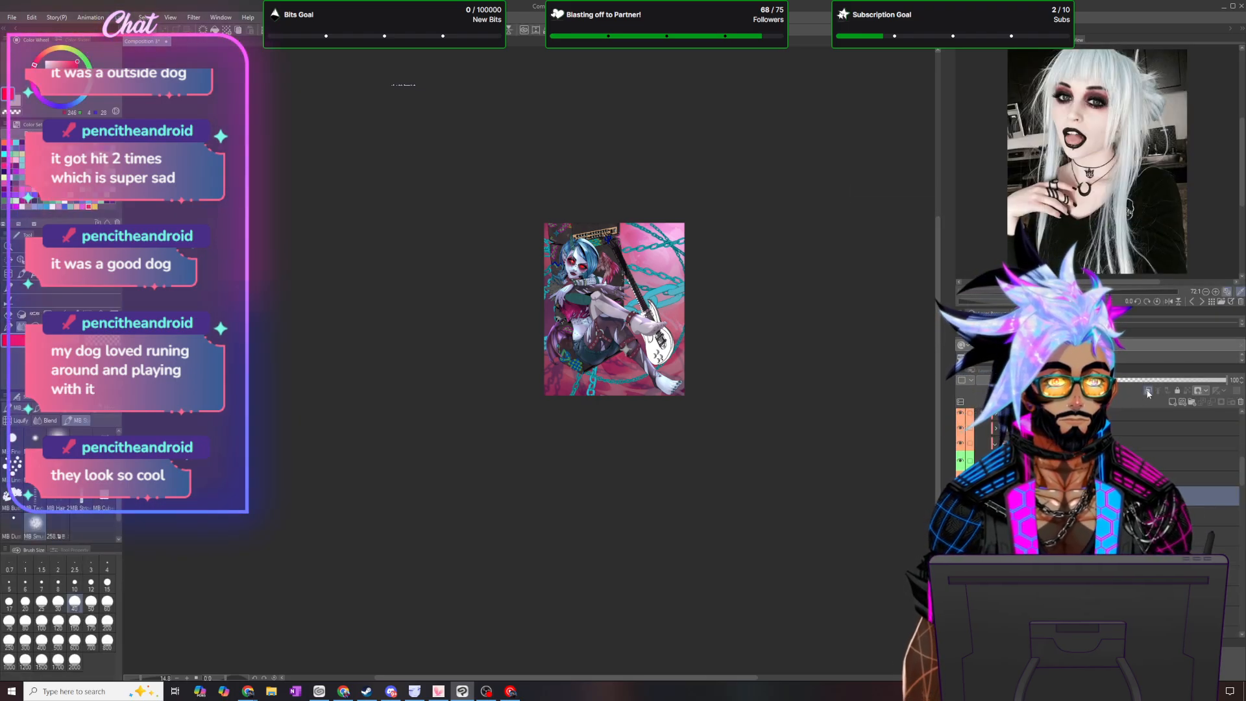
scroll(727, 219, "up", 4)
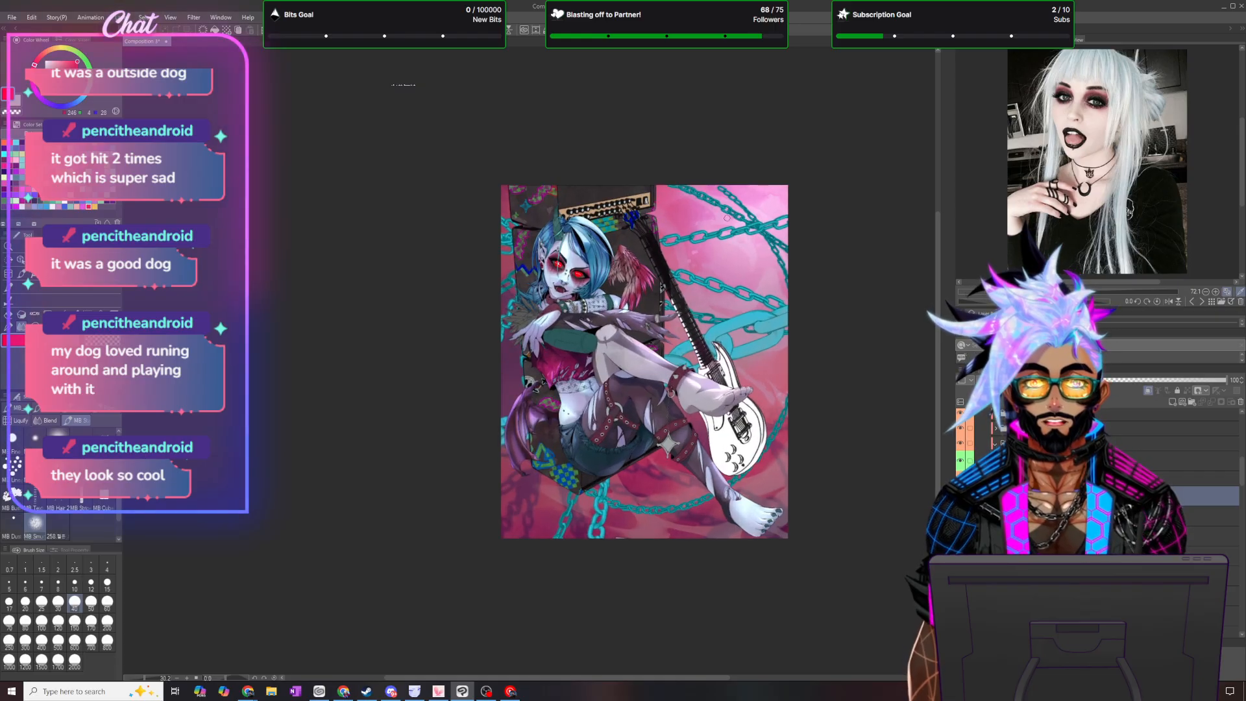
scroll(727, 218, "up", 5)
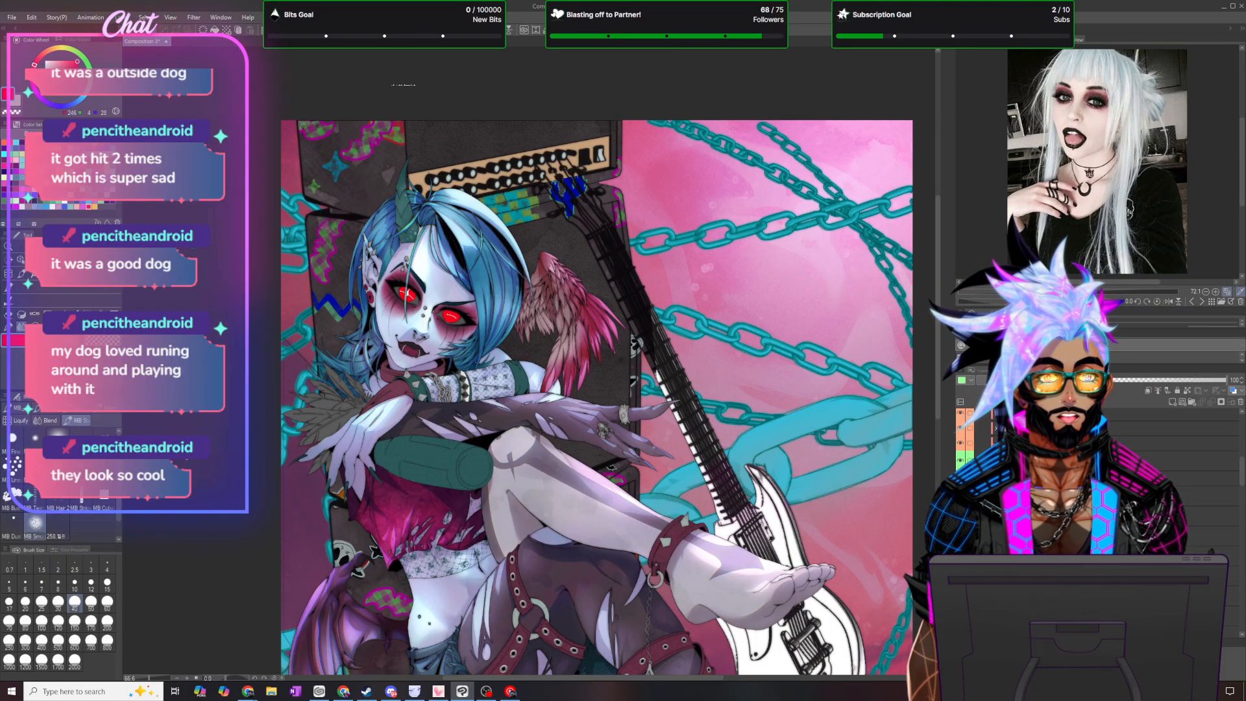
- Merge the selected wing layers and their correction layers into one layer
left_click(1190, 494, "shift")
right_click(1190, 494)
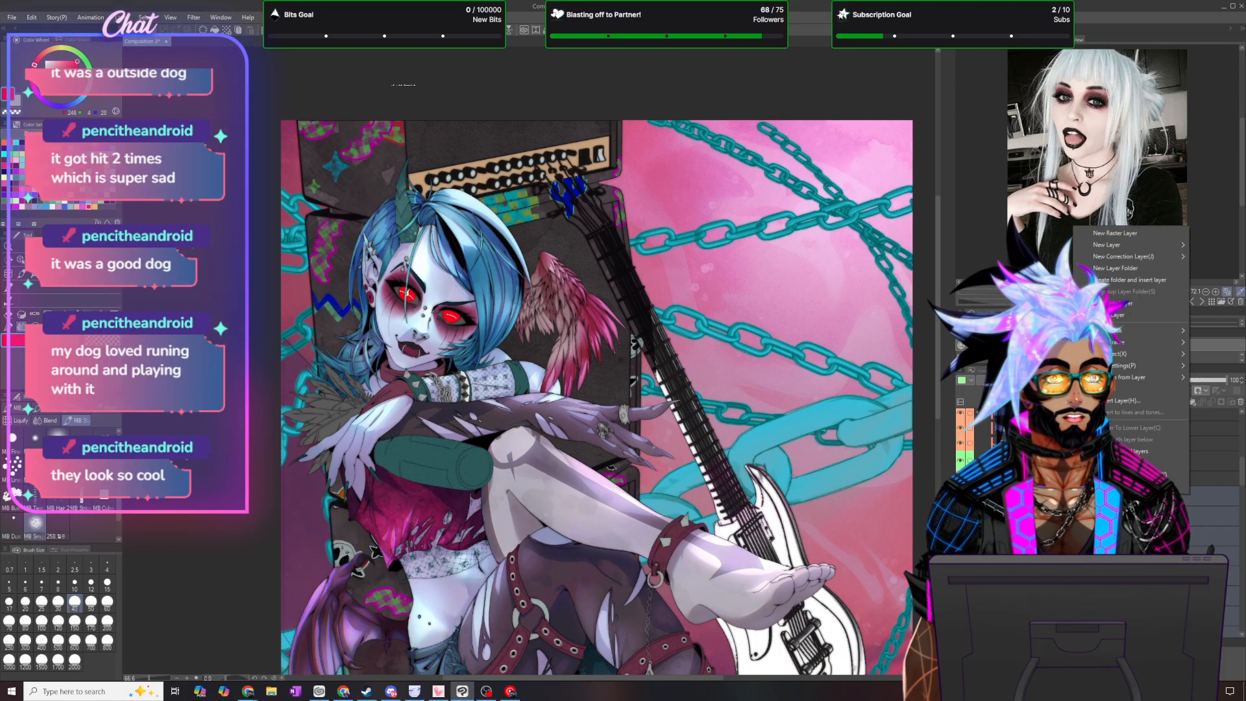
left_click(1146, 449)
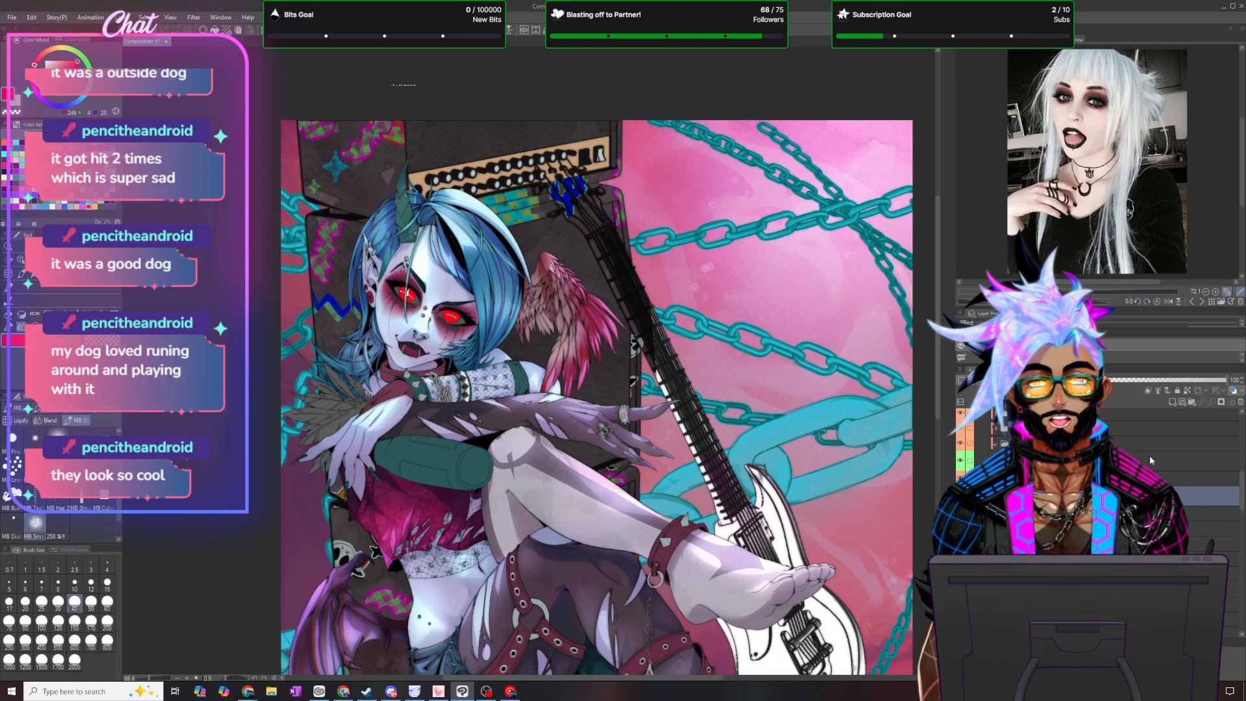
- Duplicate the merged wing layer and change the blending mode of the lower copy
left_click(122, 17)
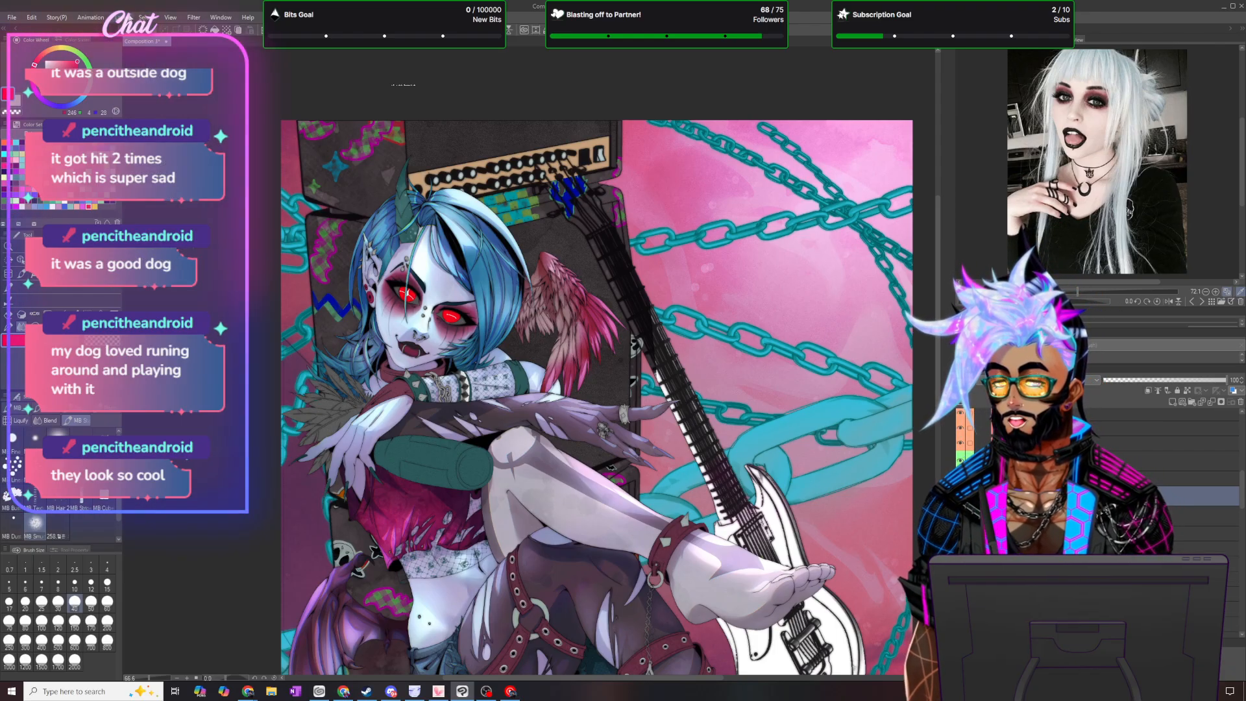
left_click(162, 100)
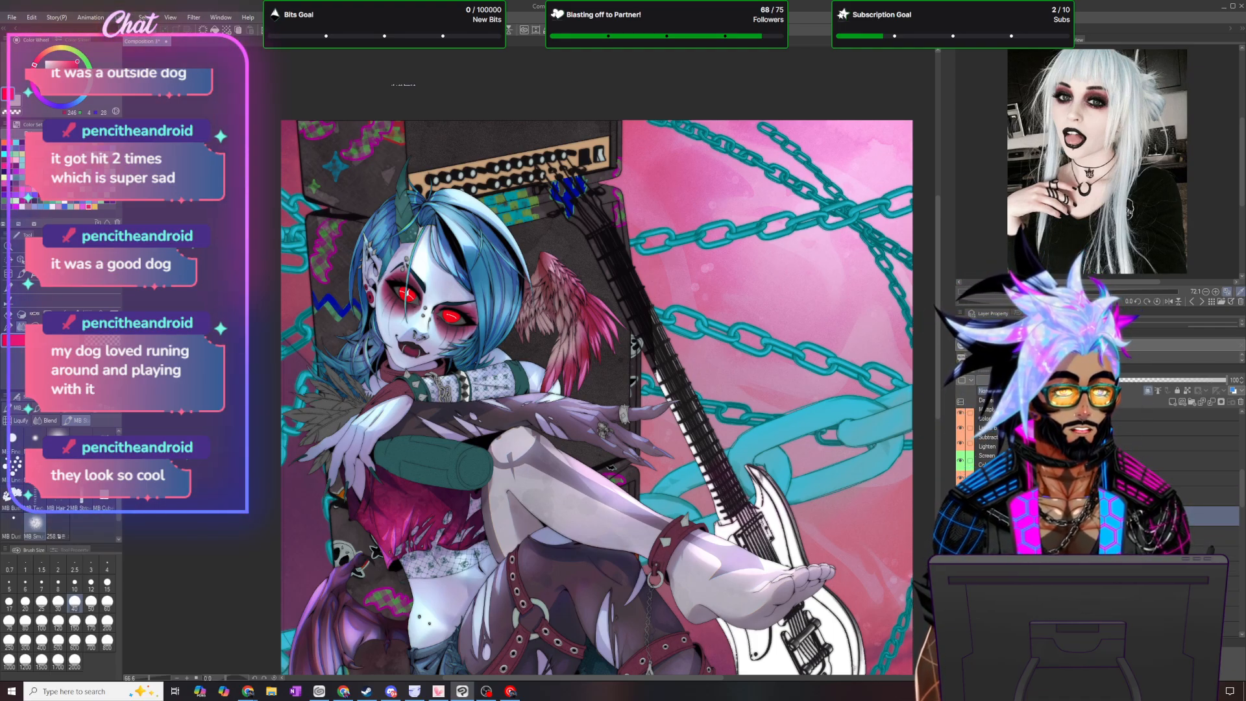
left_click(1007, 380)
left_click(1007, 409)
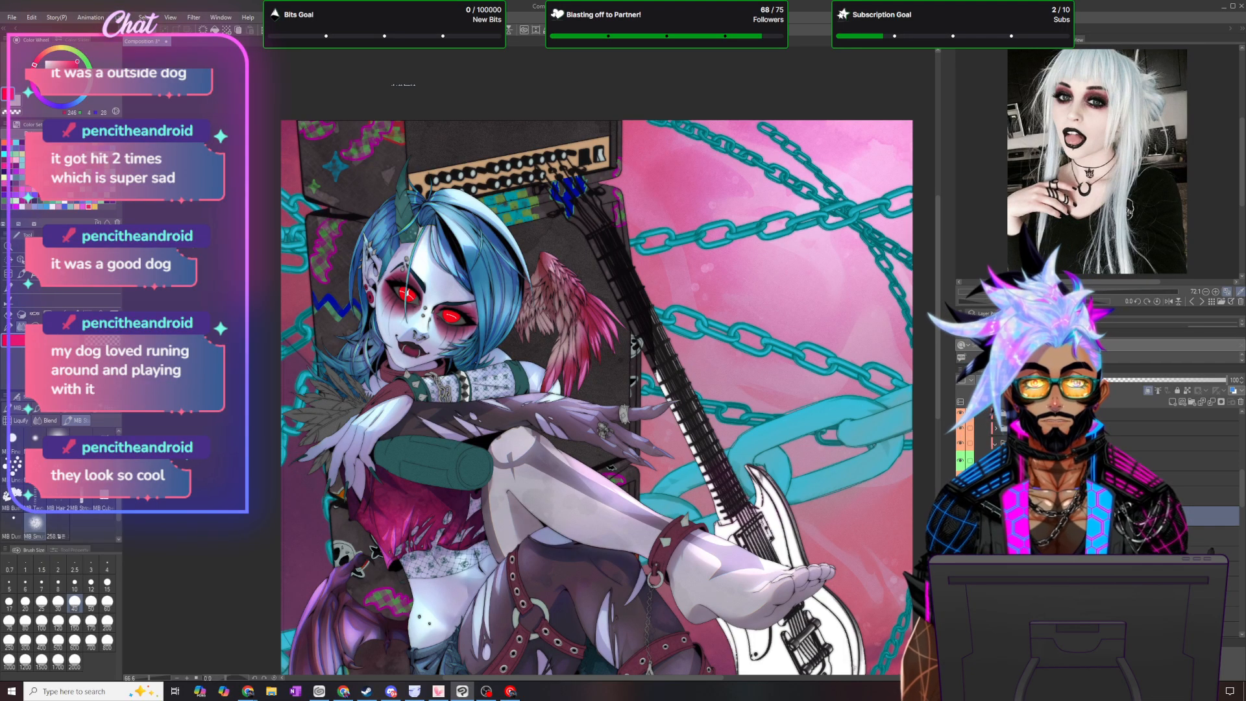
- Apply a filter to the lower wing copy and accept its settings
left_click(193, 17)
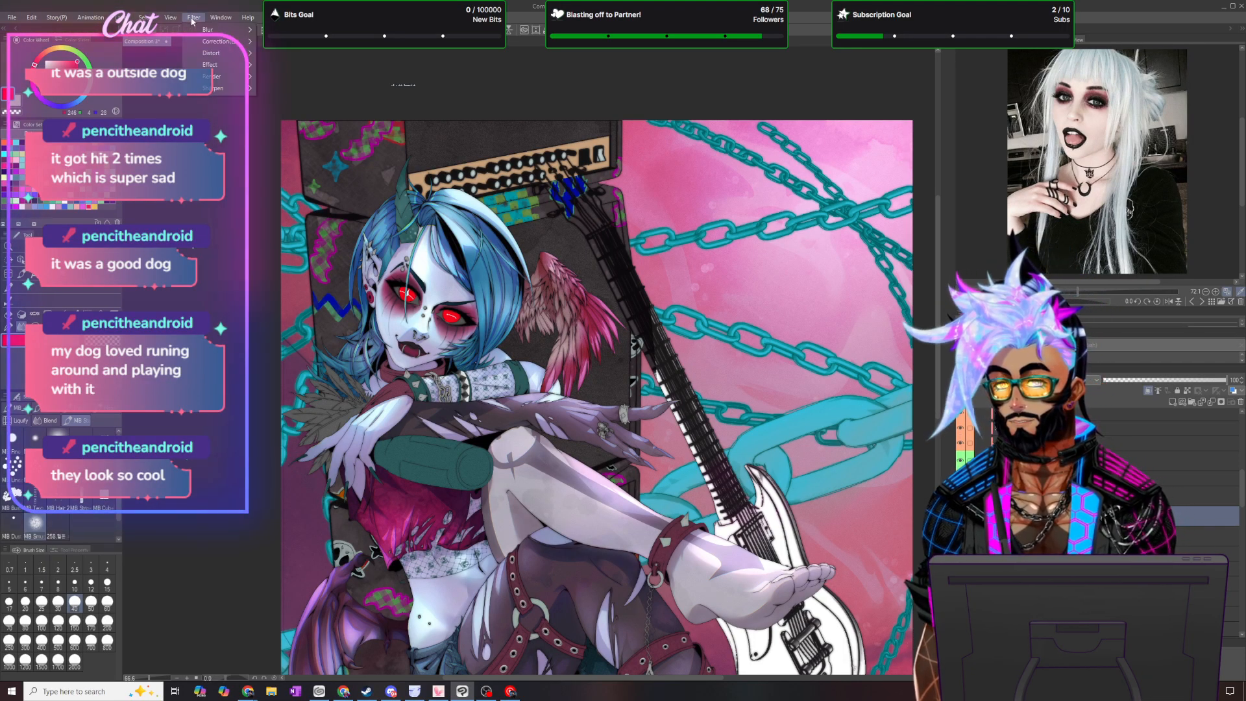
mouse_move(211, 76)
left_click(280, 78)
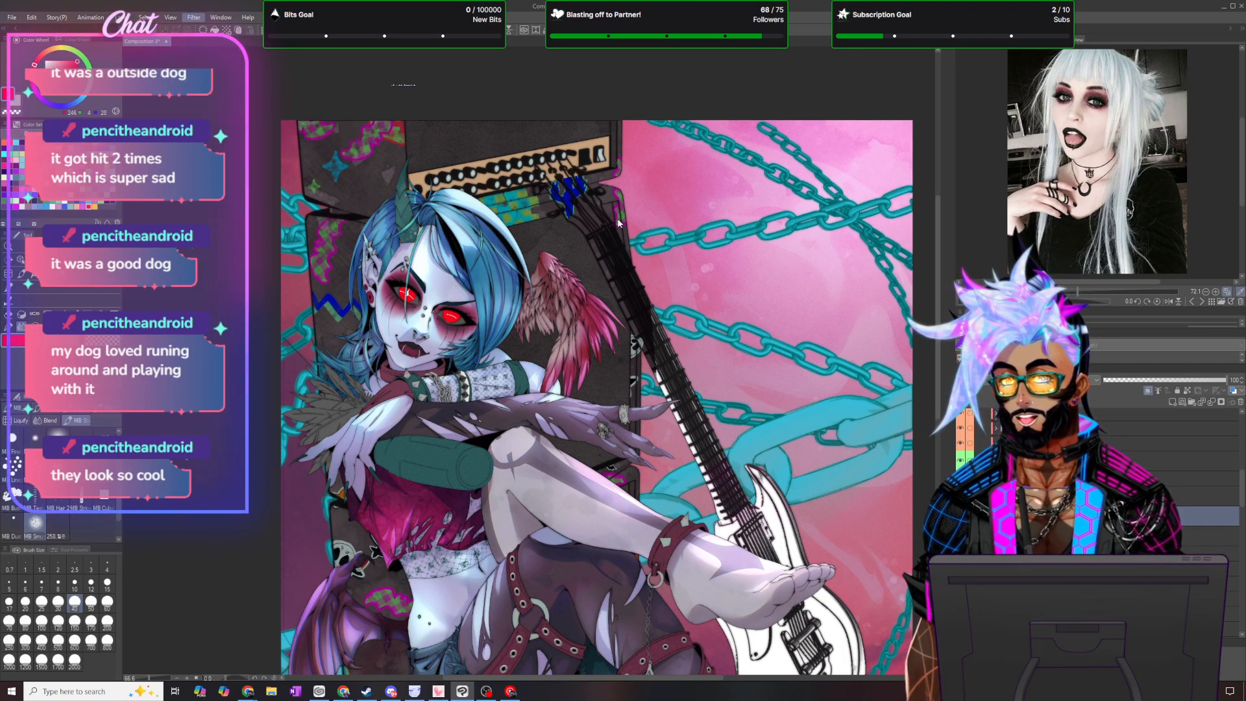
left_click(857, 243)
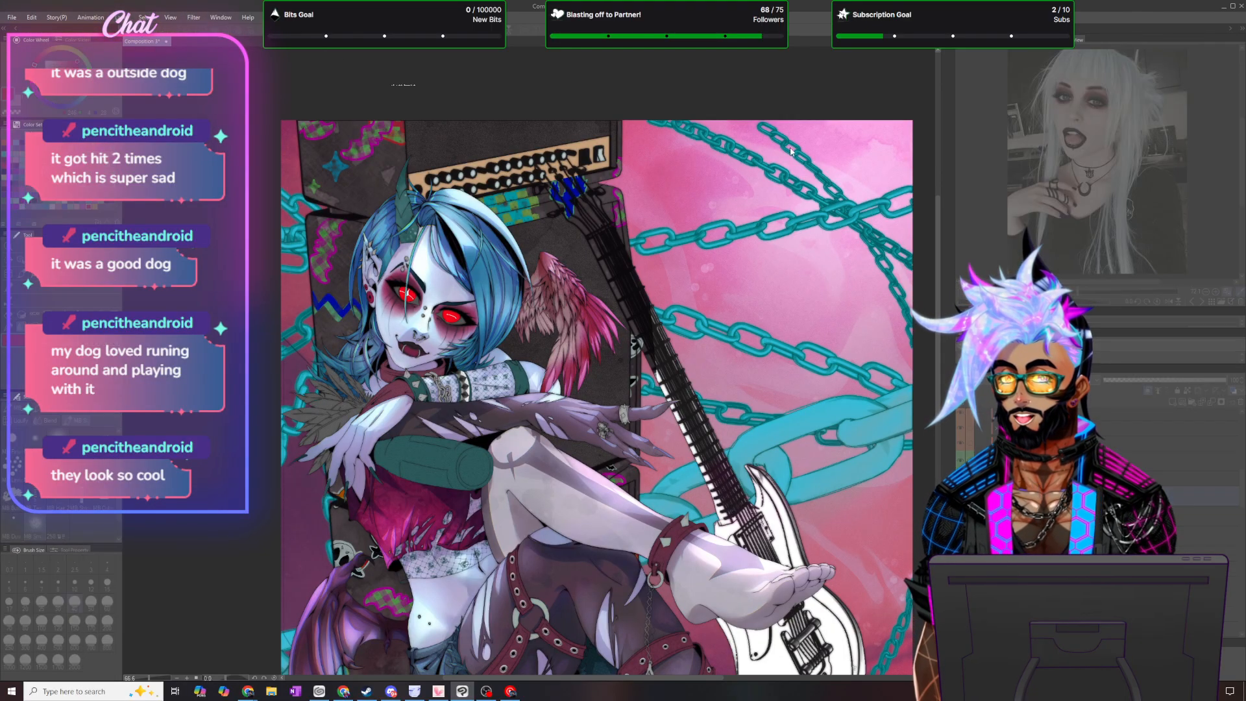
key("Return")
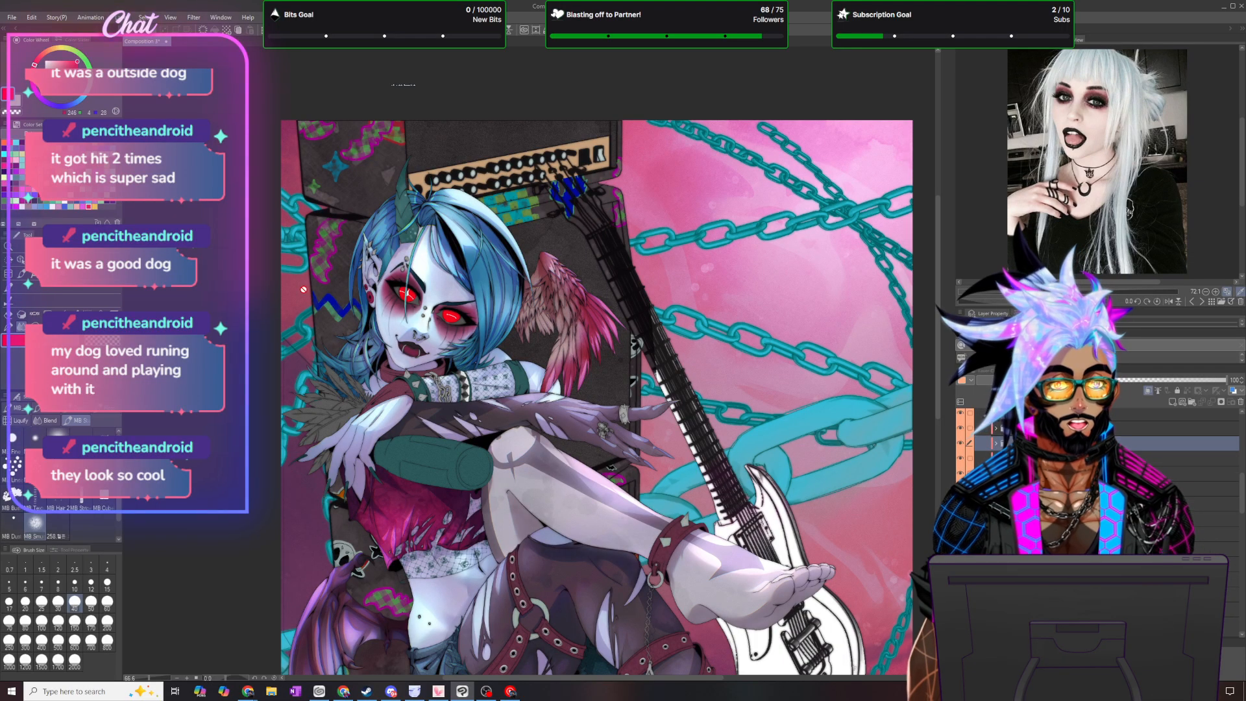
- Check the whole illustration and save the file
scroll(382, 315, "down", 1)
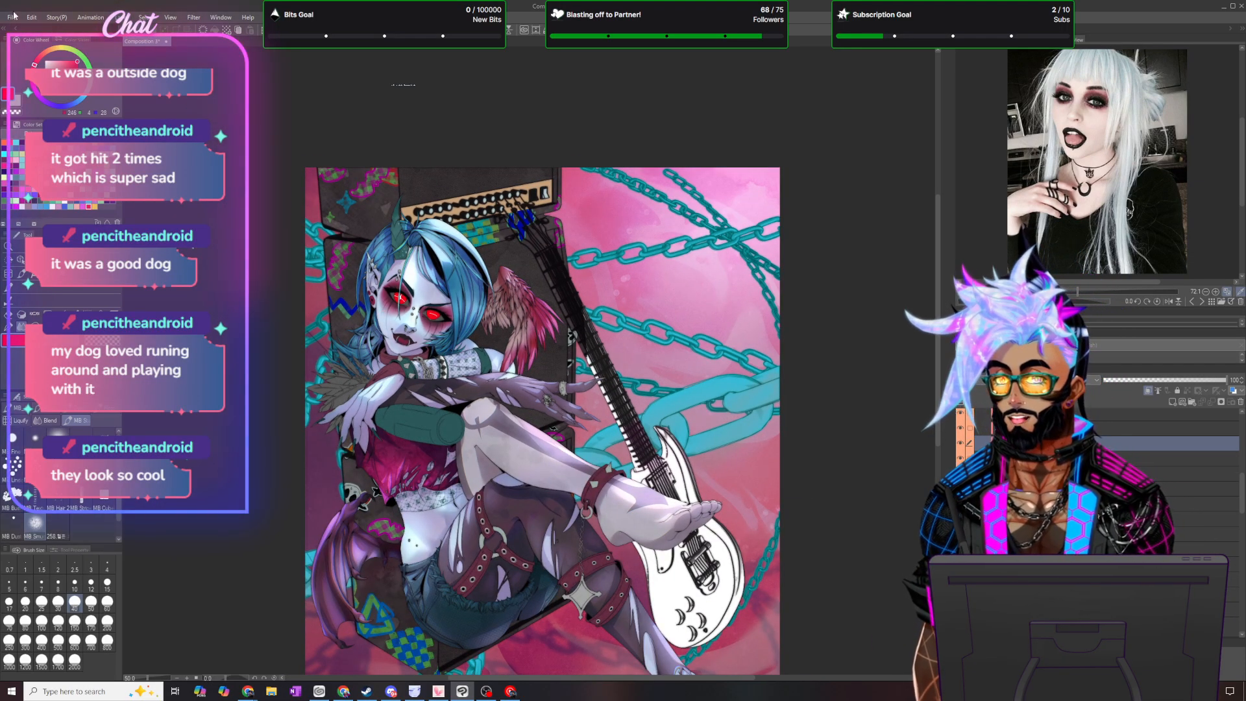
left_click(12, 17)
left_click(39, 94)
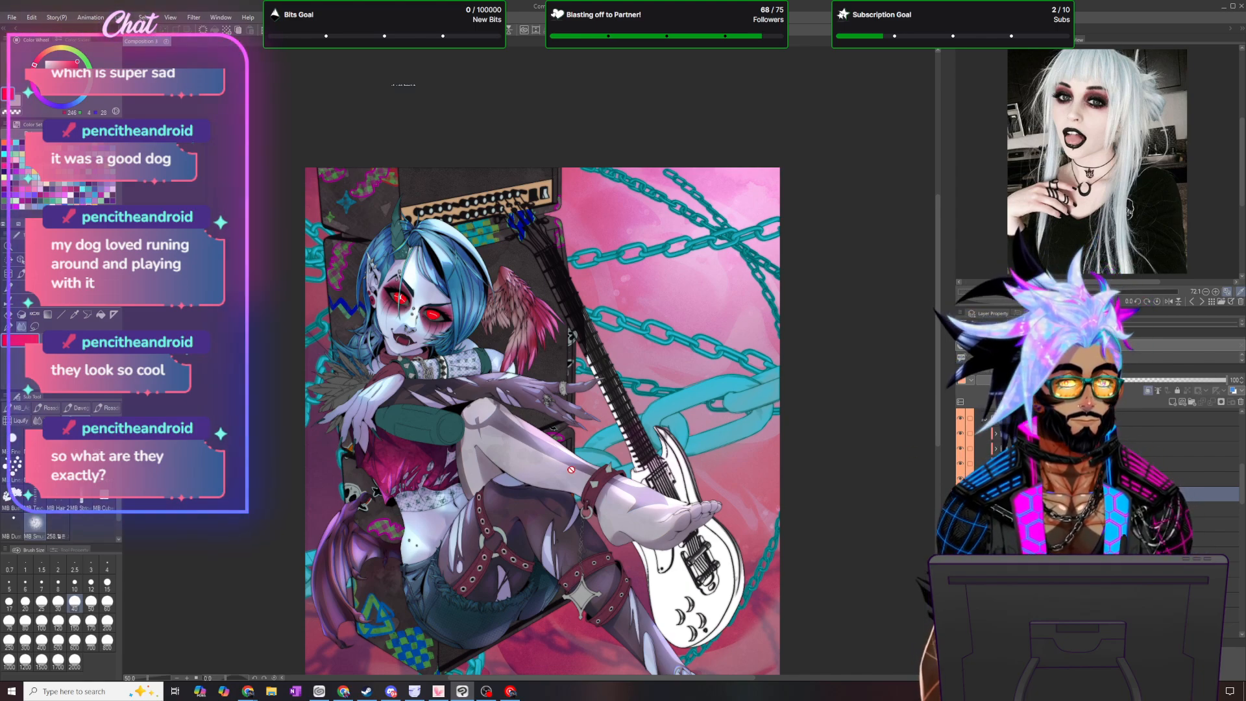
- Select a lower layer of the figure and sample the light blue from the hair beside the horn with the Eyedropper
scroll(558, 483, "up", 2)
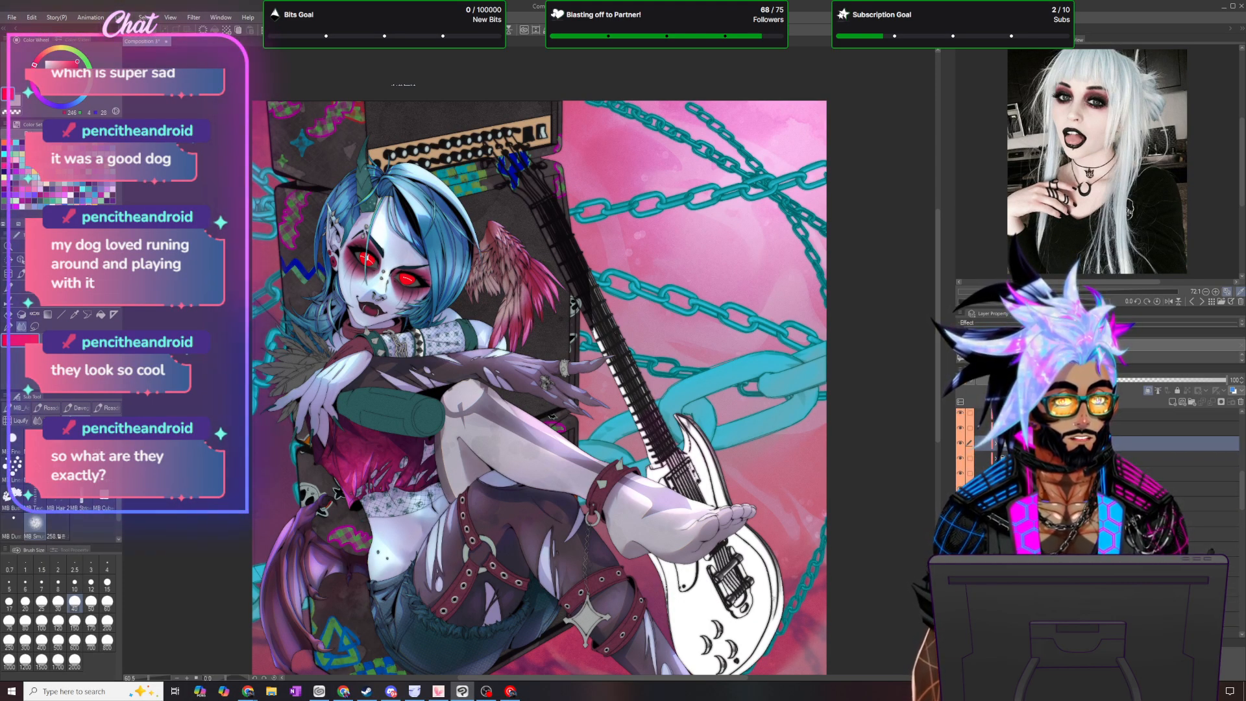
left_click(1104, 566)
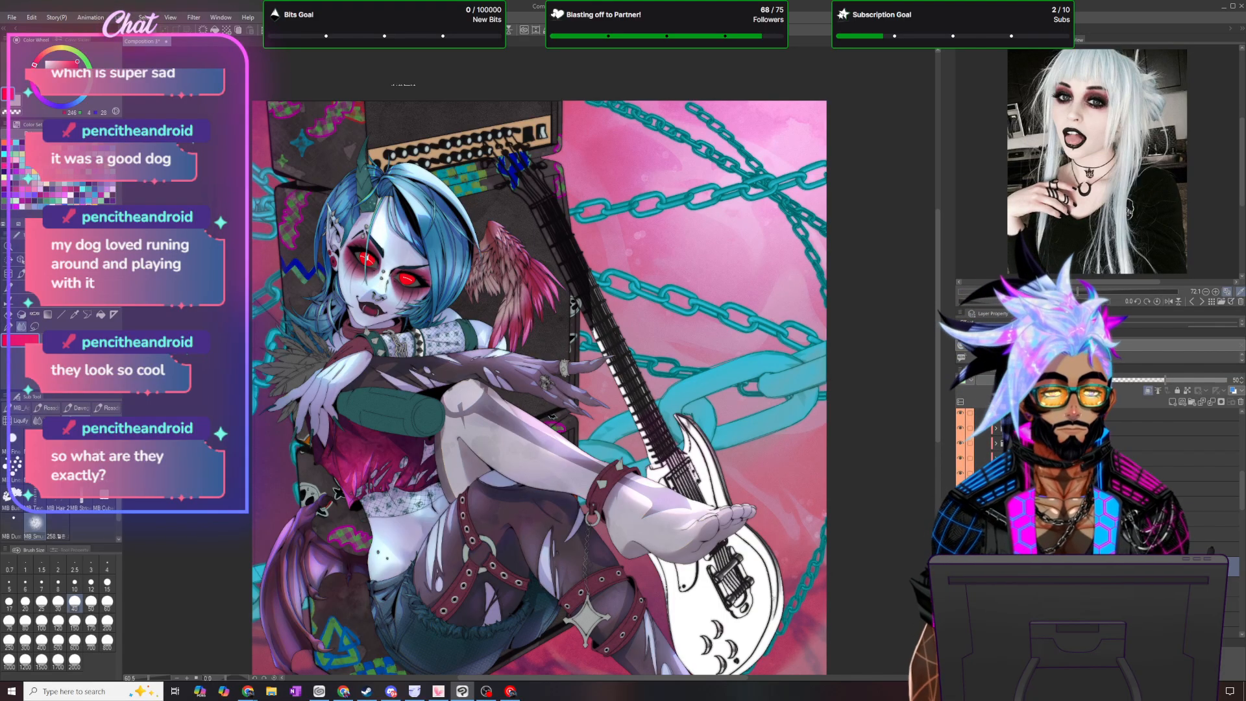
left_click(1103, 605)
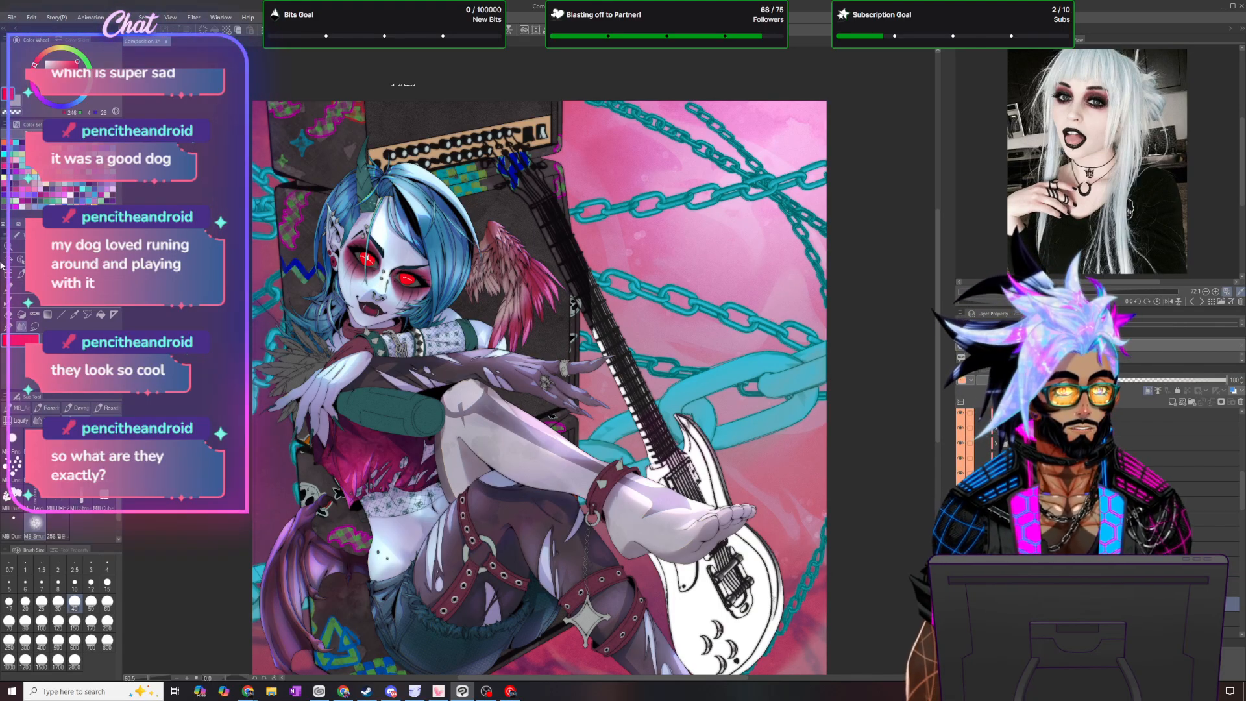
left_click(73, 315)
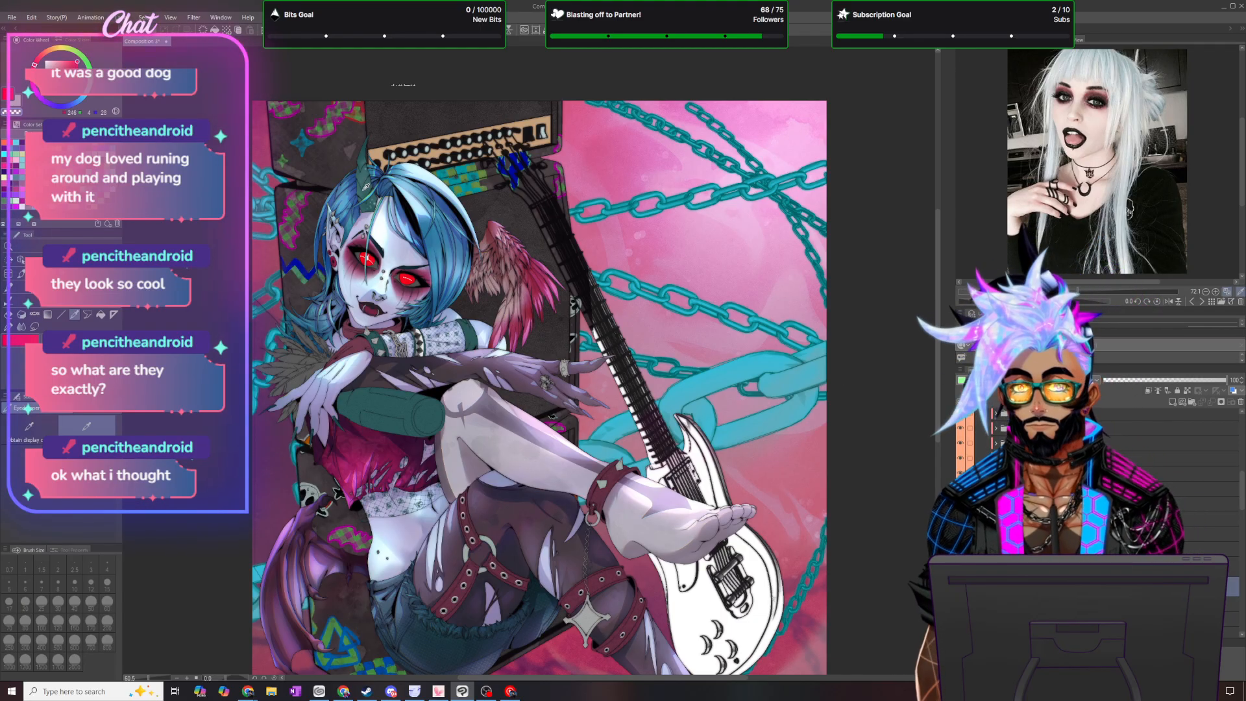
left_click(372, 188)
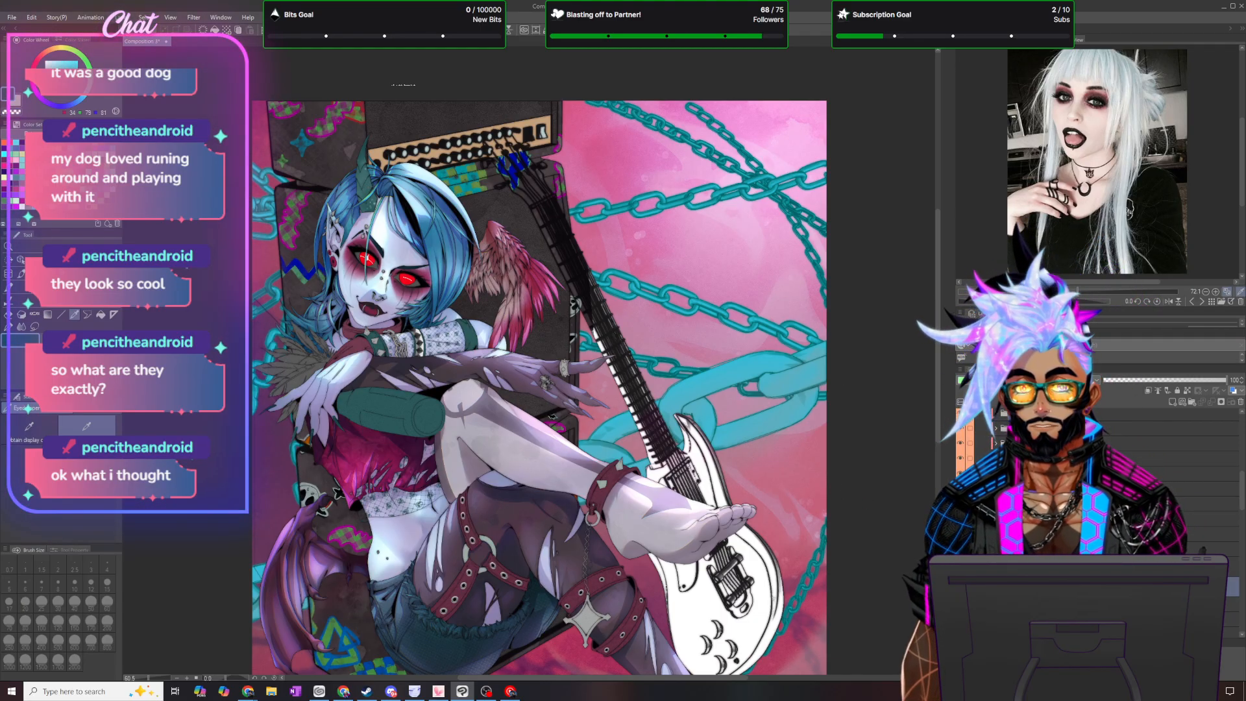
- Add a new raster layer clipped to the figure's layer below and change its blending mode
left_click(1103, 567)
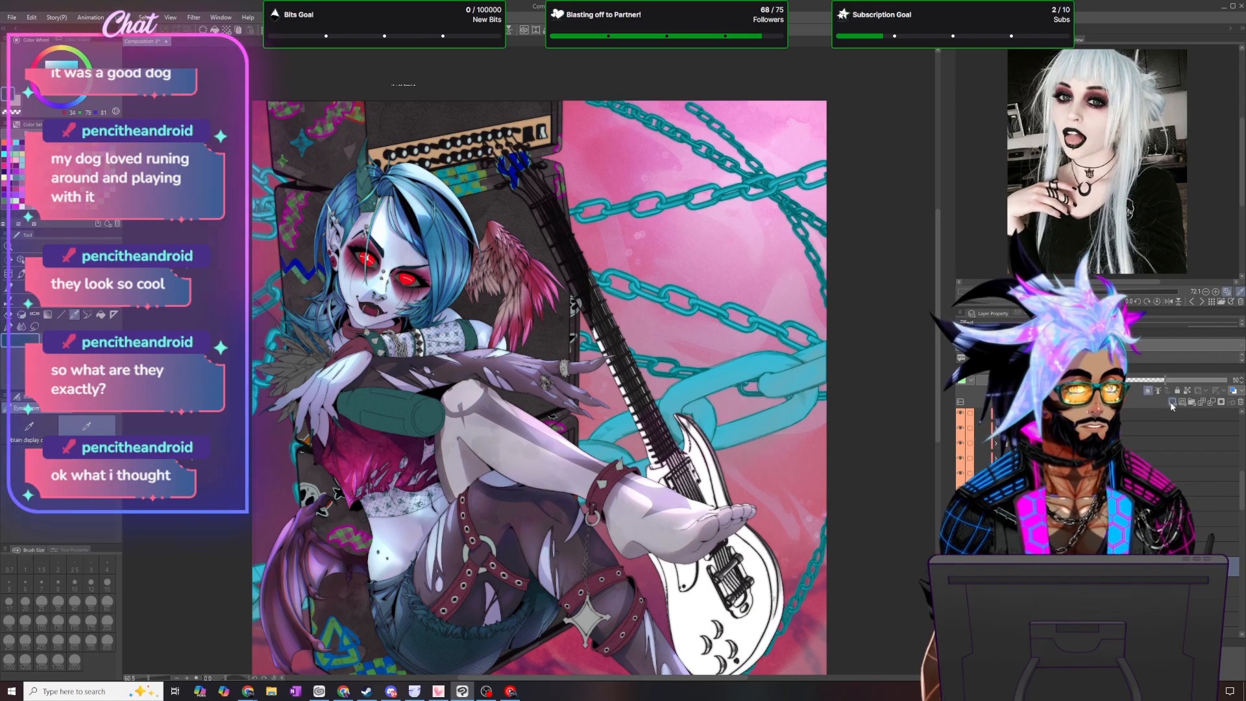
left_click(1148, 392)
left_click(1071, 381)
left_click(1039, 410)
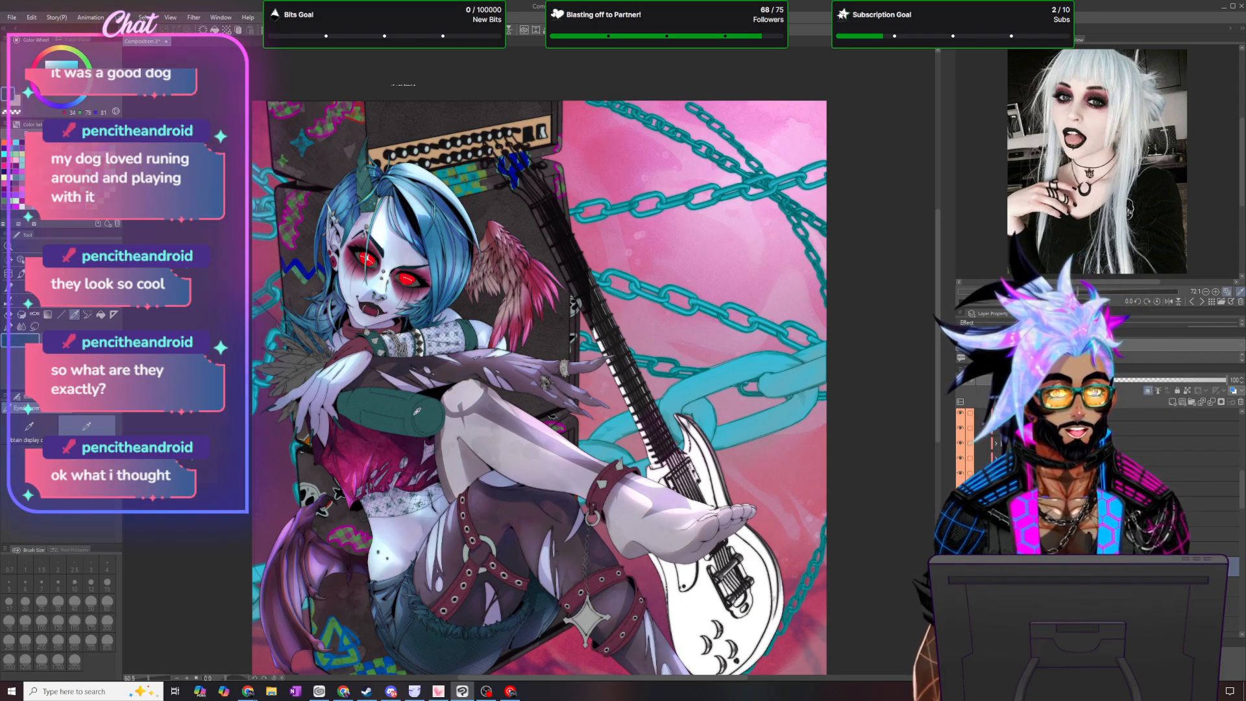
- Lasso around the whole figure and fill it on the clipped layer, deselect, and set the layer opacity to 50
key("m")
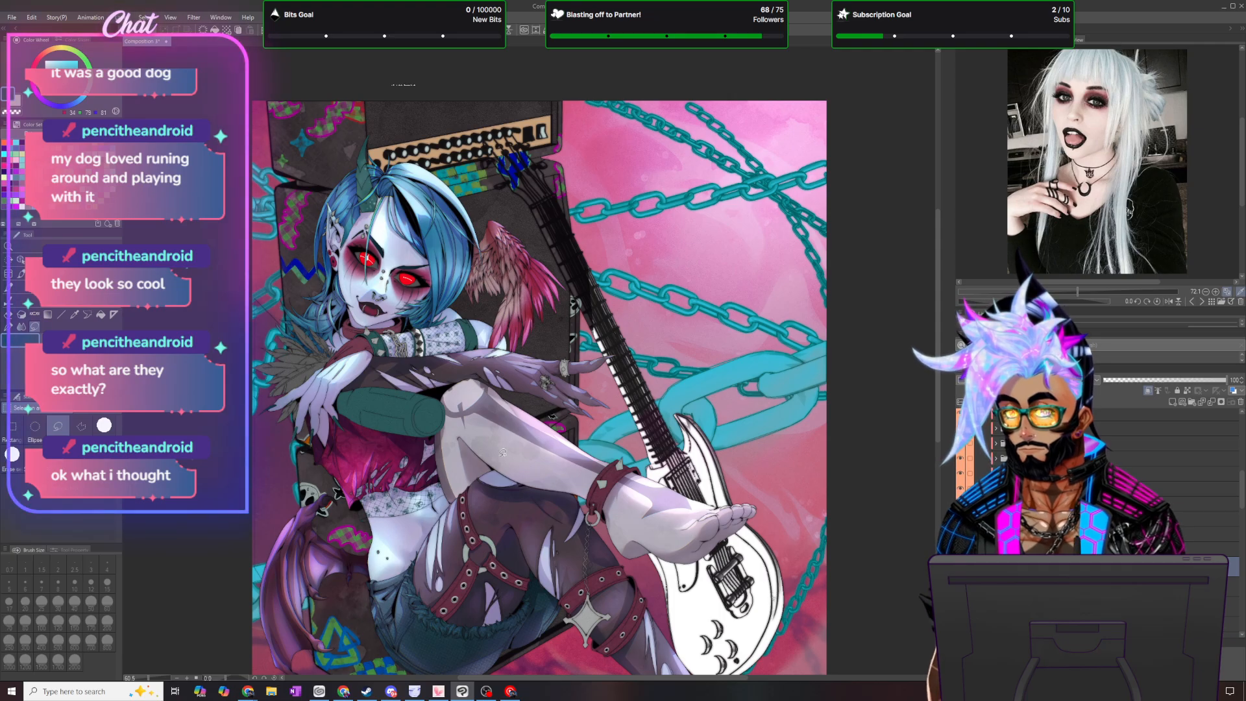
scroll(503, 452, "down", 1)
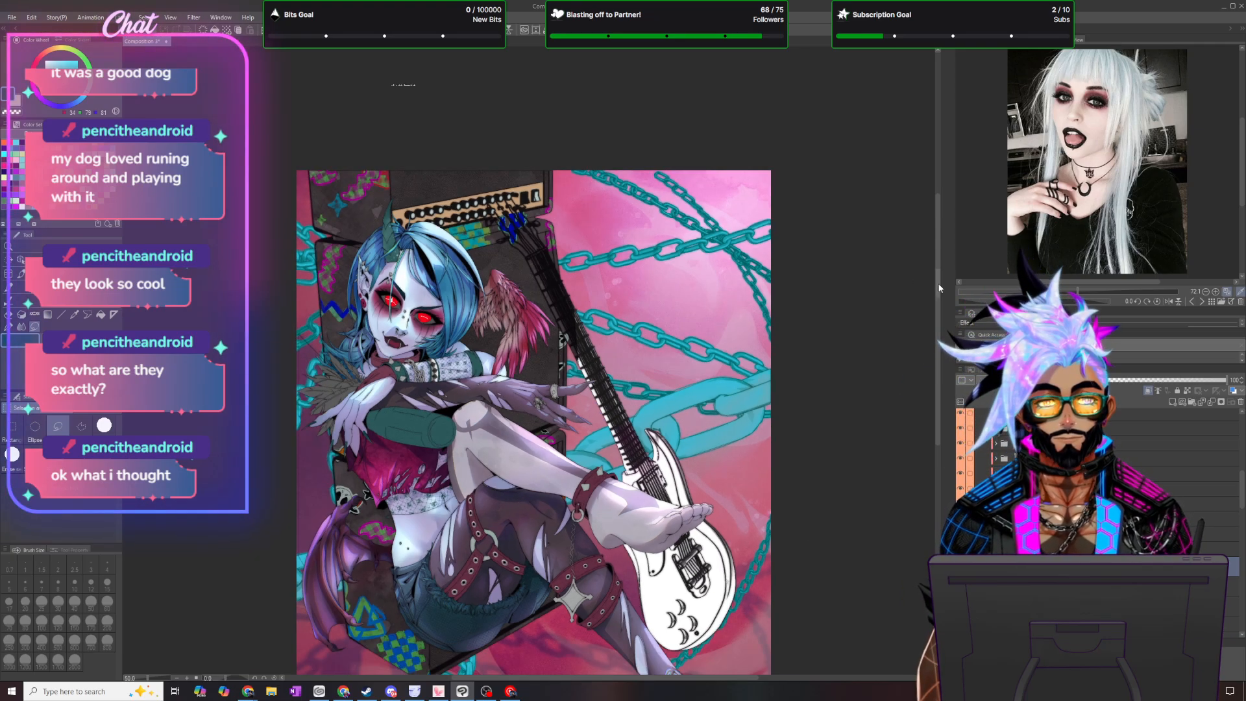
scroll(601, 224, "down", 3)
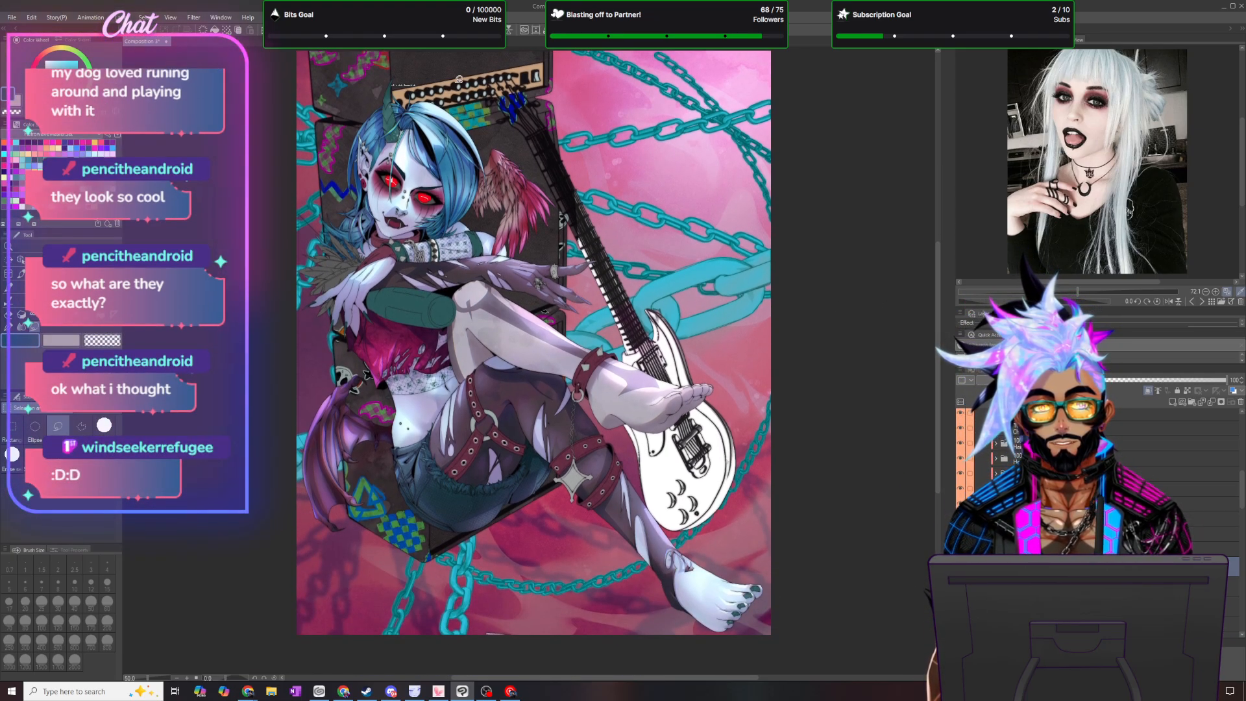
mouse_move(428, 58)
left_mouse_down()
mouse_move(821, 606)
mouse_move(830, 311)
left_mouse_up()
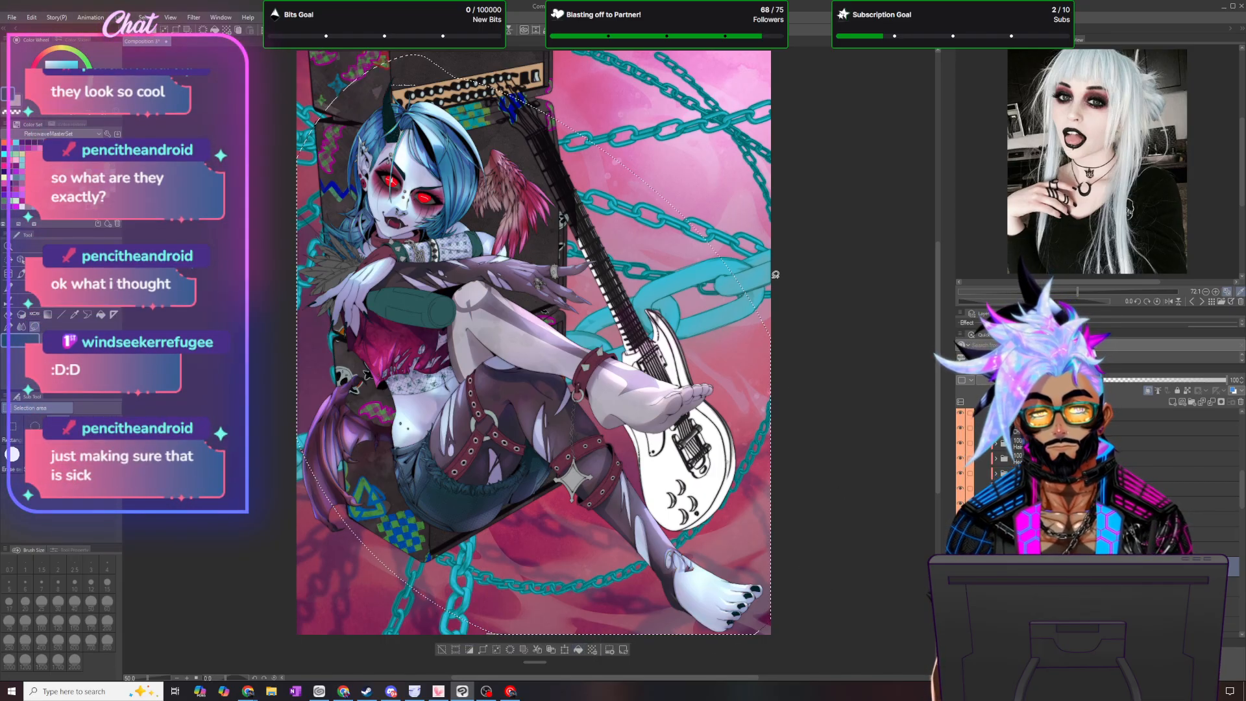
left_click(143, 17)
left_click(165, 41)
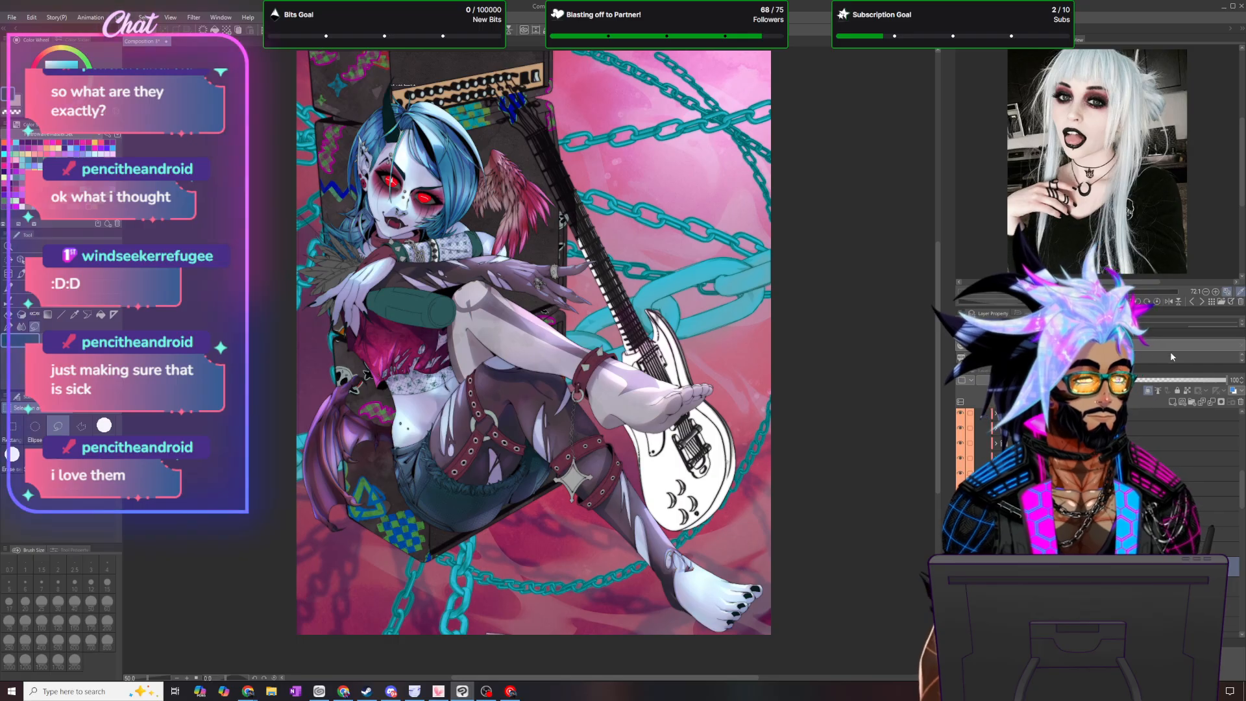
type("50")
key("Return")
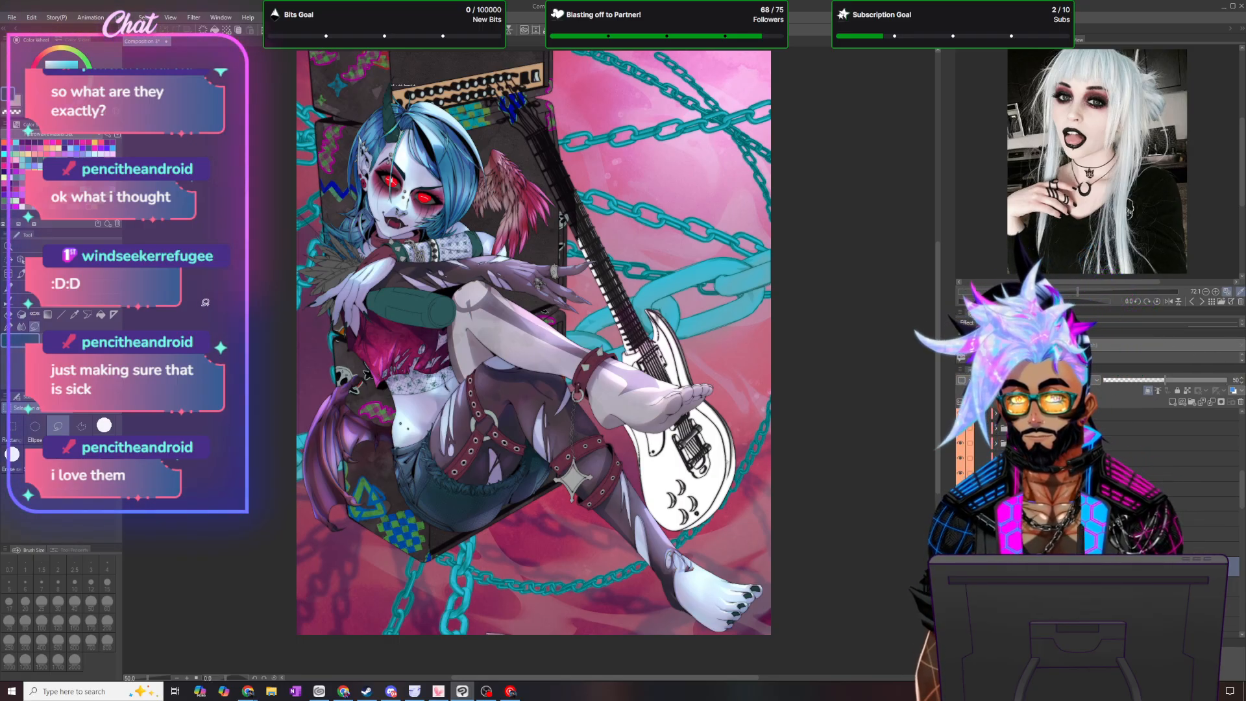
- Set up an MB brush from the blending tools at size 25 for the clawed hand beside the grey feathers
left_click(21, 327)
left_click(56, 434)
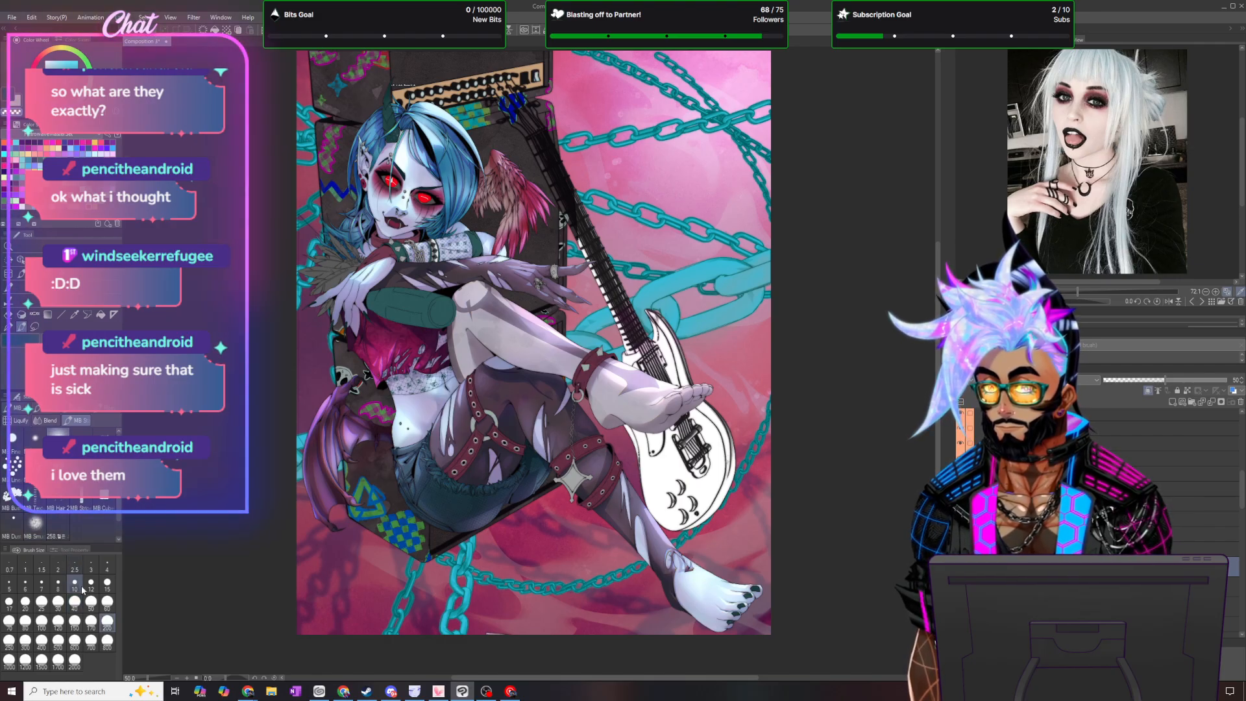
left_click(41, 601)
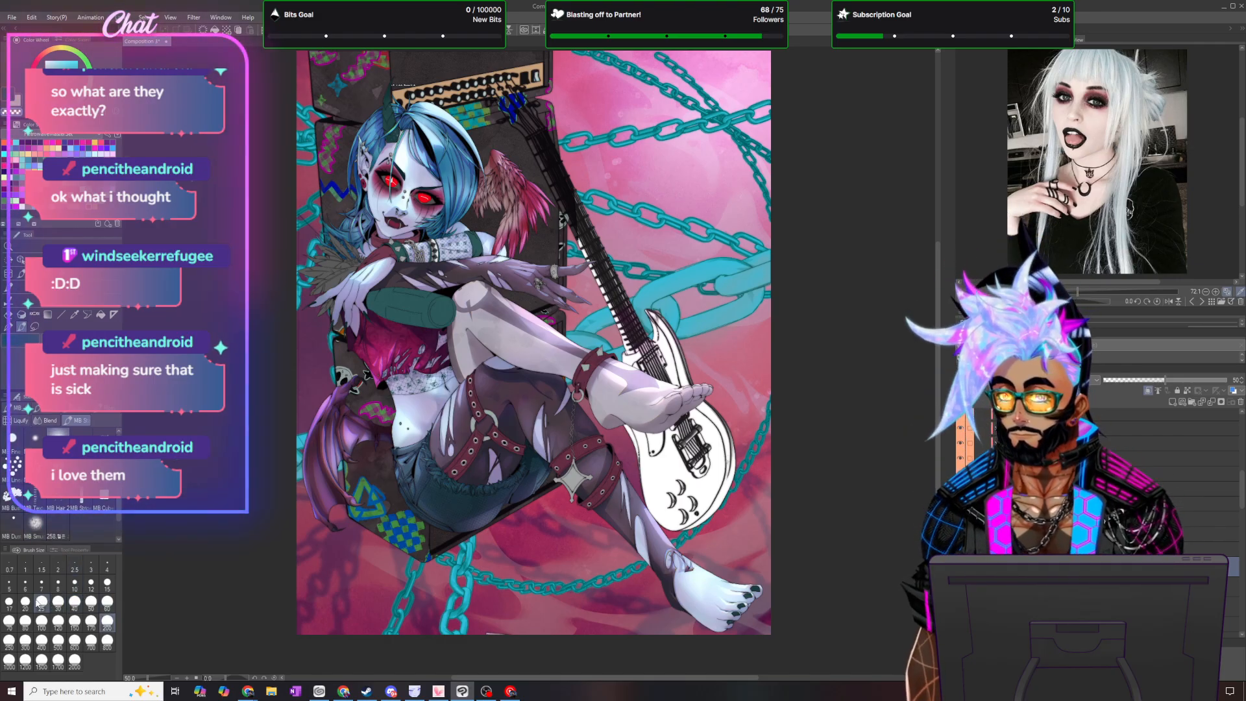
scroll(437, 156, "up", 3)
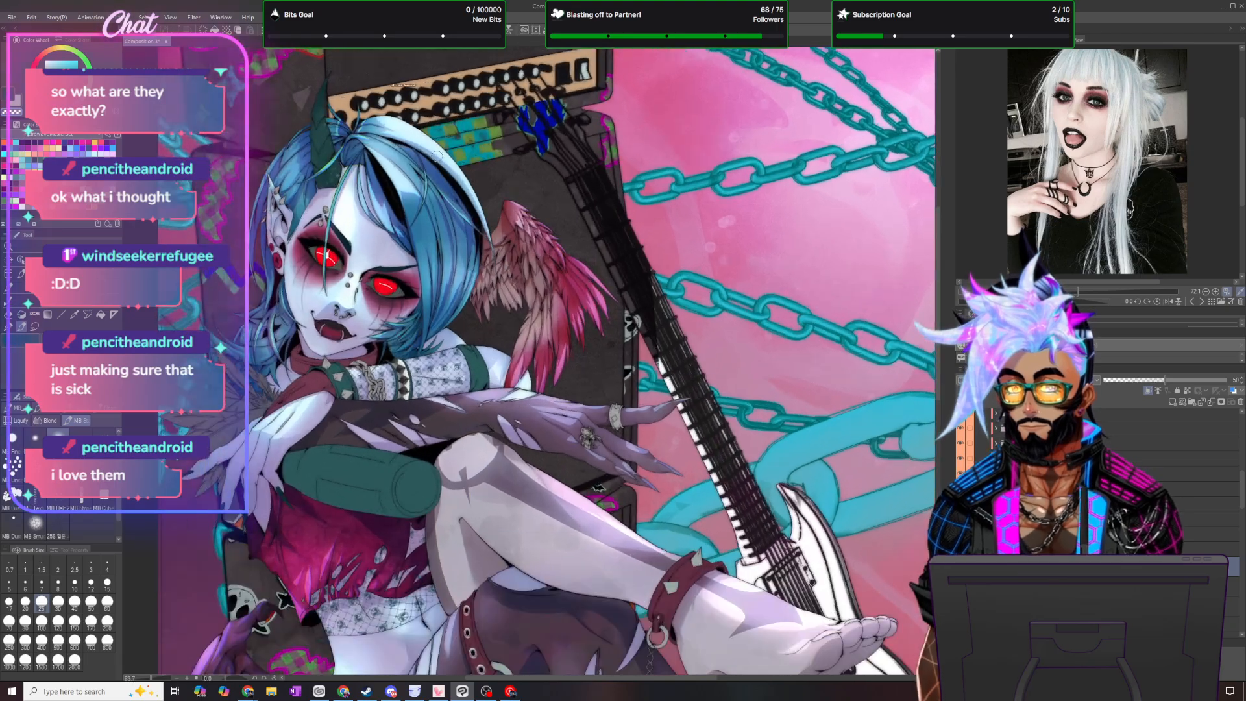
scroll(436, 157, "up", 3)
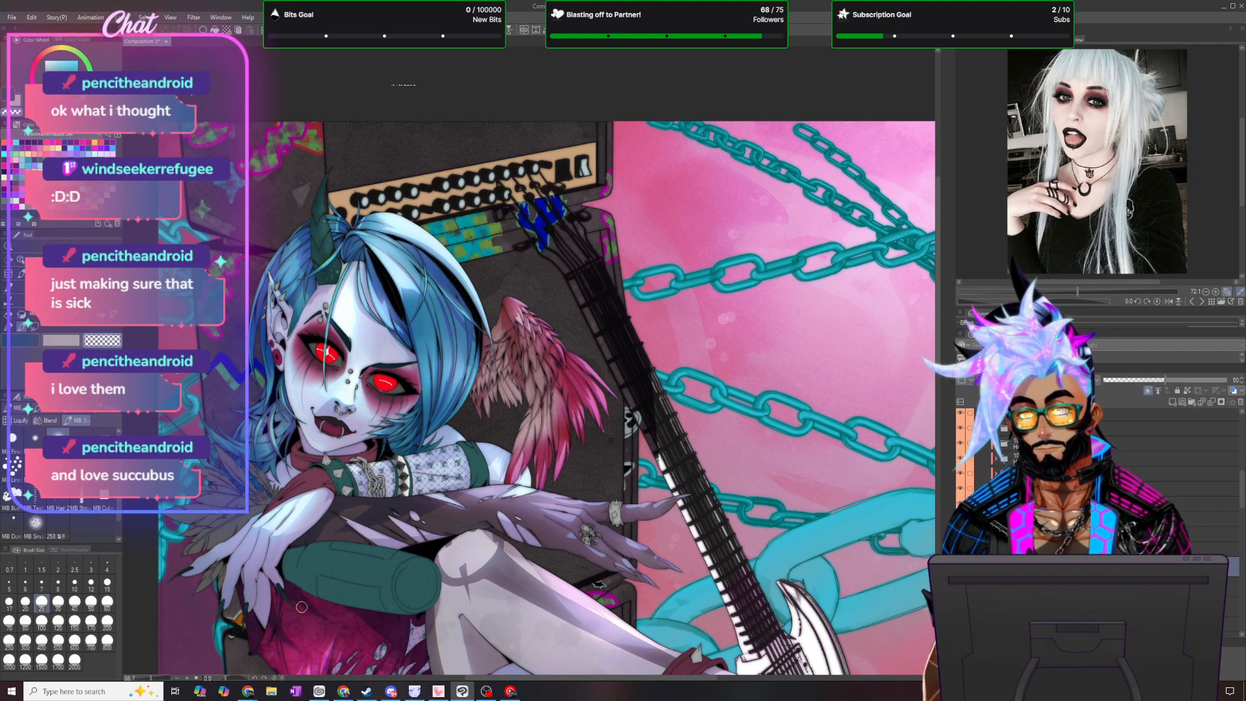
scroll(302, 607, "up", 2)
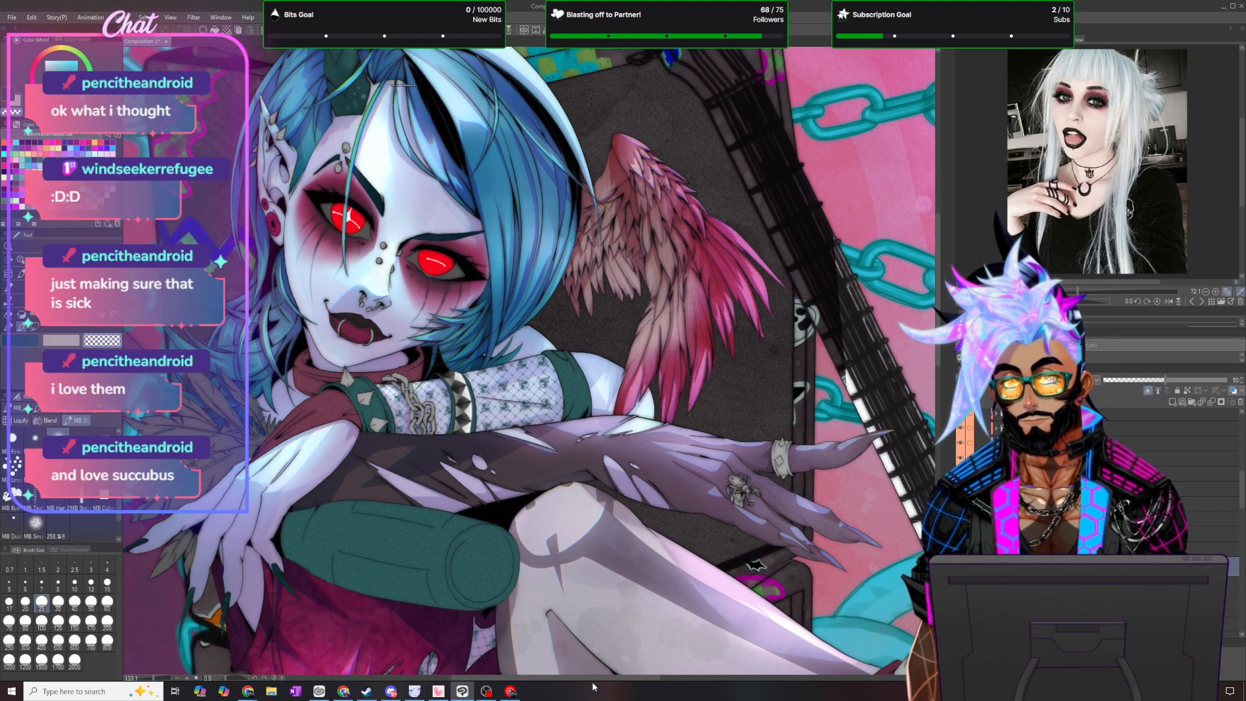
left_click_drag(644, 678, 556, 679)
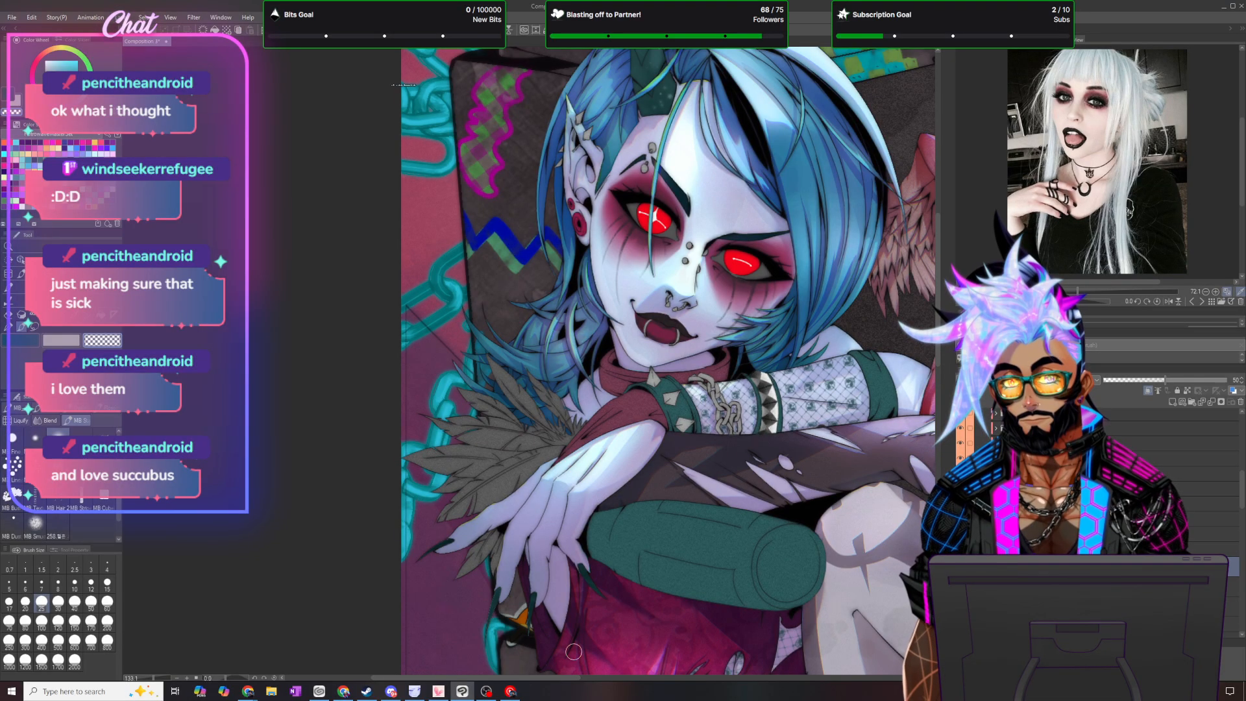
scroll(574, 652, "up", 2)
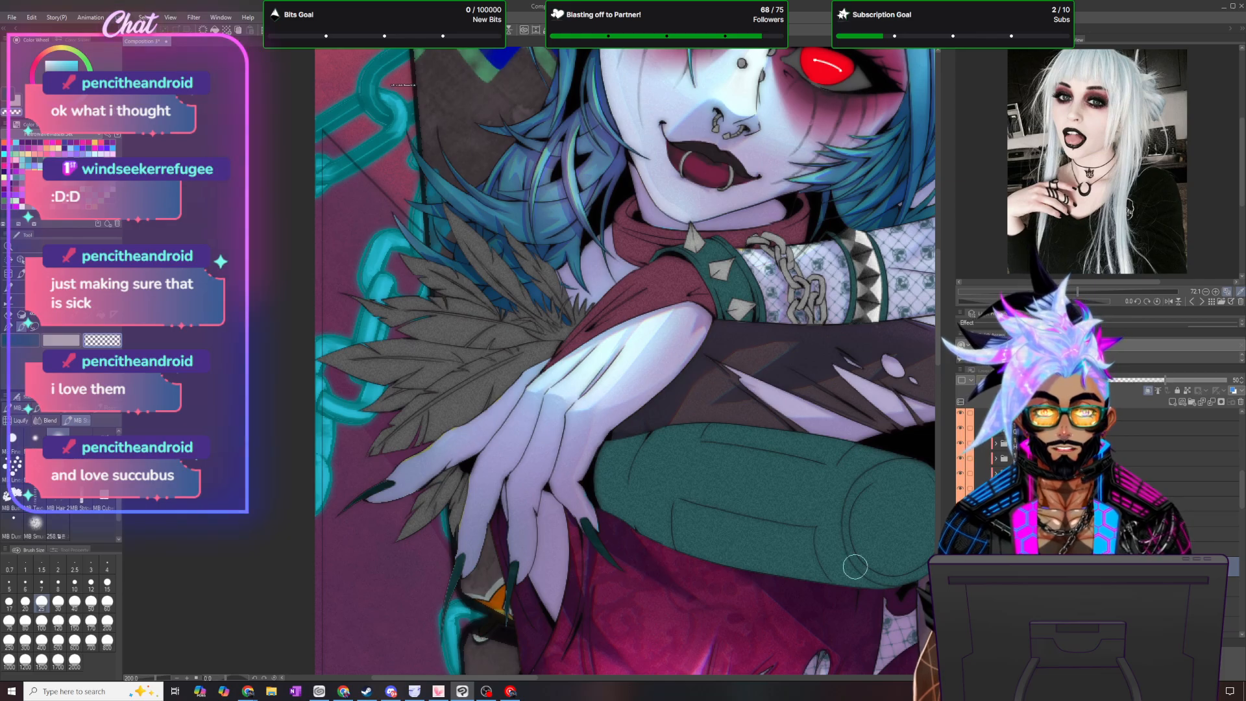
- Toggle the visibility of individual figure layers to examine which parts of the feathers, clothing and hair each one covers
left_click(962, 444)
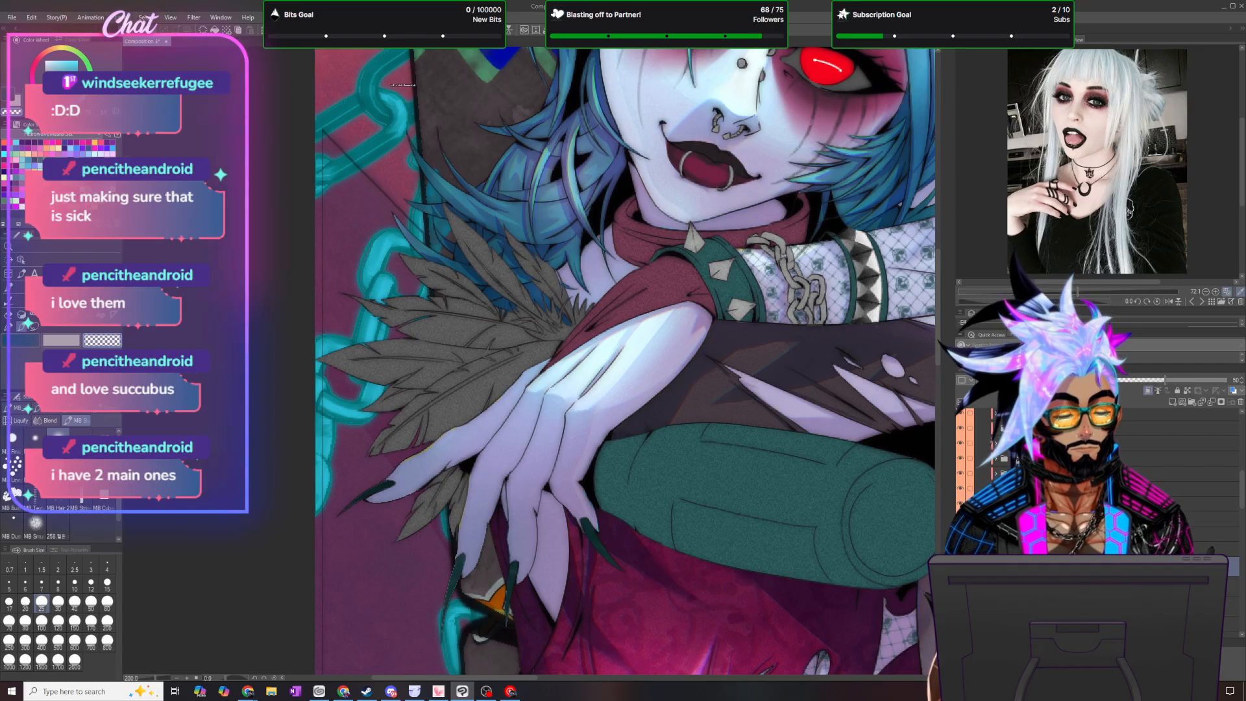
left_click(961, 459)
left_click(961, 459)
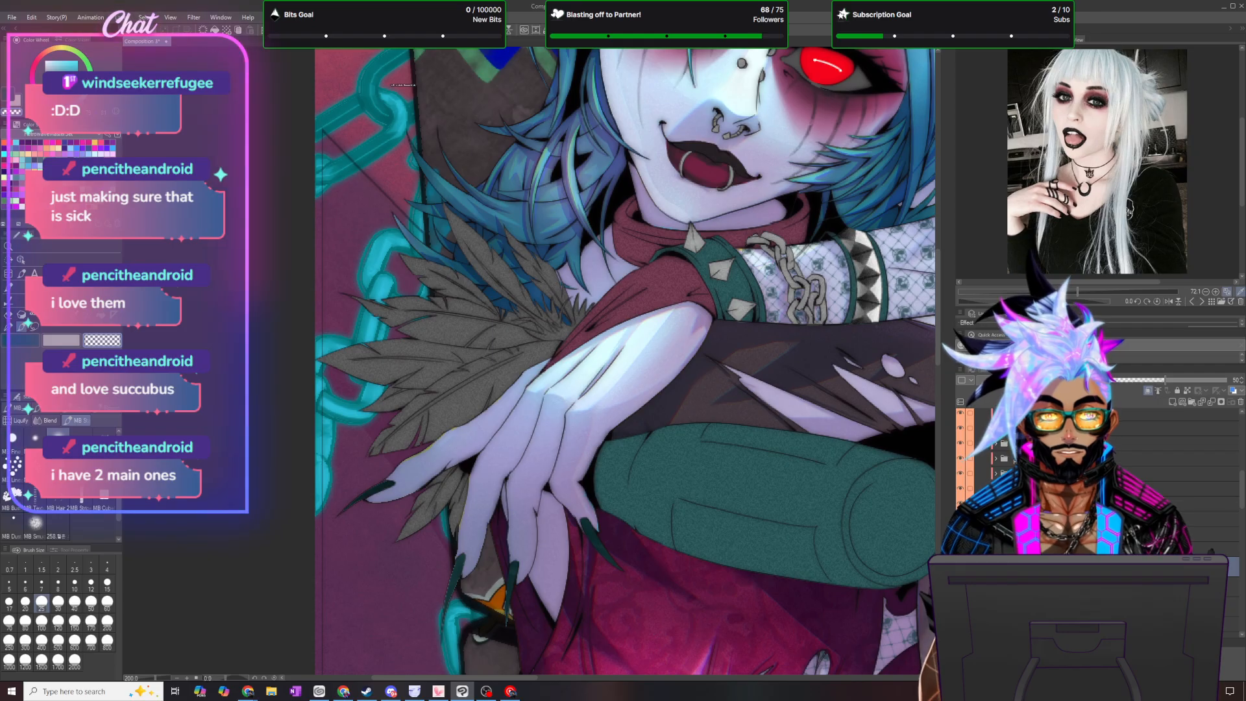
scroll(1000, 471, "up", 3)
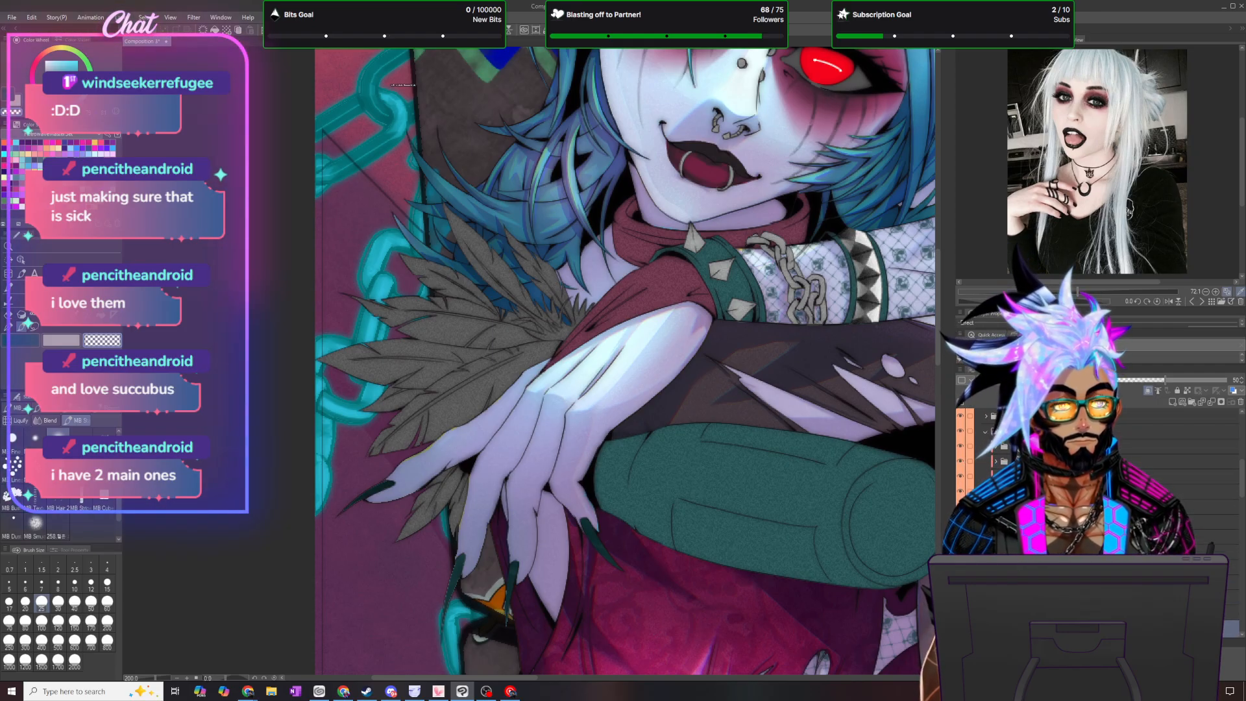
left_click(962, 477)
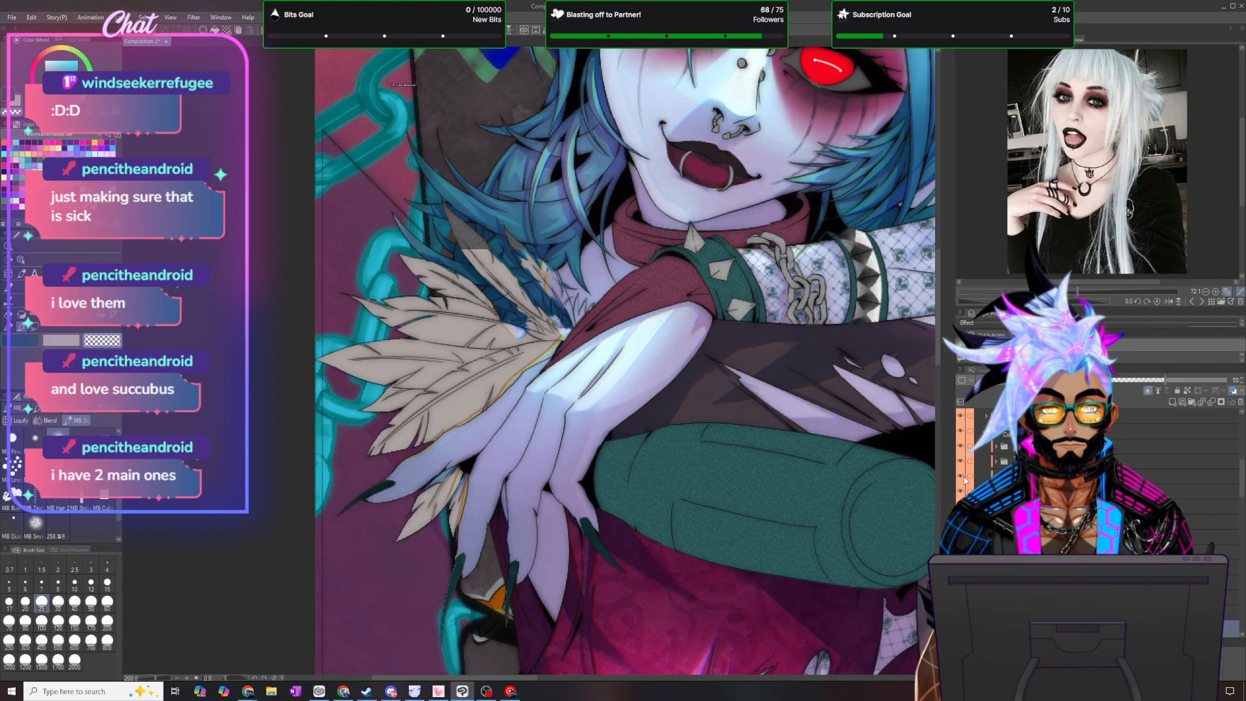
left_click(963, 477)
left_click(960, 494)
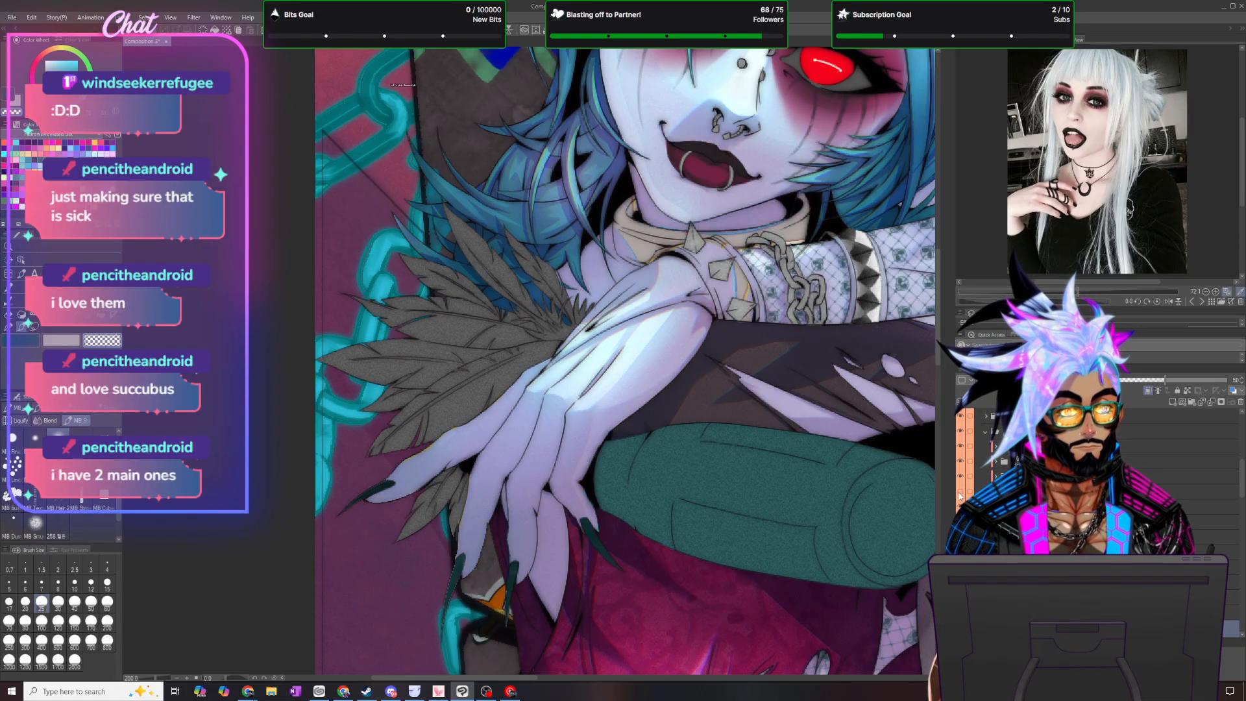
left_click(960, 495)
left_click(961, 508)
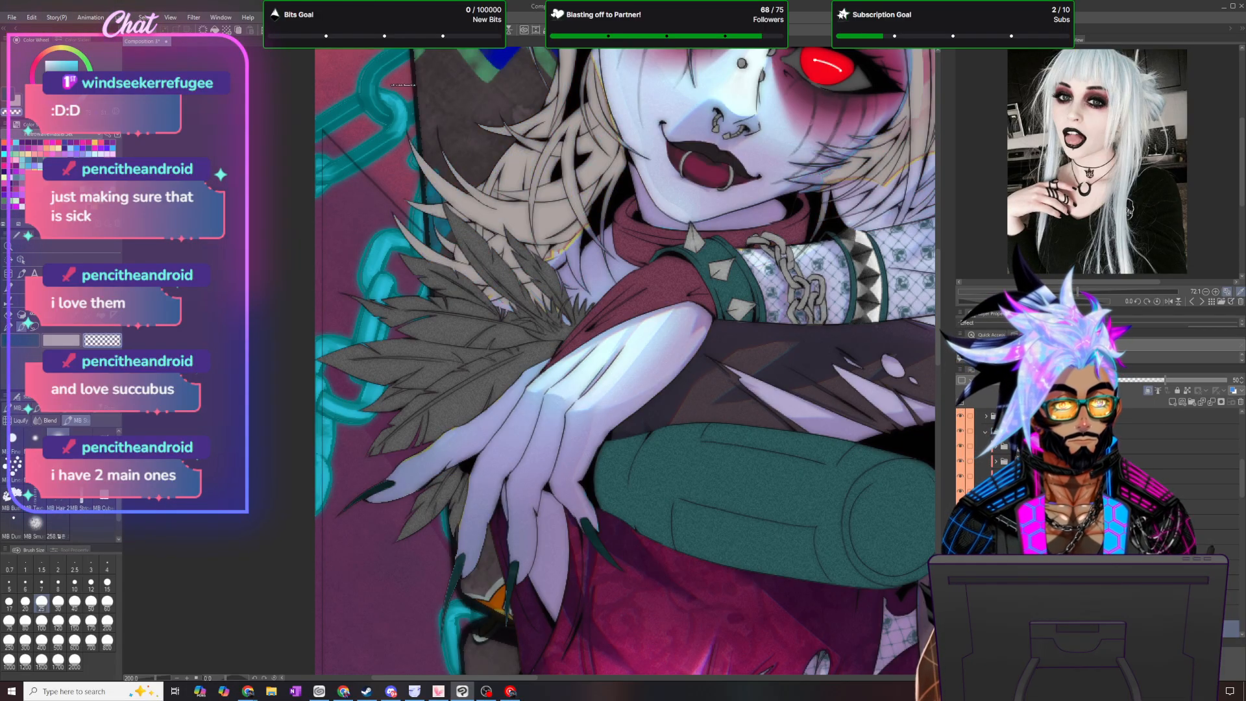
left_click(961, 507)
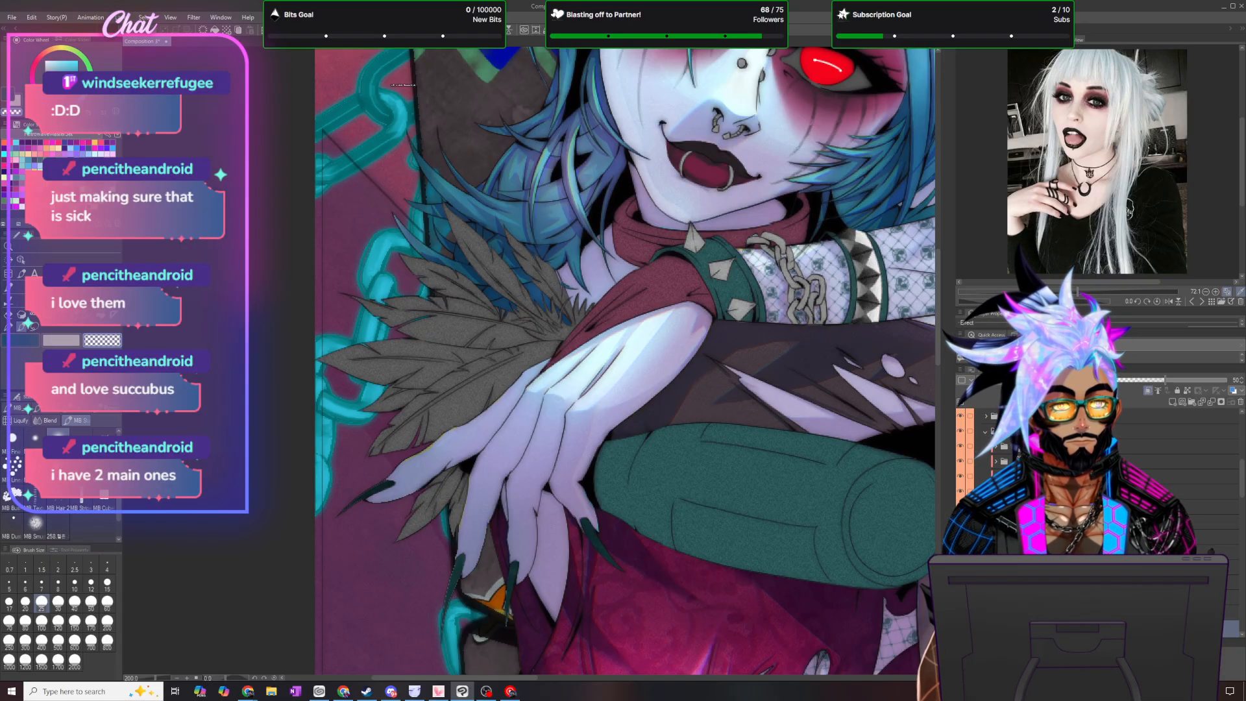
left_click(960, 522)
left_click(961, 522)
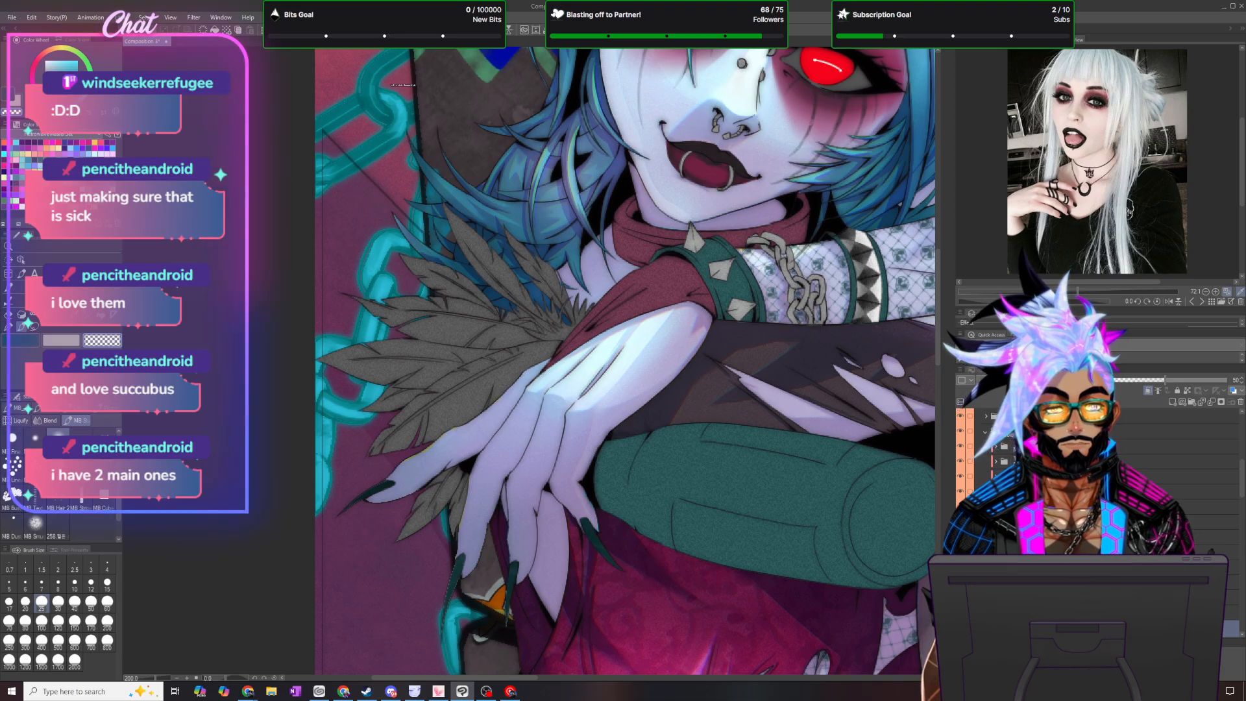
- Select a lower layer of the figure and sample the dark colour of the hand's claw with the Eyedropper
scroll(1211, 552, "down", 1)
left_click(1211, 607)
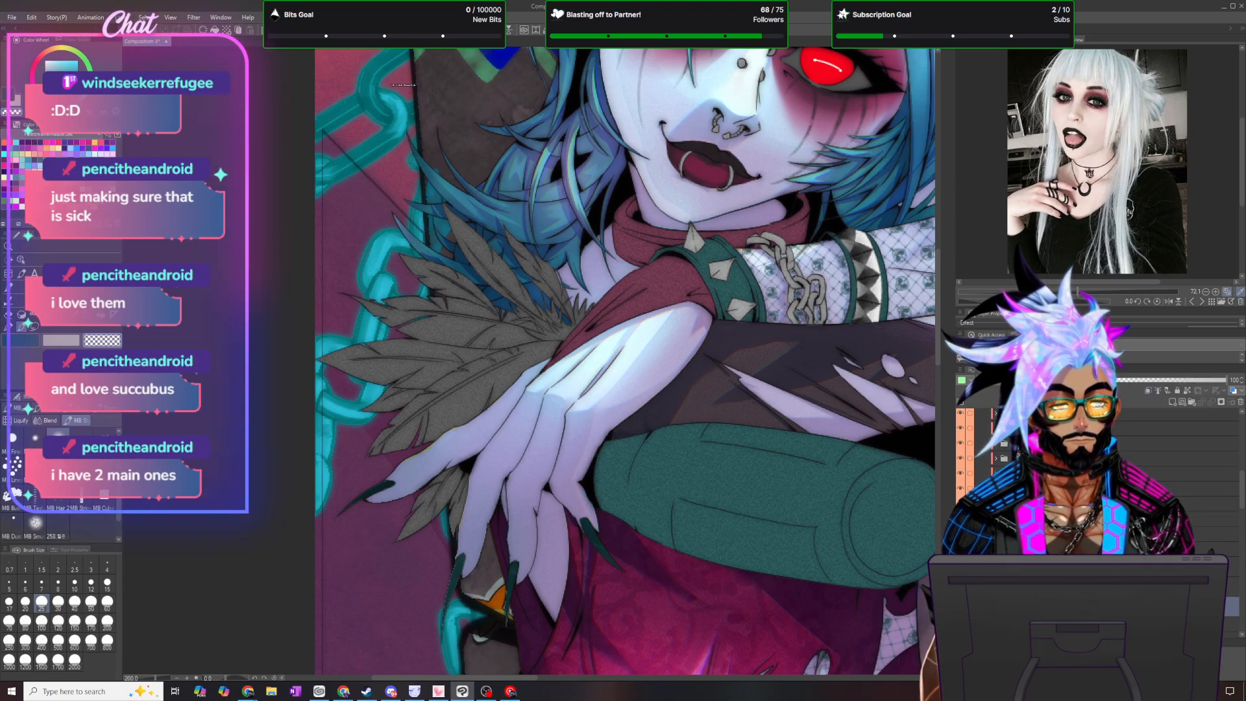
left_click(61, 340)
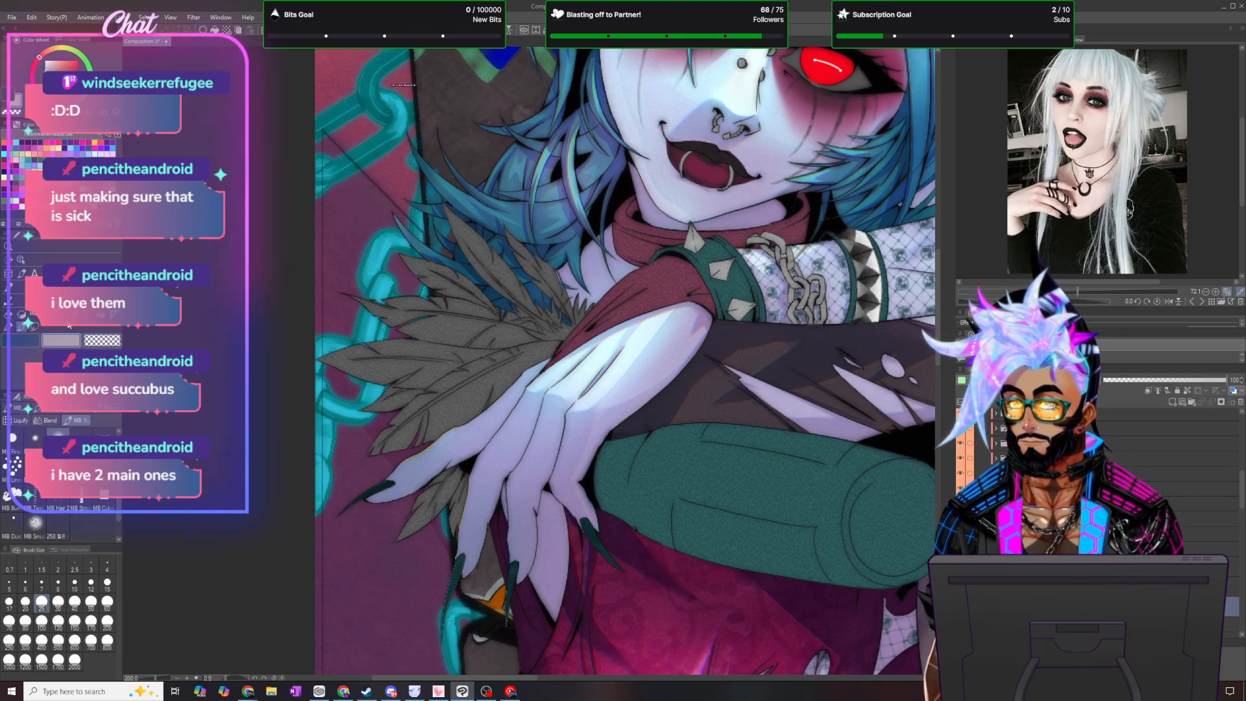
left_click(101, 314)
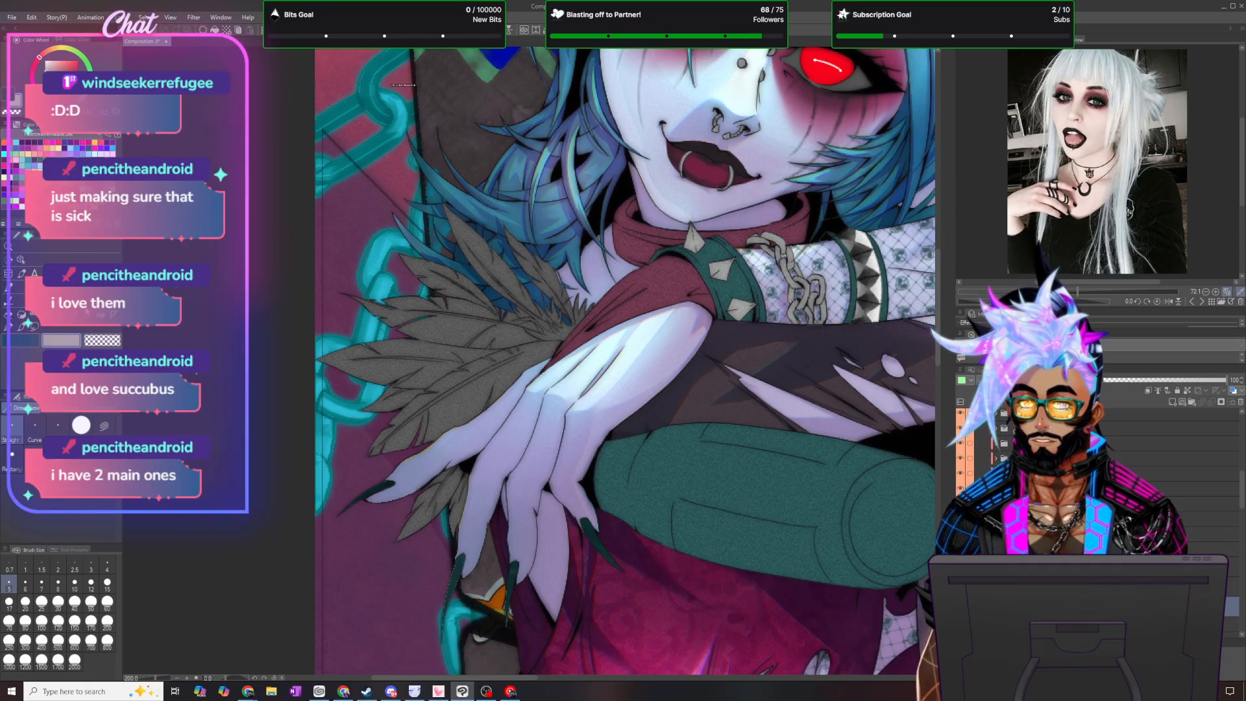
key("i")
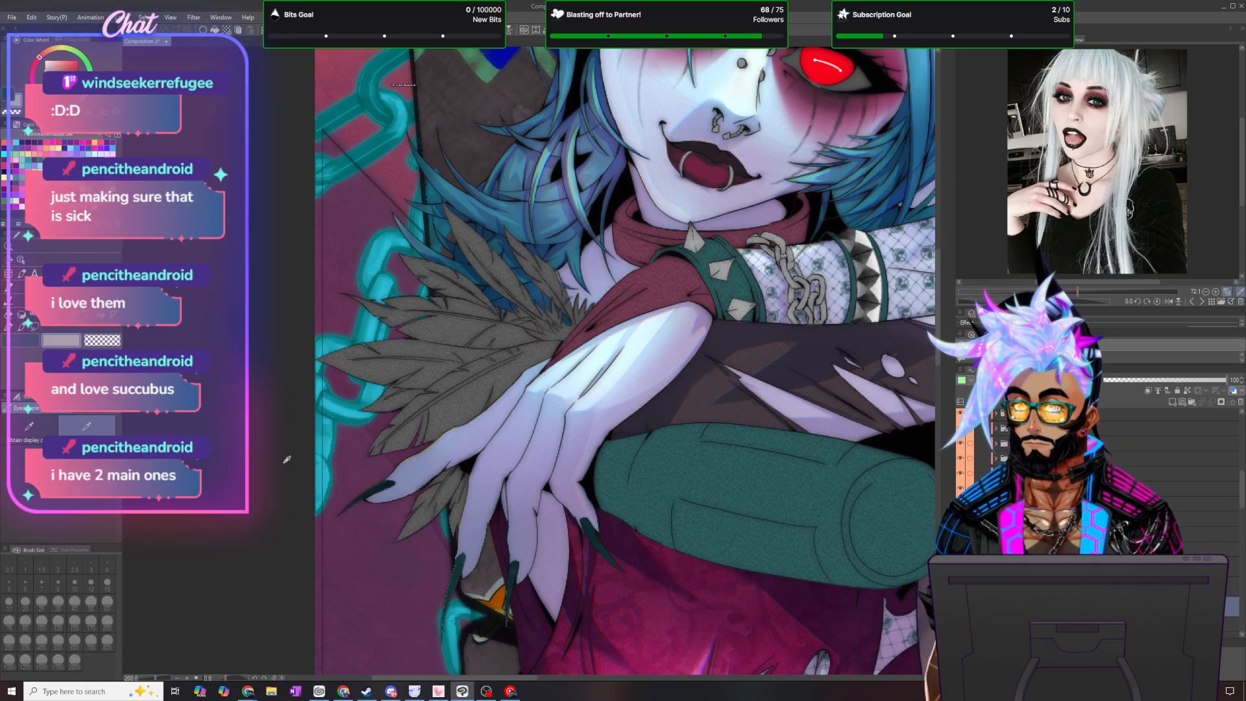
left_click(457, 571)
- Touch up the claws of the hand with the Mapping pen at size 10, comparing the change with undo and redo
scroll(454, 570, "up", 2)
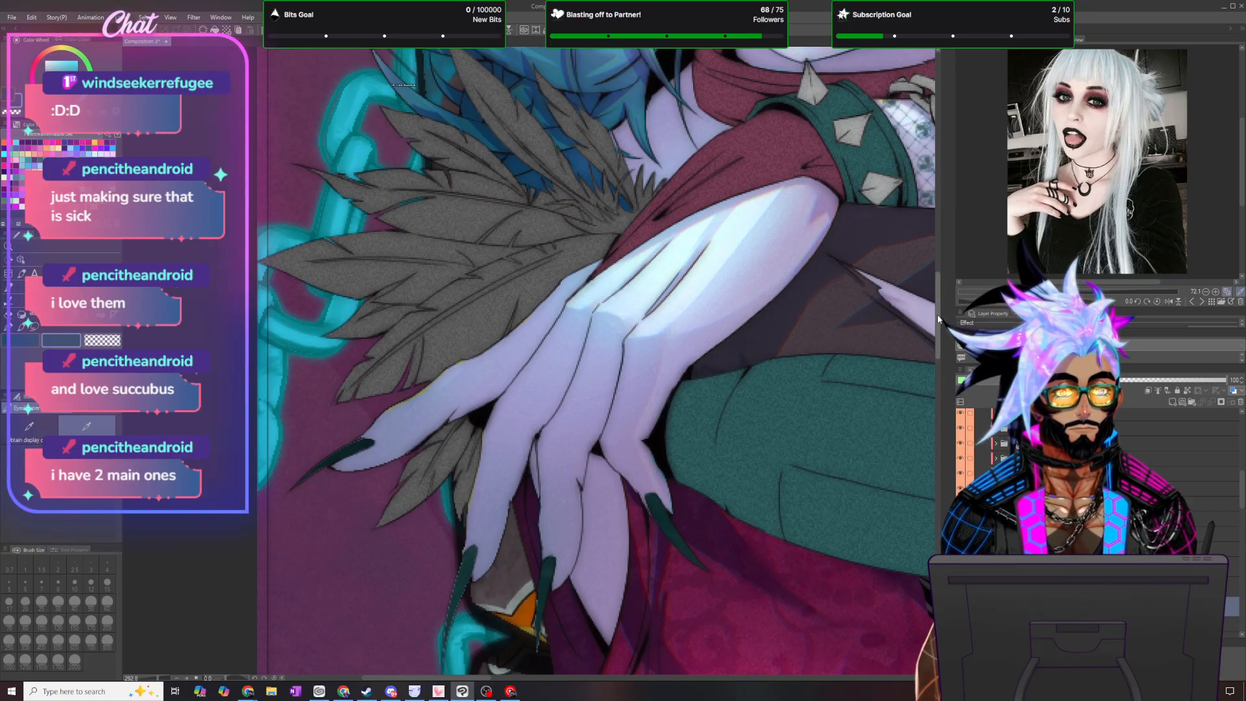
scroll(937, 313, "down", 2)
scroll(621, 529, "up", 3)
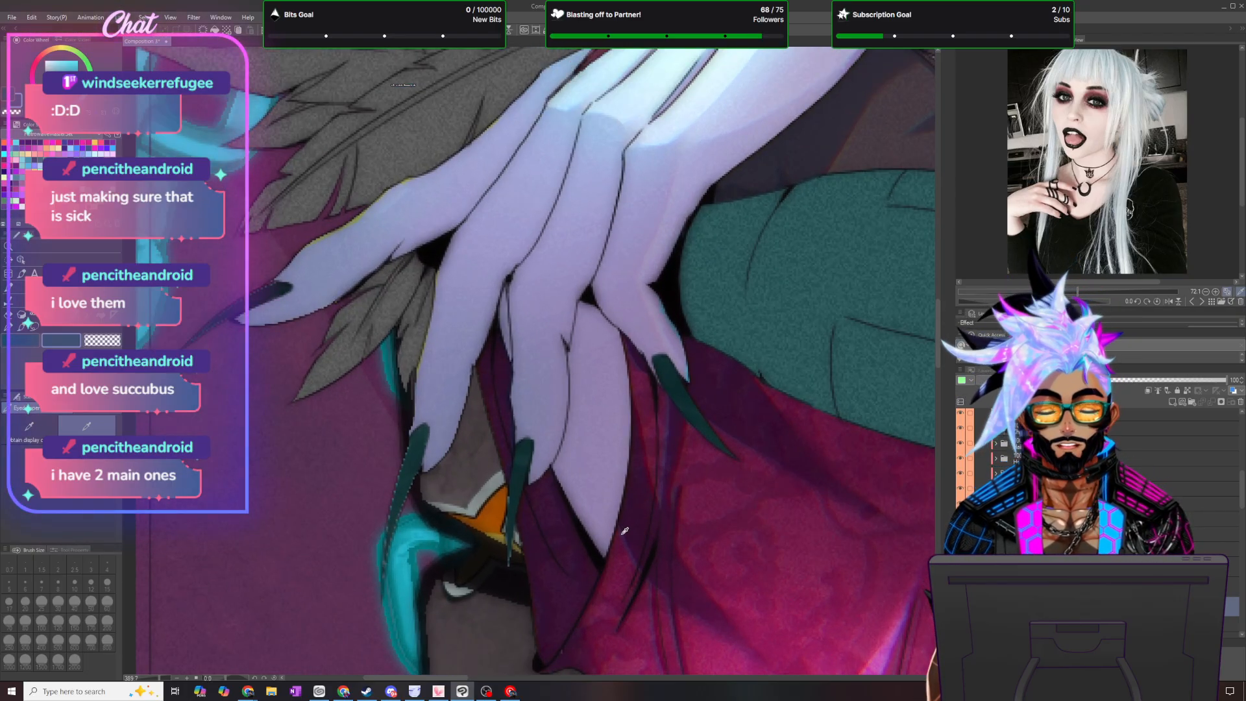
left_click(4, 330)
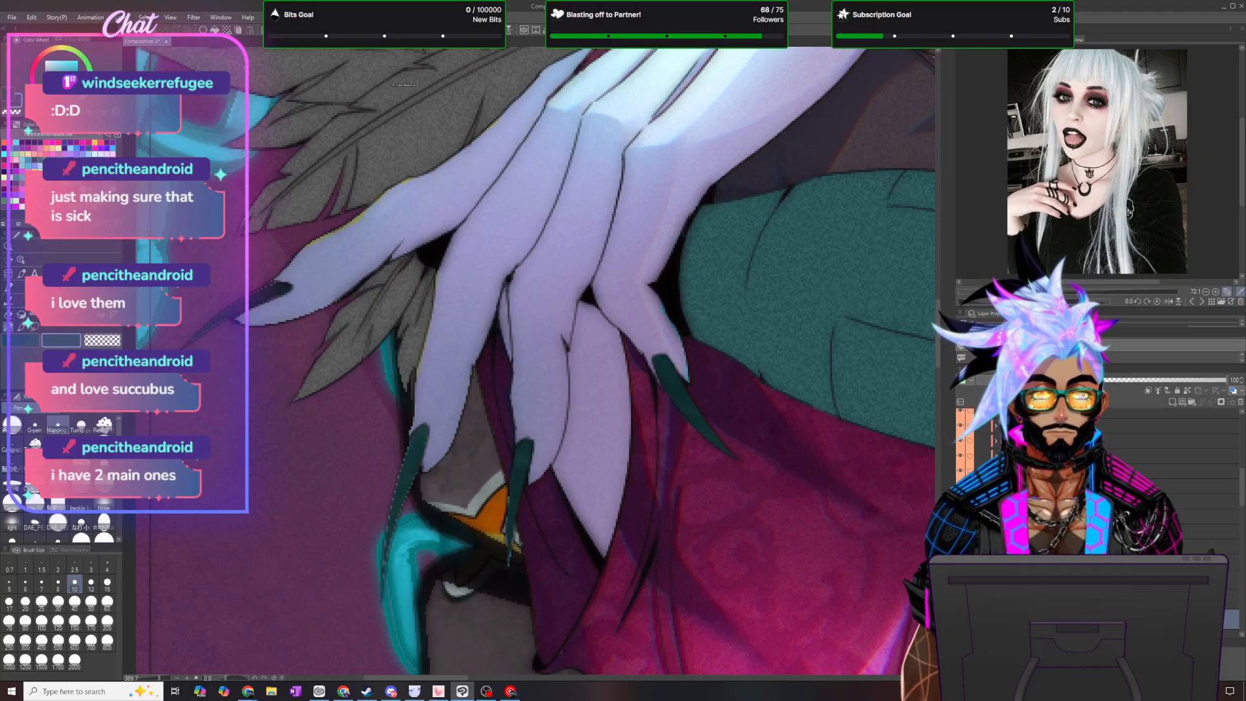
key("ctrl+z")
key("ctrl+y")
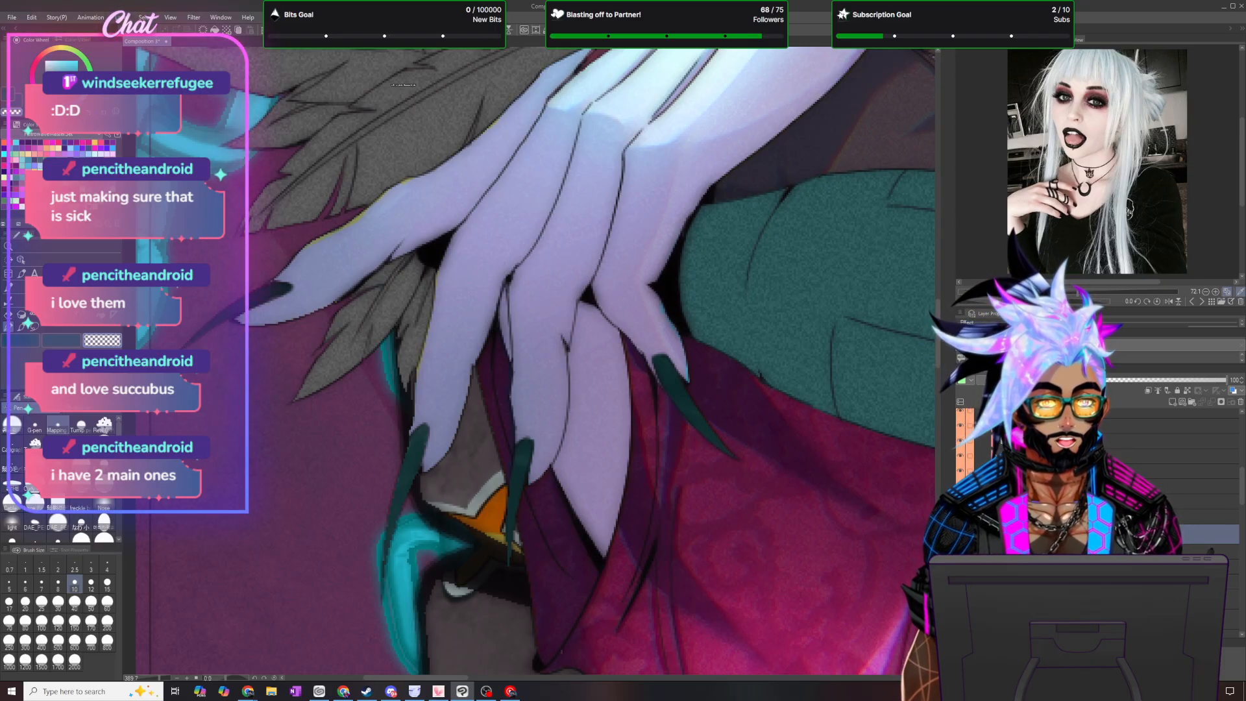
- Switch to the secondary colour and continue cleaning up the claw edges with the Mapping pen at size 10
scroll(1175, 480, "down", 2)
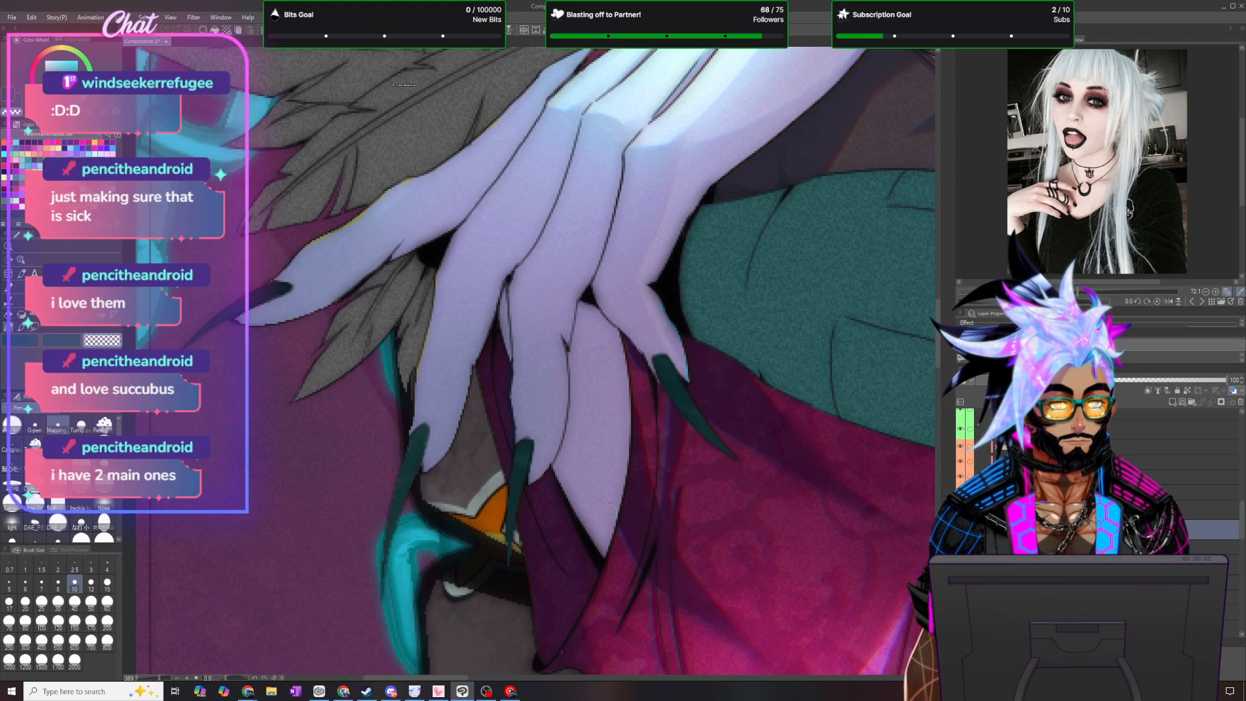
left_click(68, 334)
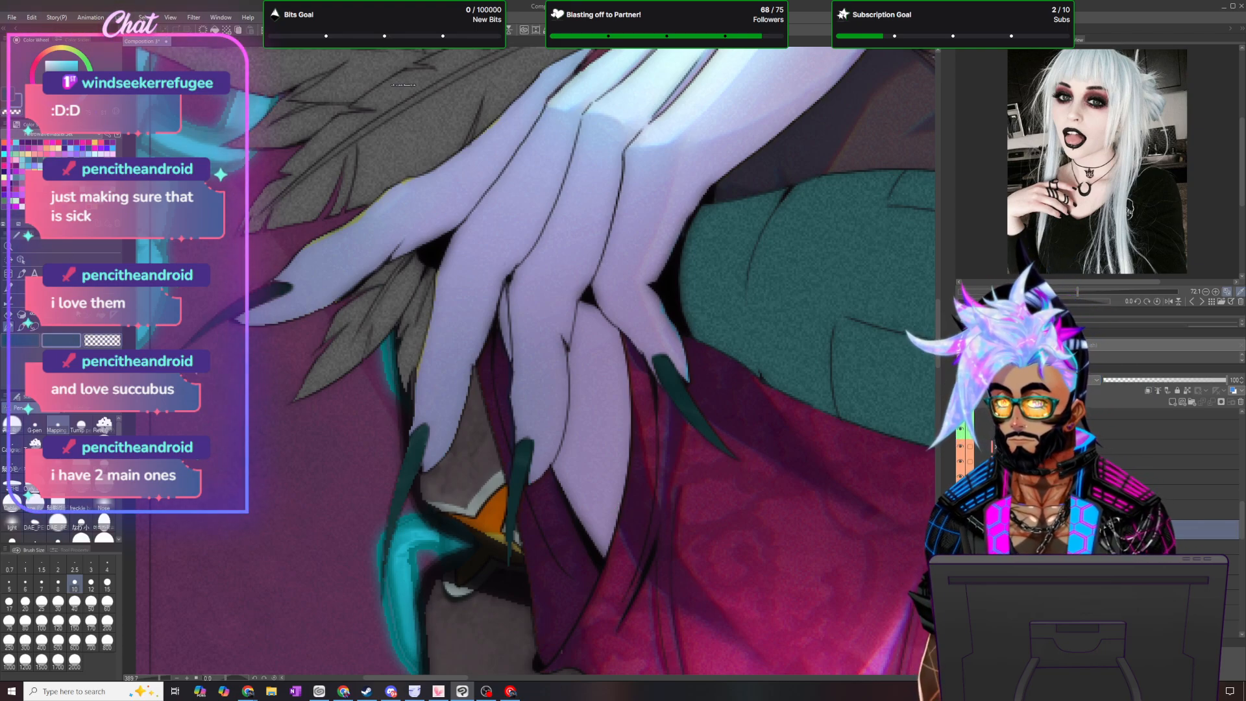
key("alt")
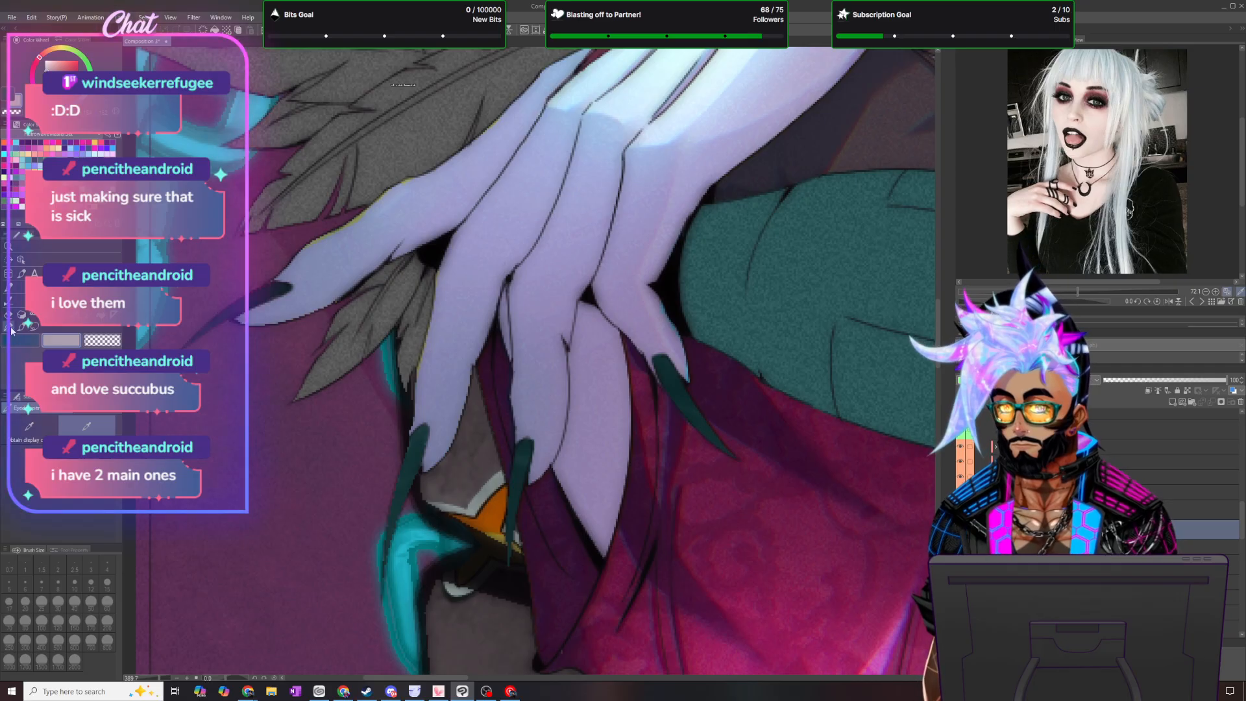
left_click(12, 331)
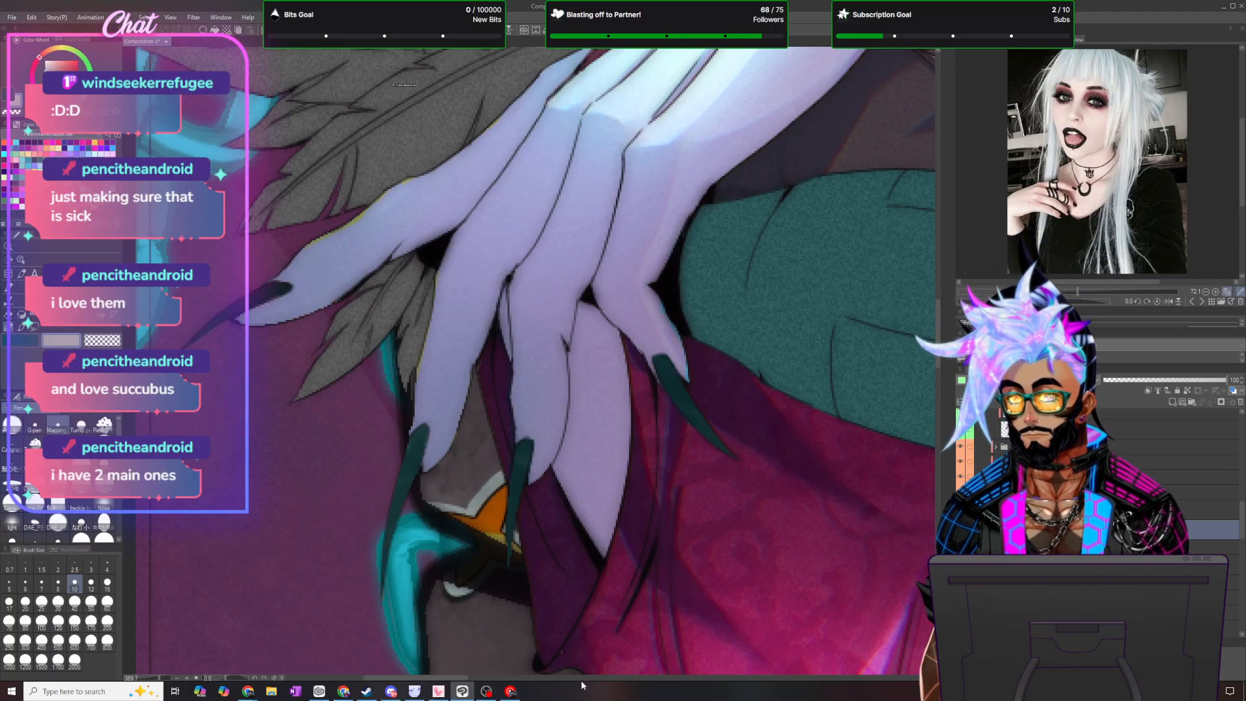
- Inspect the toenails on the lower foot and check the lower part of the illustration
left_click_drag(448, 677, 734, 696)
left_click_drag(935, 313, 946, 500)
left_click_drag(710, 678, 815, 678)
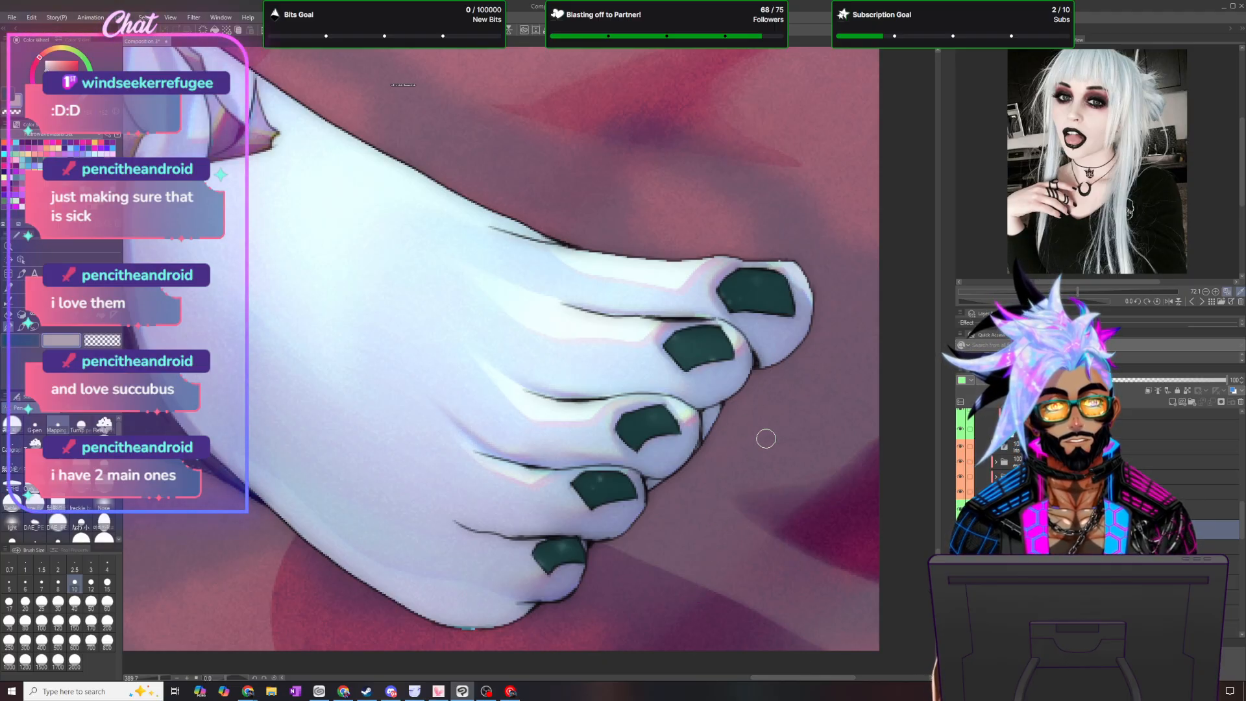
scroll(766, 434, "down", 5)
scroll(771, 424, "down", 5)
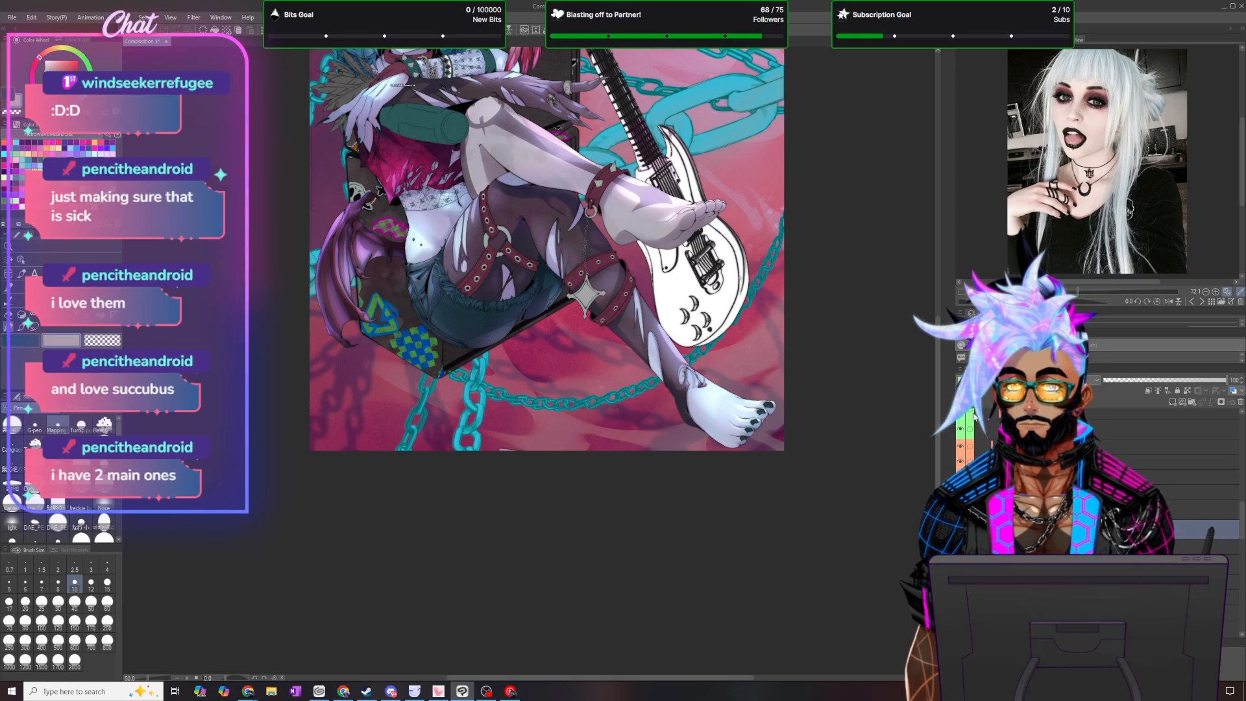
- Touch up the shading on the hand's claws with the MB brush at size 10
left_click_drag(937, 404, 928, 260)
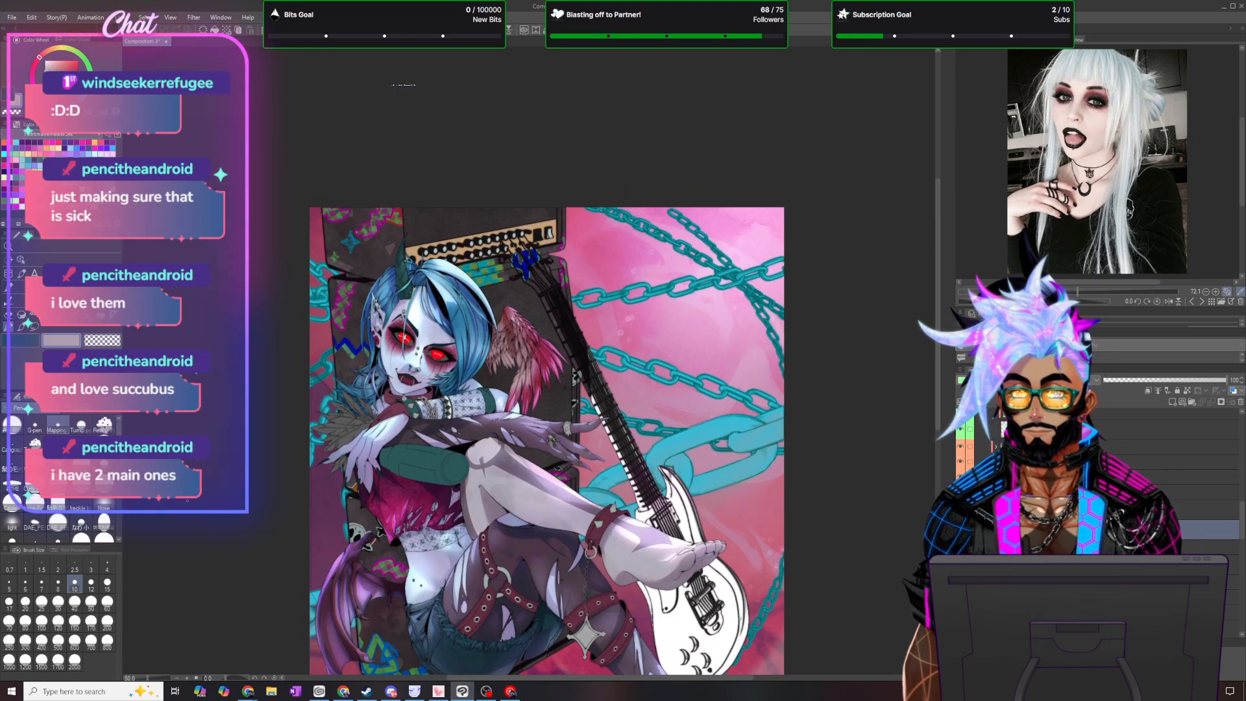
scroll(332, 482, "up", 5)
scroll(448, 442, "up", 2)
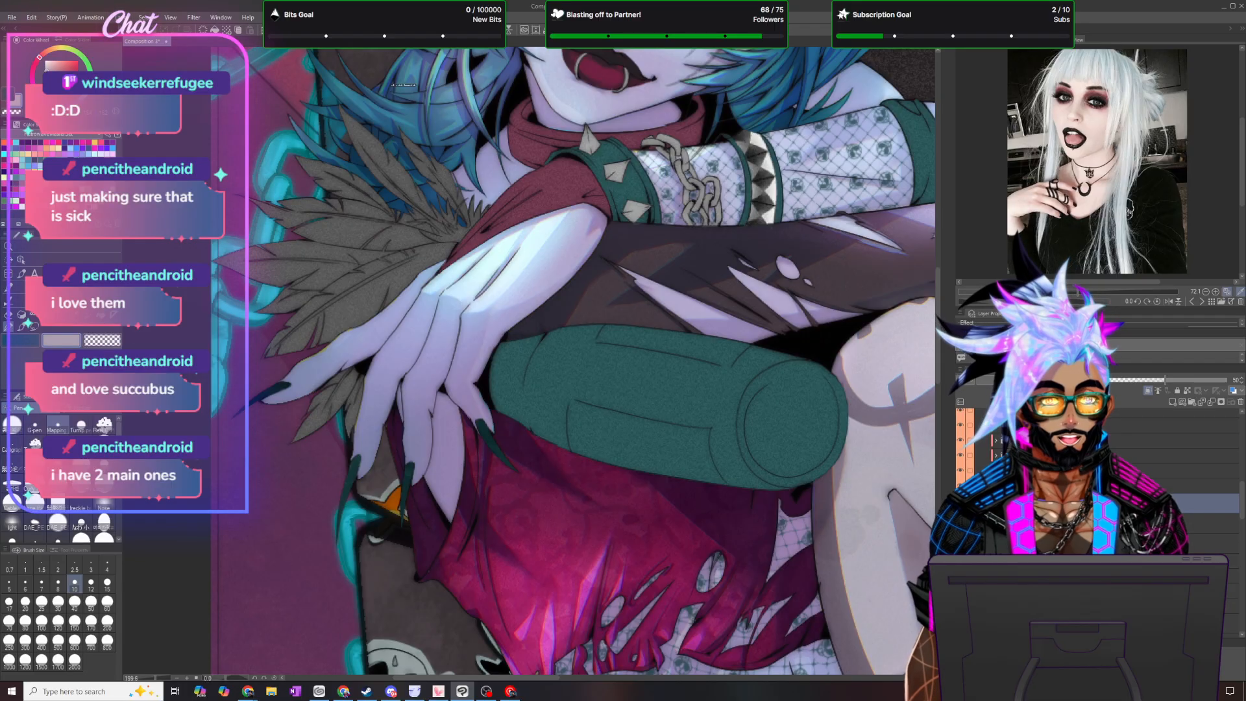
scroll(519, 486, "up", 2)
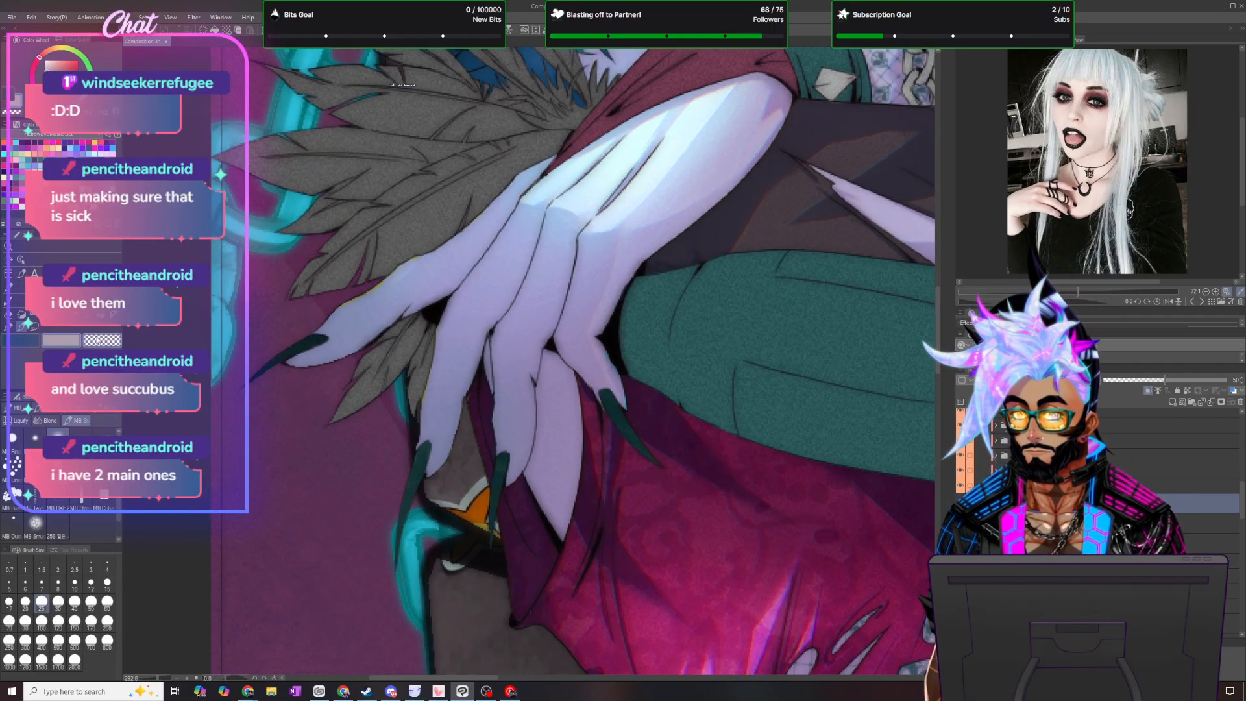
key("b")
key("c")
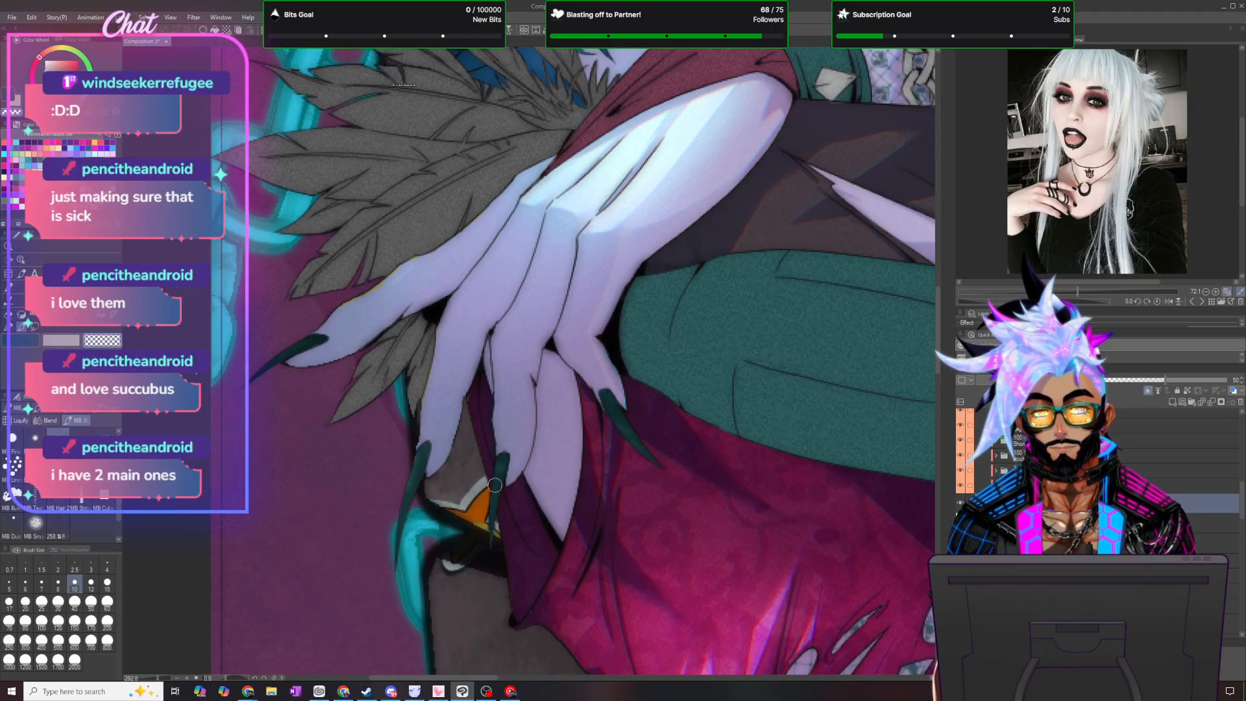
- Try a layer opacity of 15 and other blending modes for the nail shading, judging them on the lower foot's toenails
left_click_drag(477, 682, 795, 678)
left_click_drag(936, 313, 937, 548)
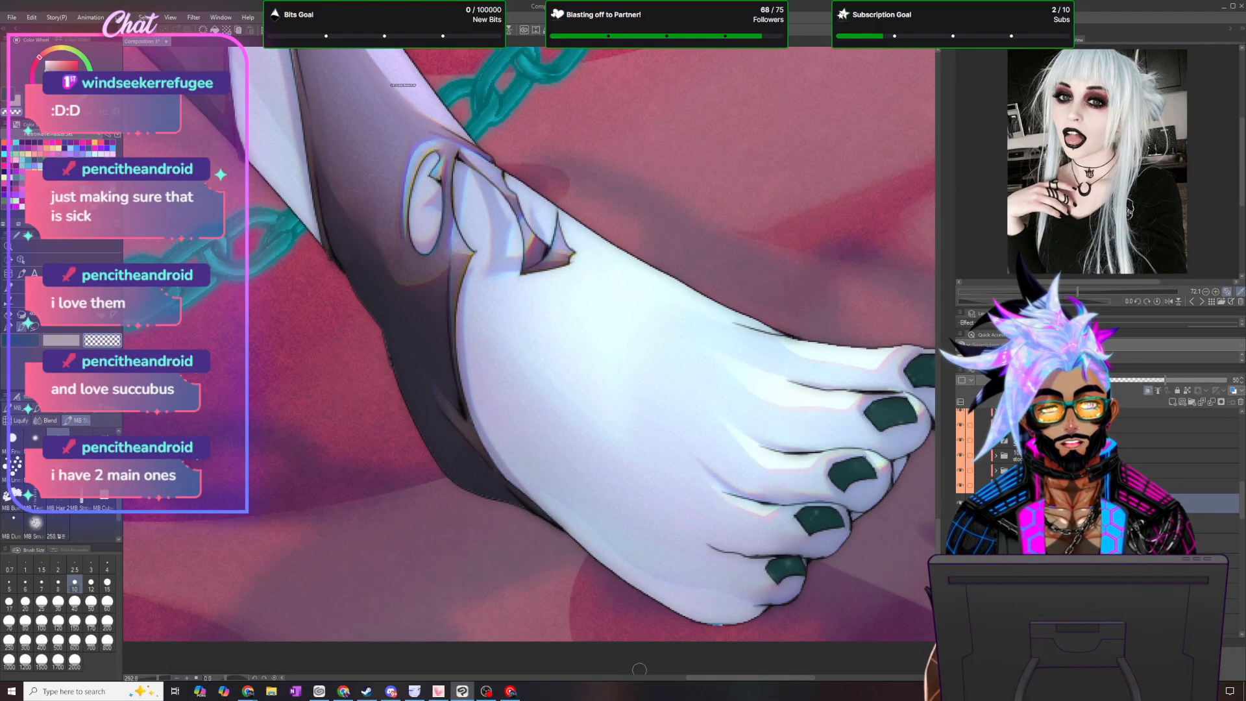
left_click_drag(750, 678, 793, 679)
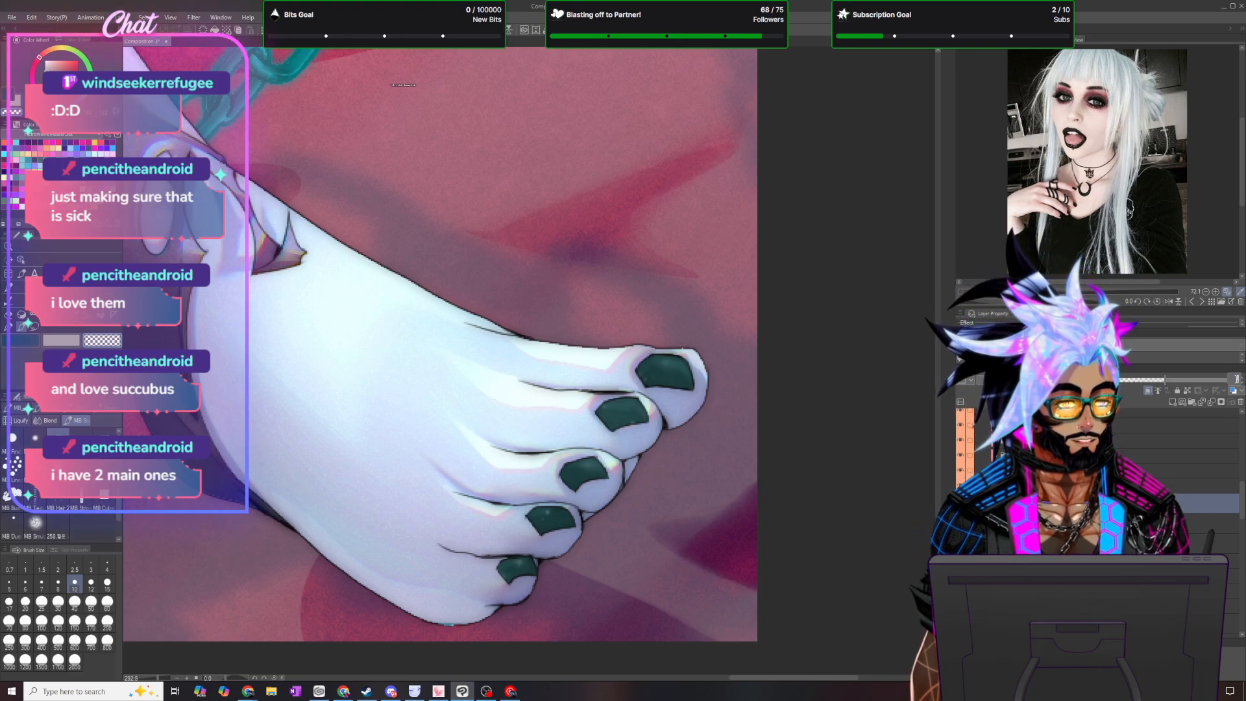
type("15")
key("Return")
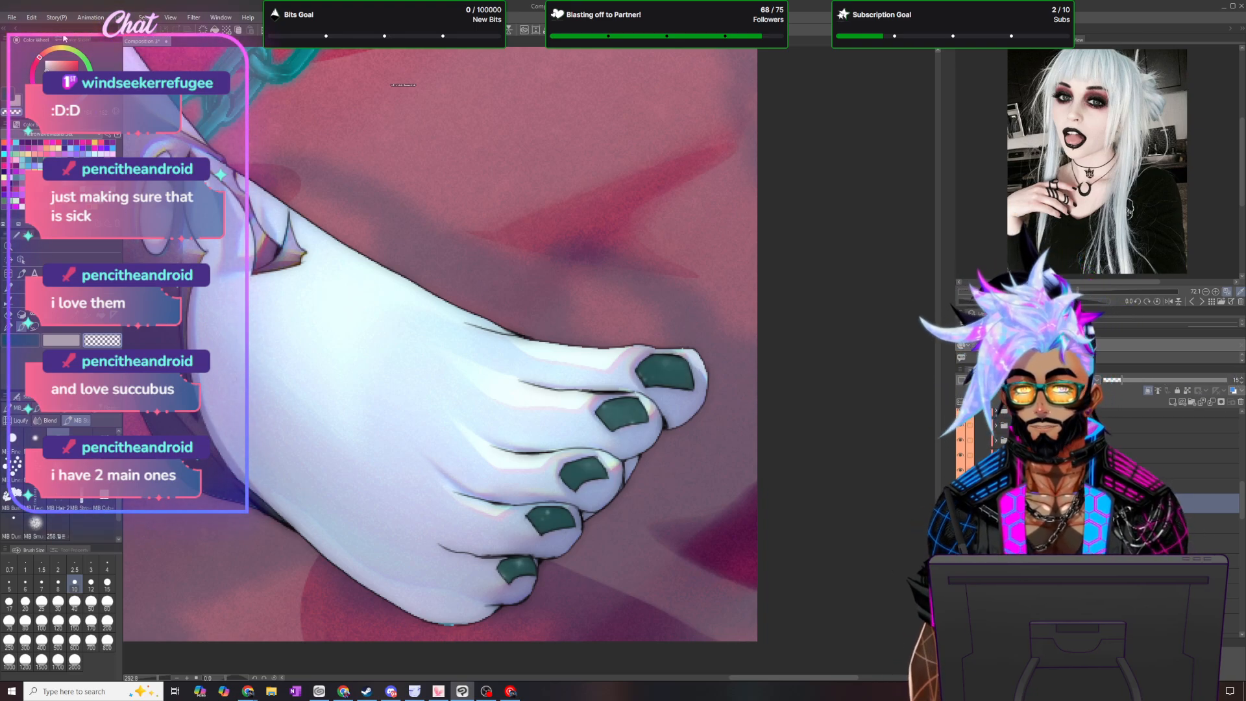
left_click(120, 18)
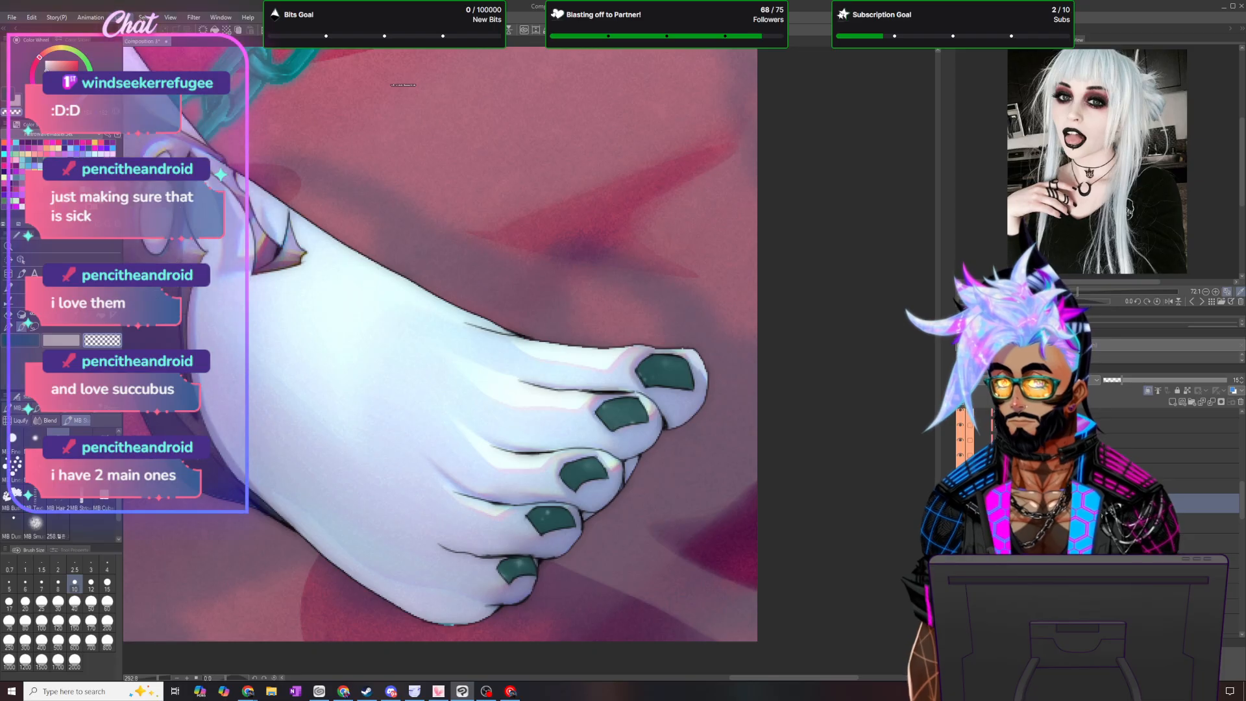
left_click(427, 379)
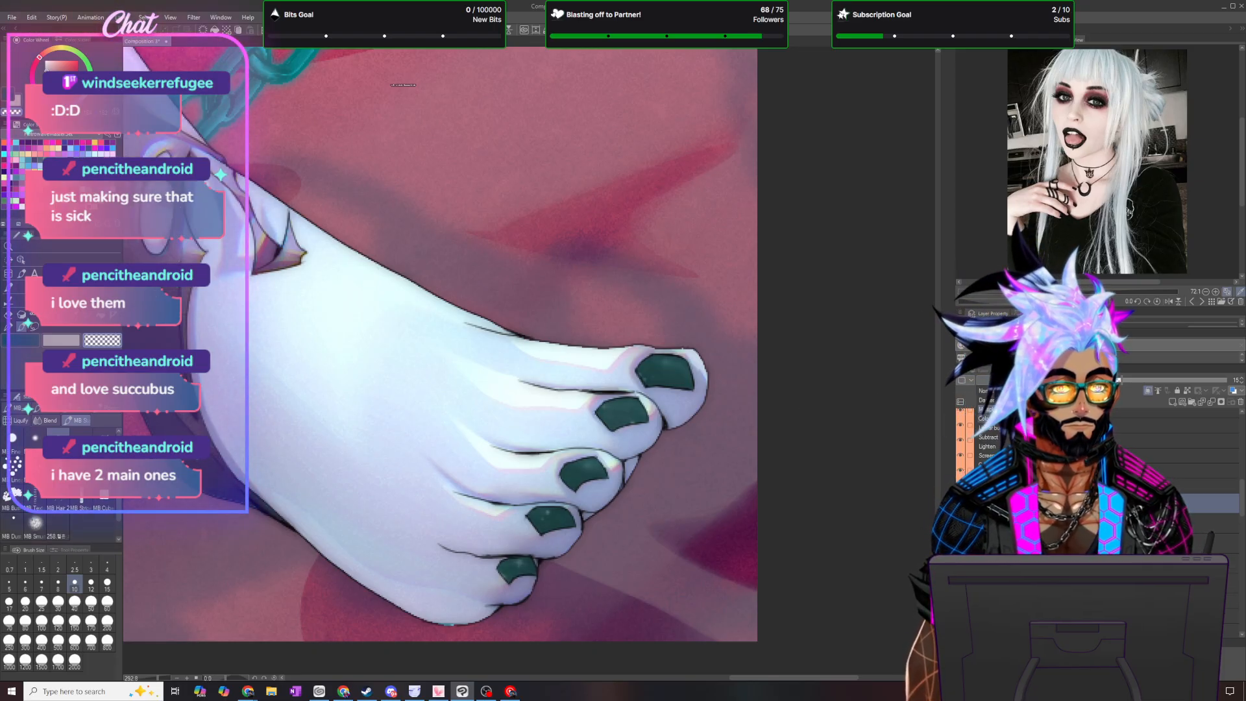
left_click(899, 426)
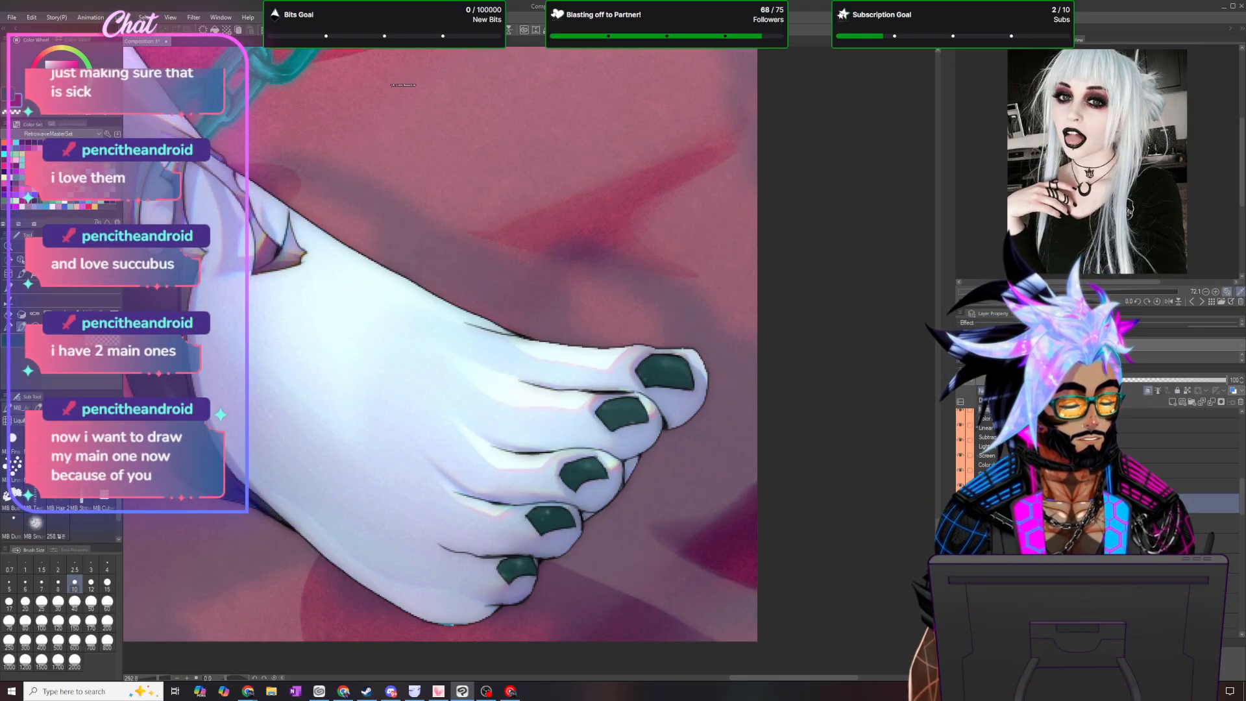
- Lasso around the whole figure, fill the selection on the shading layer, deselect, and set the layer's opacity to 50
scroll(416, 279, "down", 5)
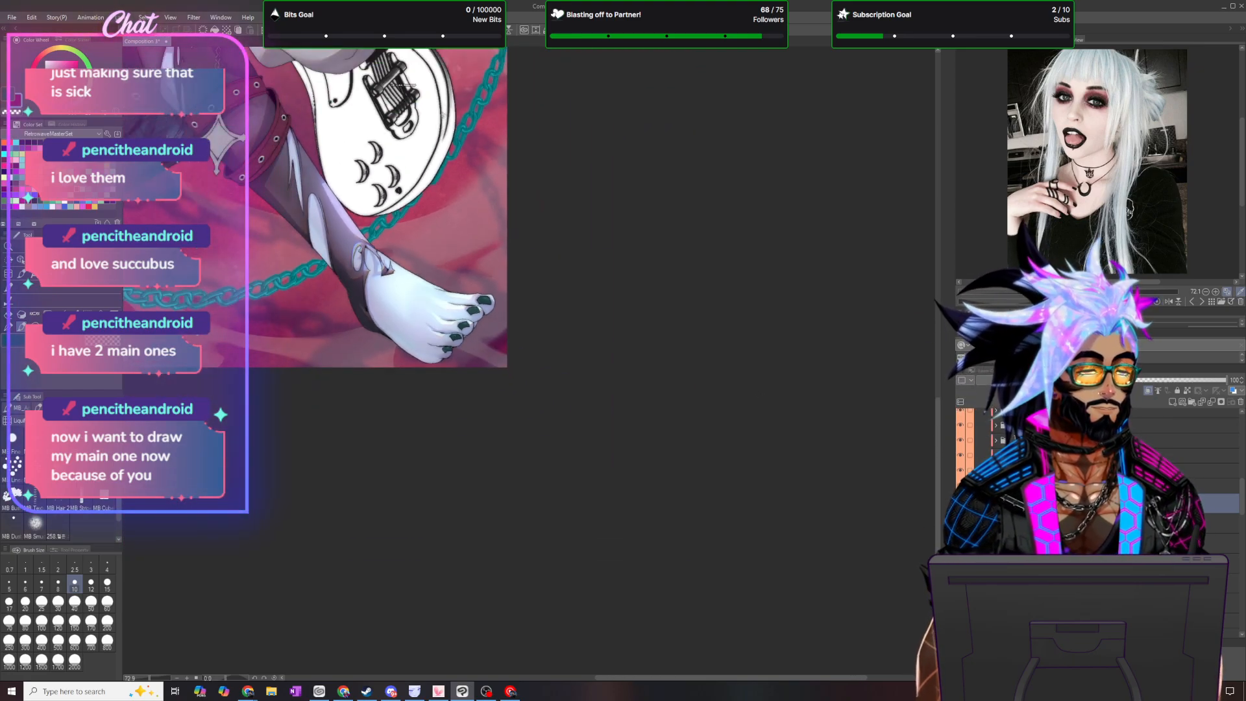
left_click_drag(695, 677, 603, 677)
left_click_drag(935, 431, 886, 221)
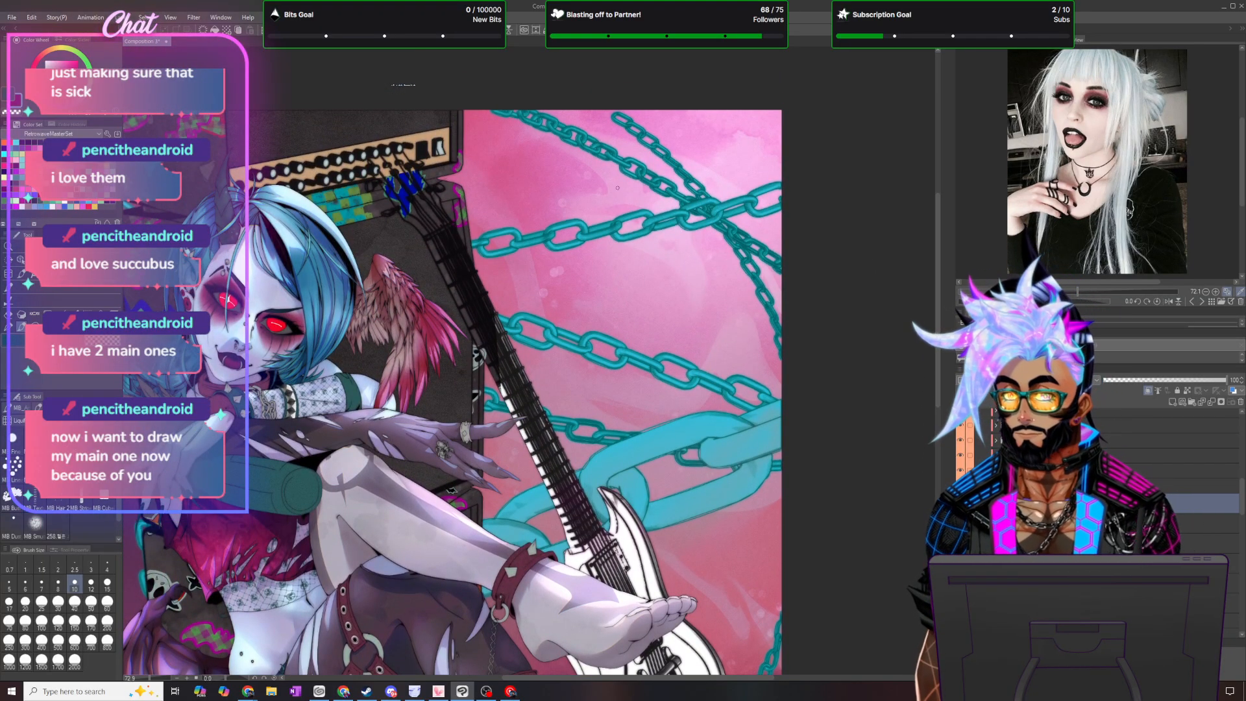
key("m")
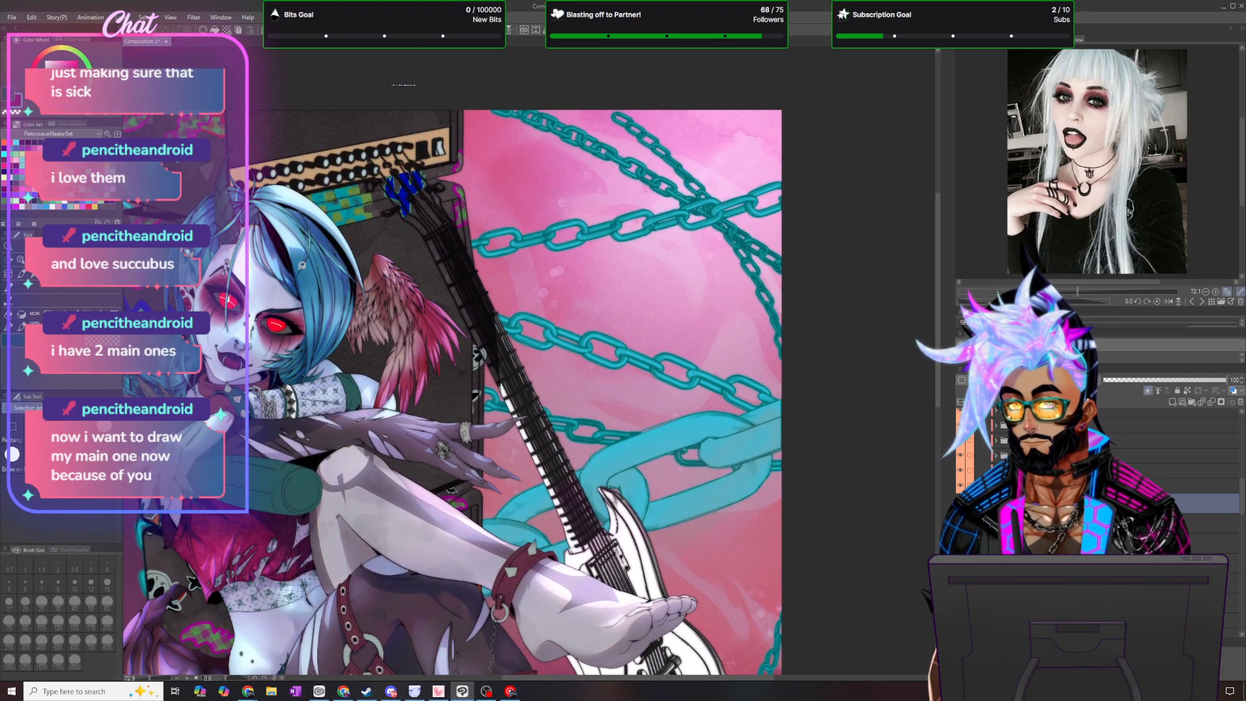
scroll(307, 278, "down", 6)
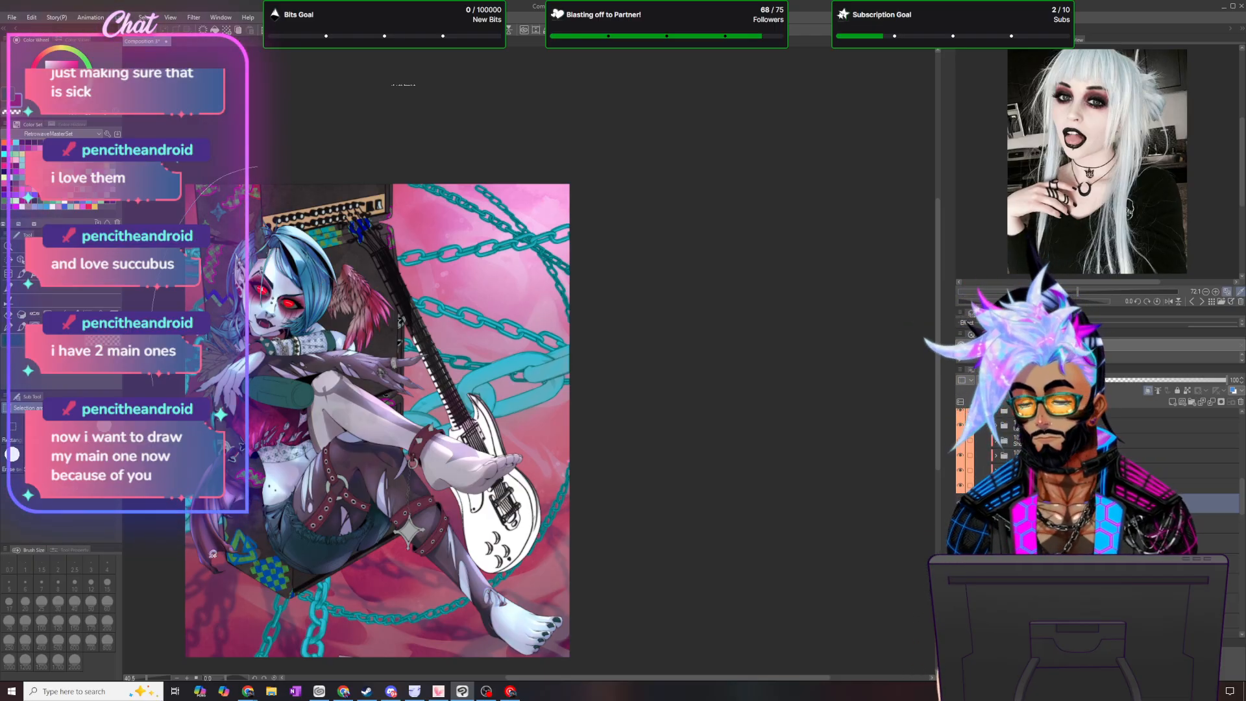
scroll(709, 540, "down", 2)
mouse_move(345, 76)
left_mouse_down()
mouse_move(190, 134)
mouse_move(707, 526)
mouse_move(425, 71)
left_mouse_up()
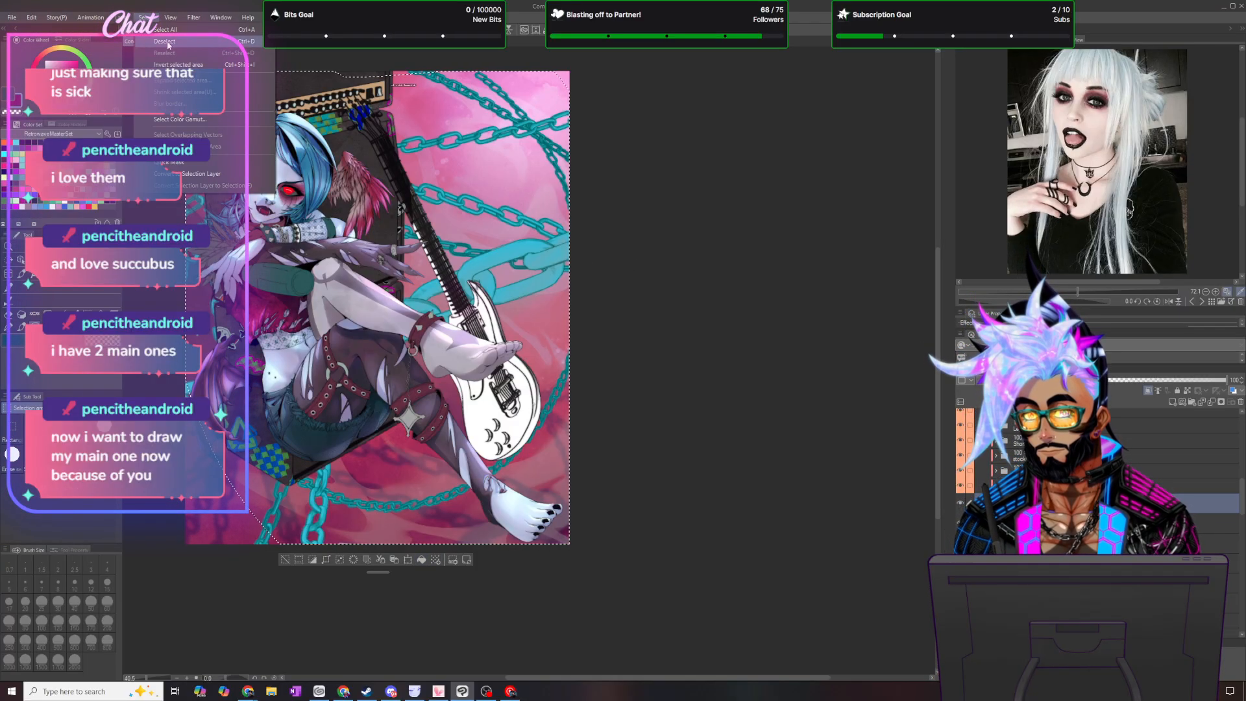
key("ctrl+d")
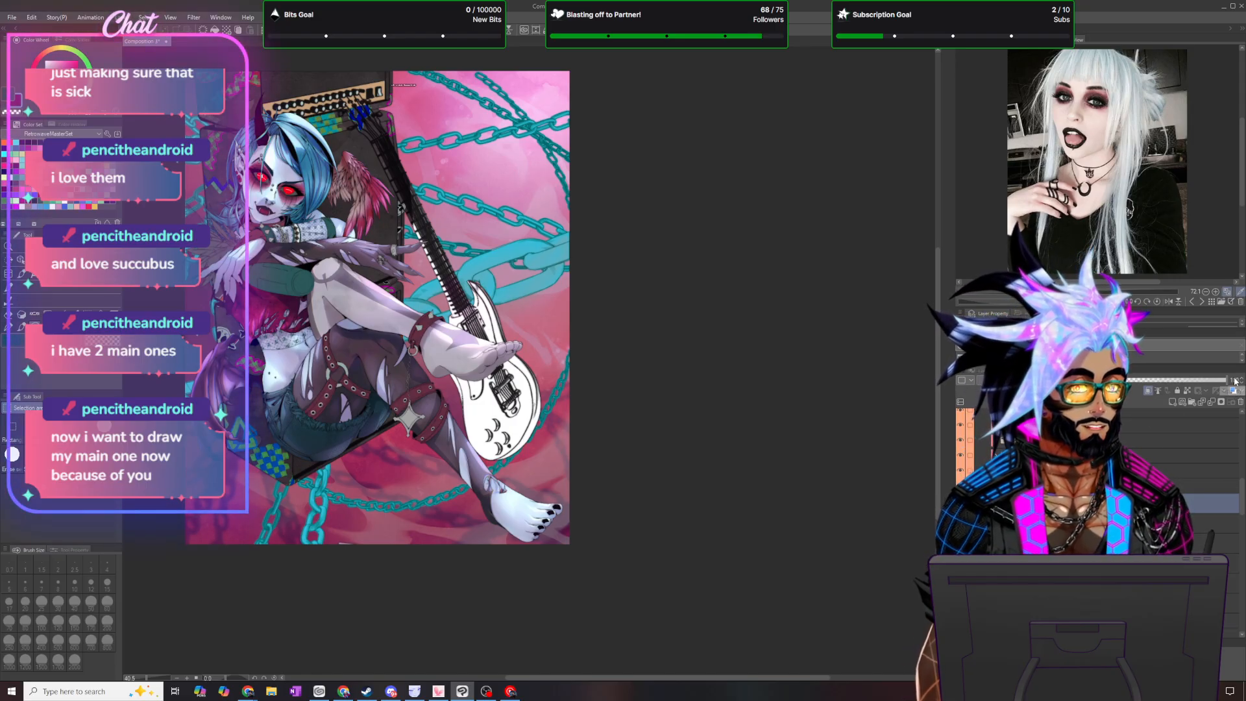
type("50")
key("Return")
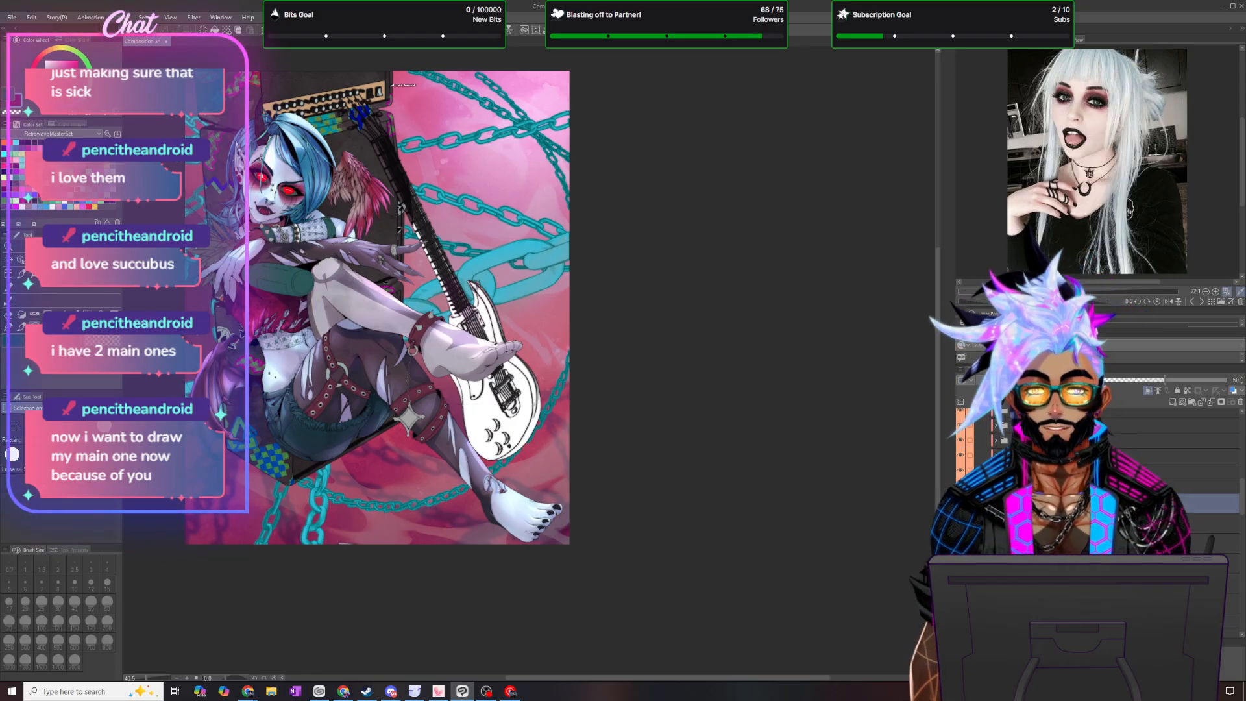
- Lasso small facets at the horn's tip and middle, fill each one, and clear the selection
scroll(186, 133, "up", 5)
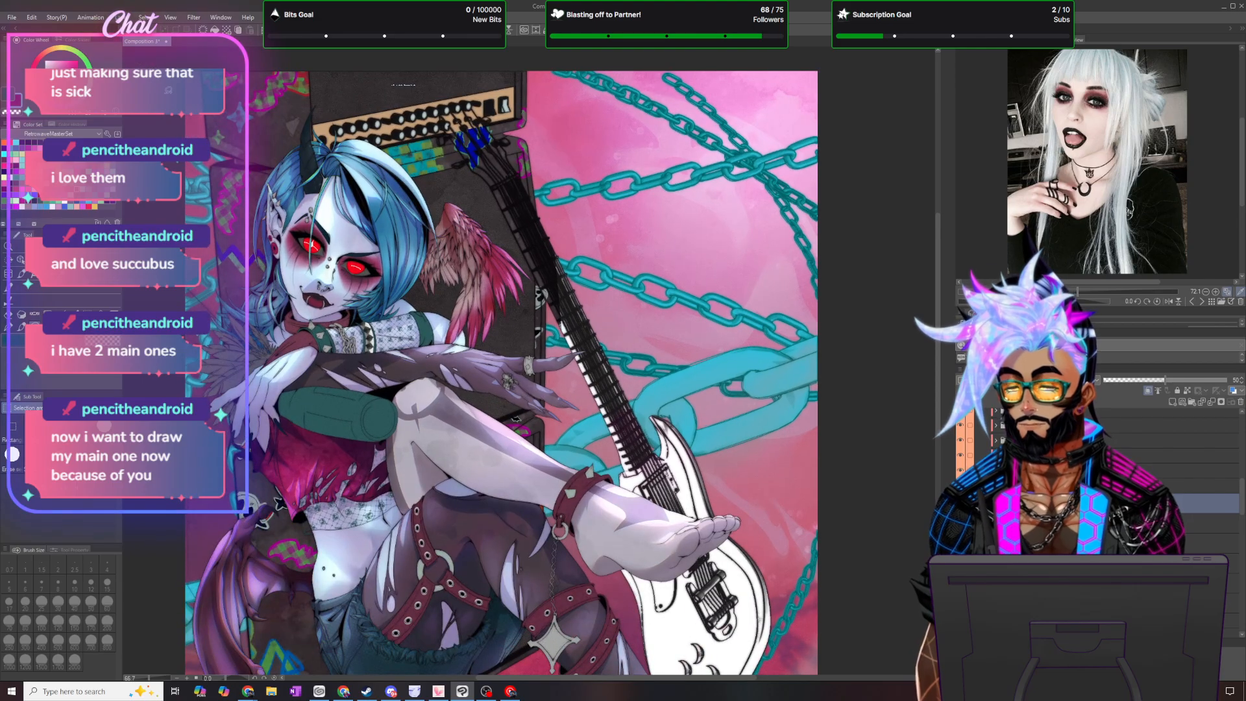
scroll(187, 132, "up", 2)
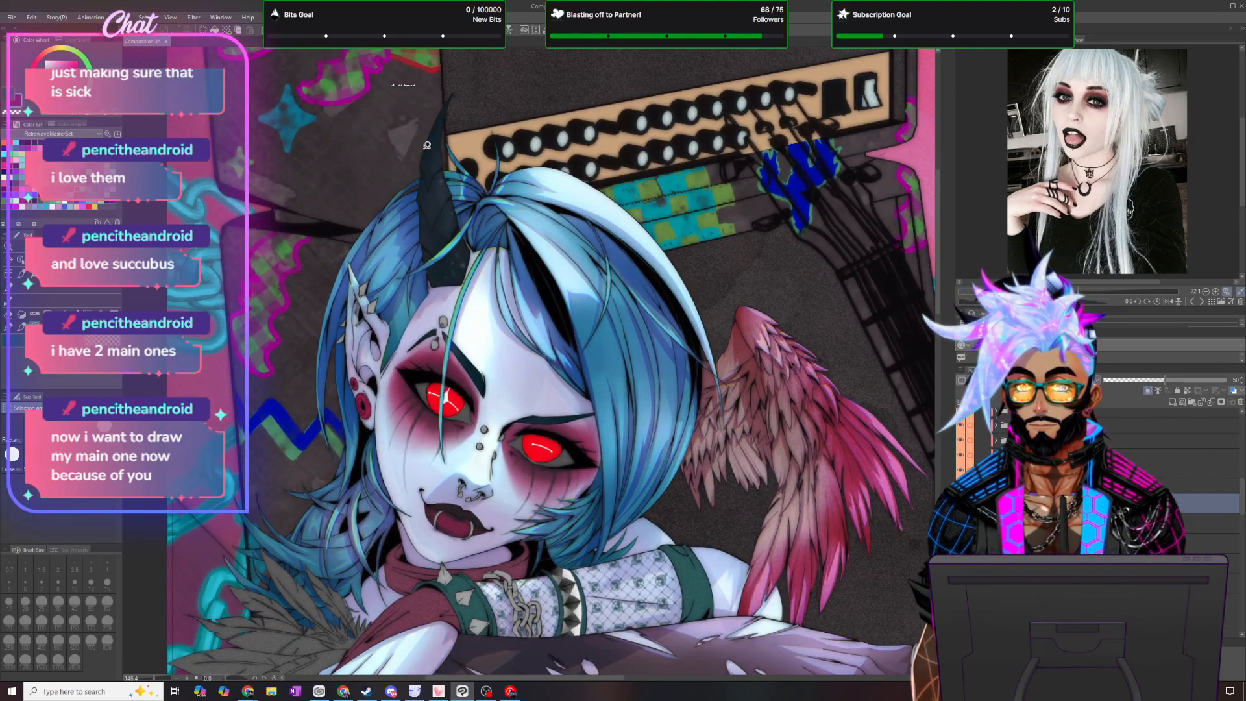
mouse_move(449, 96)
left_mouse_down()
mouse_move(431, 173)
mouse_move(457, 89)
mouse_move(450, 96)
left_mouse_up()
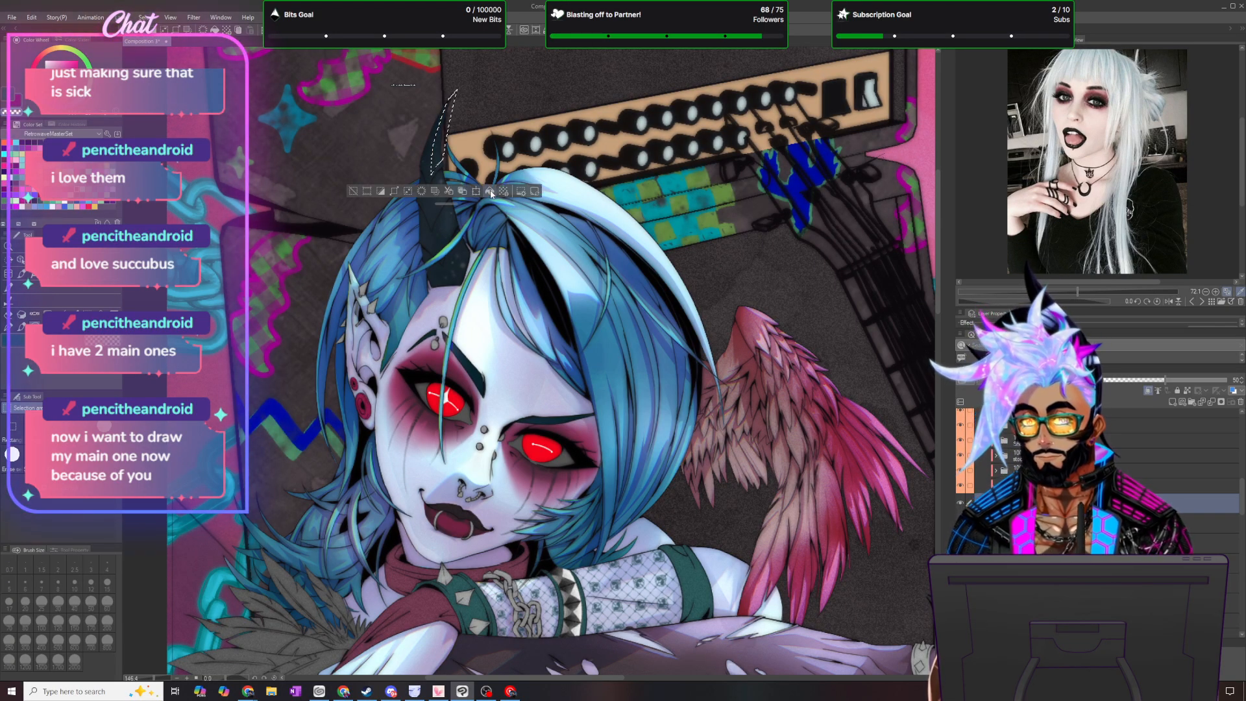
key("ctrl+d")
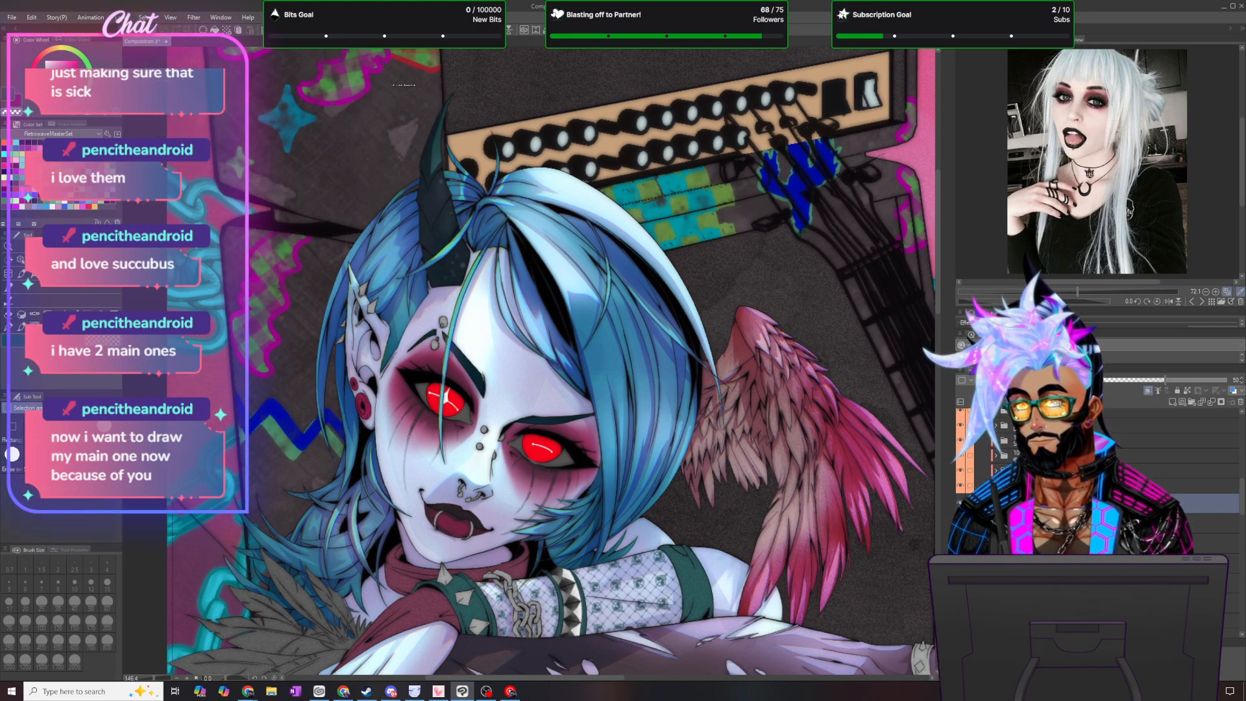
mouse_move(445, 173)
left_mouse_down()
mouse_move(438, 211)
mouse_move(446, 174)
left_mouse_up()
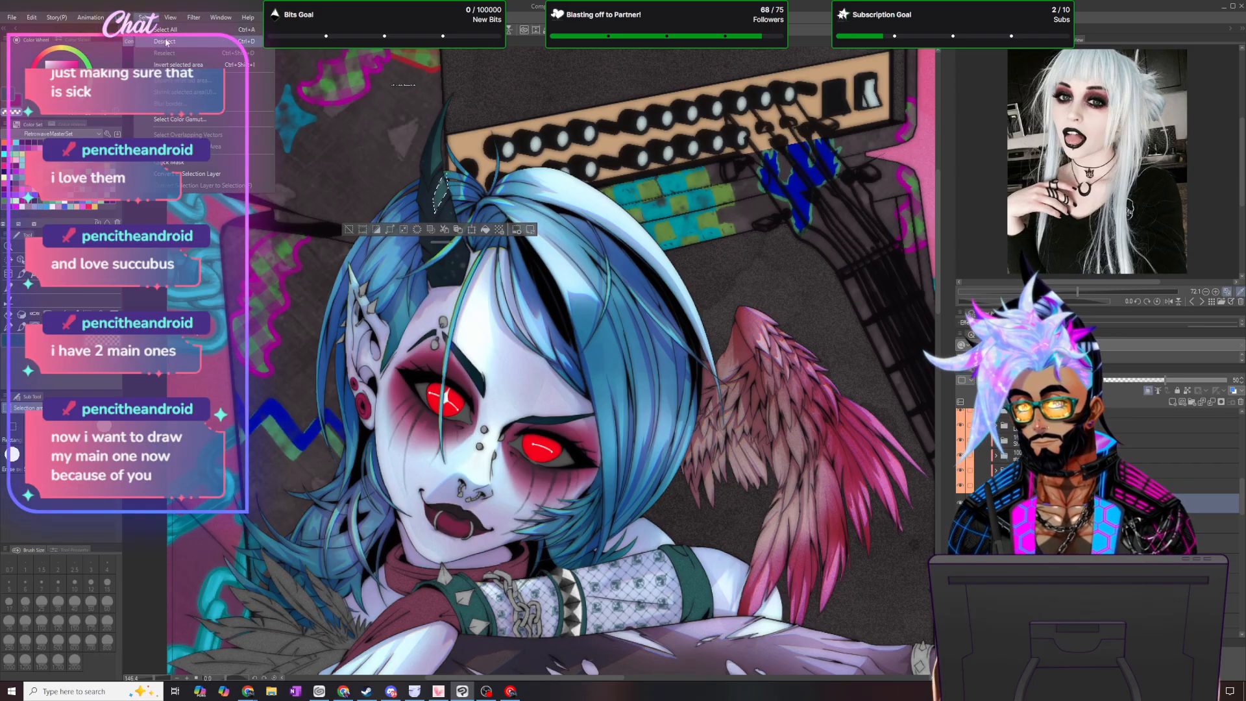
key("ctrl+d")
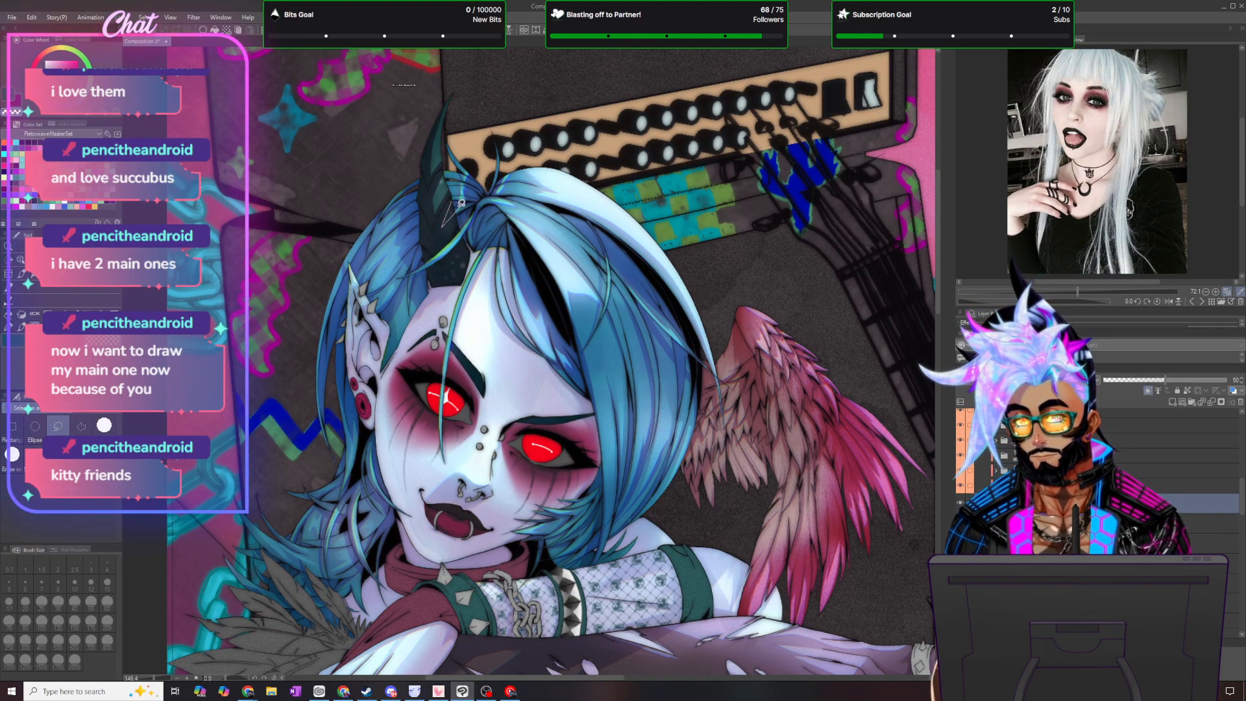
- Lasso and fill the facets on the lower horn beside the hair and at its base, clearing each selection
left_click_drag(461, 203, 462, 201)
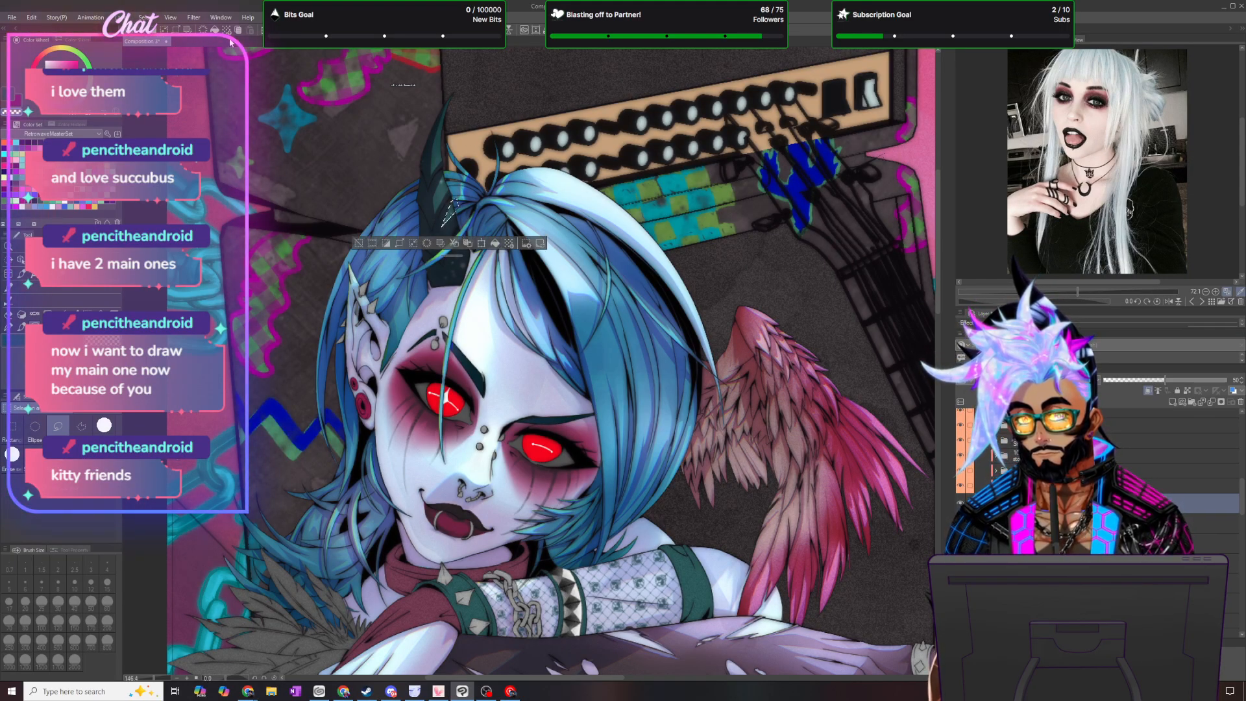
left_click(161, 30)
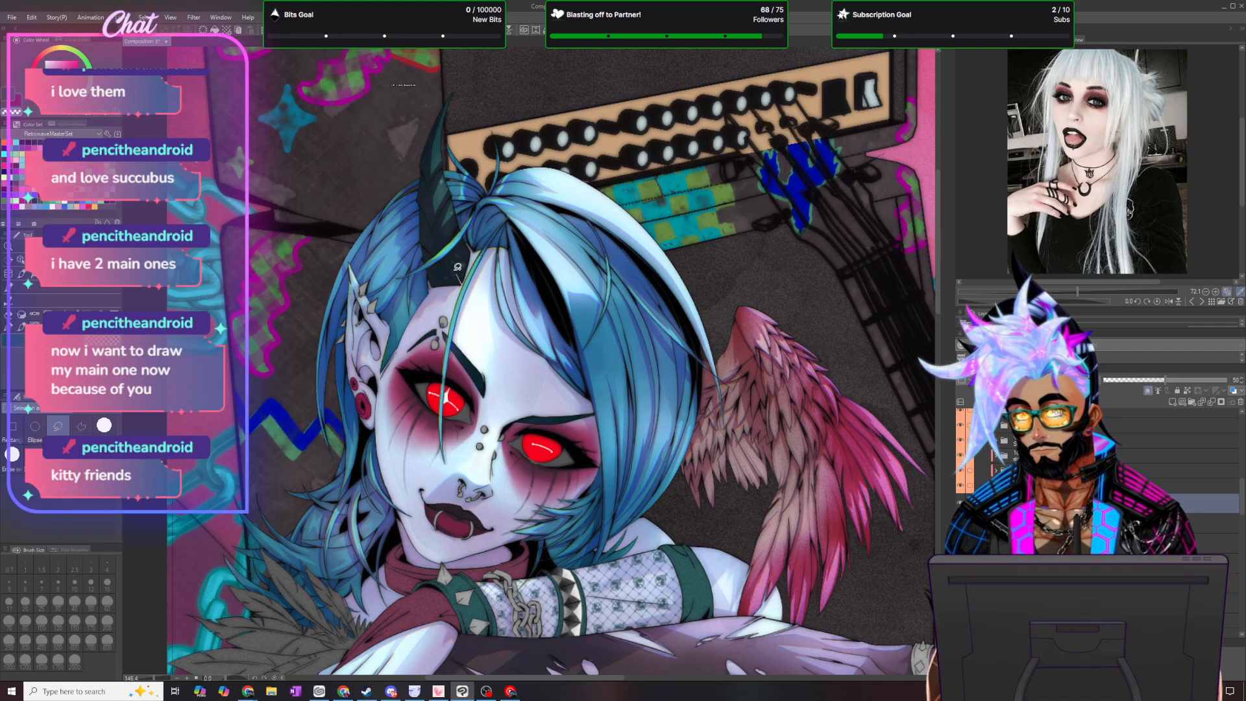
left_click_drag(465, 278, 463, 272)
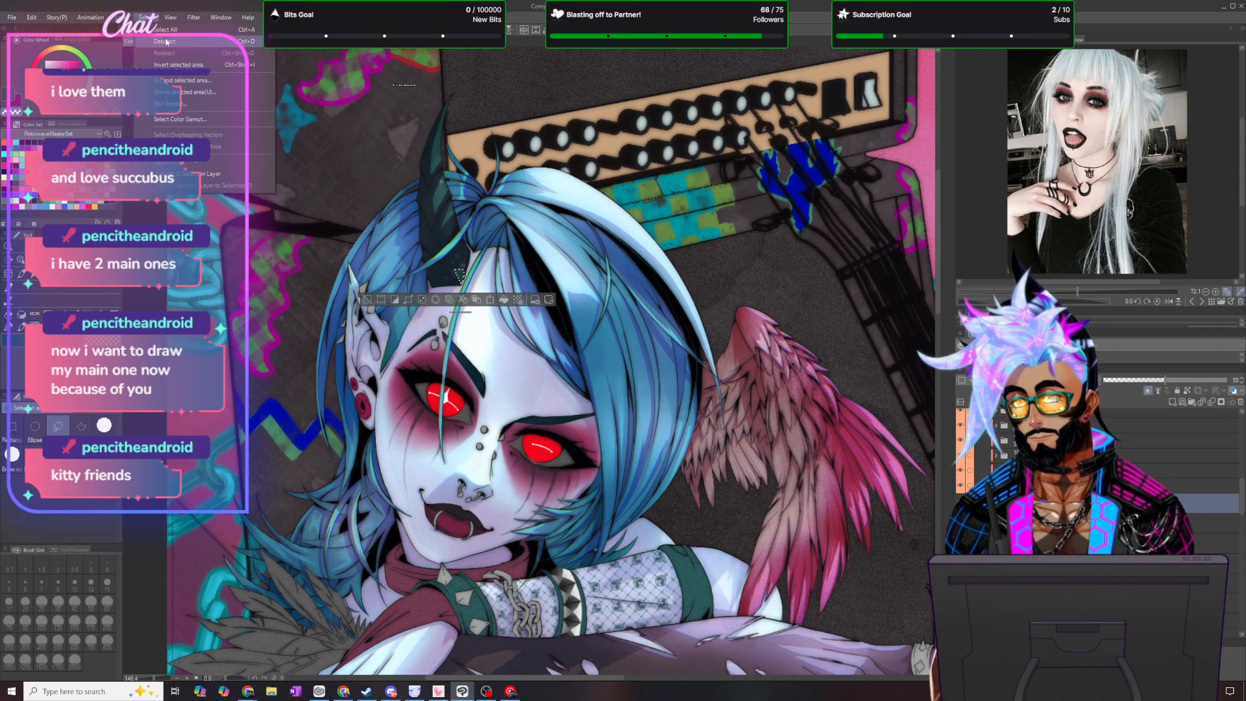
key("ctrl+d")
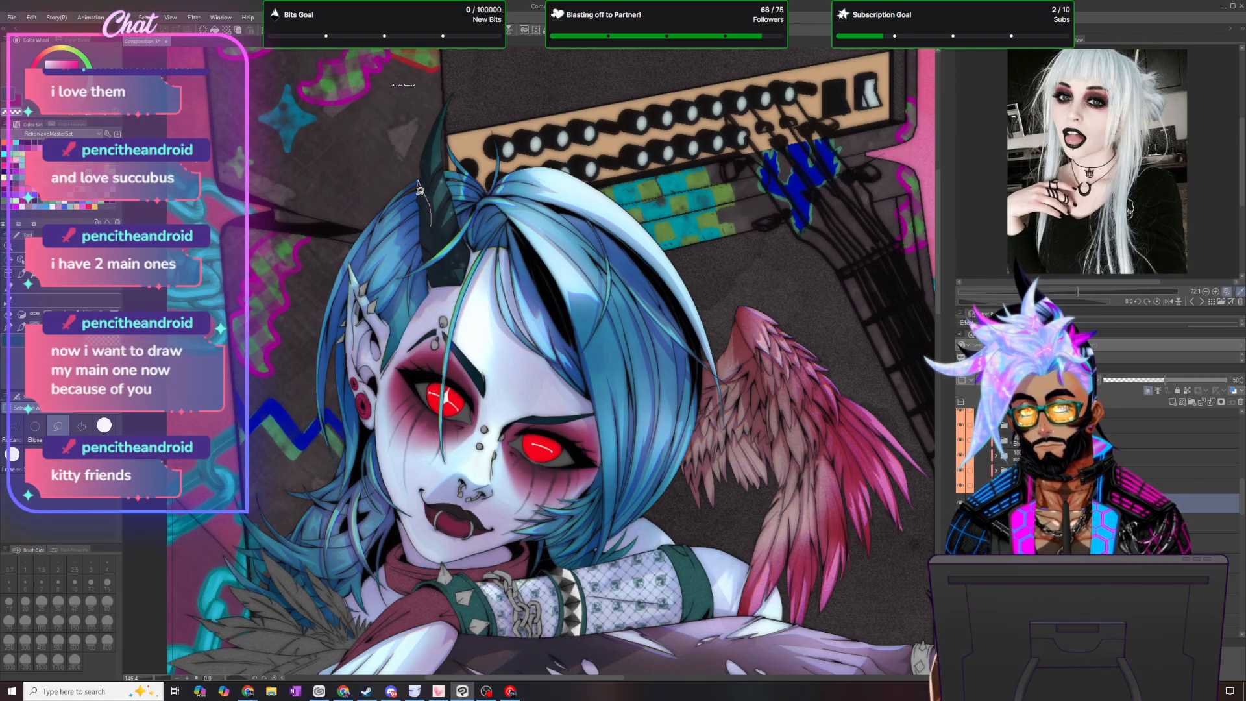
- Lasso the facets along the horn's outer edge down to its base, tone them with the MB brush at size 60, and deselect
left_click_drag(420, 190, 429, 183)
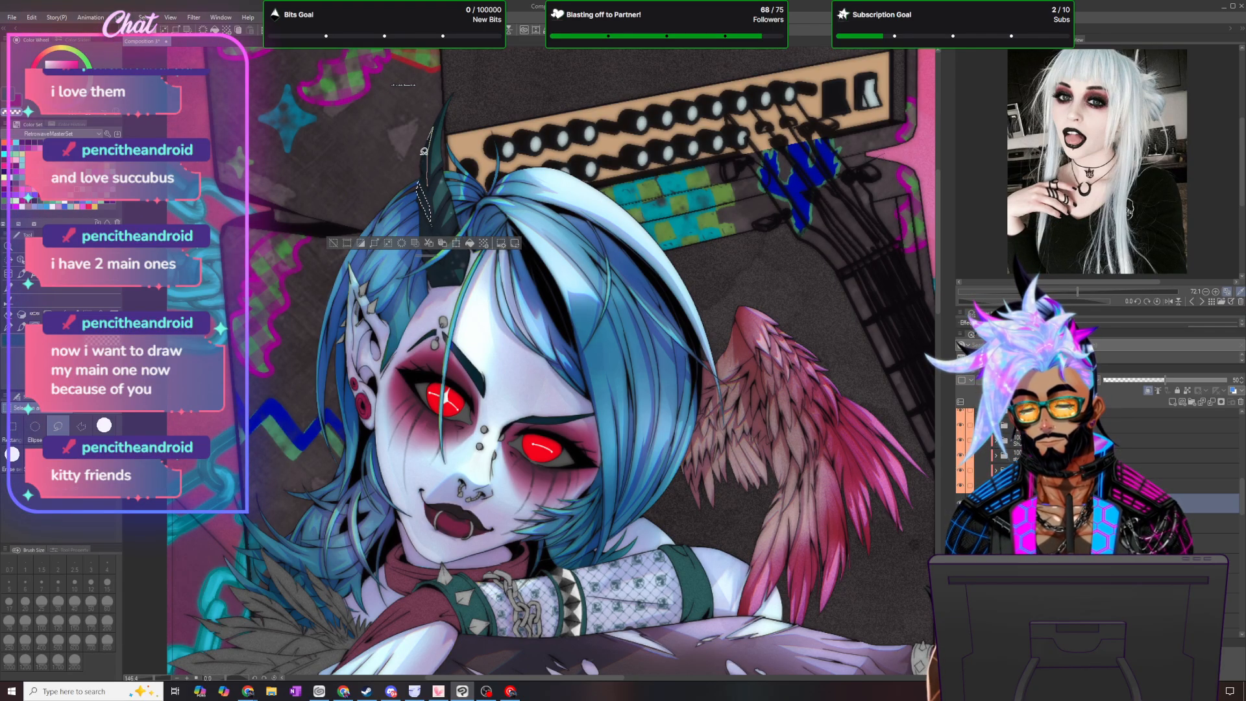
left_click_drag(431, 252, 436, 405)
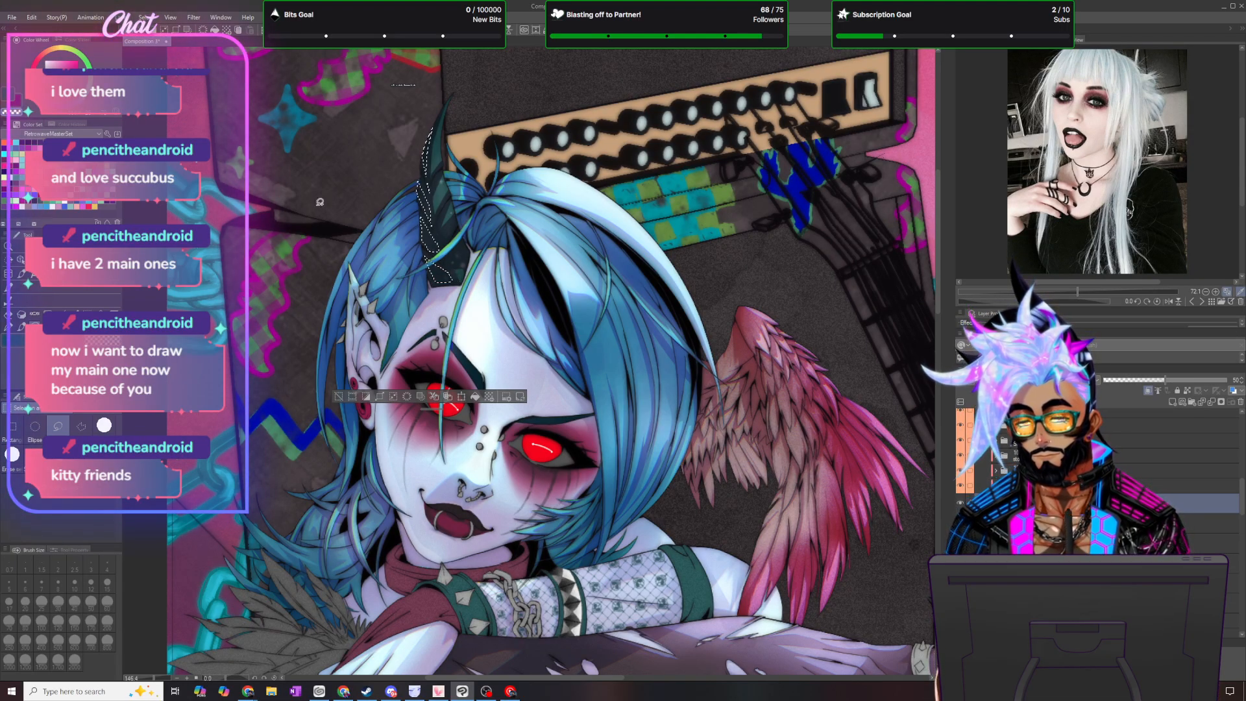
left_click(22, 327)
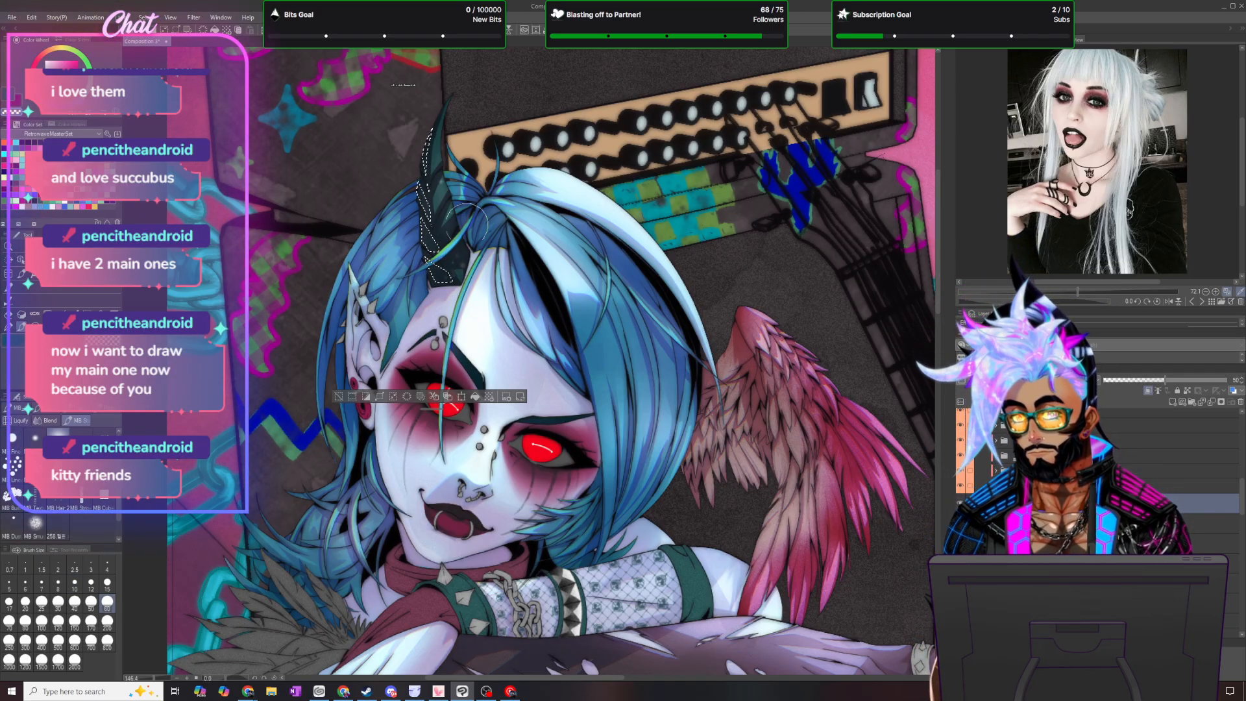
key("ctrl+d")
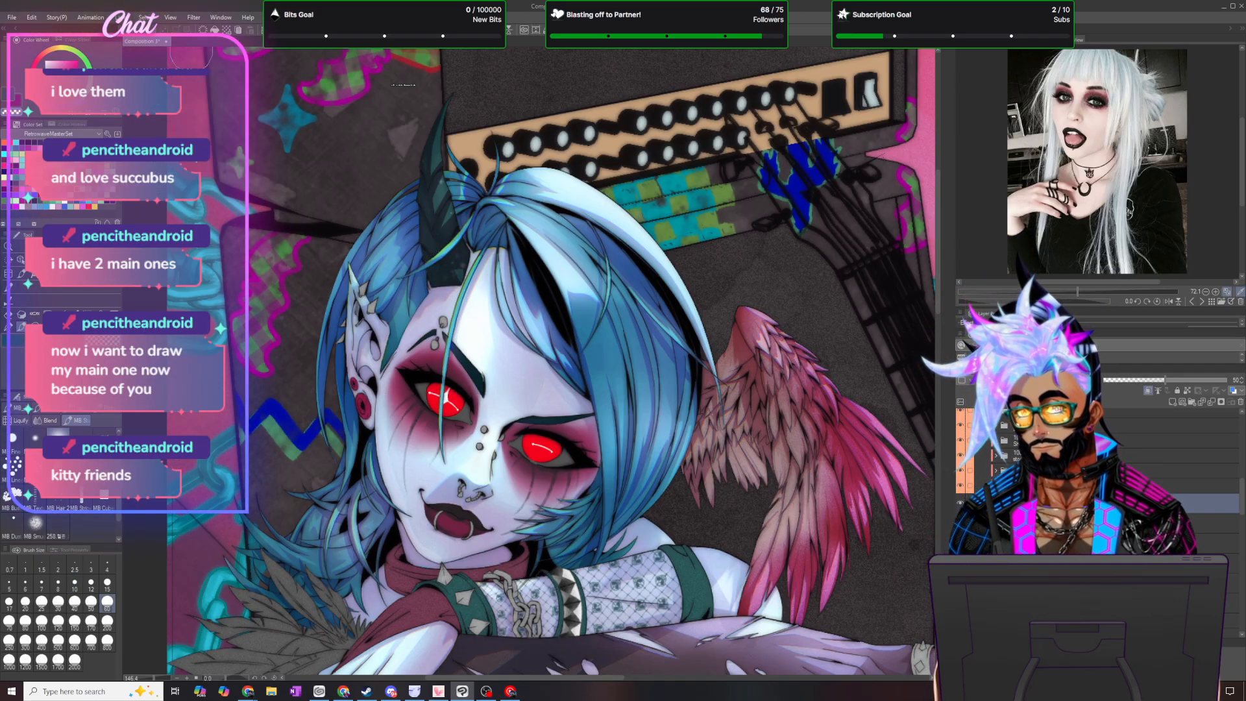
- Return to the hand and refine its claws with the Mapping pen at size 10
scroll(587, 397, "down", 2)
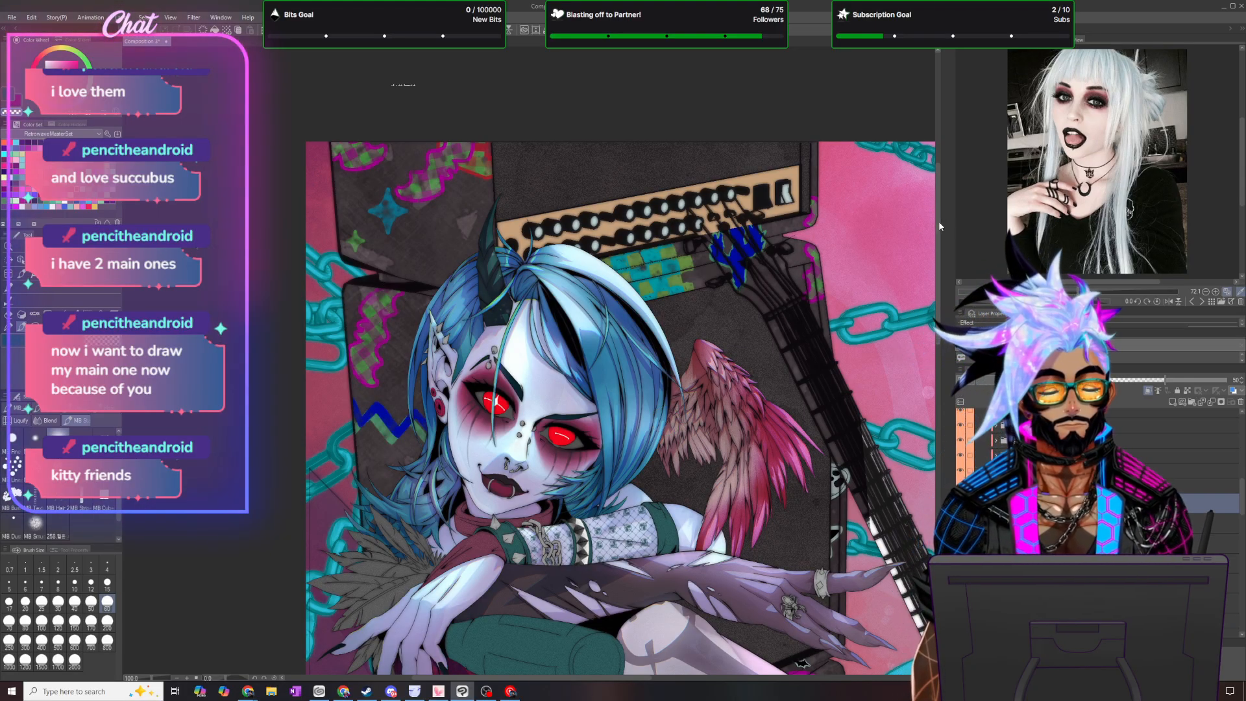
left_click_drag(939, 220, 939, 279)
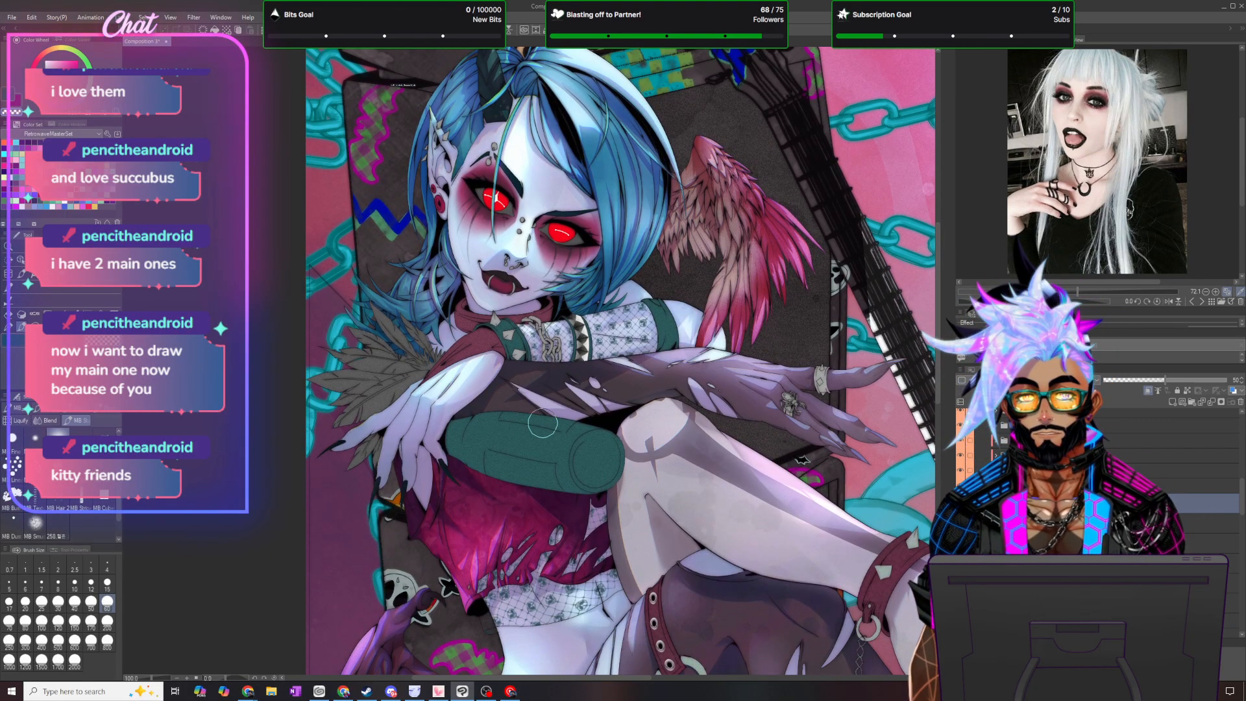
scroll(394, 501, "up", 2)
scroll(394, 502, "up", 3)
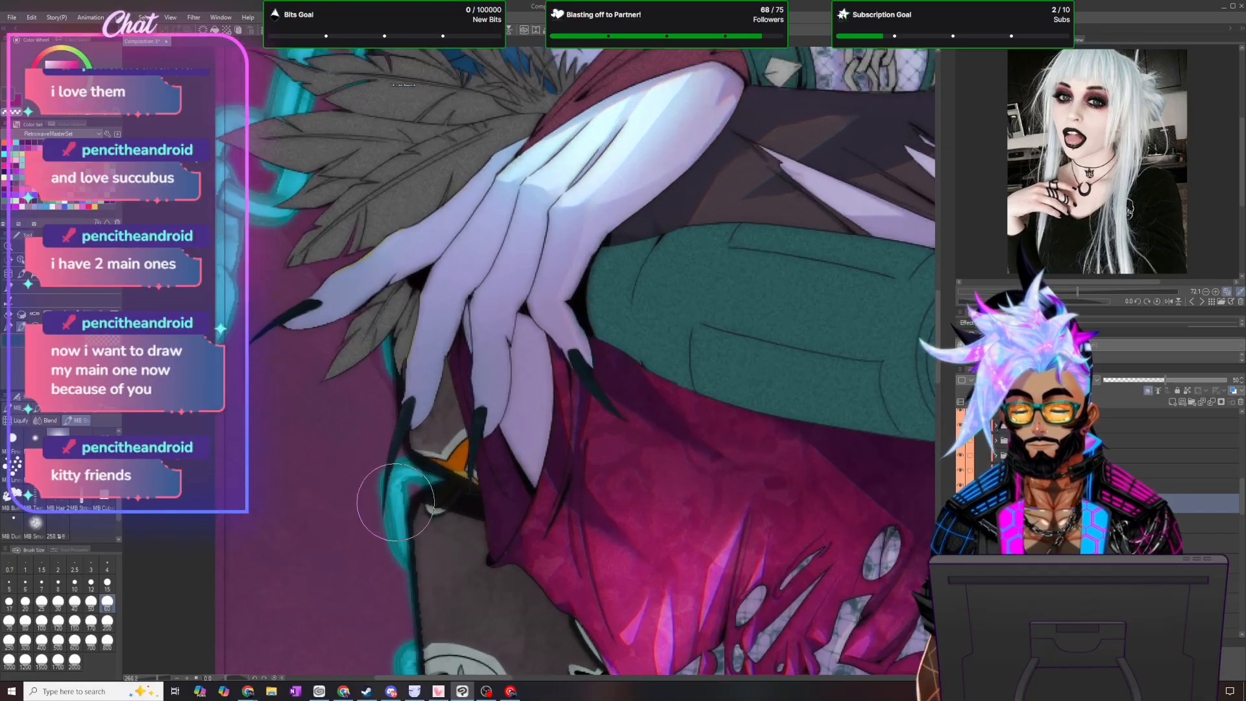
key("p")
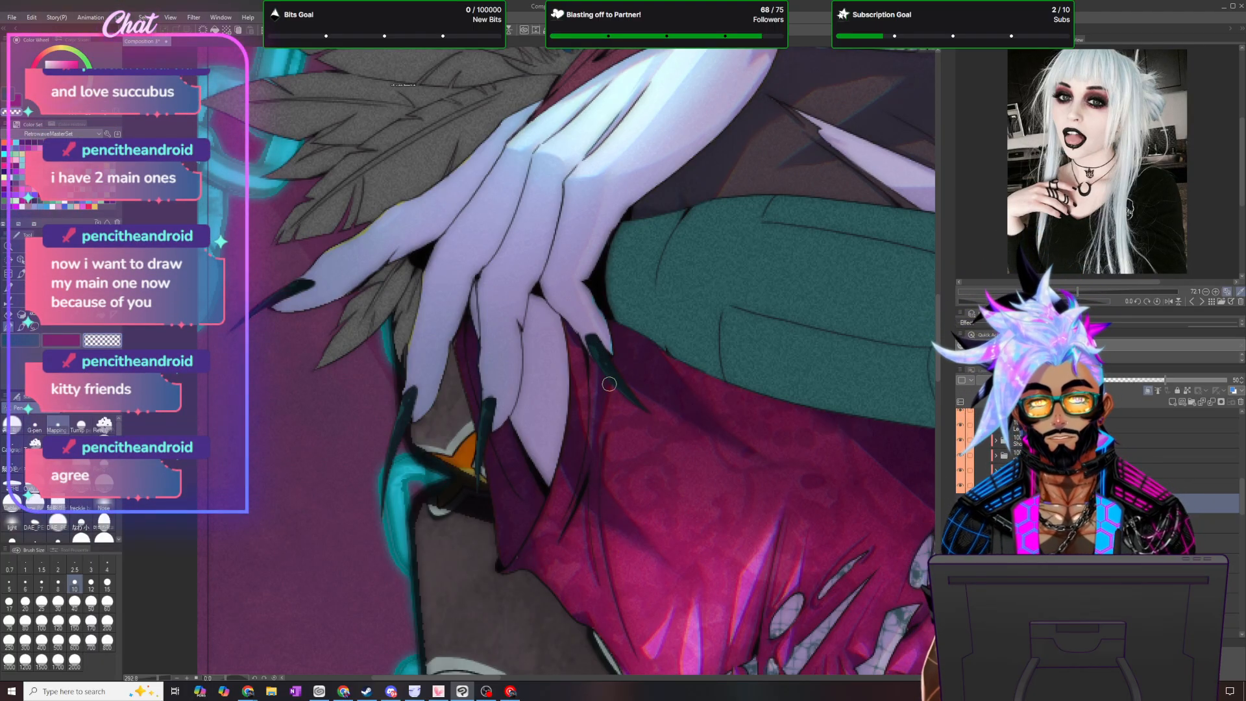
- Examine the toenails on the lower foot for remaining touch-ups
scroll(620, 399, "down", 4)
scroll(632, 414, "down", 2)
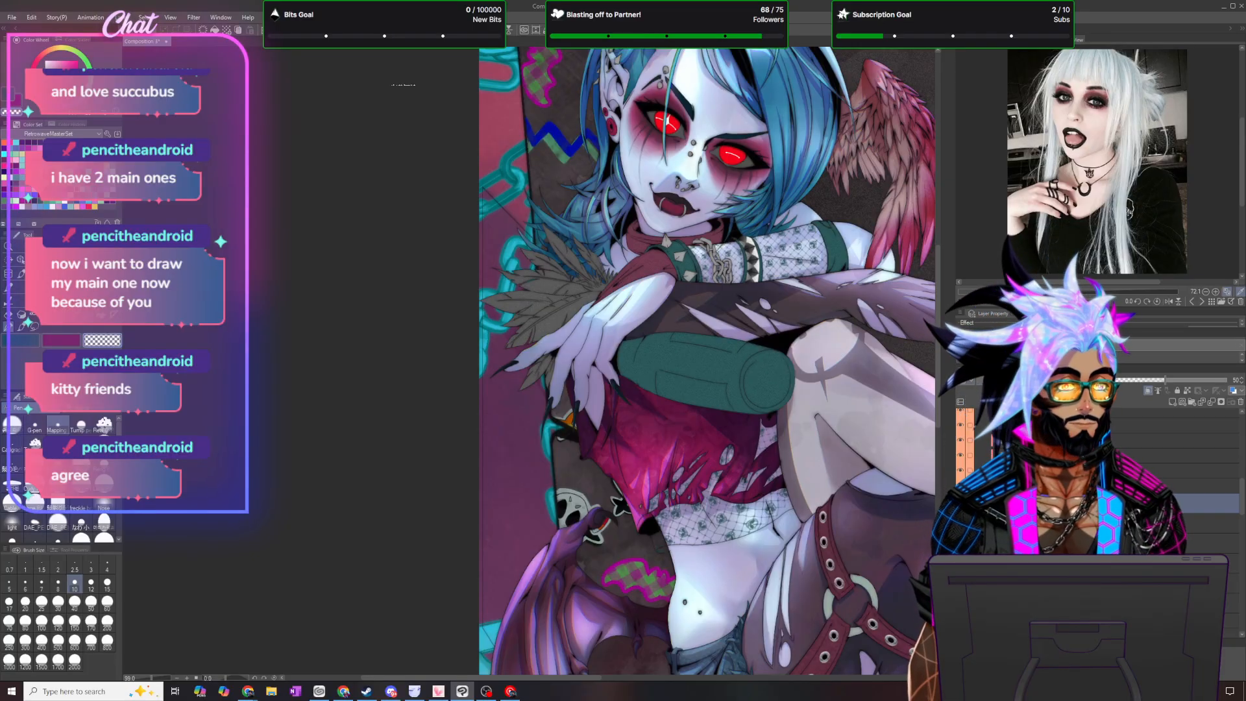
left_click_drag(516, 677, 707, 677)
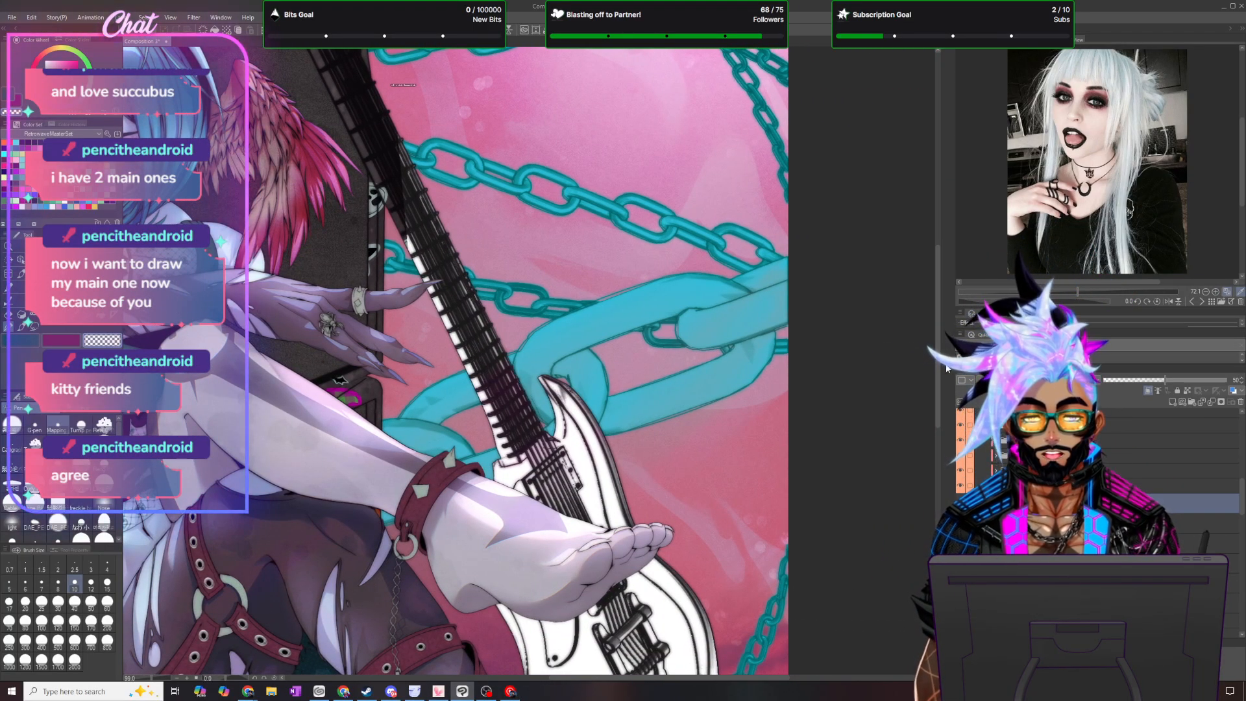
left_click_drag(939, 368, 938, 510)
scroll(794, 470, "up", 3)
scroll(794, 470, "up", 5)
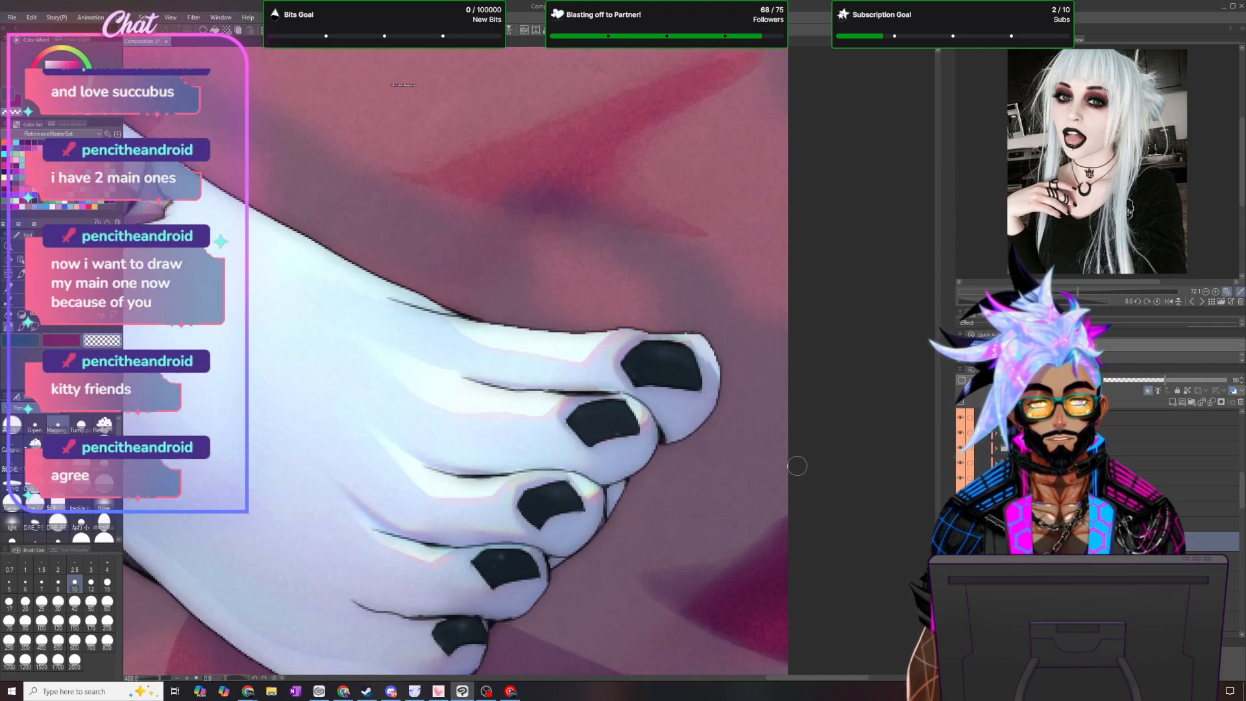
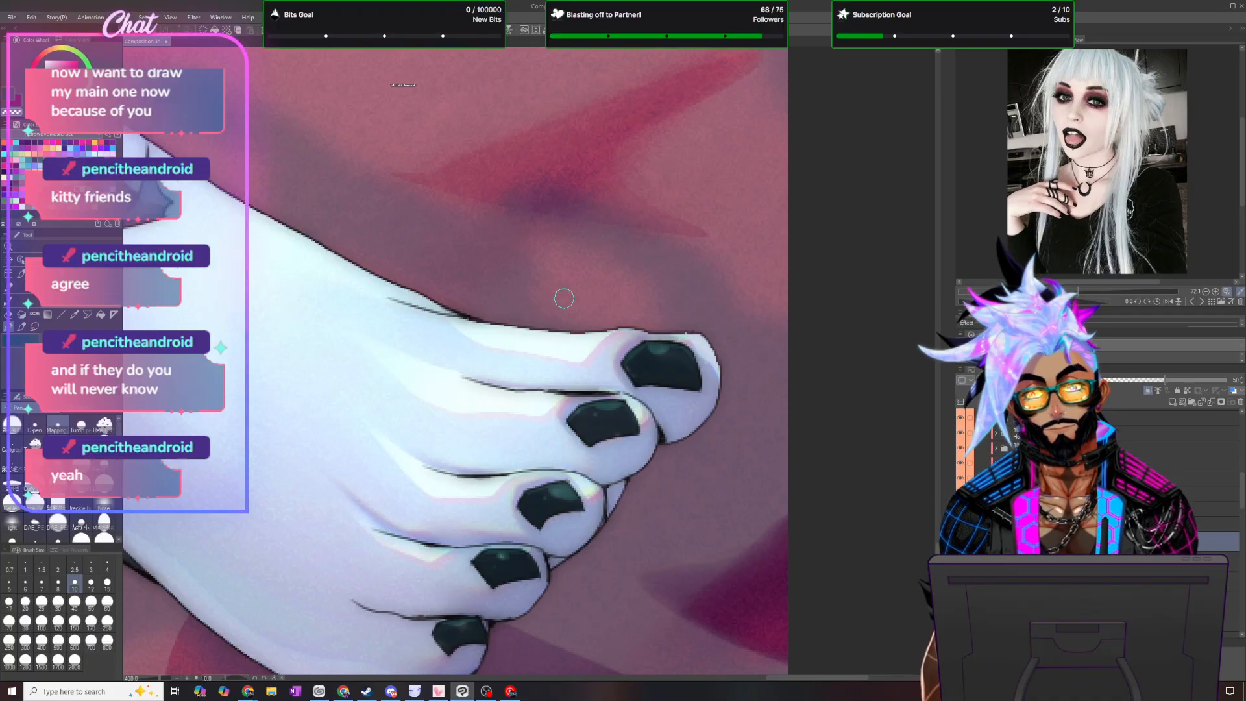
- Set the opacity of the nail and horn toning layer to 15 and change its blending mode
scroll(564, 299, "down", 4)
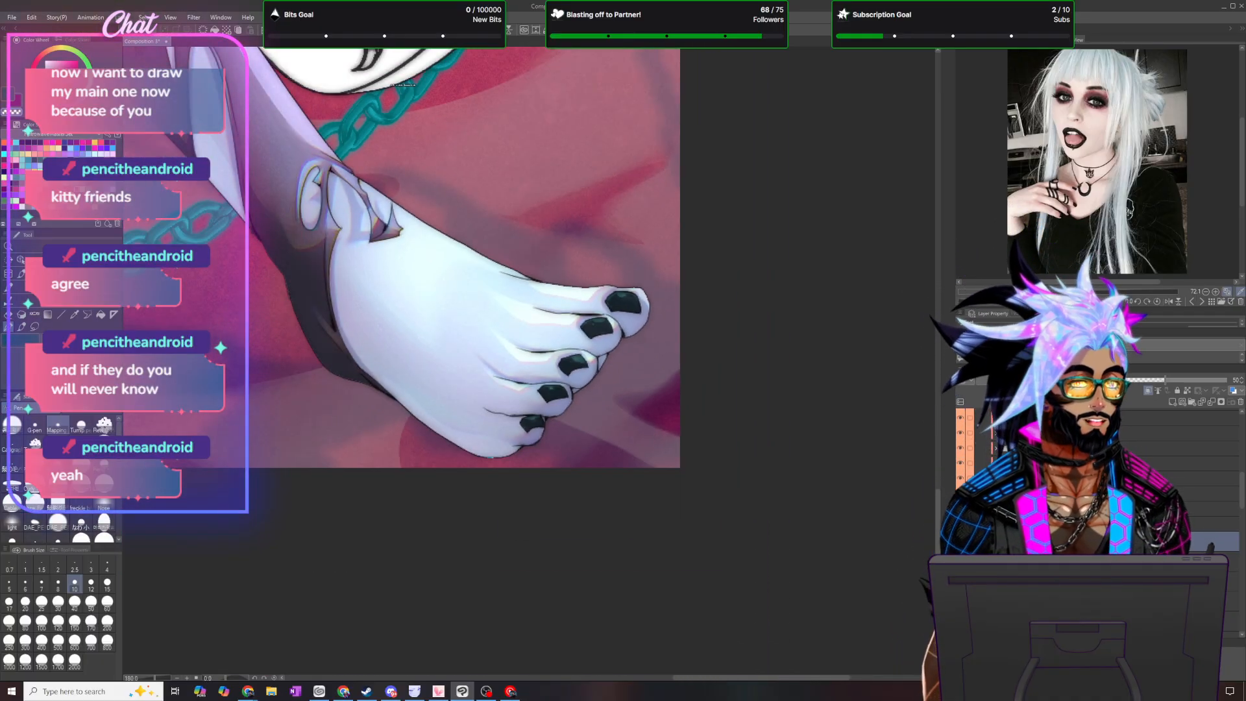
left_click(1235, 381)
type("15")
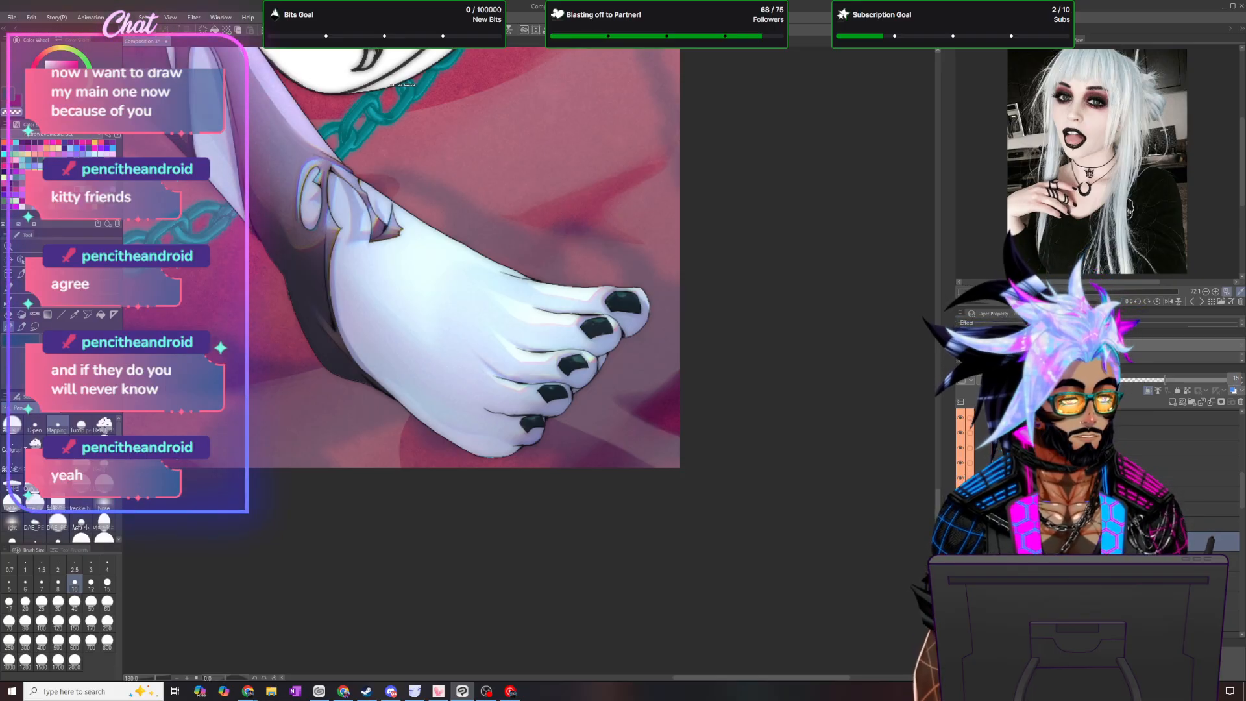
key("Return")
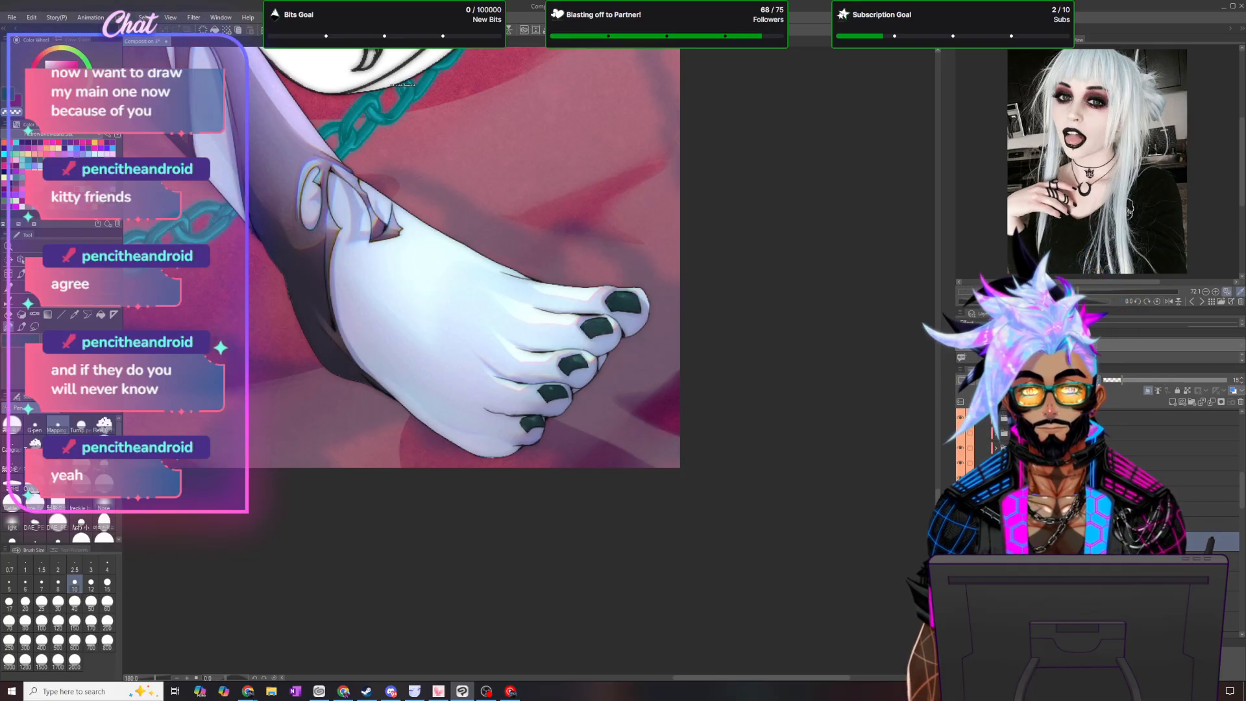
left_click(131, 15)
left_click(163, 99)
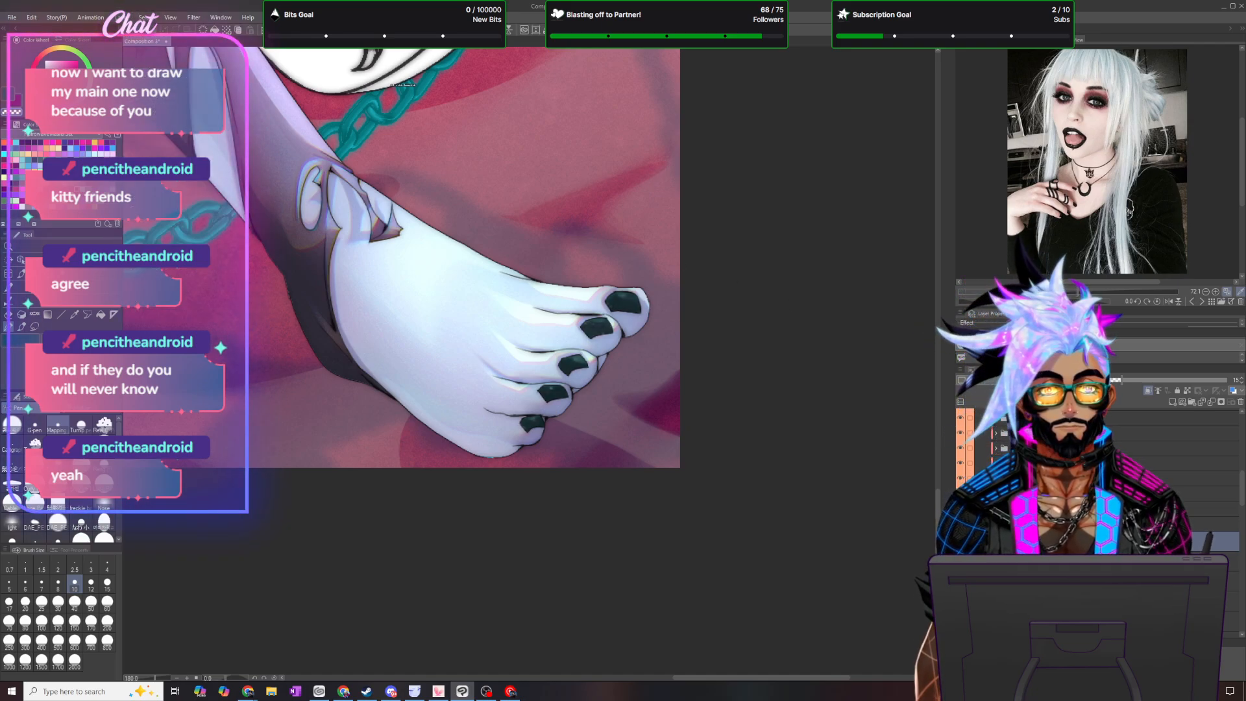
left_click(1006, 380)
left_click(989, 427)
- Save the illustration
scroll(698, 340, "down", 5)
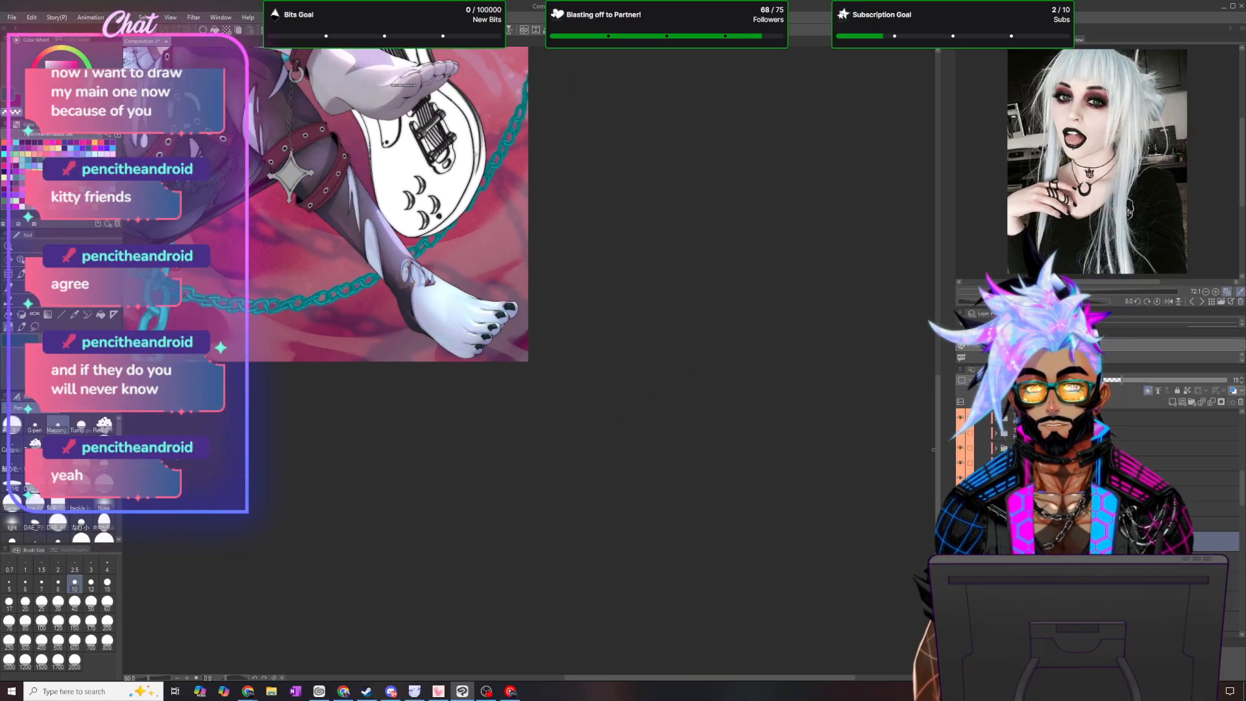
left_click_drag(937, 453, 944, 247)
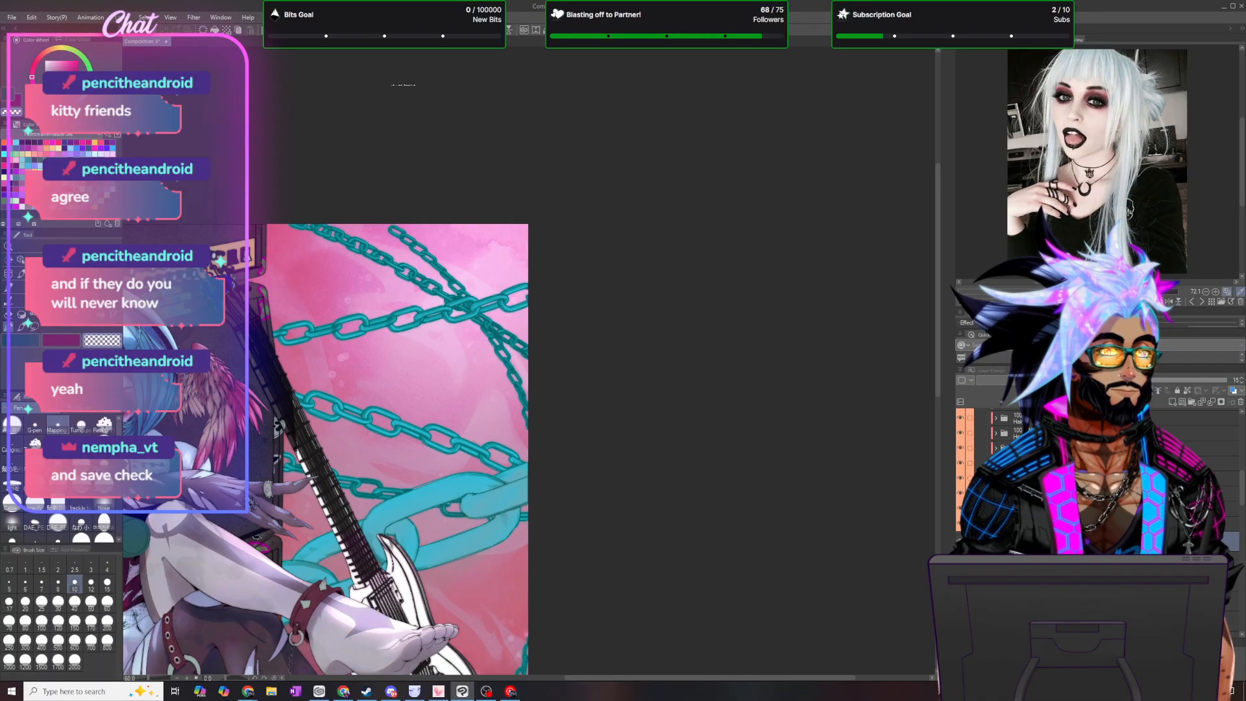
left_click(14, 20)
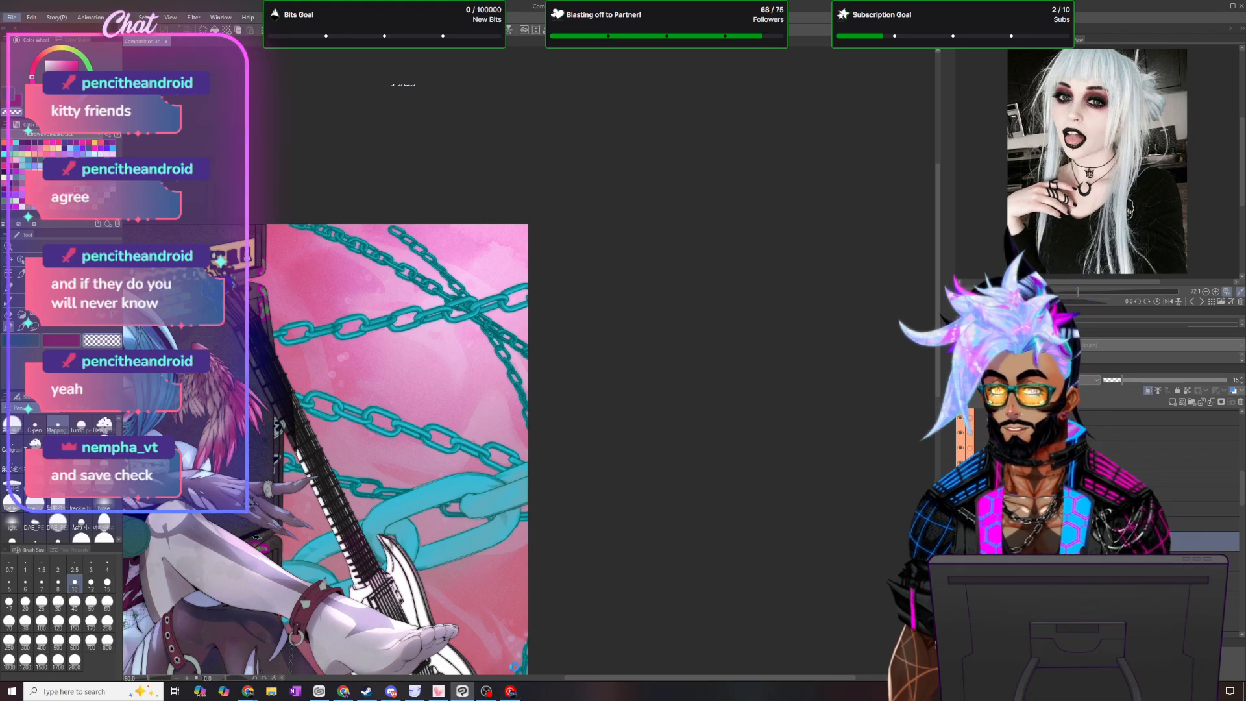
left_click_drag(604, 678, 443, 679)
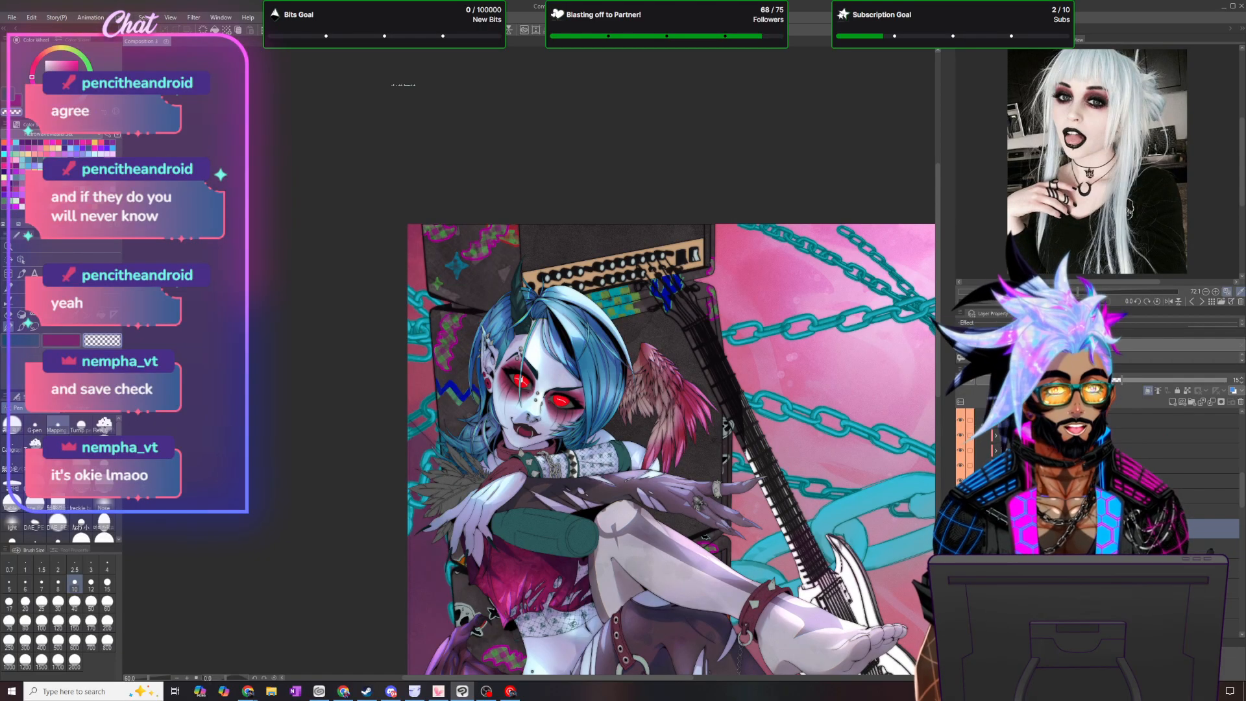
- Examine the selected facets on the horn and the claws of the crossed hand up close
scroll(617, 335, "up", 9)
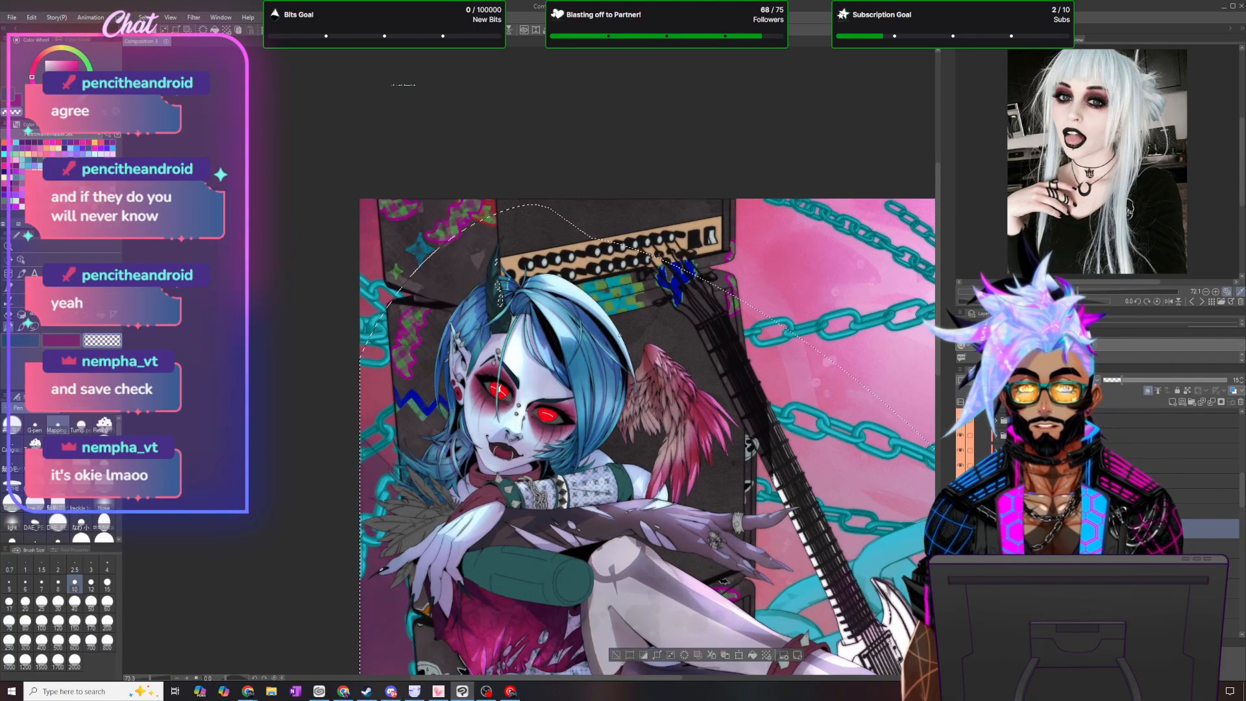
scroll(545, 260, "up", 2)
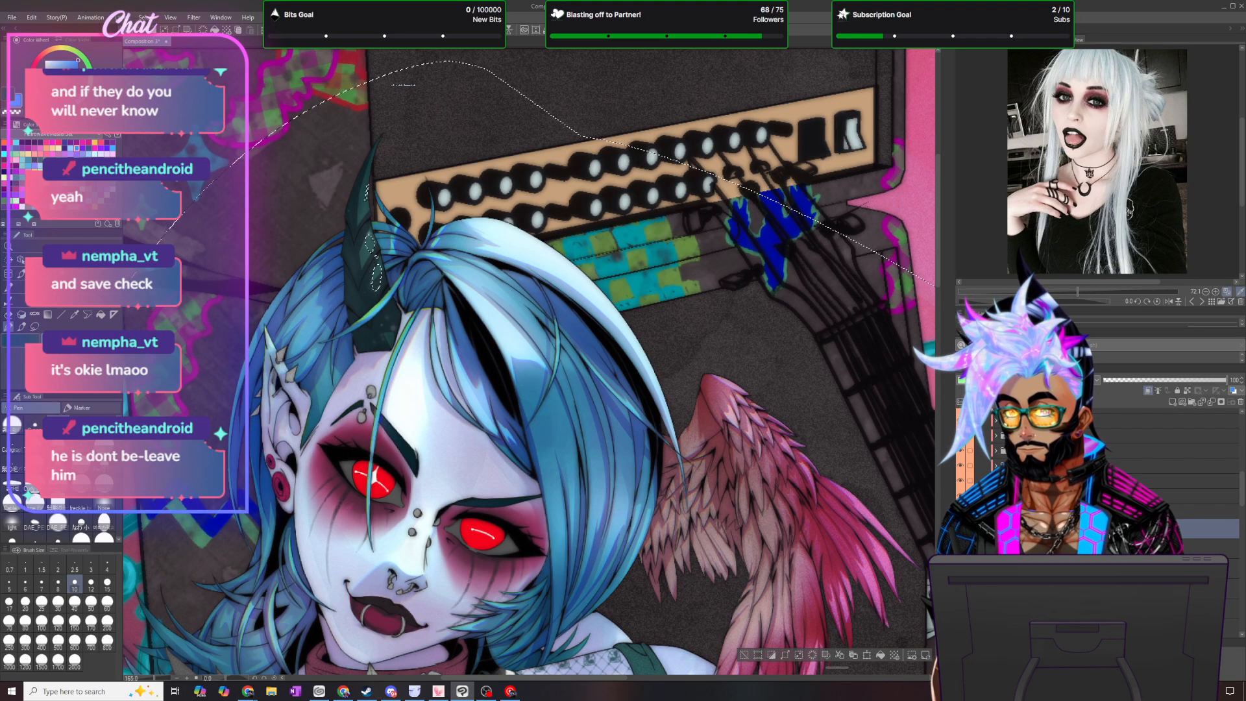
scroll(409, 115, "up", 3)
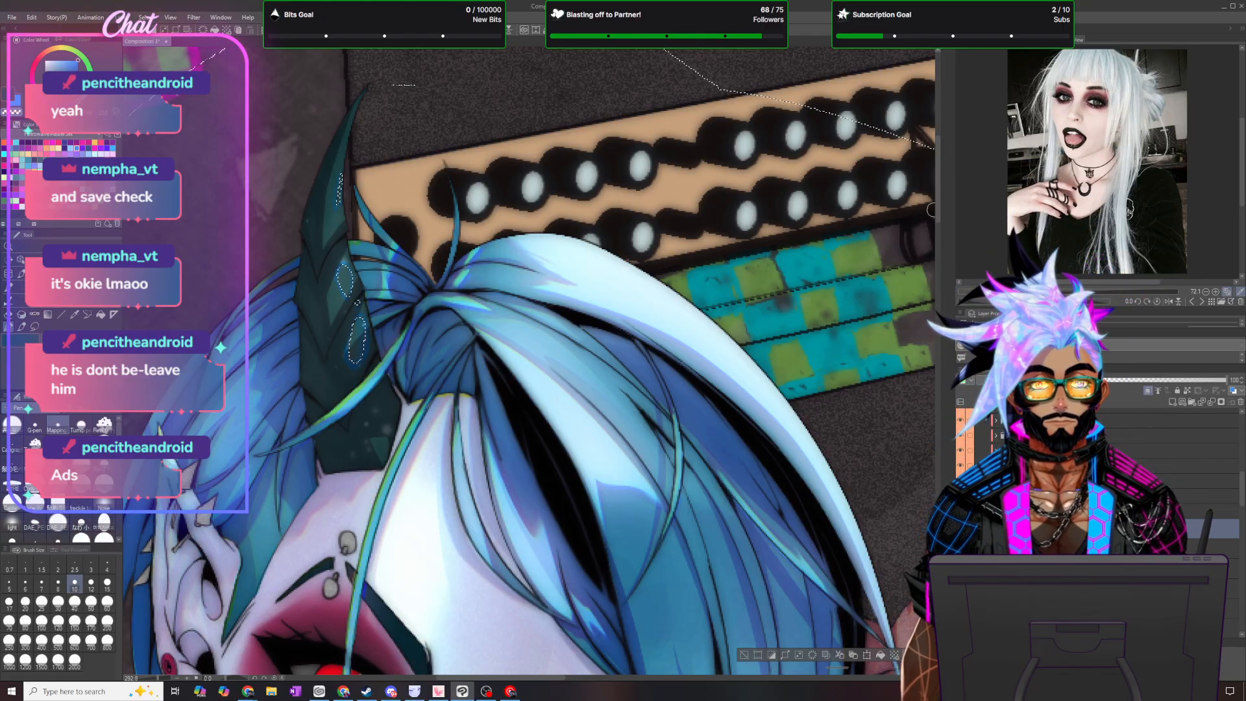
left_click_drag(938, 216, 938, 357)
left_click_drag(556, 679, 464, 693)
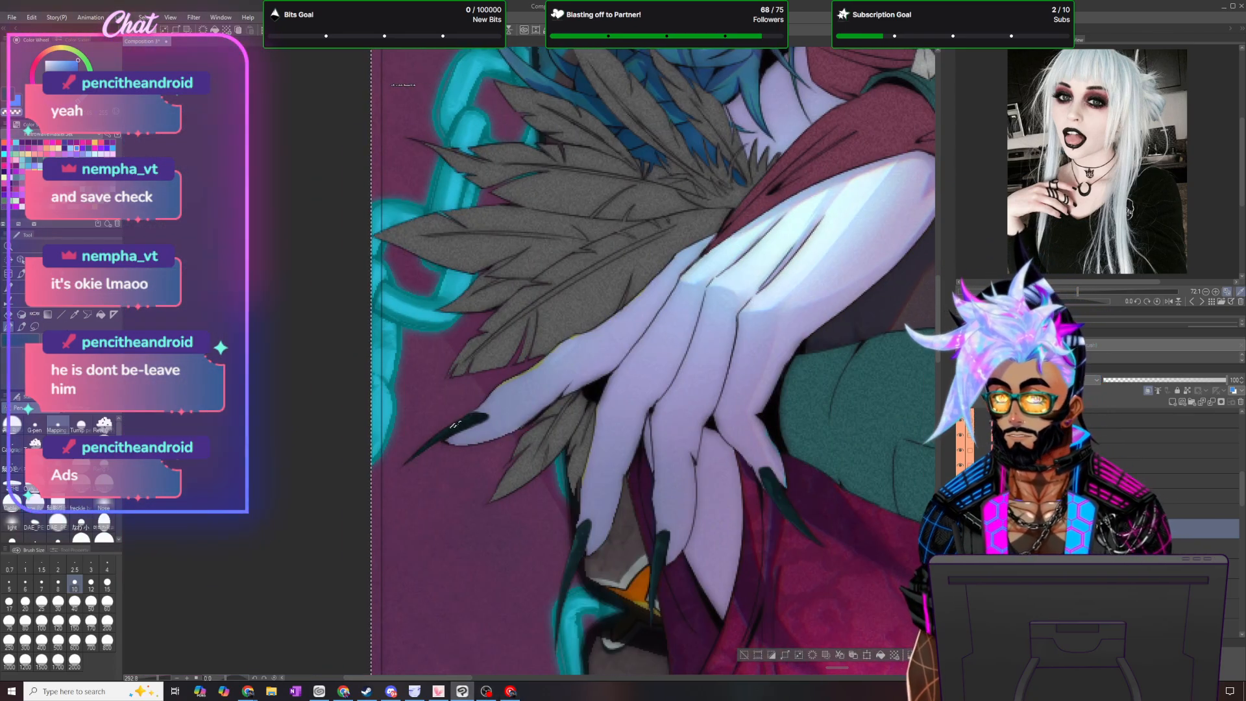
scroll(403, 491, "up", 2)
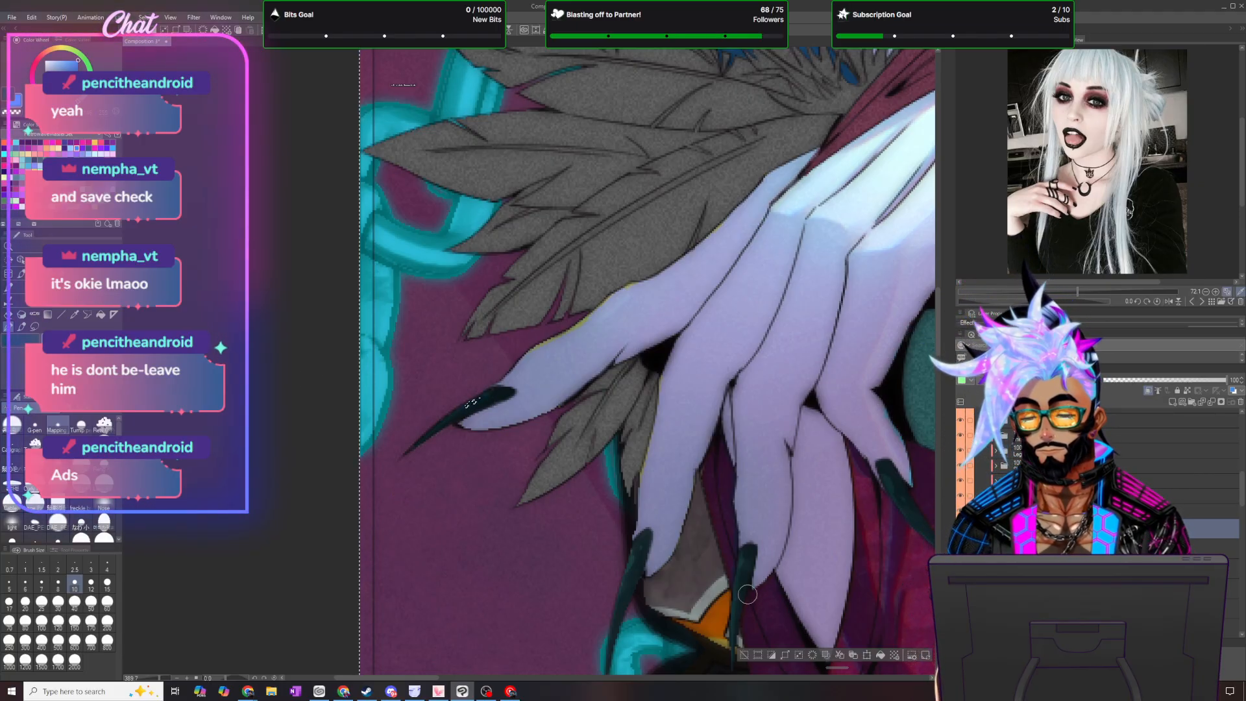
left_click_drag(938, 308, 930, 329)
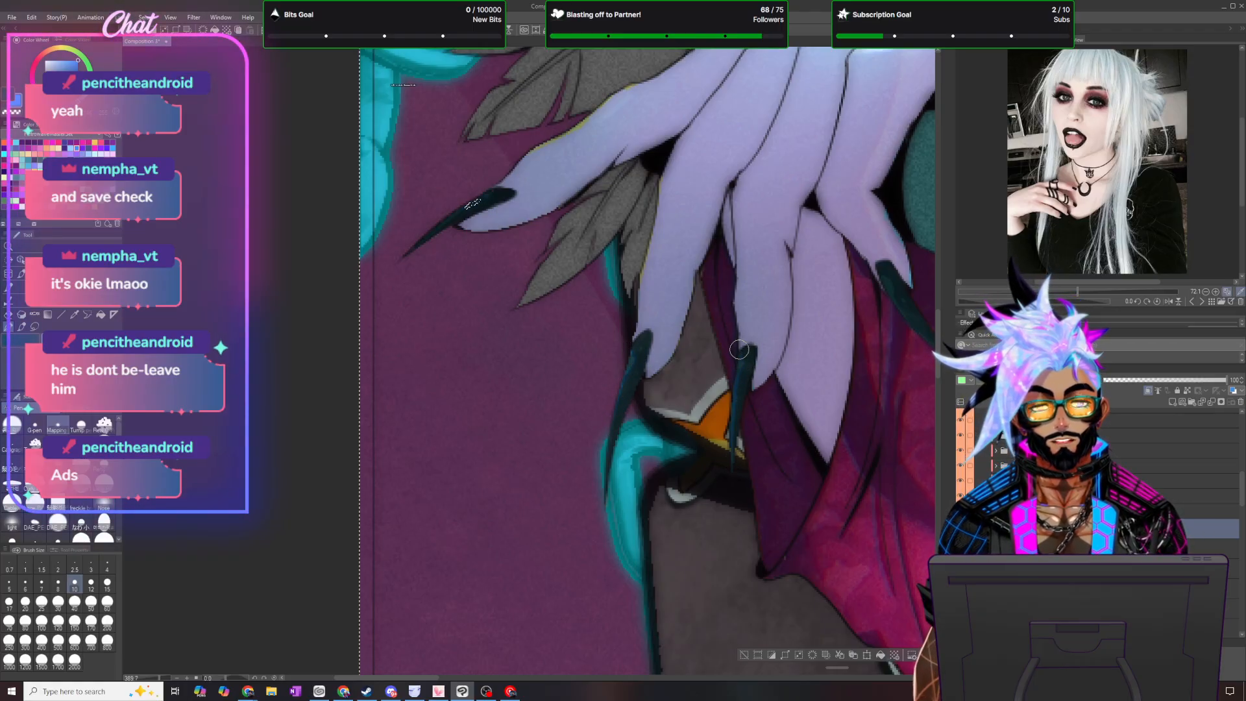
left_click_drag(434, 678, 482, 690)
left_click_drag(507, 272, 514, 295)
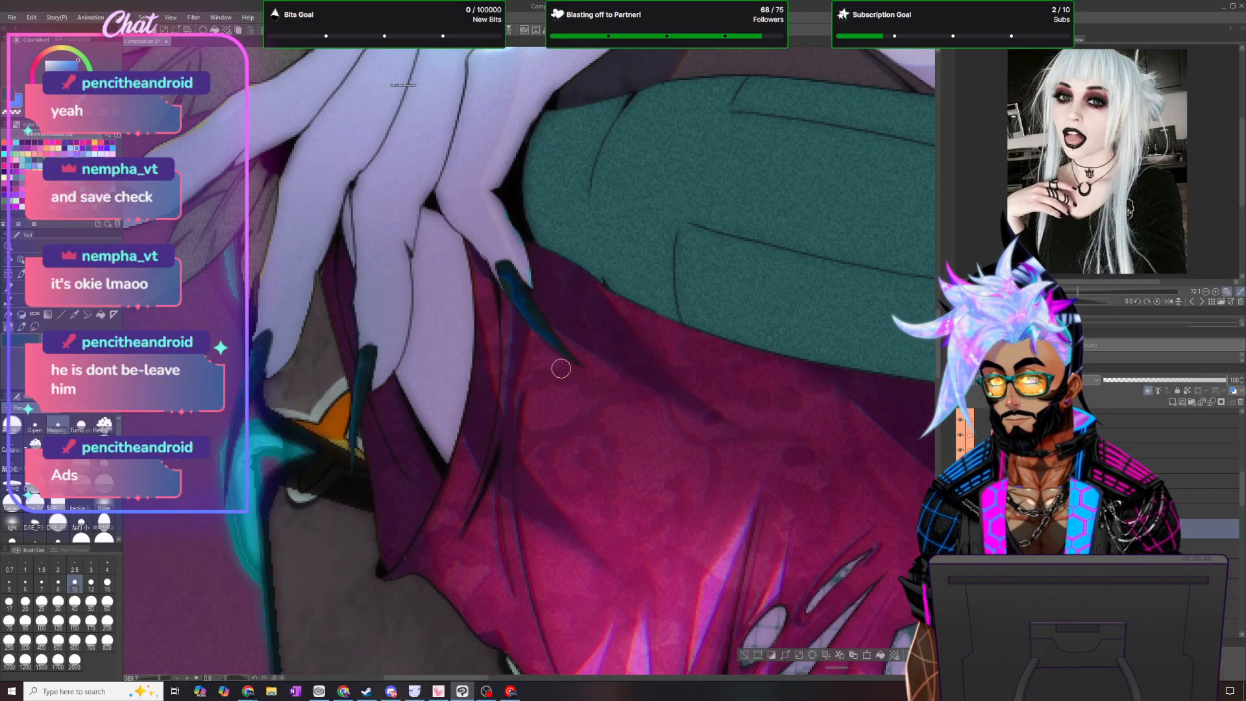
scroll(573, 365, "down", 6)
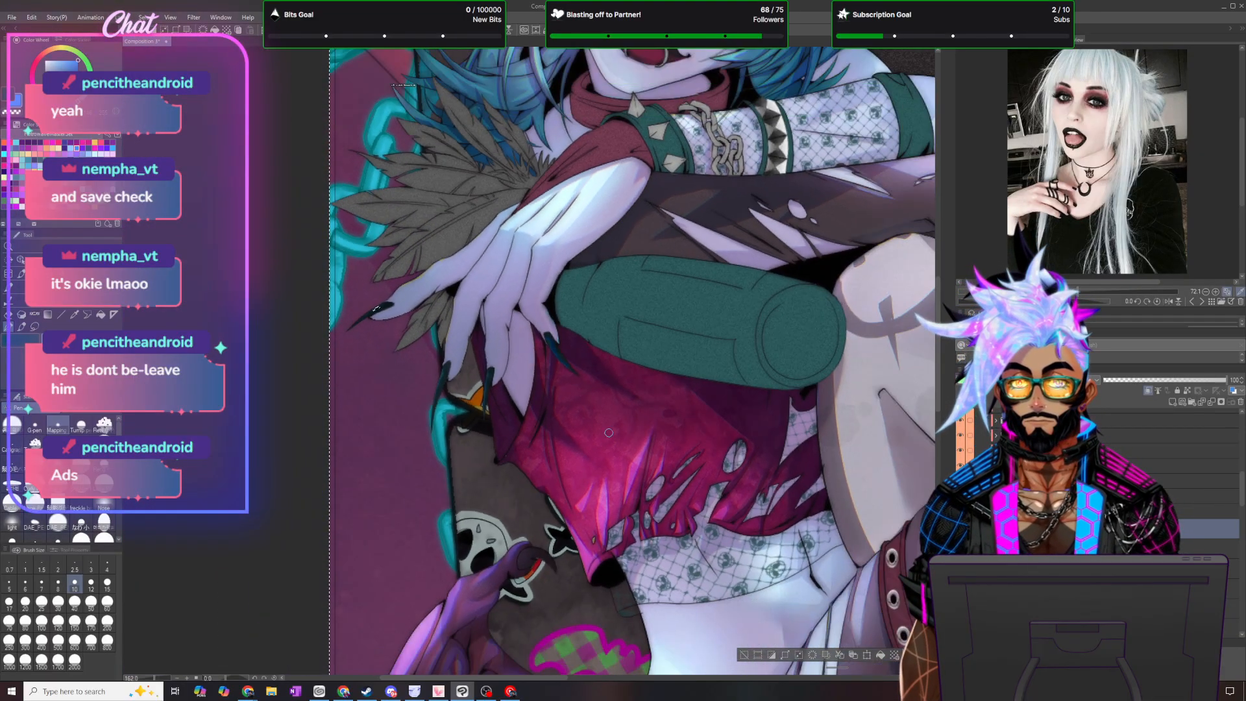
scroll(573, 365, "down", 2)
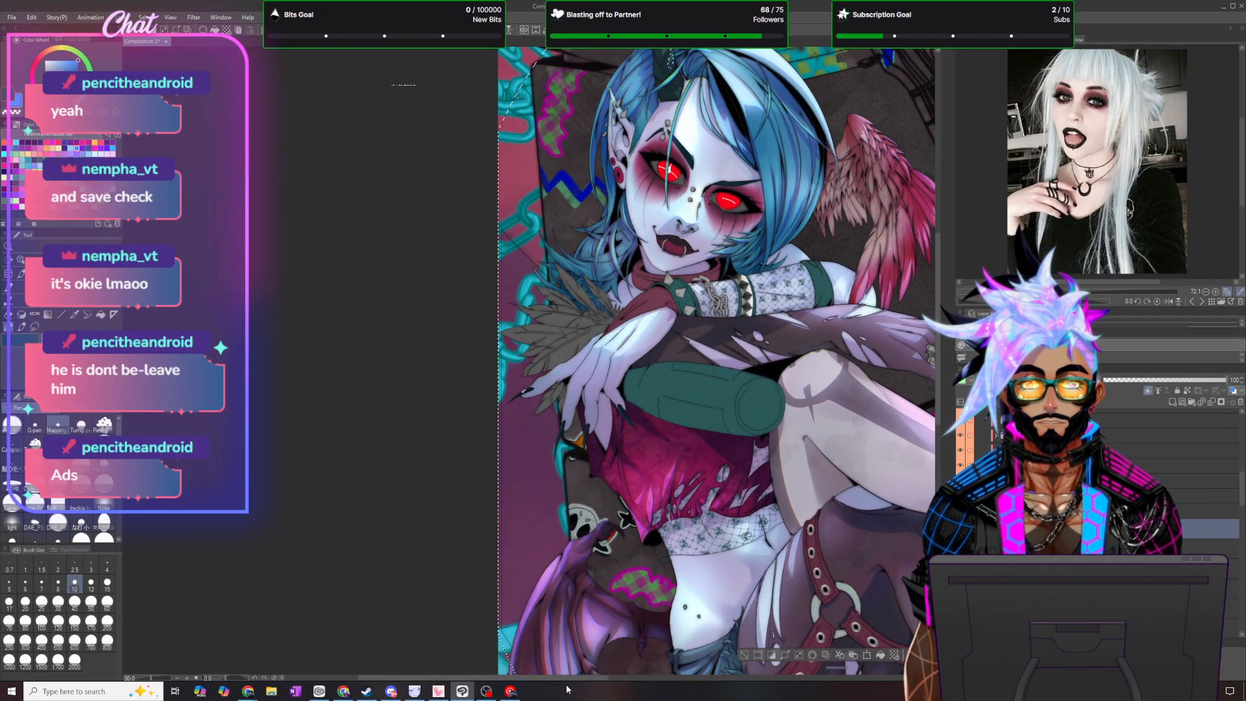
- Return to the toenails on the lower foot, set the layer's opacity to 30 and change its blending mode
left_click_drag(579, 678, 689, 676)
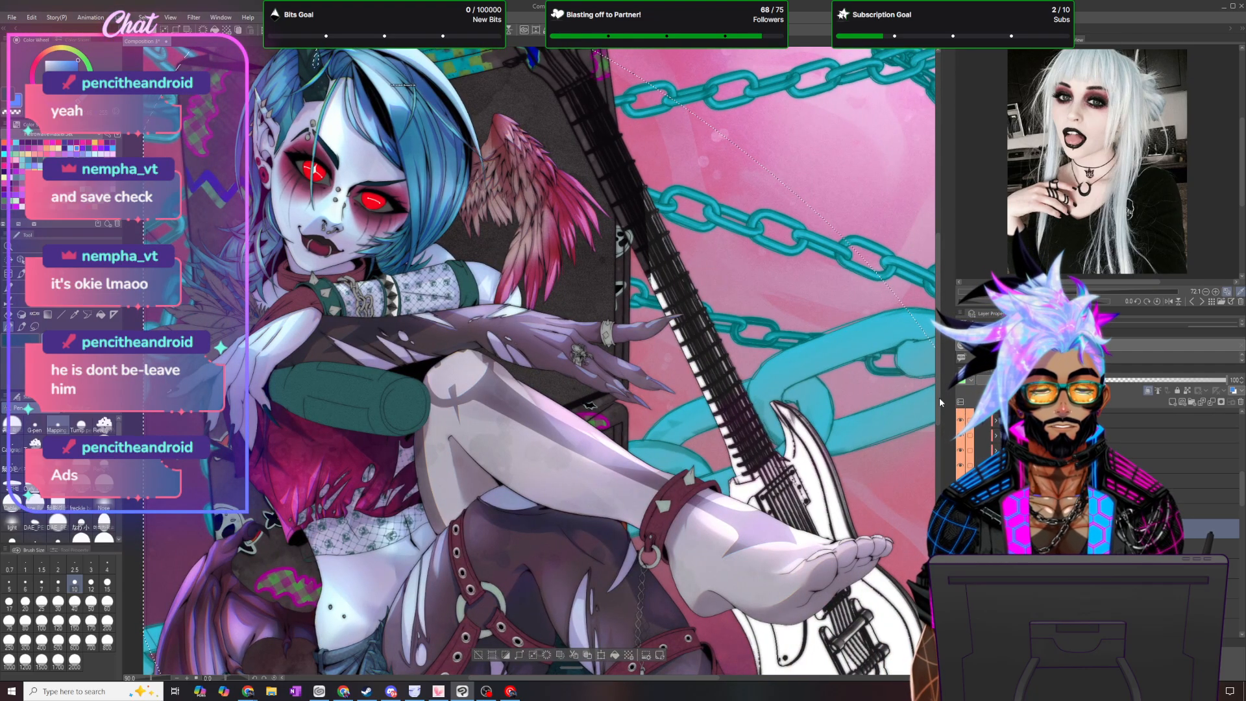
left_click_drag(937, 408, 937, 523)
left_click_drag(674, 678, 796, 669)
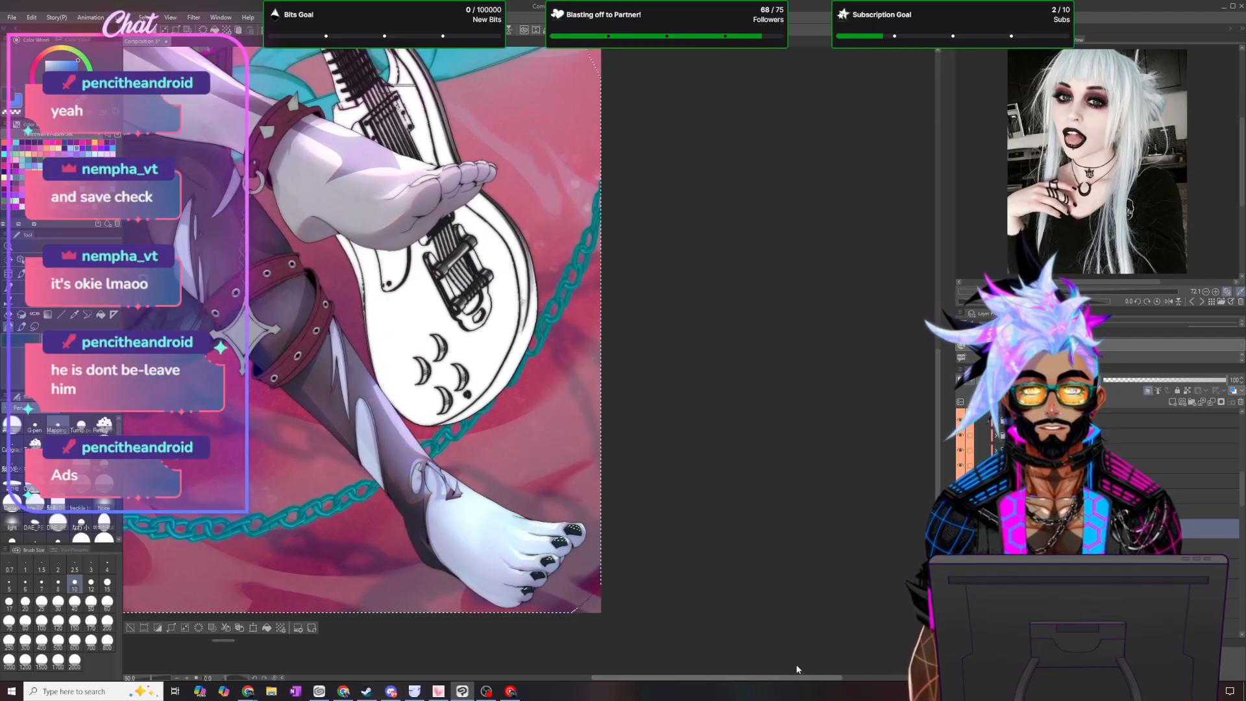
scroll(604, 577, "up", 6)
scroll(603, 576, "up", 5)
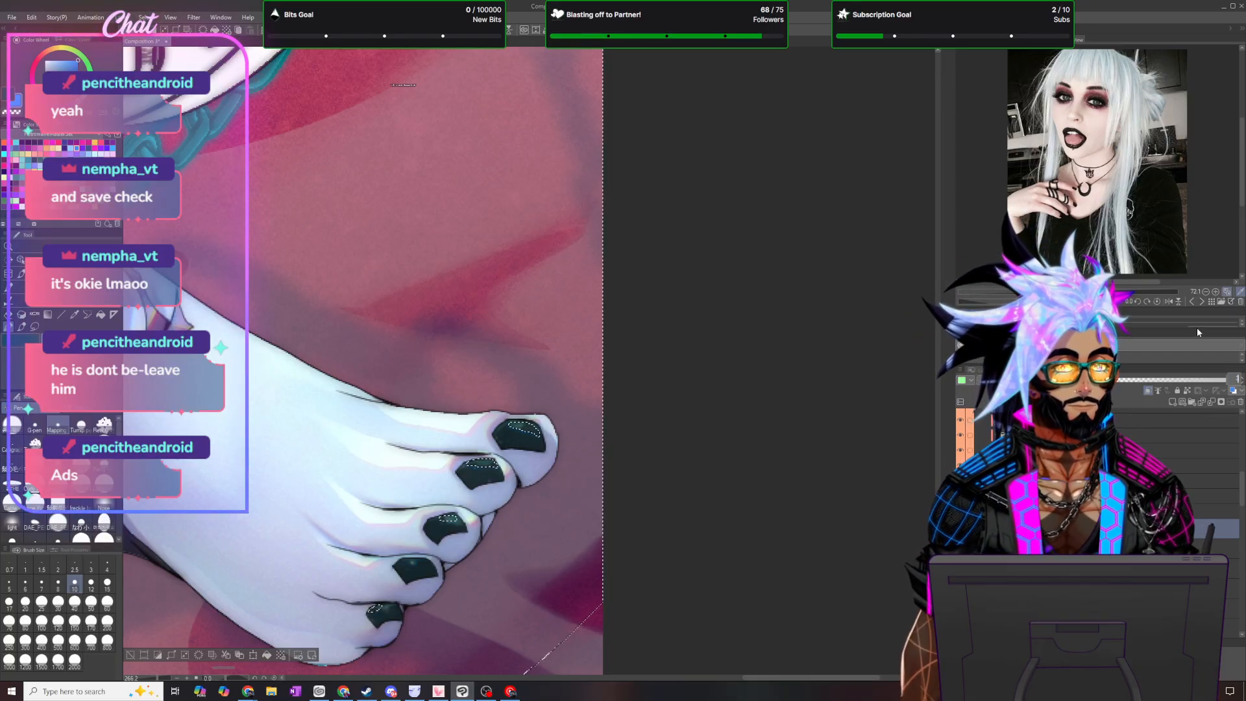
left_click(1141, 380)
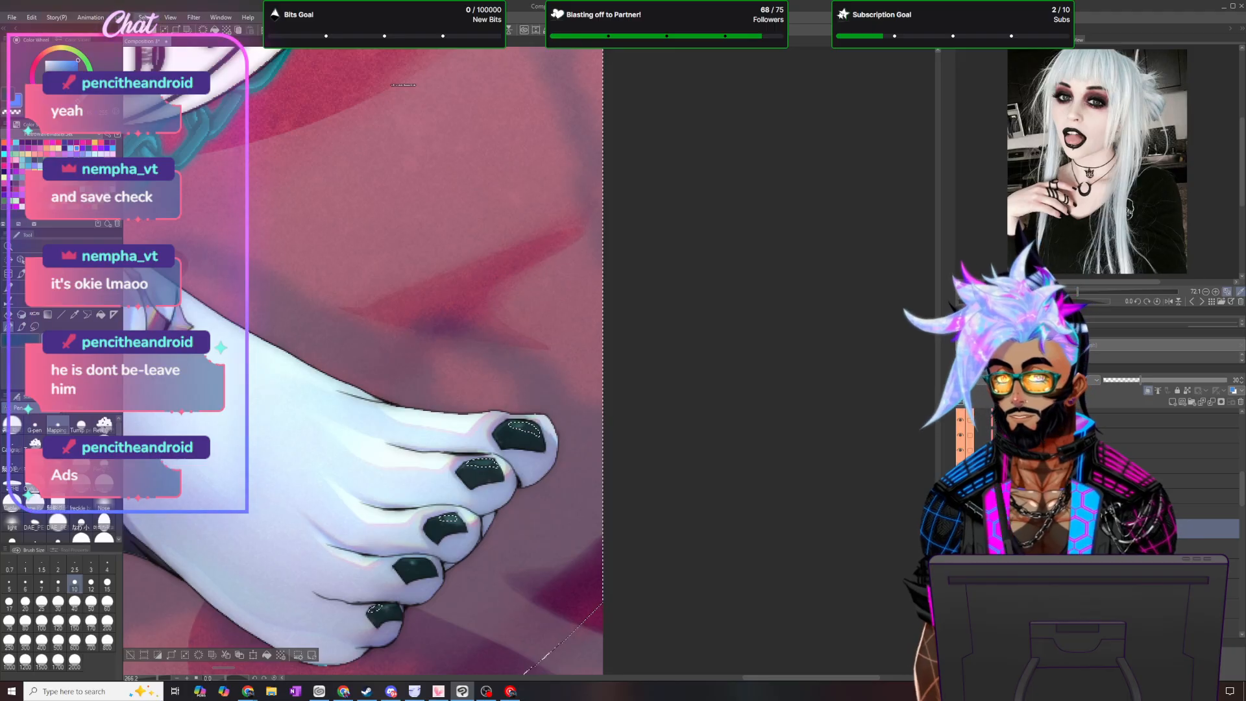
left_click(122, 18)
left_click(173, 103)
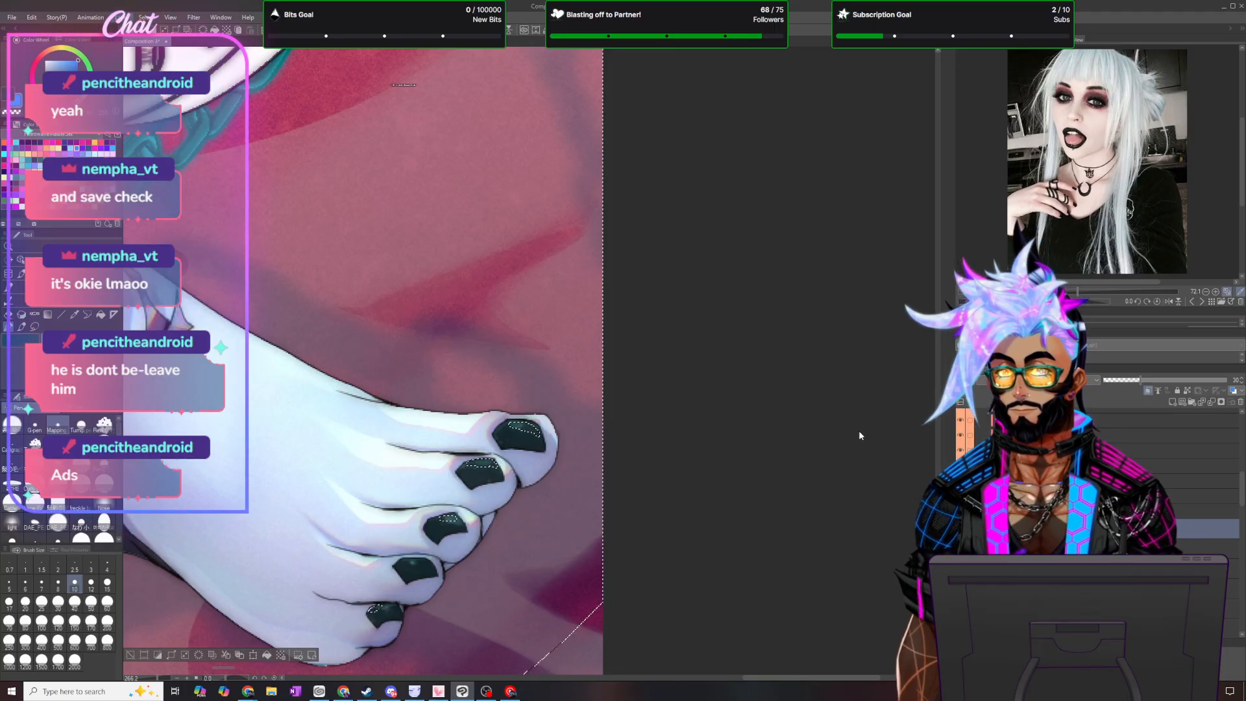
left_click(1039, 380)
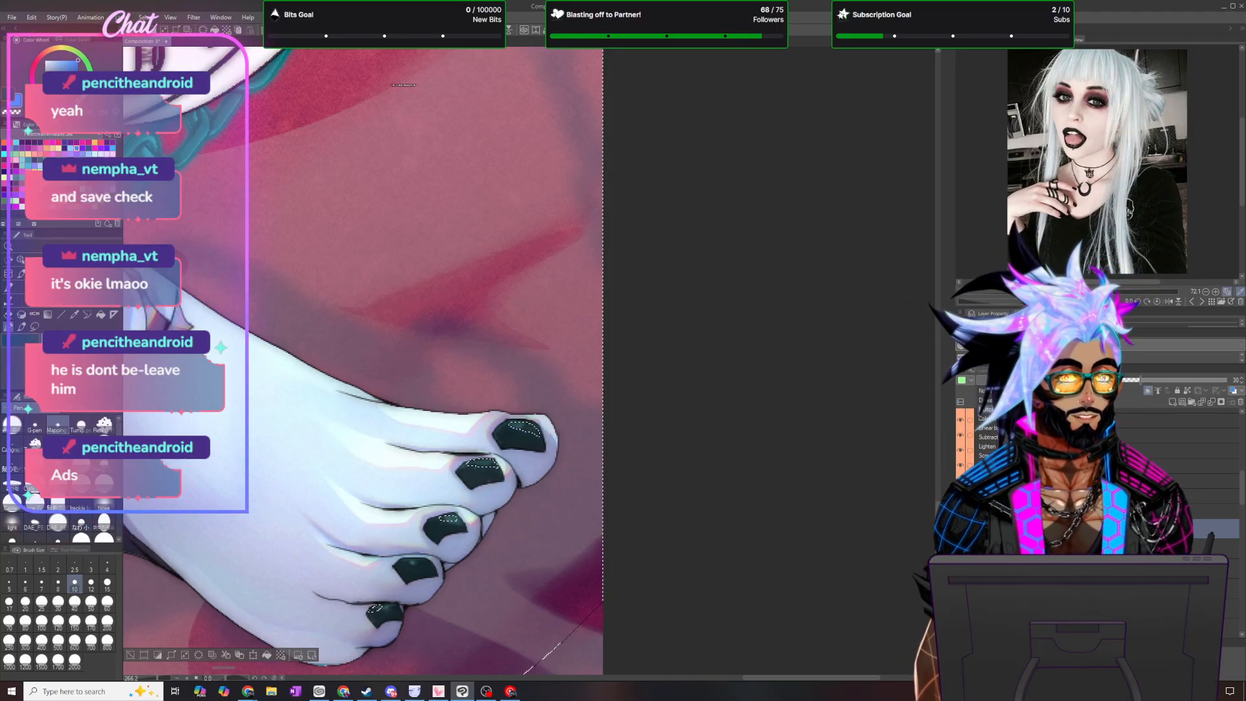
left_click(996, 483)
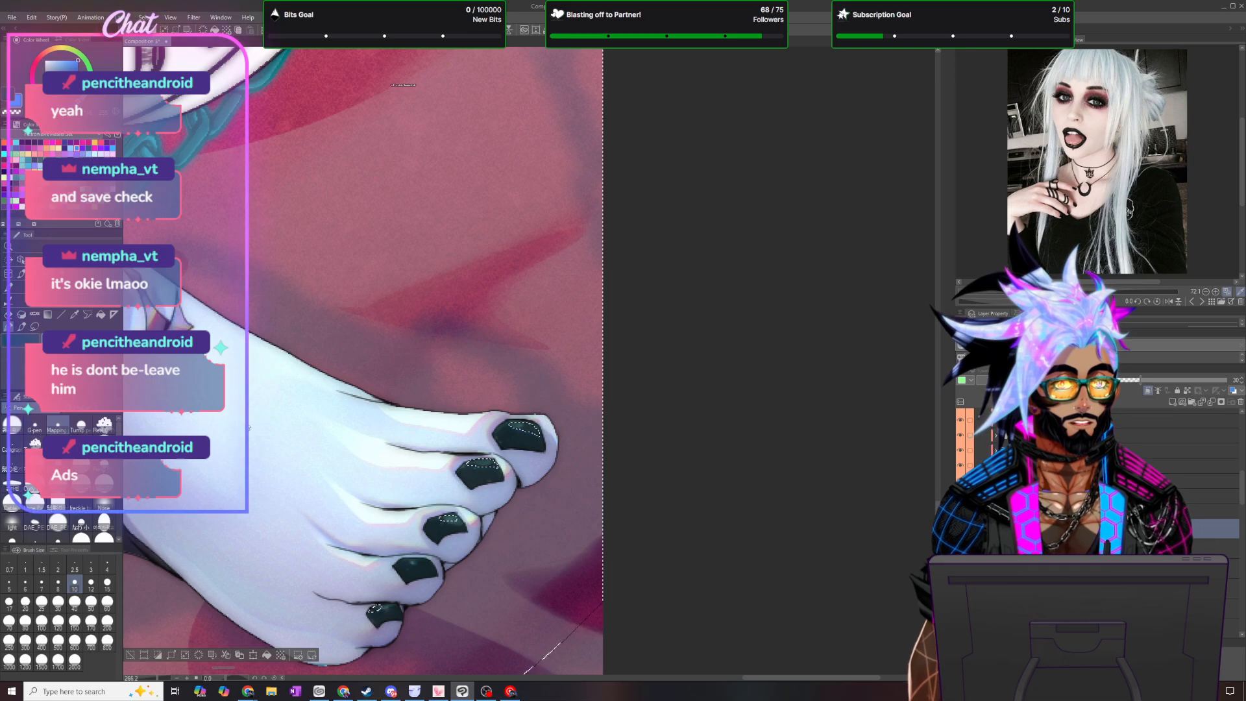
- Clip the full-opacity toning layer to the layer below and open its blending mode options
scroll(252, 437, "down", 5)
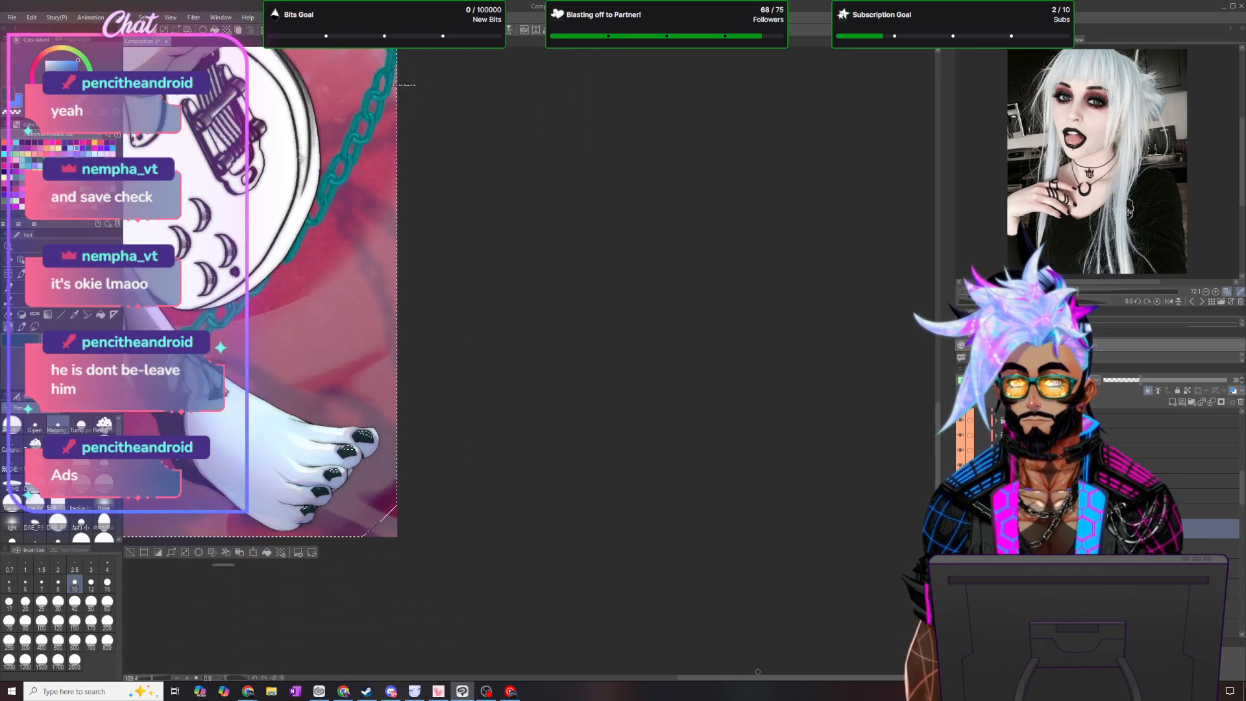
left_click_drag(762, 678, 611, 689)
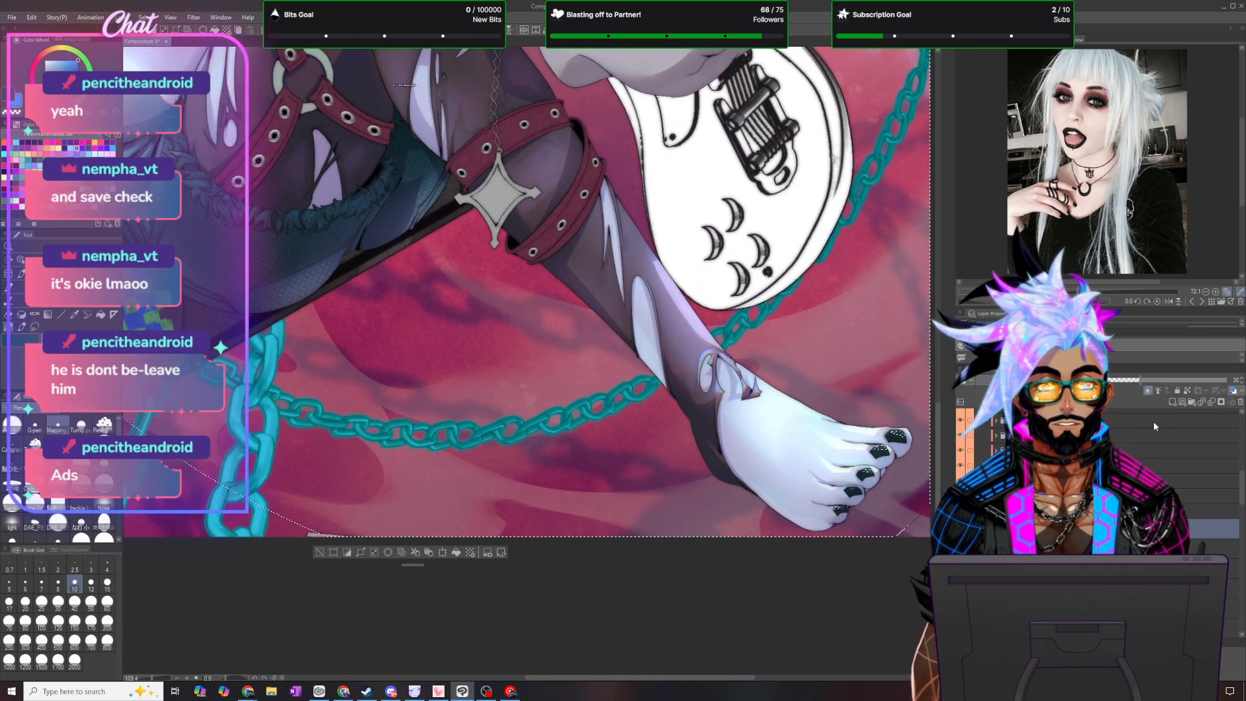
left_click(1150, 392)
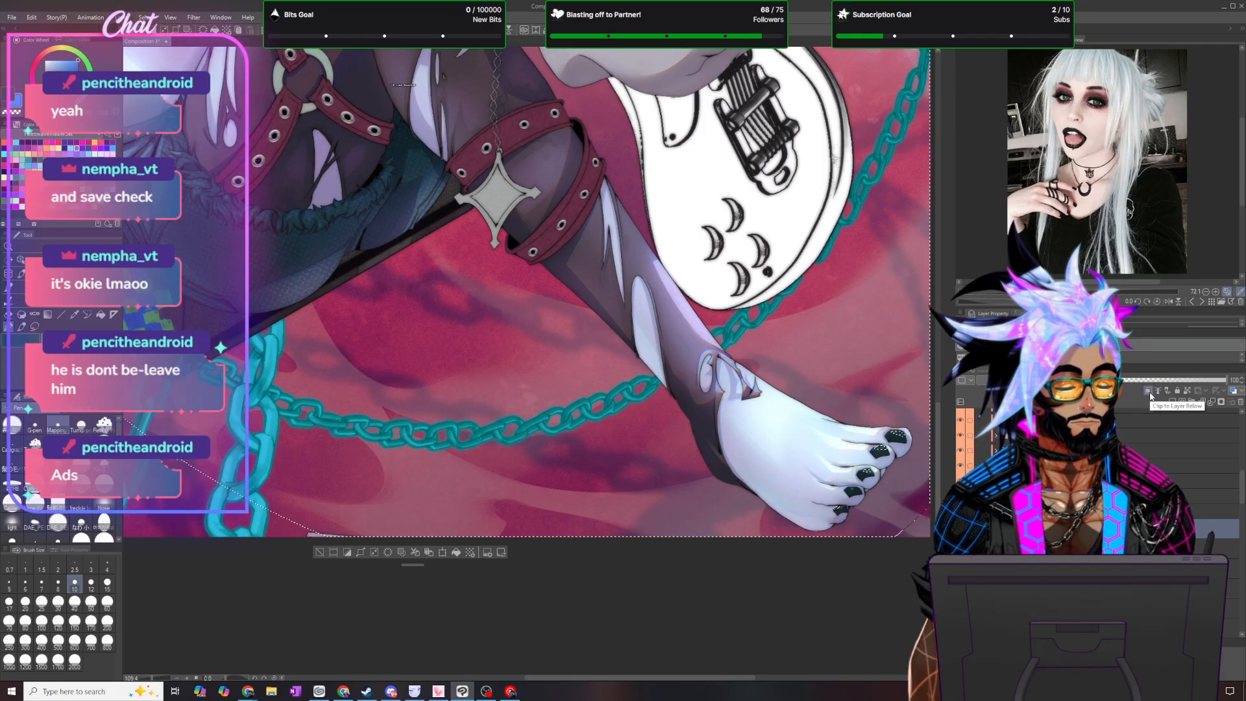
left_click(998, 380)
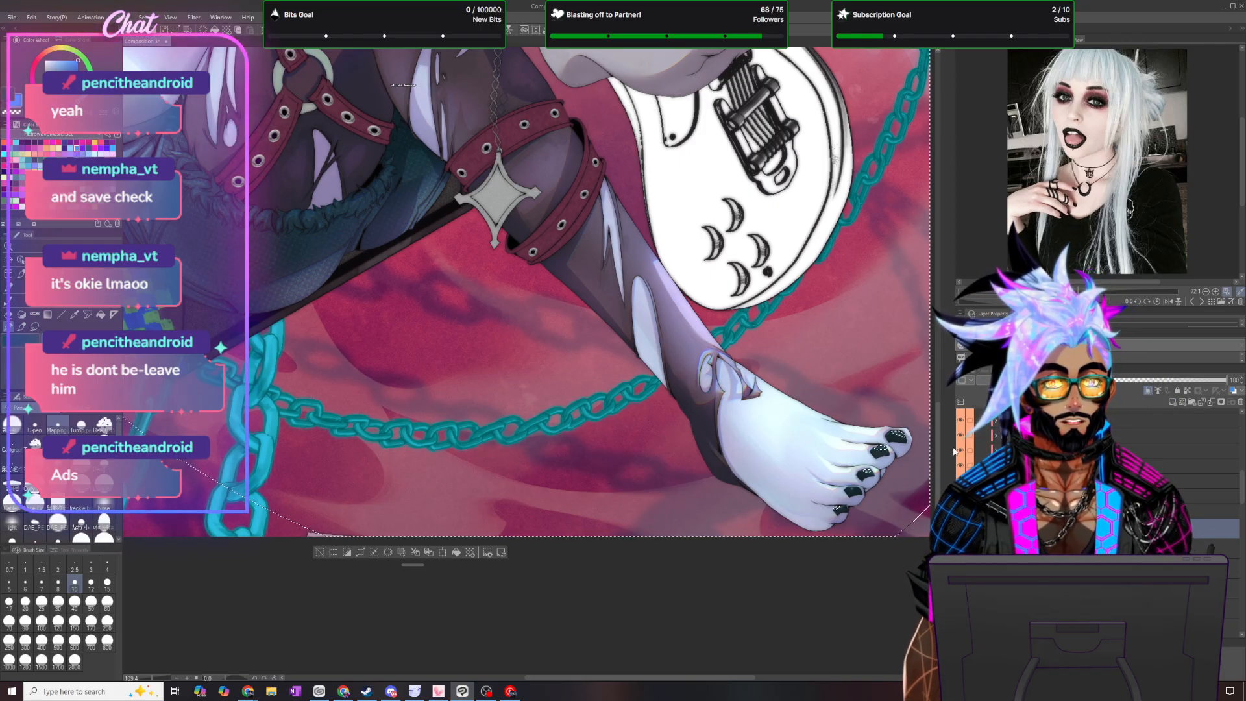
- Switch to the blending brushes and look over the shading from the face and crossed hand to the lower foot
left_click_drag(938, 458, 938, 282)
scroll(551, 399, "down", 8)
scroll(552, 399, "up", 5)
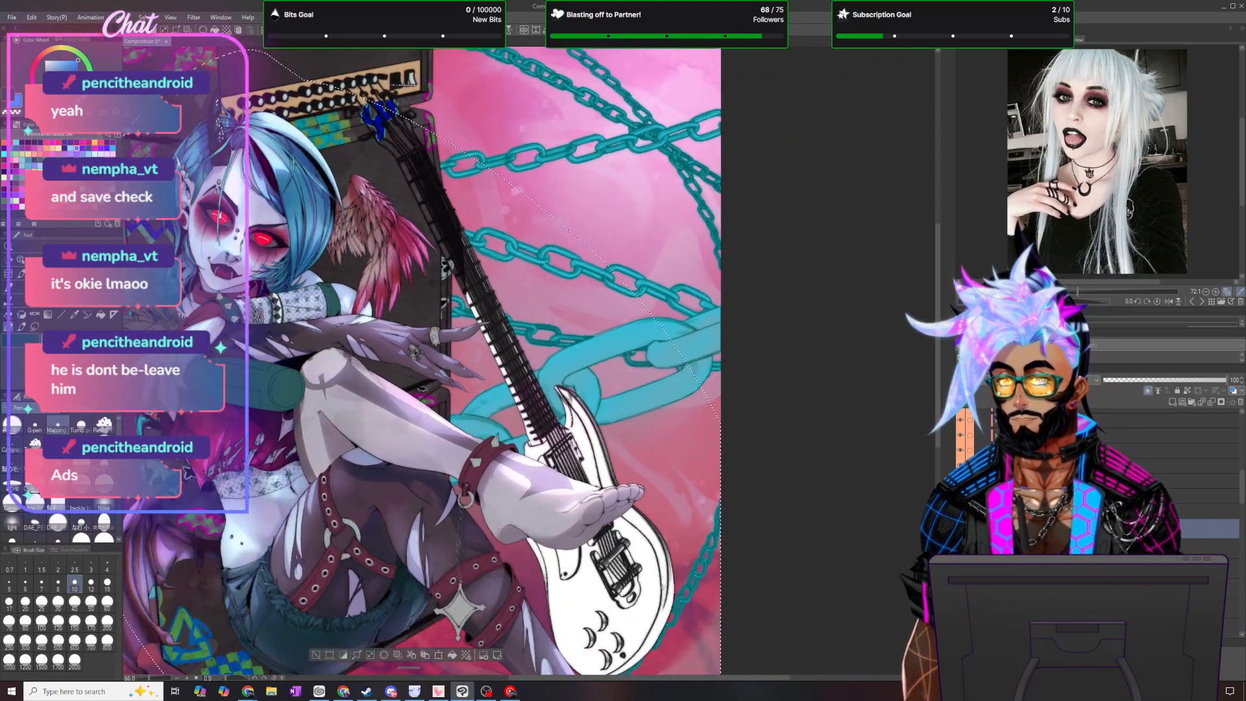
scroll(218, 96, "up", 2)
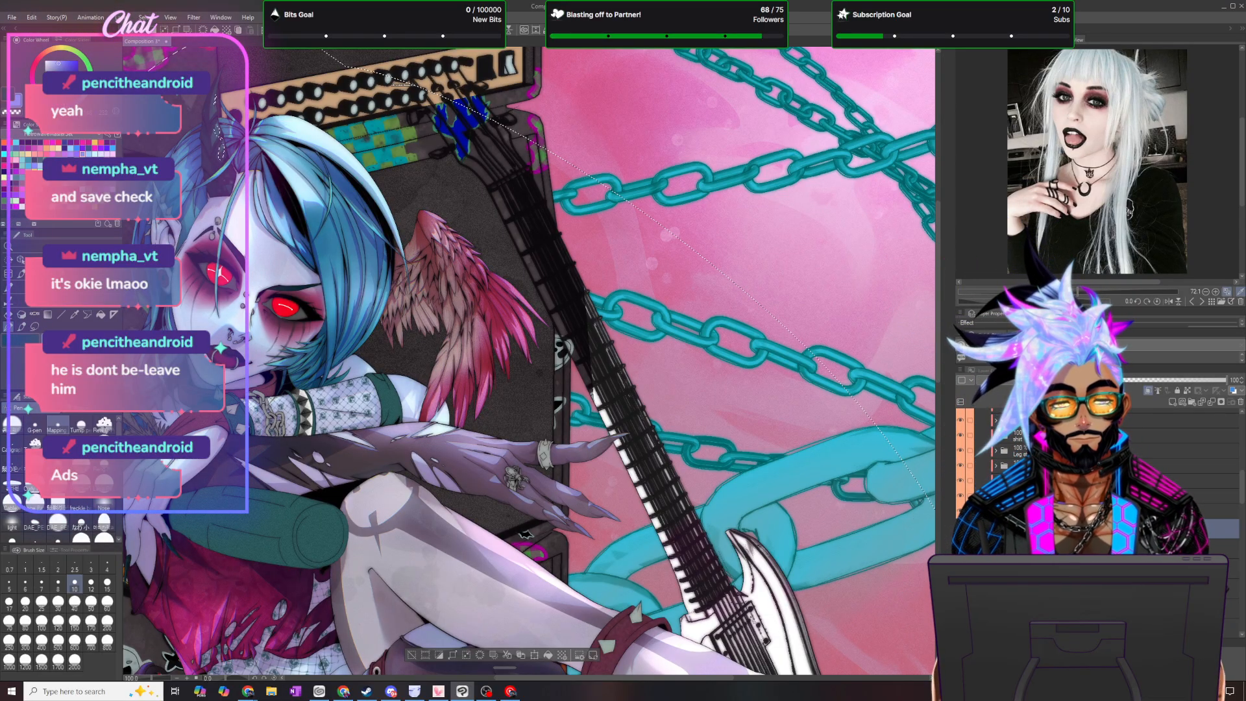
left_click(21, 327)
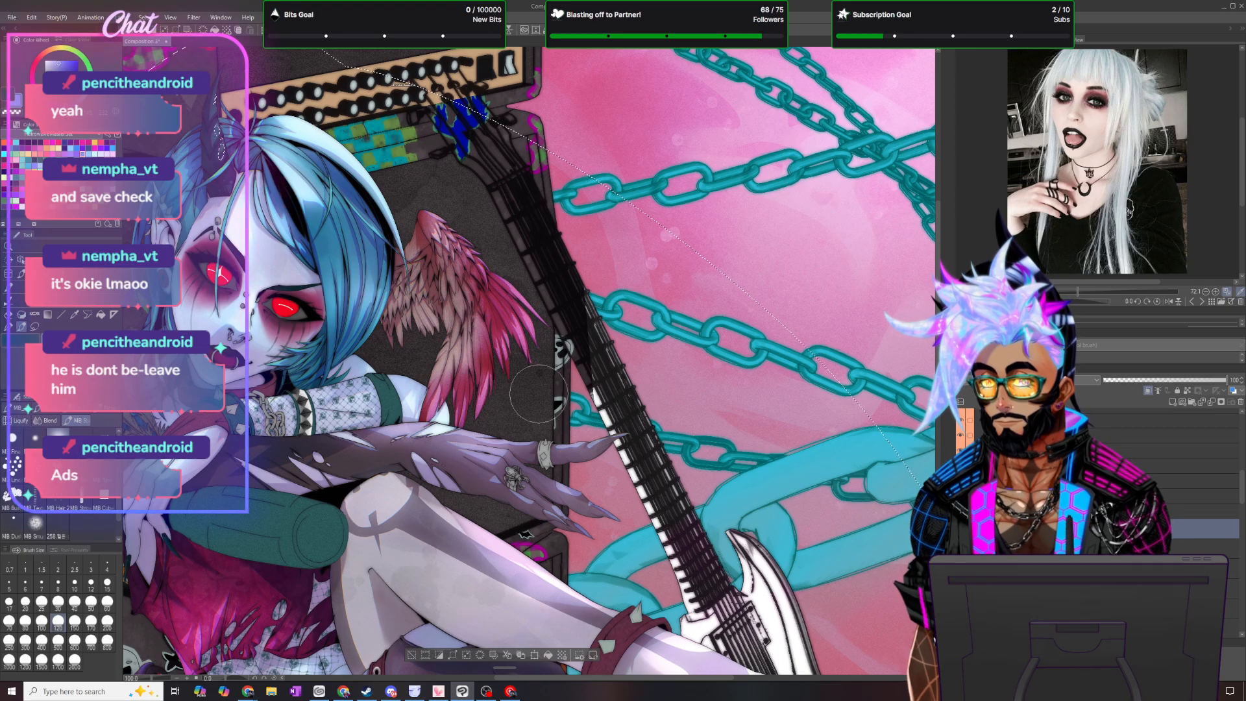
left_click_drag(725, 679, 659, 691)
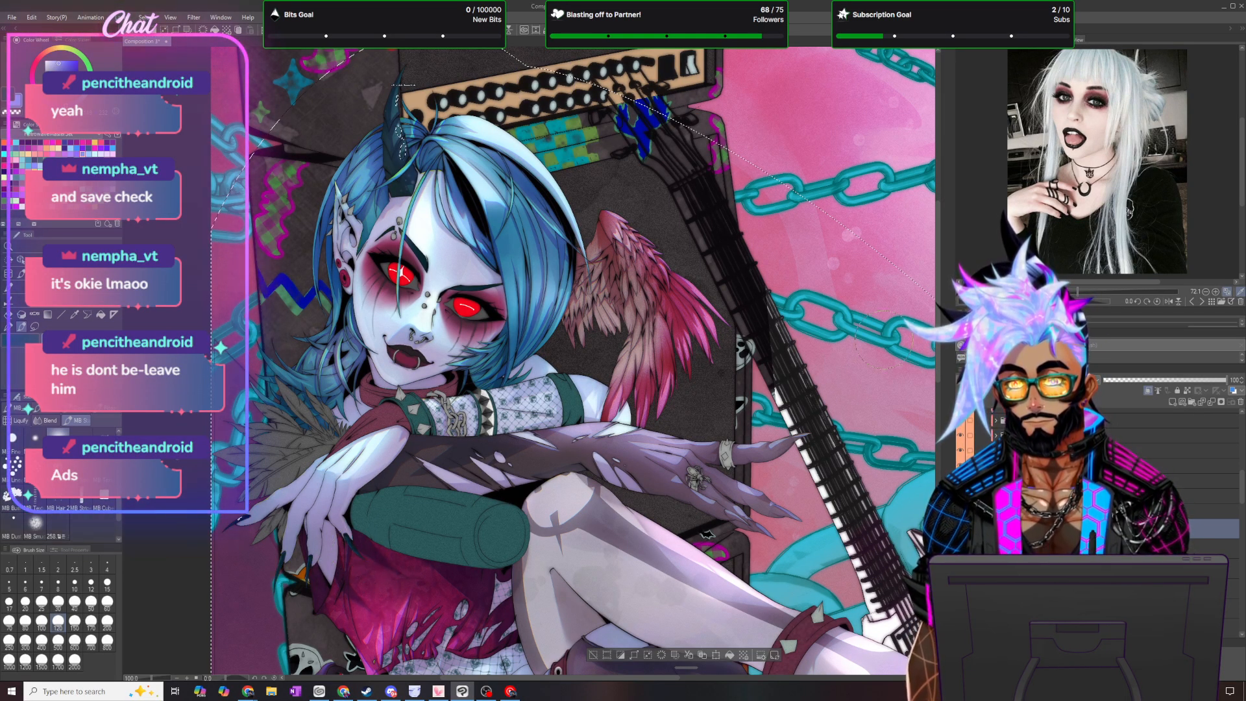
left_click_drag(937, 303, 938, 446)
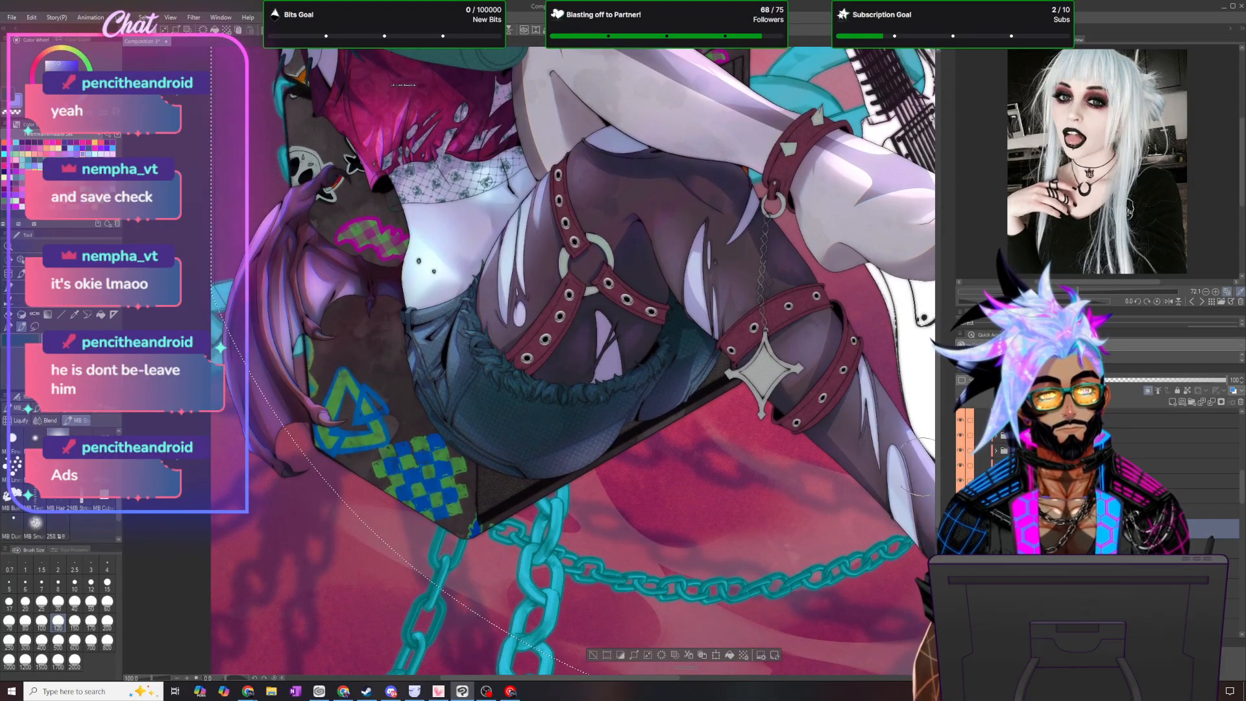
left_click_drag(662, 679, 795, 679)
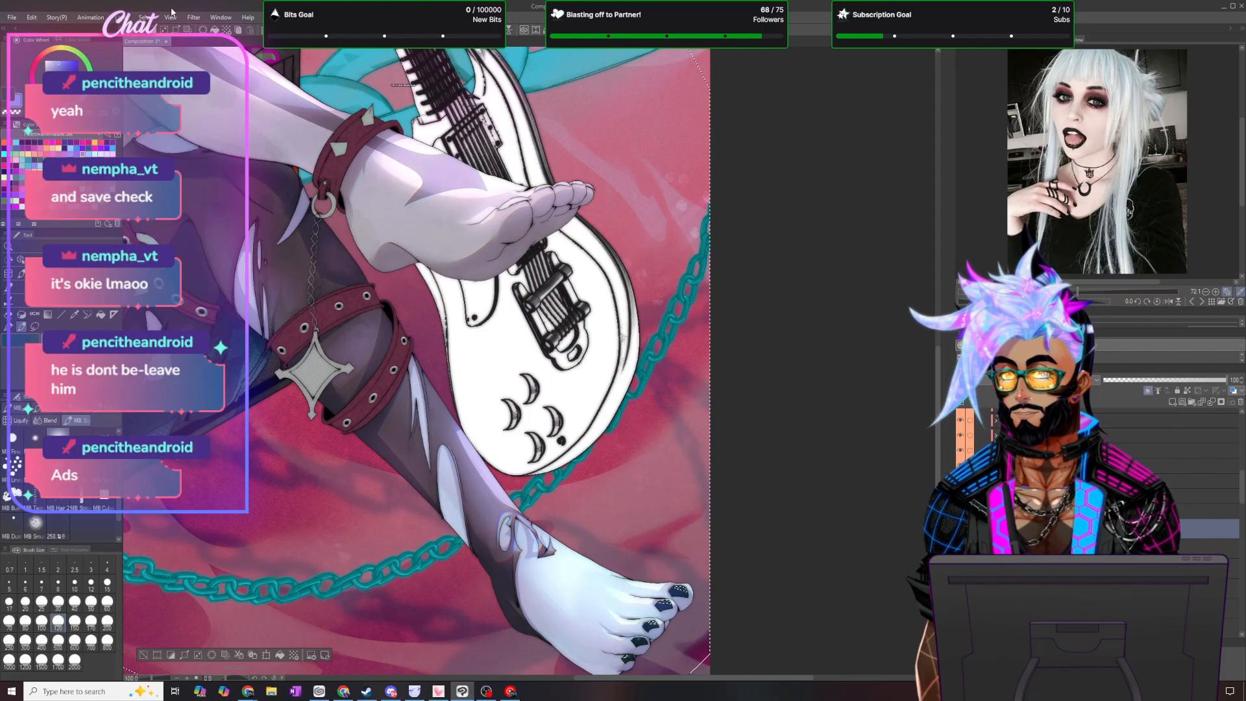
- Deselect the selected areas on the illustration
left_click(146, 17)
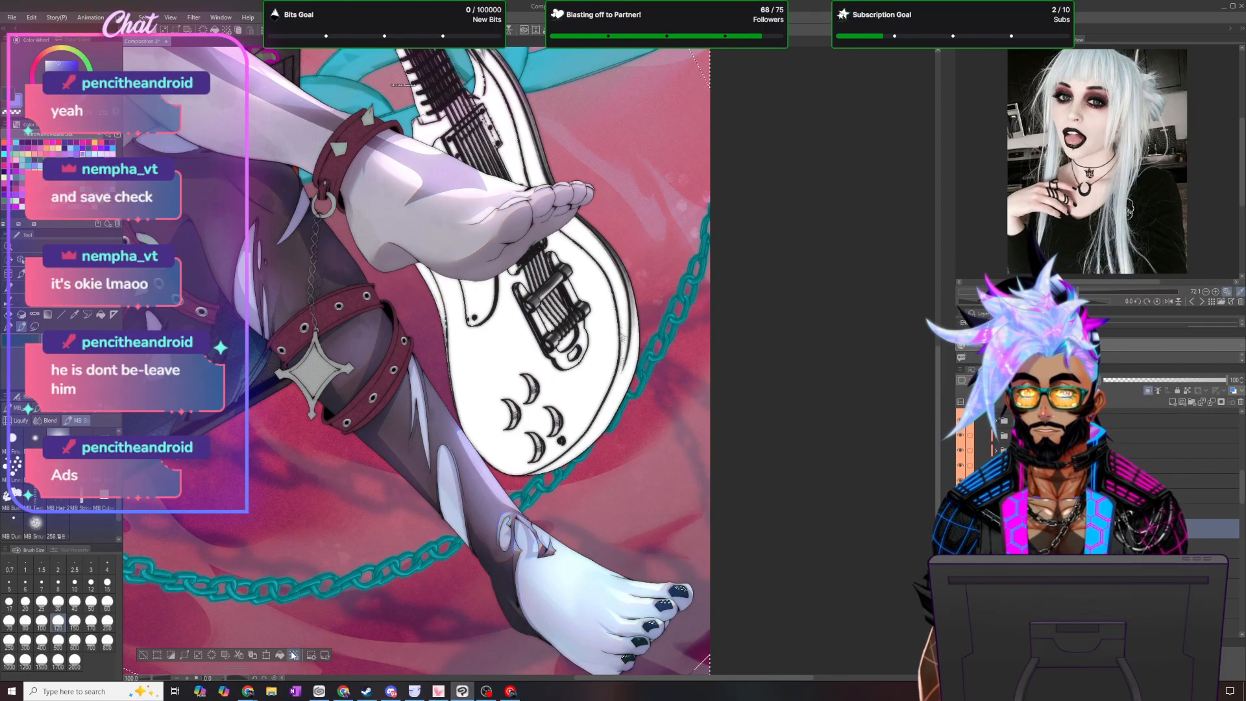
scroll(462, 489, "down", 3)
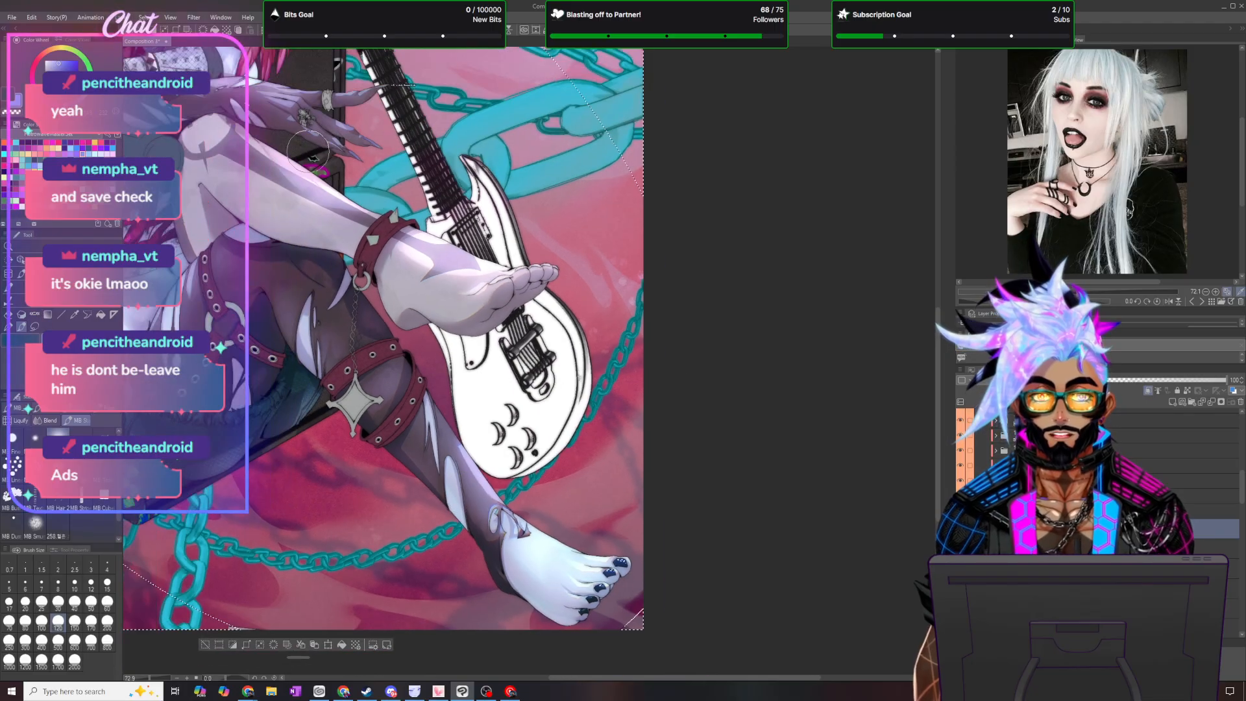
scroll(305, 133, "up", 4)
left_click(146, 17)
left_click(171, 42)
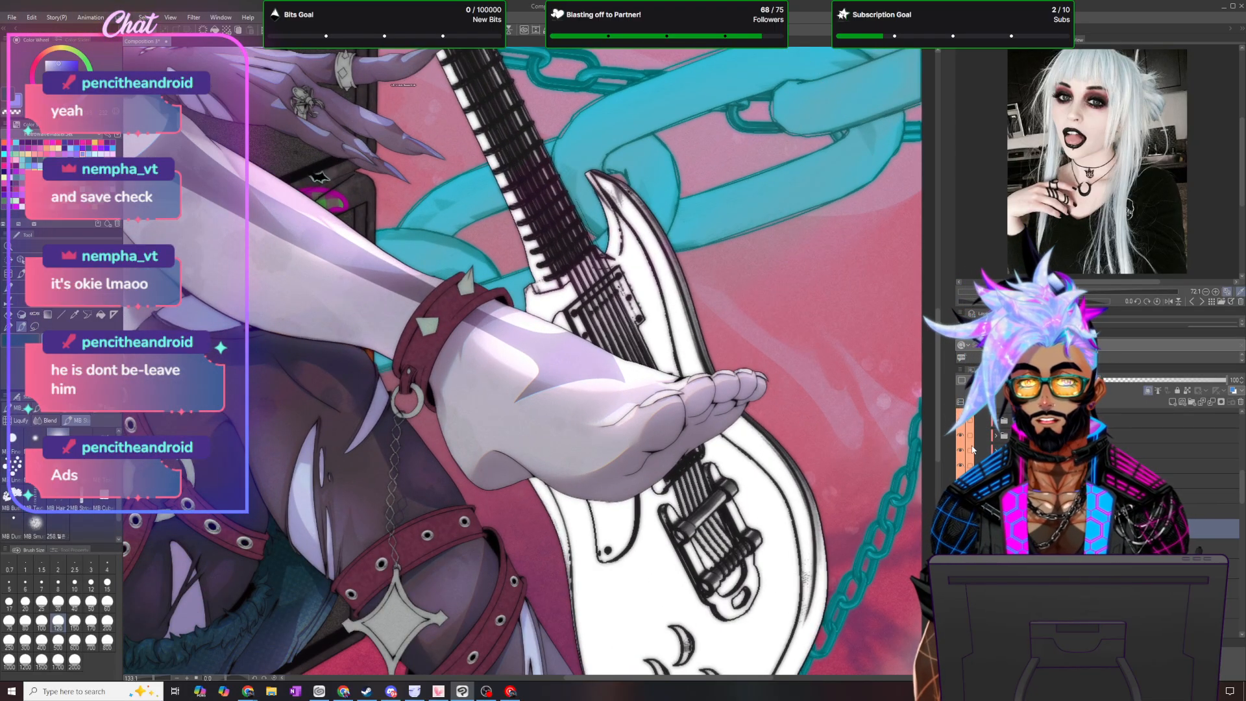
- Soften the toning on the horn with a smaller soft blending brush
left_click_drag(938, 435, 924, 229)
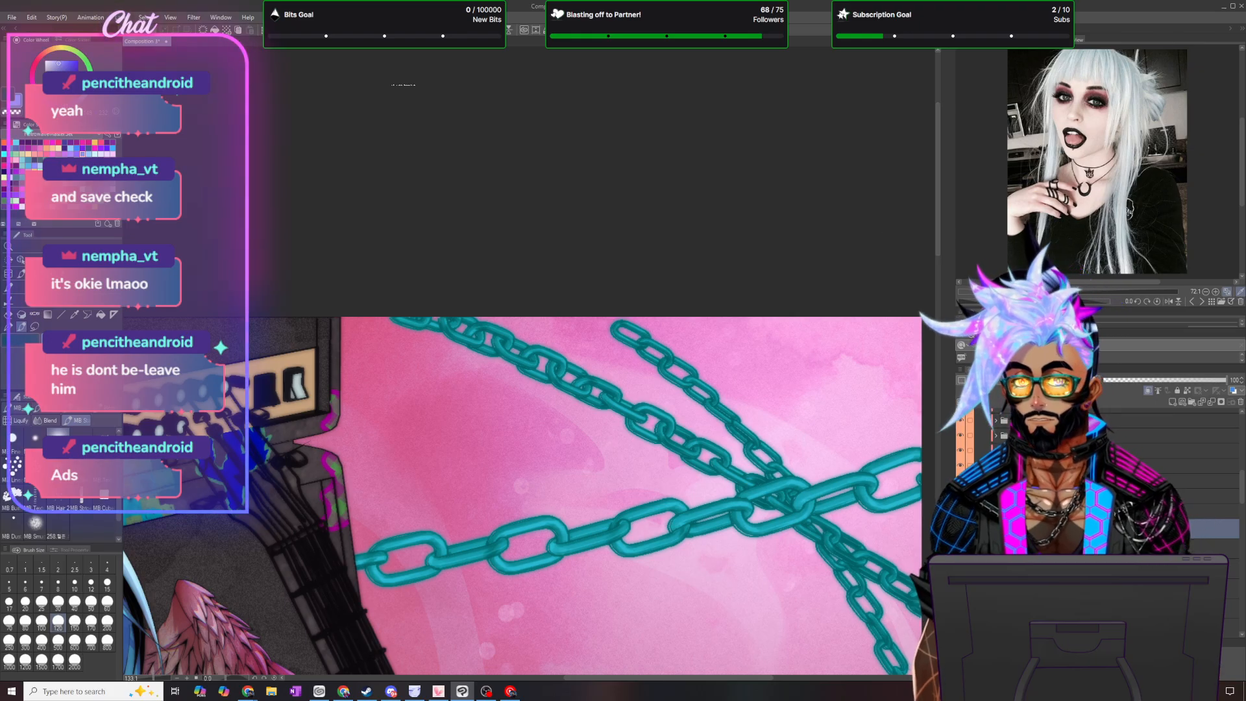
left_click_drag(636, 679, 520, 681)
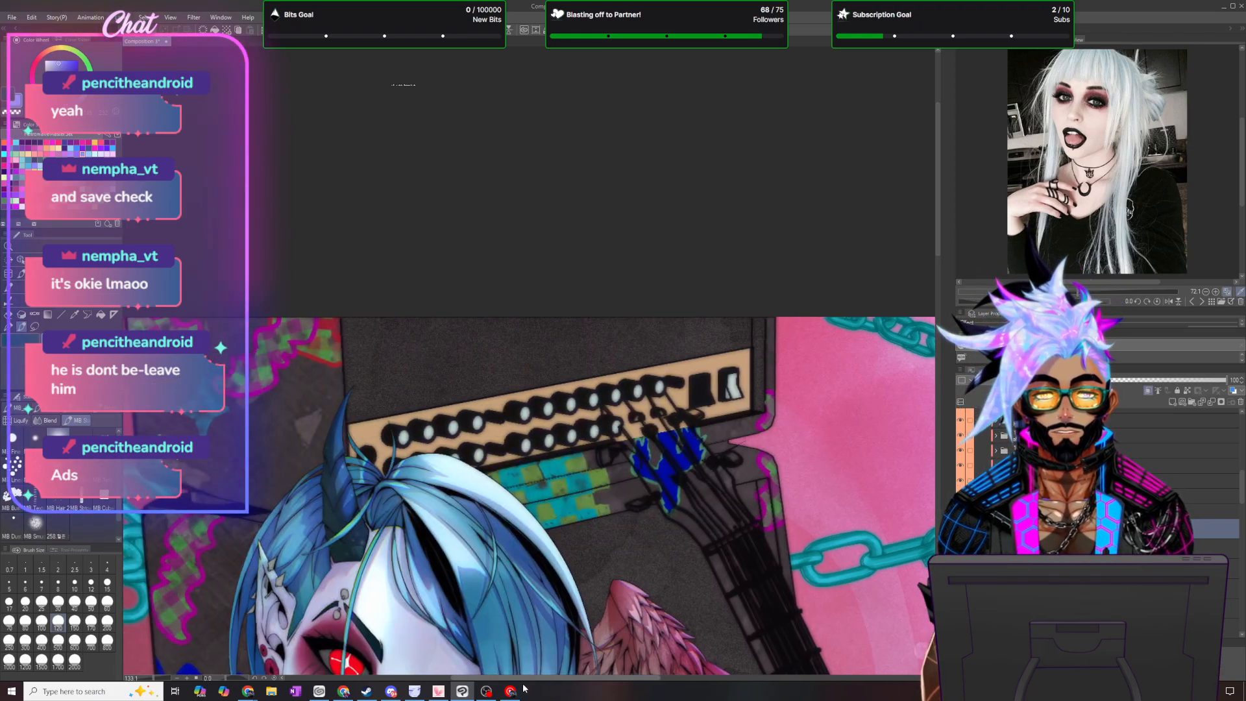
scroll(458, 602, "up", 3)
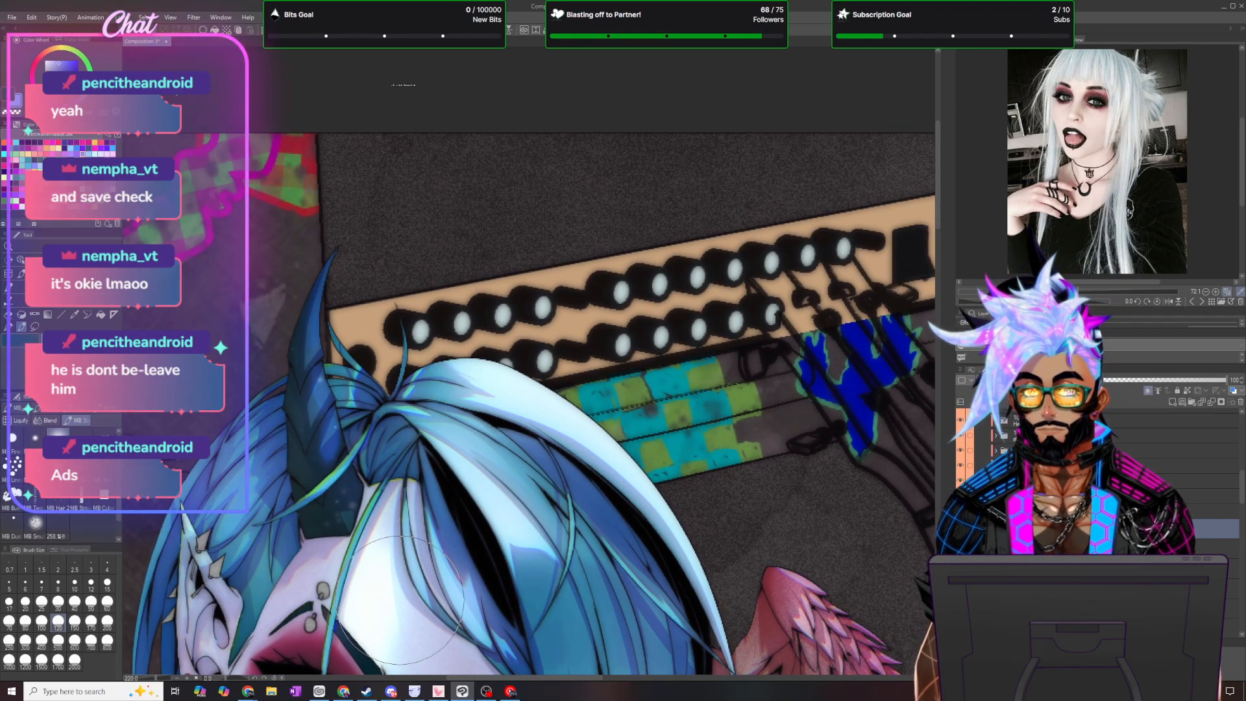
left_click(35, 525)
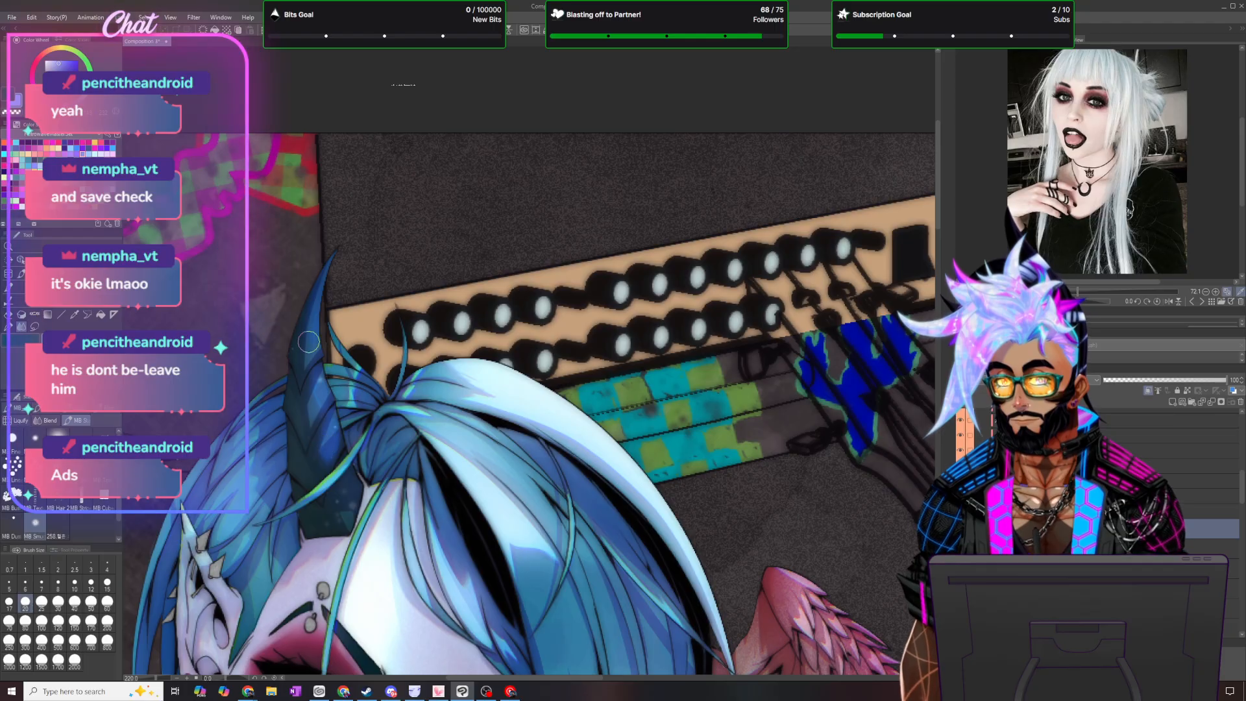
- Check the toning on the crossed hand's claws and set the layer's opacity to 30
left_click_drag(943, 212, 939, 354)
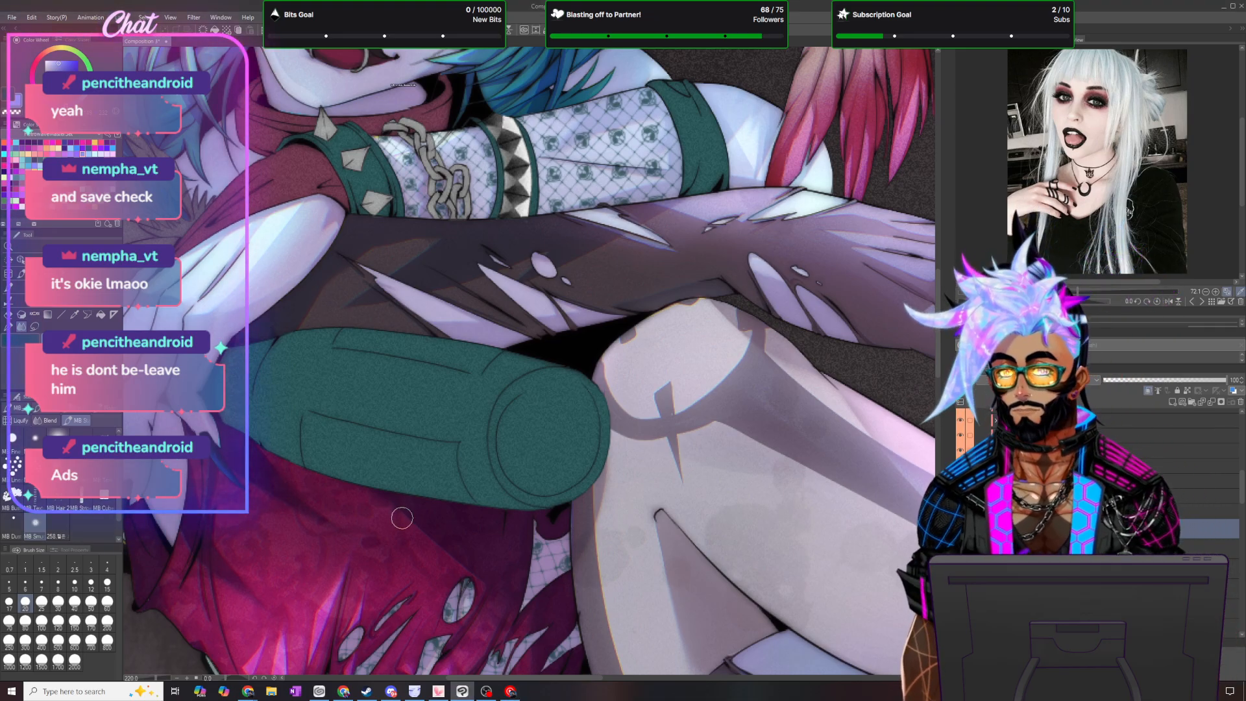
scroll(411, 549, "down", 6)
scroll(486, 636, "up", 5)
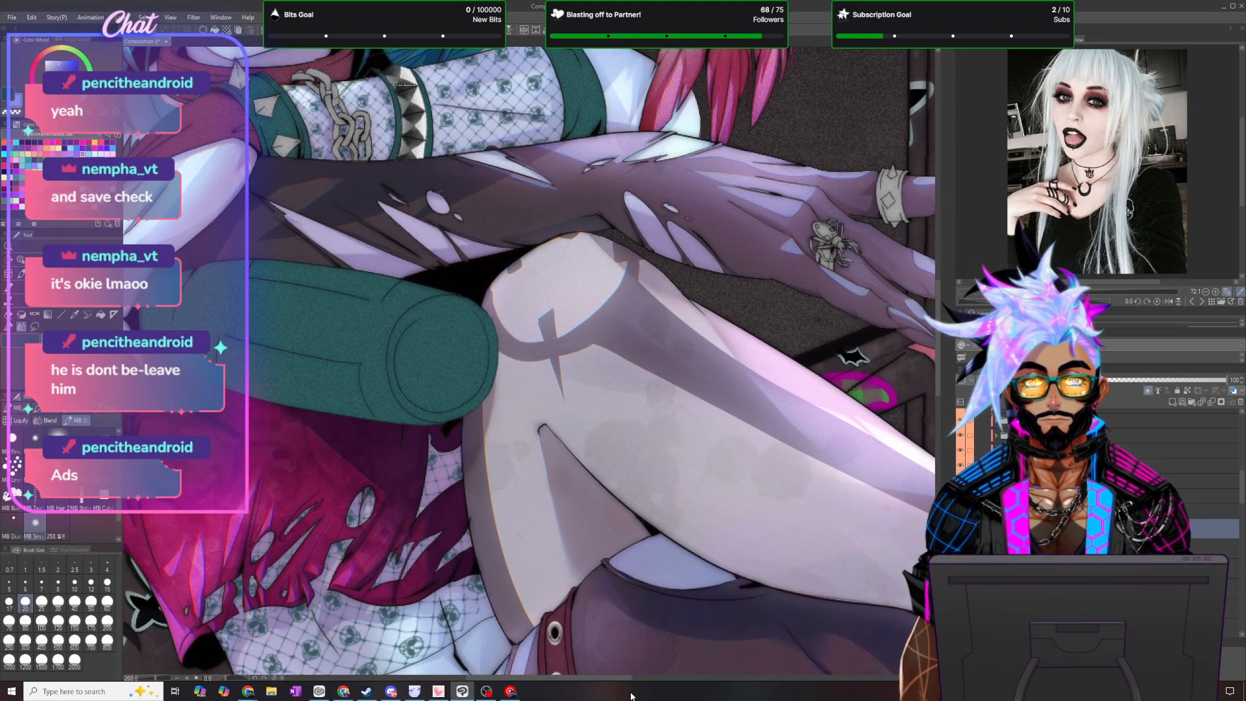
left_click_drag(618, 679, 702, 685)
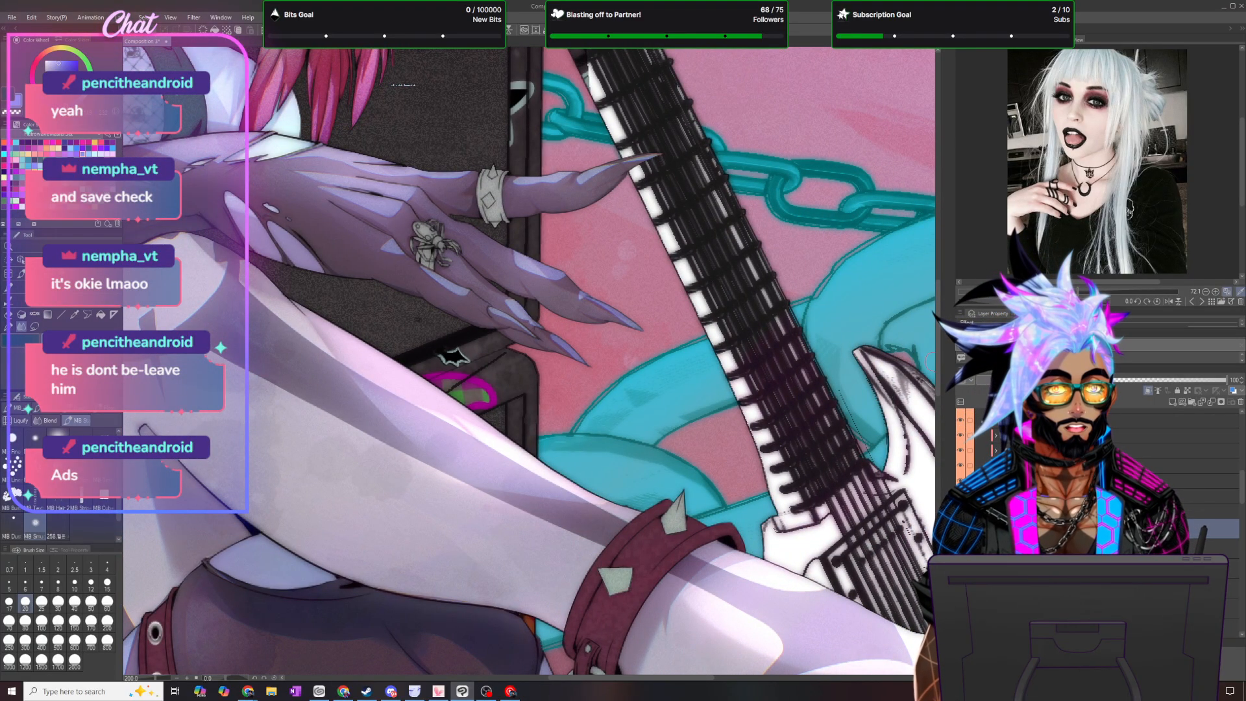
mouse_move(937, 365)
left_mouse_down()
mouse_move(941, 508)
mouse_move(944, 364)
left_mouse_up()
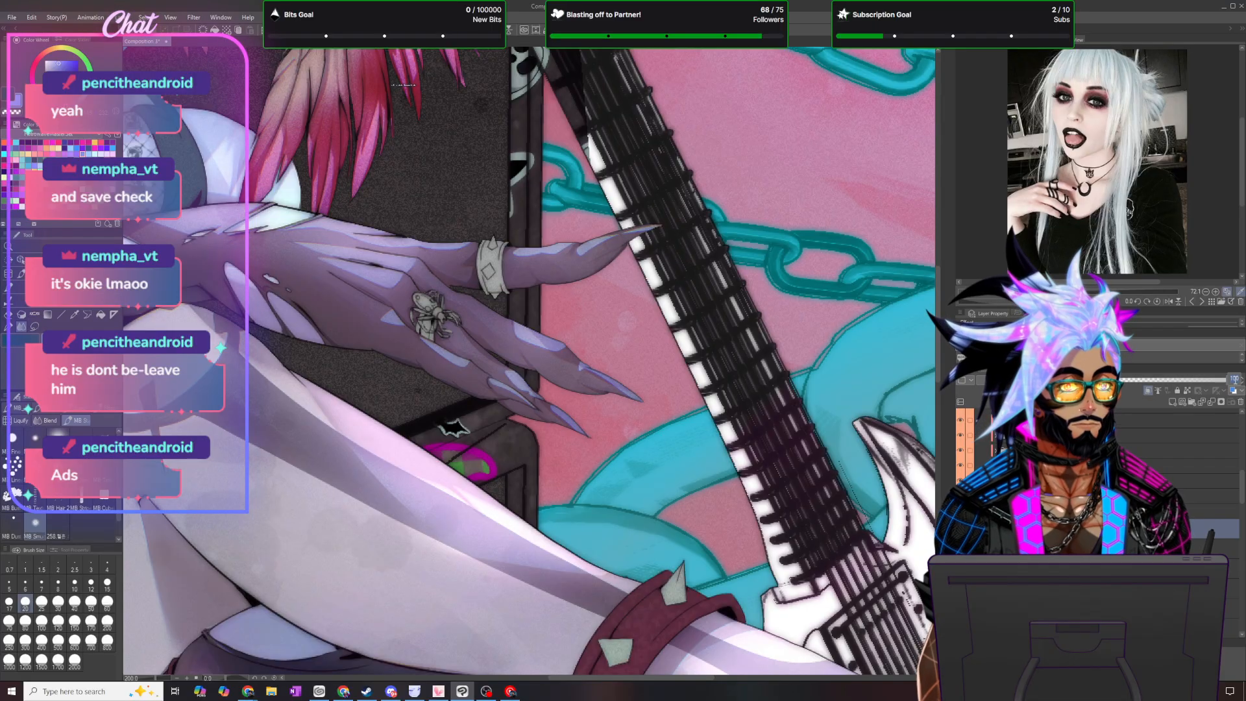
left_click(1141, 379)
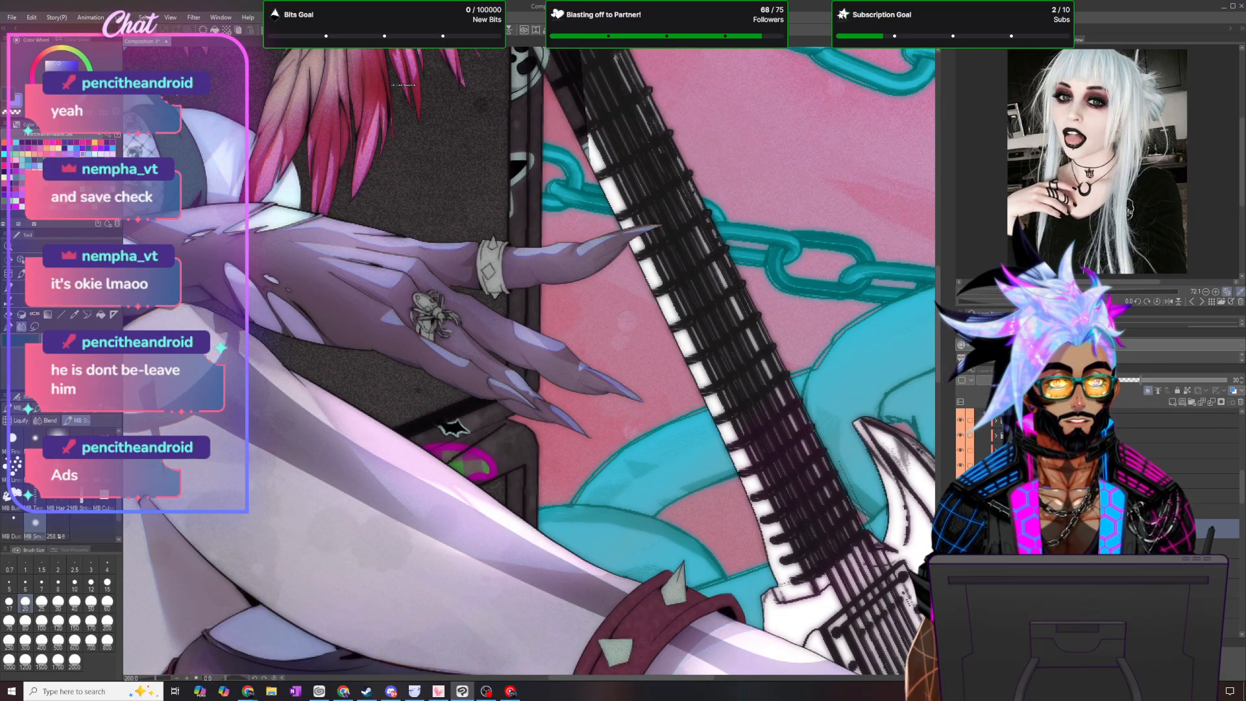
- Return to the horn and duplicate the 30-opacity toning layer
scroll(629, 203, "down", 4)
left_click_drag(939, 358, 960, 209)
scroll(284, 278, "up", 5)
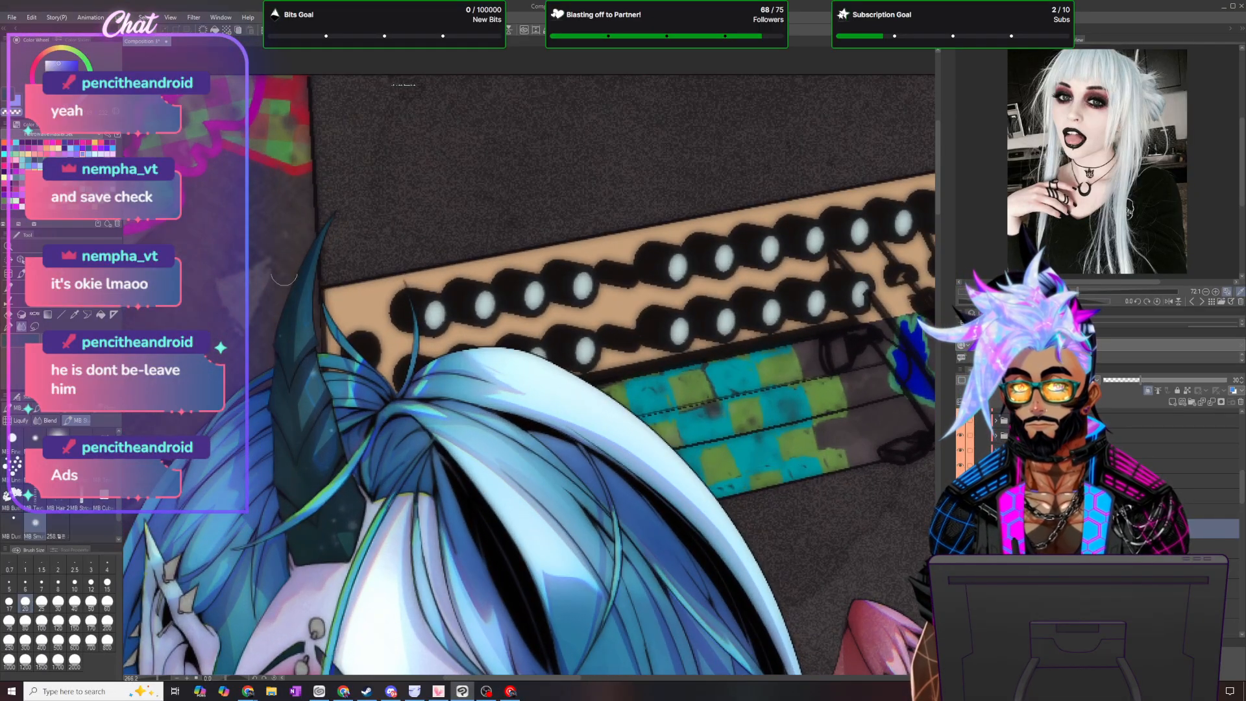
left_click(120, 17)
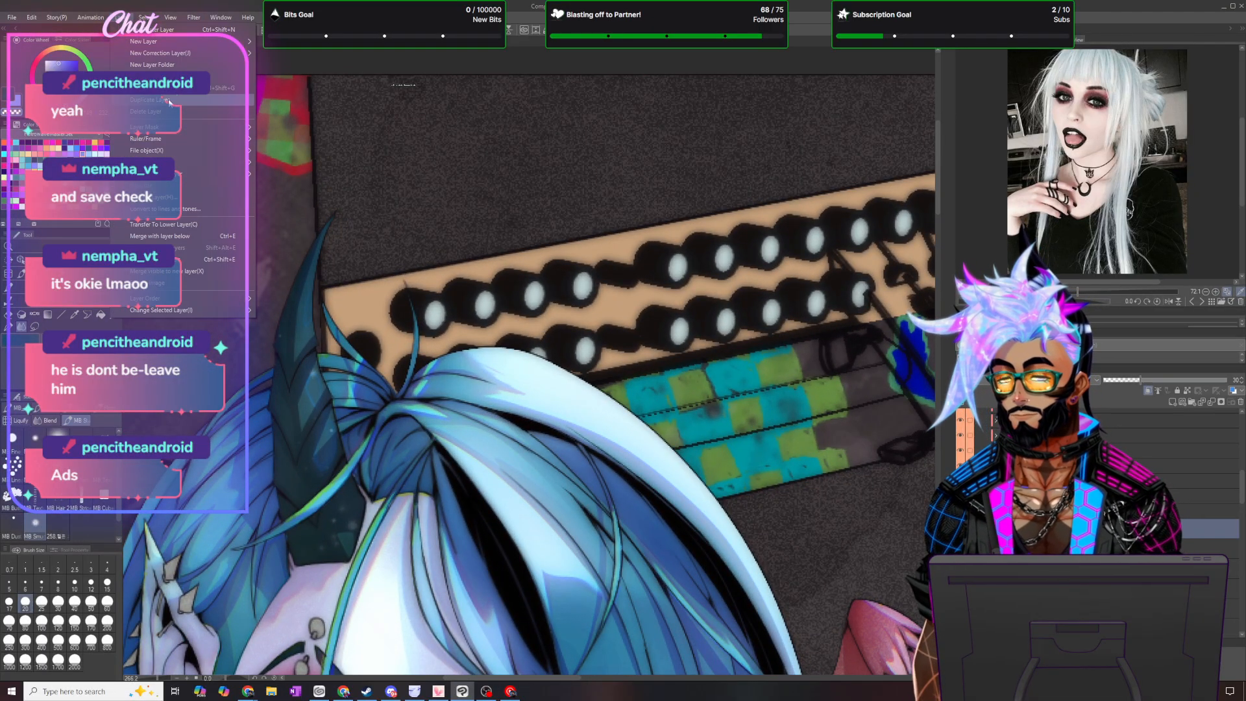
left_click(682, 351)
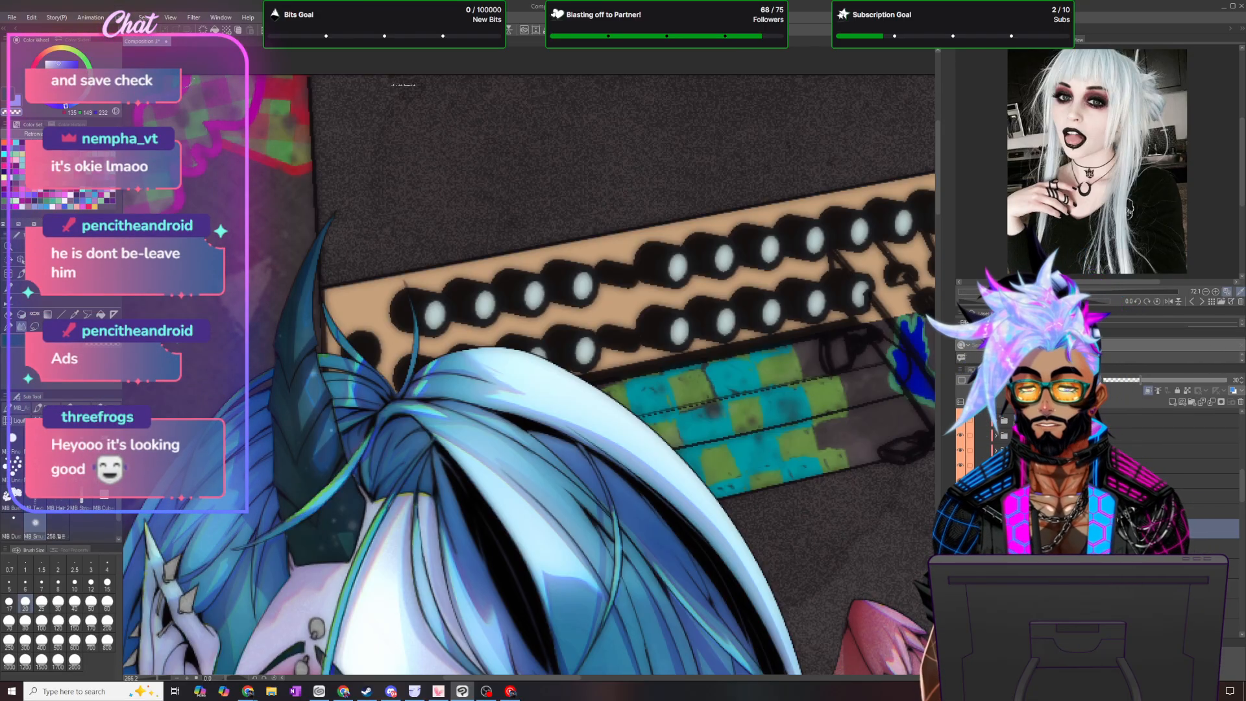
- Apply a Gaussian blur with a strength of 20 to the horn's toning layer
left_click(193, 18)
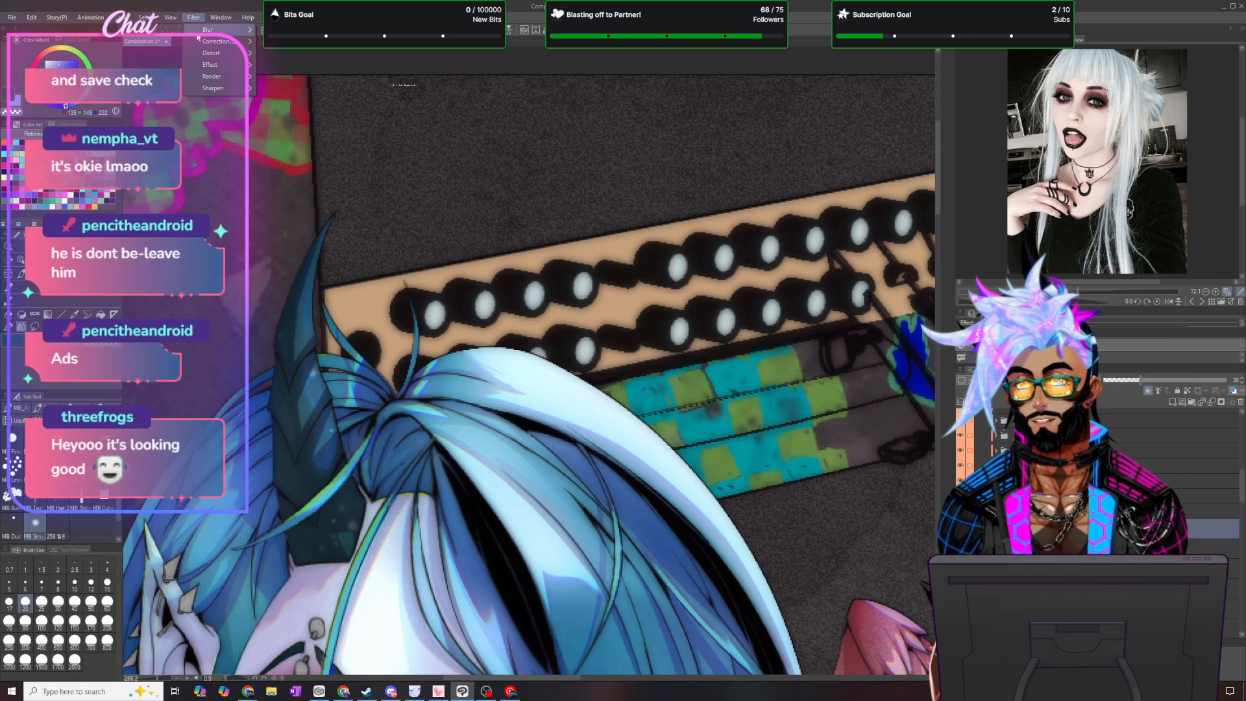
mouse_move(218, 65)
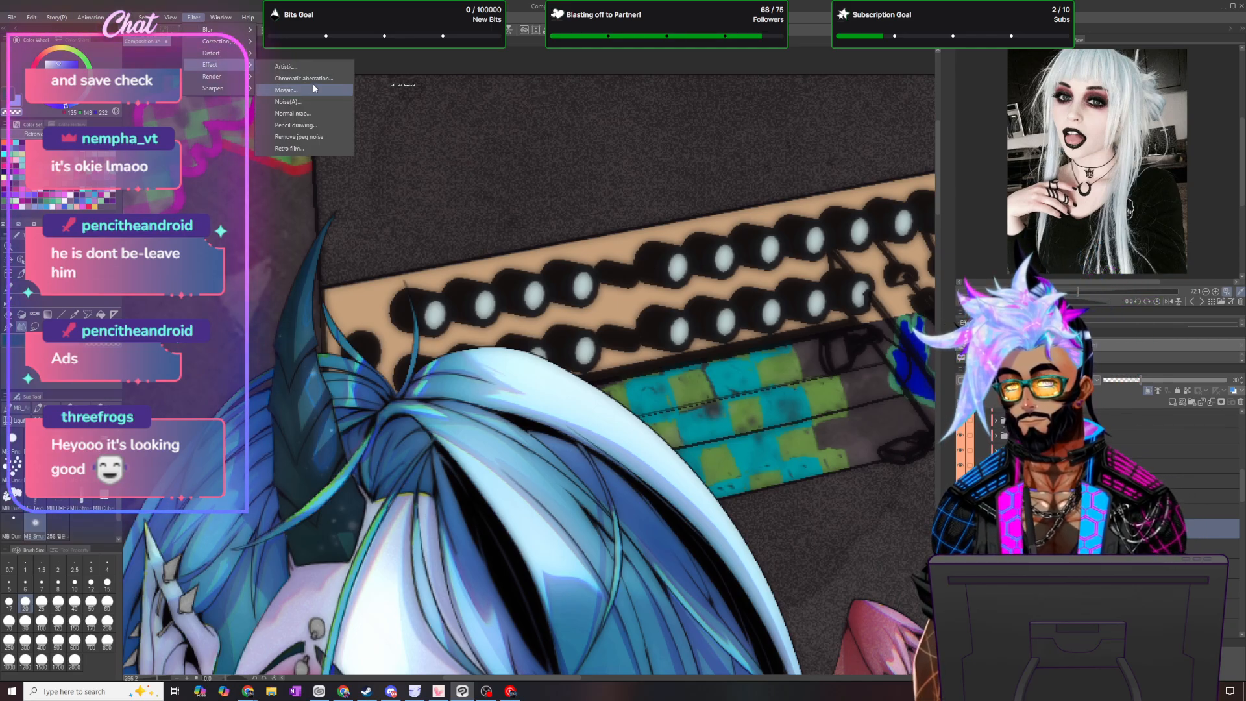
mouse_move(223, 29)
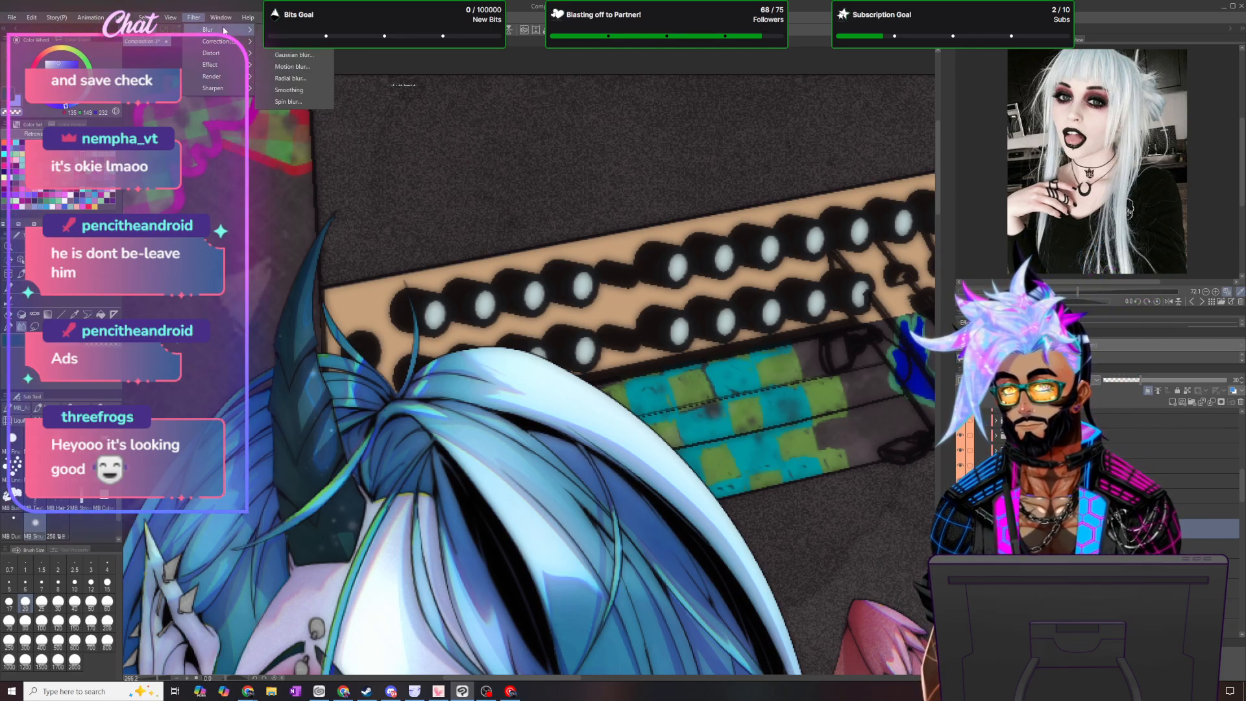
left_click(294, 55)
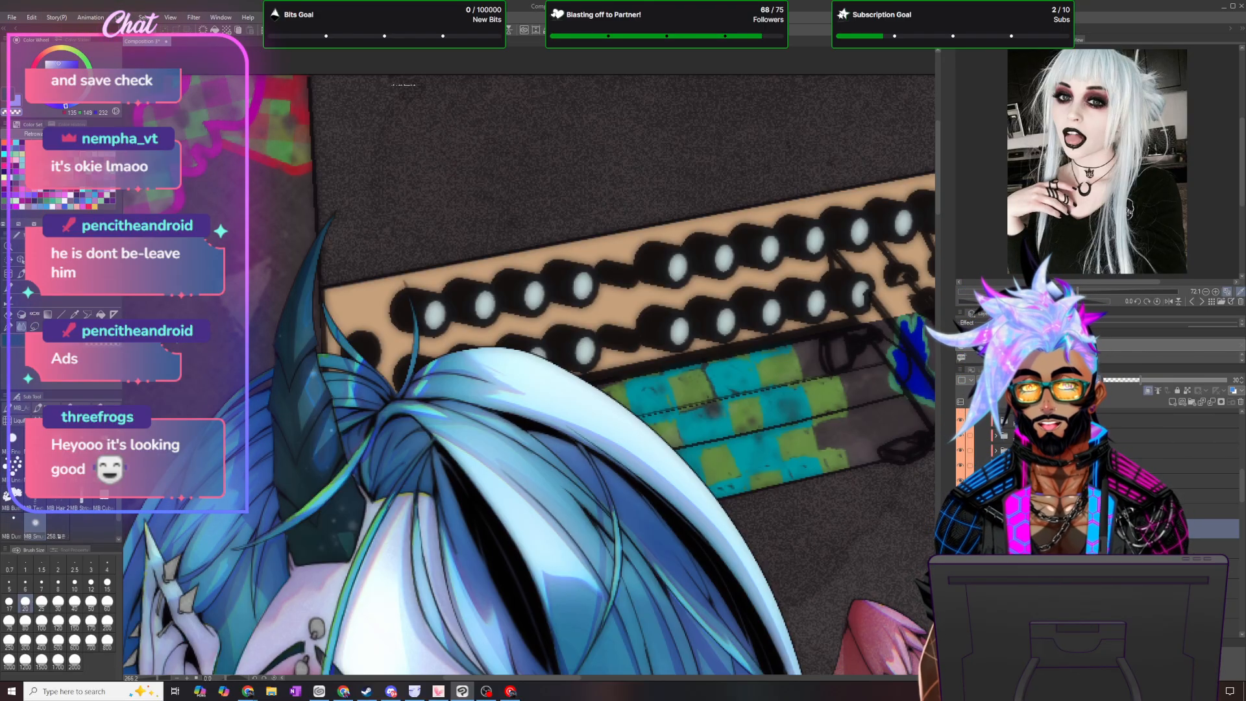
left_click(193, 17)
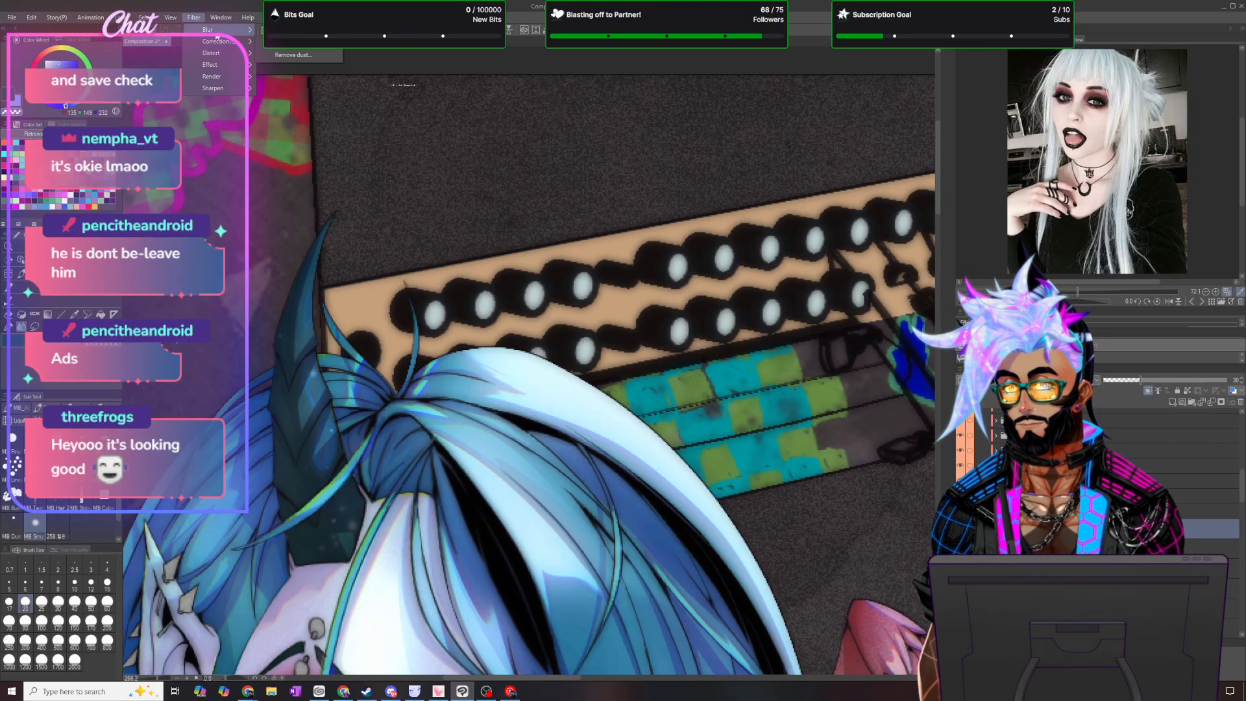
left_click(318, 57)
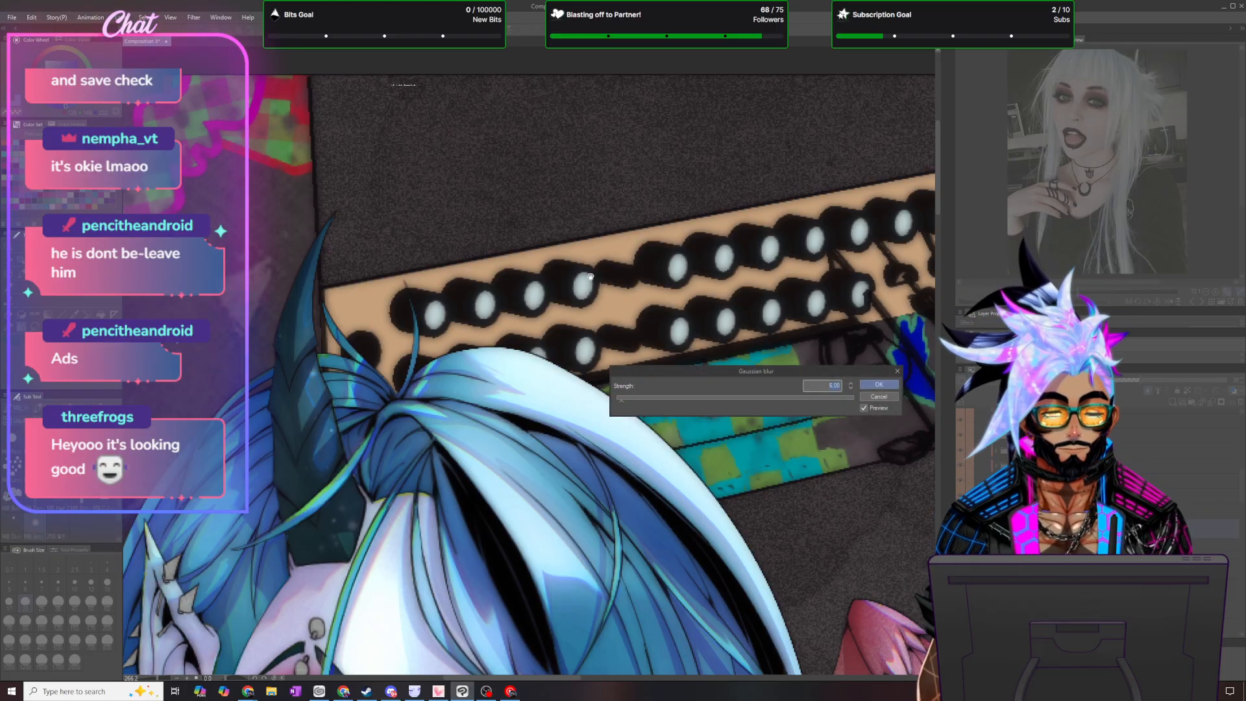
type("20")
key("Return")
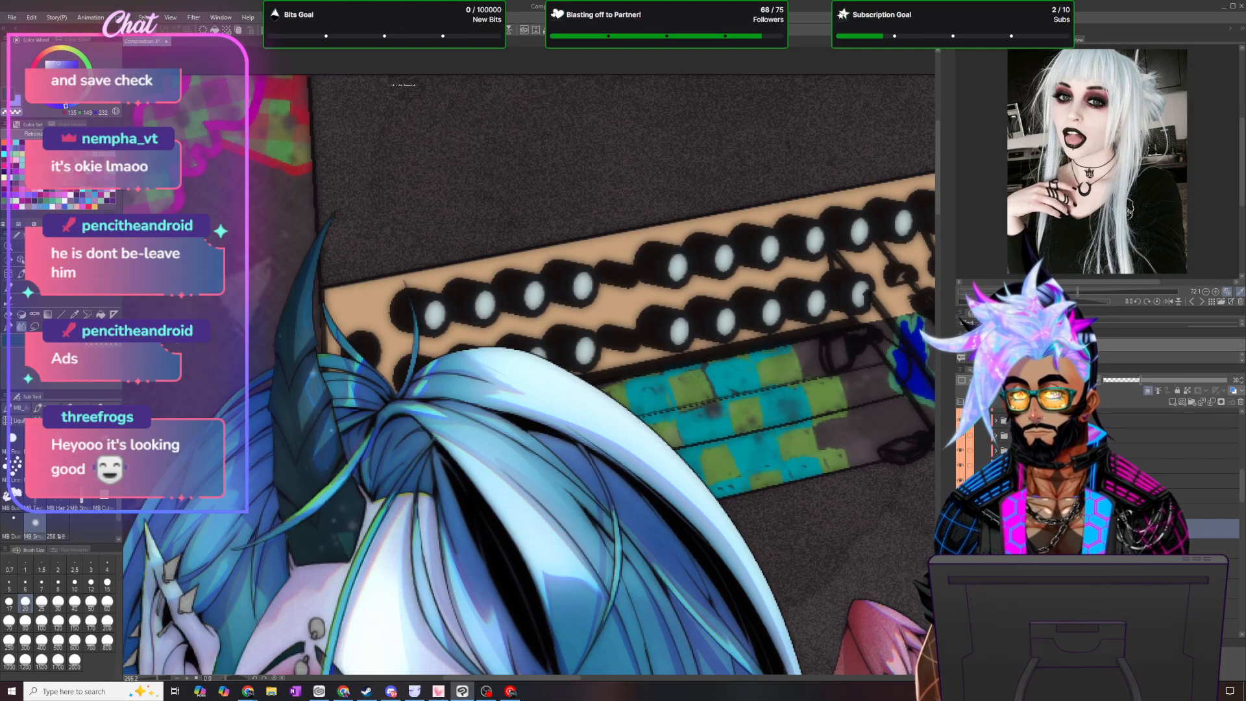
- Duplicate the blurred toning layer and move the copy lower in the layer stack
left_click(122, 17)
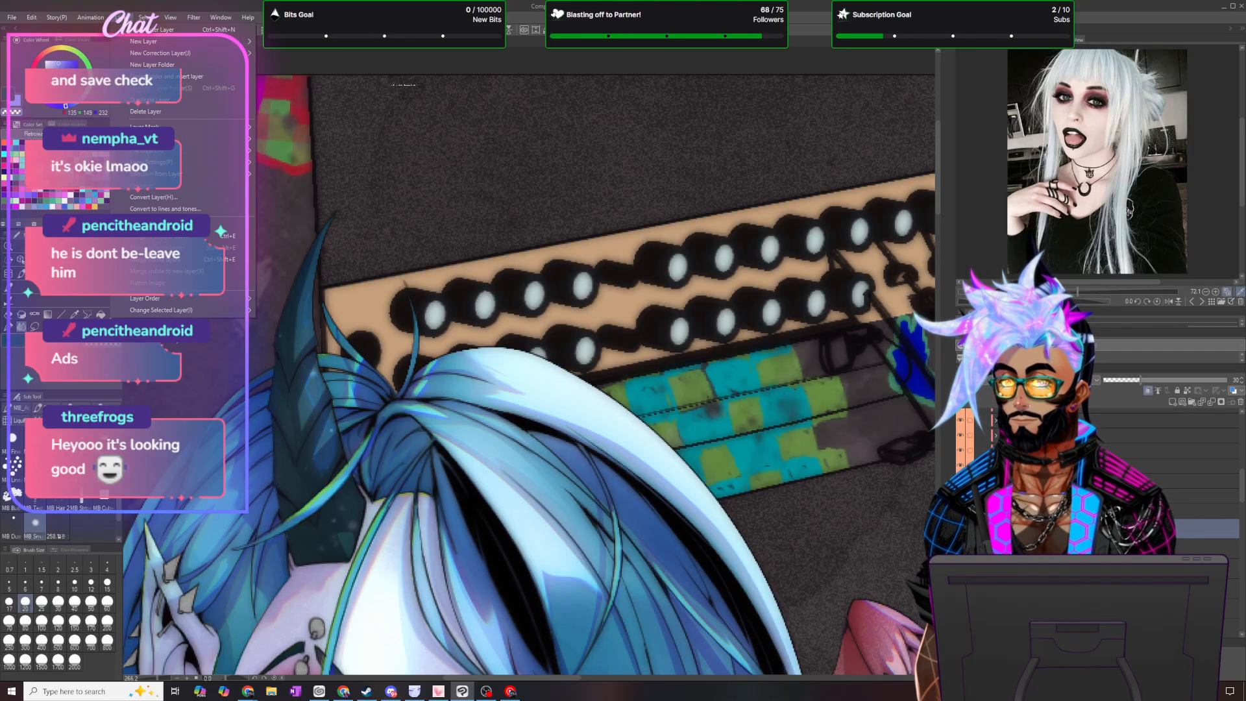
left_click(170, 100)
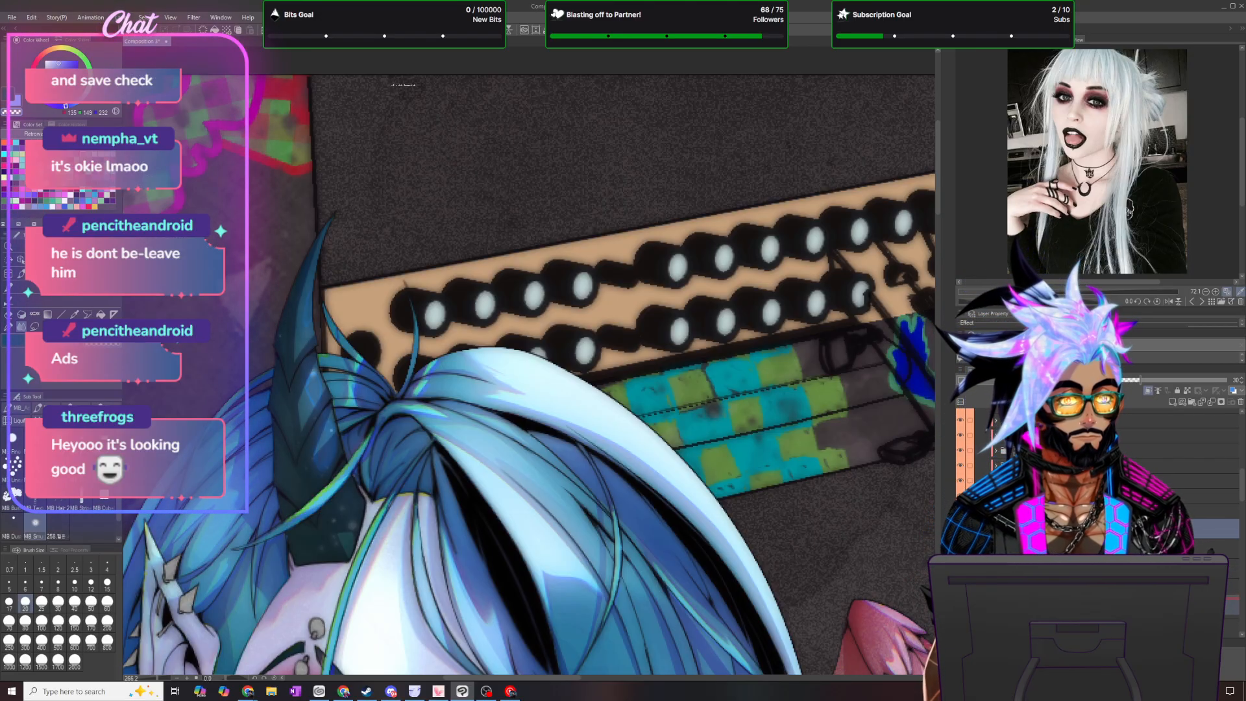
left_click_drag(1103, 529, 1104, 578)
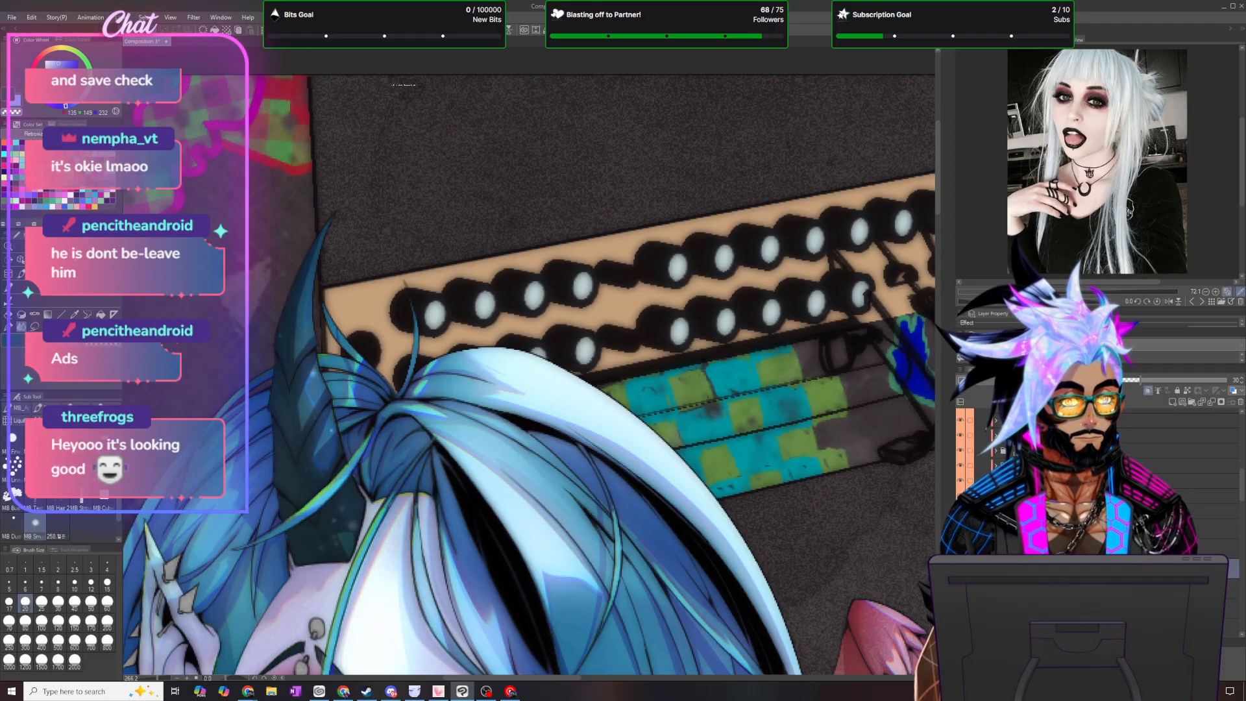
- Choose a crimson red and convert the lowered copy to that drawing color
left_click(90, 205)
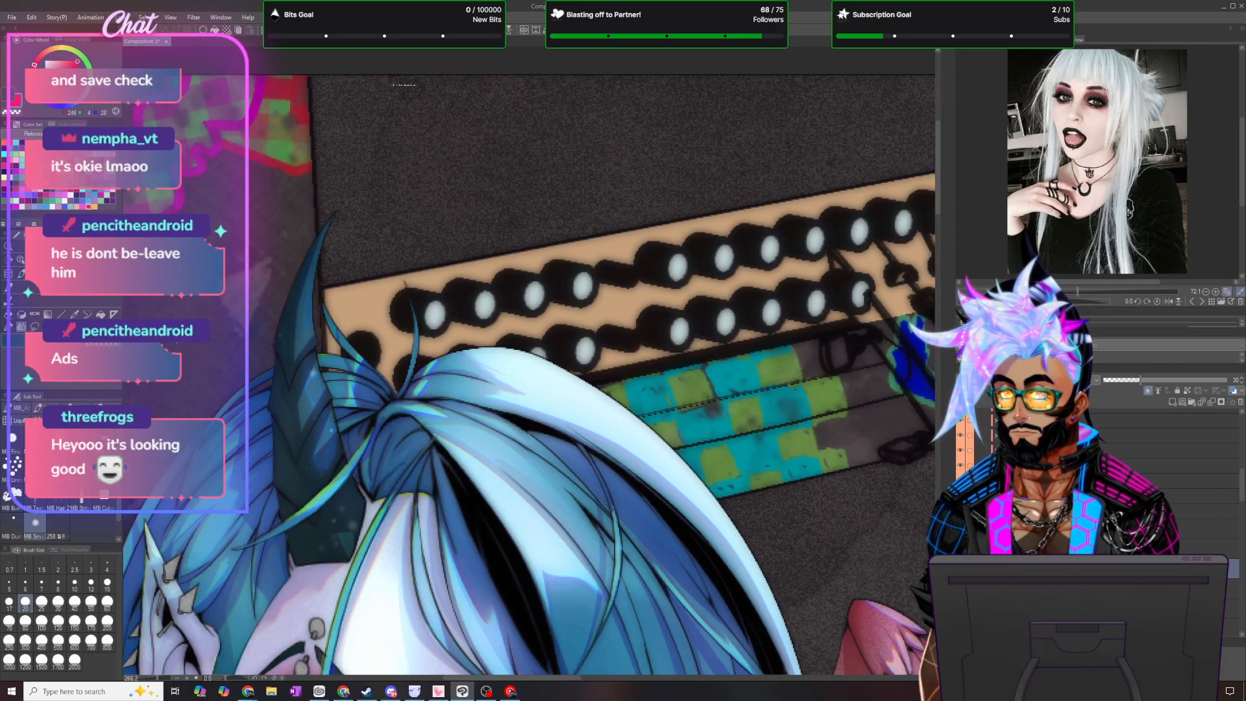
left_click(31, 17)
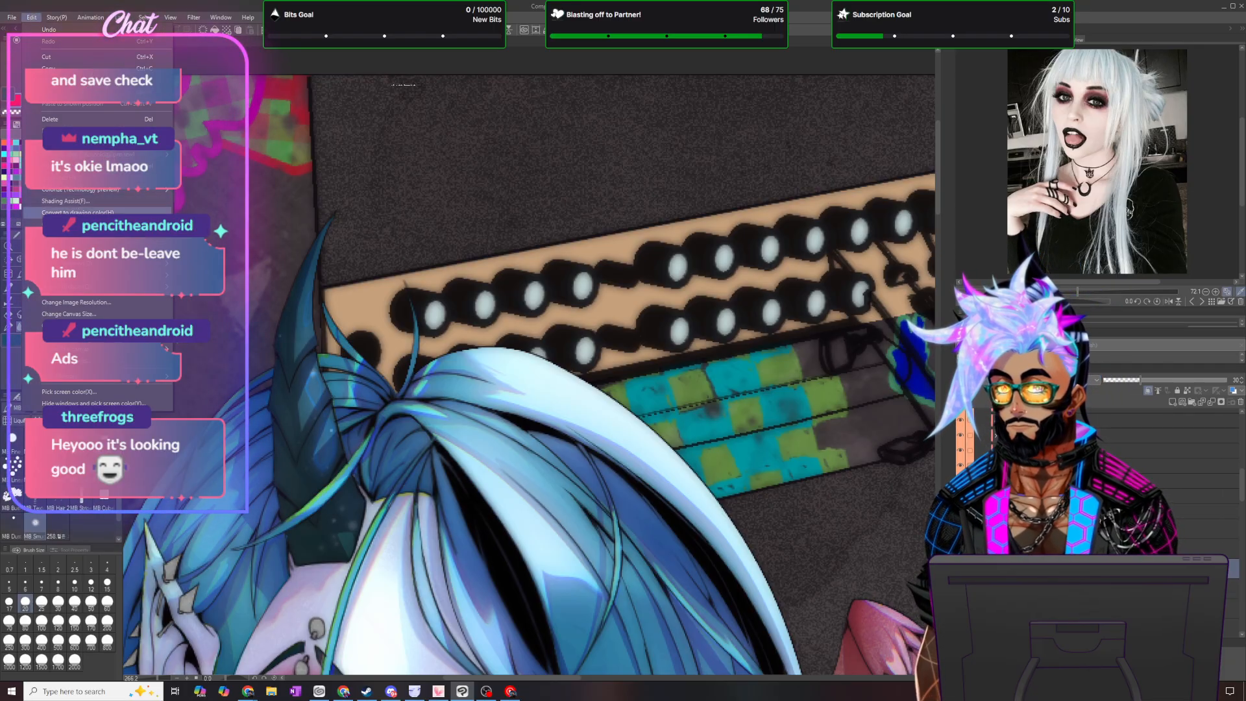
left_click(78, 212)
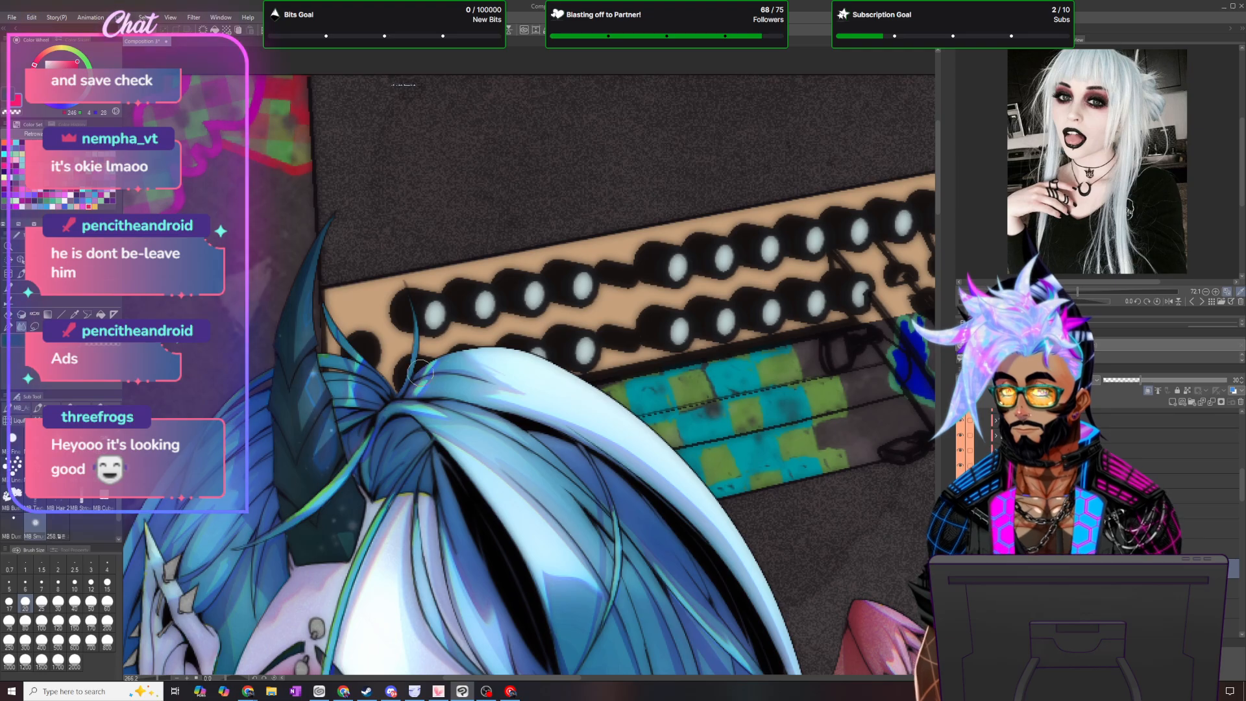
scroll(446, 442, "down", 3)
scroll(1211, 546, "down", 3)
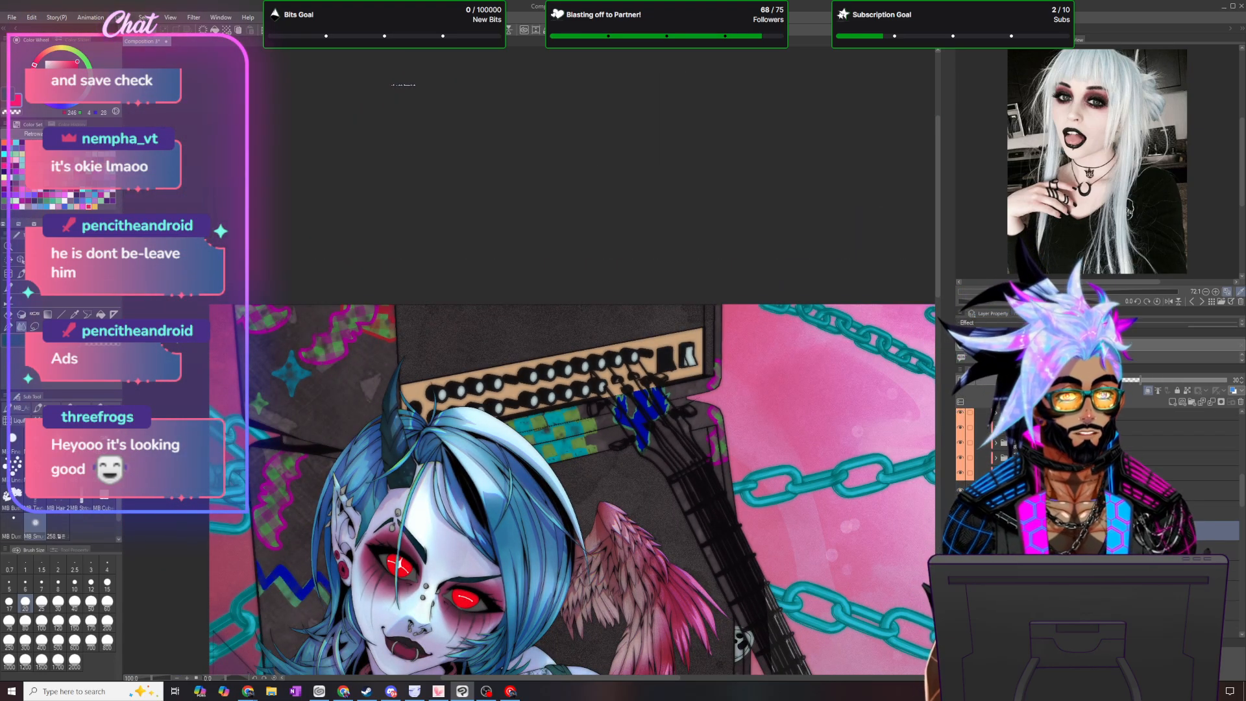
- Add a new layer for the horn, claws and nails, choose a violet color and draw pen details on the horn
left_click(1211, 552)
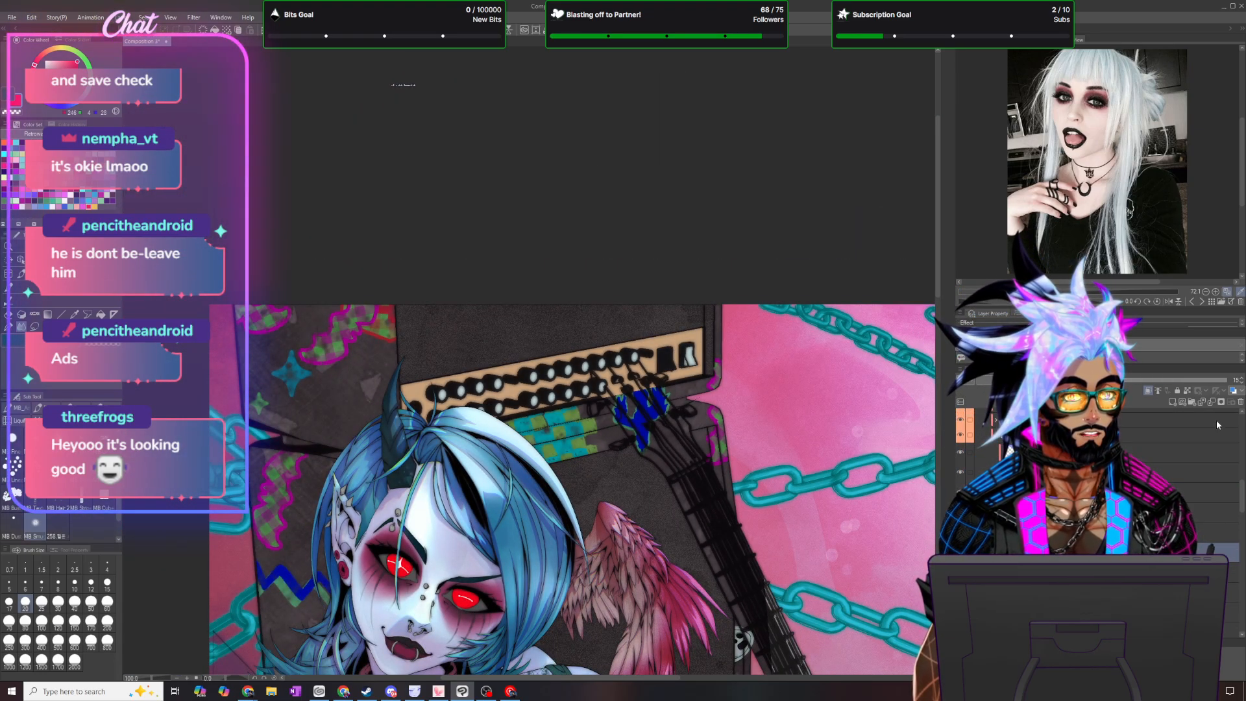
left_click(1172, 401)
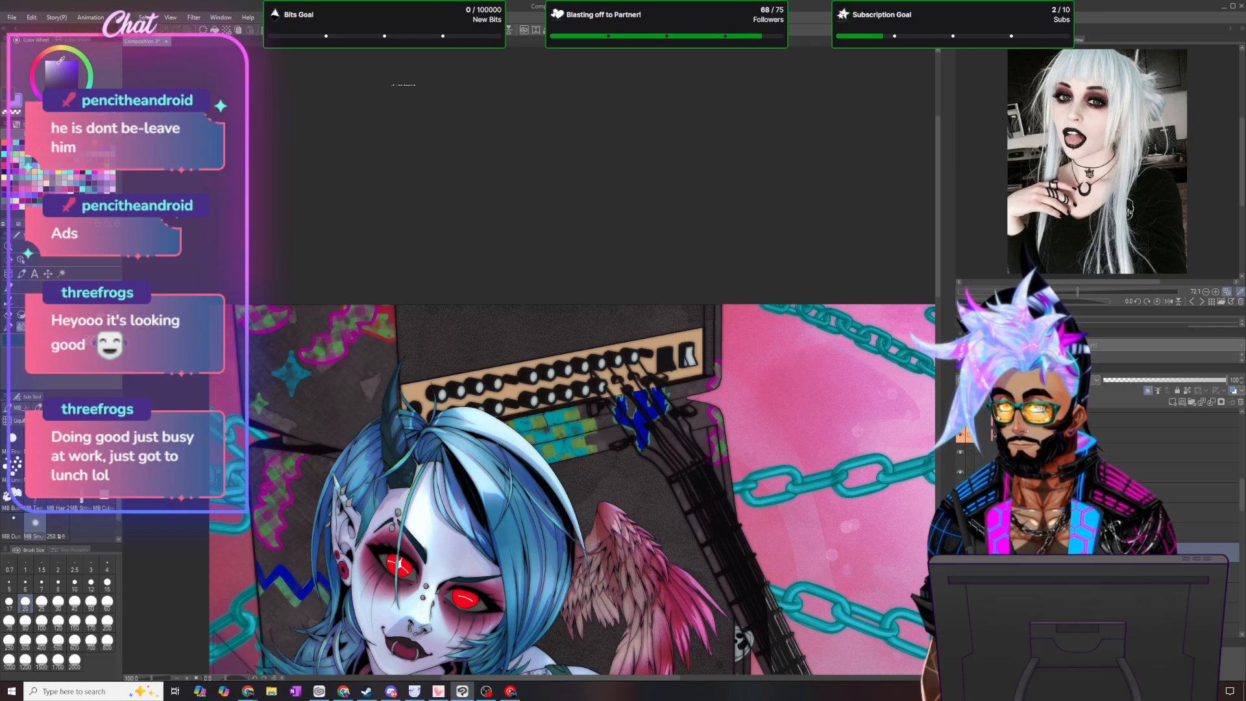
left_click(14, 324)
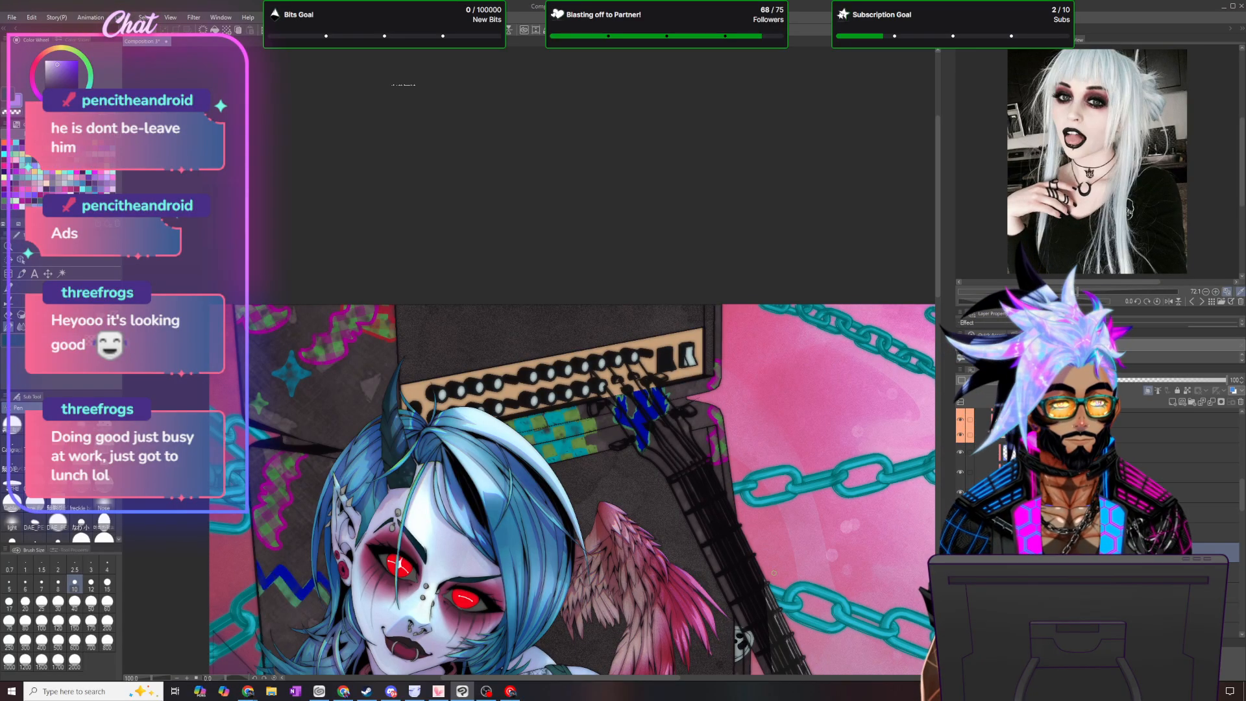
scroll(884, 635, "up", 3)
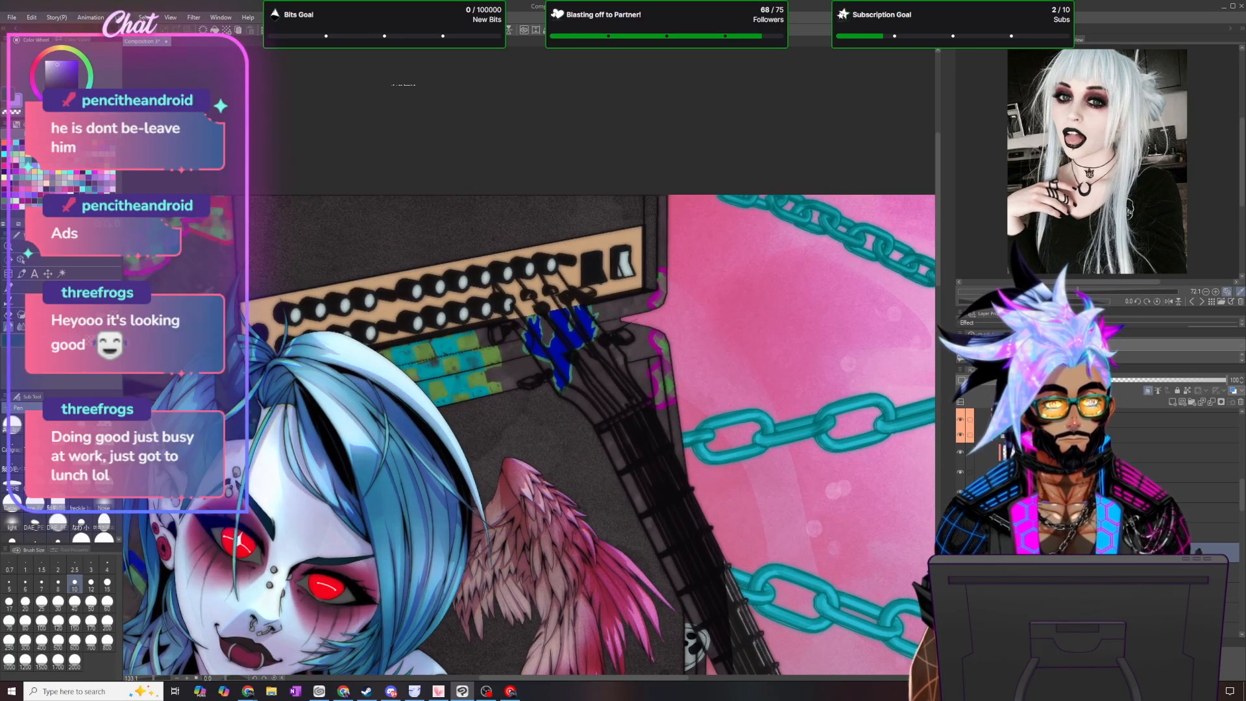
scroll(236, 390, "up", 10)
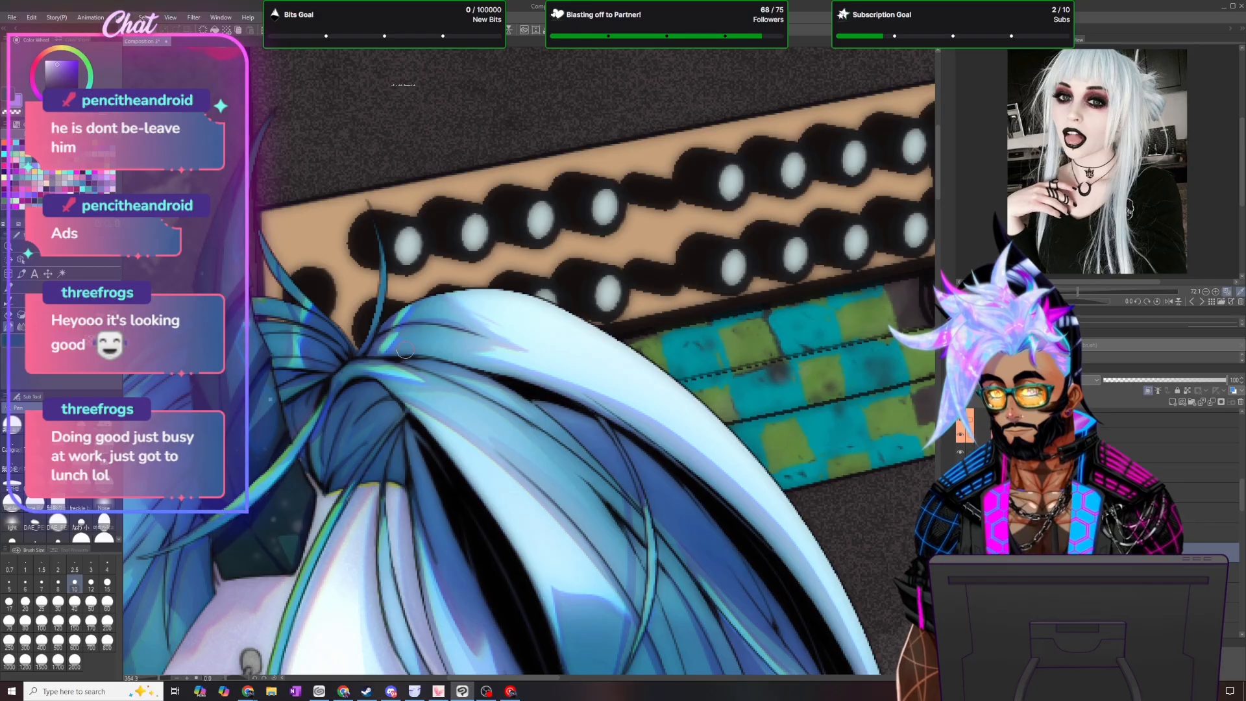
- Draw the same violet pen details on the claws of the hand beside the grey feathers
scroll(404, 430, "down", 2)
scroll(404, 429, "down", 2)
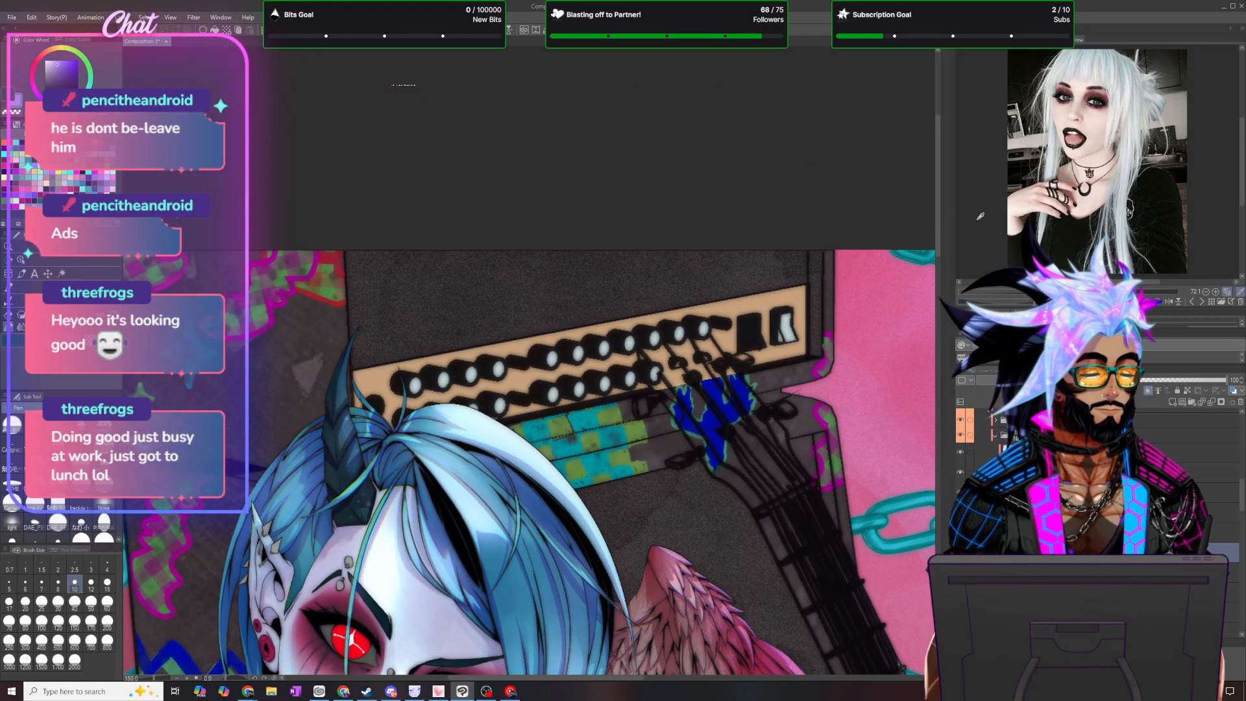
left_click_drag(938, 215, 949, 330)
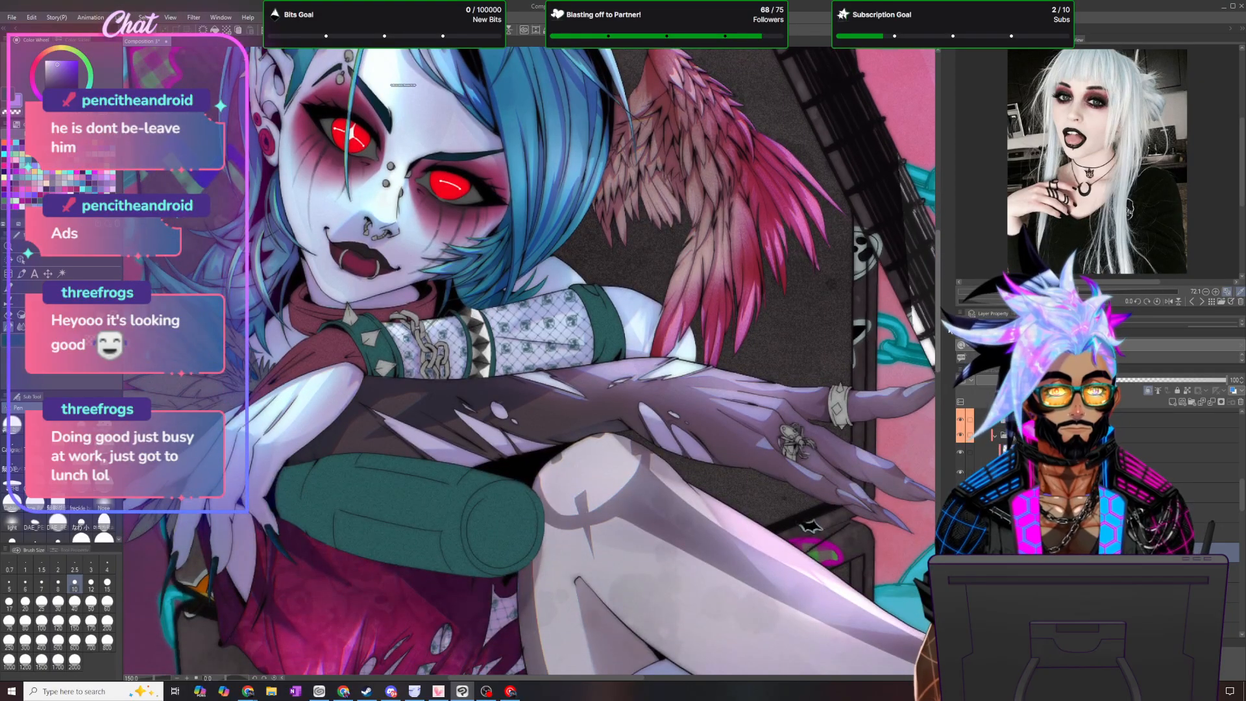
left_click_drag(608, 678, 601, 677)
scroll(318, 460, "up", 4)
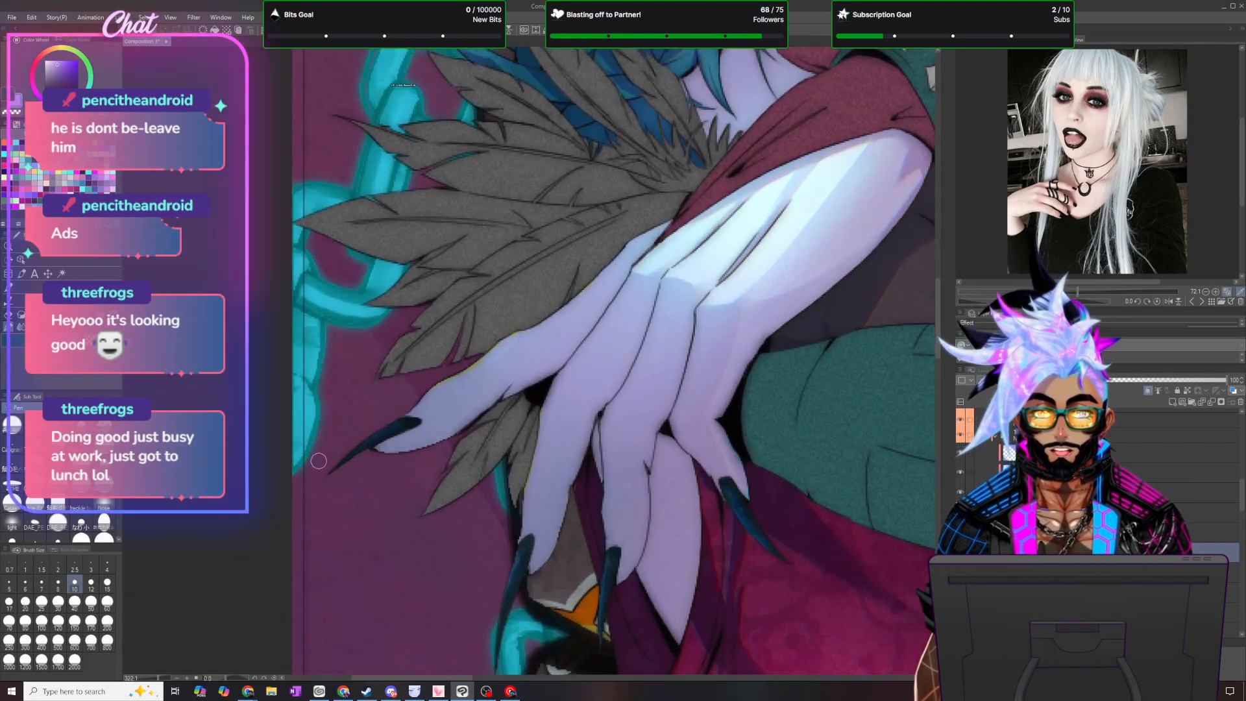
scroll(318, 460, "up", 1)
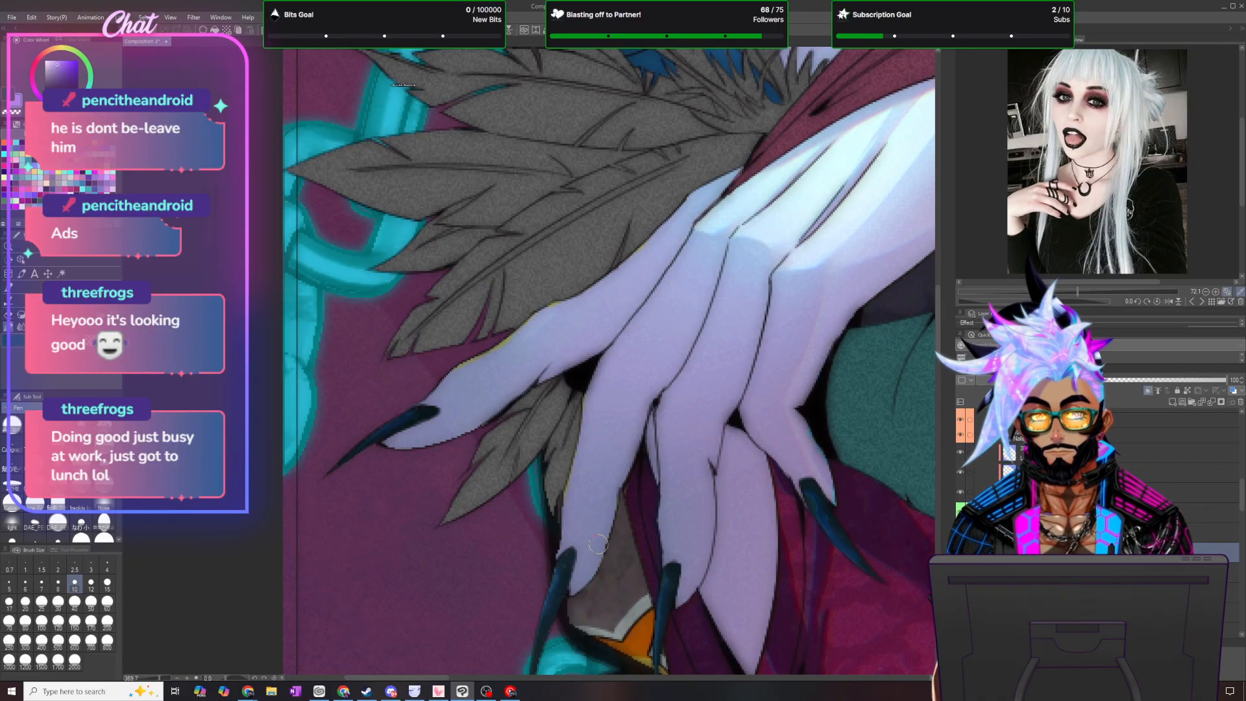
scroll(538, 327, "down", 3)
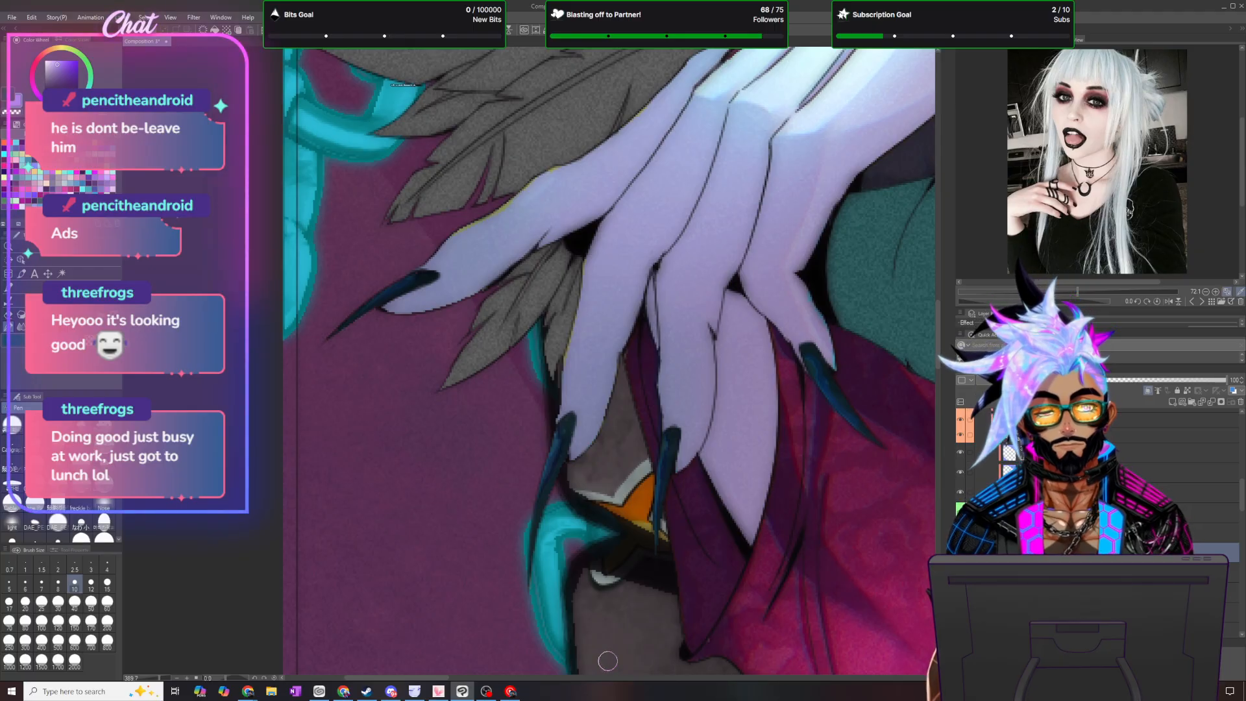
left_click_drag(406, 678, 453, 678)
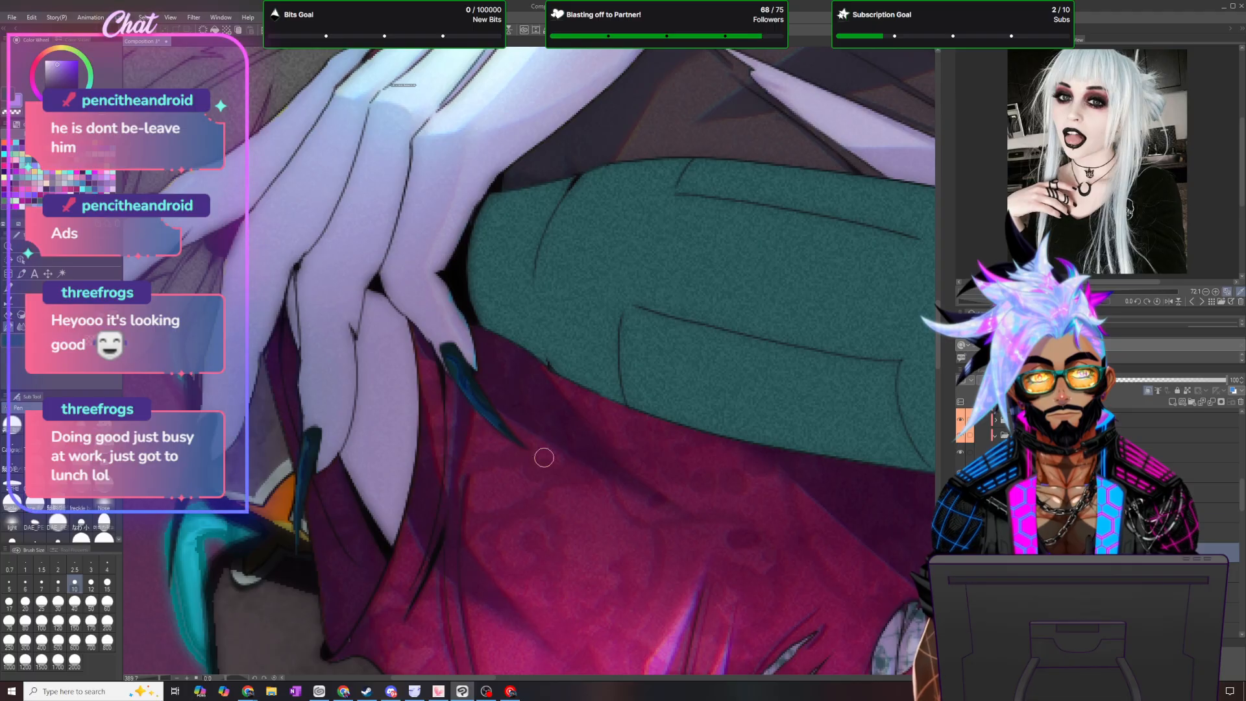
- Draw matching pen details on the toenails of the foot and undo the last change
left_click_drag(489, 678, 730, 688)
left_click_drag(937, 314, 949, 604)
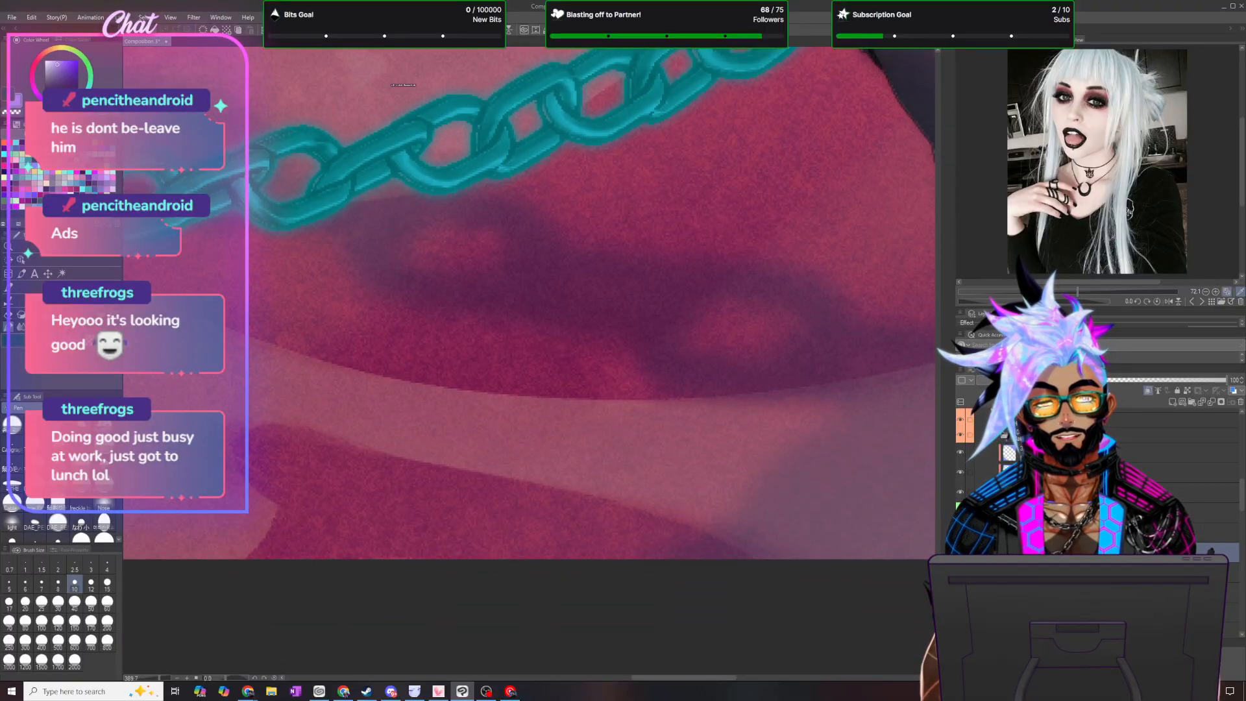
left_click_drag(718, 680, 836, 675)
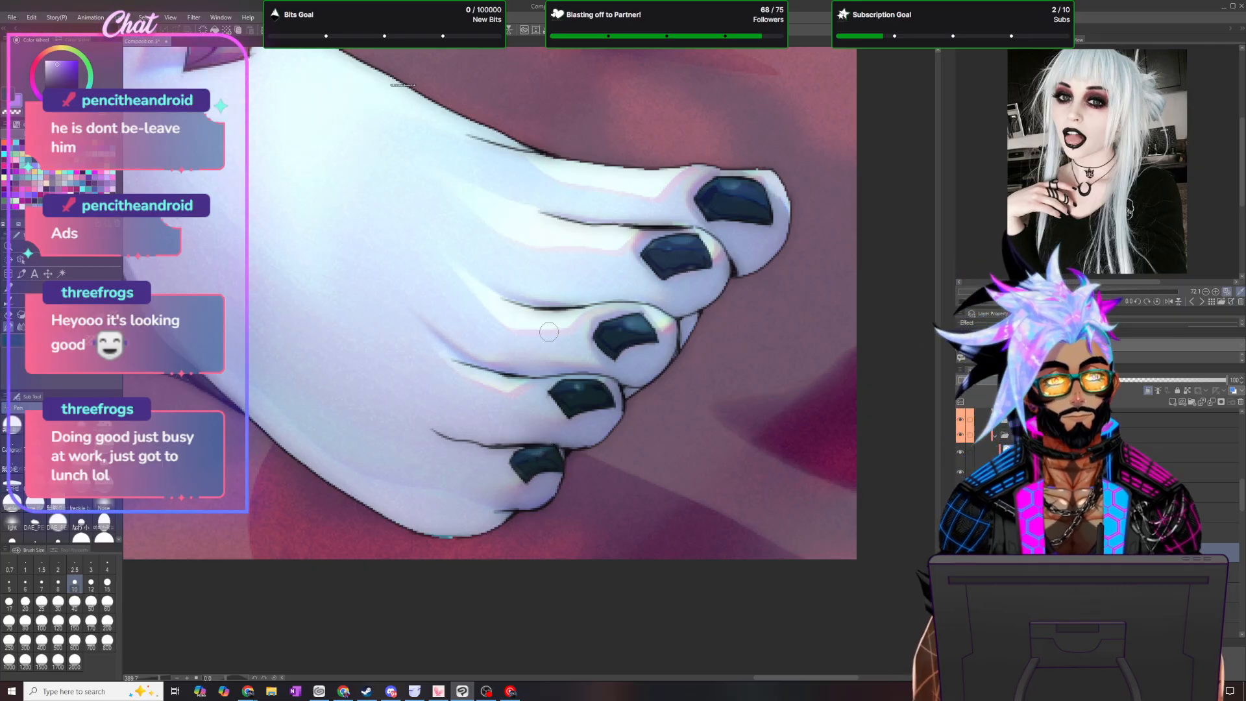
scroll(550, 327, "down", 2)
scroll(553, 314, "up", 3)
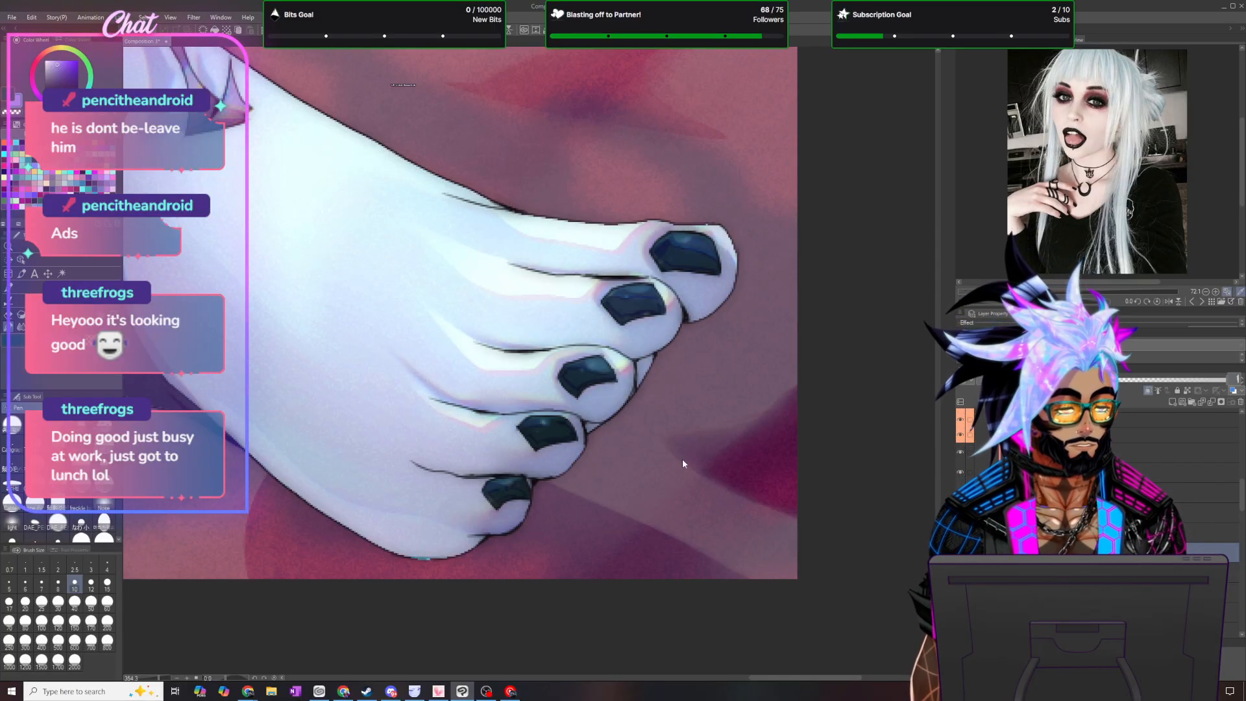
key("ctrl+z")
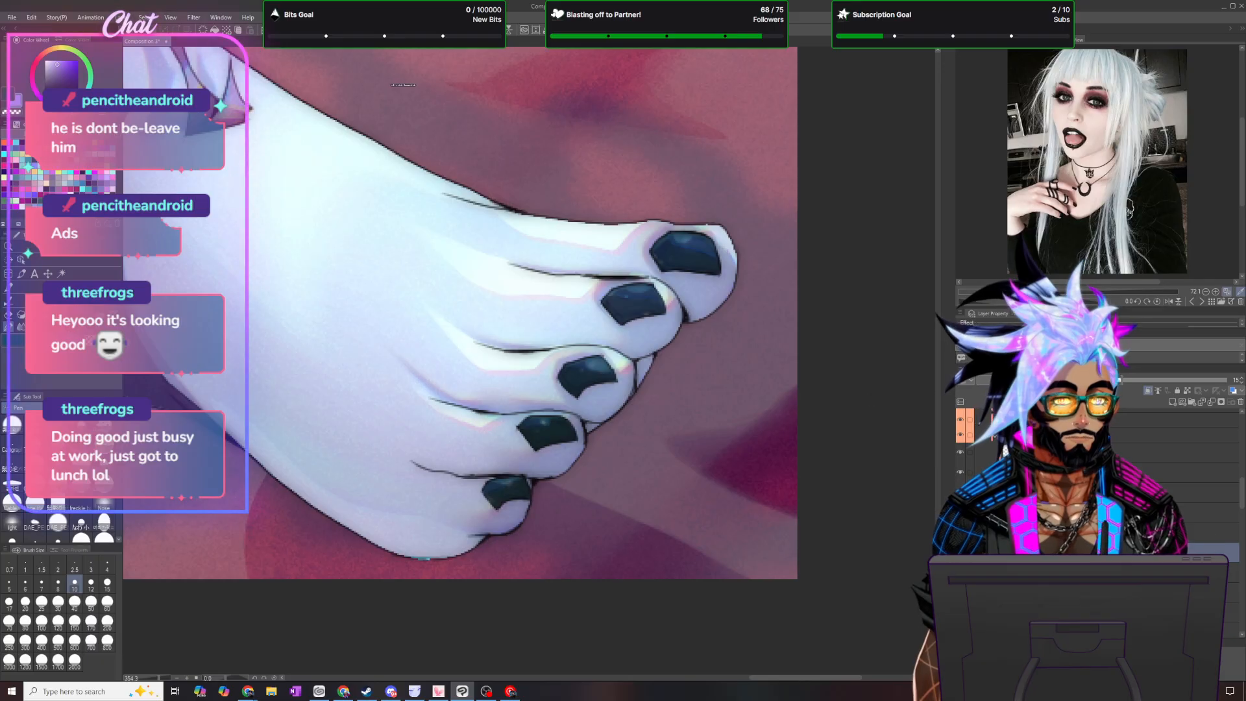
- Convert the nail toning layer to a crimson red drawing color and delete the unneeded layer
scroll(516, 304, "down", 5)
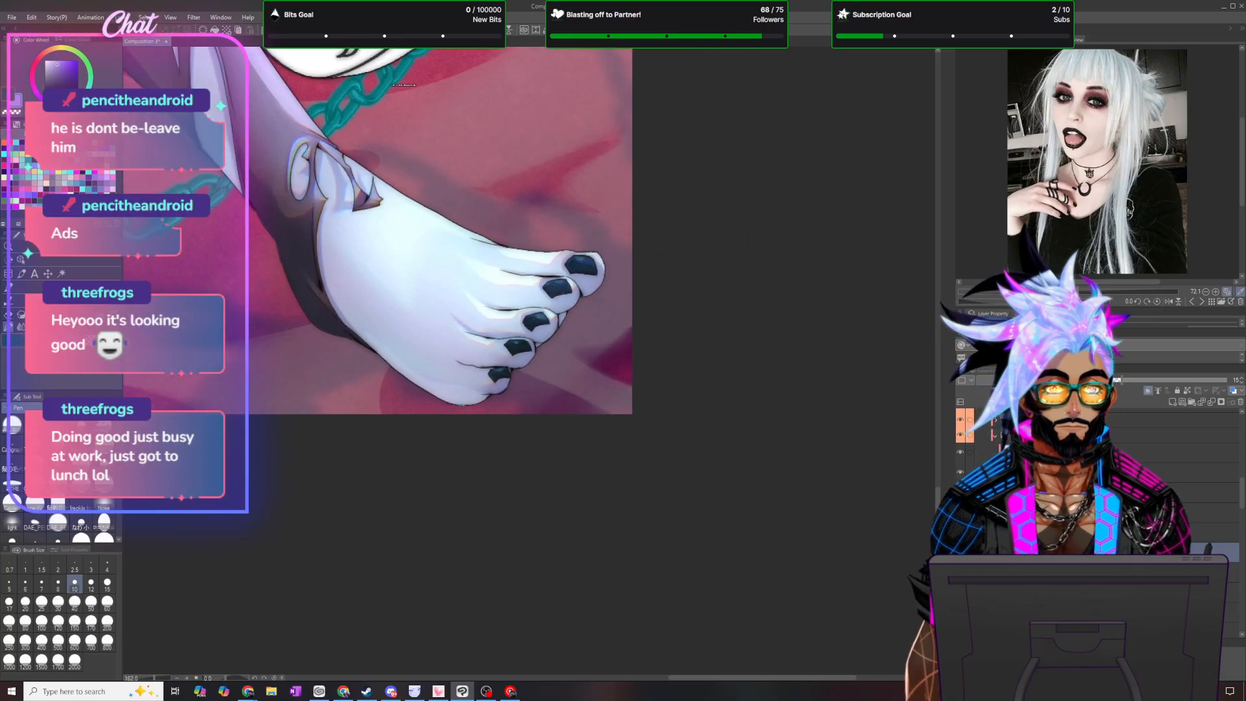
left_click(1168, 453)
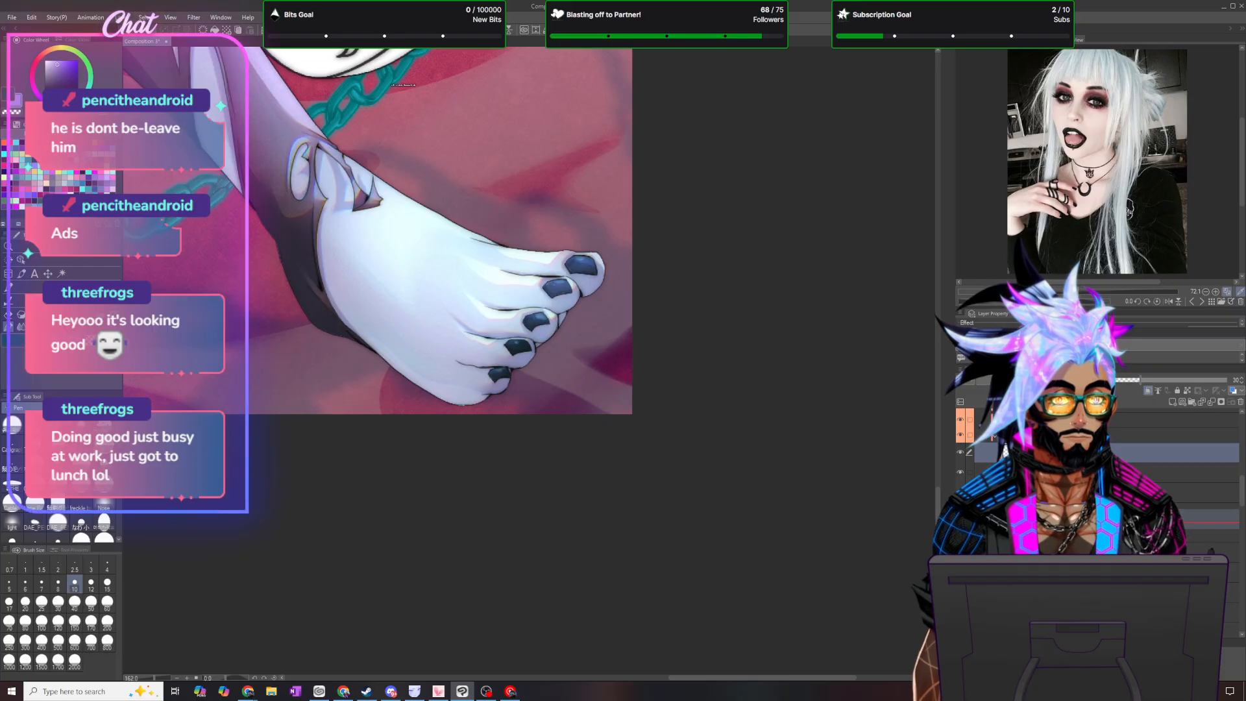
left_click_drag(1104, 520, 1103, 522)
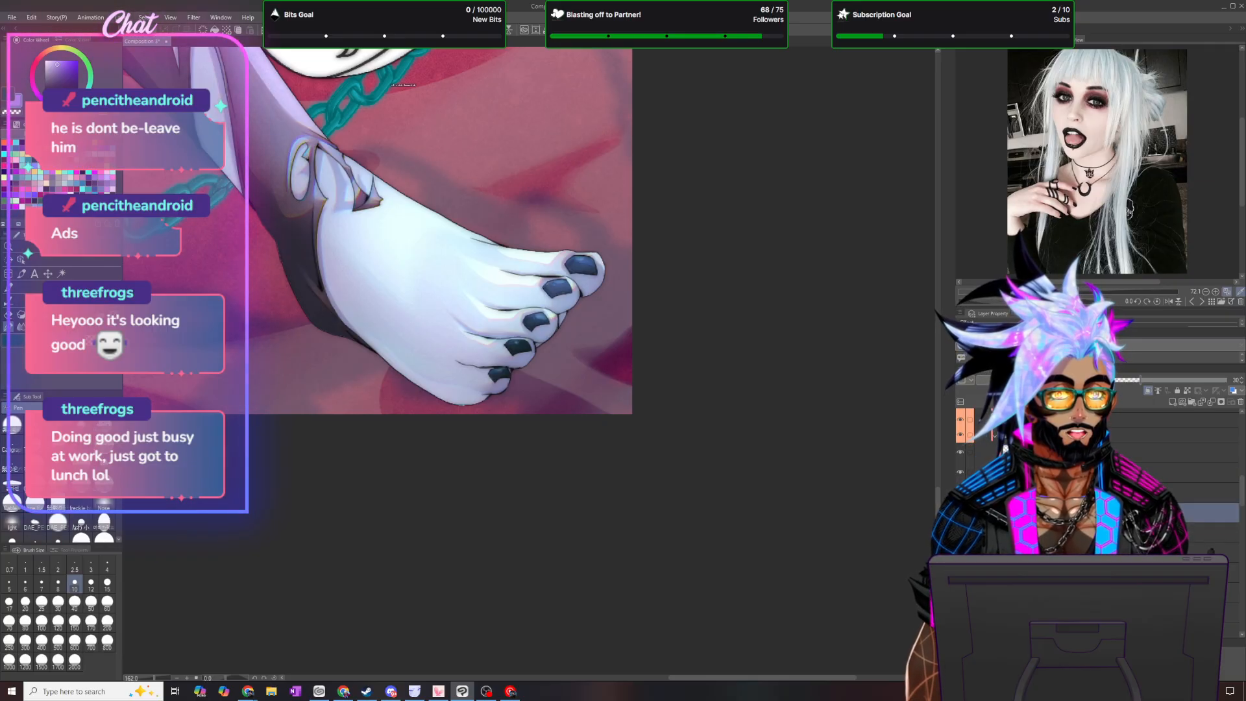
left_click(4, 166)
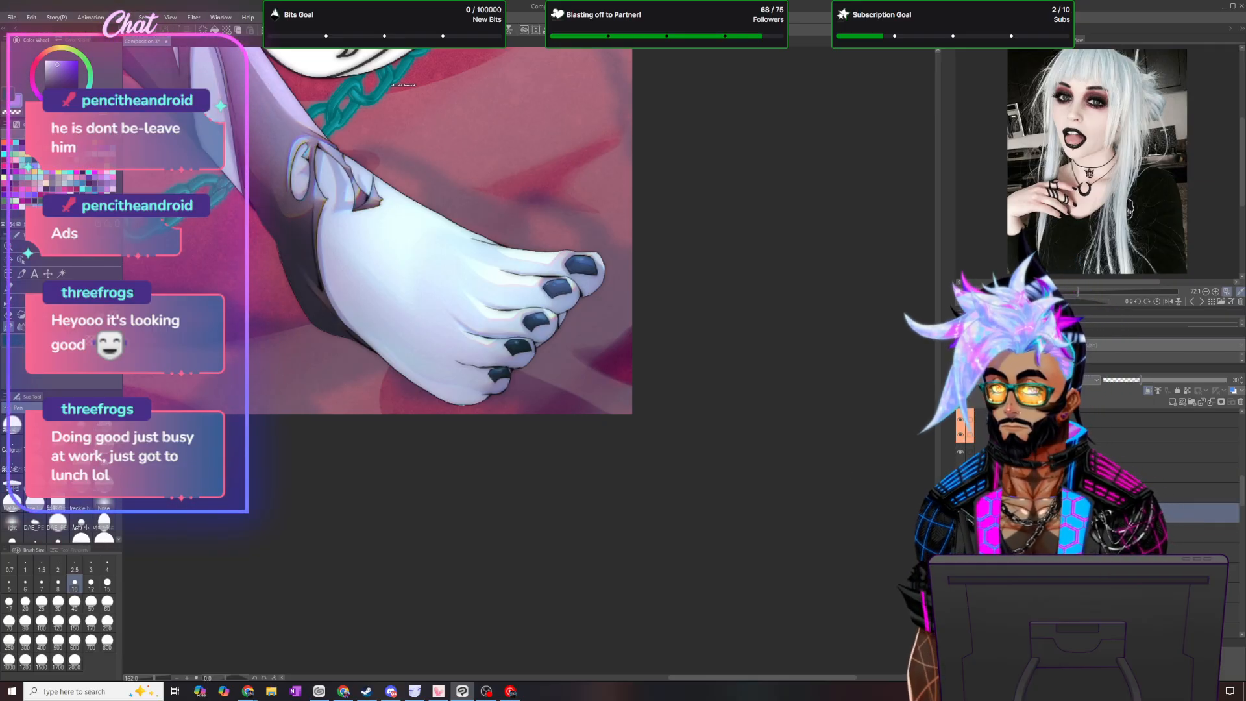
left_click(31, 17)
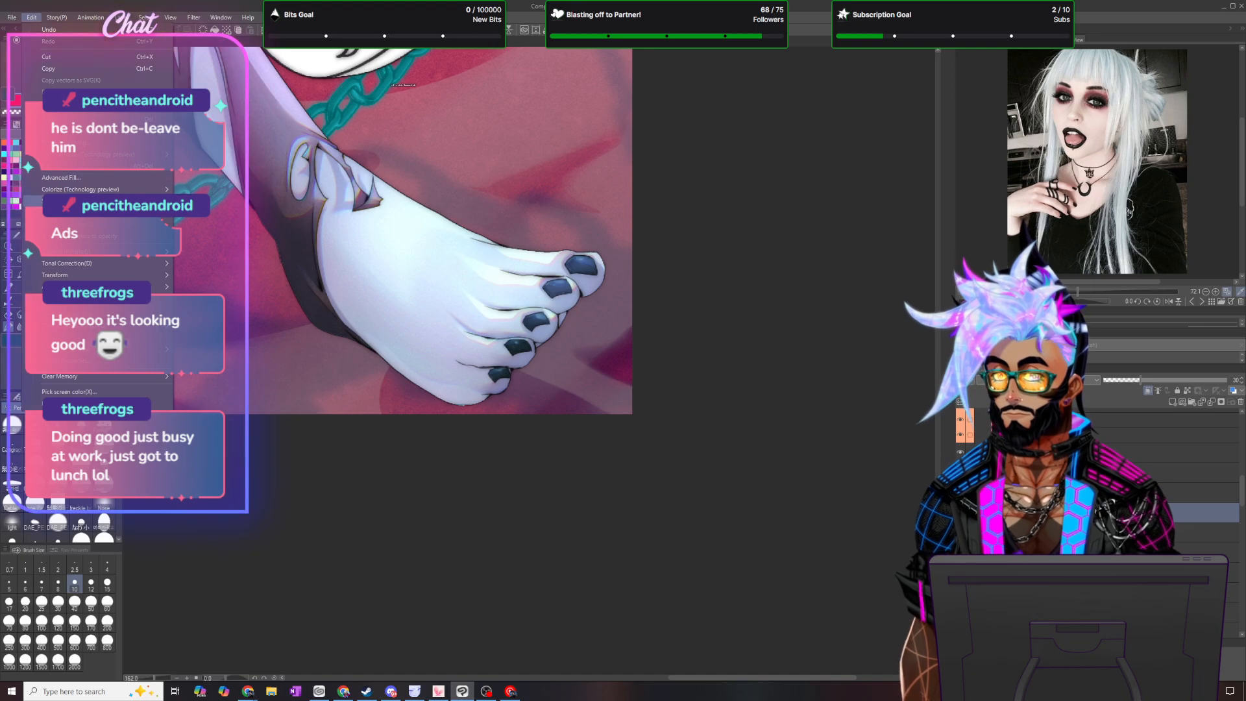
left_click(85, 225)
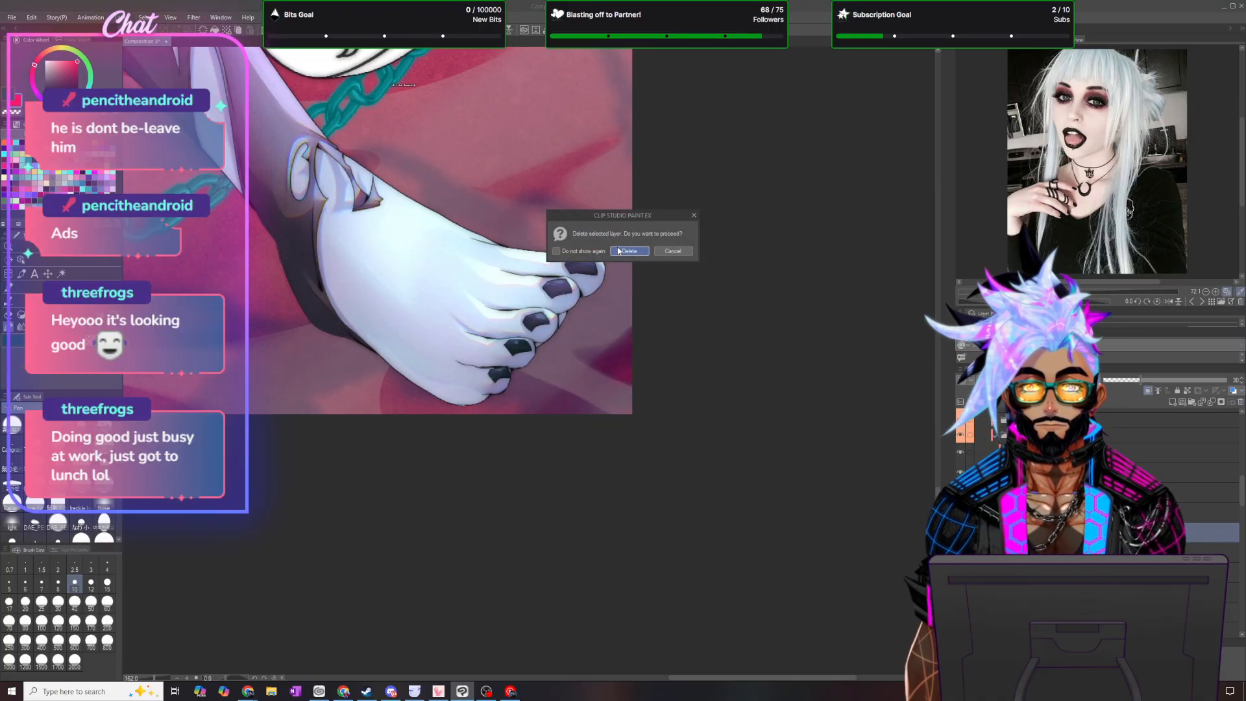
left_click(628, 251)
- Return to the horn and add a gradient map correction layer using the dark purple-to-aqua preset
scroll(620, 319, "down", 3)
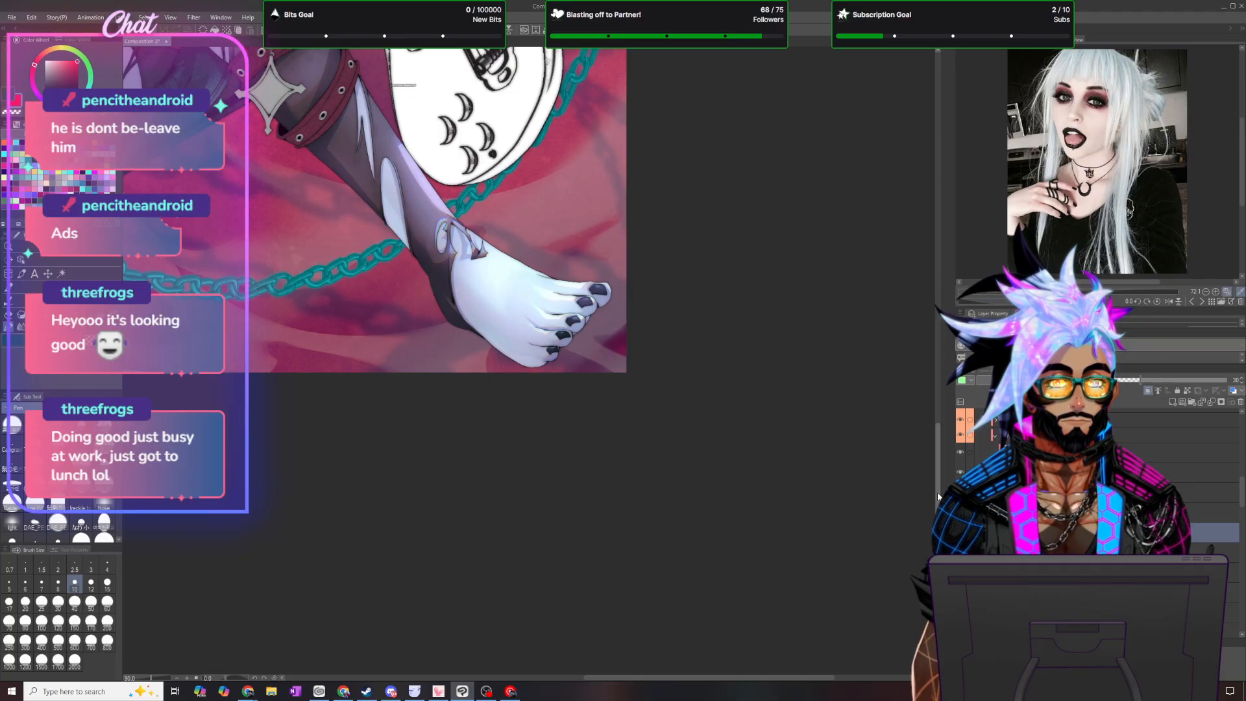
scroll(934, 480, "up", 5)
scroll(932, 375, "up", 4)
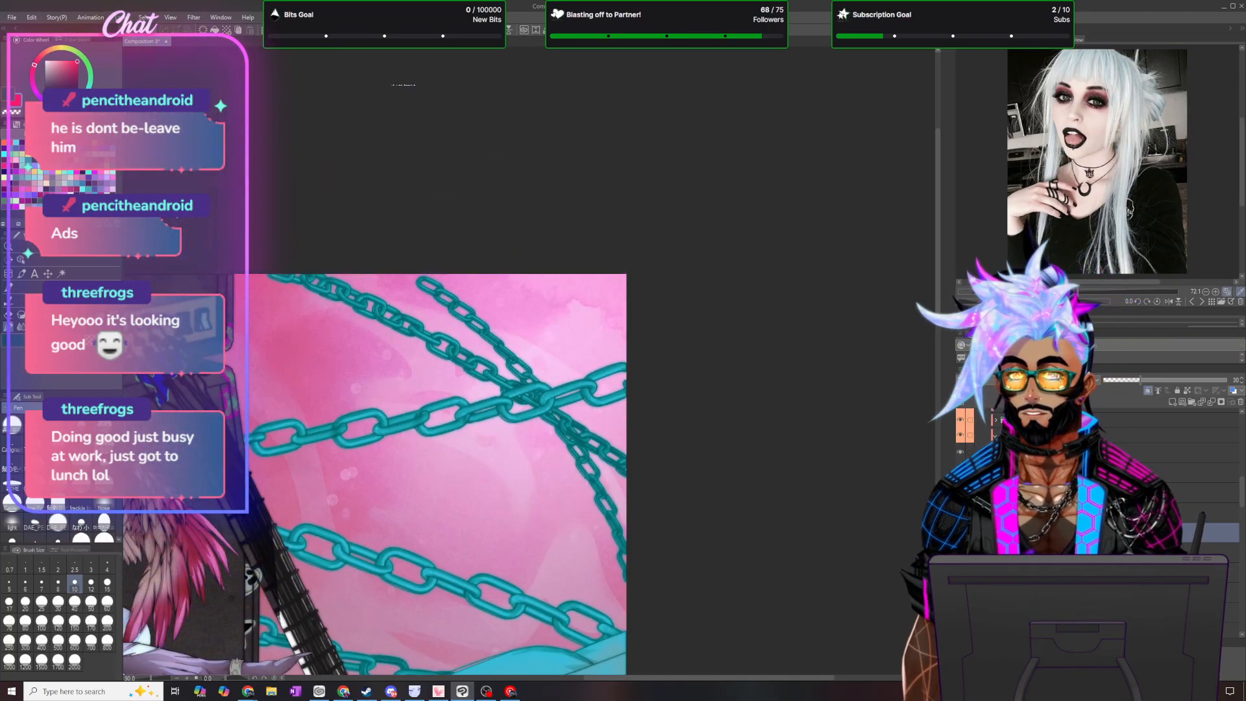
left_click_drag(649, 678, 514, 677)
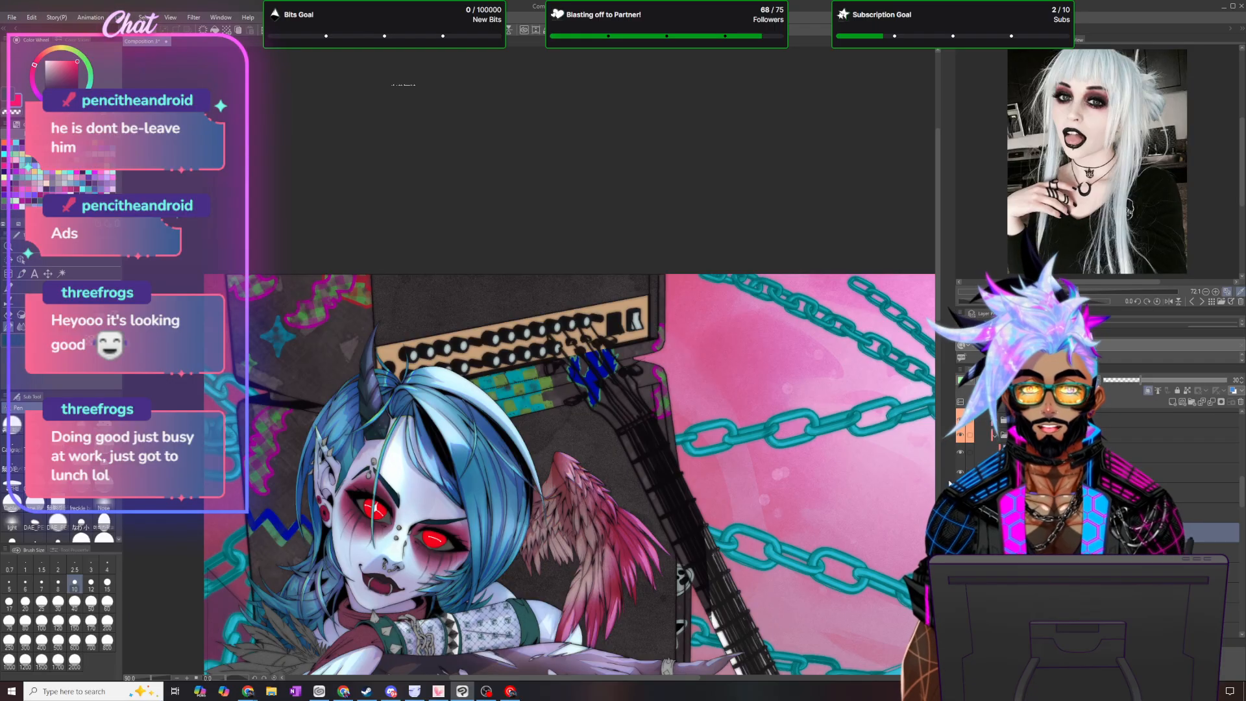
left_click(1145, 454)
left_click(121, 17)
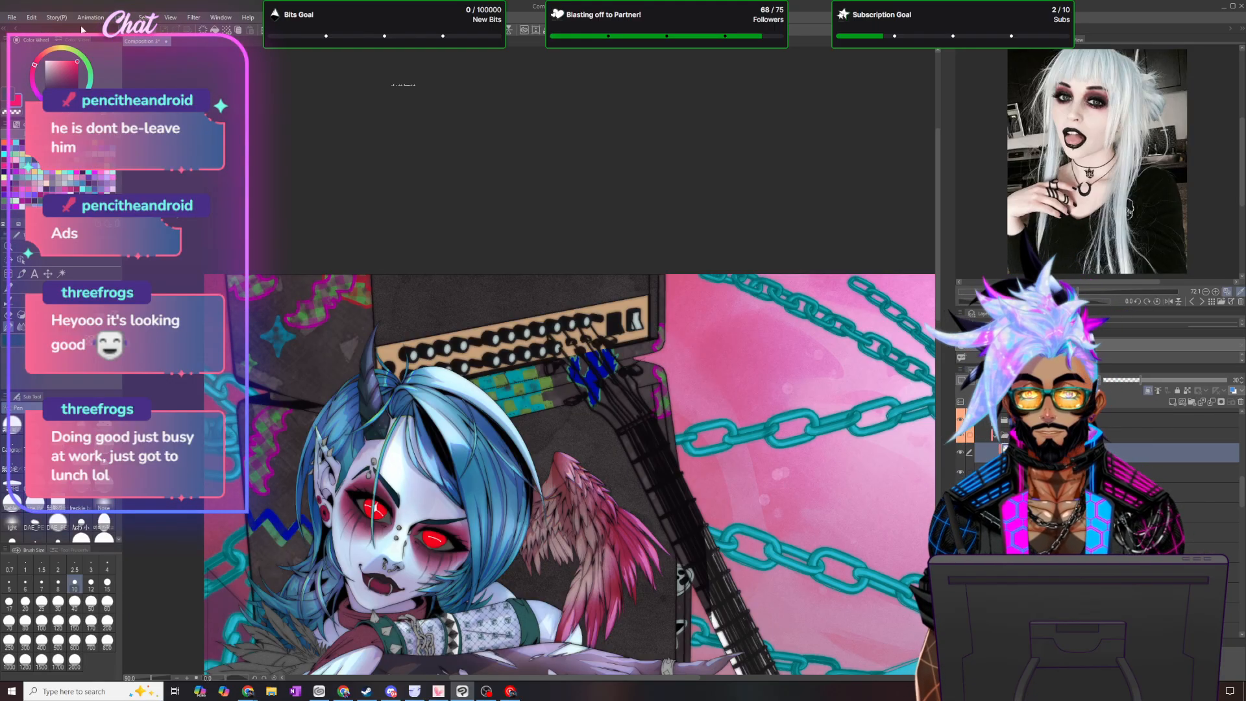
mouse_move(162, 53)
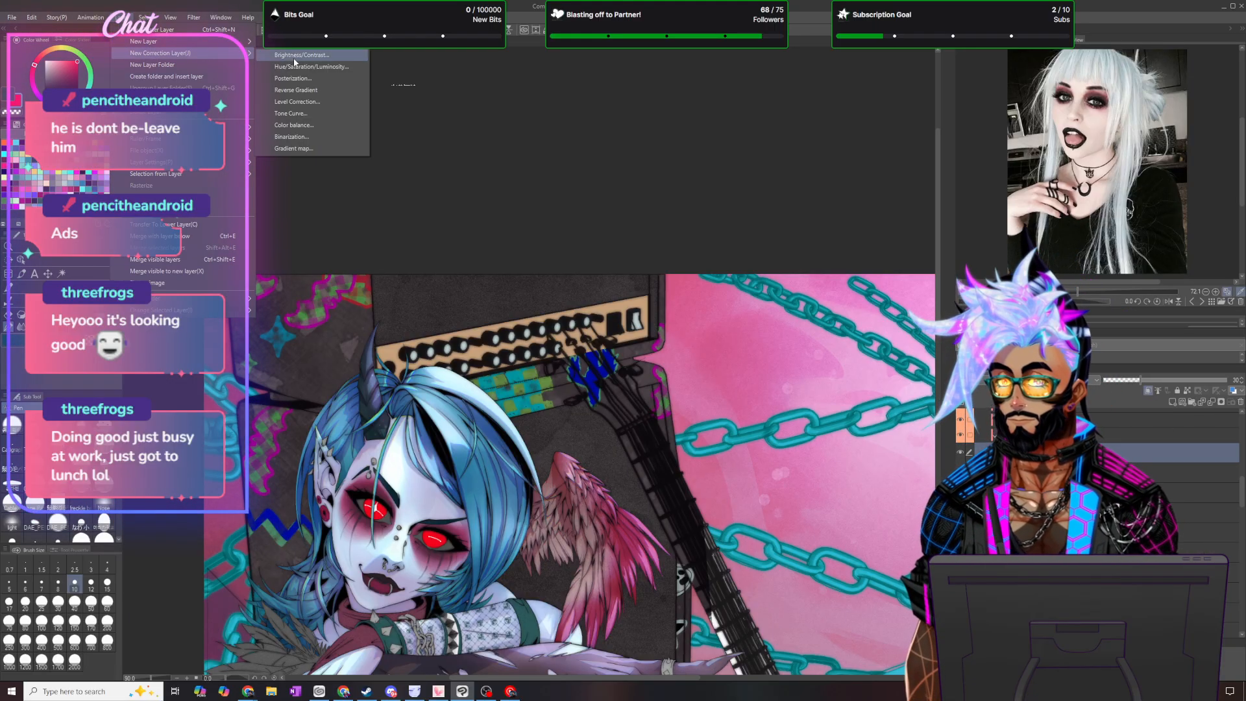
left_click(307, 149)
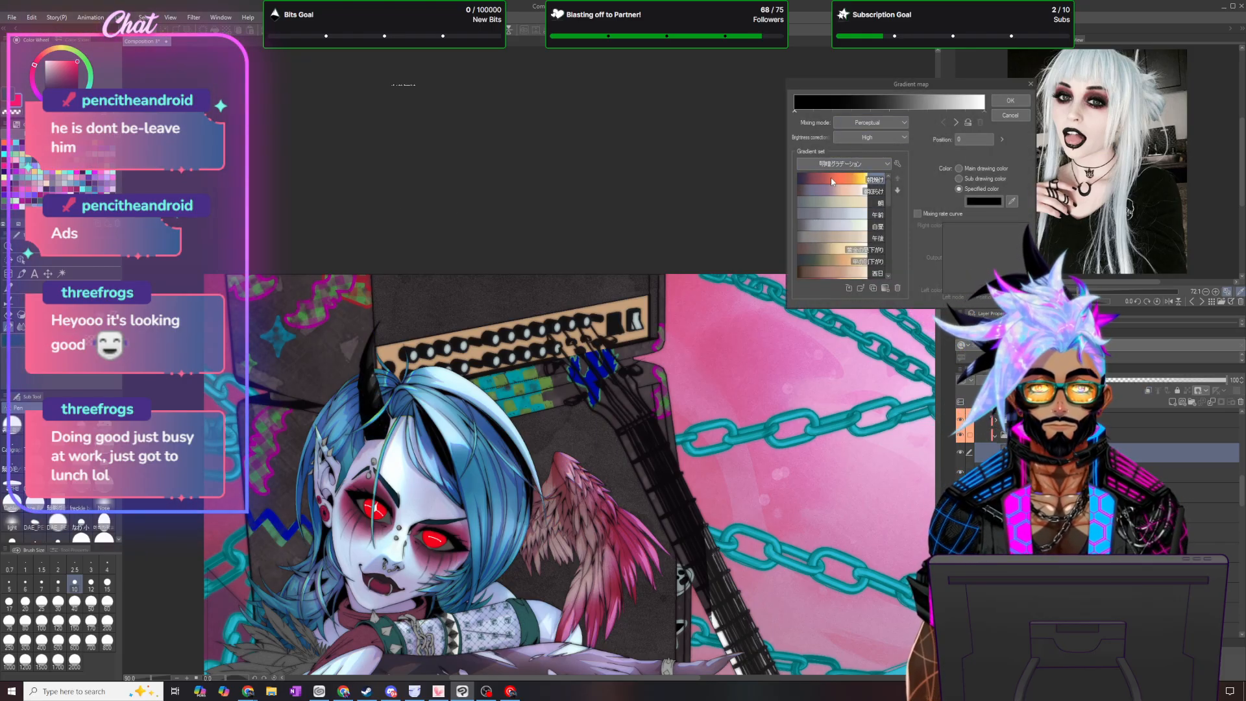
scroll(840, 188, "down", 3)
scroll(838, 194, "down", 5)
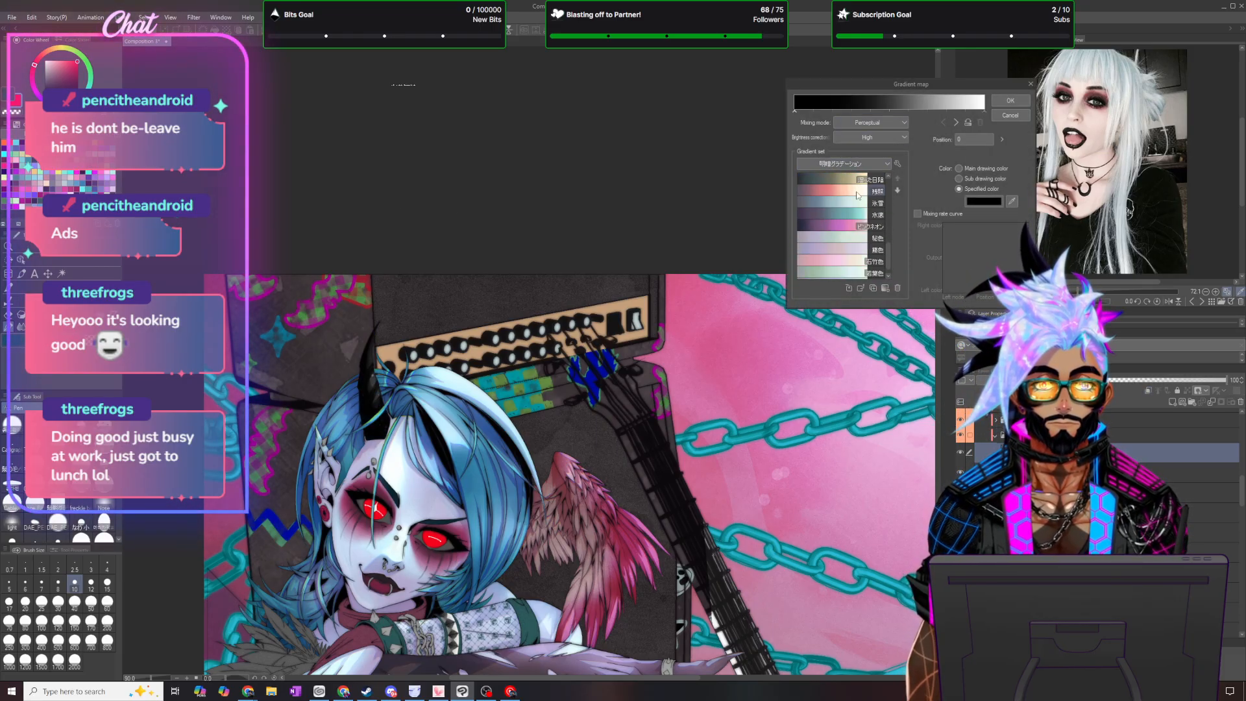
left_click(837, 213)
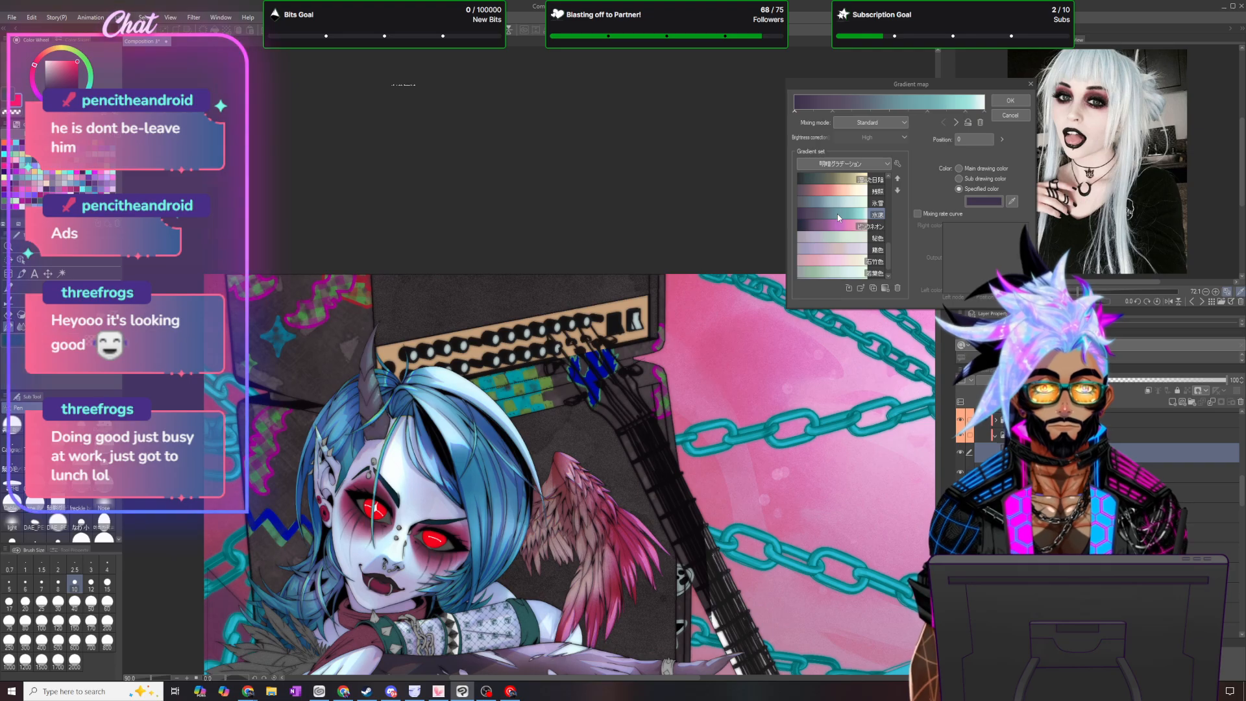
left_click(1010, 101)
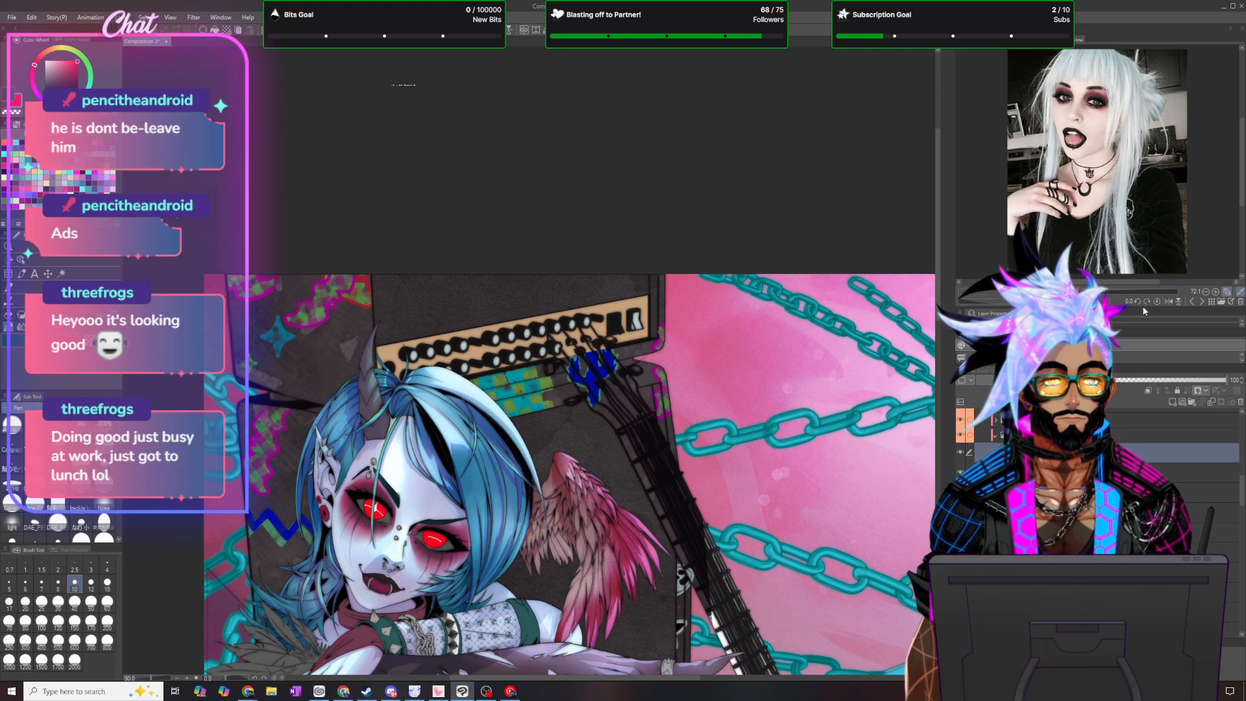
- Change the gradient map layer's blending mode and set its opacity to 50
left_click(1038, 380)
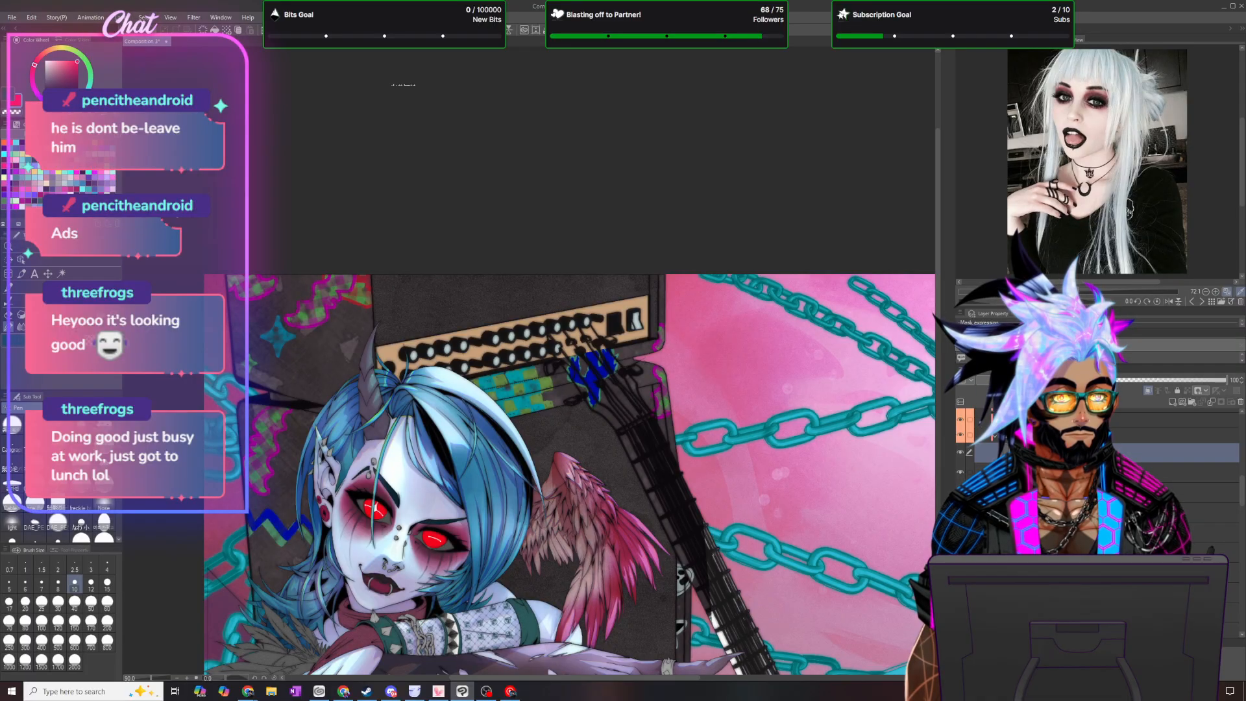
left_click(1032, 409)
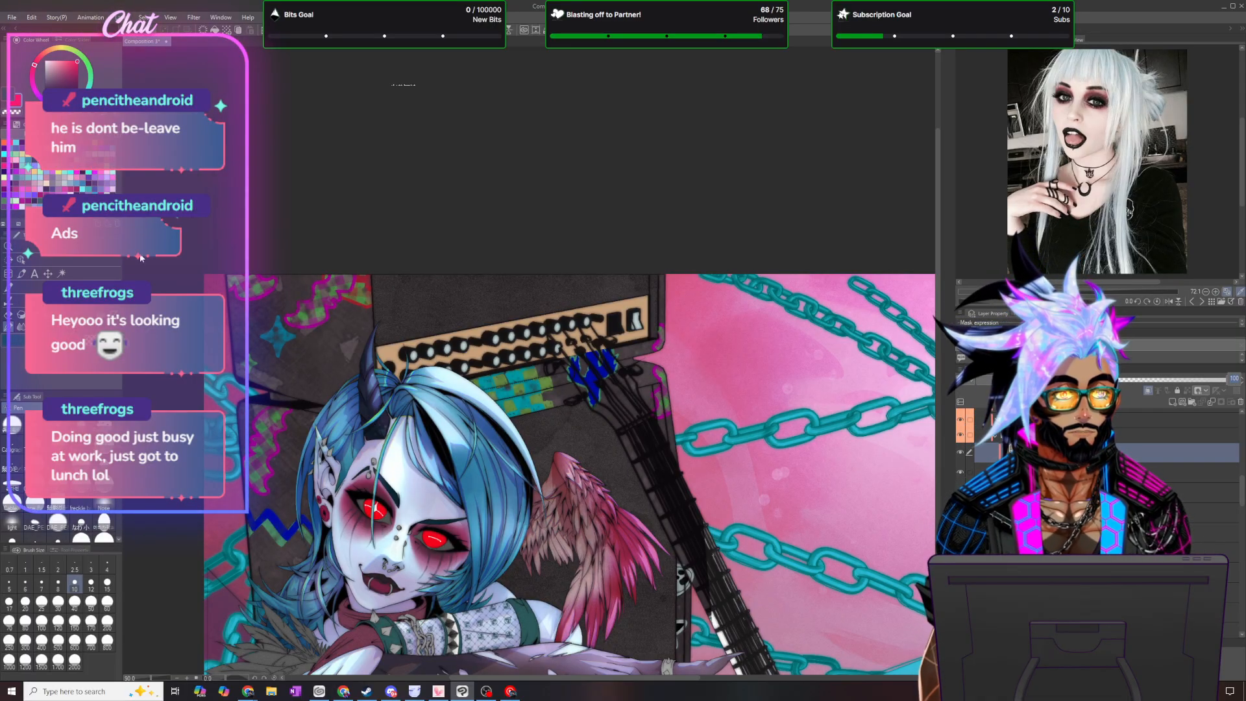
type("50")
key("Return")
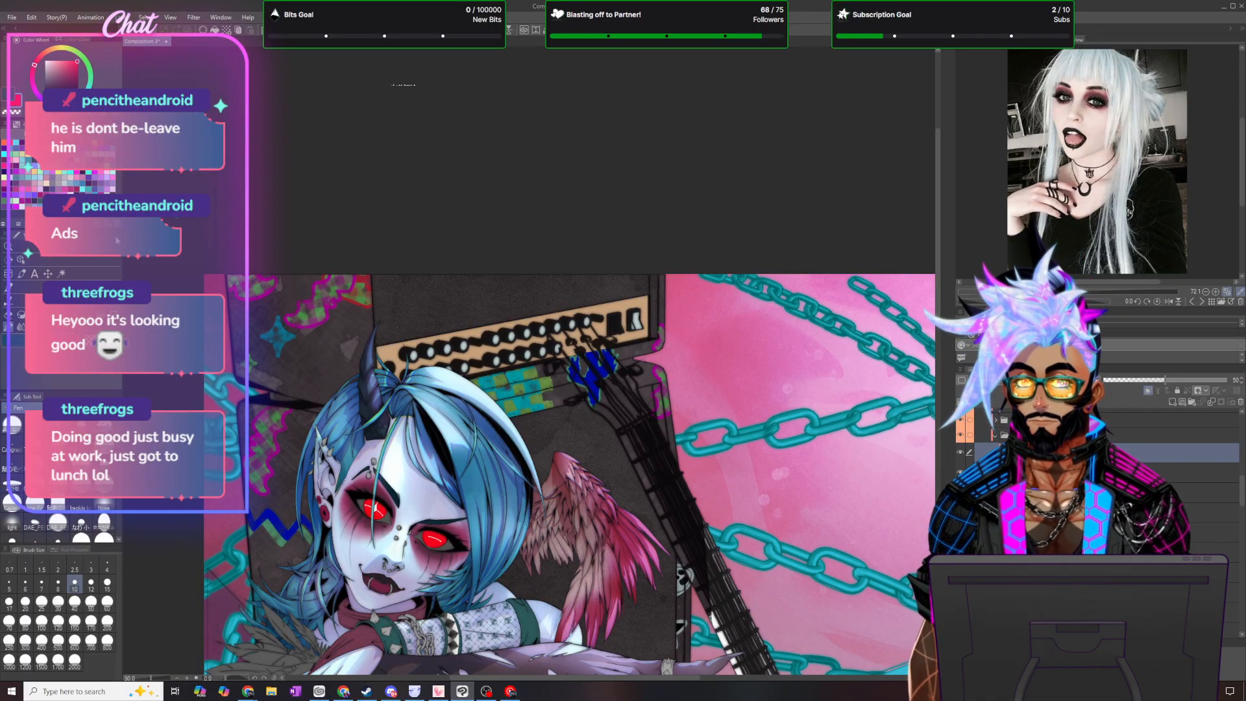
- Add another gradient map correction layer on the horn using New Gradient 6 from the Goretober gradients preset
left_click(122, 17)
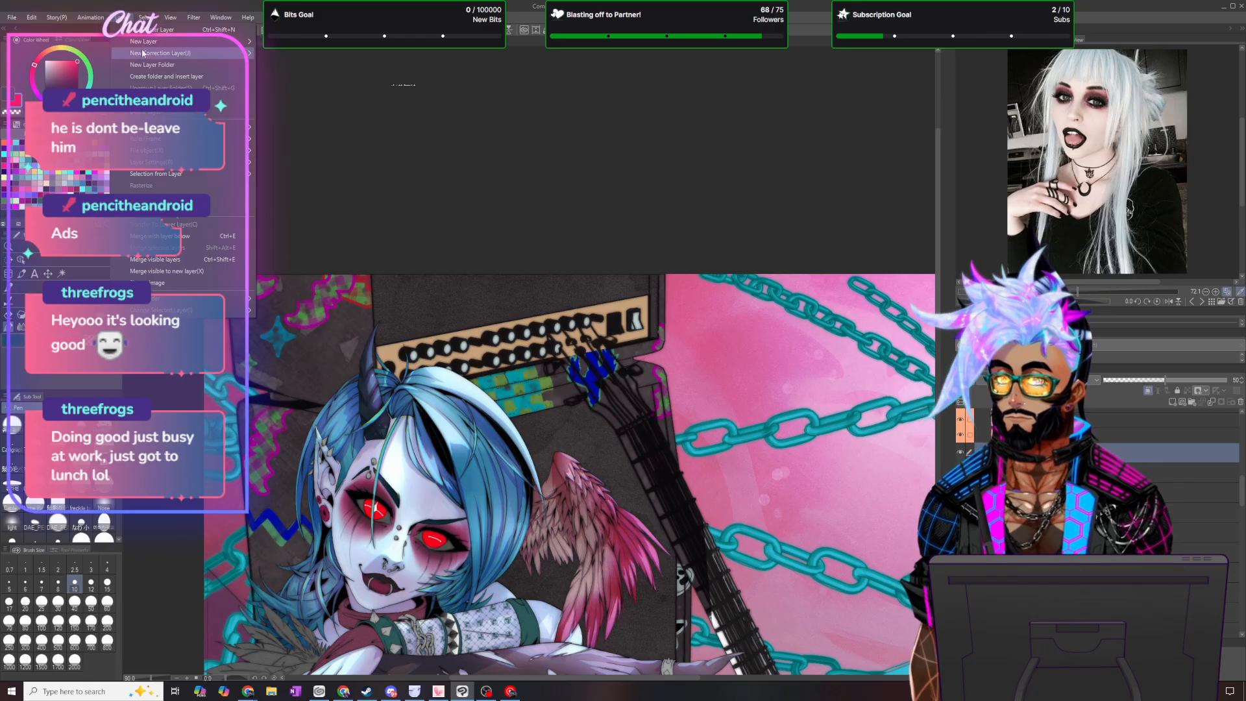
mouse_move(194, 53)
left_click(315, 149)
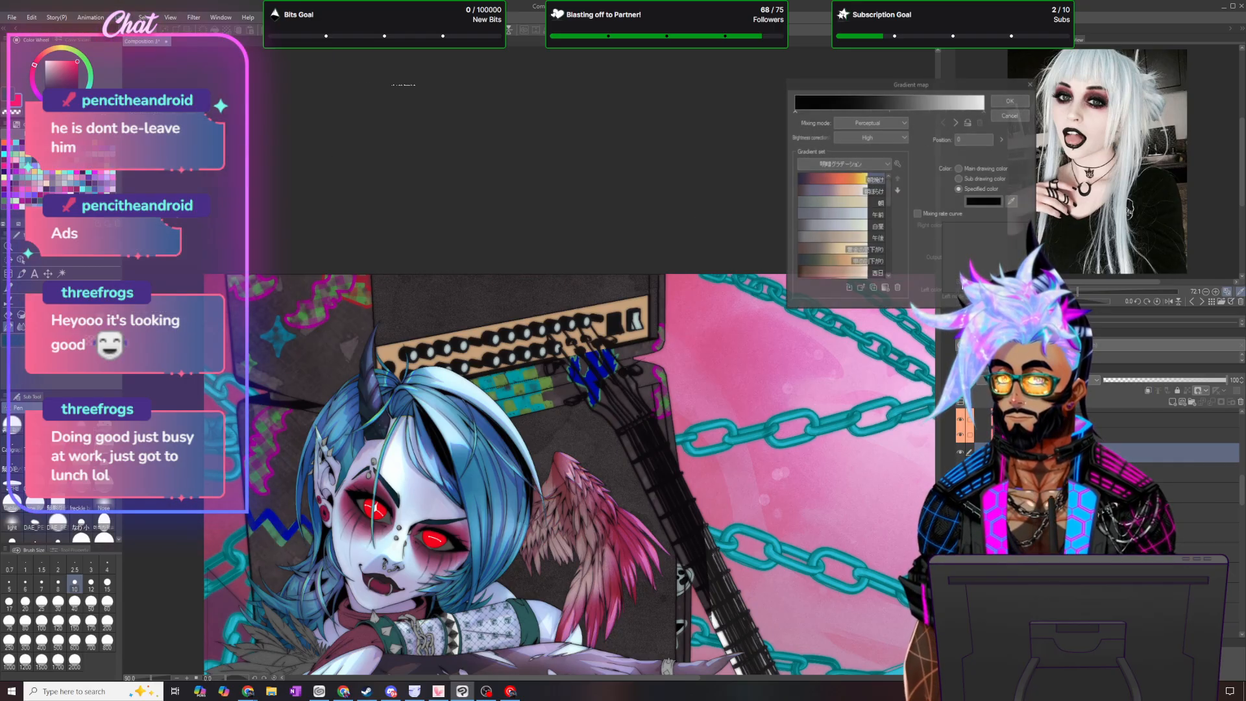
left_click(887, 164)
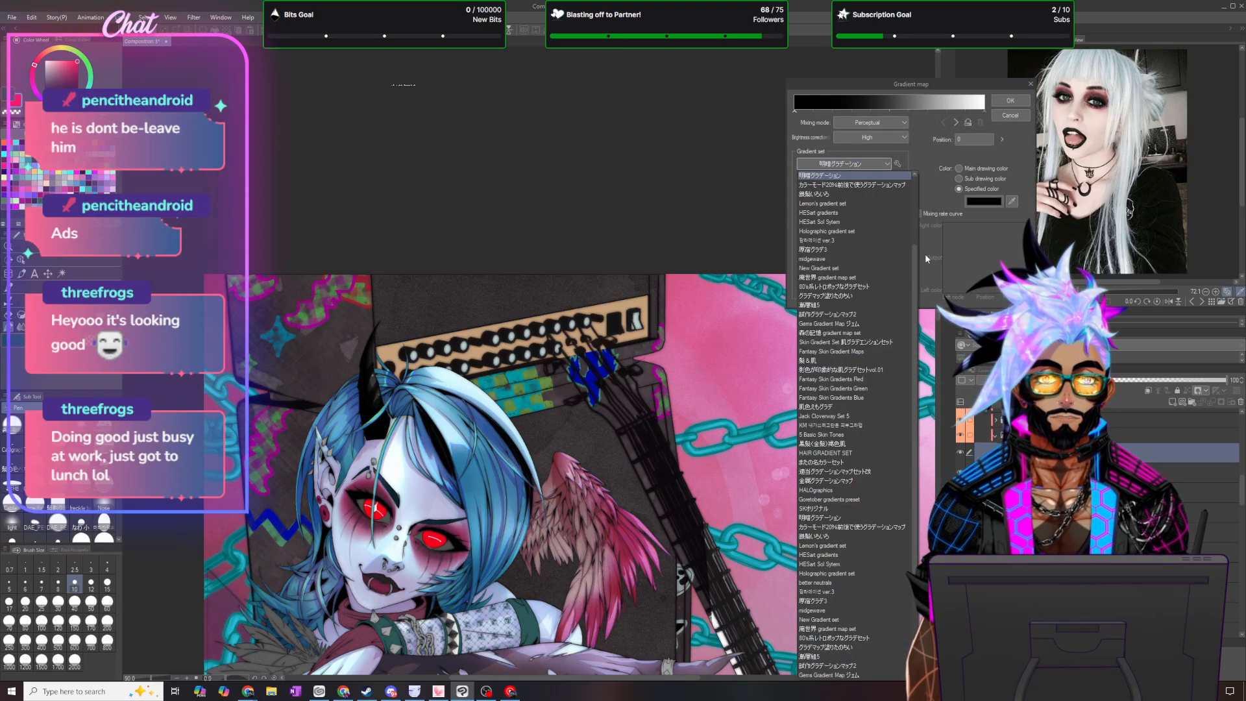
left_click_drag(913, 262, 919, 174)
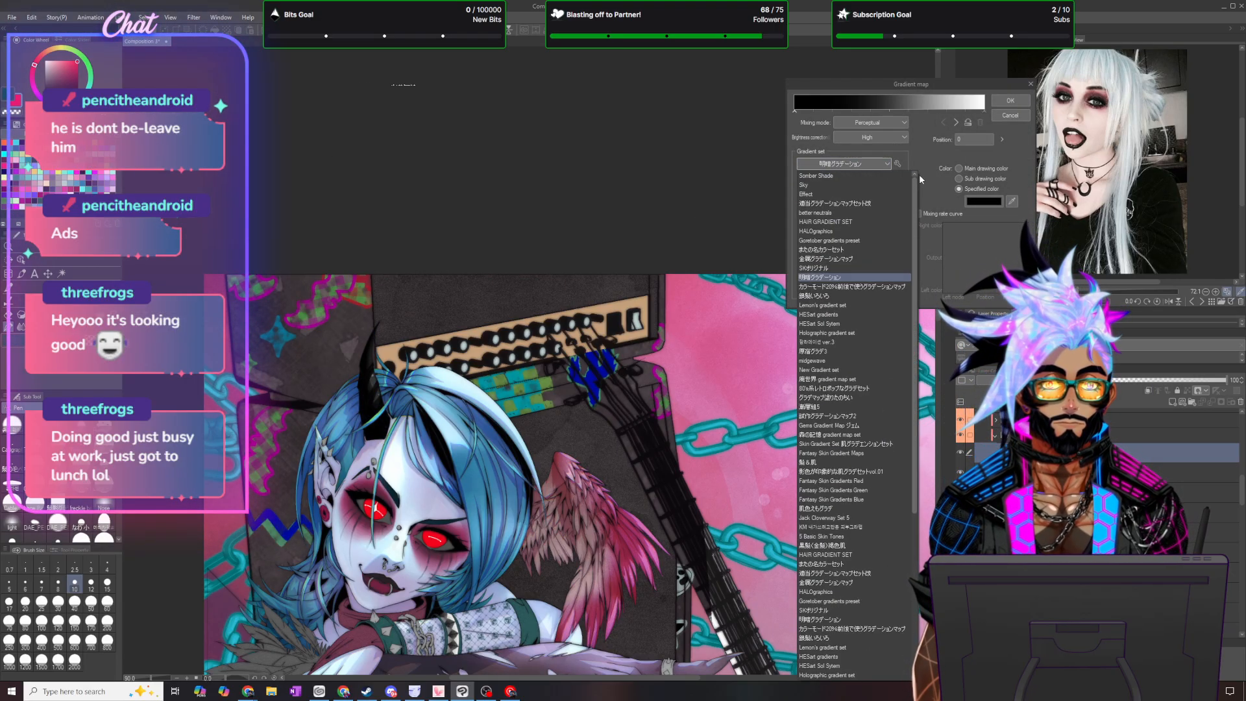
left_click(828, 240)
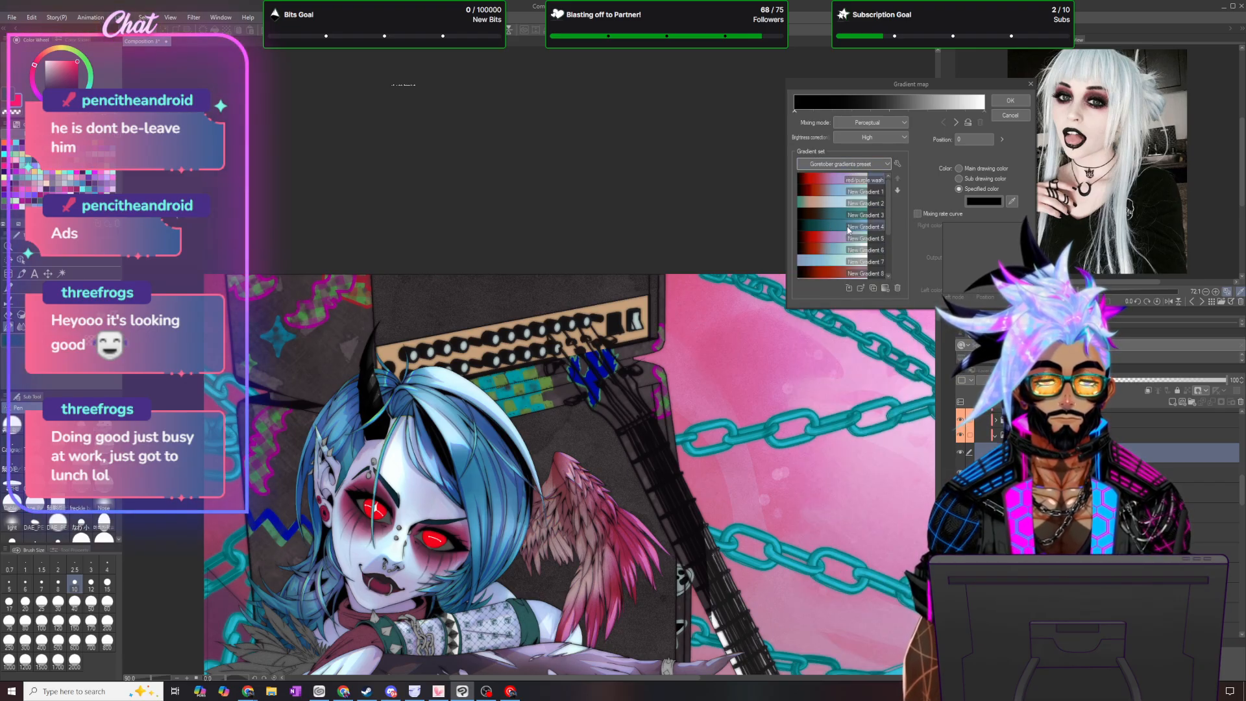
left_click(828, 250)
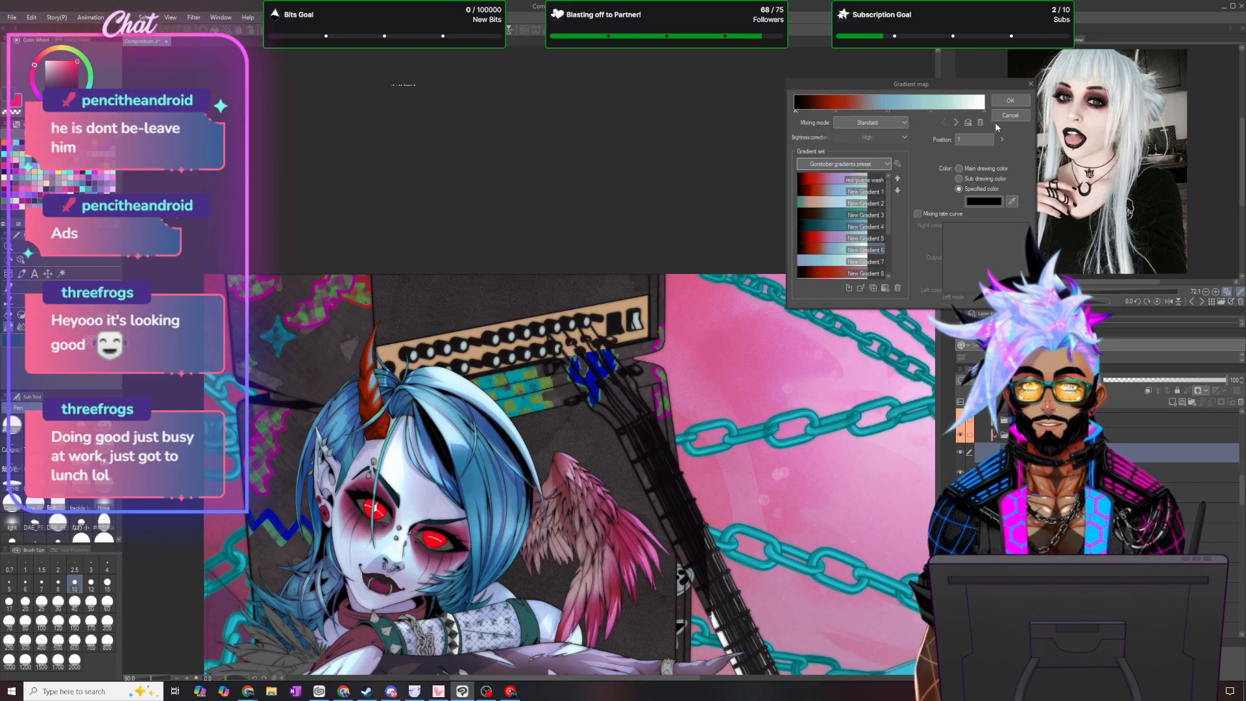
left_click(1010, 100)
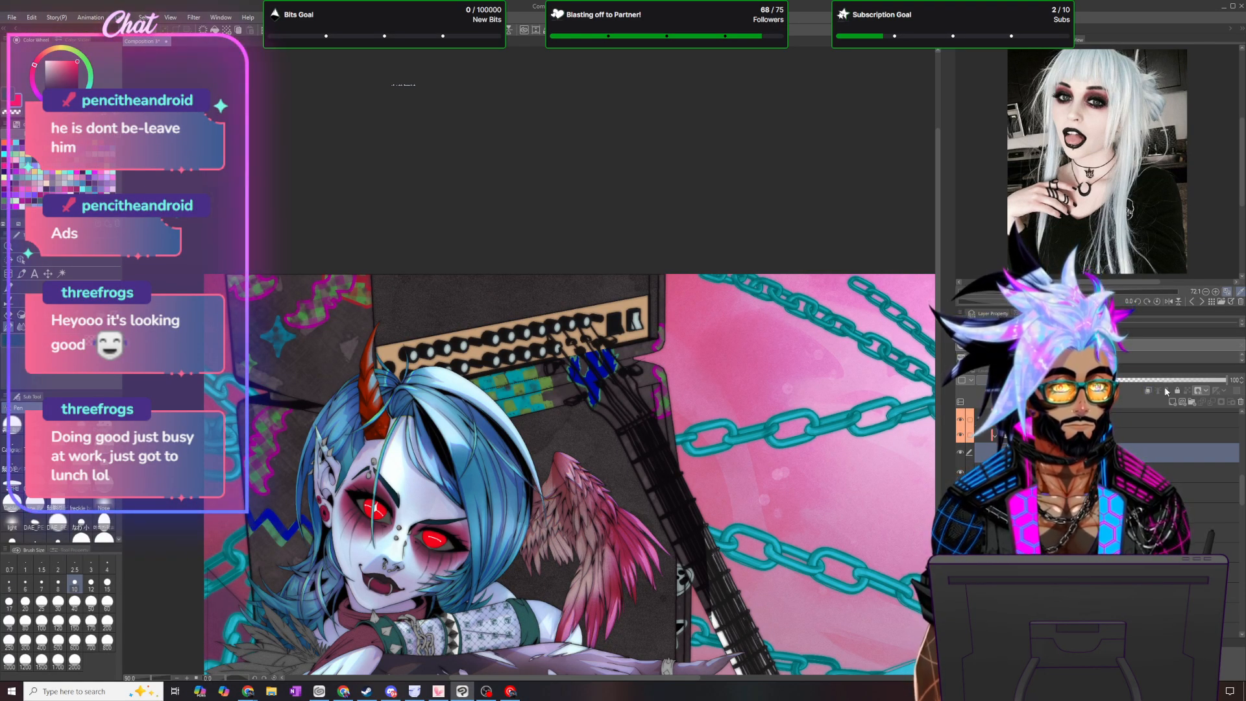
- Change the new horn gradient map layer's blending mode, lower its opacity and check the illustration
left_click(1006, 380)
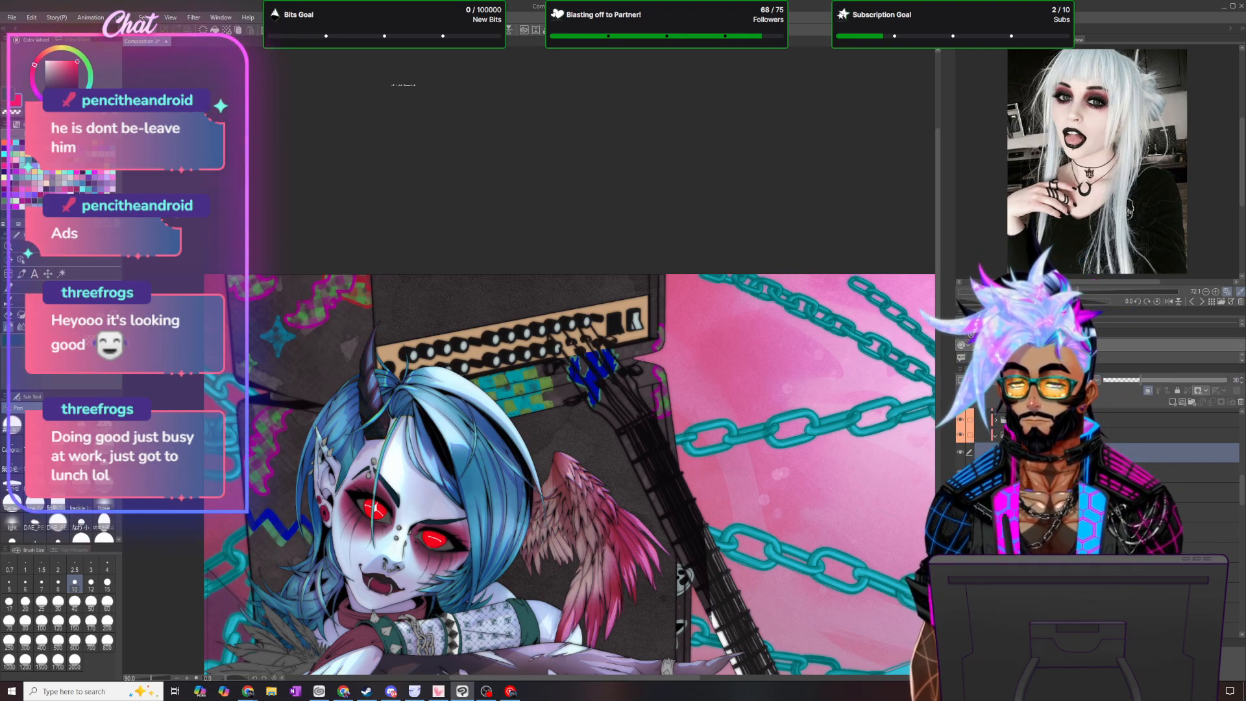
scroll(381, 298, "down", 5)
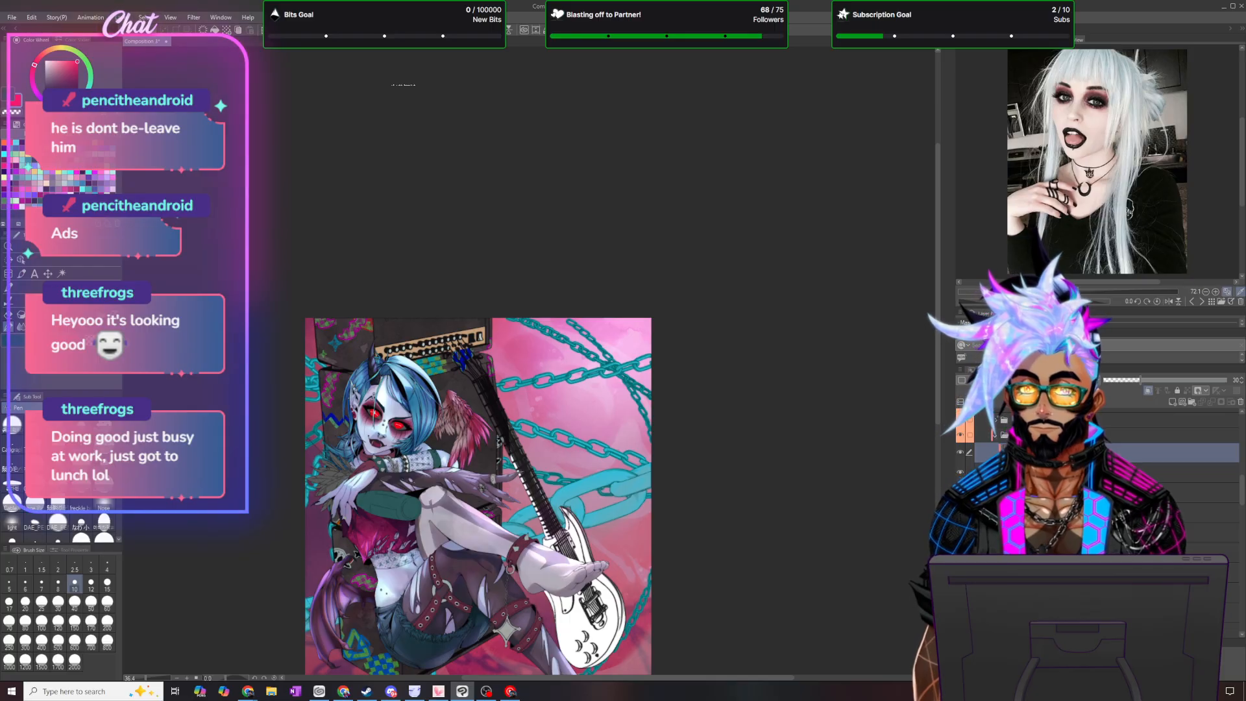
scroll(344, 516, "up", 1)
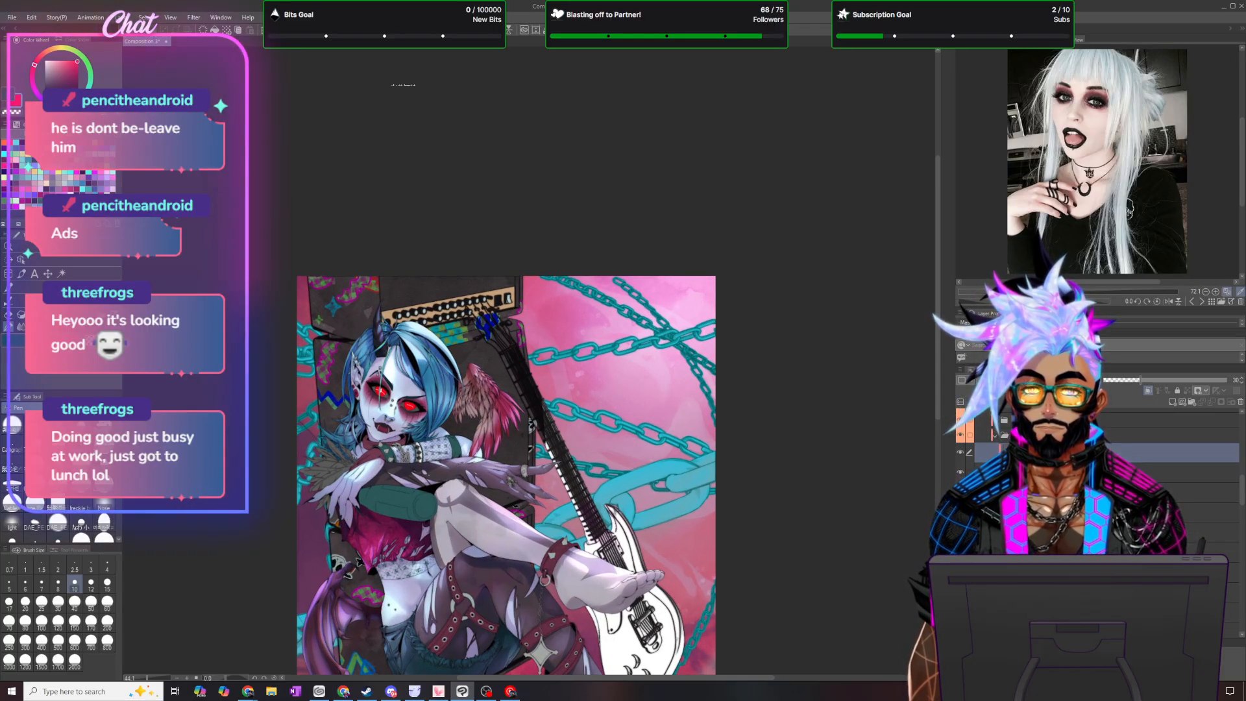
- Add a tone curve correction layer and raise the RGB curve in the highlights, midtones and shadows to brighten the colors
left_click(123, 17)
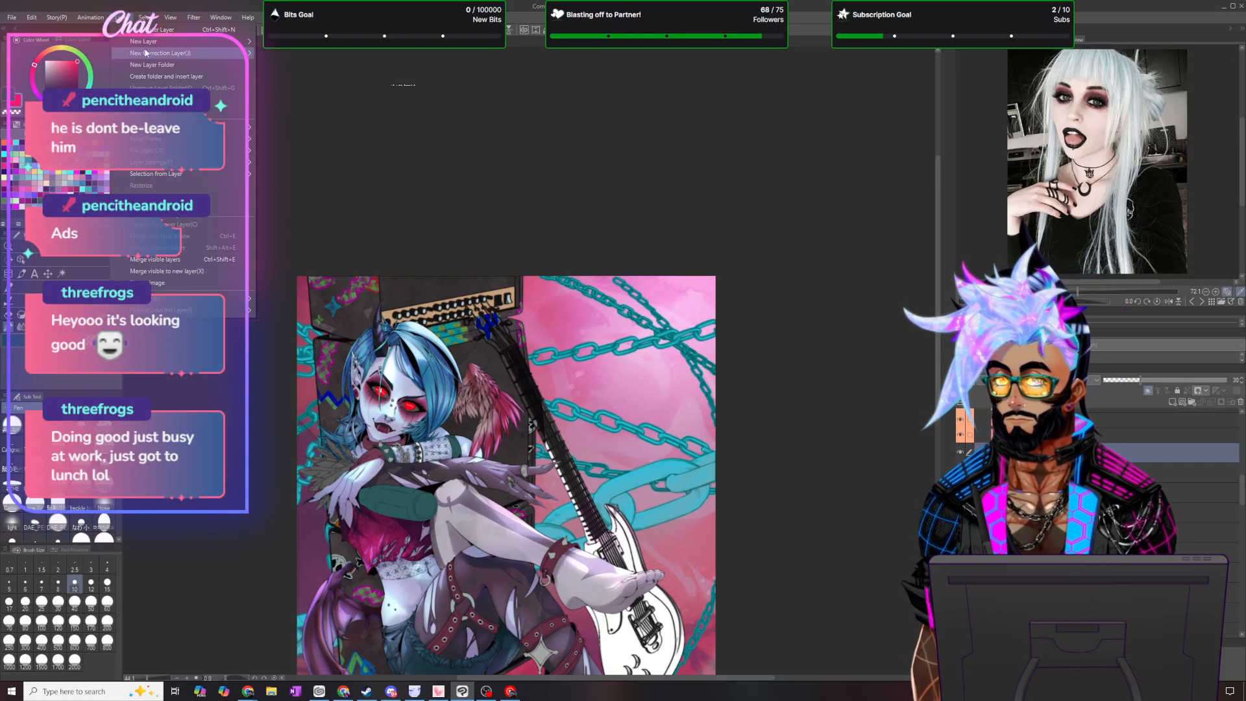
mouse_move(145, 53)
left_click(317, 114)
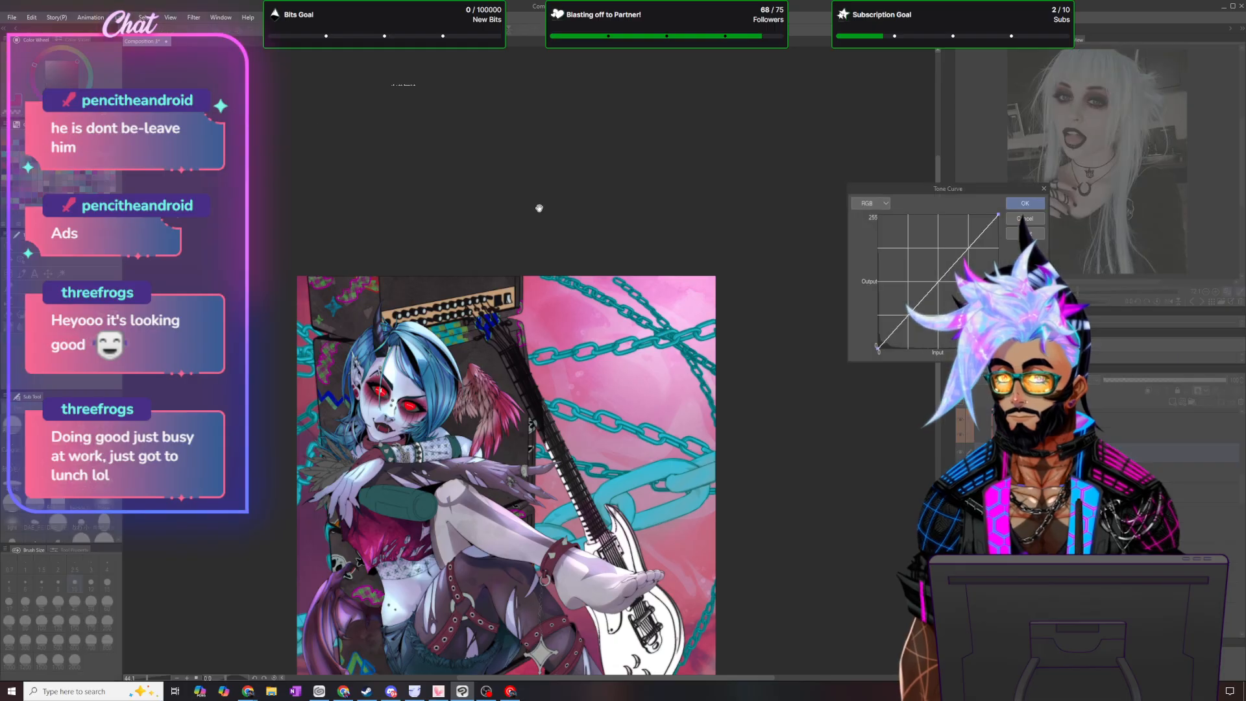
scroll(525, 413, "down", 6)
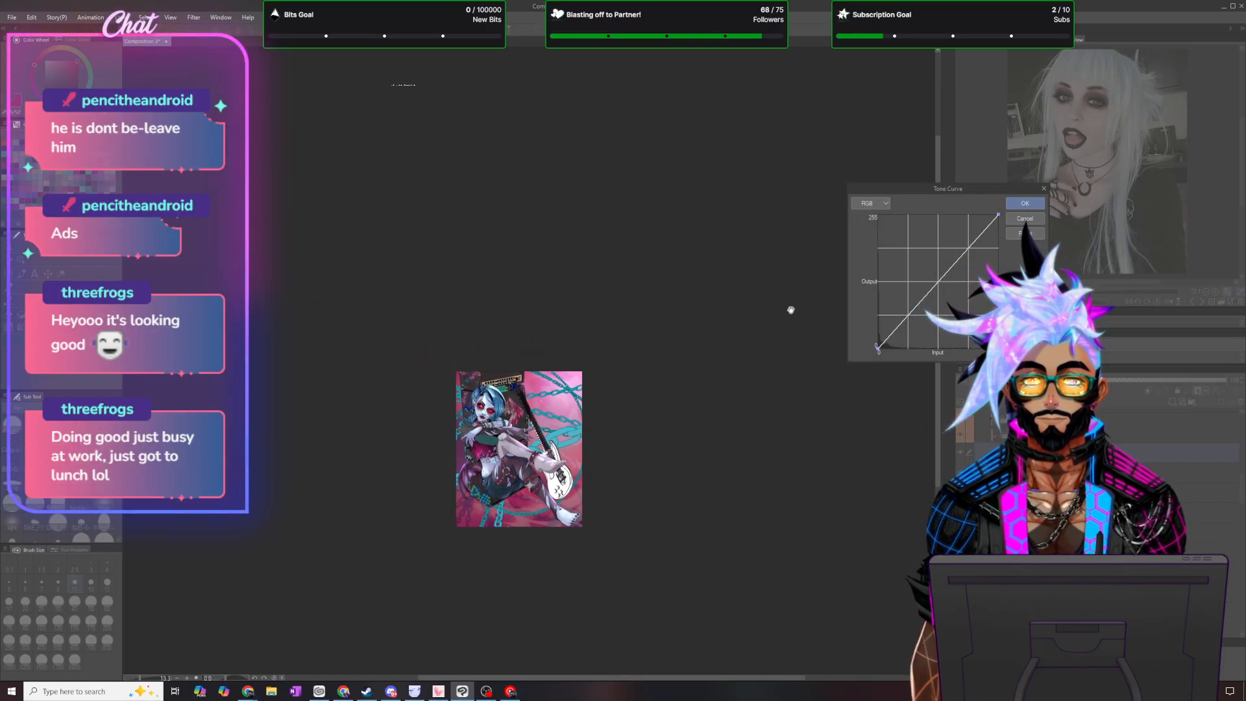
left_click(1025, 203)
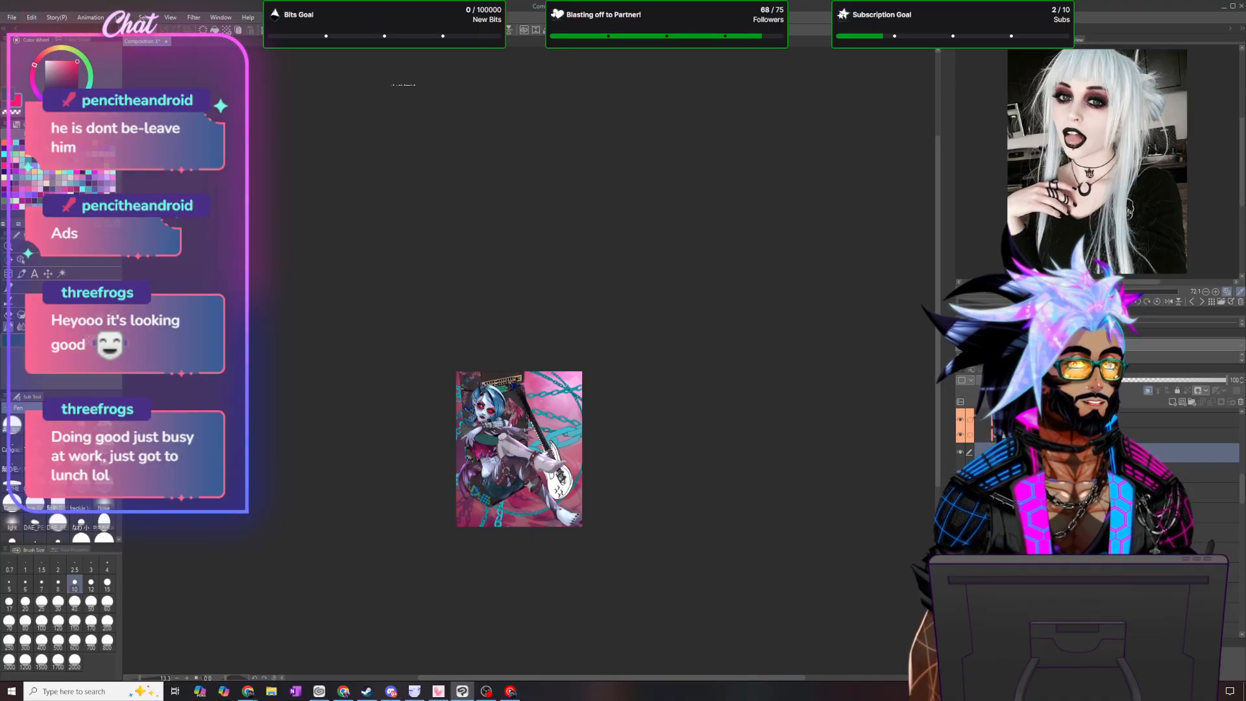
key("ctrl+m")
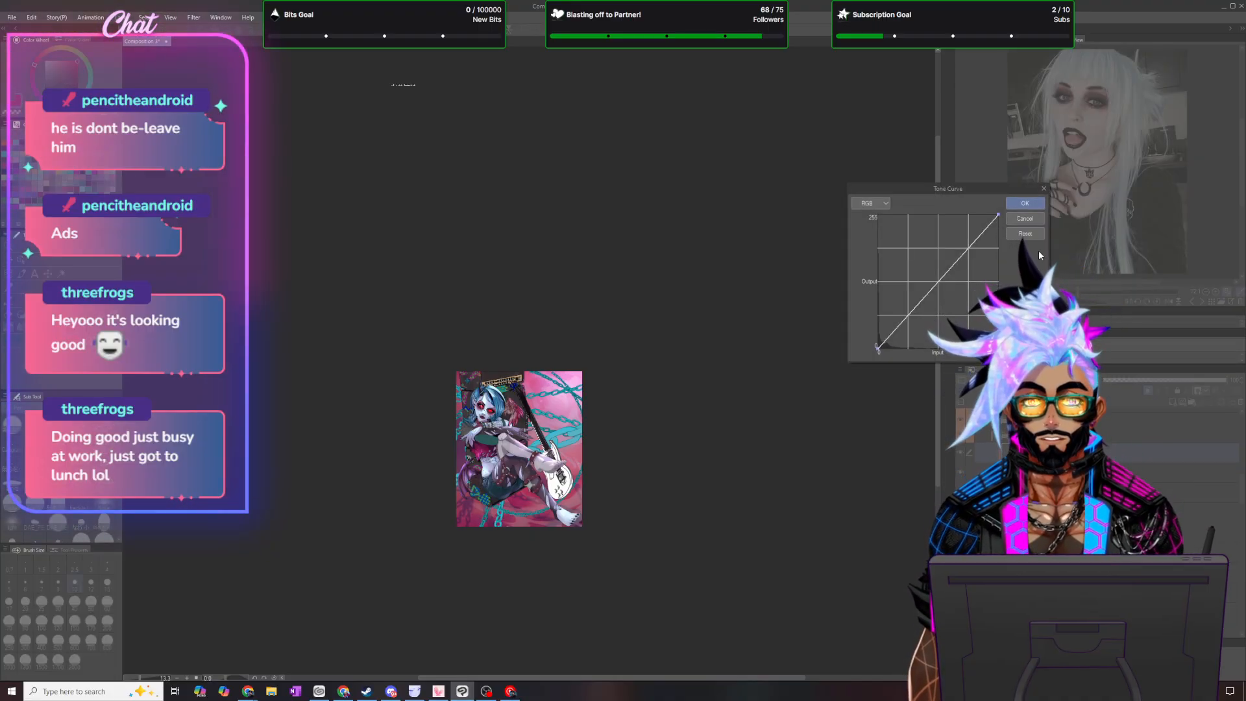
left_click(968, 246)
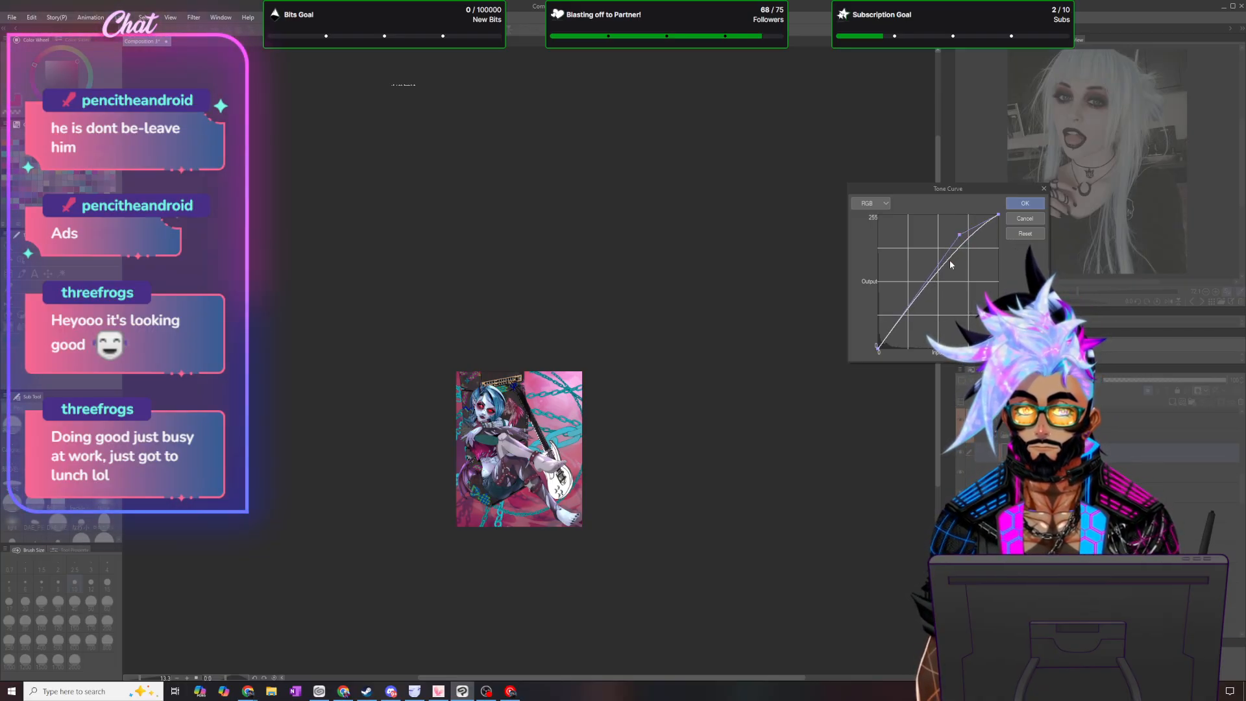
left_click(931, 276)
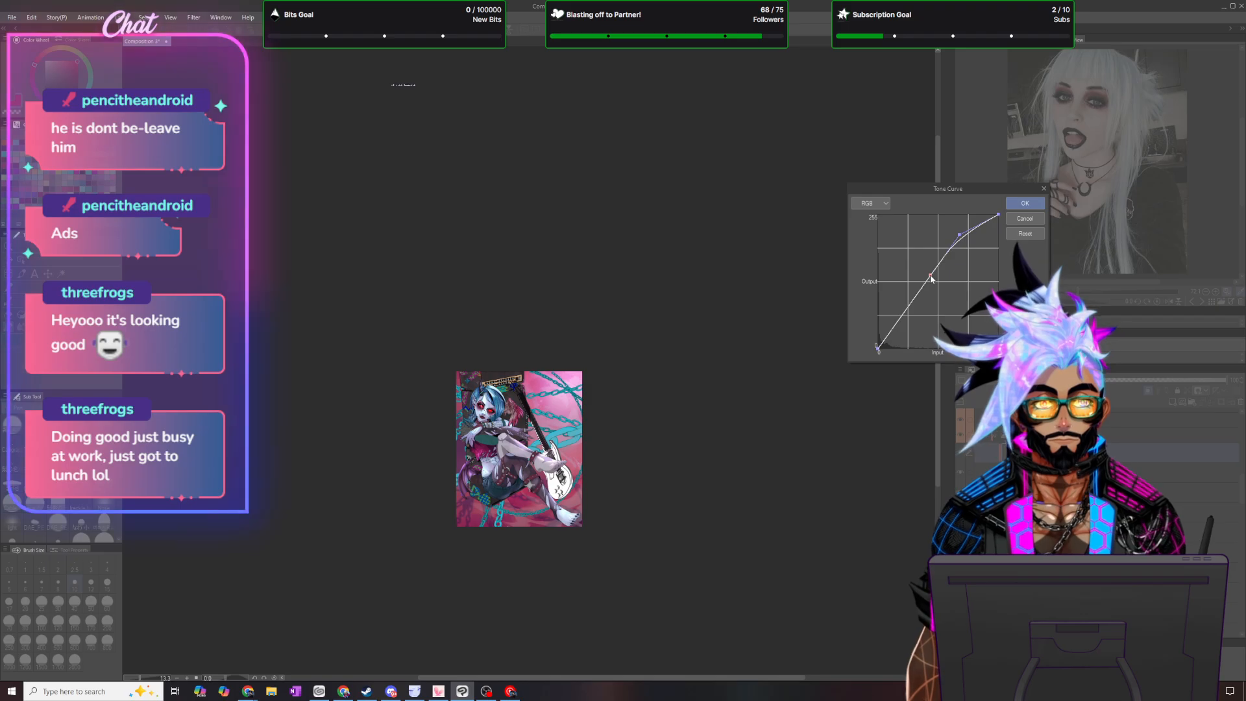
left_click_drag(930, 275, 927, 273)
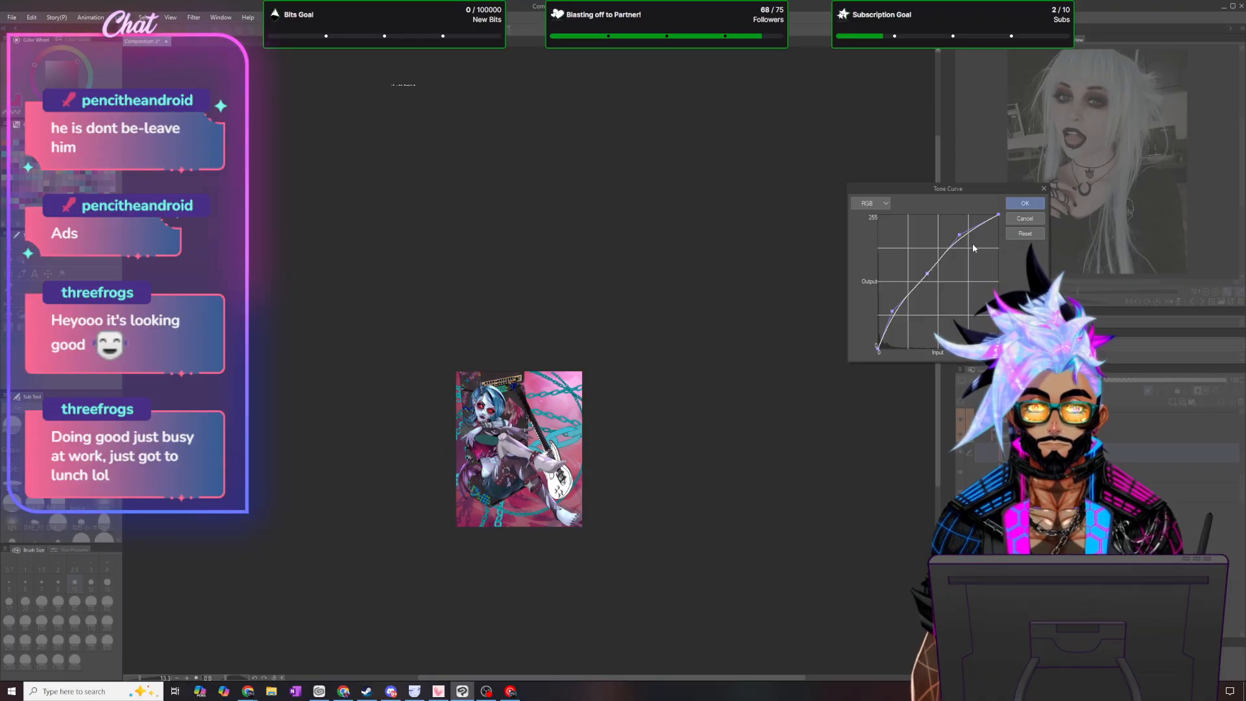
left_click(1024, 203)
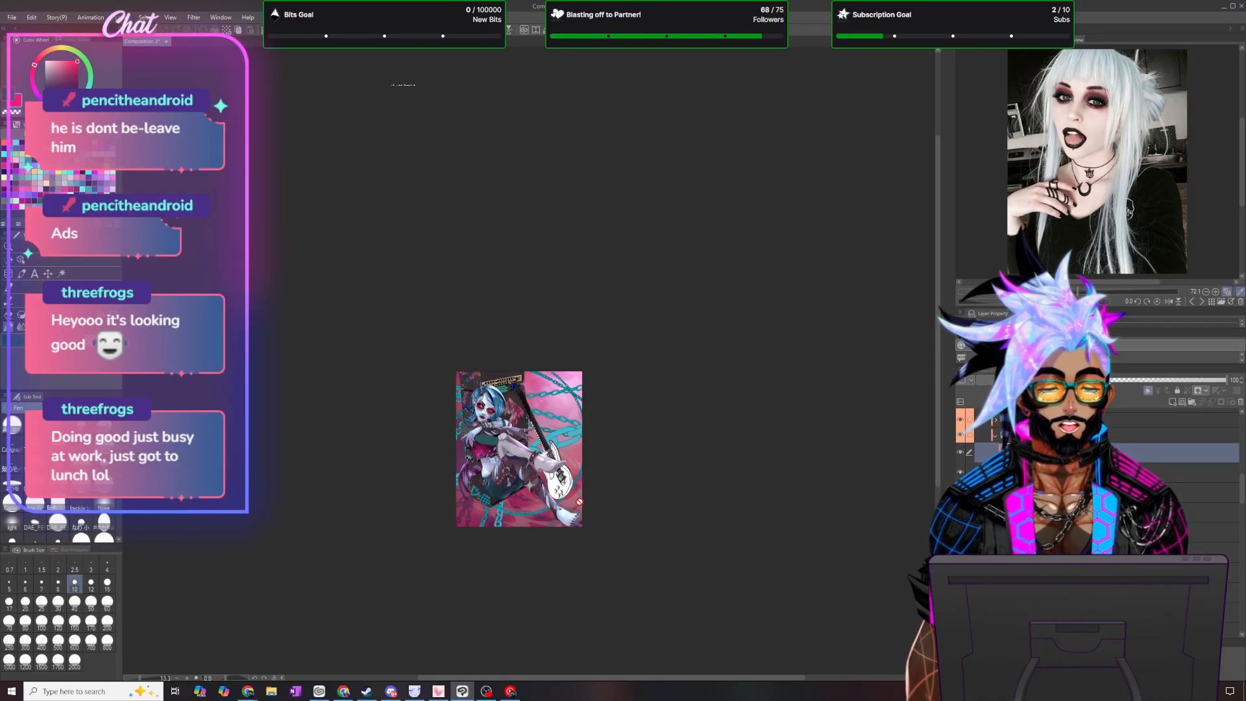
- Fit the whole illustration to the screen and merge the selected layers into one
left_click(170, 17)
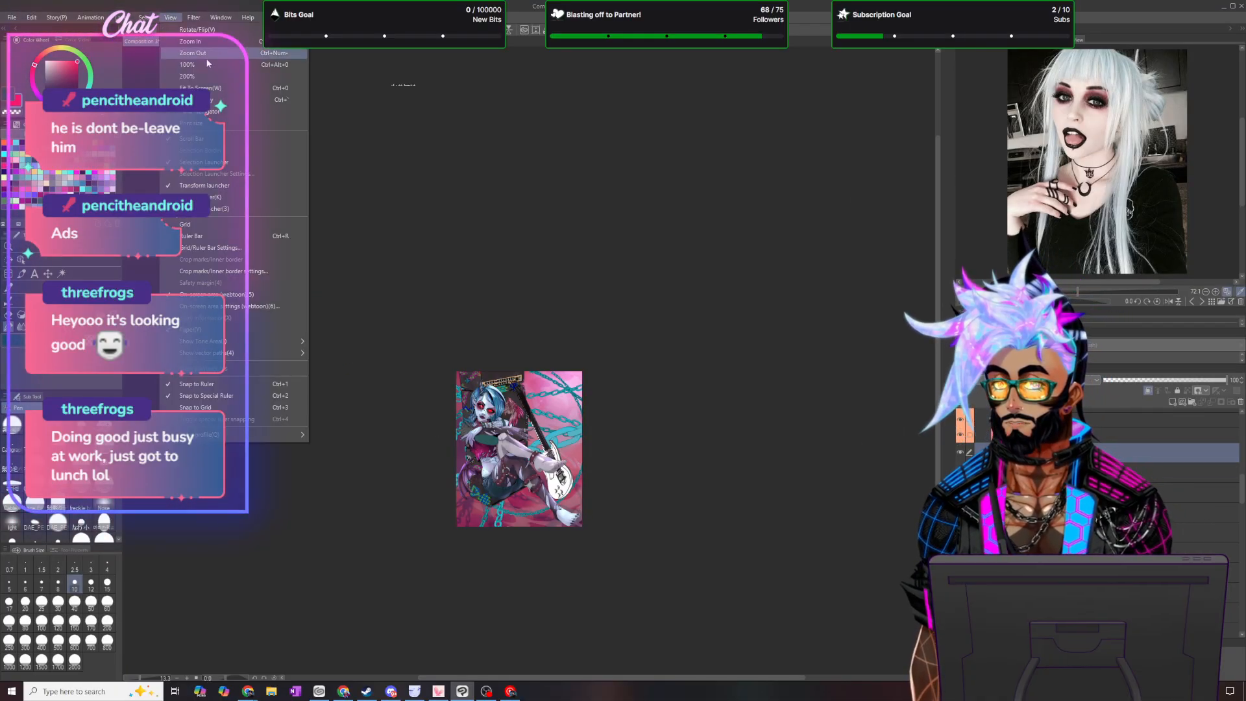
left_click(201, 88)
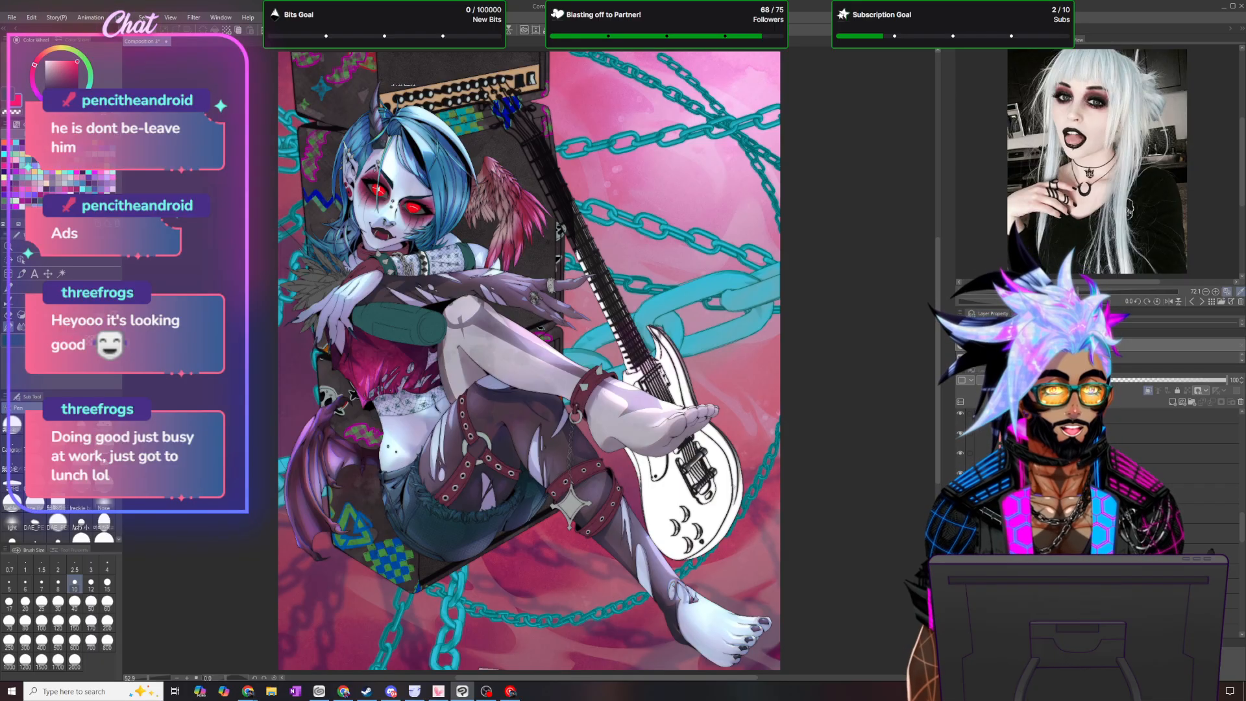
left_click(1103, 473)
scroll(1104, 493, "up", 3)
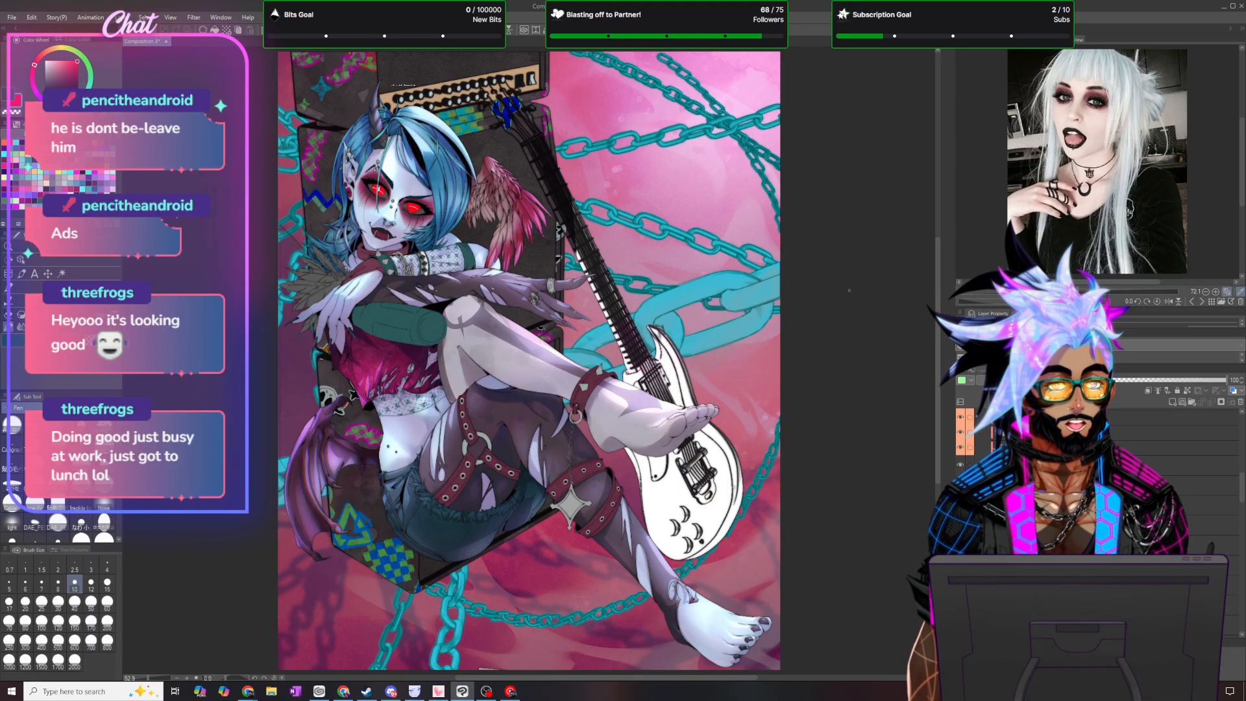
right_click(1132, 472)
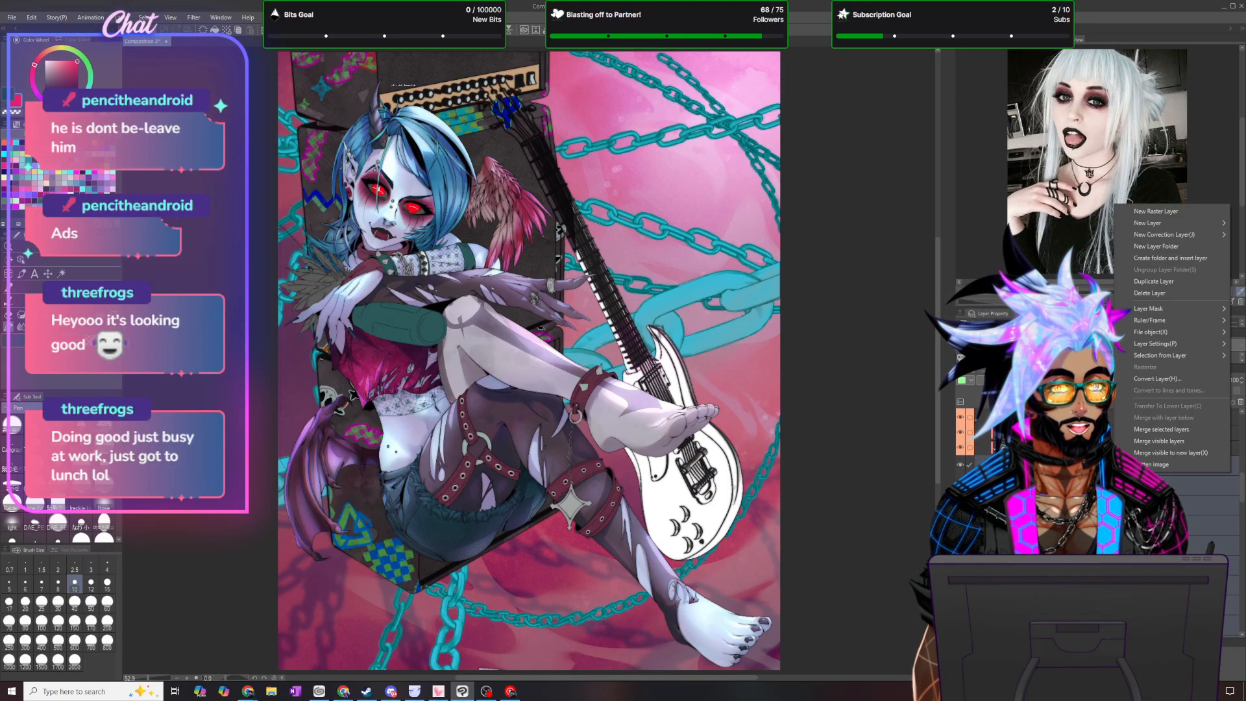
left_click(1193, 429)
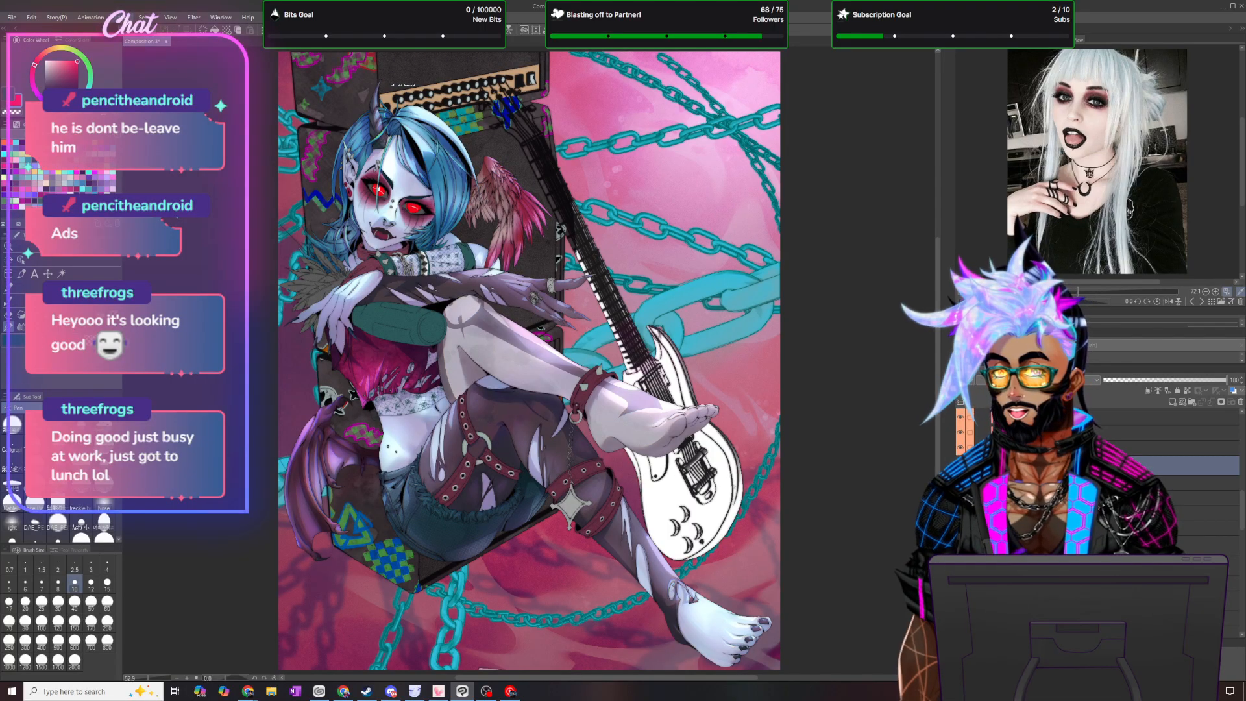
- Apply an effect filter to the merged artwork layer
left_click(122, 17)
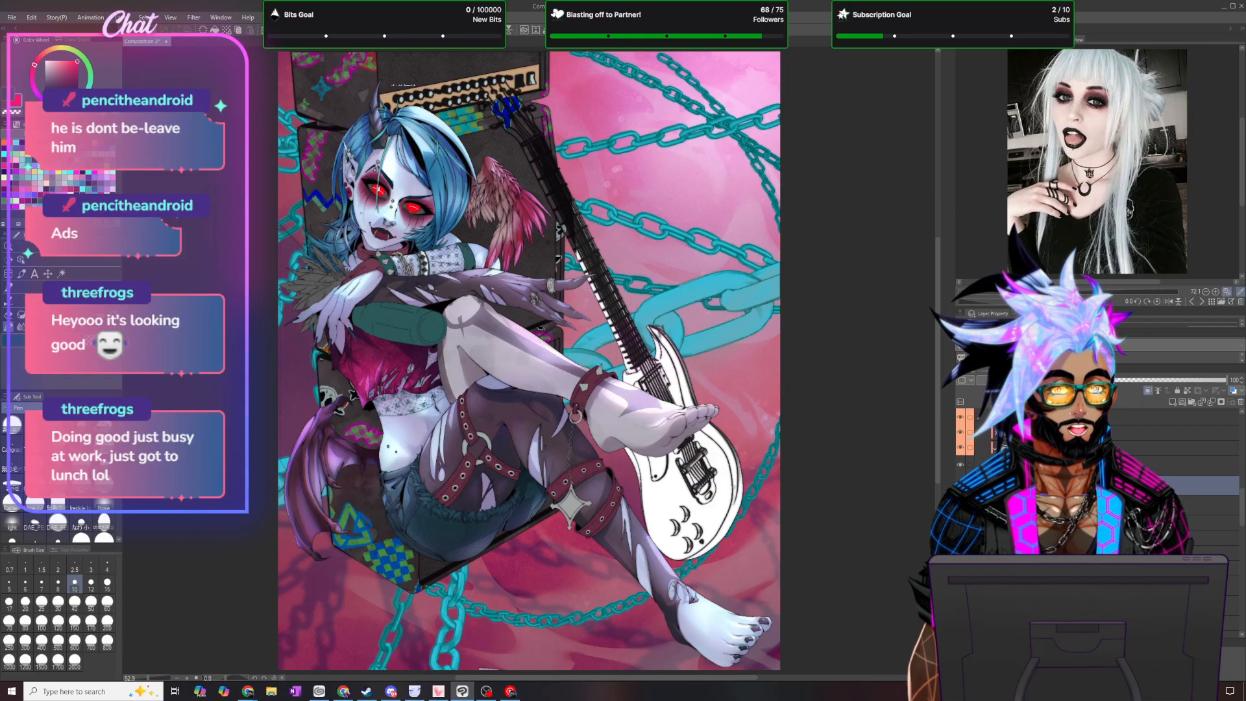
left_click(196, 18)
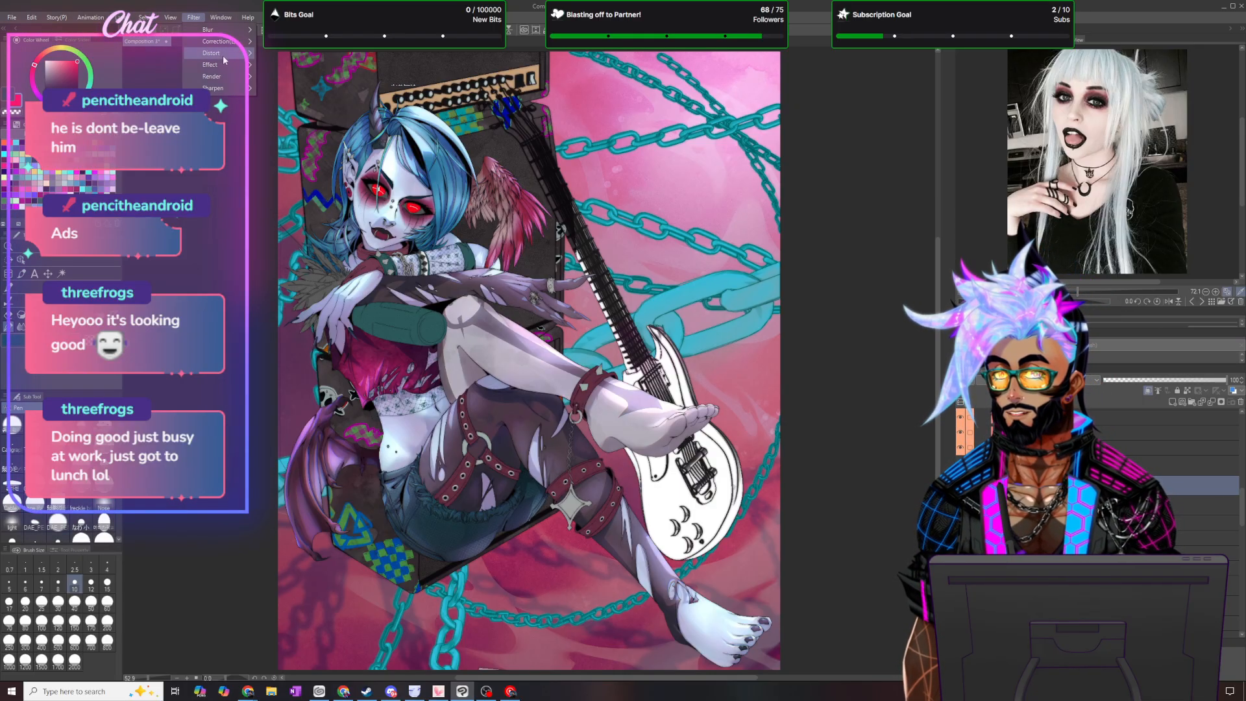
mouse_move(224, 65)
left_click(301, 78)
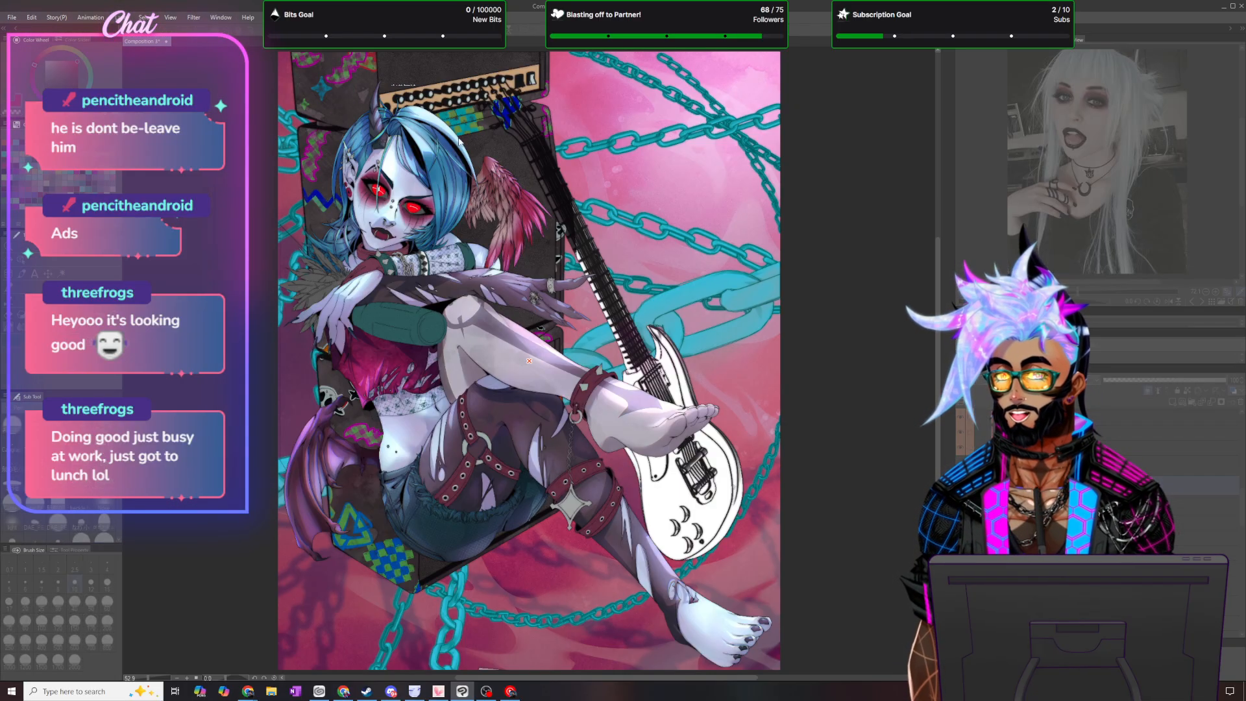
left_click(855, 241)
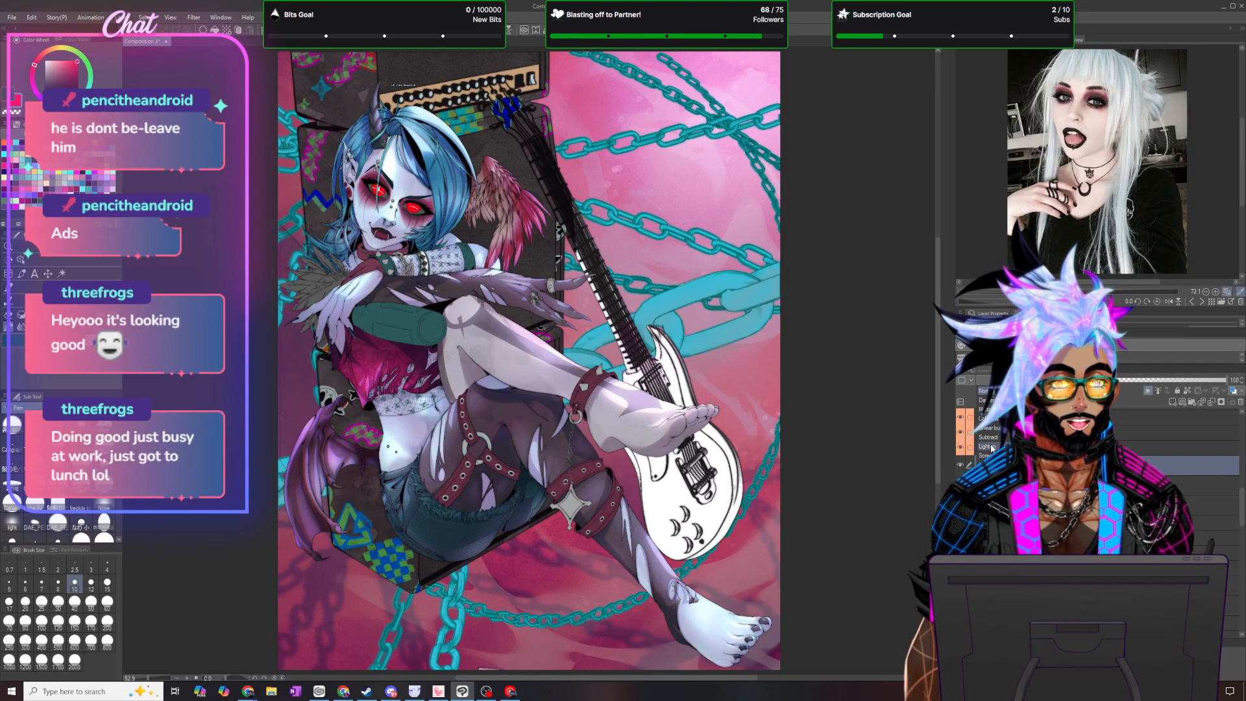
- Apply a Gaussian blur with strength 6.00 to the current layer and adjust its blending mode
left_click(193, 18)
mouse_move(214, 32)
left_click(310, 54)
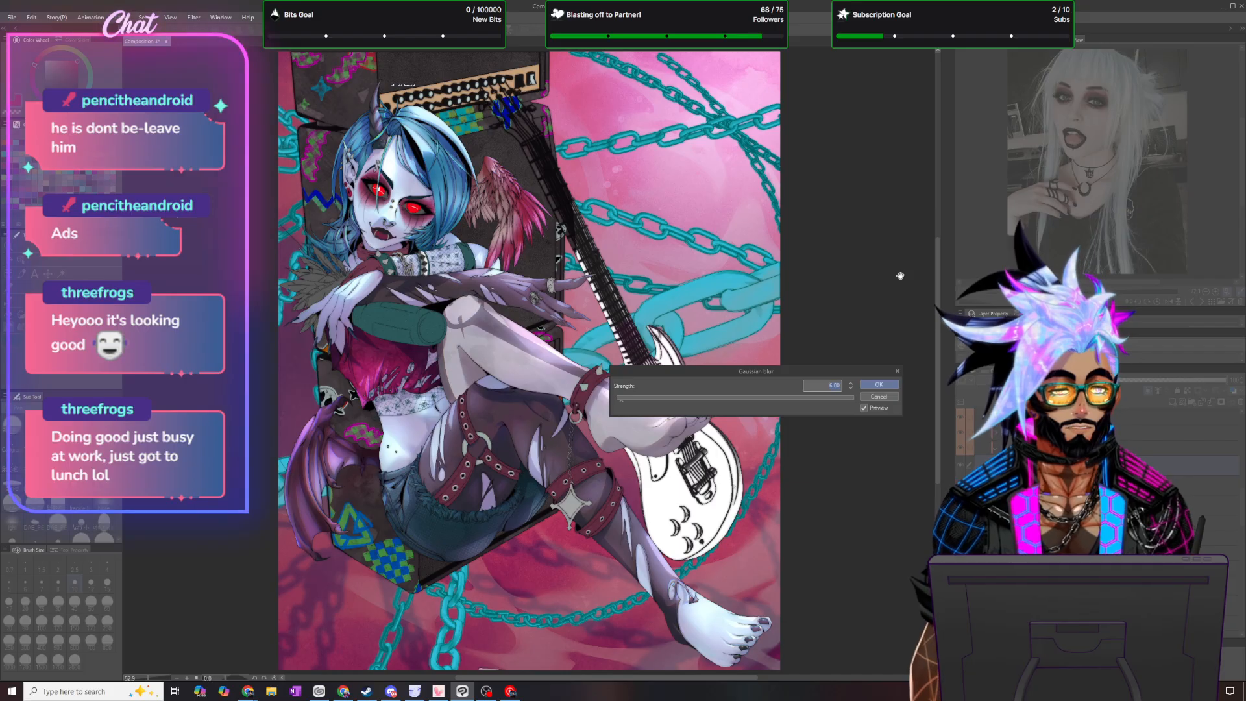
key("Return")
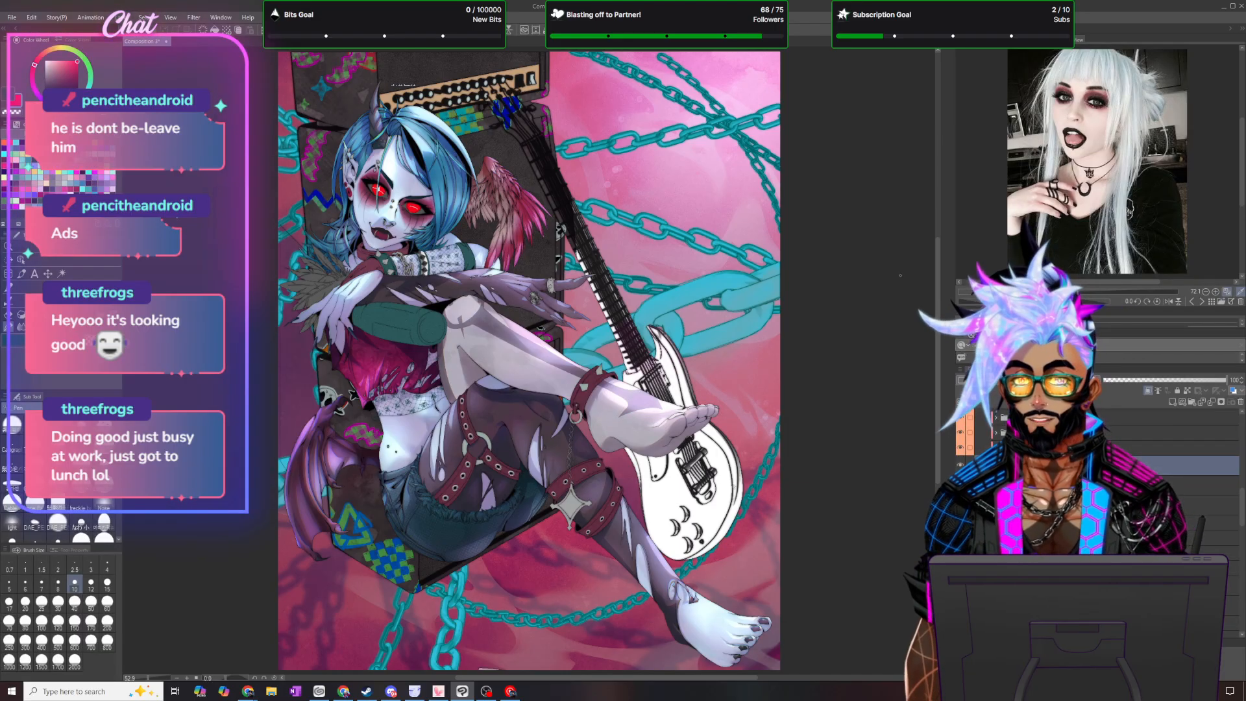
left_click(1038, 380)
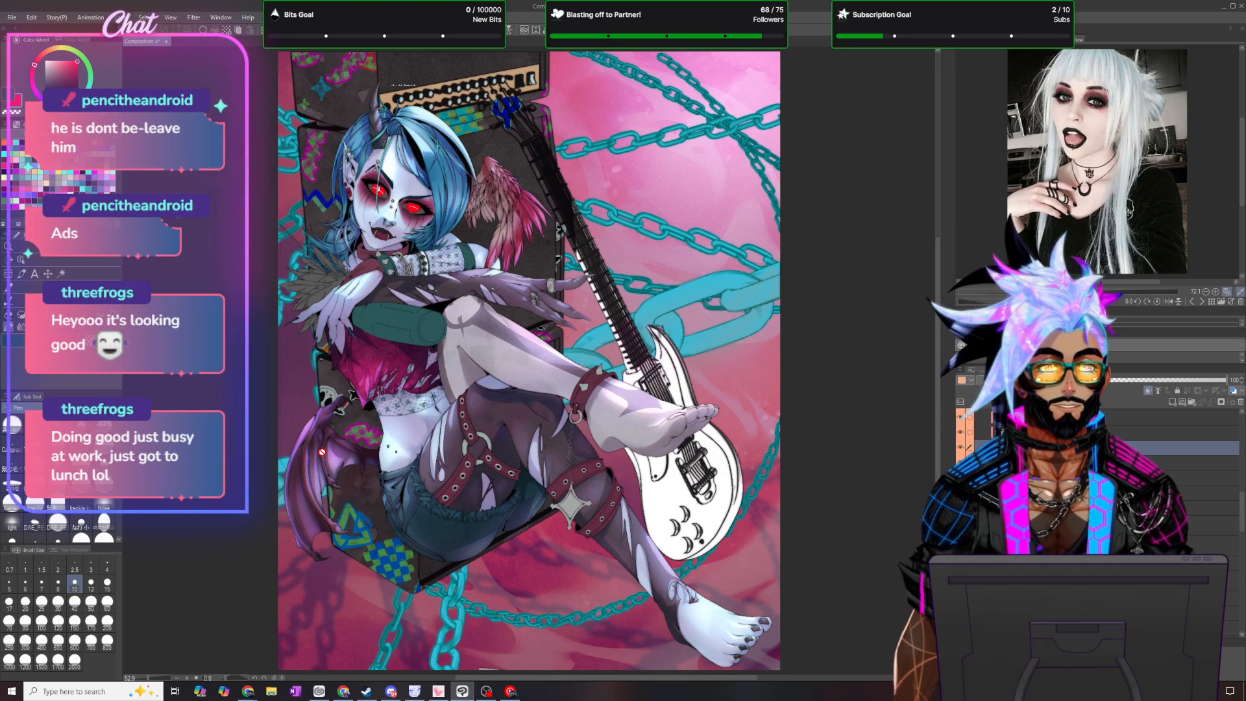
scroll(678, 167, "down", 3)
scroll(582, 170, "up", 4)
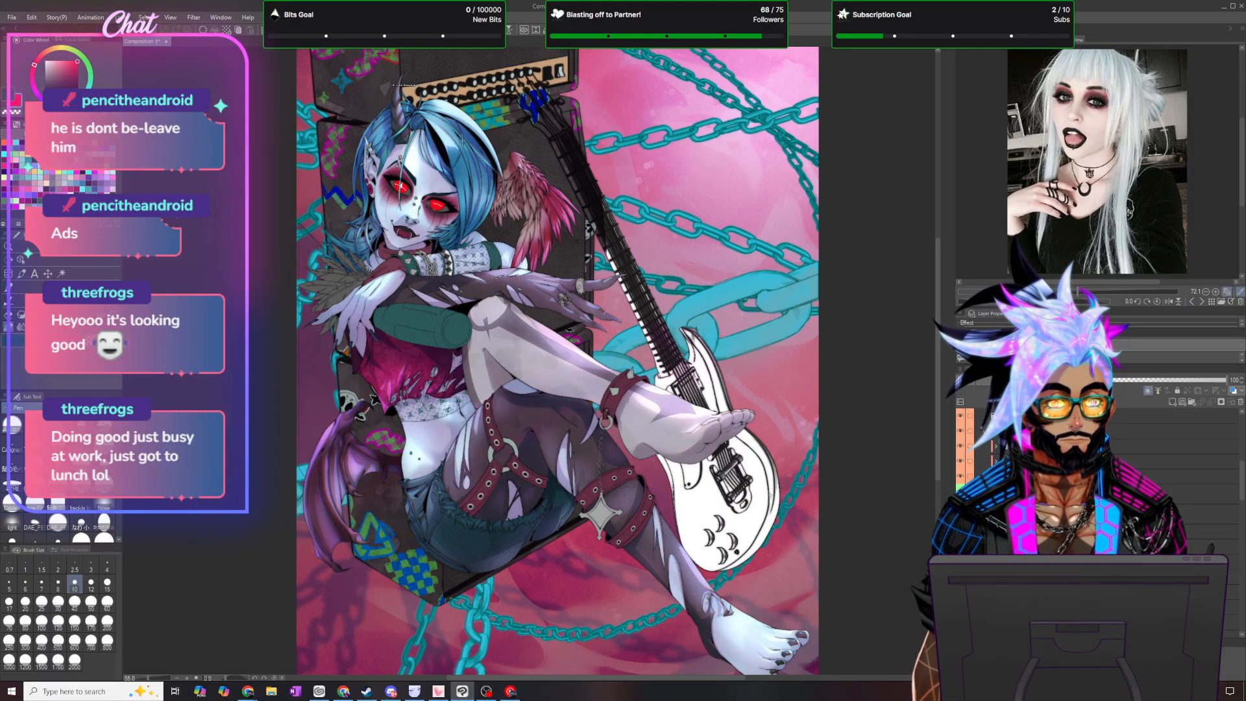
- Select another layer in the stack, toggle its clipping to the layer below and check the overall illustration
left_click(1203, 496)
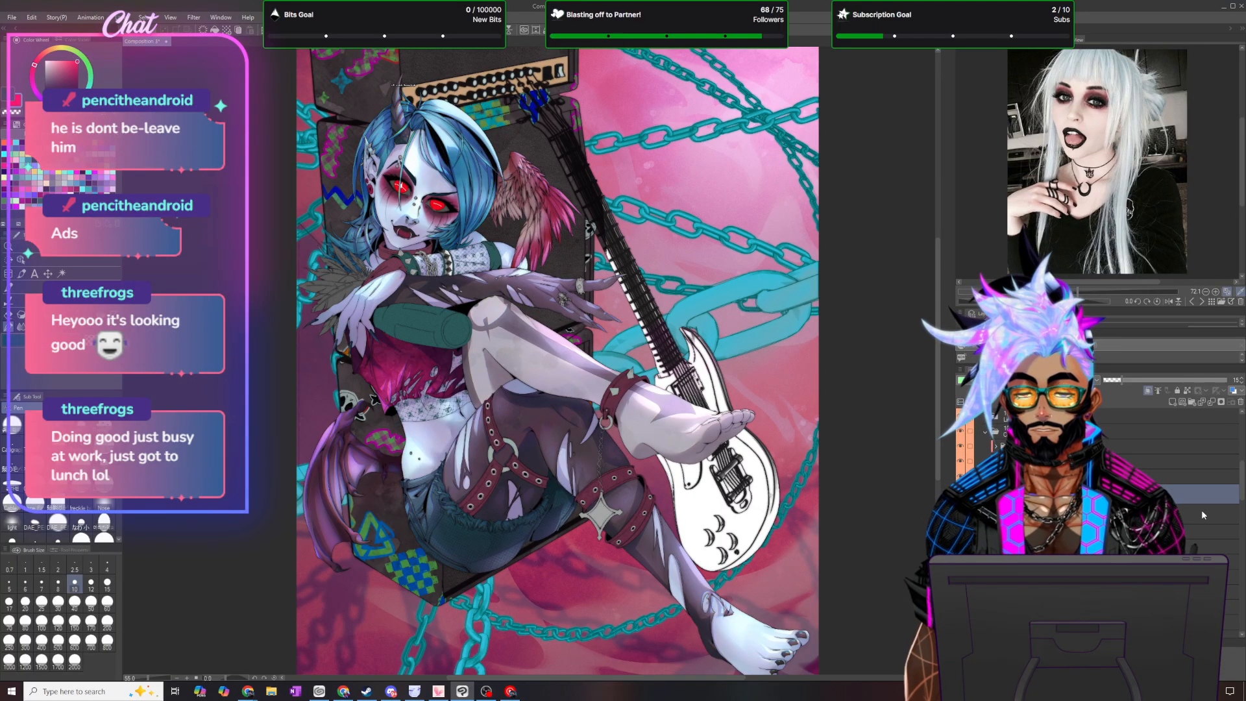
left_click(1148, 392)
left_click(974, 412)
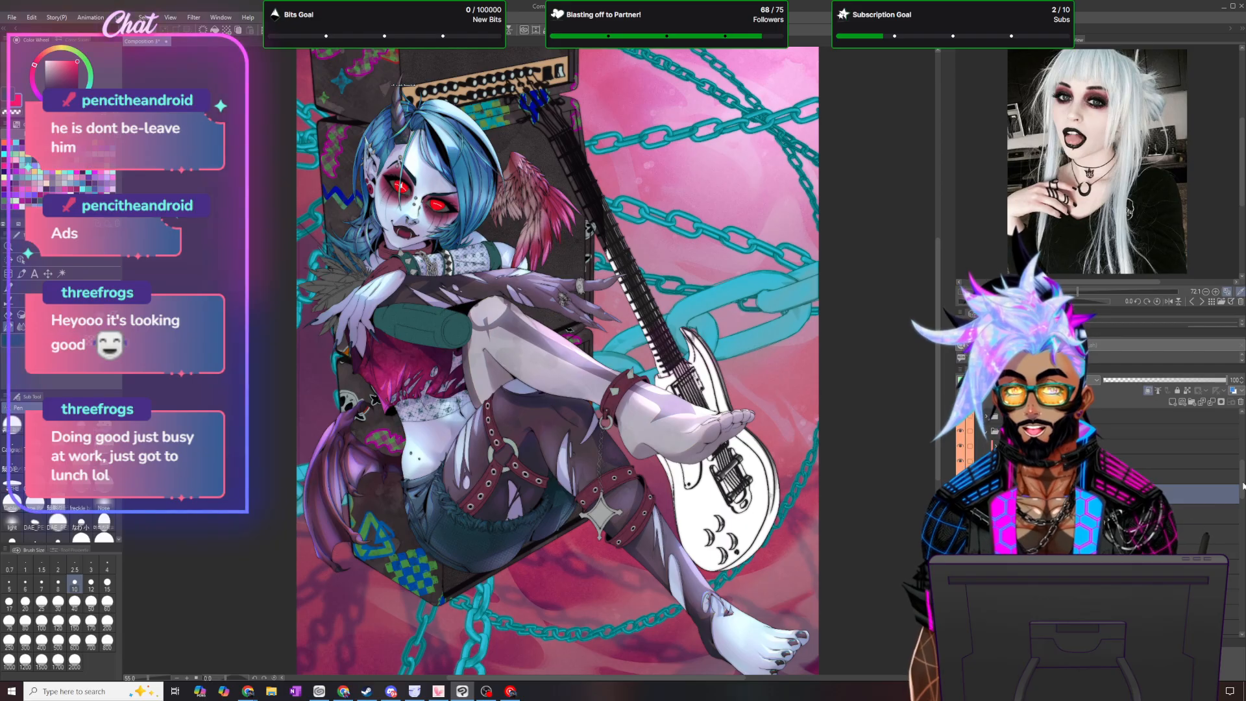
scroll(707, 289, "down", 3)
scroll(627, 188, "up", 3)
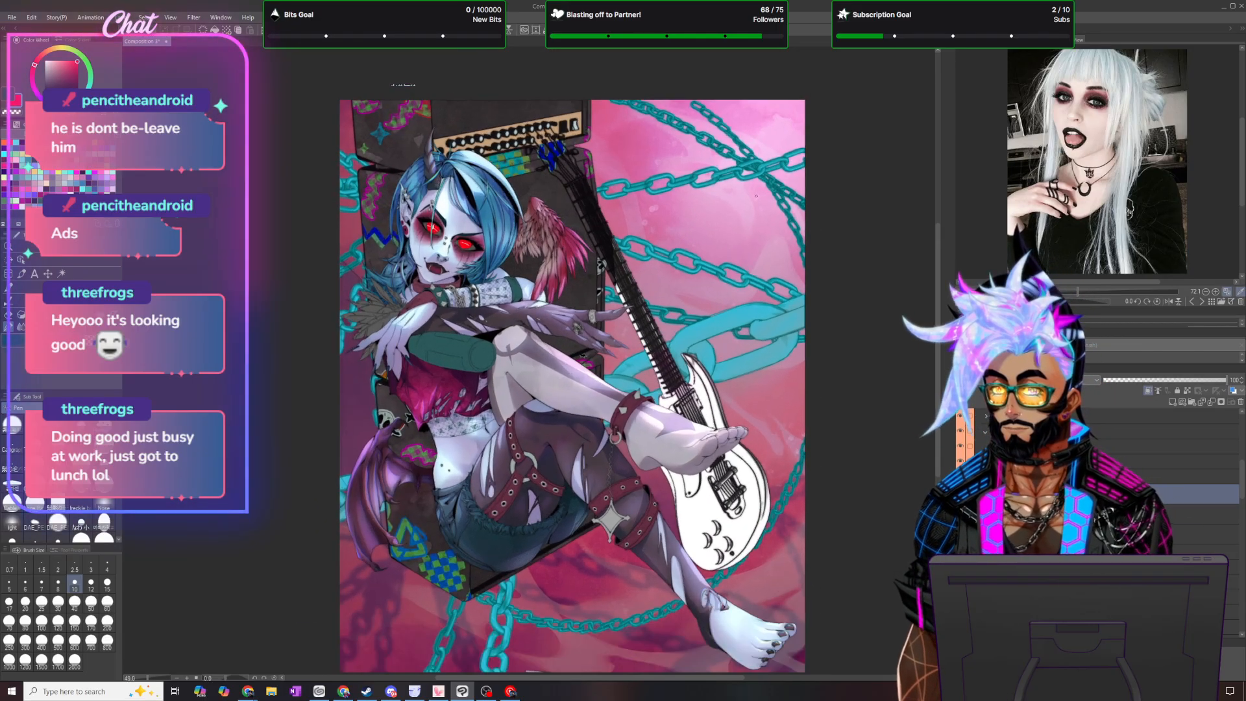
- Sample a dark colour, lasso the feather trim at the character's shoulder, fill it on the current layer, and clear the selection
left_click_drag(628, 188, 601, 177)
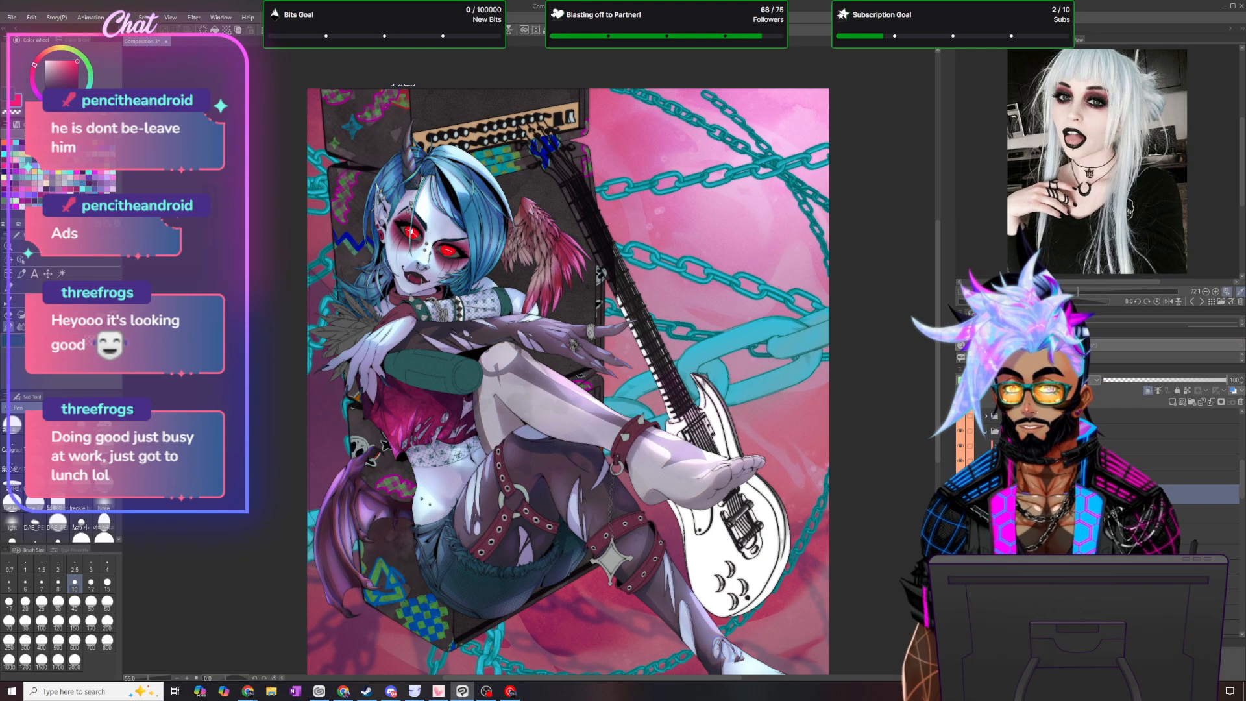
left_click(1103, 534)
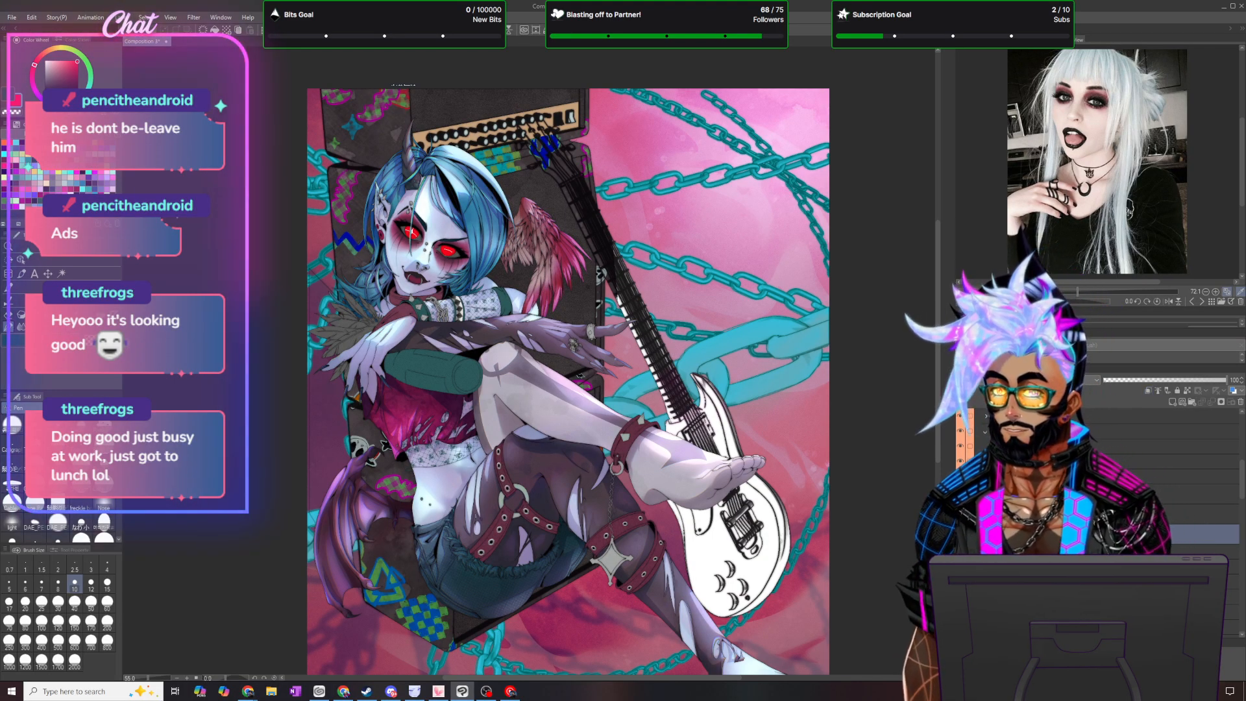
key("i")
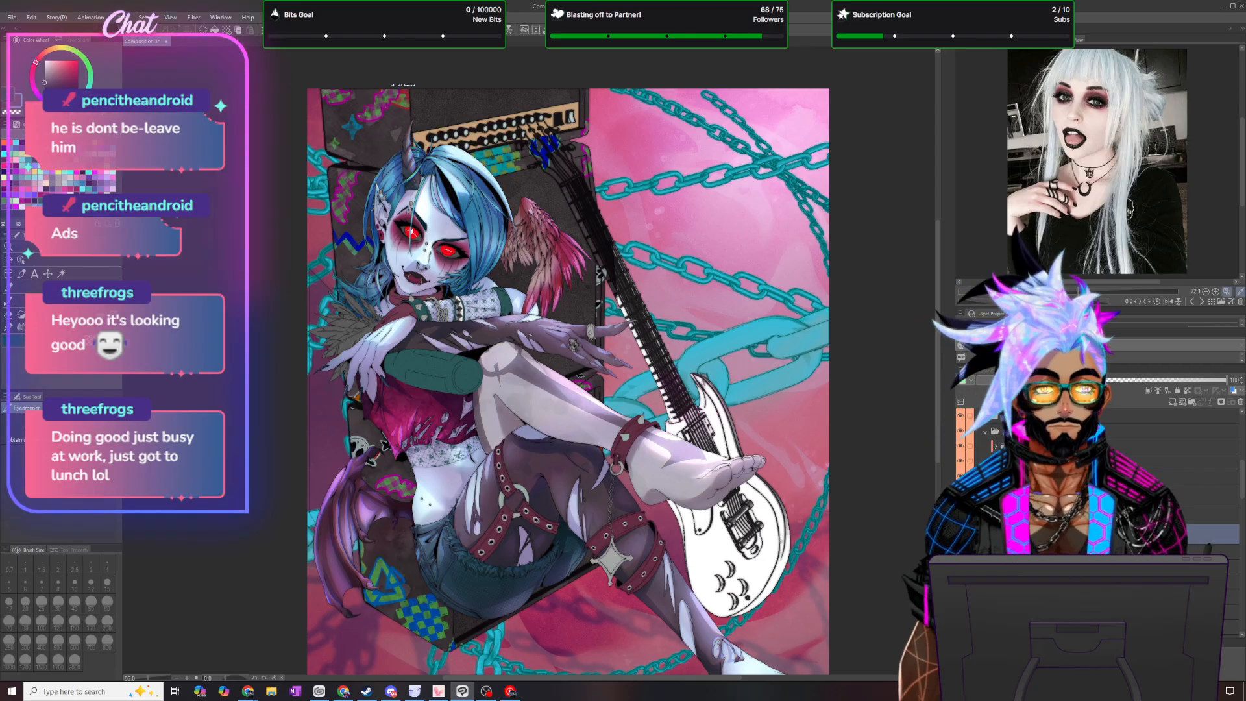
left_click(1103, 494)
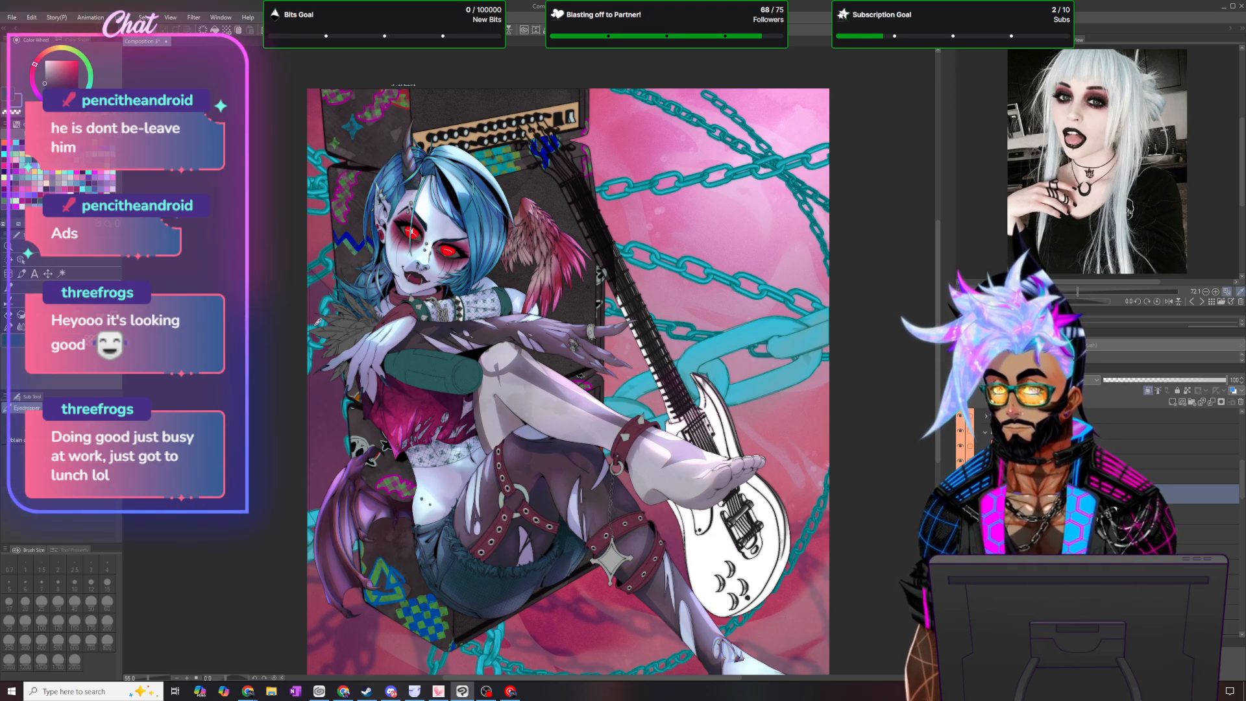
key("m")
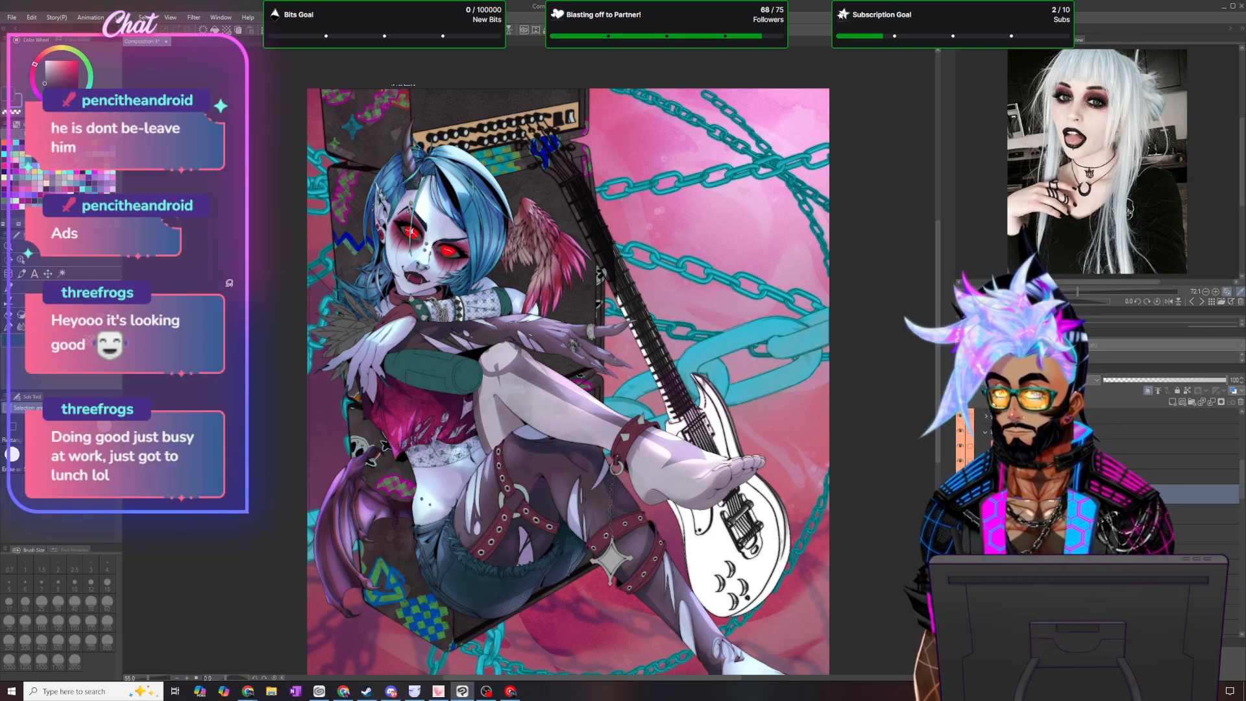
mouse_move(391, 160)
left_mouse_down()
mouse_move(357, 157)
mouse_move(475, 529)
mouse_move(630, 234)
left_mouse_up()
left_click(518, 547)
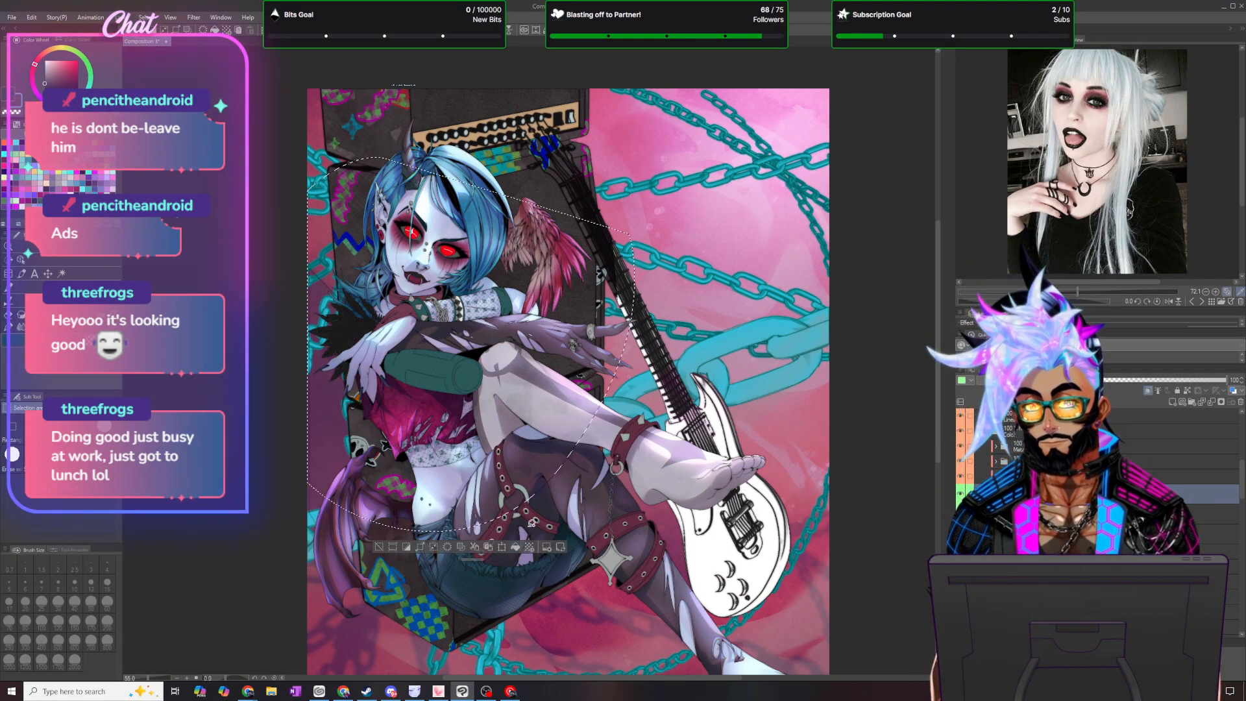
left_click(144, 17)
left_click(170, 40)
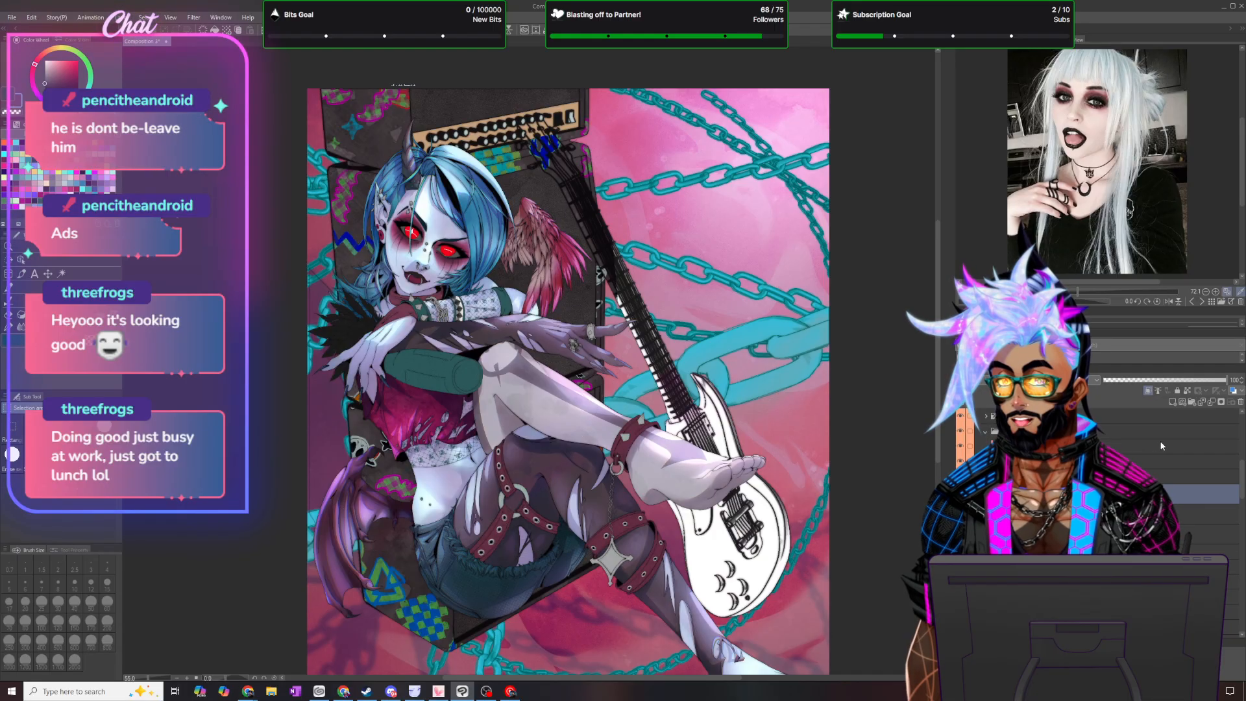
- Lower the dark feather fill's layer opacity to 50 and reduce it further to 15
left_click(1233, 381)
type("50")
key("Return")
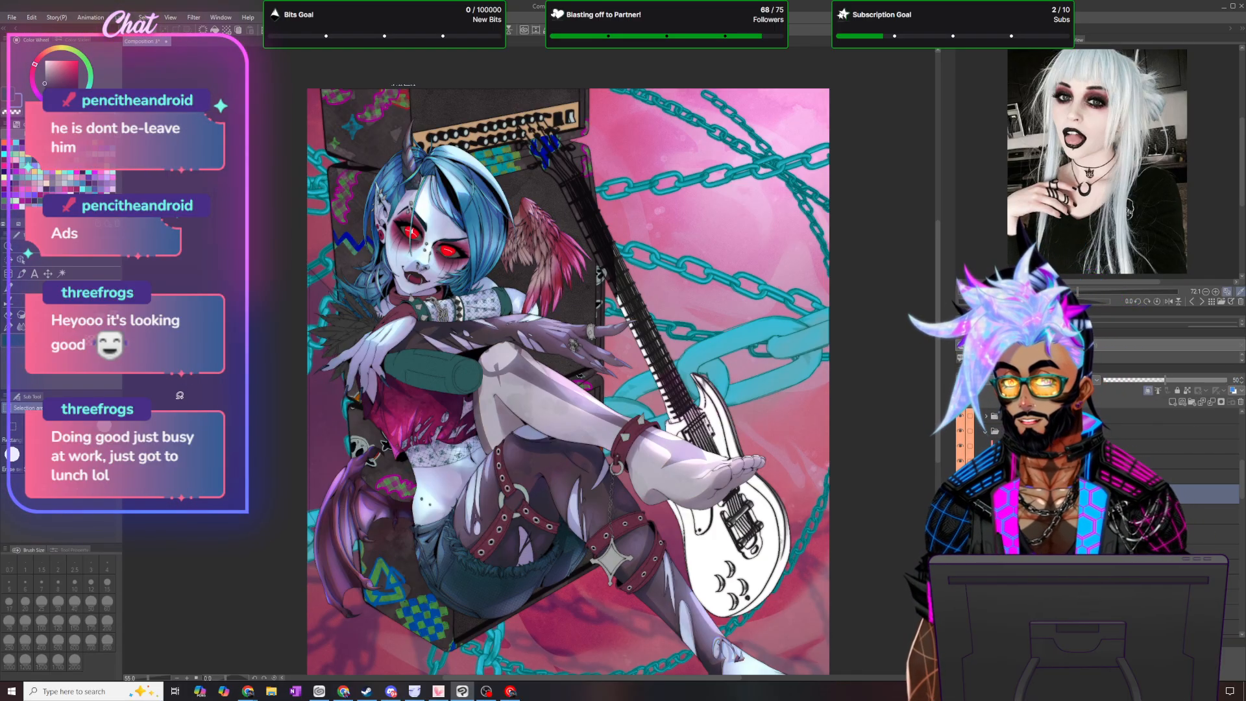
left_click(21, 326)
left_click(81, 498)
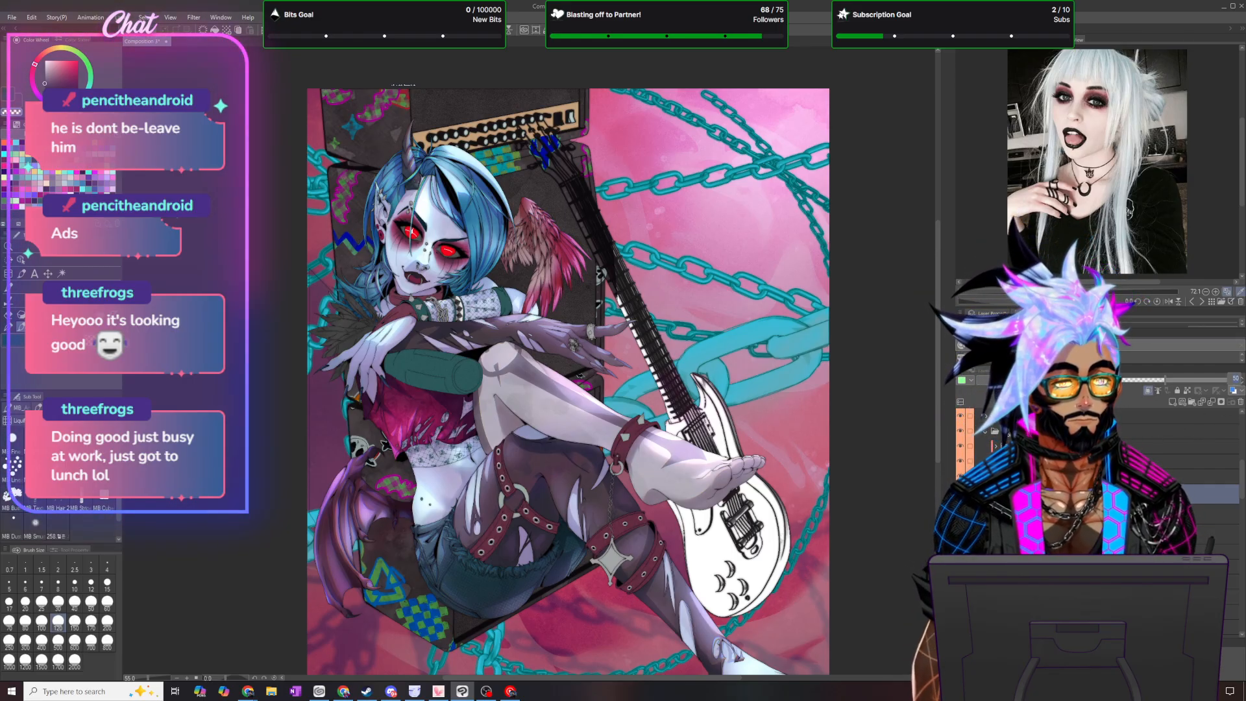
type("15")
key("Return")
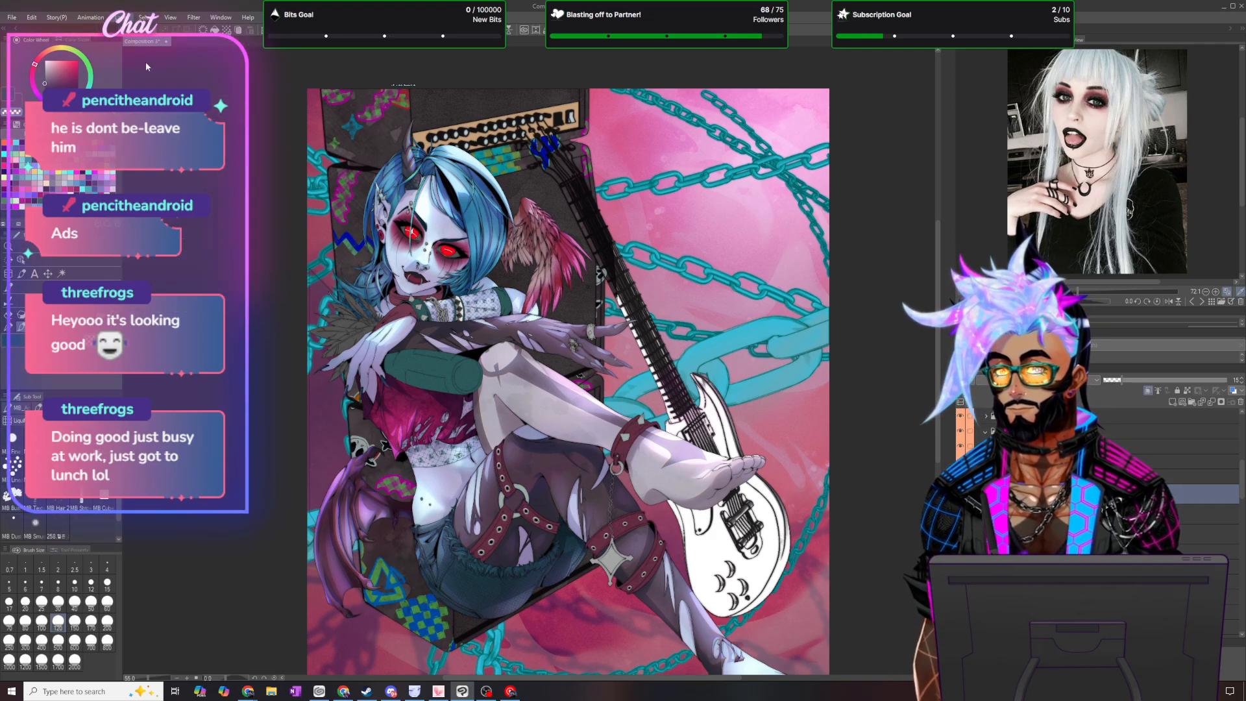
- Add a new raster layer at full opacity in the feather trim's part of the layer stack
left_click(122, 17)
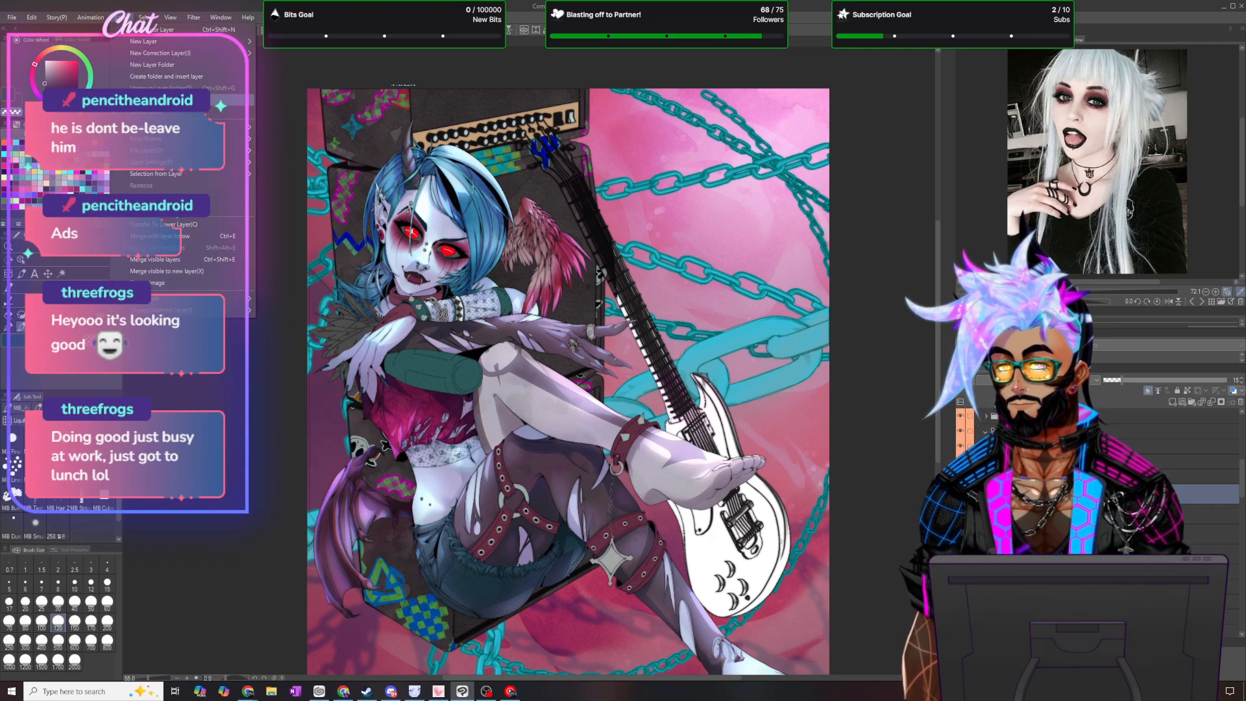
left_click(169, 99)
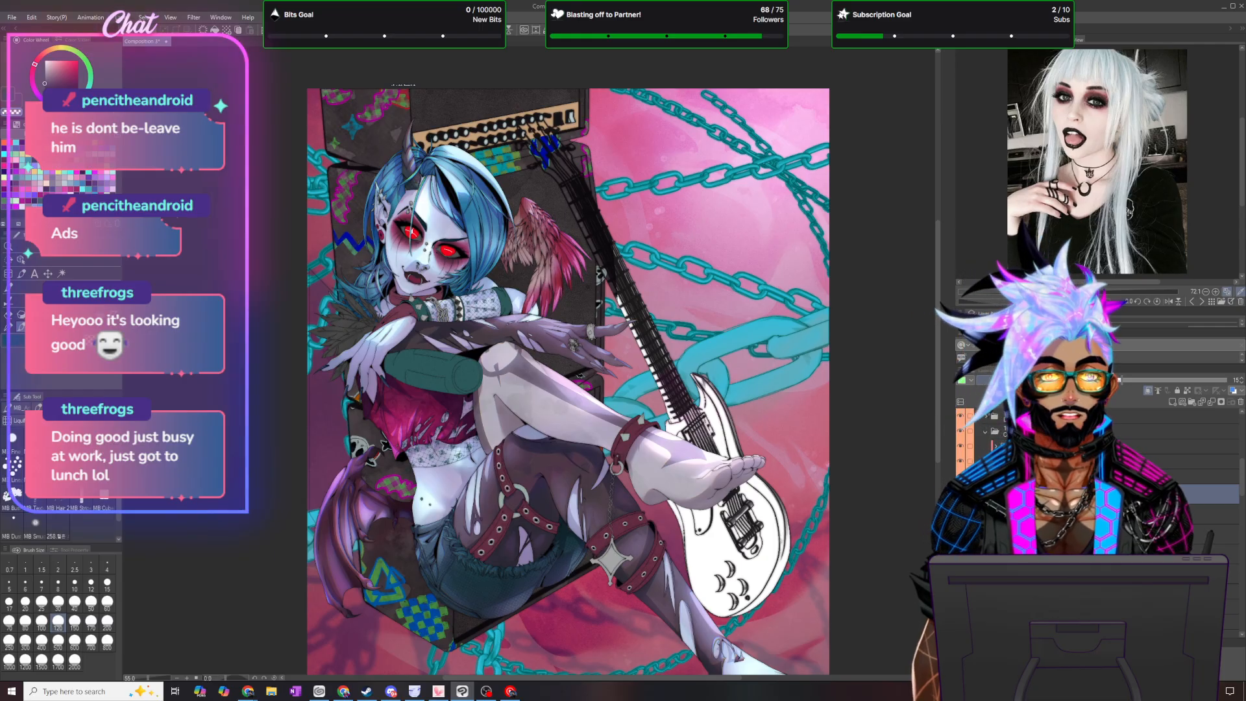
left_click(992, 428)
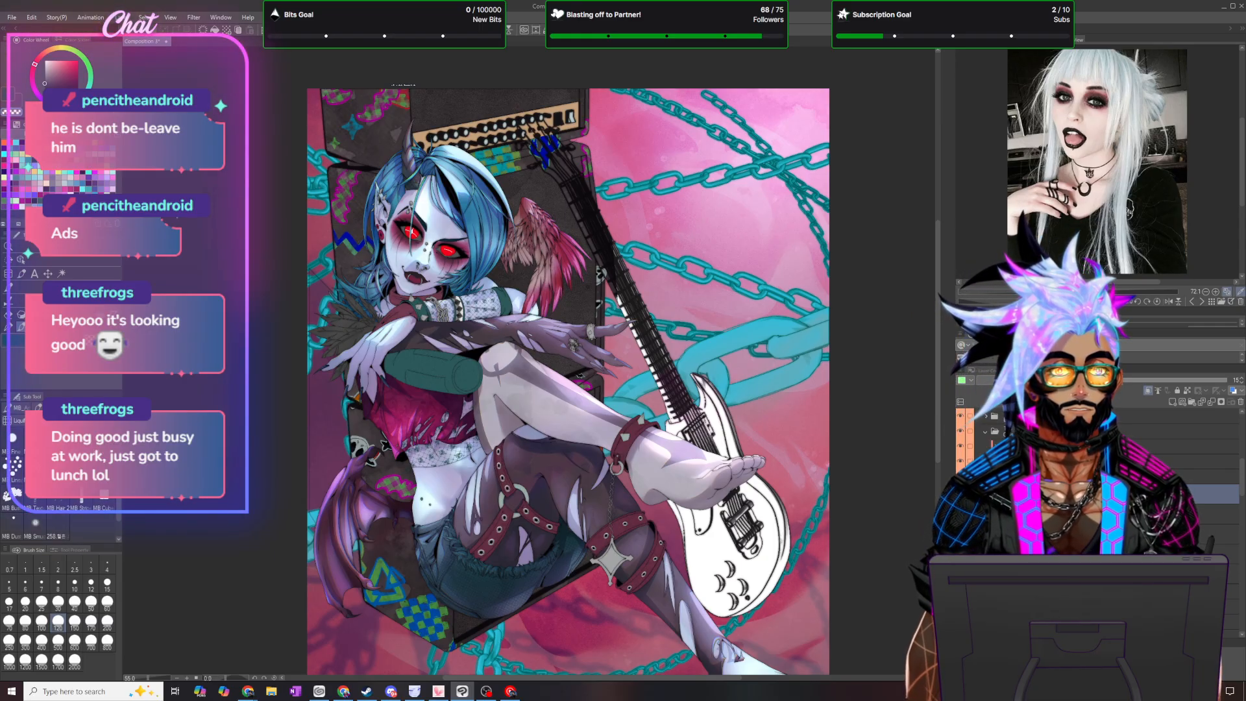
left_click(1172, 402)
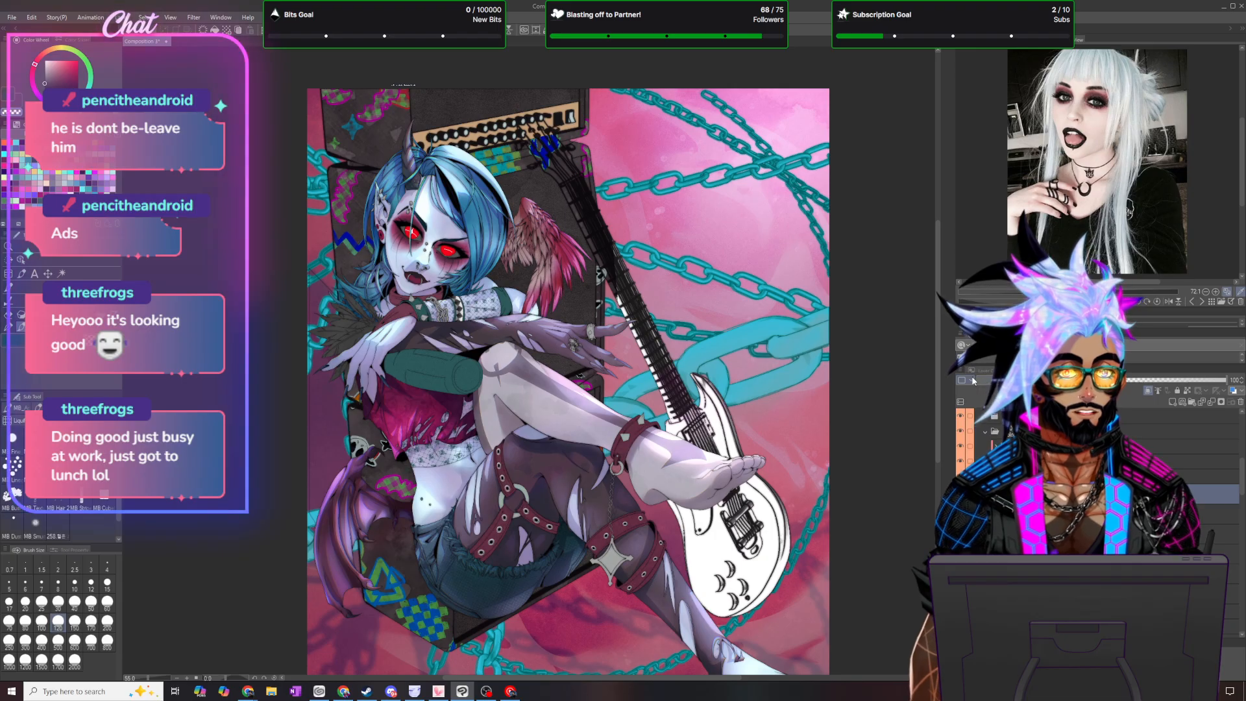
left_click(986, 413)
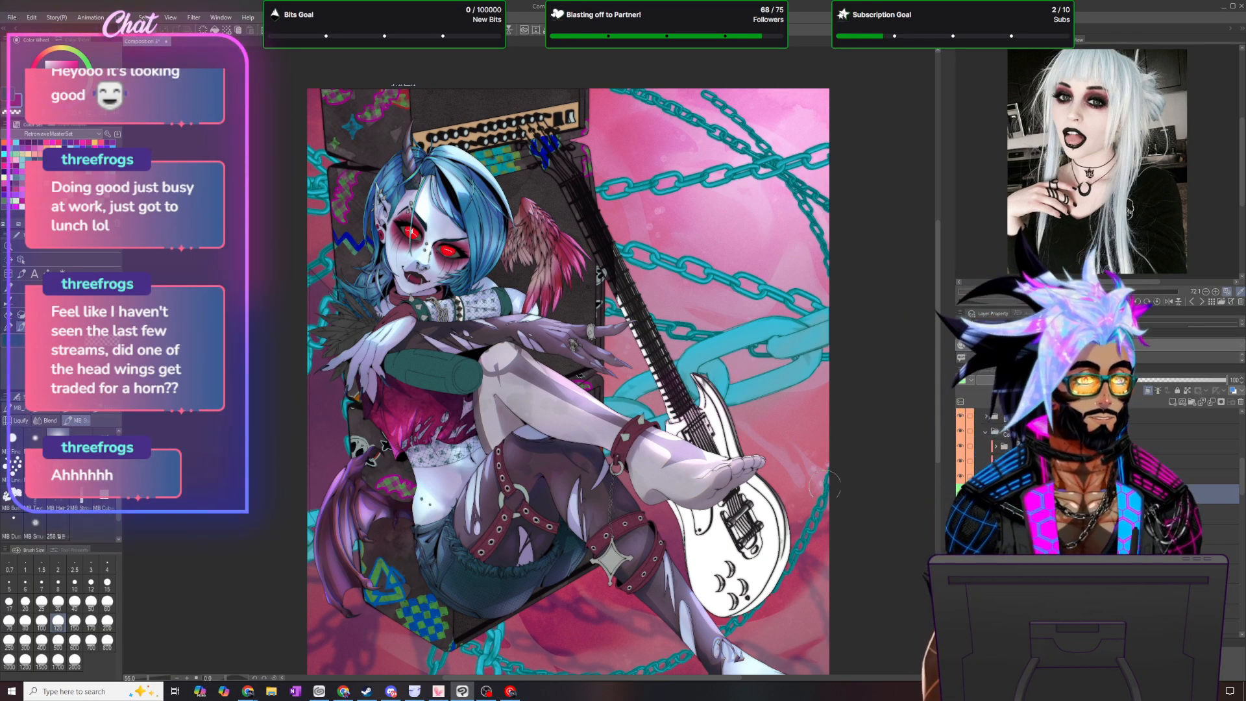
- Lasso the feather trim again, fill it with the dark colour, clear the selection and set the layer's opacity to 50
scroll(254, 239, "up", 1)
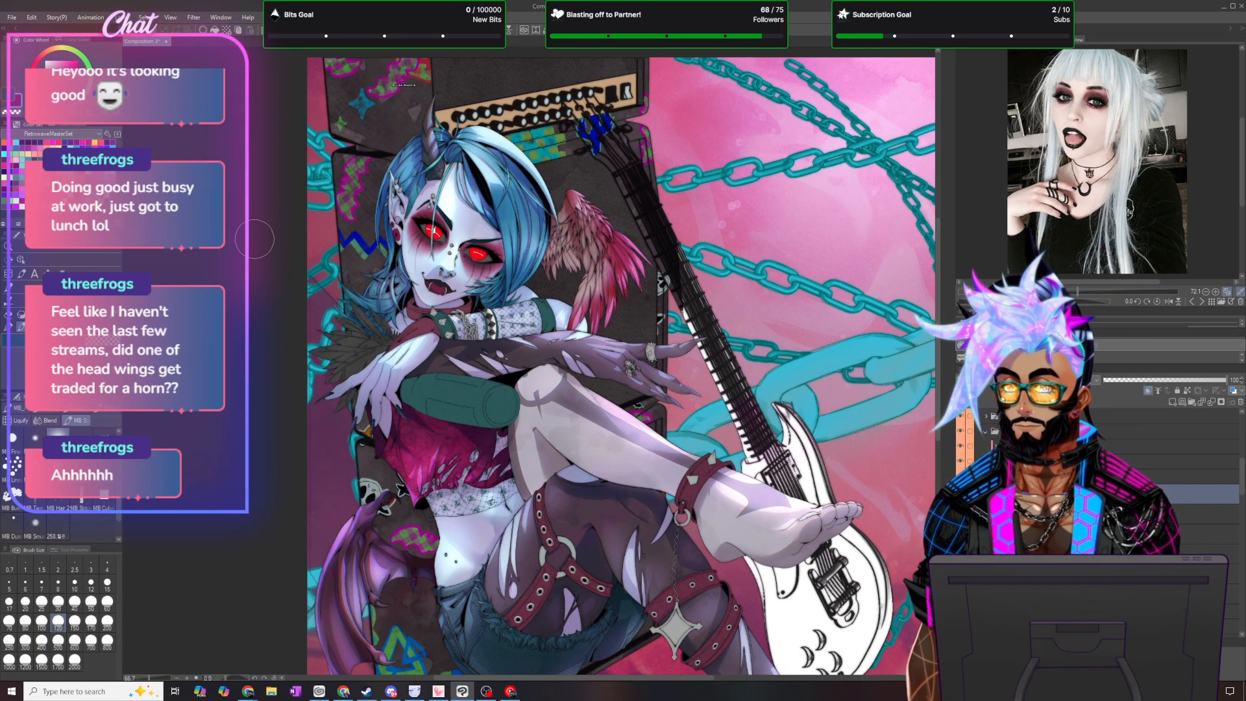
key("m")
mouse_move(330, 211)
left_mouse_down()
mouse_move(305, 454)
mouse_move(344, 209)
left_mouse_up()
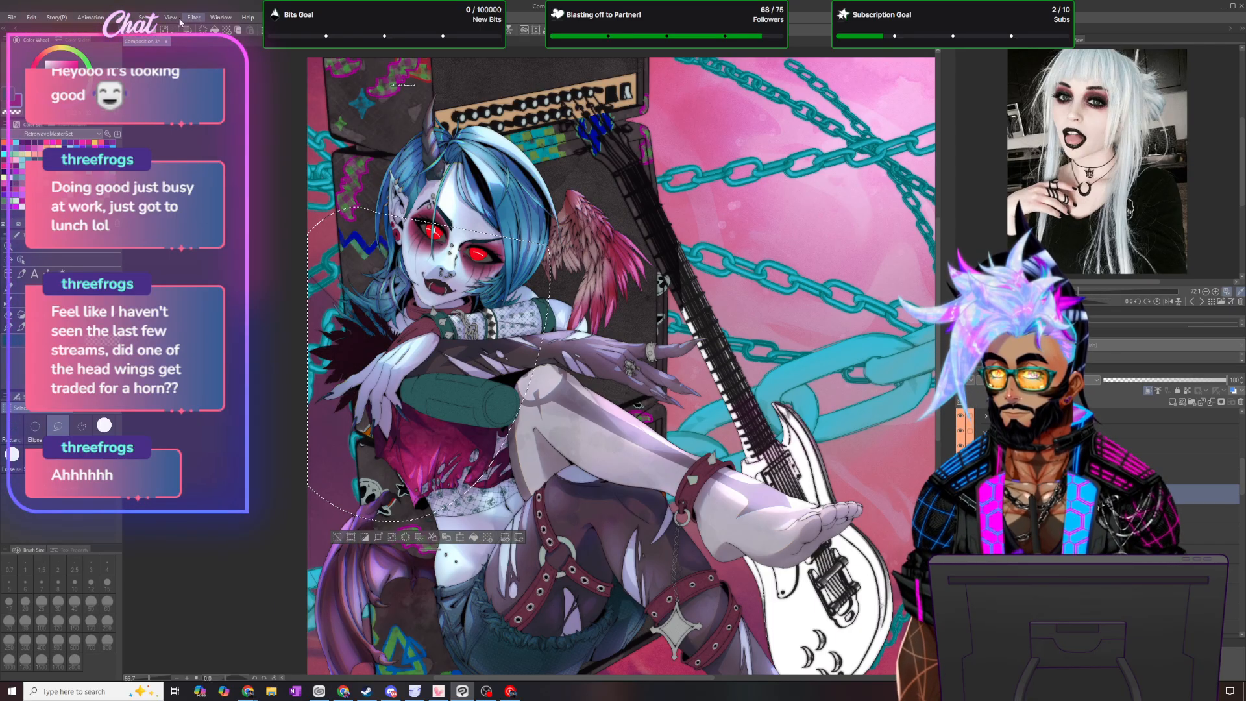
key("ctrl+d")
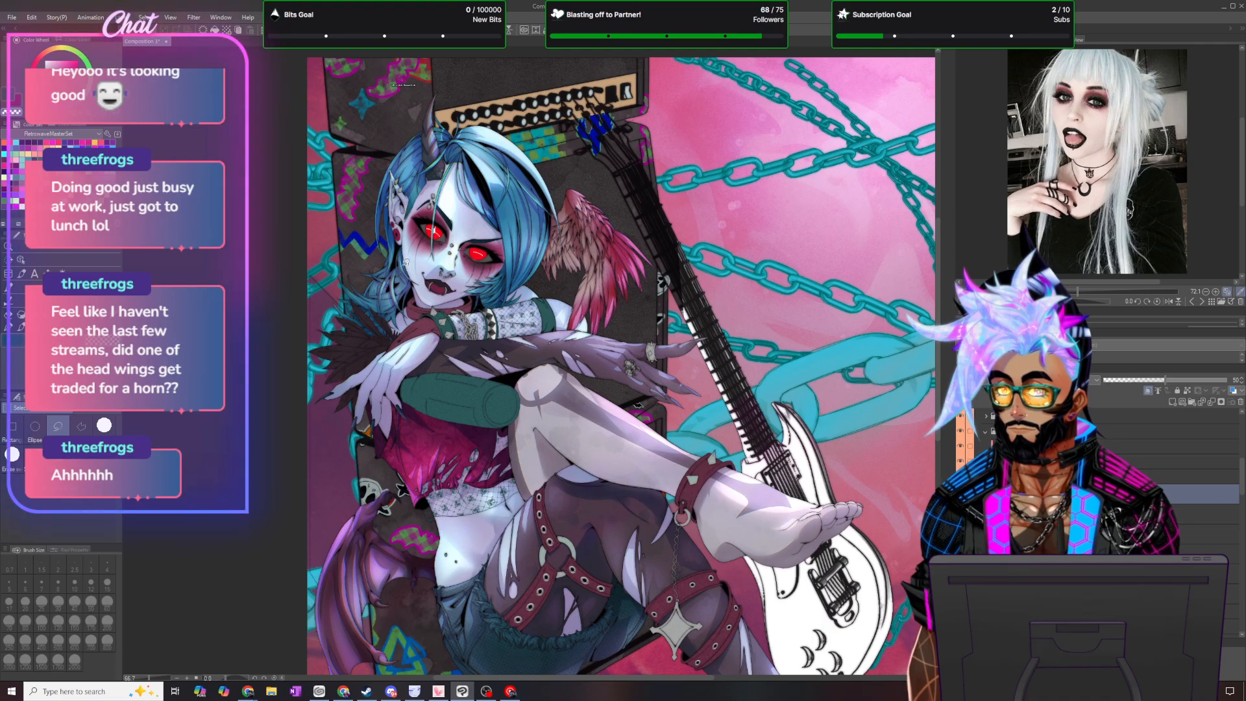
scroll(501, 338, "up", 6)
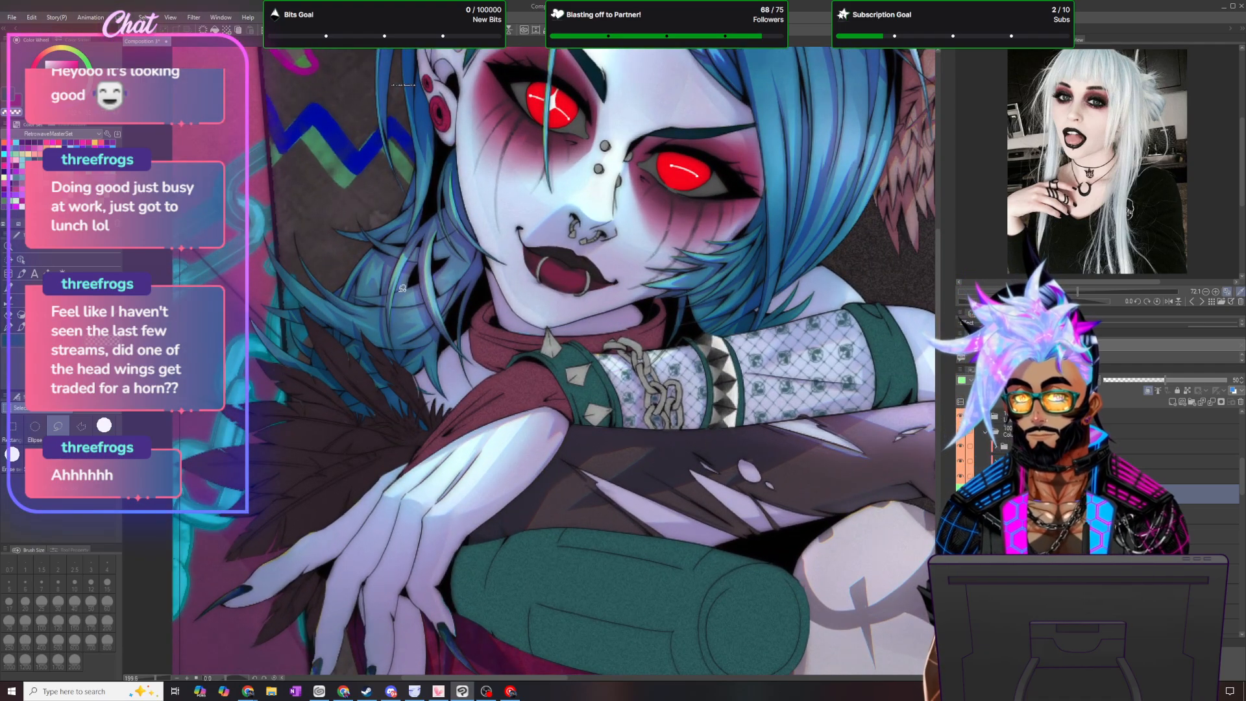
mouse_move(394, 358)
left_mouse_down()
mouse_move(417, 391)
mouse_move(409, 365)
mouse_move(371, 320)
mouse_move(411, 380)
mouse_move(362, 324)
mouse_move(394, 358)
left_mouse_up()
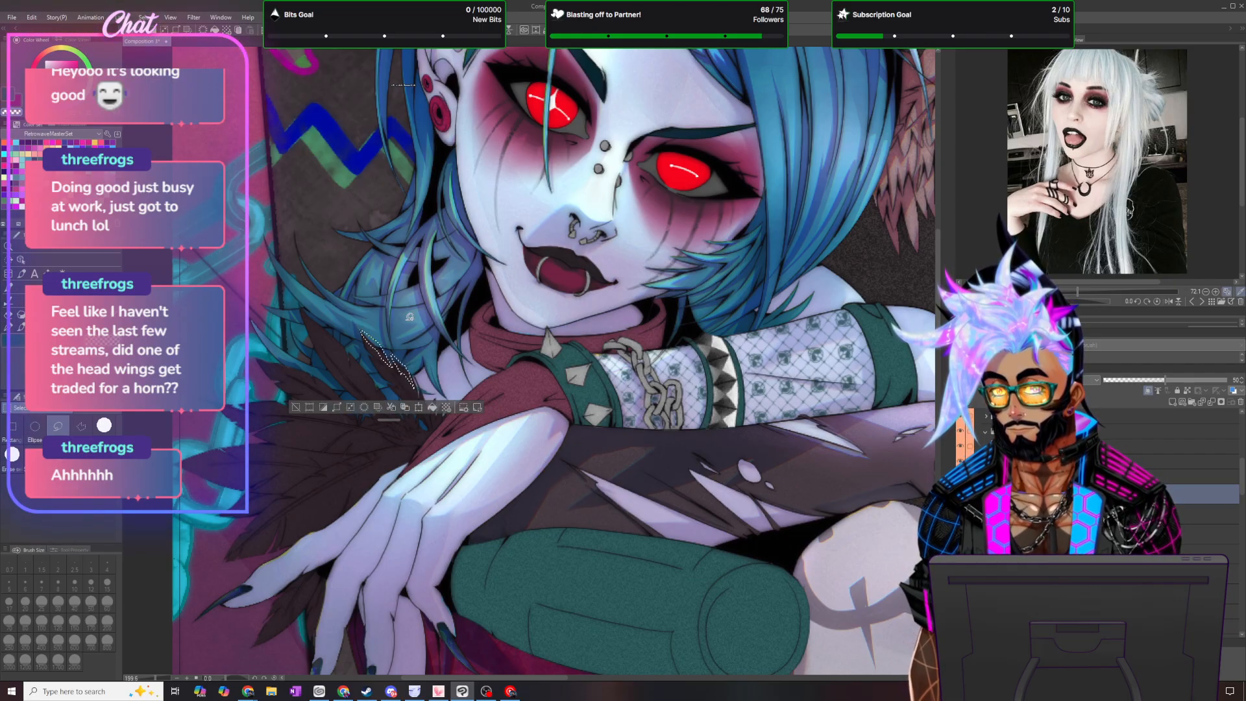
left_click_drag(394, 420, 414, 540)
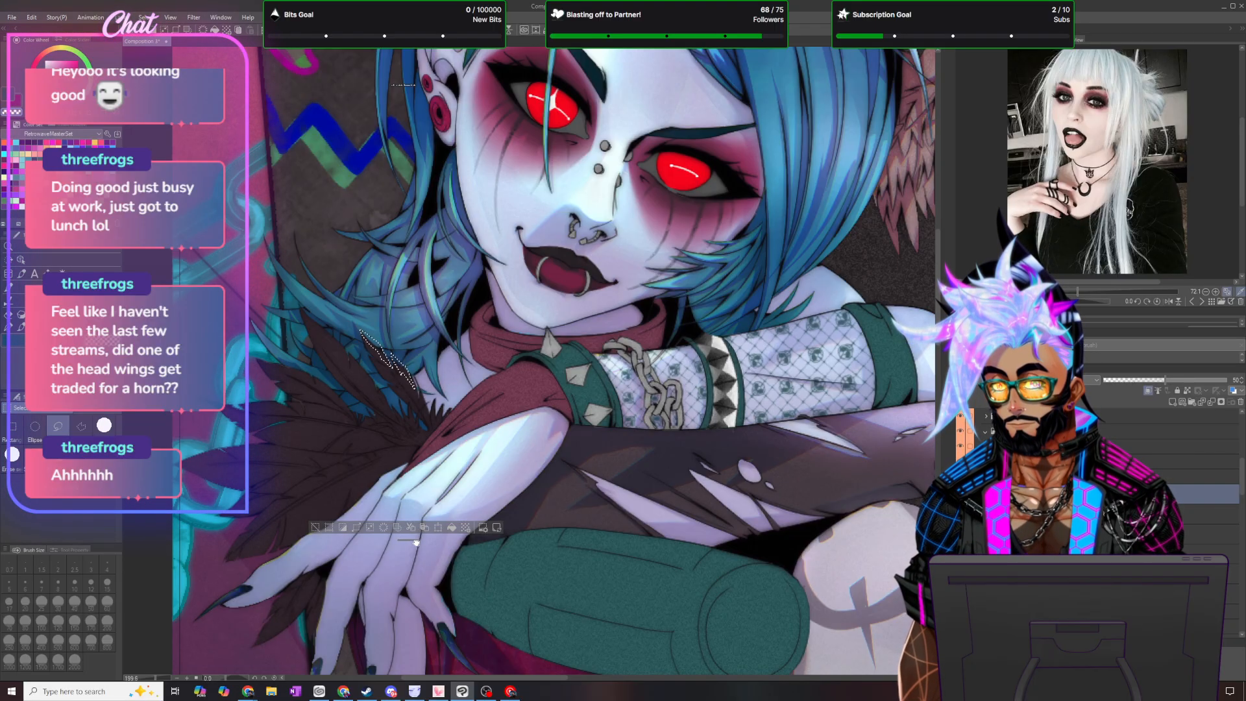
left_click_drag(412, 540, 420, 615)
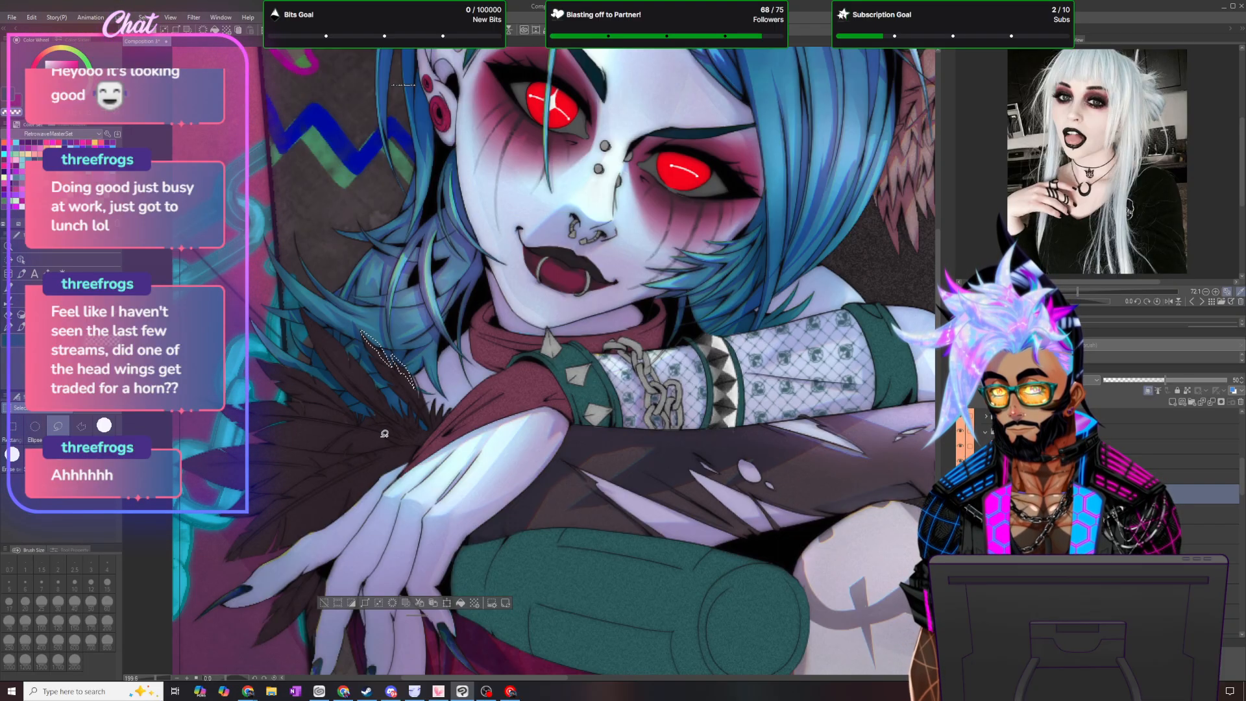
left_click_drag(280, 426, 345, 430)
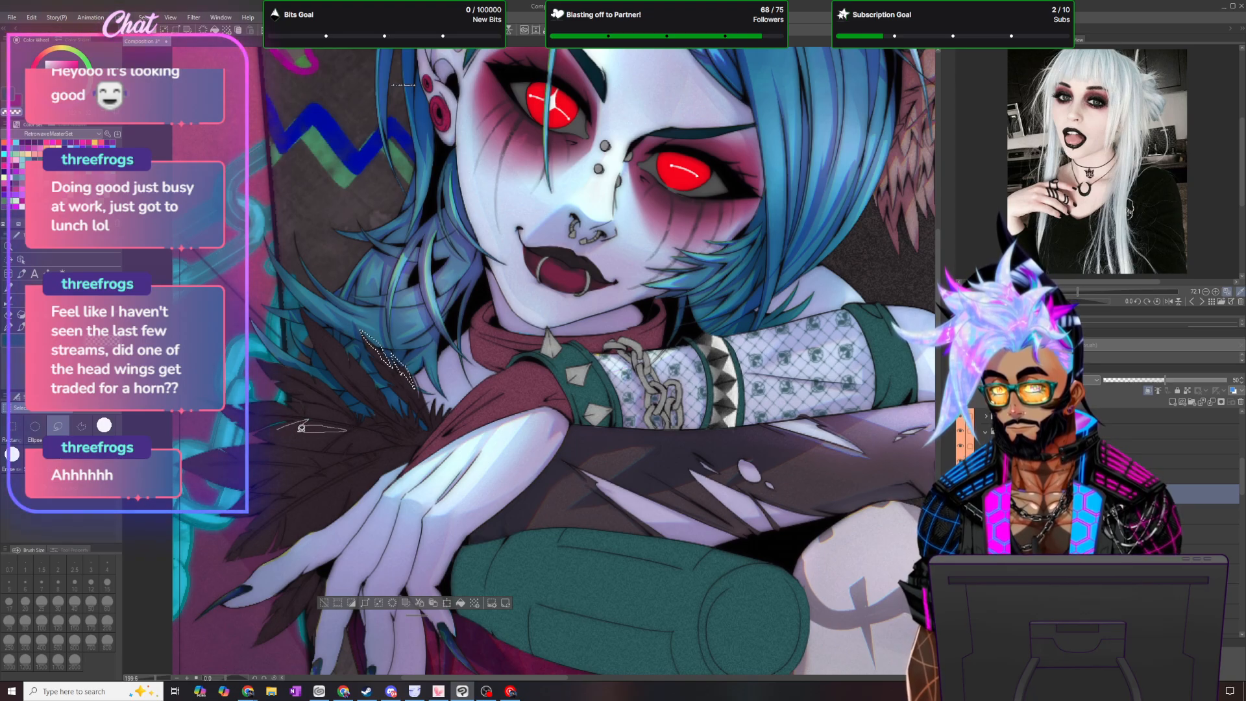
left_click_drag(377, 439, 350, 434)
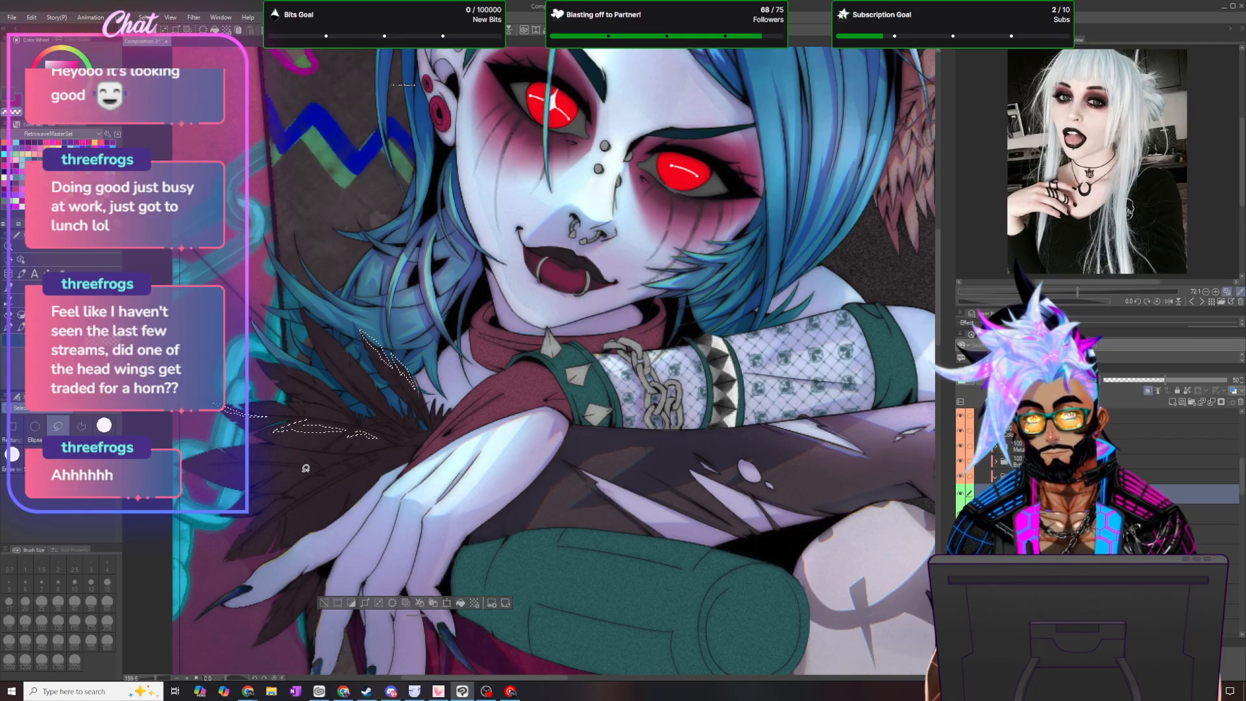
left_click_drag(261, 475, 220, 467)
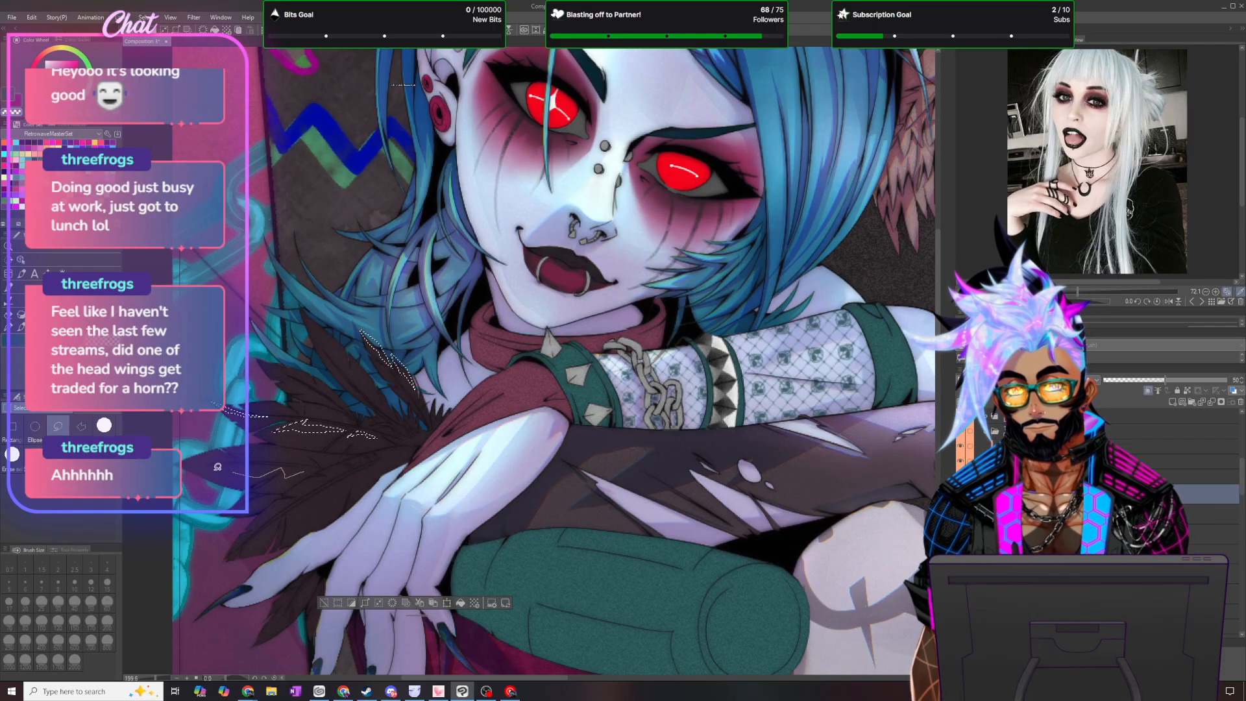
left_click_drag(310, 468, 303, 471)
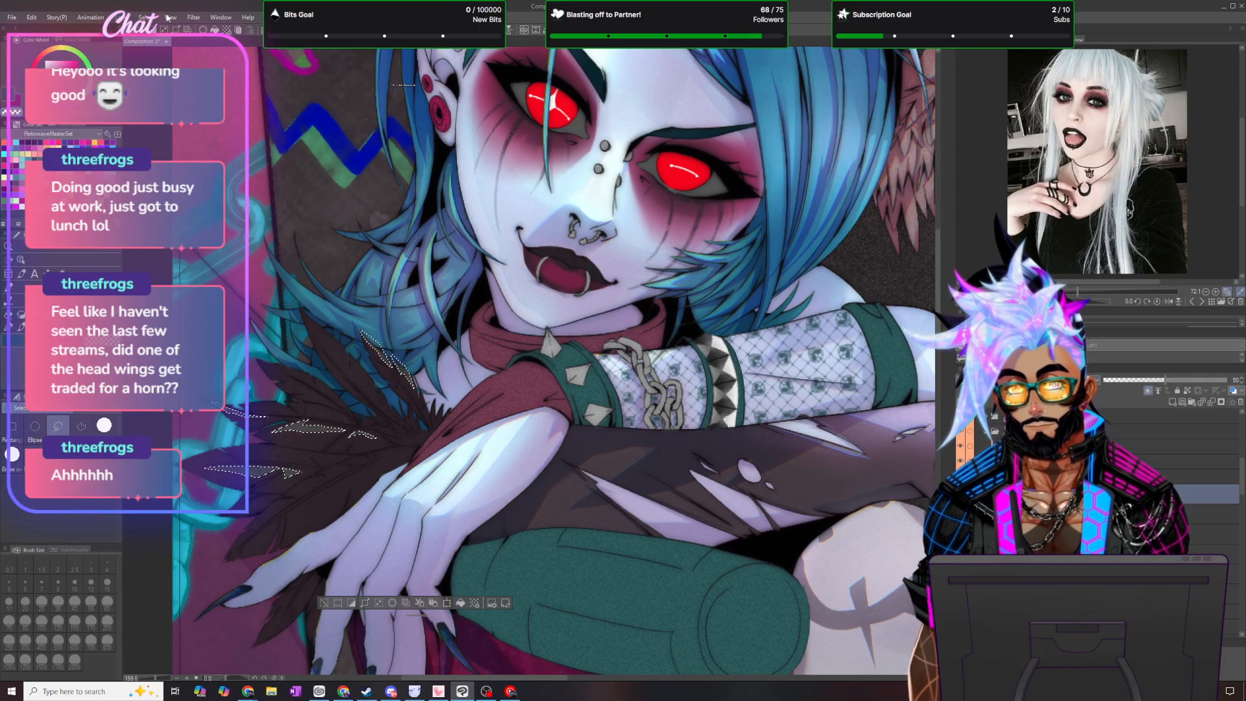
left_click(145, 17)
left_click(172, 41)
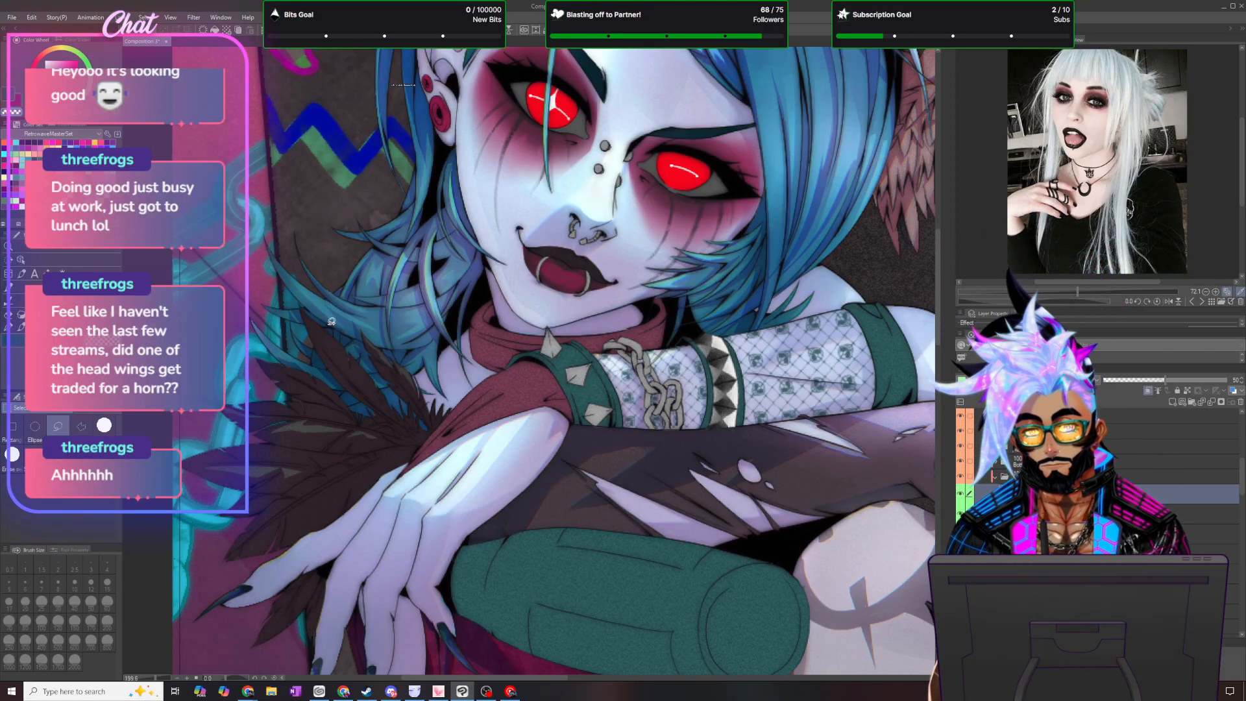
- Lasso narrow shading shapes inside the individual feathers of the shoulder trim, switch to the brush, and clear the selection
mouse_move(309, 312)
left_mouse_down()
mouse_move(349, 370)
mouse_move(307, 314)
mouse_move(346, 428)
mouse_move(433, 607)
left_mouse_up()
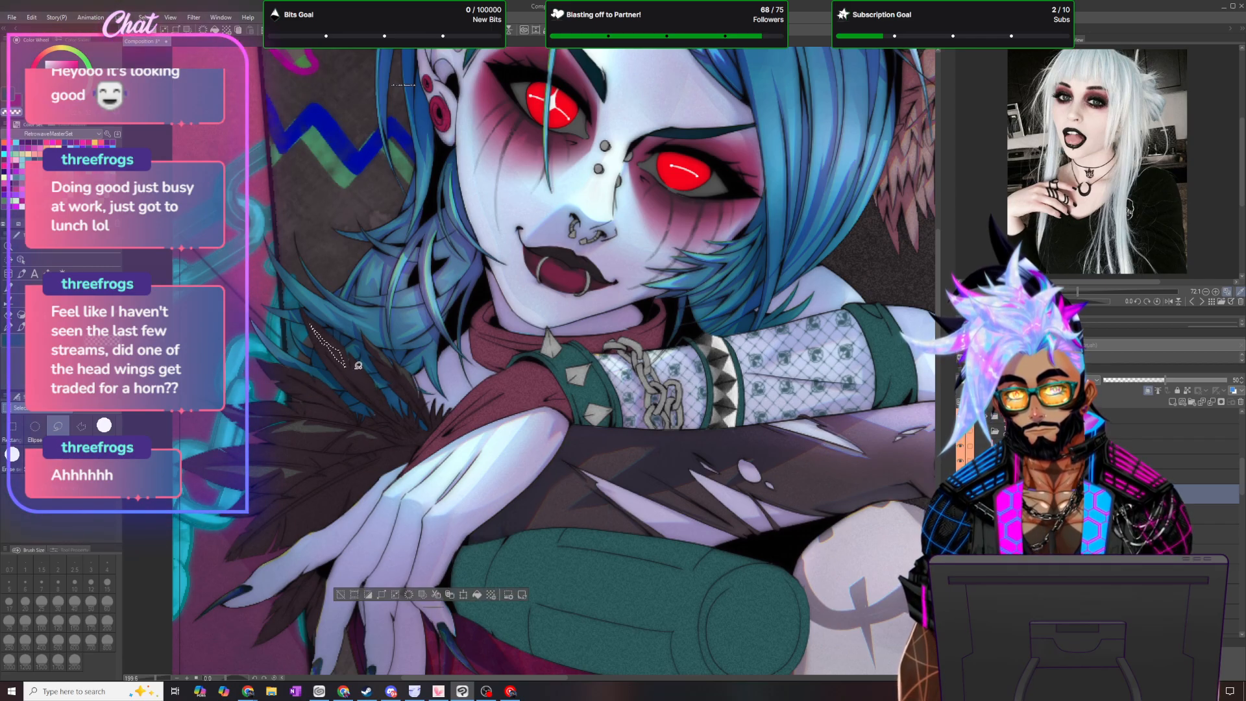
left_click_drag(379, 401, 374, 397)
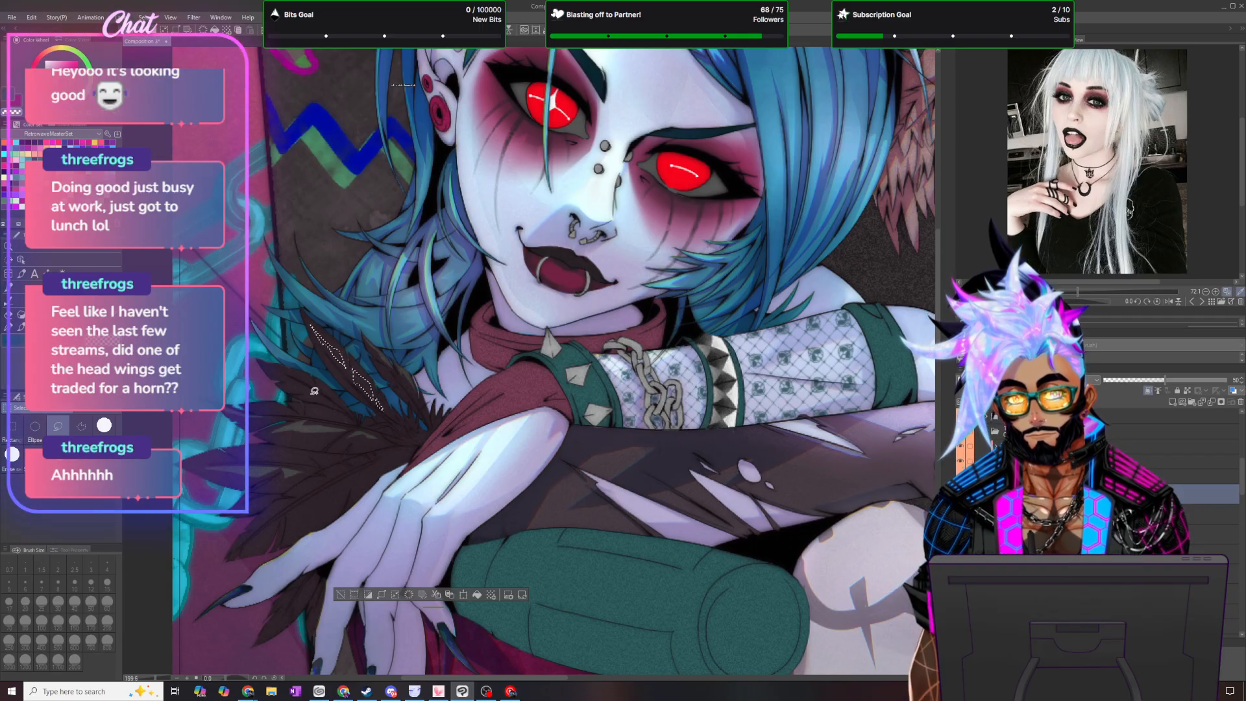
mouse_move(337, 401)
left_mouse_down()
mouse_move(334, 399)
mouse_move(289, 370)
mouse_move(309, 387)
left_mouse_up()
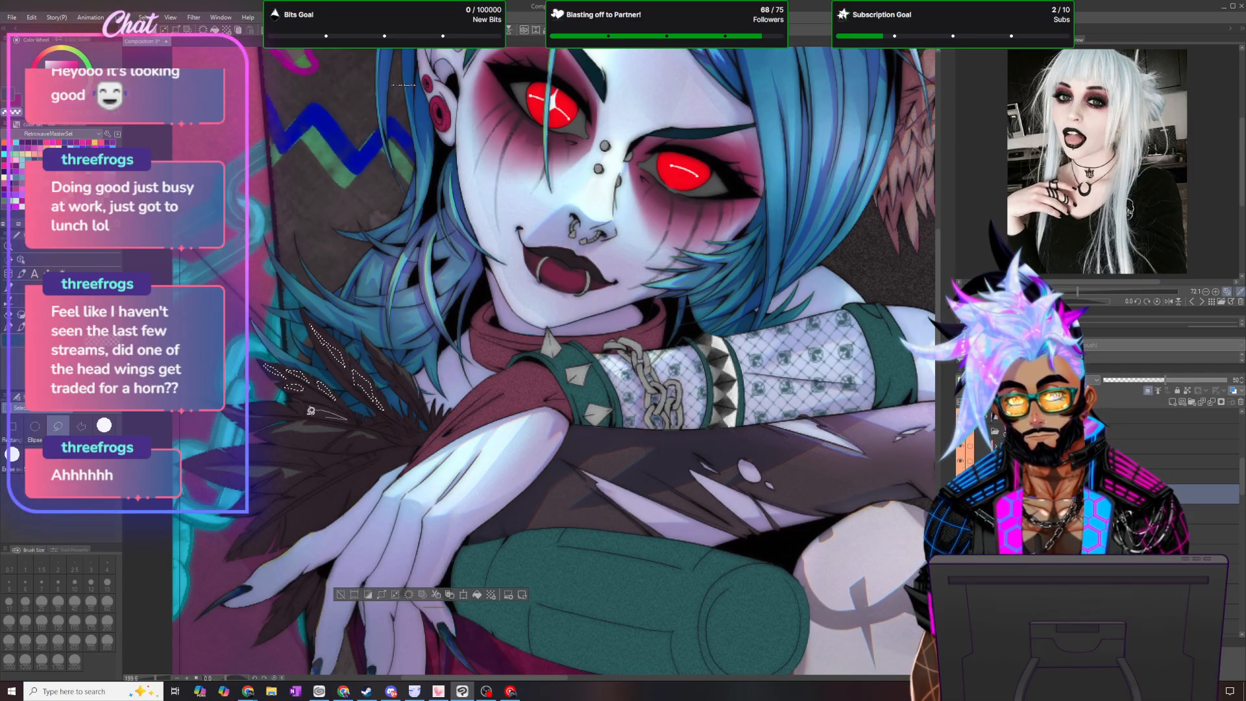
left_click_drag(274, 401, 285, 409)
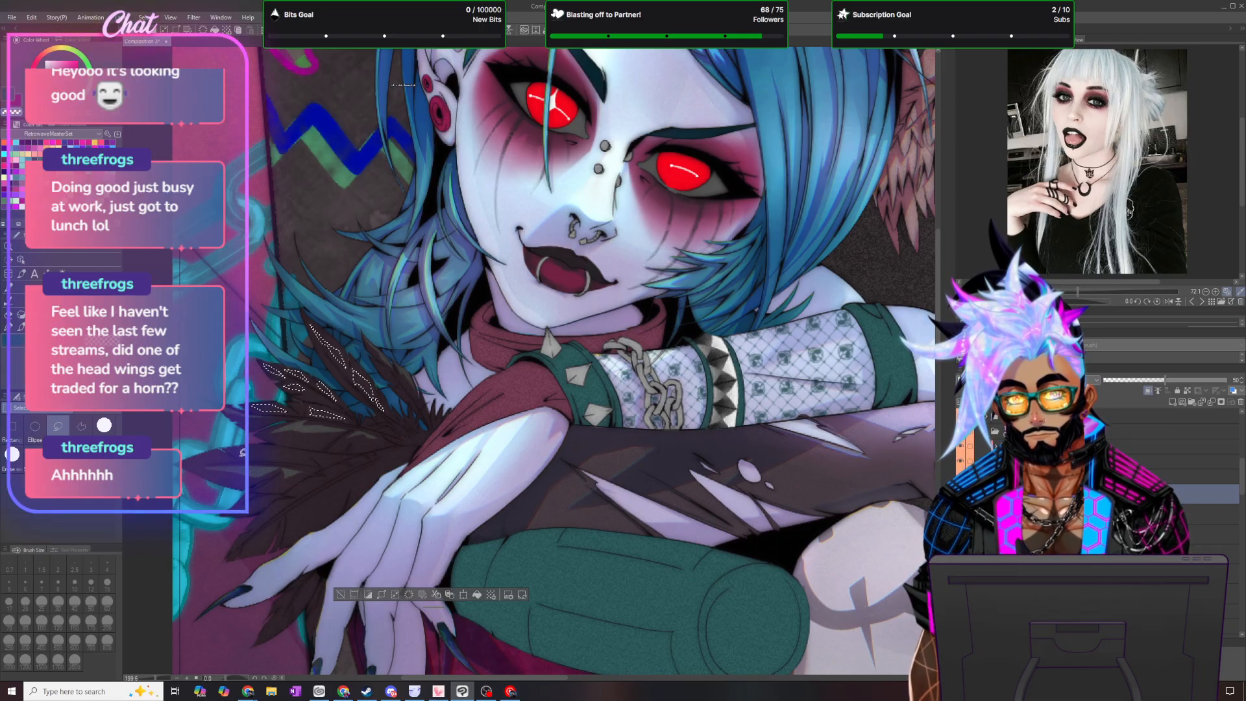
mouse_move(281, 451)
left_mouse_down()
mouse_move(338, 457)
mouse_move(183, 461)
mouse_move(233, 455)
left_mouse_up()
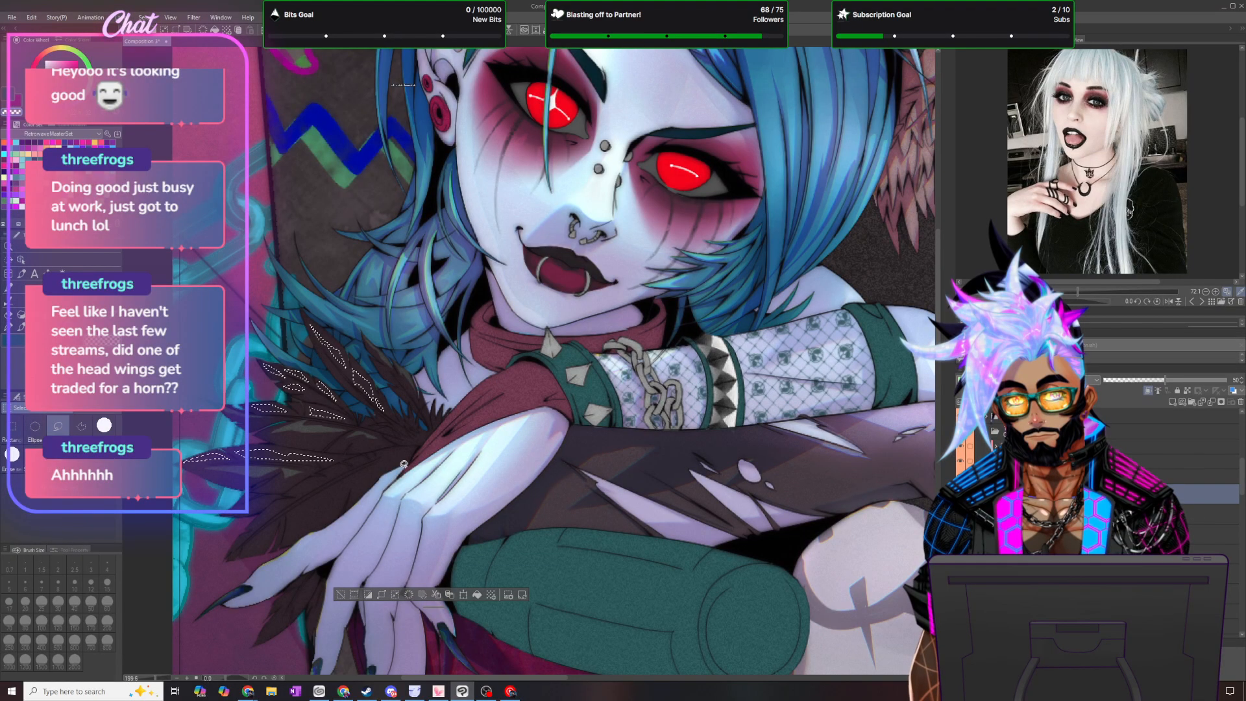
mouse_move(396, 452)
left_mouse_down()
mouse_move(295, 508)
mouse_move(287, 538)
mouse_move(331, 502)
mouse_move(326, 521)
mouse_move(367, 482)
left_mouse_up()
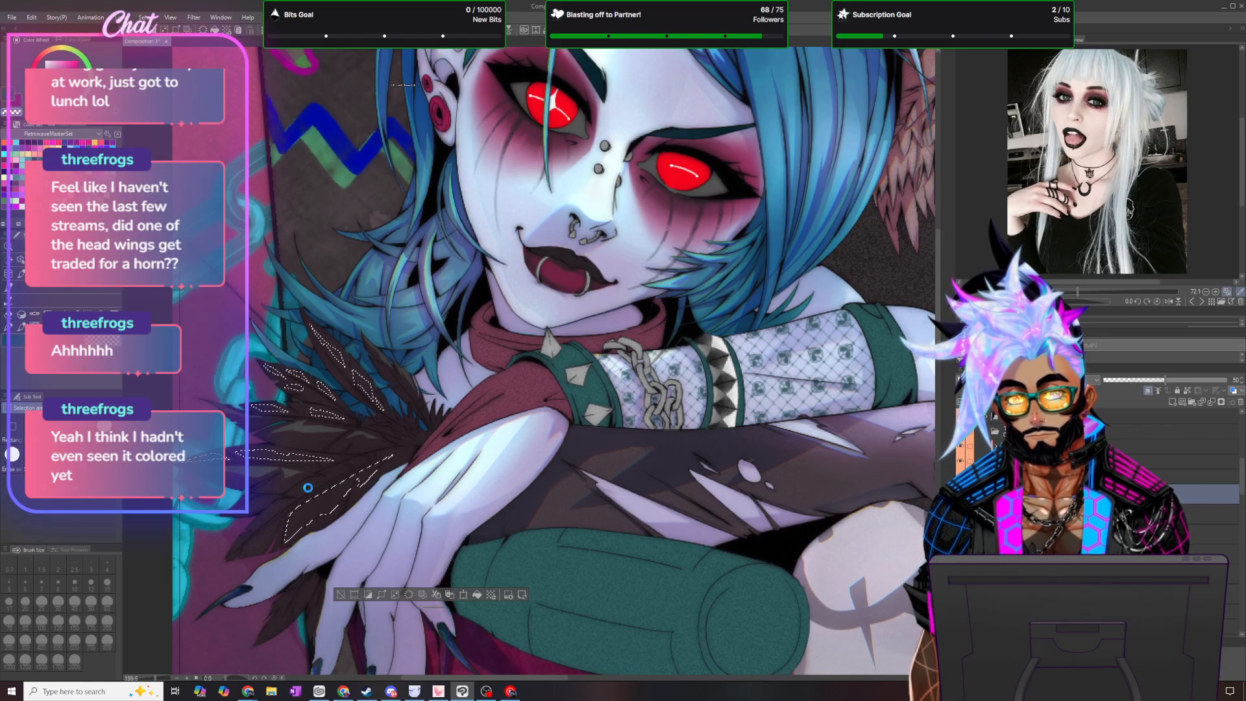
left_click_drag(327, 475, 307, 485)
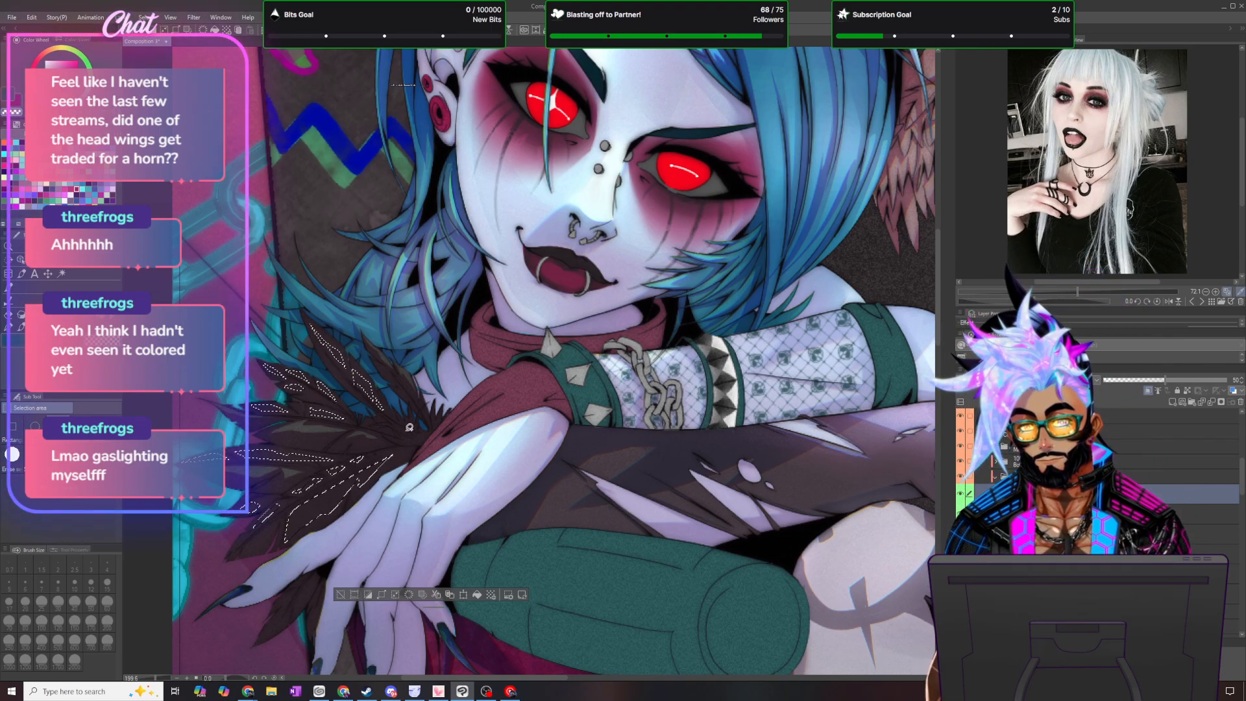
left_click_drag(392, 434, 423, 440)
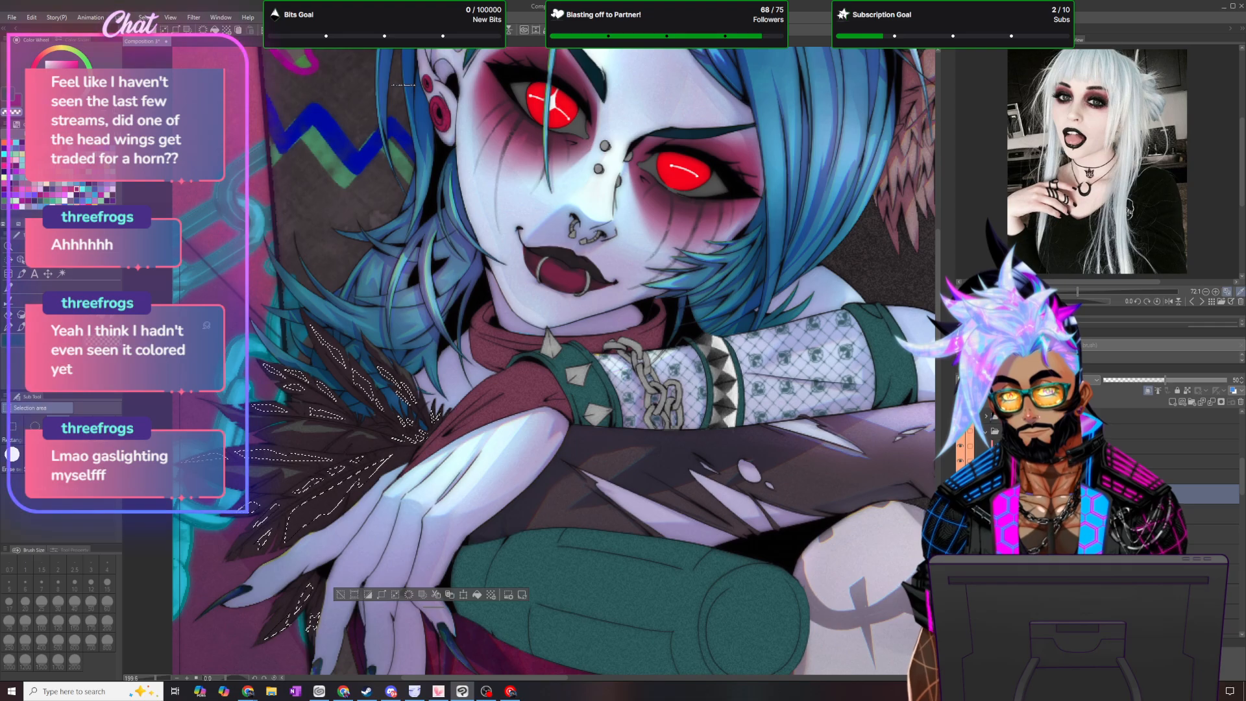
key("b")
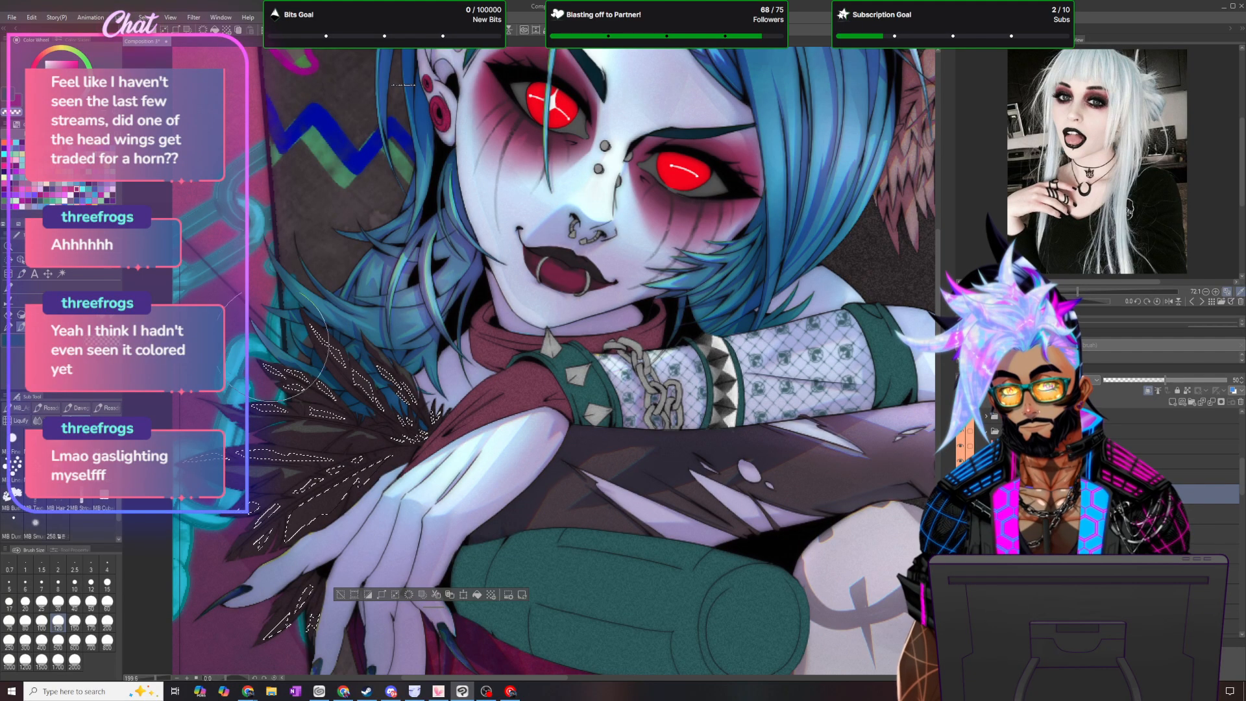
left_click(152, 29)
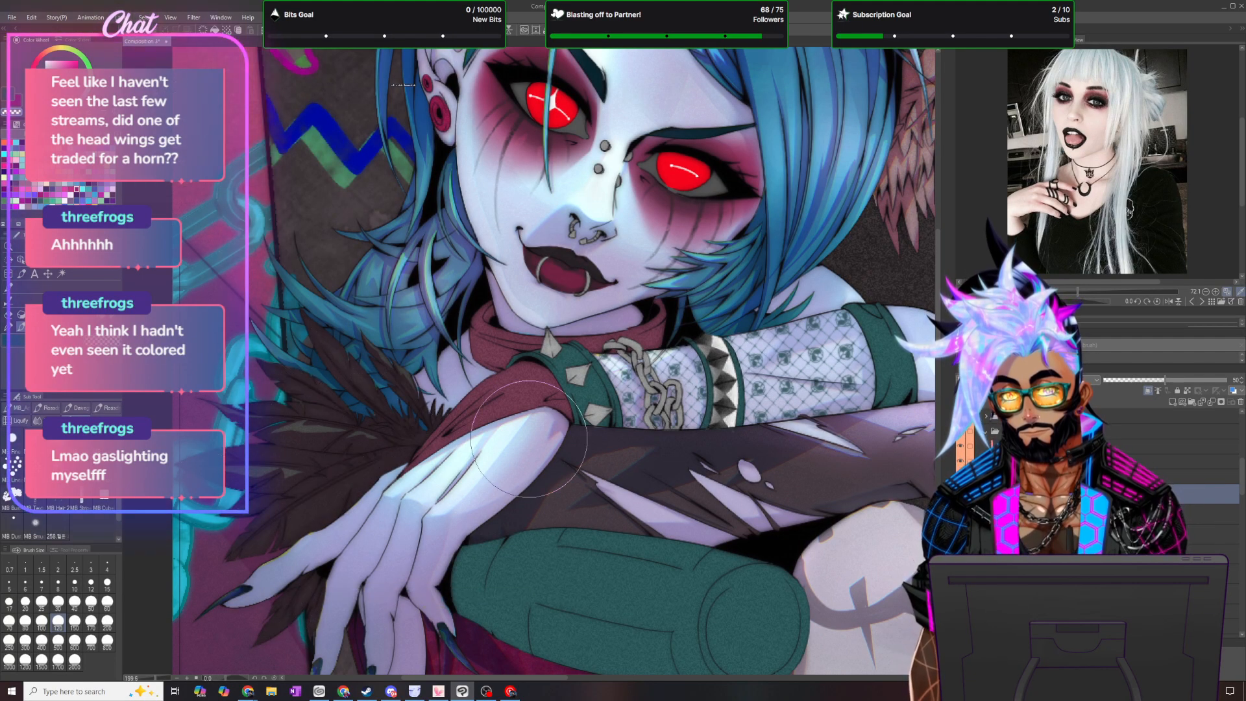
- Set the feather shading layer's opacity to 15
scroll(529, 439, "down", 1)
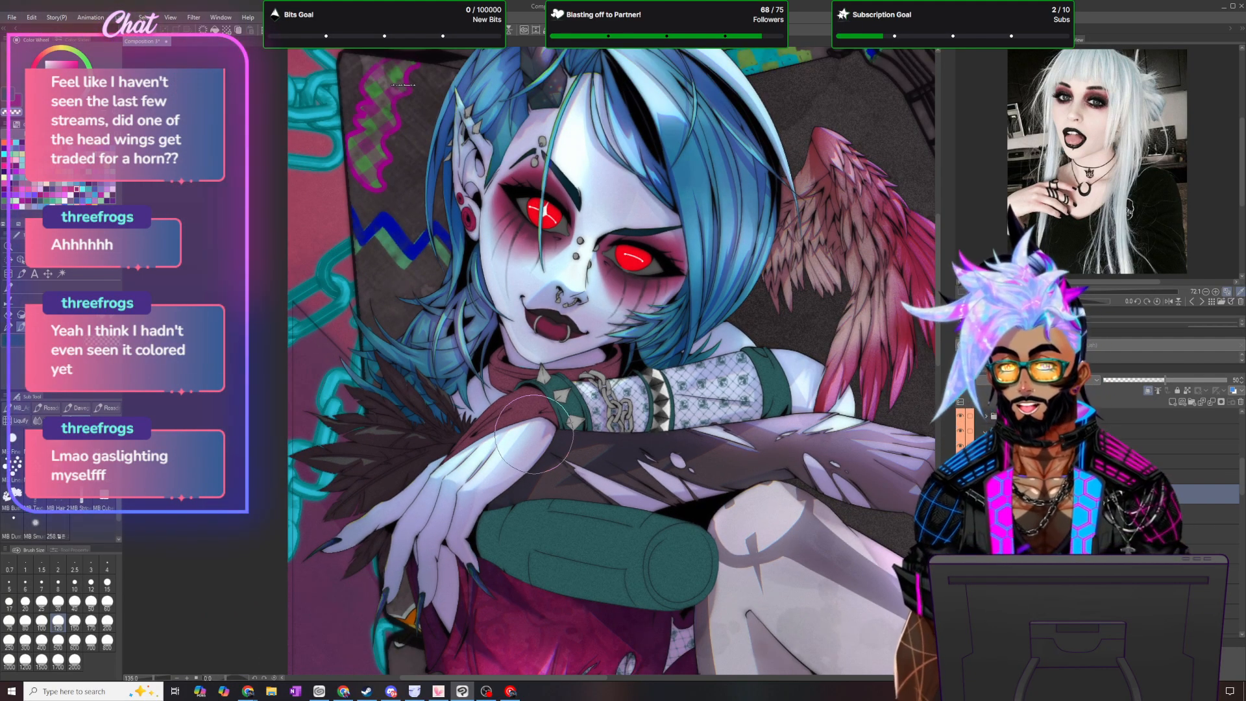
scroll(508, 478, "up", 1)
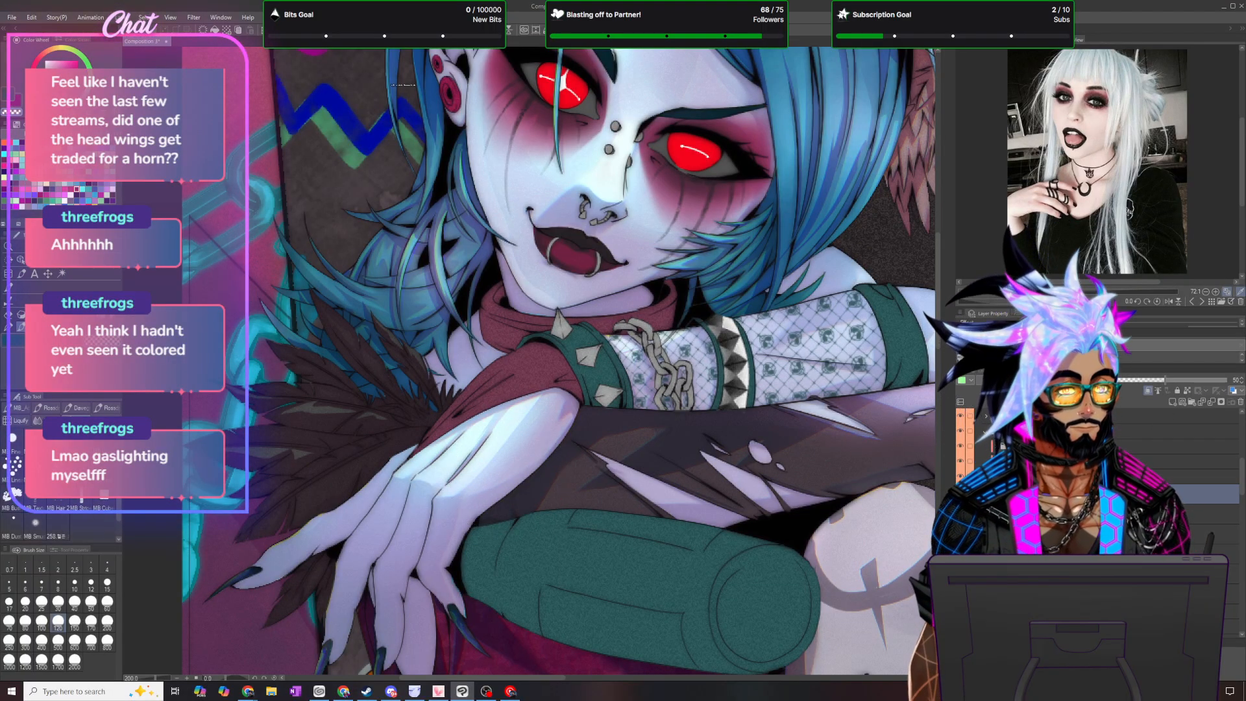
left_click(1241, 378)
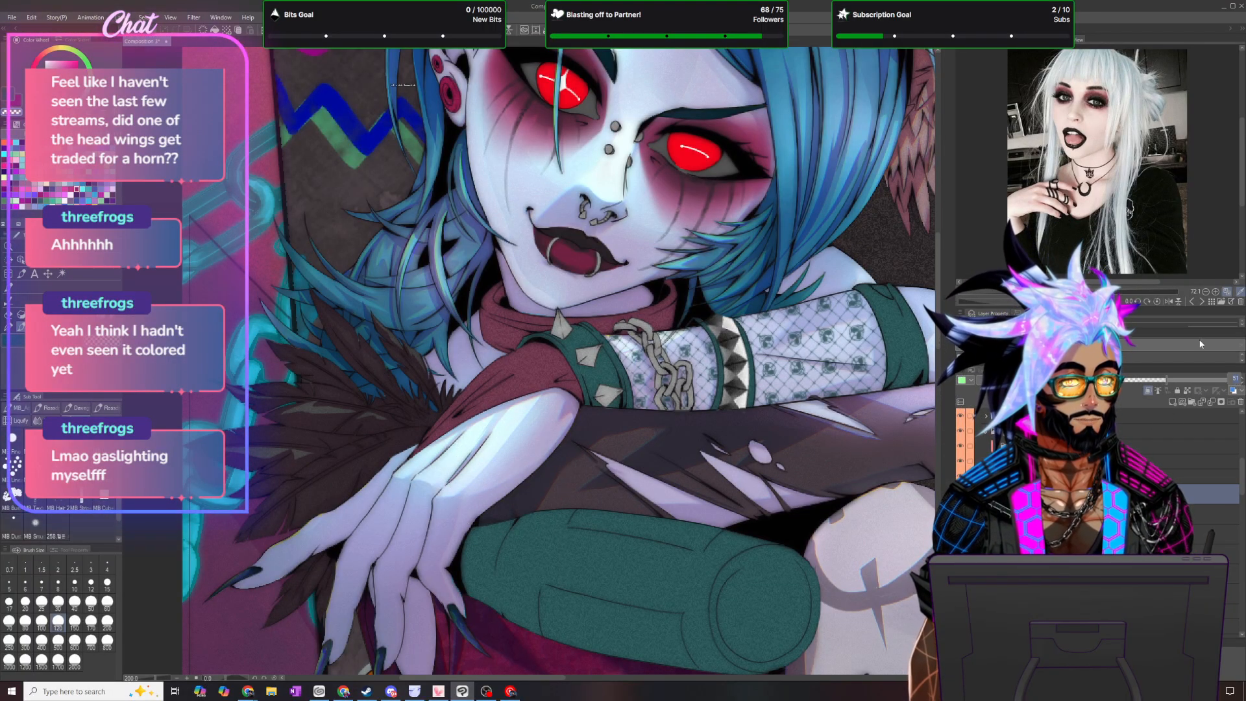
type("15")
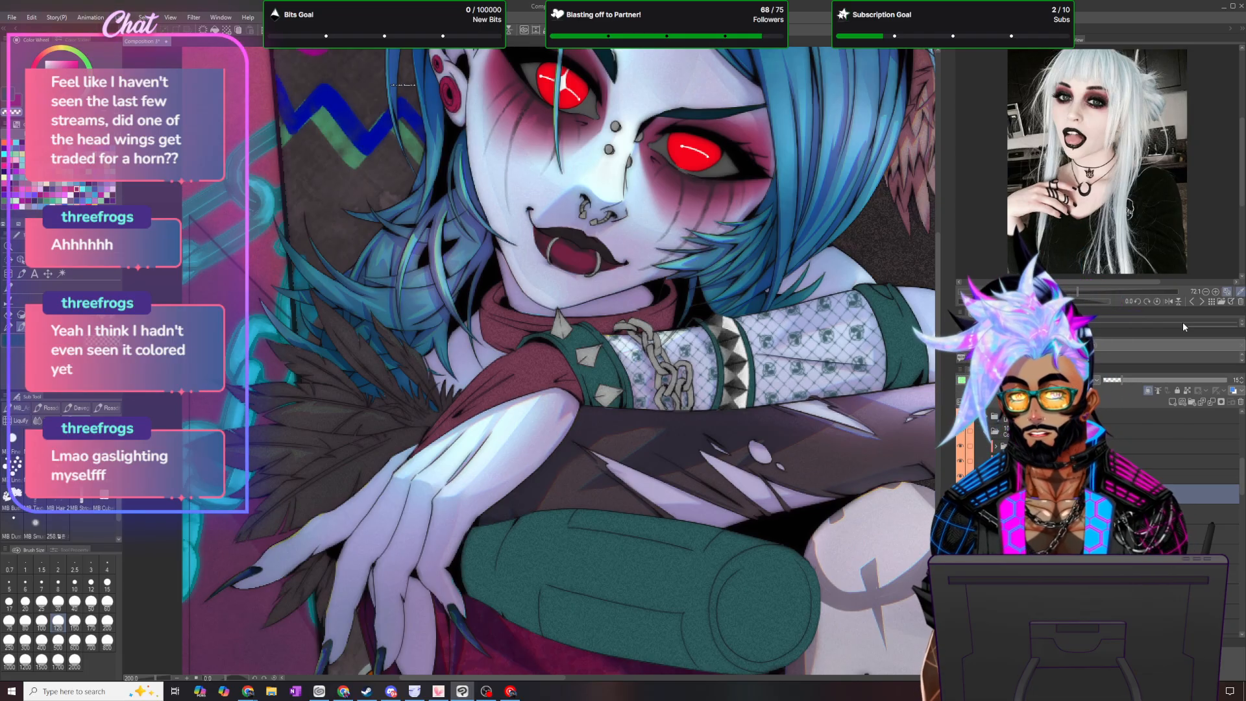
left_click(123, 17)
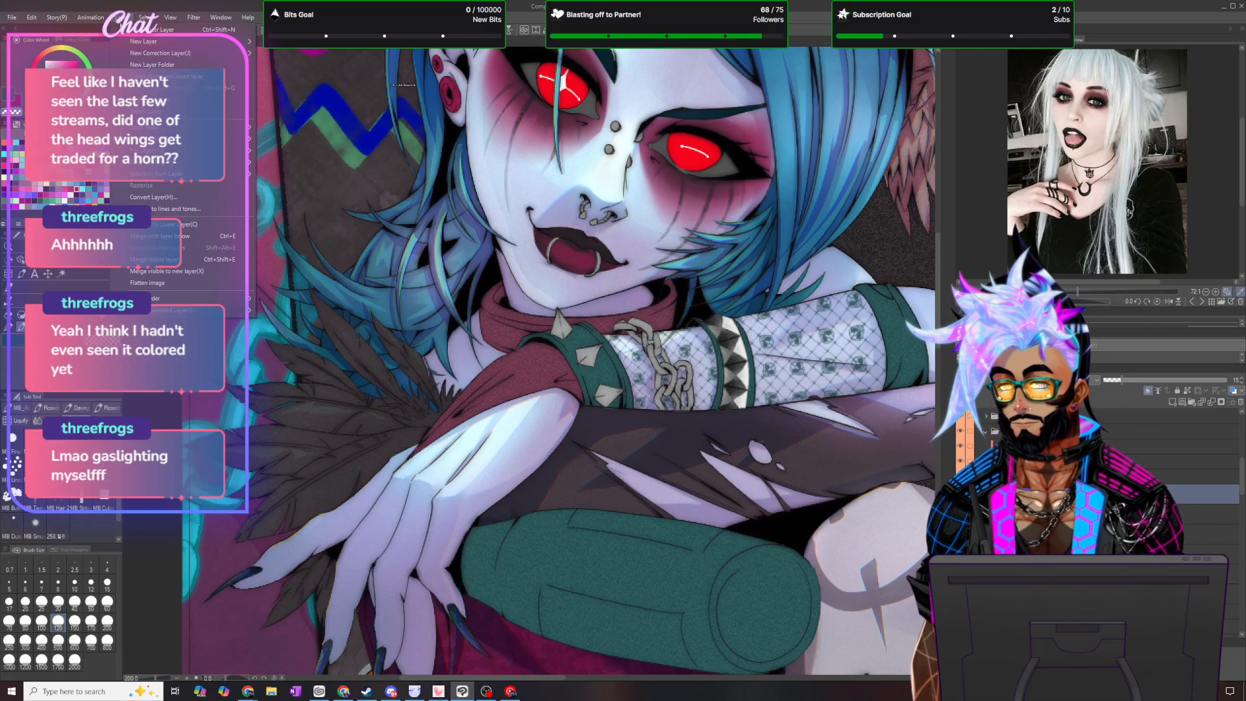
left_click(169, 91)
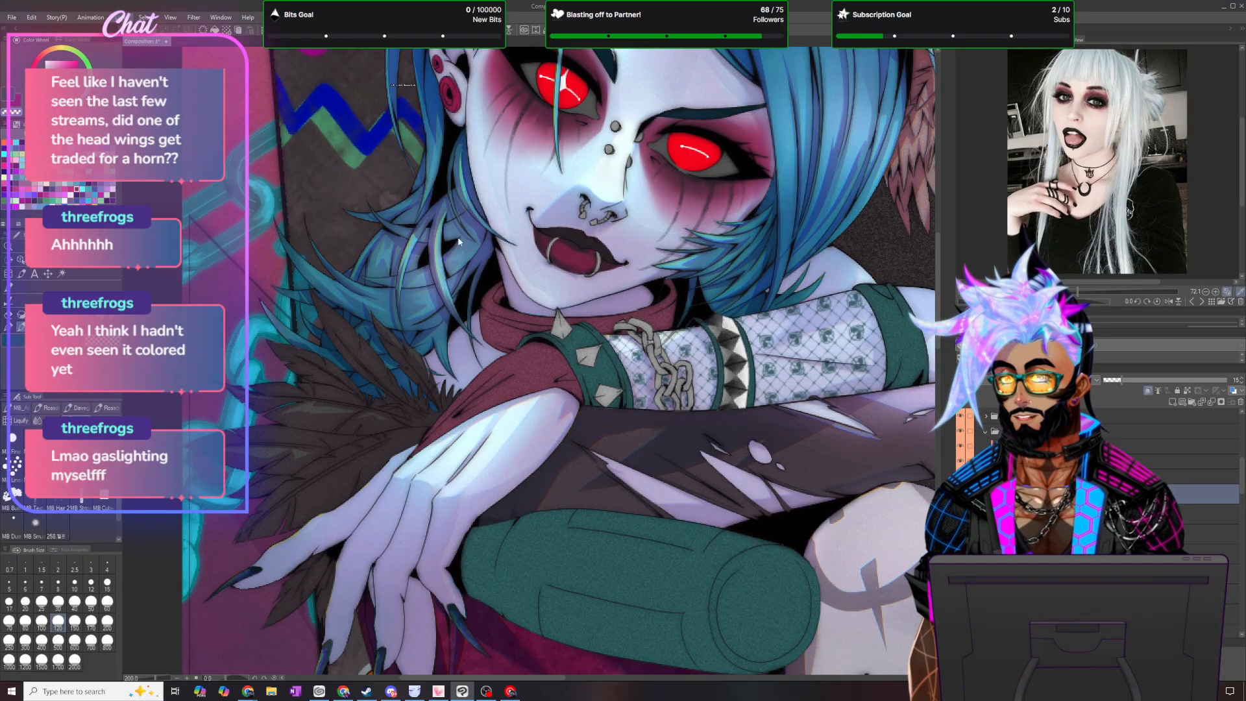
- Add a new raster layer at full opacity for the feather shadows, choose its blending mode and pick a light purple
left_click(1044, 380)
left_click(1000, 437)
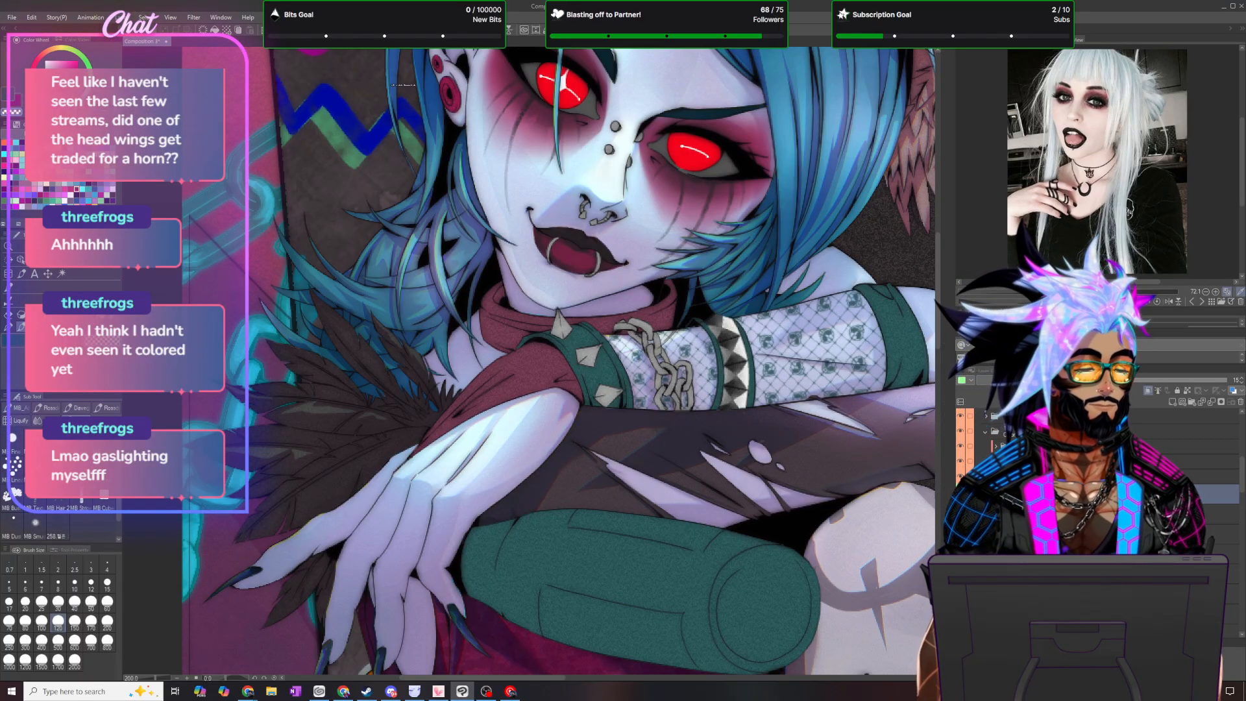
left_click(1172, 402)
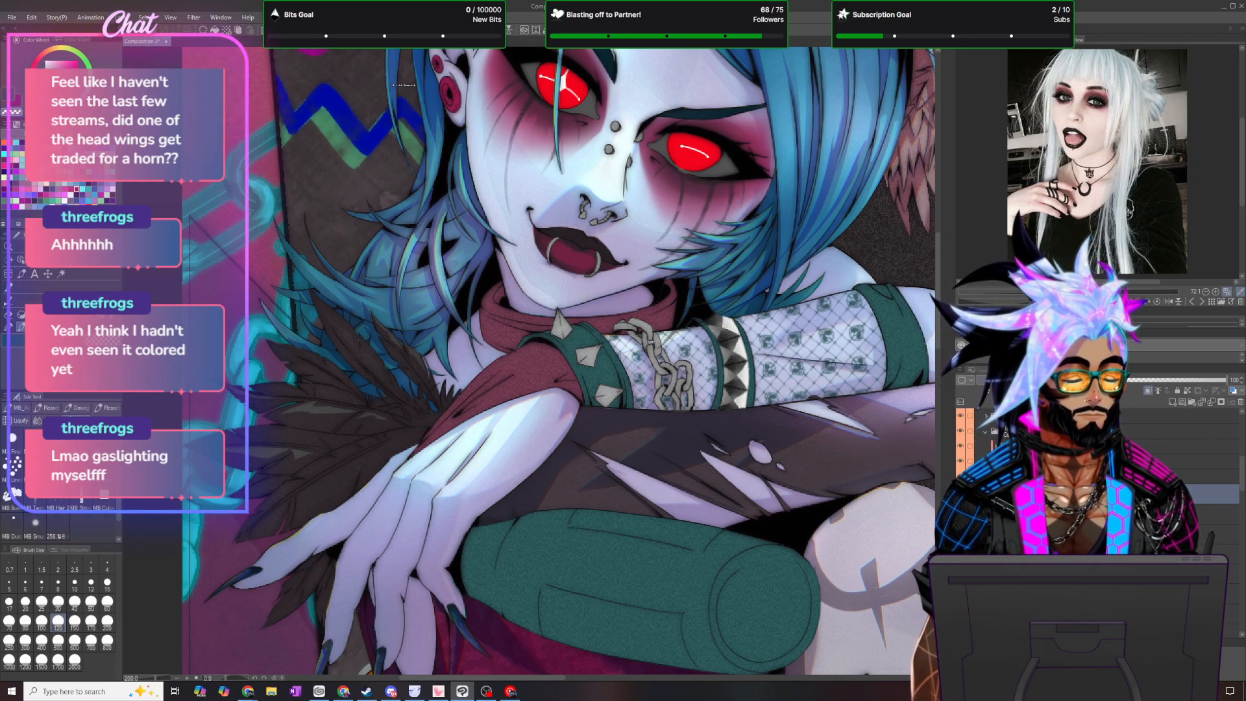
left_click(971, 382)
left_click(980, 436)
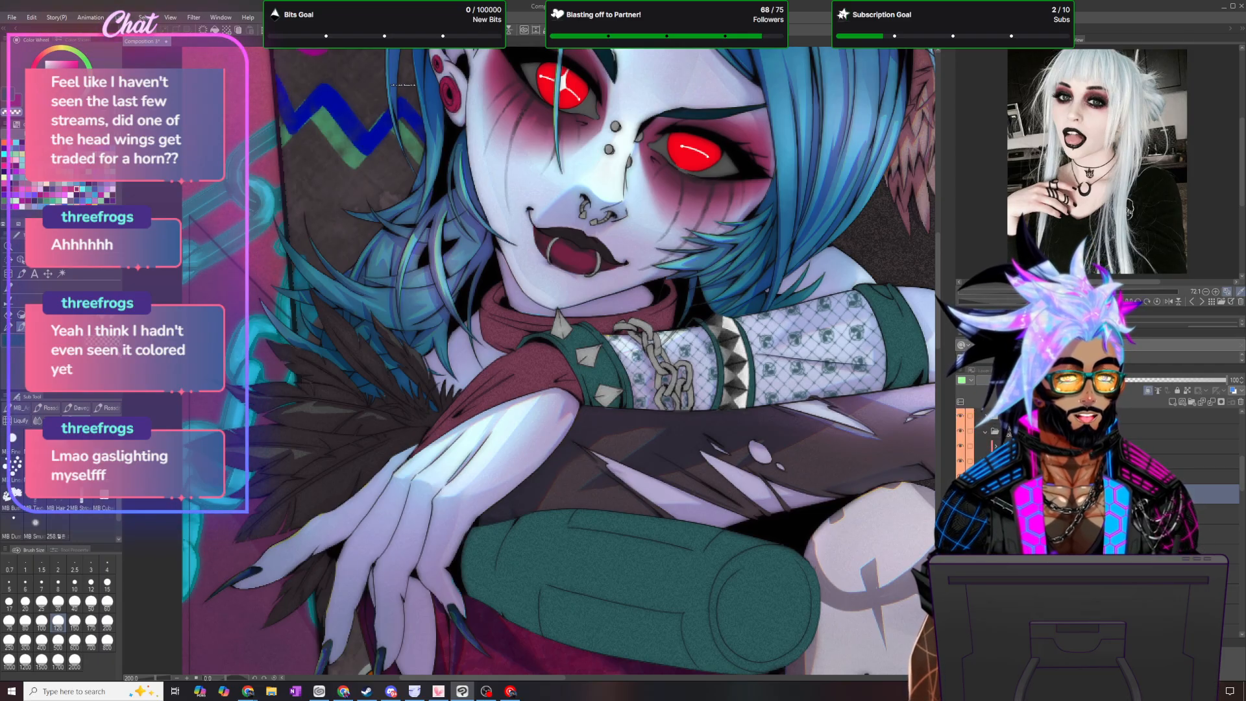
left_click(66, 187)
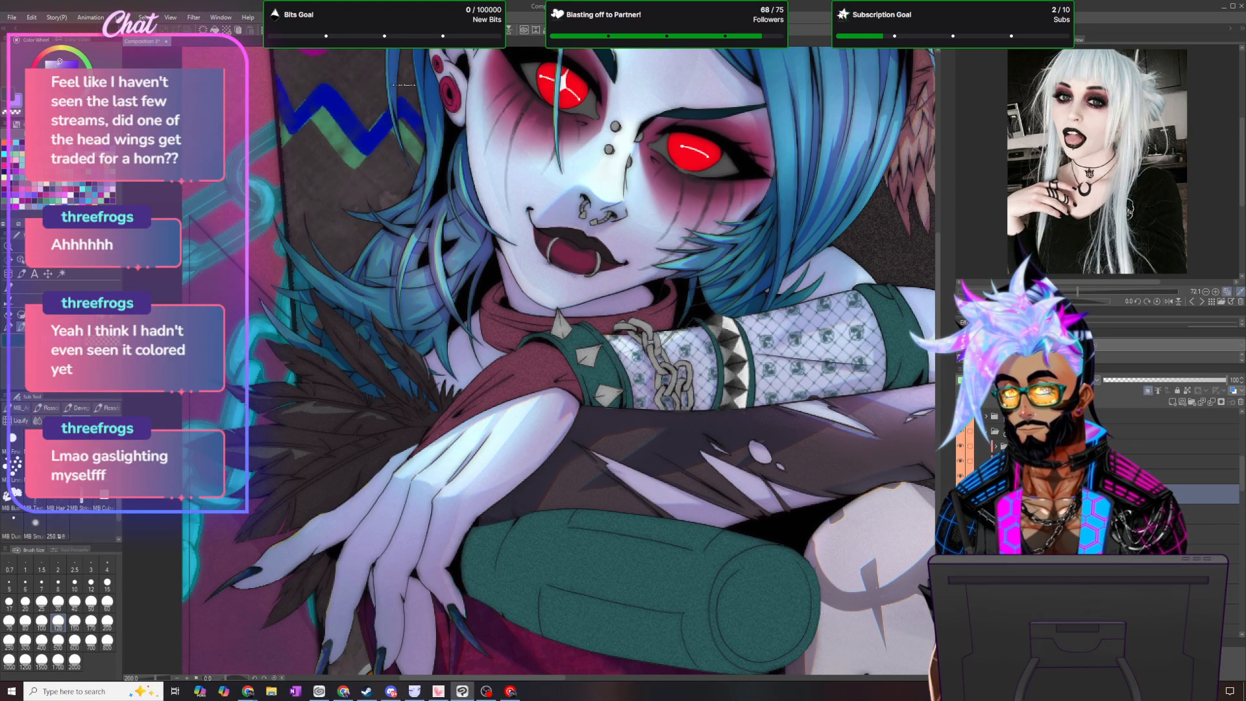
- Lasso a long shadow band over the feather trim alongside the hand, from the scarf down past the fingertips
key("p")
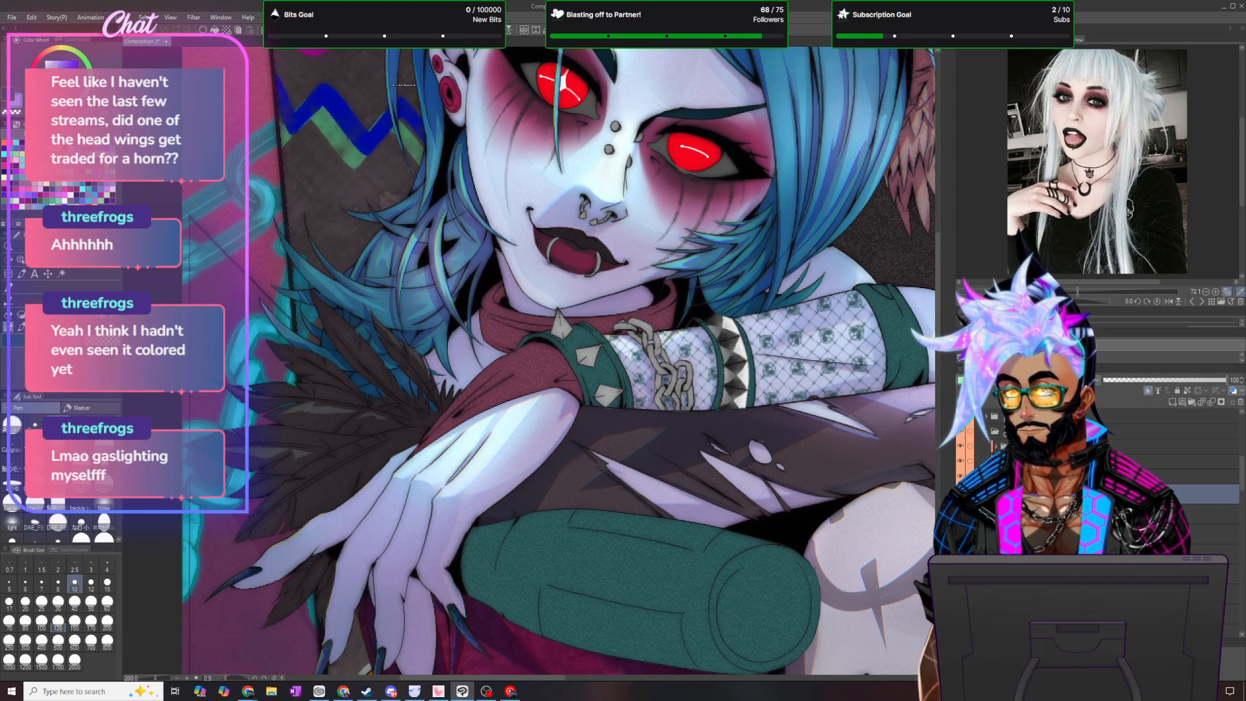
scroll(410, 454, "up", 4)
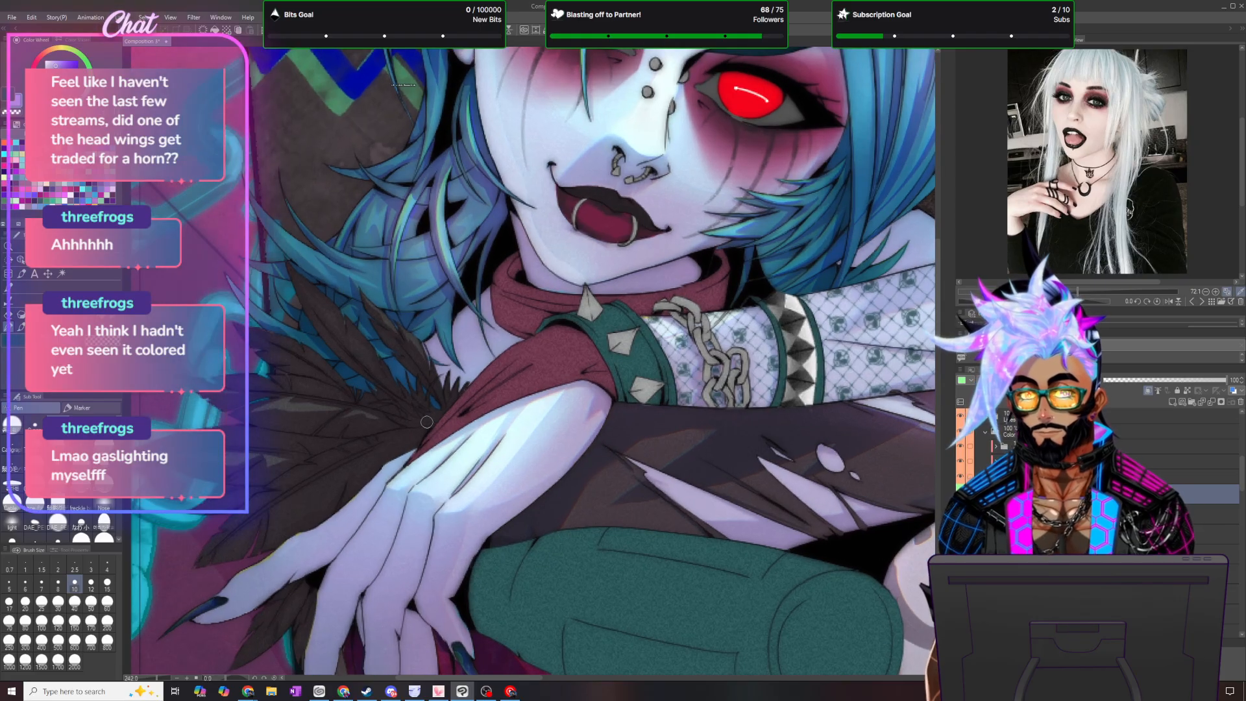
key("m")
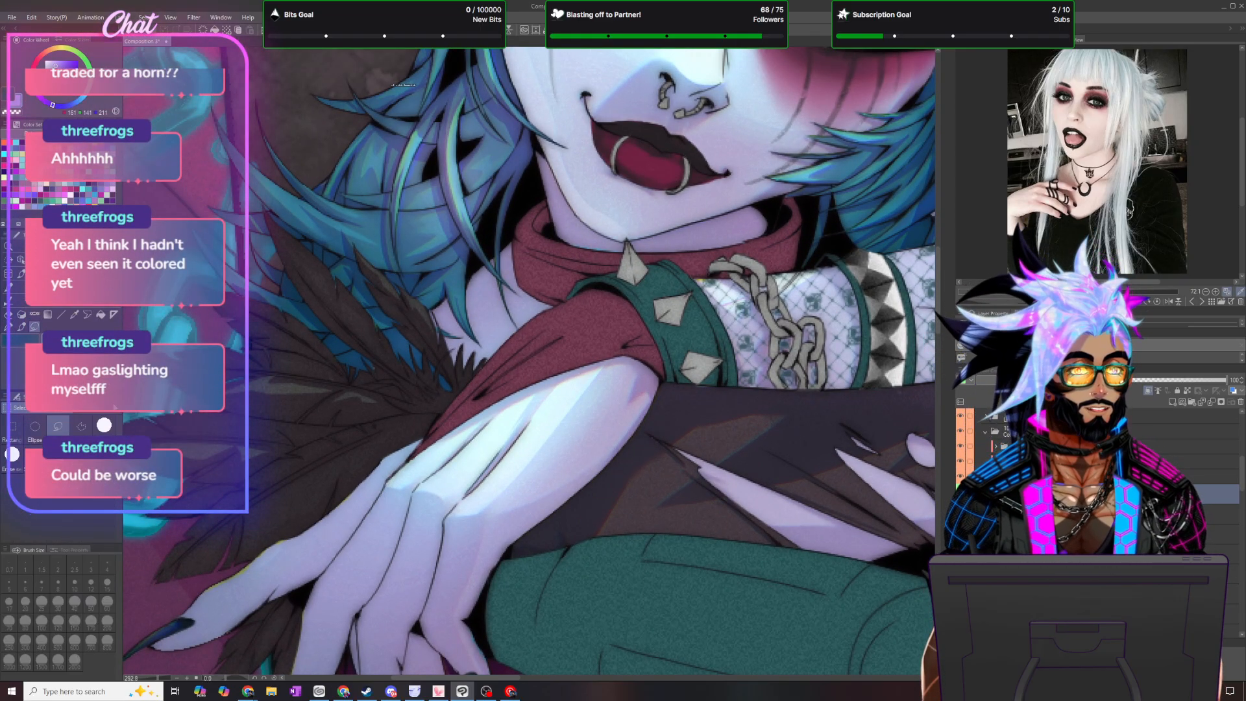
scroll(388, 401, "down", 2)
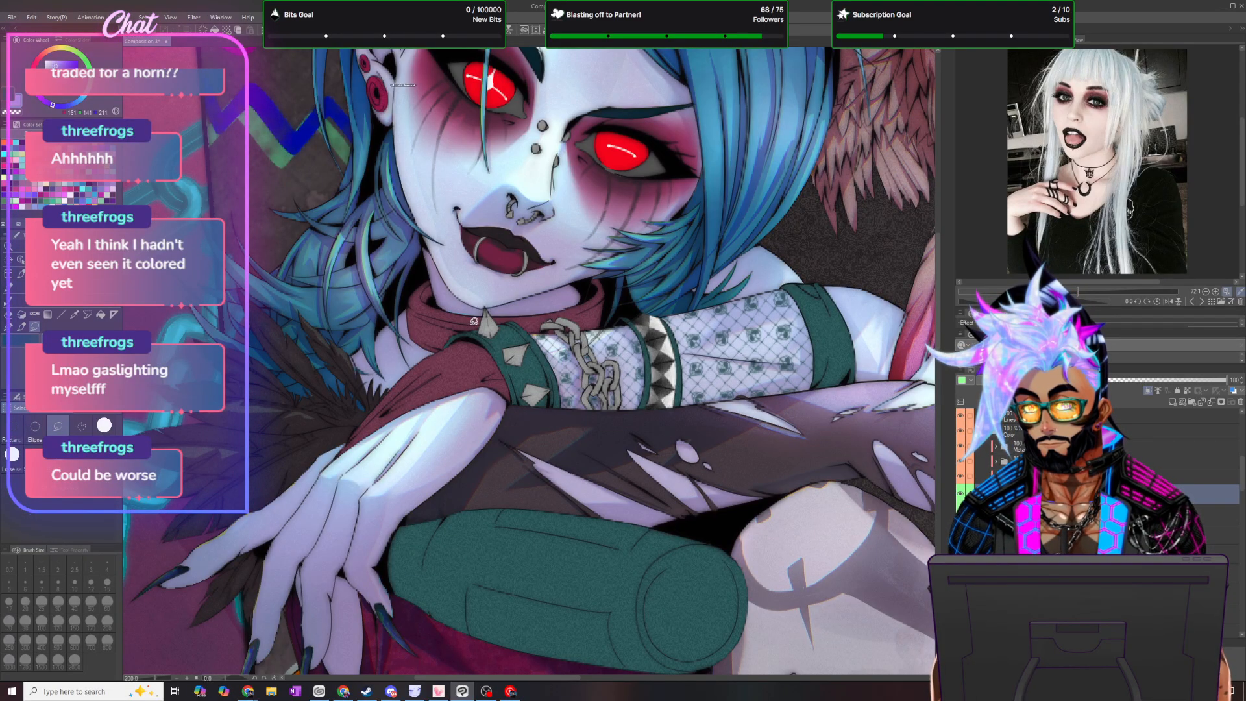
mouse_move(448, 348)
left_mouse_down()
mouse_move(397, 357)
mouse_move(261, 490)
mouse_move(153, 653)
mouse_move(210, 628)
mouse_move(334, 491)
mouse_move(449, 325)
left_mouse_up()
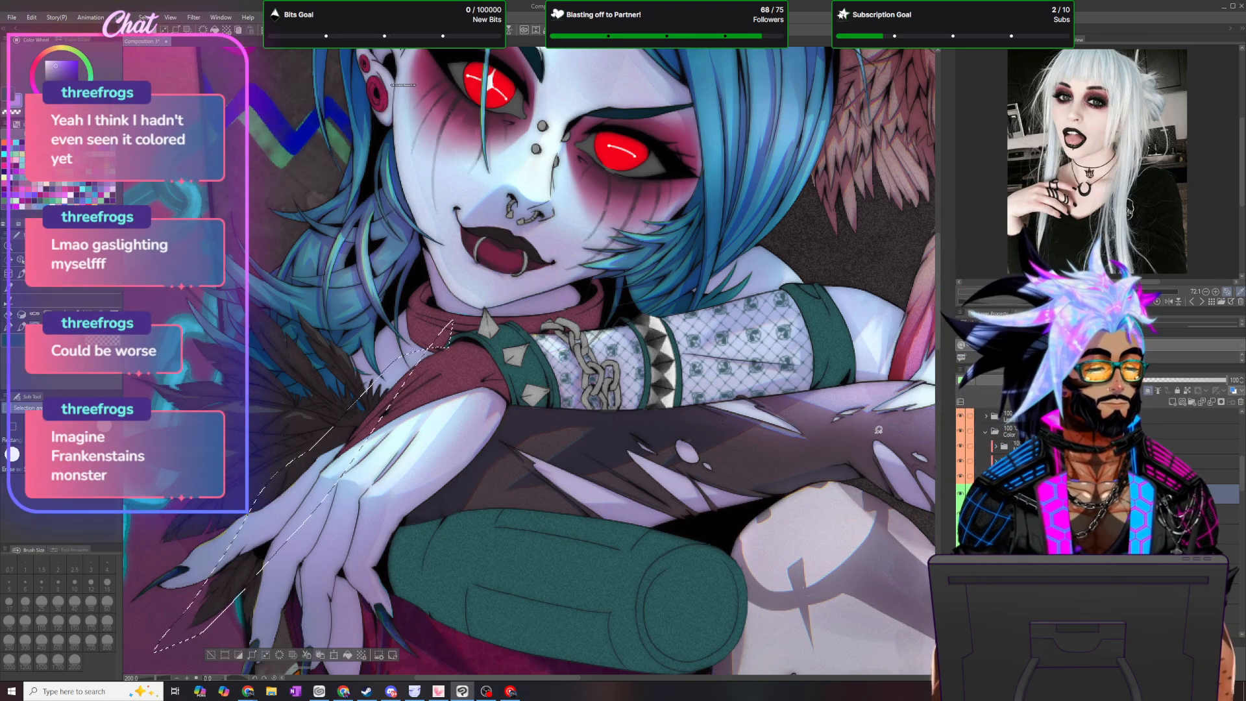
- Add further feather areas beside and below the hand to the lasso selection, fill it with the purple, and deselect
scroll(937, 264, "down", 5)
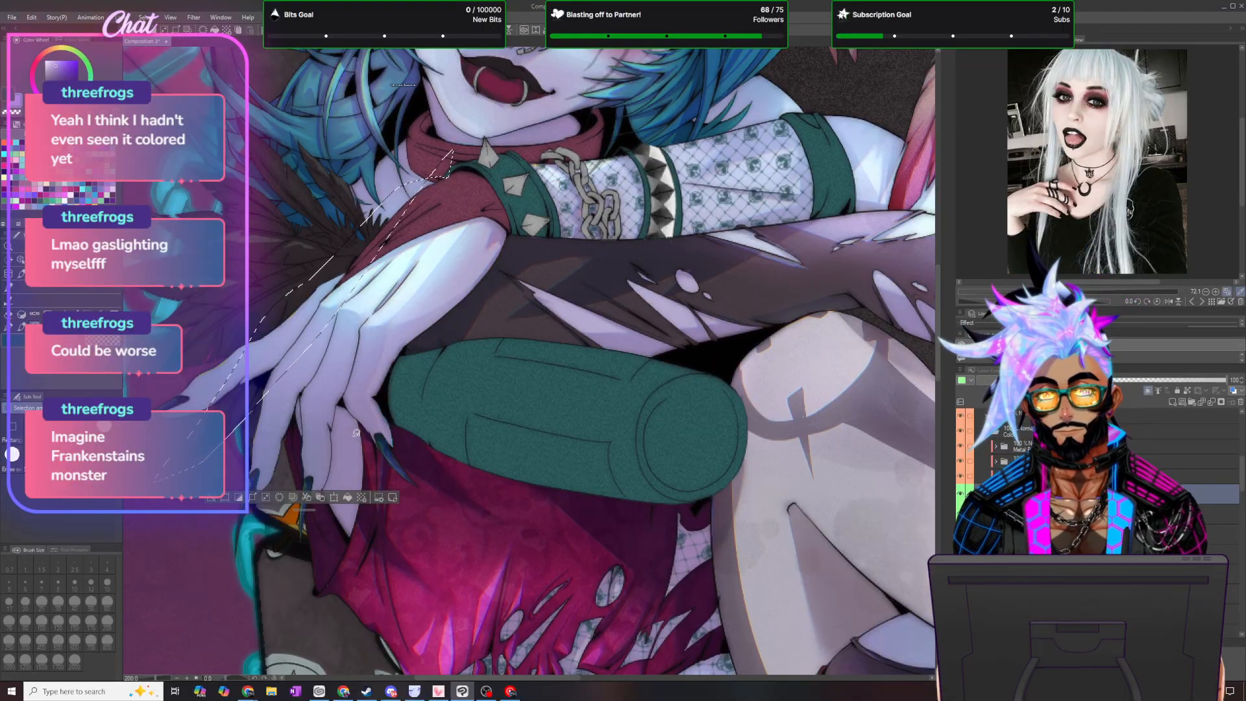
mouse_move(253, 412)
left_mouse_down()
mouse_move(254, 467)
mouse_move(289, 369)
left_mouse_up()
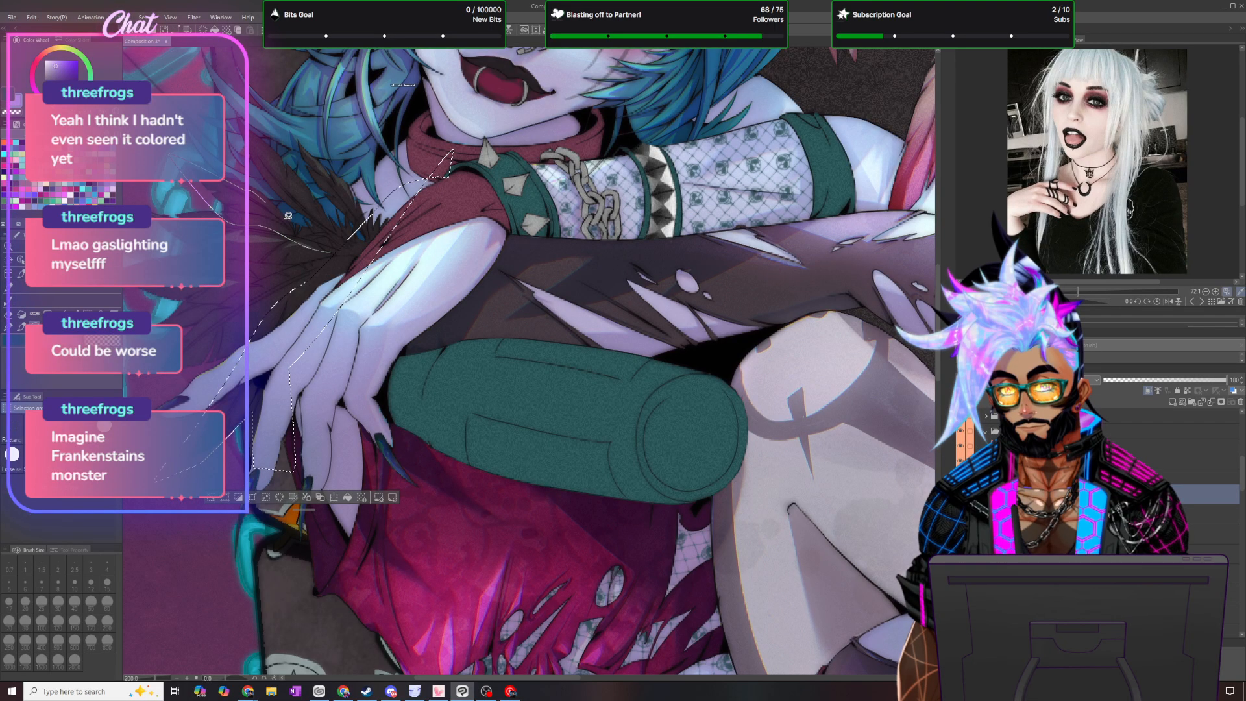
left_click_drag(338, 247, 335, 251)
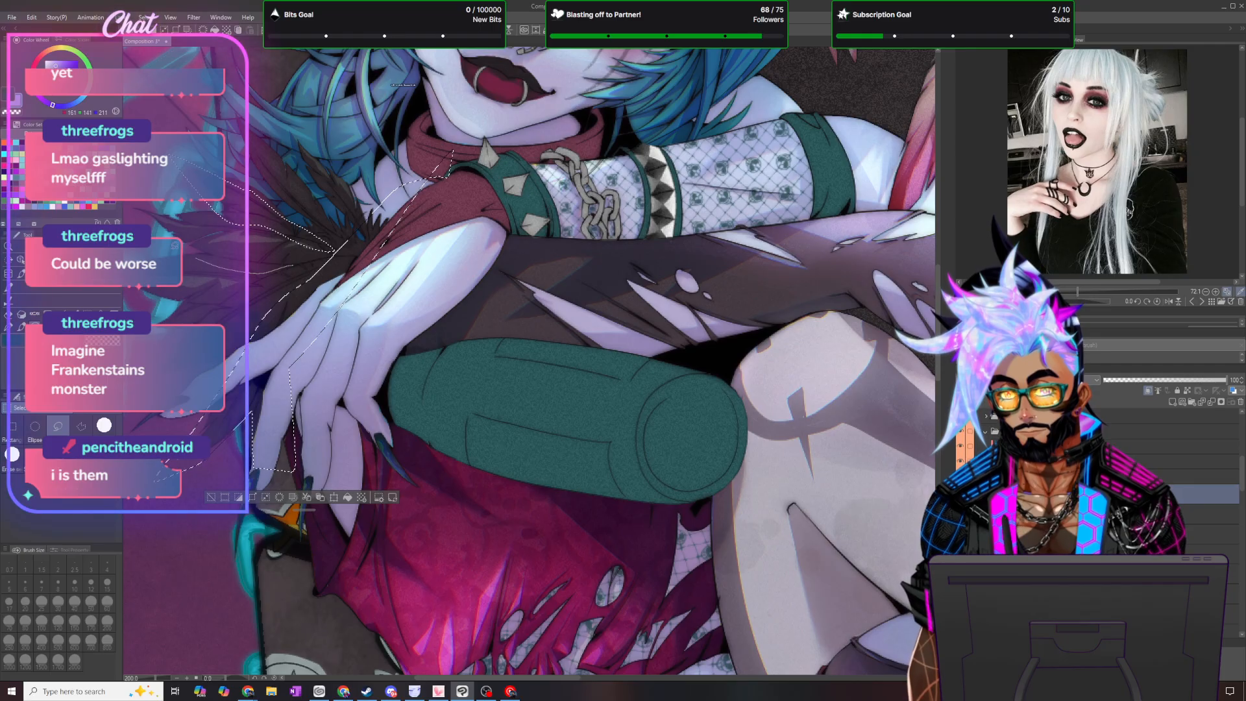
left_click_drag(207, 250, 292, 263)
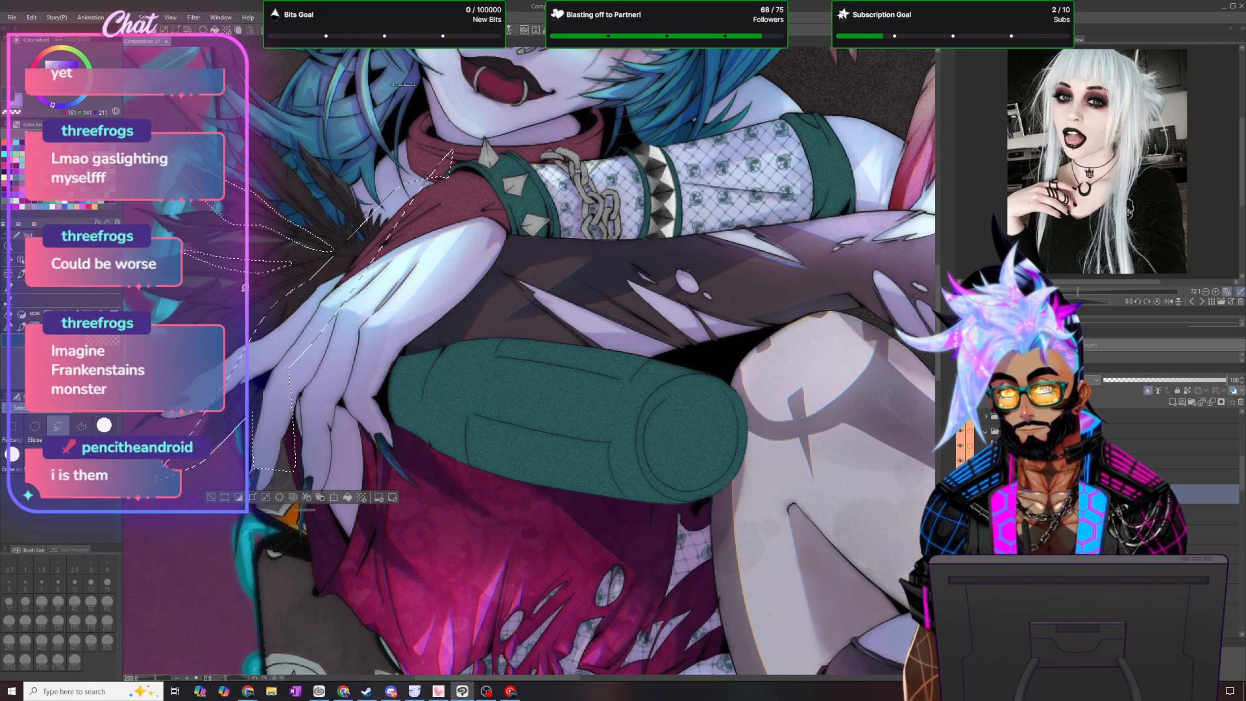
mouse_move(201, 320)
left_mouse_down()
mouse_move(150, 300)
mouse_move(218, 309)
mouse_move(204, 319)
left_mouse_up()
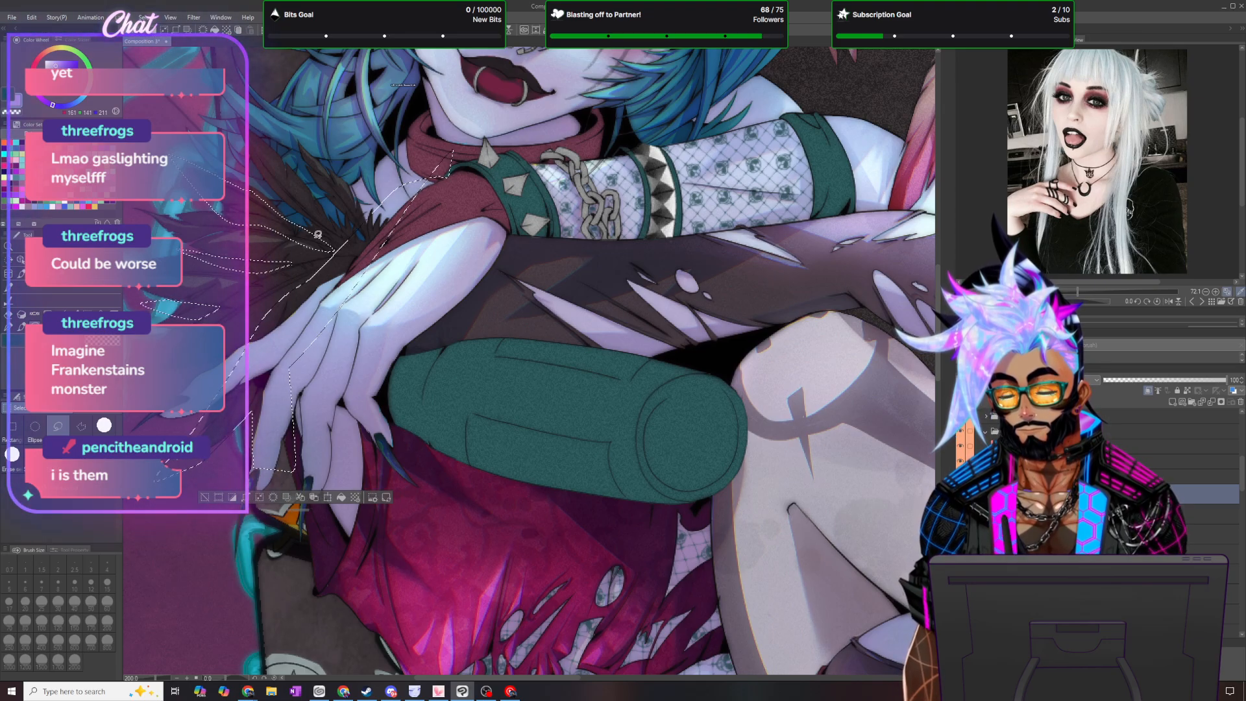
left_click(341, 497)
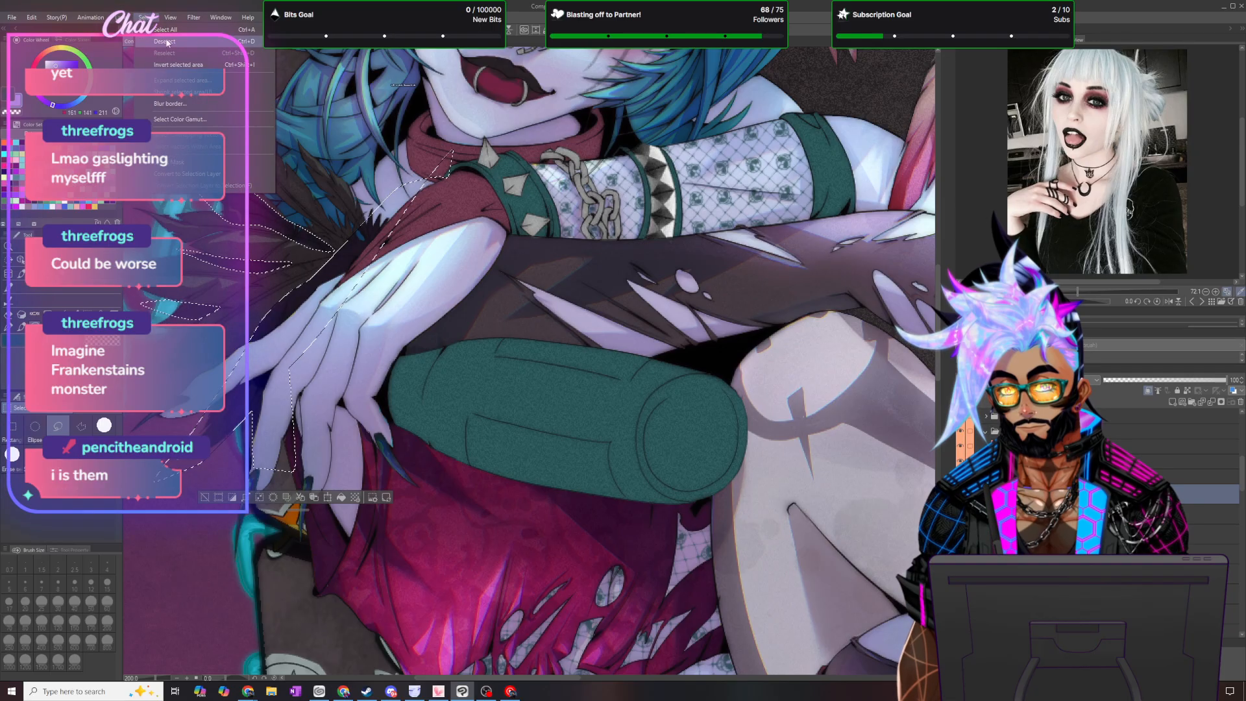
key("ctrl+d")
- Bring the whole feather trim into view and sample its dark colour from the canvas
key("p")
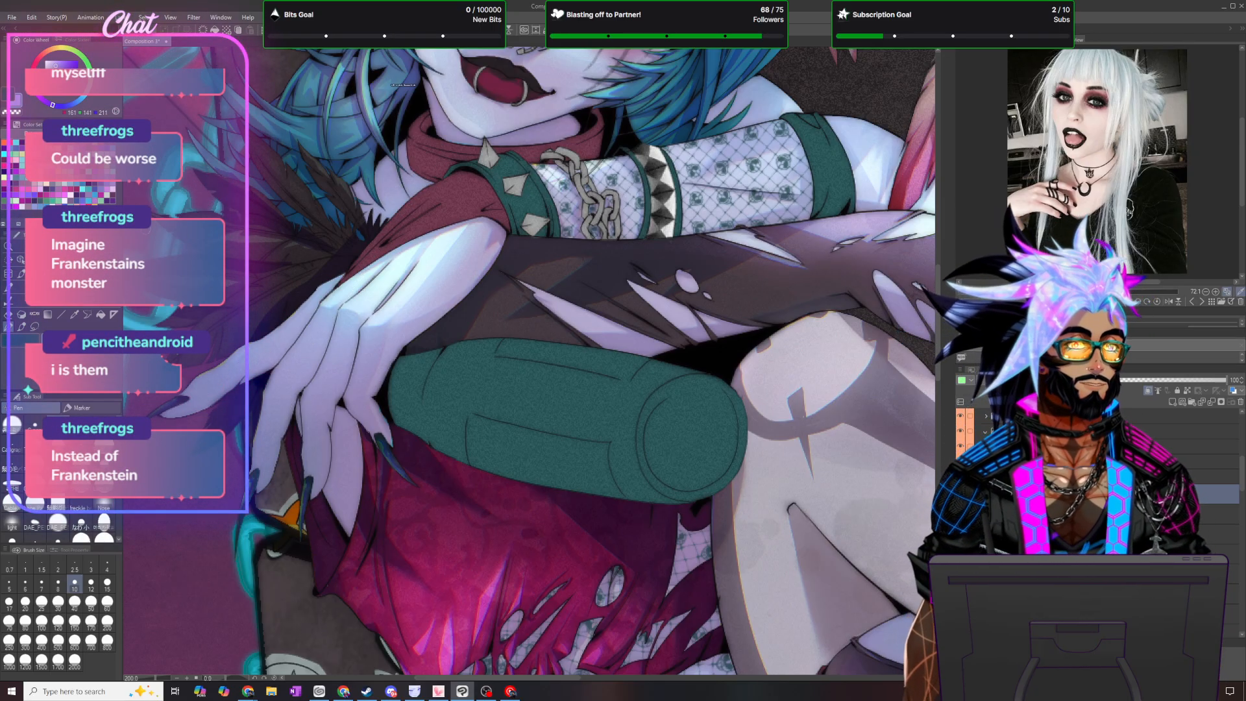
scroll(313, 229, "up", 1)
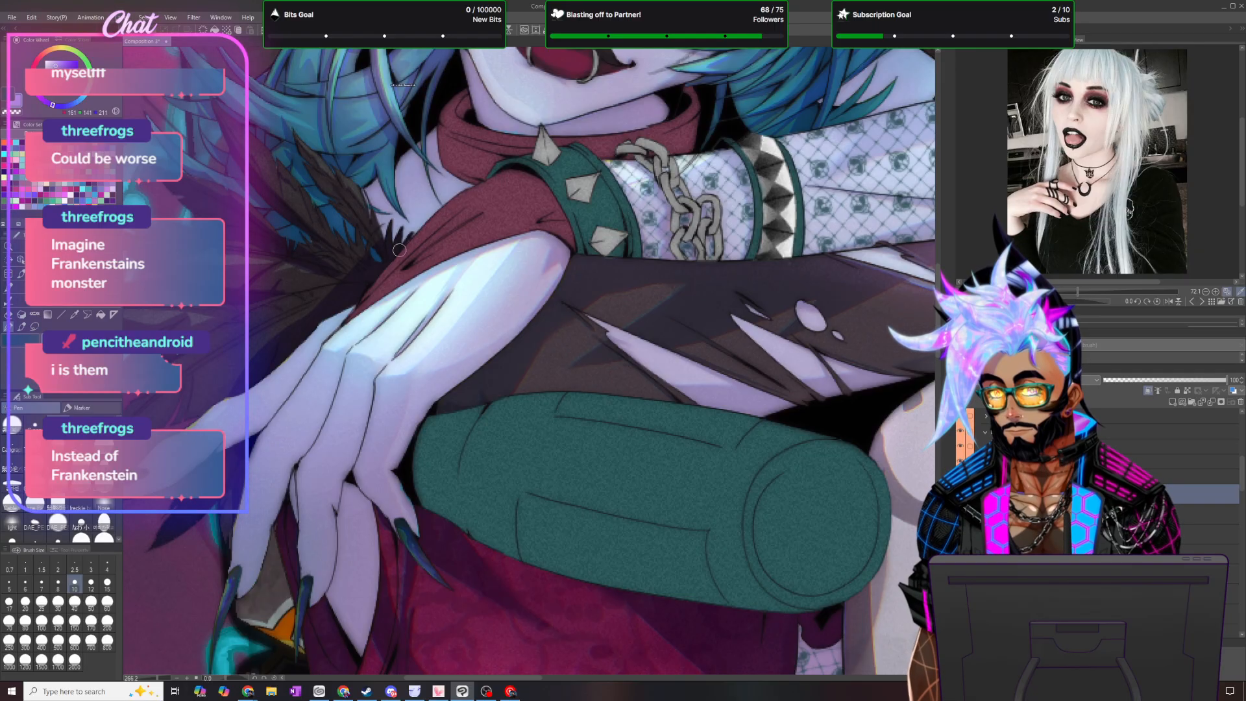
left_click_drag(509, 678, 479, 679)
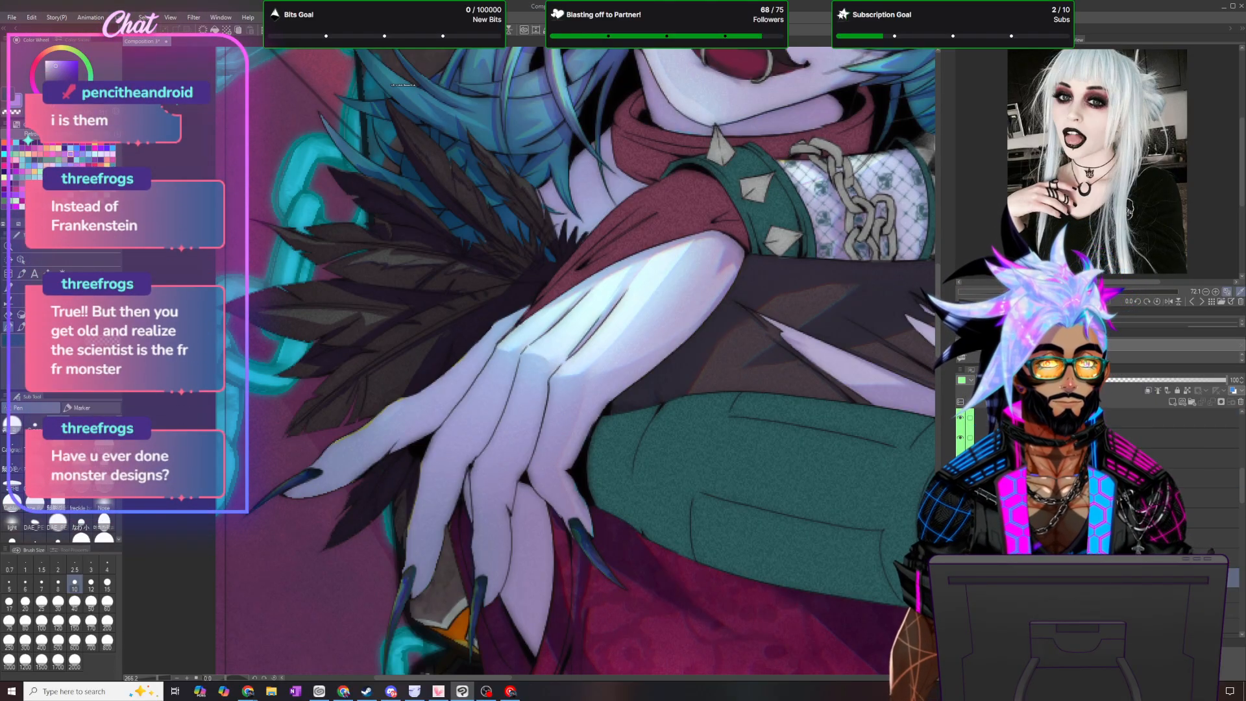
key("i")
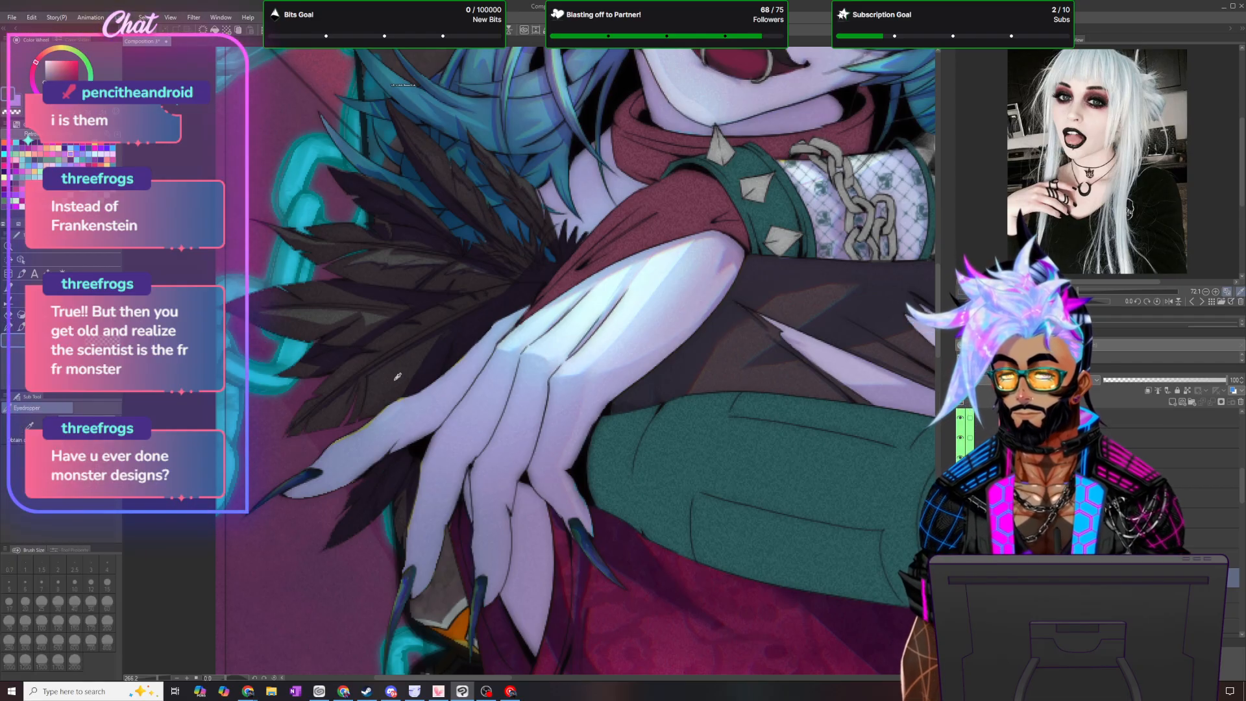
- Switch to a pen and set the opacity of the feather trim's dark shadow layer to 15%
scroll(308, 253, "up", 2)
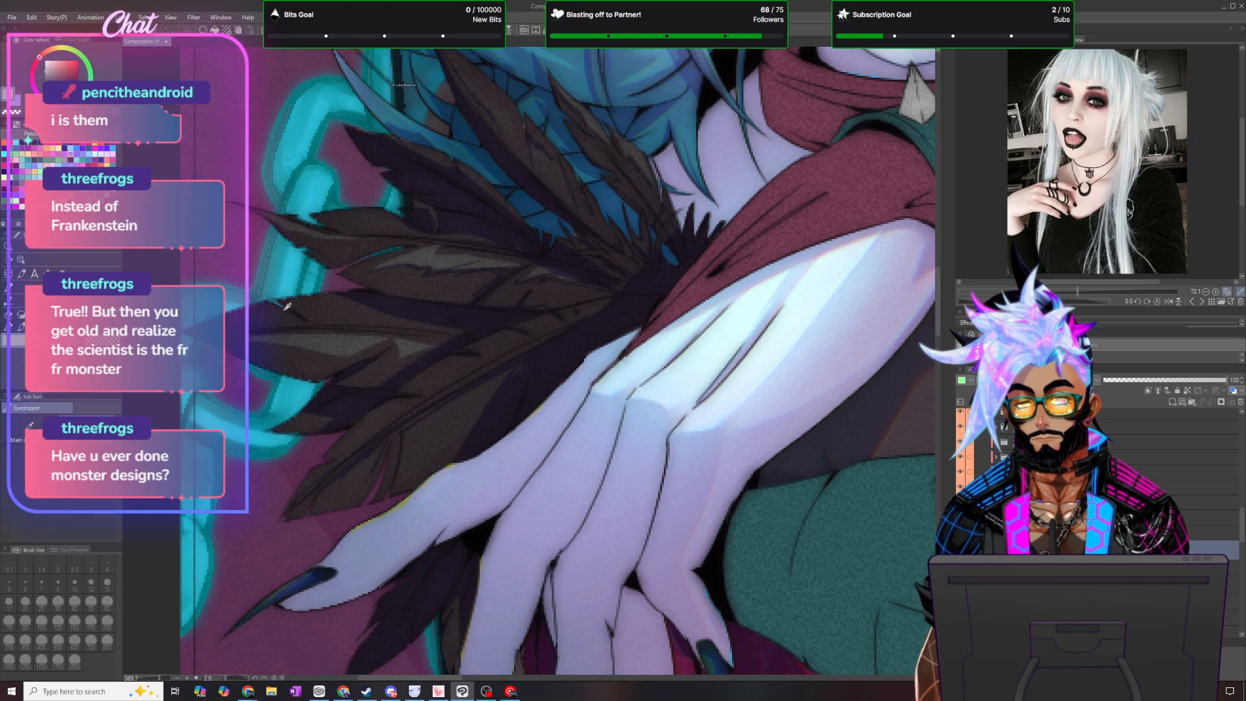
left_click(10, 331)
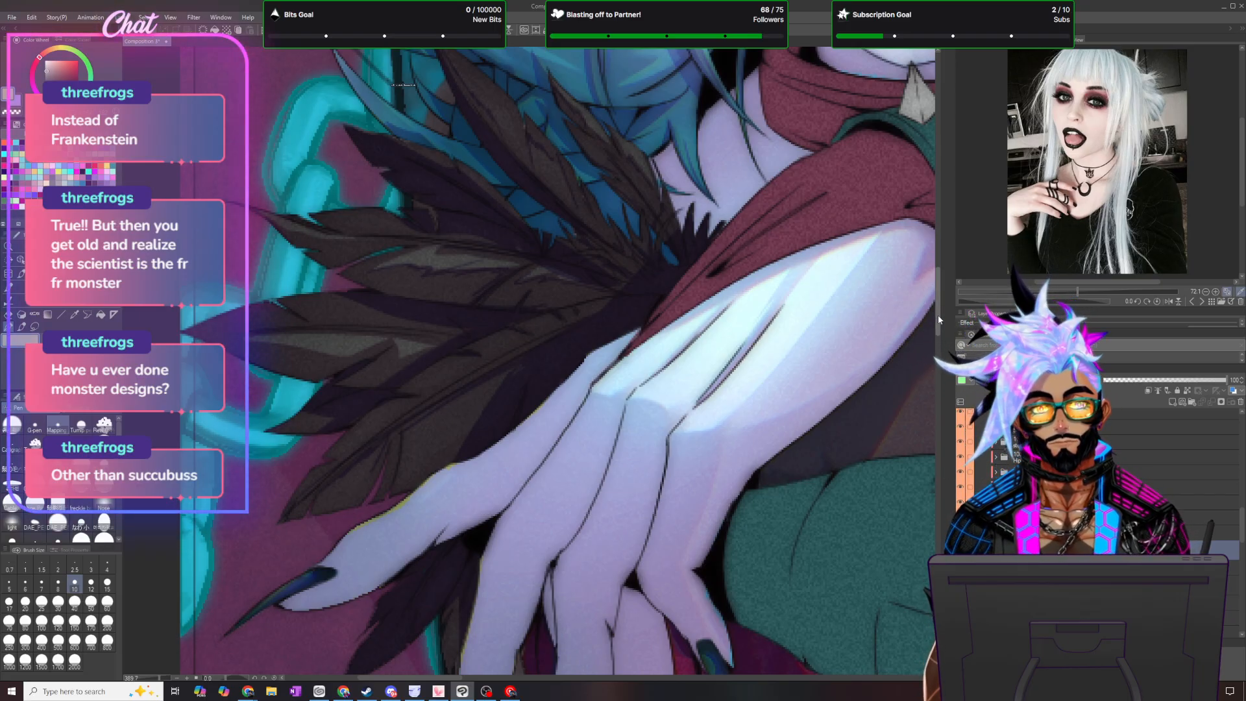
scroll(929, 302, "up", 5)
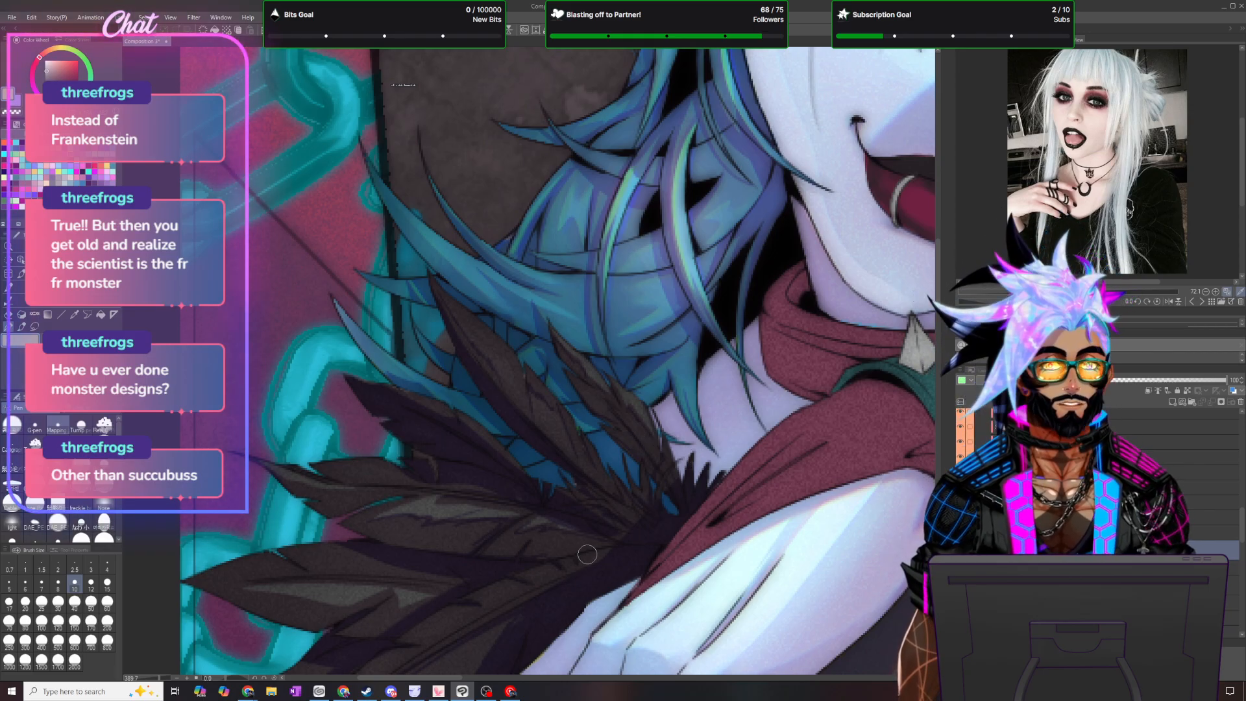
scroll(598, 560, "down", 5)
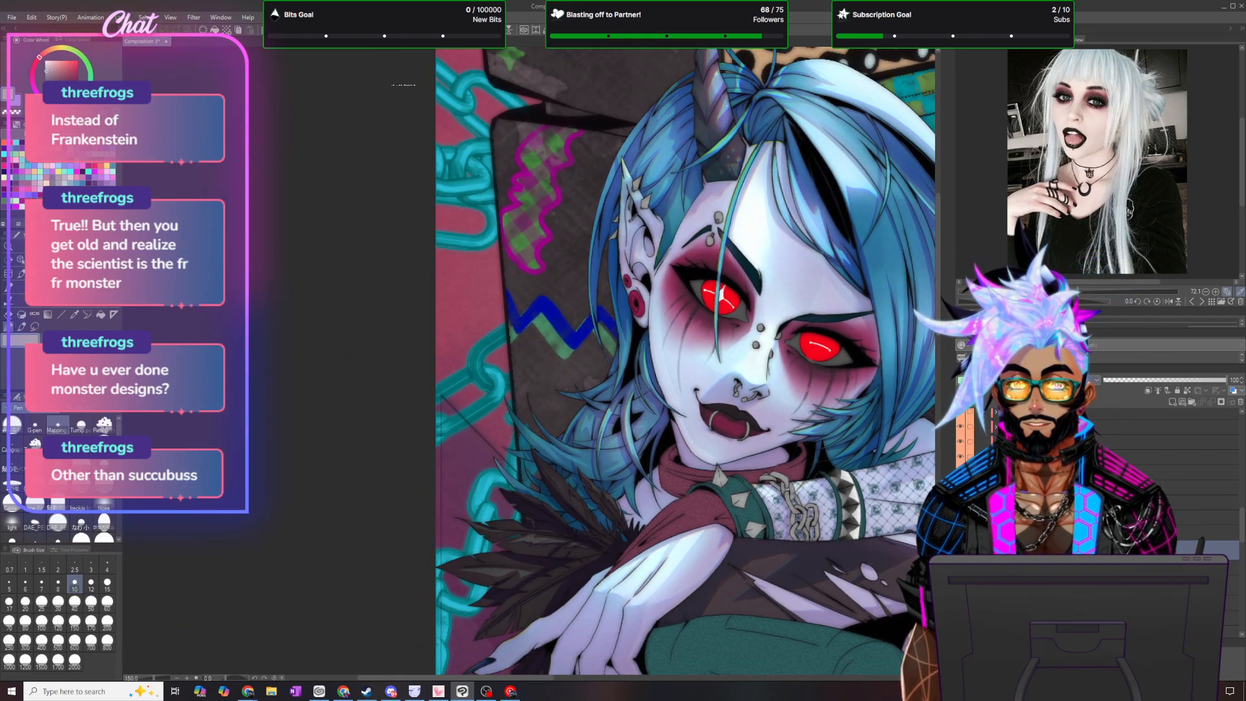
left_click_drag(939, 325, 939, 366)
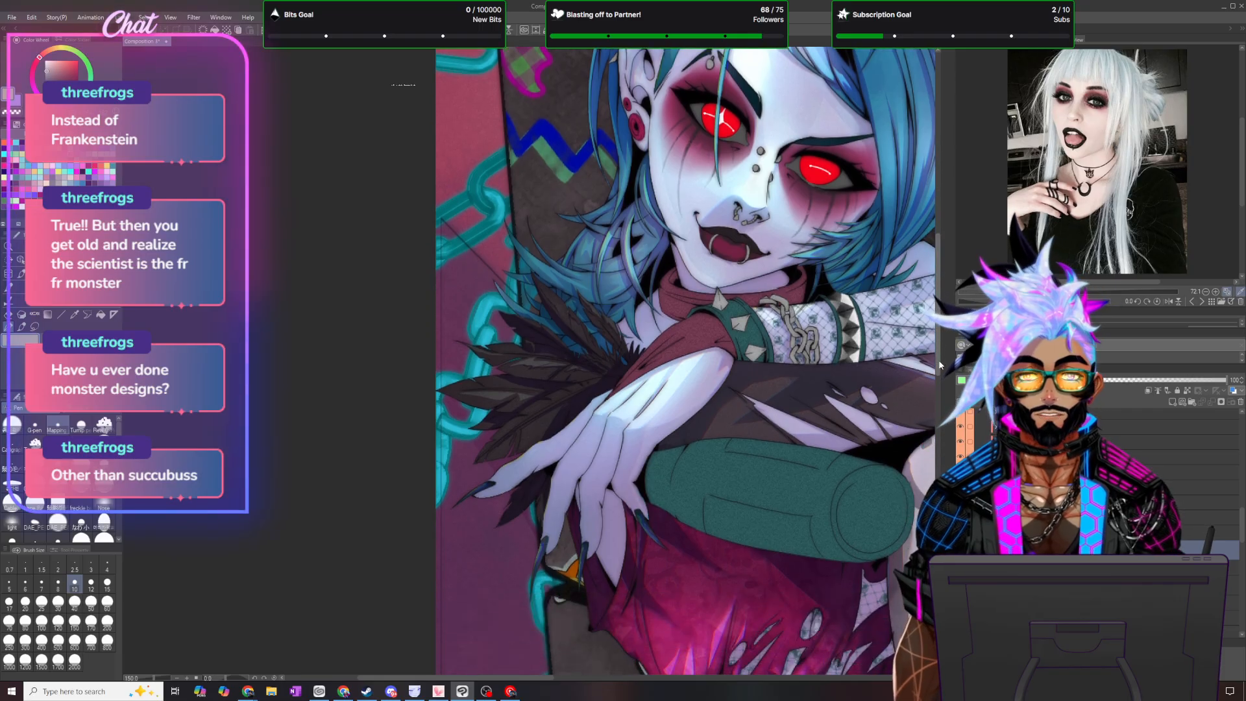
scroll(720, 433, "up", 2)
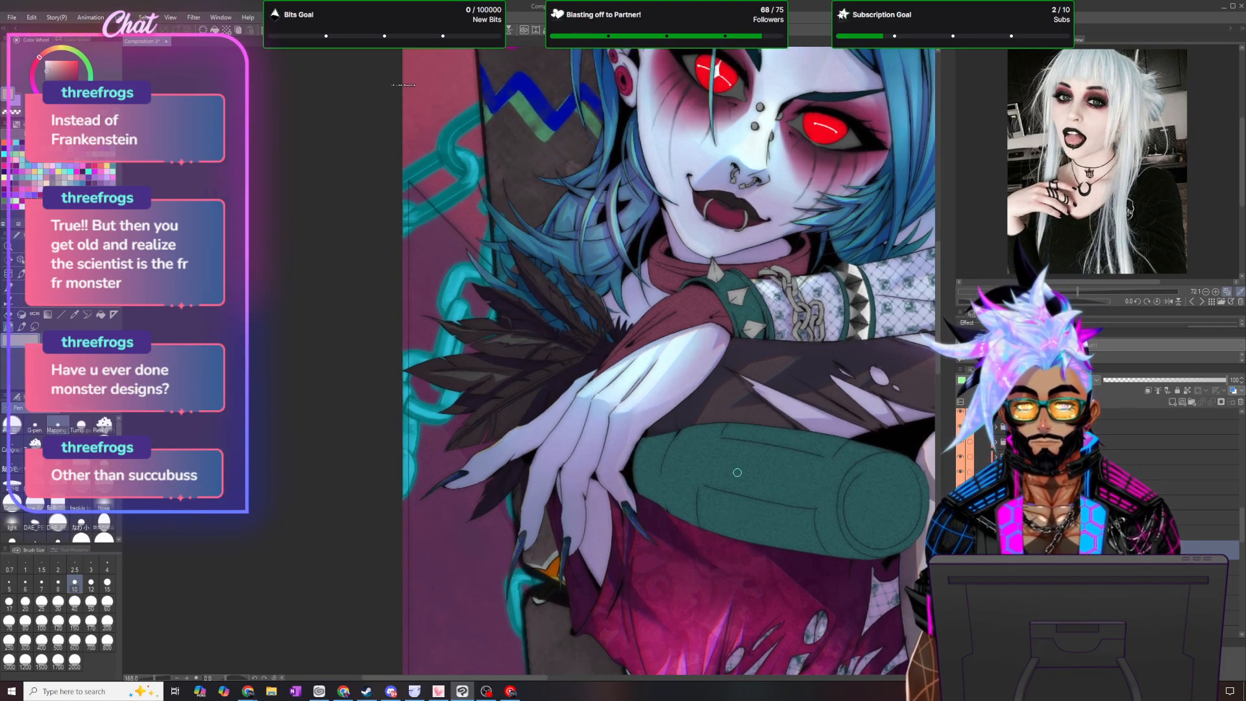
scroll(732, 474, "up", 3)
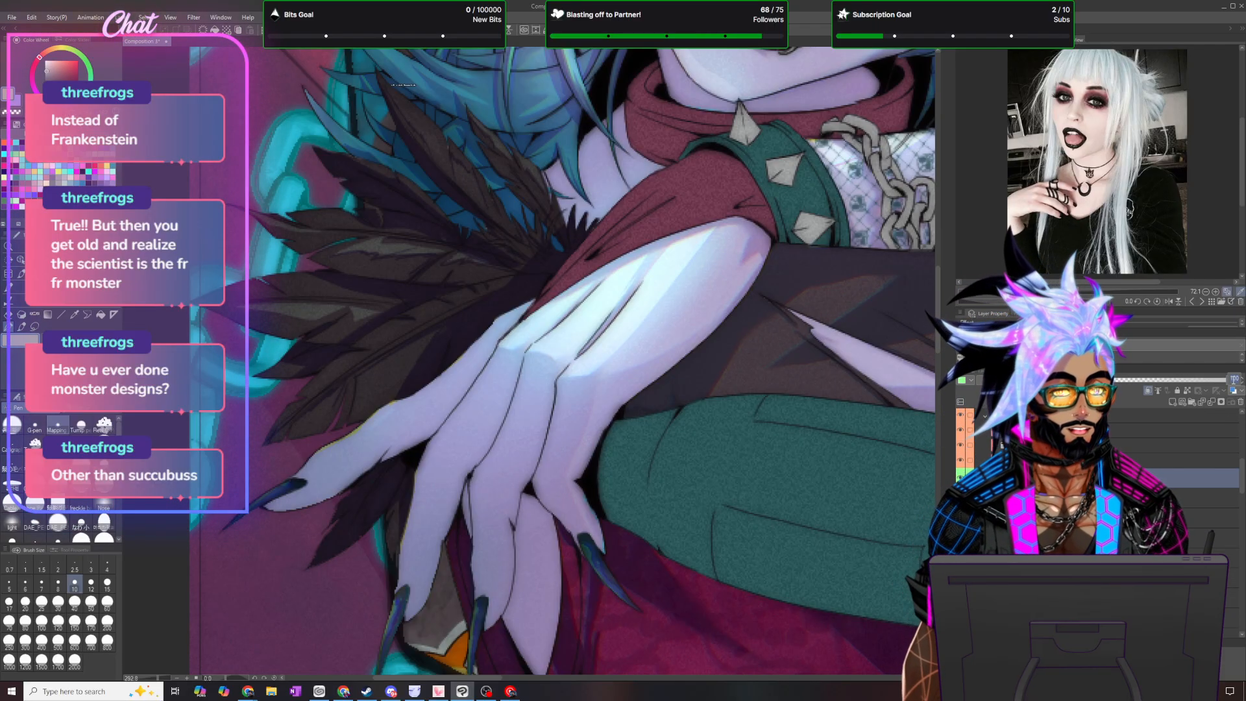
type("15")
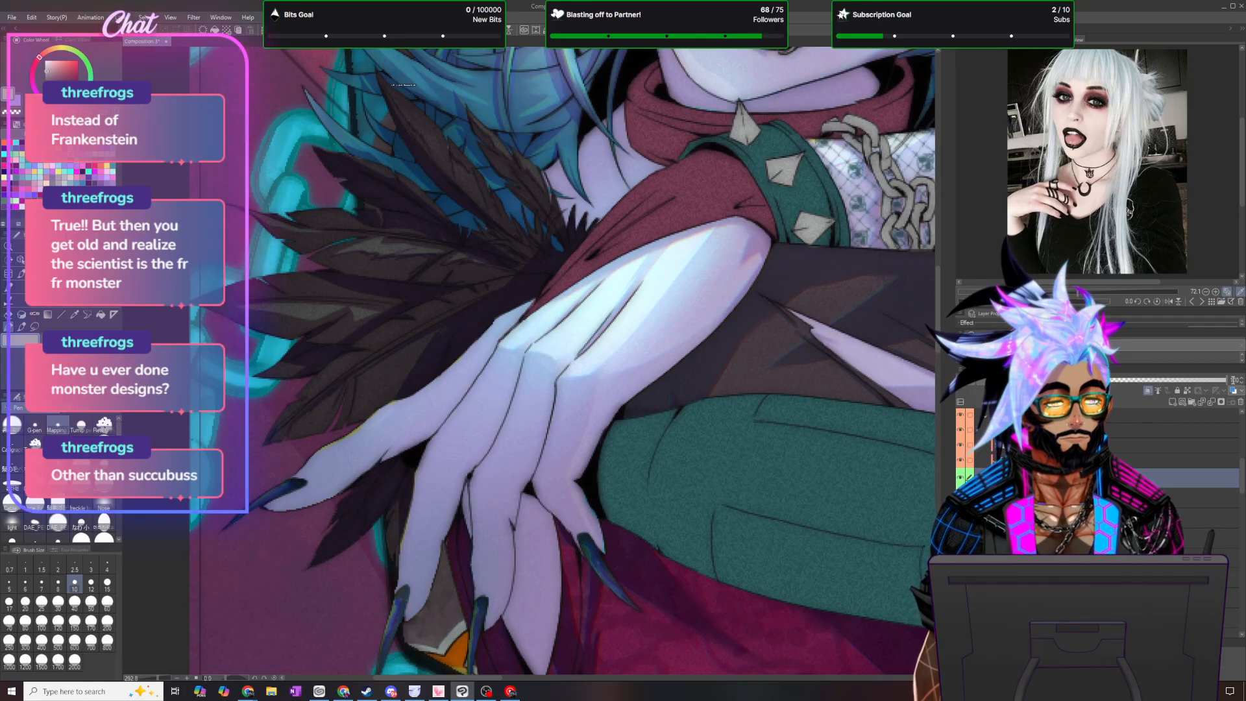
key("Return")
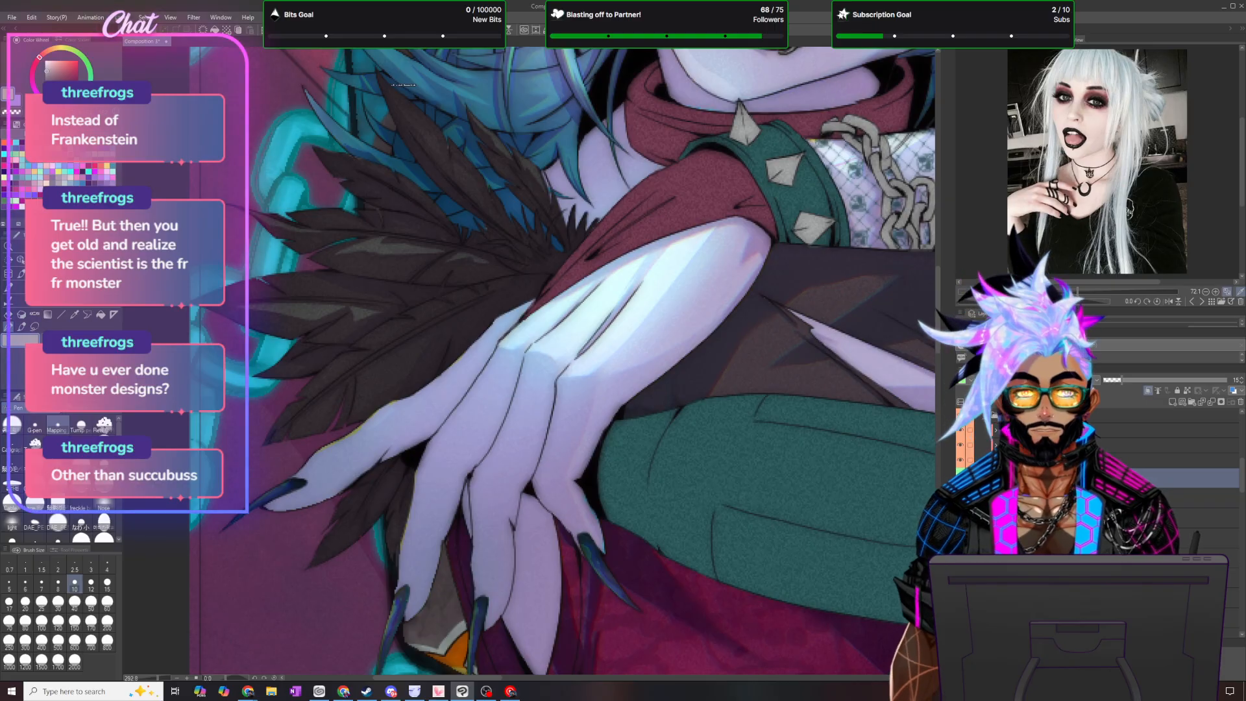
left_click(119, 17)
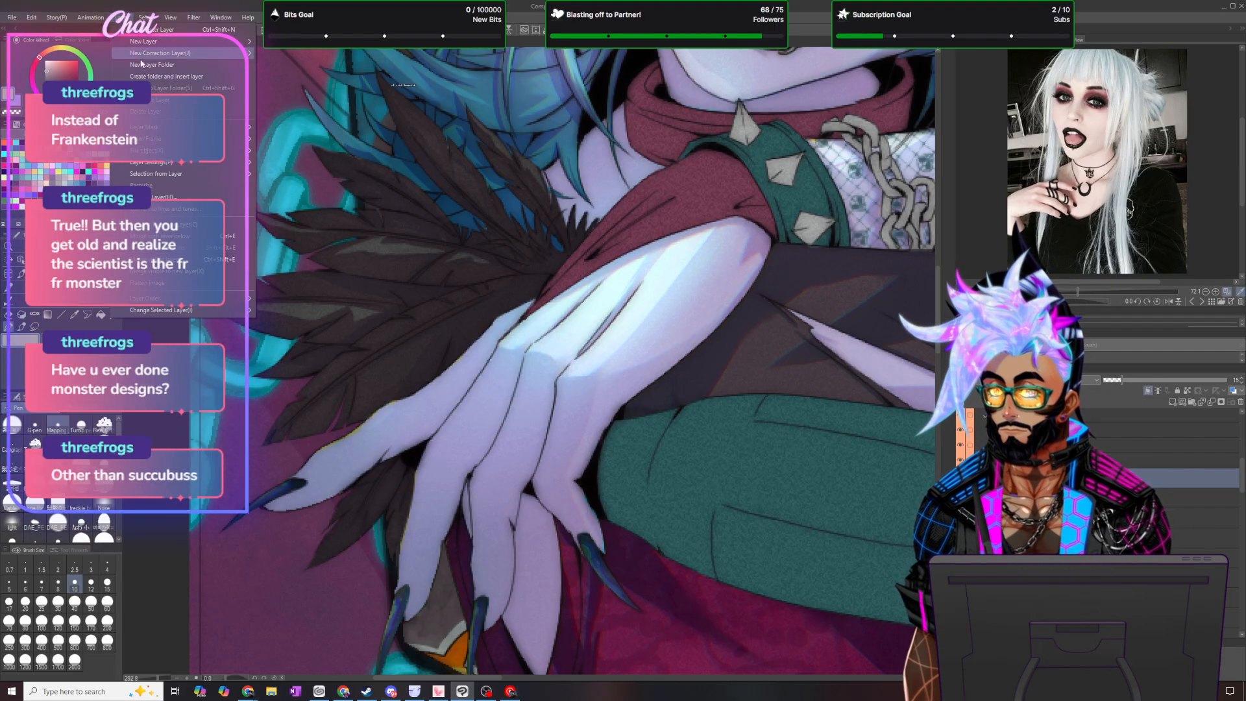
left_click(793, 353)
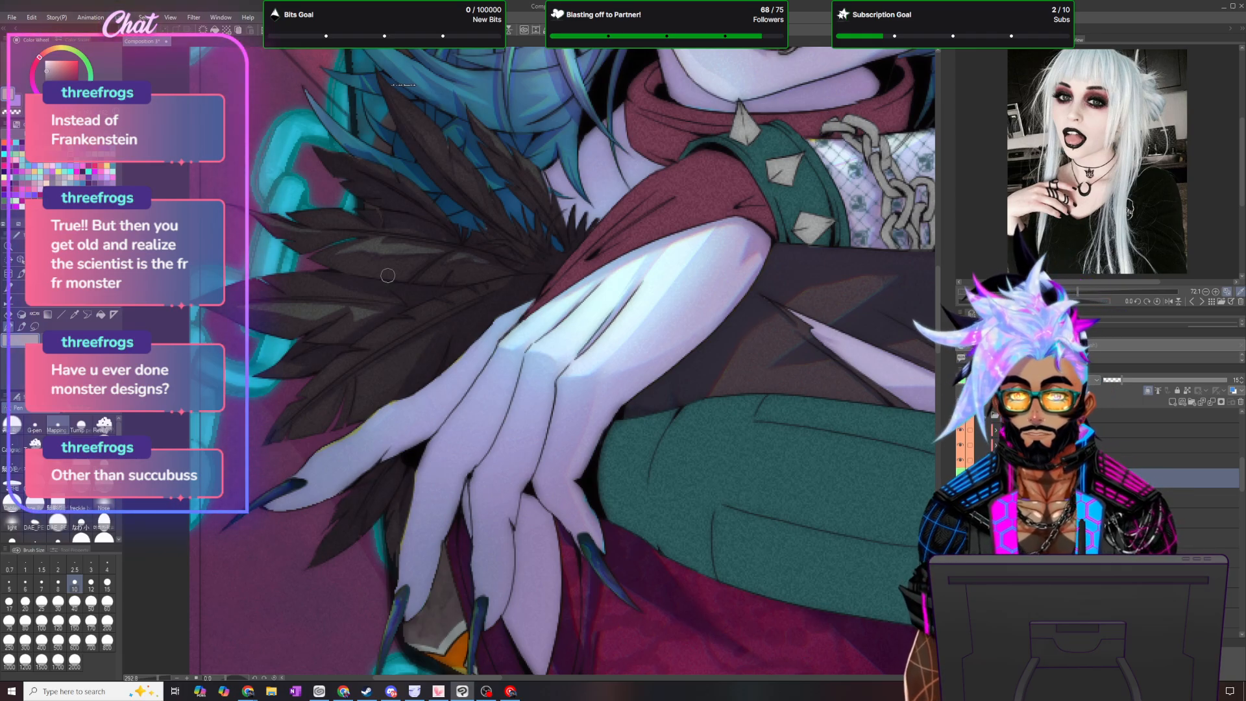
- Add a new raster layer for tinting the feathers, choose its blending mode, and get a brush ready in light cyan
scroll(395, 277, "down", 2)
scroll(395, 277, "down", 2)
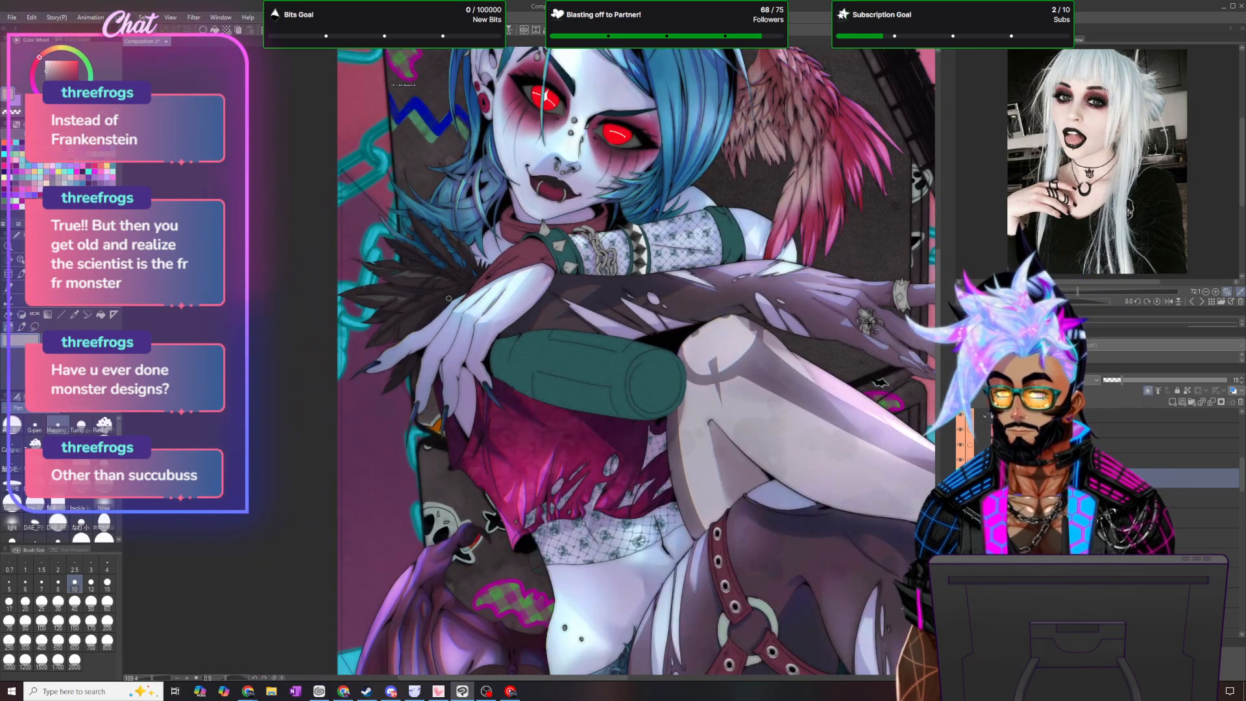
scroll(440, 255, "up", 3)
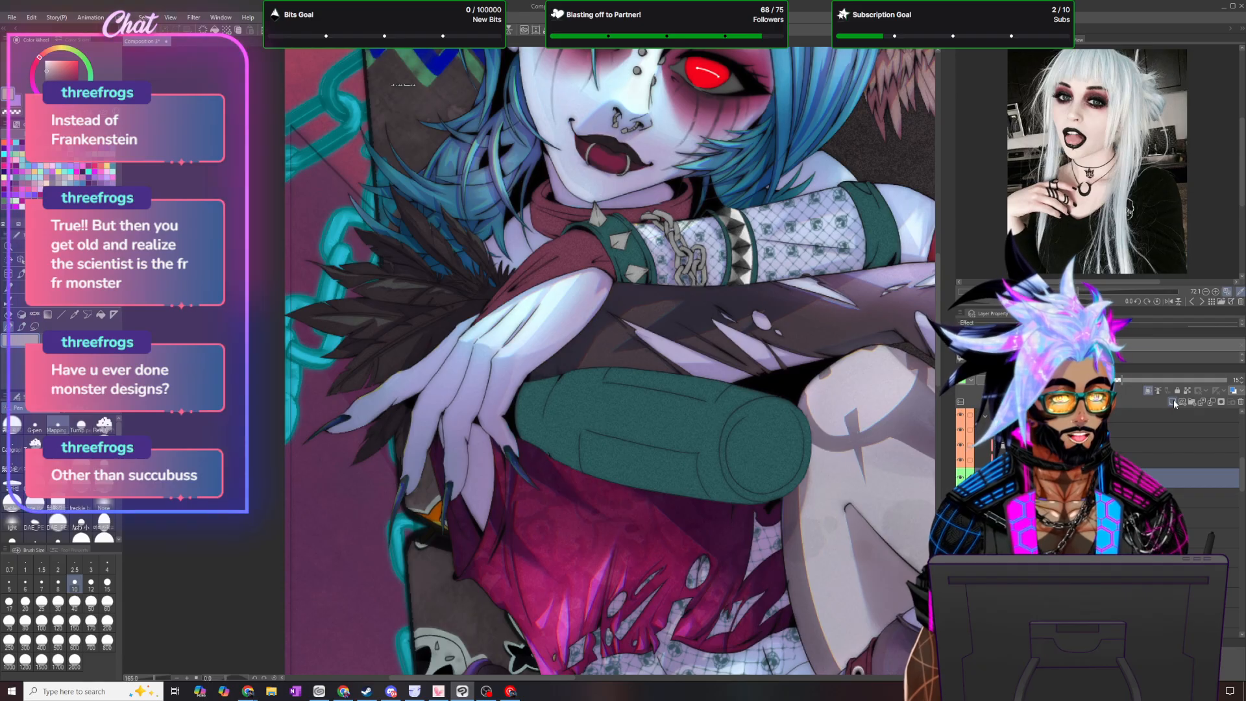
left_click(965, 380)
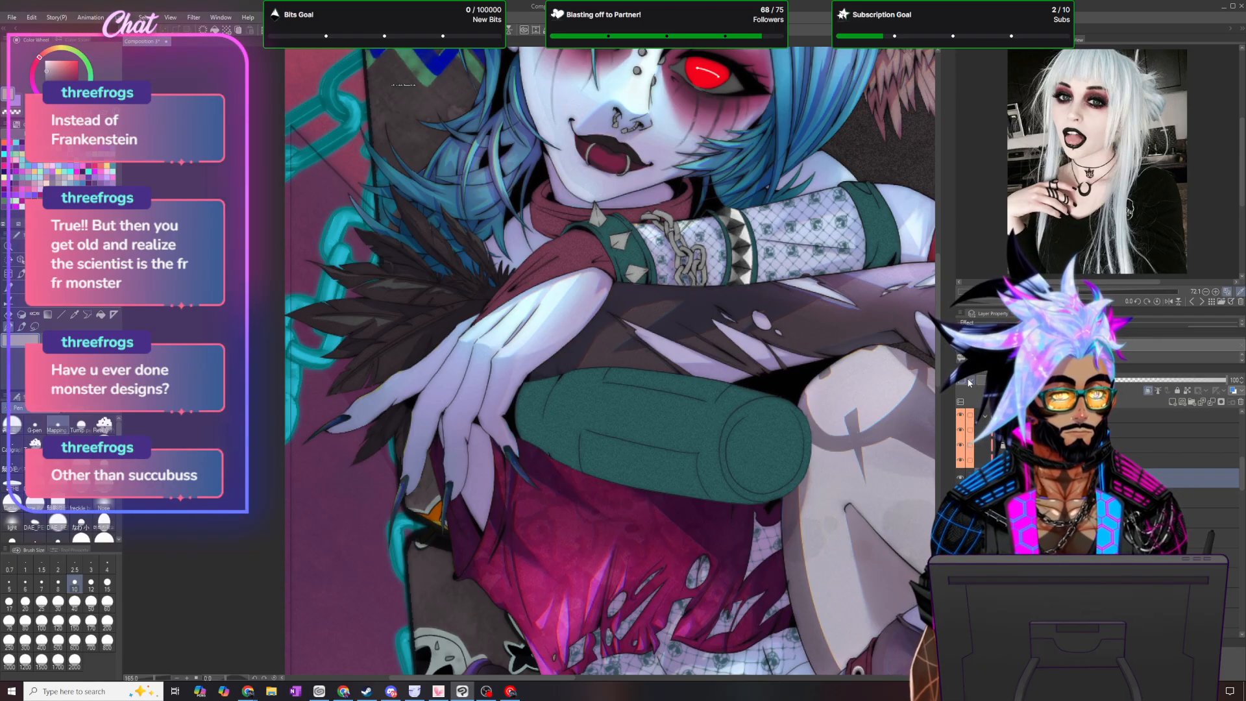
left_click(976, 434)
left_click(993, 381)
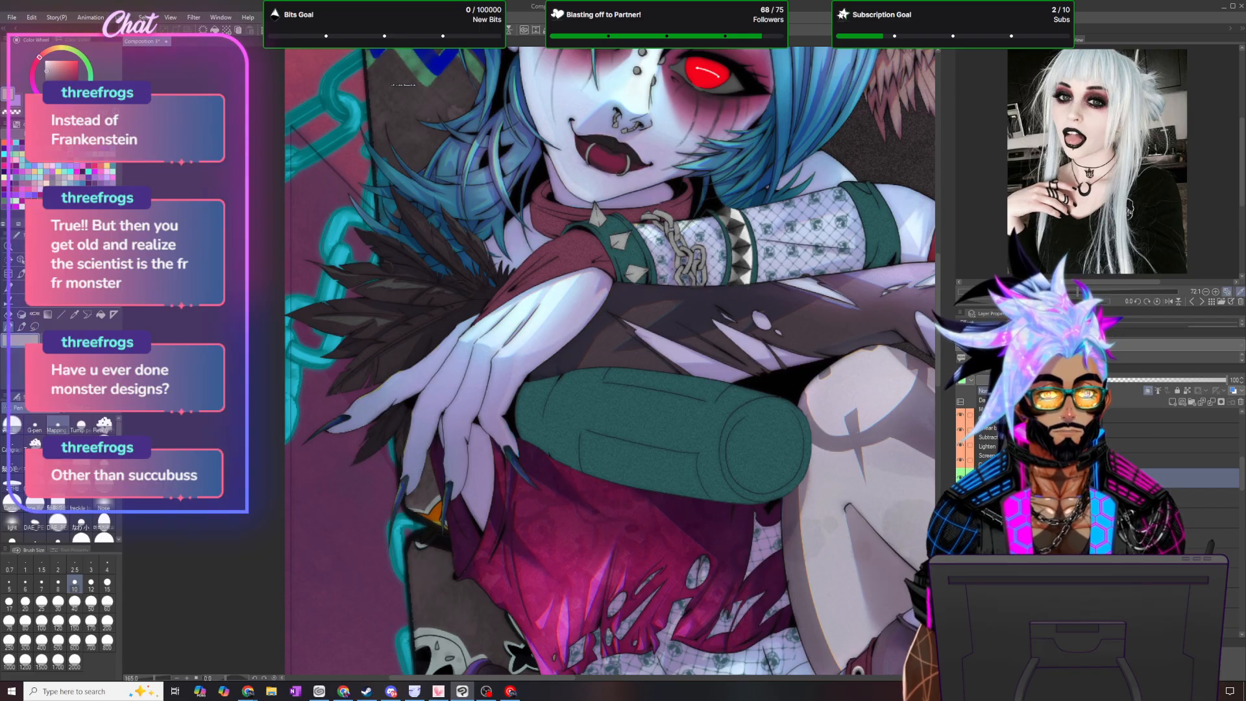
left_click(987, 410)
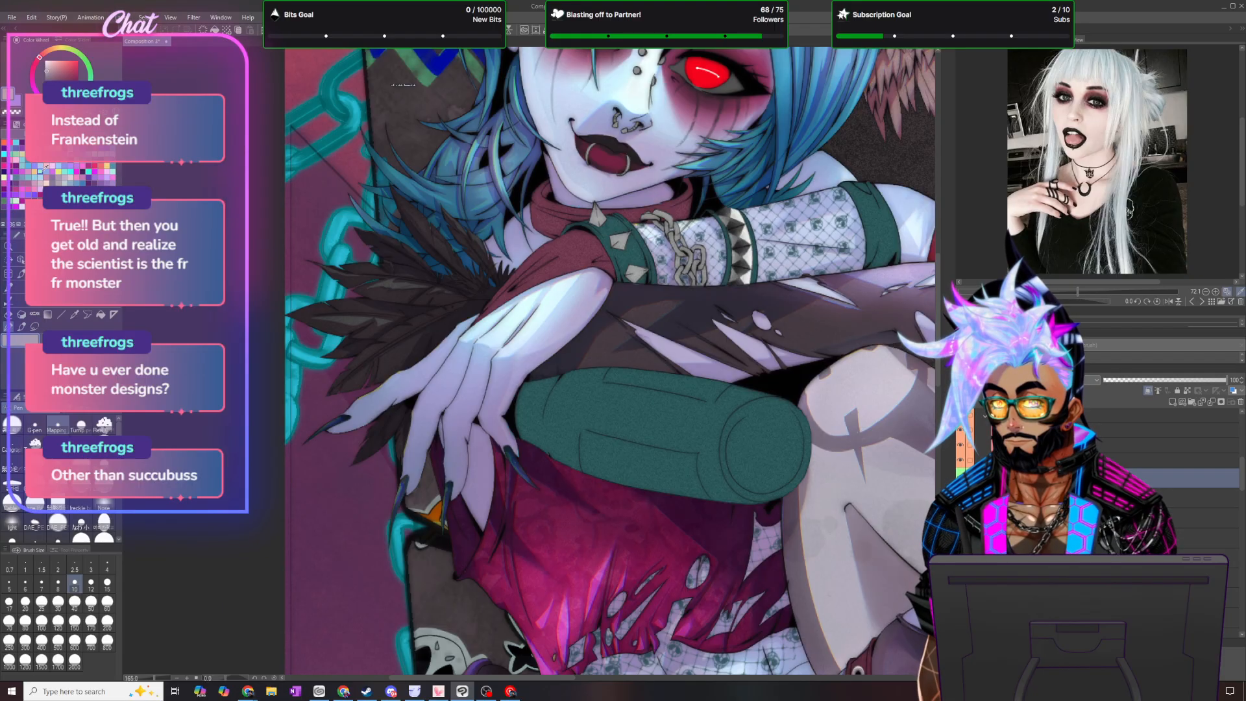
left_click(23, 326)
scroll(453, 224, "up", 2)
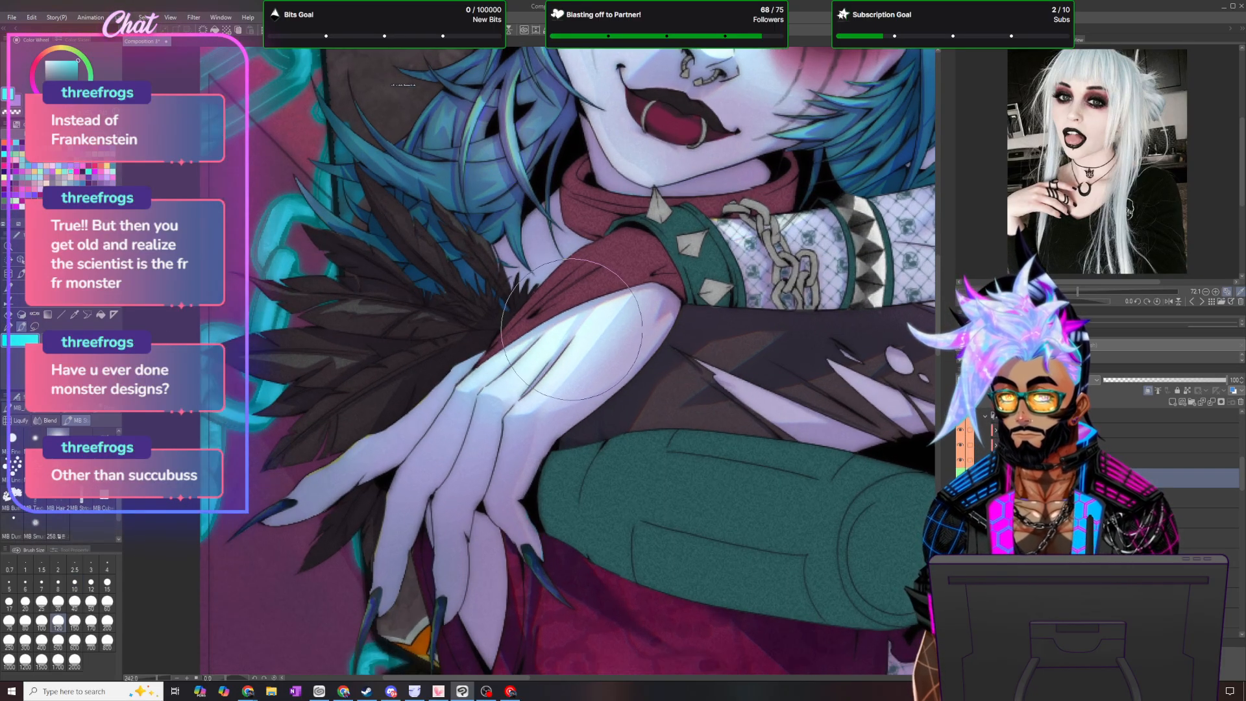
- Load the selection that outlines the lighter feather patches from its layer and keep it active
scroll(1097, 500, "down", 3)
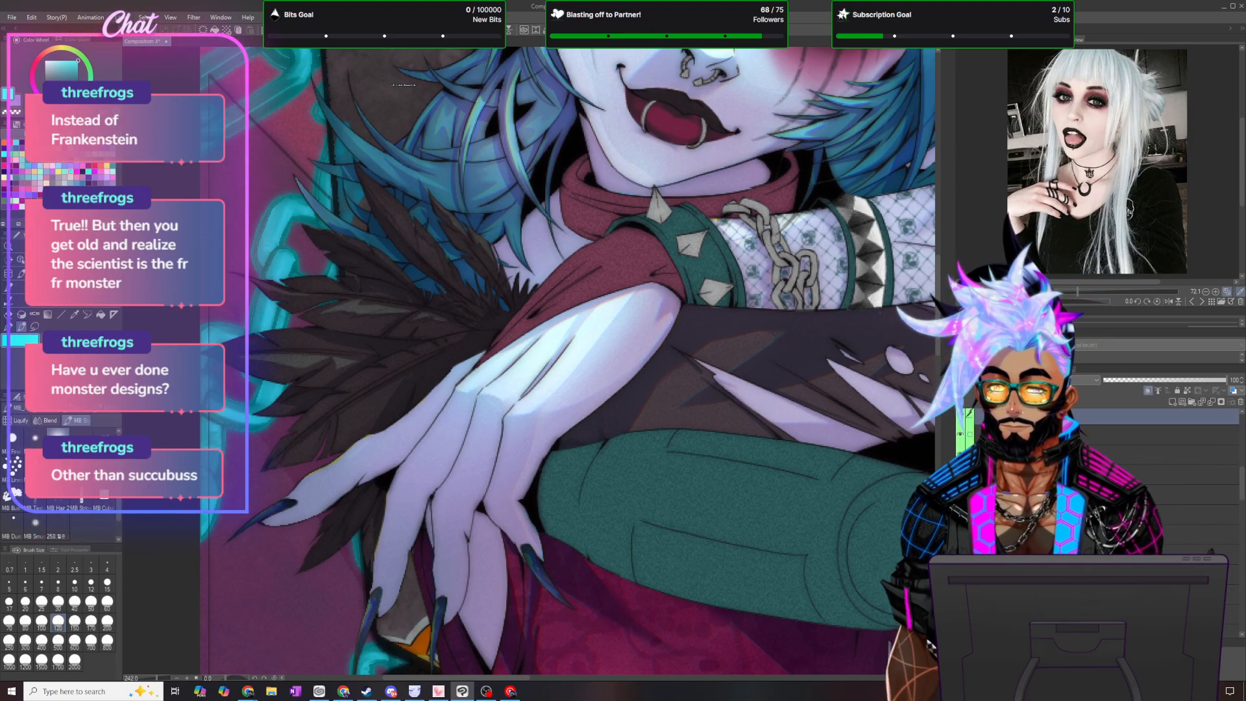
key("ctrl+a")
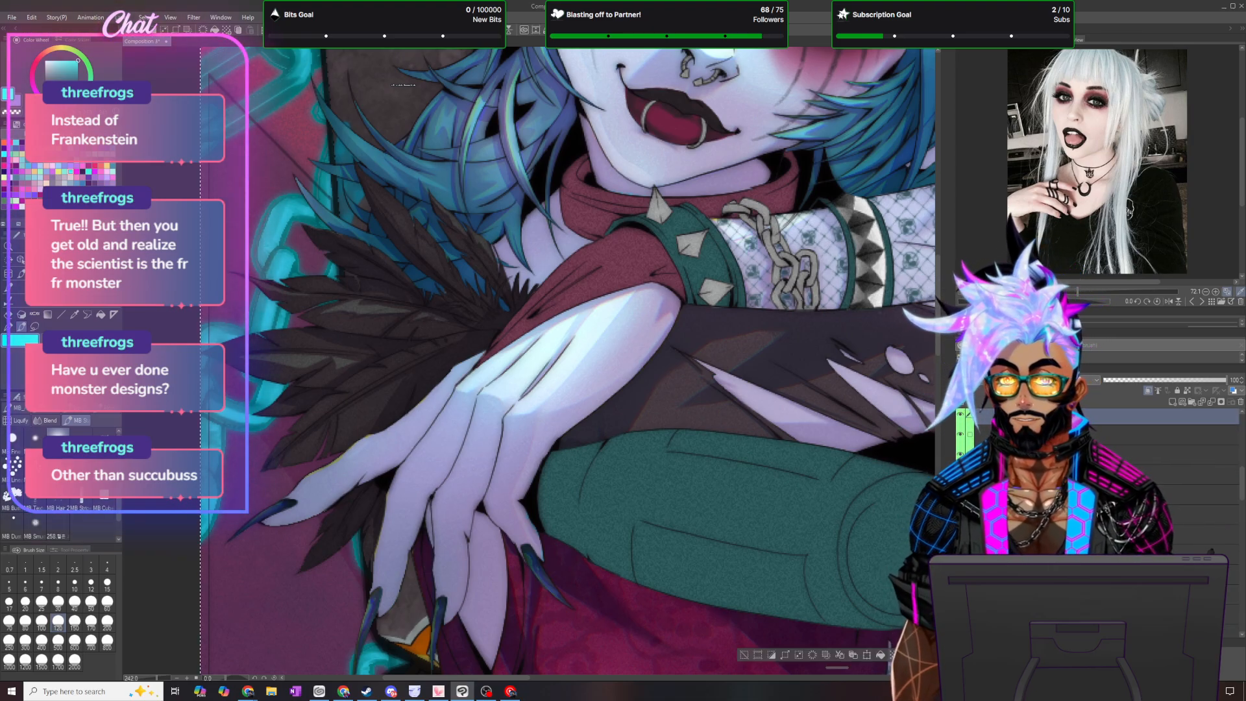
left_click(144, 17)
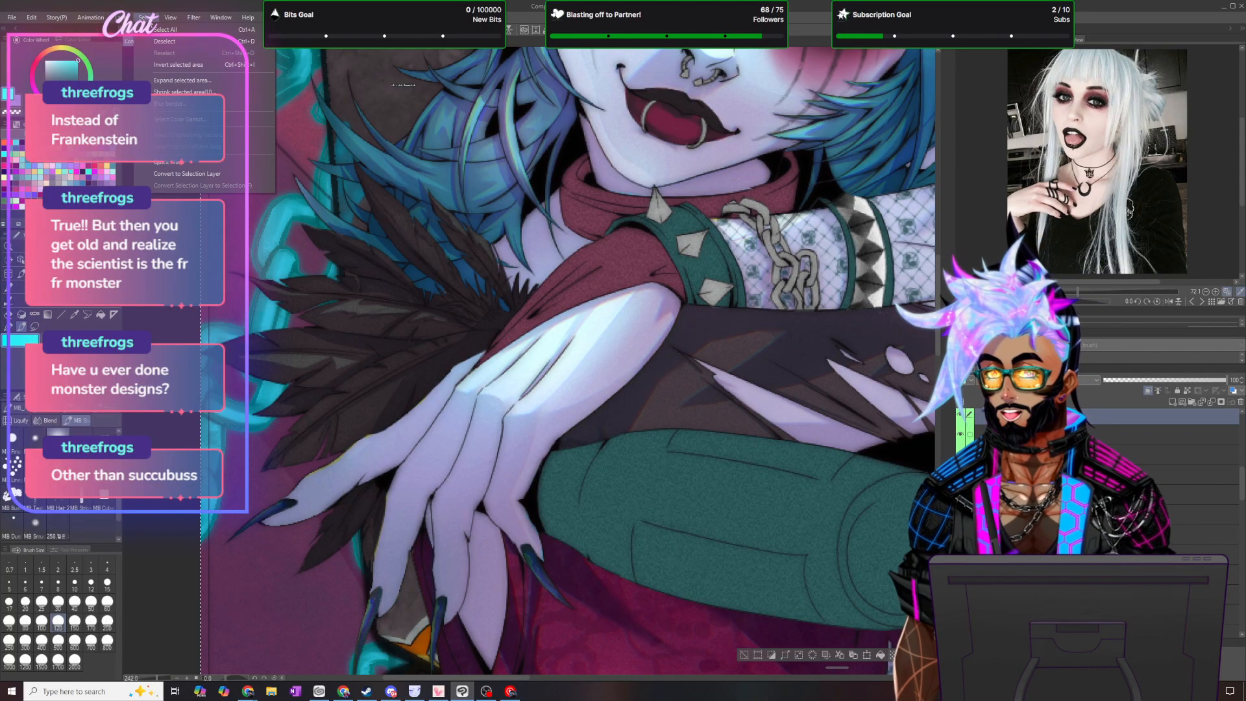
left_click(162, 41)
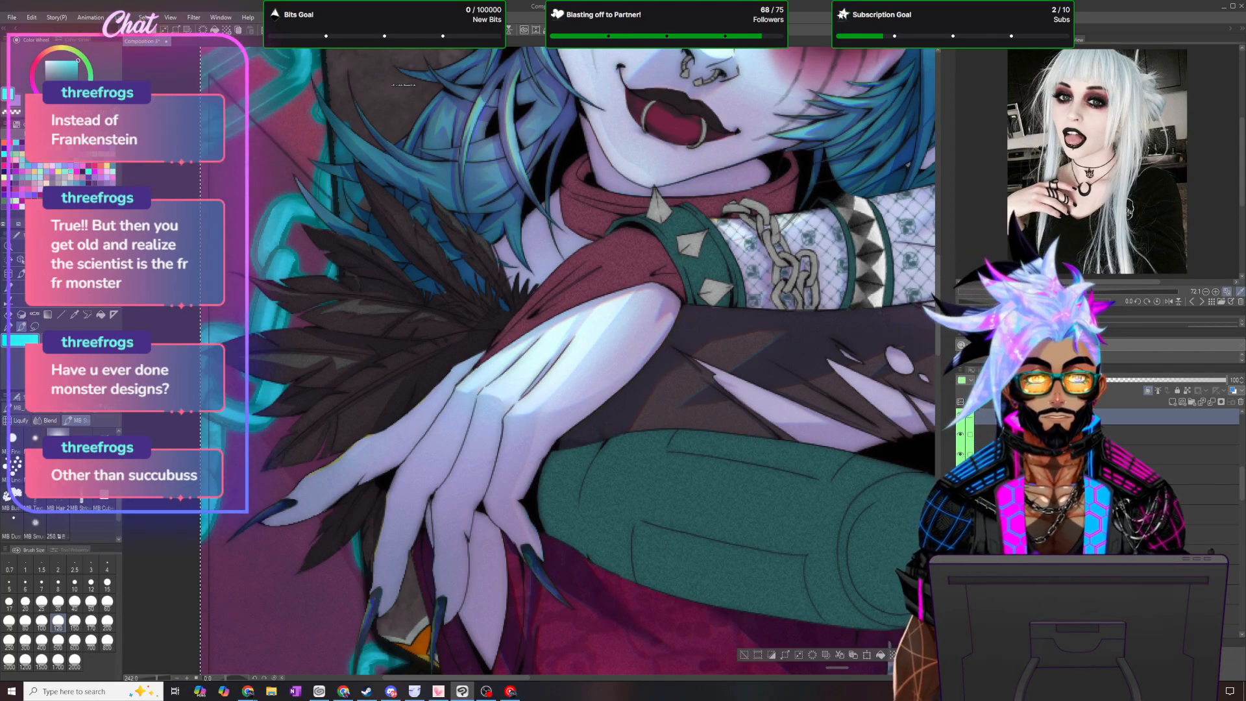
left_click(998, 435, "ctrl")
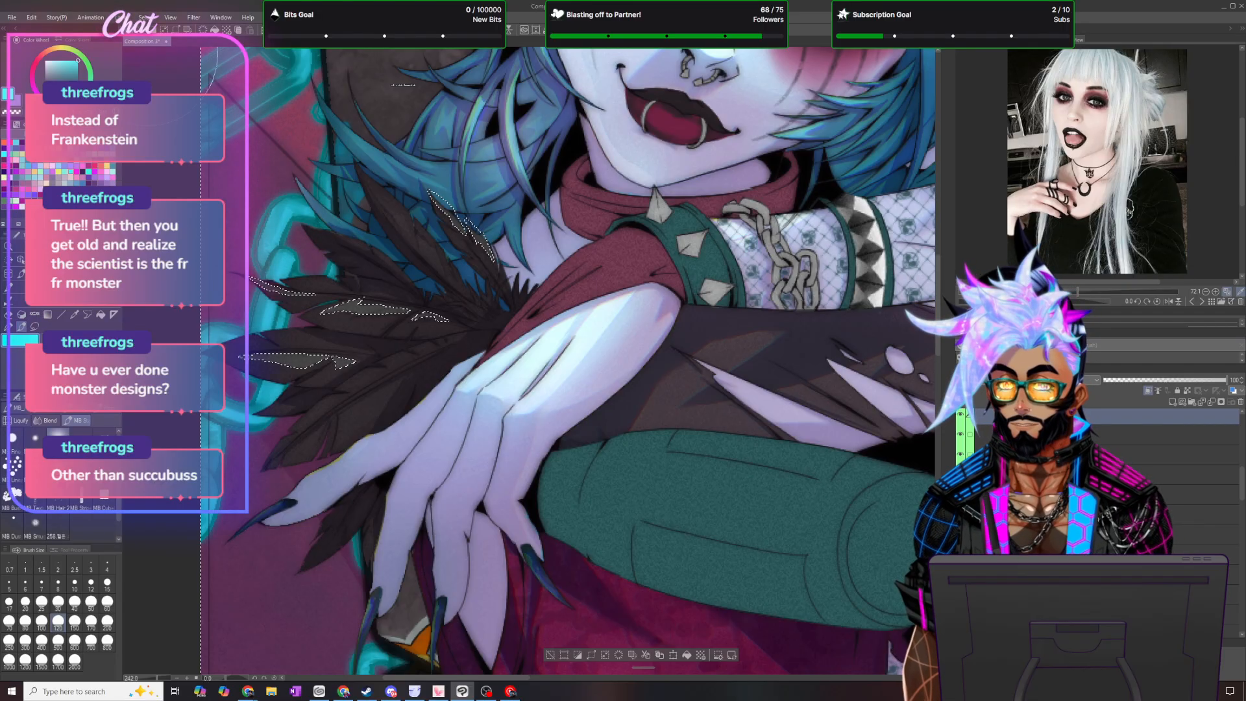
left_click(144, 17)
left_click(163, 42)
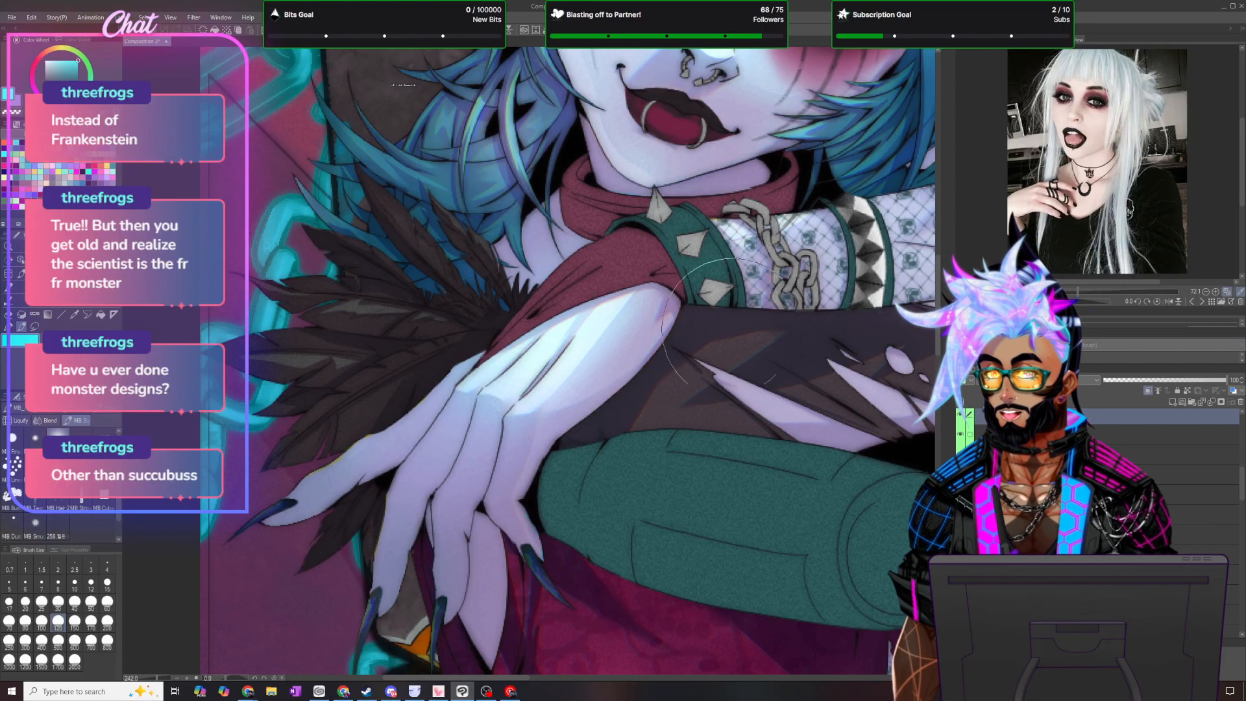
key("ctrl+z")
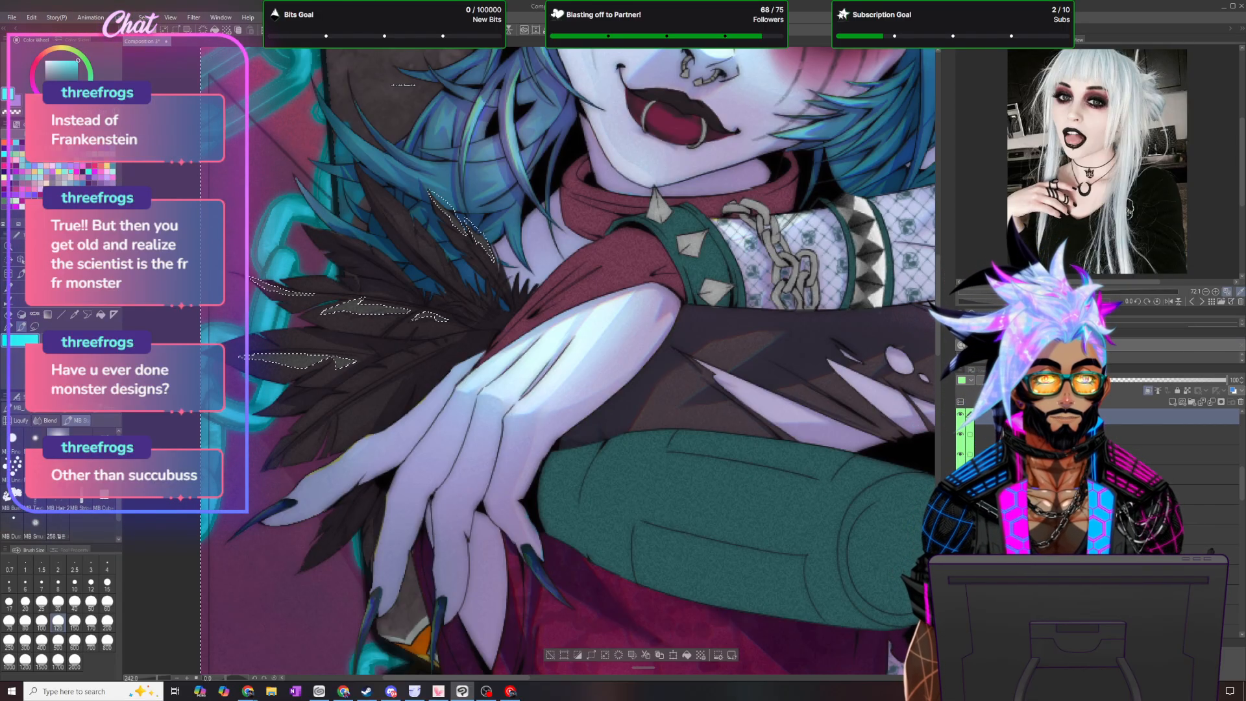
- Brush light cyan over the feather trim within the selection, deselect, and set the layer's opacity to 30%
scroll(320, 319, "up", 3)
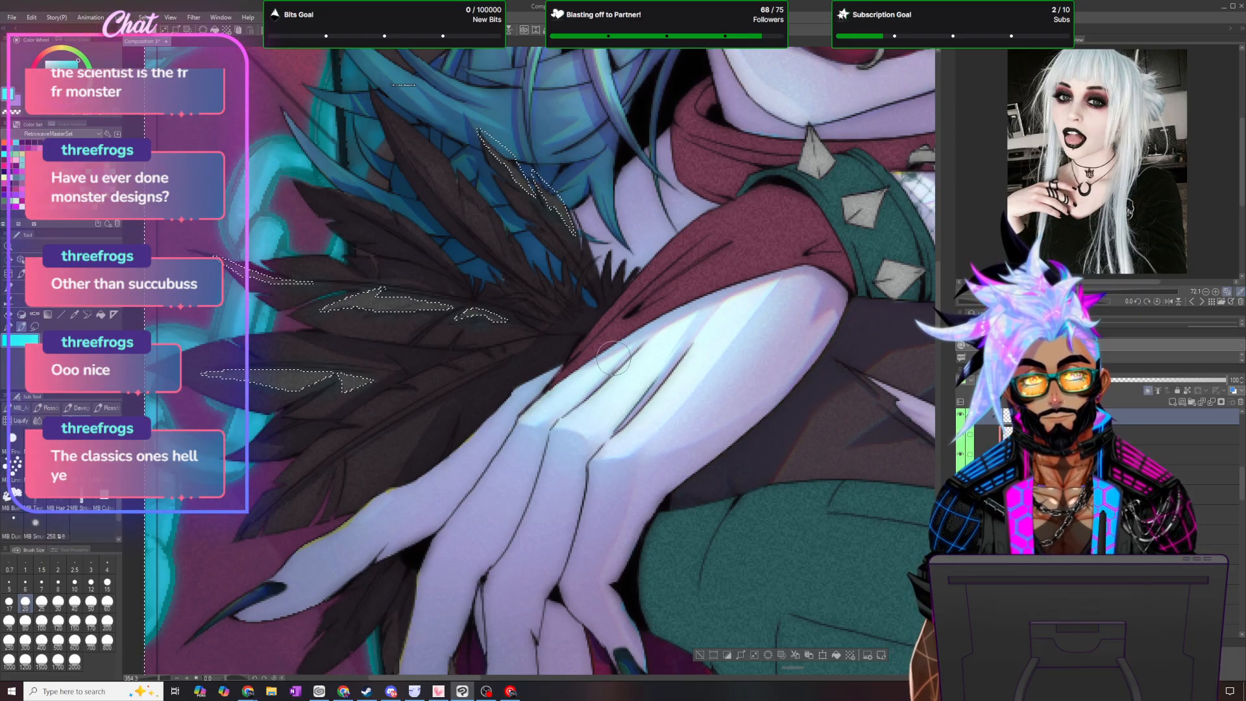
scroll(612, 359, "down", 7)
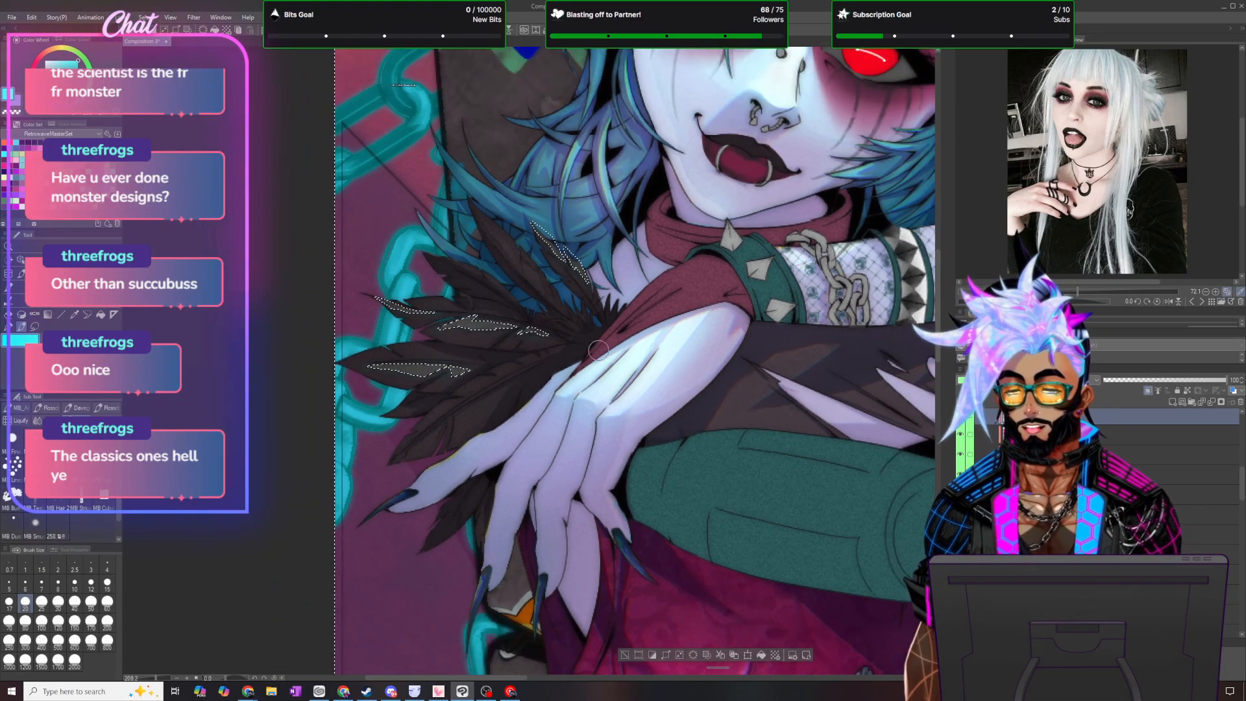
scroll(625, 375, "up", 5)
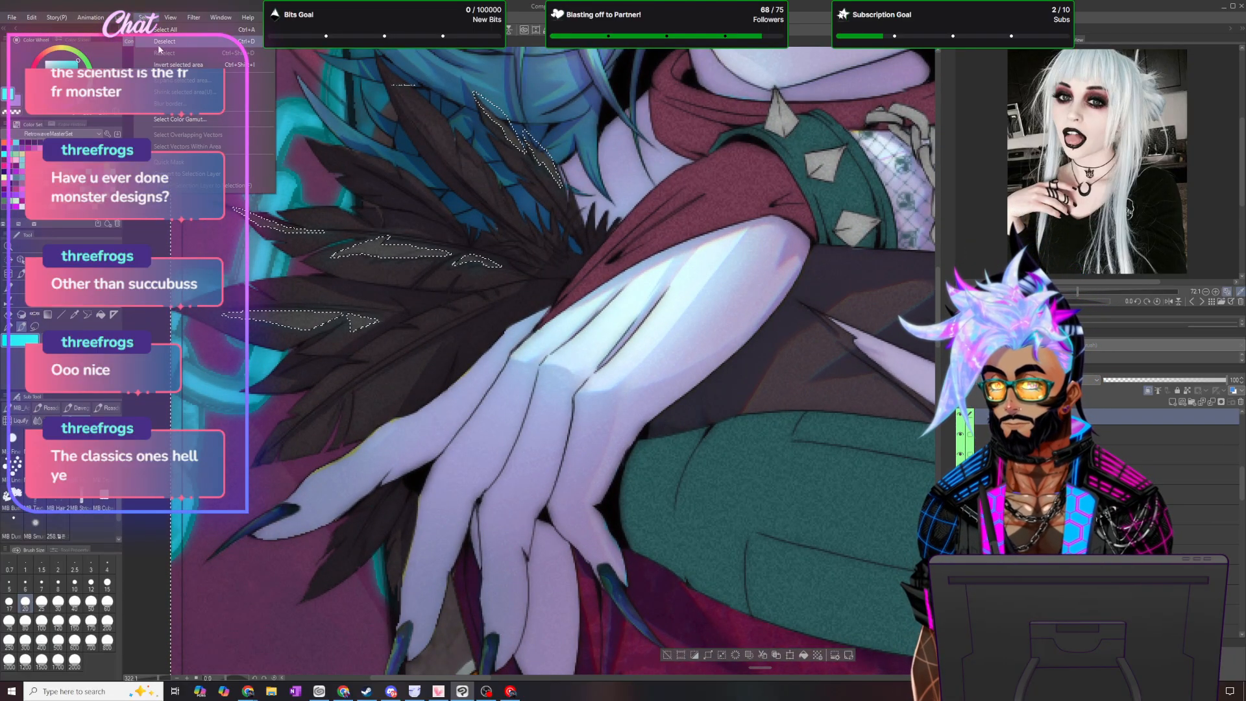
key("ctrl+d")
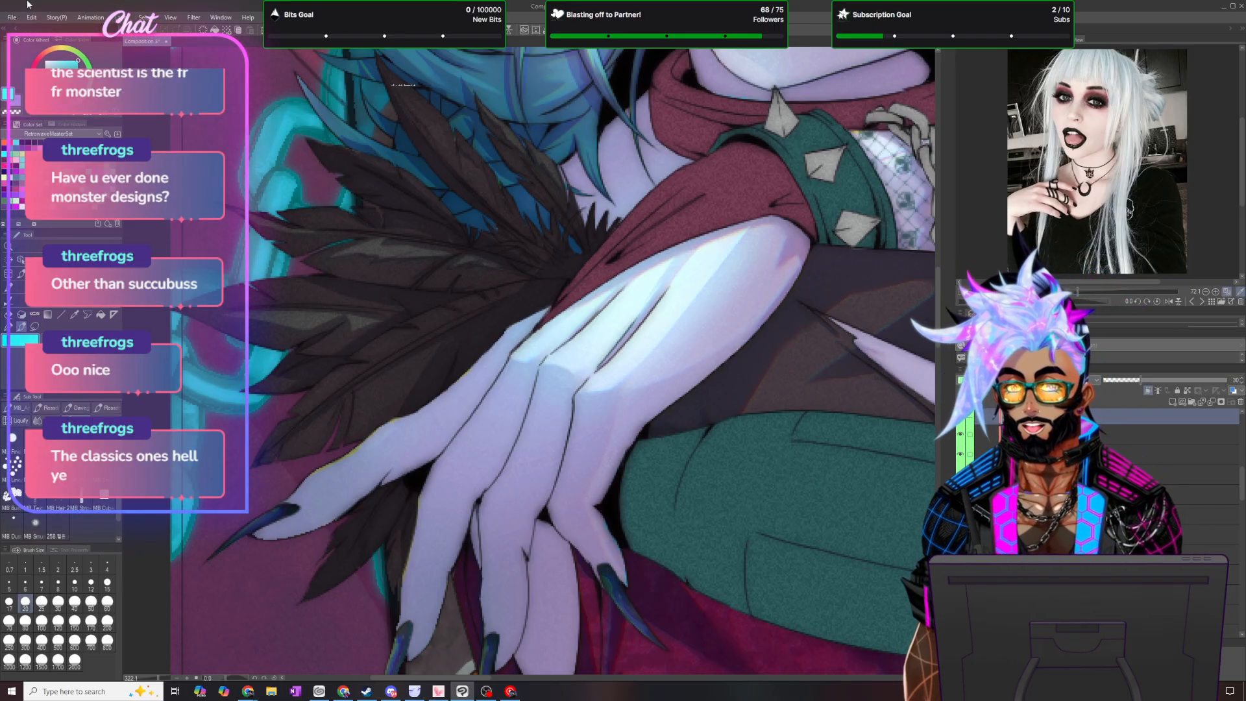
- Duplicate the feather tint layer and change the copy's blending mode
left_click(122, 17)
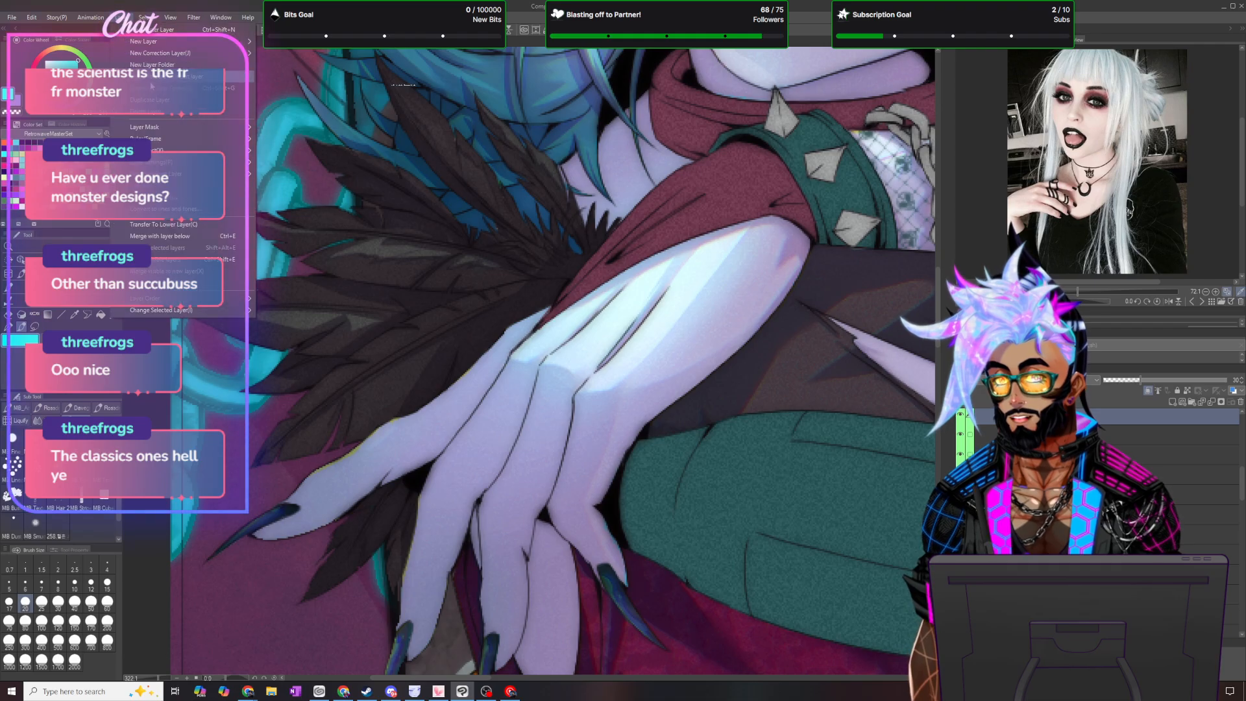
left_click(151, 100)
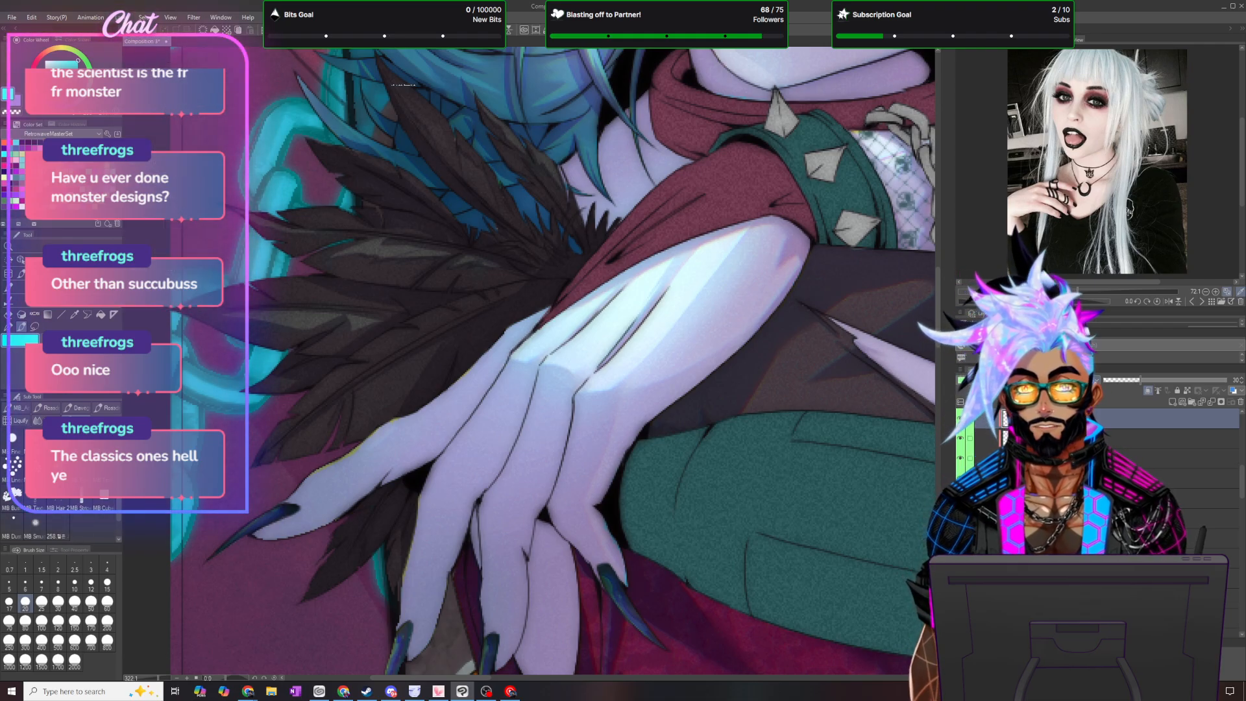
left_click(1039, 381)
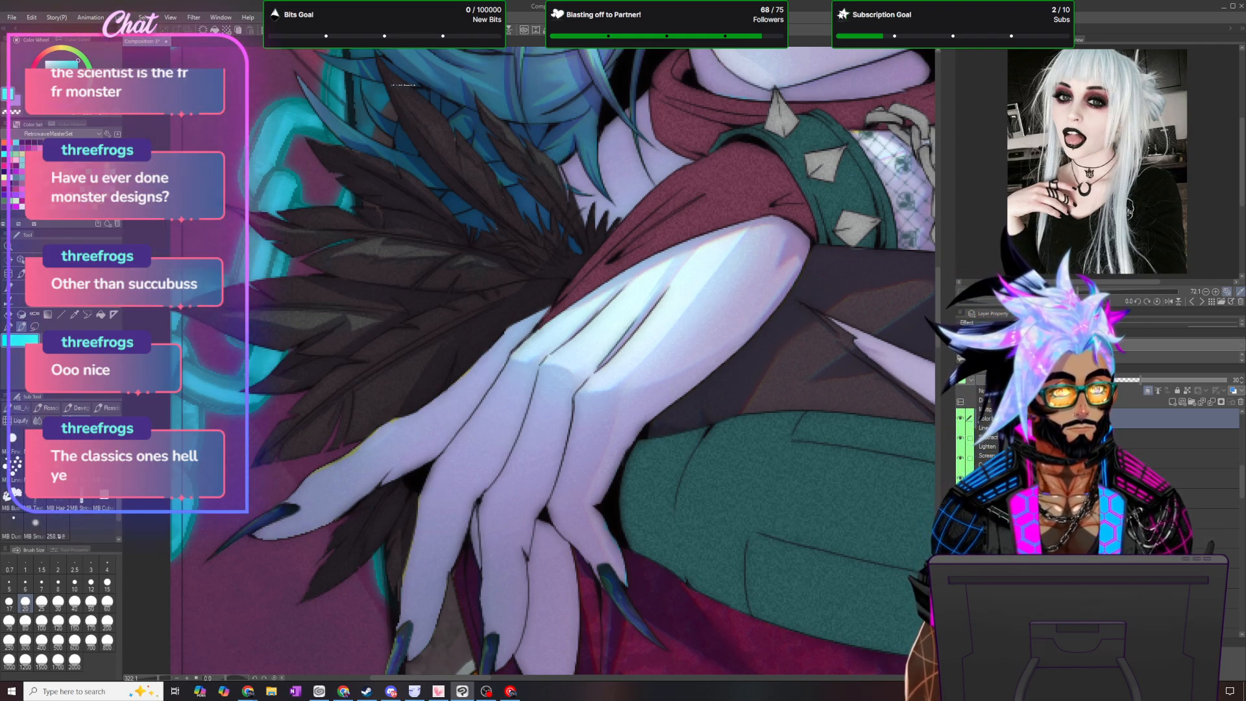
left_click(986, 410)
scroll(641, 333, "down", 1)
scroll(641, 333, "down", 4)
scroll(594, 224, "up", 4)
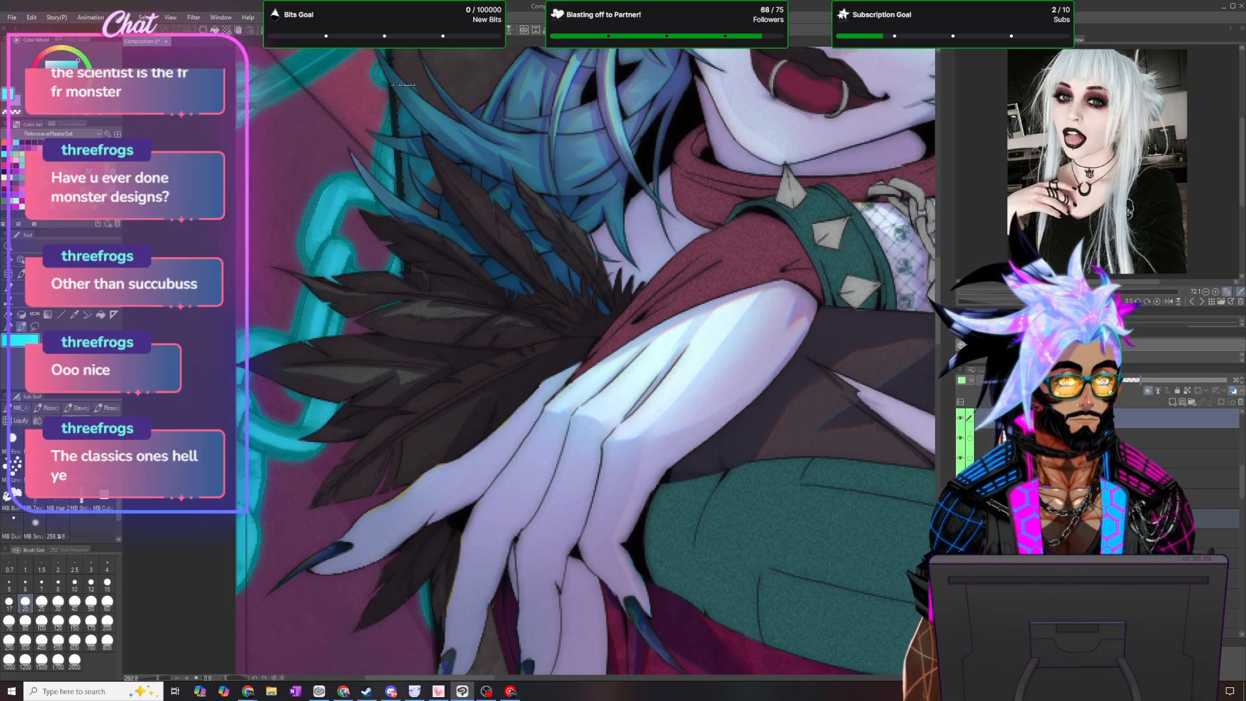
- Reload the feather patch selection, add another raster layer at full opacity with a chosen blending mode, and pick a light purple
left_click(1014, 419, "ctrl")
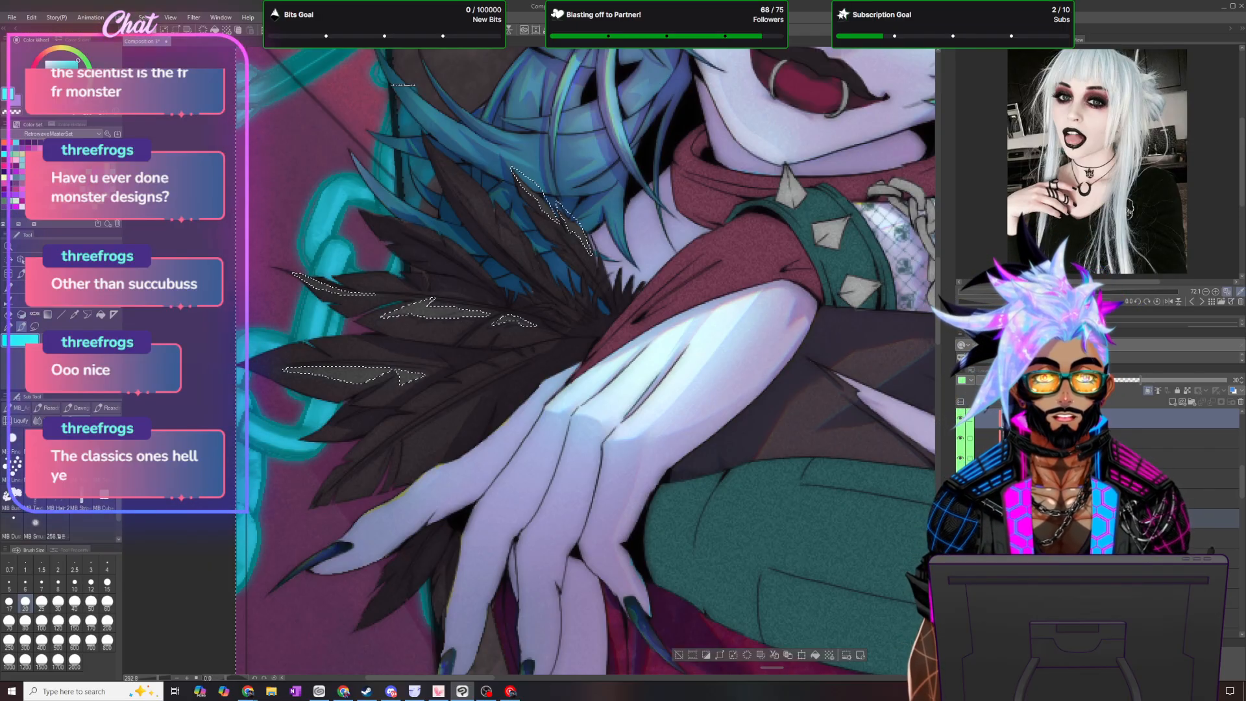
scroll(1201, 469, "up", 1)
left_click(1201, 468)
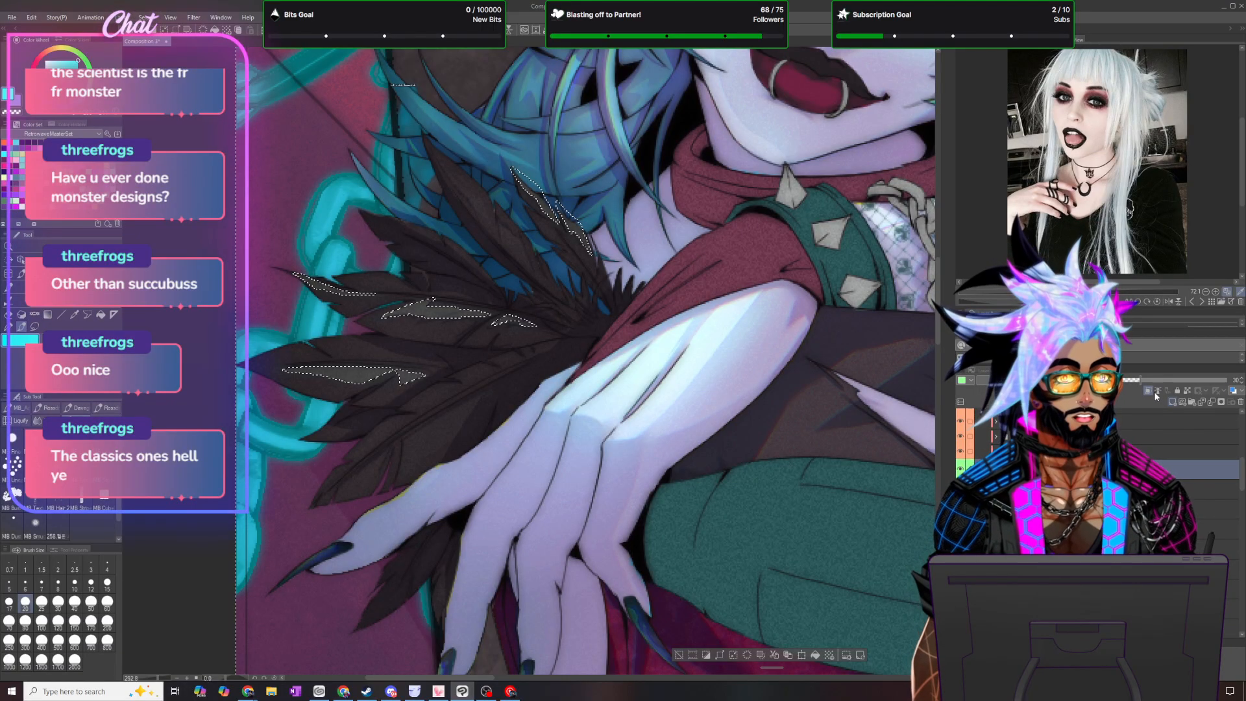
left_click(969, 380)
left_click(973, 413)
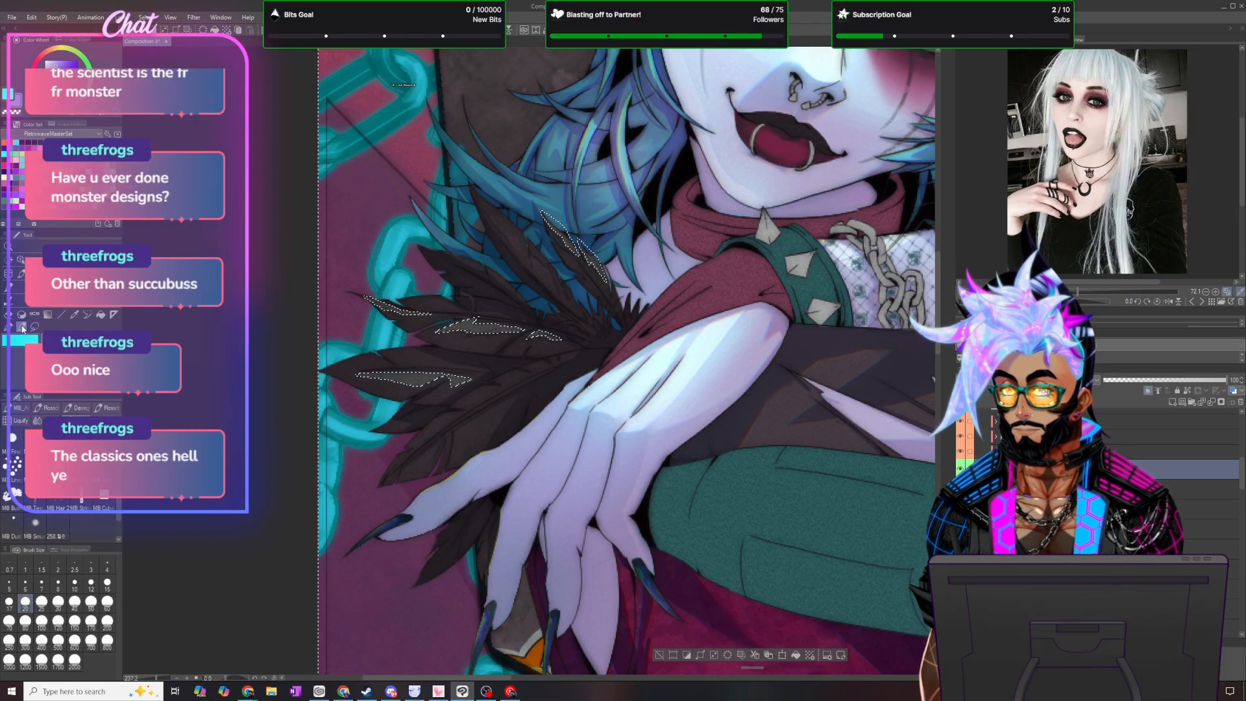
- Change the new tint layer's blending mode and invert the selection so only the lighter feather patches are selected
left_click(59, 623)
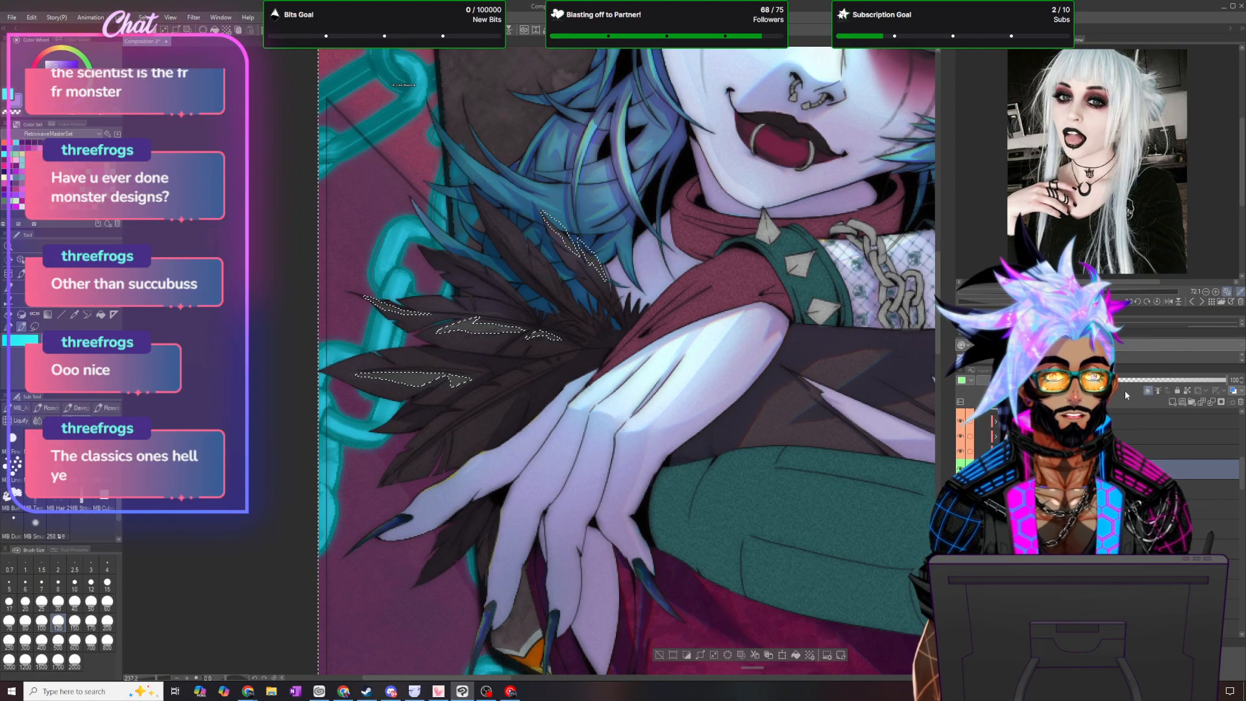
left_click(1003, 380)
left_click(1002, 474)
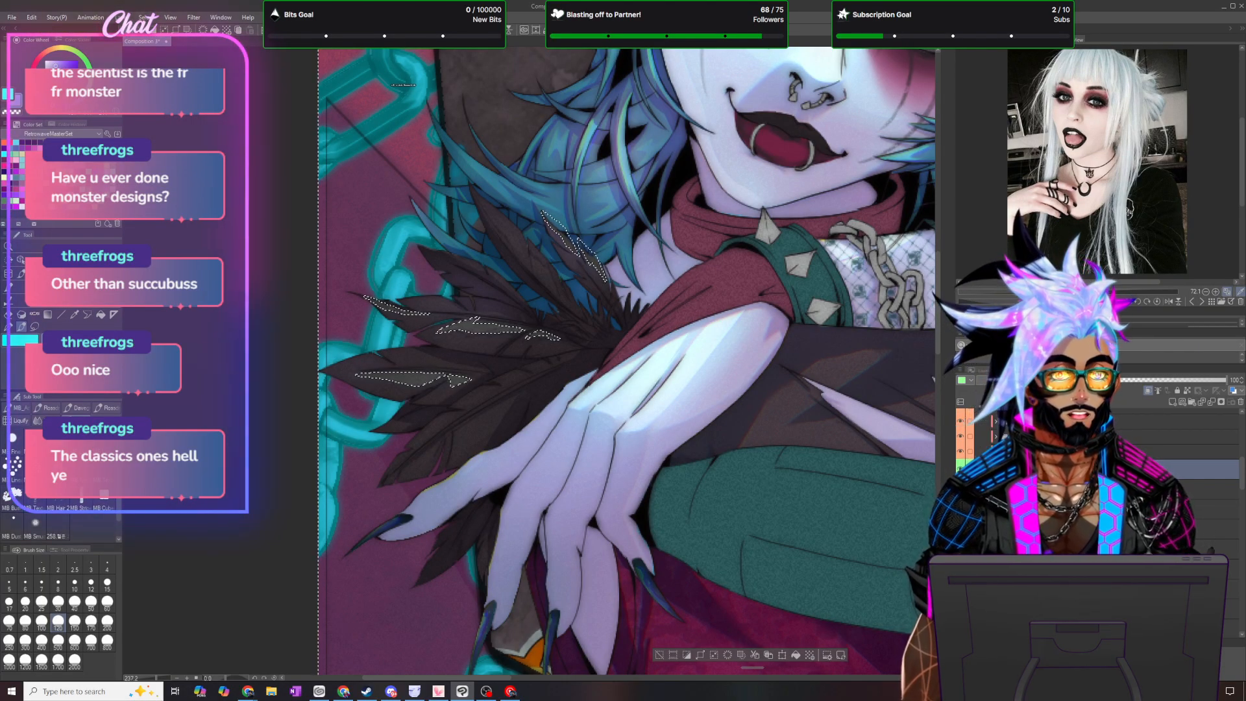
left_click(147, 17)
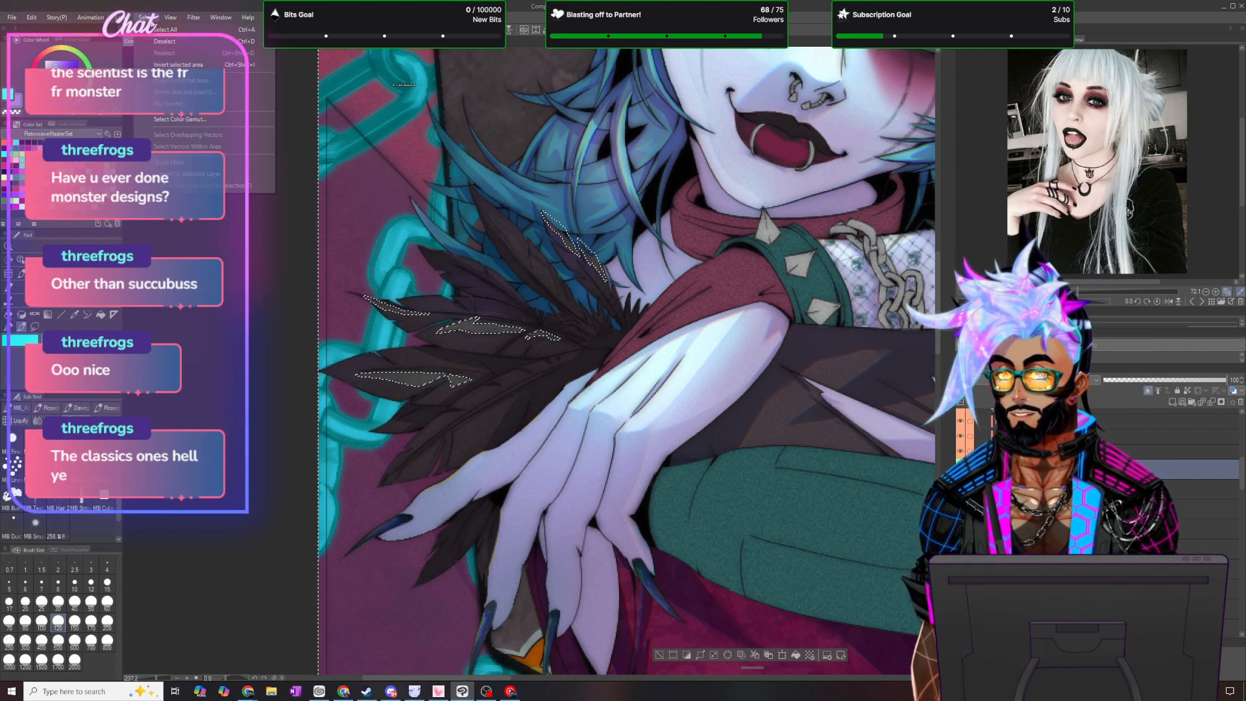
left_click(178, 65)
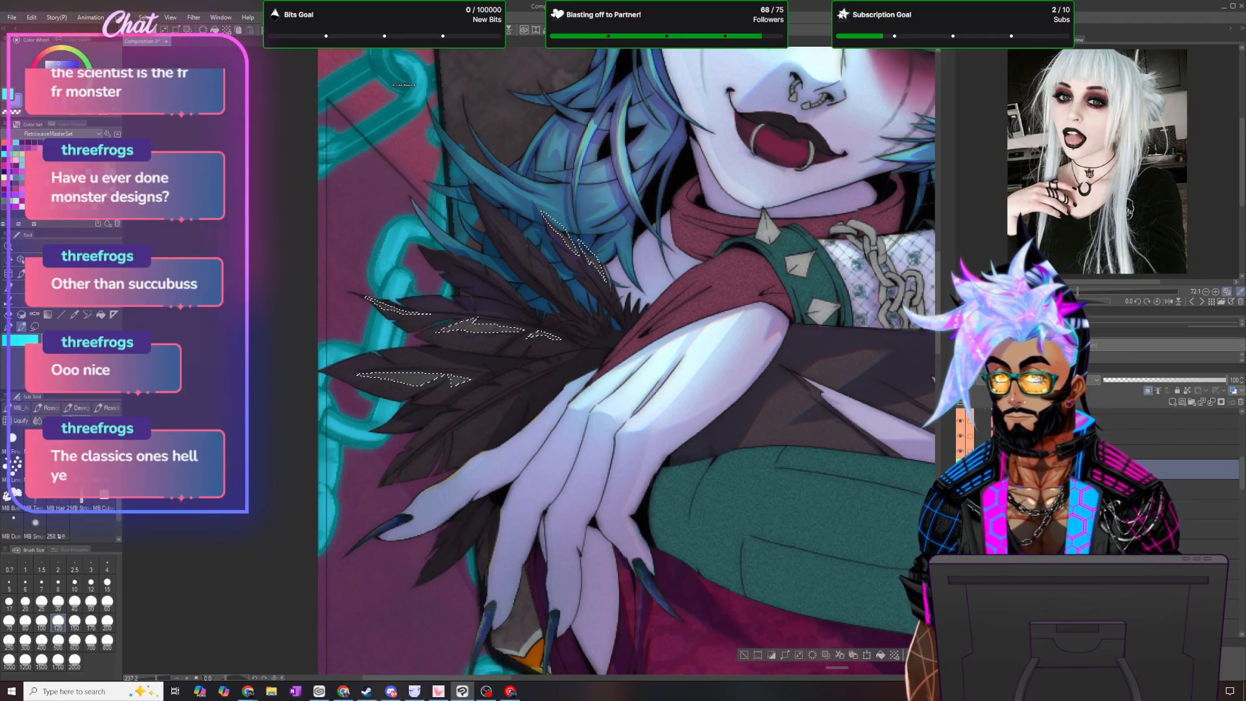
- Fill the selected feather patches with the light purple and clear the selection
left_click(31, 17)
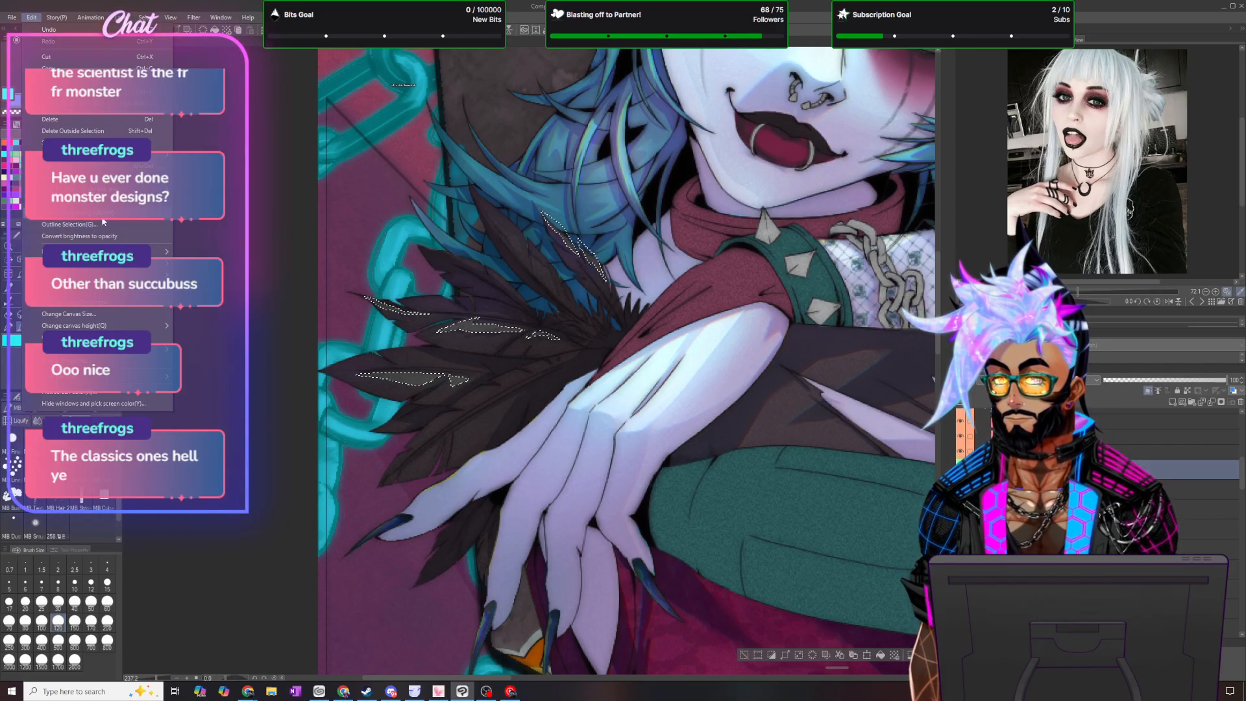
left_click(439, 231)
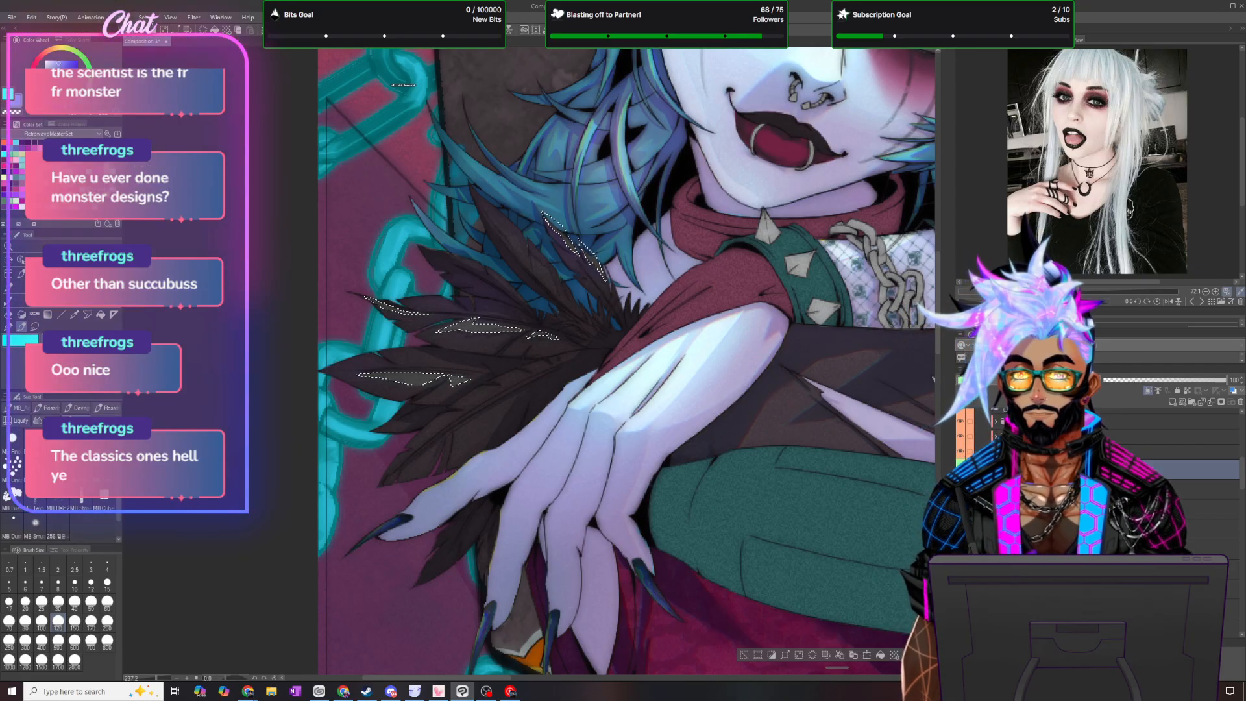
left_click(881, 655)
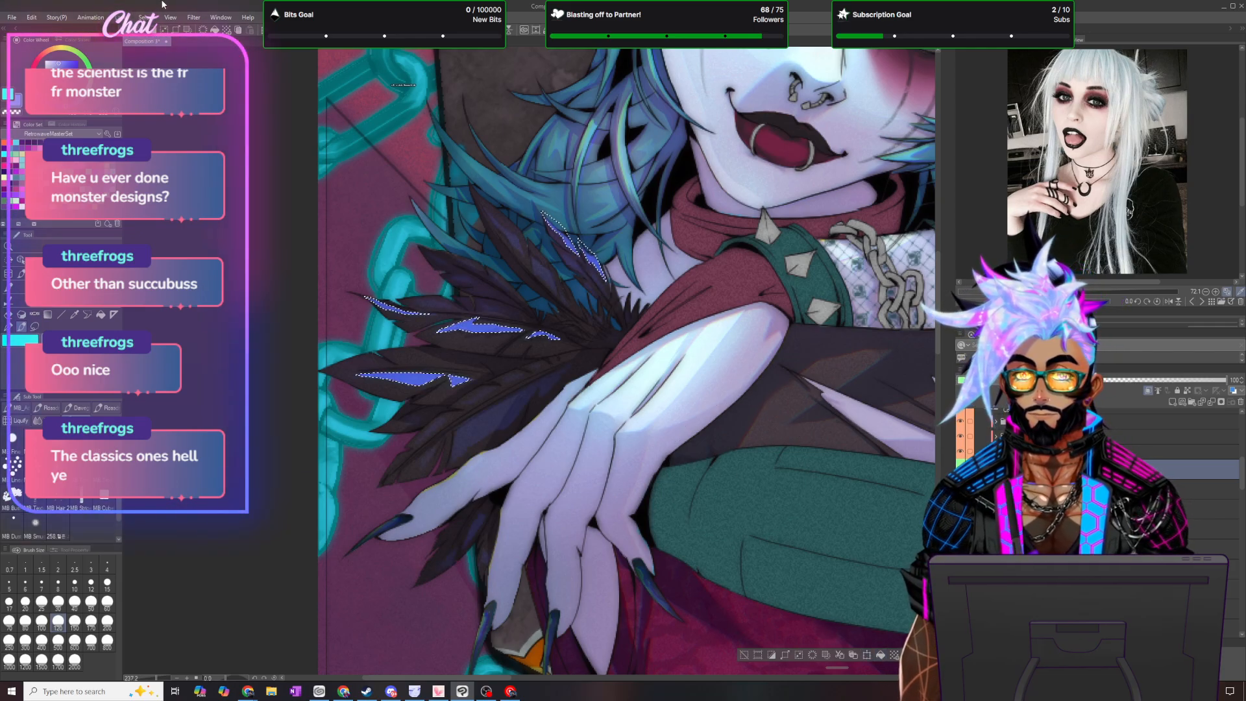
left_click(146, 17)
left_click(164, 41)
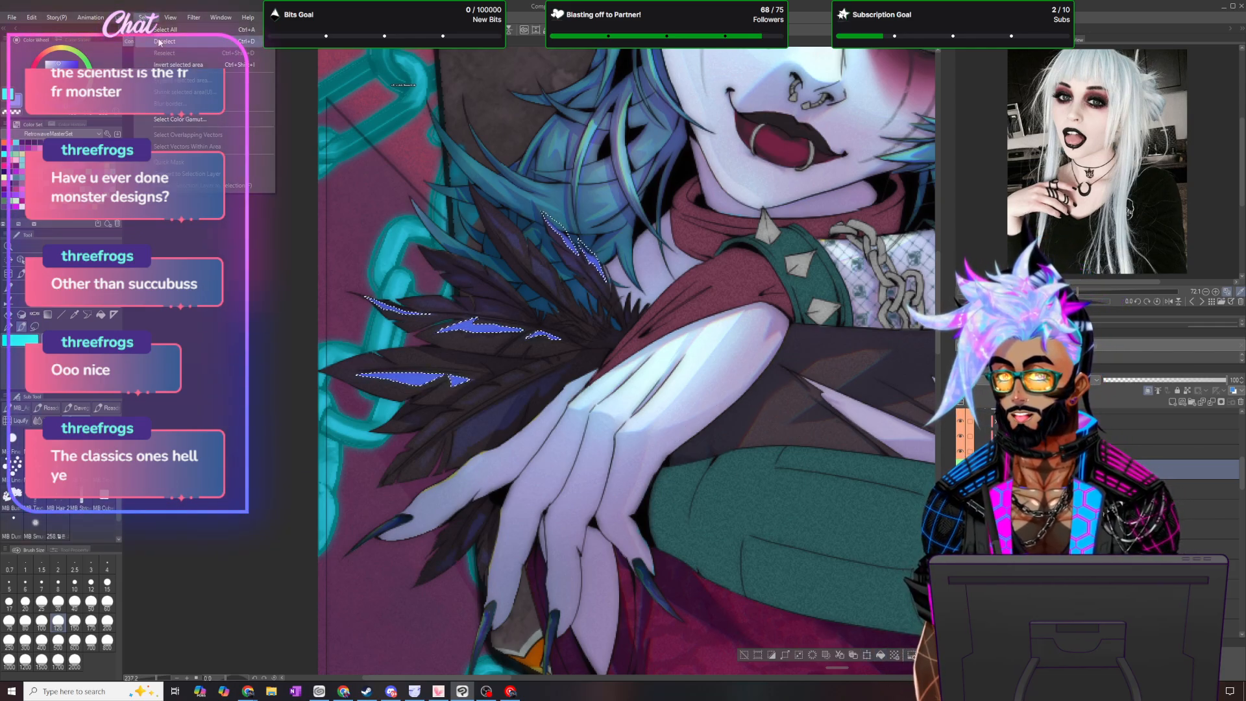
- Soften the edges of the purple feather patches with a smaller Blend brush
scroll(601, 415, "down", 3)
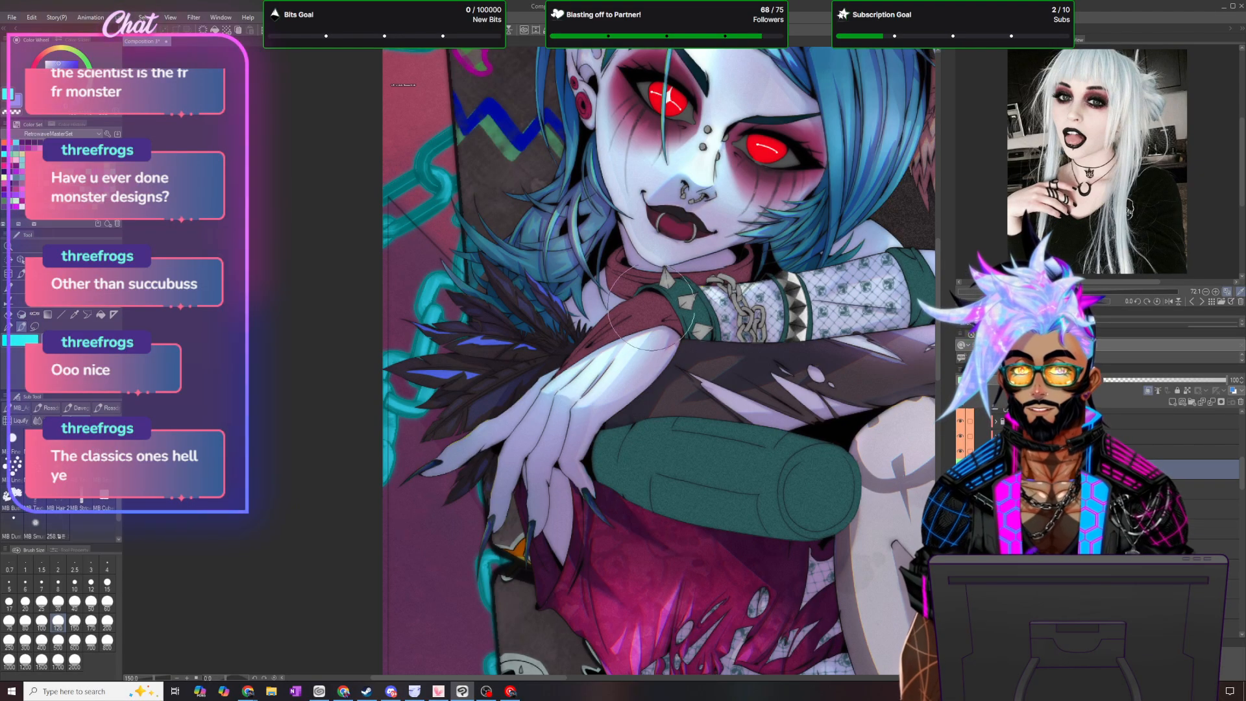
scroll(600, 416, "up", 2)
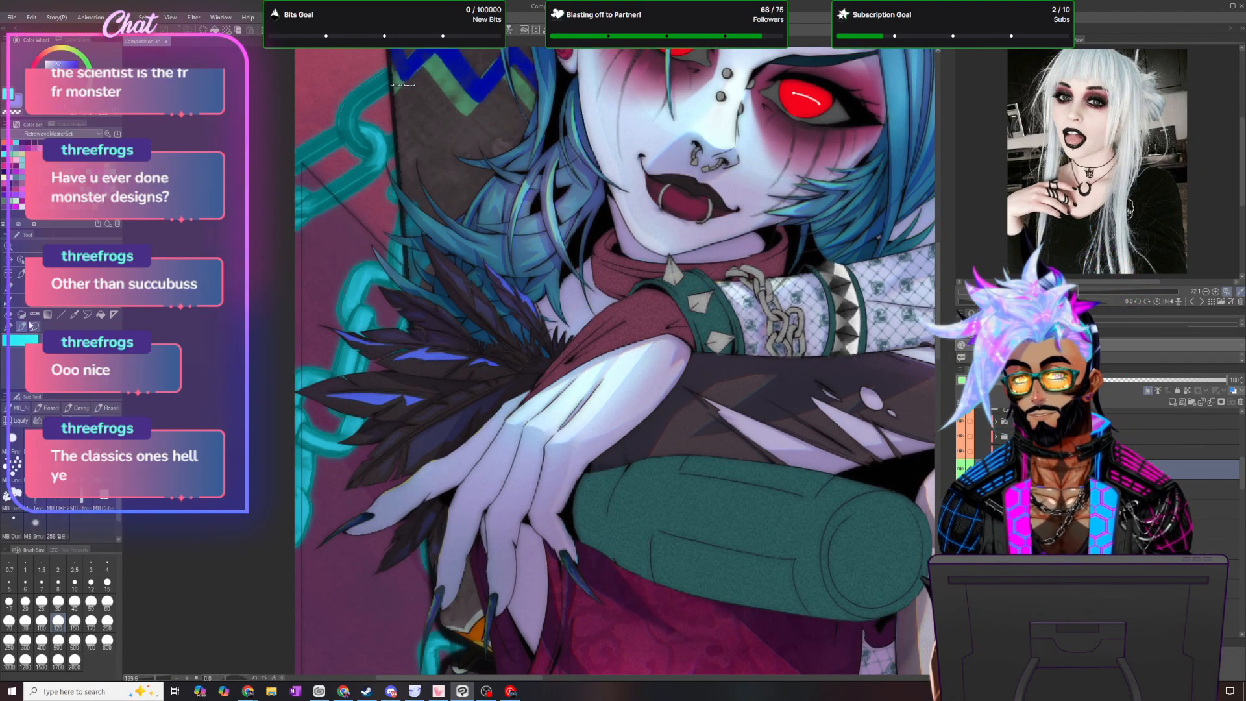
left_click(37, 420)
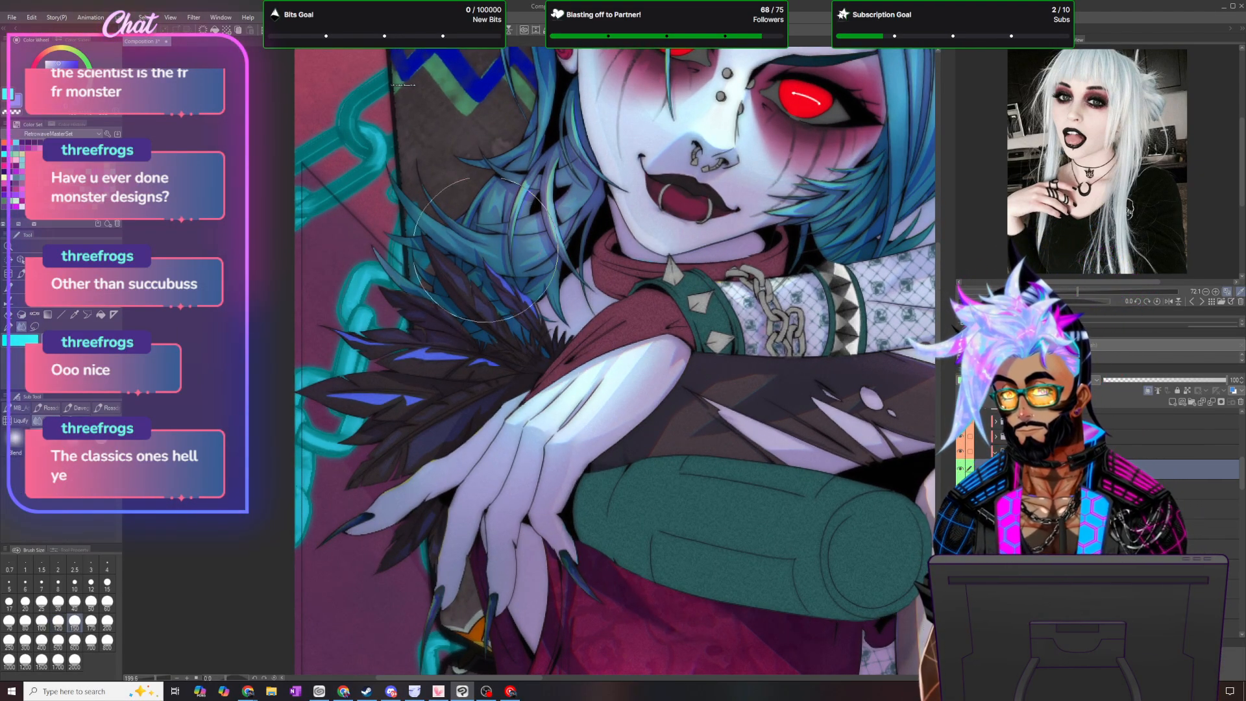
scroll(442, 222, "up", 2)
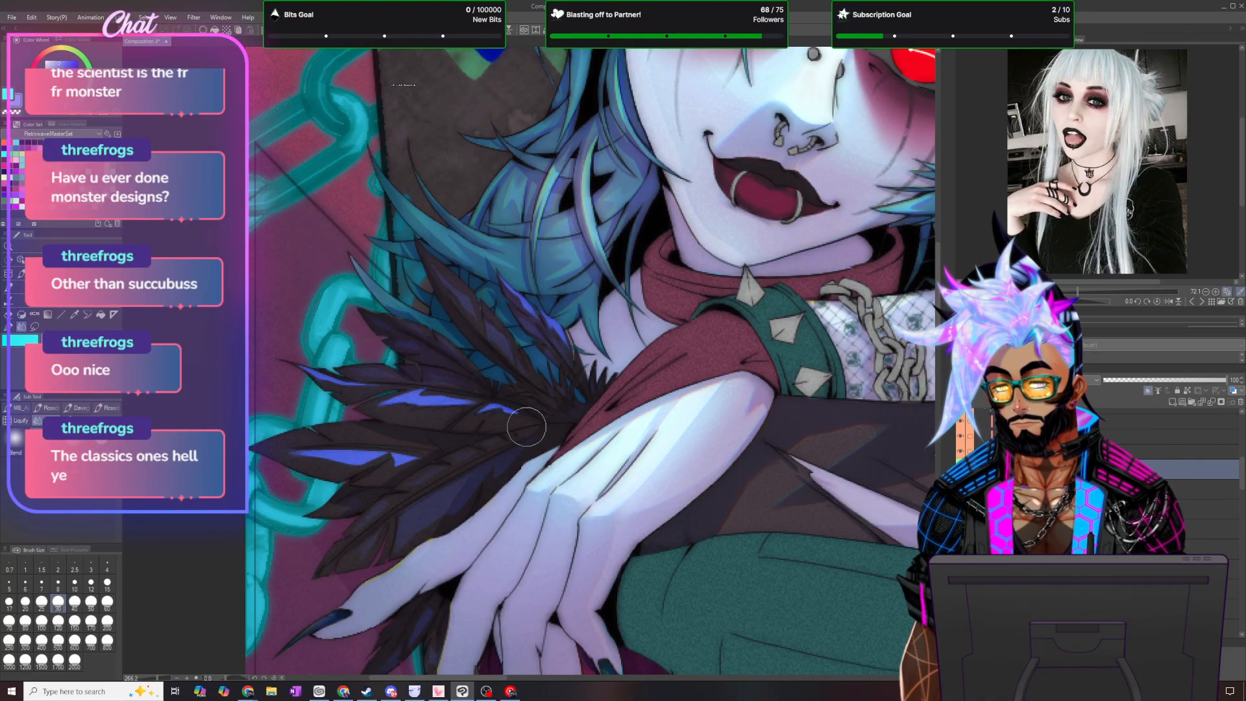
scroll(538, 426, "down", 4)
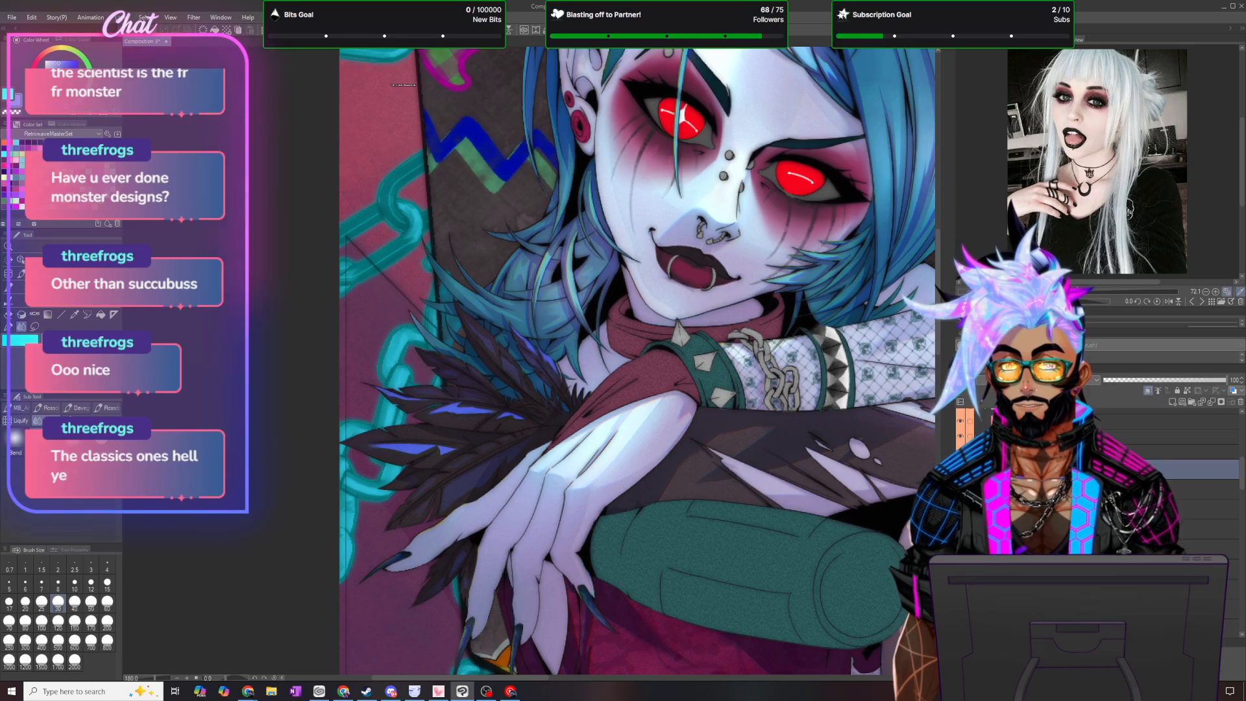
- Set the purple tint layer's opacity to 30% and choose a different blending mode for it
left_click(1237, 378)
type("30")
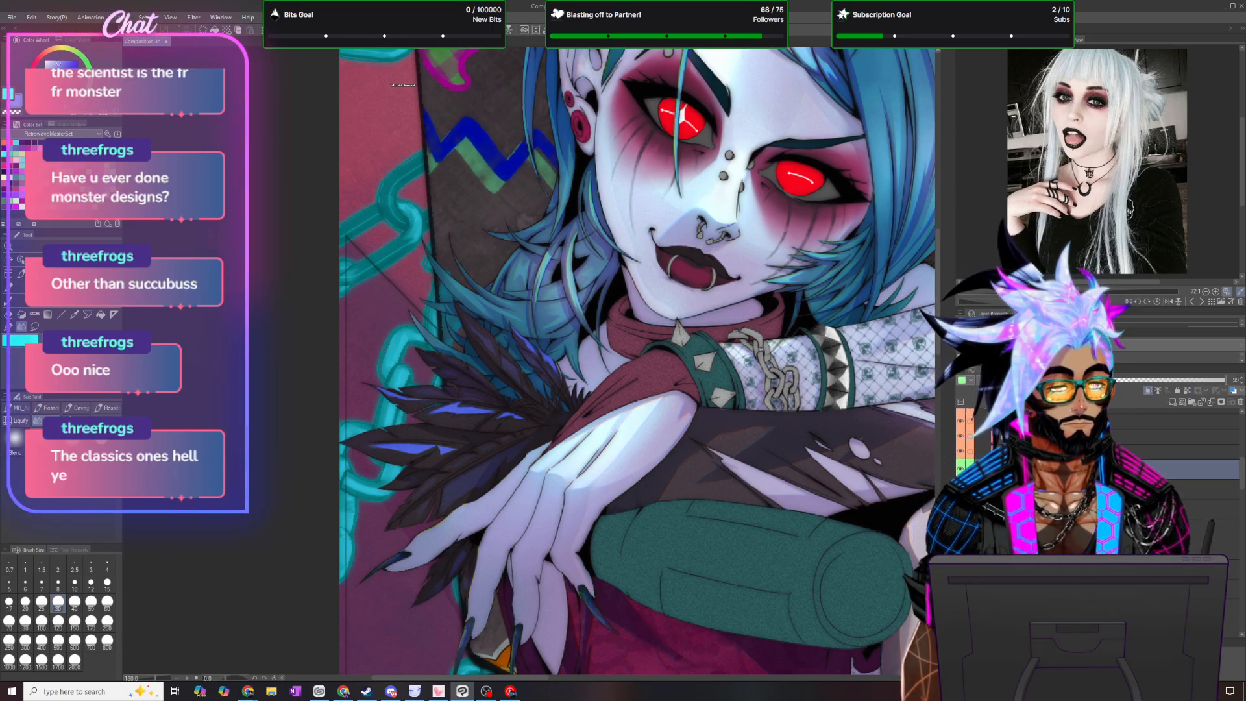
key("Return")
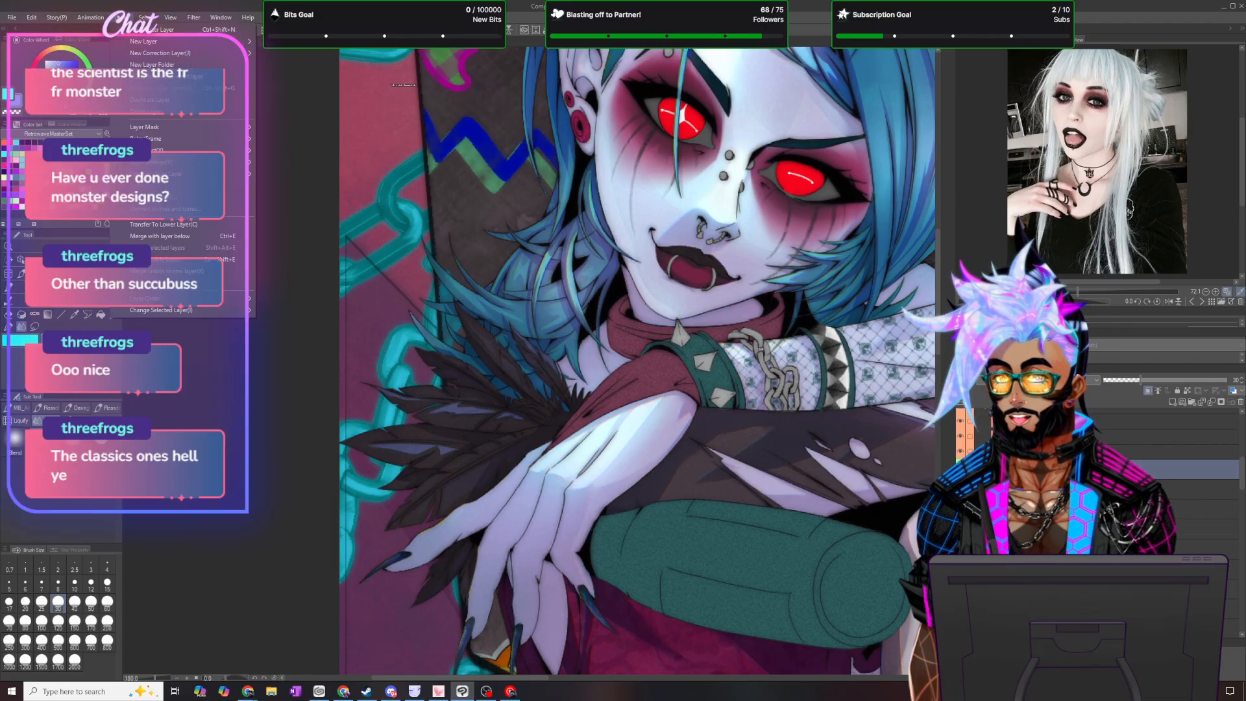
left_click(1040, 380)
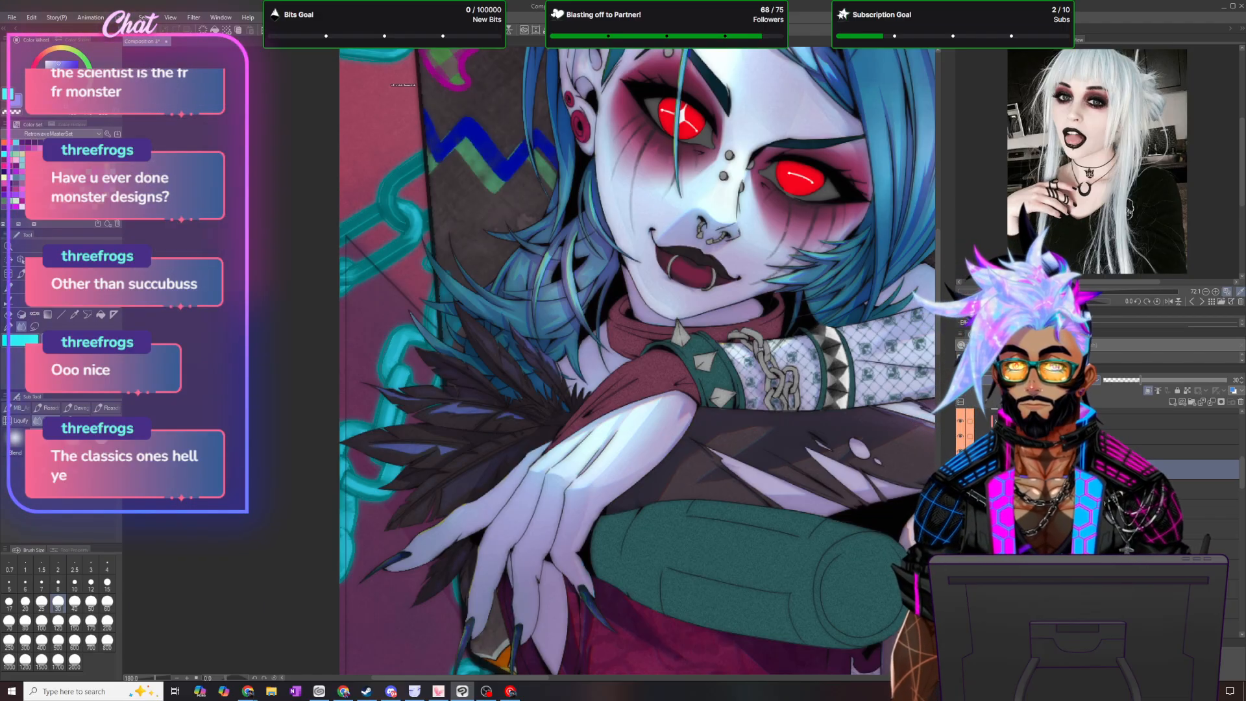
left_click(1012, 483)
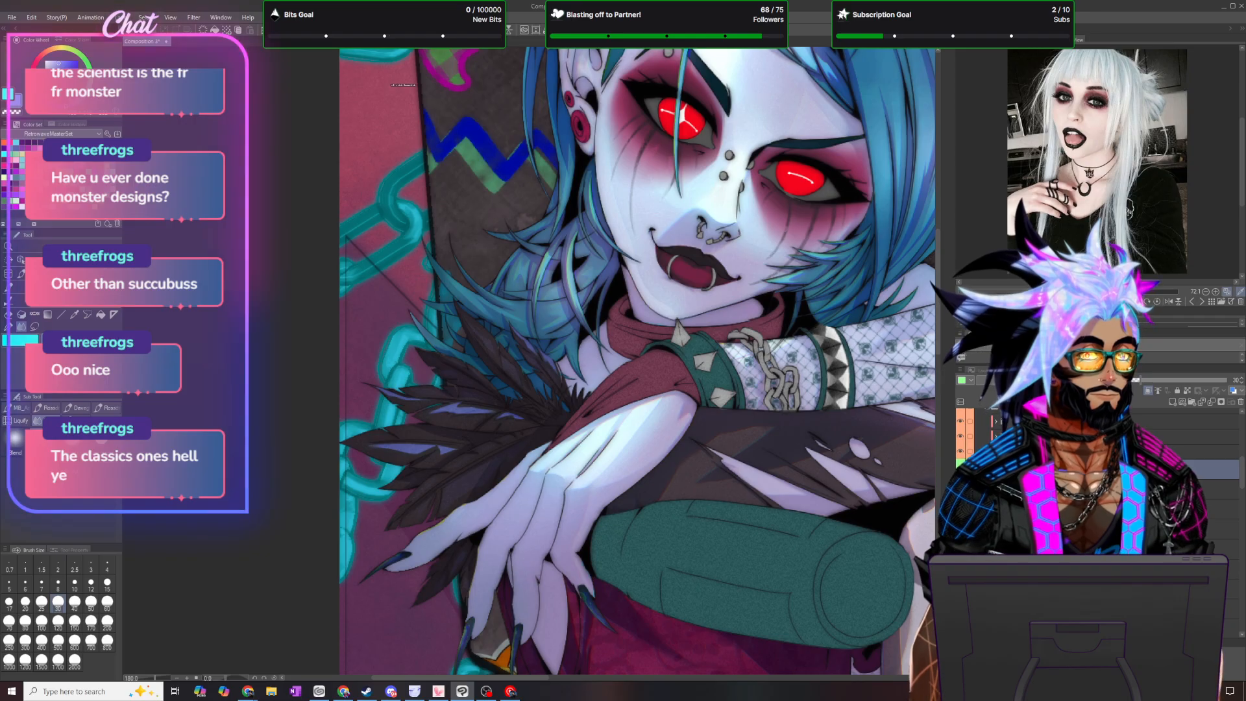
key("alt+Tab")
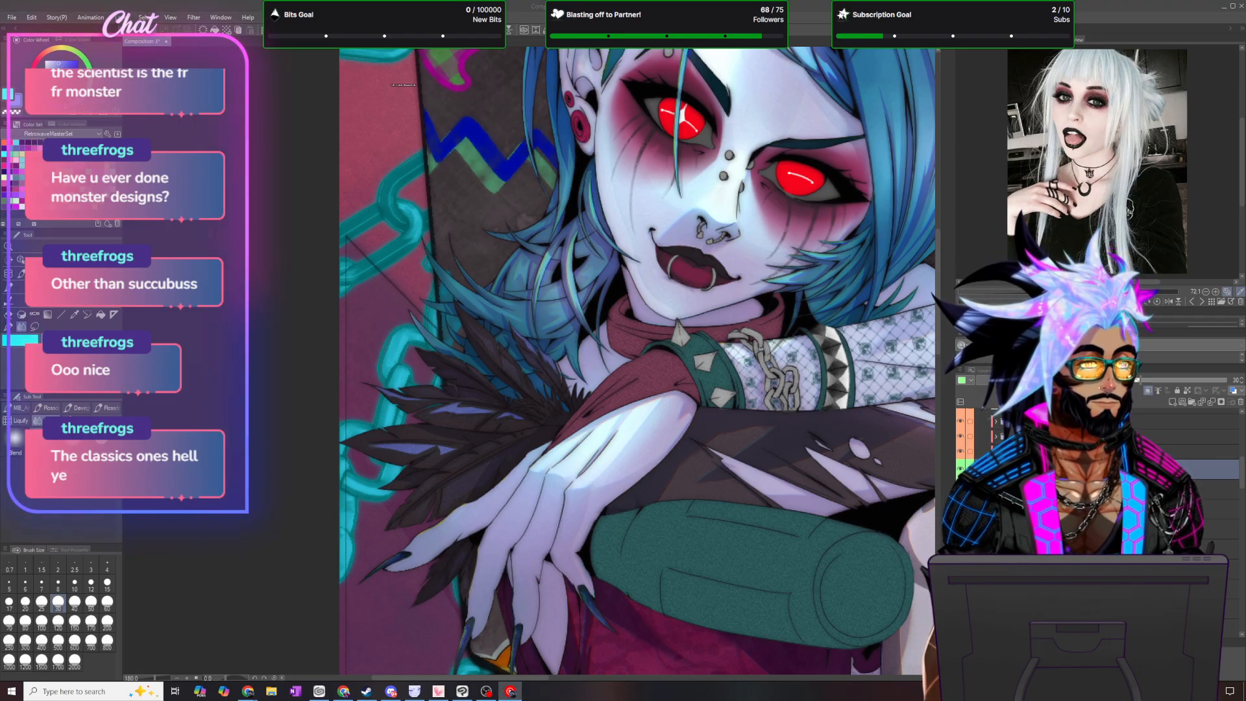
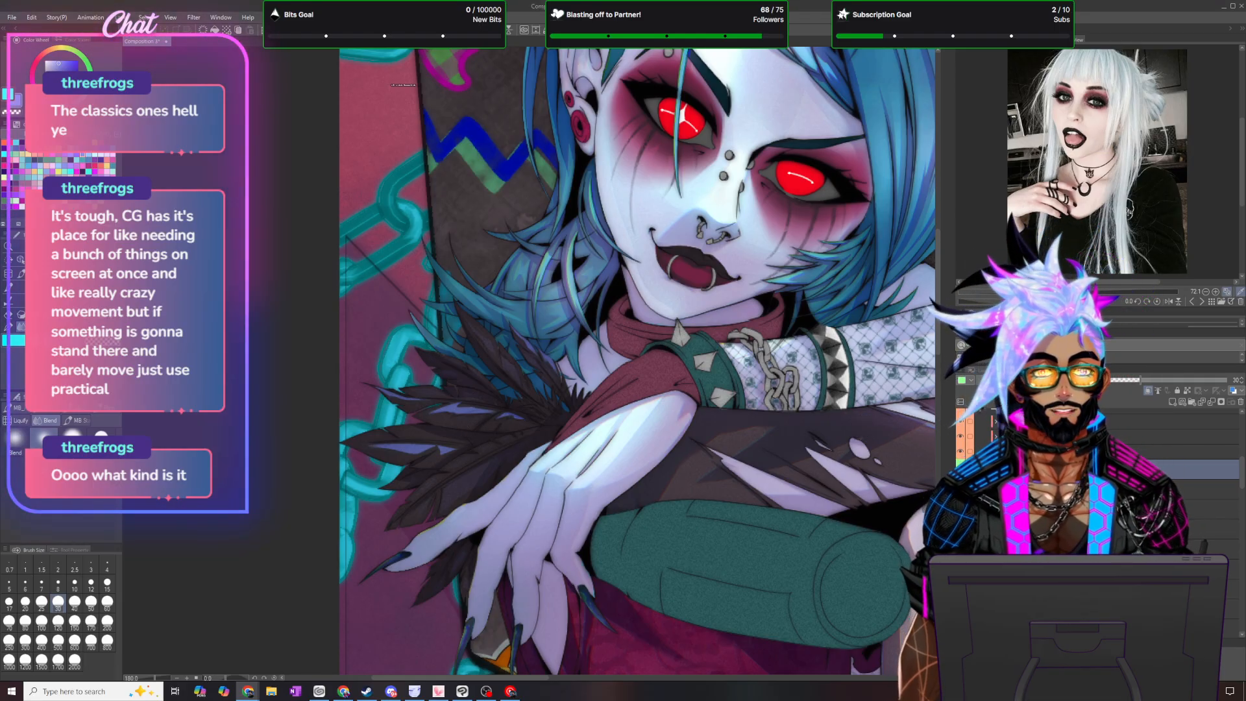
- Apply the Chromatic aberration effect in Radial (use center point) mode to the purple feather tint layer
left_click(193, 17)
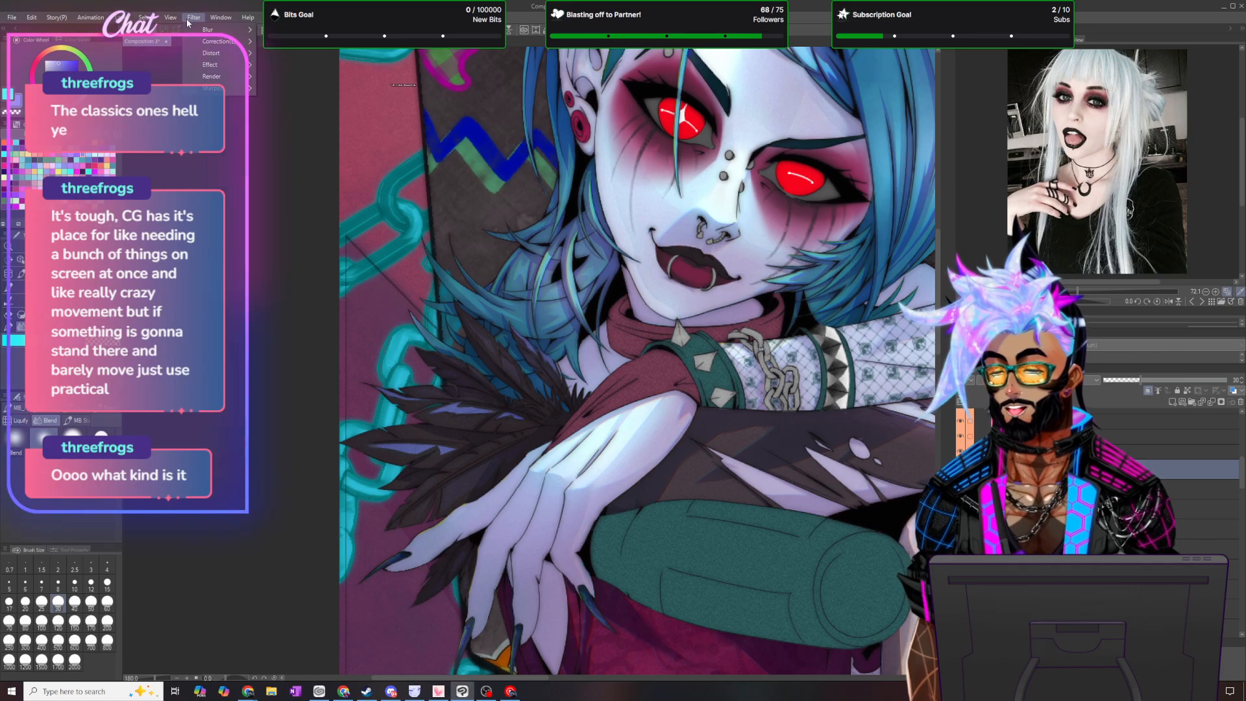
mouse_move(214, 70)
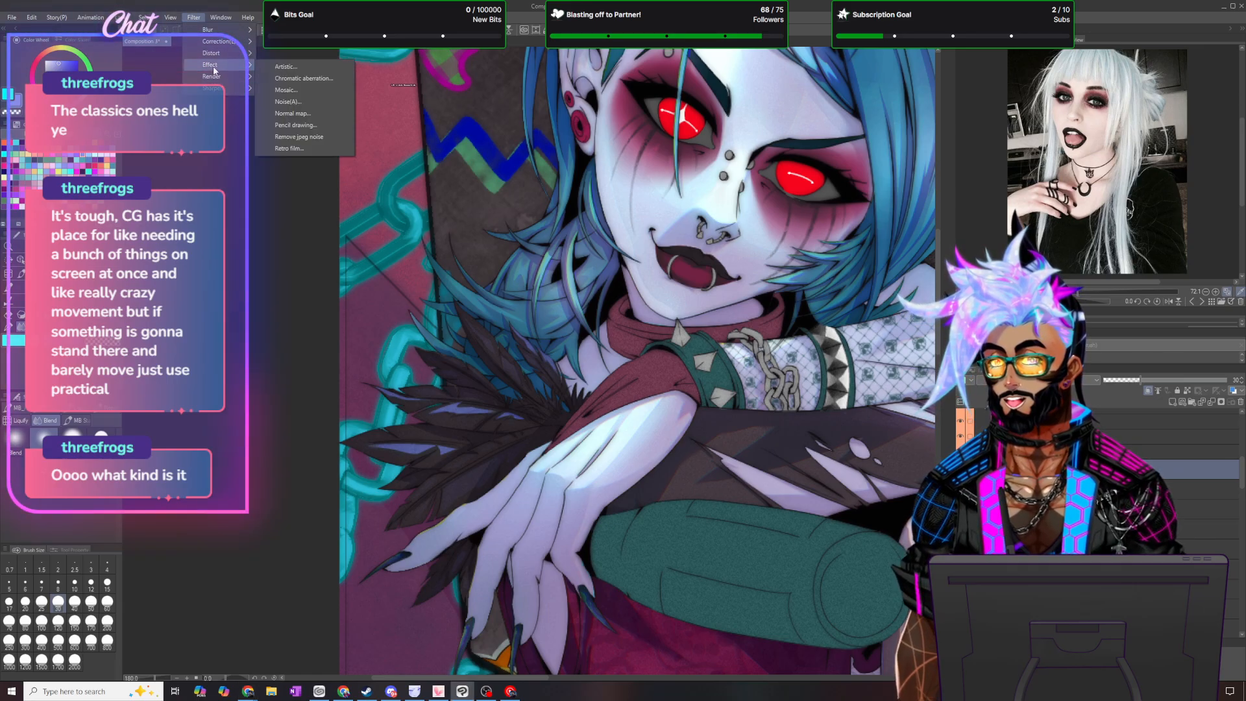
left_click(305, 78)
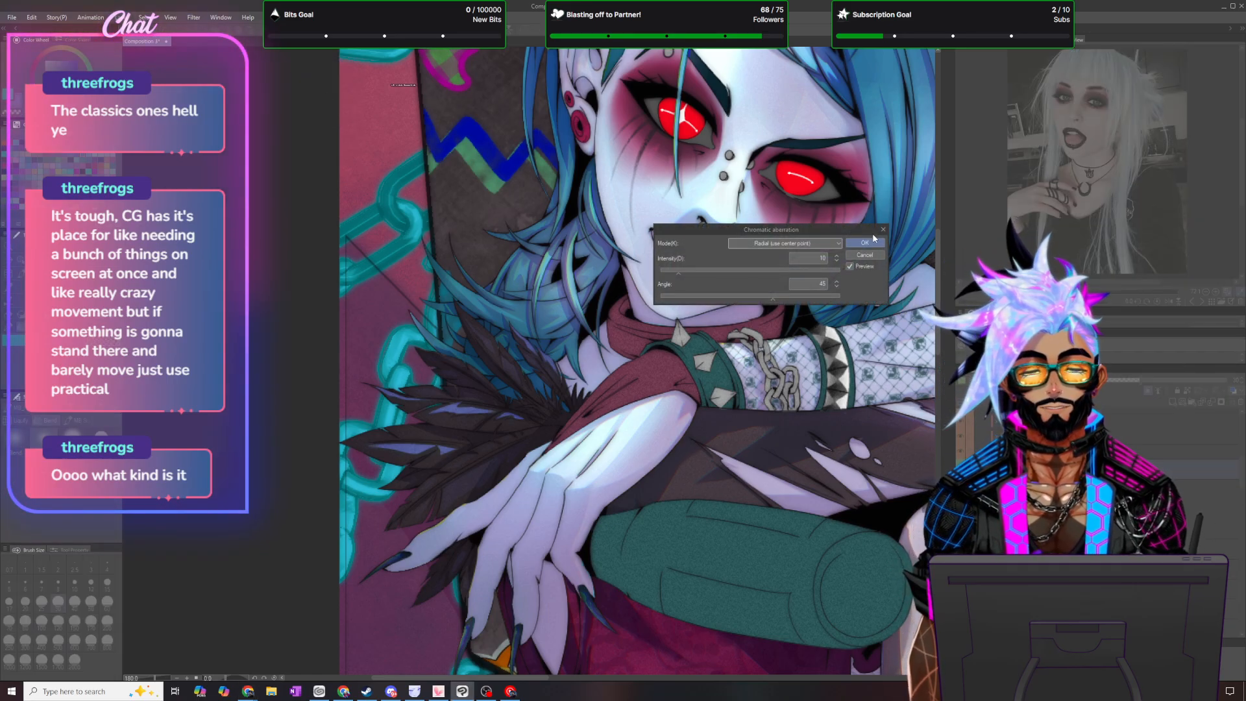
left_click(868, 244)
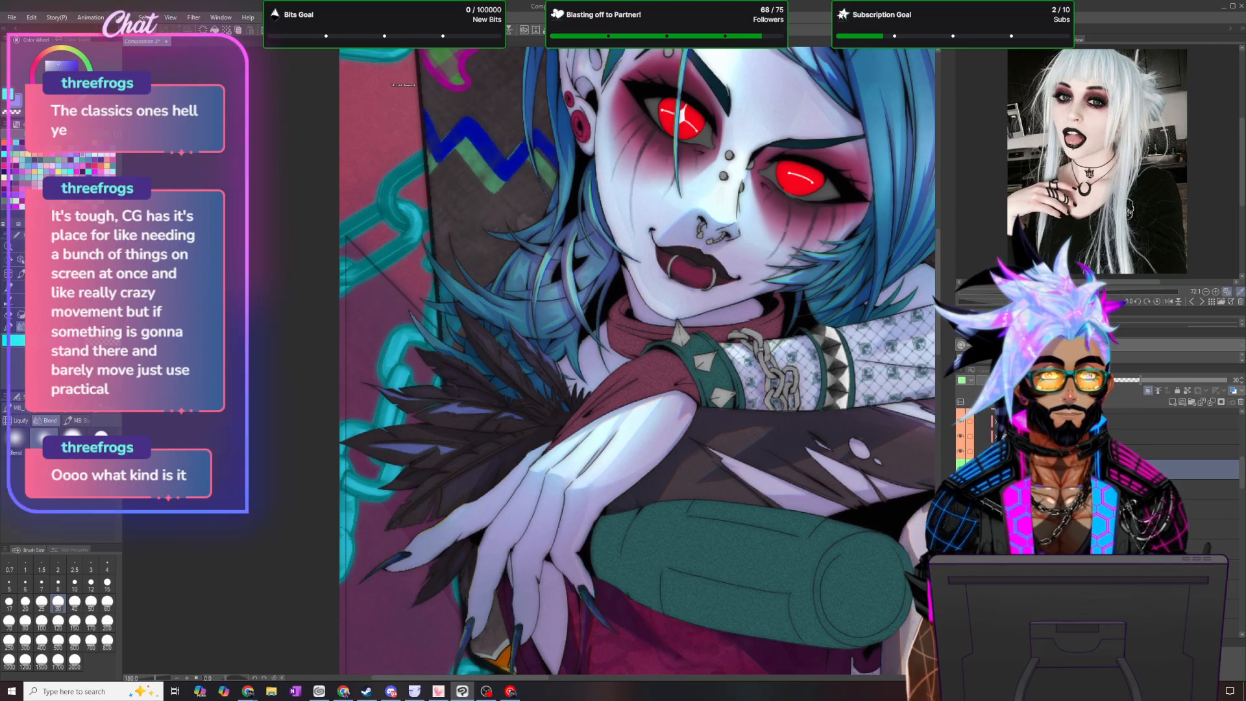
- Apply a Gaussian blur at the preset strength to the purple feather tint layer
left_click(194, 17)
mouse_move(230, 32)
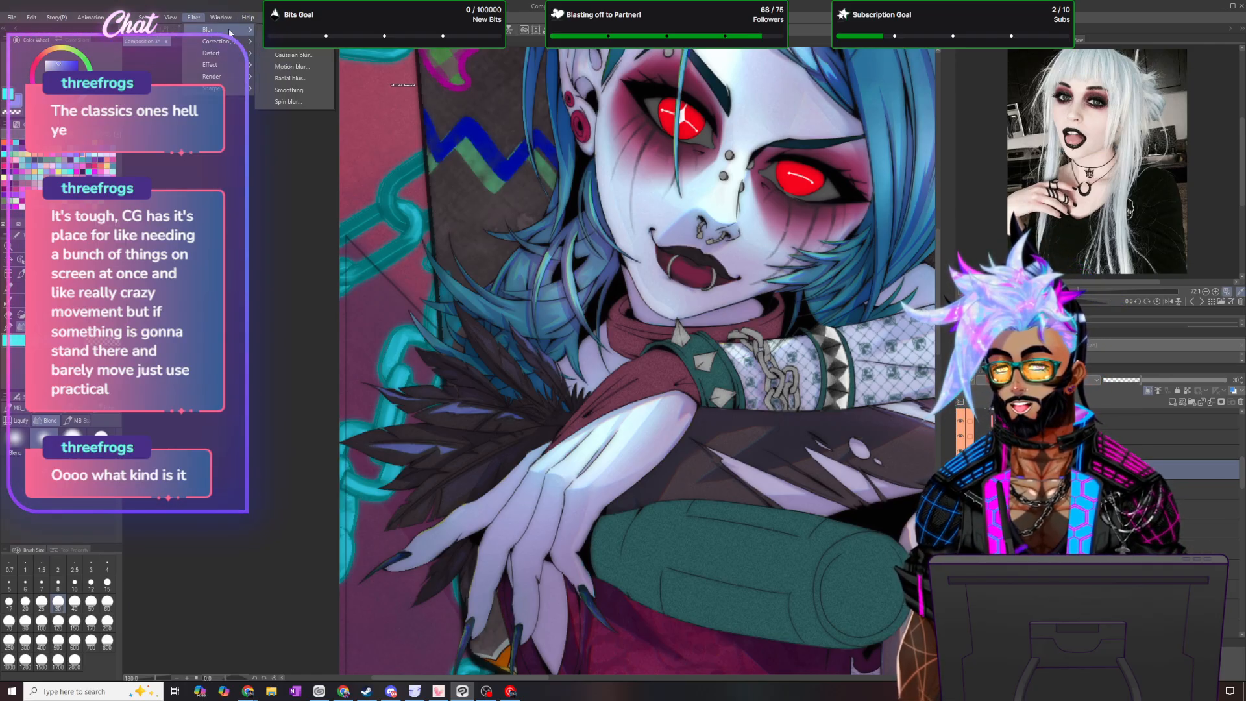
left_click(304, 57)
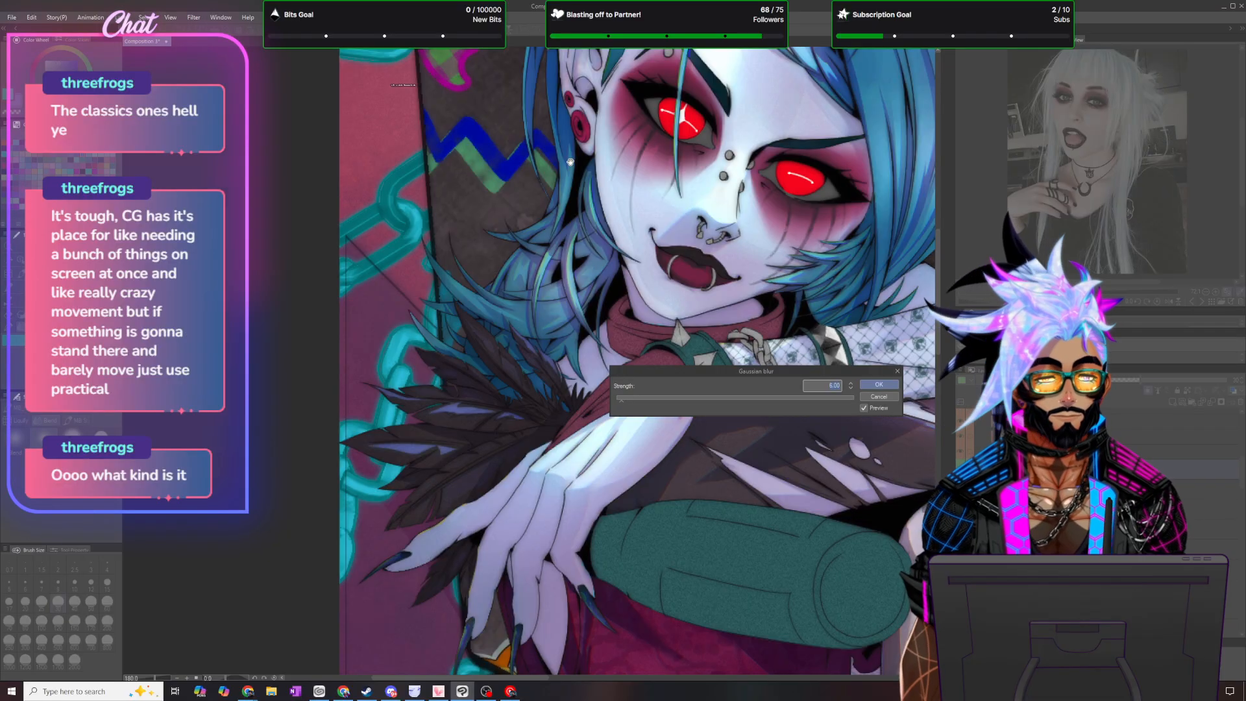
key("Return")
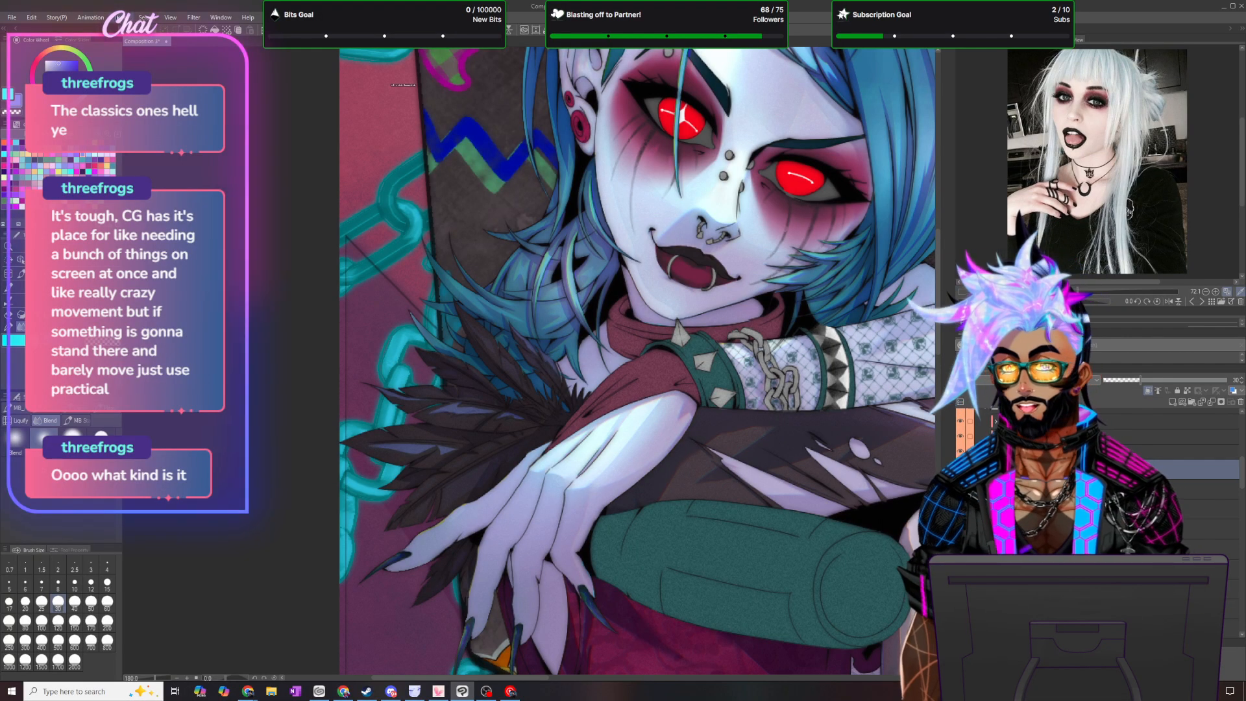
- Select the lower feather layer and recolor it with a crimson drawing color from the color set
left_click(120, 18)
left_click(154, 100)
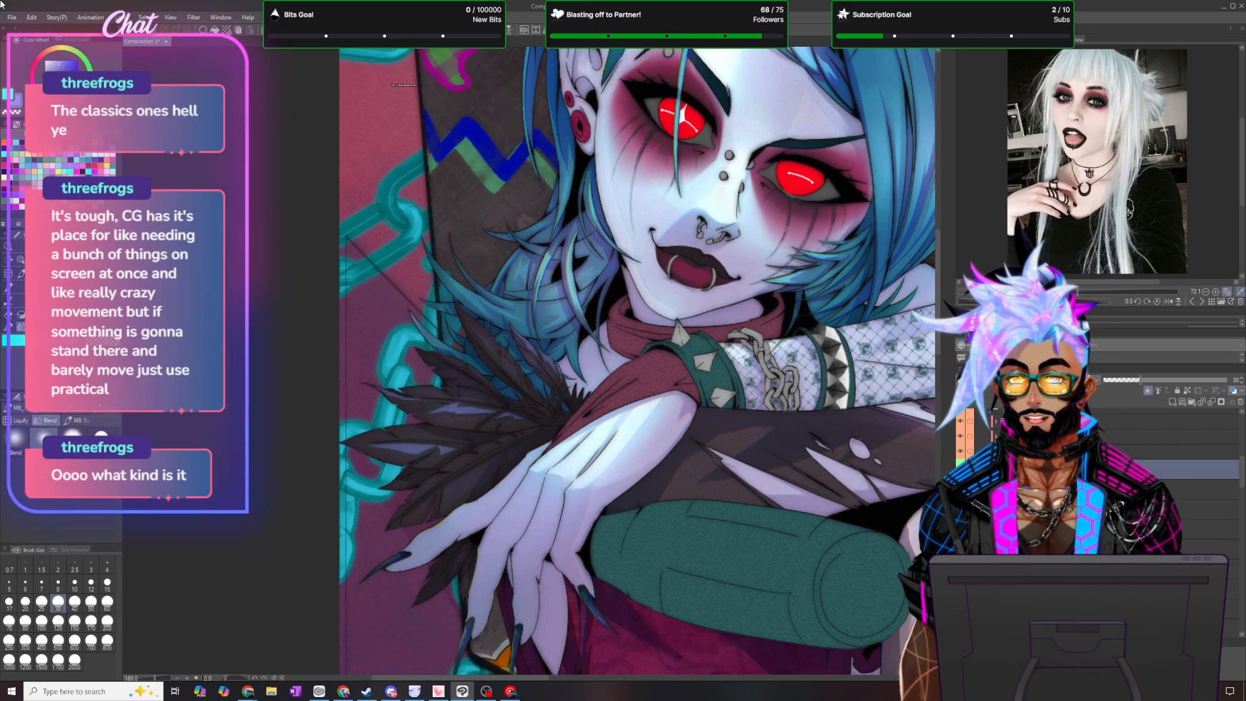
left_click(121, 18)
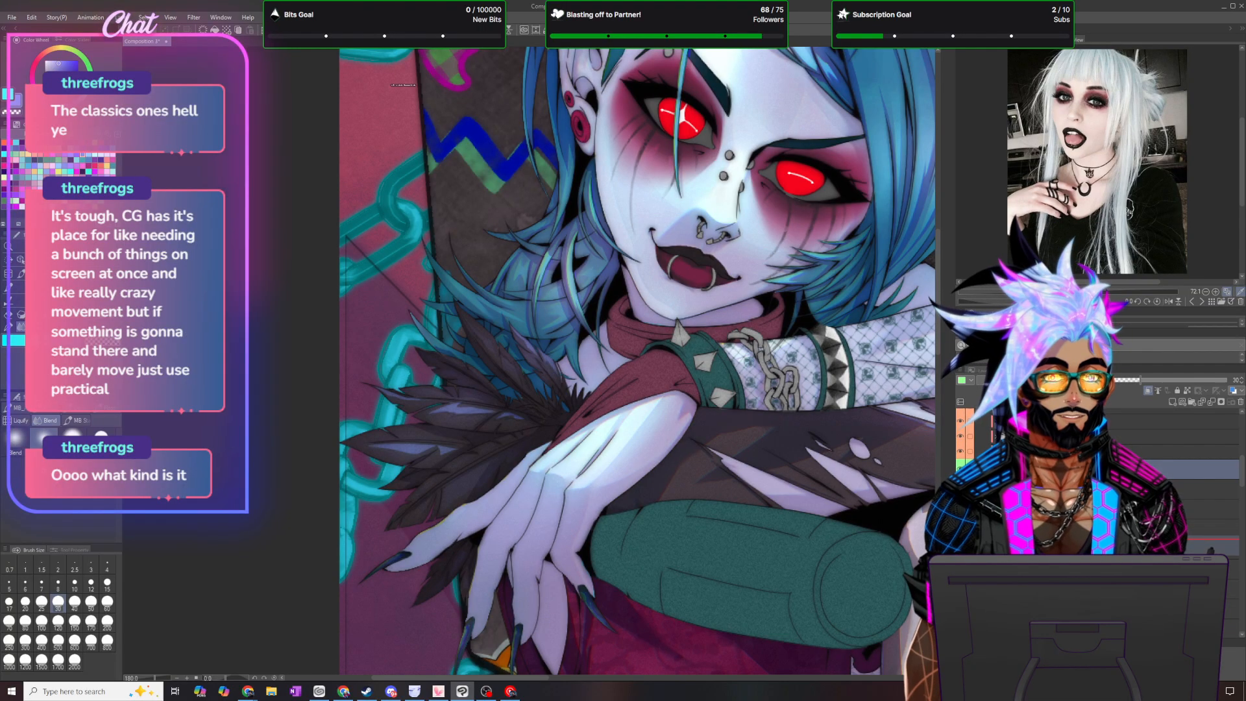
left_click_drag(1211, 551, 1211, 549)
left_click(77, 172)
left_click(32, 17)
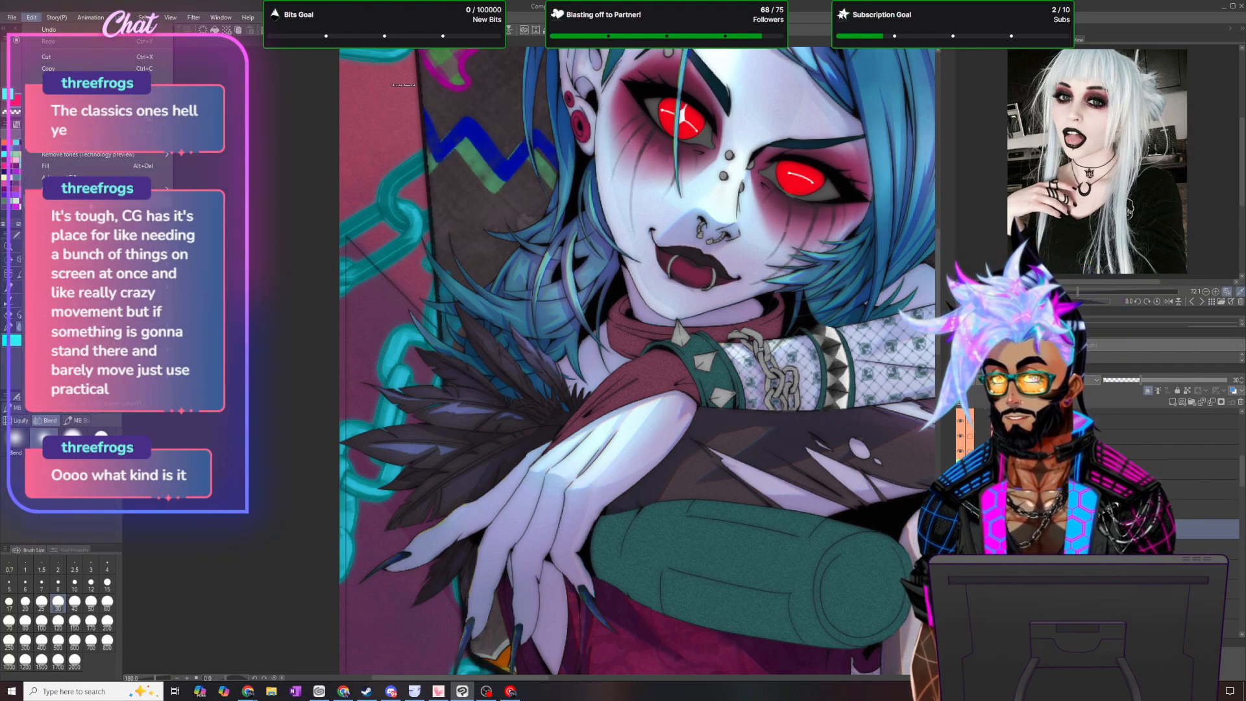
left_click(84, 201)
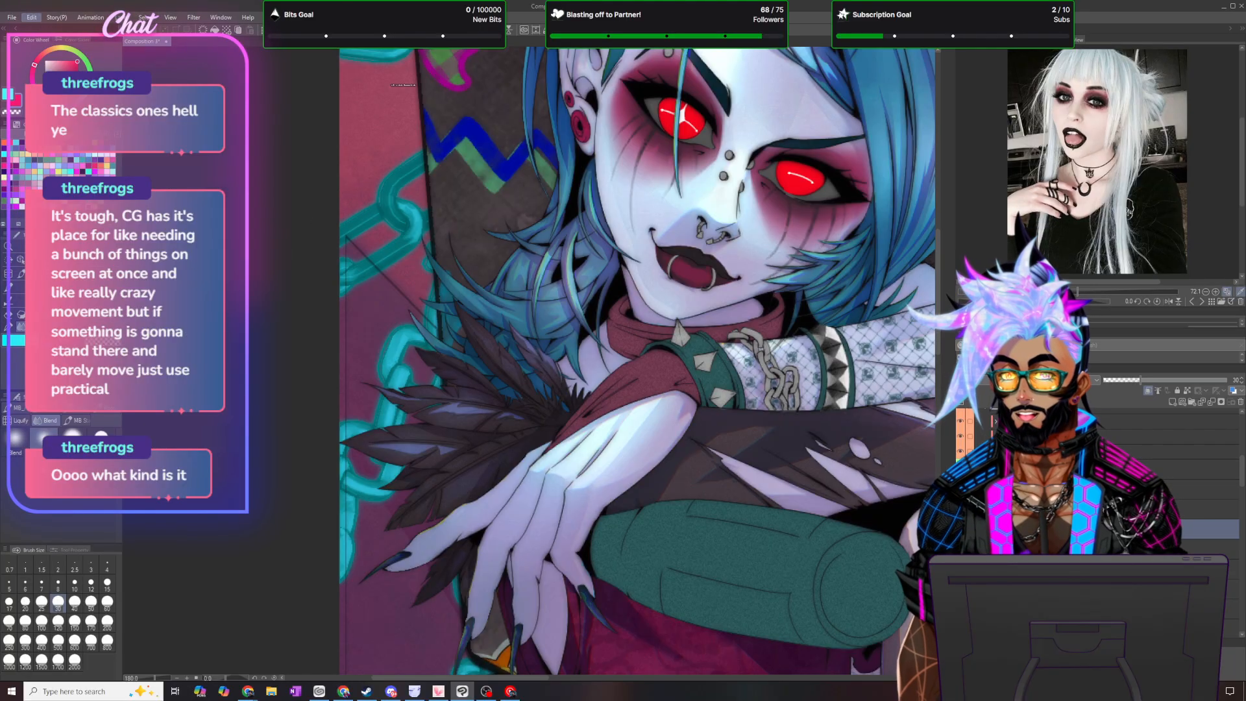
- Add a Gradient map correction layer over the feather trim using New Gradient 6 from the Goretober gradients preset
scroll(512, 258, "down", 6)
scroll(561, 224, "up", 2)
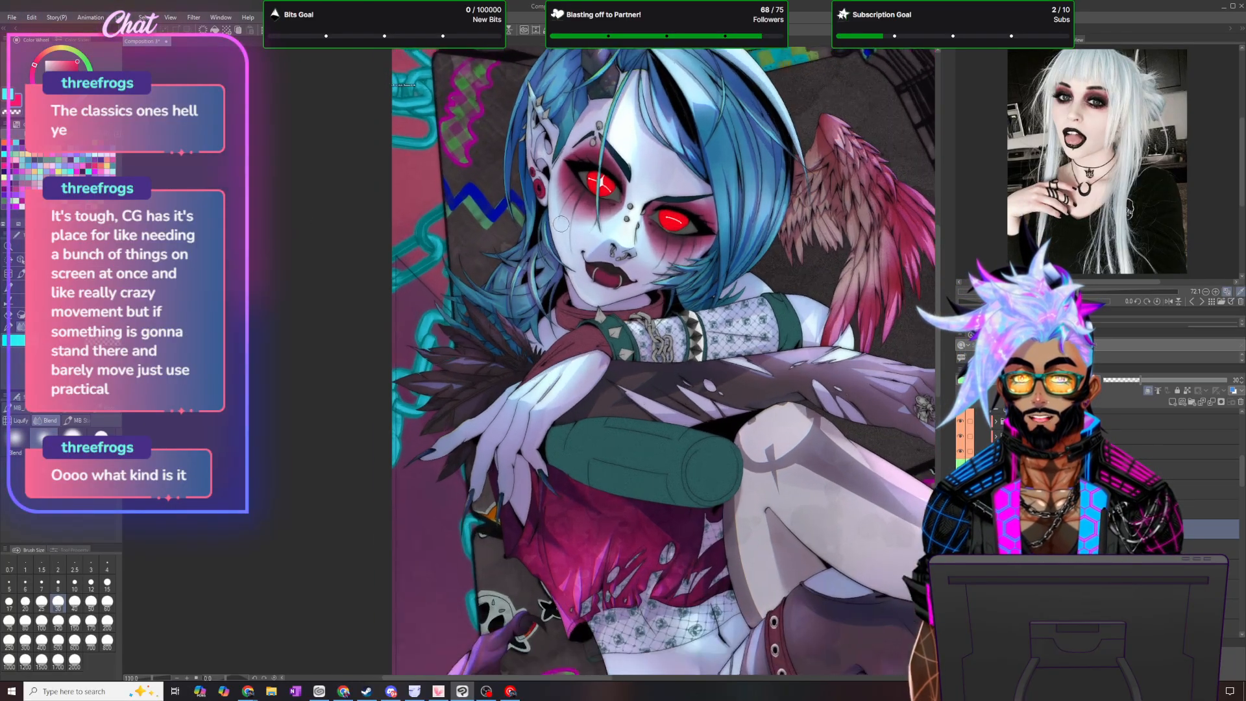
scroll(561, 224, "up", 1)
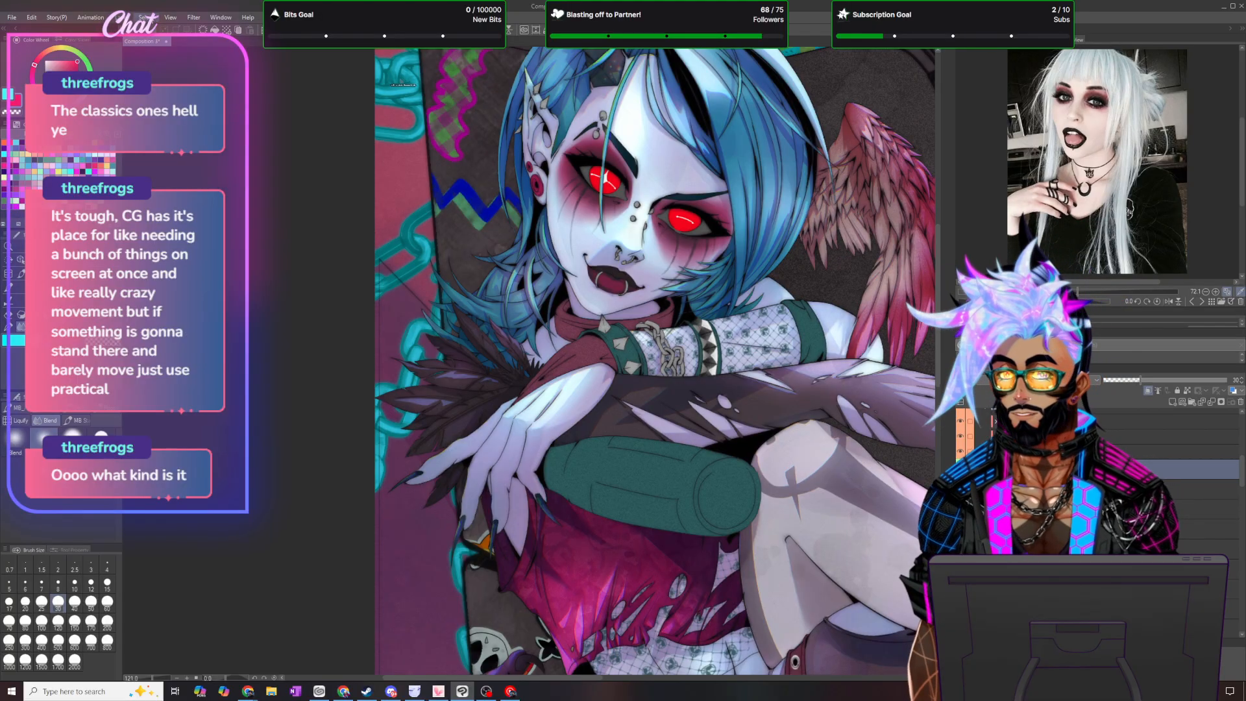
left_click(120, 18)
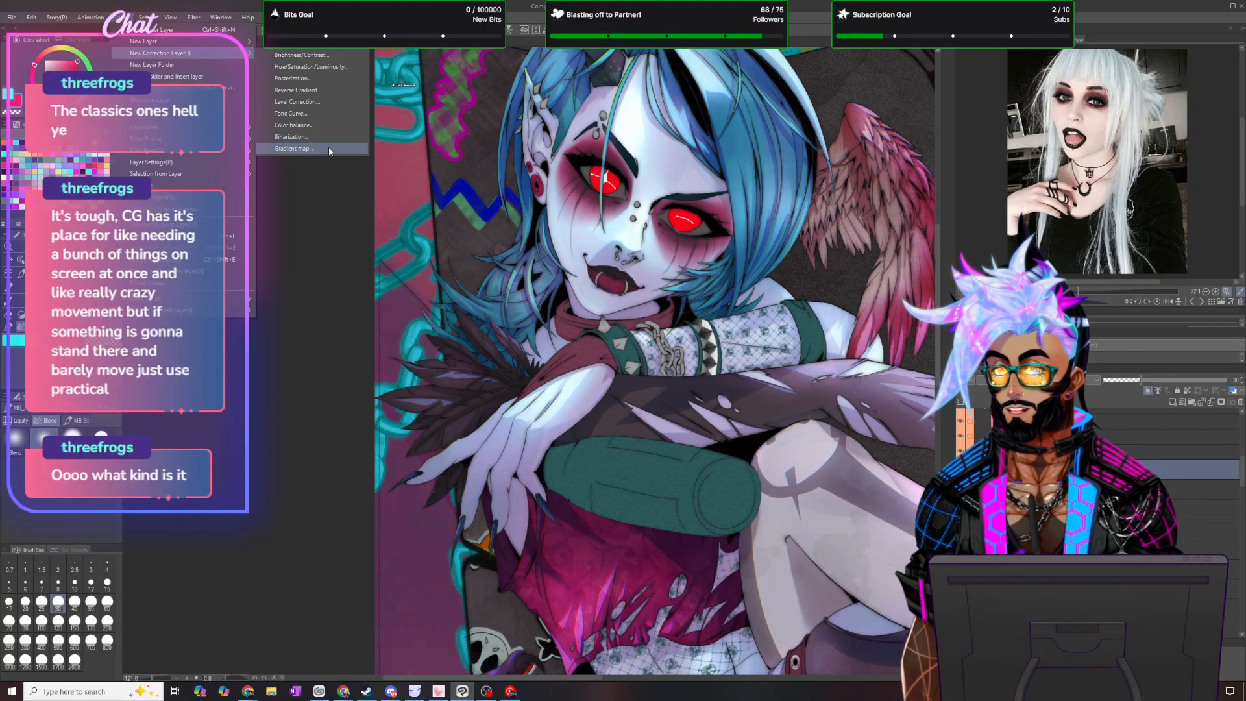
left_click(328, 148)
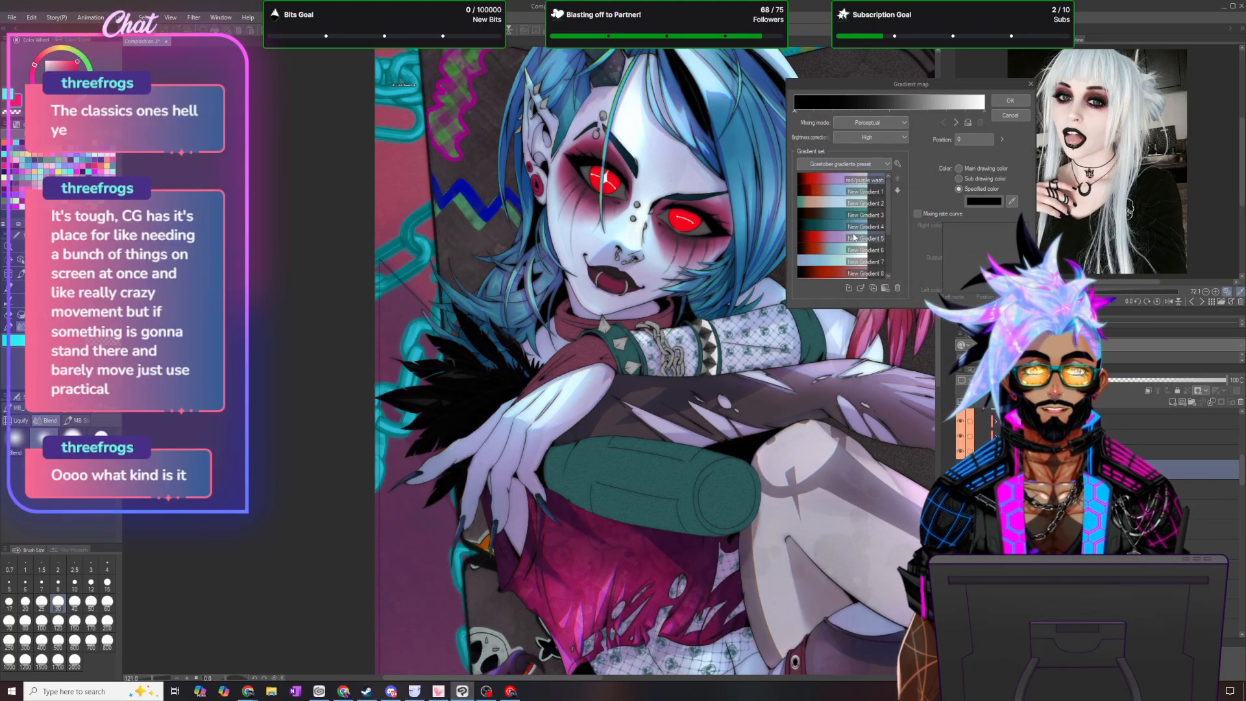
left_click(832, 178)
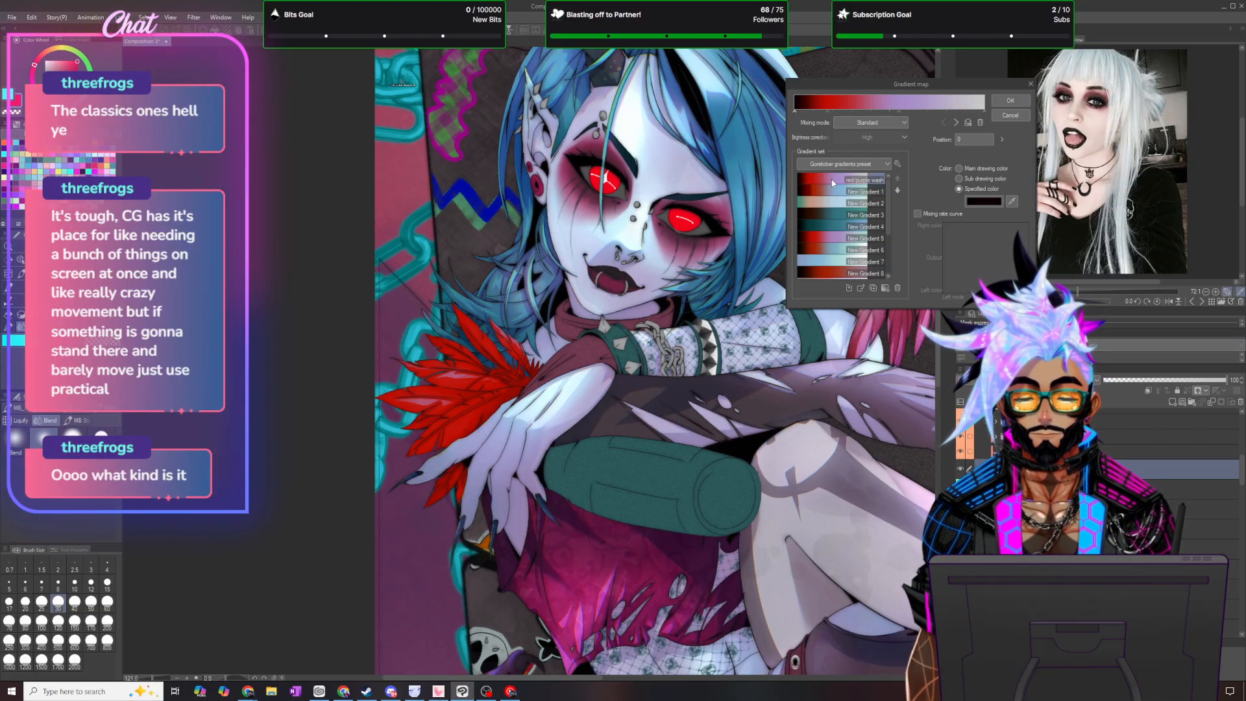
left_click(827, 247)
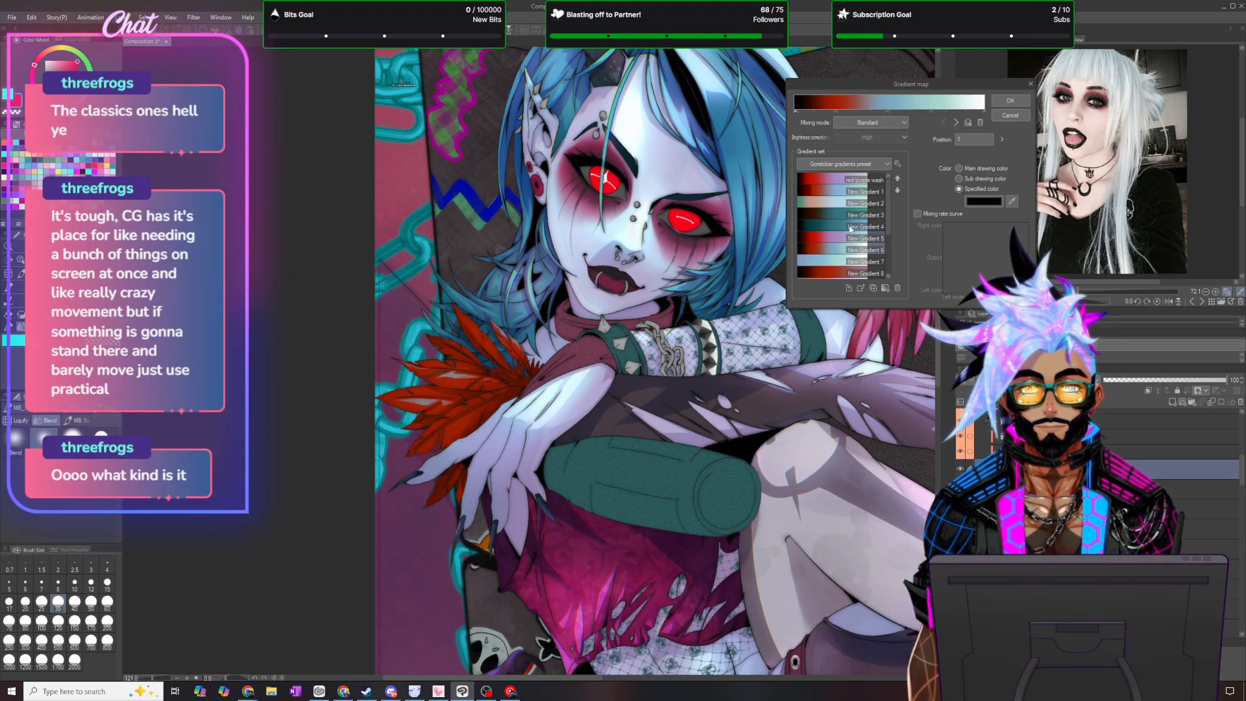
left_click(1011, 114)
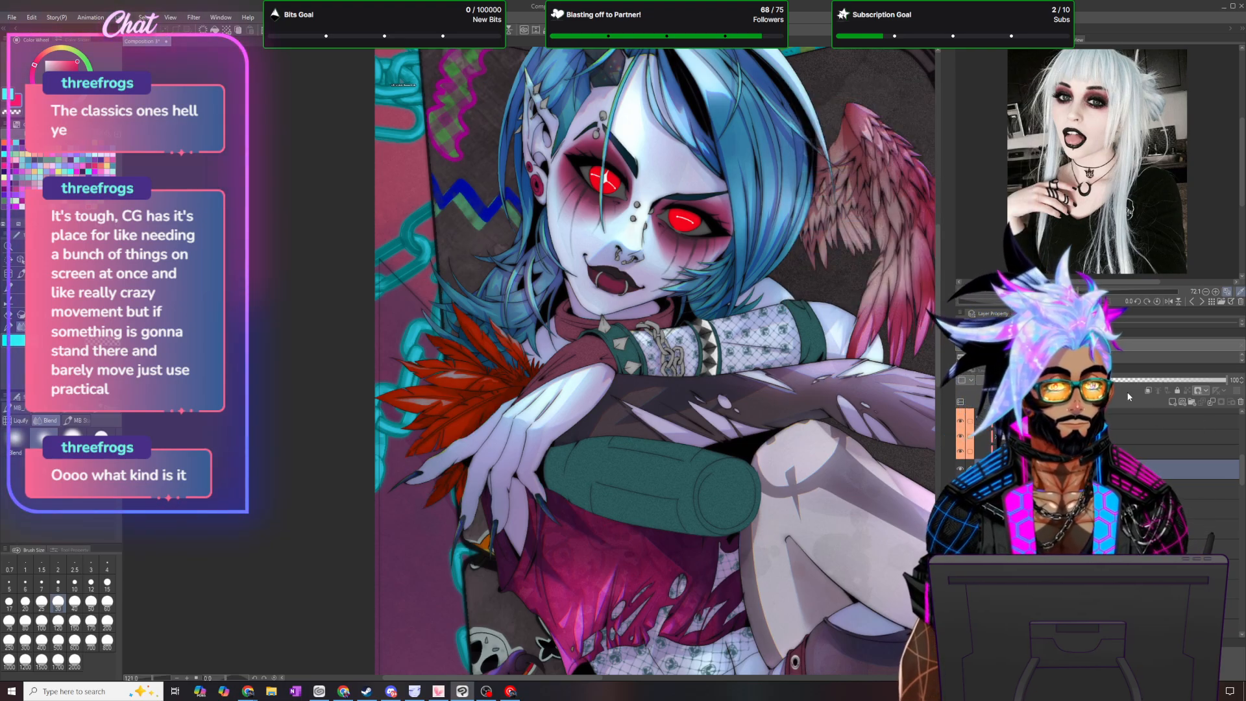
- Lower the feather gradient map layer's opacity to 15%
left_click(1235, 381)
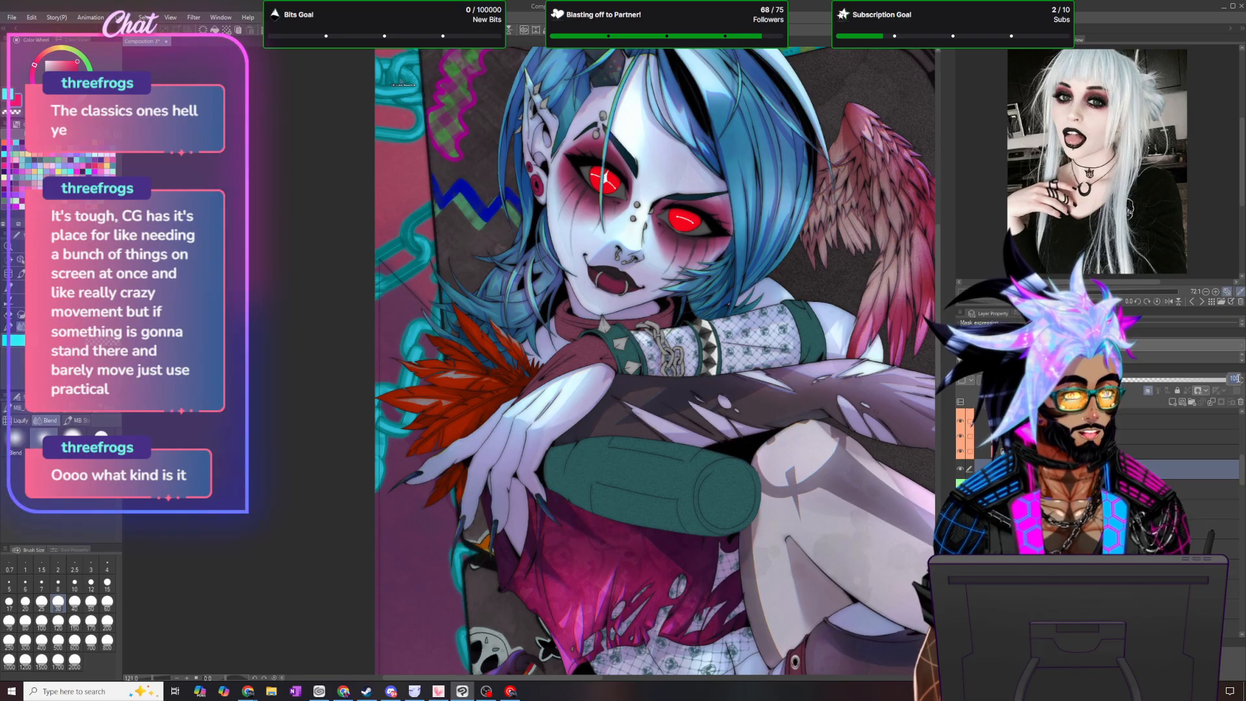
type("30")
key("Return")
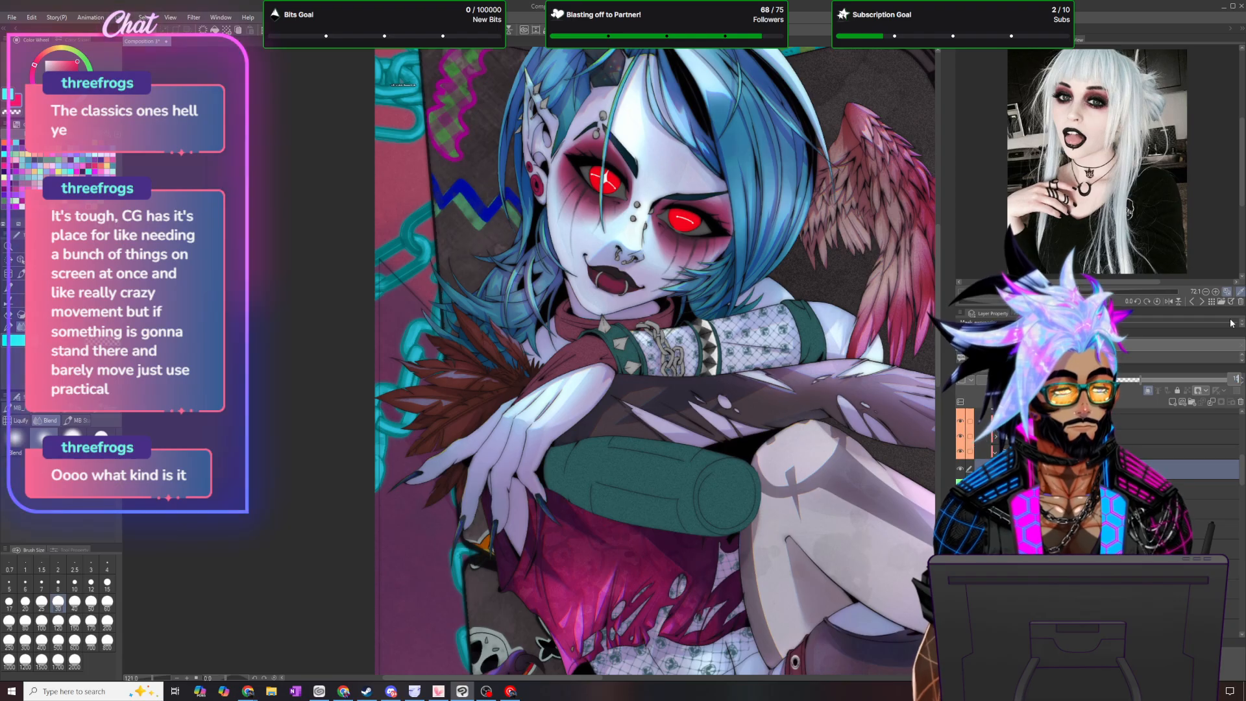
left_click(1235, 380)
type("15")
key("Return")
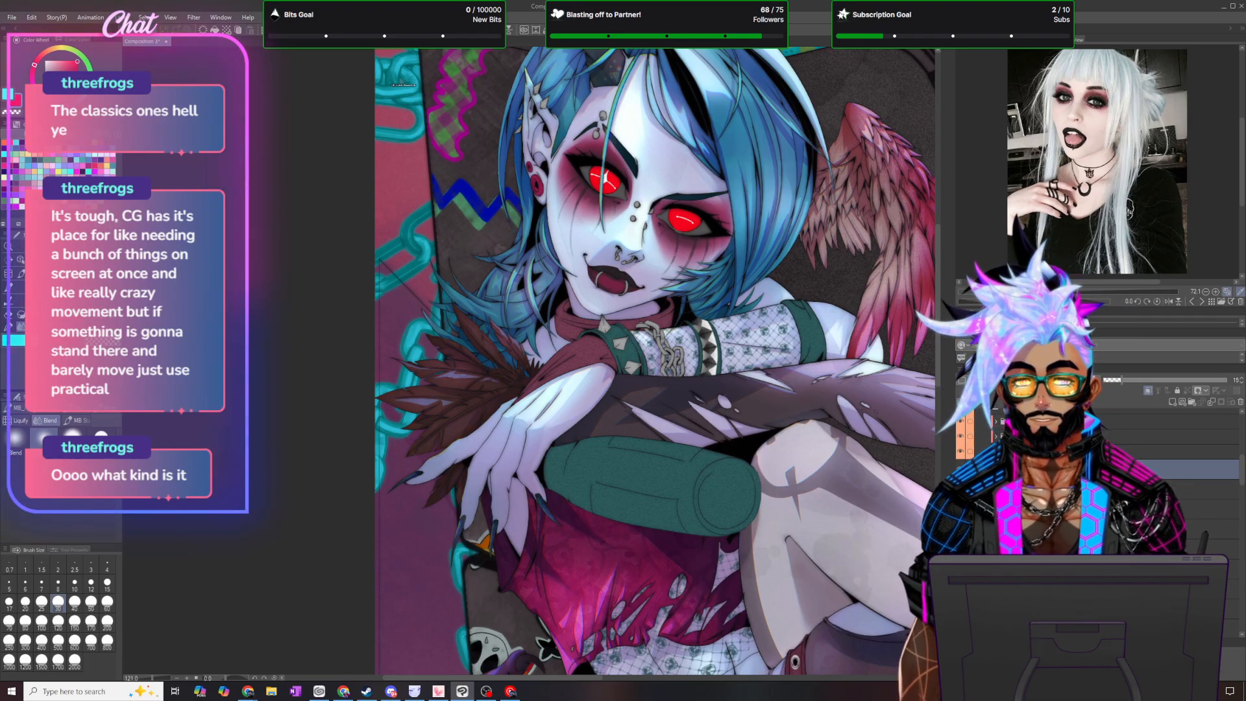
- Add a second Gradient map correction layer from the HALOgraphics set over the feathers and set its opacity to 50%
left_click(124, 17)
mouse_move(160, 52)
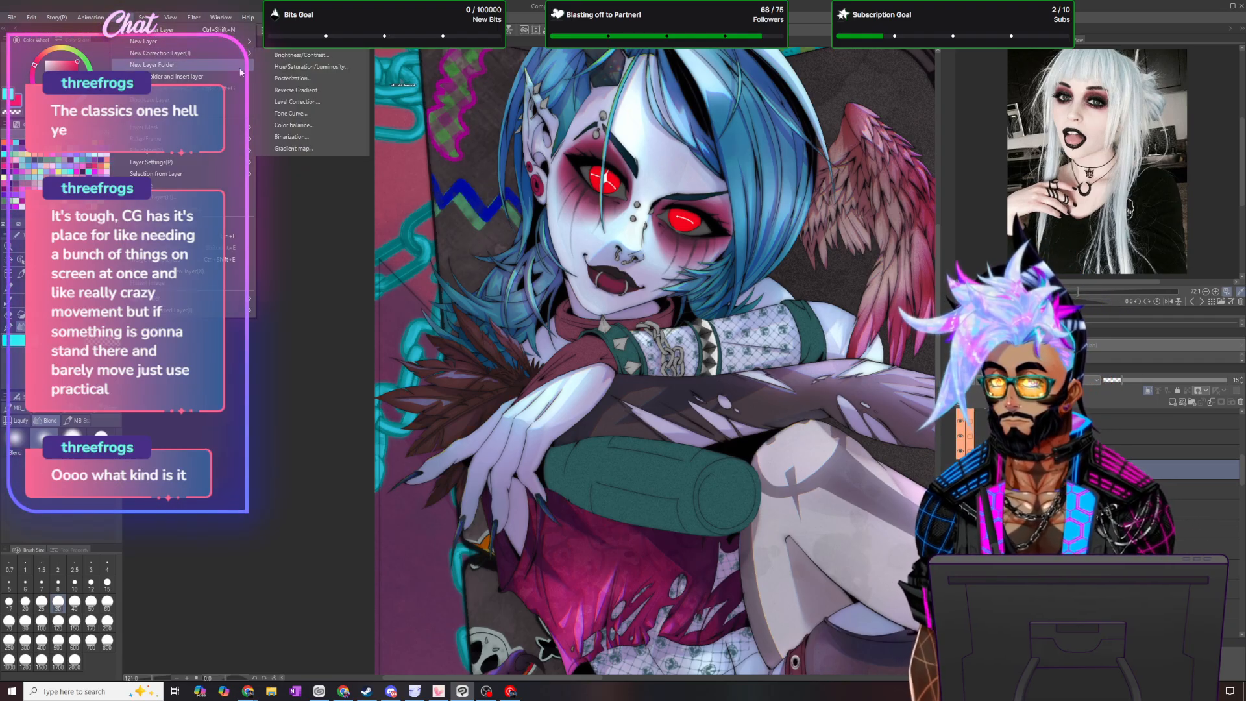
left_click(309, 149)
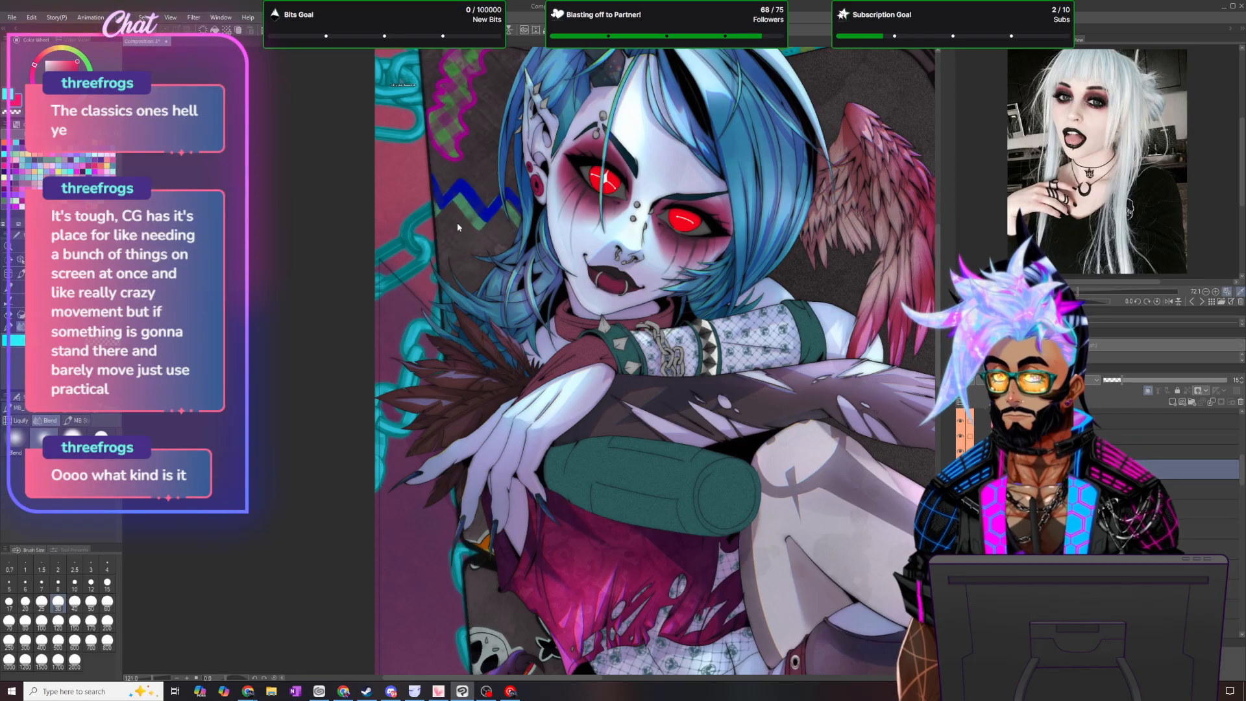
left_click(857, 163)
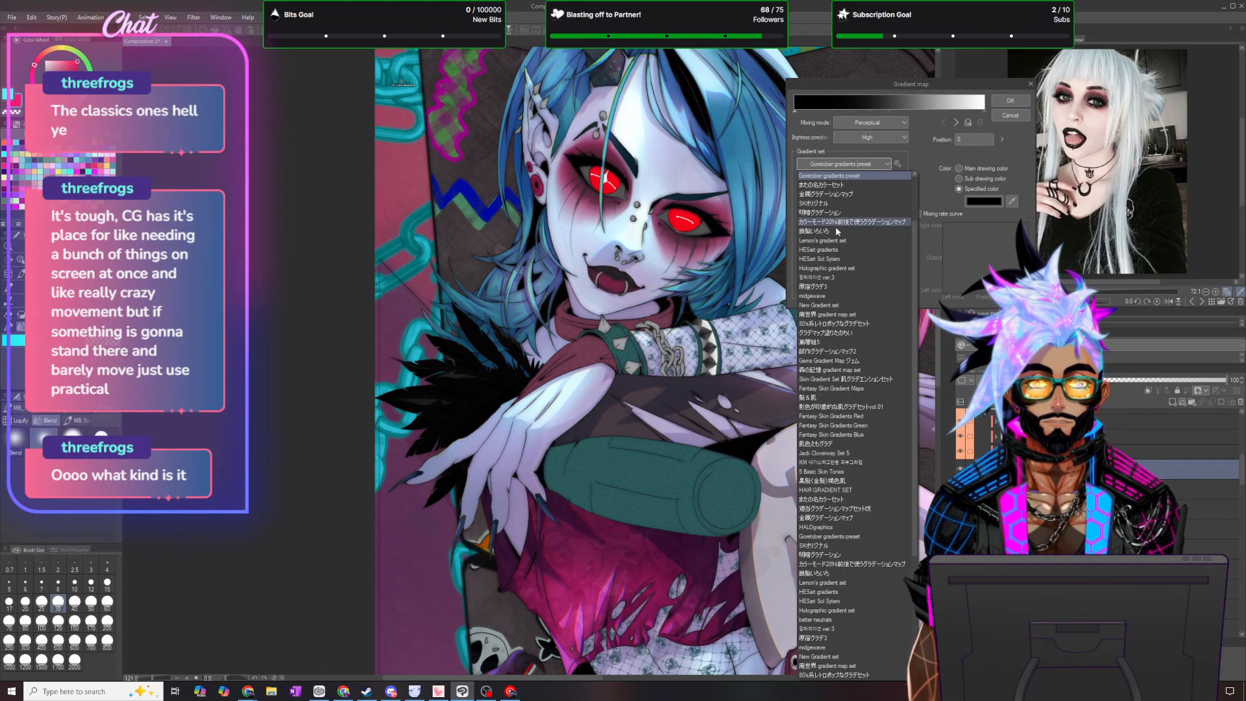
scroll(836, 256, "up", 2)
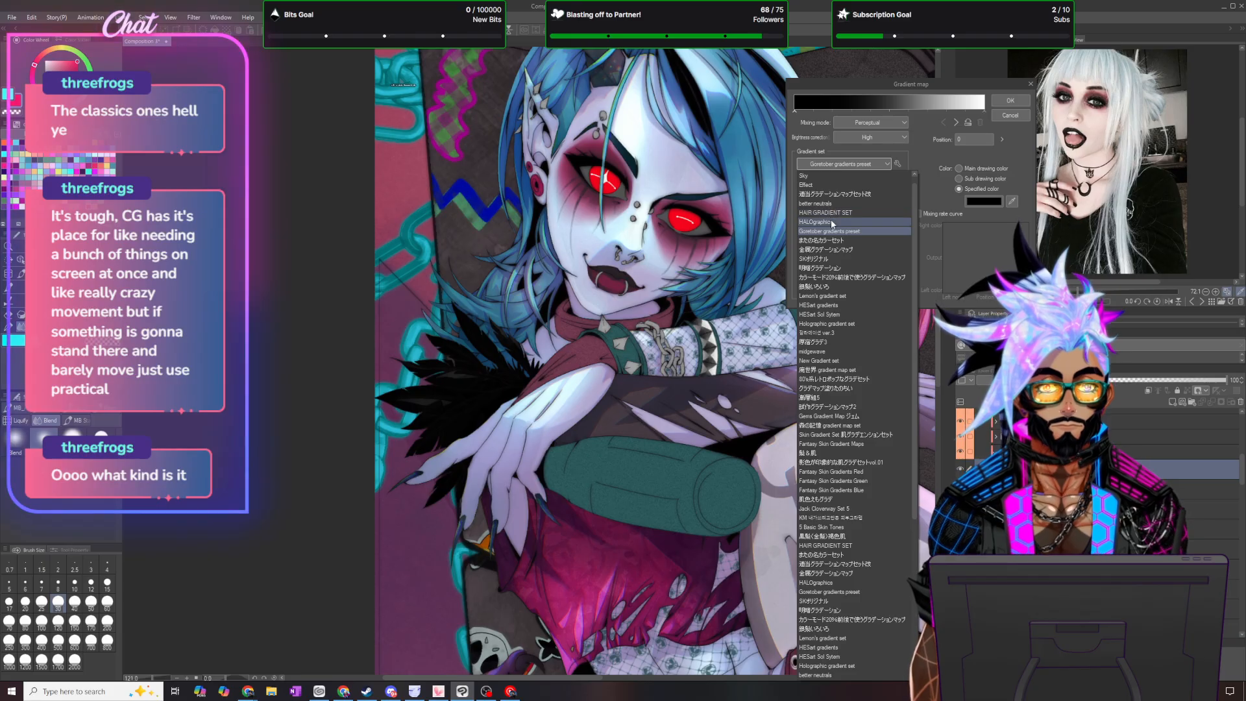
left_click(831, 221)
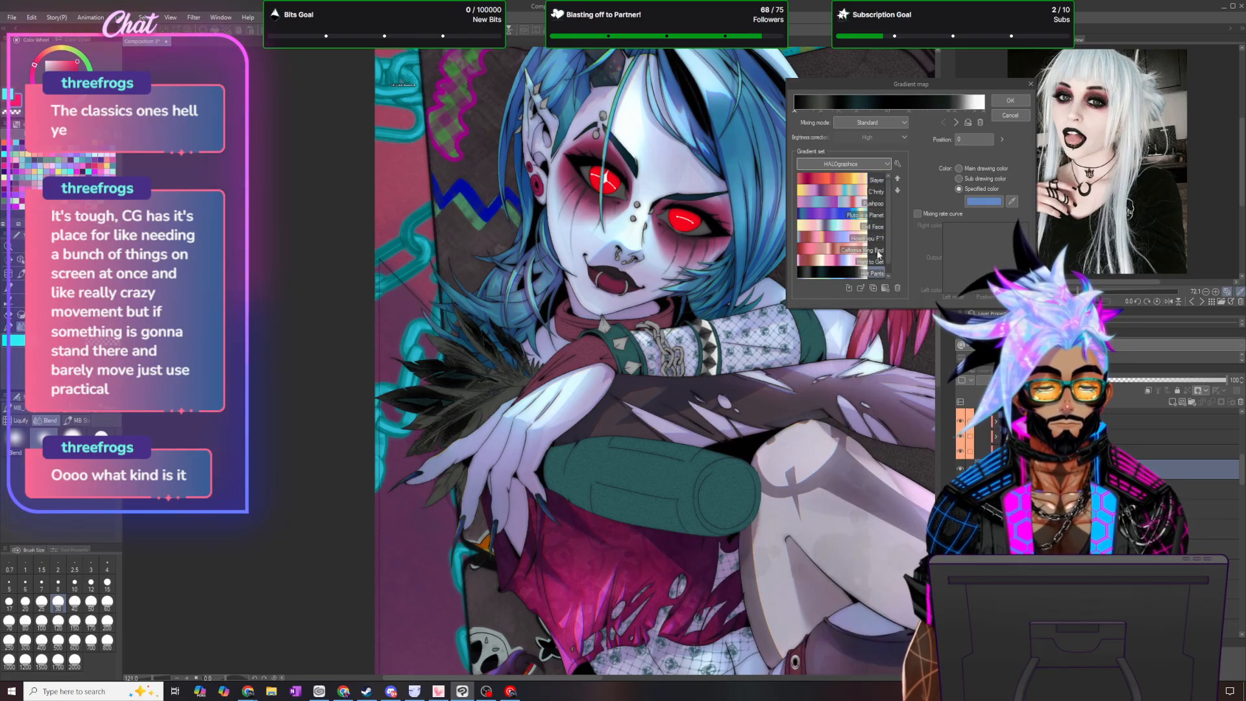
left_click(1010, 102)
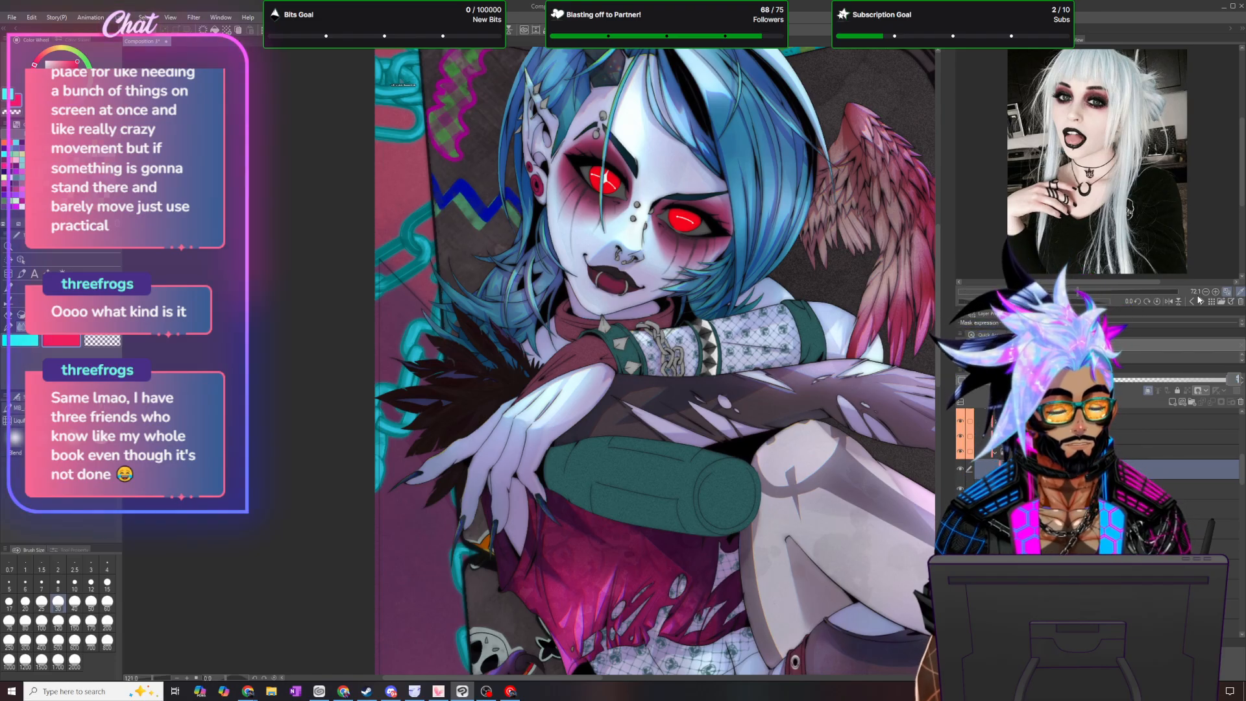
key("ctrl+z")
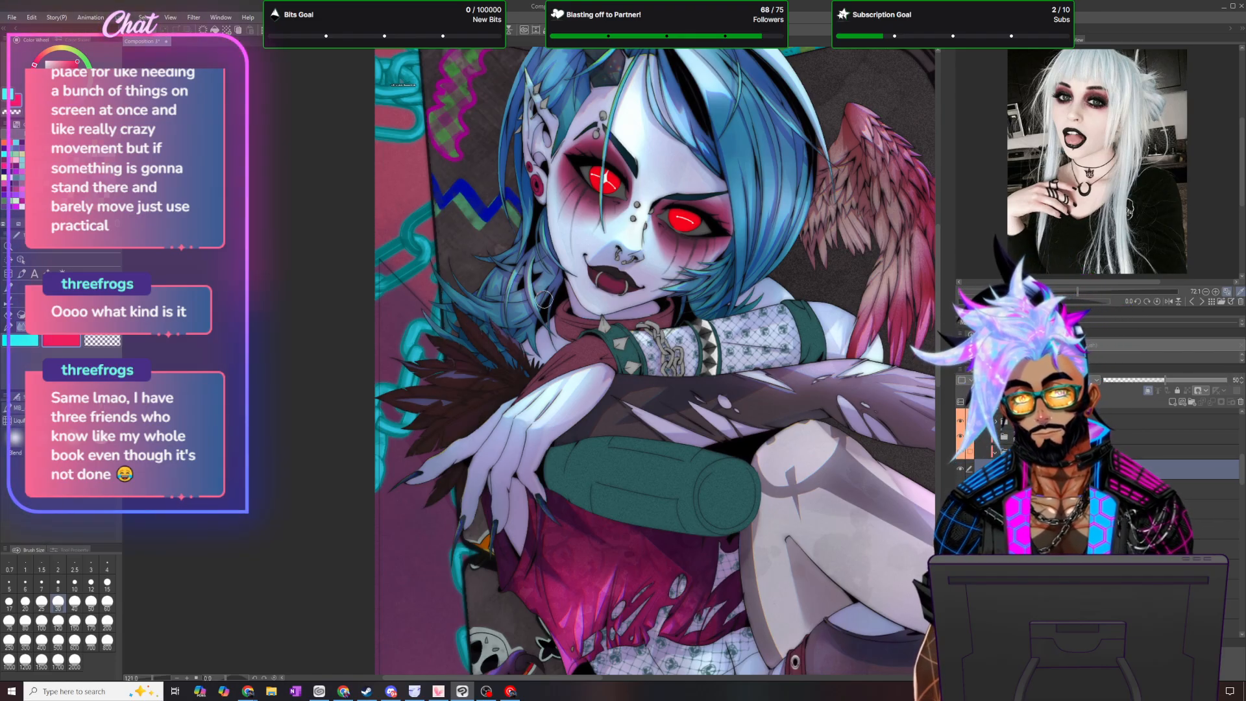
- Add a Tone Curve correction layer above the feather gradient maps, keeping the curve straight
scroll(514, 375, "up", 3)
scroll(599, 436, "down", 3)
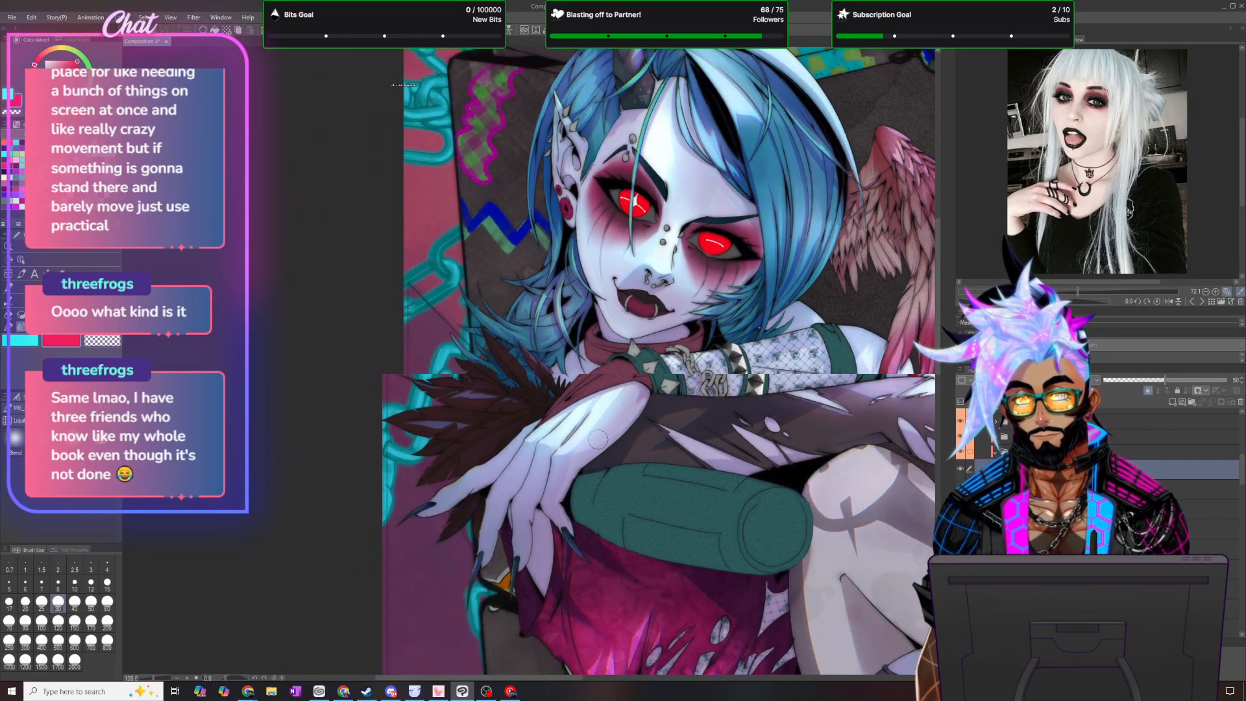
left_click(120, 17)
mouse_move(168, 52)
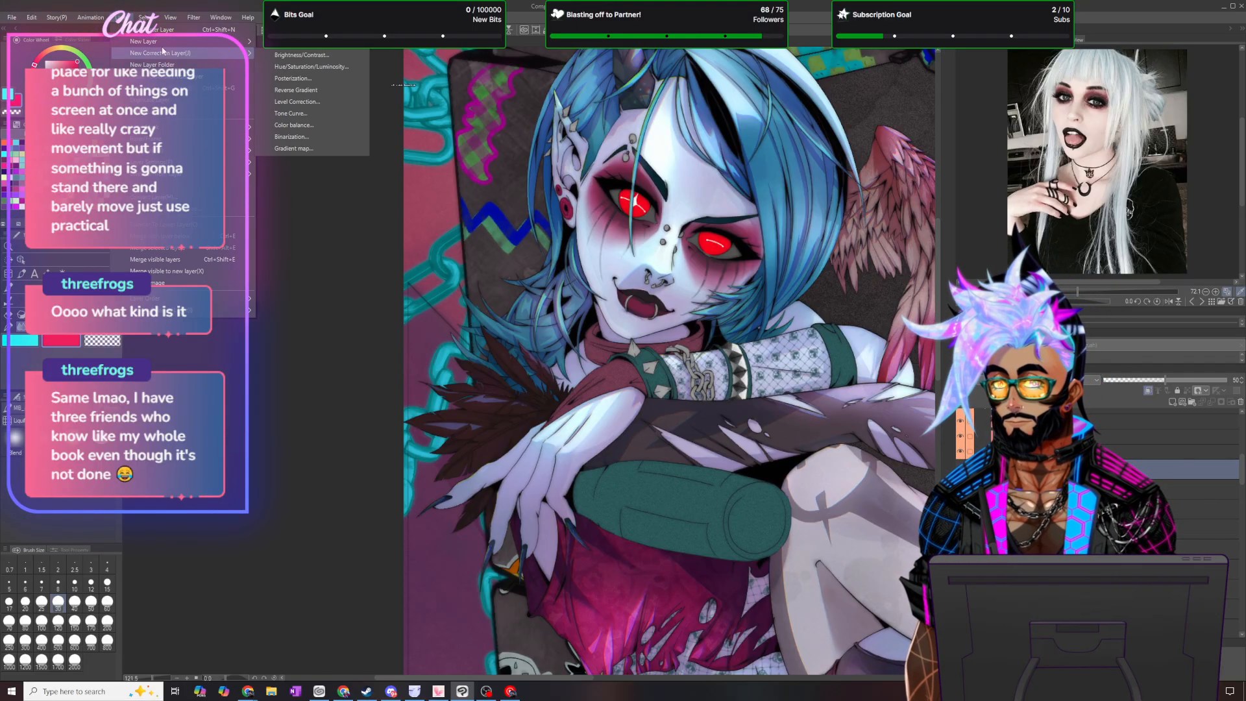
left_click(333, 114)
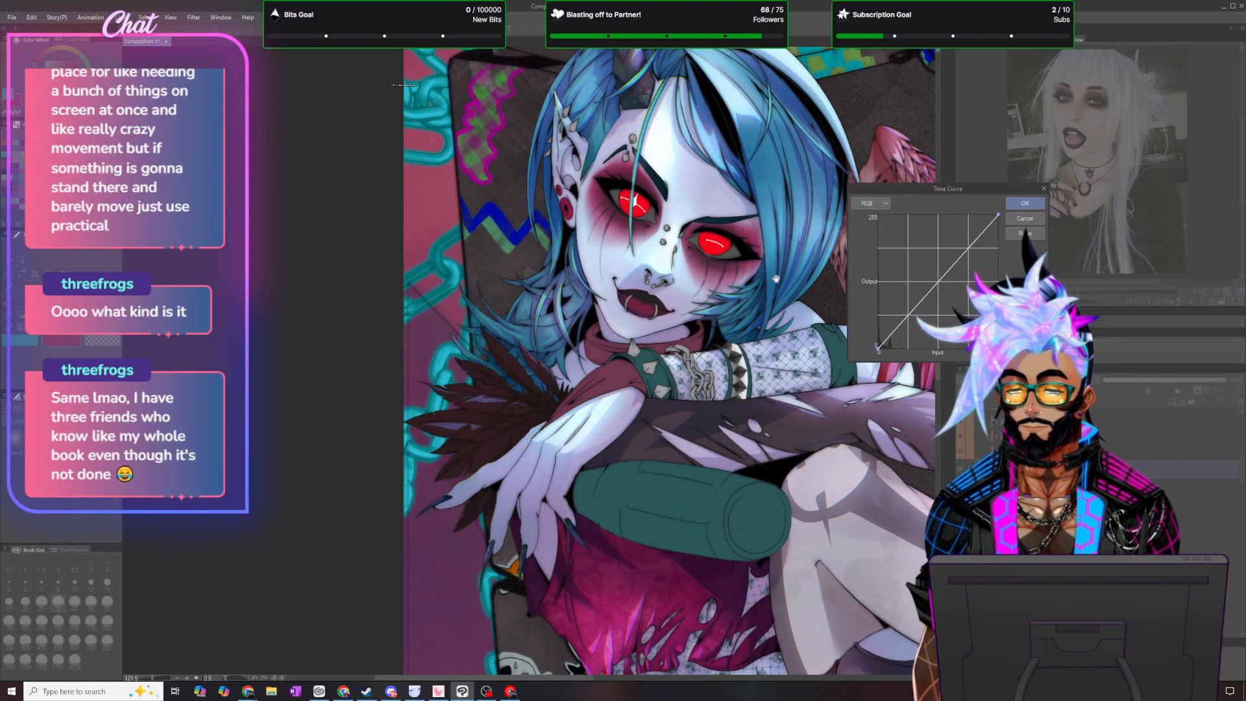
left_click(1024, 203)
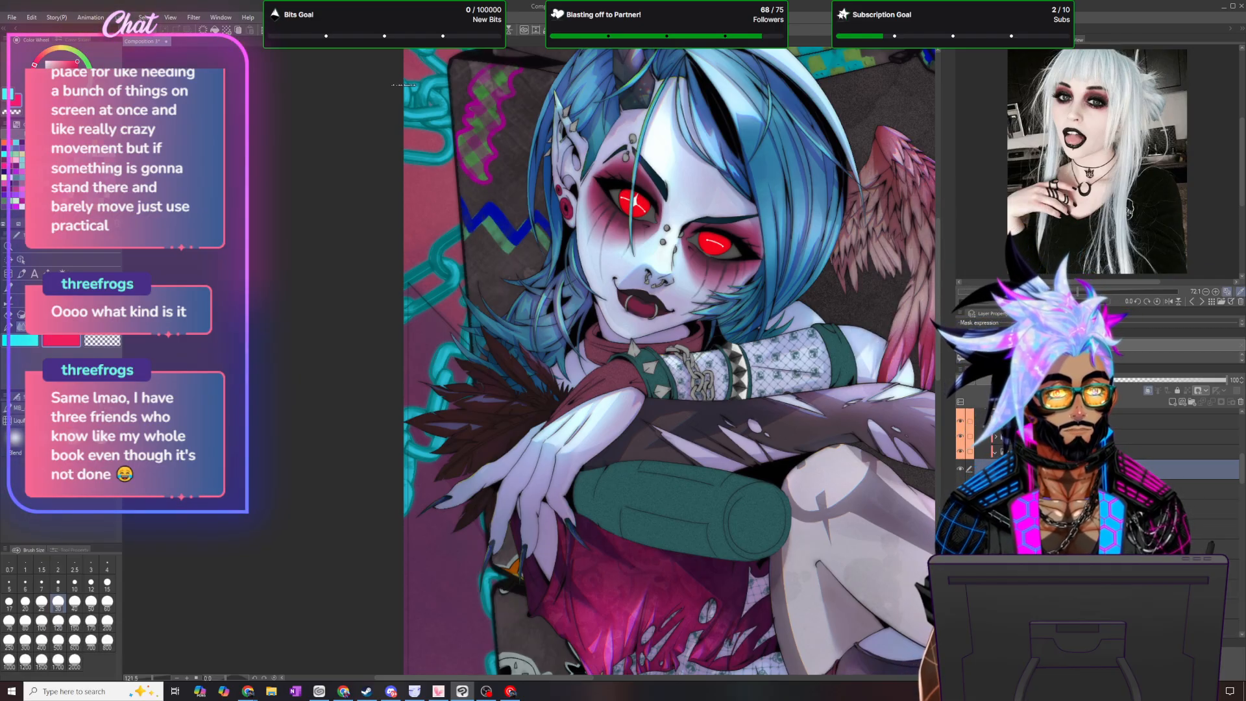
- Bend the feather Tone Curve upward with control points in the shadows, midtones and highlights to brighten the feathers
double_click(1009, 468)
scroll(752, 389, "down", 3)
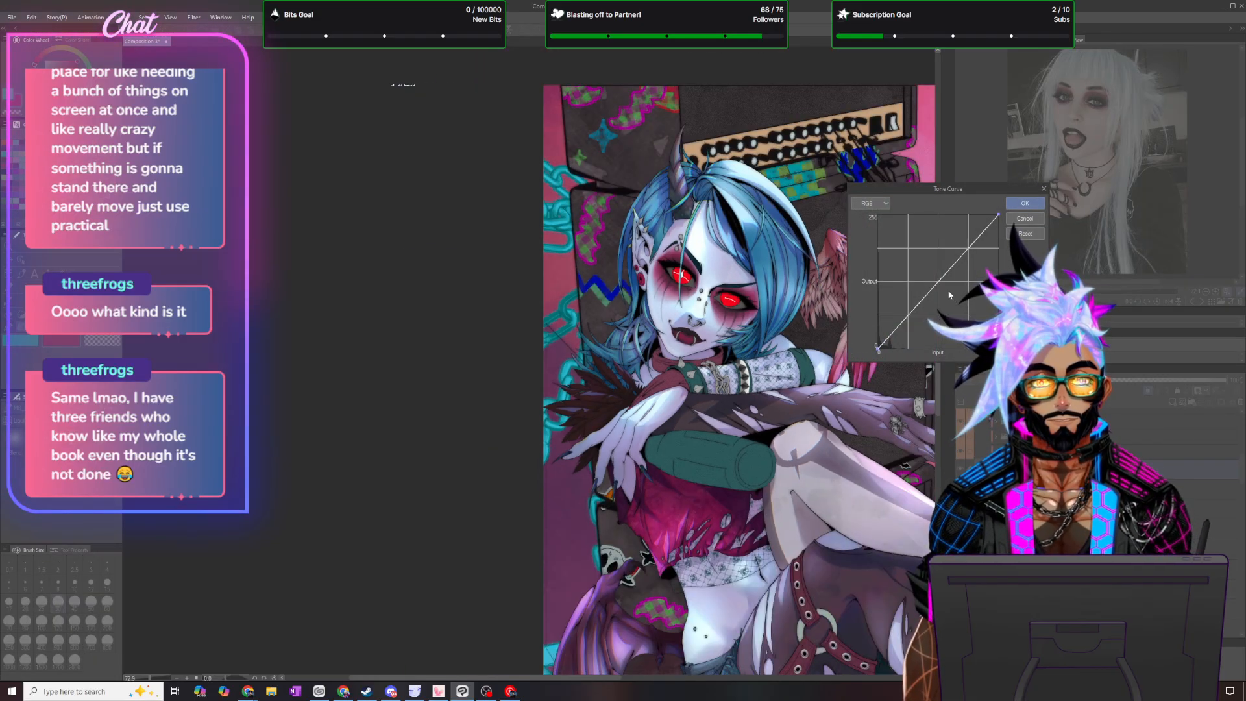
scroll(618, 410, "down", 5)
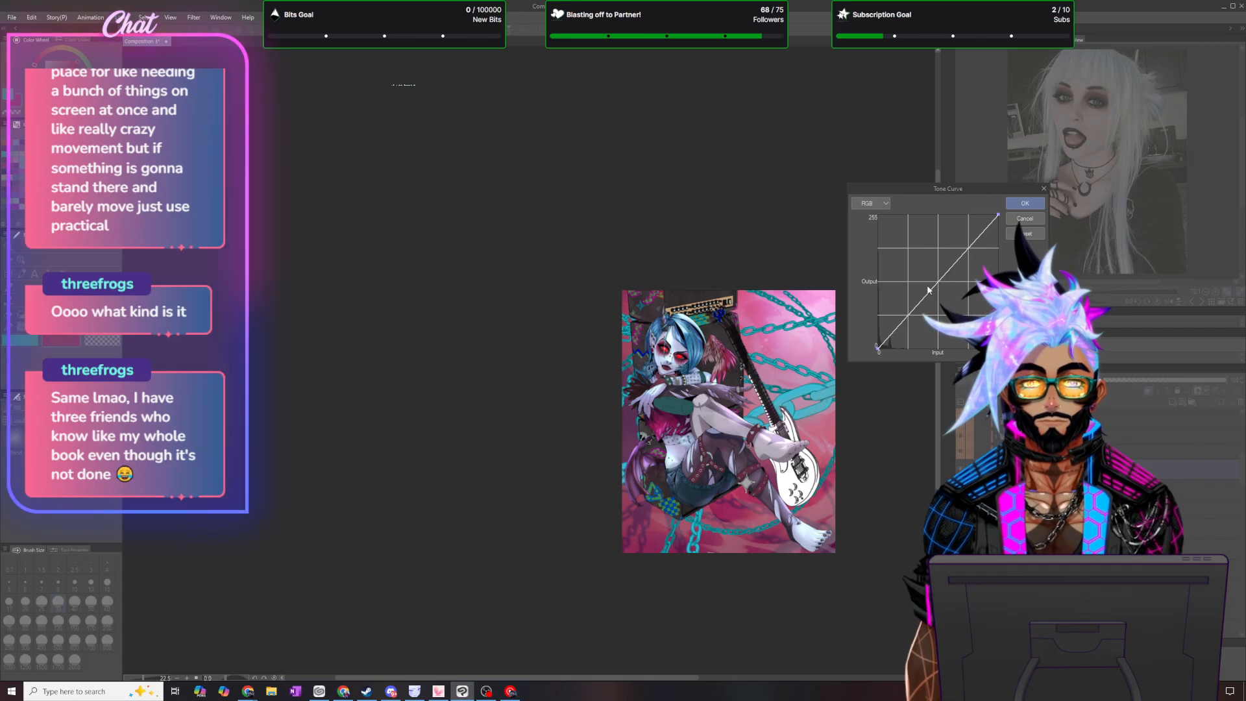
left_click_drag(910, 313, 933, 268)
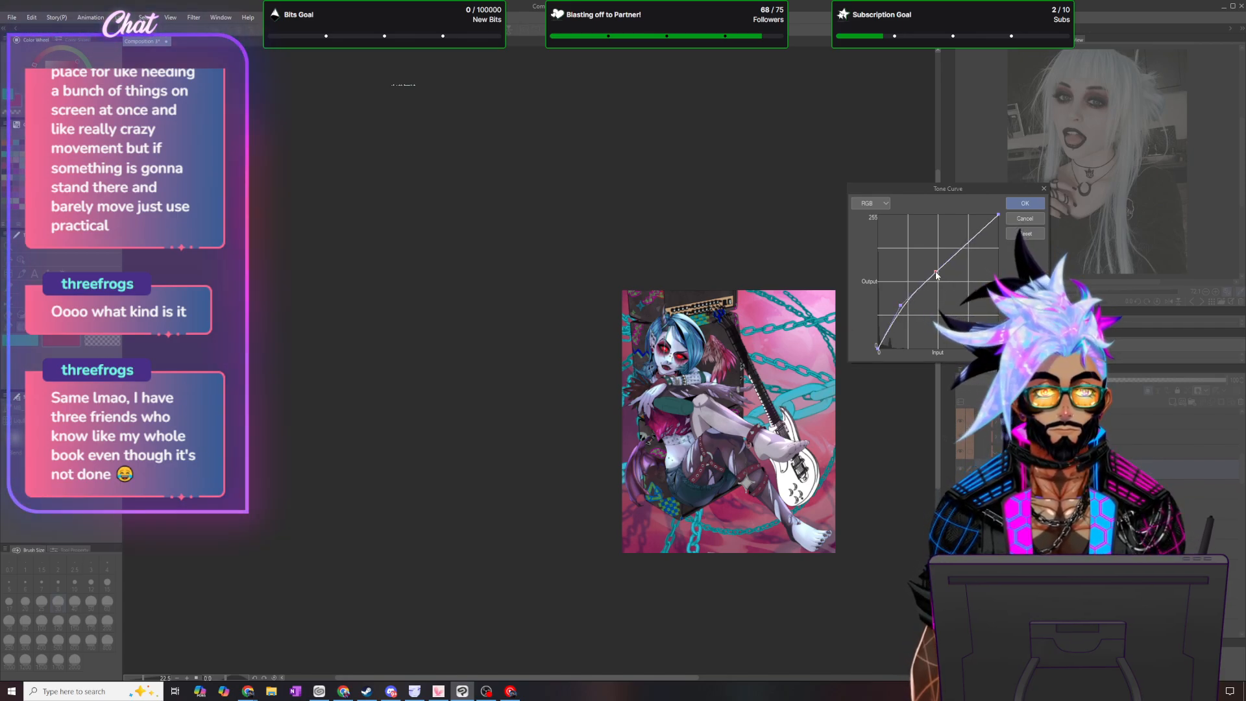
left_click(966, 235)
left_click_drag(966, 237, 962, 233)
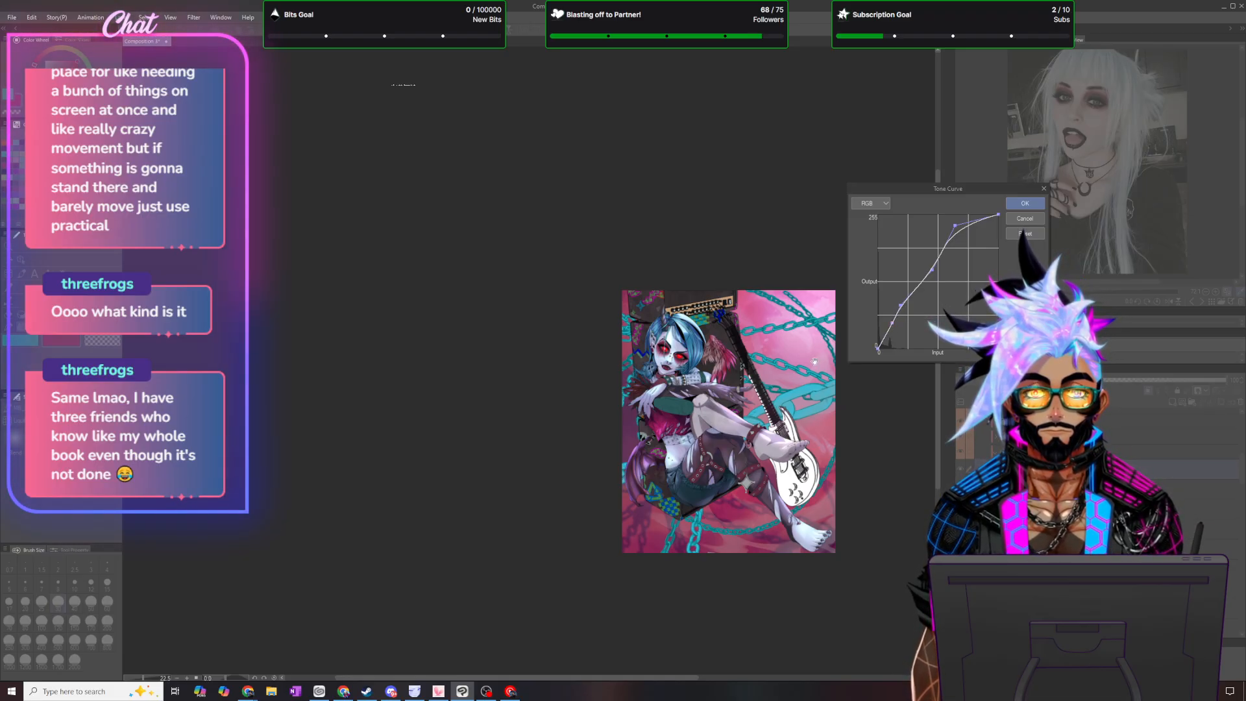
scroll(746, 386, "up", 5)
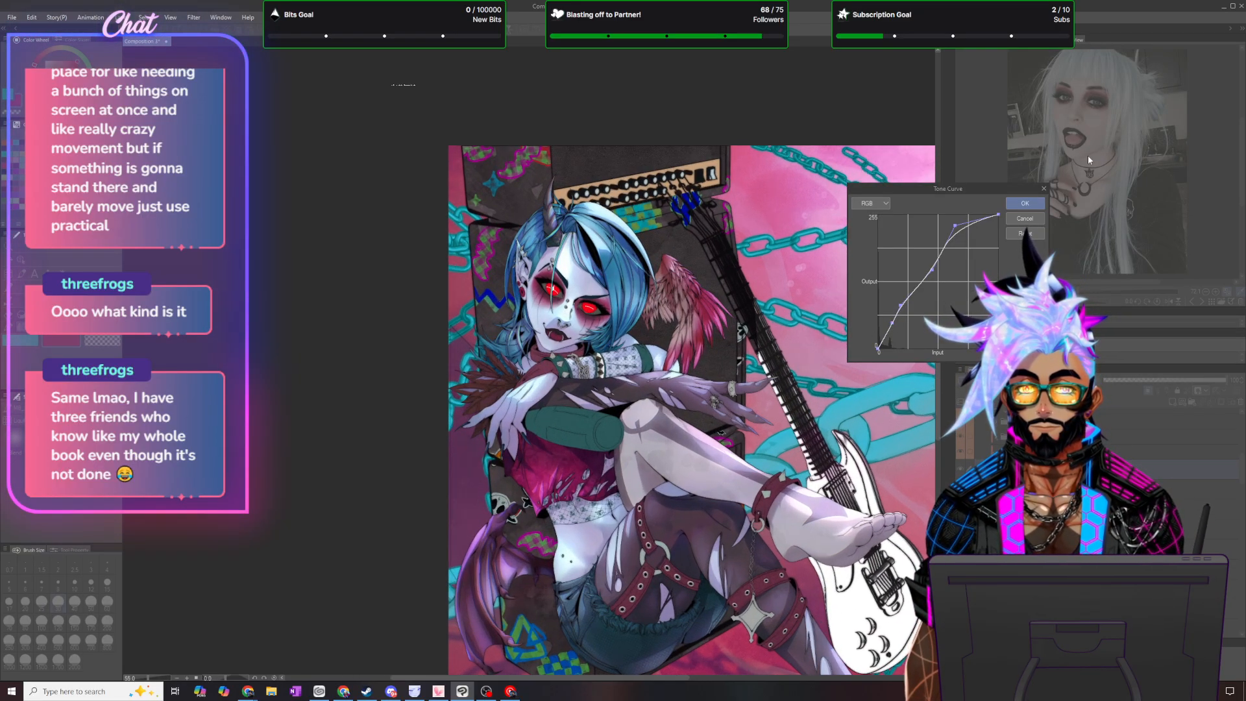
left_click(1025, 203)
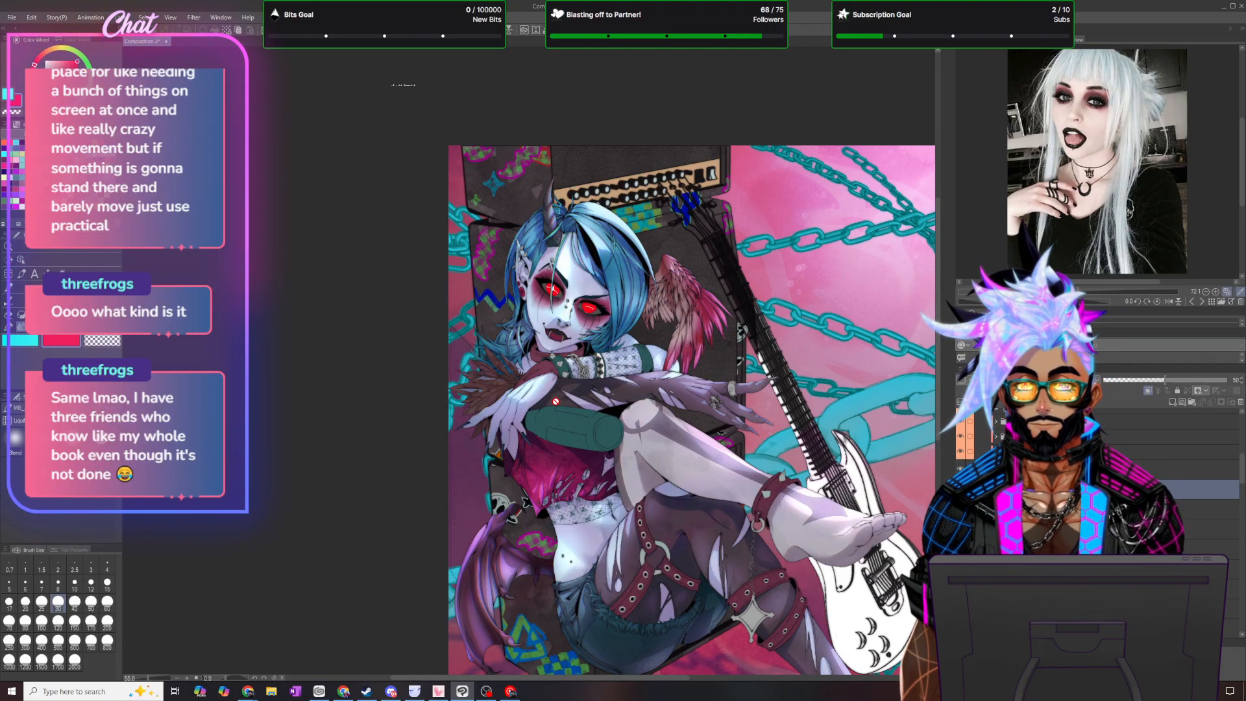
- Reset the feather Tone Curve and lift it gently with a single midtone point
scroll(555, 402, "up", 5)
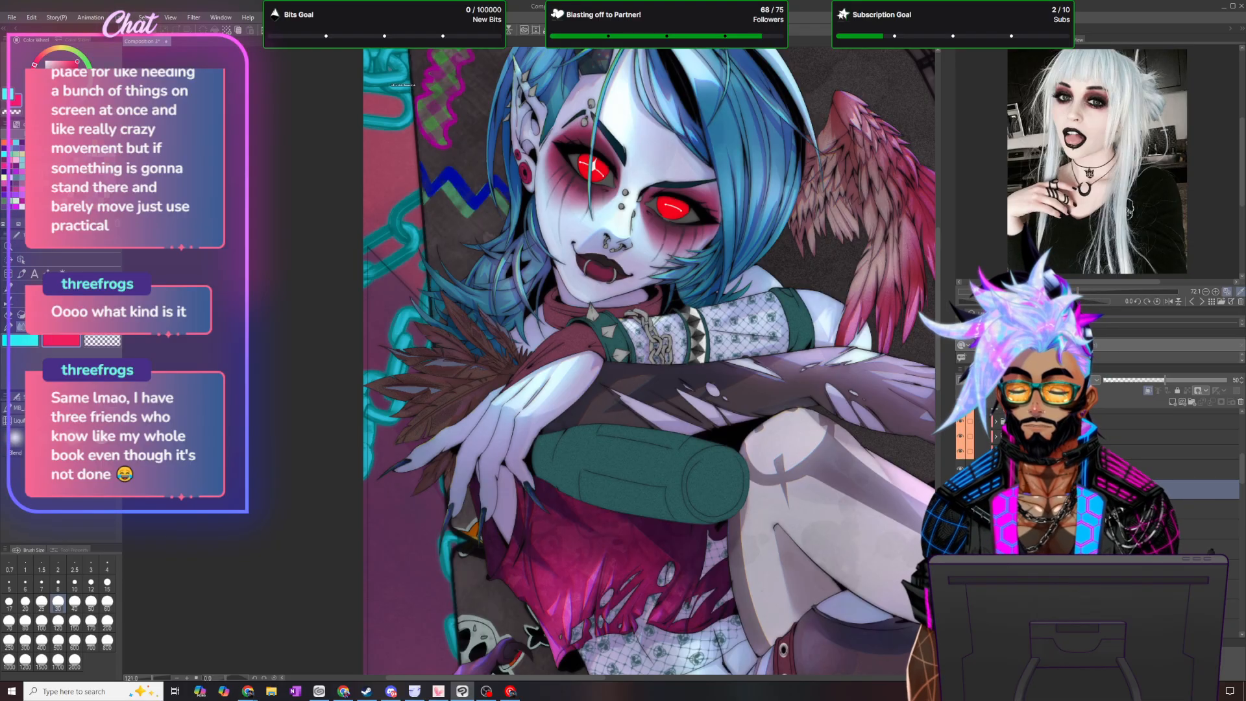
scroll(434, 389, "up", 5)
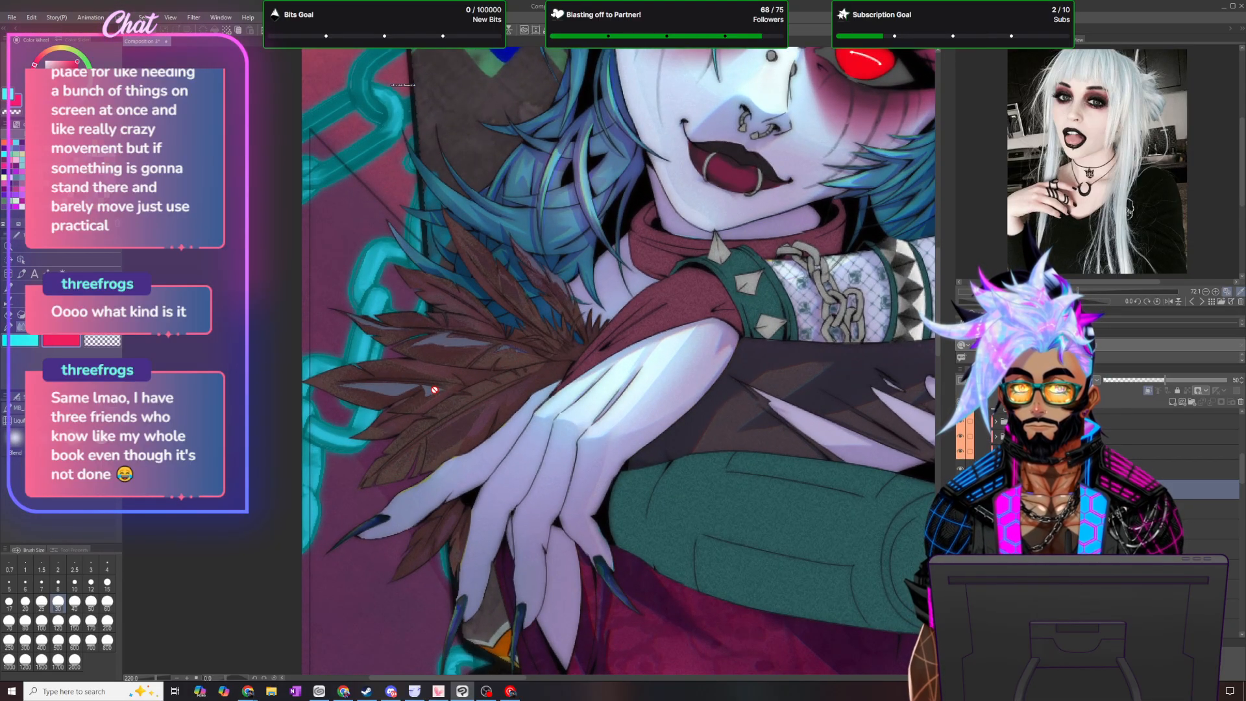
scroll(493, 393, "down", 12)
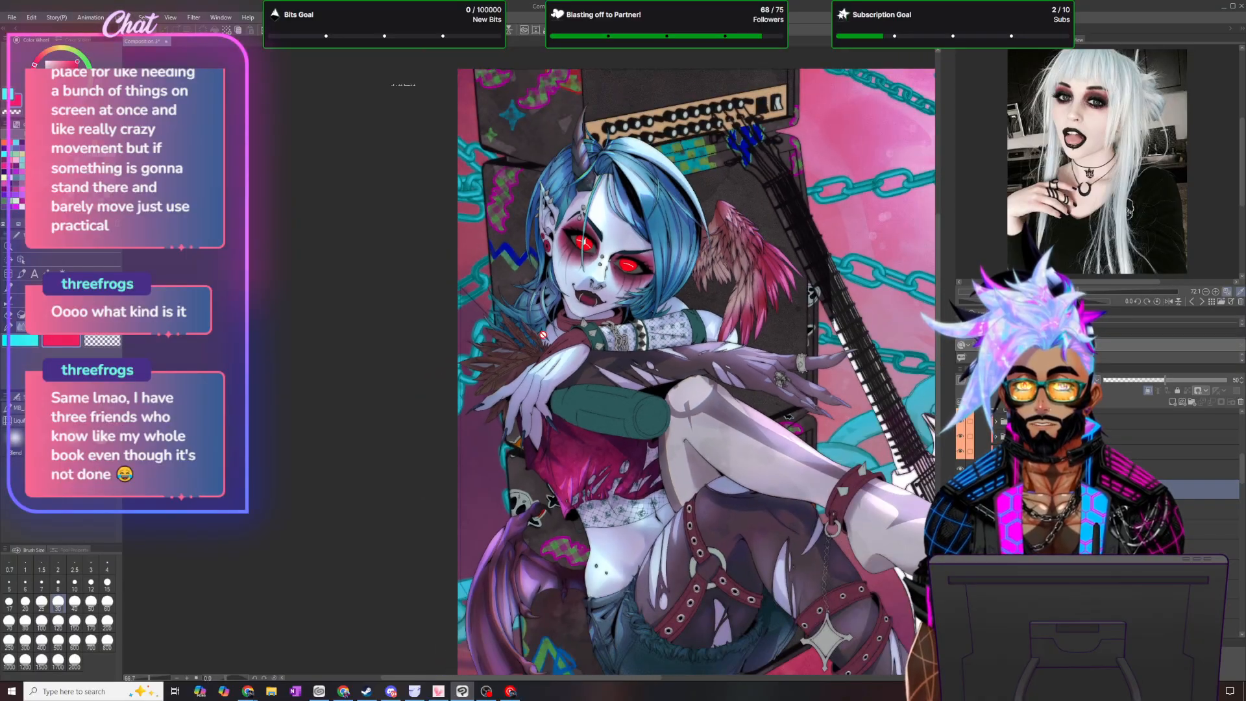
scroll(563, 329, "up", 3)
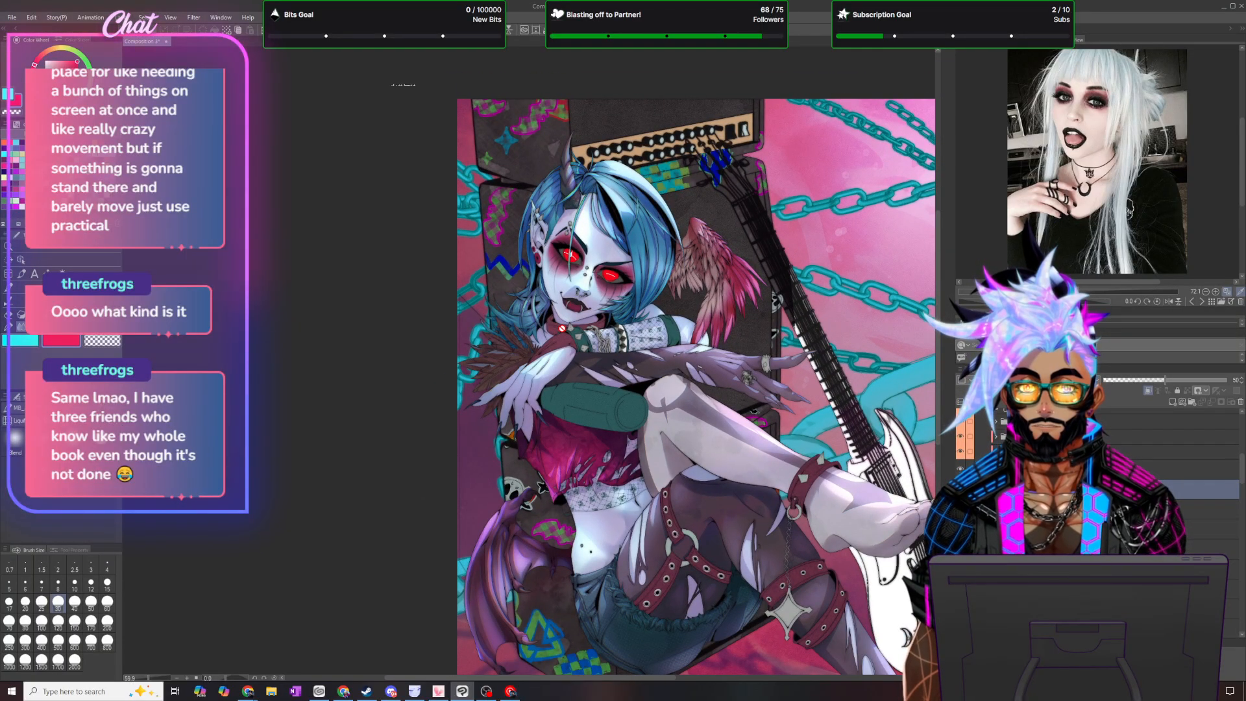
scroll(562, 328, "down", 4)
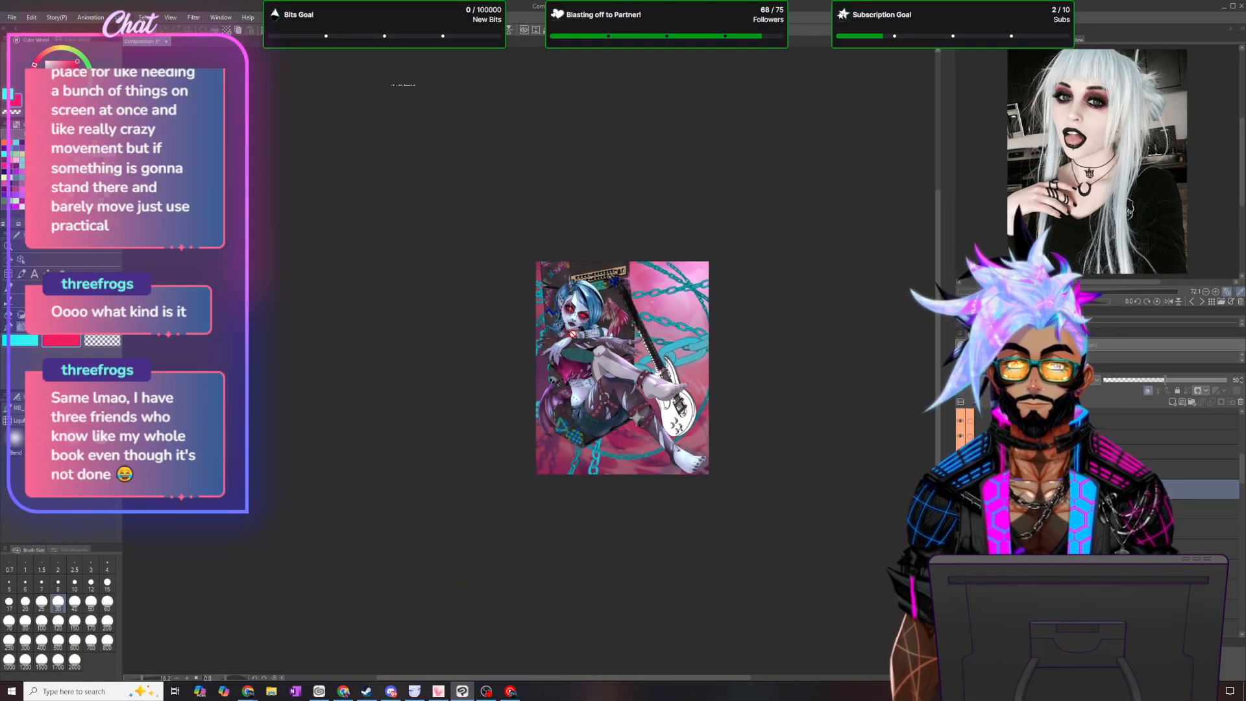
scroll(587, 329, "up", 5)
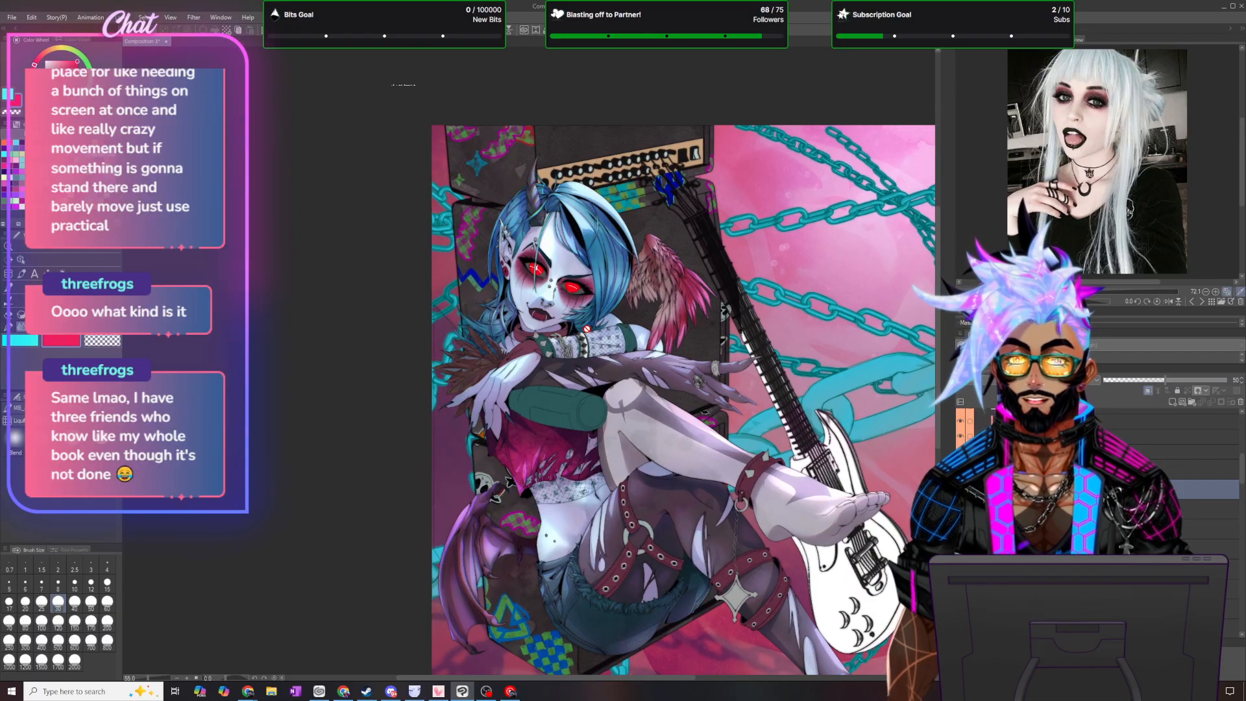
double_click(983, 468)
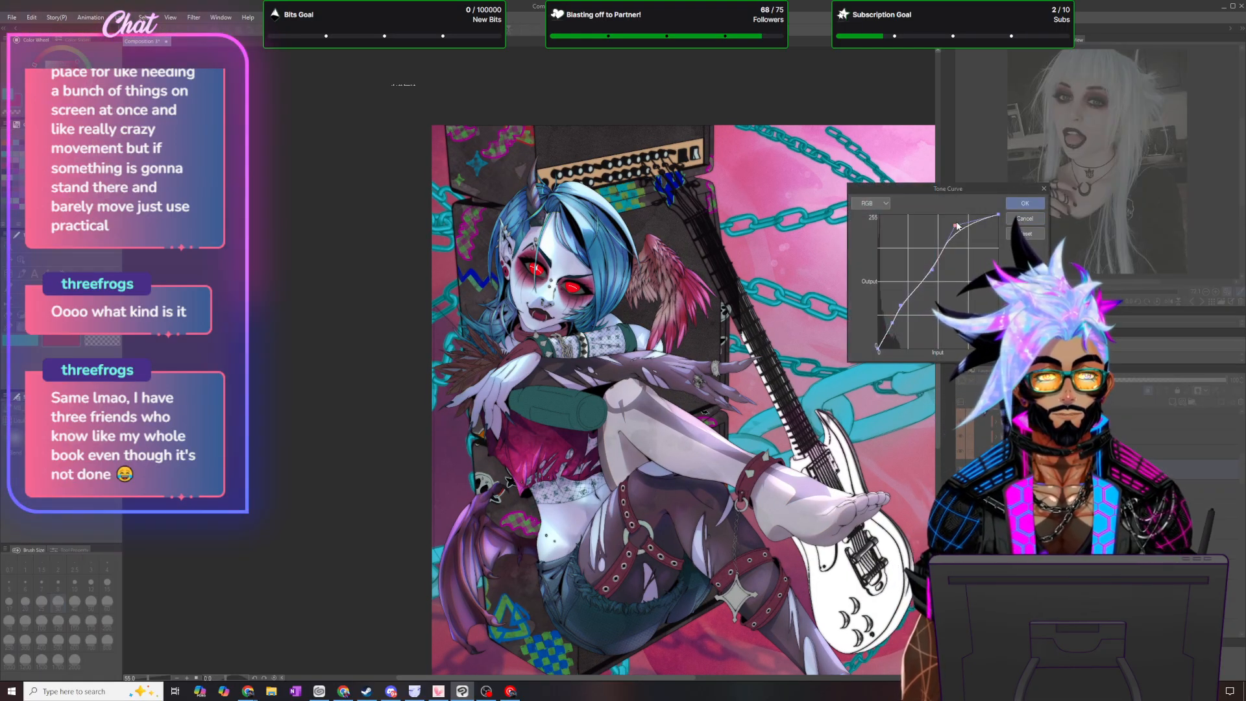
left_click_drag(961, 221, 967, 212)
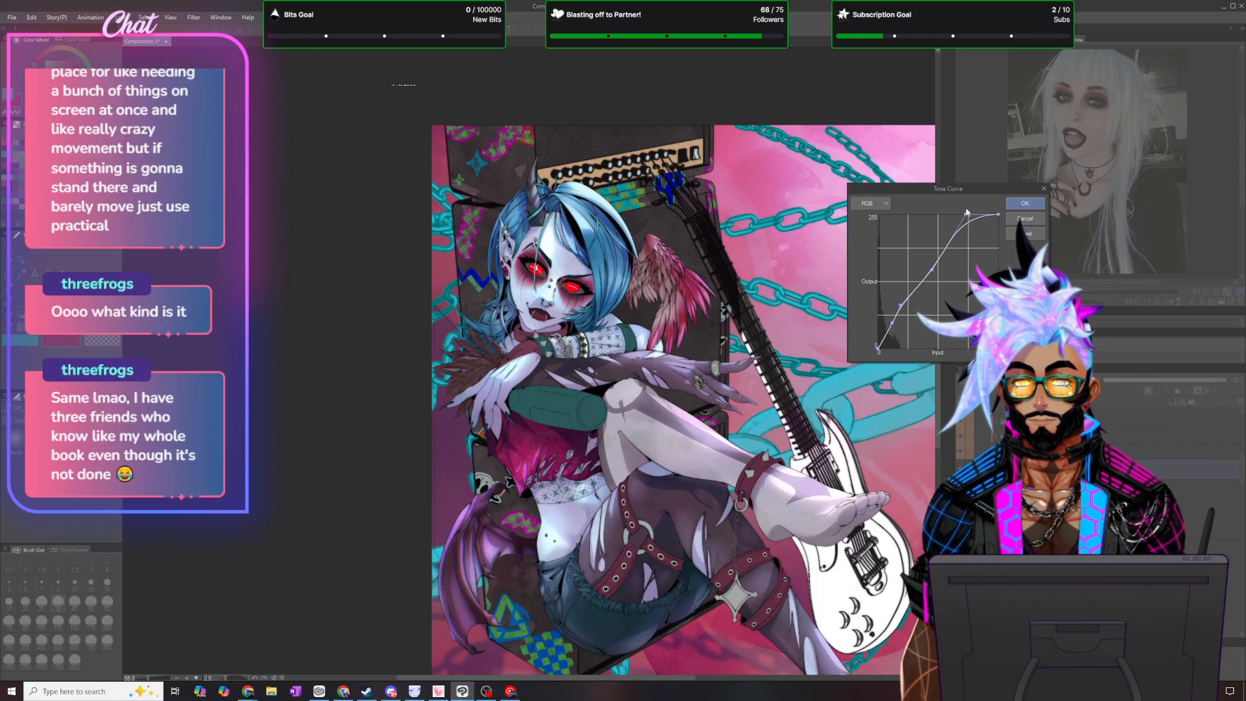
left_click(1025, 233)
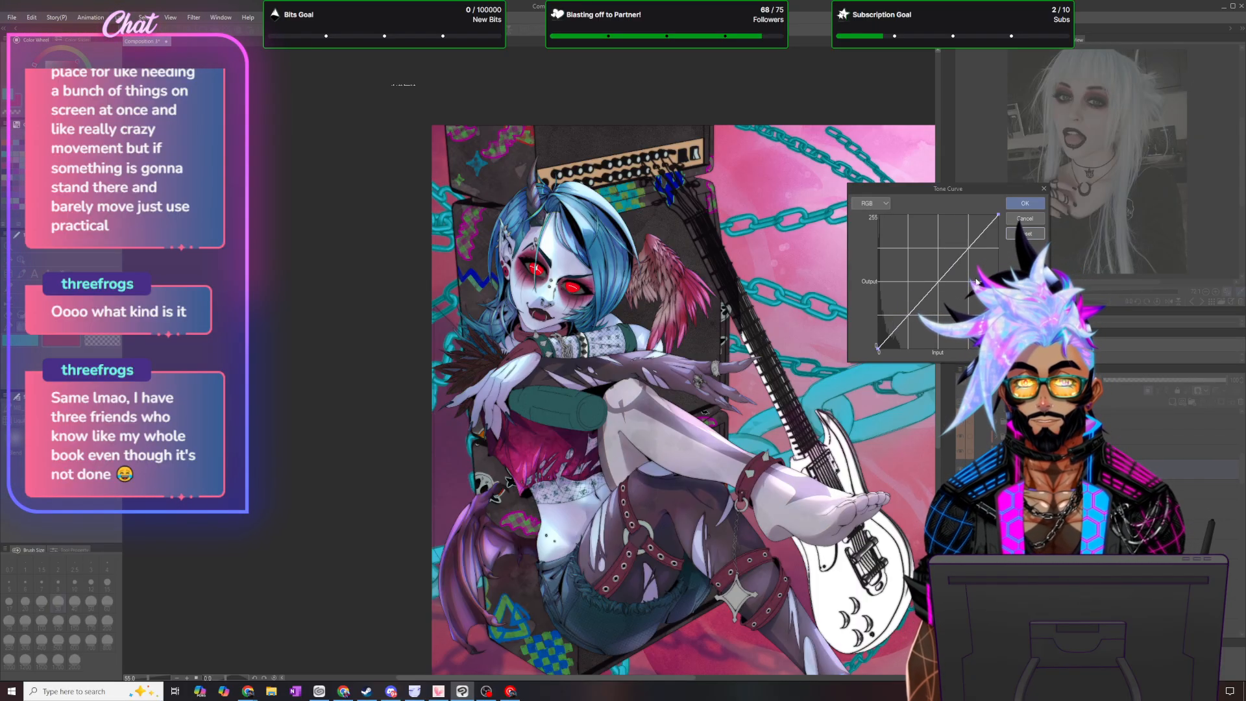
mouse_move(939, 284)
left_mouse_down()
mouse_move(914, 272)
mouse_move(925, 273)
left_mouse_up()
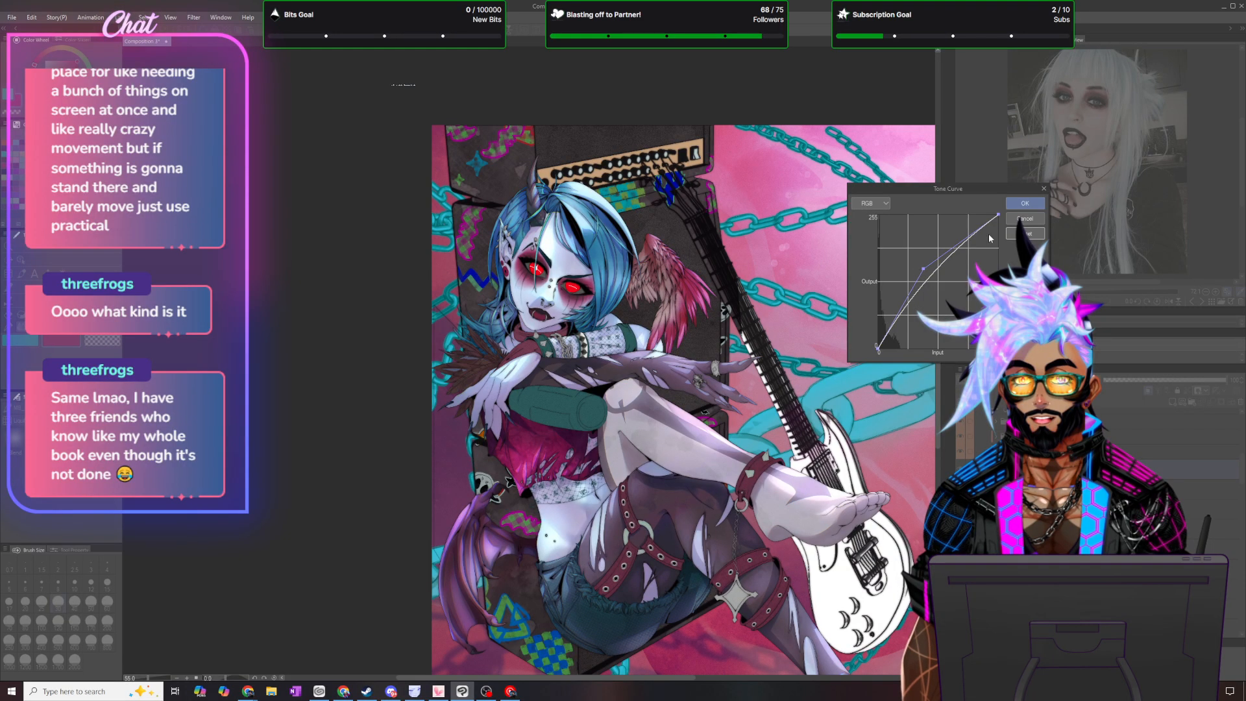
left_click(1029, 207)
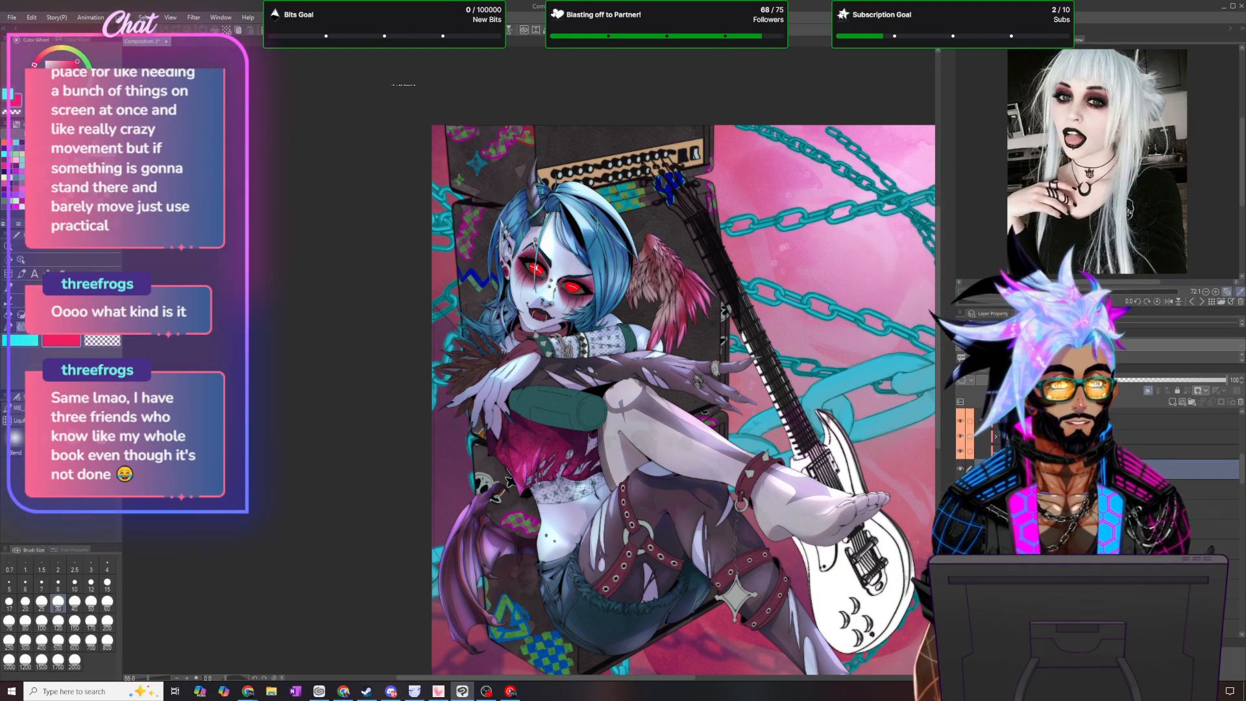
- Change the 15% opacity feather gradient map to New Gradient 9 from the Goretober gradients preset
double_click(1009, 509)
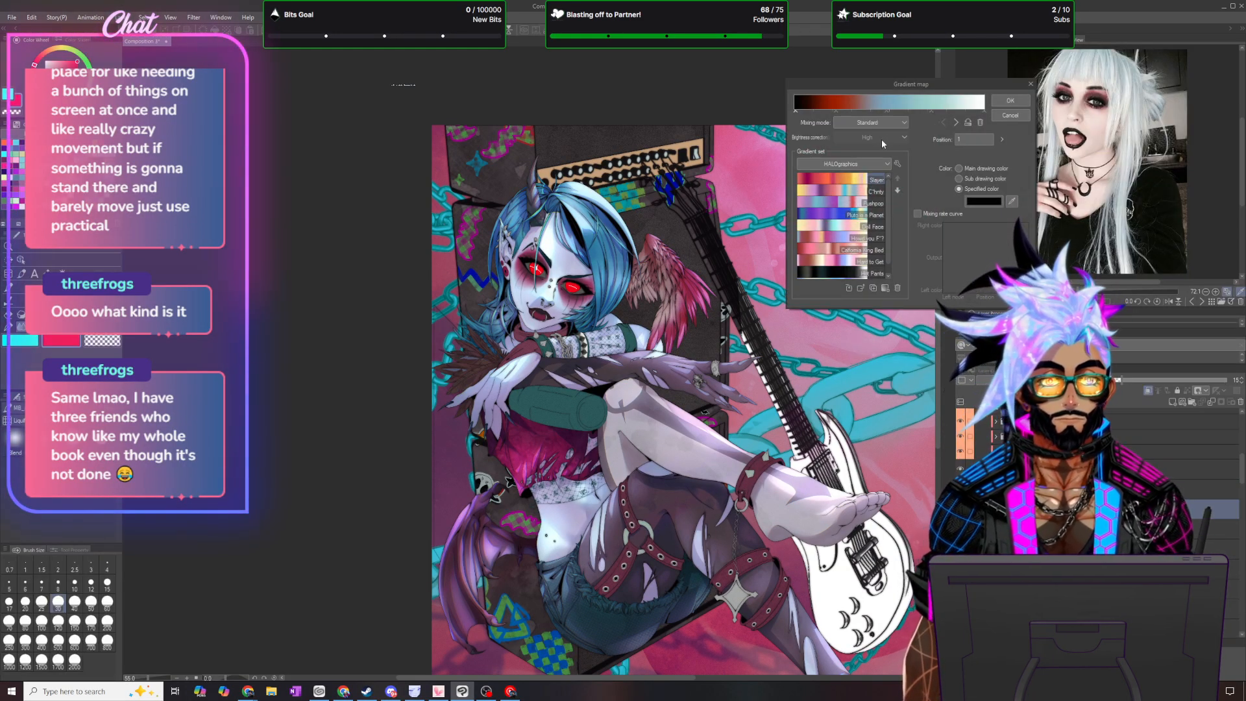
left_click(844, 164)
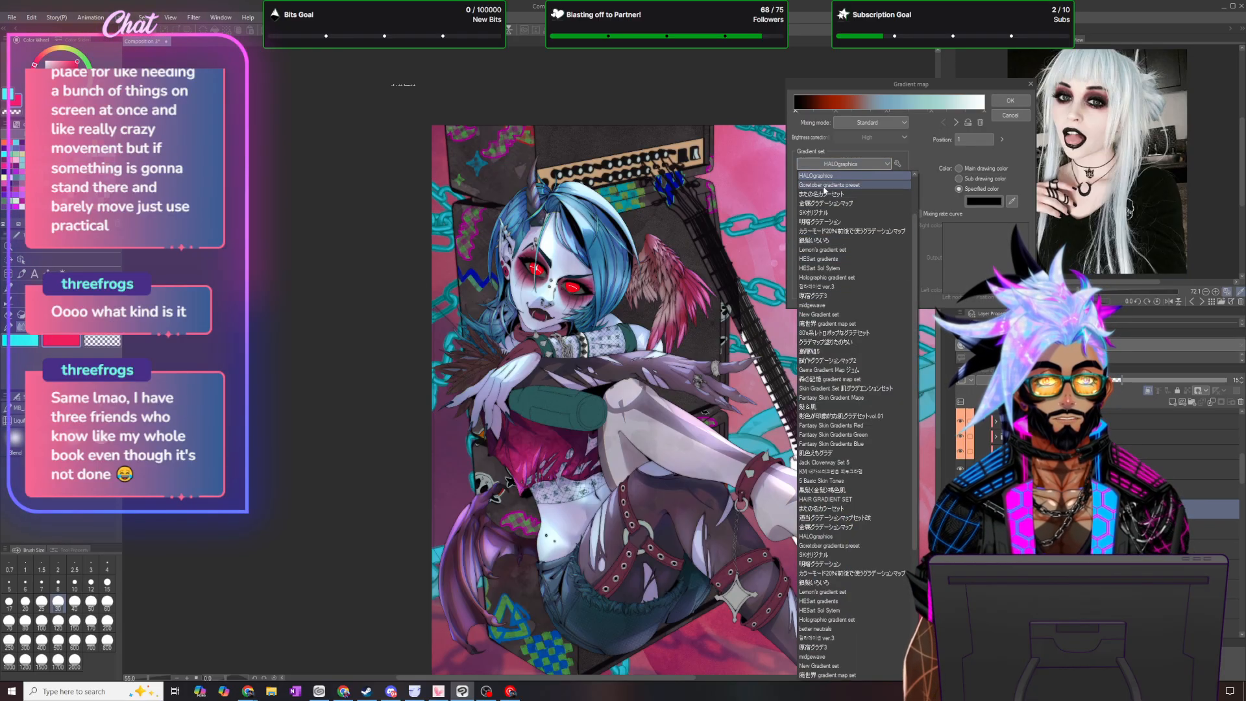
left_click(823, 185)
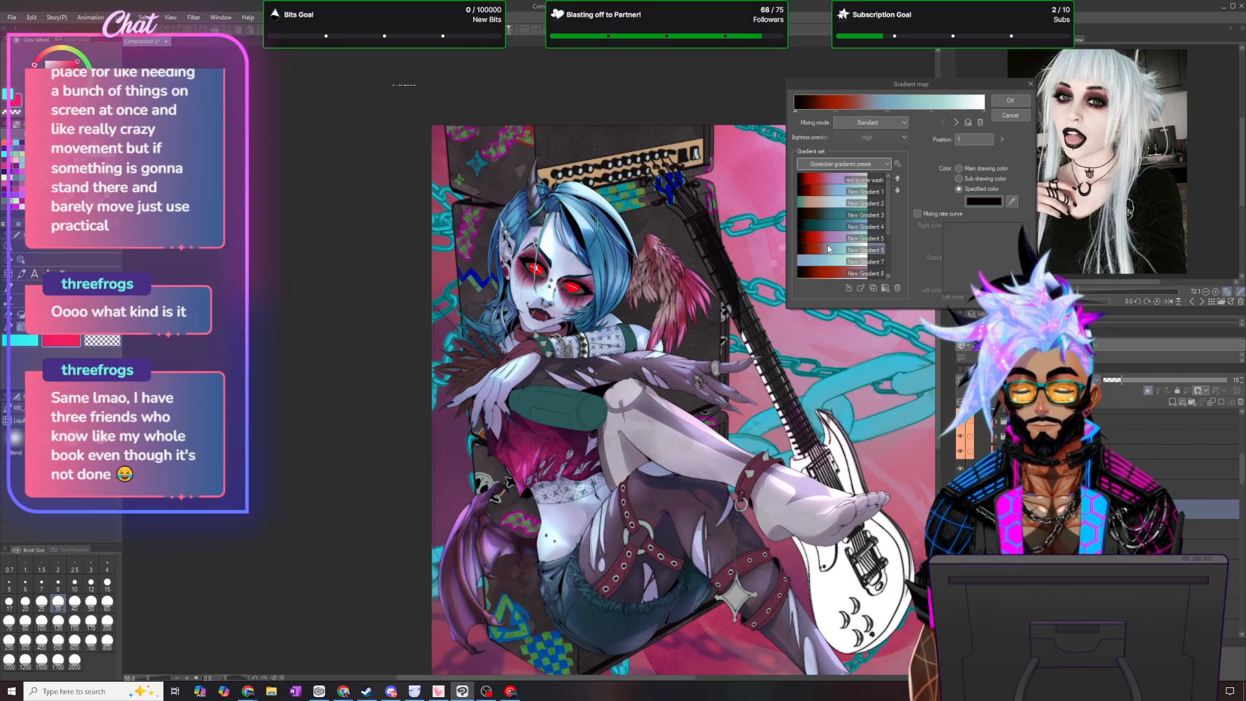
scroll(827, 251, "down", 3)
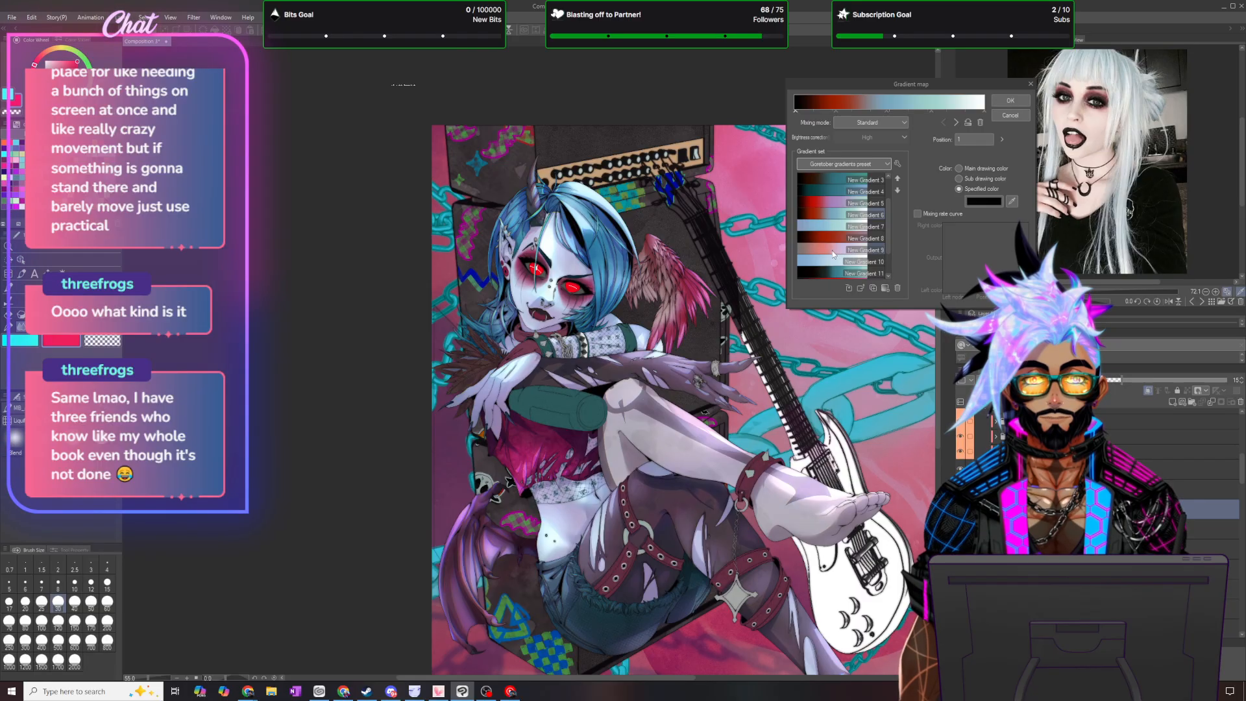
left_click(825, 251)
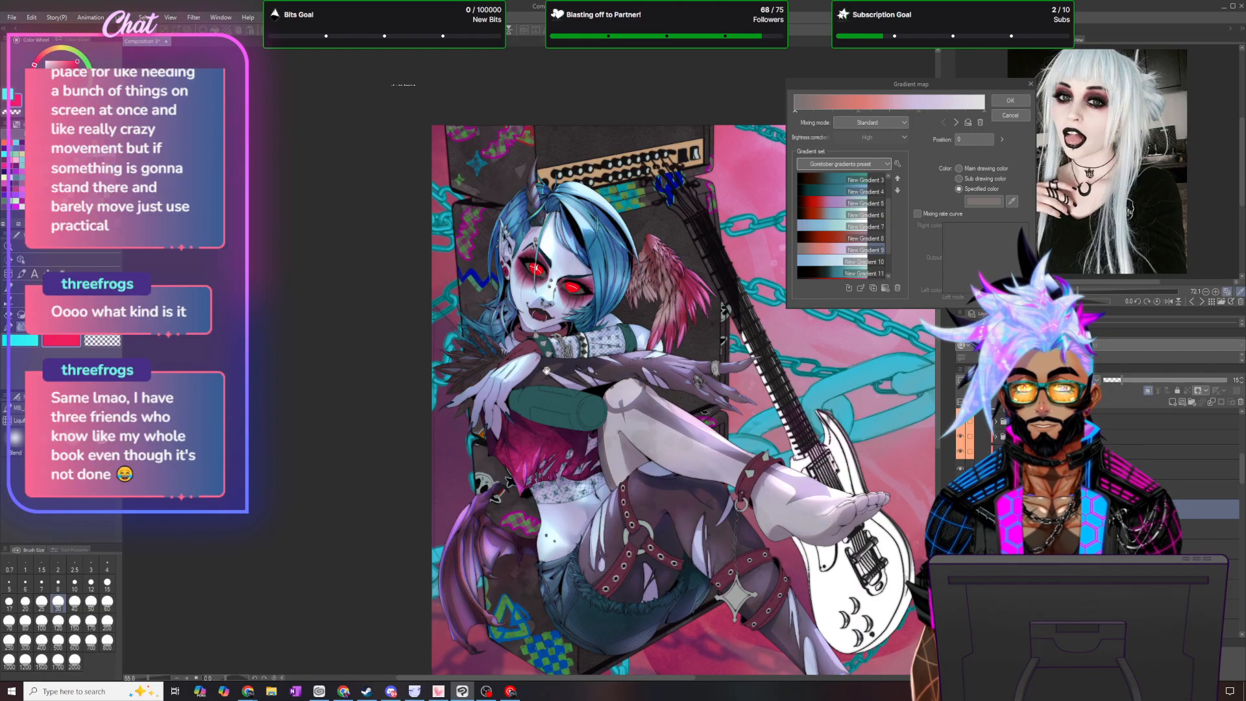
scroll(546, 371, "up", 5)
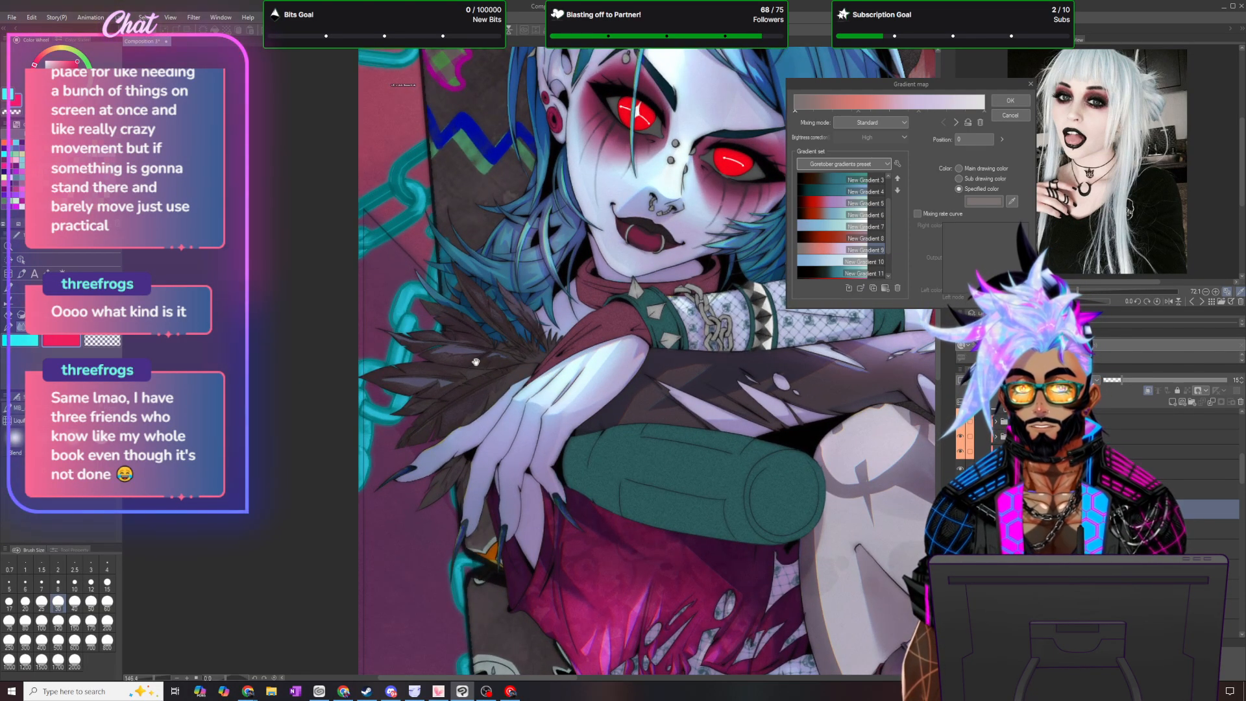
scroll(476, 362, "down", 3)
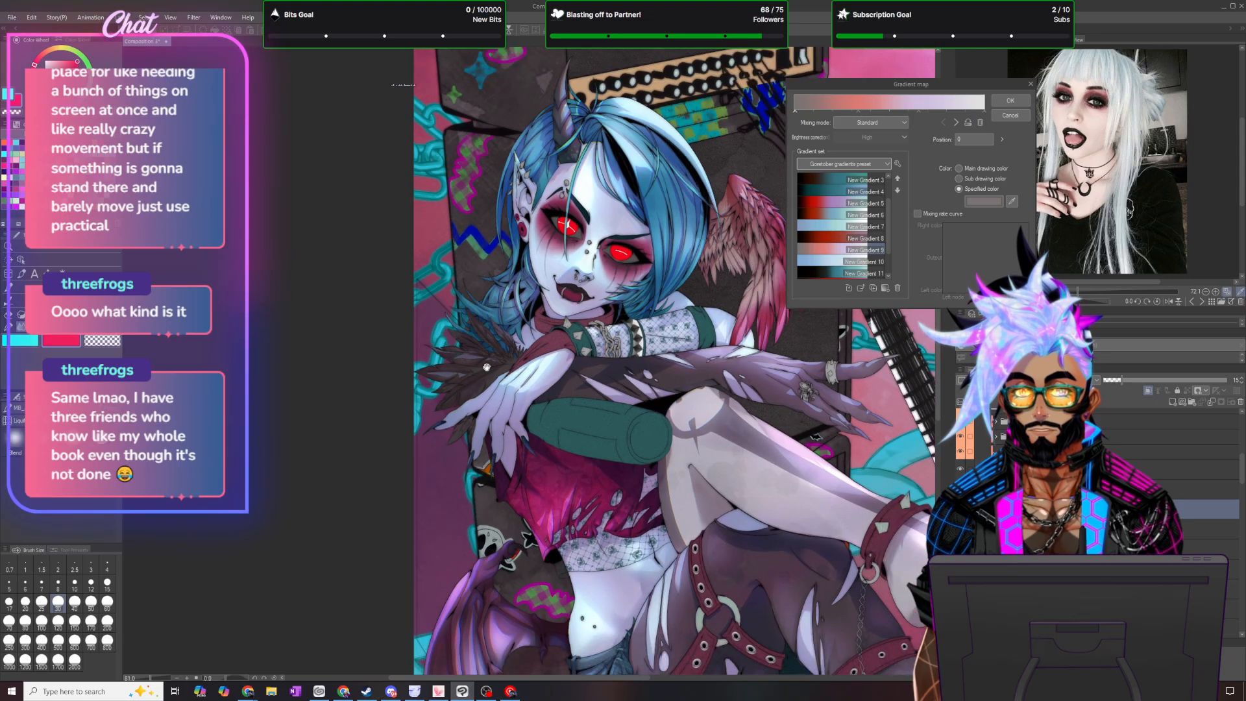
left_click(1025, 103)
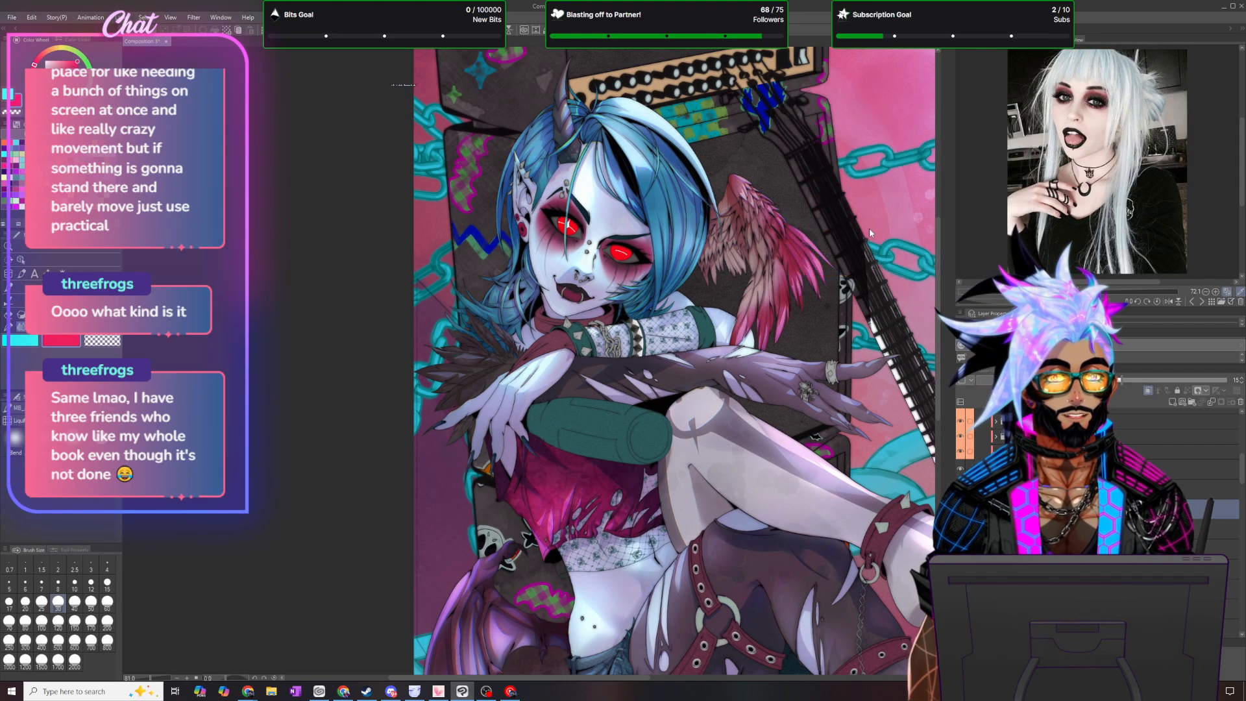
- Merge the feather trim layers and their correction layers into one layer and duplicate it
scroll(698, 288, "down", 5)
scroll(851, 302, "up", 3)
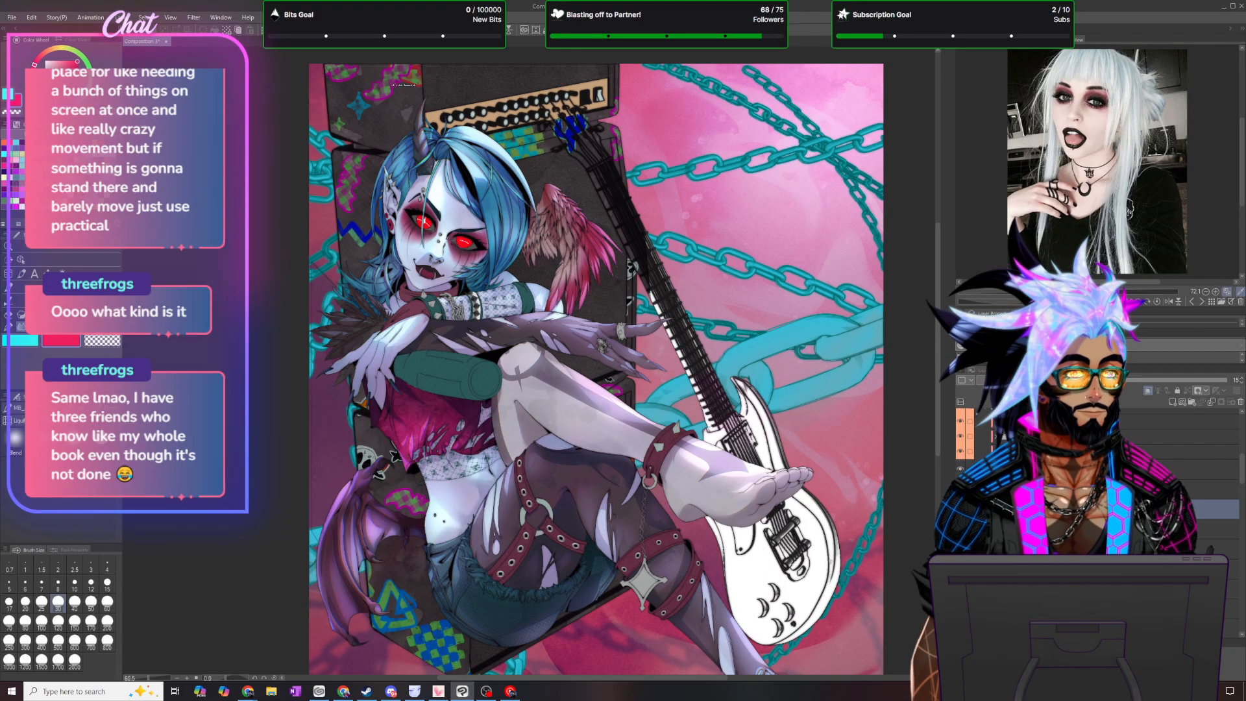
scroll(1103, 520, "down", 2)
left_click(1103, 583)
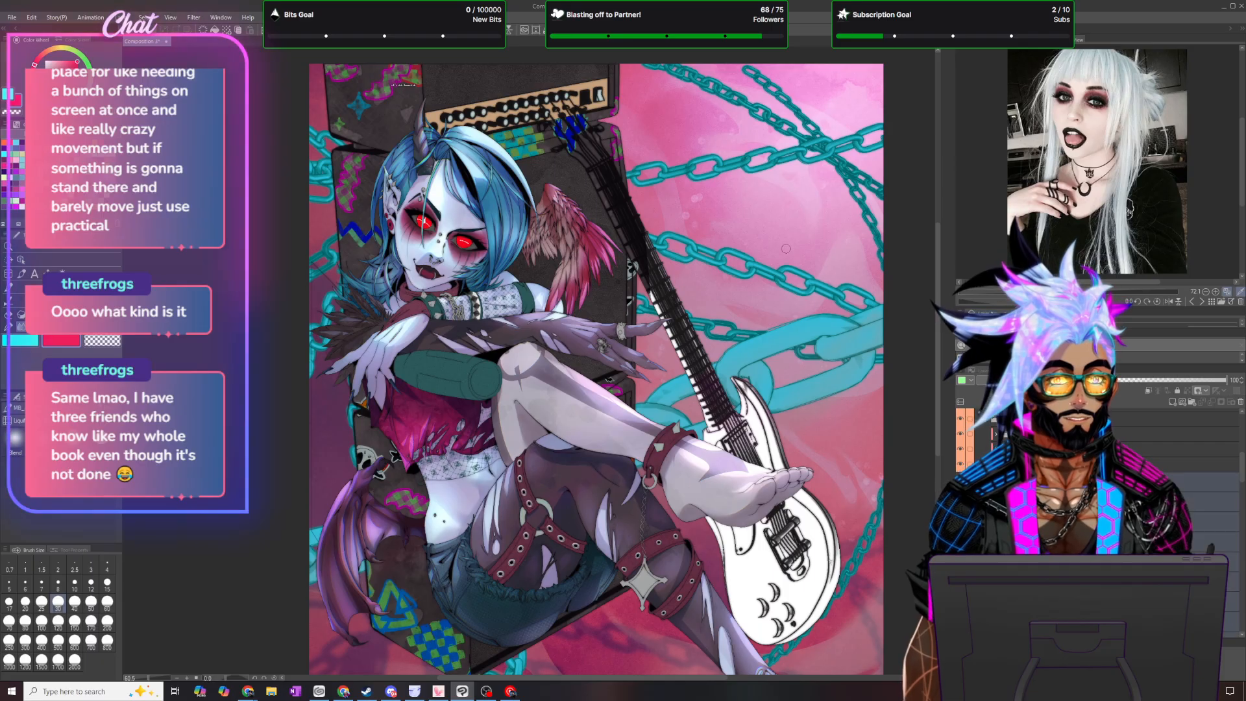
right_click(1087, 483)
left_click(1129, 440)
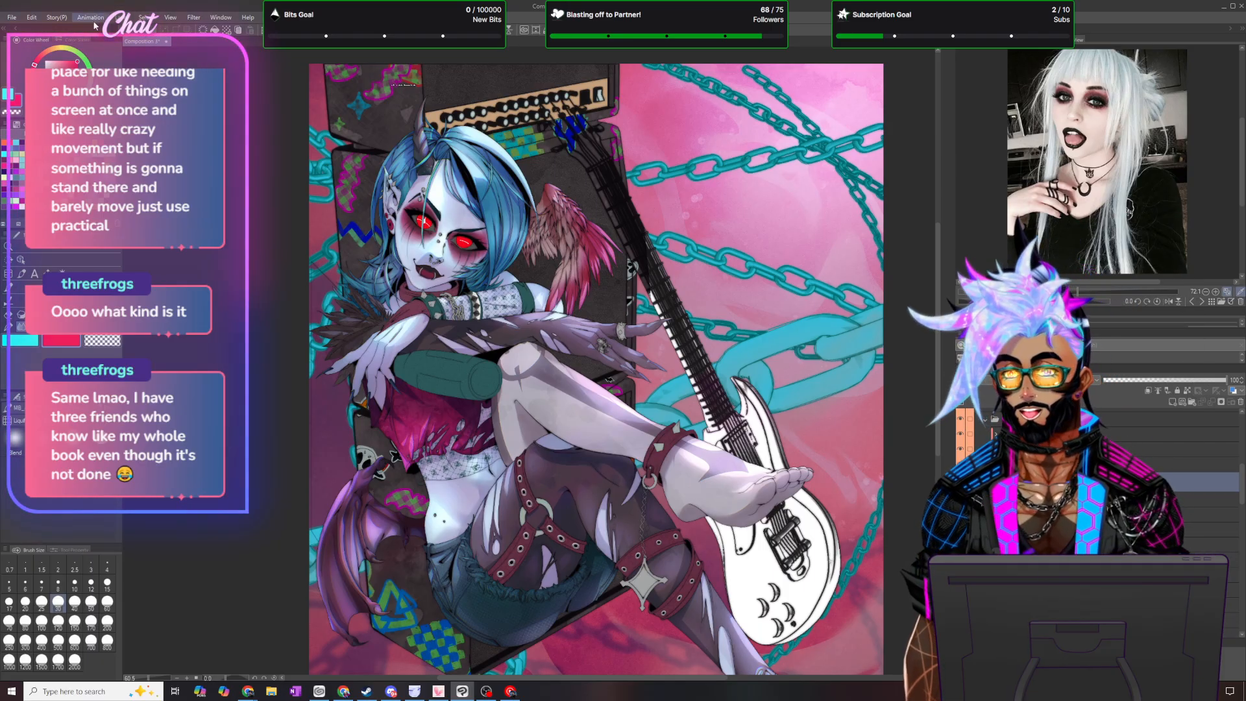
left_click(118, 21)
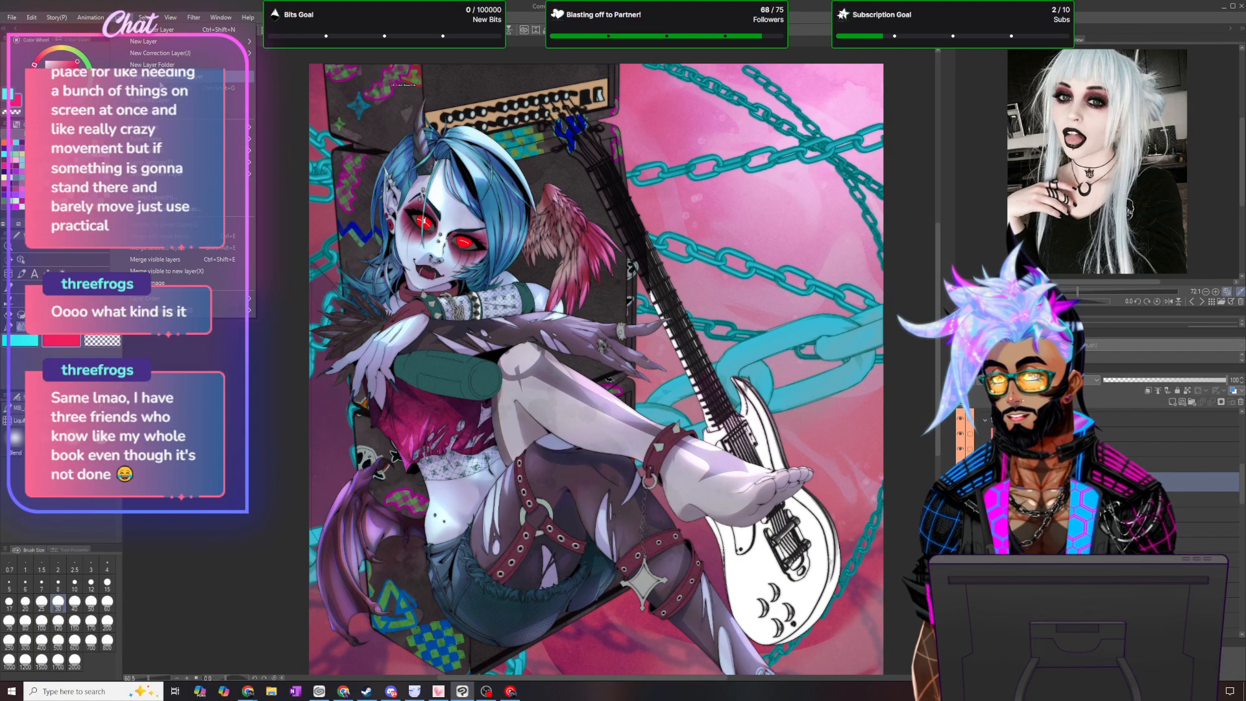
left_click(149, 100)
left_click(119, 18)
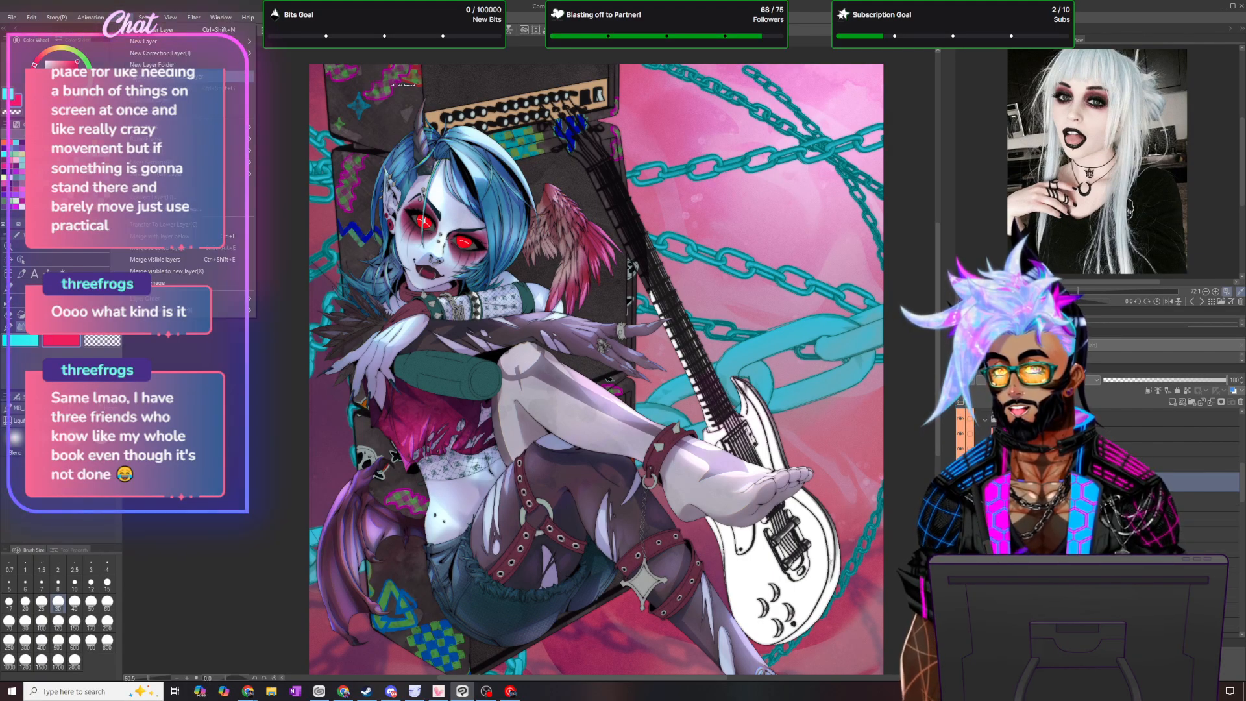
left_click(157, 102)
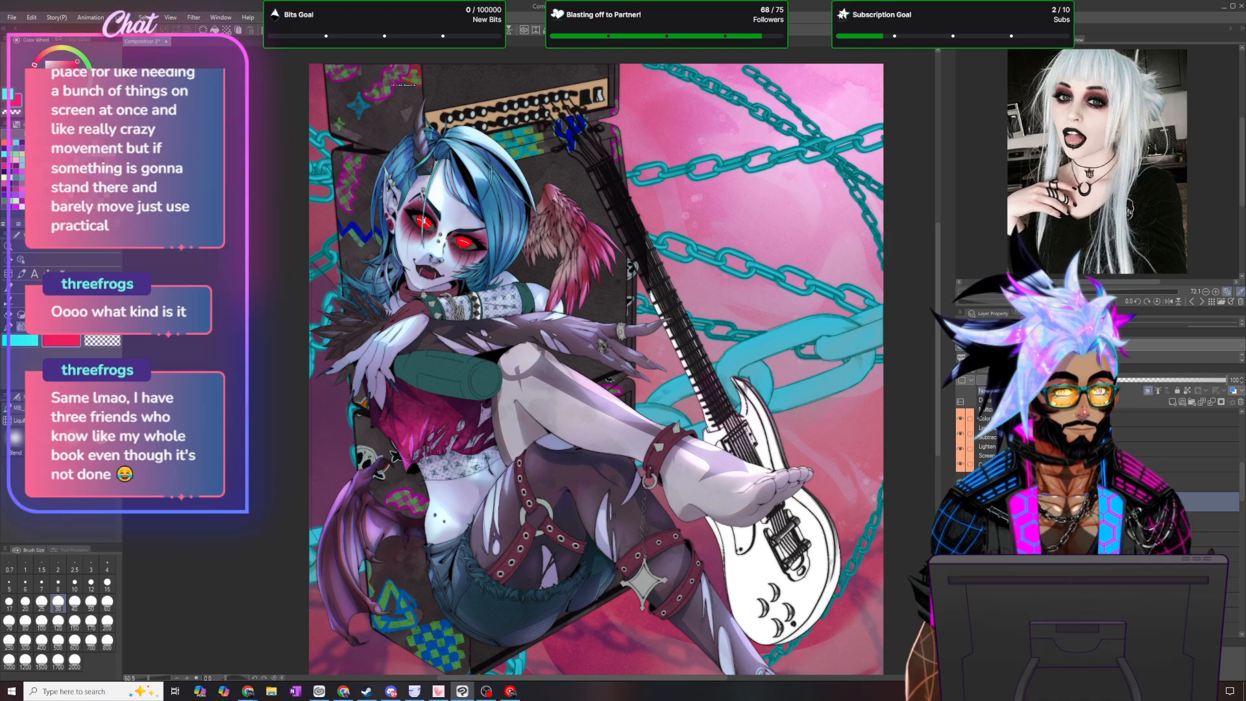
- Try a Gaussian blur with strength 6.00 on the duplicated feather layer
left_click(197, 18)
mouse_move(214, 64)
left_click(303, 78)
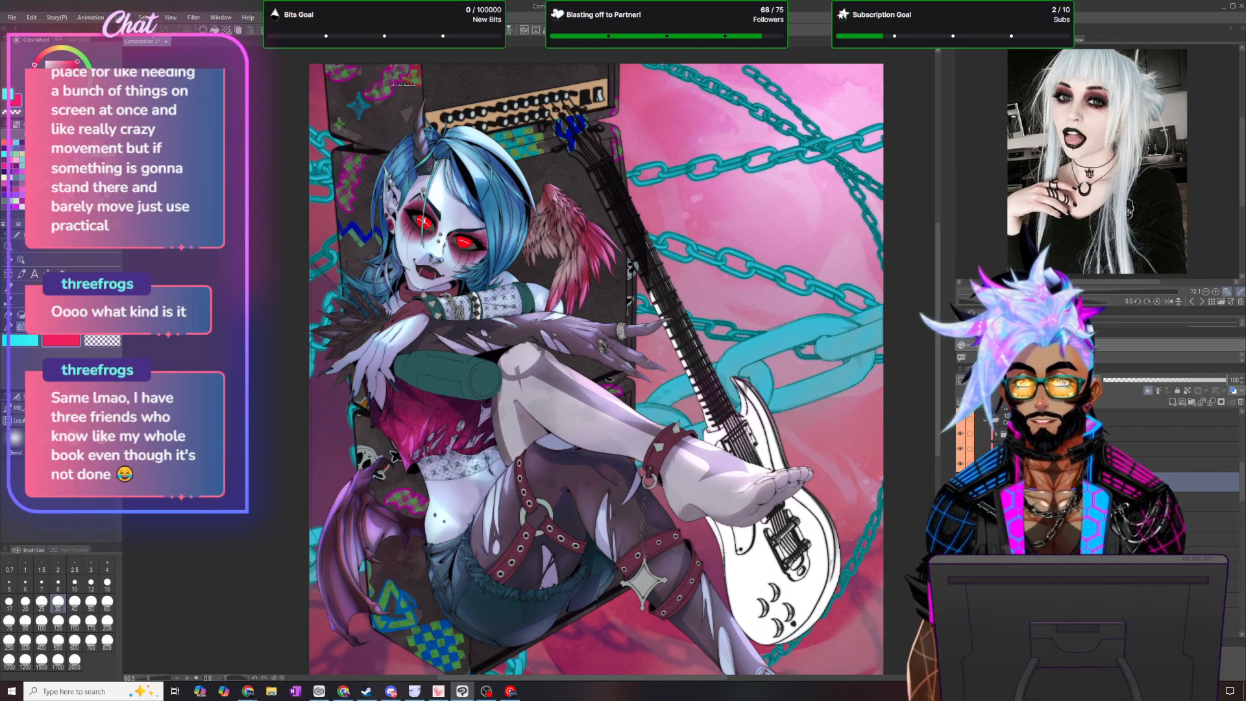
mouse_move(201, 29)
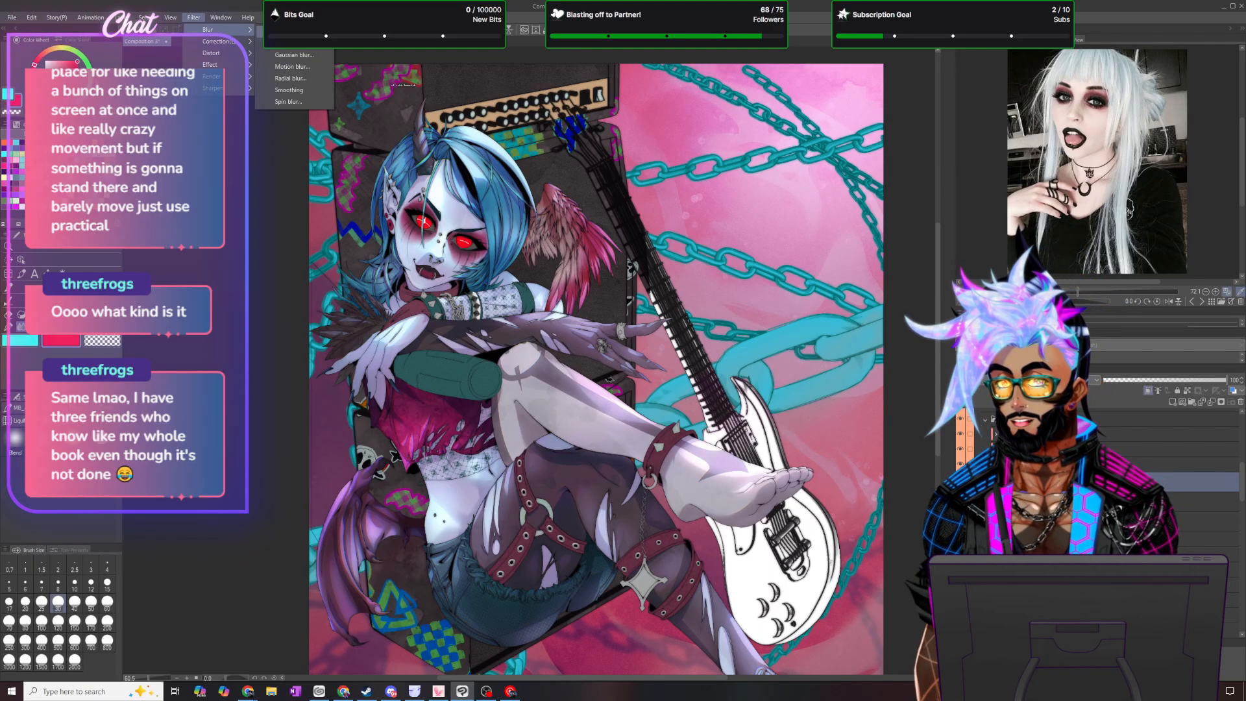
left_click(293, 55)
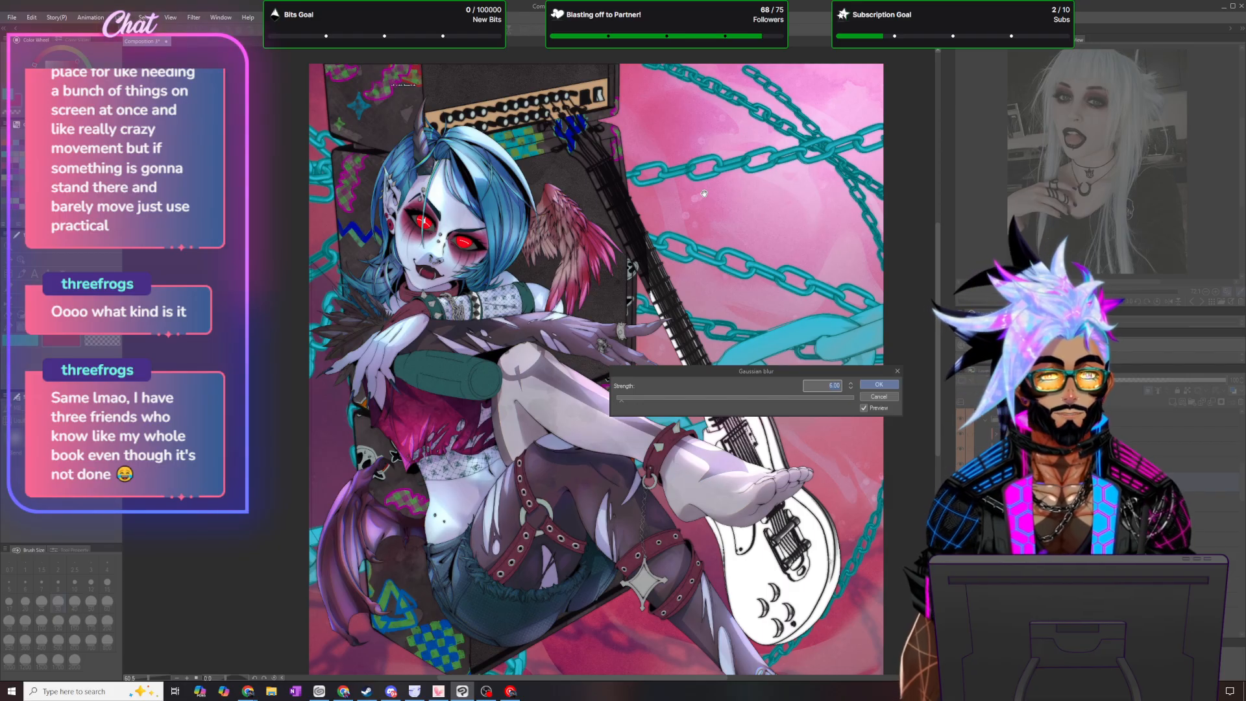
key("Escape")
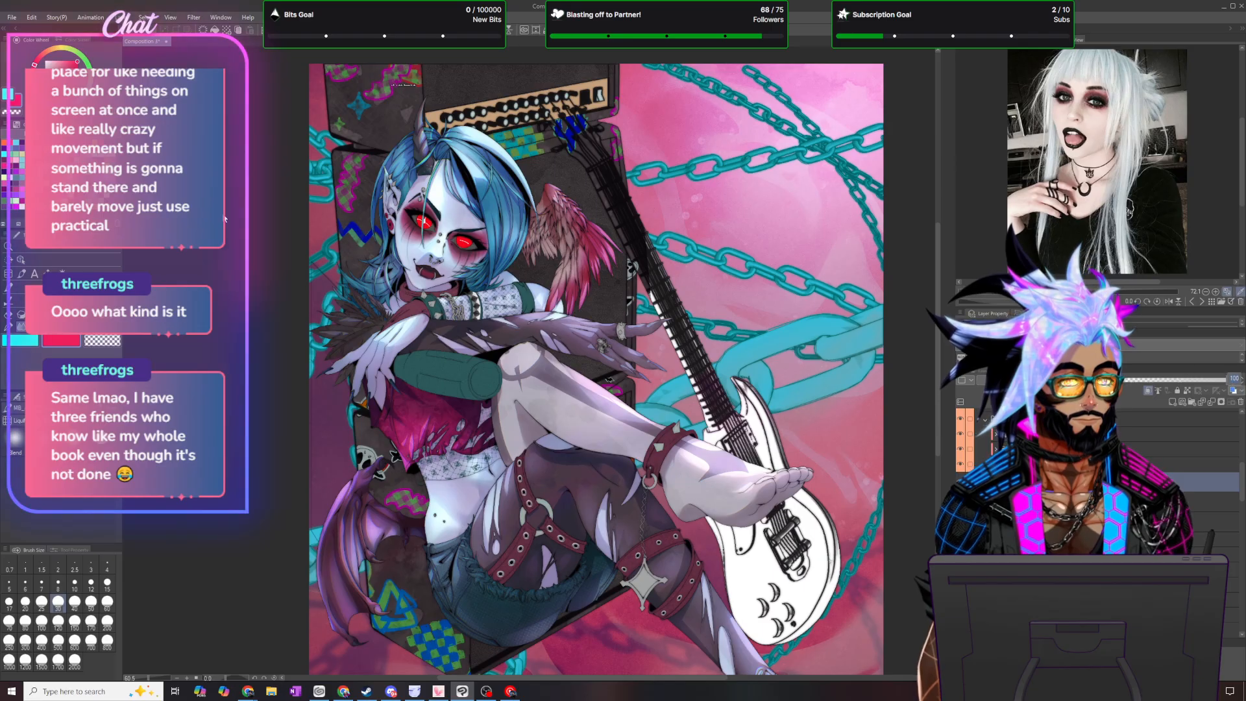
- Set the blurred duplicate feather layer's opacity to 30% and select the neighbouring layer
type("30")
key("Return")
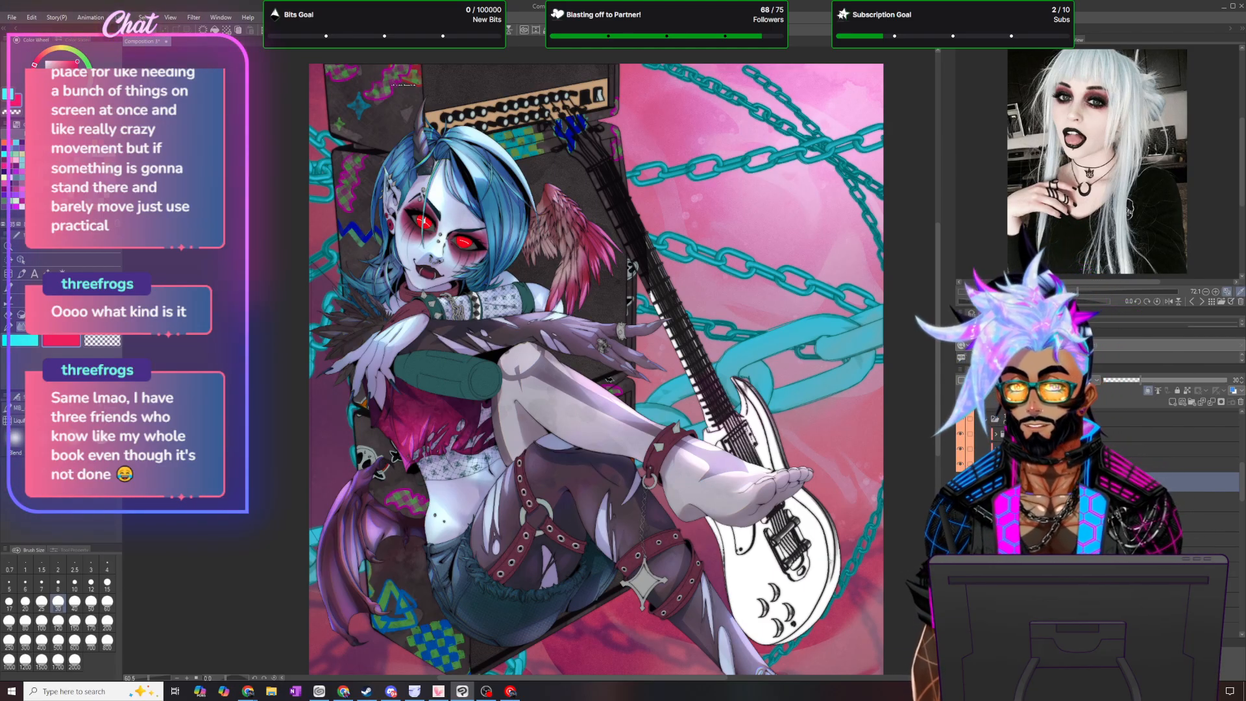
scroll(359, 370, "up", 1)
scroll(362, 349, "up", 4)
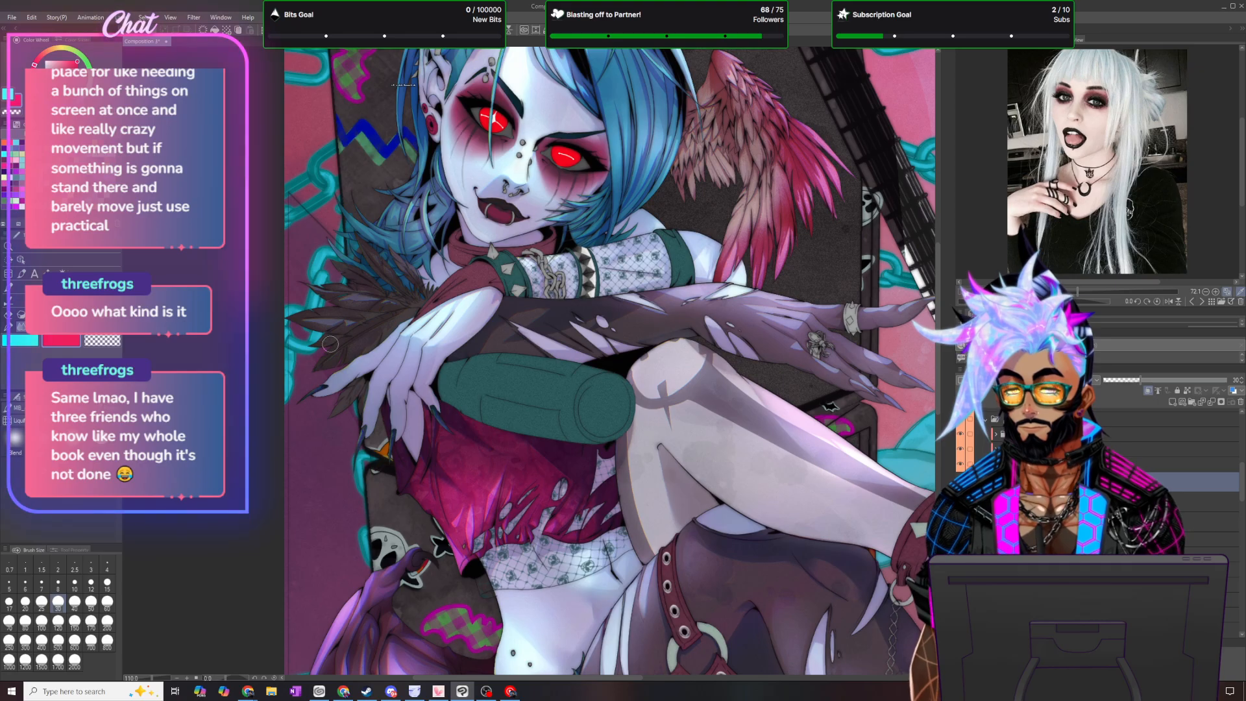
left_click(1091, 522, "shift")
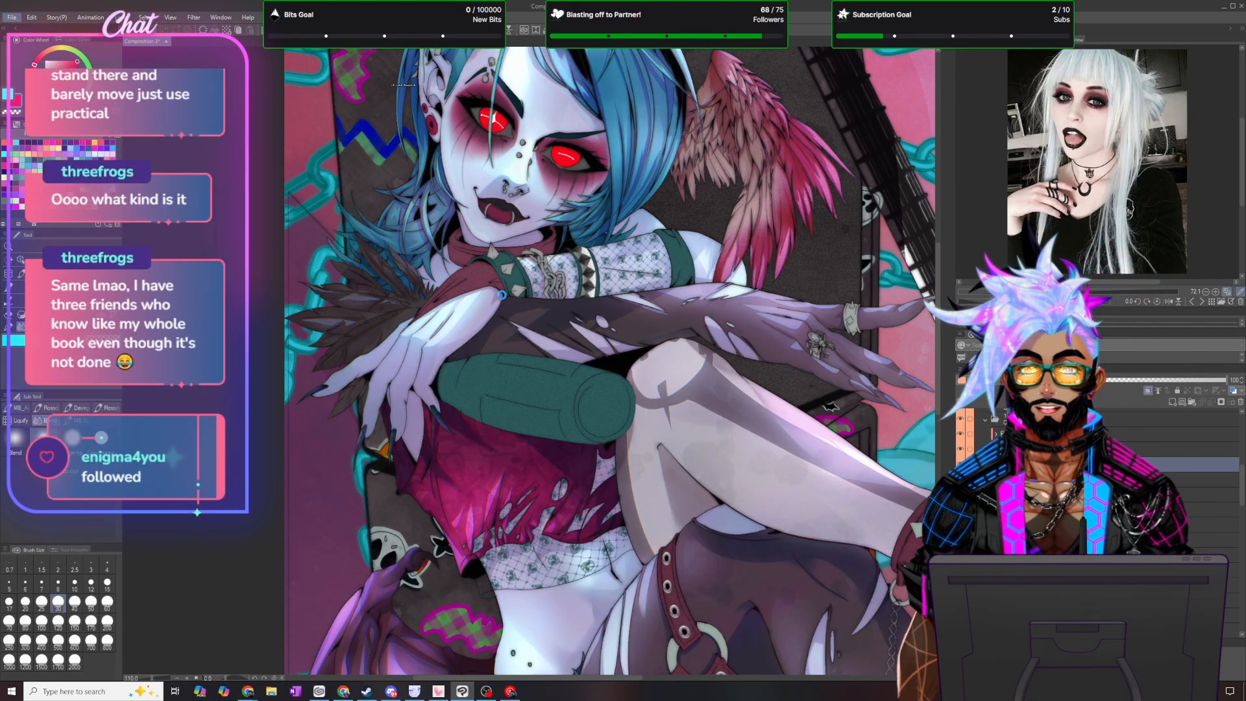
scroll(547, 243, "down", 4)
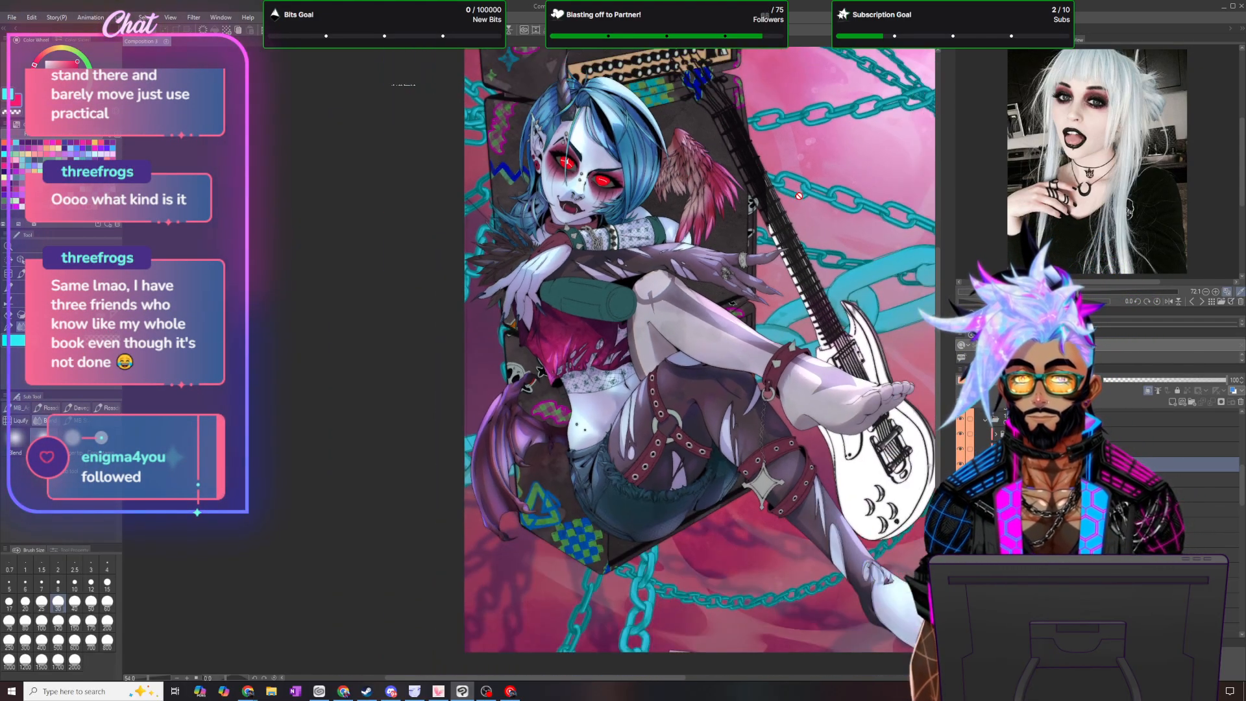
left_click(11, 17)
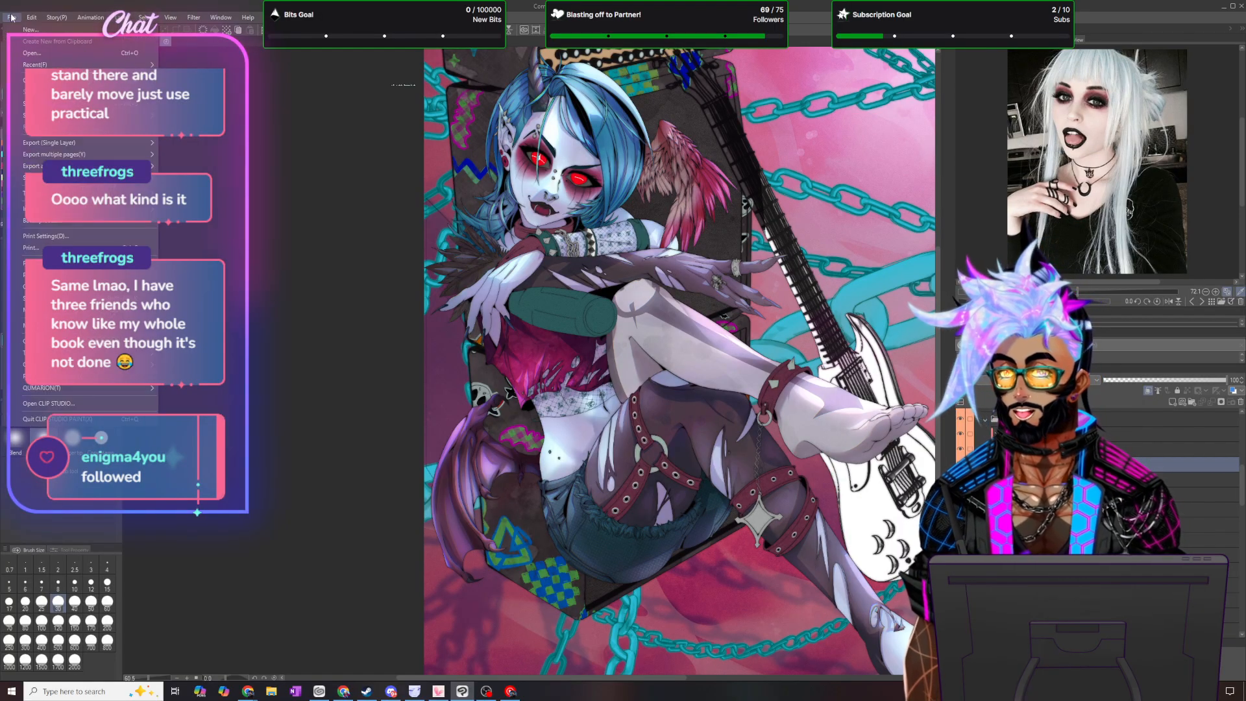
left_click(212, 10)
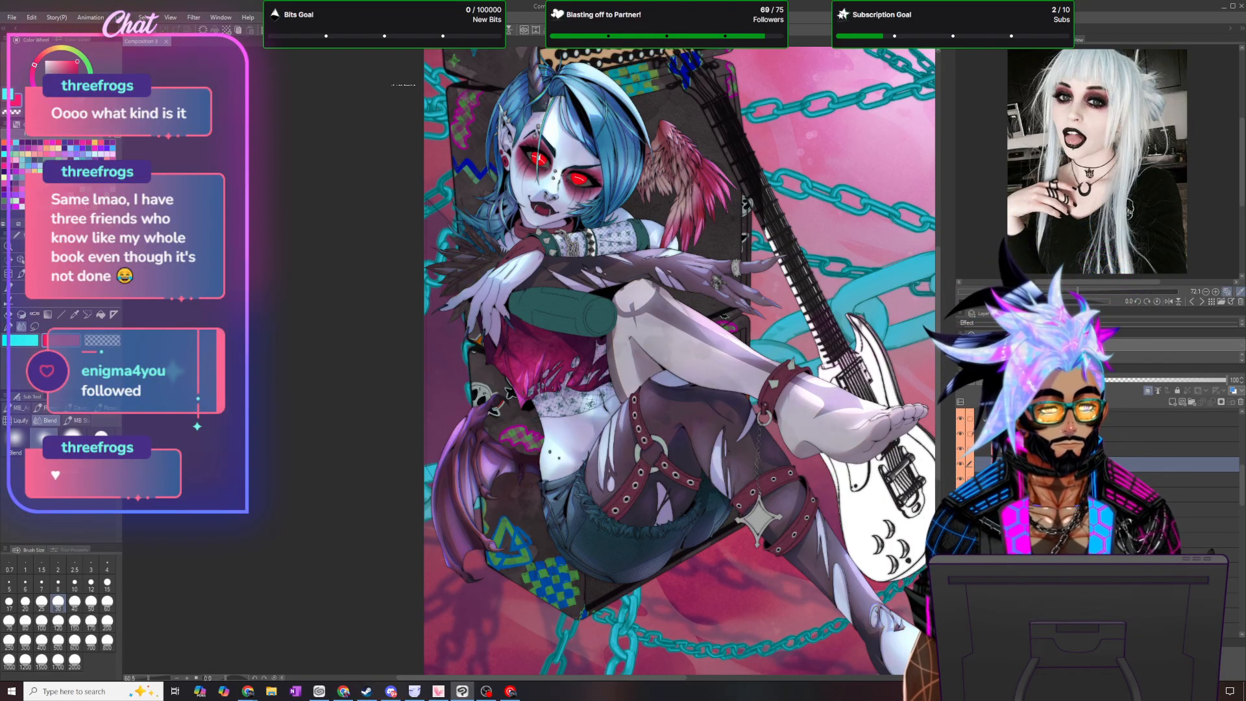
- Add a new layer clipped to the leg strap layers and change its blending mode
scroll(1168, 494, "down", 1)
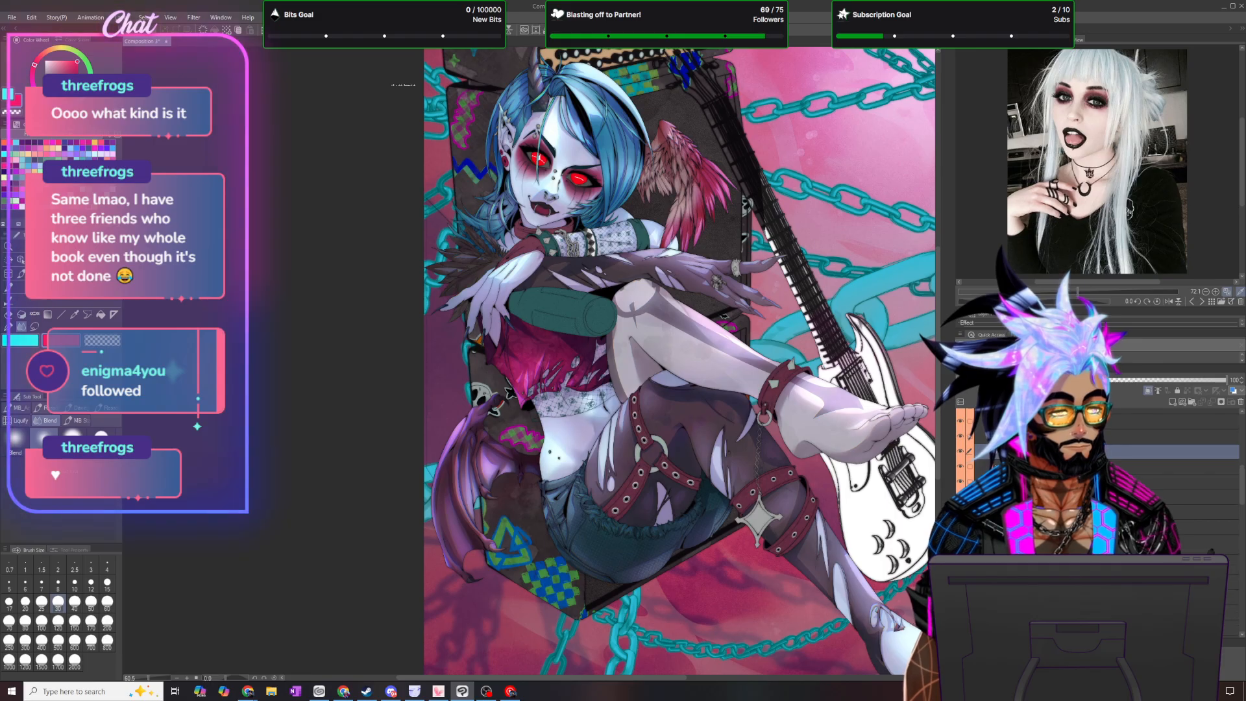
left_click(1103, 544)
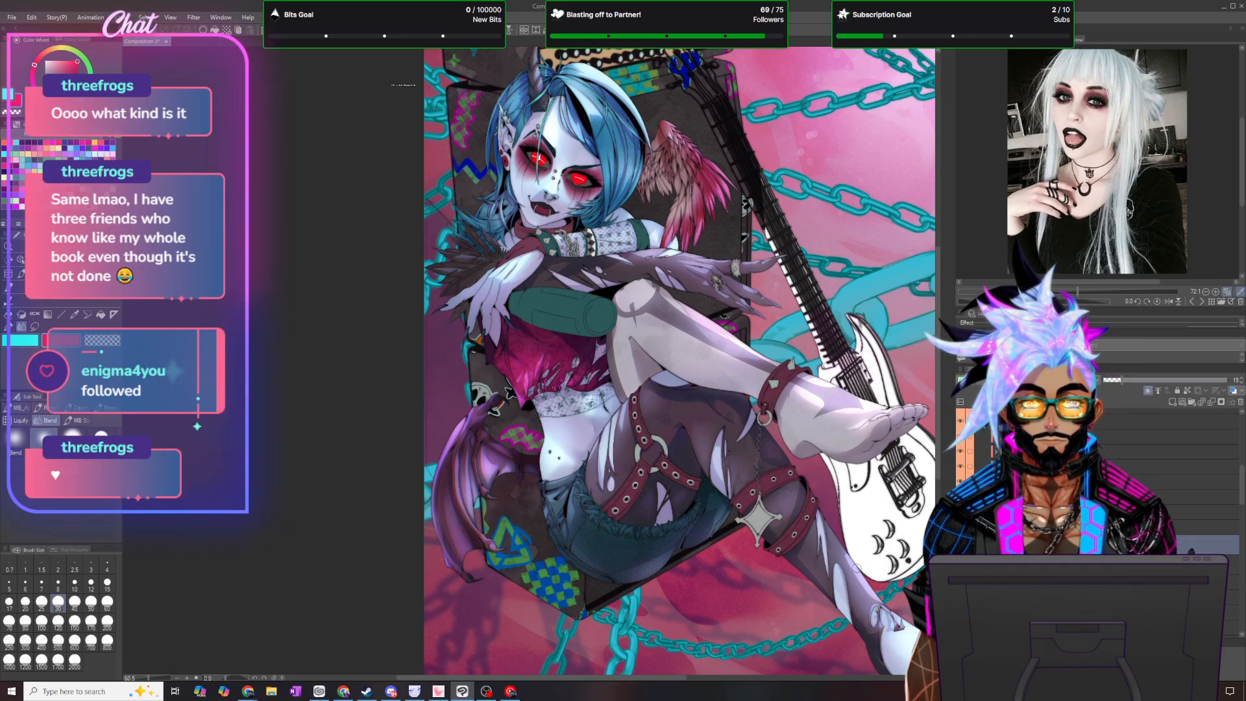
left_click(1173, 403)
left_click(1149, 392)
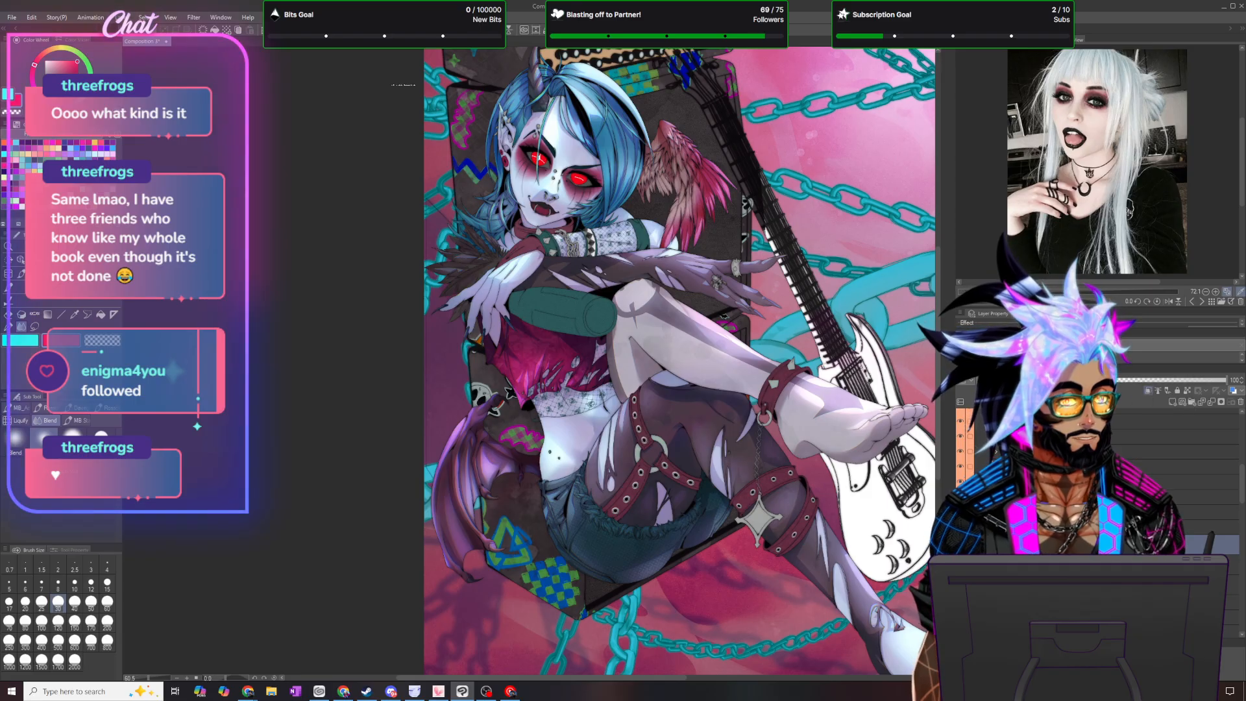
left_click(972, 380)
left_click(975, 413)
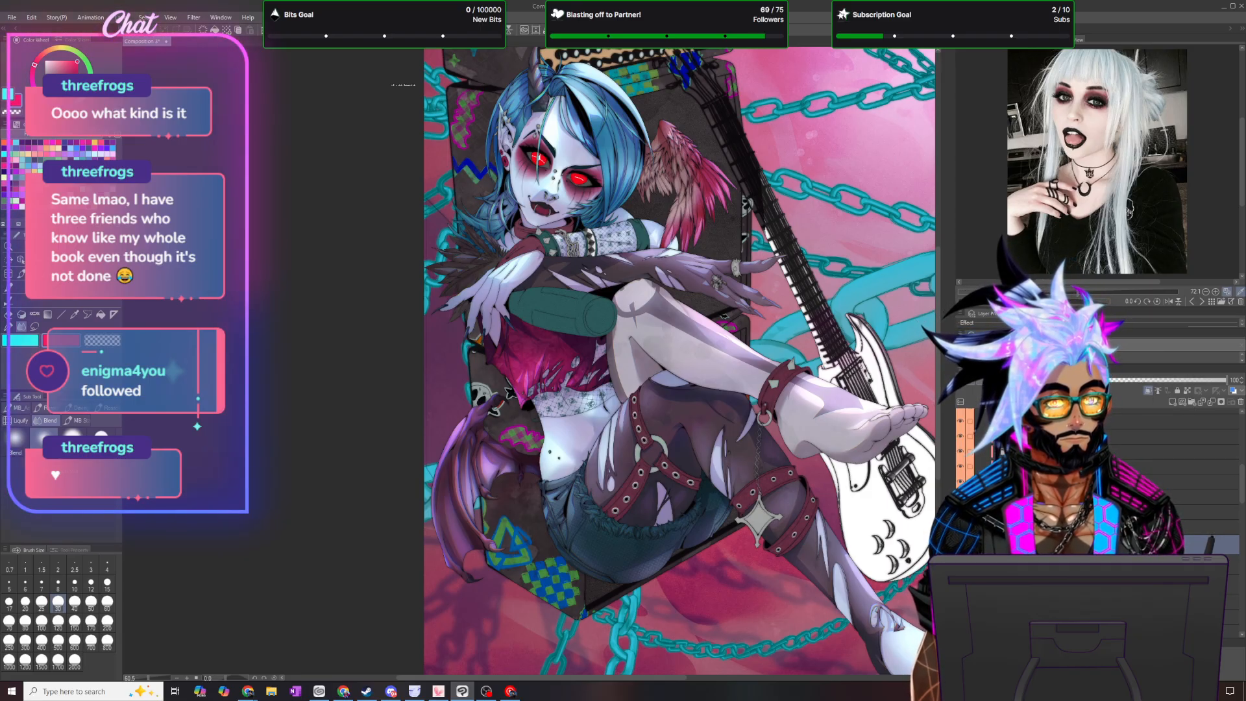
left_click(1008, 381)
left_click(990, 409)
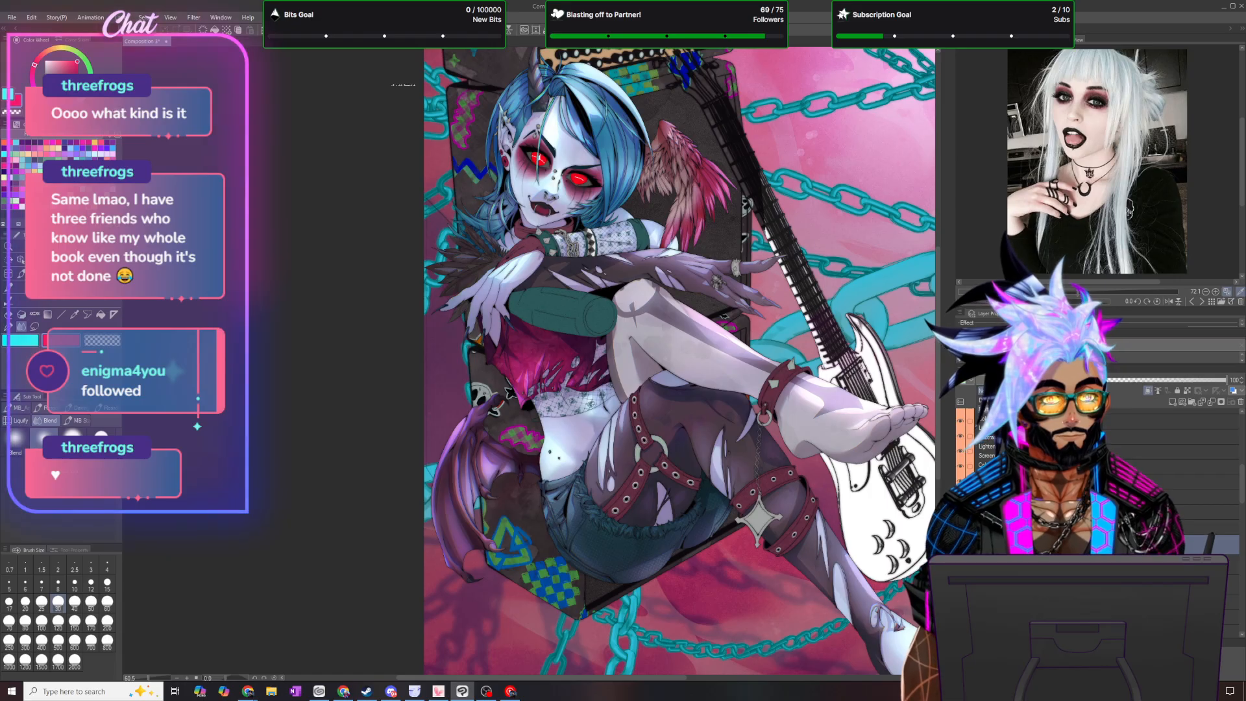
- Sample a dark purple from the legs, lasso the area around the straps and fill it on the clipped layer
left_click(1104, 584)
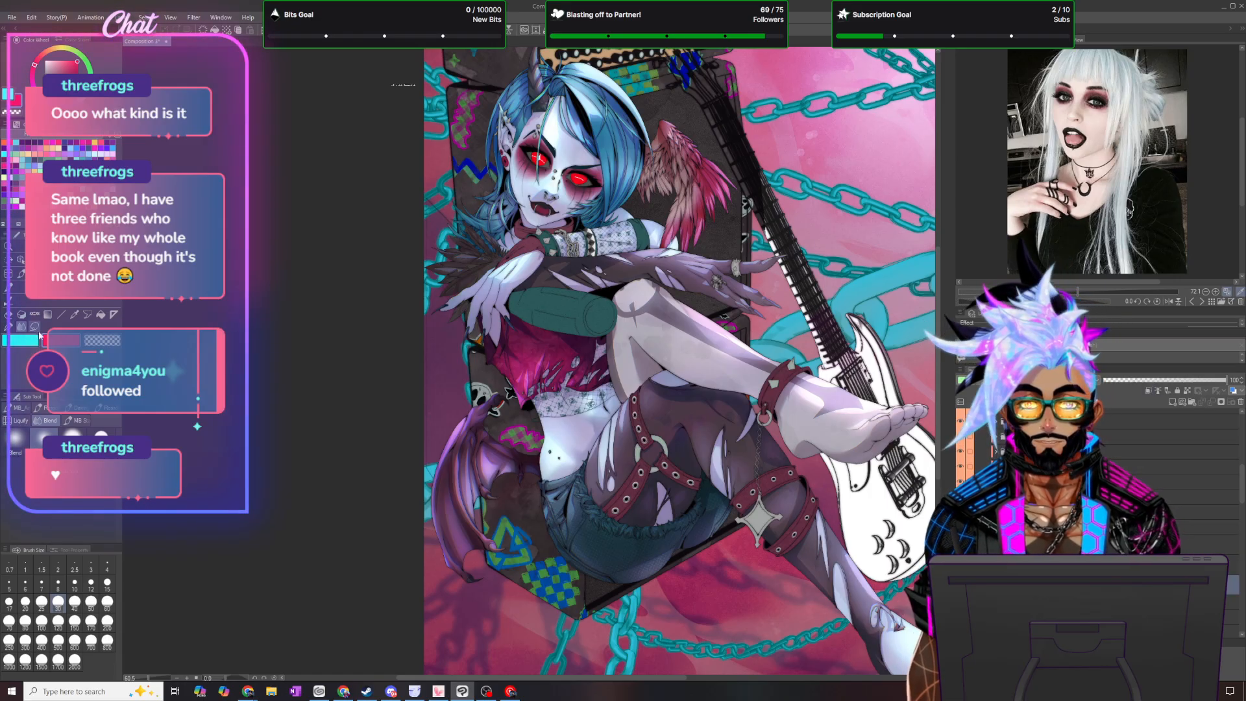
key("i")
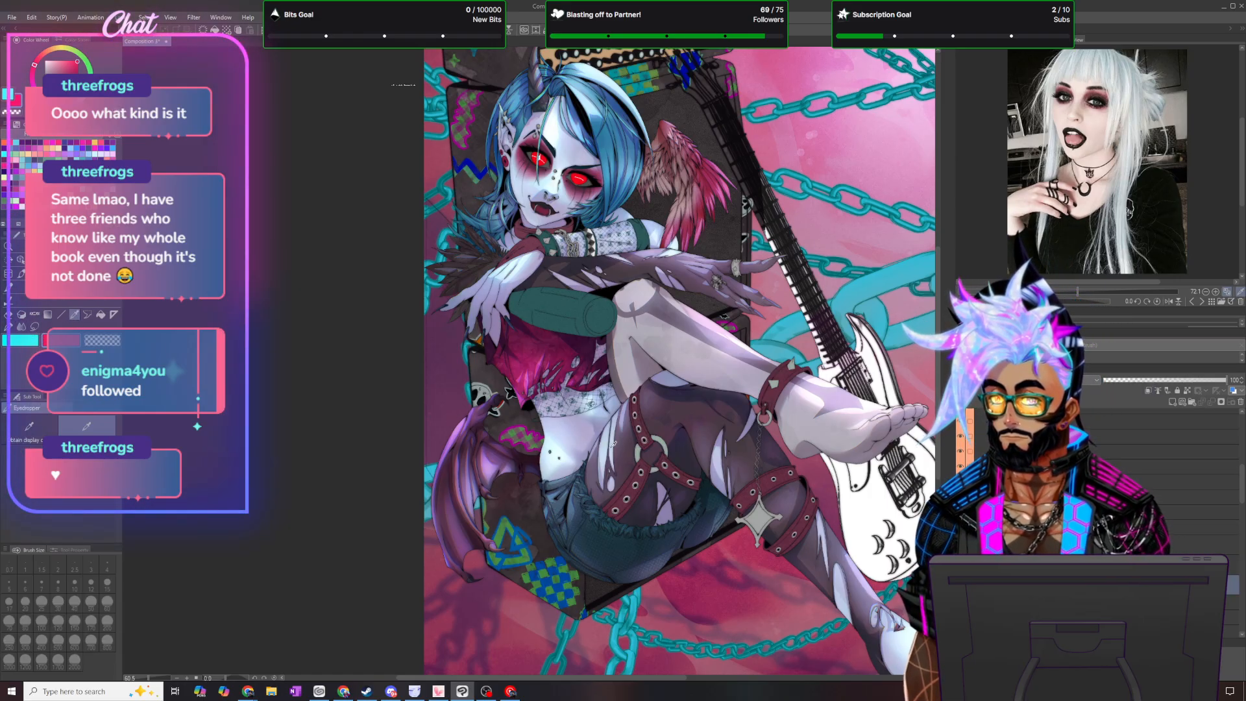
left_click(634, 486)
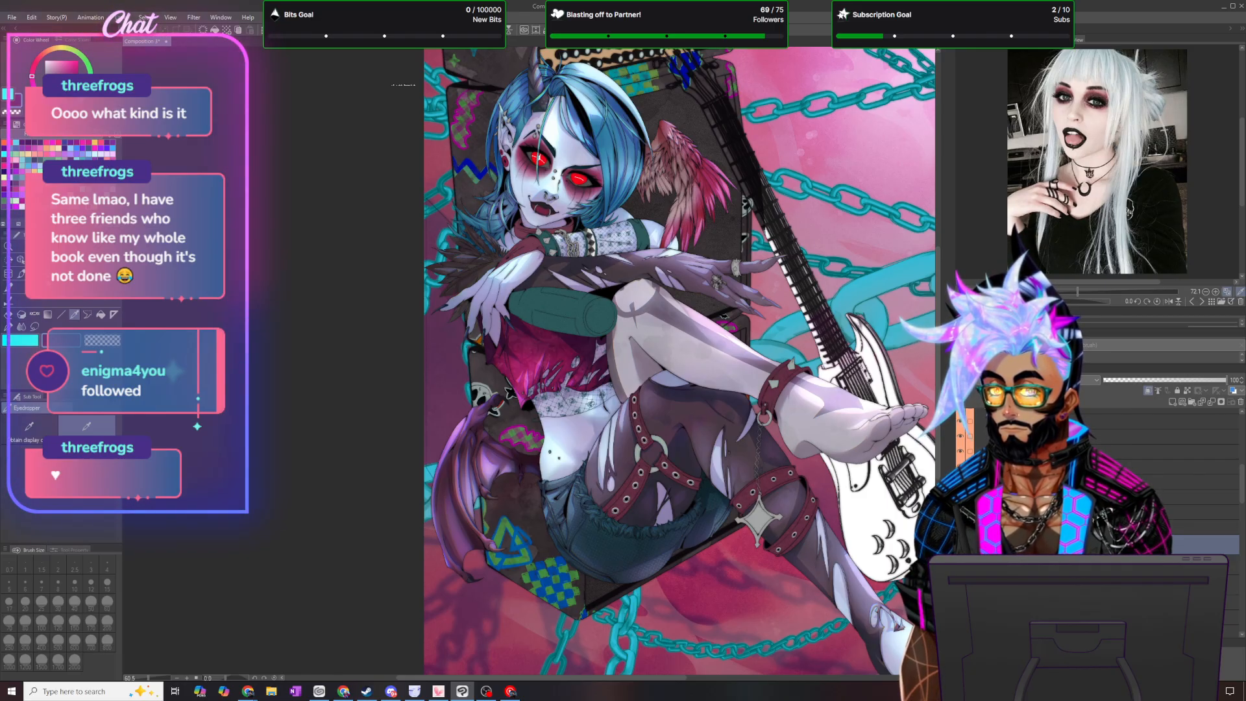
left_click(37, 326)
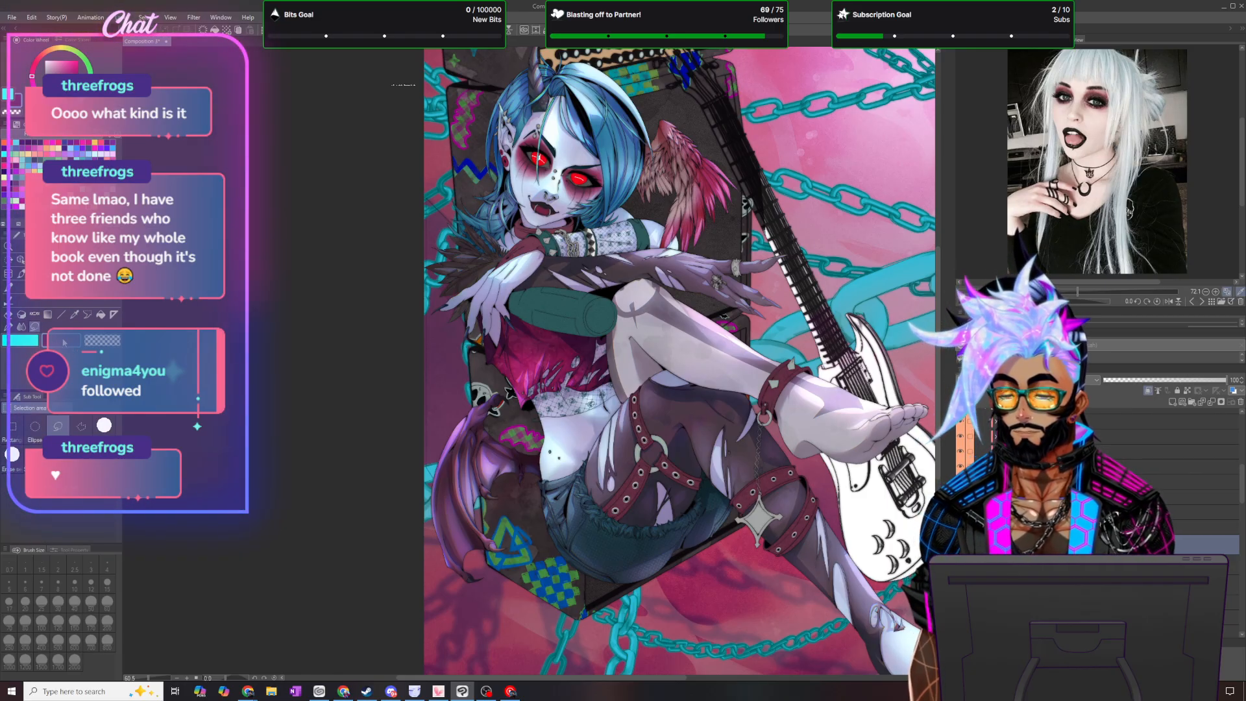
scroll(500, 486, "down", 6)
scroll(586, 518, "up", 6)
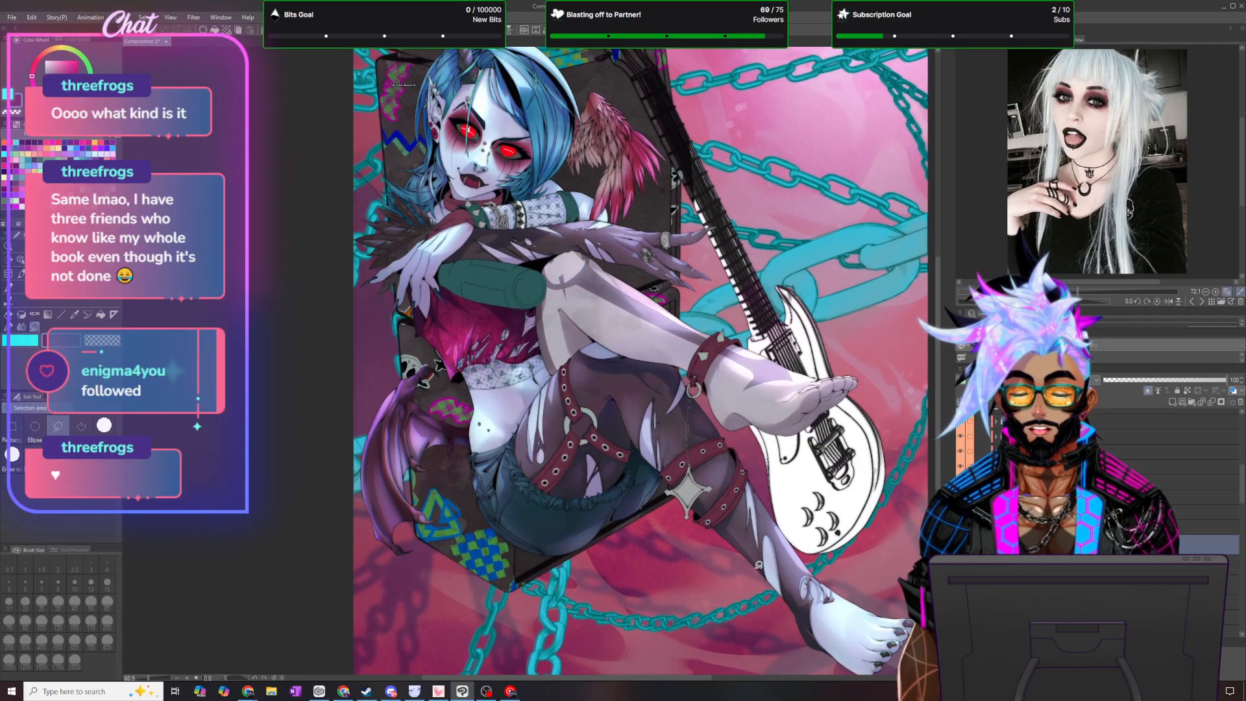
left_click_drag(938, 341, 925, 368)
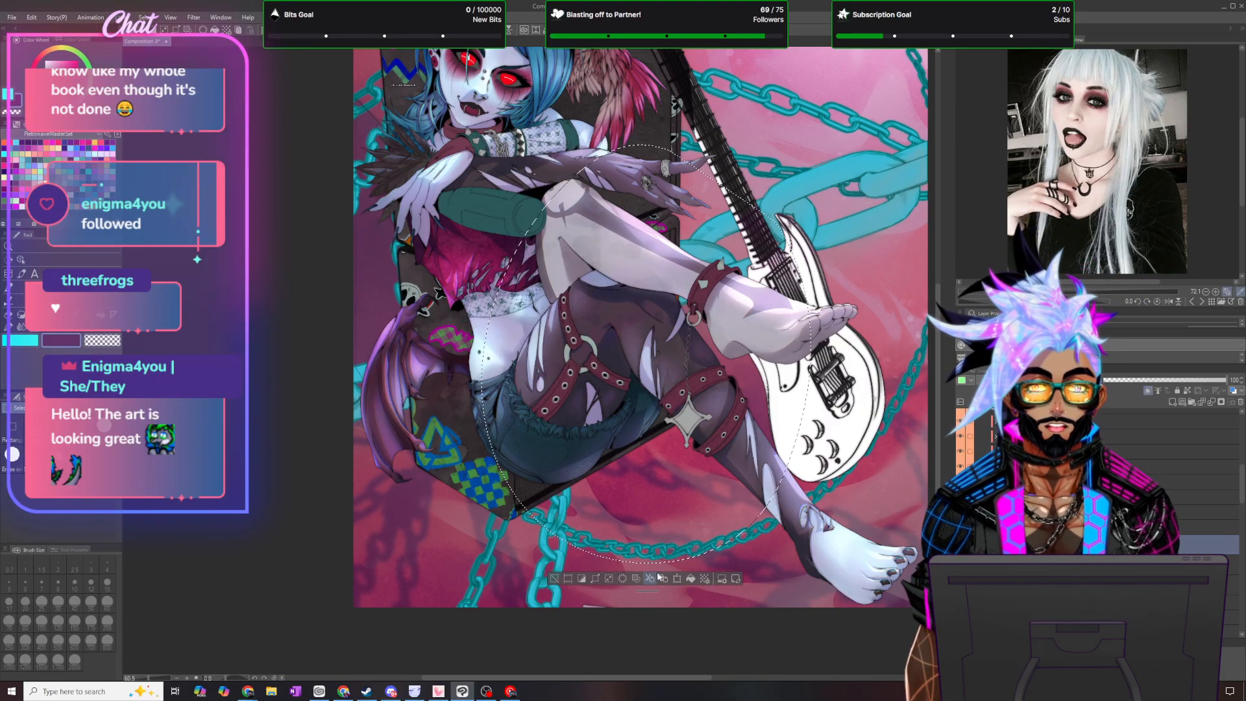
left_click(692, 577)
- Clear the selection and set the opacity of the dark strap shading layer to 50%
scroll(576, 283, "down", 3)
scroll(555, 108, "up", 2)
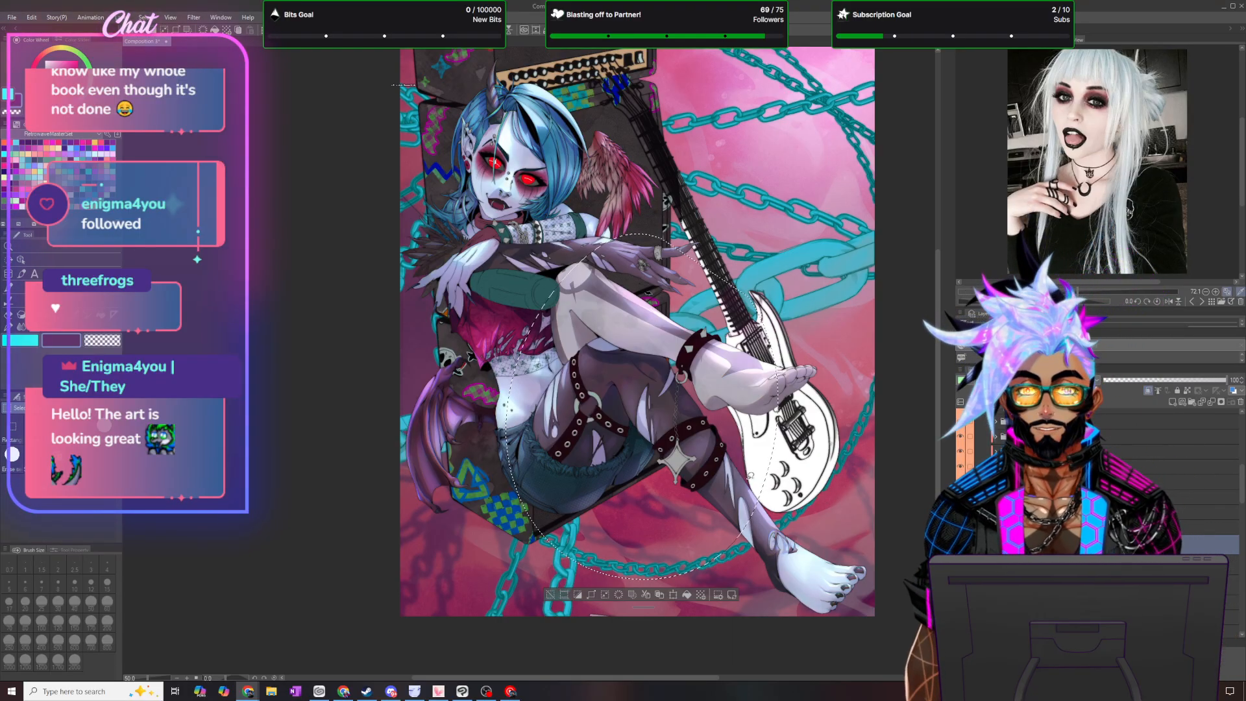
scroll(751, 476, "up", 1)
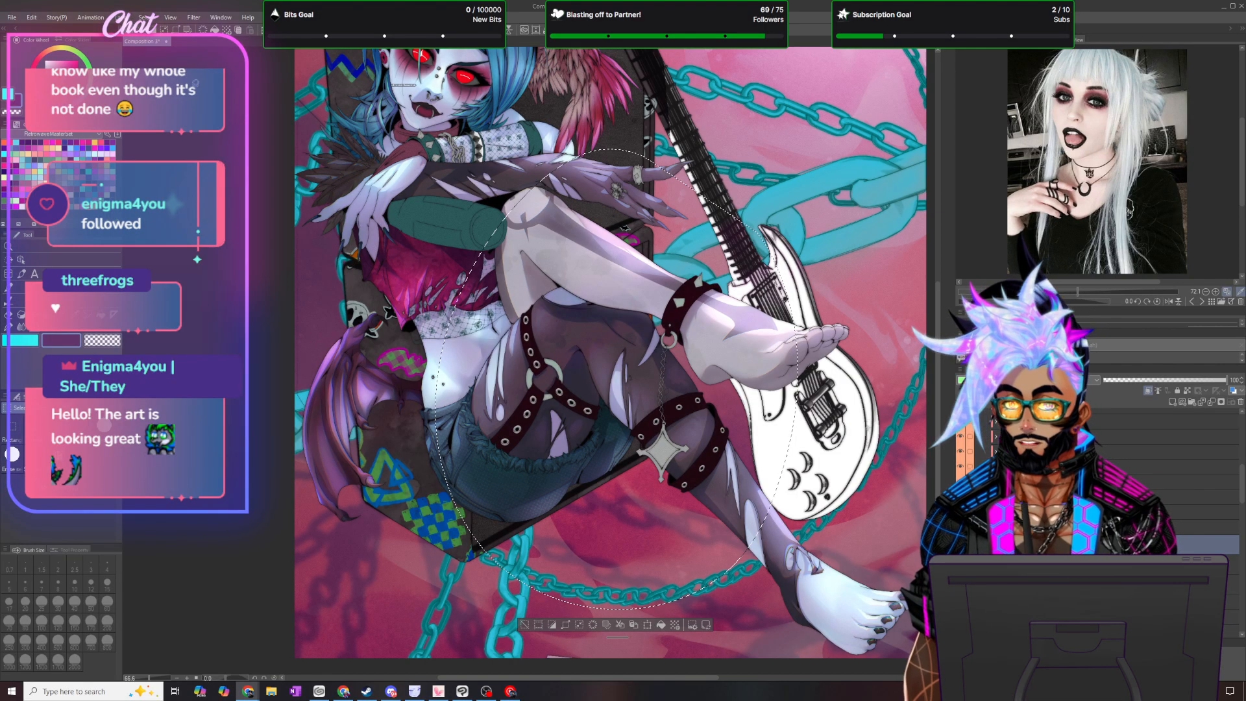
left_click(142, 18)
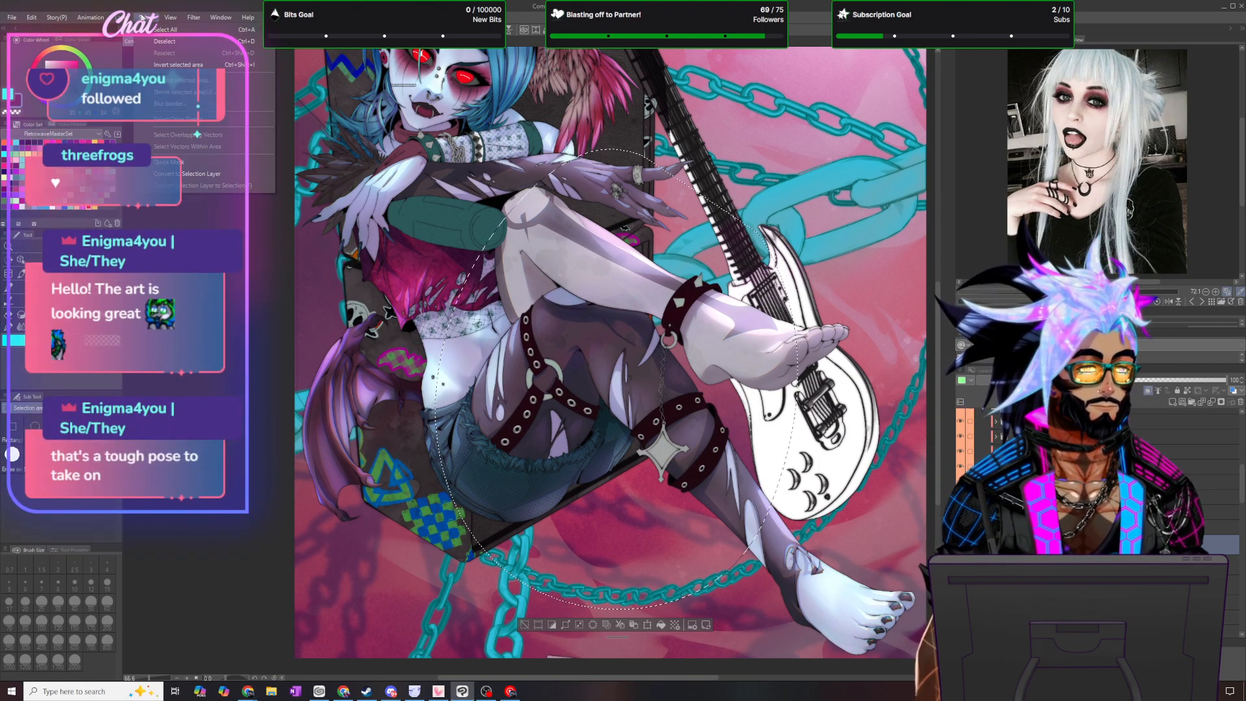
left_click(165, 41)
scroll(664, 385, "down", 5)
scroll(664, 385, "up", 4)
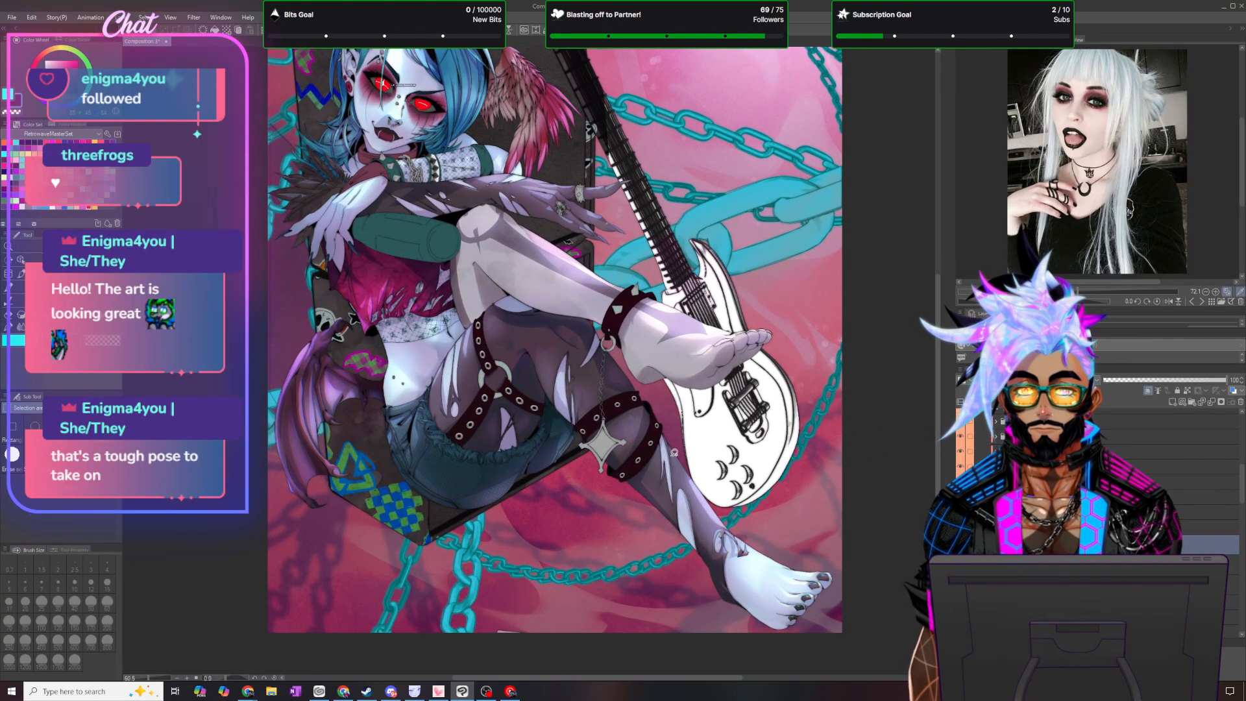
scroll(727, 326, "down", 4)
scroll(403, 85, "up", 3)
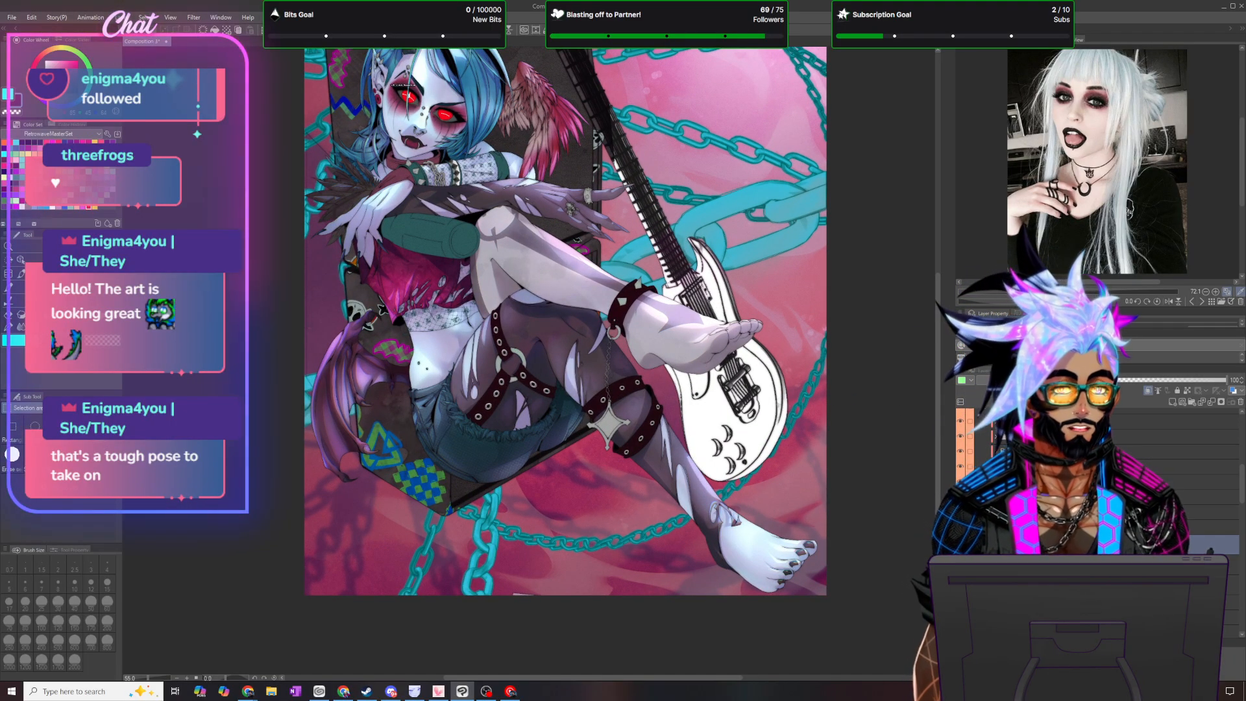
scroll(617, 412, "down", 3)
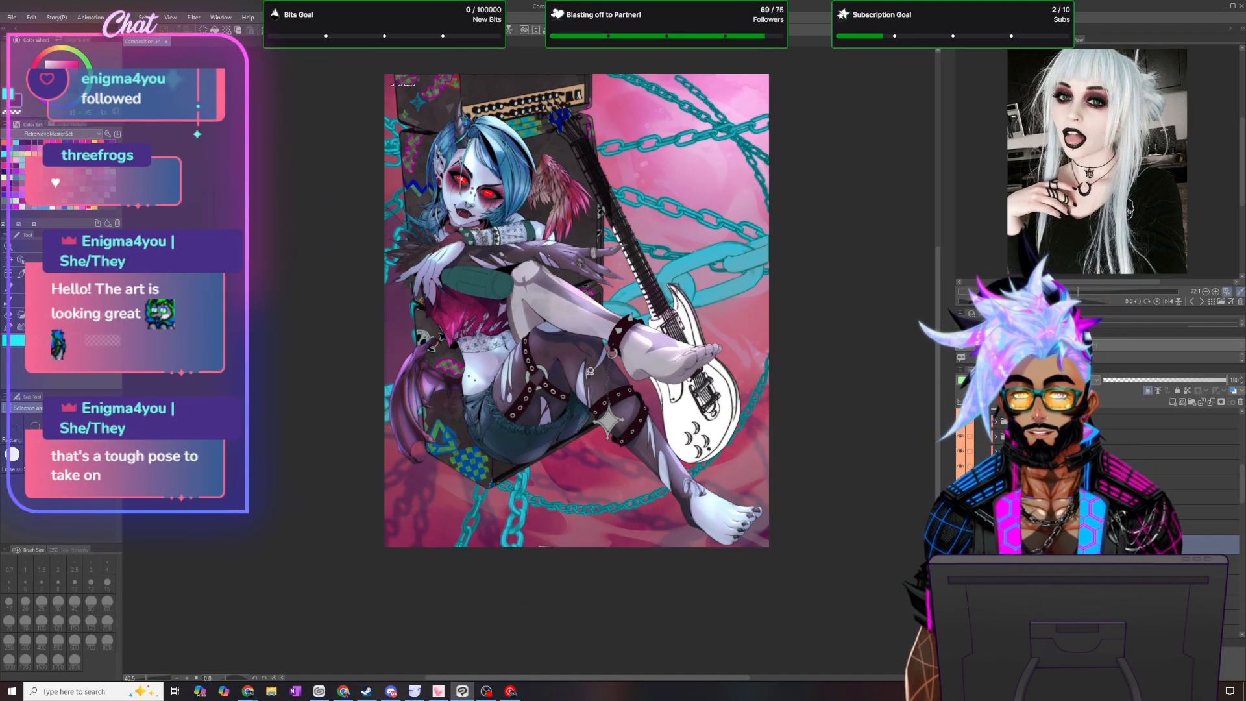
scroll(597, 272, "up", 2)
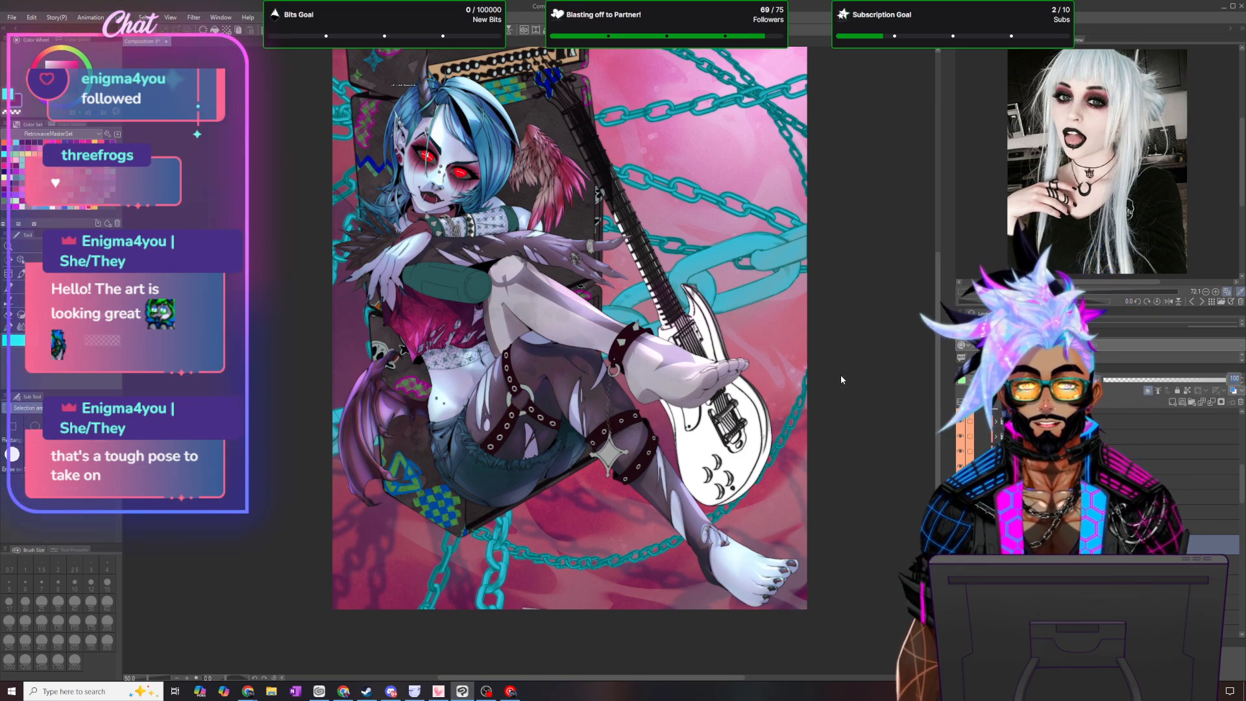
type("50")
key("Return")
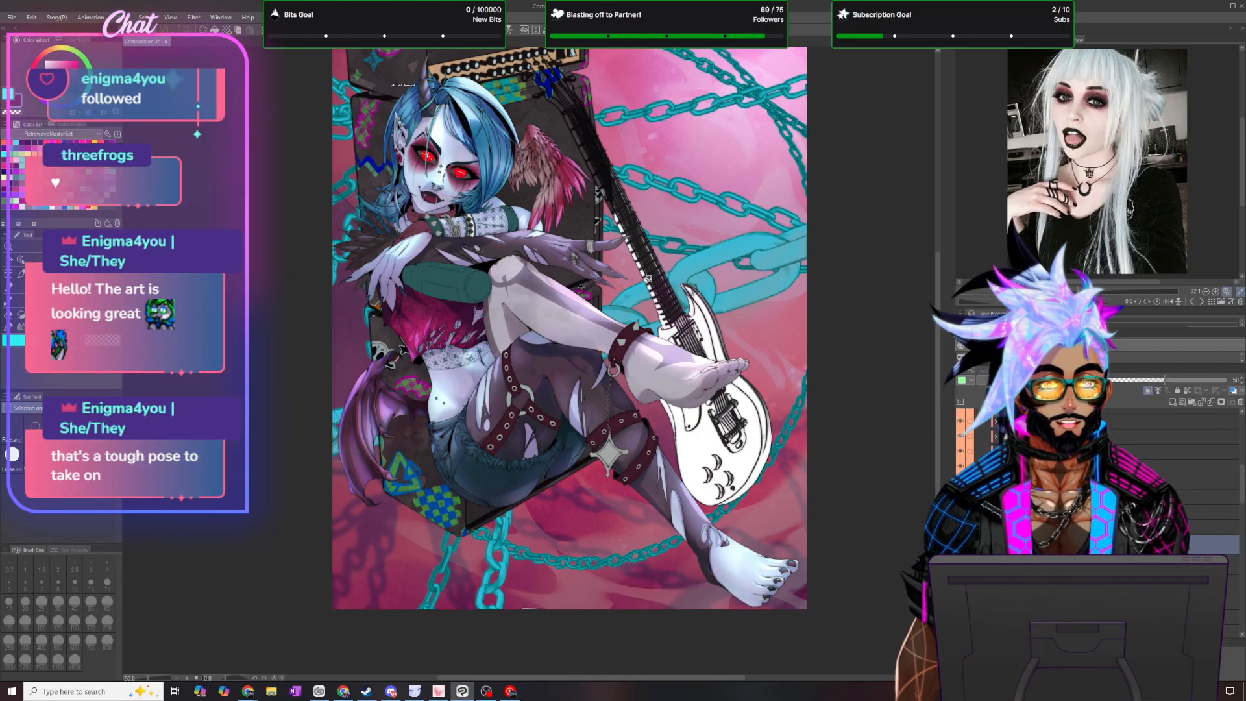
- Switch to an MB brush at size 120 and touch up the shading on the leg straps
scroll(564, 259, "up", 5)
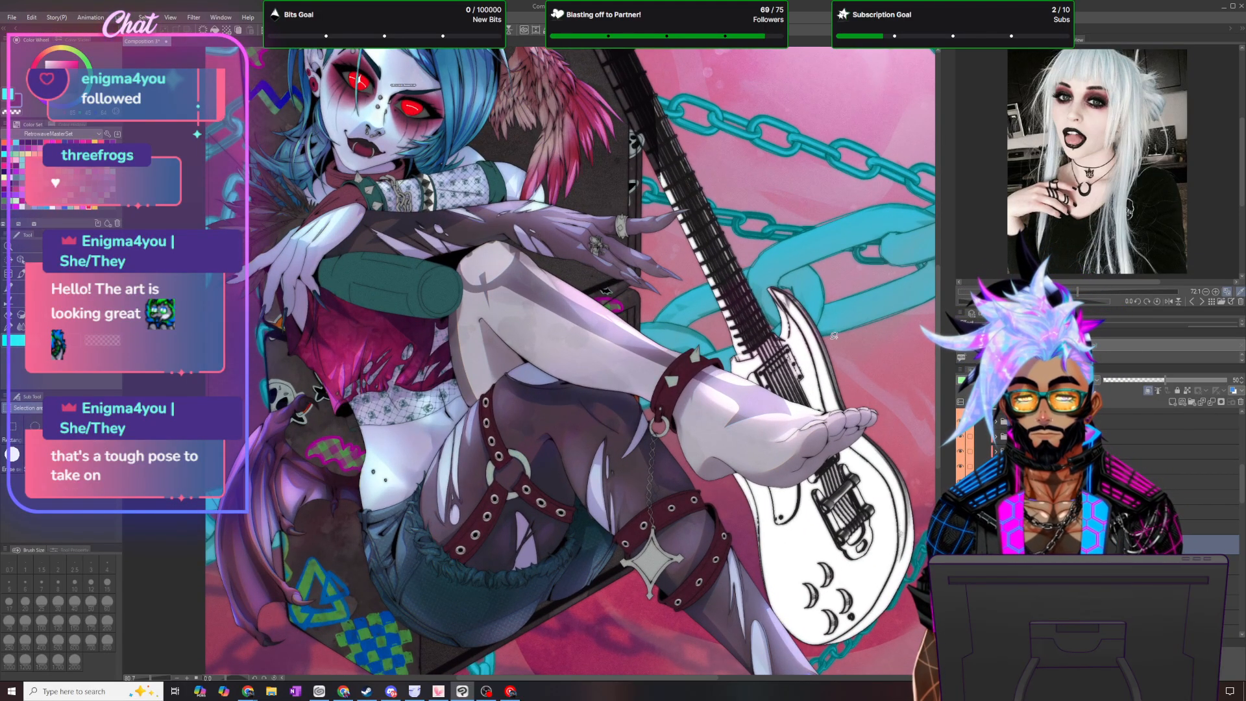
scroll(937, 305, "down", 3)
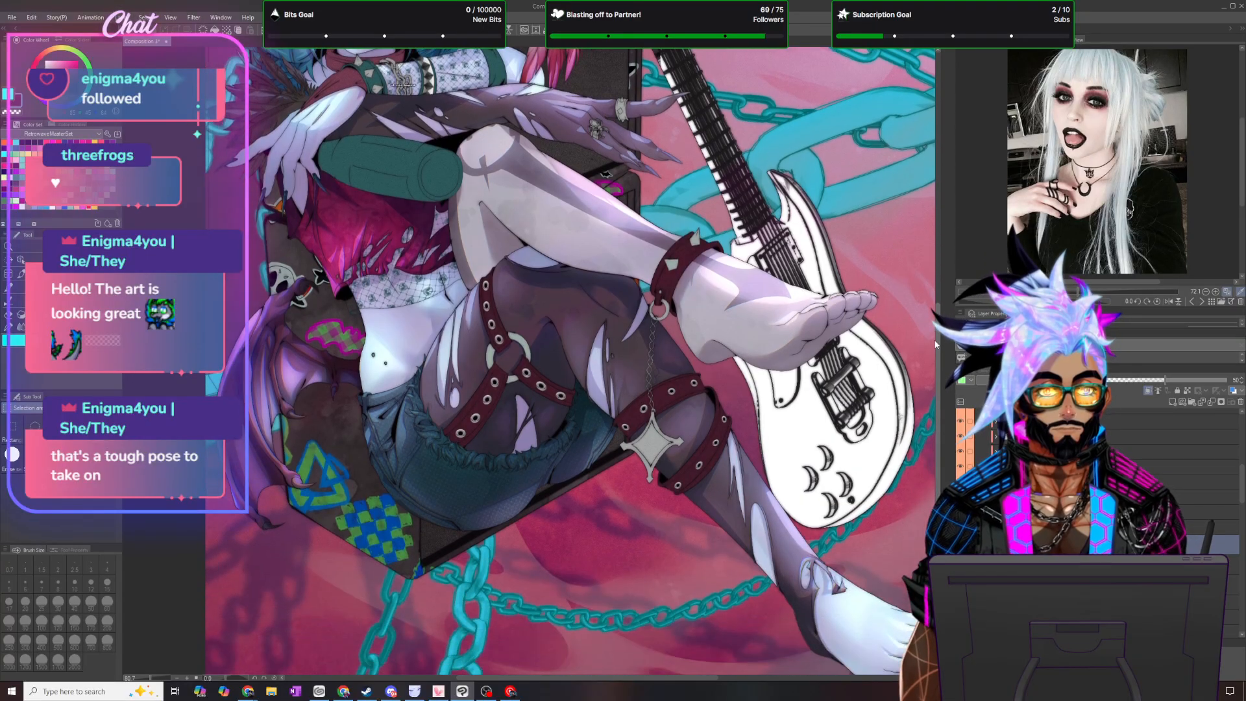
left_click(20, 327)
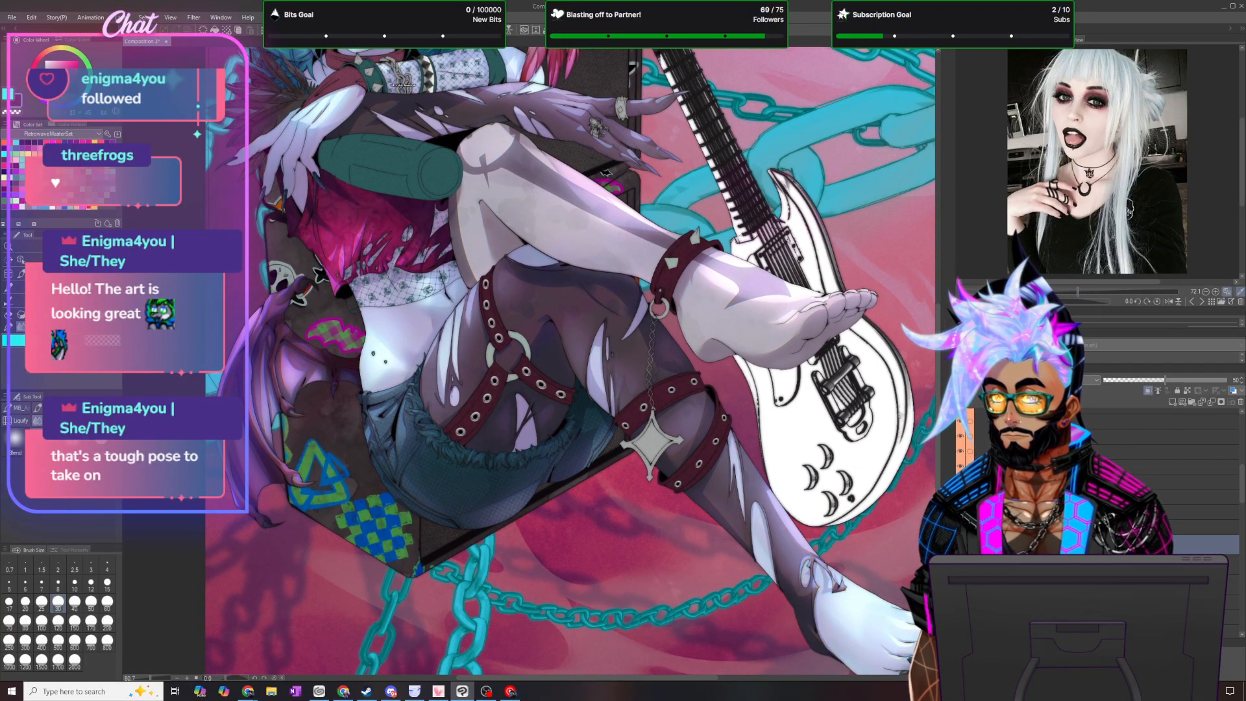
left_click(18, 409)
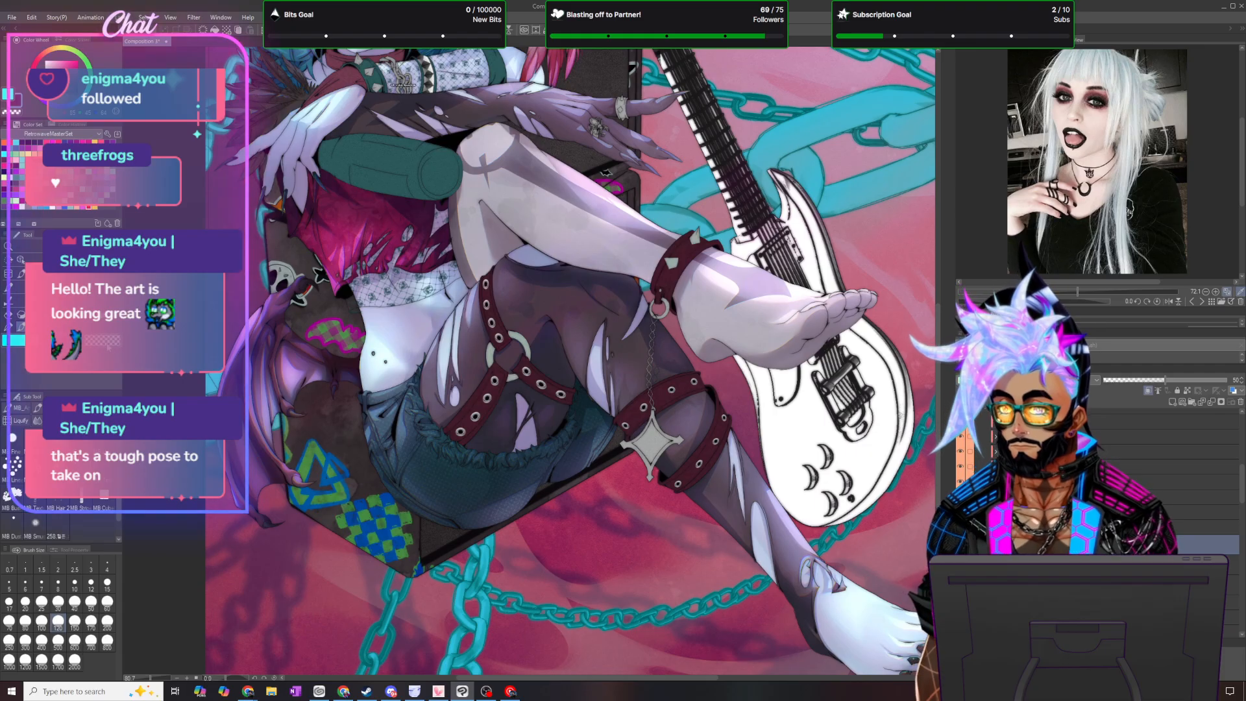
scroll(748, 221, "up", 3)
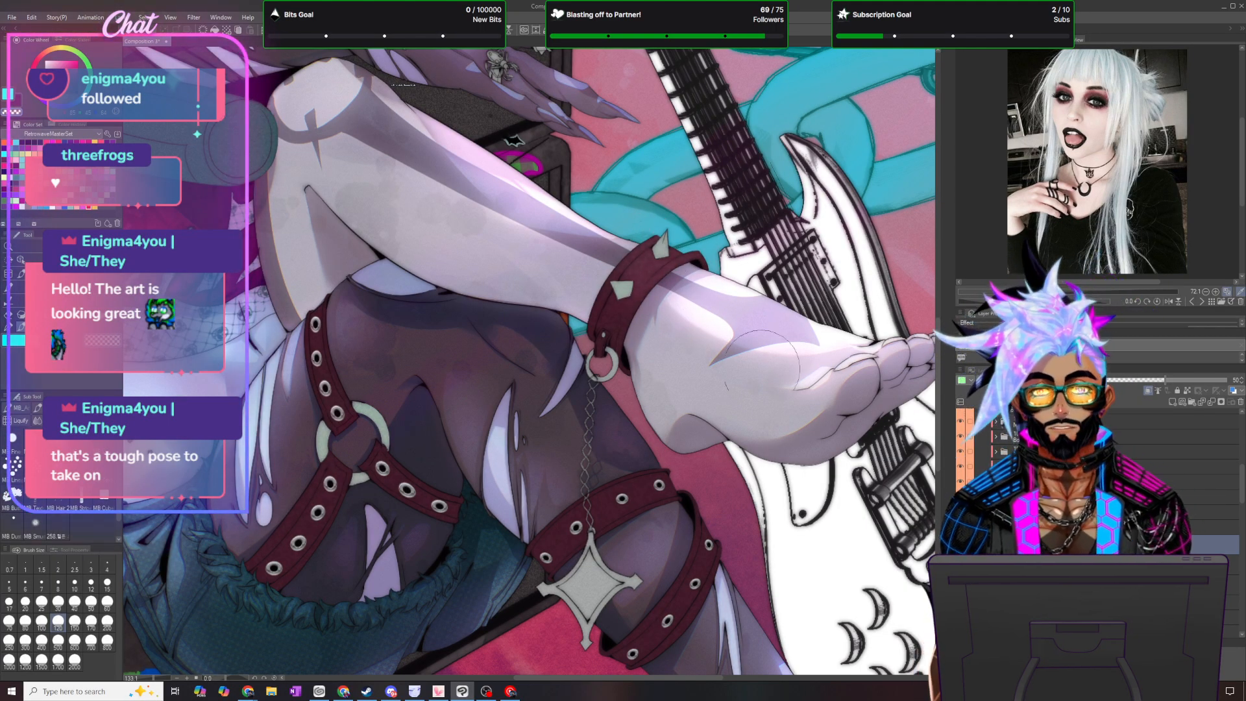
scroll(779, 419, "down", 5)
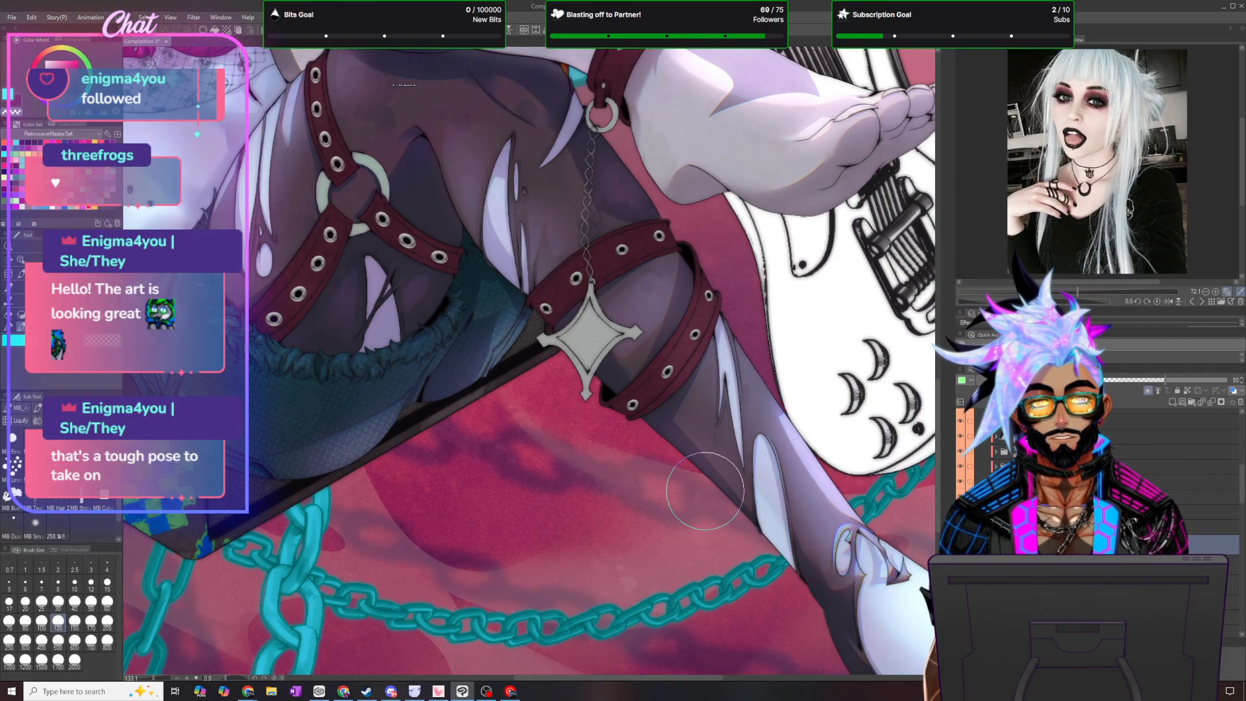
scroll(704, 490, "down", 5)
scroll(744, 344, "up", 2)
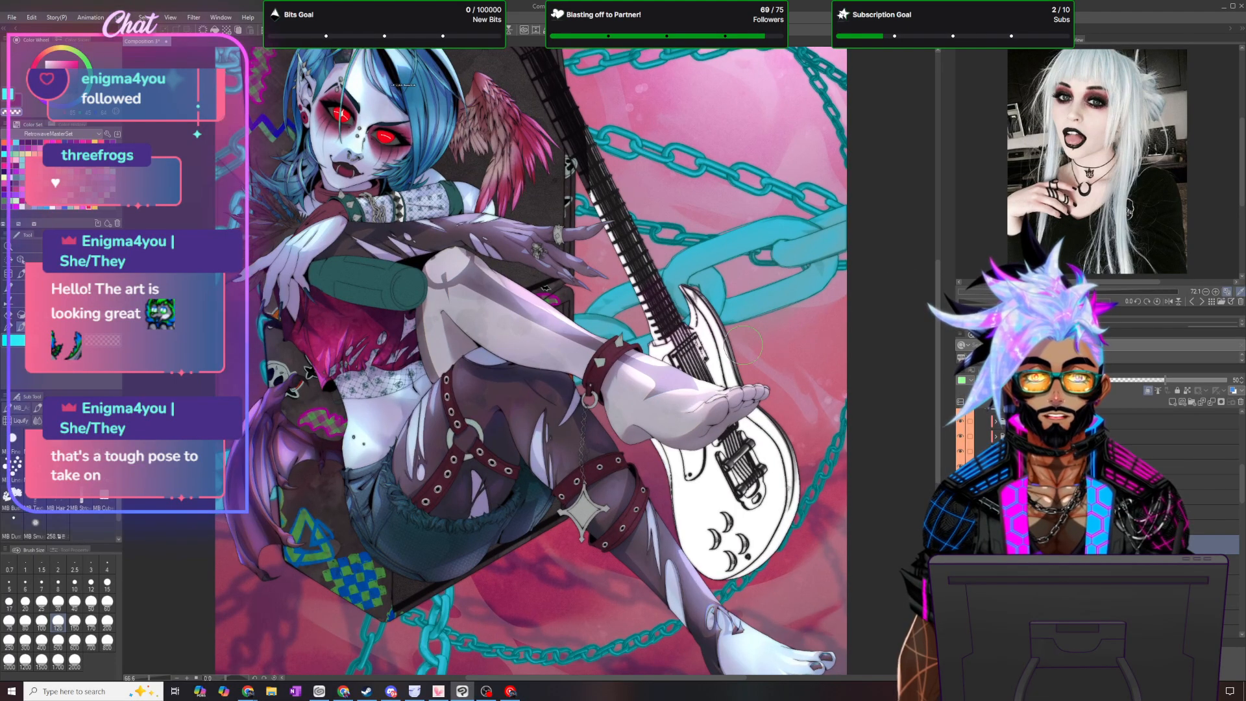
- Lower the dark strap shading layer's opacity to 15% and duplicate the layer twice
scroll(571, 456, "up", 2)
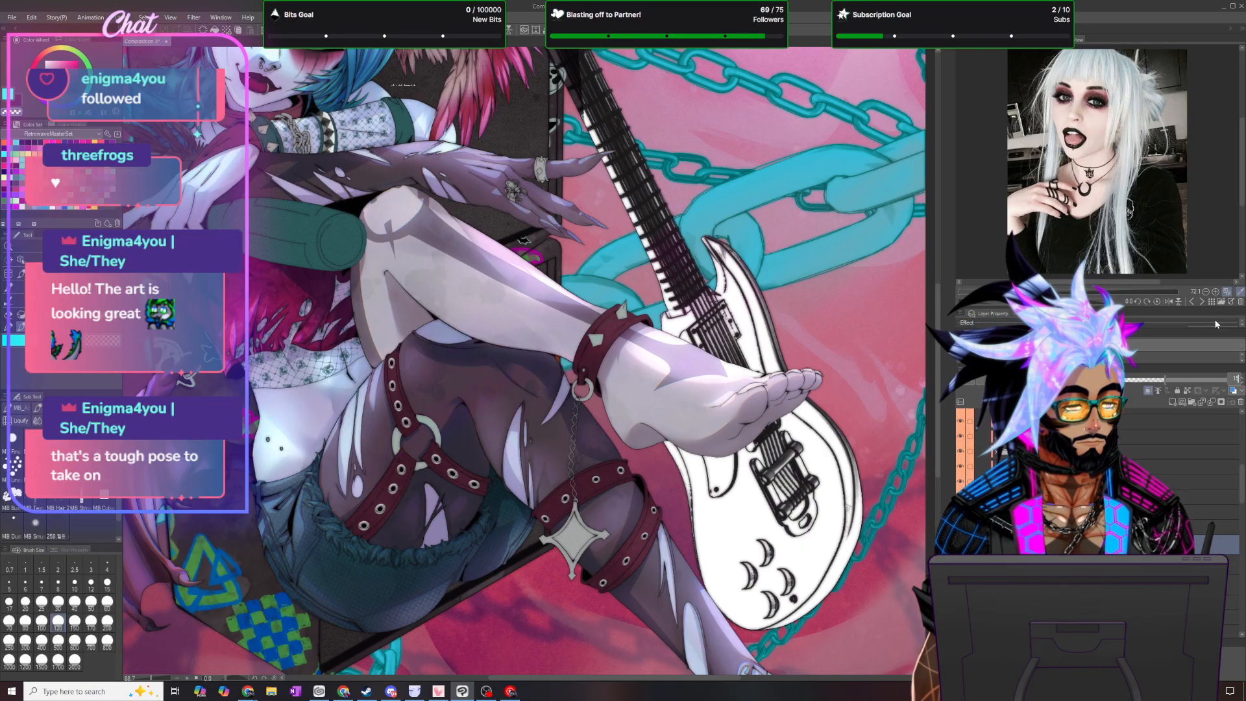
left_click_drag(1165, 381, 1121, 380)
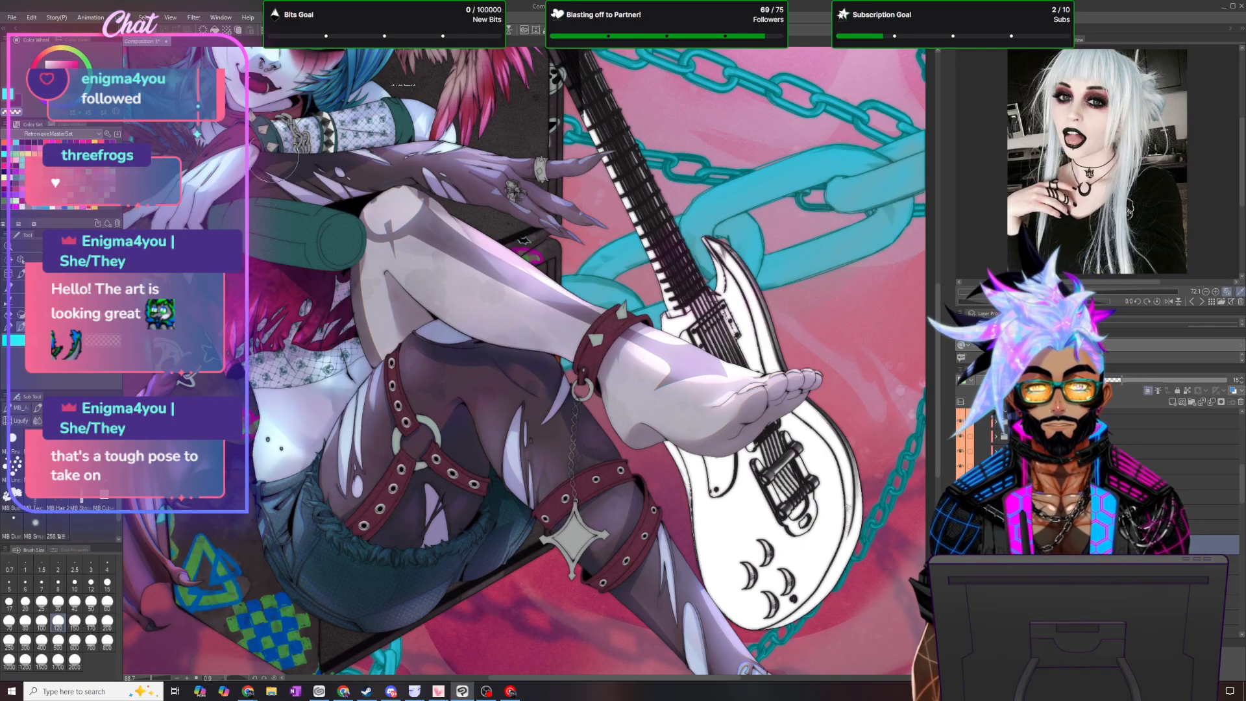
left_click(121, 17)
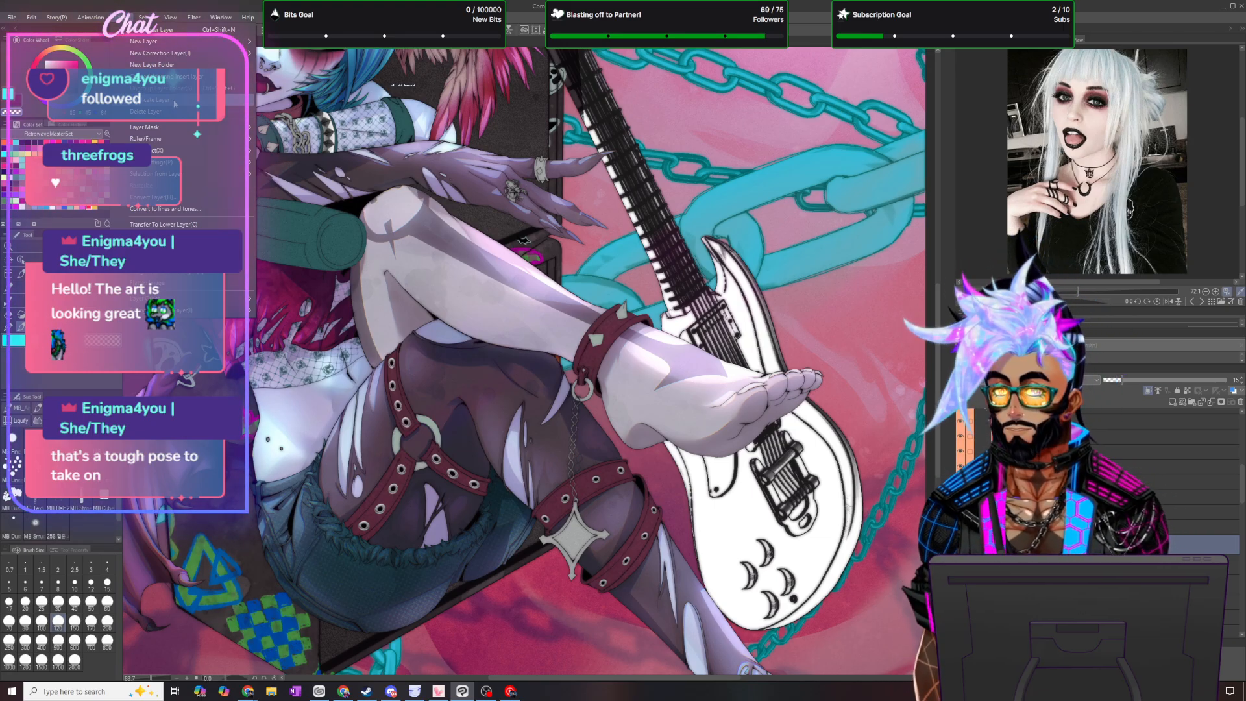
left_click(175, 102)
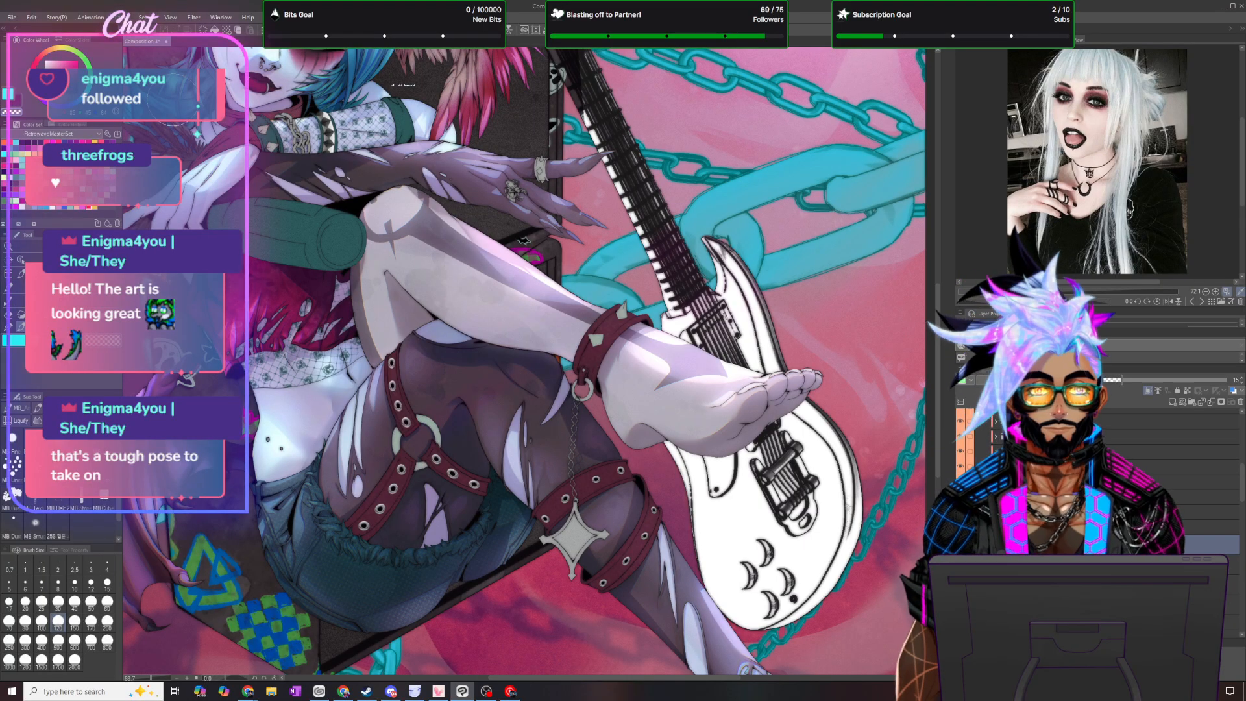
left_click(118, 20)
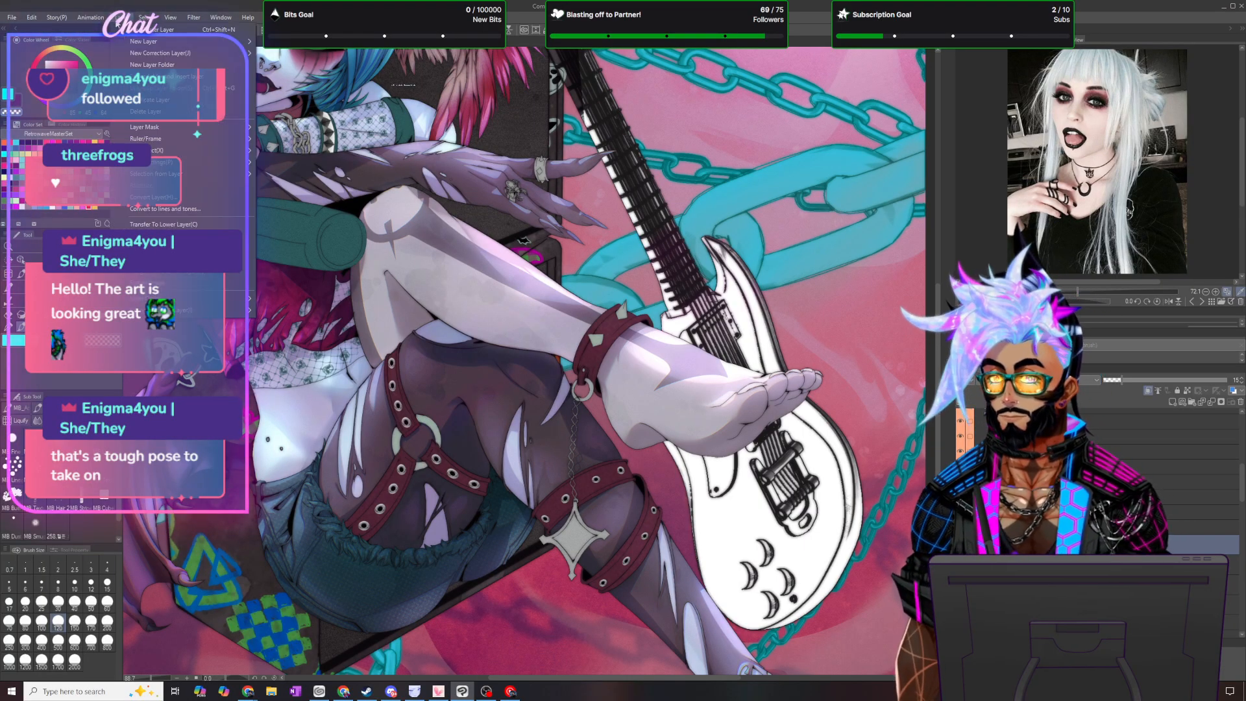
left_click(170, 100)
- Review the leg strap shading against the whole illustration, from full-canvas view back to the legs
scroll(335, 379, "down", 5)
scroll(295, 448, "up", 2)
scroll(294, 450, "down", 8)
scroll(253, 313, "down", 1)
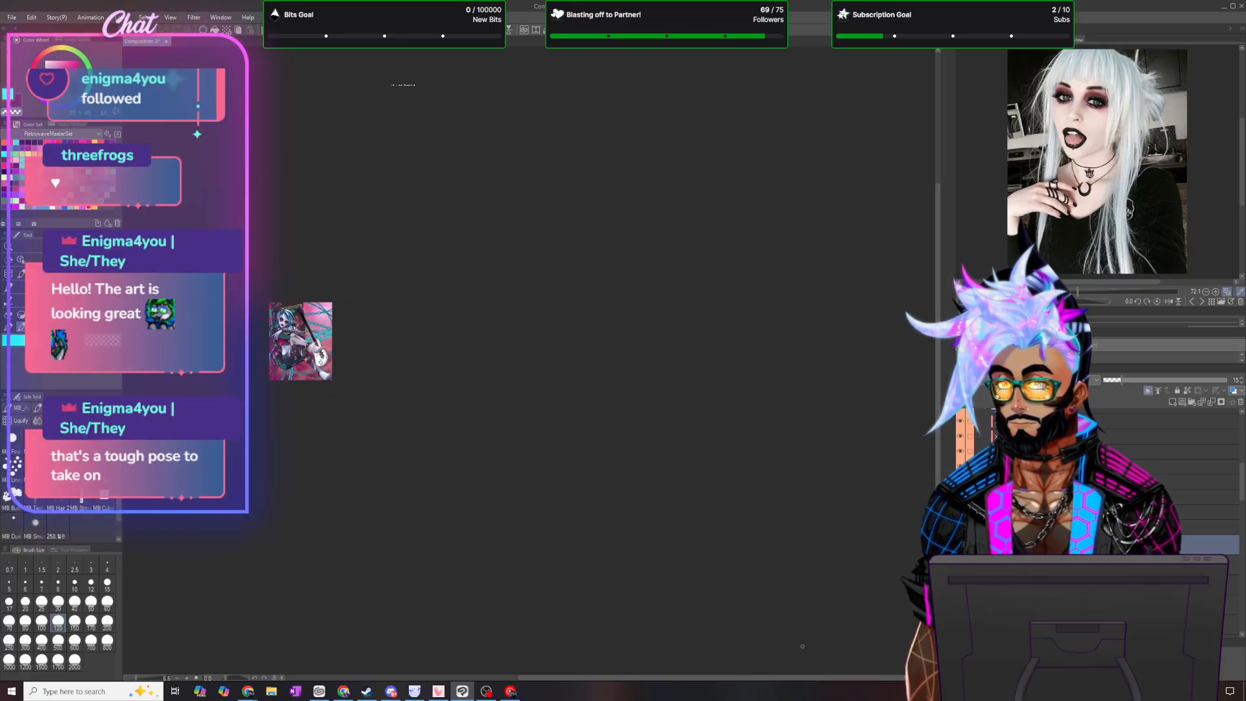
left_click_drag(784, 678, 634, 681)
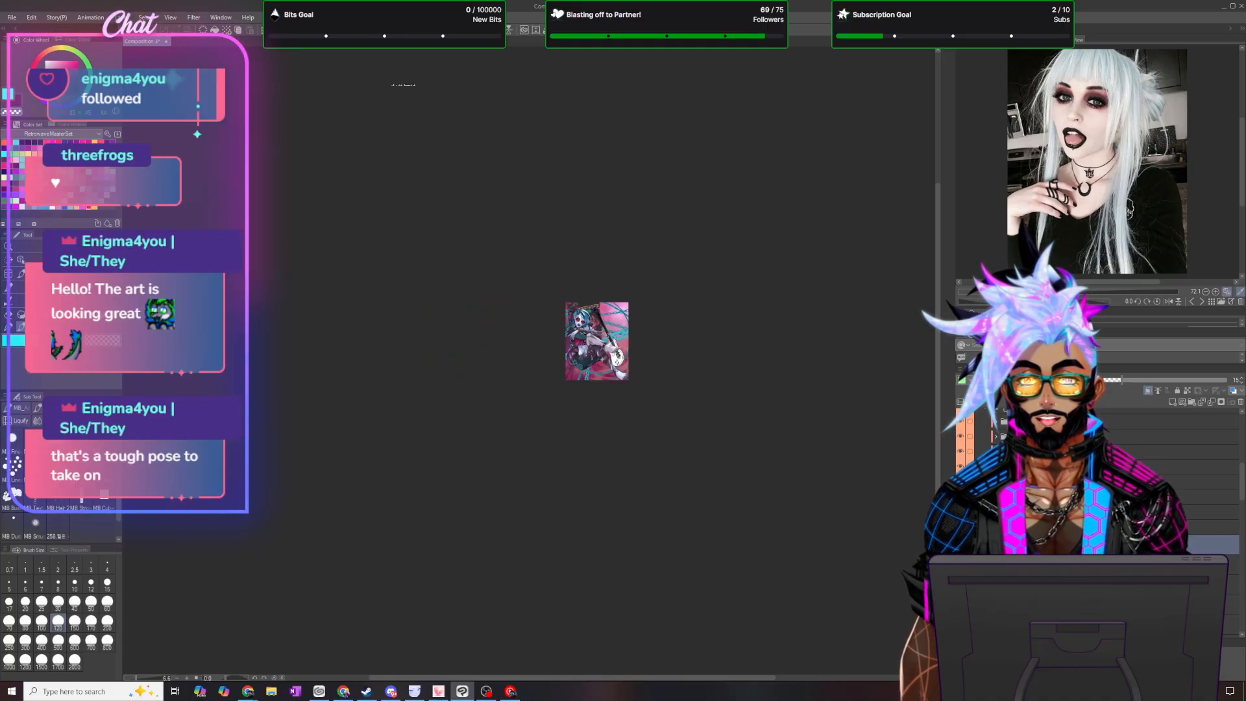
scroll(603, 329, "up", 2)
scroll(605, 388, "up", 8)
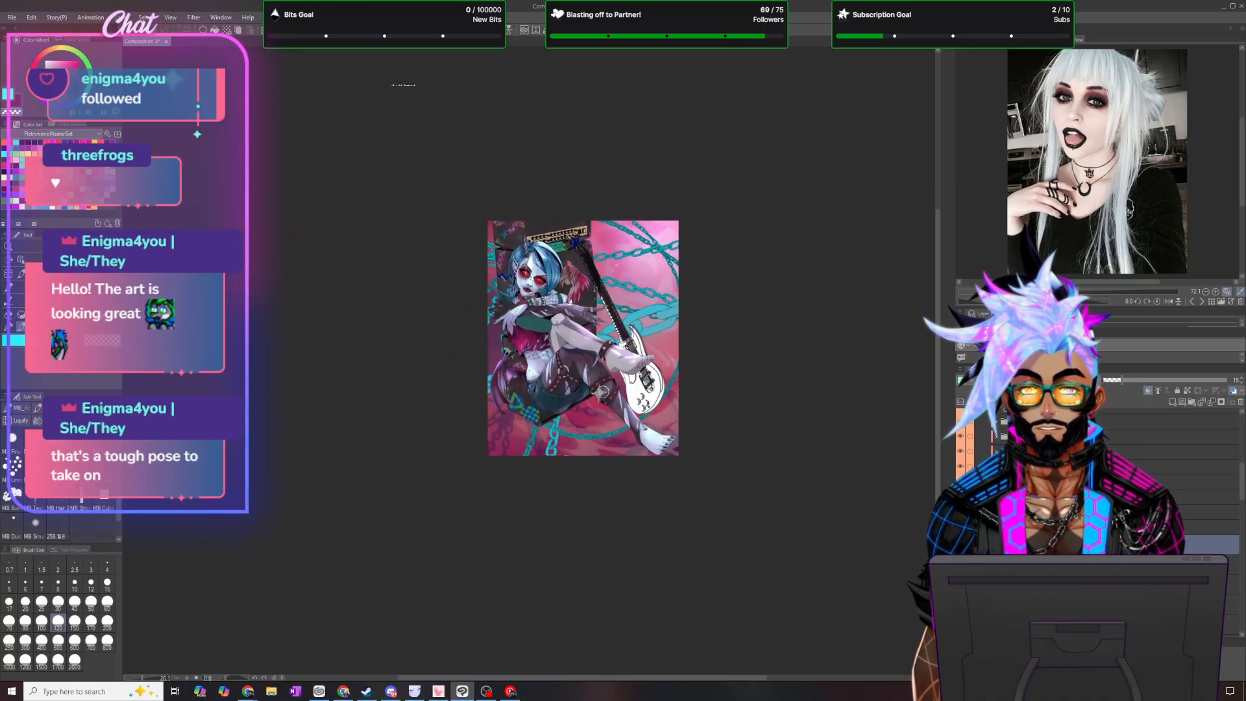
scroll(425, 361, "up", 1)
scroll(425, 360, "up", 5)
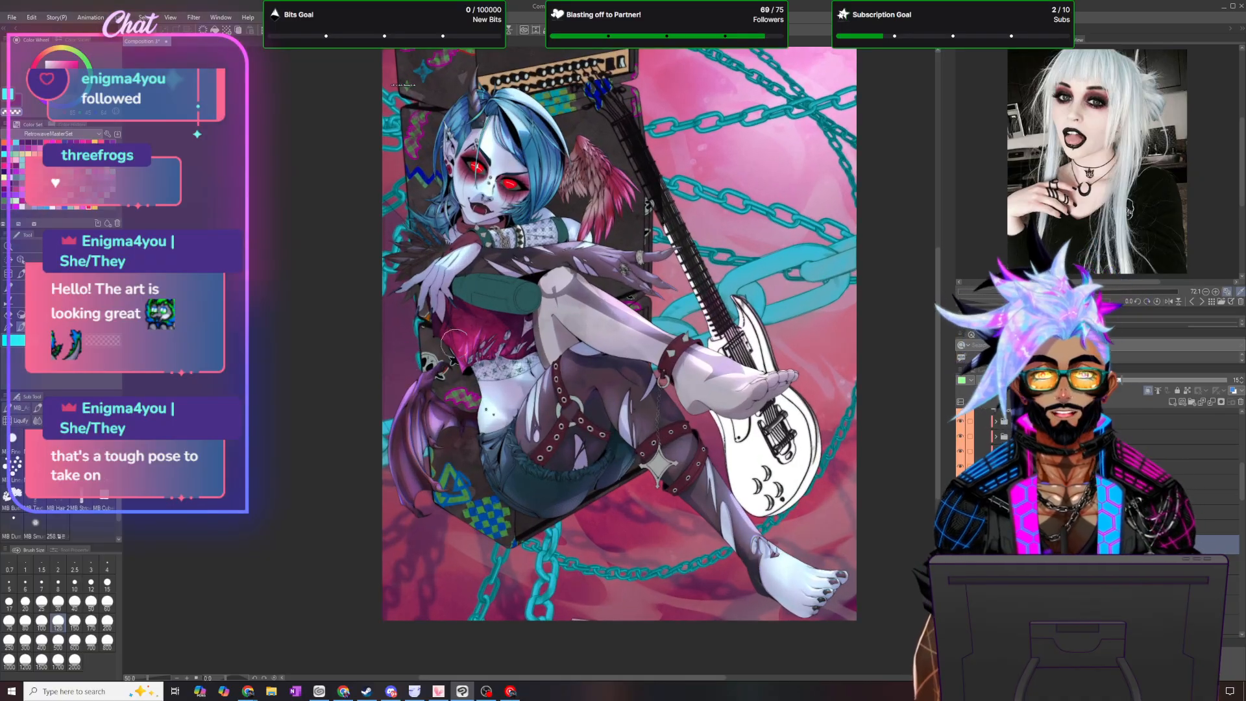
scroll(629, 385, "up", 2)
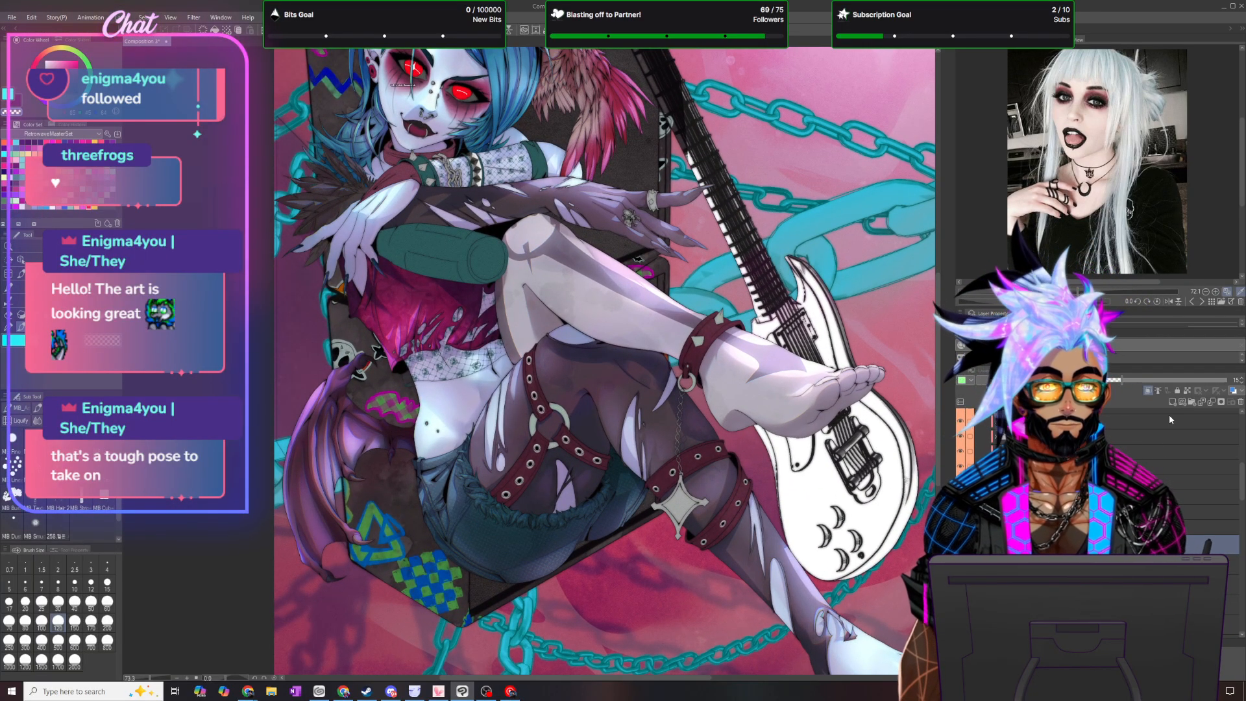
- Add a new layer for the strap shading and change its blending mode
left_click(1172, 401)
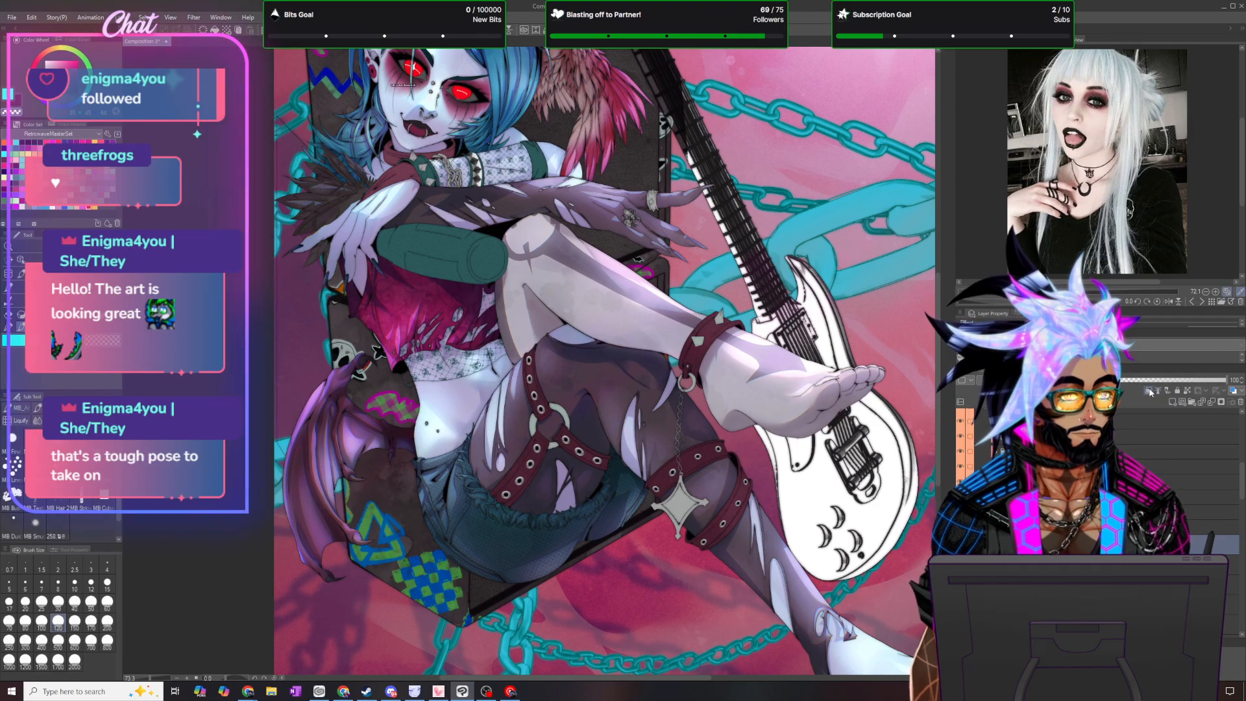
left_click(965, 380)
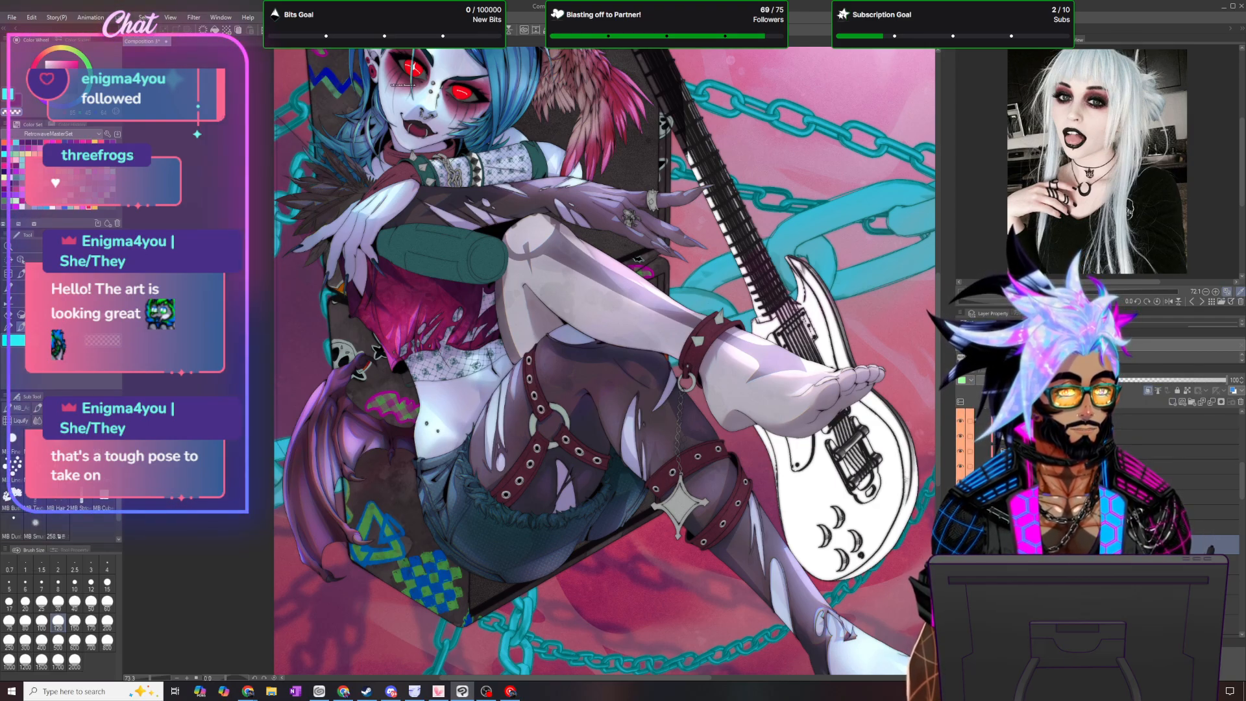
left_click(999, 381)
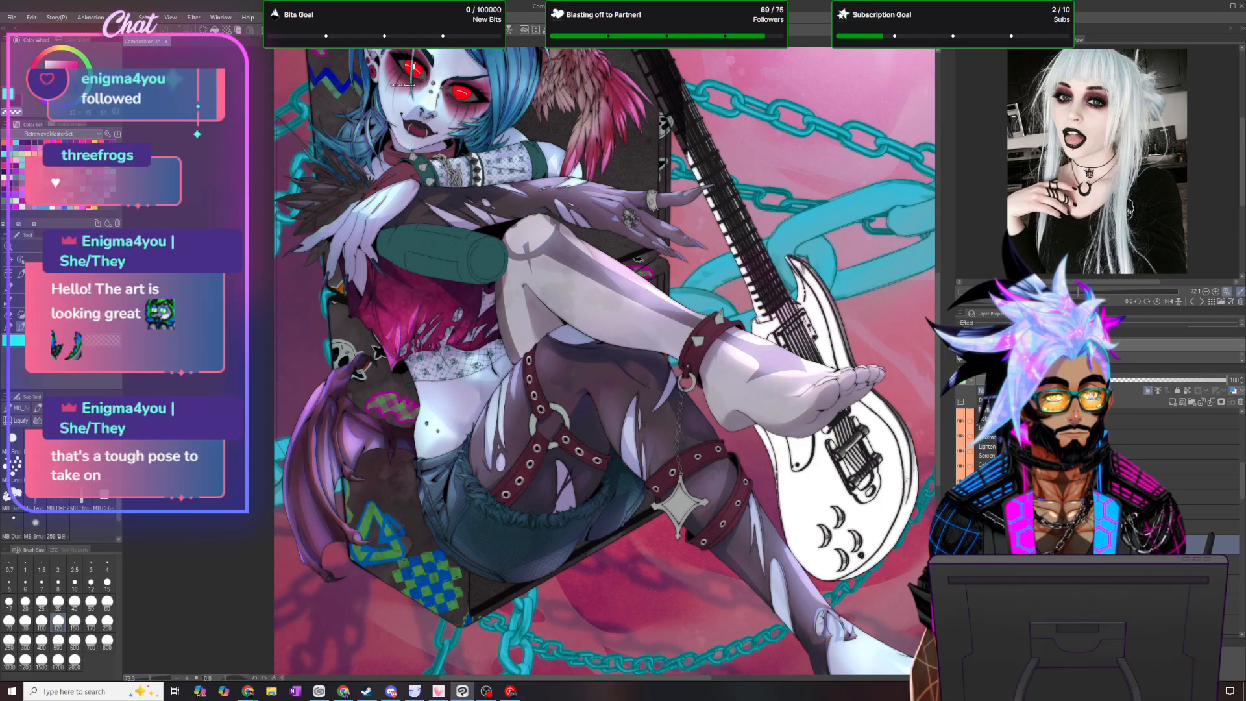
left_click(993, 410)
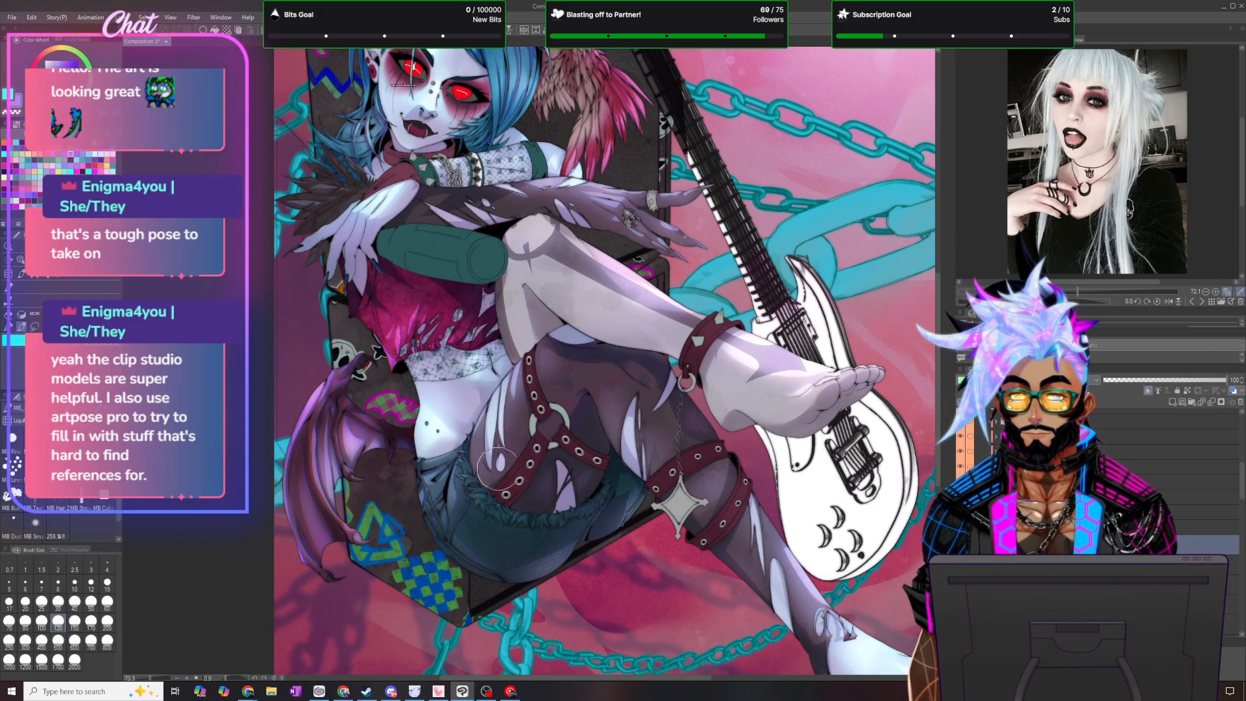
- Lasso a large area around the legs and straps and fill it with dark purple on the new layer
scroll(797, 448, "down", 2)
scroll(827, 552, "up", 1)
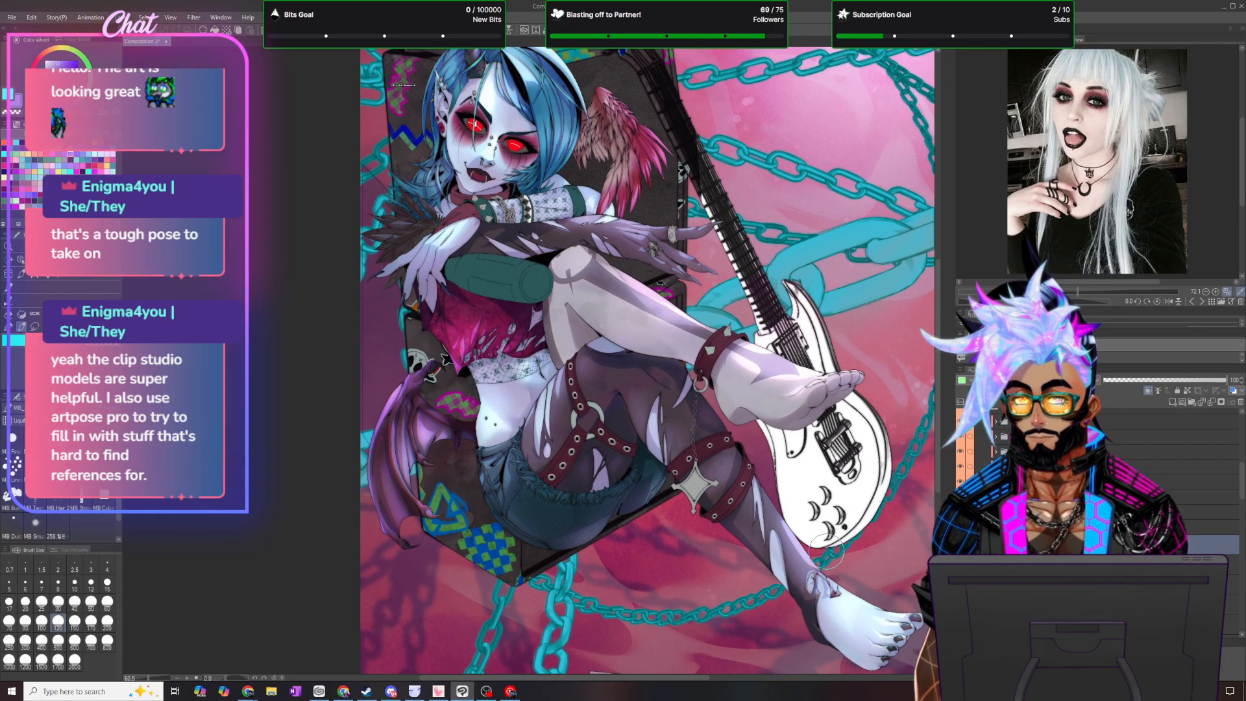
key("m")
mouse_move(704, 149)
left_mouse_down()
mouse_move(512, 494)
mouse_move(700, 148)
left_mouse_up()
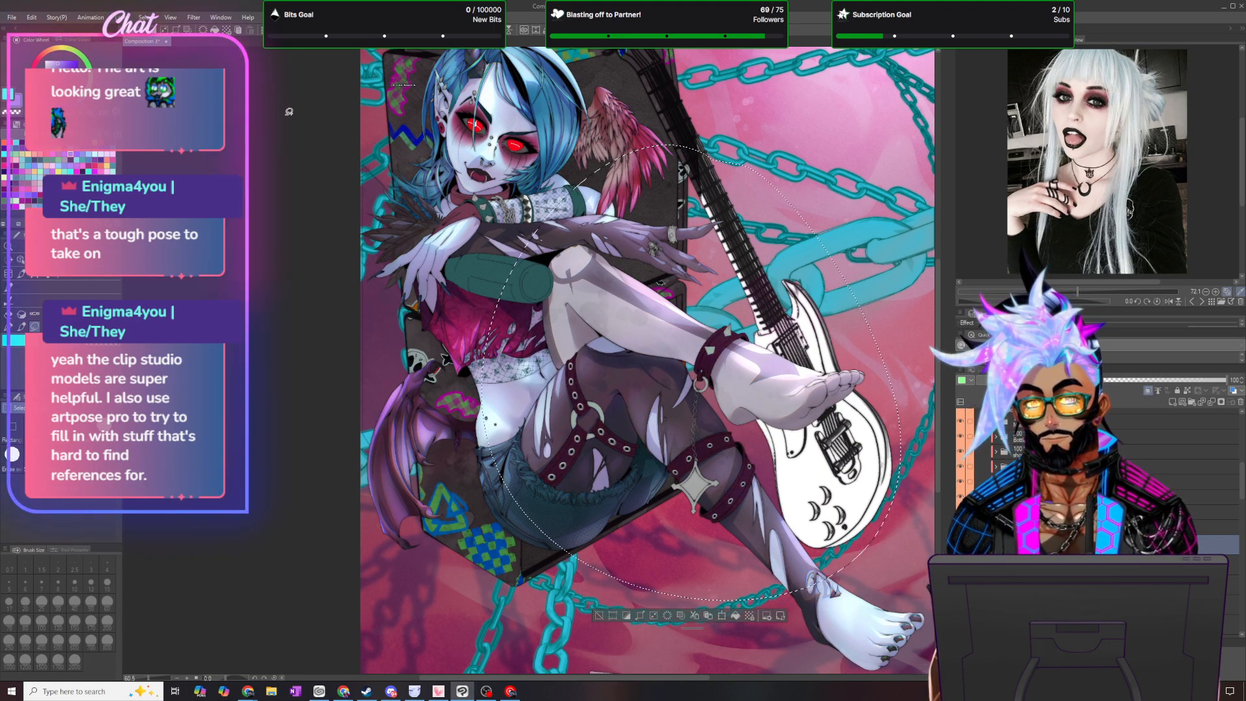
- Clear the selection and set the new strap shading layer's opacity to 50%
key("ctrl+d")
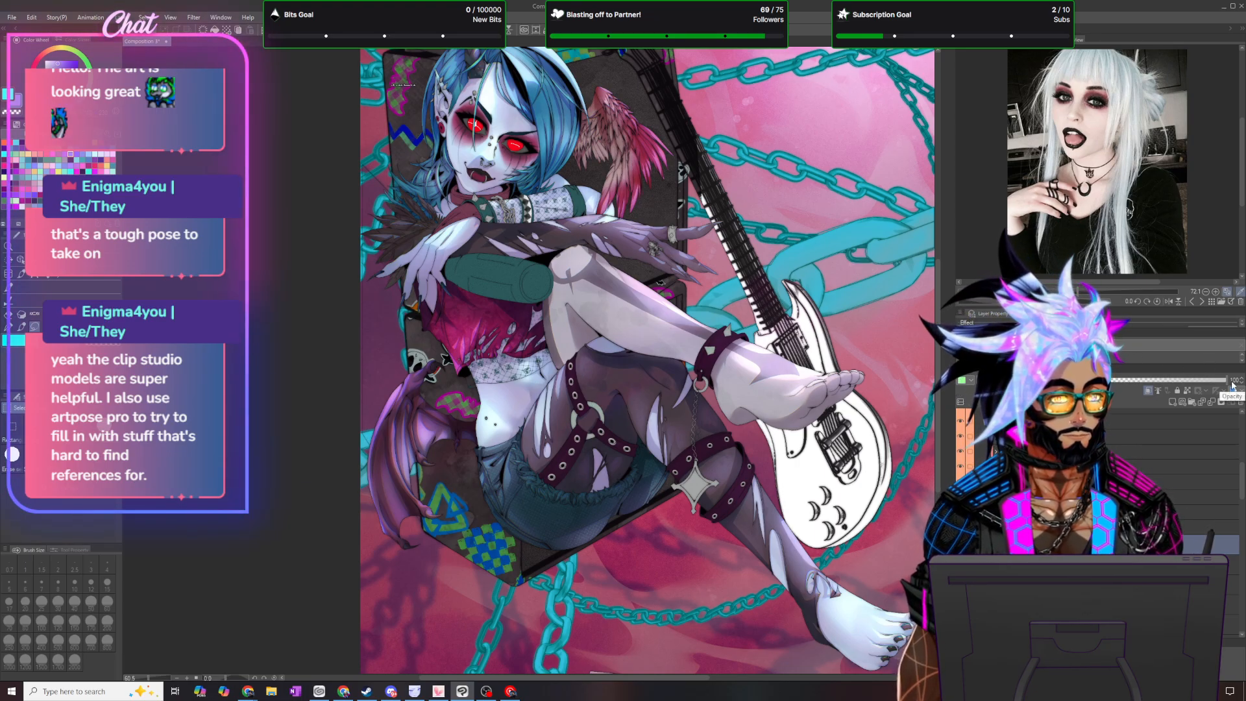
type("50")
key("Return")
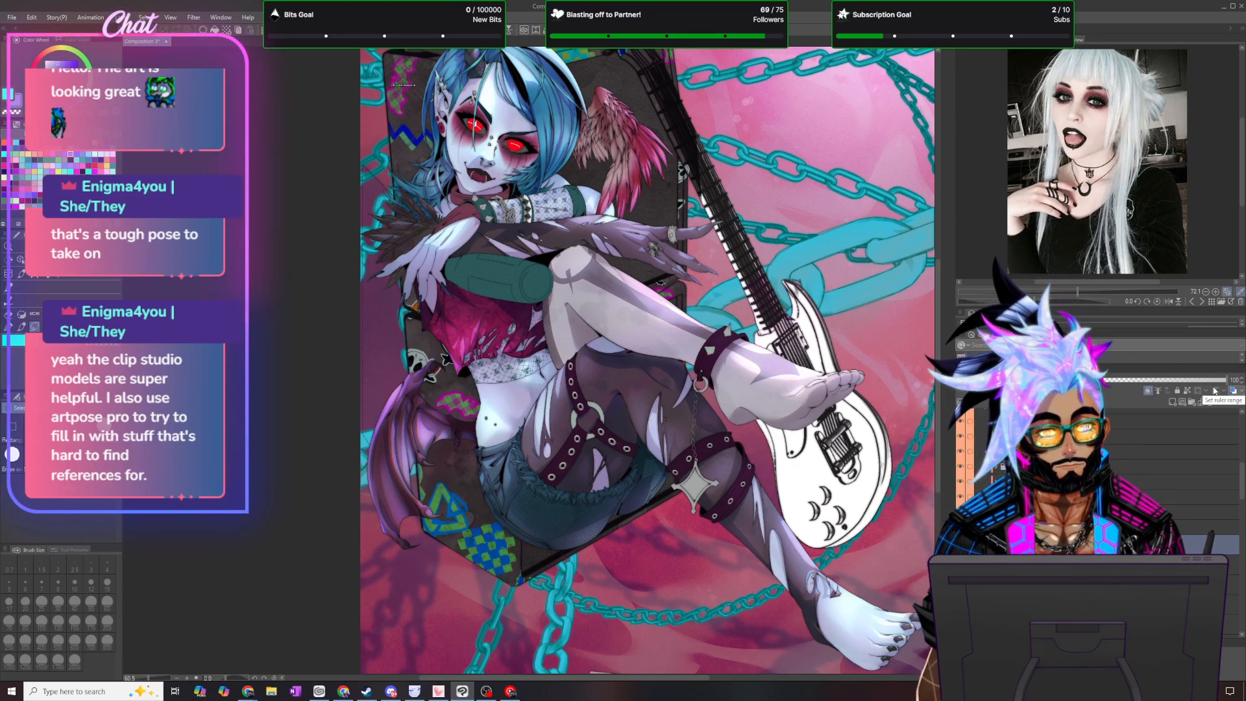
scroll(766, 284, "up", 5)
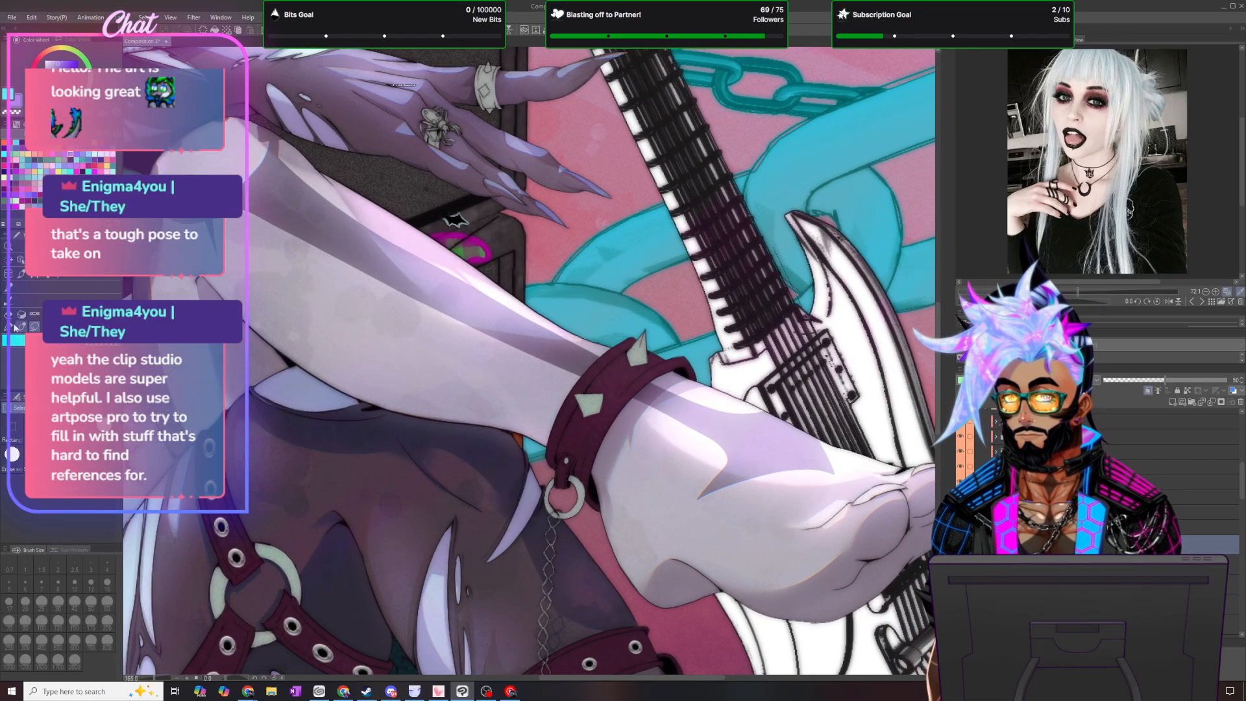
left_click(17, 327)
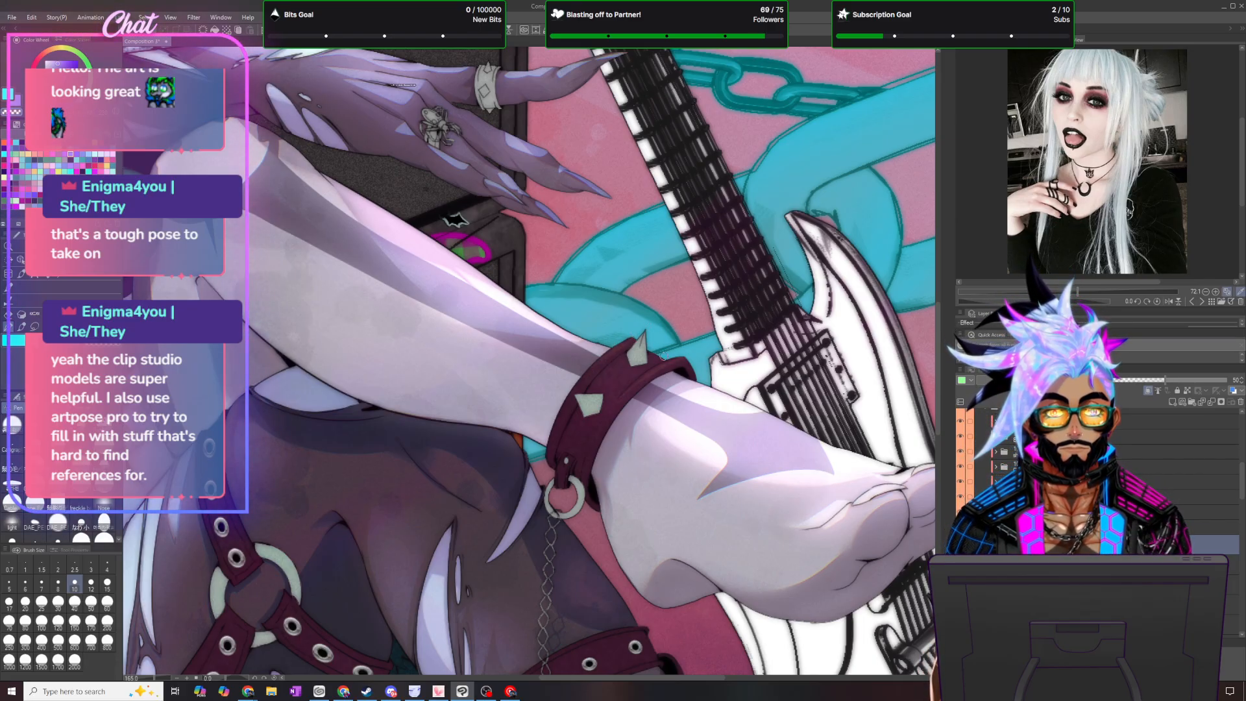
left_click(34, 327)
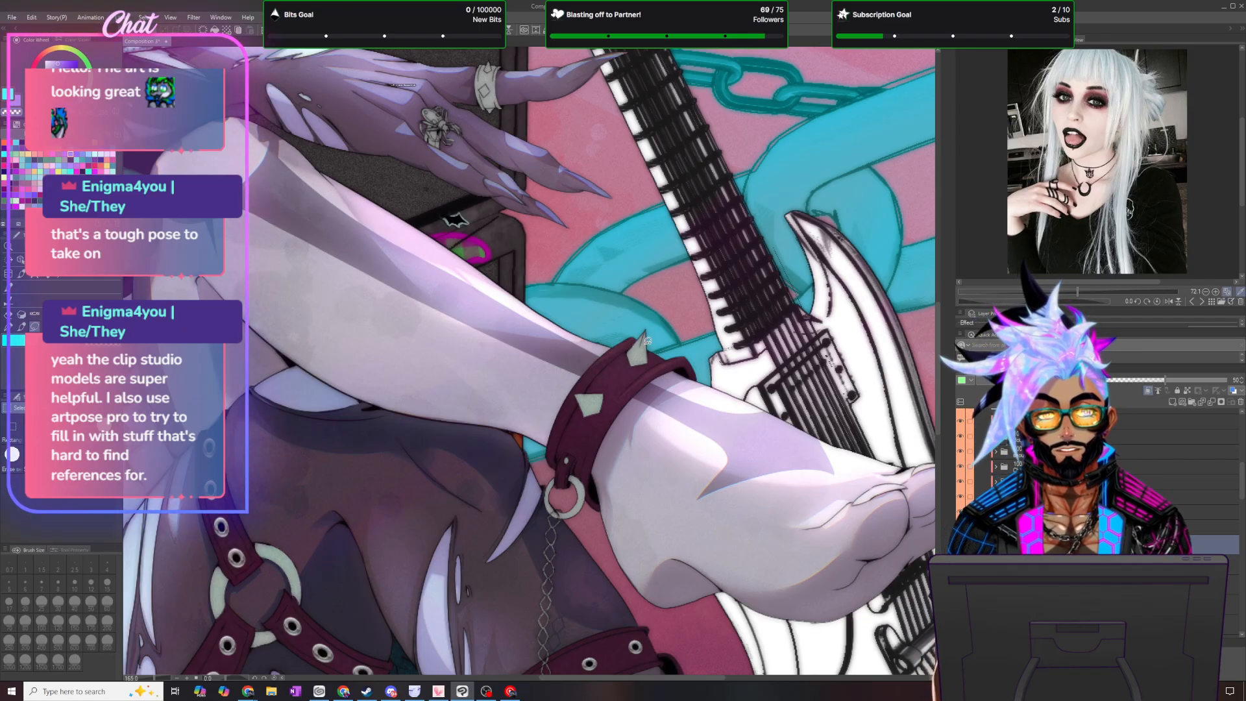
left_click_drag(668, 356, 644, 336)
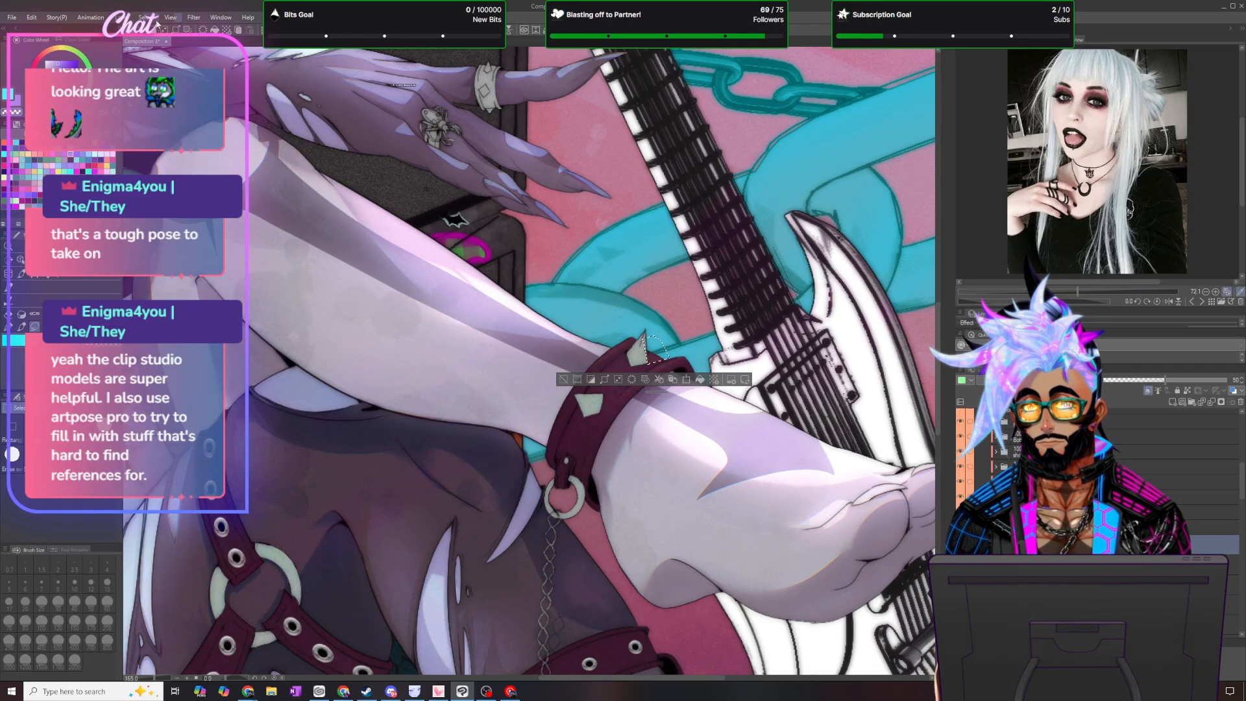
key("ctrl+d")
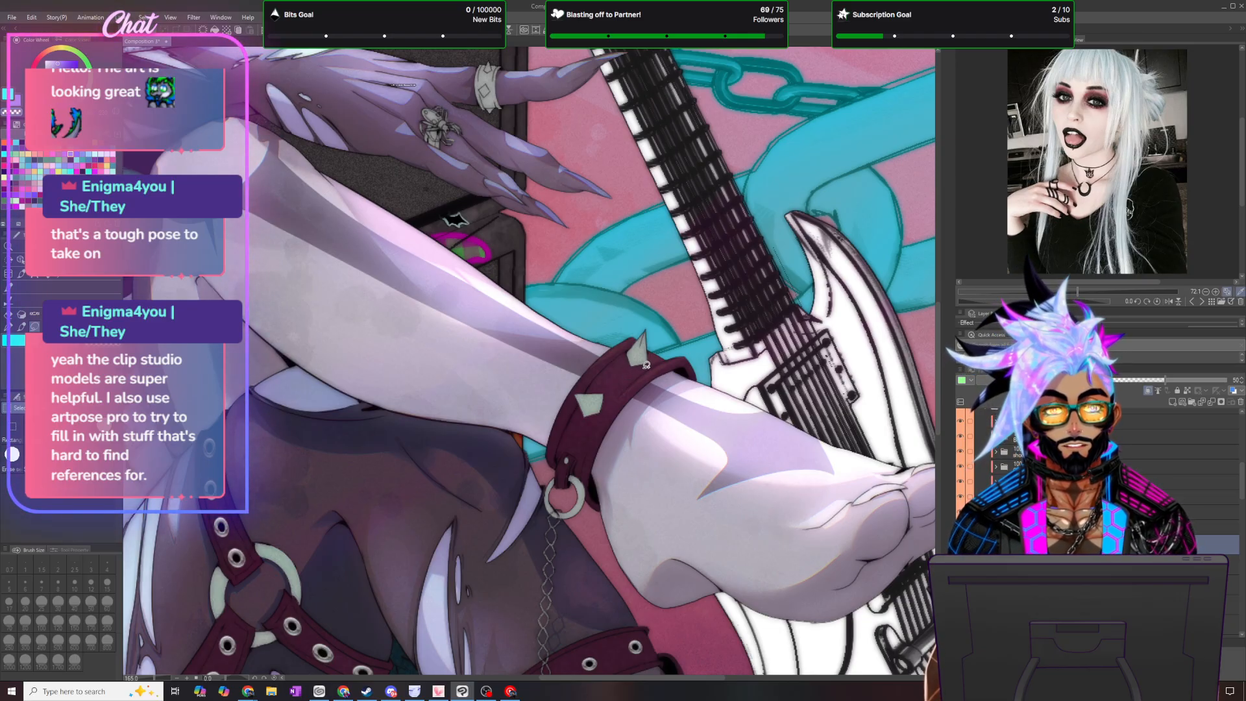
left_click_drag(612, 401, 610, 399)
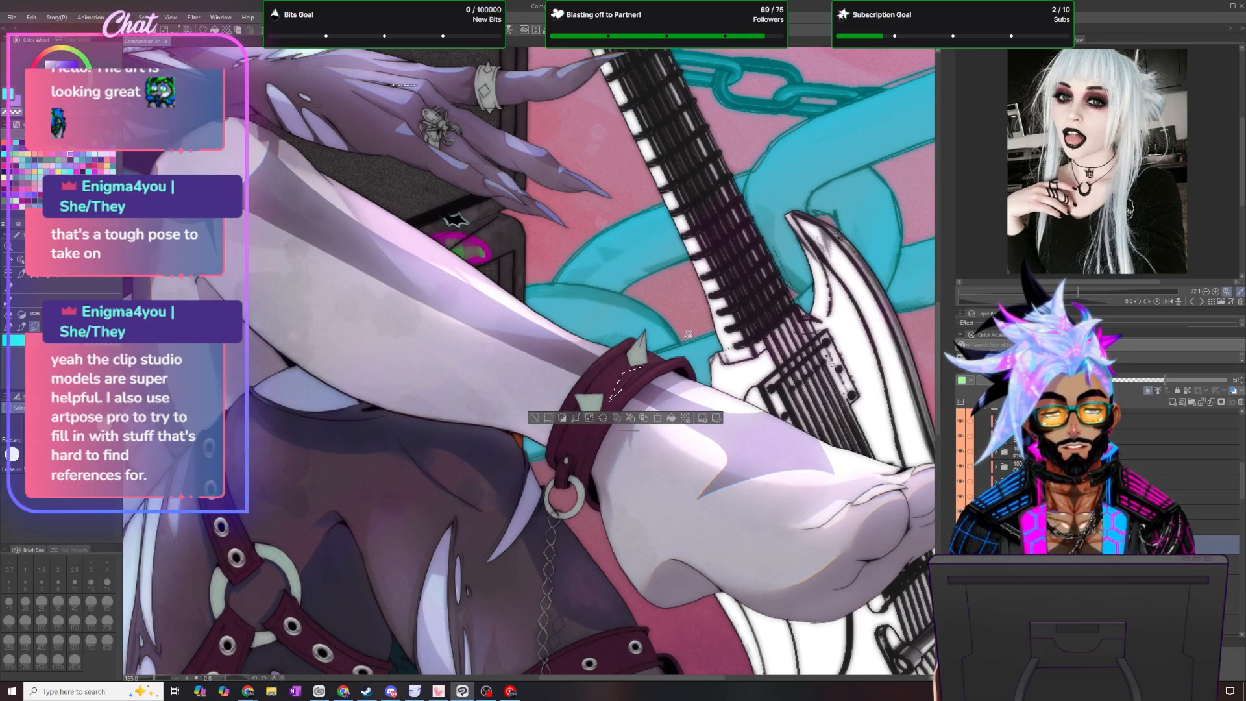
left_click(144, 17)
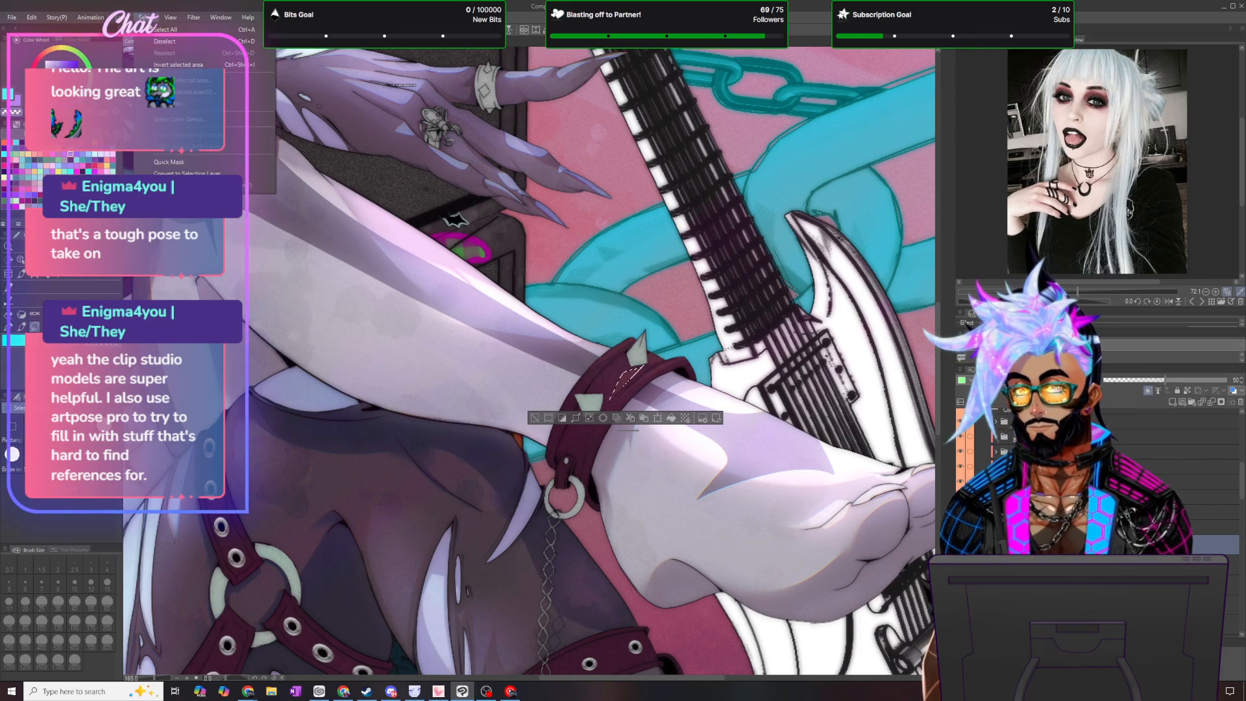
left_click(170, 44)
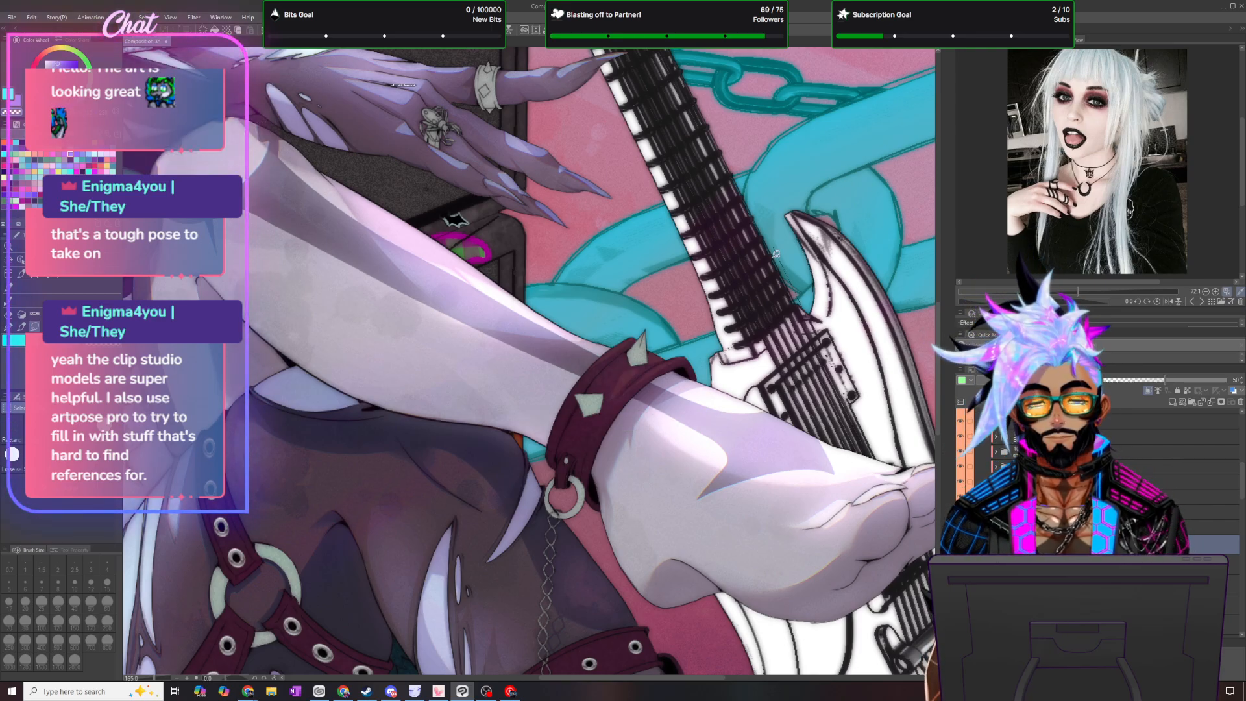
key("p")
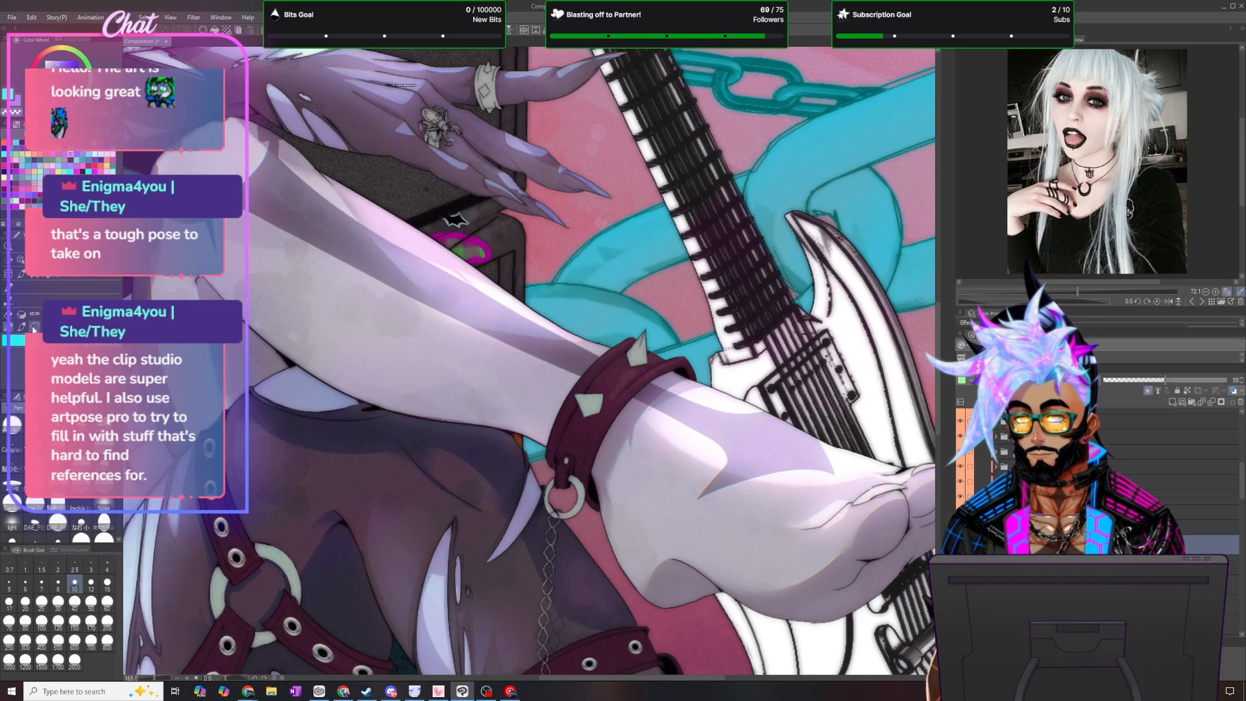
- Lasso the edge and face areas of the ankle cuff, switch to the MB brush at size 120 and clear the selection
key("m")
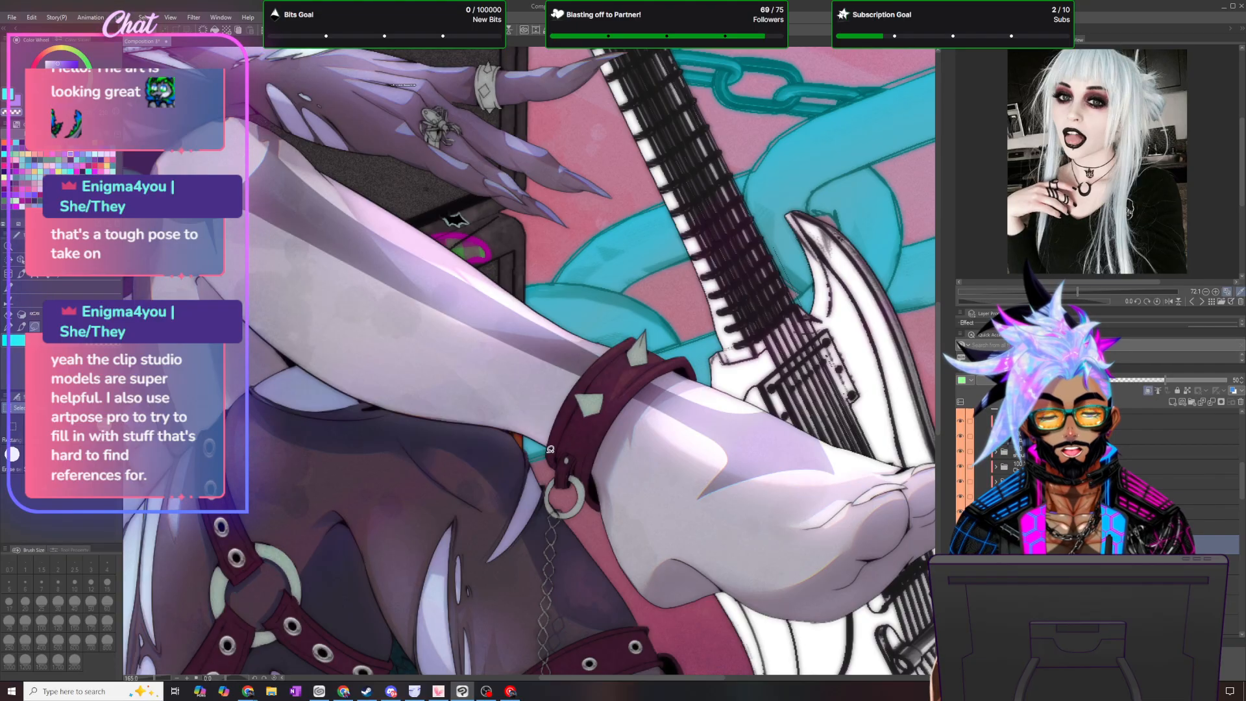
mouse_move(548, 458)
left_mouse_down()
mouse_move(572, 392)
mouse_move(550, 457)
left_mouse_up()
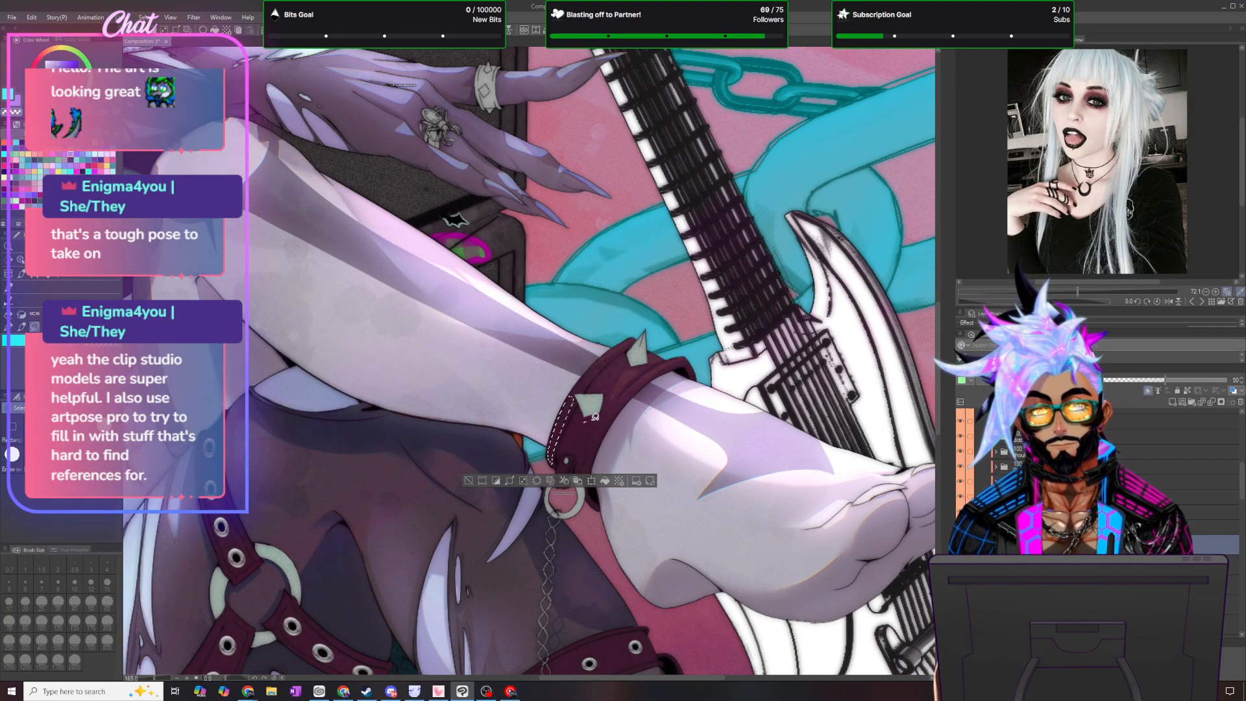
left_click_drag(587, 419, 580, 445)
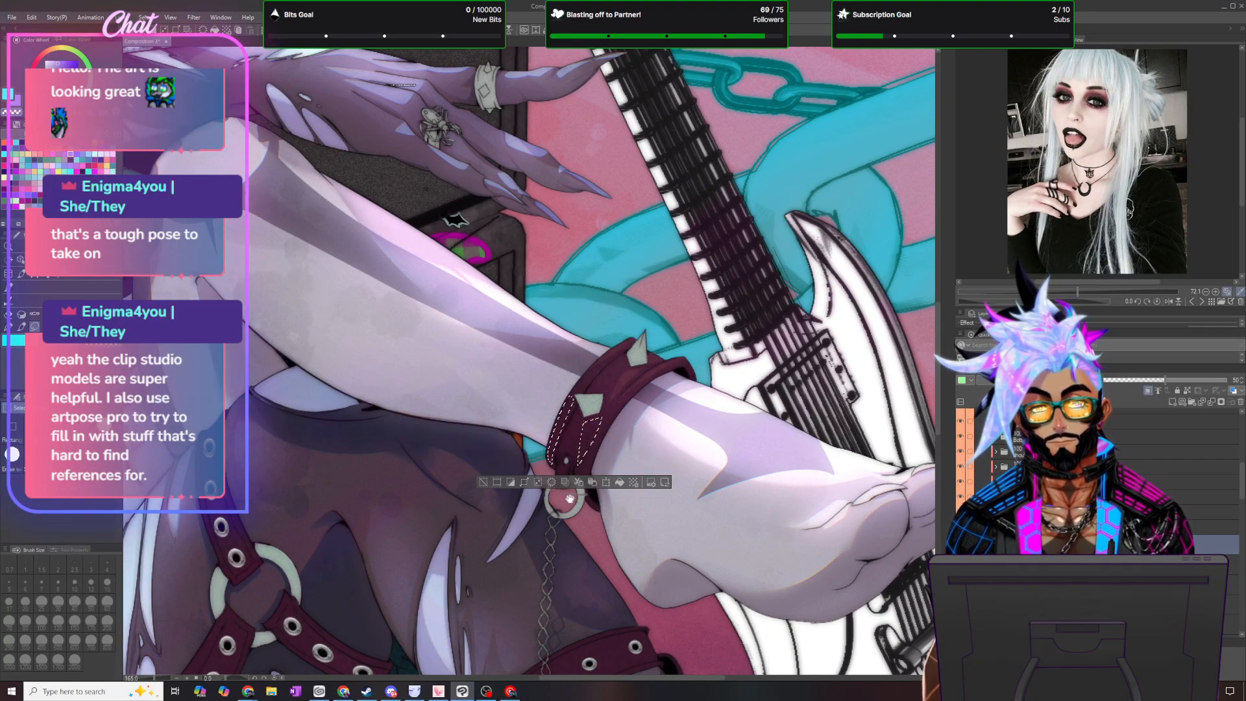
left_click_drag(573, 494, 580, 604)
mouse_move(588, 466)
left_mouse_down()
mouse_move(625, 396)
mouse_move(588, 483)
left_mouse_up()
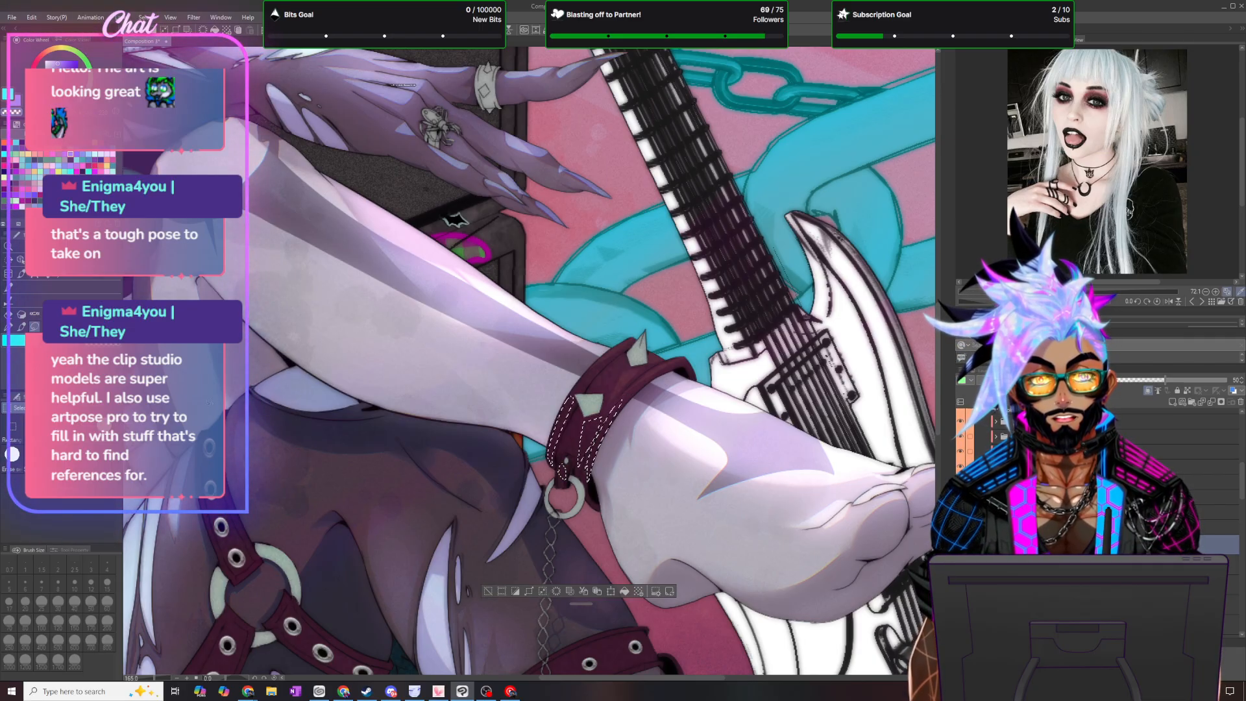
key("b")
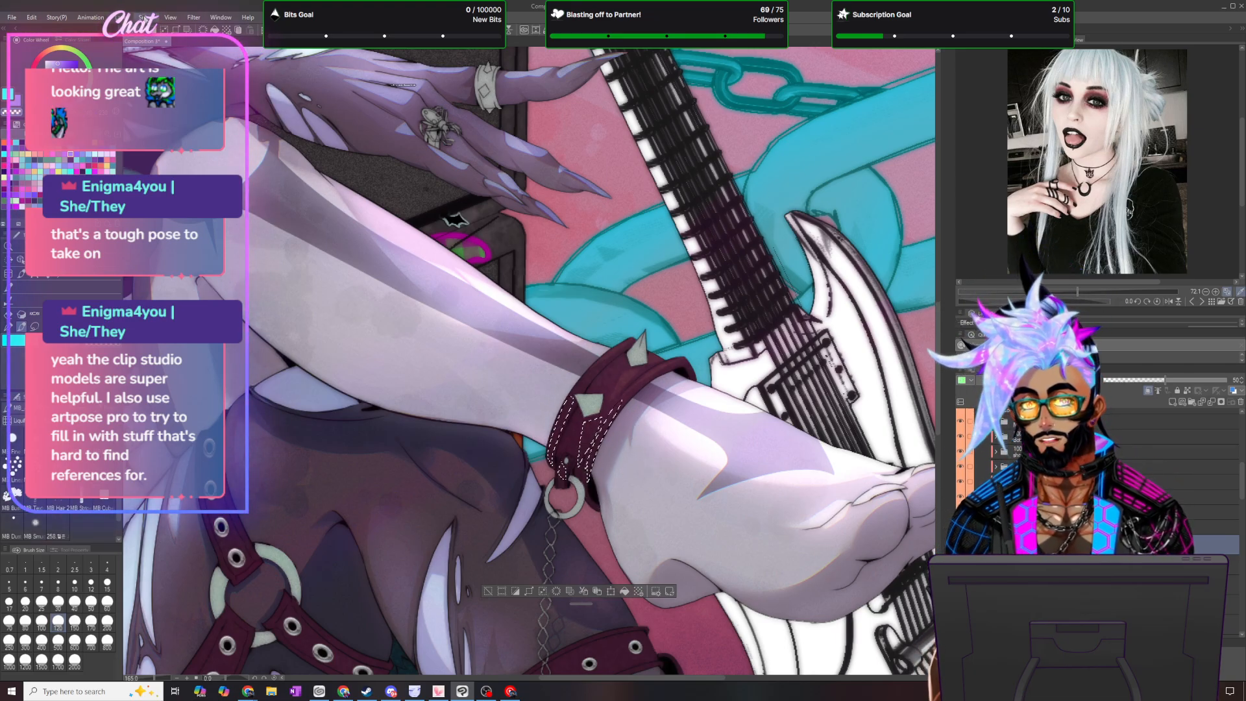
key("ctrl+d")
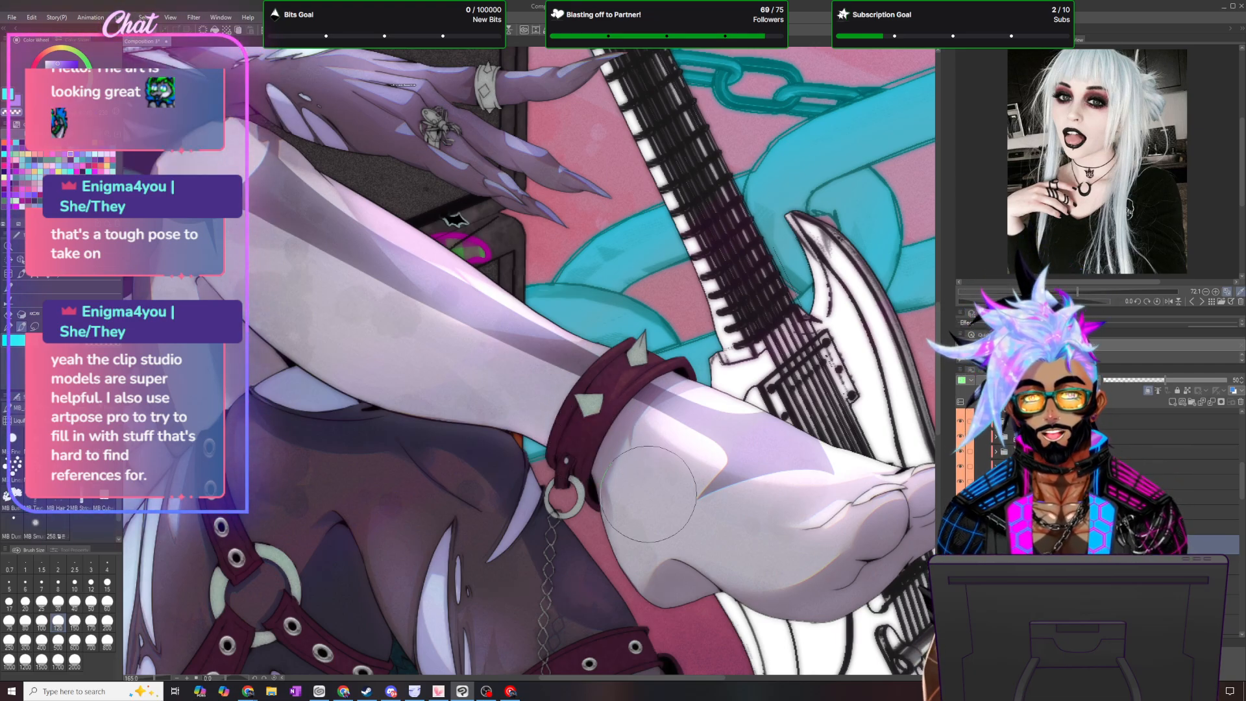
scroll(649, 494, "down", 3)
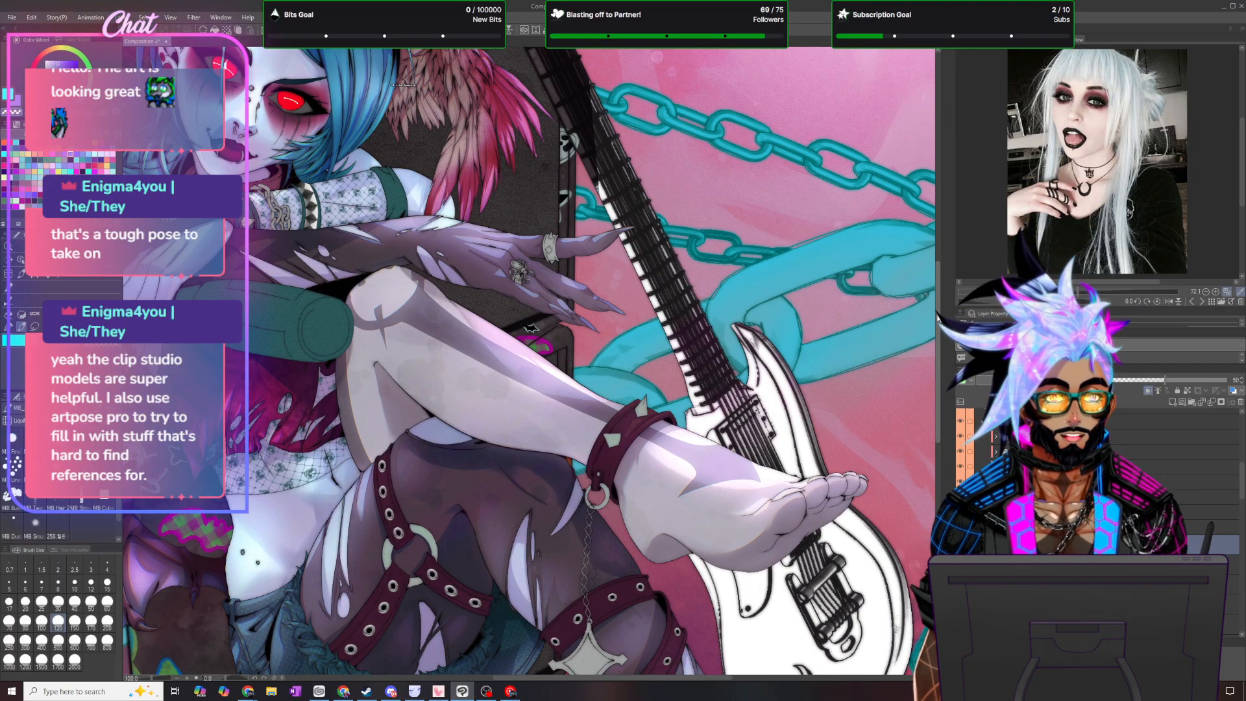
scroll(920, 322, "down", 5)
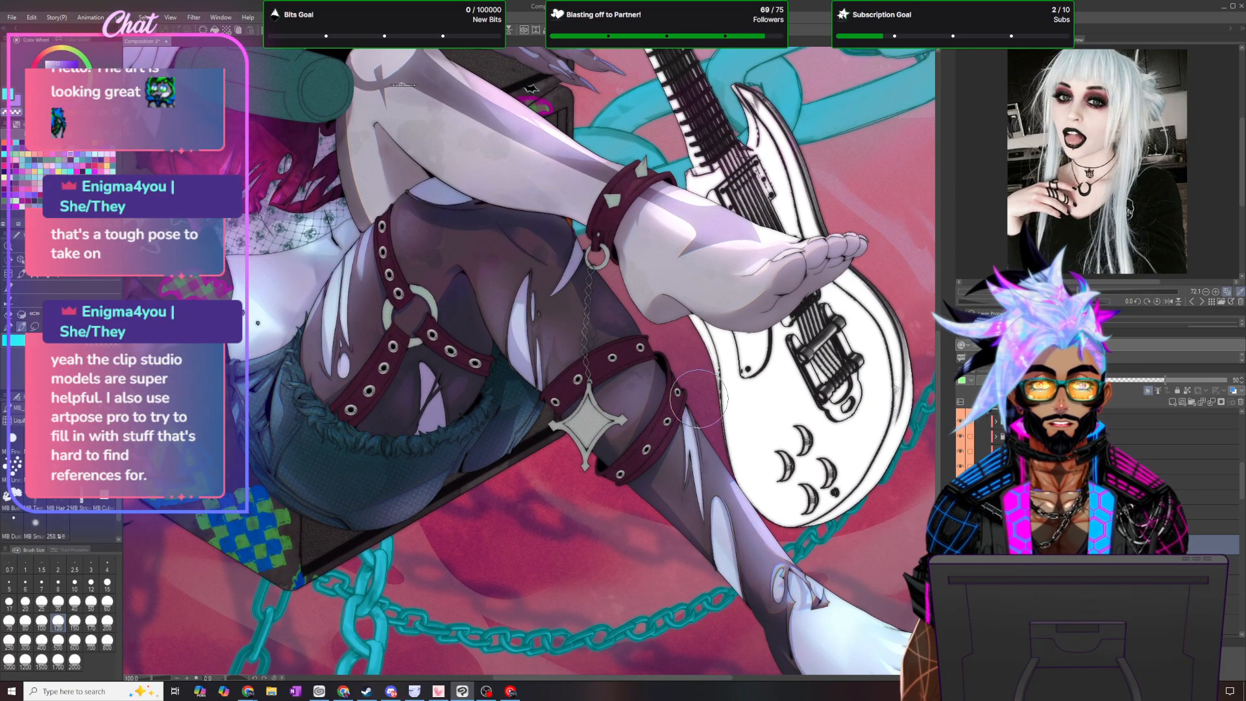
- Lasso the outer edge and the areas around the eyelets on the lower knee strap, then clear the selection
scroll(754, 395, "up", 3)
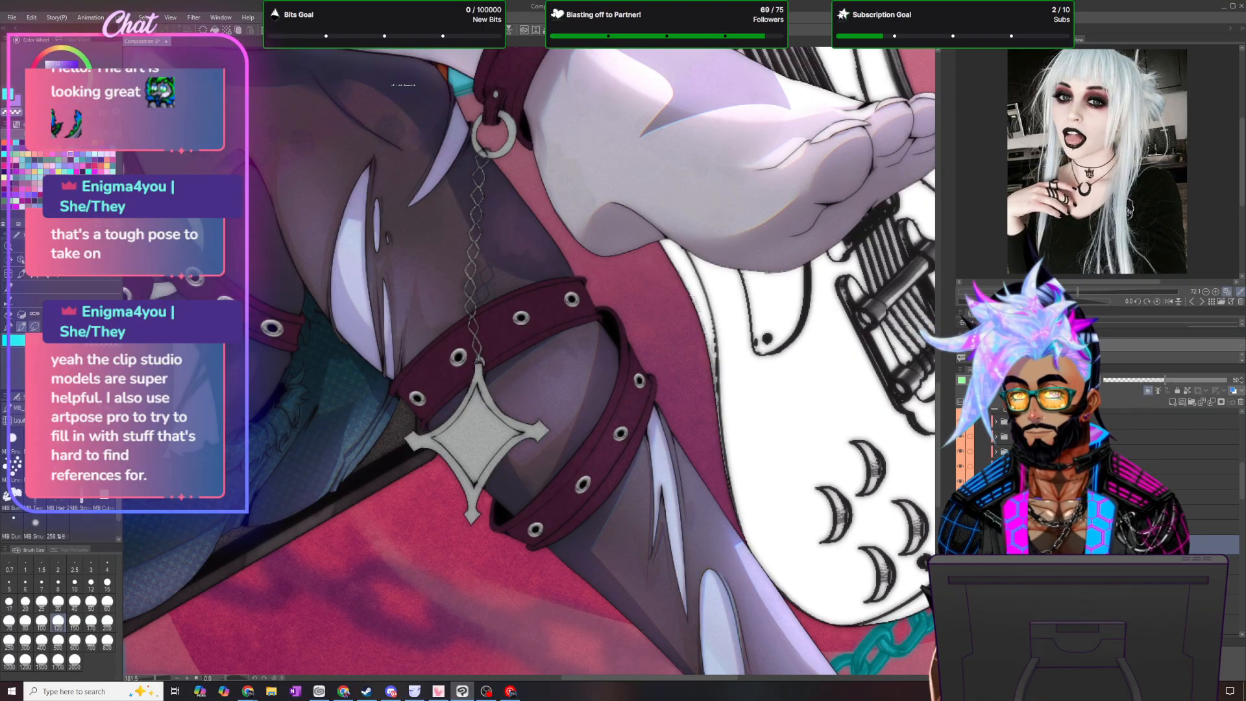
key("m")
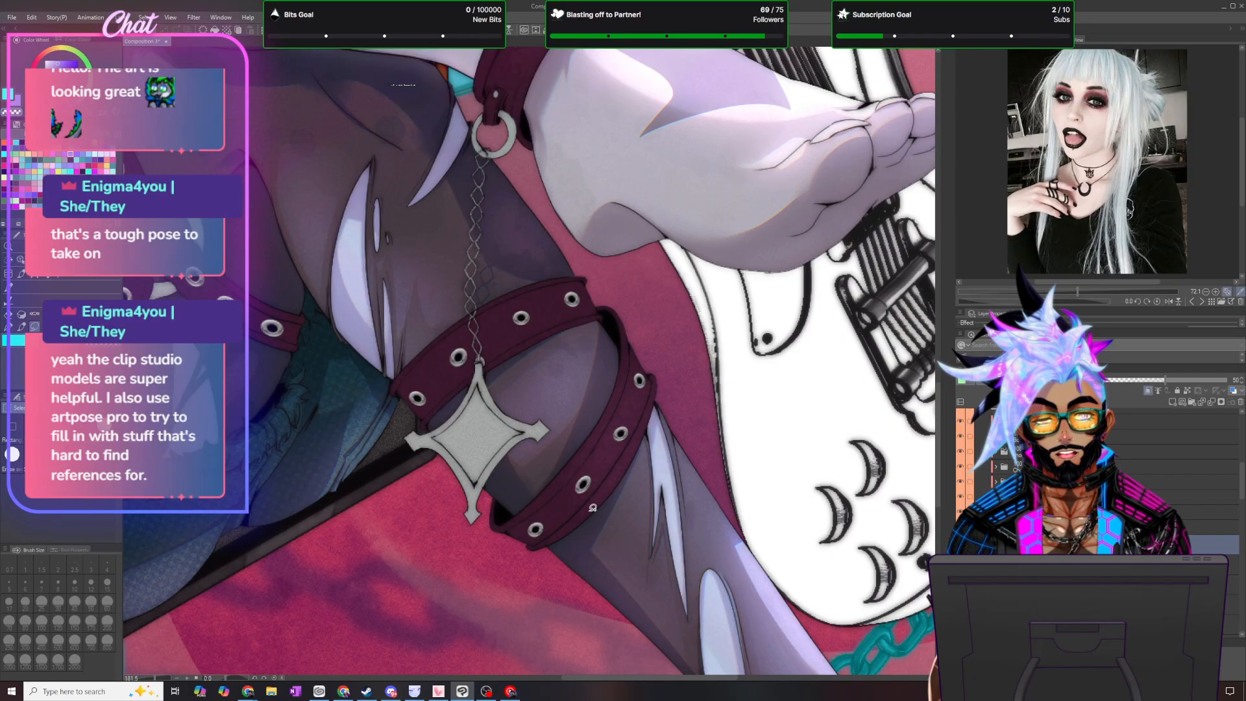
mouse_move(588, 514)
left_mouse_down()
mouse_move(658, 383)
mouse_move(622, 480)
mouse_move(587, 519)
mouse_move(613, 424)
mouse_move(606, 473)
left_mouse_up()
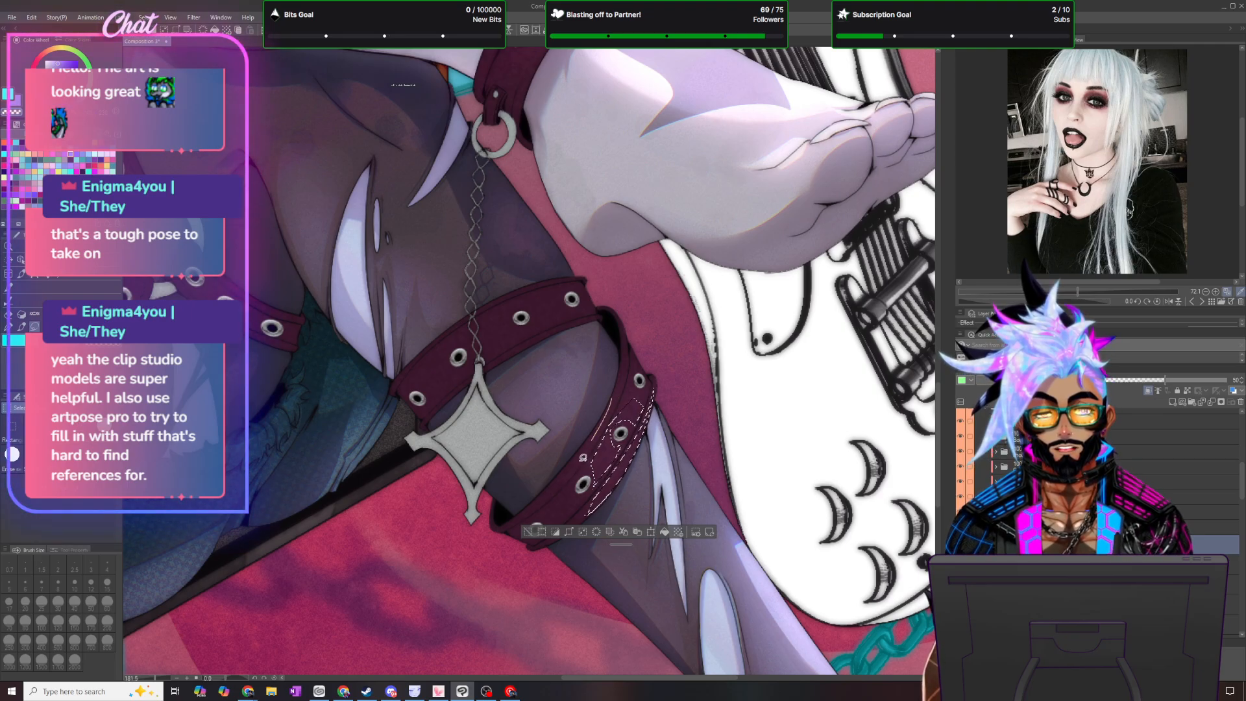
left_click_drag(614, 399, 579, 464)
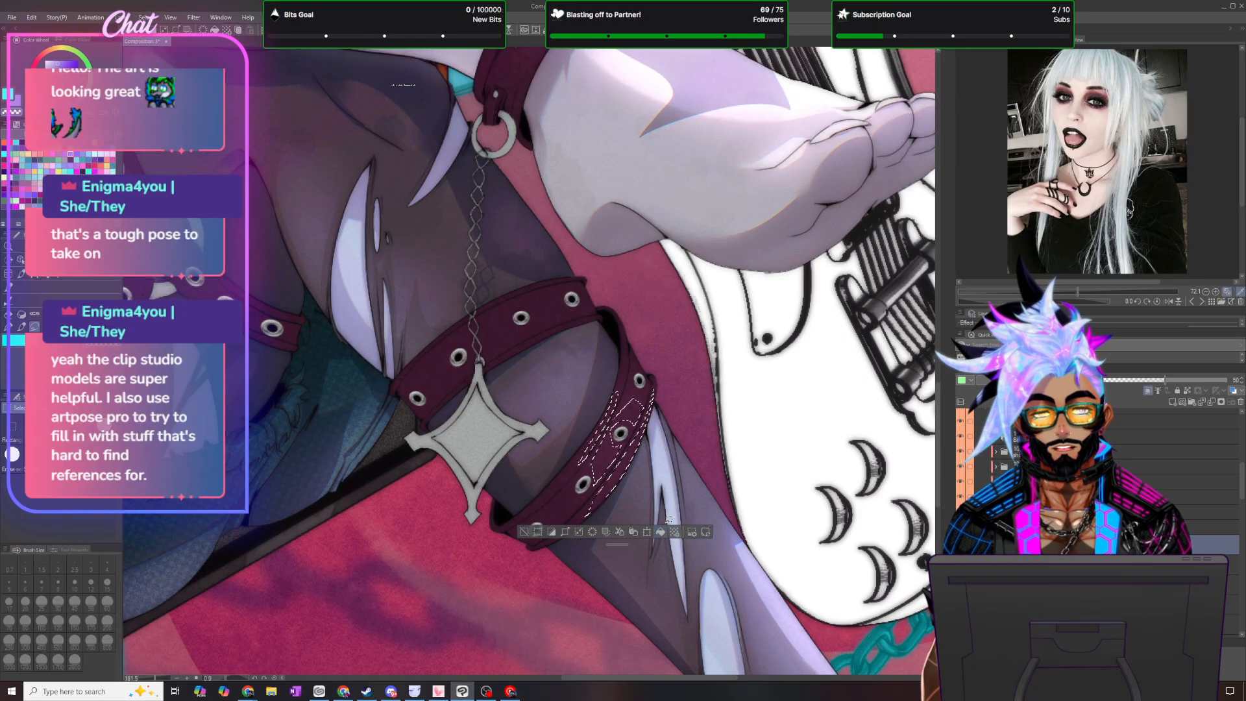
key("ctrl+d")
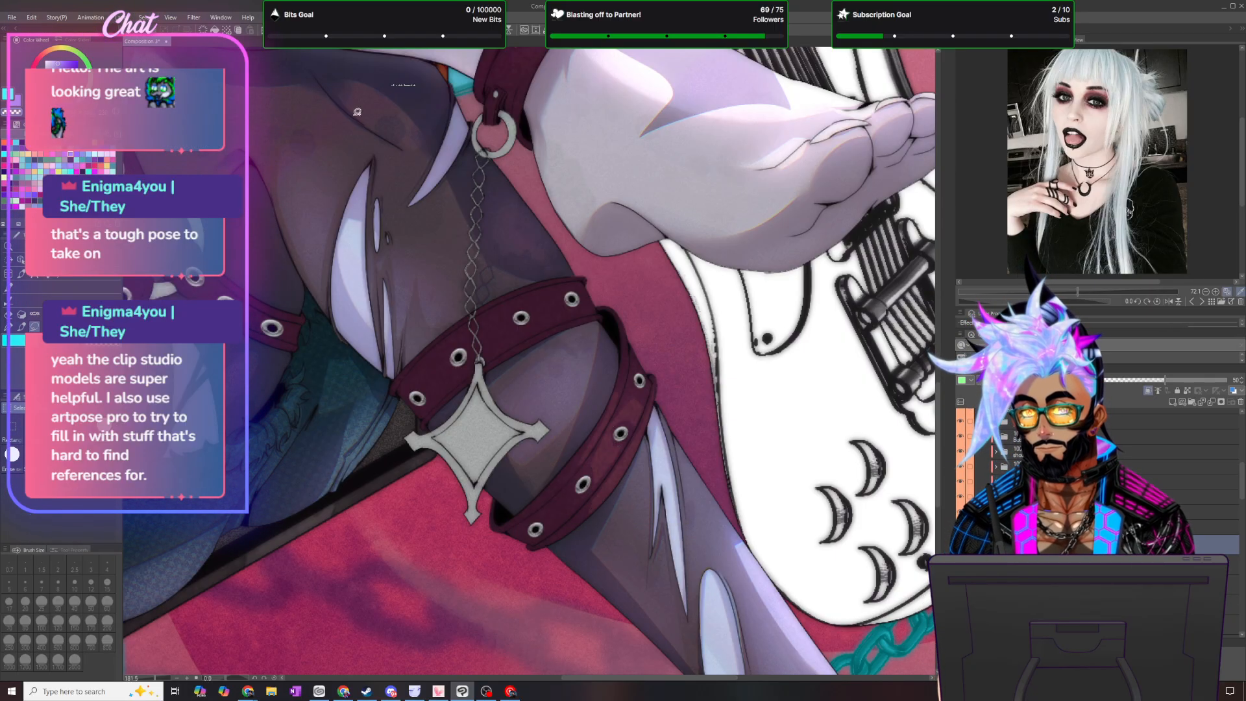
- Lasso patches near the eyelets on the lower knee strap and the upper strap's inner end, switch to the size 120 brush and clear the selection
left_click(19, 330)
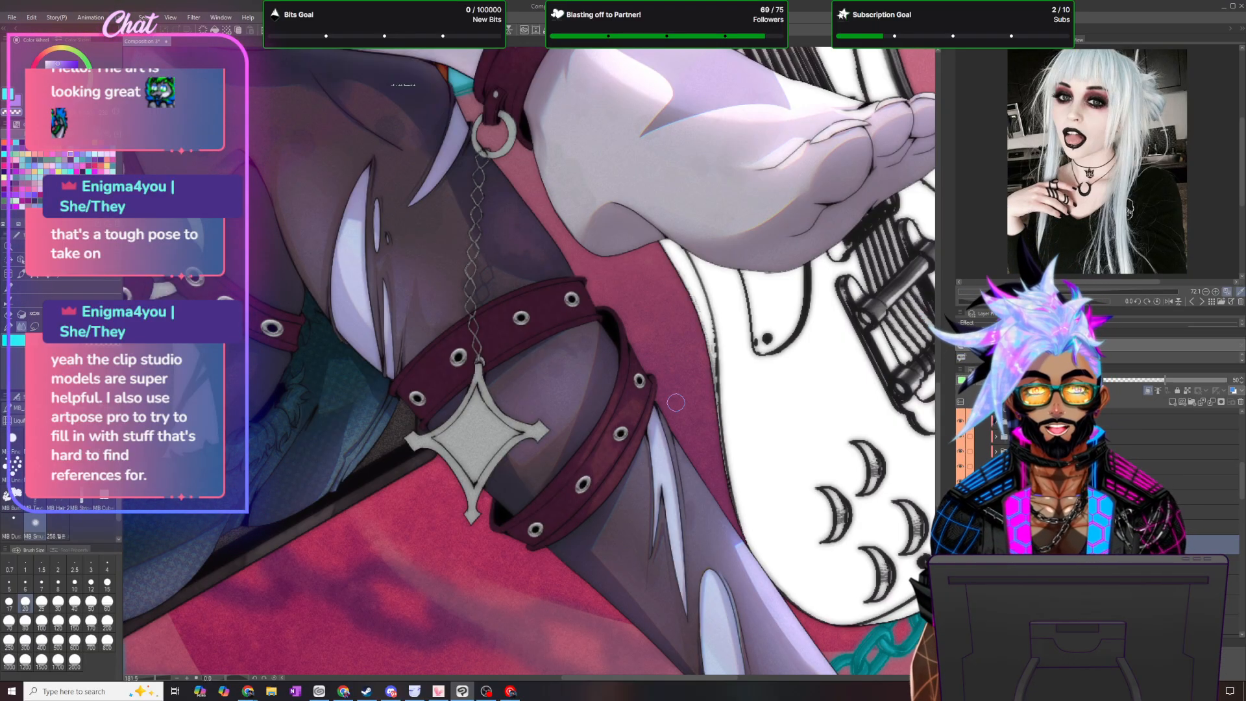
key("m")
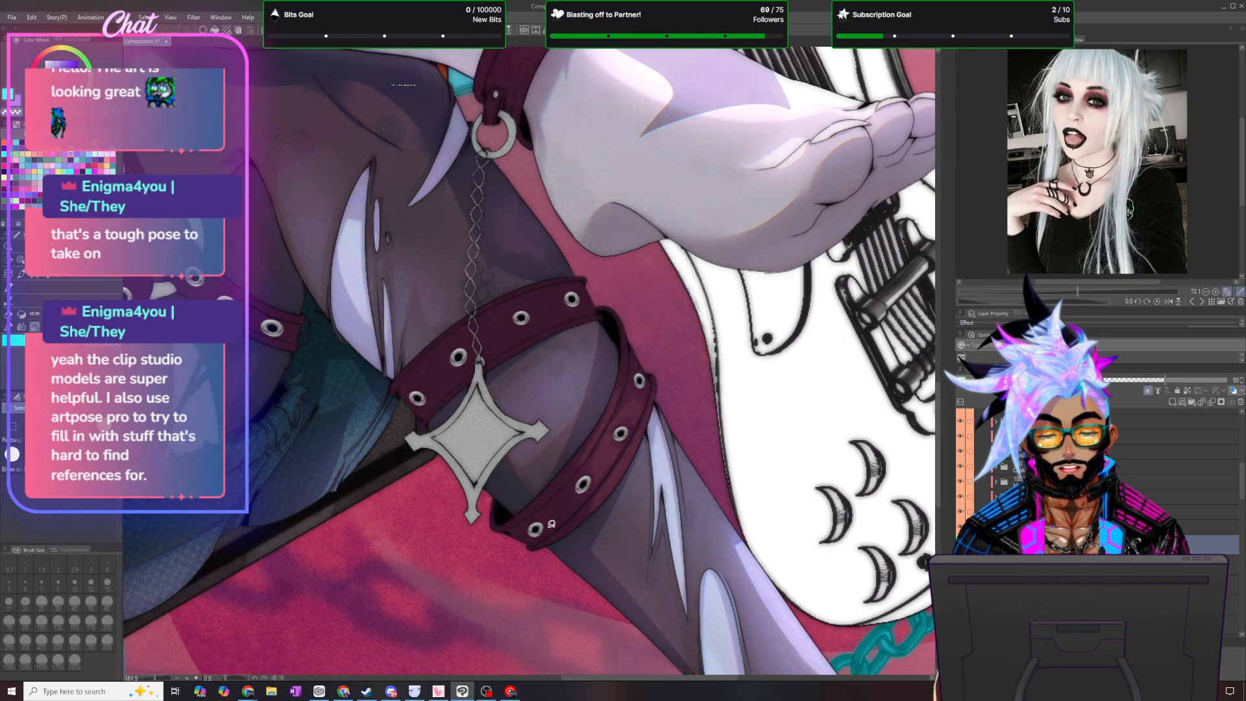
mouse_move(564, 518)
left_mouse_down()
mouse_move(559, 492)
mouse_move(538, 502)
mouse_move(571, 470)
mouse_move(547, 509)
left_mouse_up()
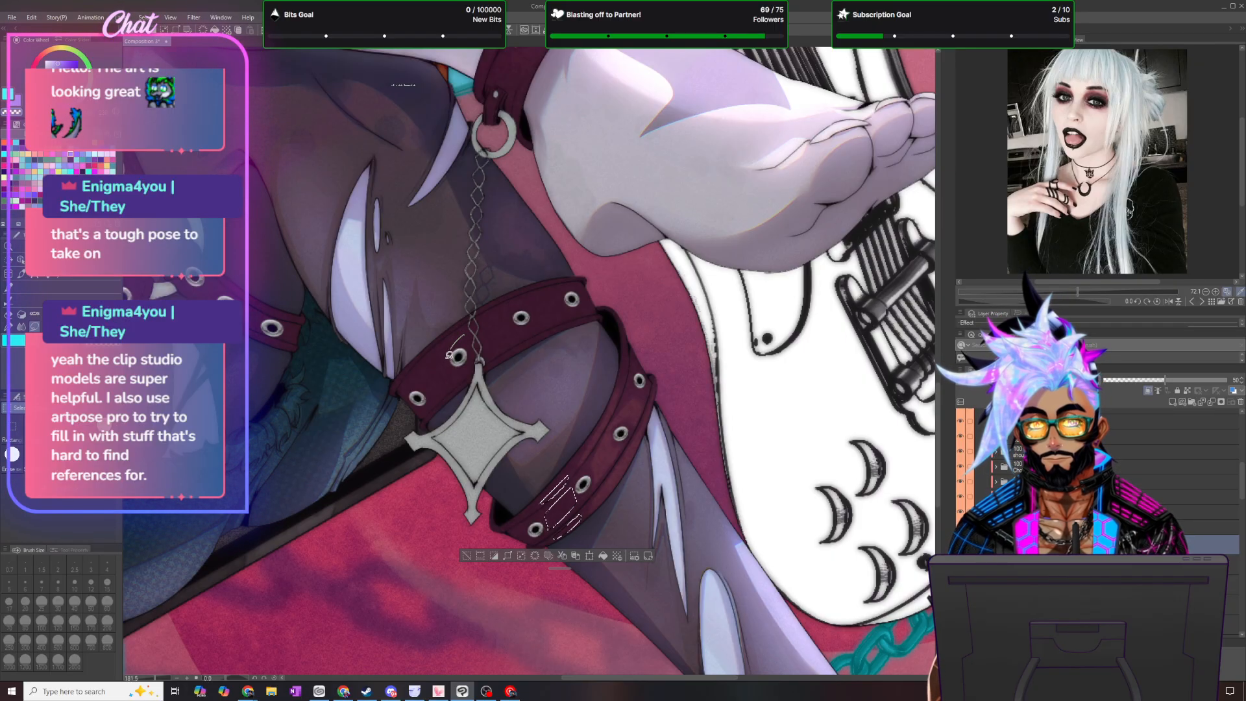
mouse_move(449, 383)
left_mouse_down()
mouse_move(406, 379)
mouse_move(462, 329)
mouse_move(416, 365)
left_mouse_up()
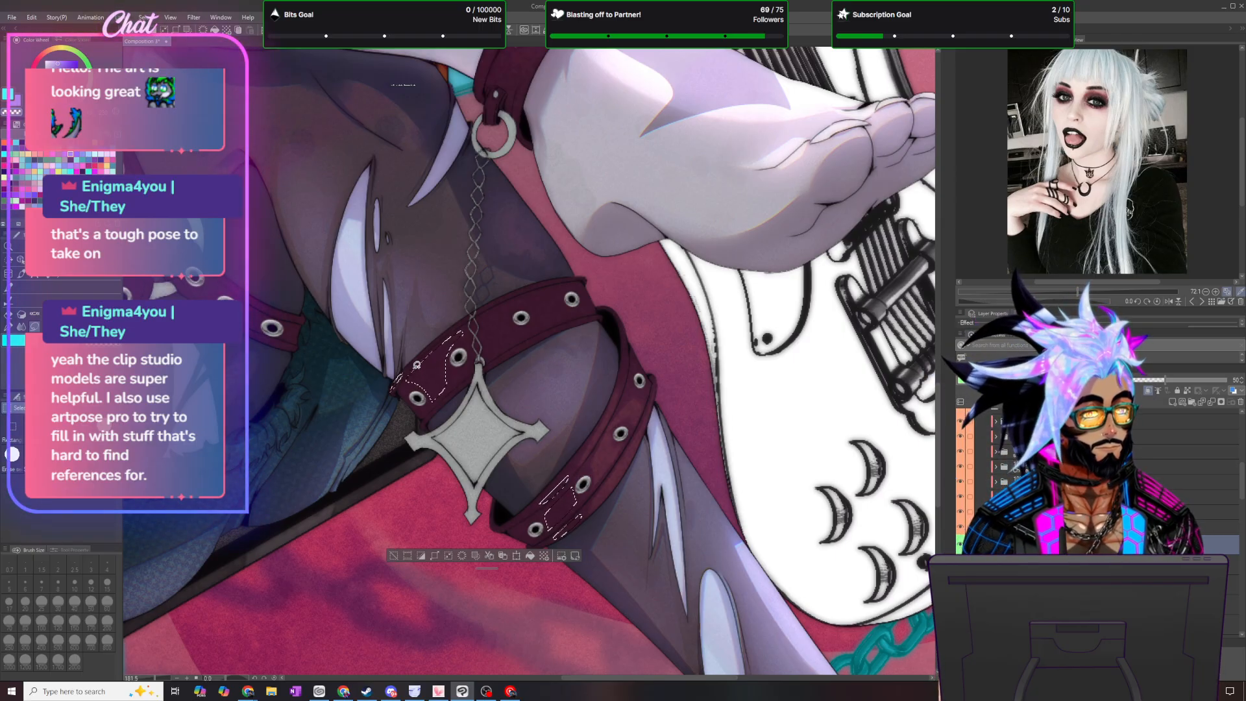
mouse_move(422, 425)
left_mouse_down()
mouse_move(448, 397)
mouse_move(426, 425)
left_mouse_up()
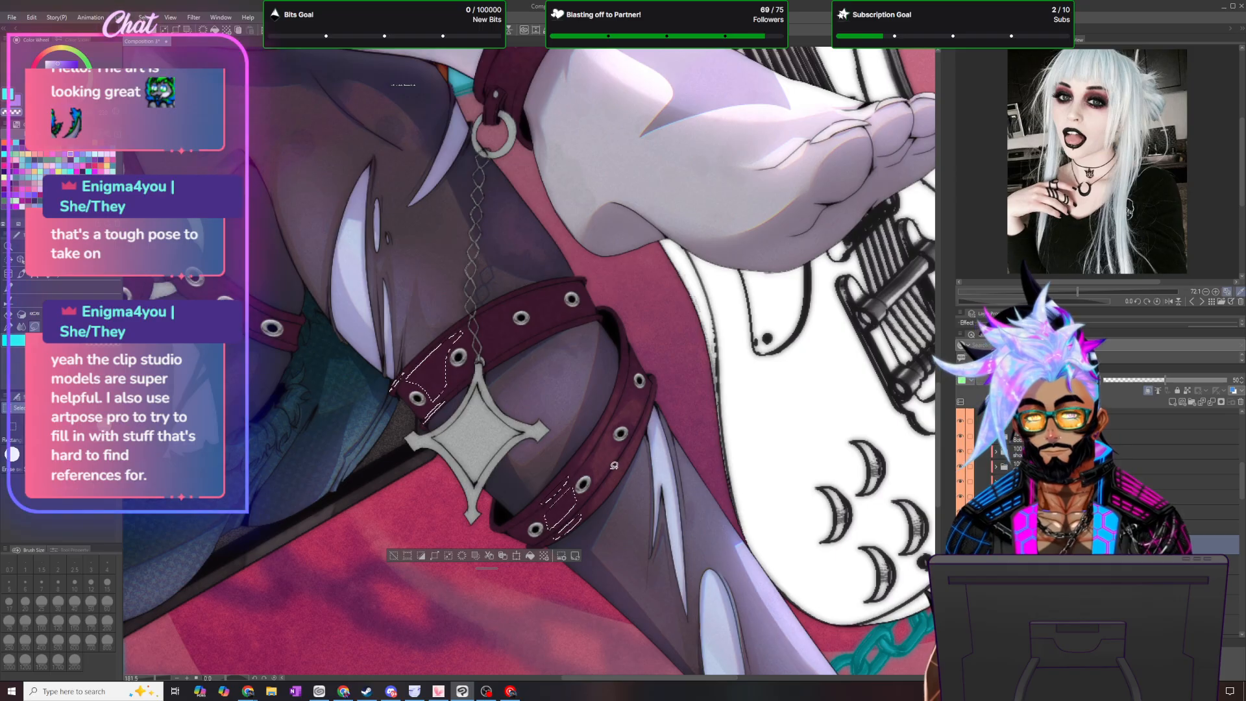
key("b")
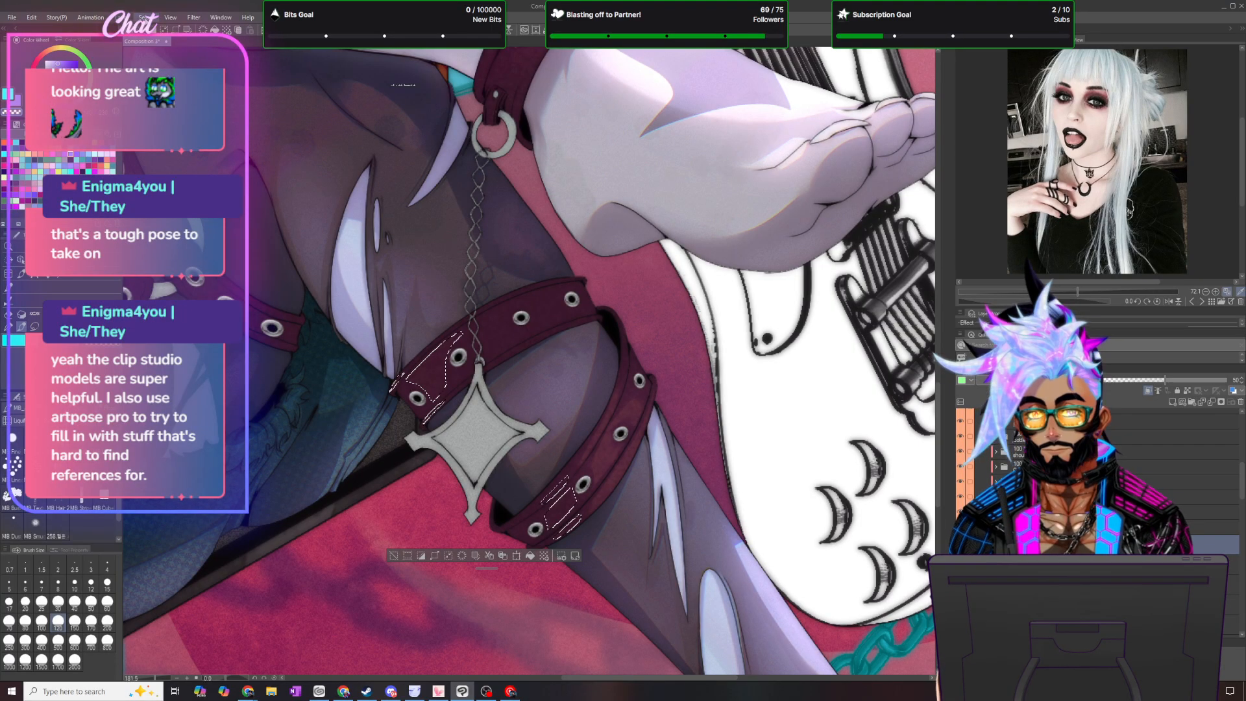
left_click(142, 17)
left_click(170, 43)
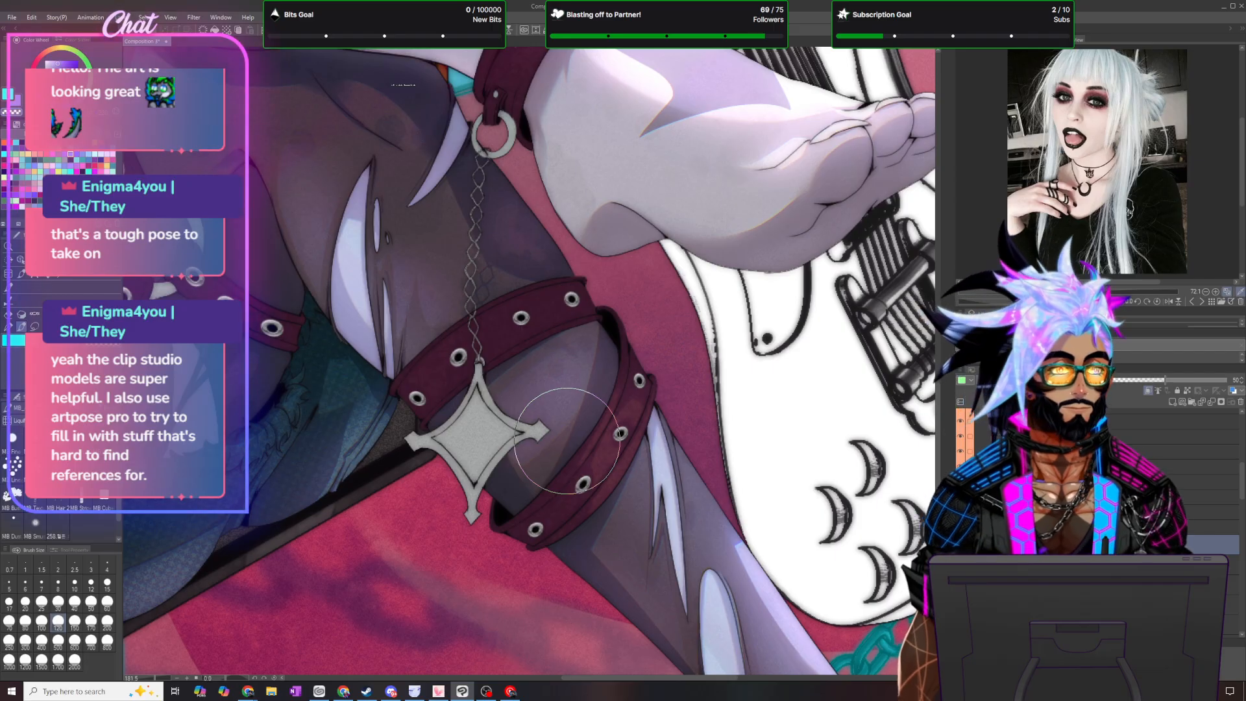
- Lasso the outer edge and eyelet gaps of the thigh harness's upper strap, switch to the size 120 brush and clear the selection
scroll(567, 441, "down", 4)
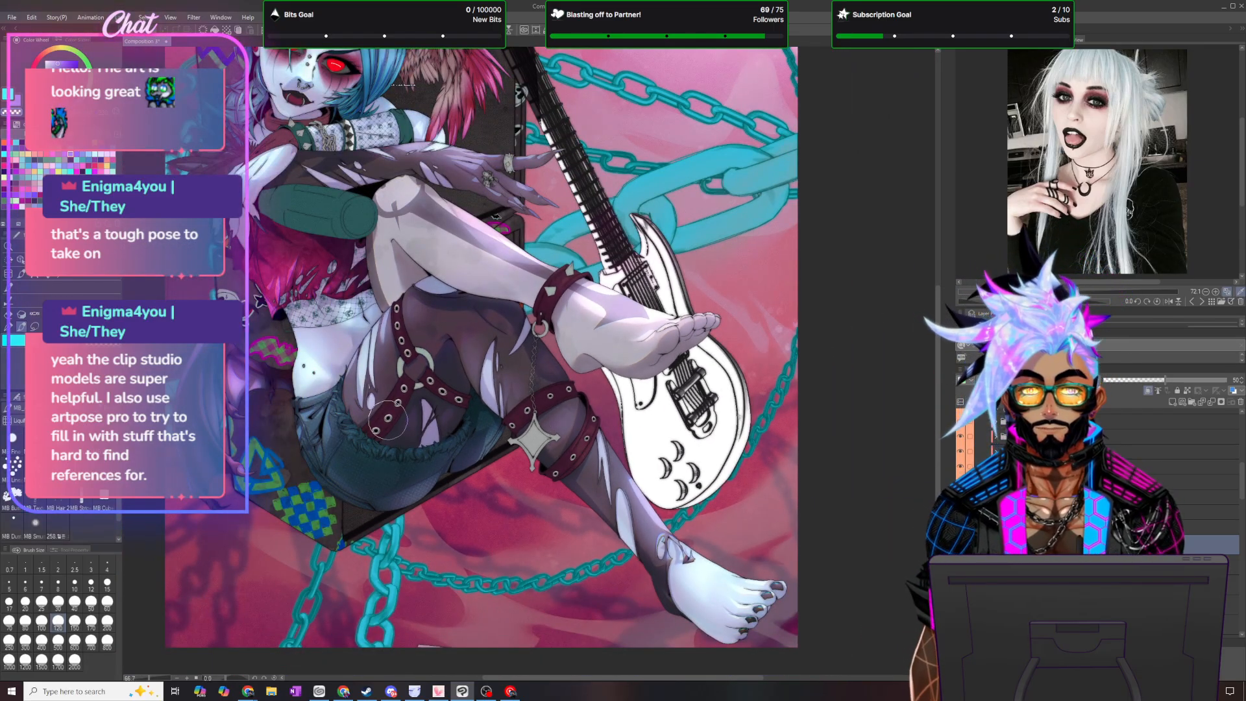
scroll(394, 419, "up", 1)
scroll(394, 419, "up", 3)
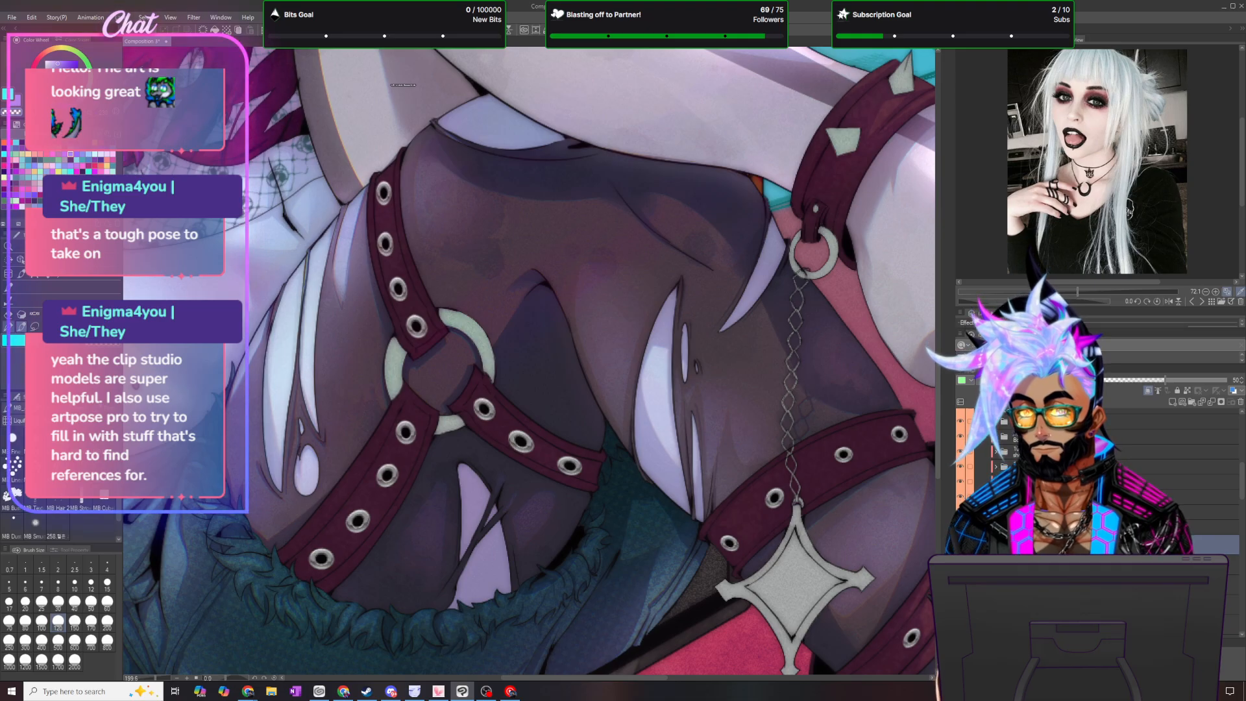
left_click(22, 326)
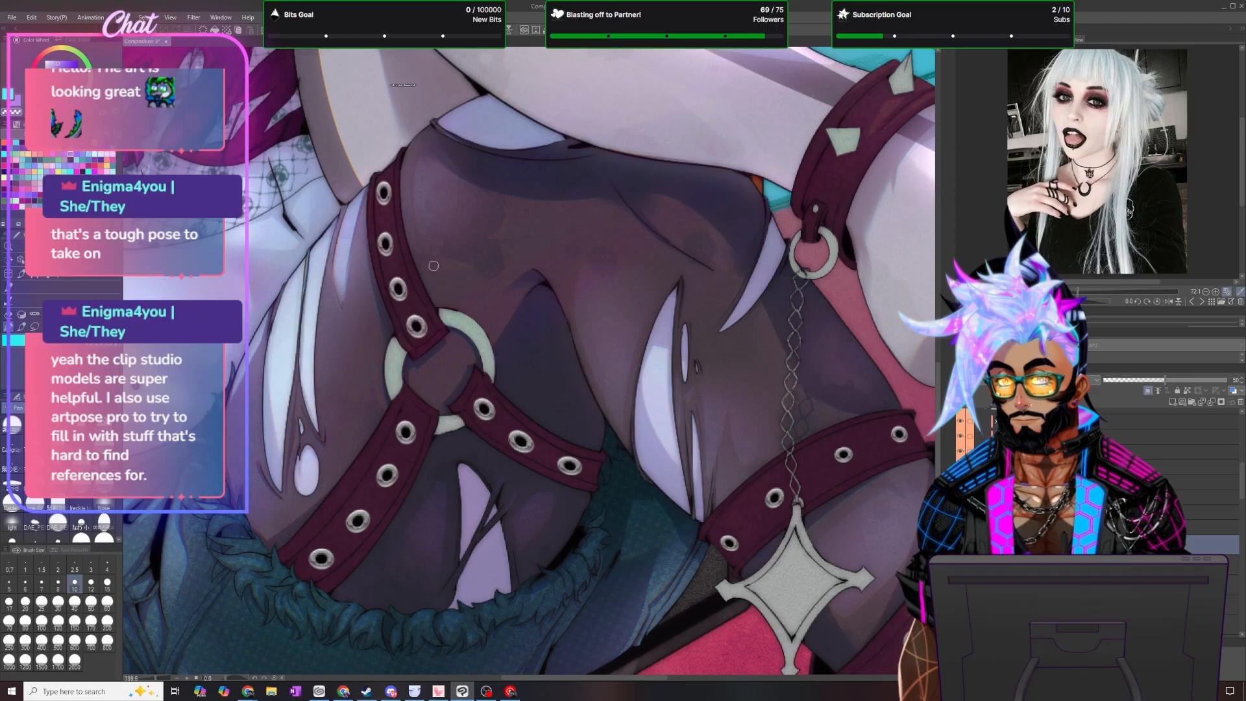
left_click(35, 326)
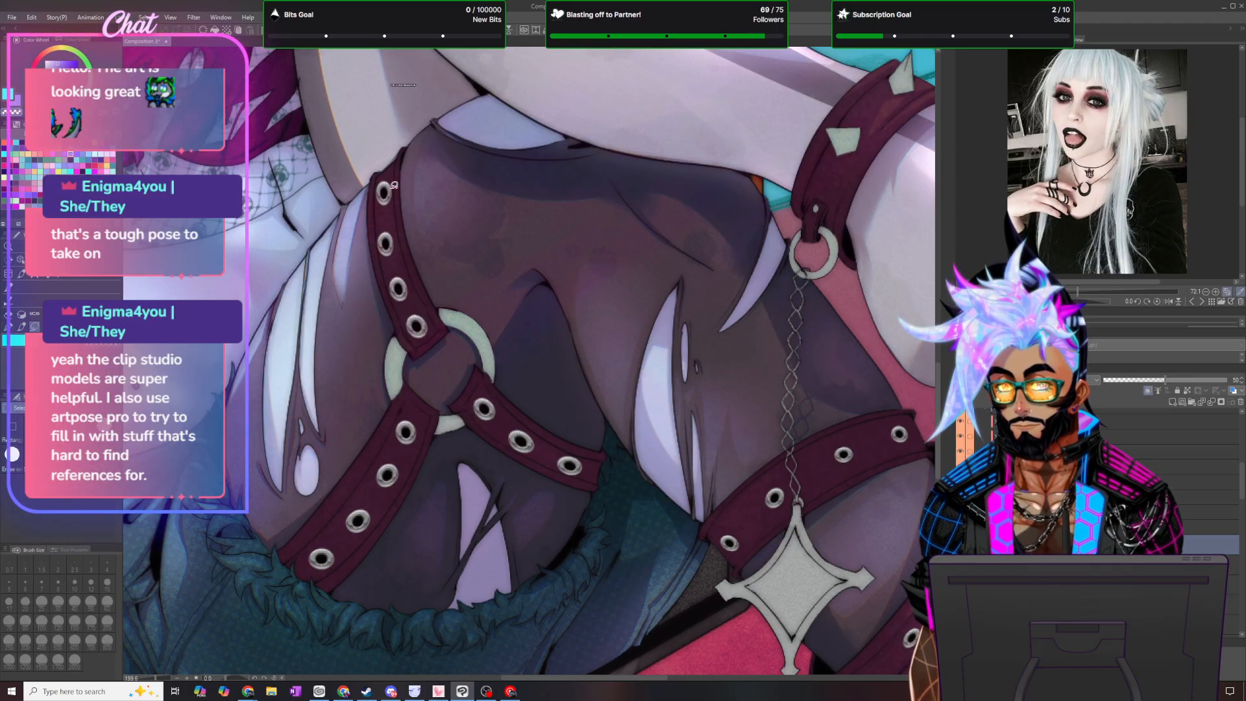
mouse_move(381, 174)
left_mouse_down()
mouse_move(390, 164)
mouse_move(331, 390)
left_mouse_up()
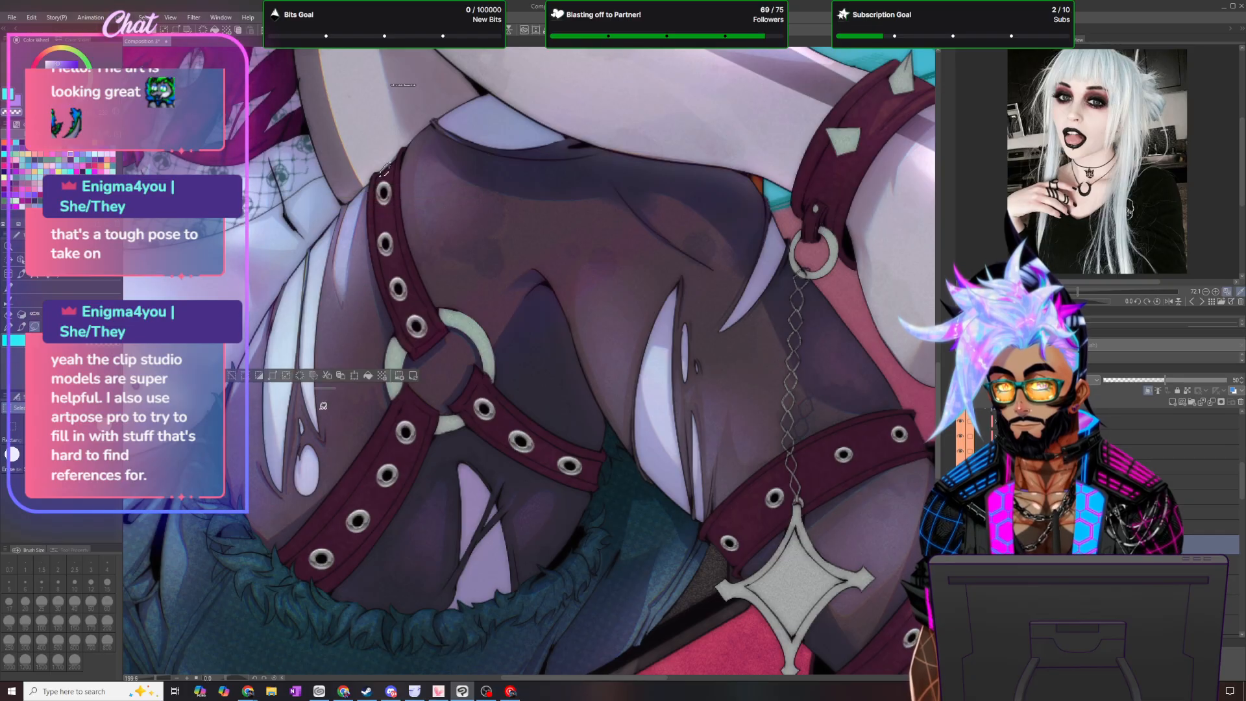
mouse_move(376, 230)
left_mouse_down()
mouse_move(396, 215)
mouse_move(379, 230)
mouse_move(387, 255)
left_mouse_up()
left_click_drag(405, 303, 406, 309)
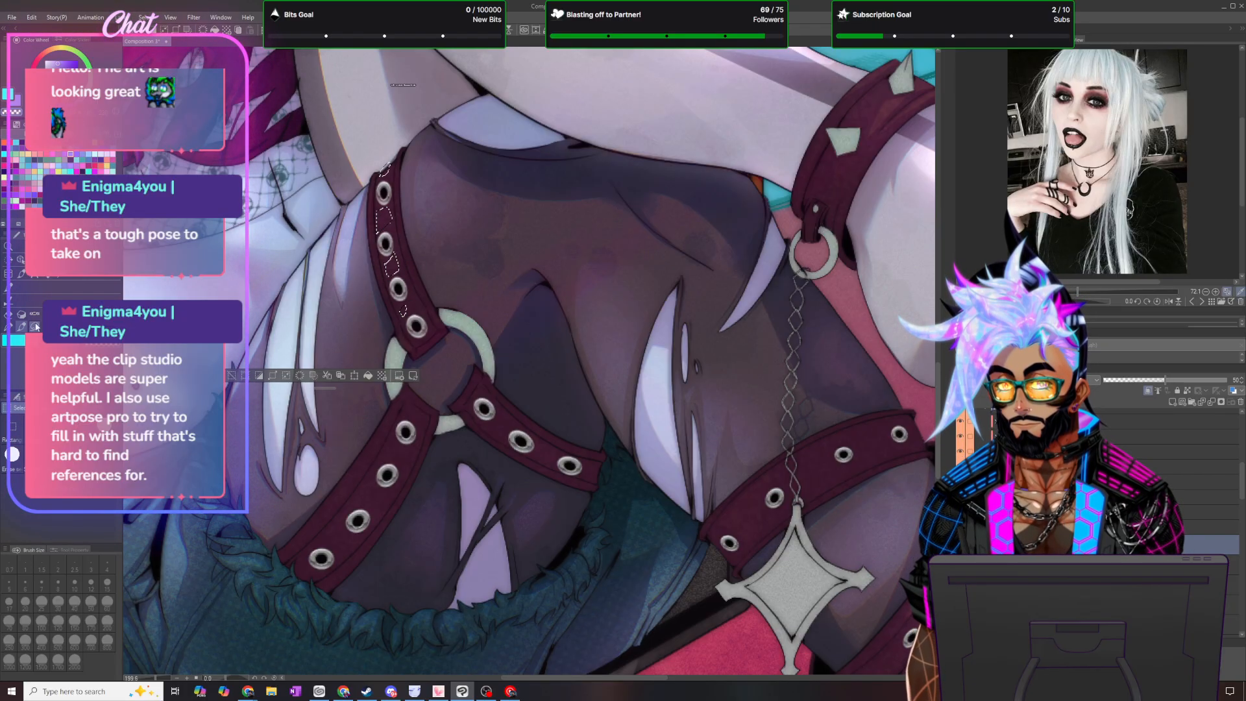
key("b")
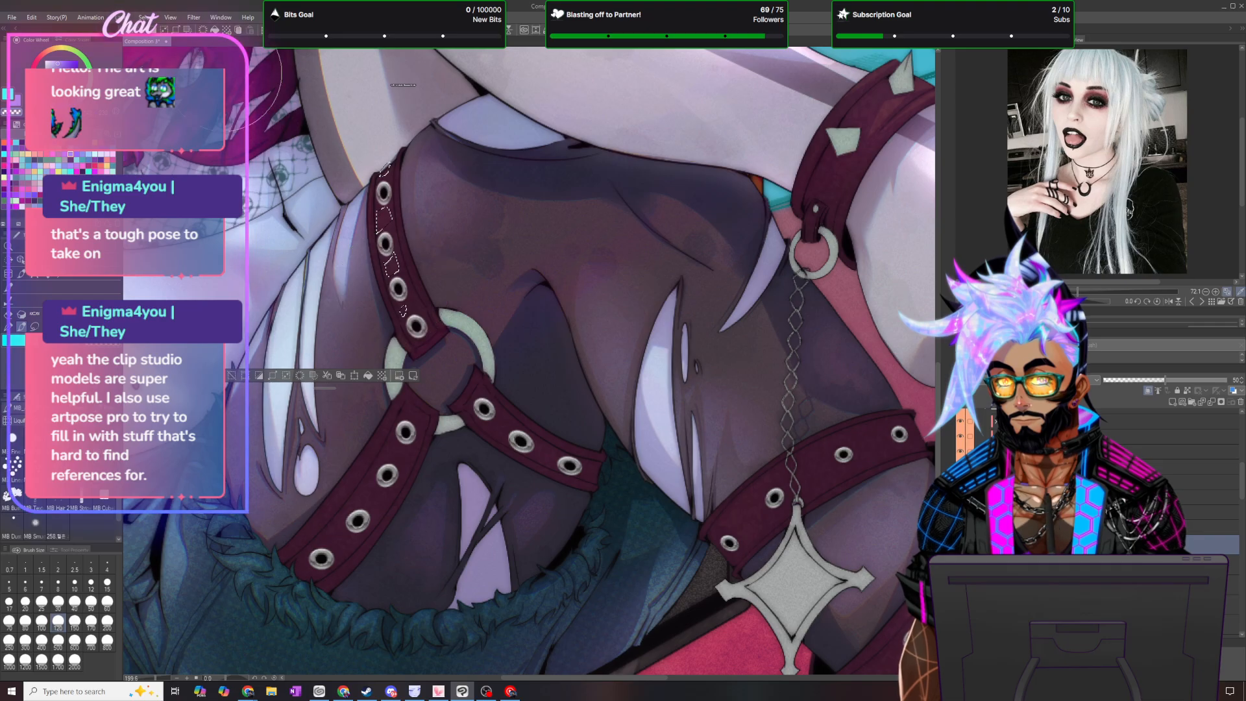
key("ctrl+d")
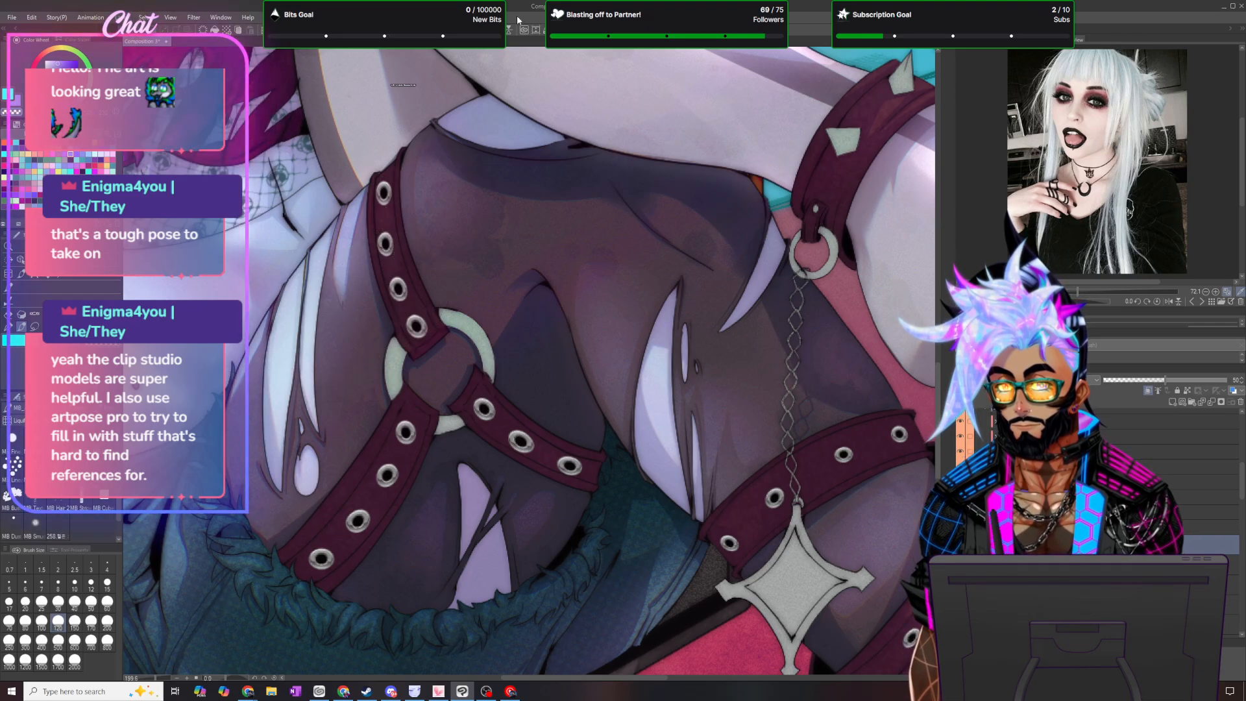
- Lasso the outer edge and eyelet gaps of the harness strap running from the ring to the shorts' hip side, switch to the brush and deselect
left_click(36, 328)
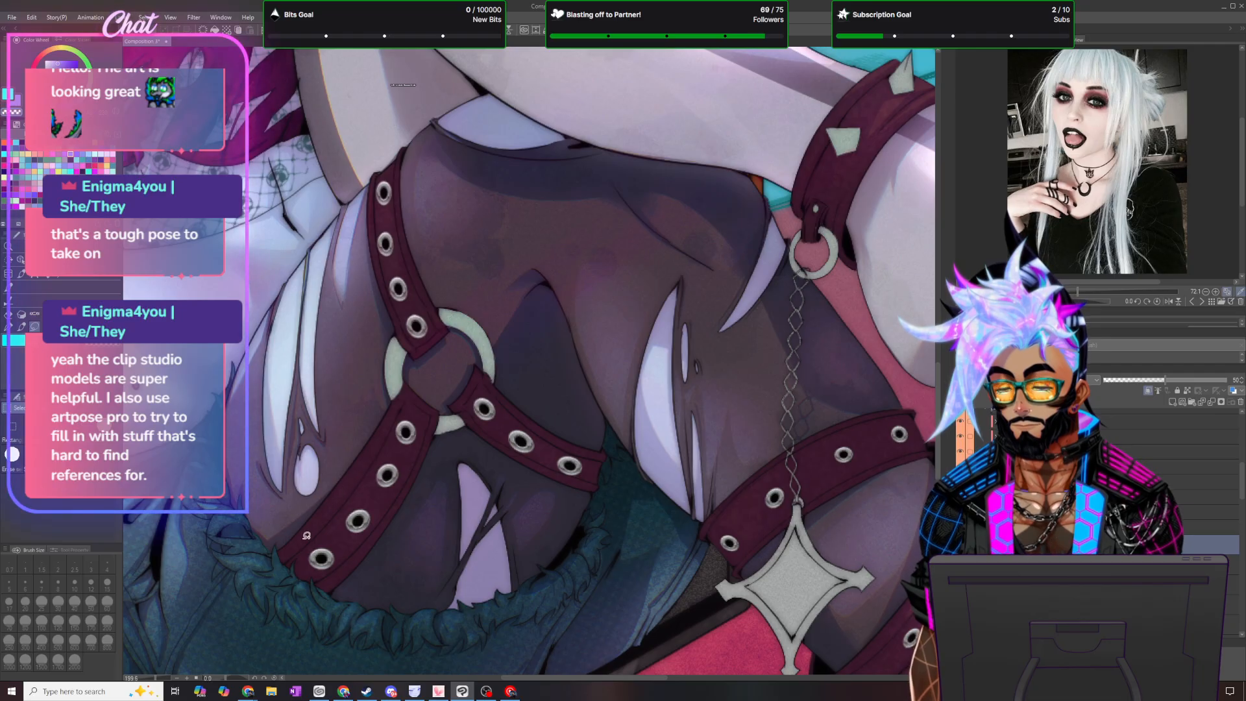
mouse_move(295, 541)
left_mouse_down()
mouse_move(402, 397)
mouse_move(305, 545)
left_mouse_up()
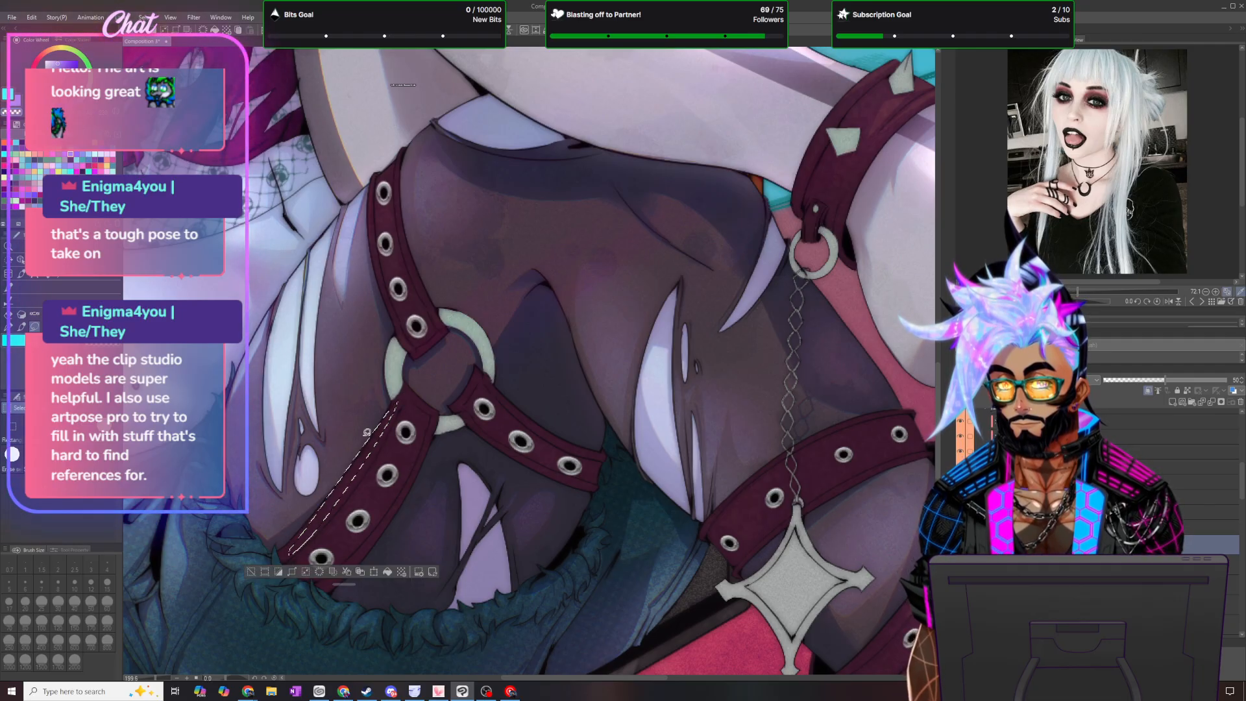
mouse_move(419, 392)
left_mouse_down()
mouse_move(436, 429)
mouse_move(403, 414)
left_mouse_up()
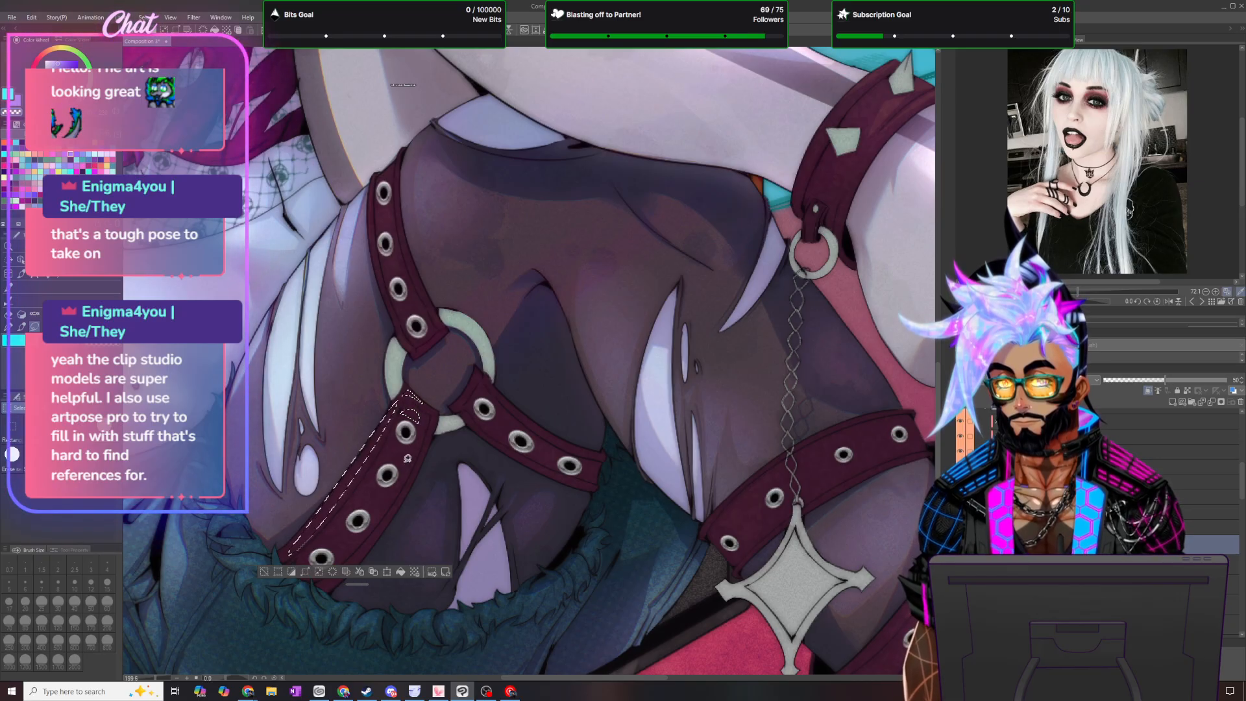
left_click_drag(401, 469, 389, 443)
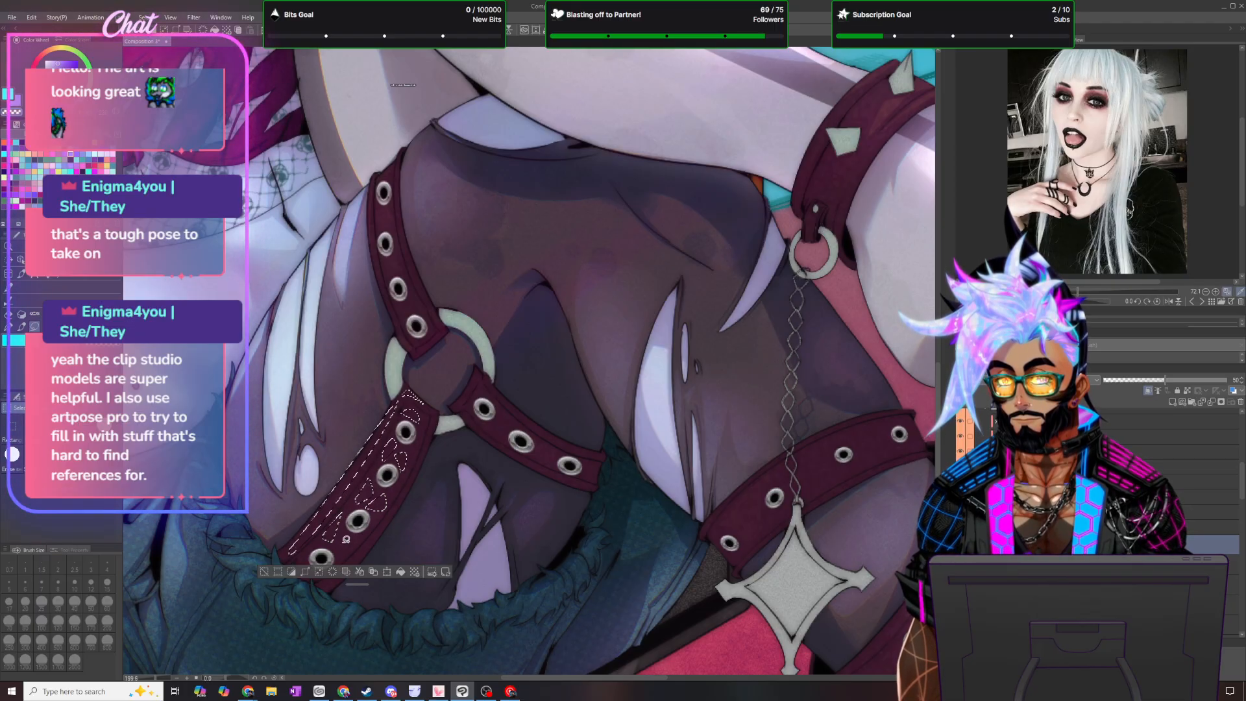
left_click_drag(362, 577, 347, 646)
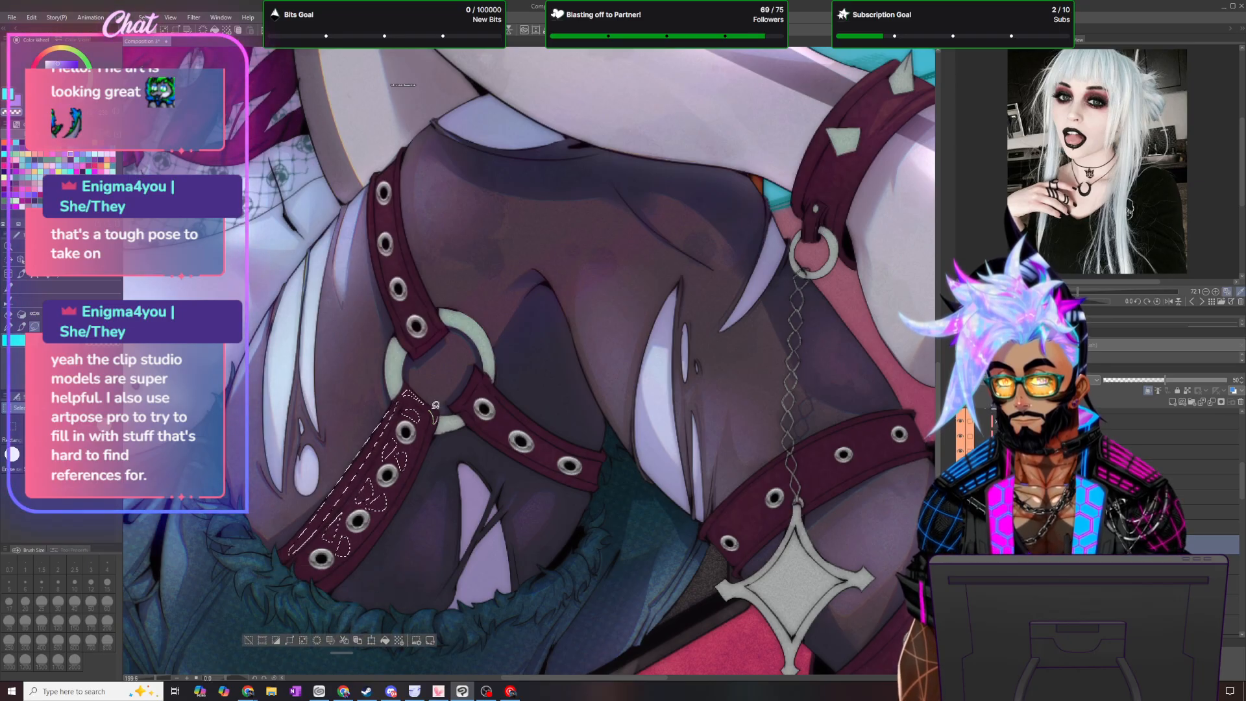
key("b")
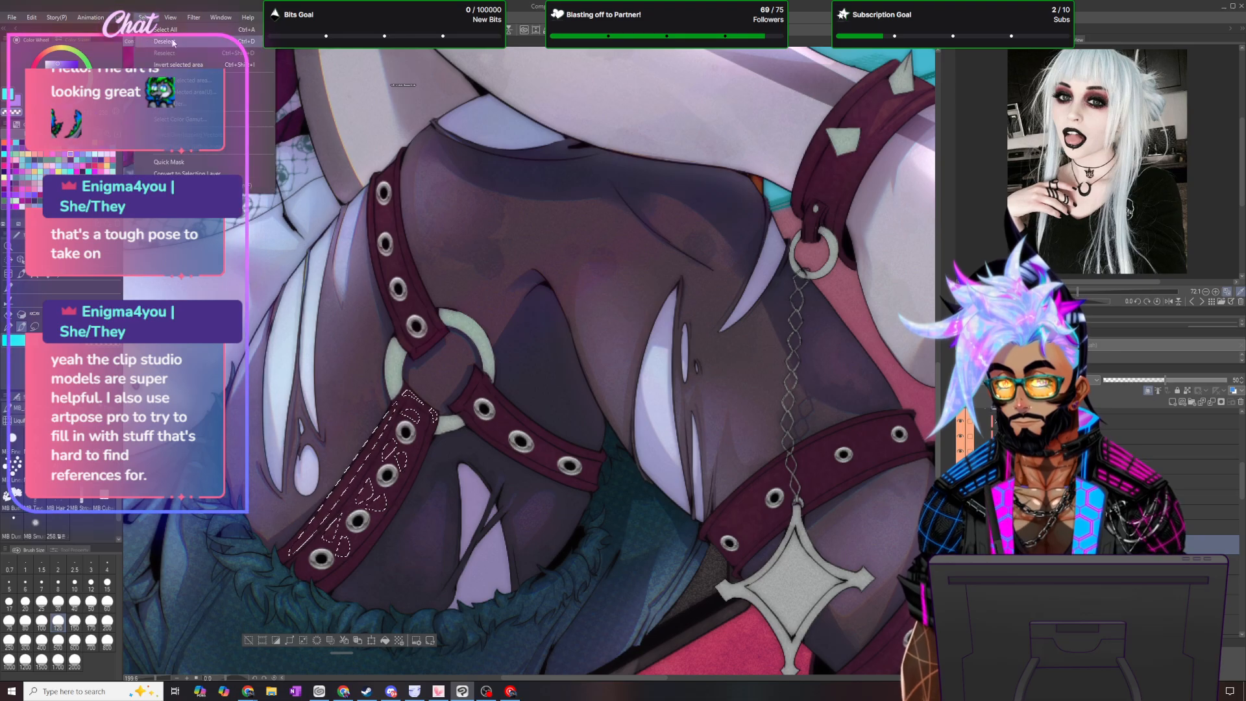
key("ctrl+d")
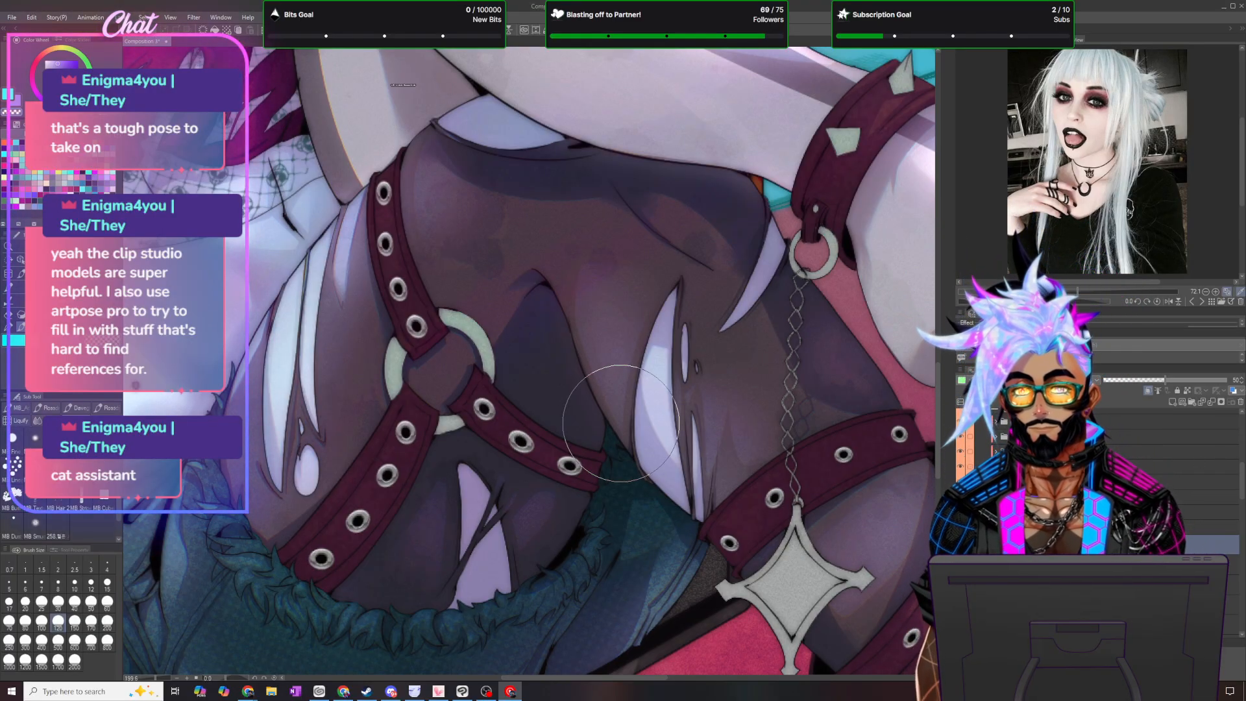
- Lasso the inner end, upper edge and first eyelet gaps of the harness strap from the ring toward the inner thigh, switch to the brush and deselect
scroll(615, 418, "down", 4)
scroll(589, 422, "down", 2)
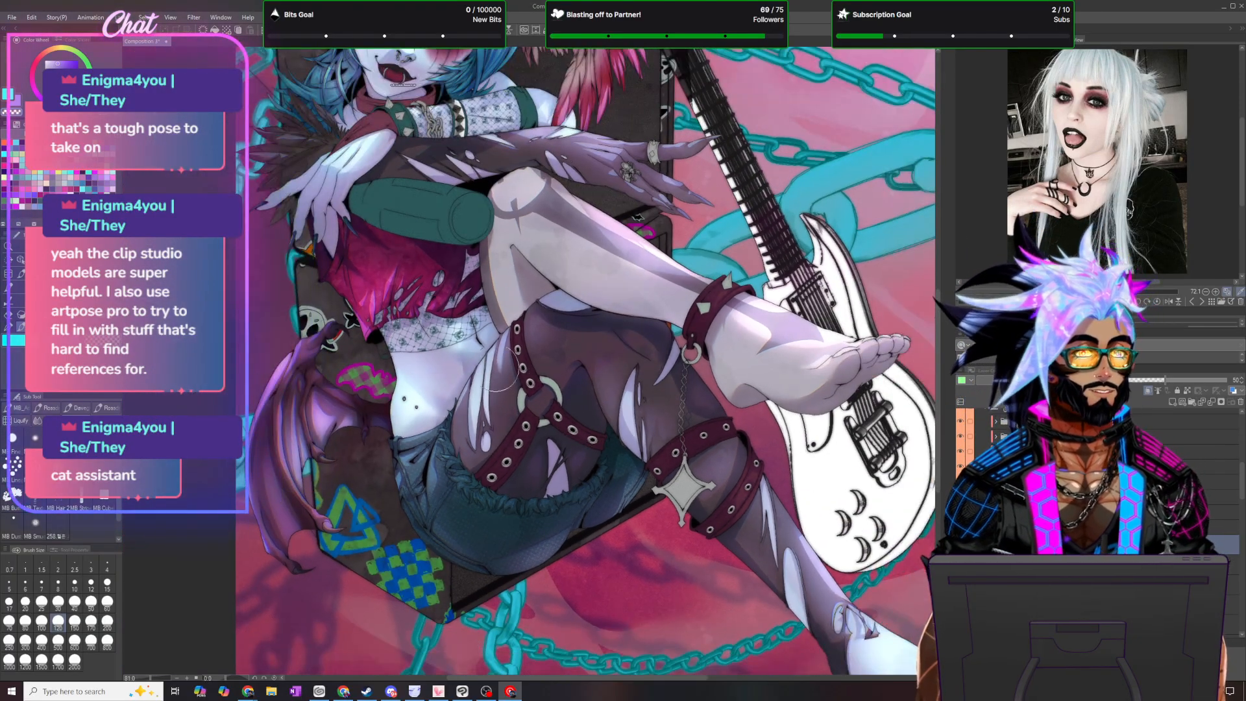
scroll(413, 323, "up", 4)
scroll(603, 519, "up", 5)
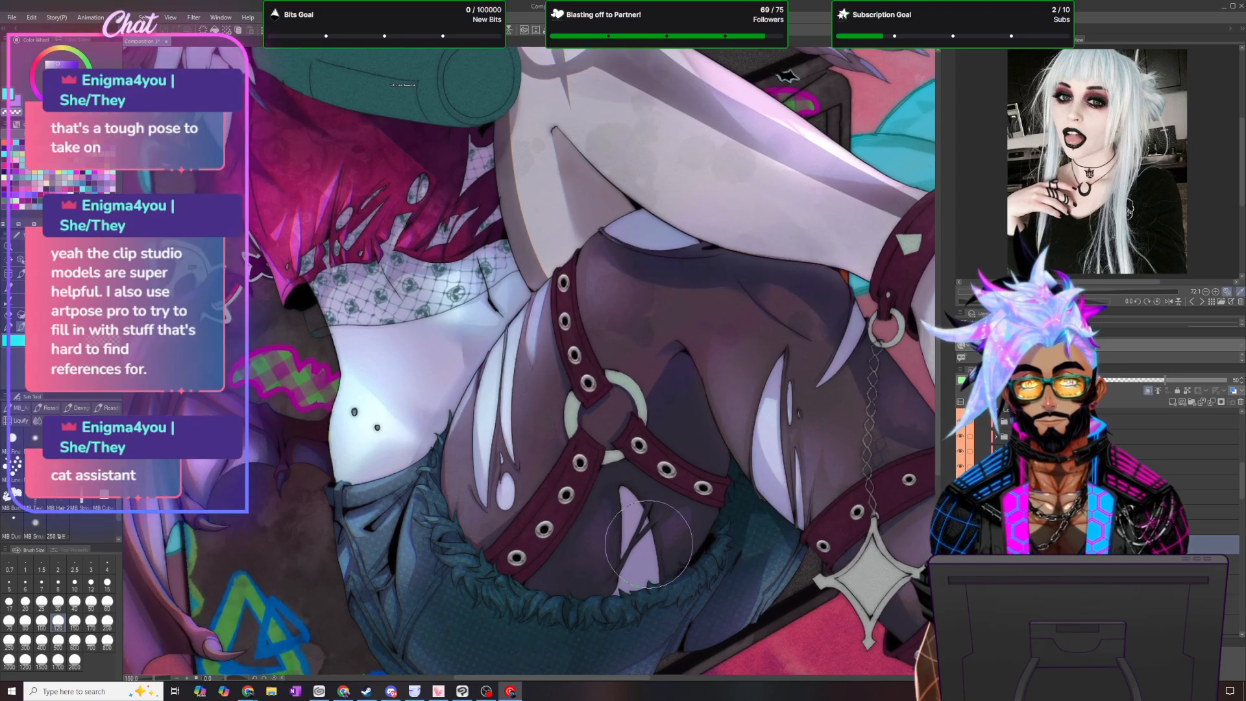
scroll(620, 558, "up", 1)
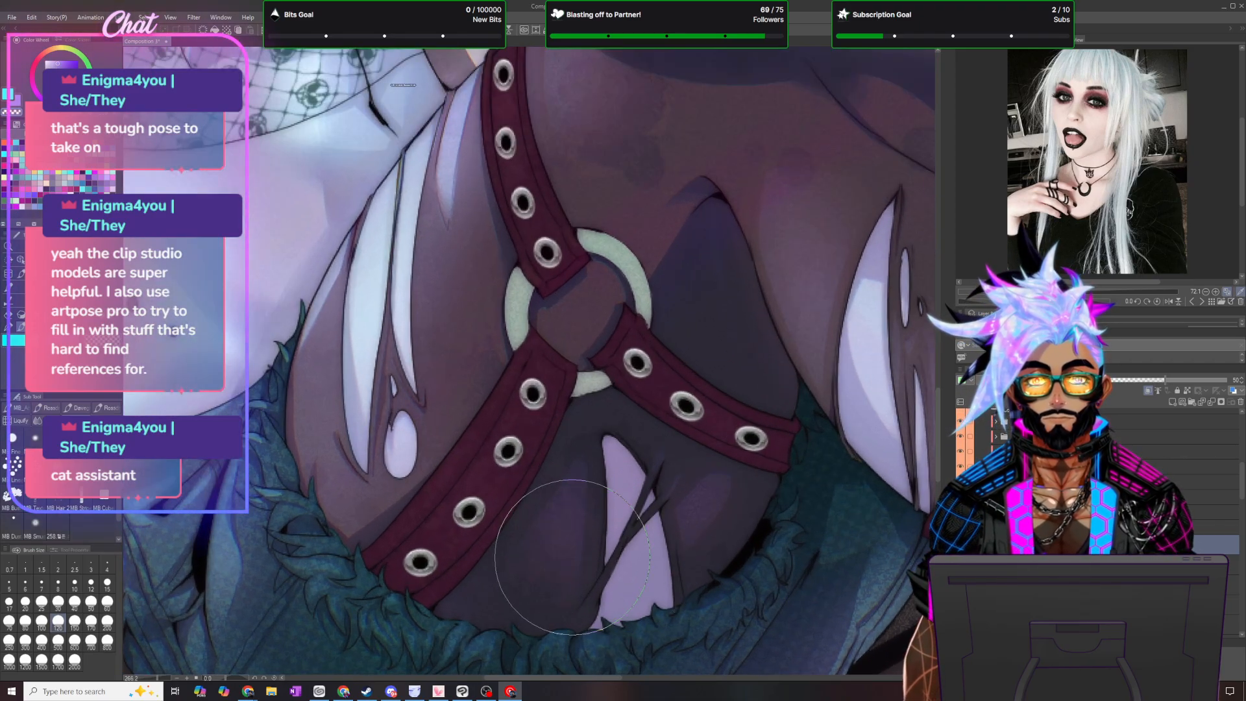
scroll(730, 484, "up", 1)
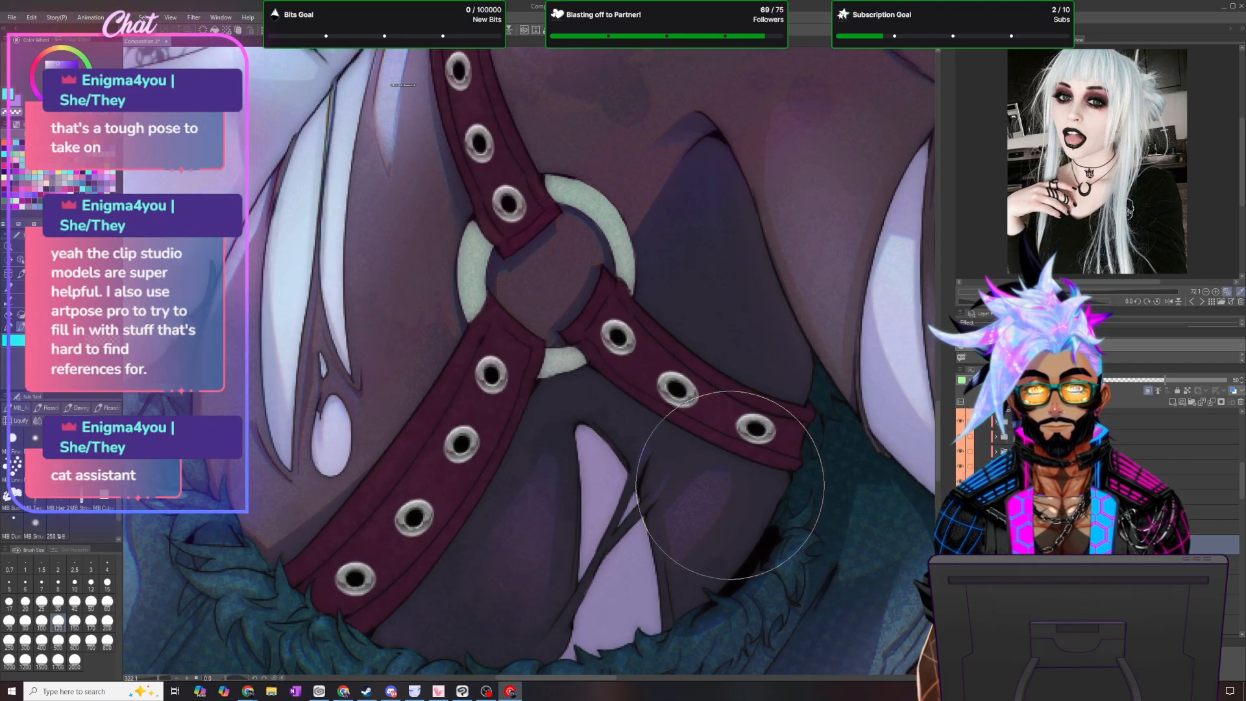
key("m")
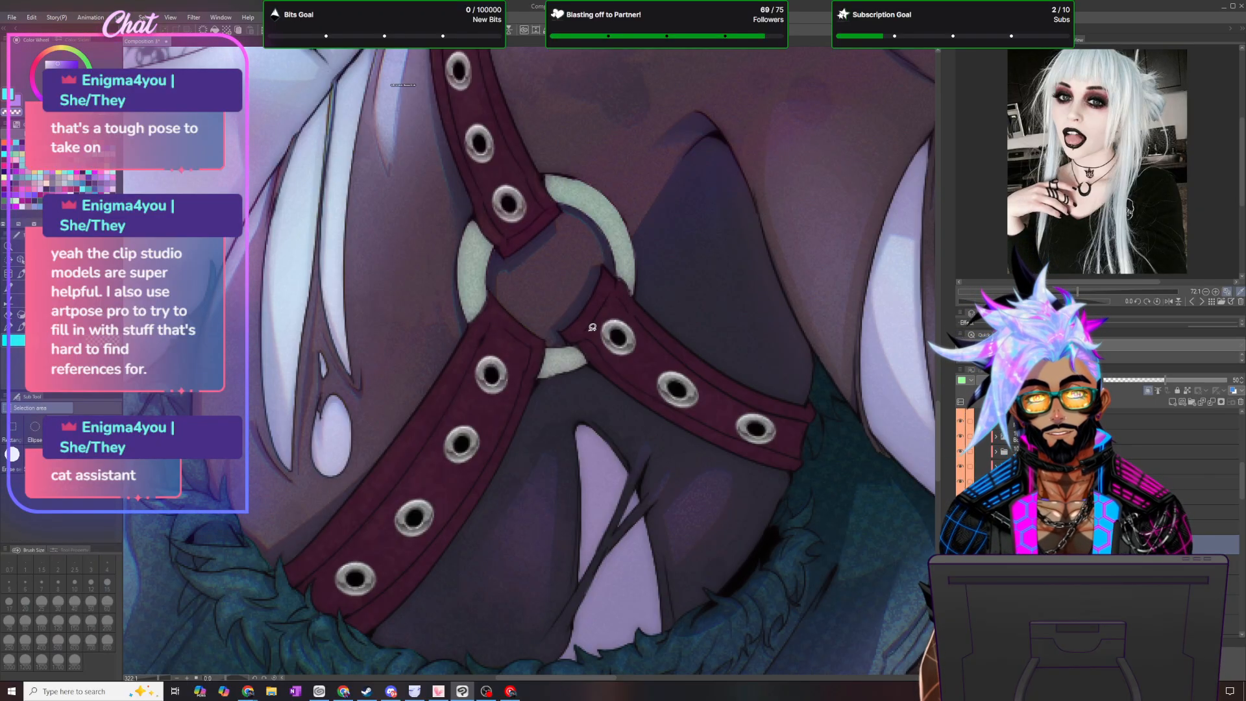
left_click_drag(591, 328, 604, 332)
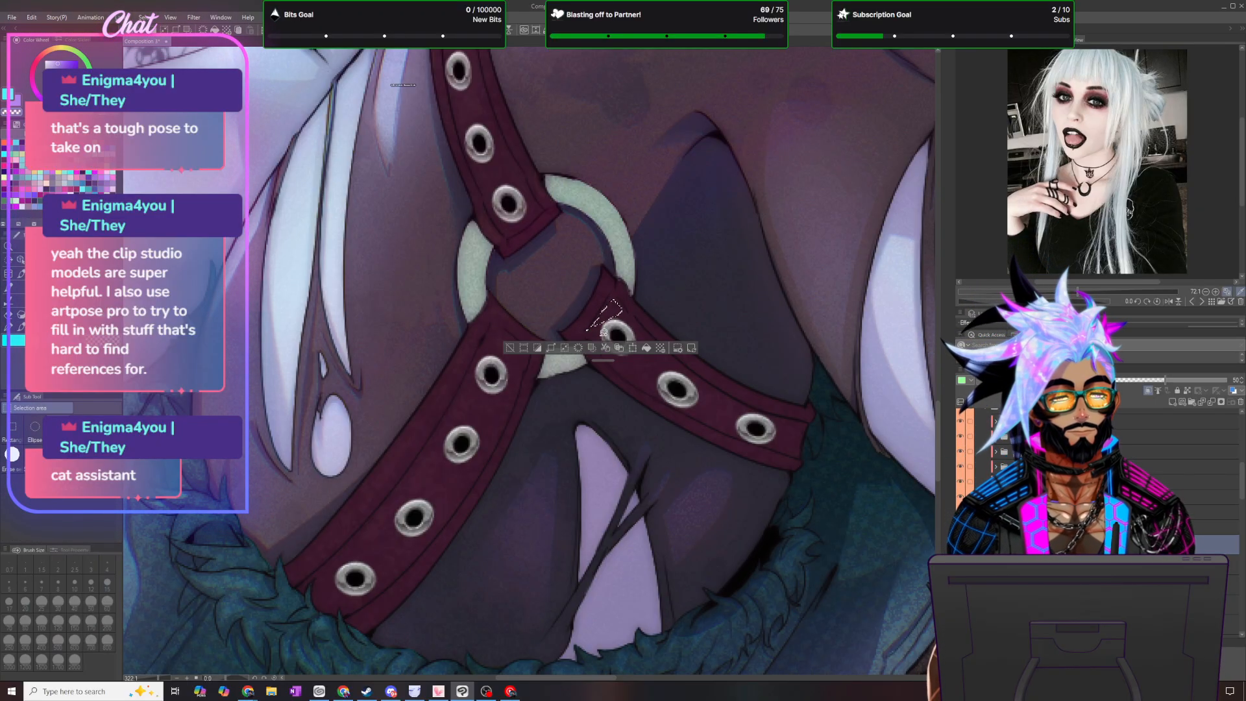
left_click_drag(603, 361, 537, 528)
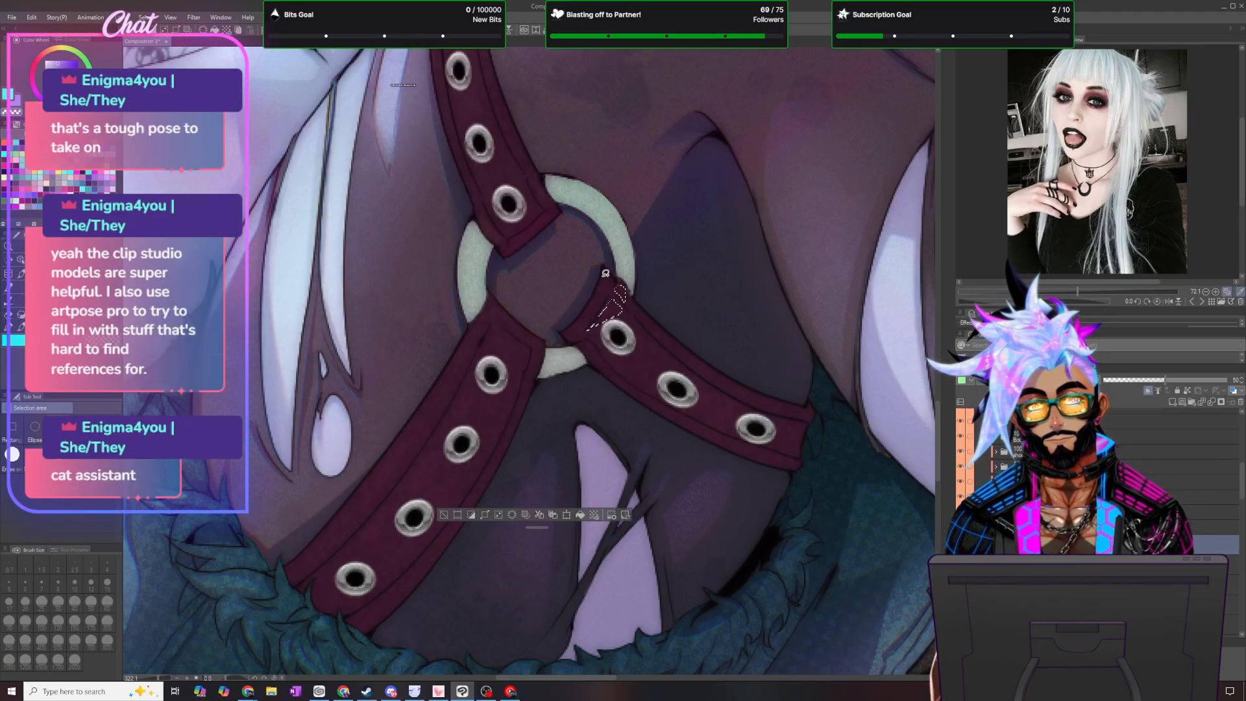
left_click_drag(612, 270, 606, 275)
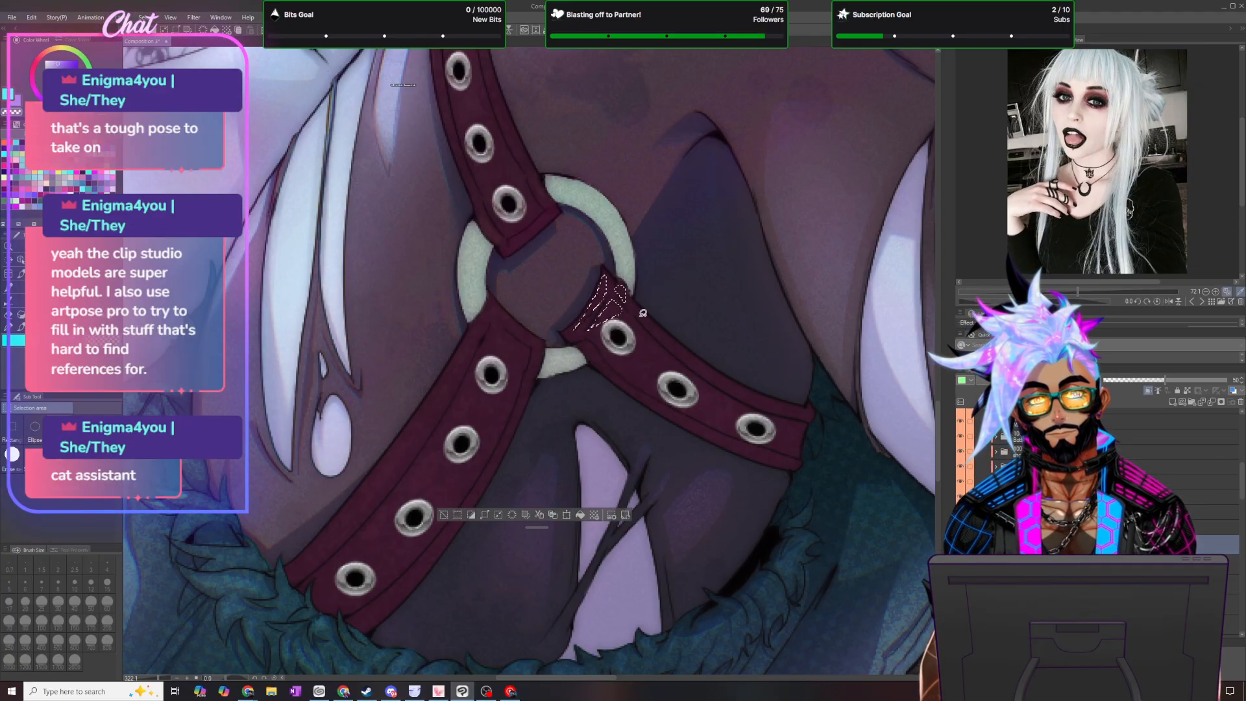
mouse_move(762, 393)
left_mouse_down()
mouse_move(639, 307)
mouse_move(676, 362)
mouse_move(646, 328)
left_mouse_up()
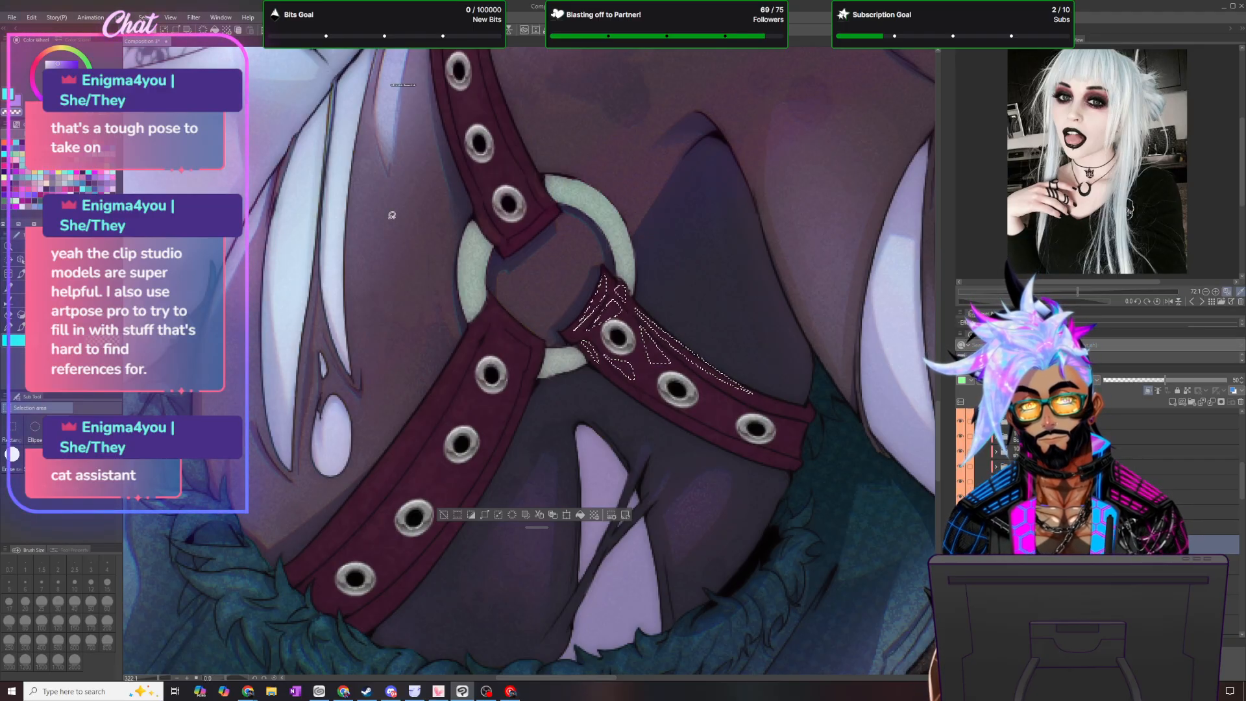
left_click(21, 327)
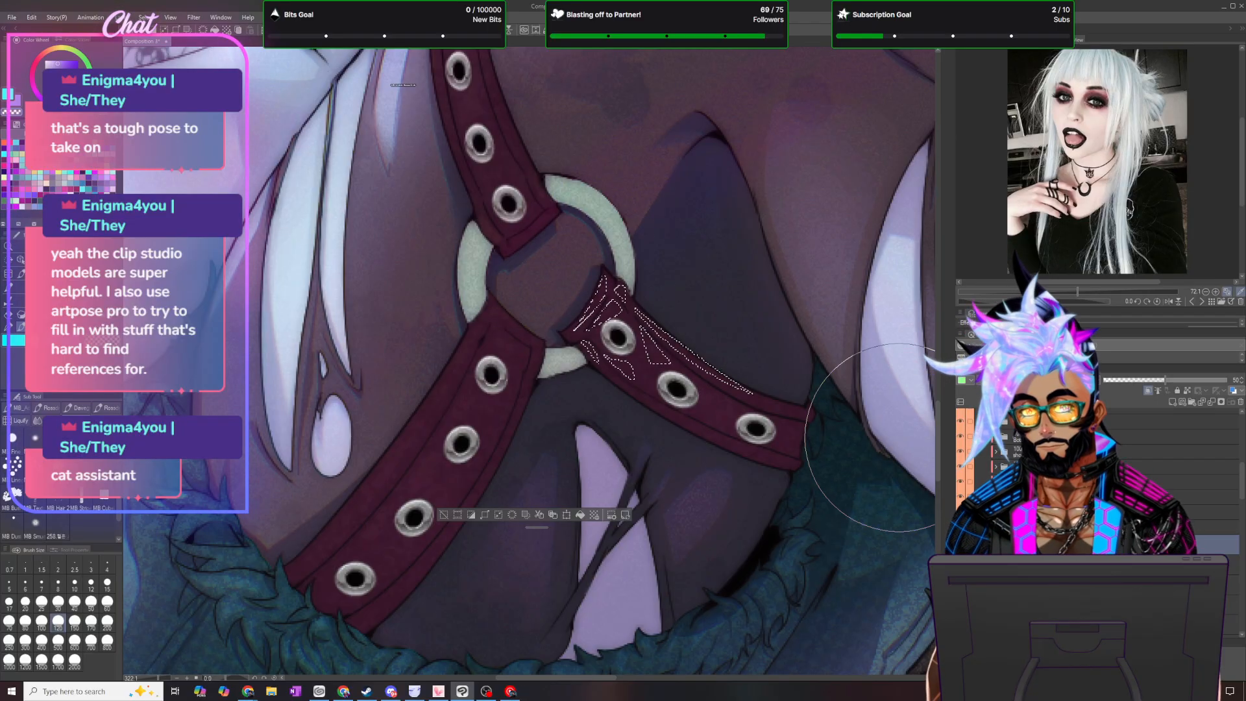
key("ctrl+d")
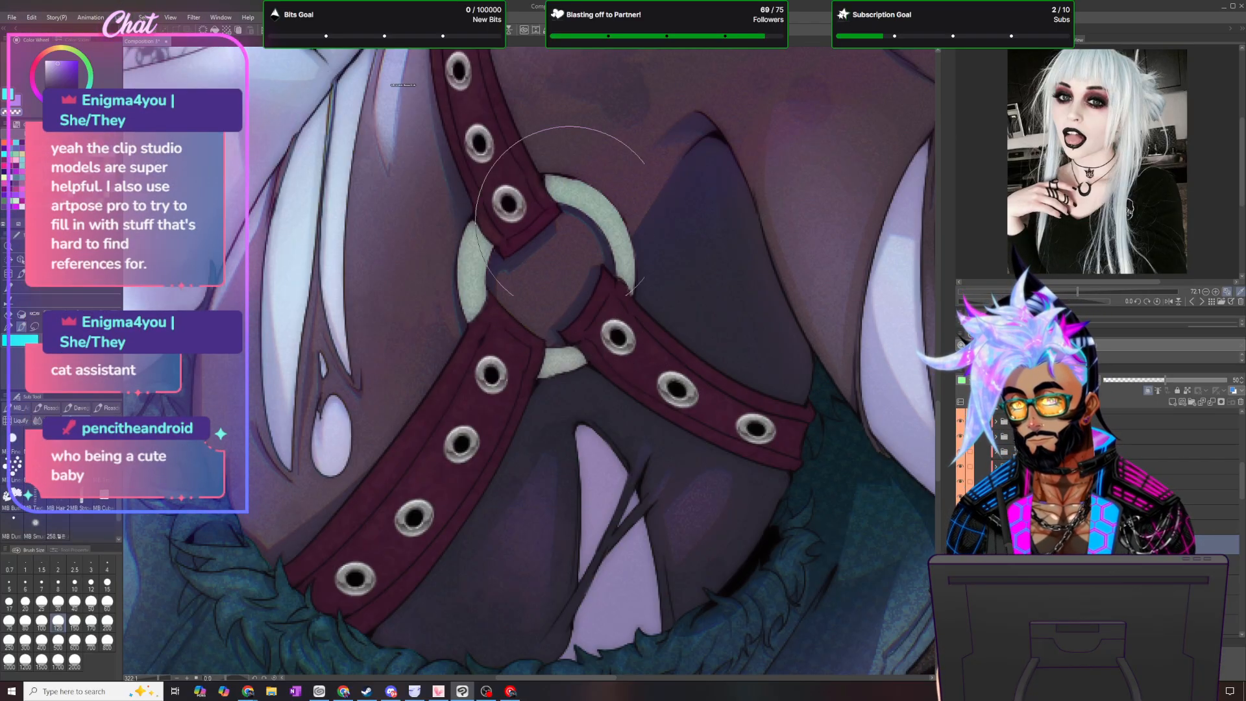
- Lower the strap shading layer's opacity to 15% and inspect the thigh harness and leg straps
scroll(694, 396, "down", 4)
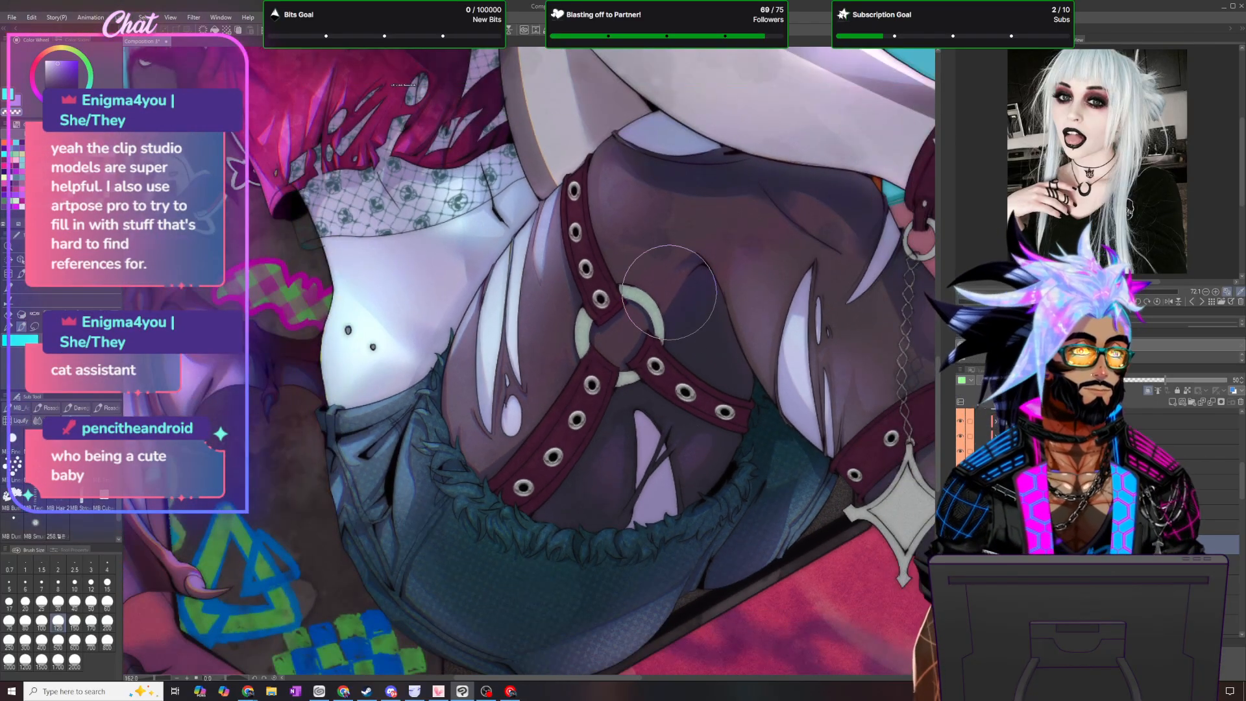
scroll(805, 241, "up", 2)
scroll(805, 241, "down", 3)
scroll(885, 164, "up", 7)
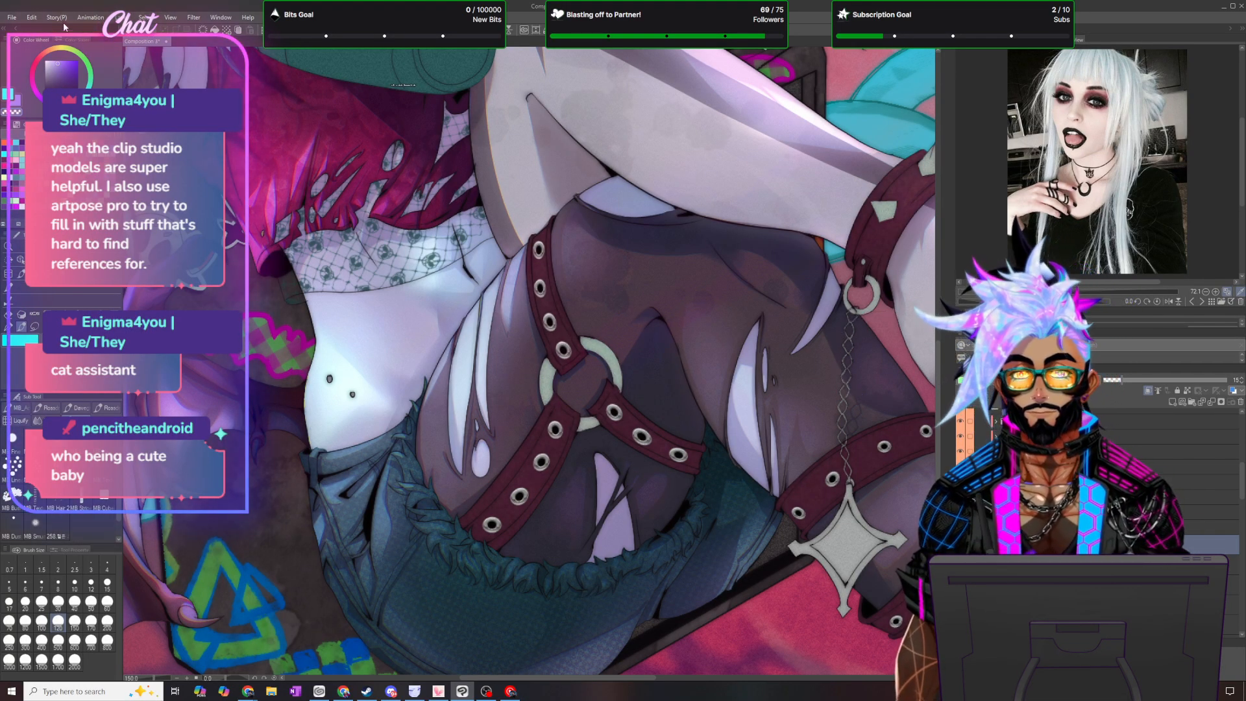
left_click(122, 17)
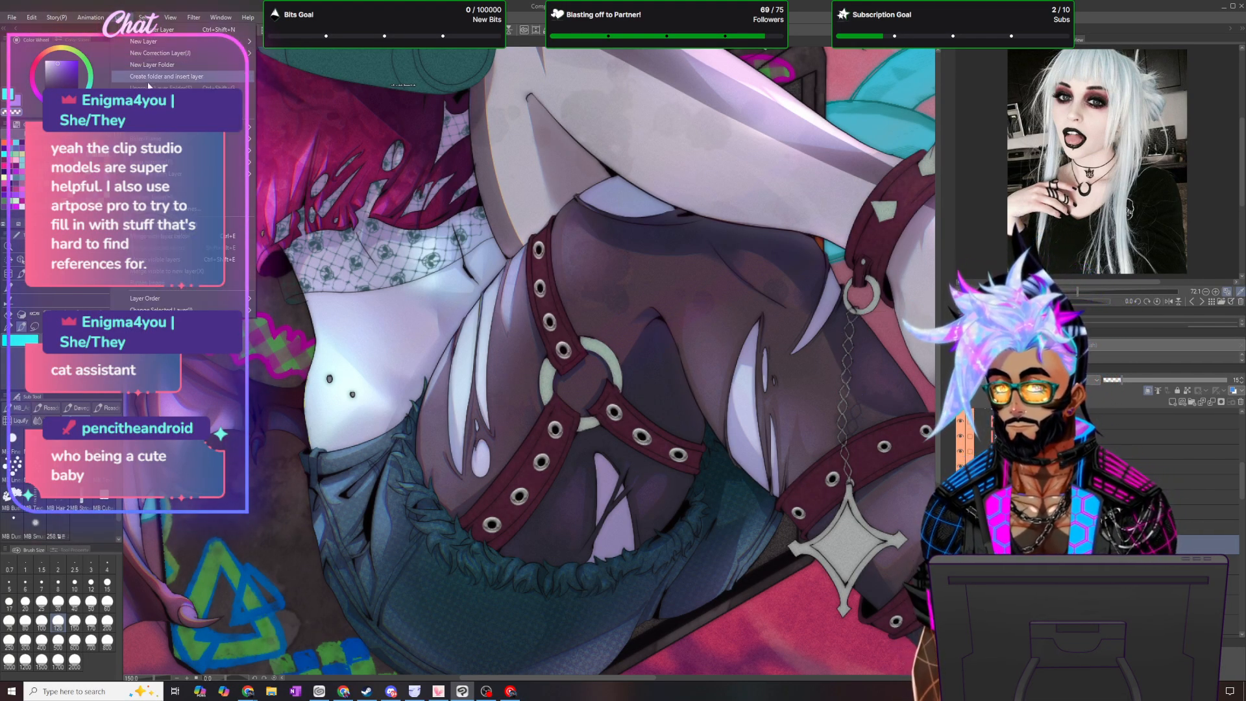
key("Escape")
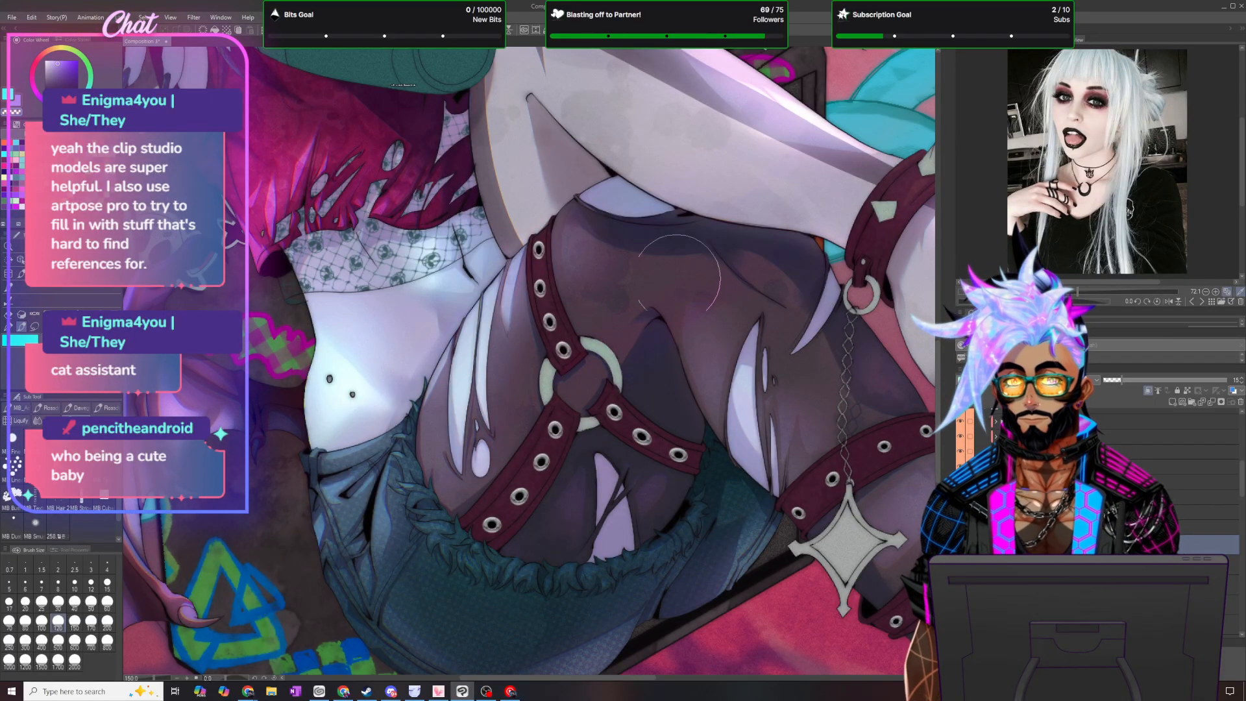
scroll(655, 310, "up", 1)
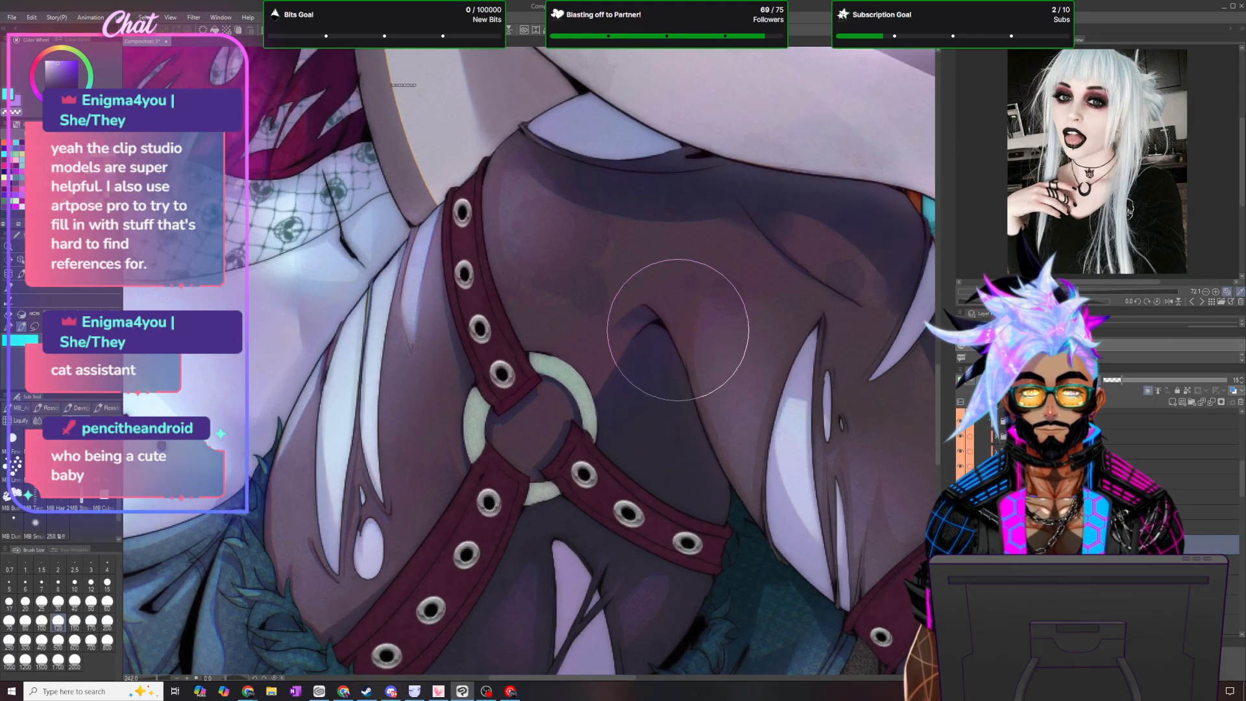
scroll(682, 331, "down", 3)
scroll(704, 343, "down", 1)
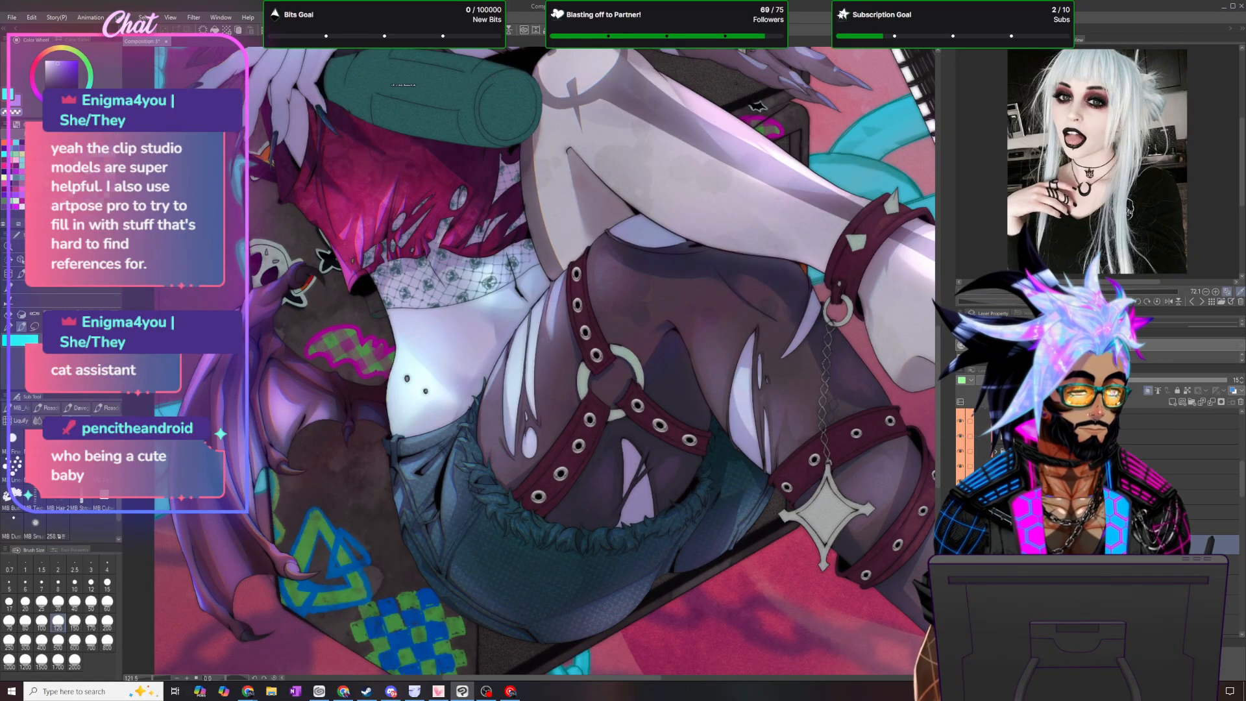
- Add a new layer at 100% opacity and open its blending mode choices
left_click(1171, 404)
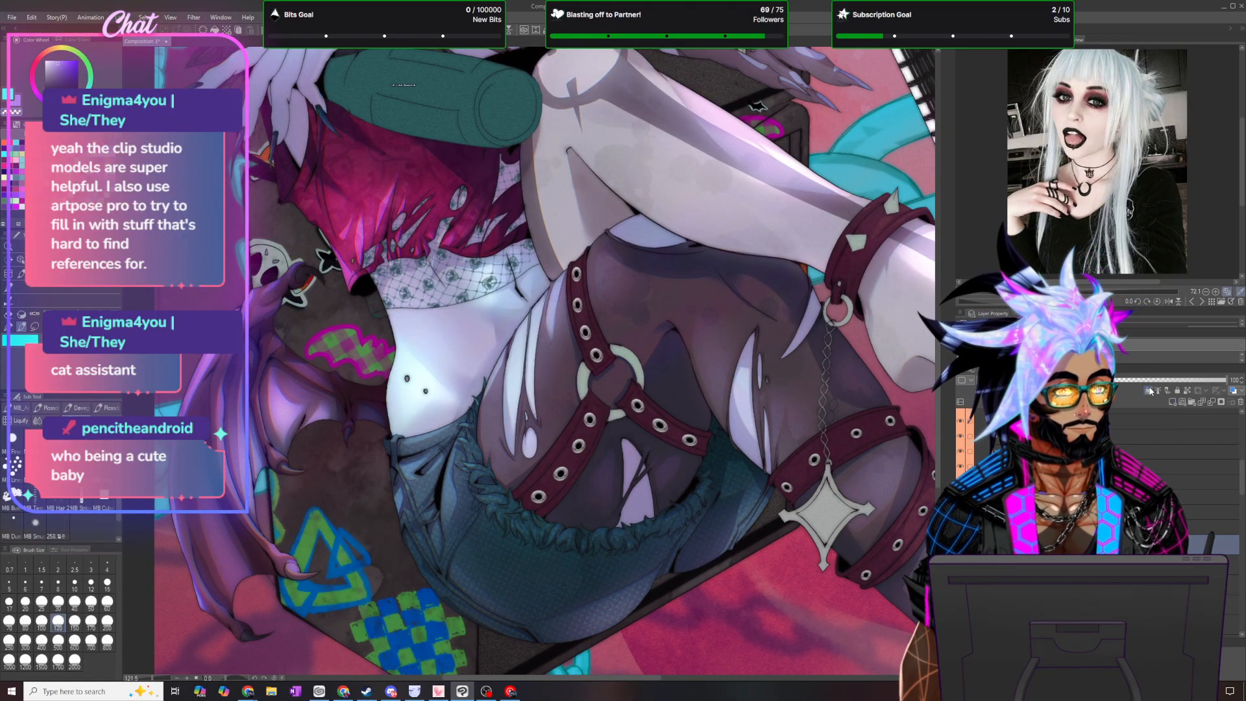
left_click(962, 380)
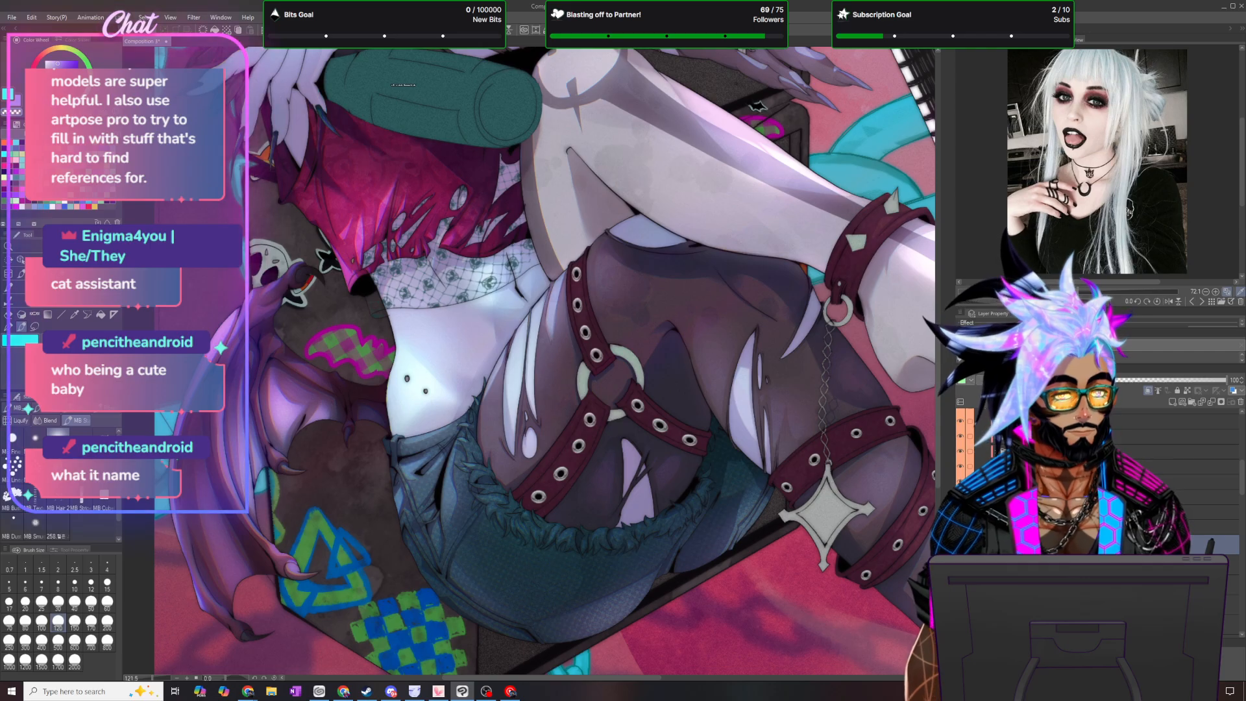
left_click(1002, 380)
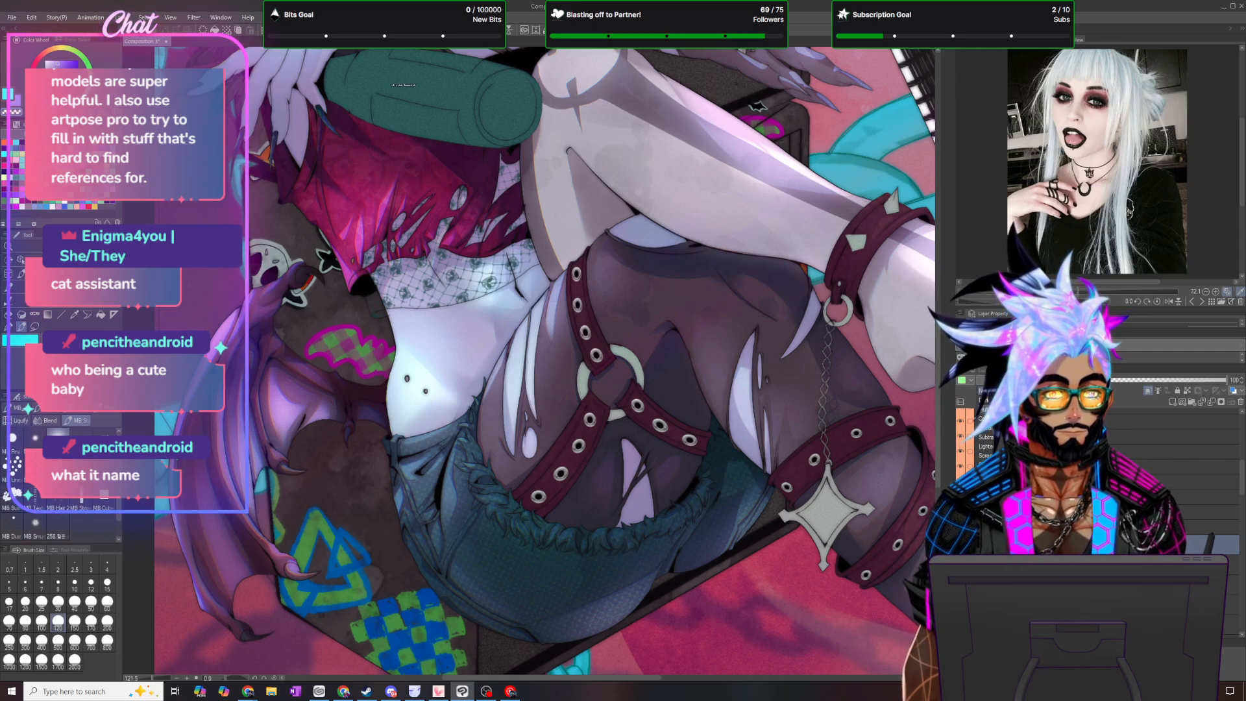
scroll(795, 423, "down", 4)
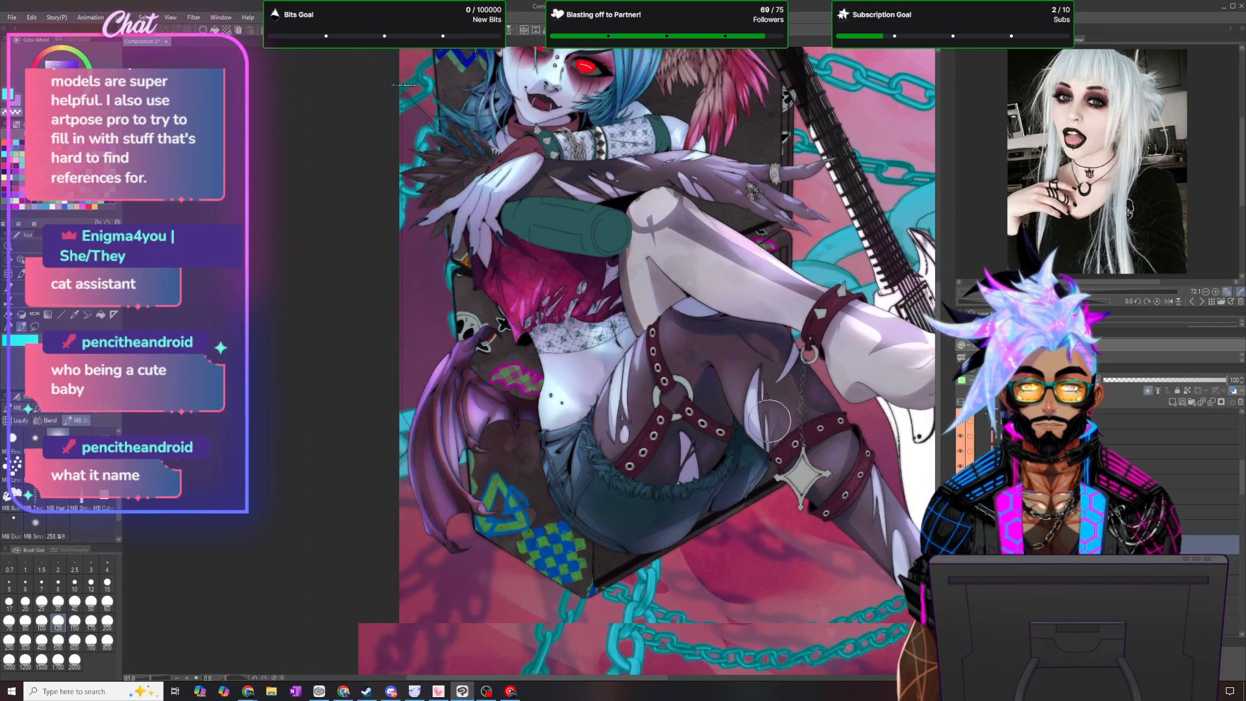
scroll(811, 448, "up", 2)
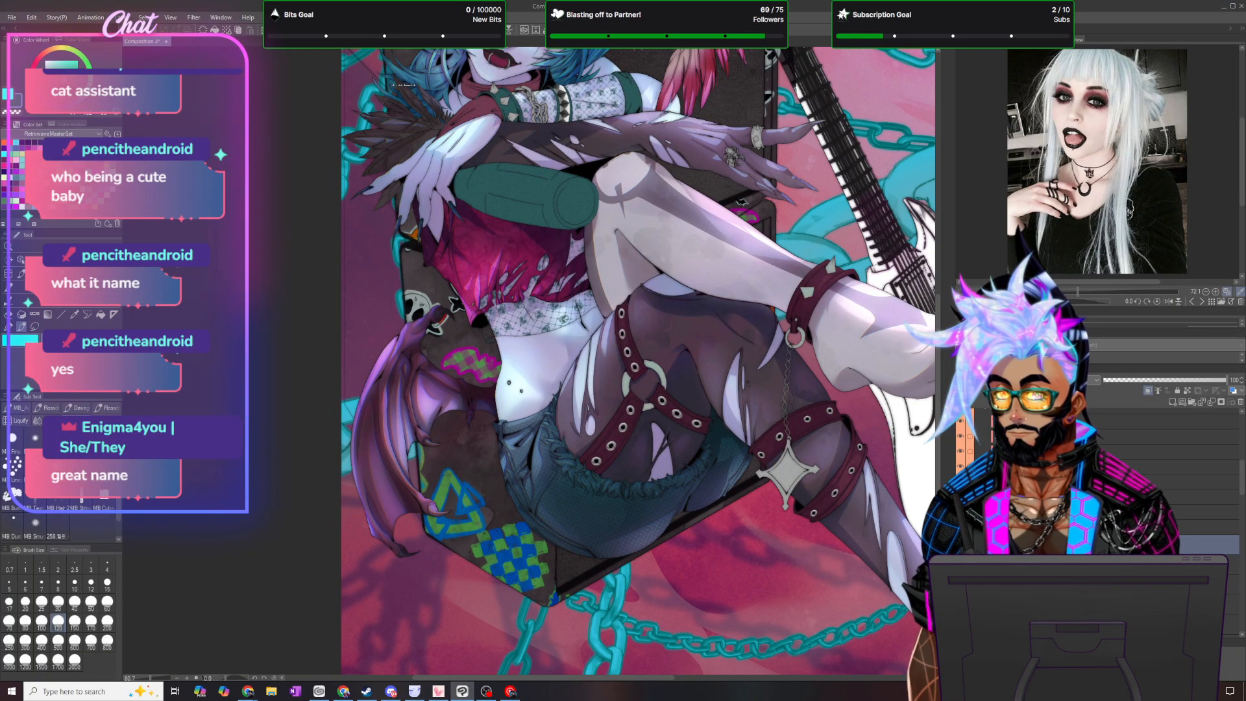
- Flip the canvas horizontally, then lasso and fill a dark cast shadow beside the ankle cuff's upper spike and deselect
left_click(34, 326)
scroll(789, 446, "down", 3)
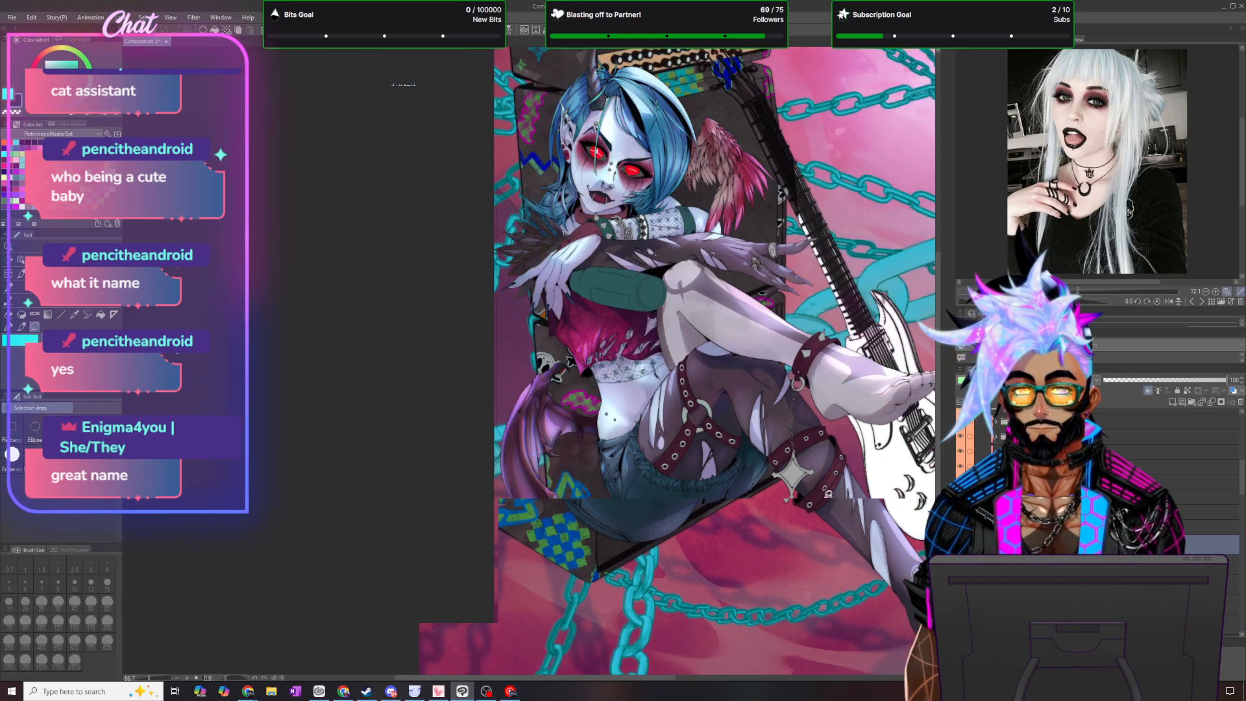
scroll(908, 620, "up", 3)
scroll(824, 165, "up", 4)
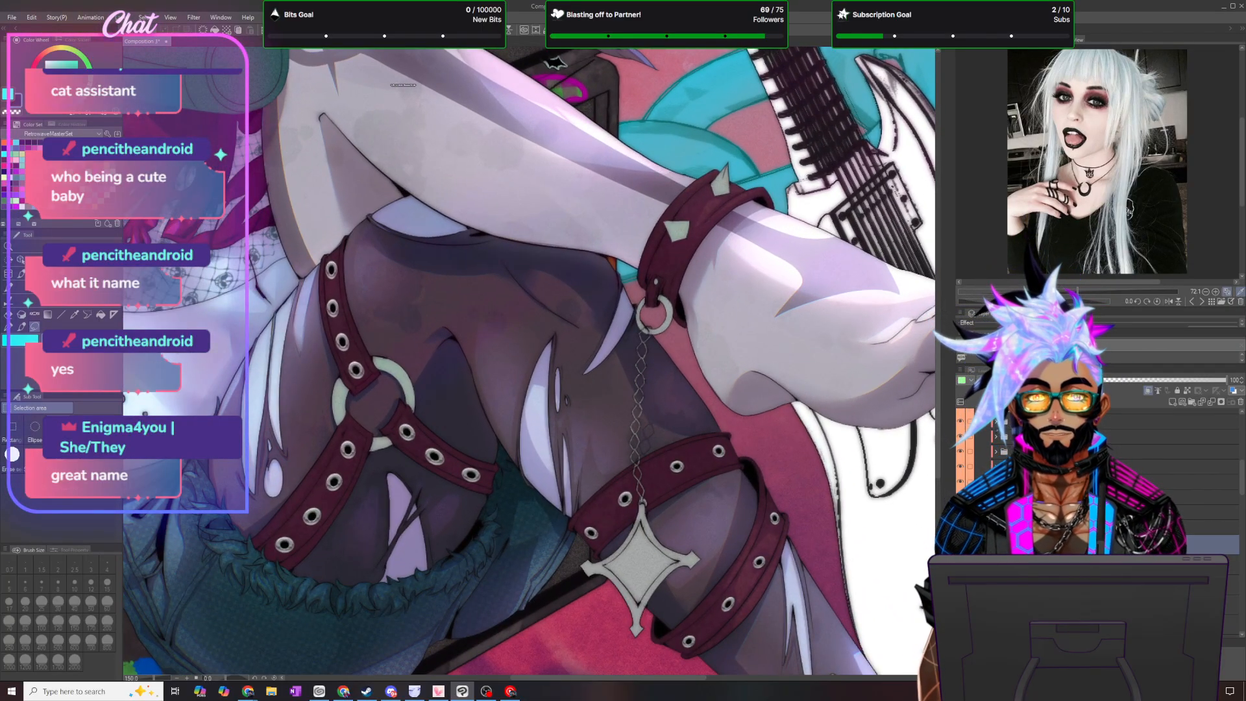
key("h")
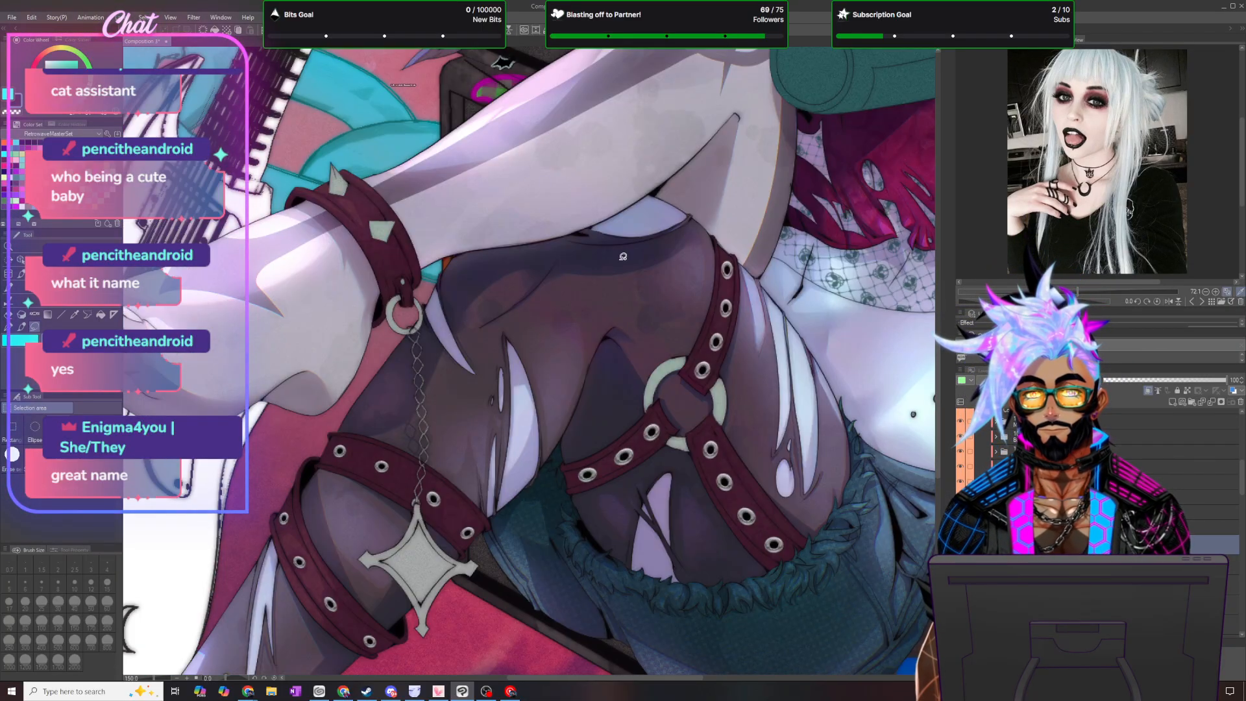
scroll(458, 279, "down", 5)
scroll(426, 134, "up", 6)
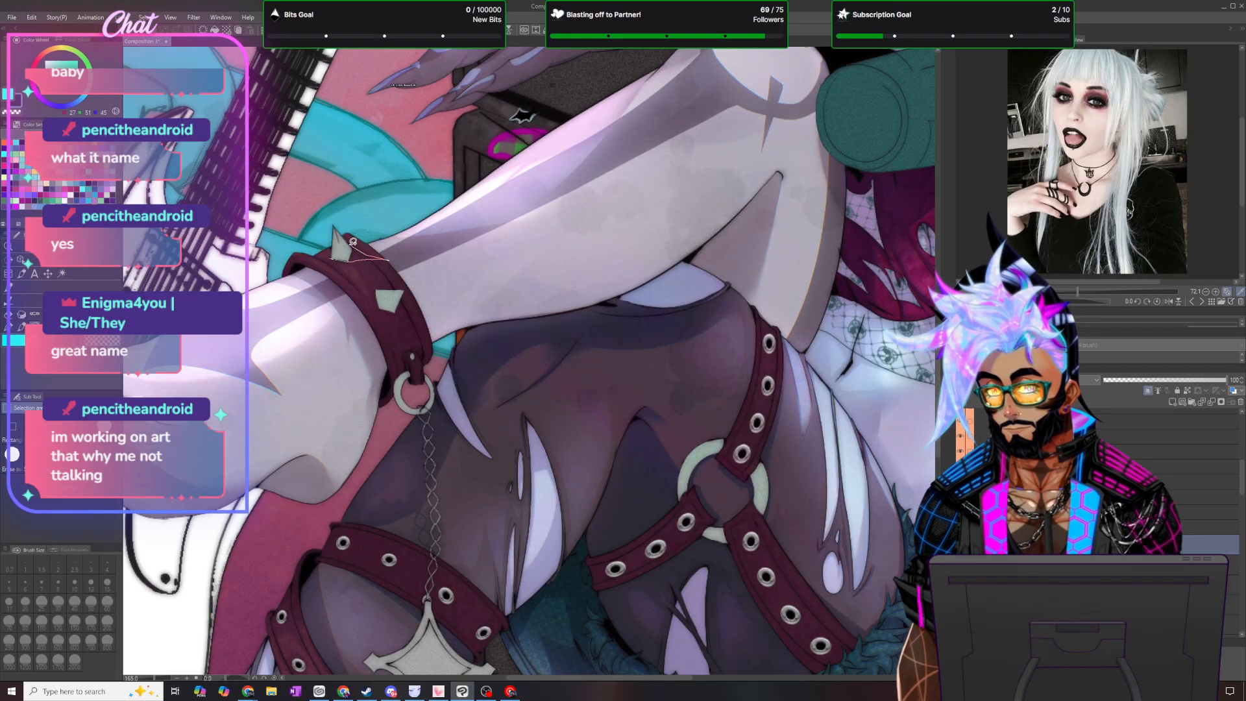
left_click_drag(351, 253, 349, 254)
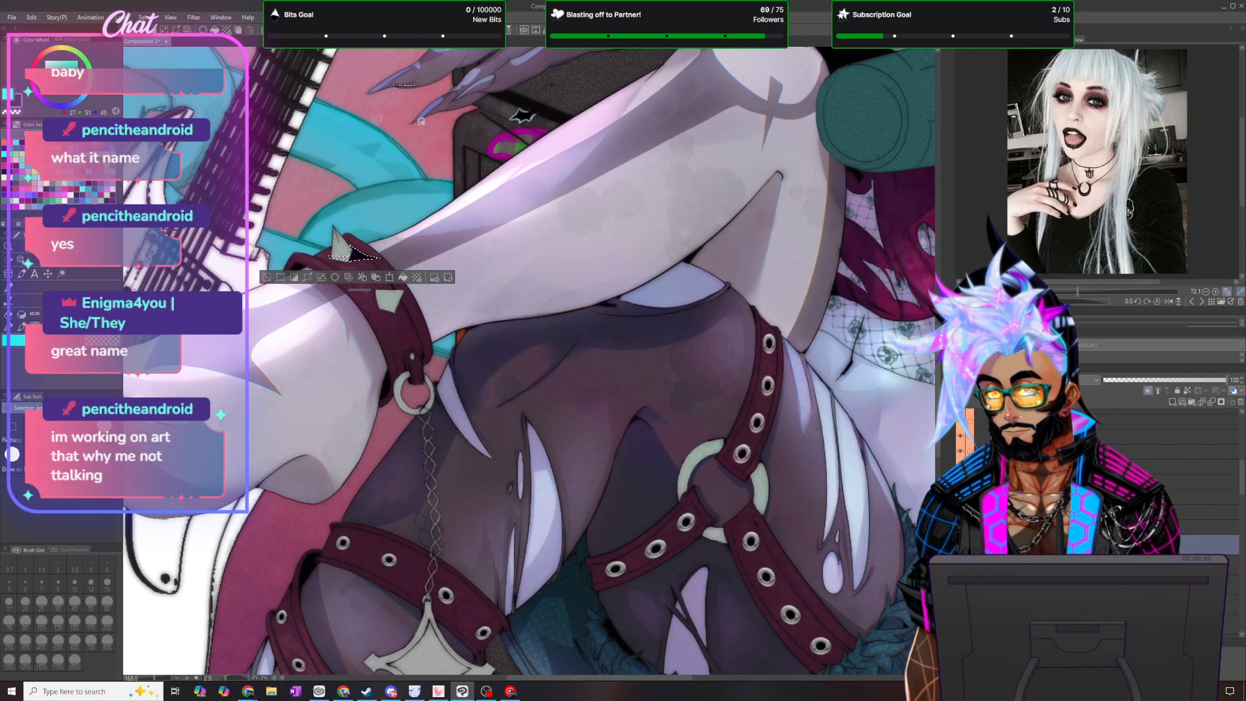
left_click(159, 43)
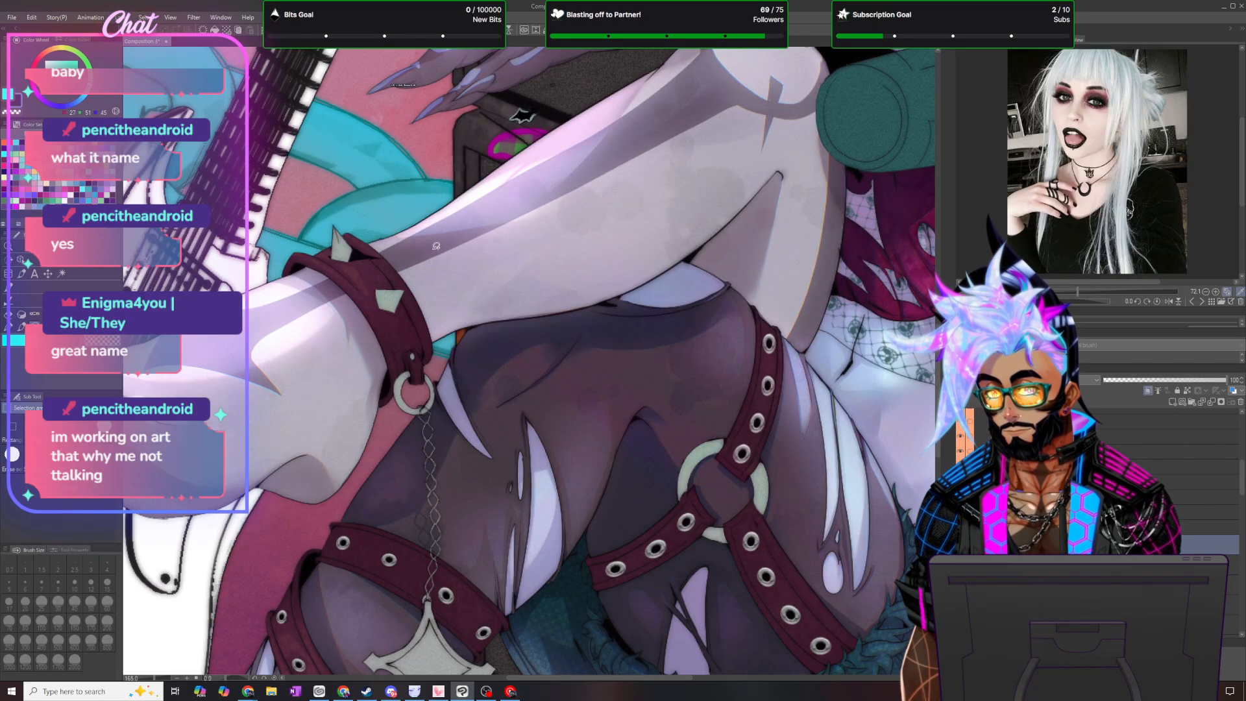
- Set the brush size to 20 and return to the lasso selection
left_click(20, 327)
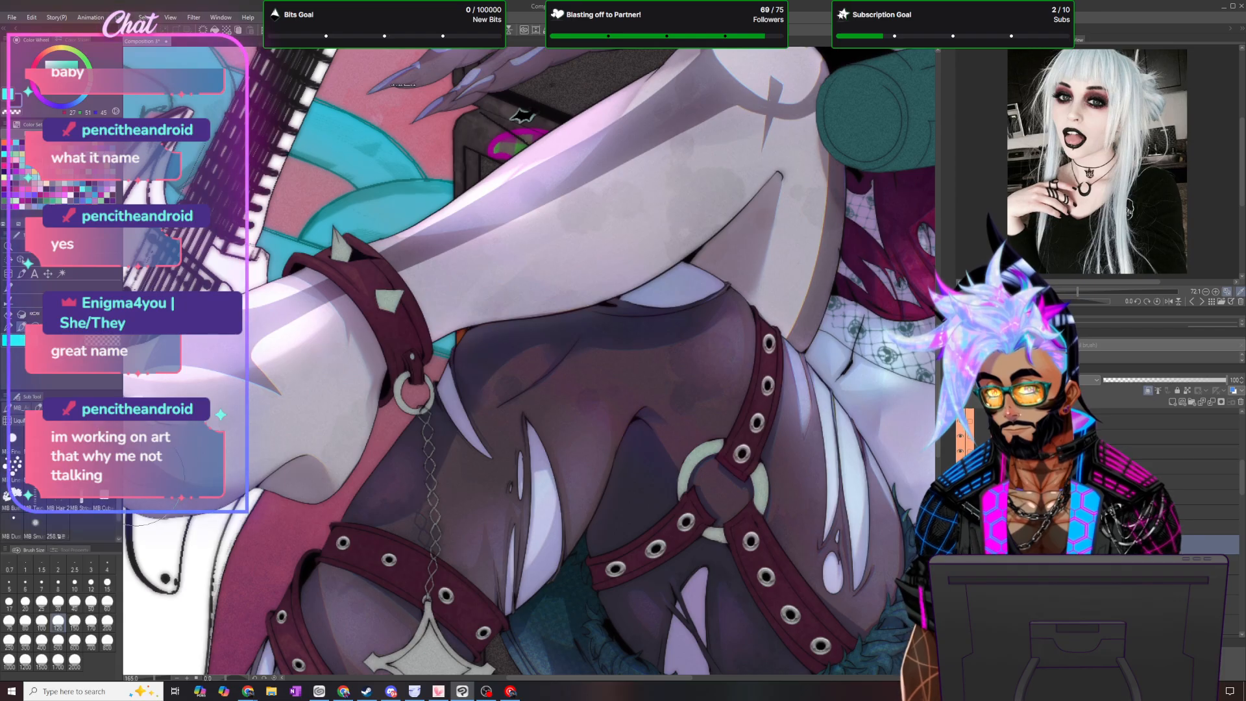
left_click(25, 603)
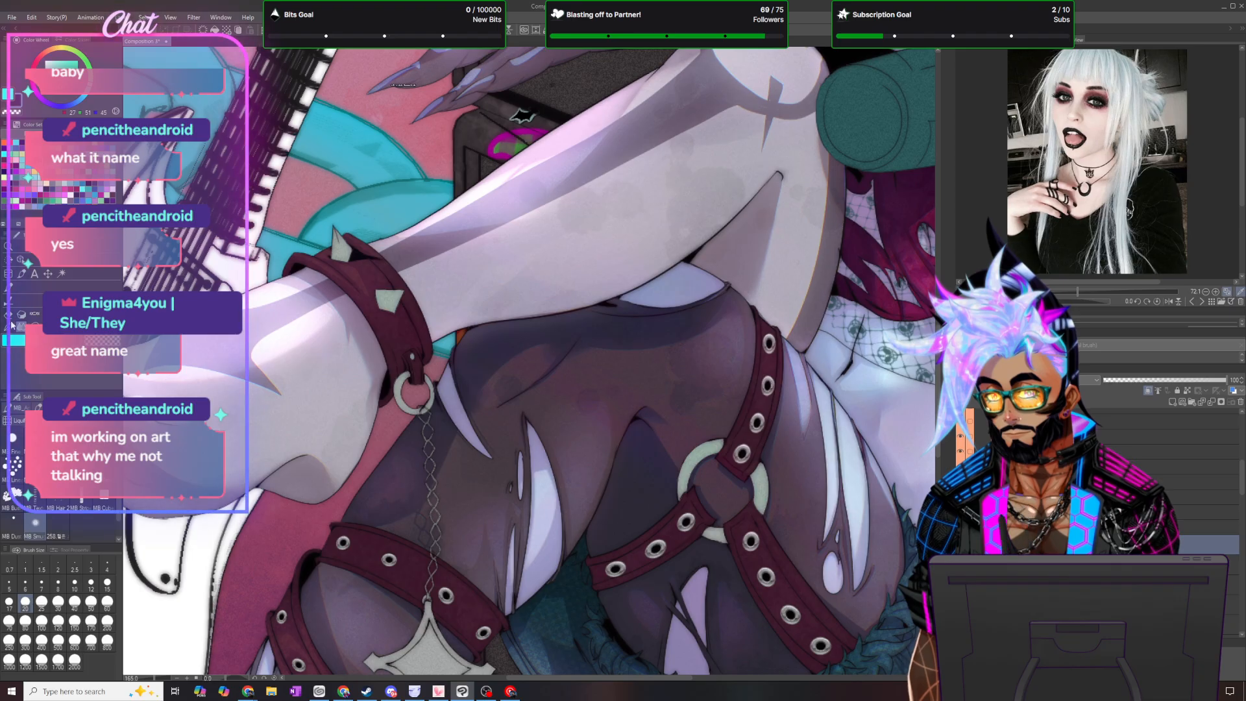
key("m")
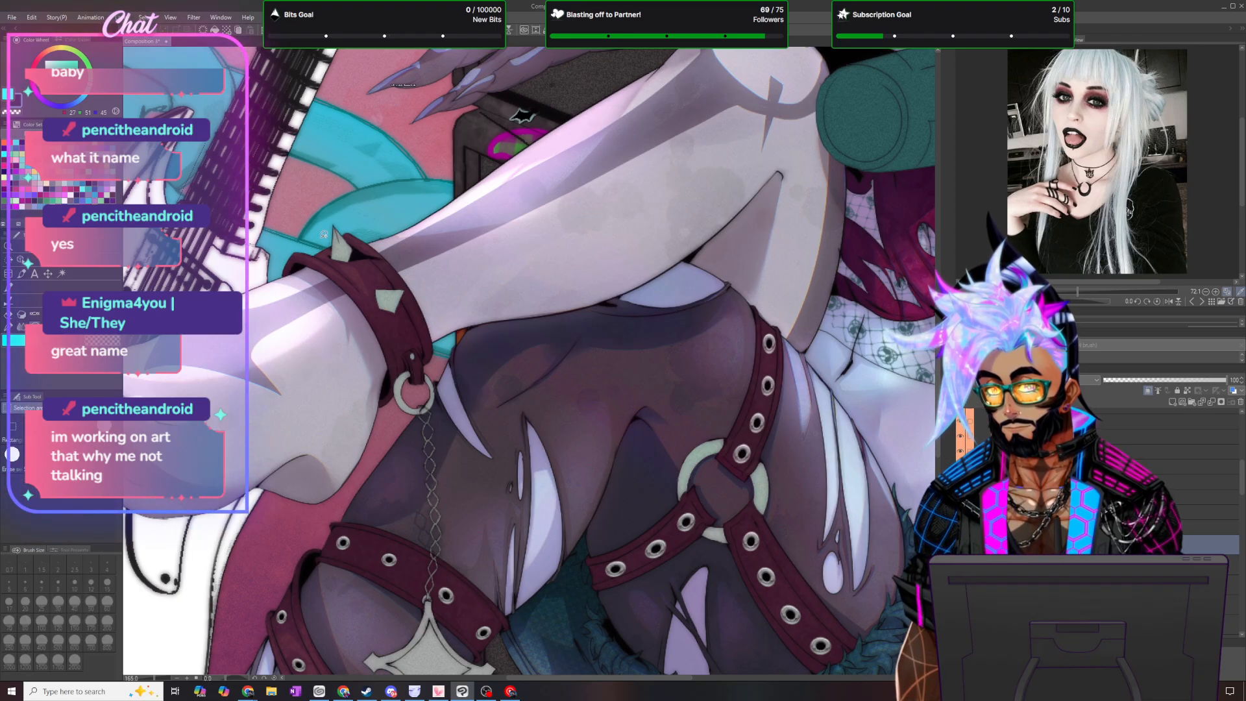
- Lasso and fill a dark cast shadow below the ankle cuff's lower spike, deselect, and return to the pen
left_click(20, 331)
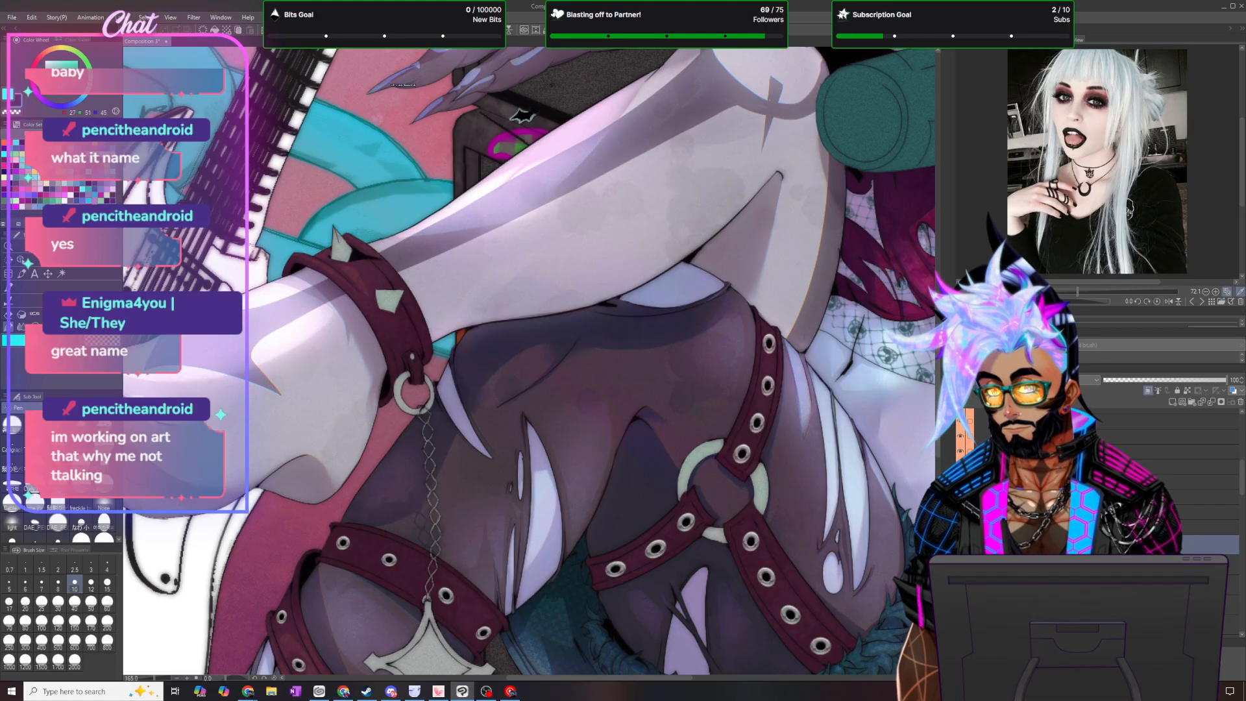
key("m")
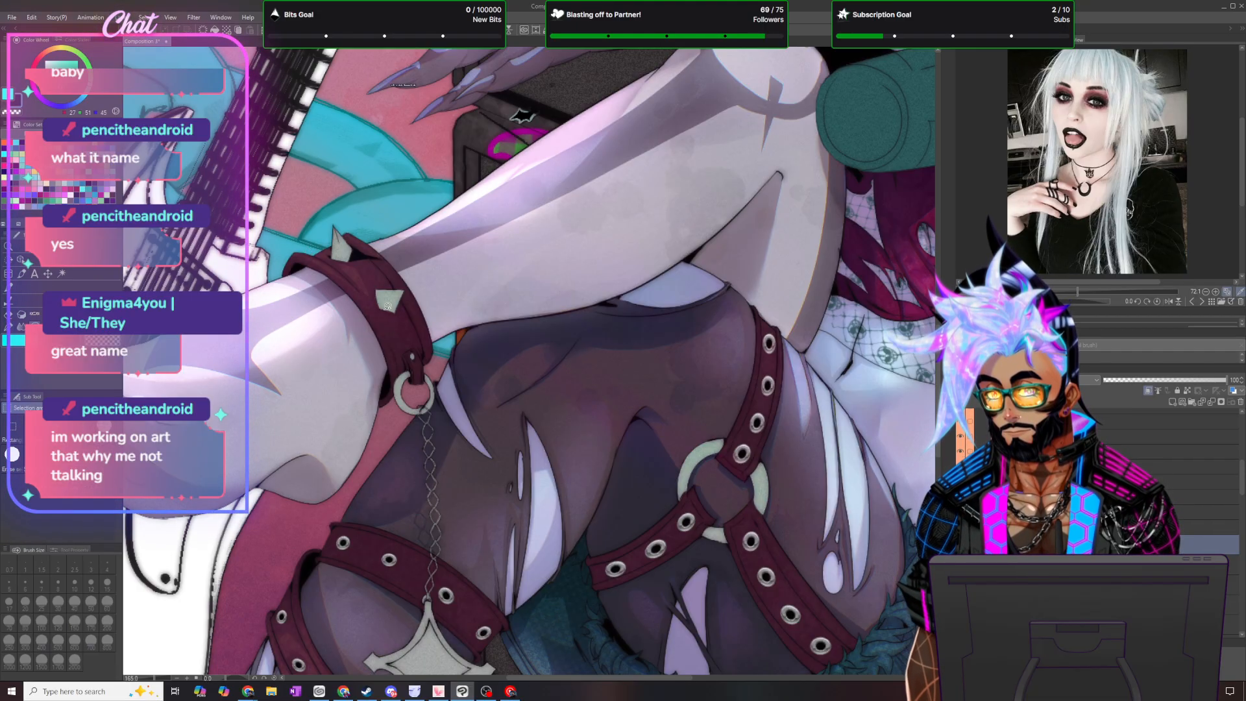
mouse_move(381, 306)
left_mouse_down()
mouse_move(410, 323)
mouse_move(418, 311)
mouse_move(390, 297)
left_mouse_up()
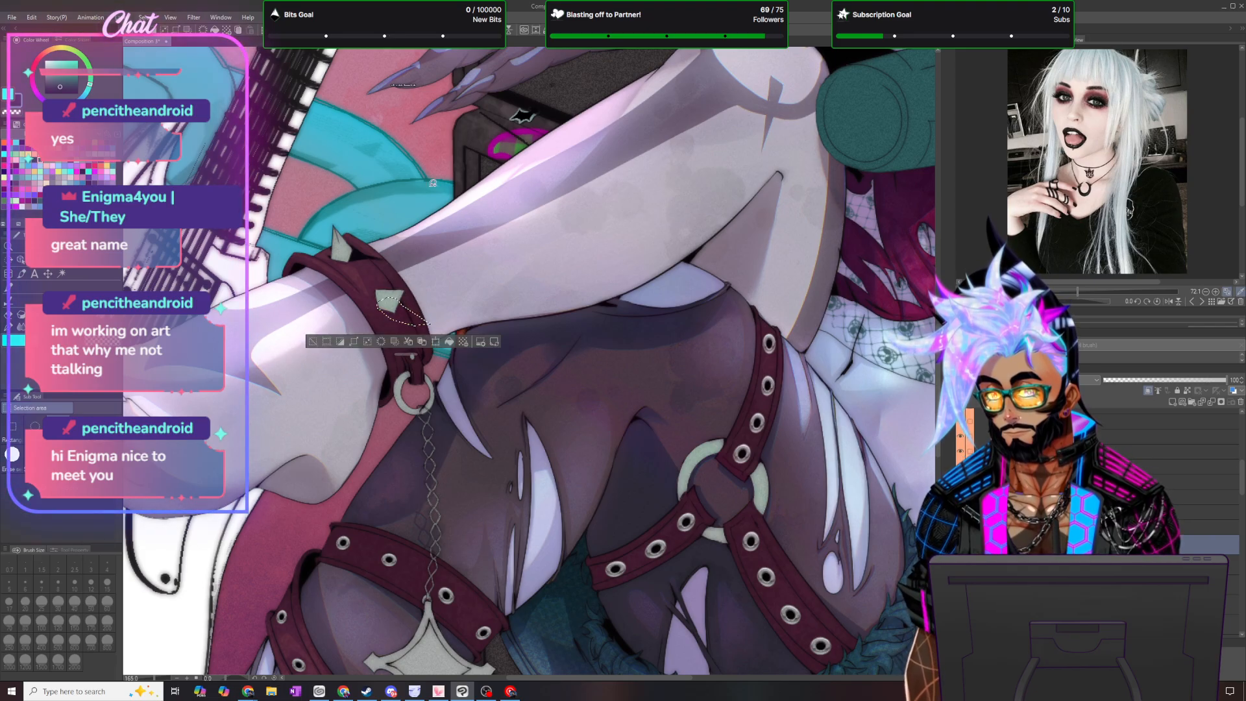
left_click(151, 20)
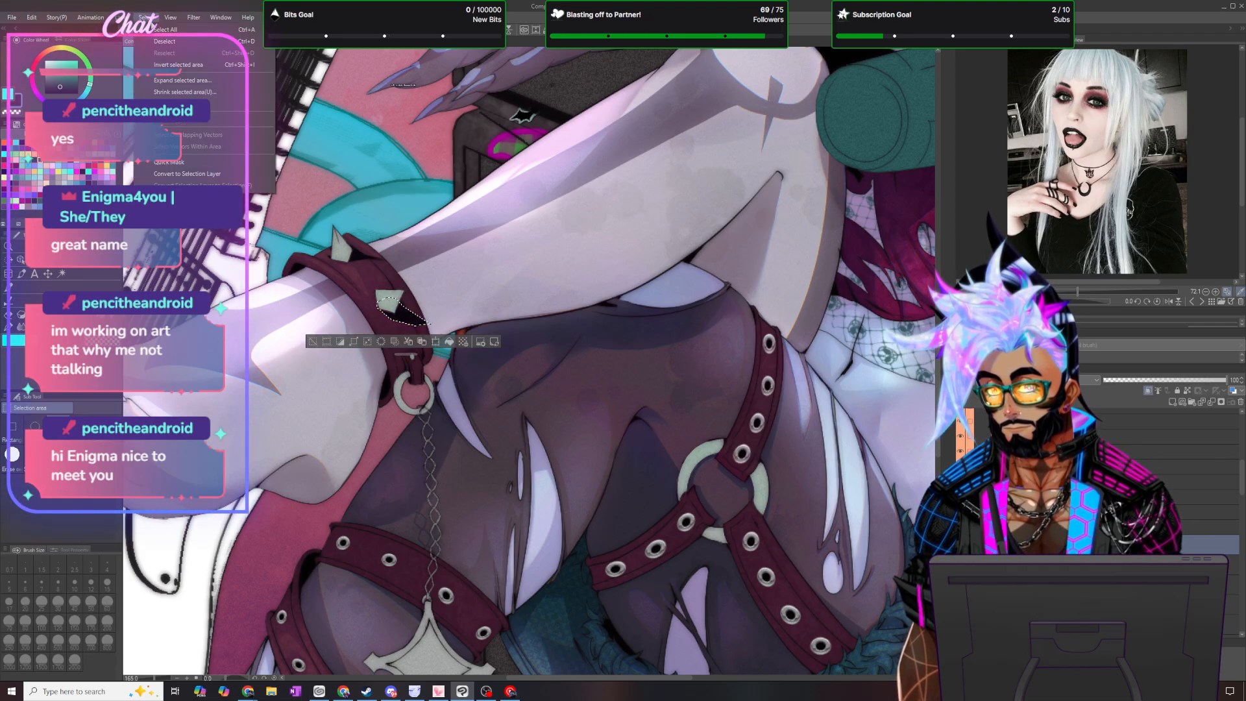
left_click(171, 44)
key("b")
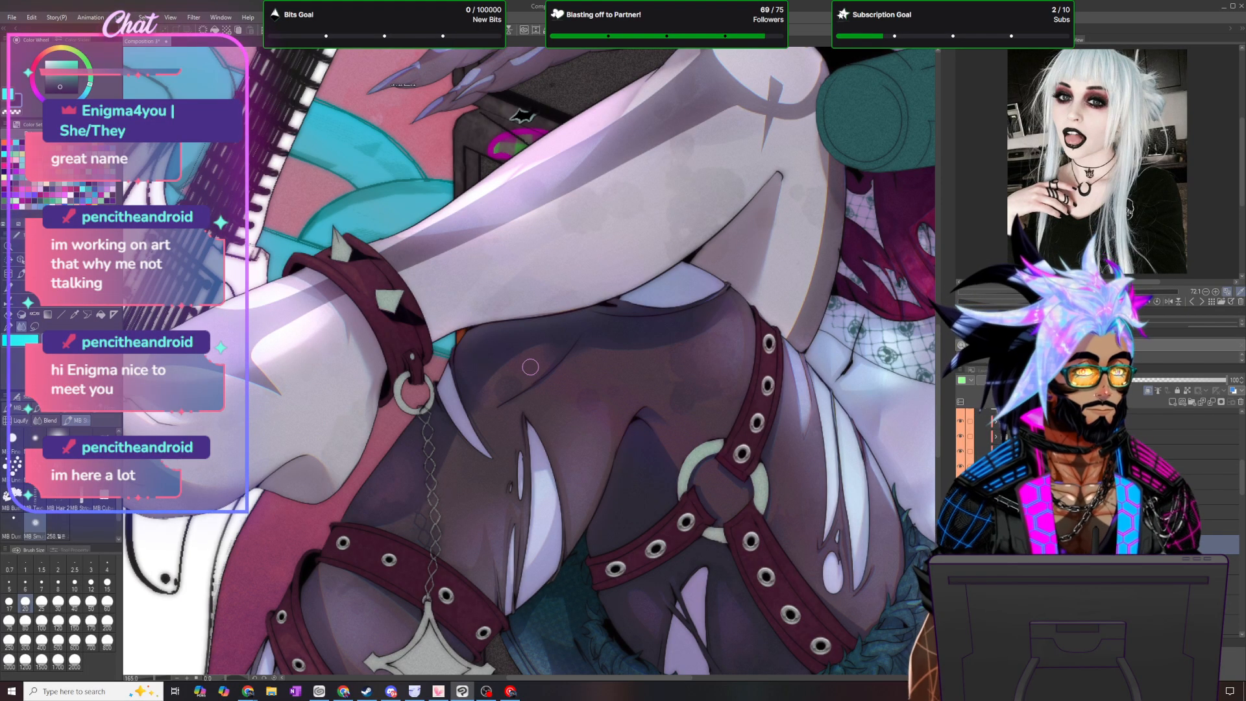
key("m")
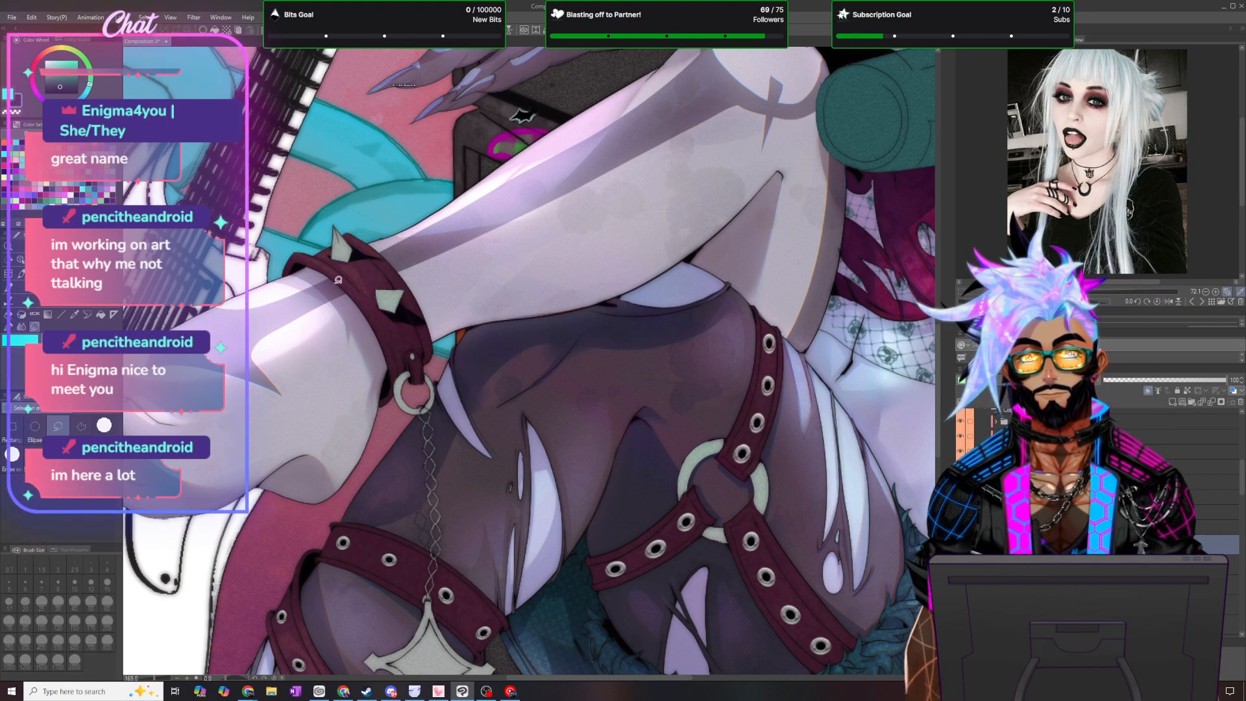
left_click(12, 329)
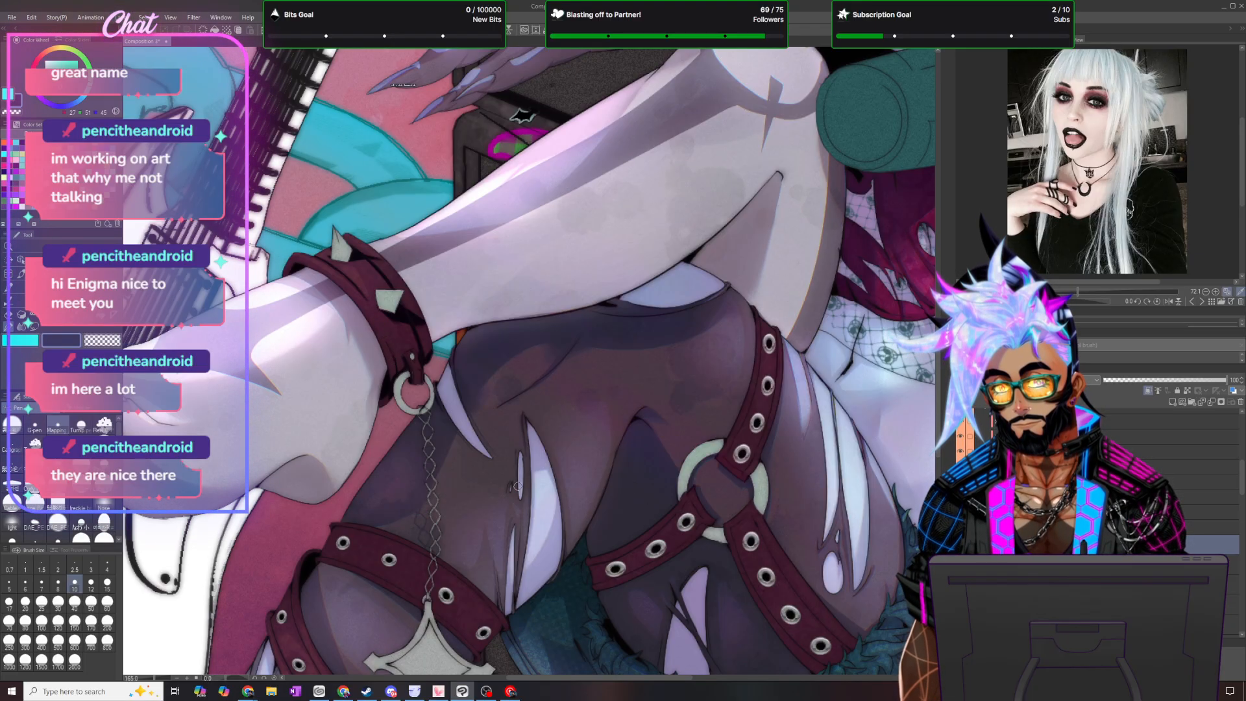
- Lasso and fill a dark shadow over the upper end of the leg strap beneath the raised foot, and deselect
key("ctrl+0")
scroll(640, 472, "up", 4)
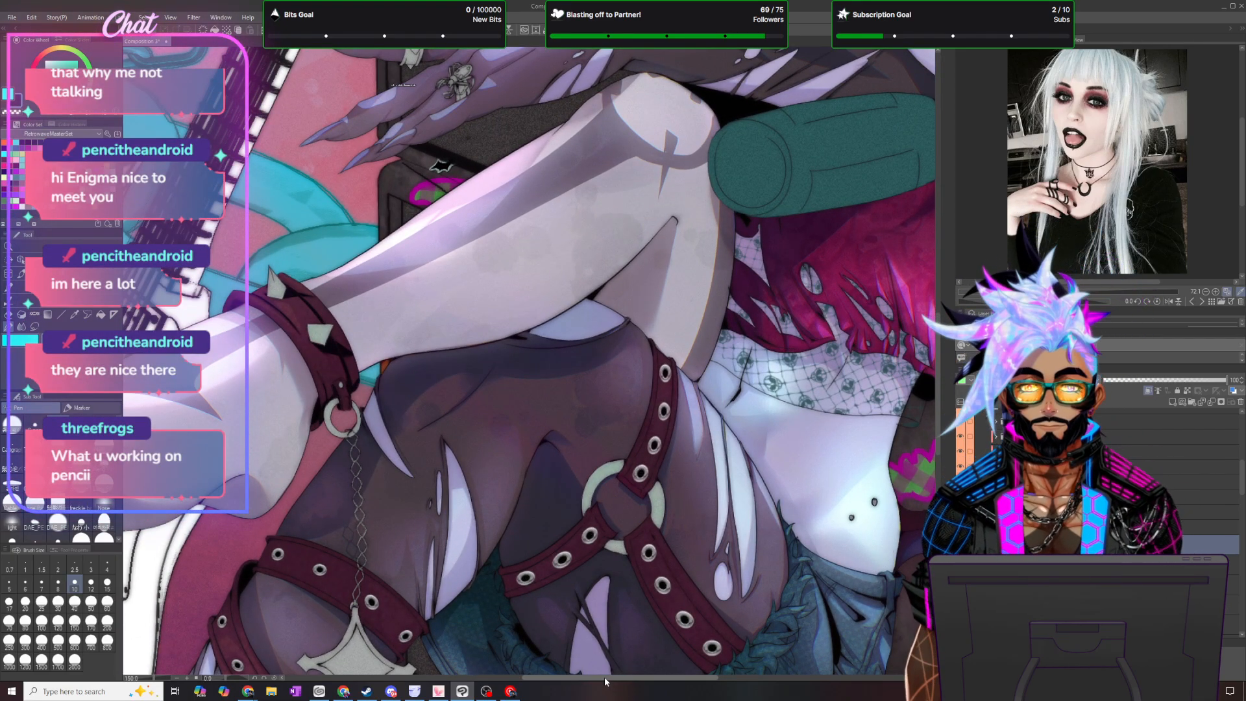
left_click_drag(605, 677, 634, 678)
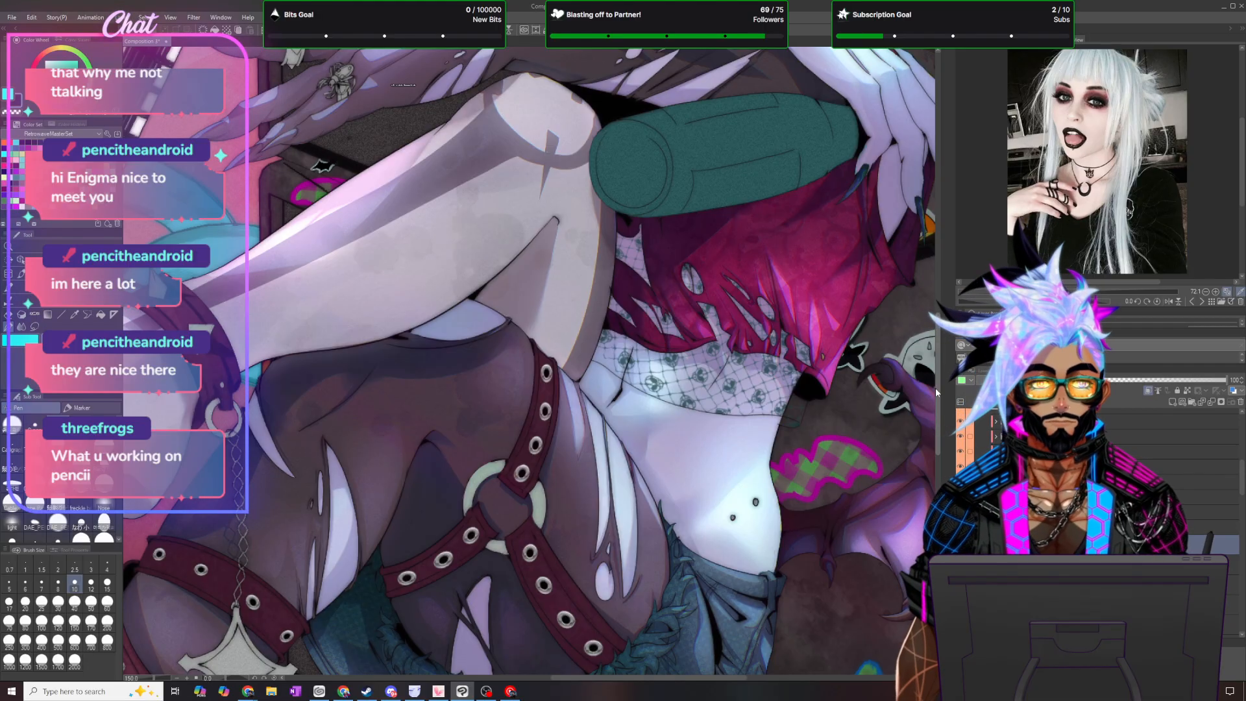
left_click_drag(937, 389, 937, 435)
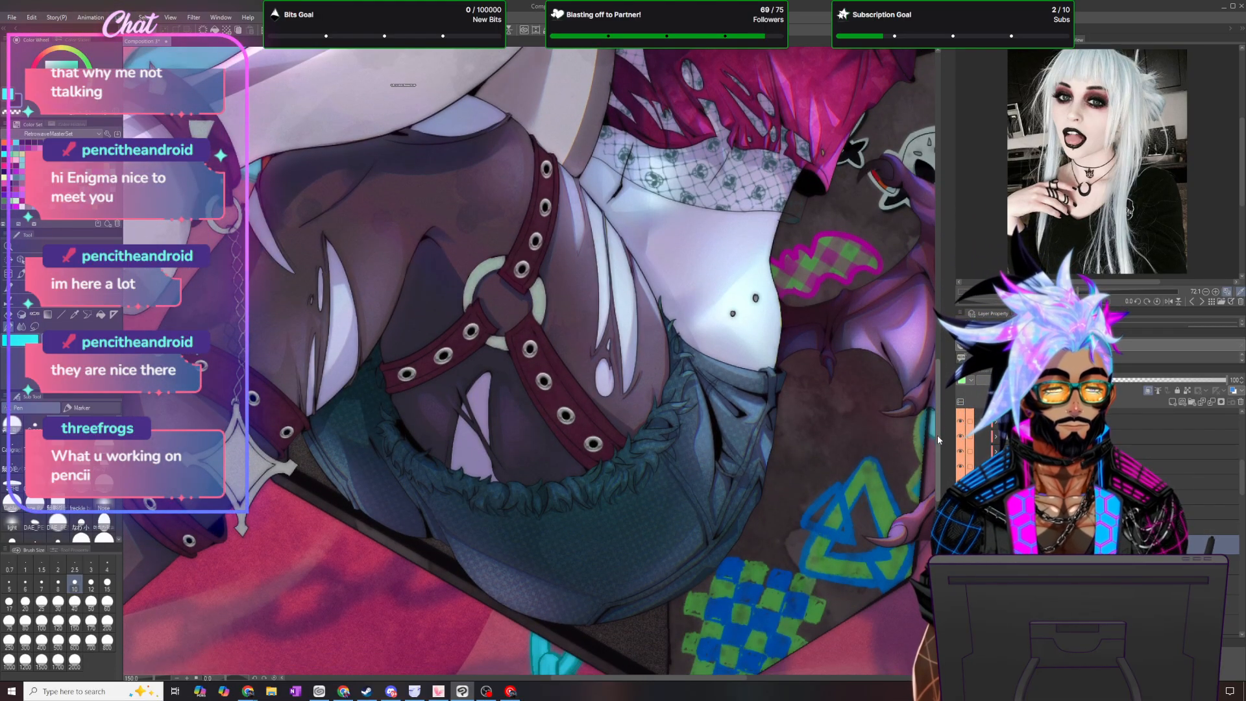
scroll(287, 443, "down", 3)
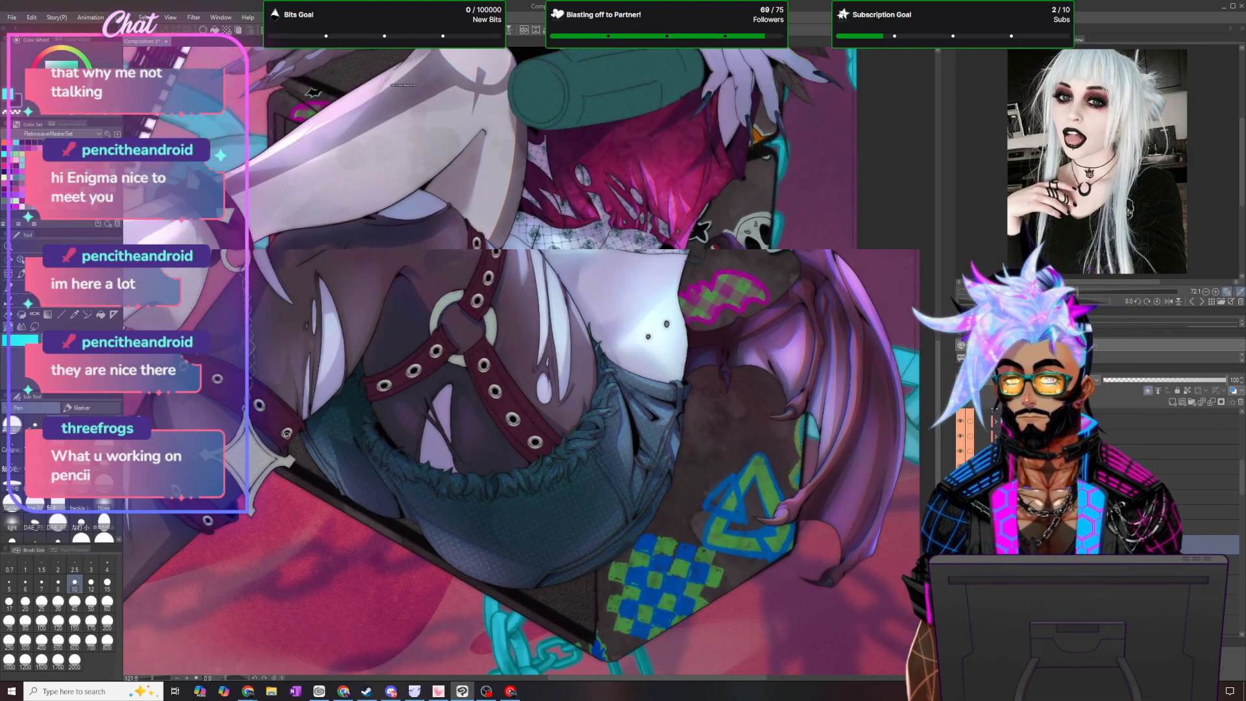
left_click_drag(775, 678, 727, 677)
scroll(547, 583, "up", 1)
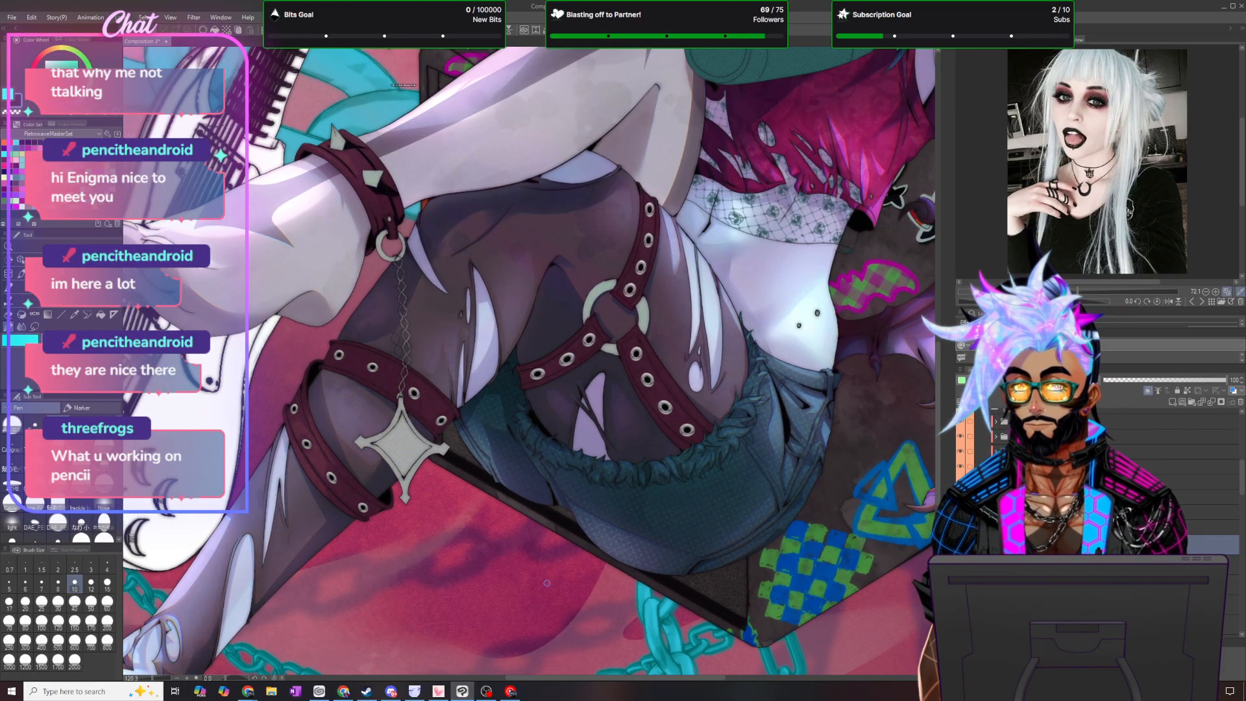
key("m")
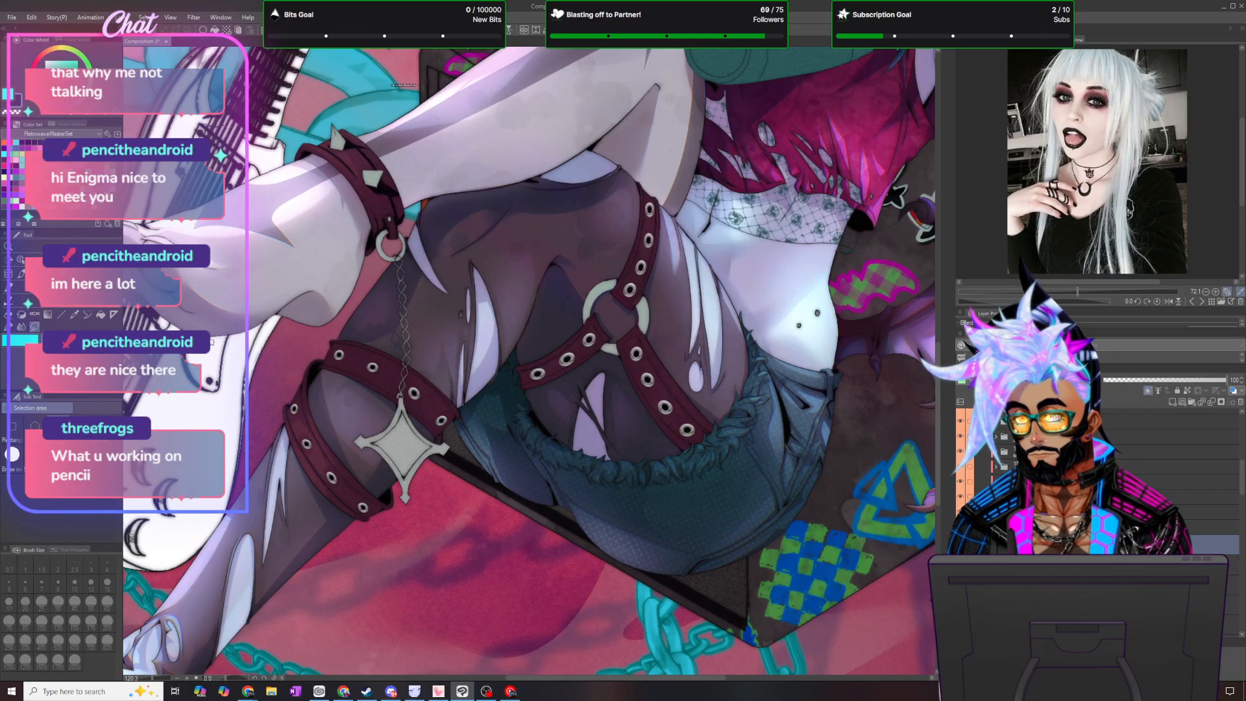
mouse_move(208, 348)
left_mouse_down()
mouse_move(392, 340)
mouse_move(406, 305)
mouse_move(383, 278)
mouse_move(286, 305)
mouse_move(214, 344)
left_mouse_up()
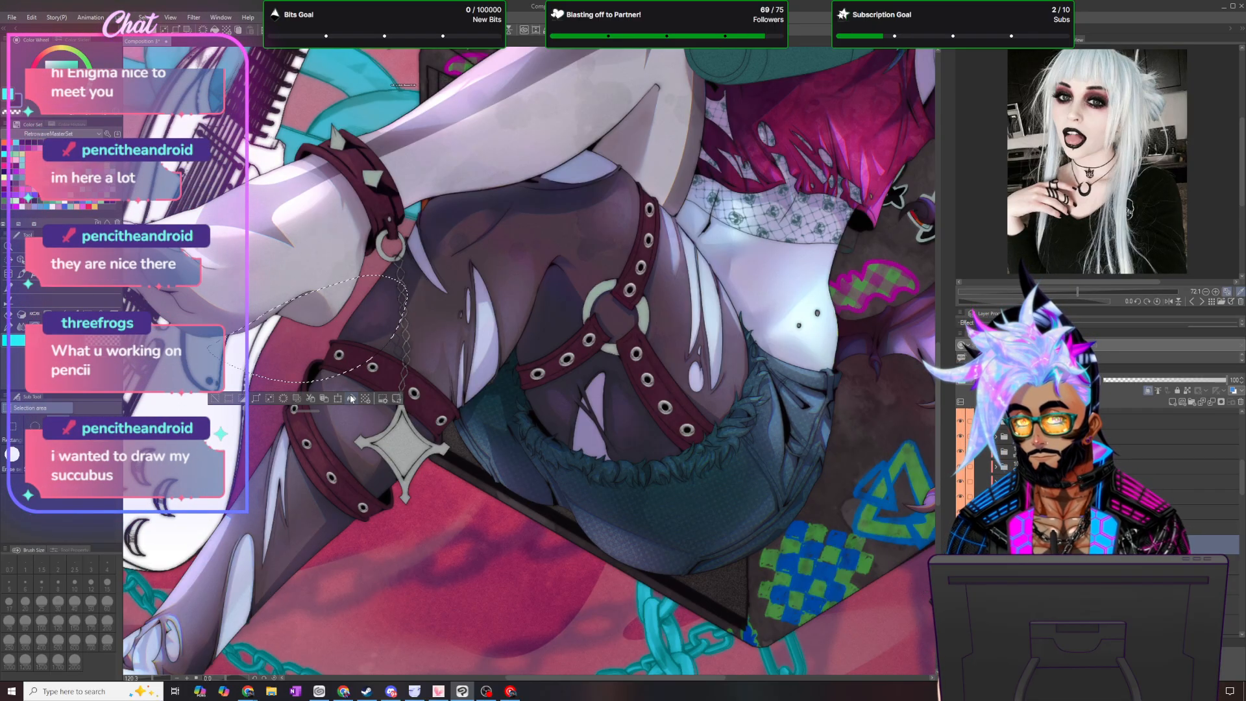
left_click(151, 19)
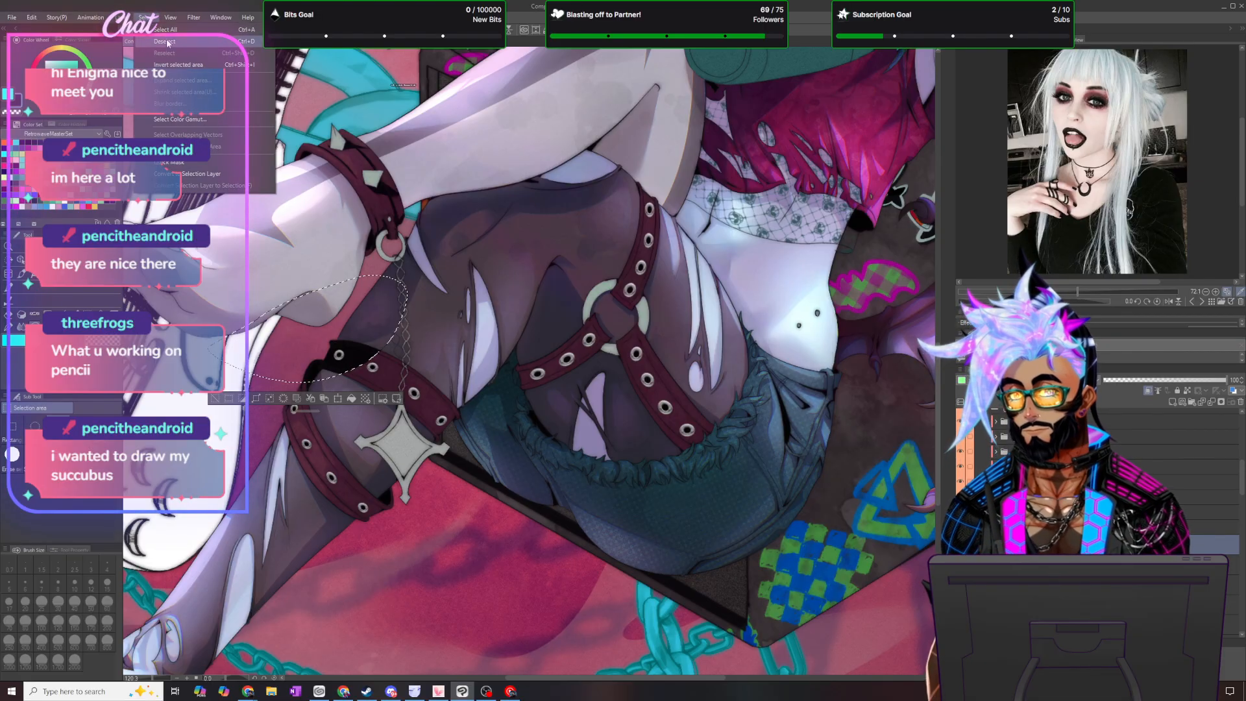
left_click(159, 42)
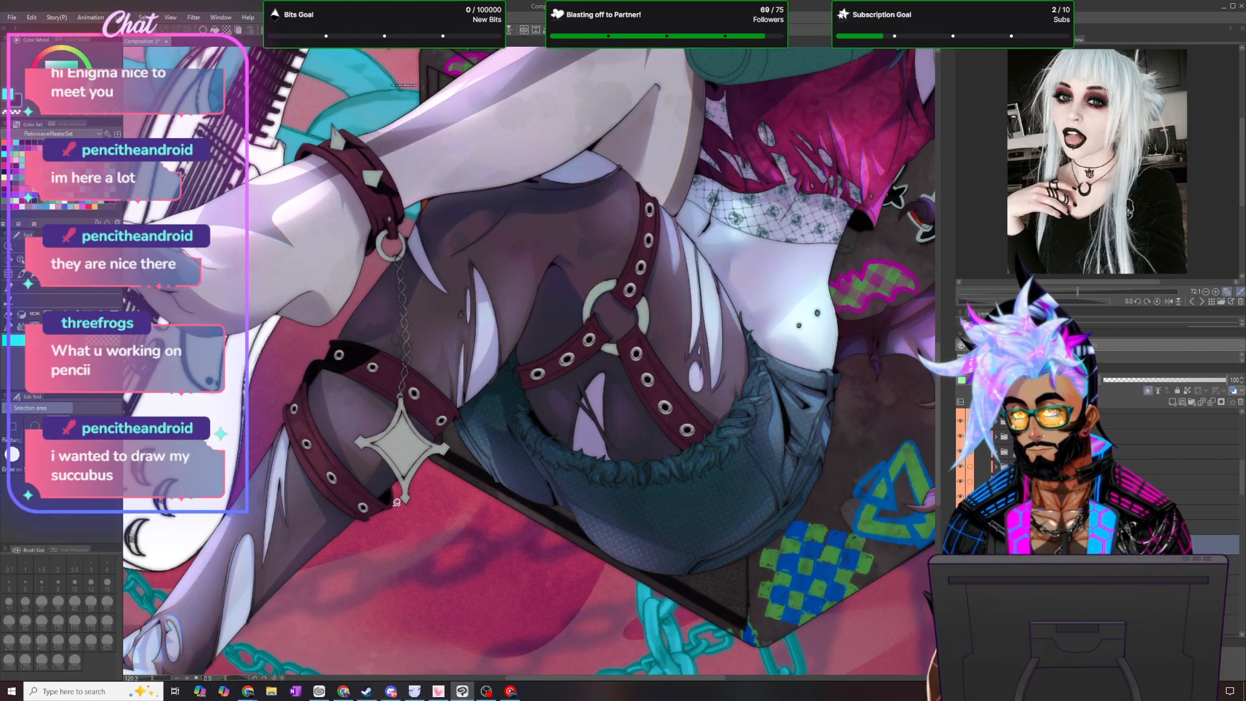
- Lasso and fill a dark cast shadow on the lower leg strap's end beside the star pendant, and deselect
mouse_move(392, 453)
left_mouse_down()
mouse_move(379, 478)
mouse_move(341, 483)
mouse_move(357, 488)
mouse_move(375, 541)
mouse_move(401, 519)
left_mouse_up()
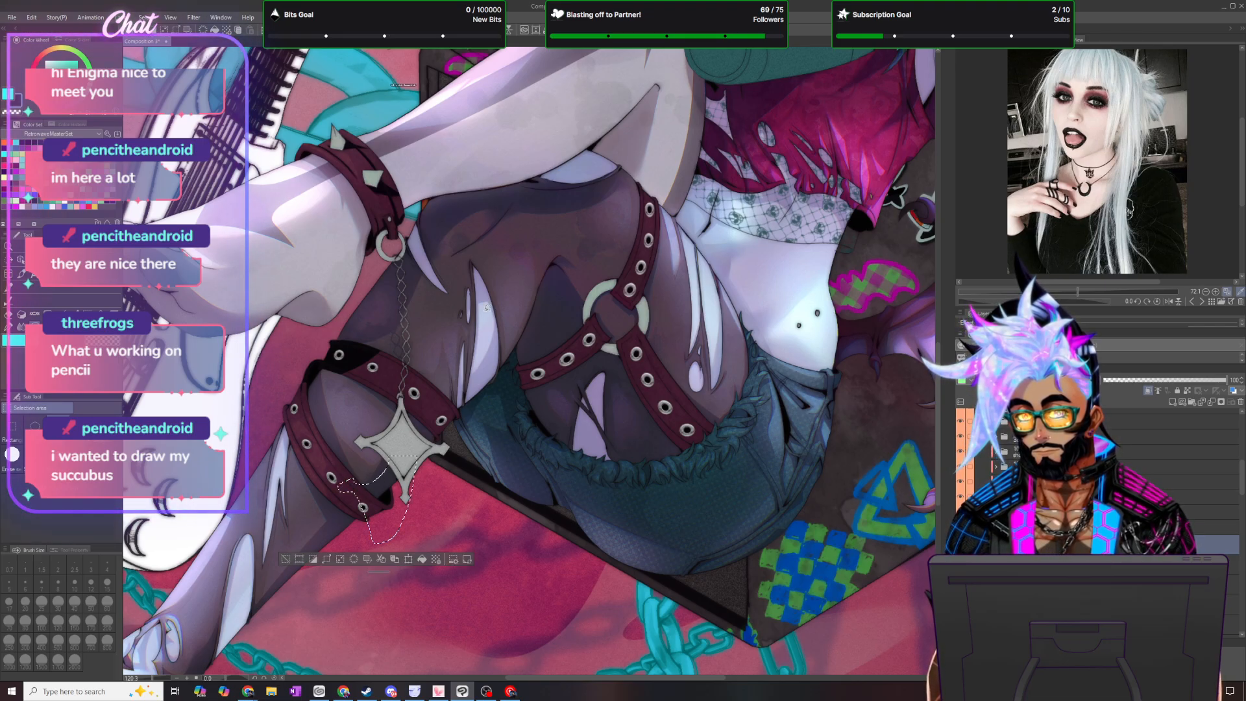
left_click(423, 559)
left_click(141, 17)
left_click(156, 45)
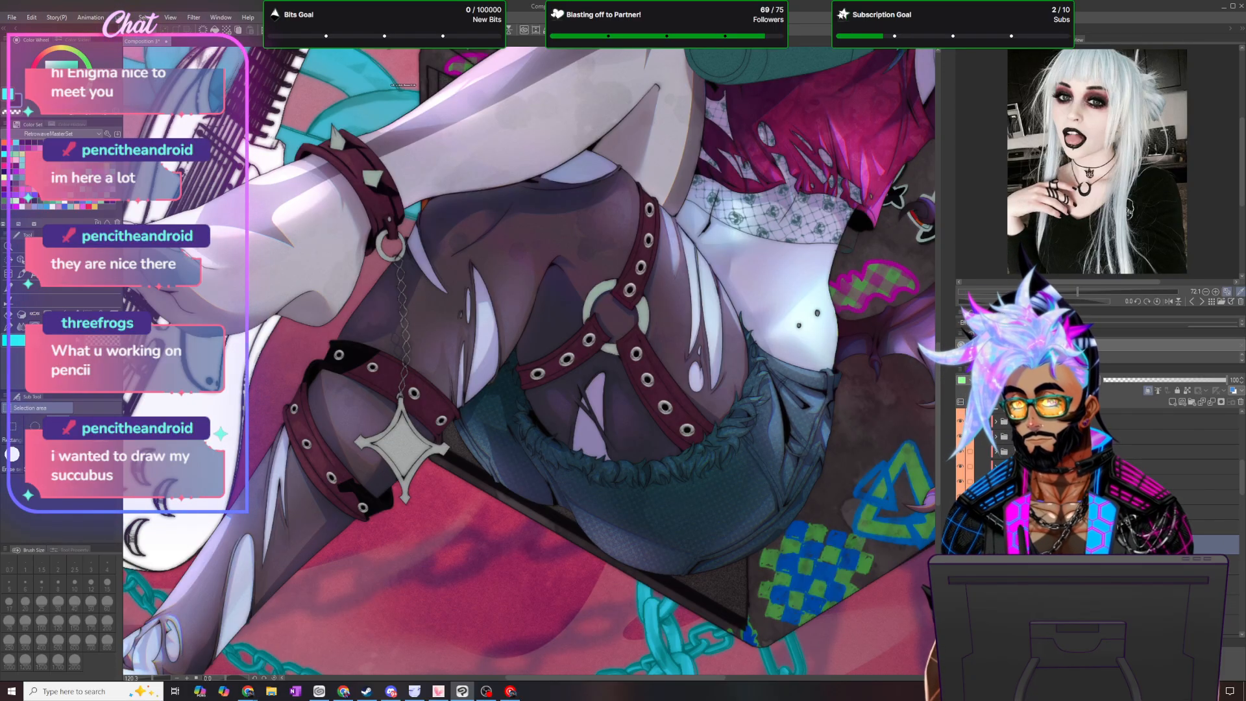
- Refine the filled shadows on the leg straps around the star pendant with the blending brush and pen
key("b")
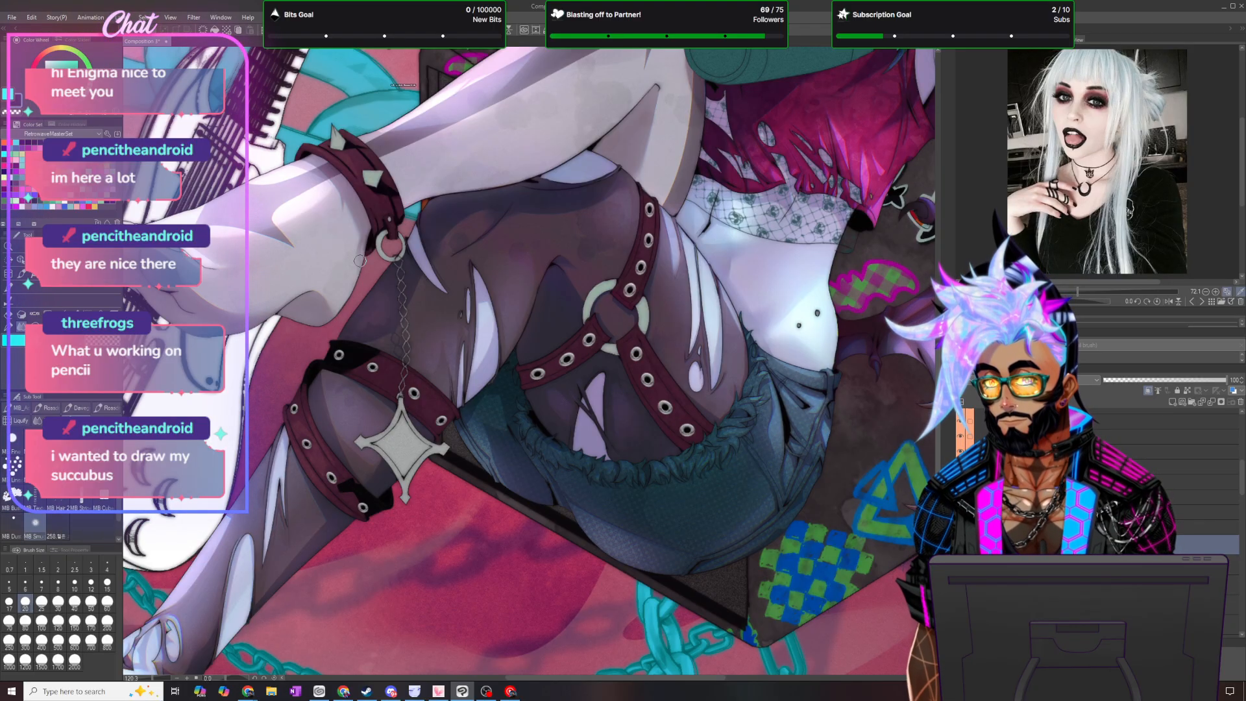
left_click(11, 327)
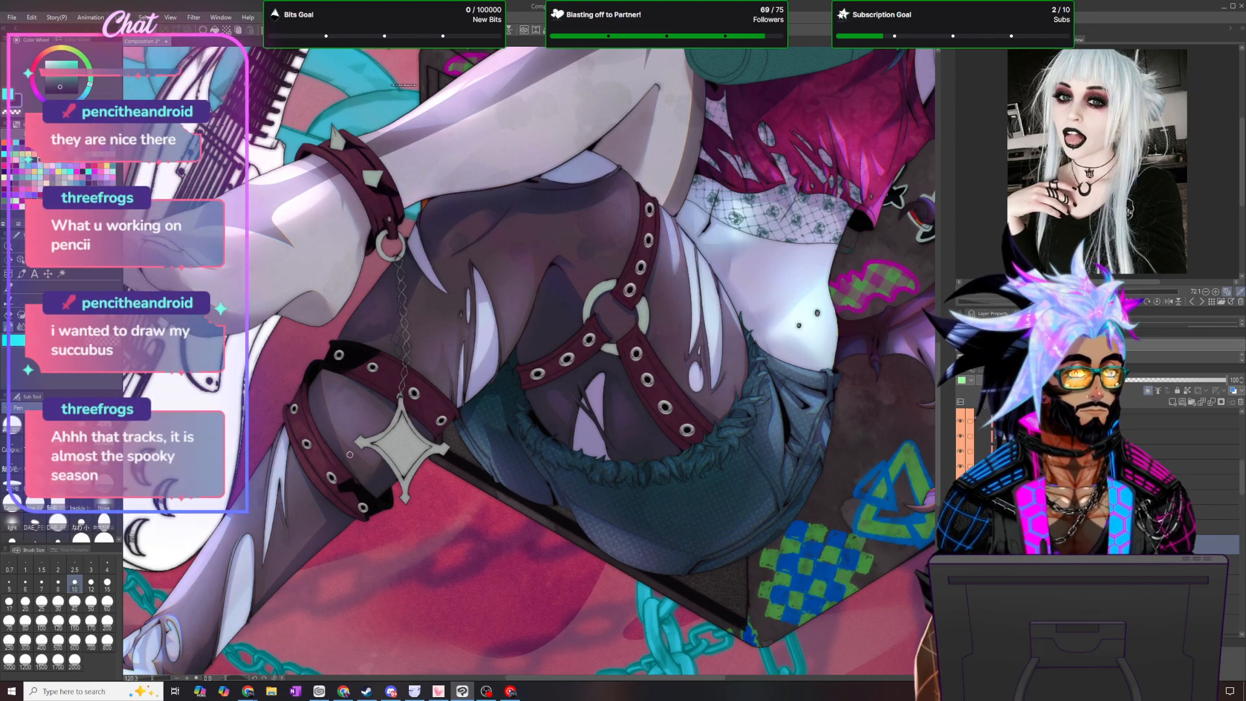
scroll(298, 412, "up", 2)
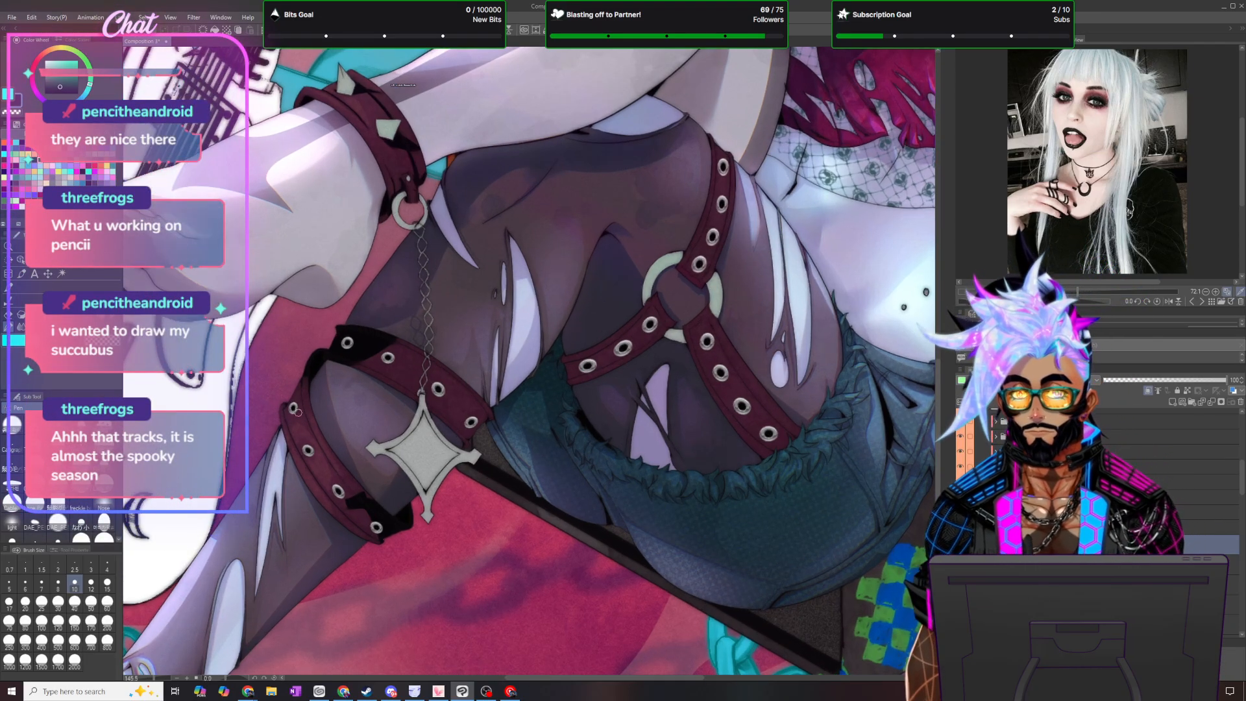
scroll(340, 363, "up", 1)
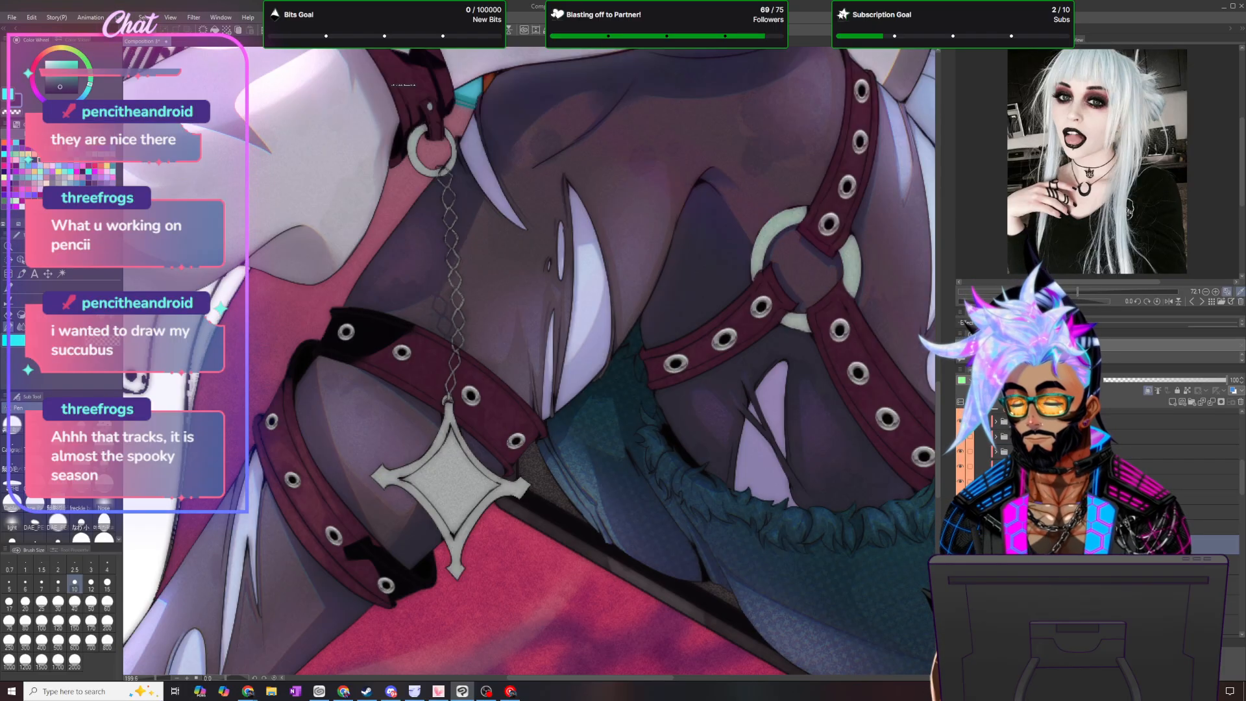
key("b")
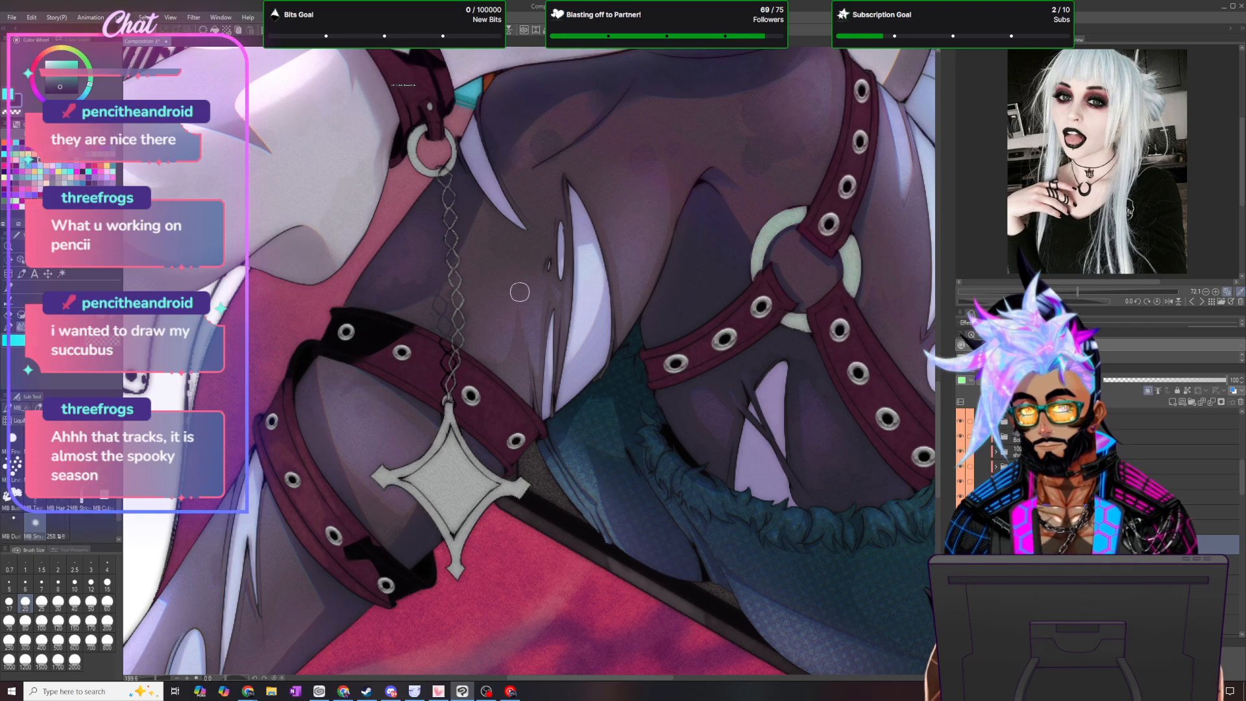
key("p")
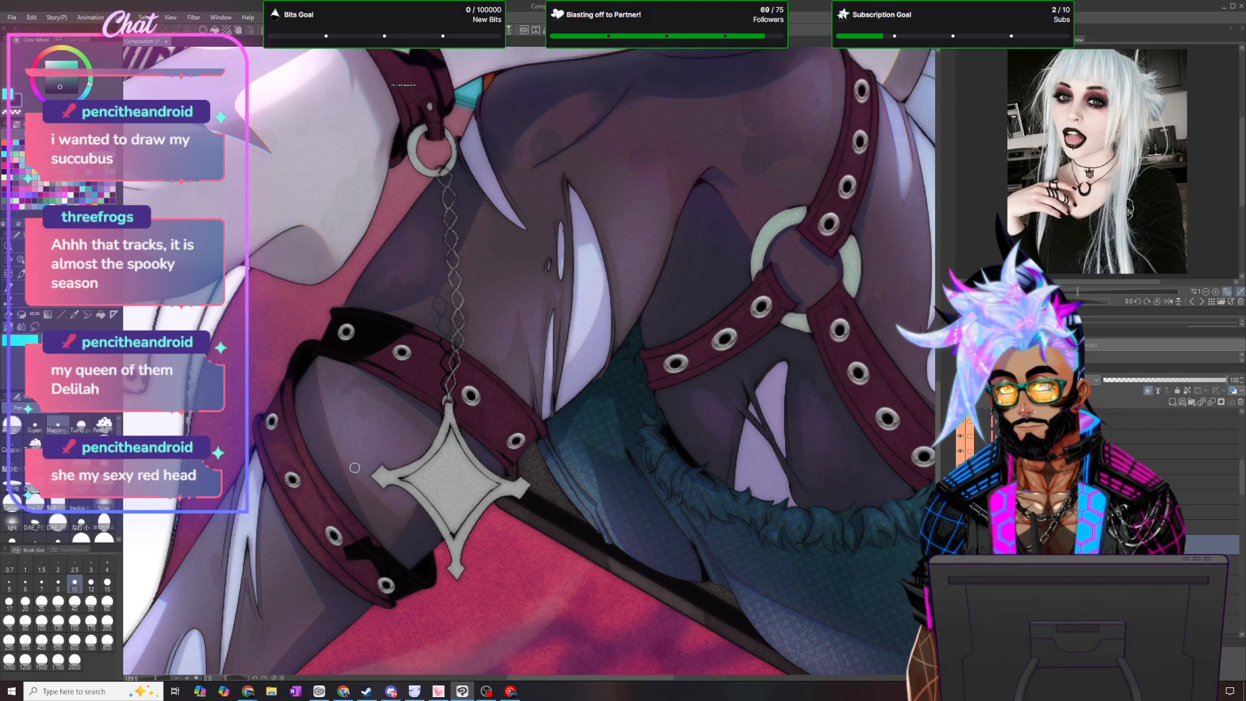
- Lasso around the thigh harness's inner strap, fill it with dark shadow, and deselect
scroll(438, 399, "down", 3)
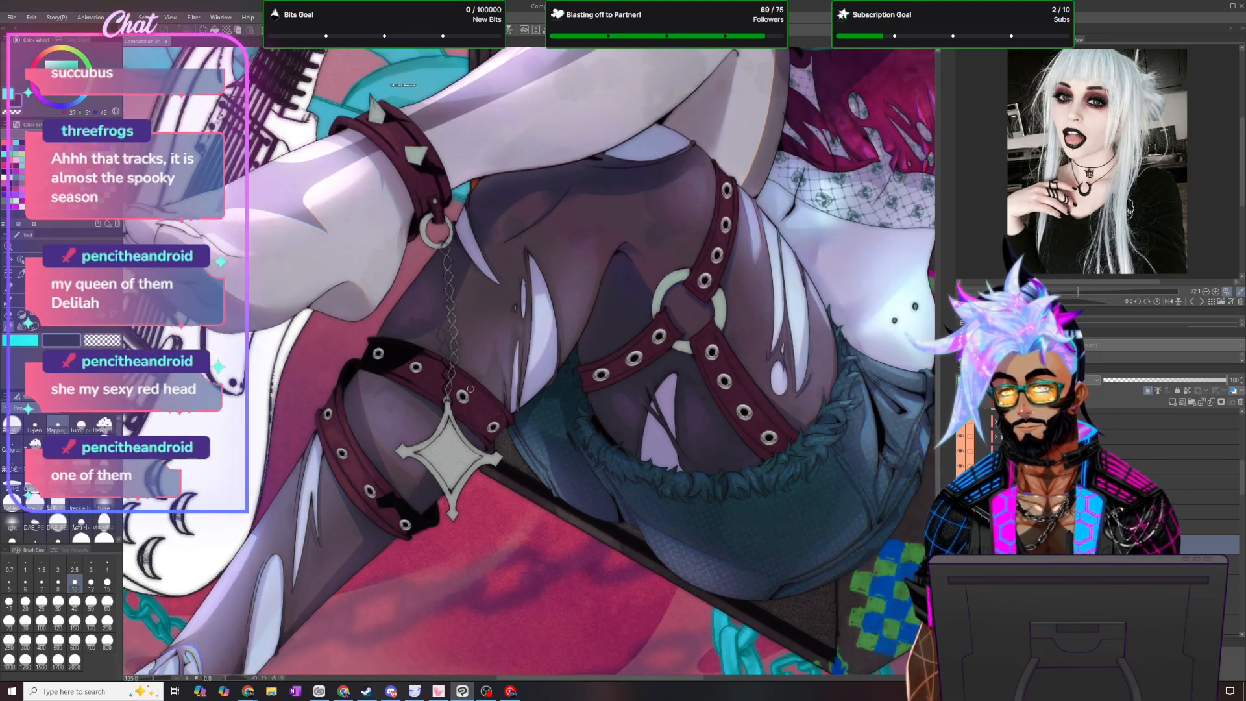
scroll(518, 385, "up", 2)
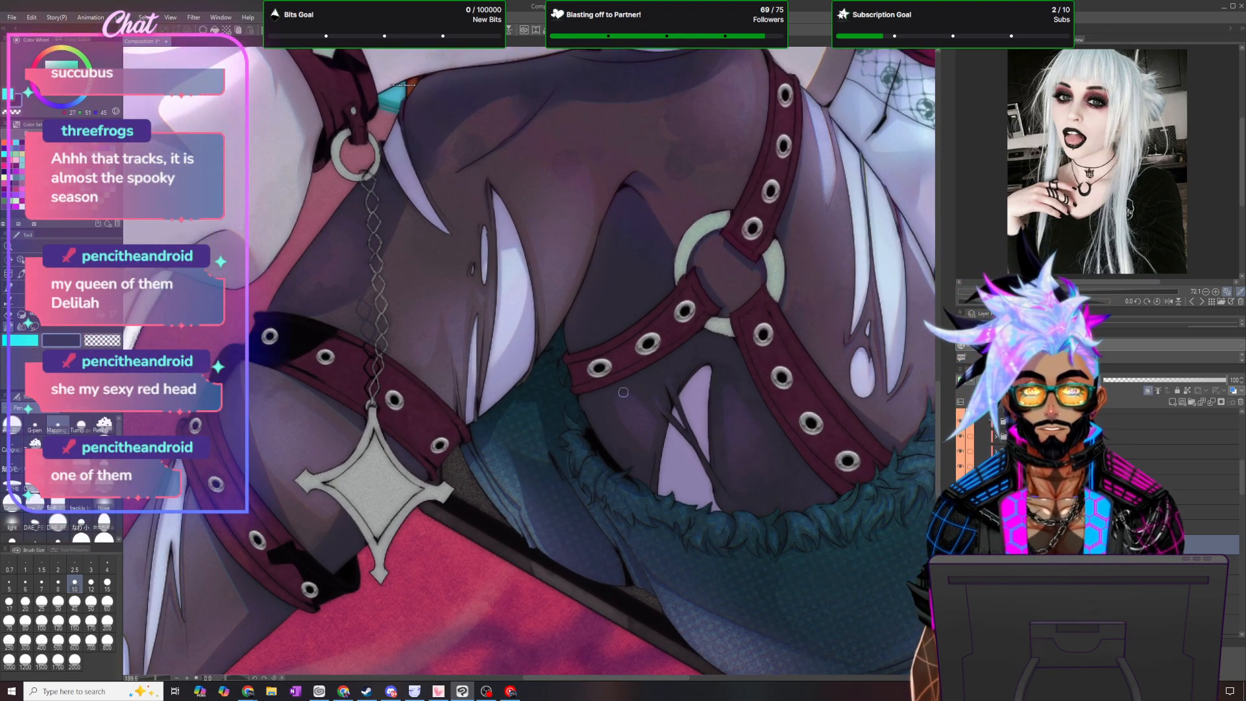
key("m")
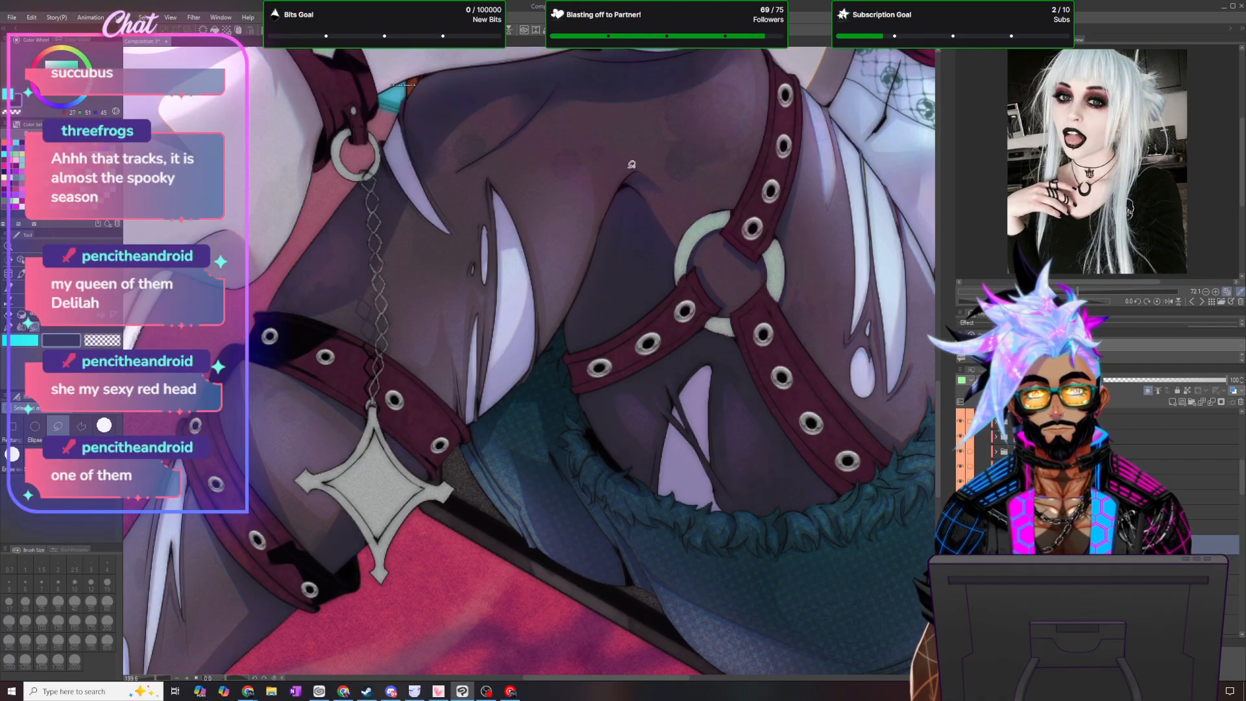
mouse_move(631, 173)
left_mouse_down()
mouse_move(674, 211)
mouse_move(722, 312)
mouse_move(688, 450)
mouse_move(627, 498)
mouse_move(584, 504)
mouse_move(531, 475)
mouse_move(528, 407)
mouse_move(629, 176)
left_mouse_up()
key("Delete")
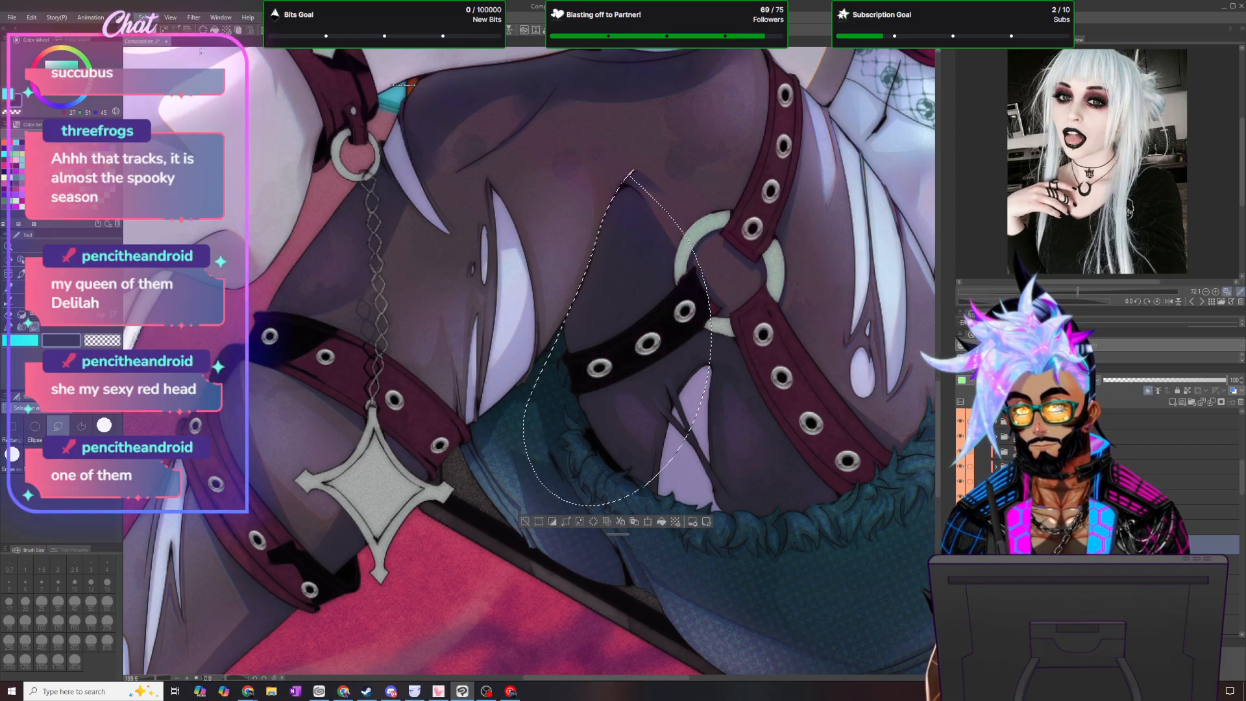
key("ctrl+d")
- Lasso and fill a dark shadow at the upper end of the thigh harness's vertical strap, and deselect
scroll(656, 427, "down", 5)
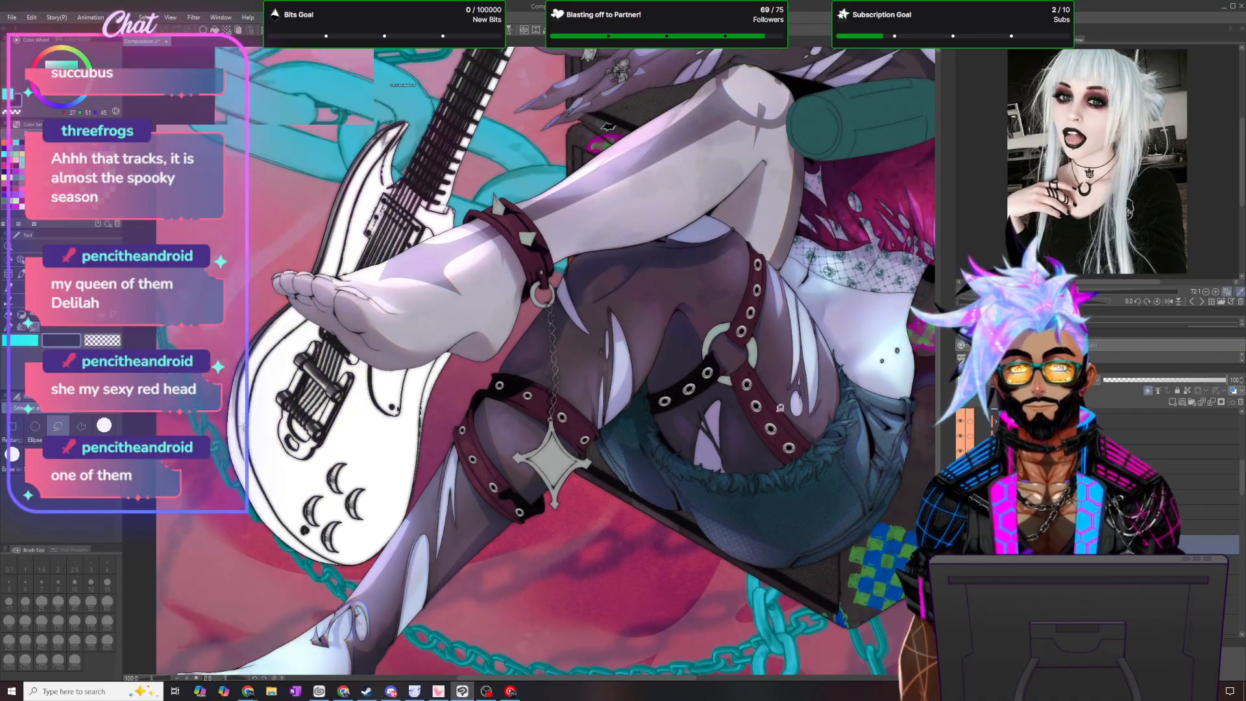
scroll(858, 371, "up", 3)
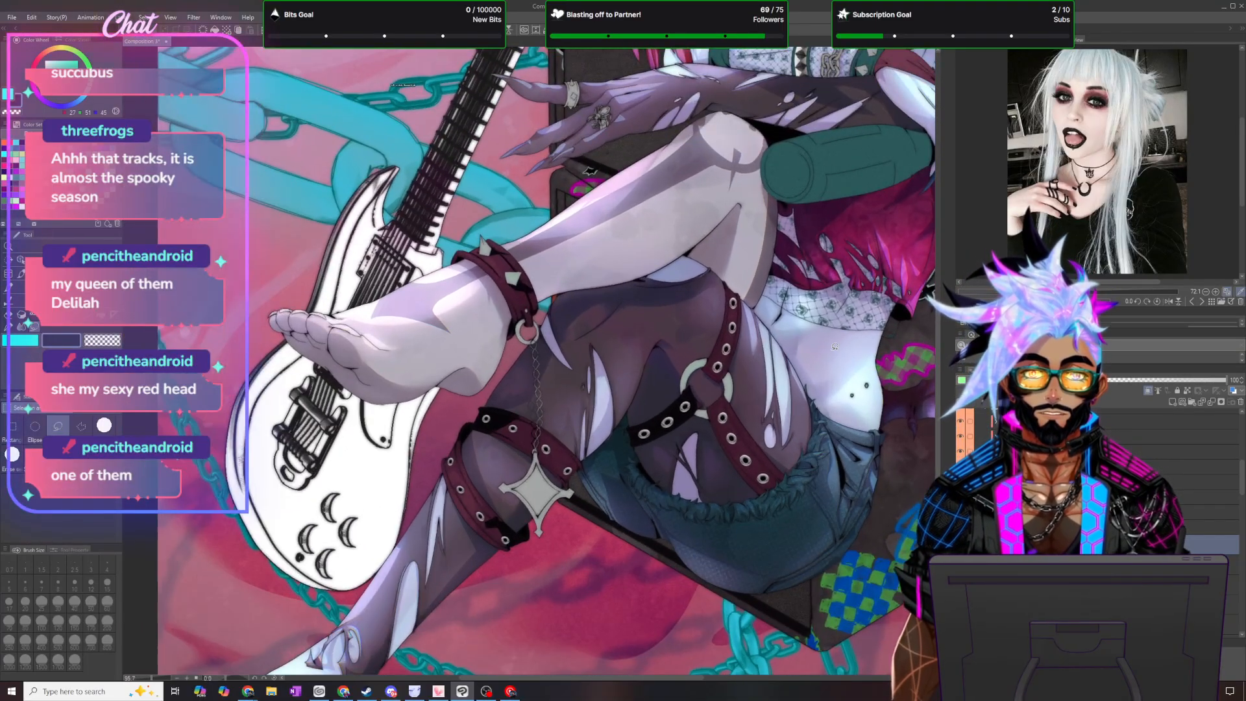
scroll(851, 343, "up", 2)
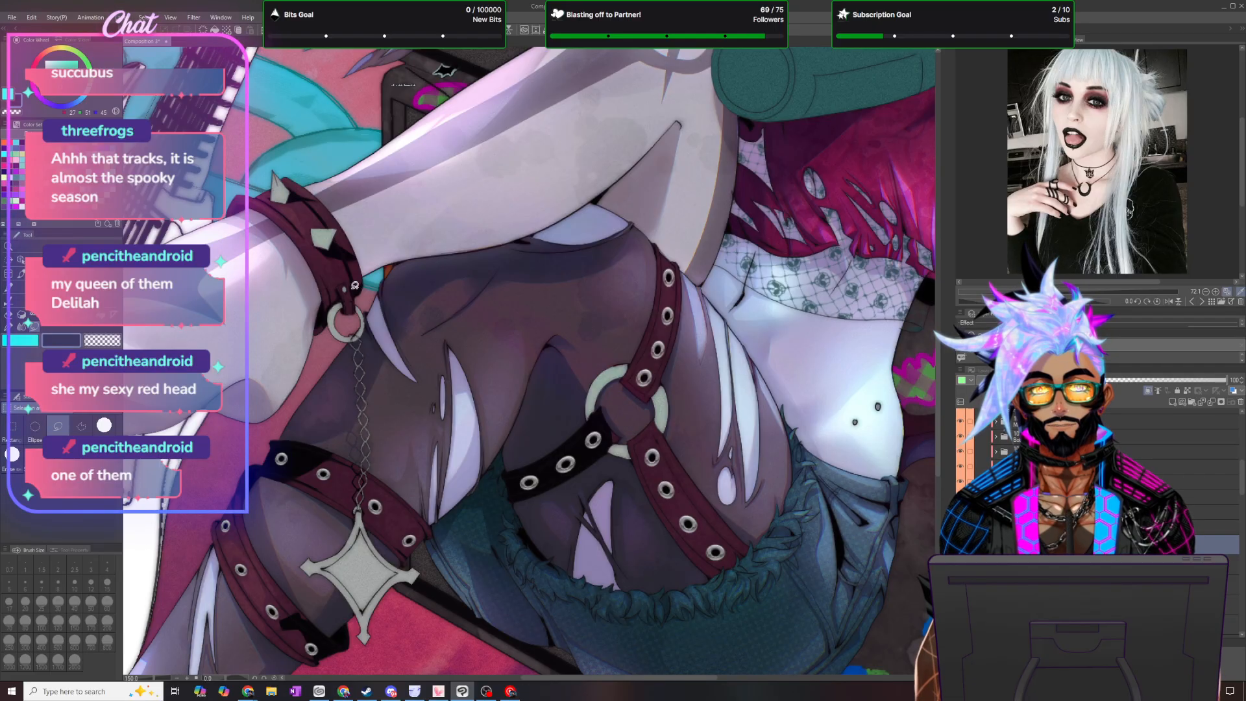
mouse_move(649, 291)
left_mouse_down()
mouse_move(718, 222)
mouse_move(556, 265)
left_mouse_up()
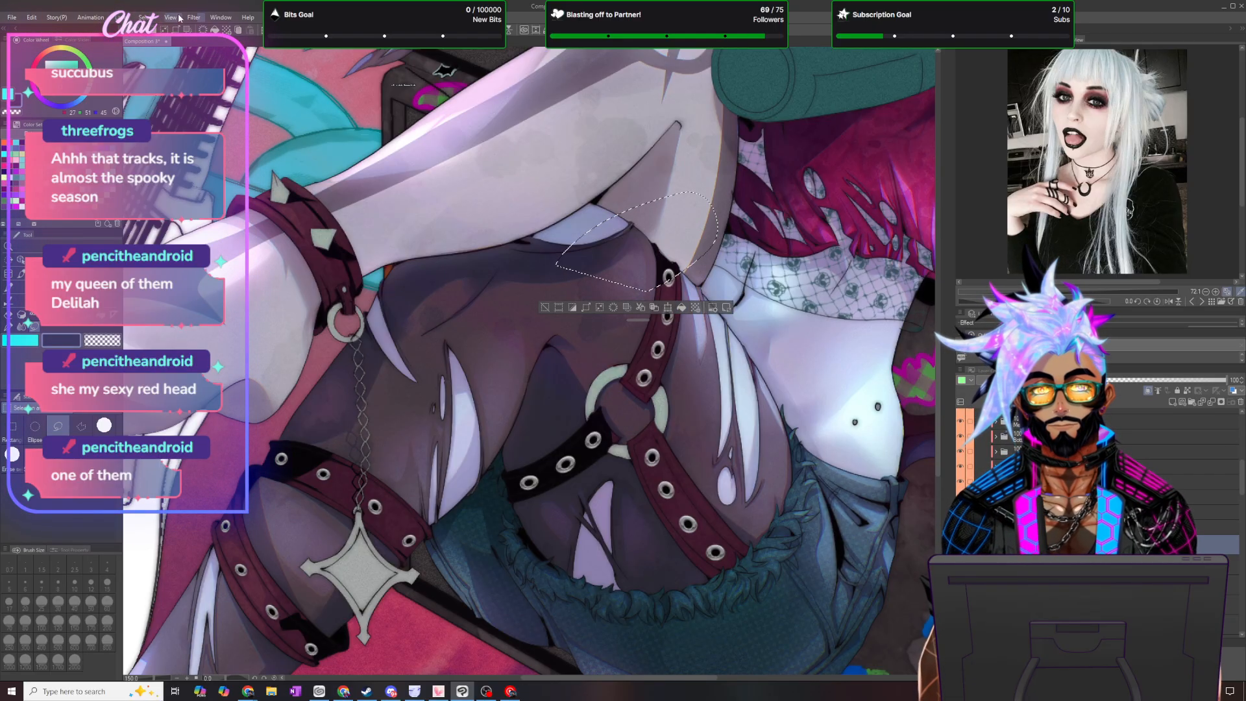
left_click(143, 17)
left_click(163, 40)
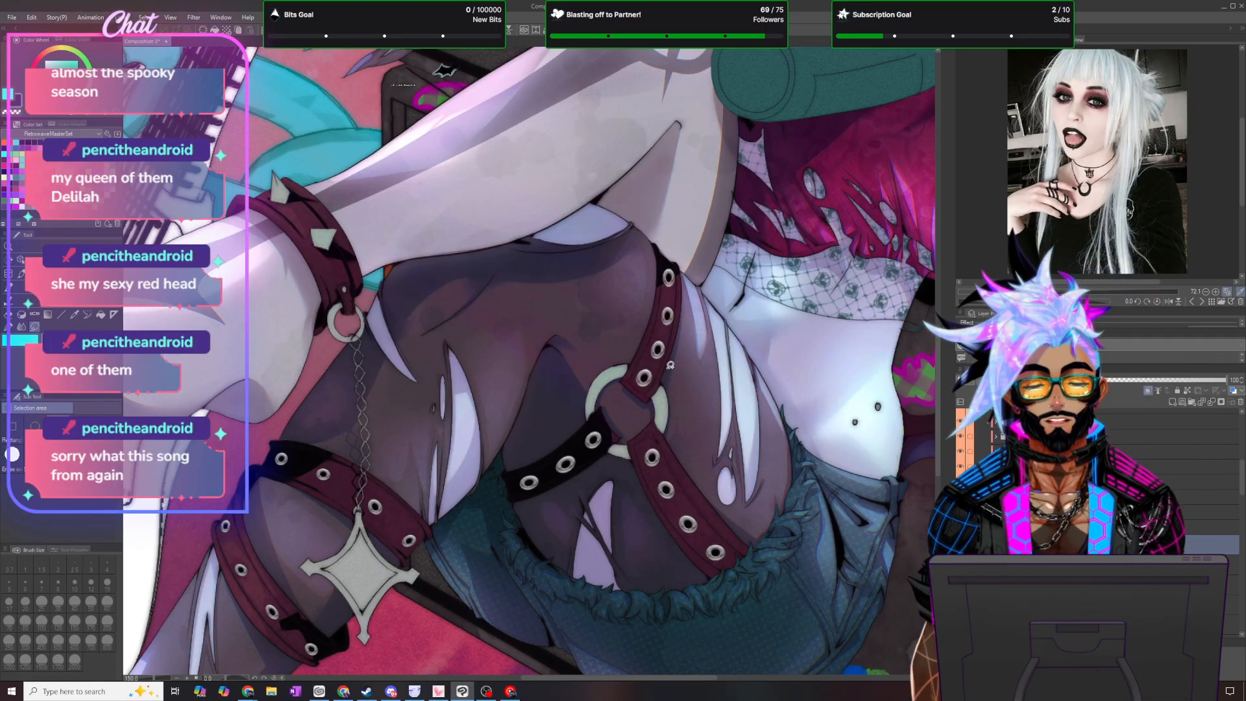
- Switch to the pen for refining the shadow at the upper end of the thigh harness's vertical strap
scroll(669, 383, "up", 2)
scroll(669, 365, "up", 1)
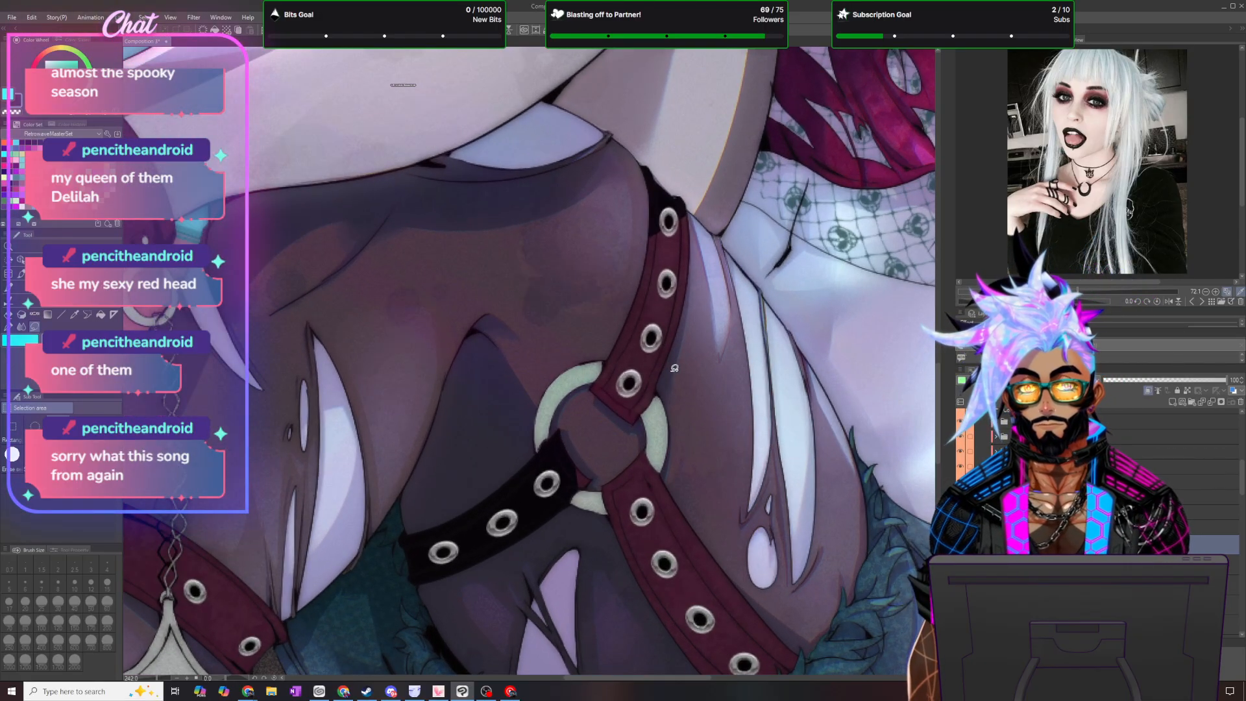
left_click(6, 330)
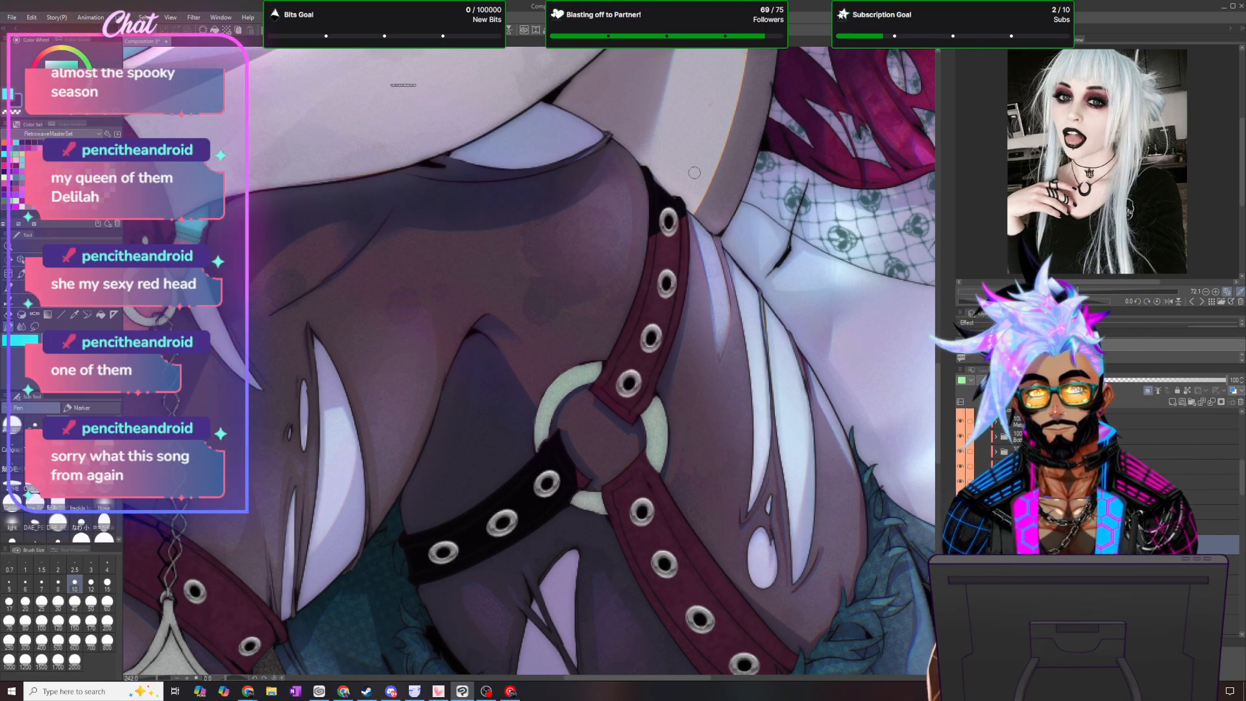
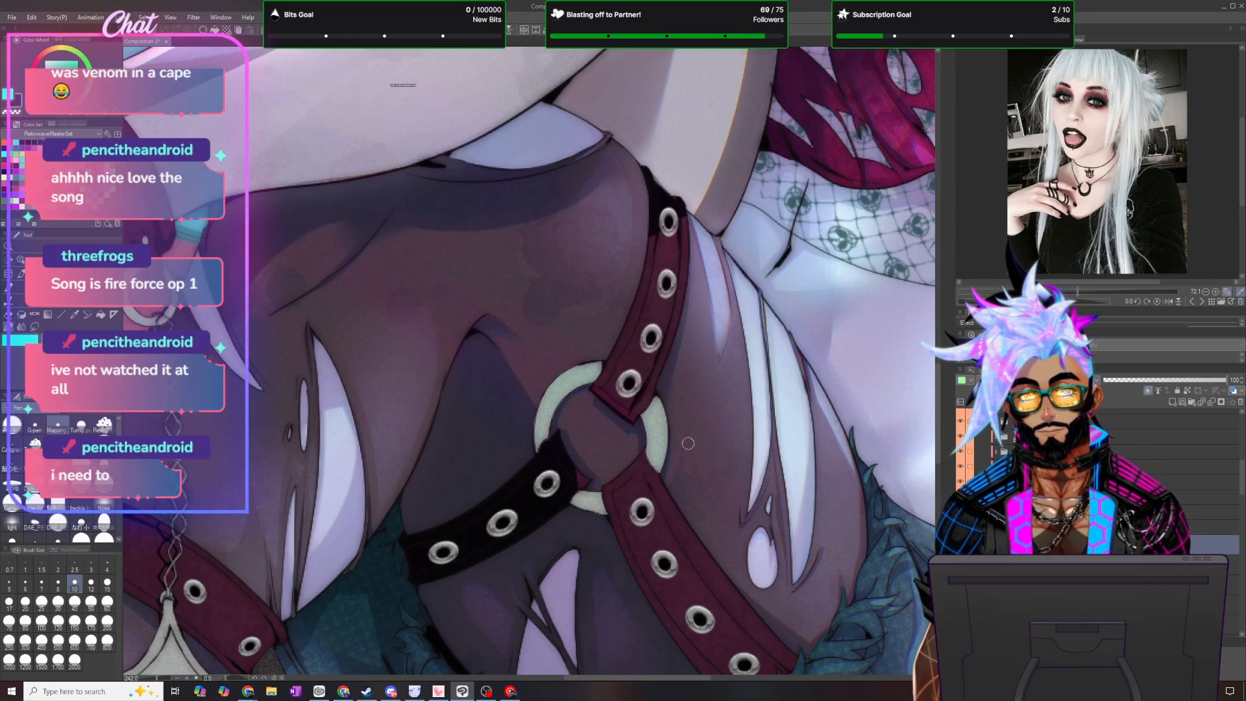
- Lasso the harness strap running from the ring down to the shorts' fur trim and clear its maroon colour
scroll(687, 443, "down", 3)
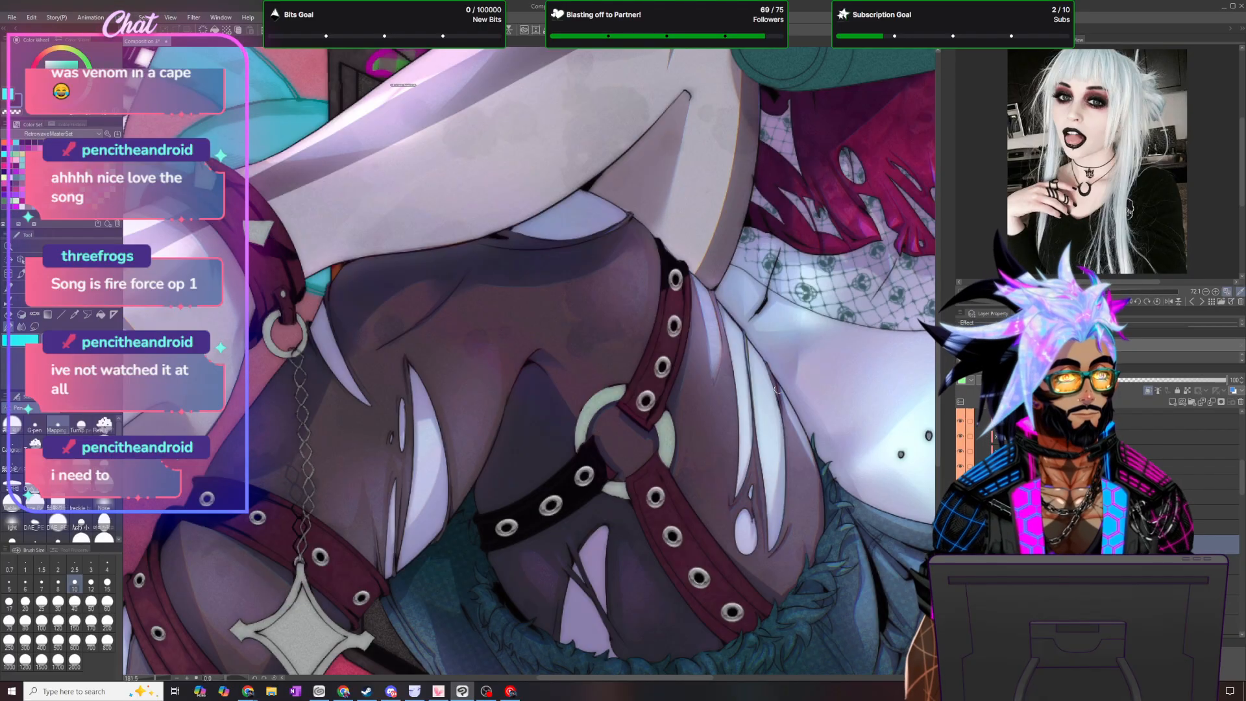
scroll(928, 383, "down", 3)
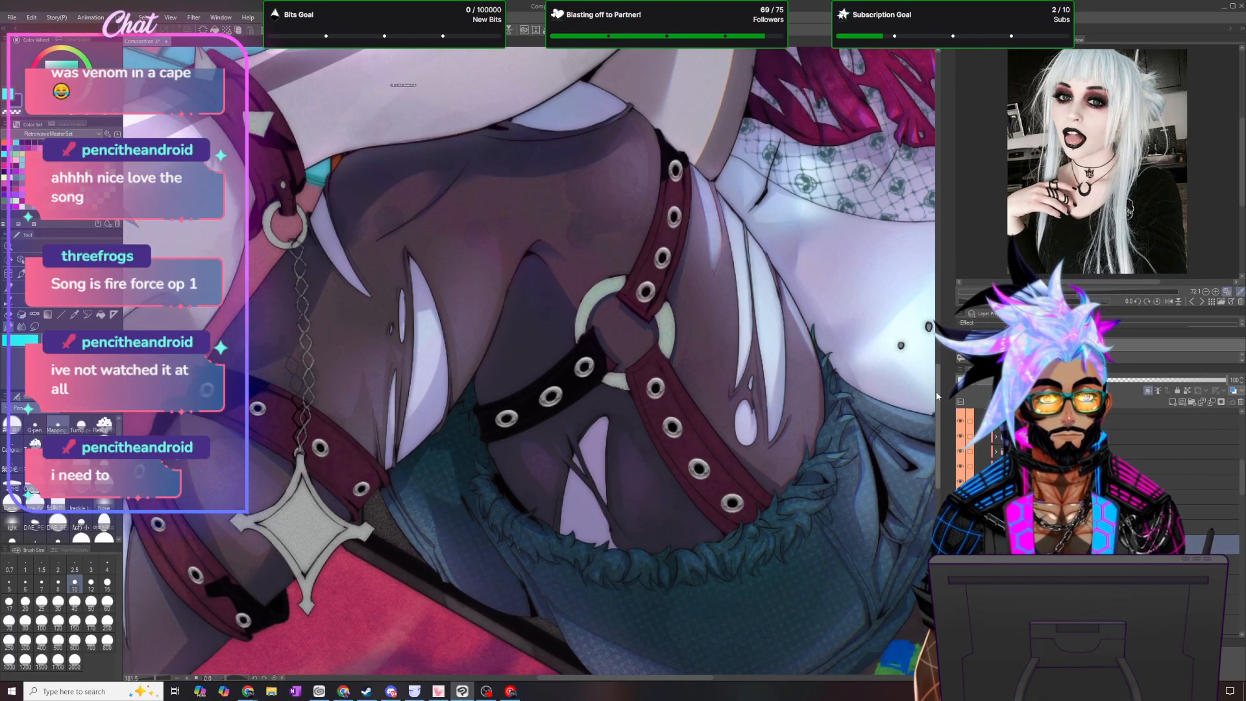
scroll(853, 407, "down", 2)
scroll(877, 434, "up", 3)
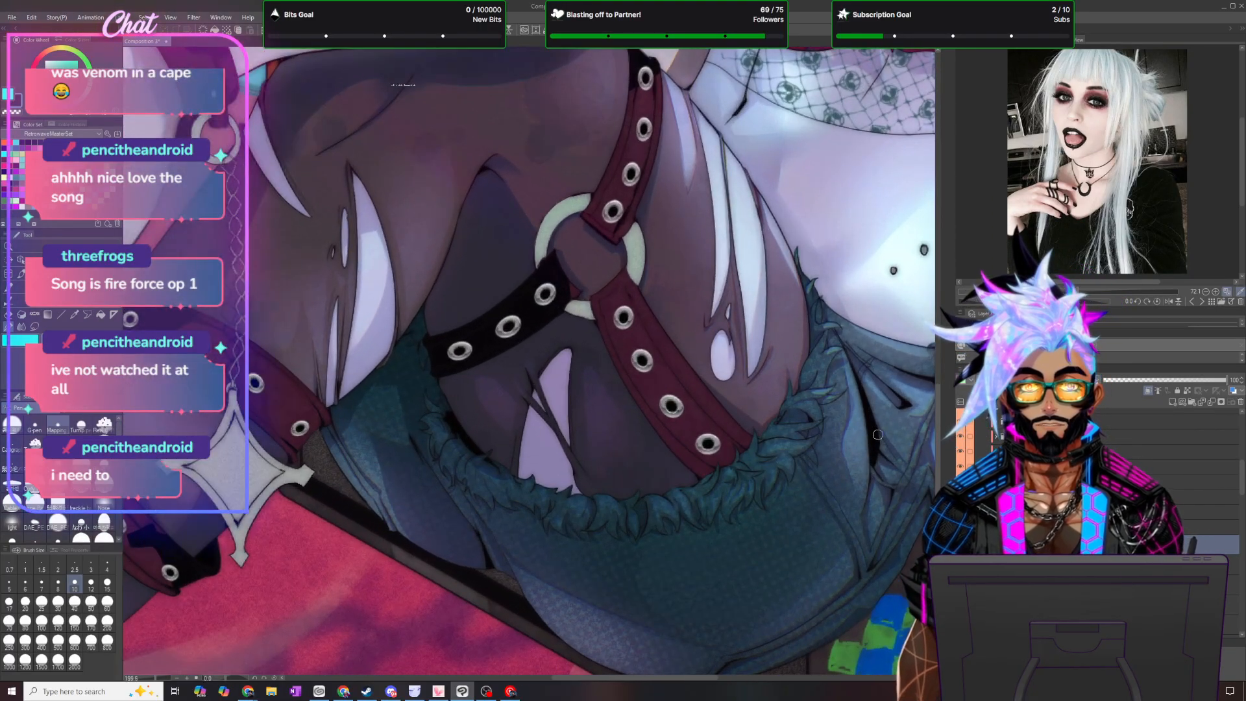
key("m")
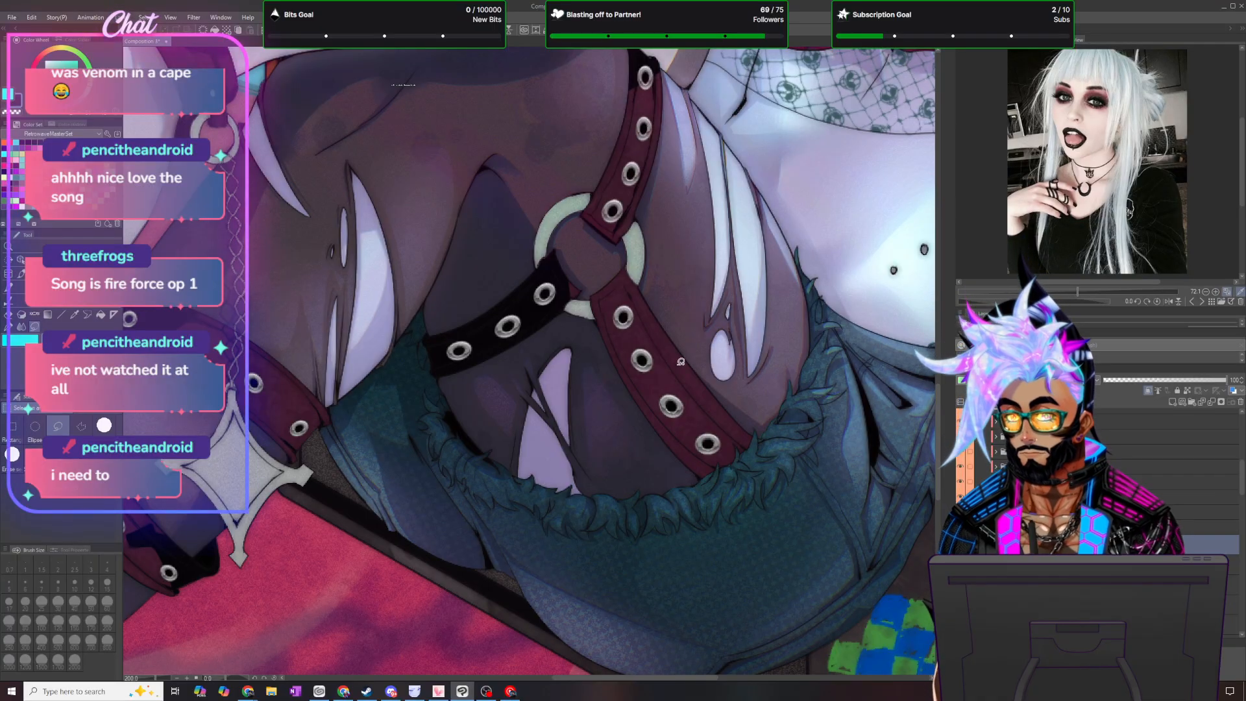
mouse_move(768, 428)
left_mouse_down()
mouse_move(604, 305)
mouse_move(587, 390)
mouse_move(856, 510)
left_mouse_up()
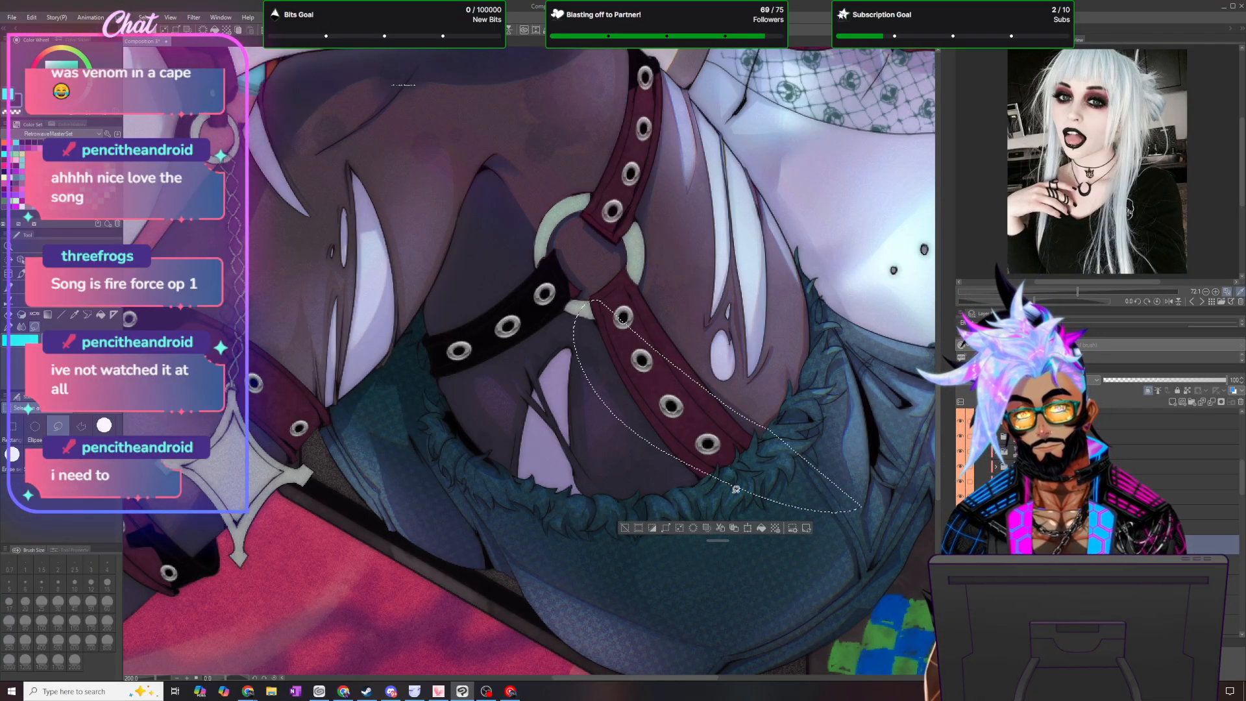
left_click_drag(629, 428, 760, 496)
key("Delete")
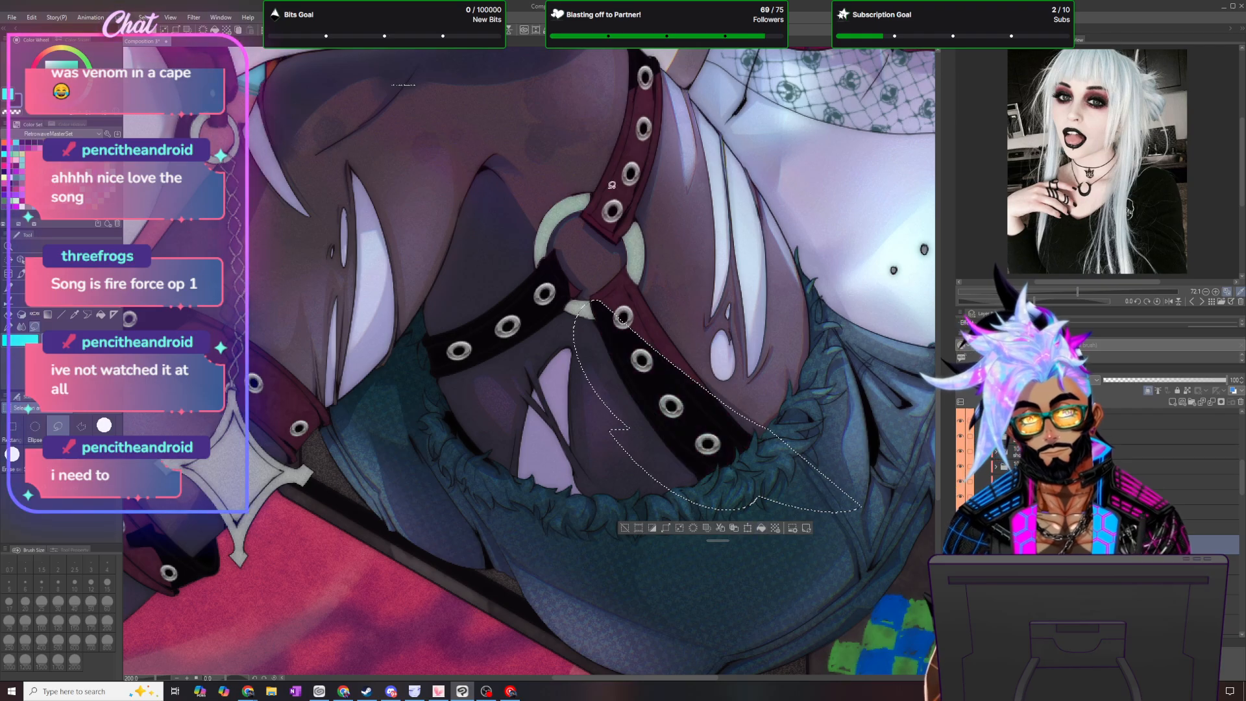
key("ctrl+d")
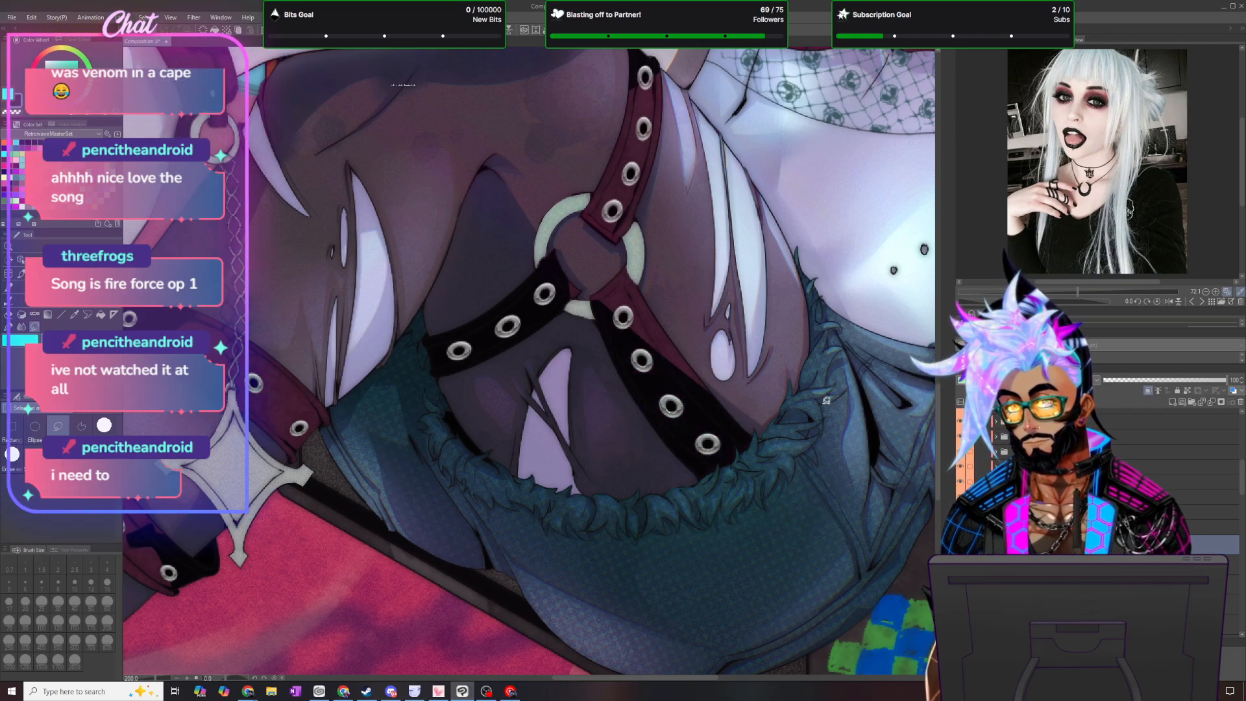
key("p")
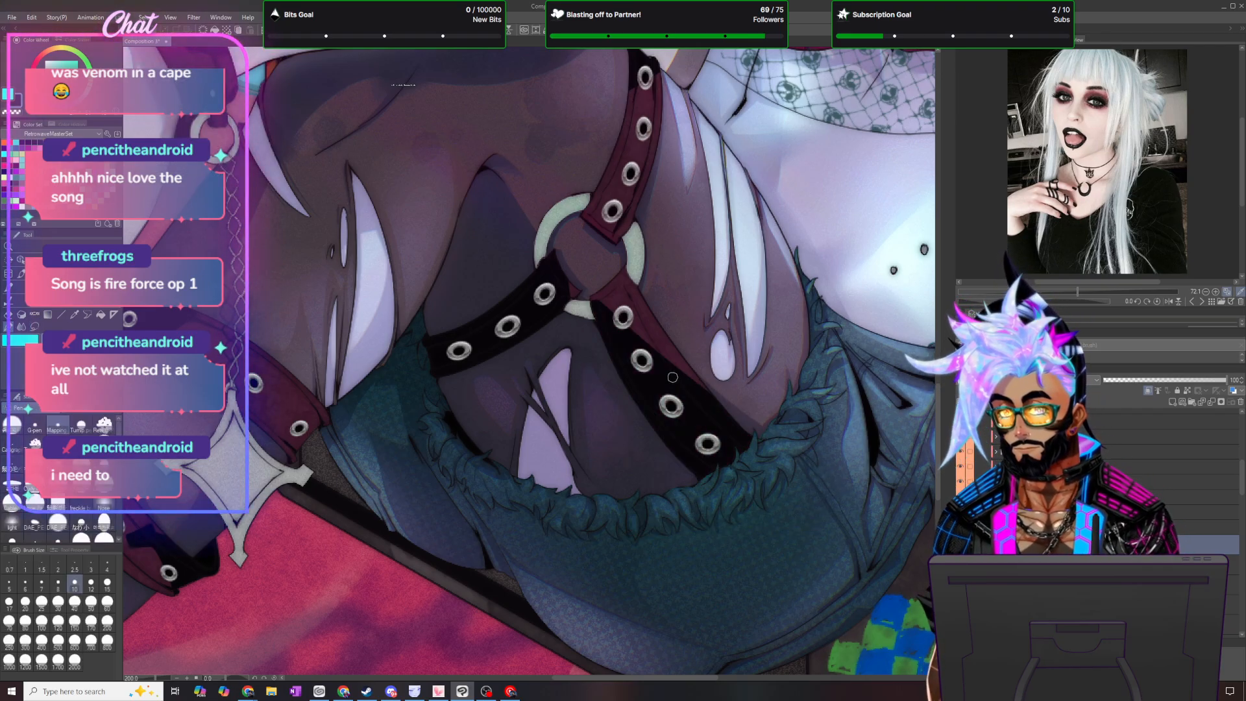
scroll(672, 377, "up", 2)
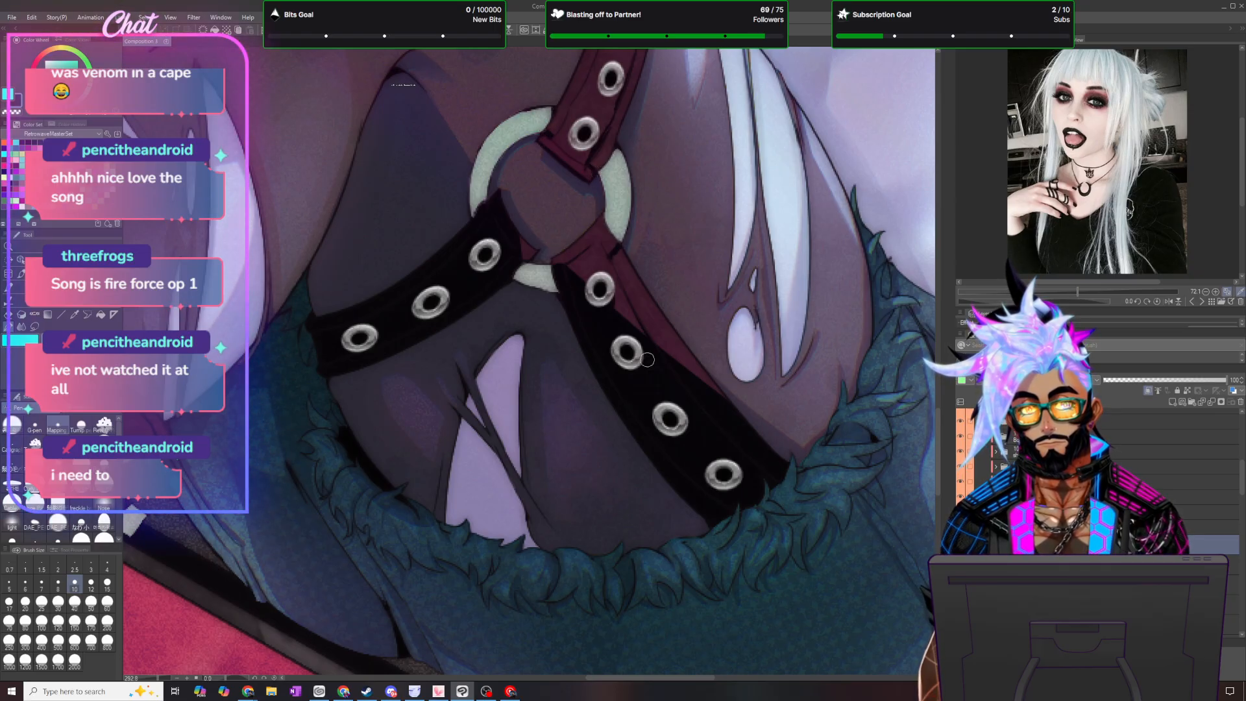
- Set the strap colour layer's opacity to 15% and duplicate the layer
scroll(659, 356, "down", 8)
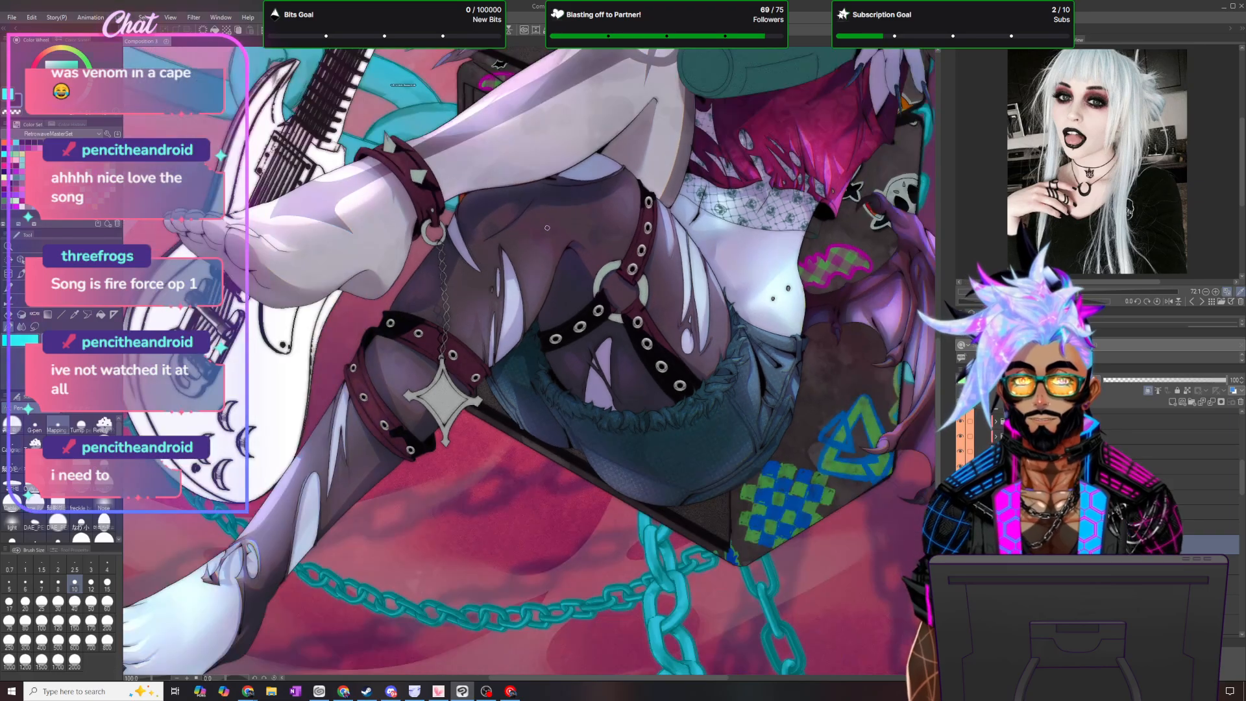
scroll(403, 84, "down", 2)
scroll(403, 85, "up", 2)
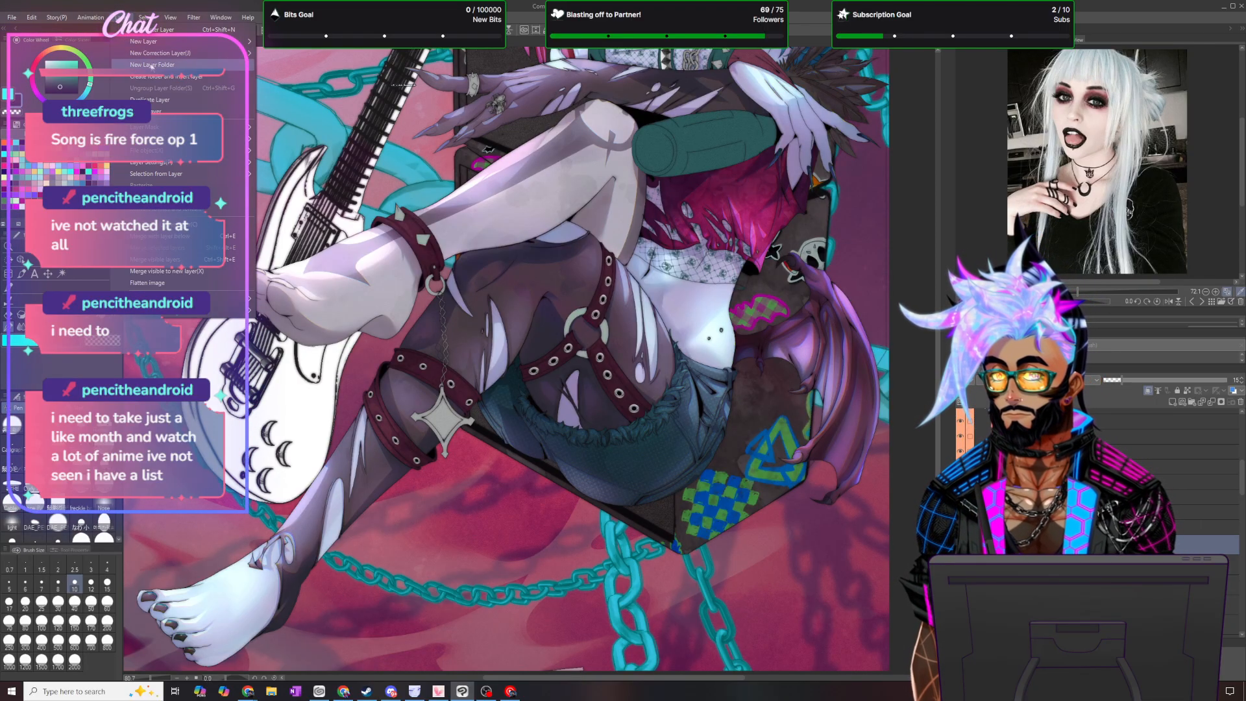
left_click(159, 100)
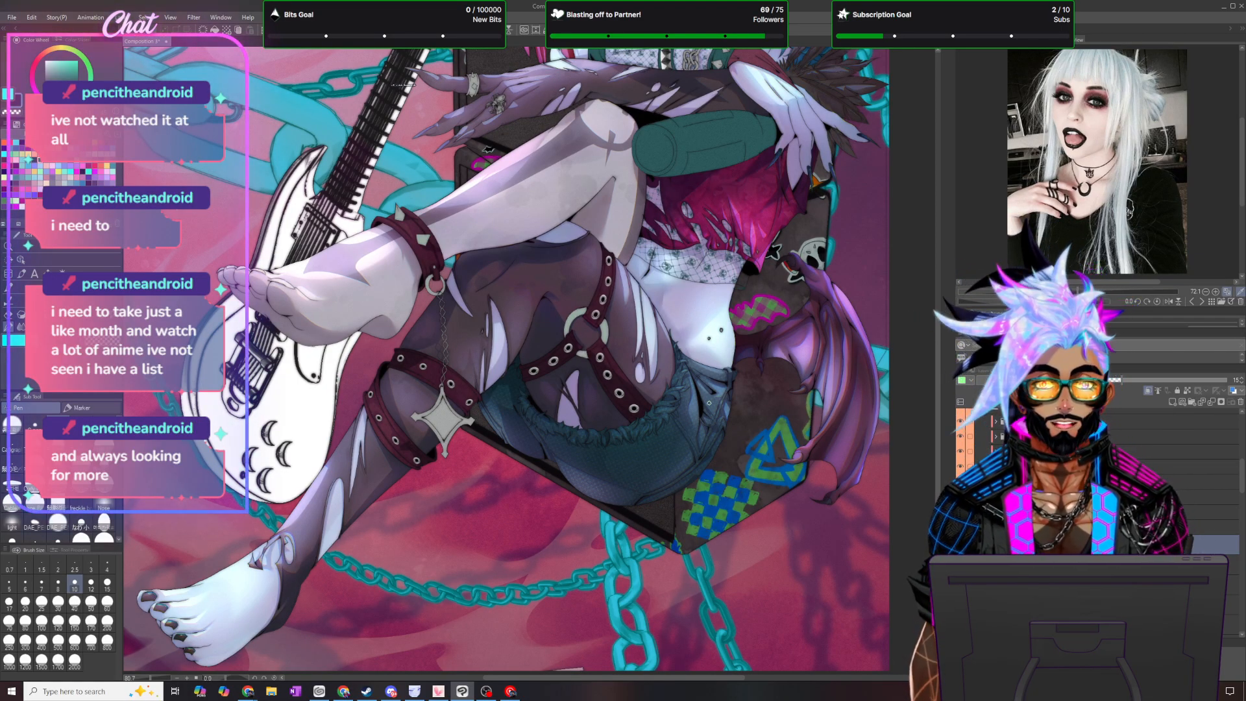
- Add a new layer for tinting the leg straps and give it the green palette colour
scroll(135, 267, "down", 5)
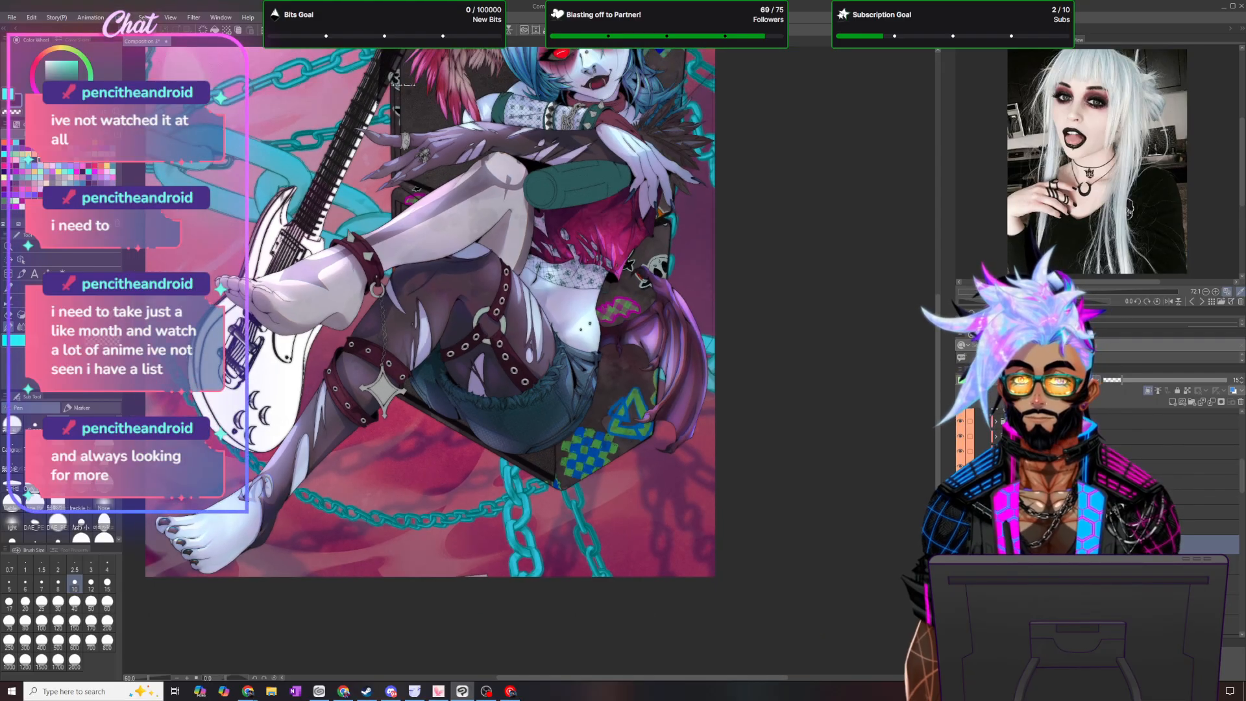
scroll(128, 265, "up", 3)
scroll(129, 265, "up", 3)
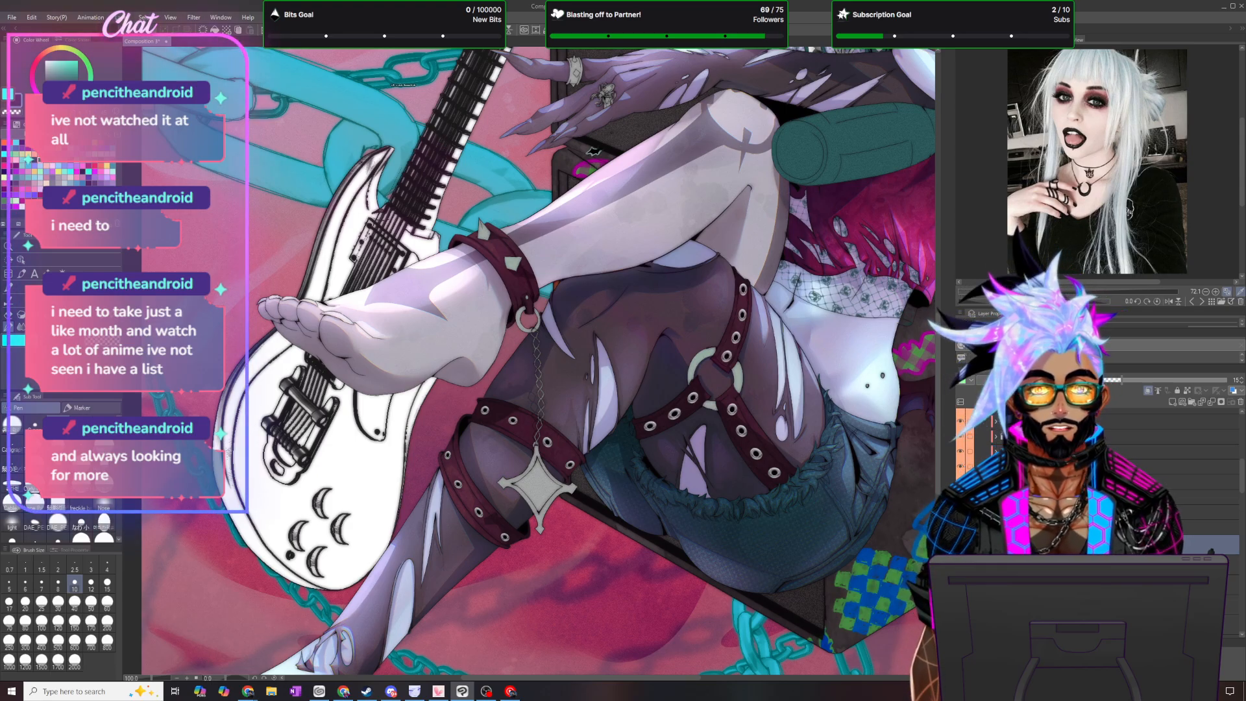
scroll(735, 475, "up", 1)
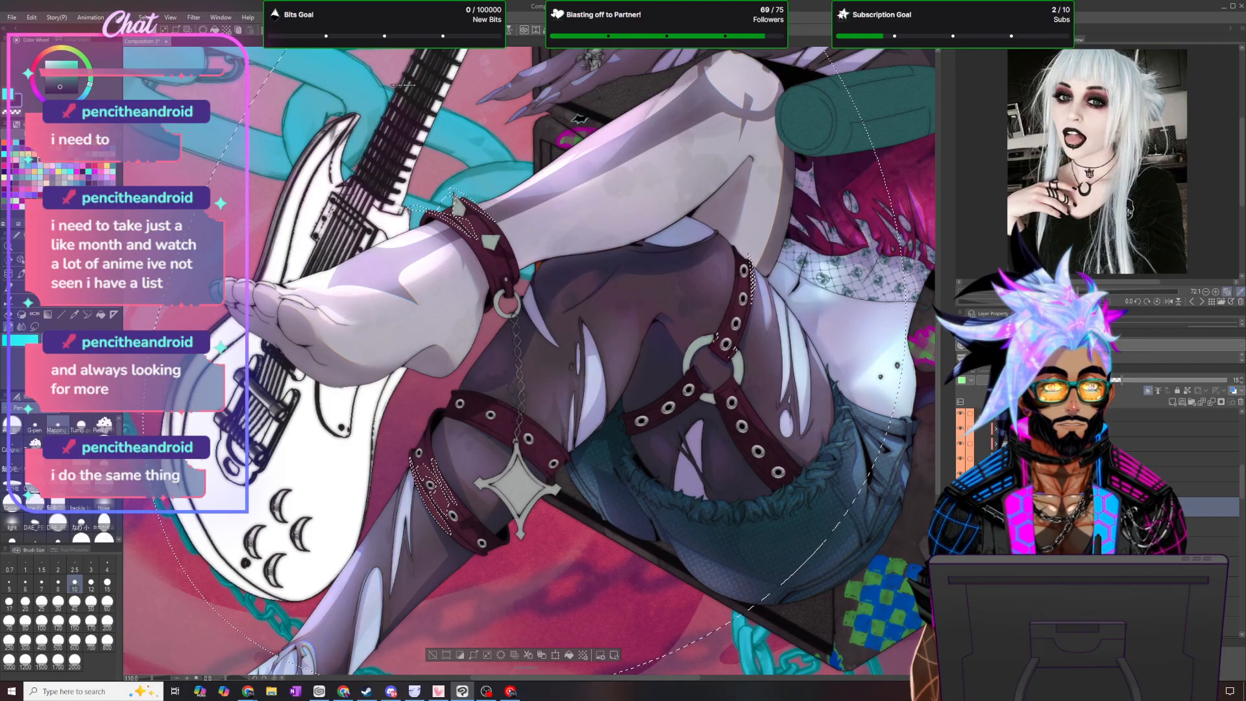
scroll(356, 252, "down", 6)
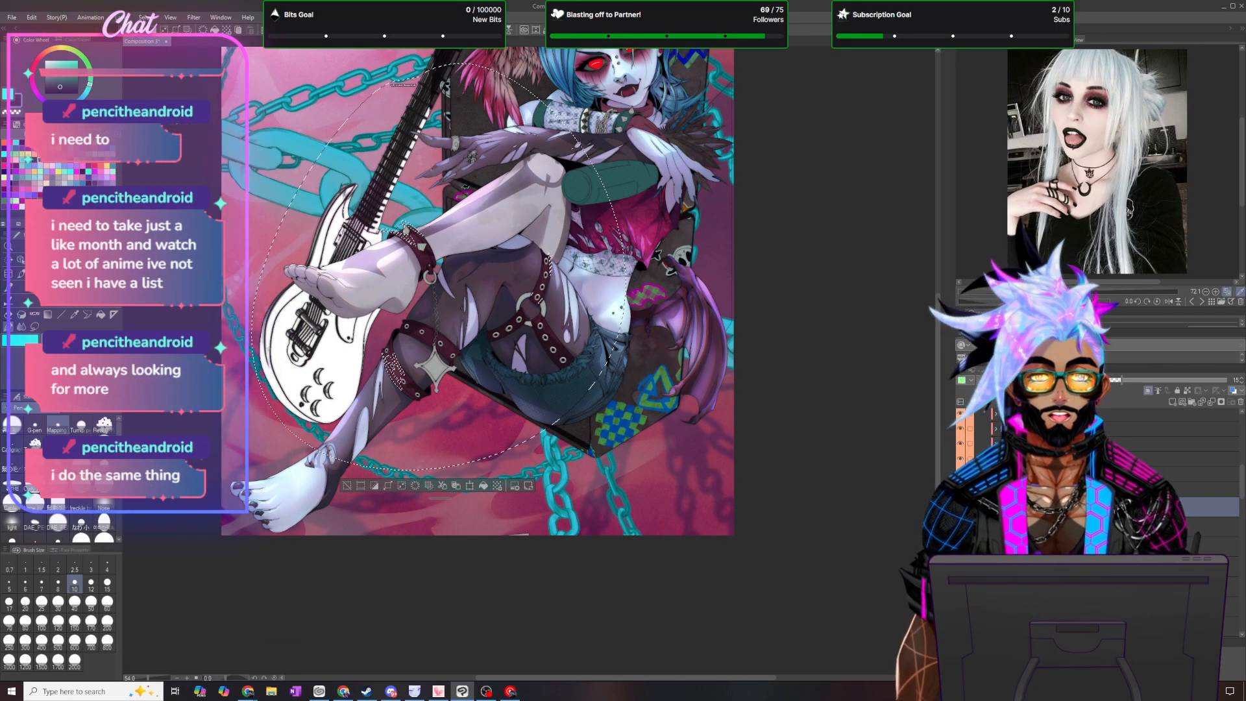
left_click(1174, 402)
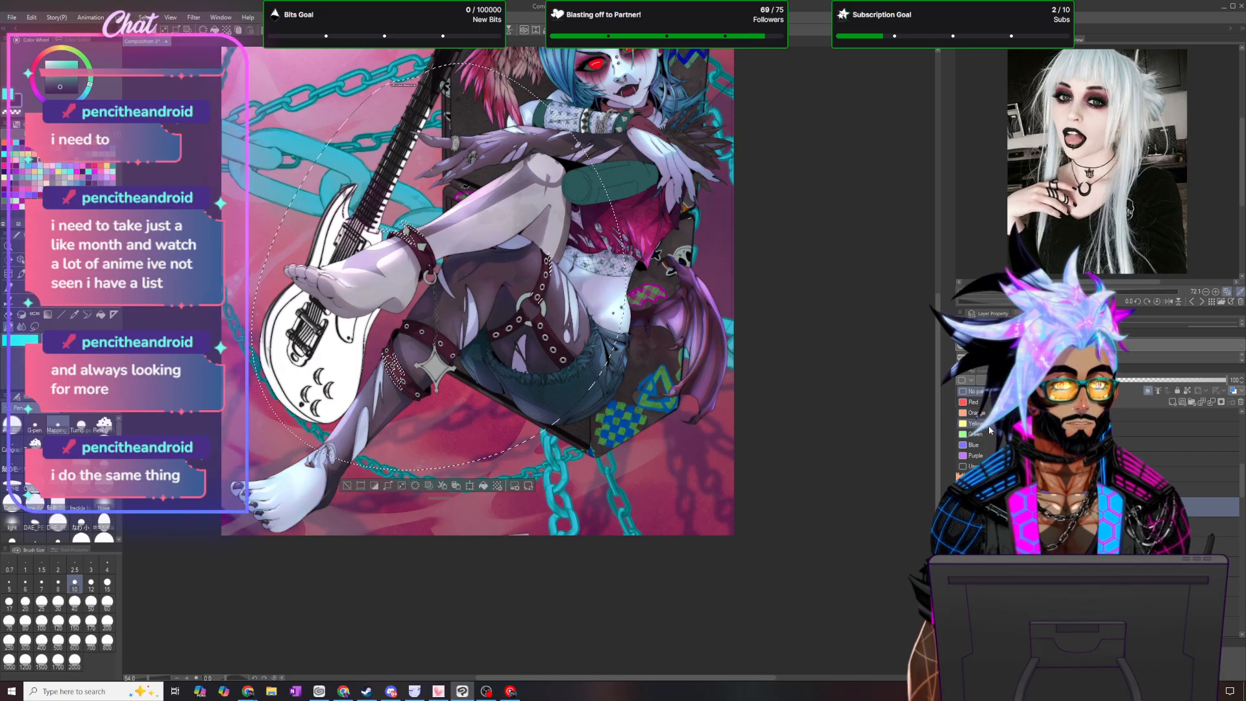
left_click(986, 433)
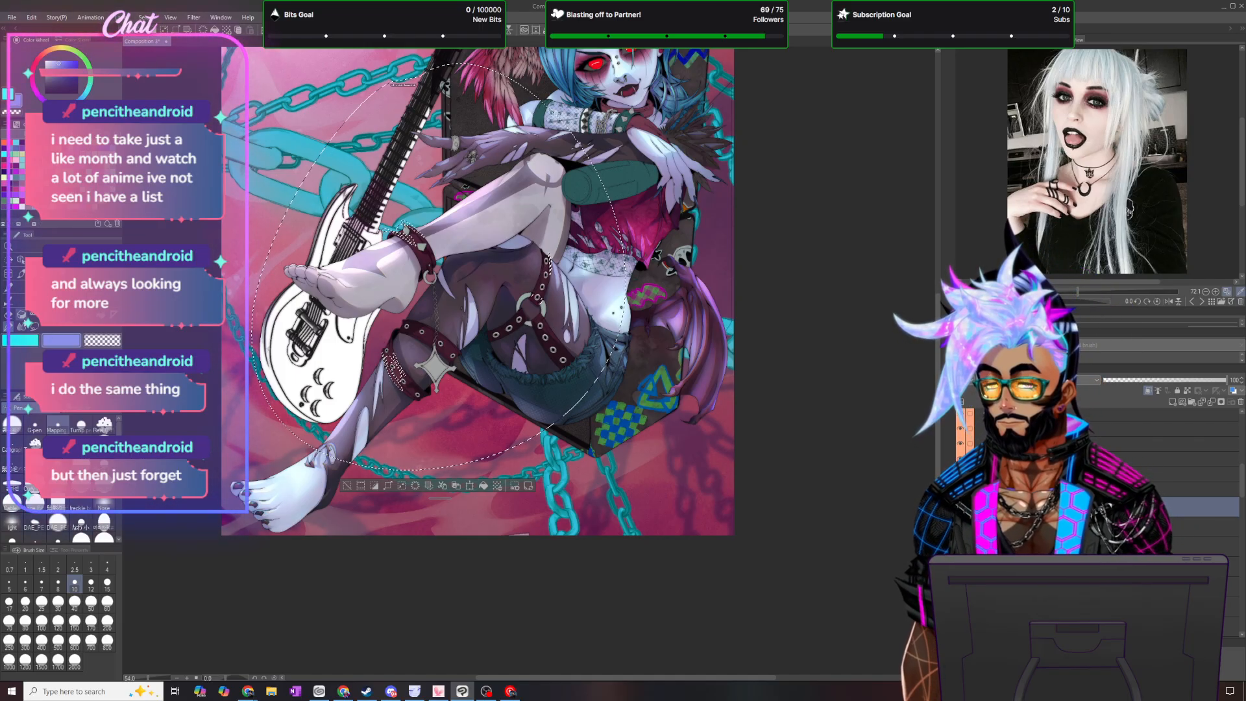
- Invert the circular selection, tint the leather straps periwinkle blue with a size 500 brush, and clear the selection
left_click(26, 329)
key("j")
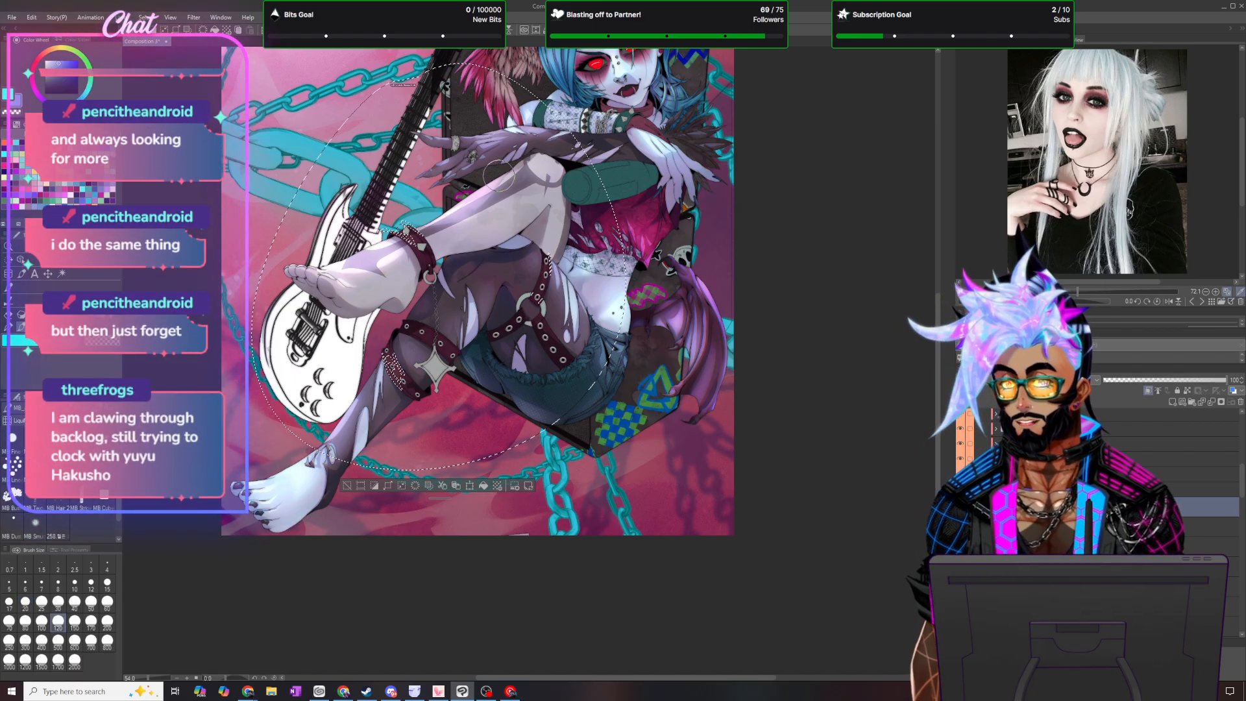
left_click(57, 643)
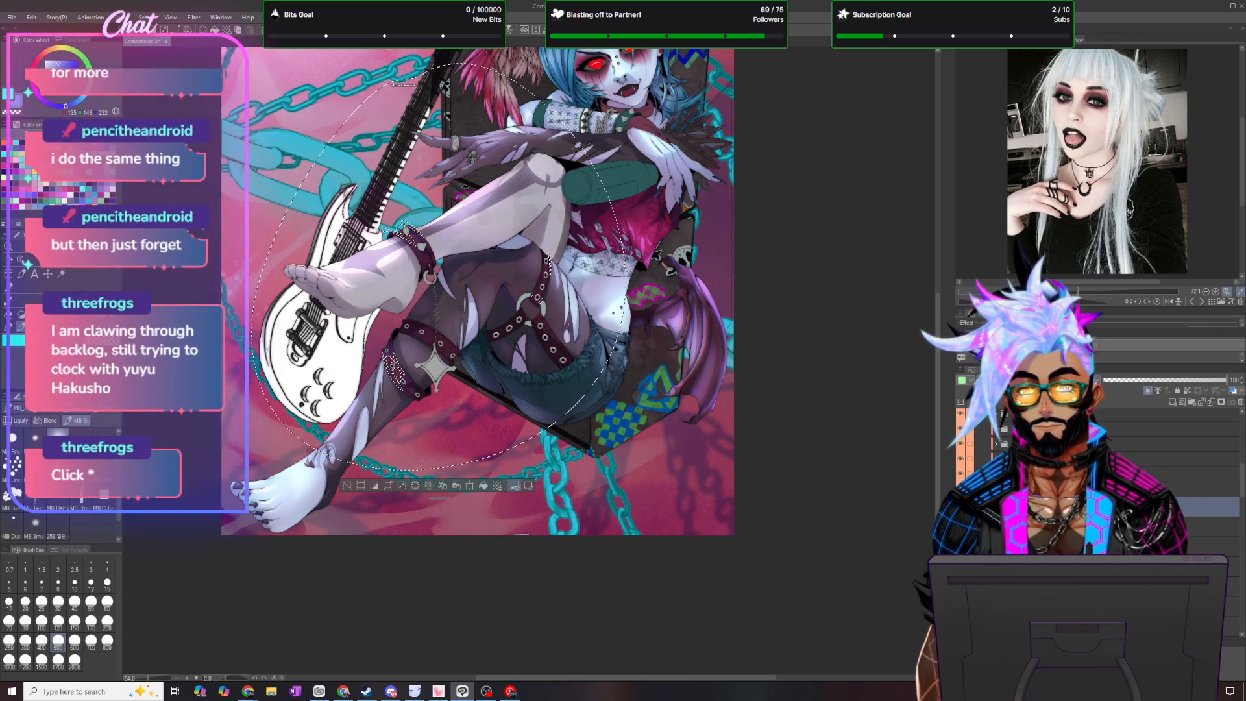
left_click(144, 16)
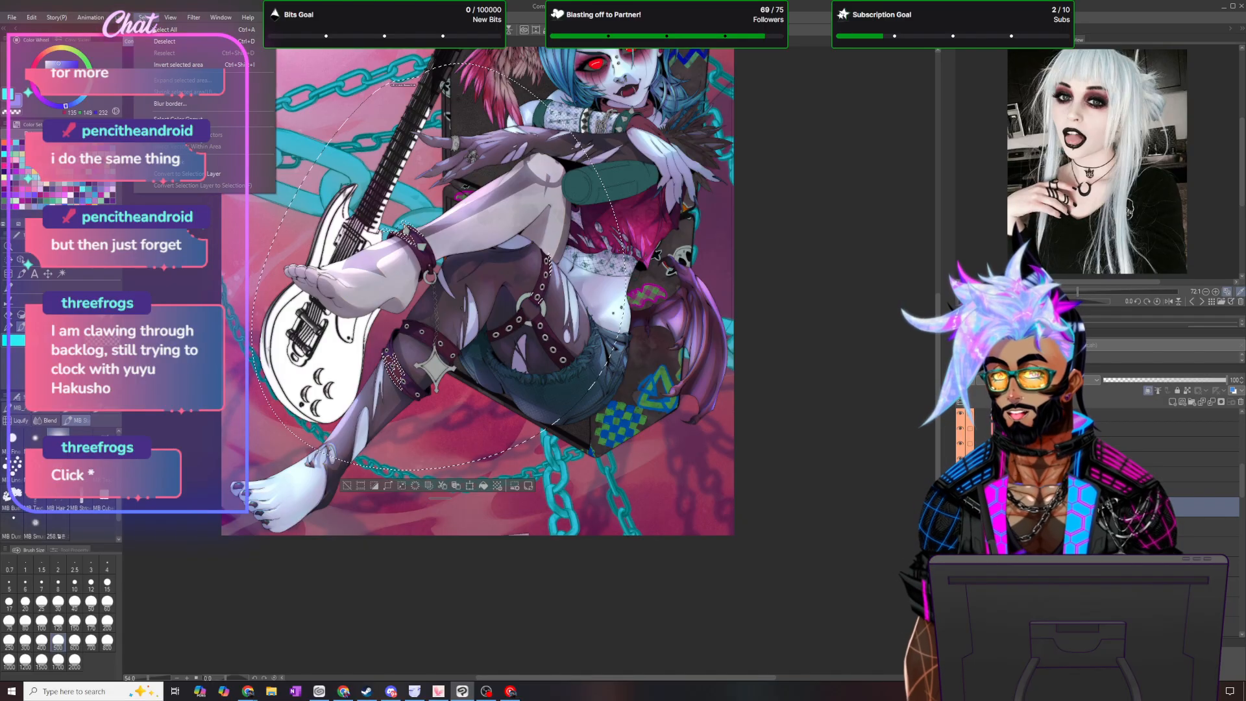
left_click(184, 65)
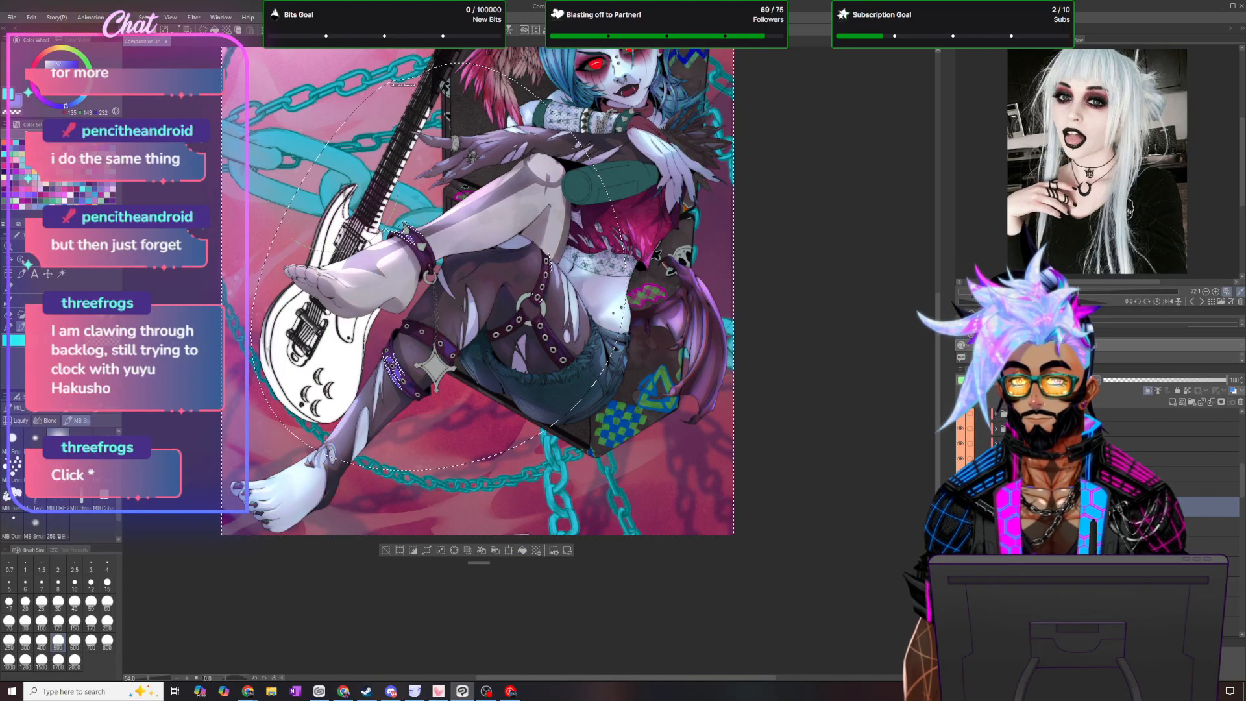
left_click(146, 17)
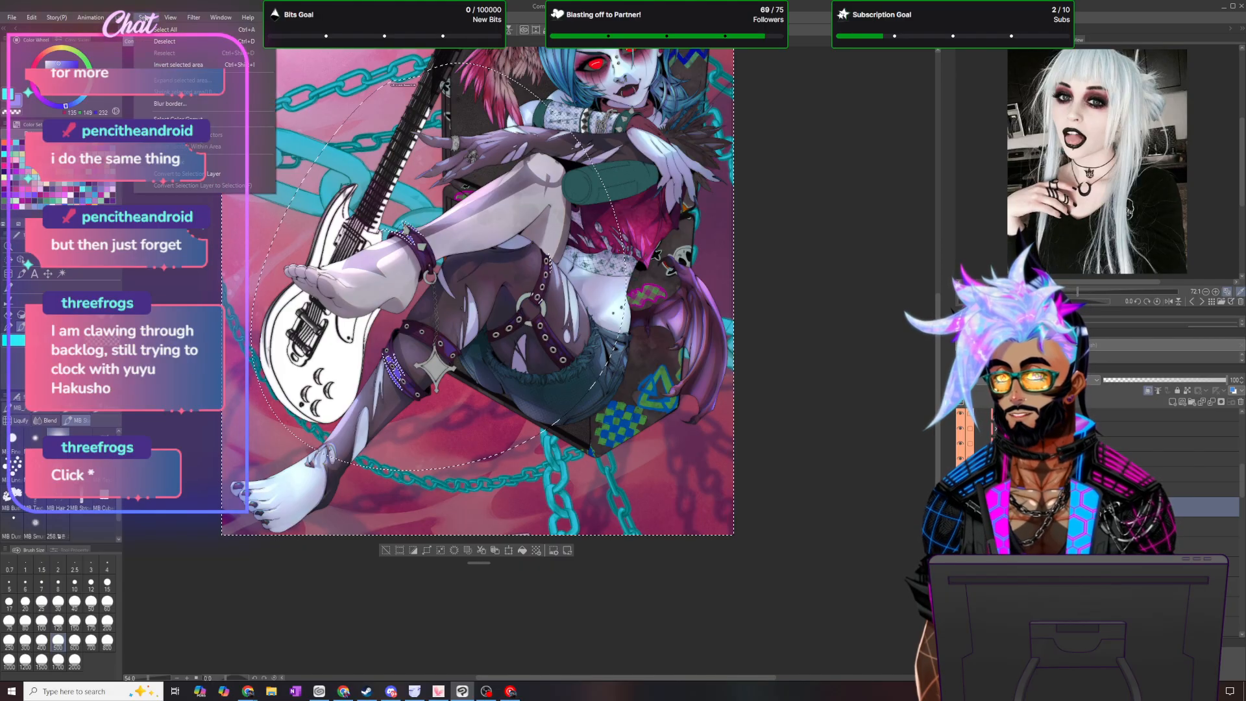
left_click(171, 44)
scroll(467, 207, "up", 3)
scroll(466, 207, "up", 1)
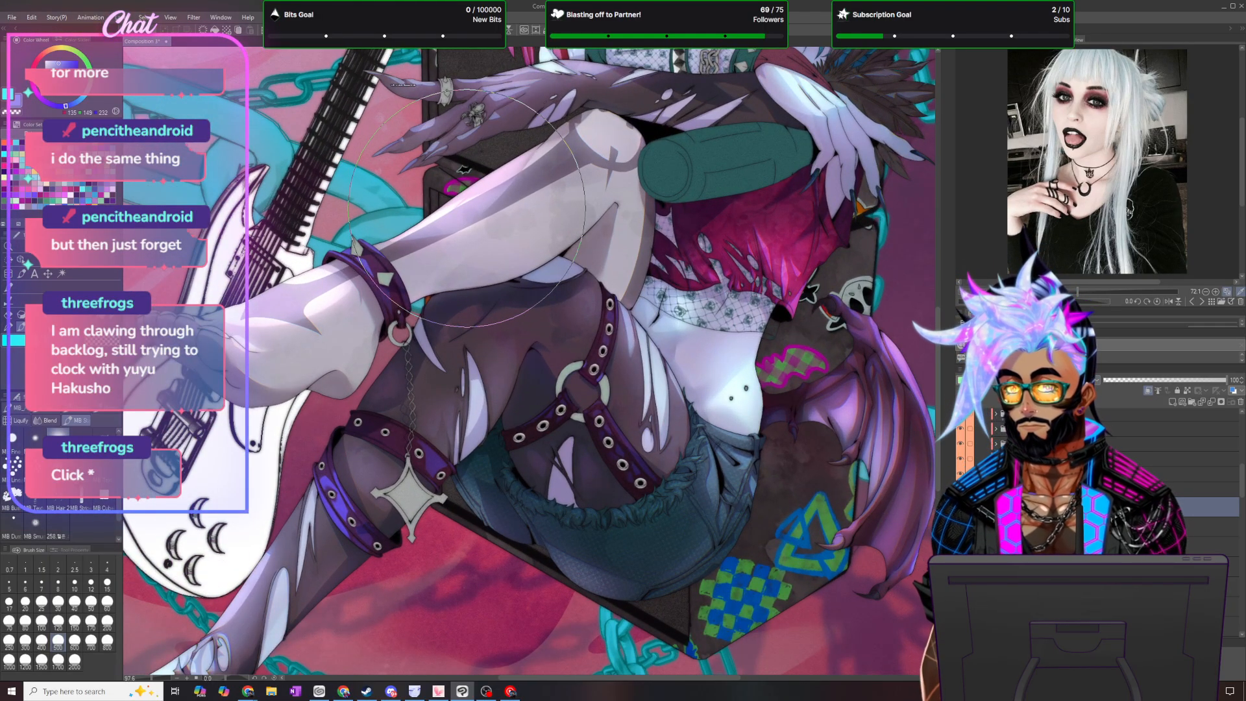
- Set the opacity of the periwinkle strap tint layer to 30%
left_click(43, 522)
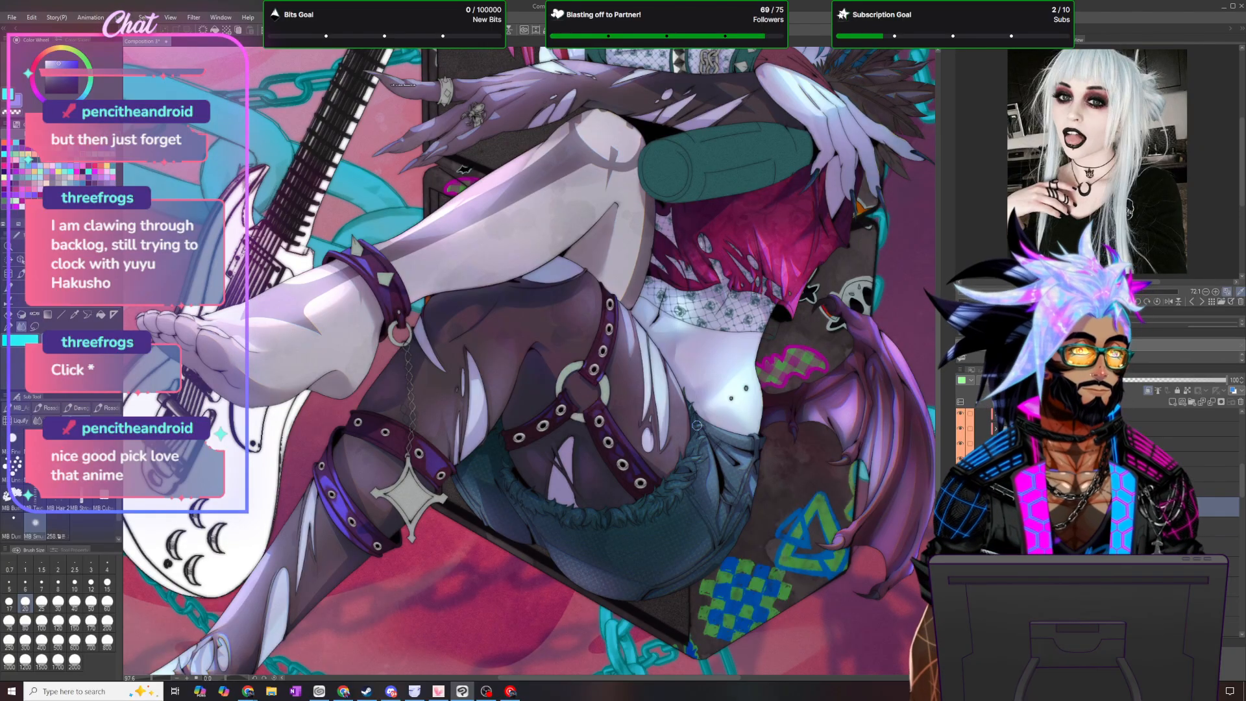
scroll(712, 429, "down", 3)
scroll(729, 433, "up", 1)
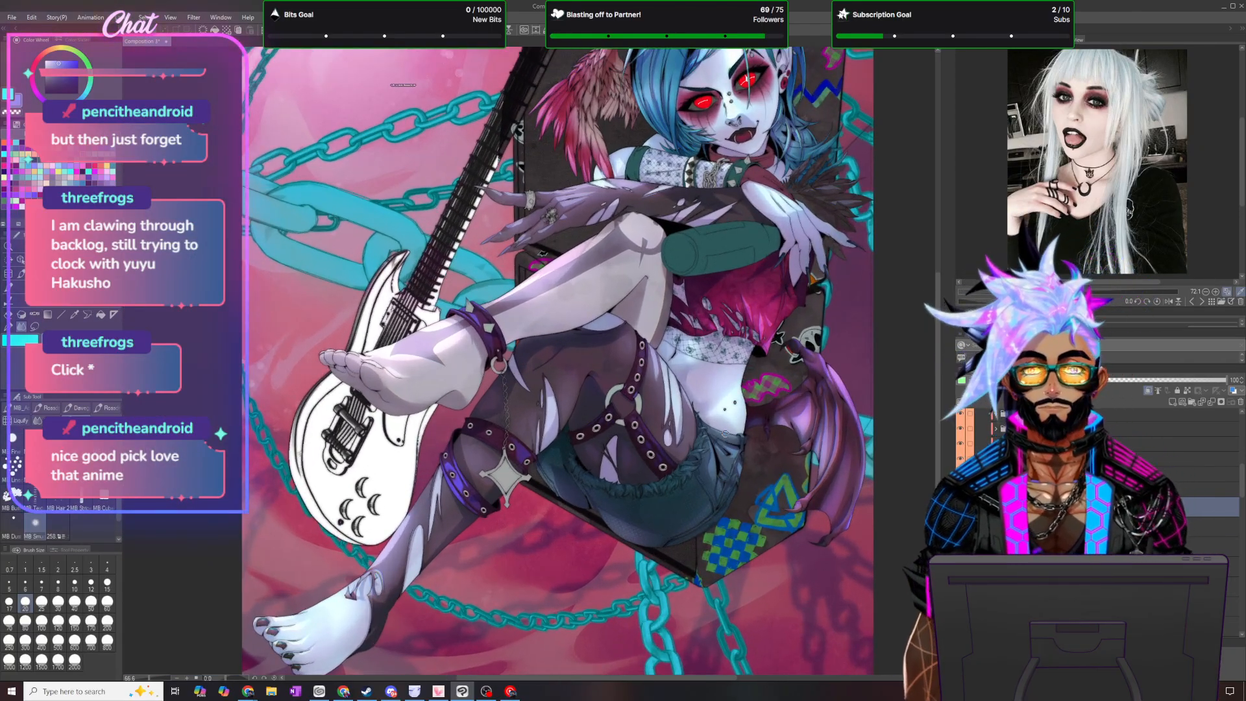
scroll(725, 434, "up", 2)
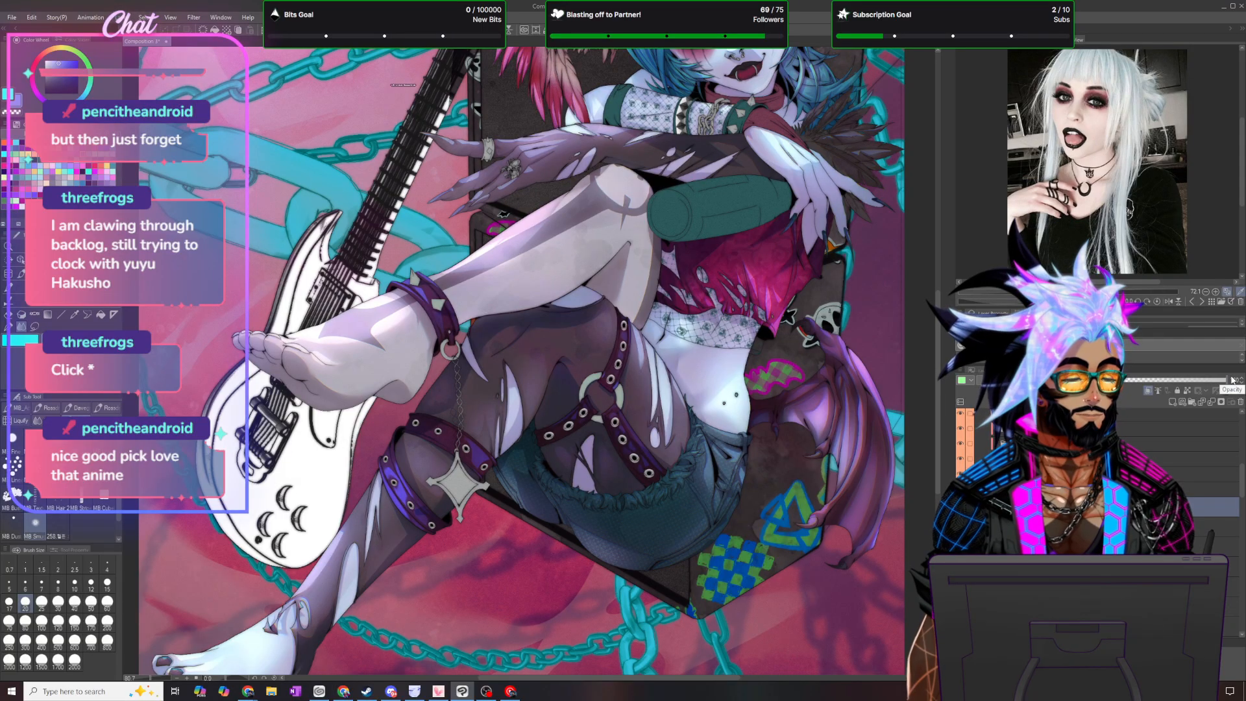
type("30")
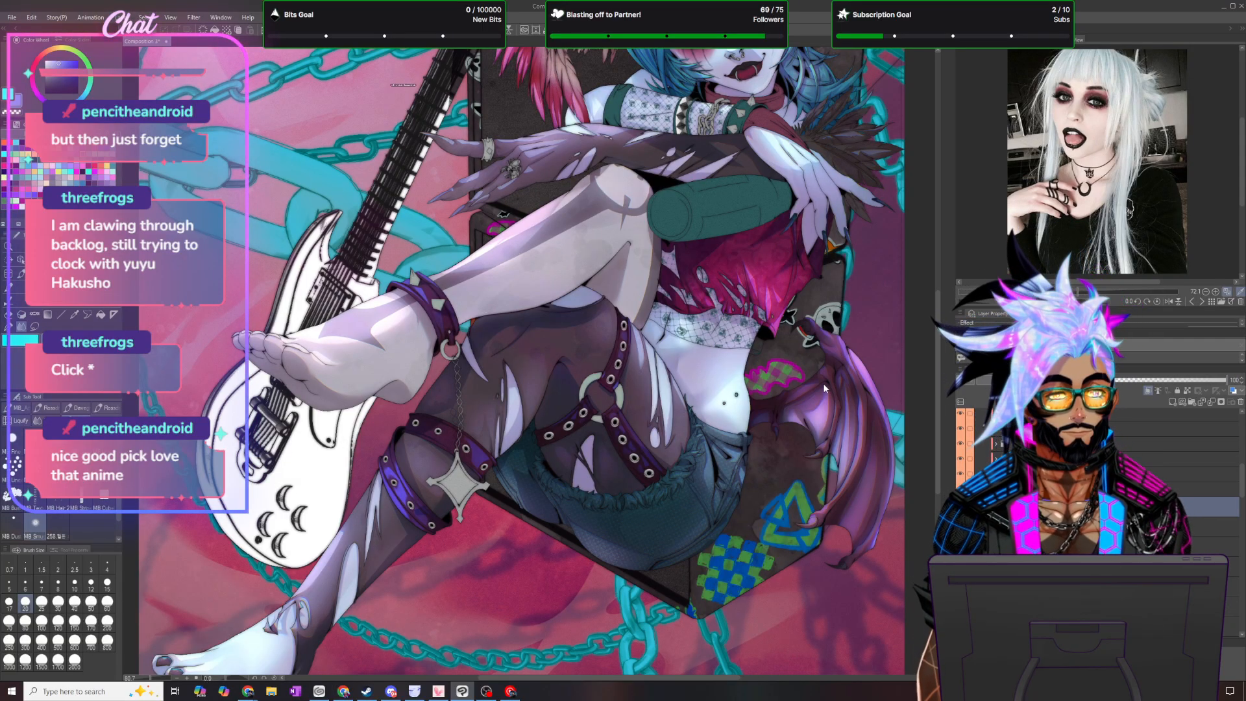
key("Return")
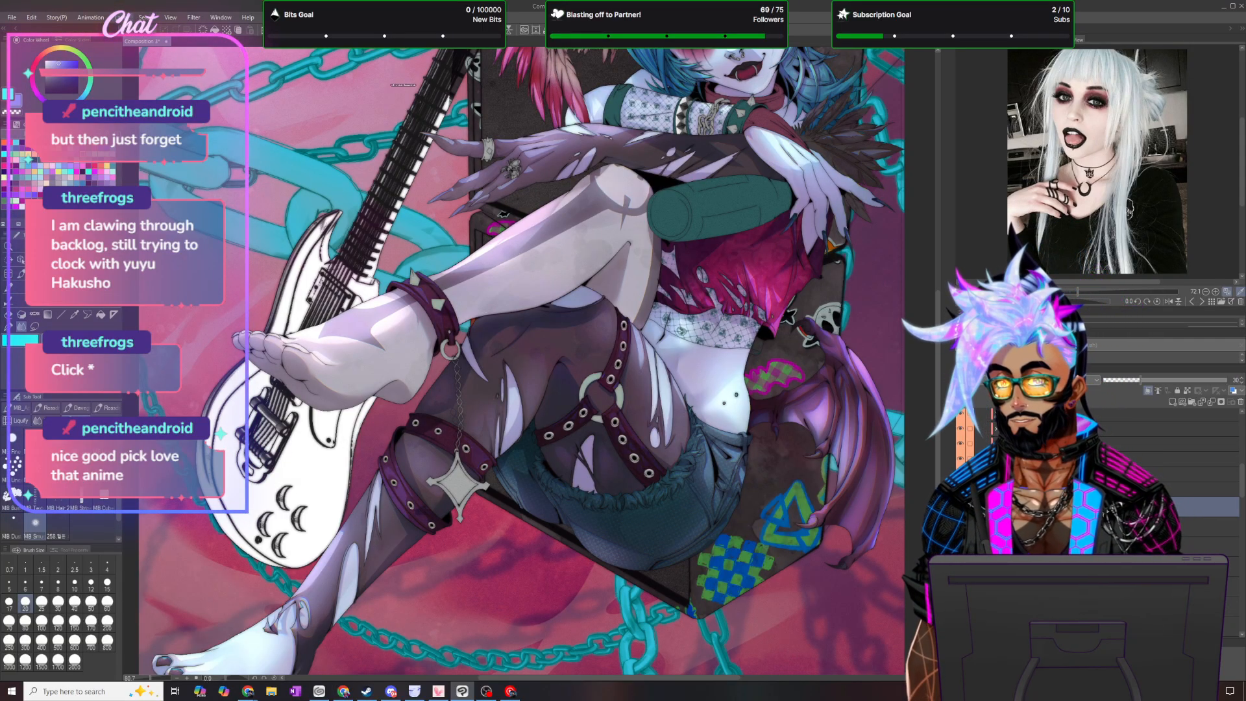
left_click(120, 17)
key("Escape")
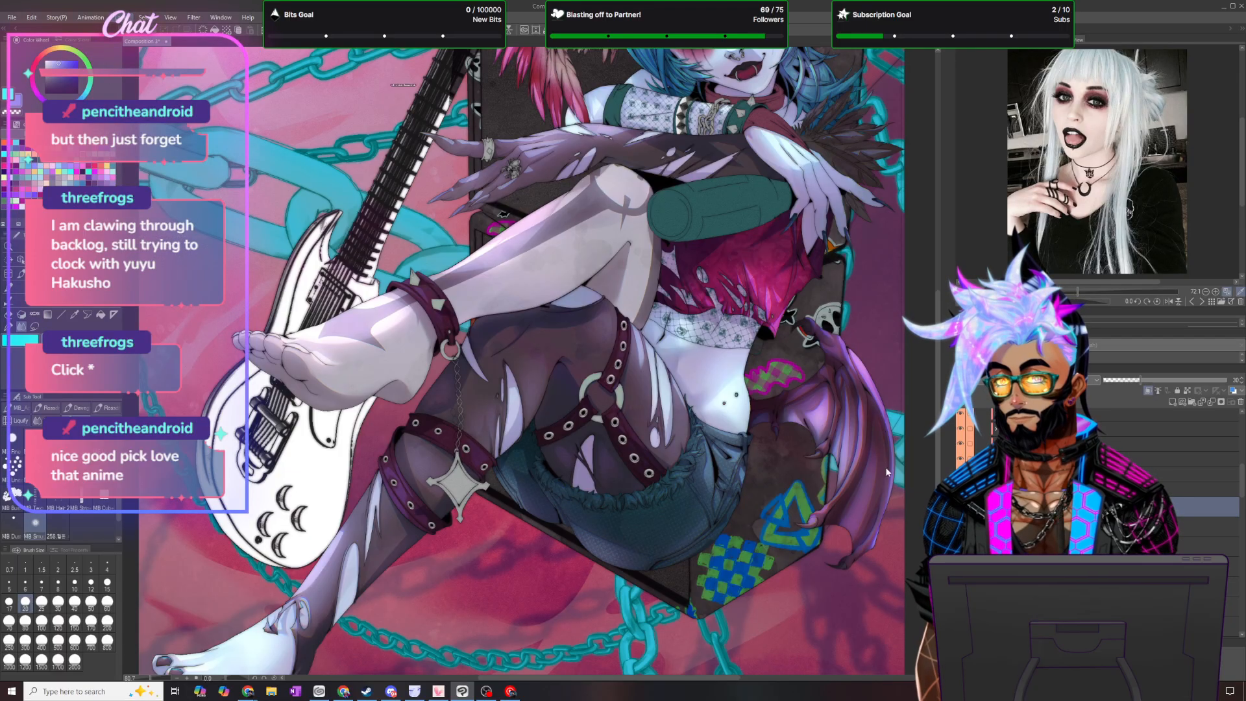
- Change the strap tint layer's blending mode and apply a Gaussian blur to the layer
left_click(1038, 381)
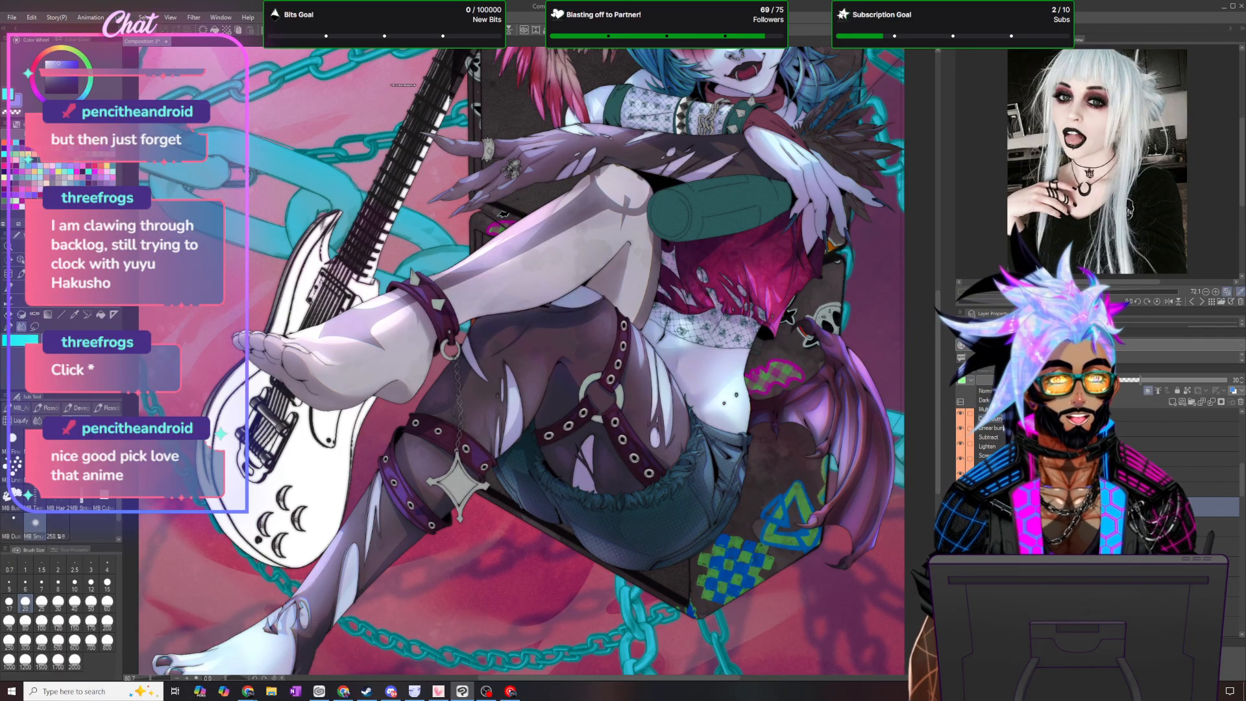
left_click(256, 144)
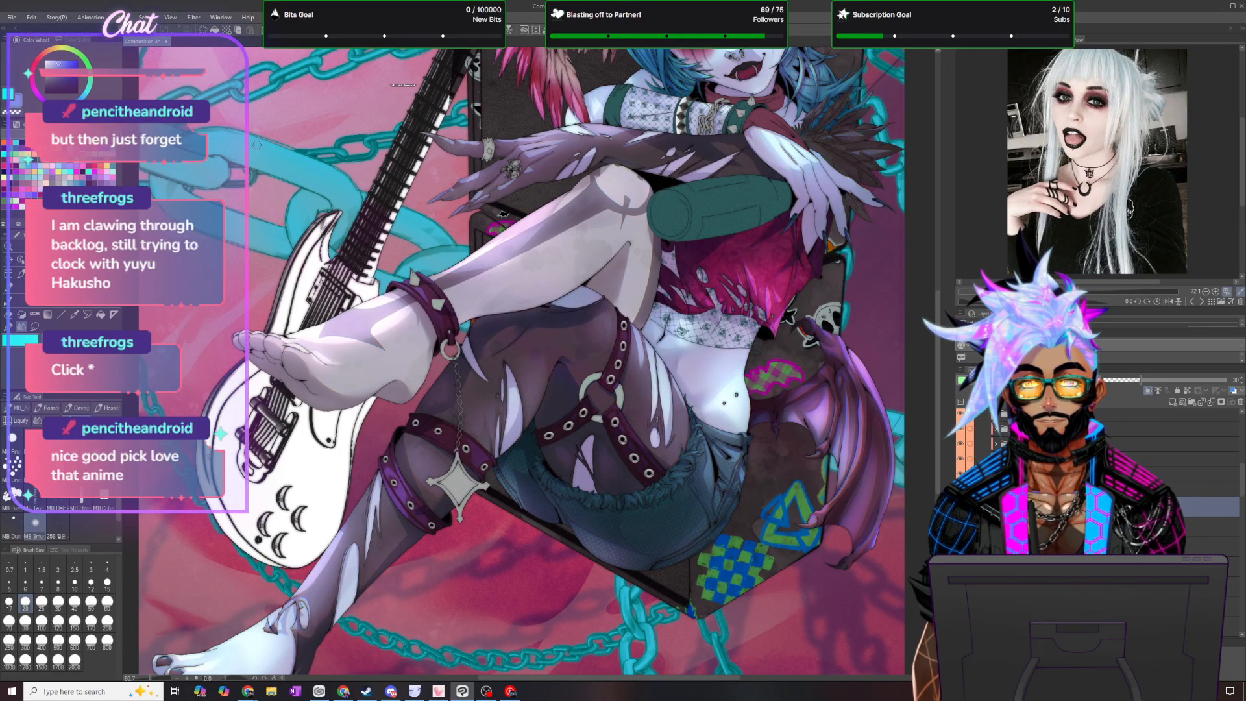
left_click(194, 18)
mouse_move(207, 30)
left_click(294, 55)
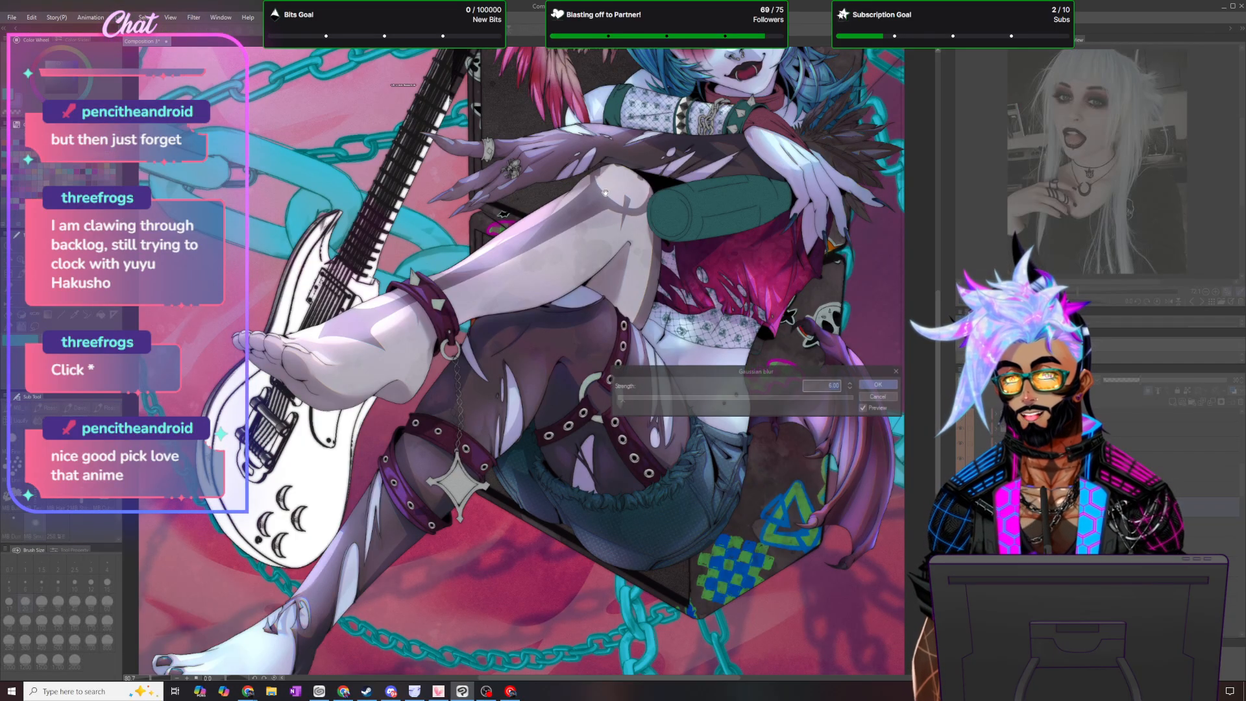
key("Return")
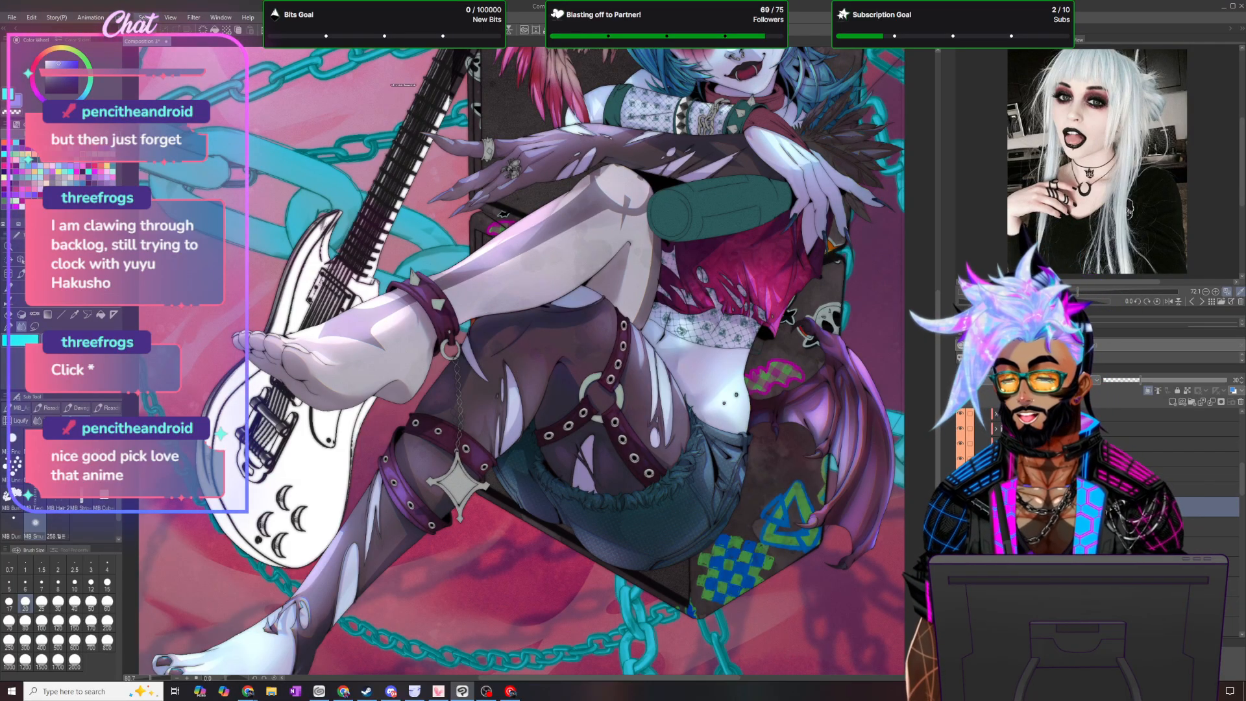
- Duplicate the selected strap layer and undo the duplication
left_click(119, 17)
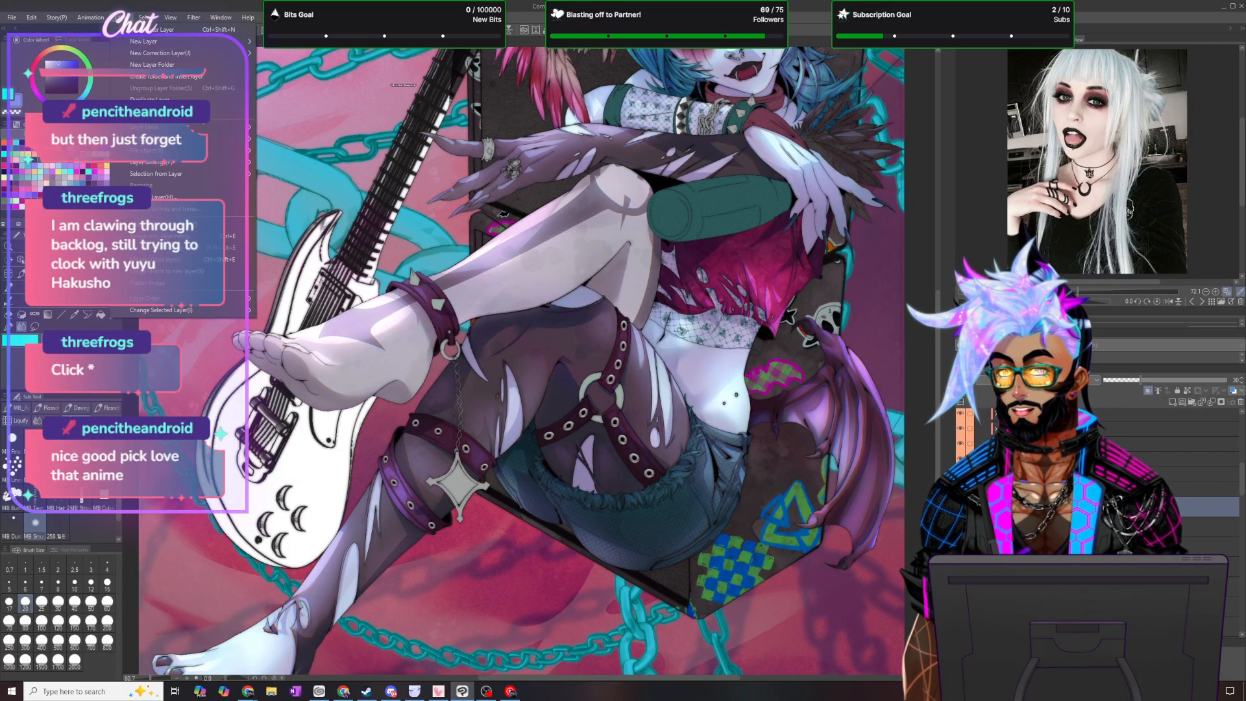
left_click(166, 99)
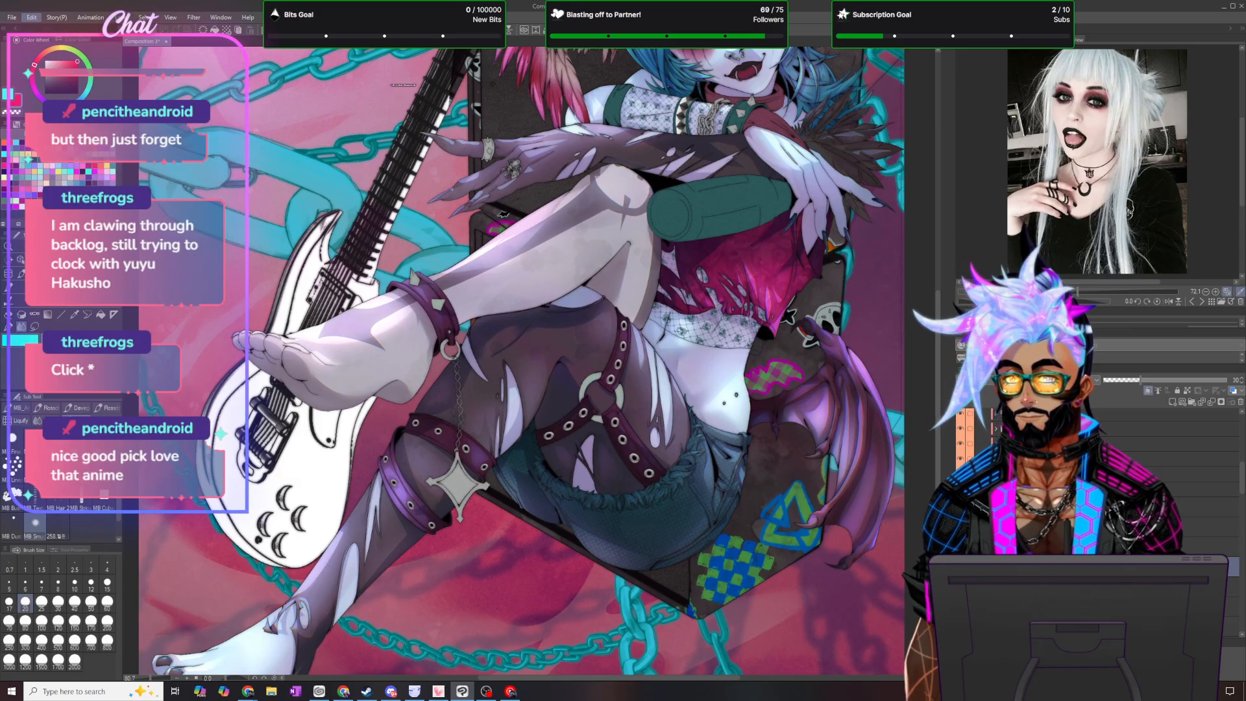
key("ctrl+z")
scroll(477, 321, "down", 5)
scroll(533, 232, "up", 4)
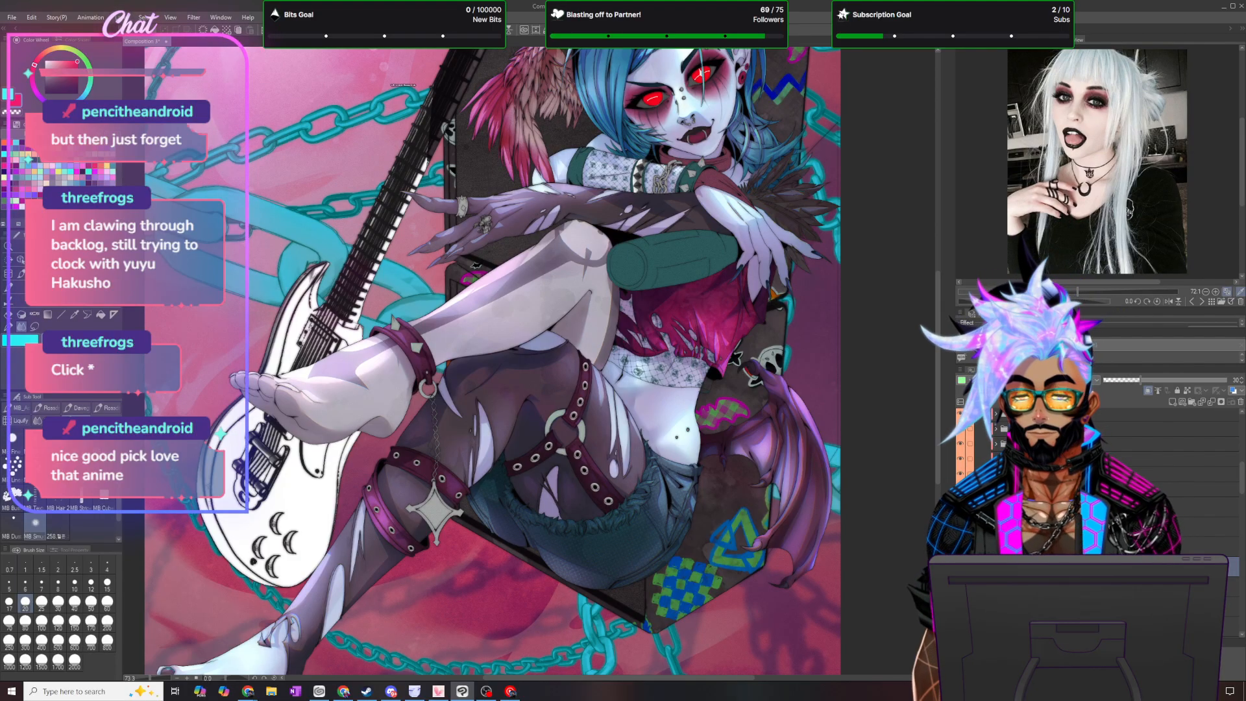
scroll(633, 298, "down", 2)
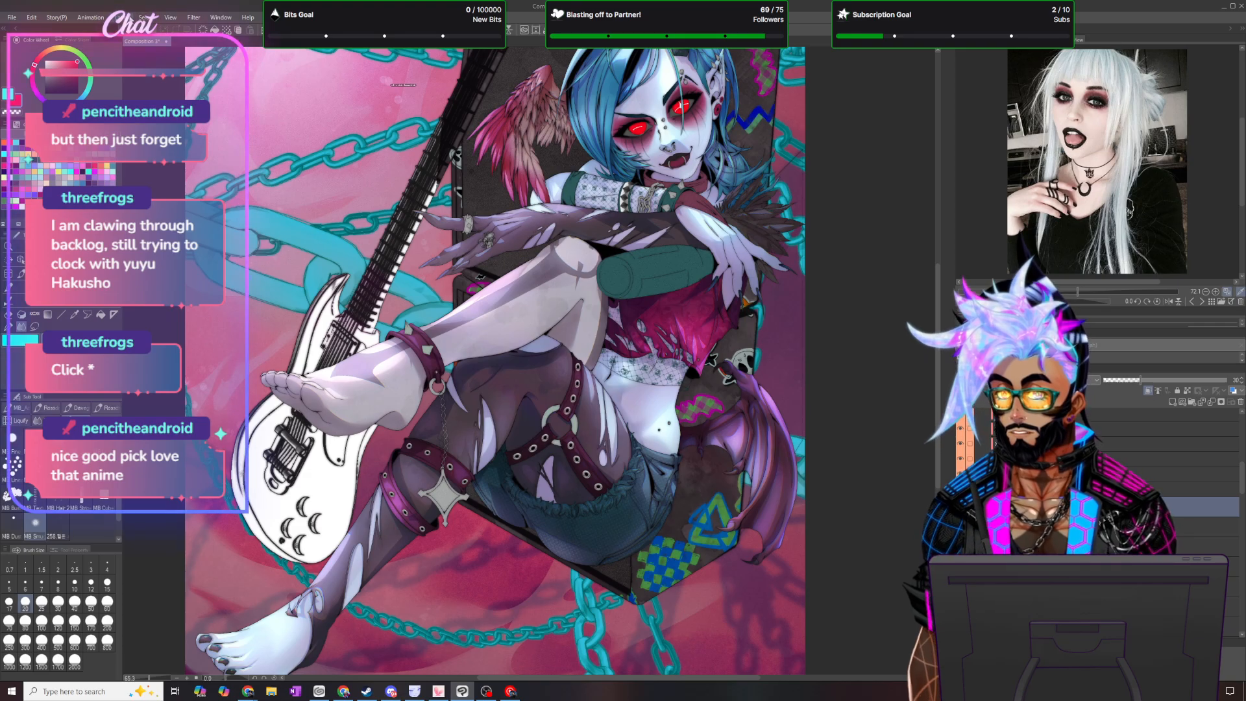
- Add a gradient map correction layer over the leather straps using New Gradient 9 from the Goretober gradients preset
left_click(120, 17)
mouse_move(162, 52)
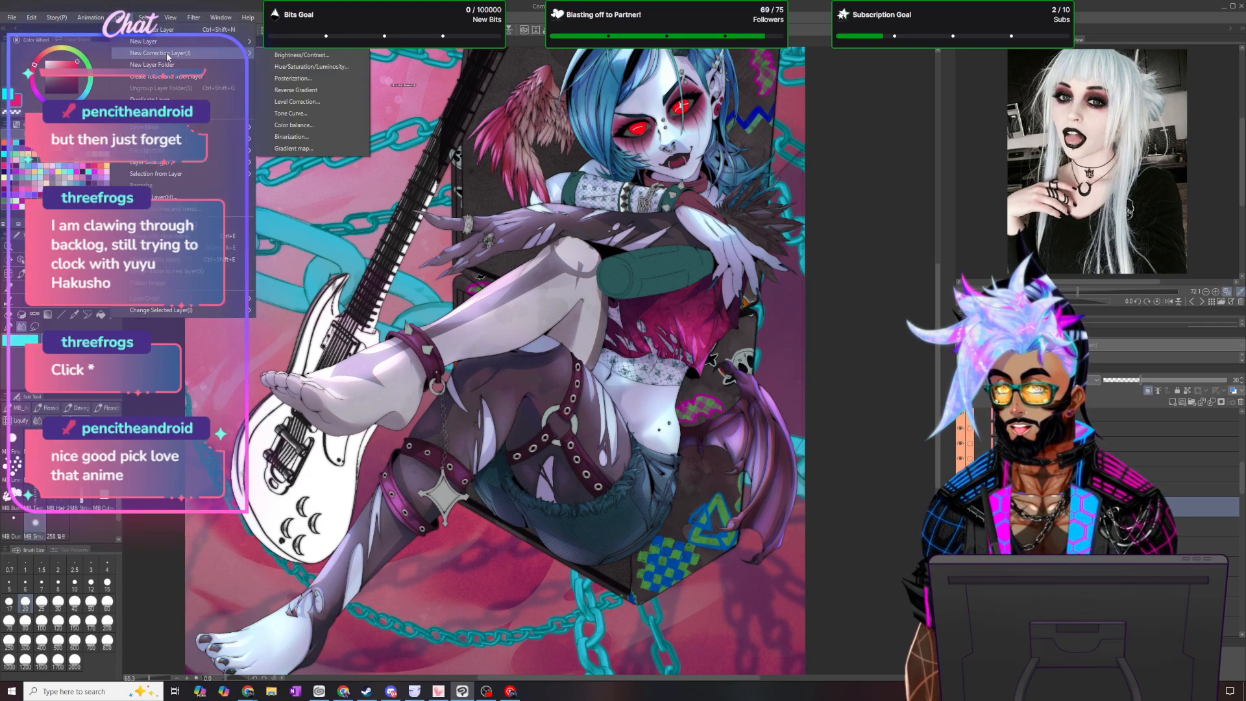
left_click(294, 148)
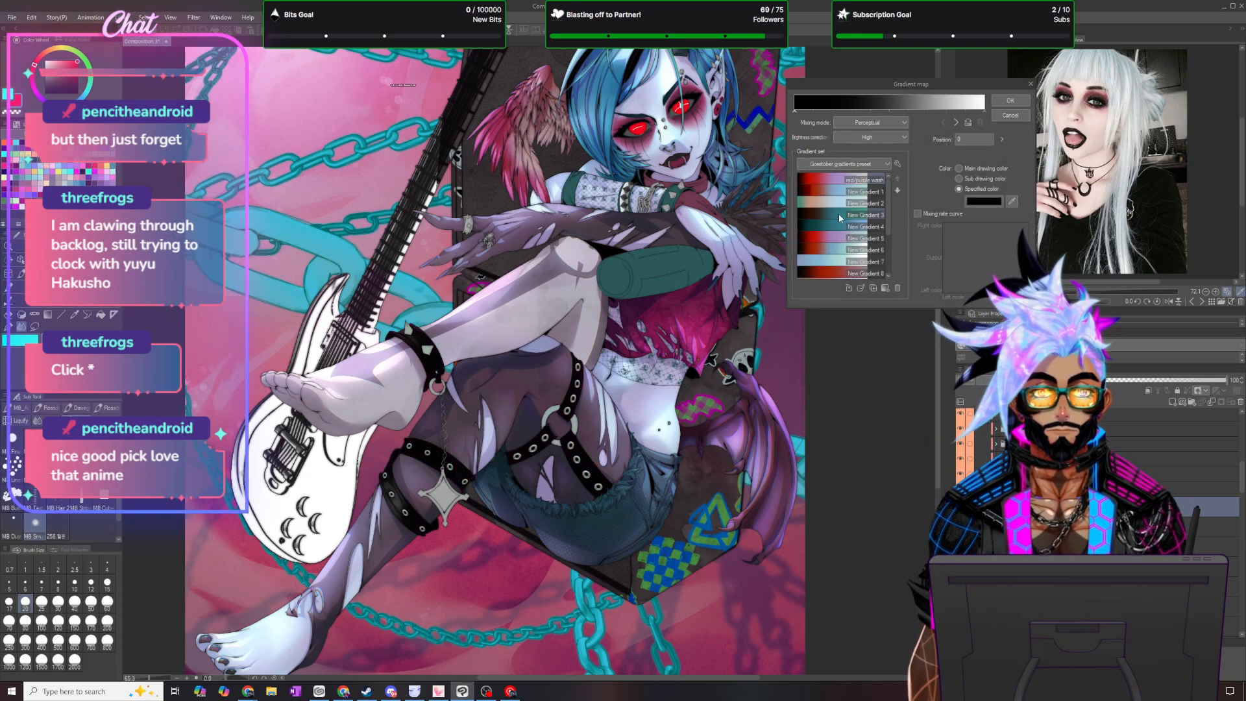
left_click(817, 236)
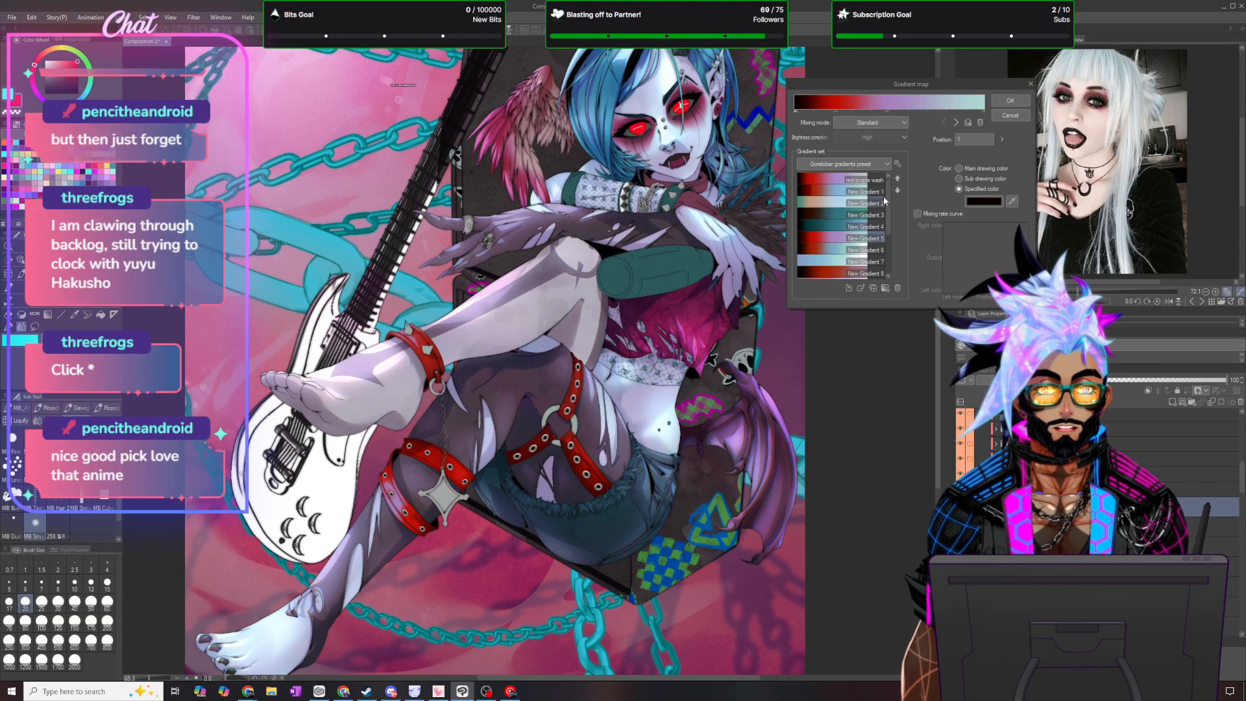
scroll(851, 204, "down", 3)
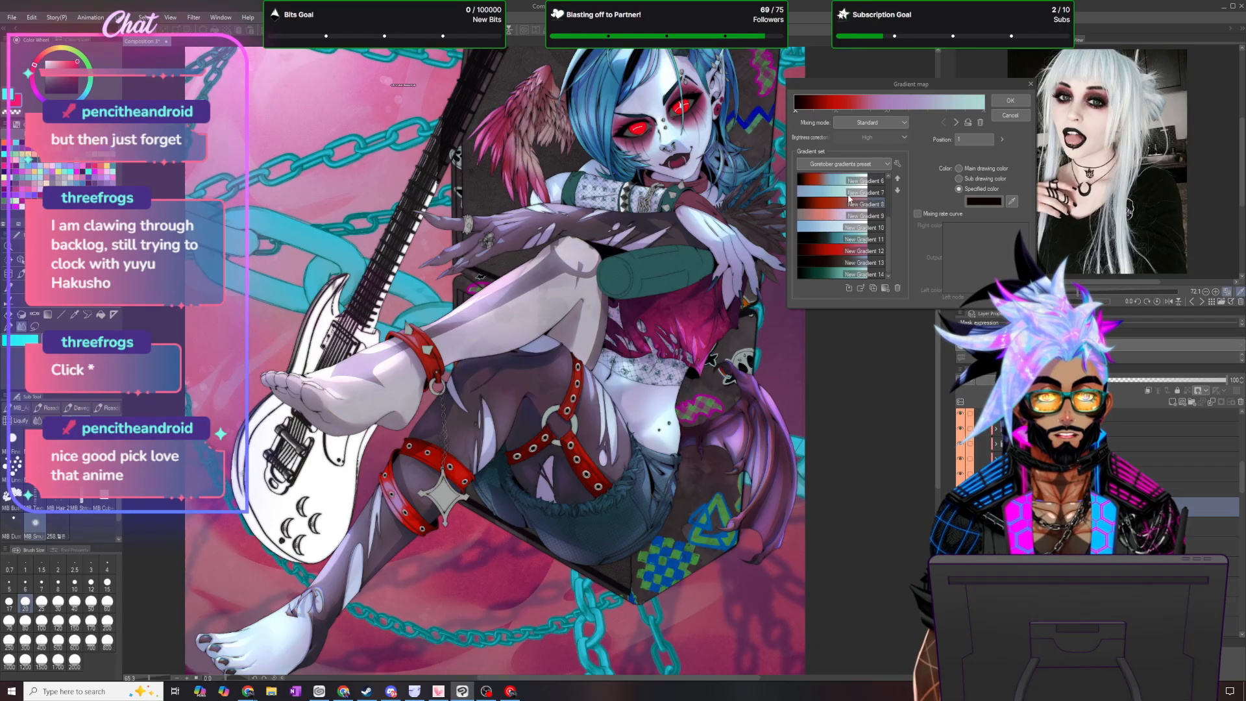
left_click(829, 217)
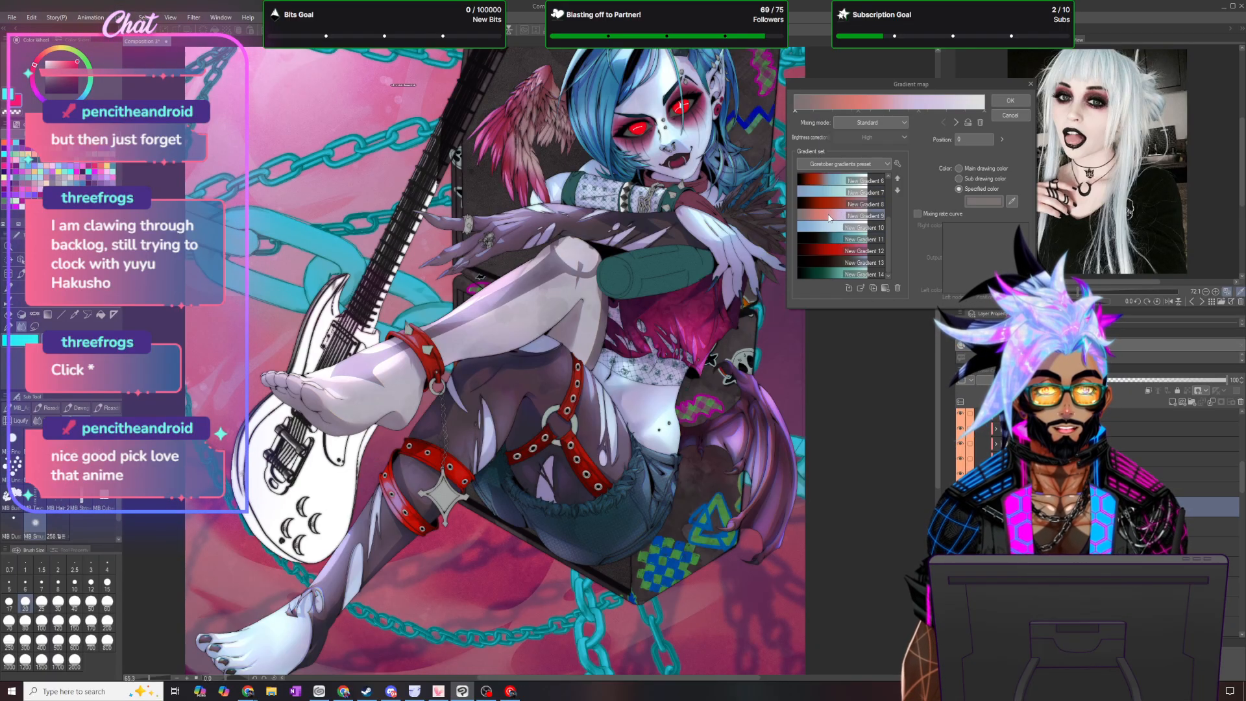
left_click(1011, 101)
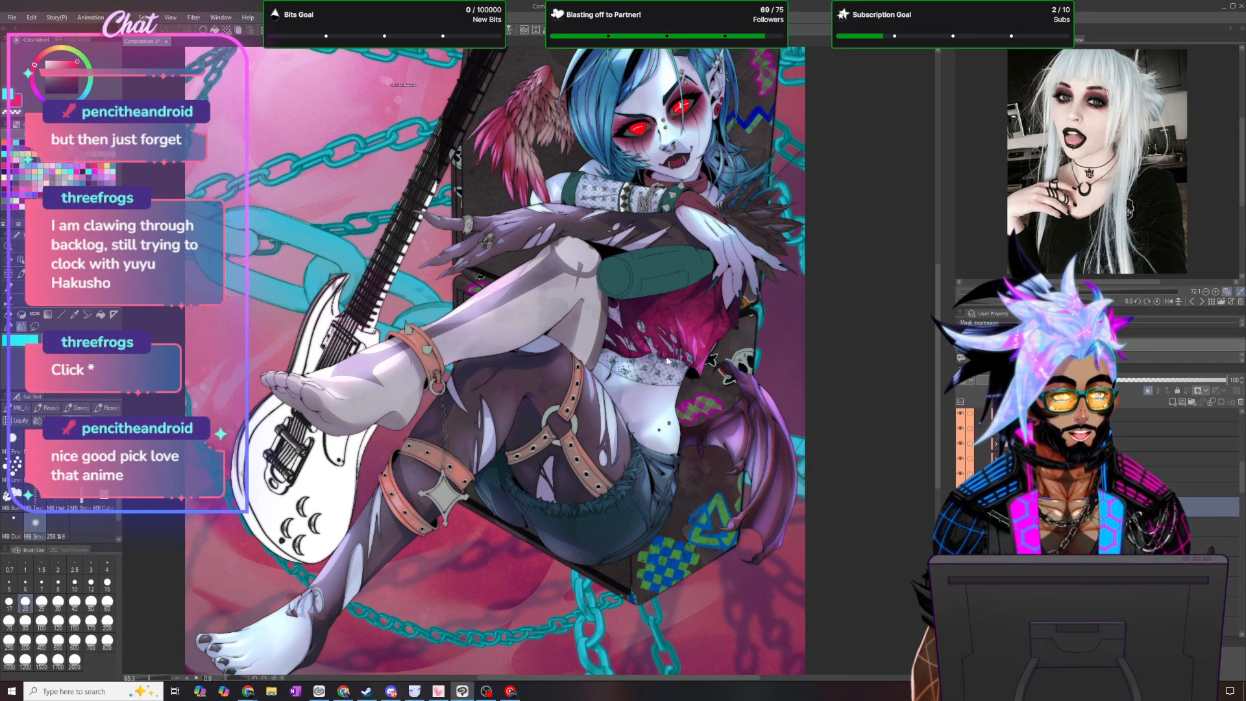
- Set the opacity of the first strap gradient map layer to 50%
key("ctrl+z")
scroll(521, 254, "down", 1)
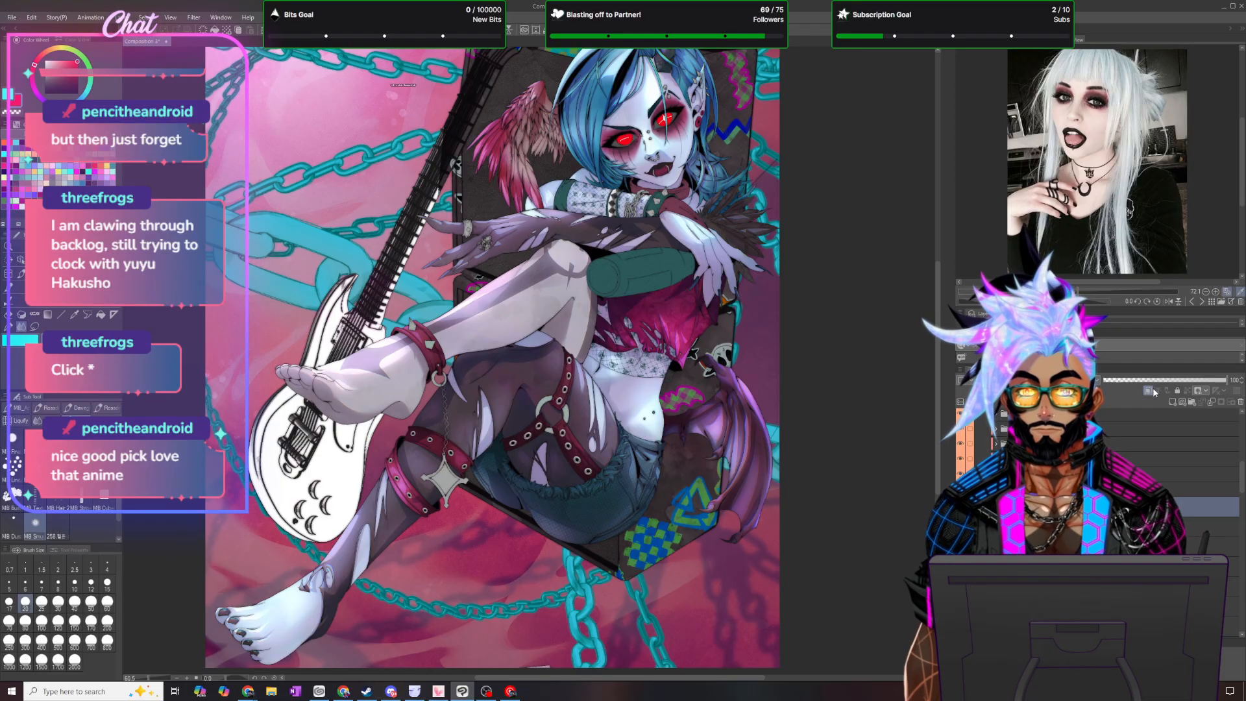
left_click_drag(1238, 380, 1229, 379)
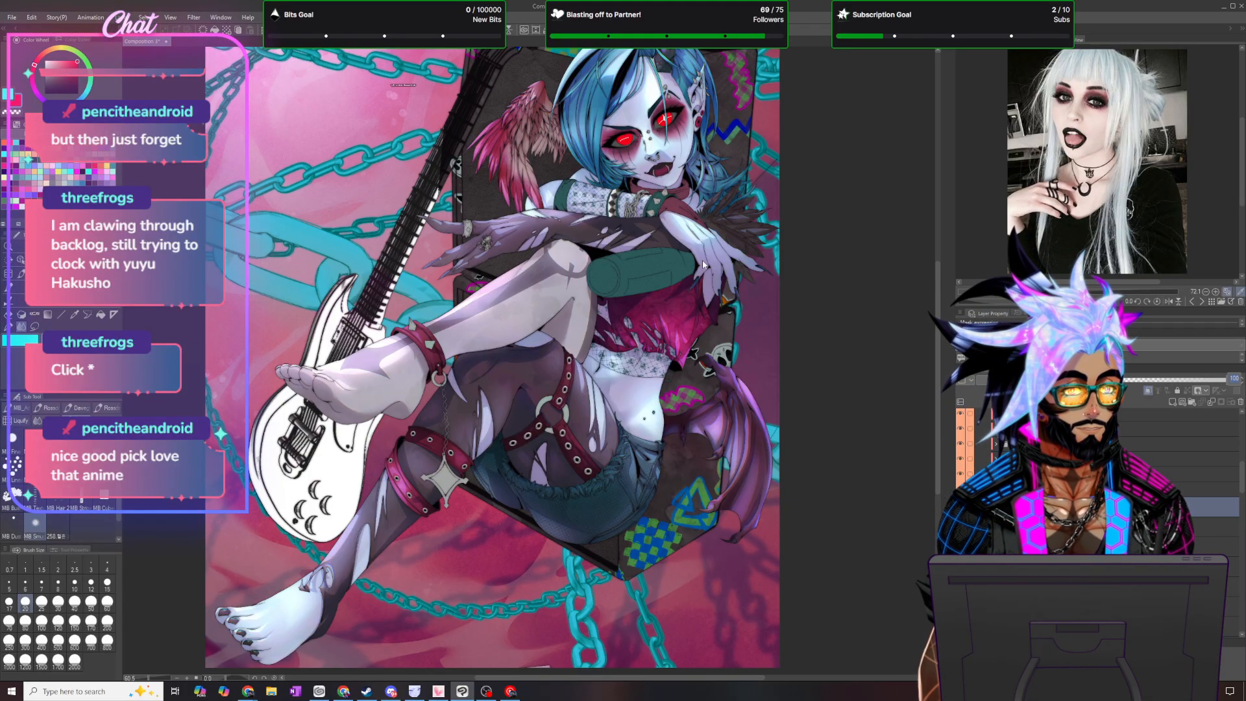
type("50")
key("Return")
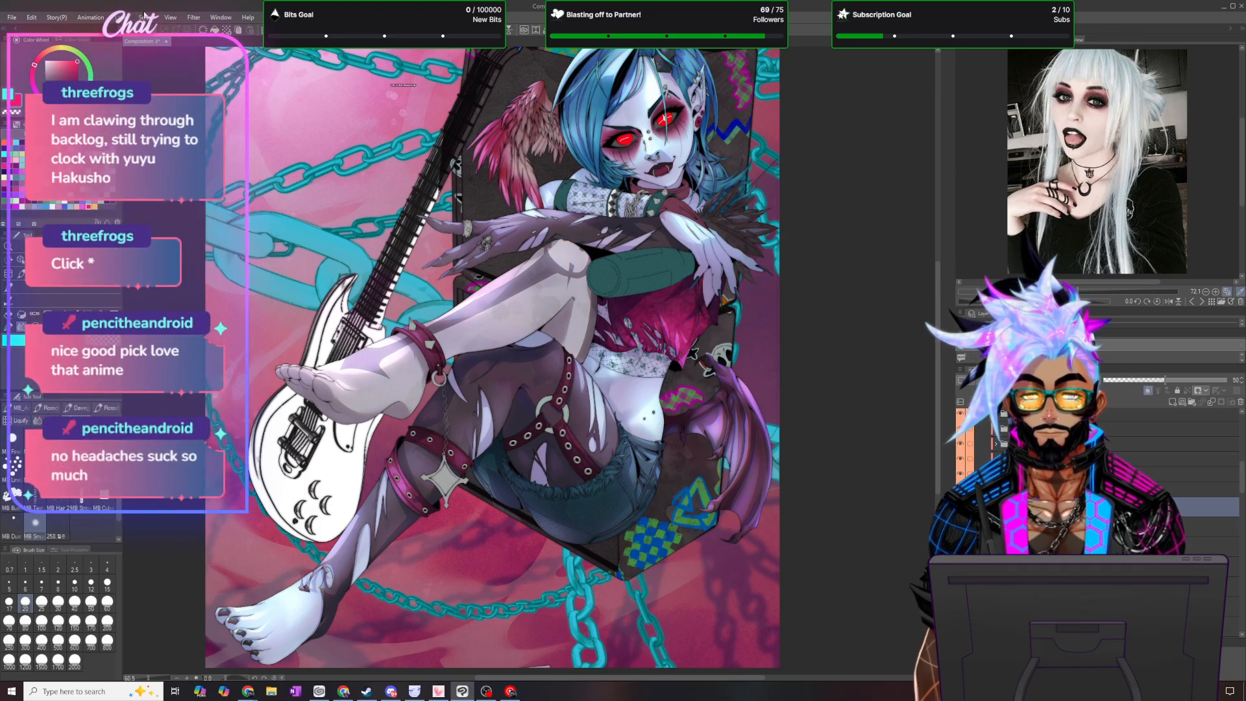
- Add another gradient map correction layer to the straps using the dark Pants gradient from the HALOgraphics set
left_click(119, 17)
mouse_move(162, 53)
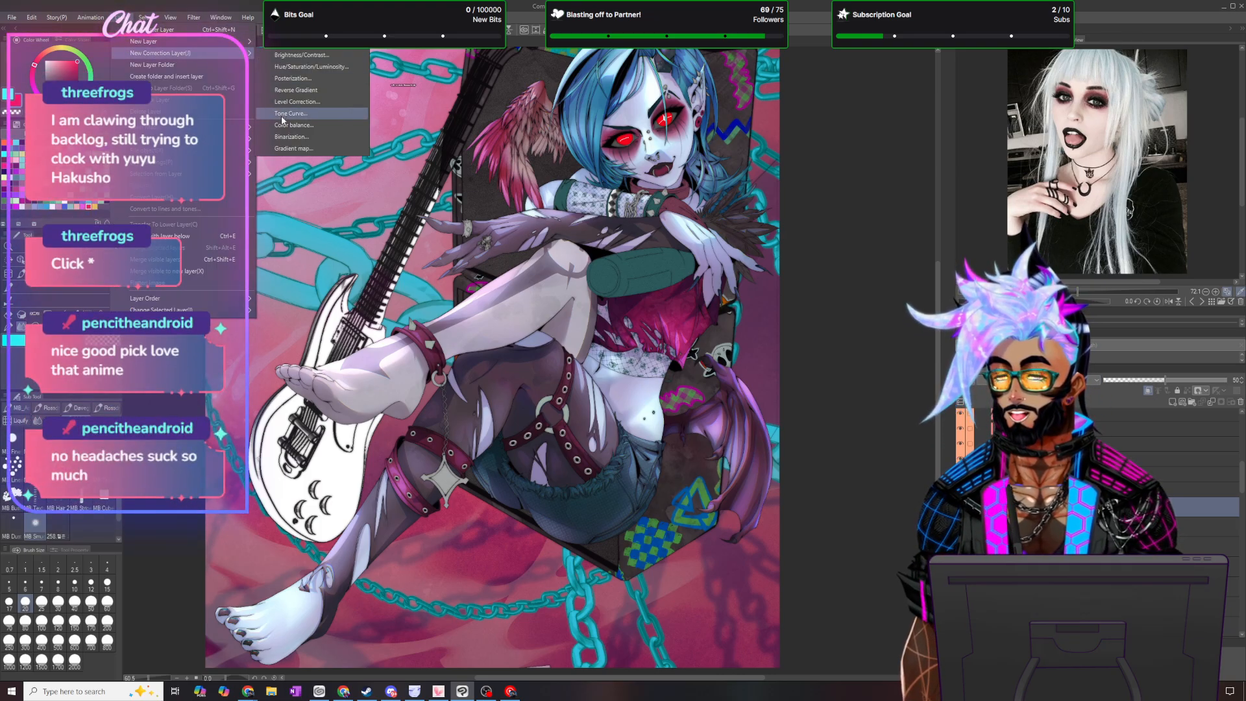
left_click(293, 148)
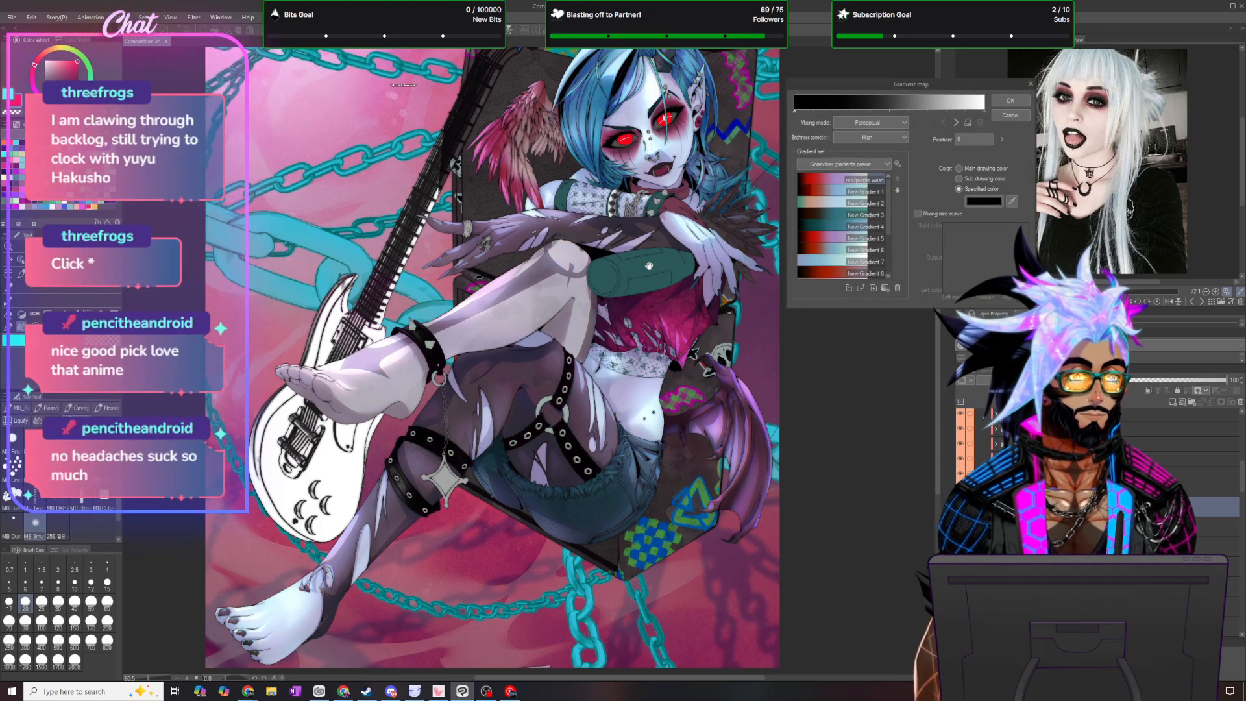
left_click(852, 166)
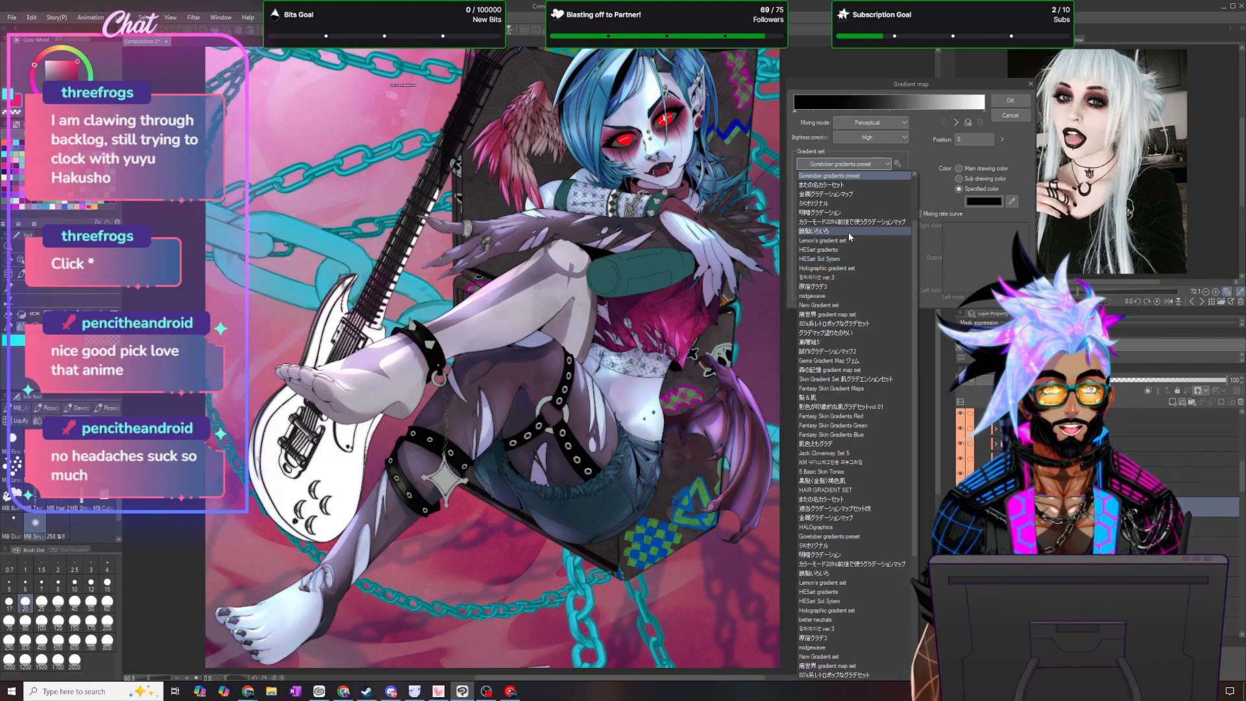
left_click(857, 268)
left_click(829, 167)
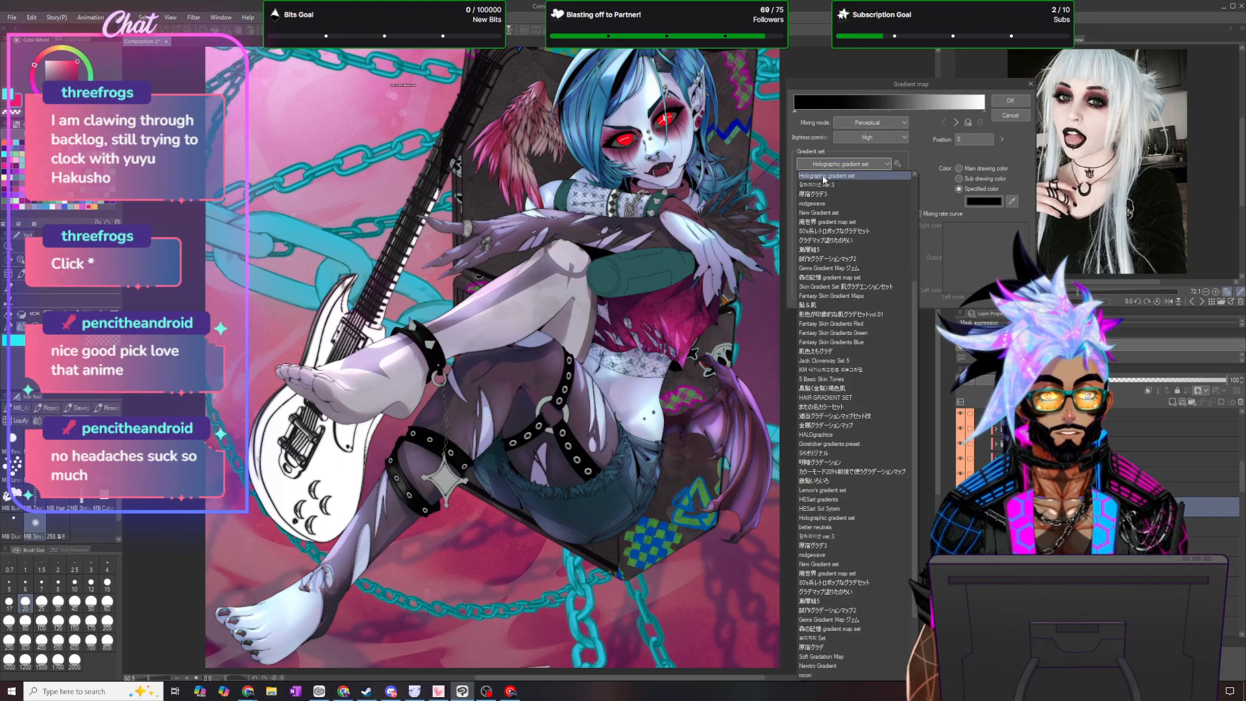
scroll(831, 221, "up", 6)
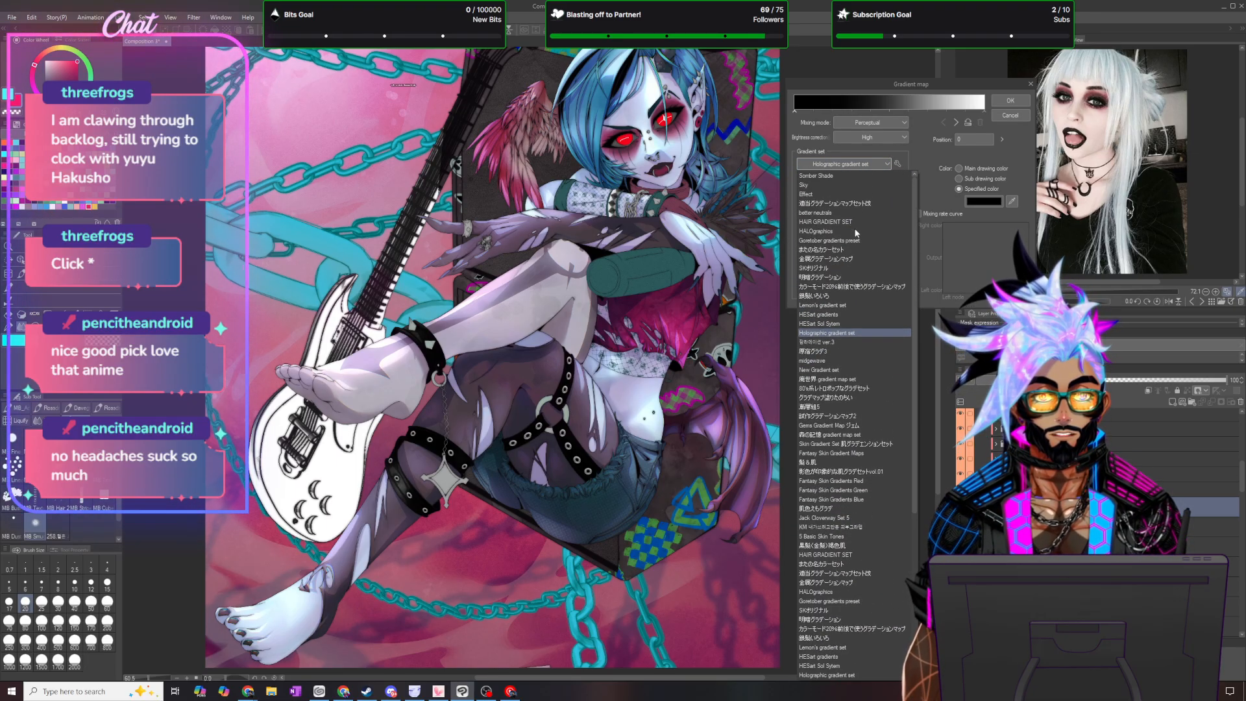
left_click(849, 231)
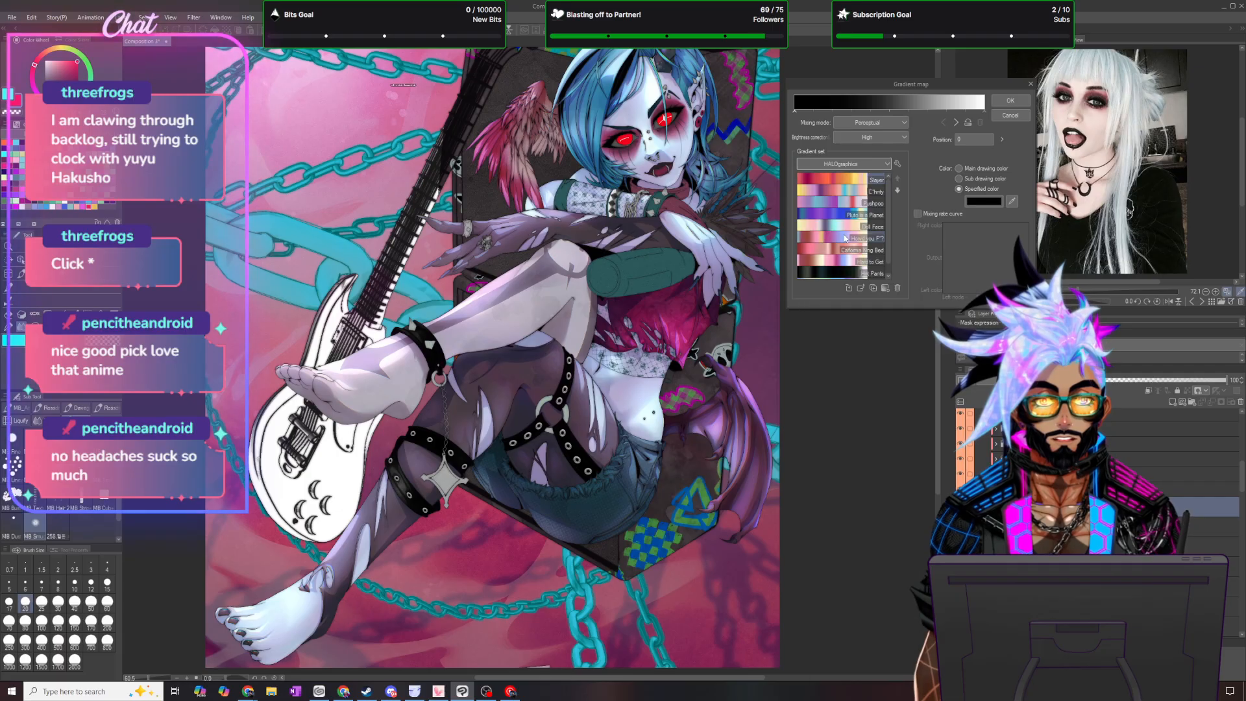
left_click(836, 276)
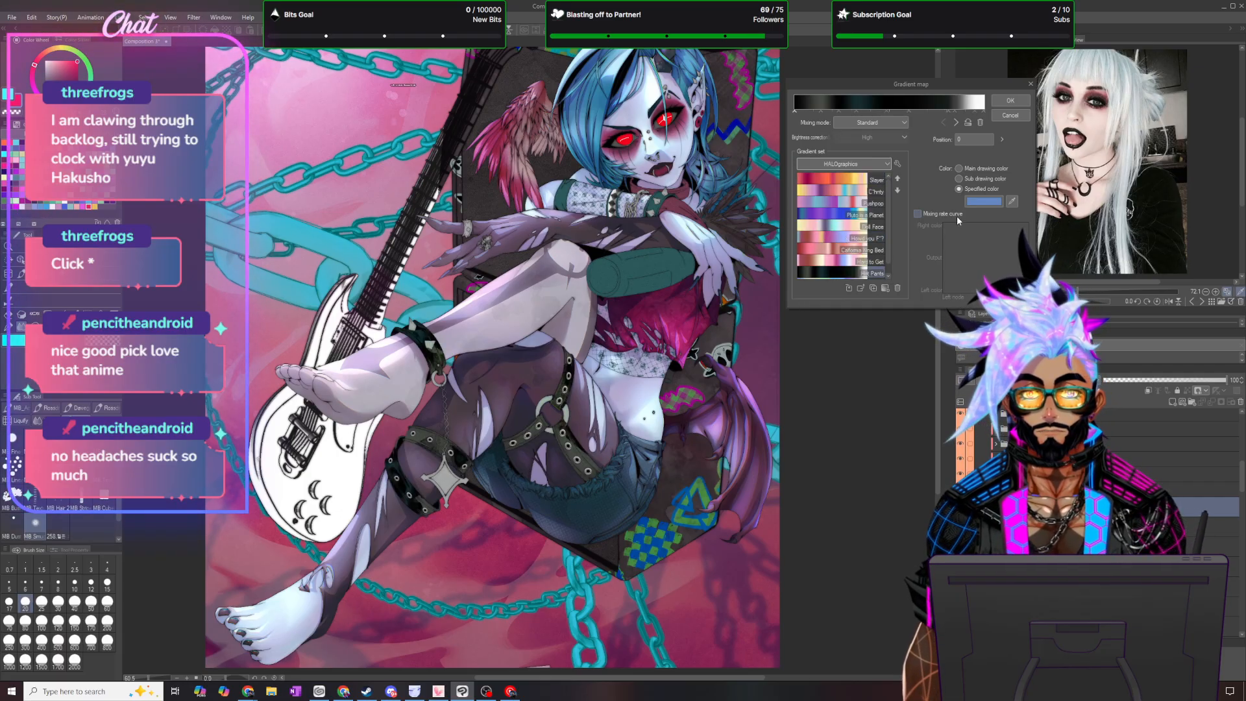
left_click(1010, 100)
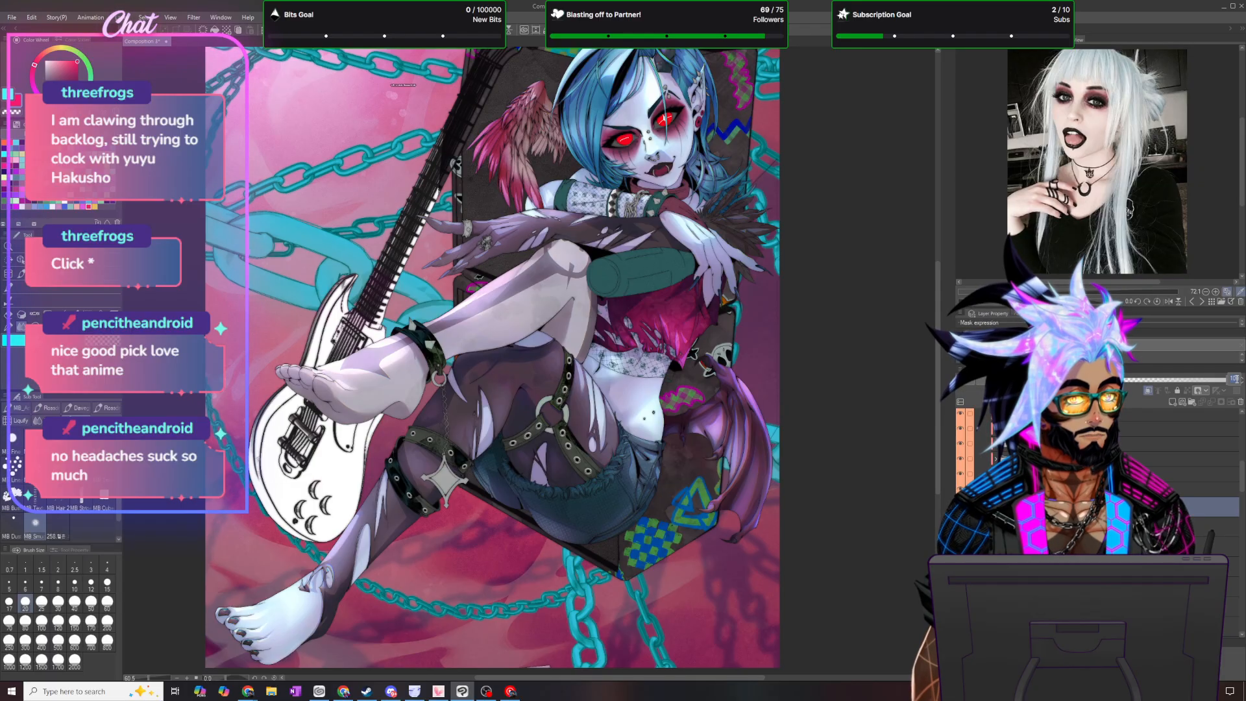
- Lower the opacity of the dark HALOgraphics gradient map layer on the straps to 30%
left_click_drag(1220, 380, 1142, 379)
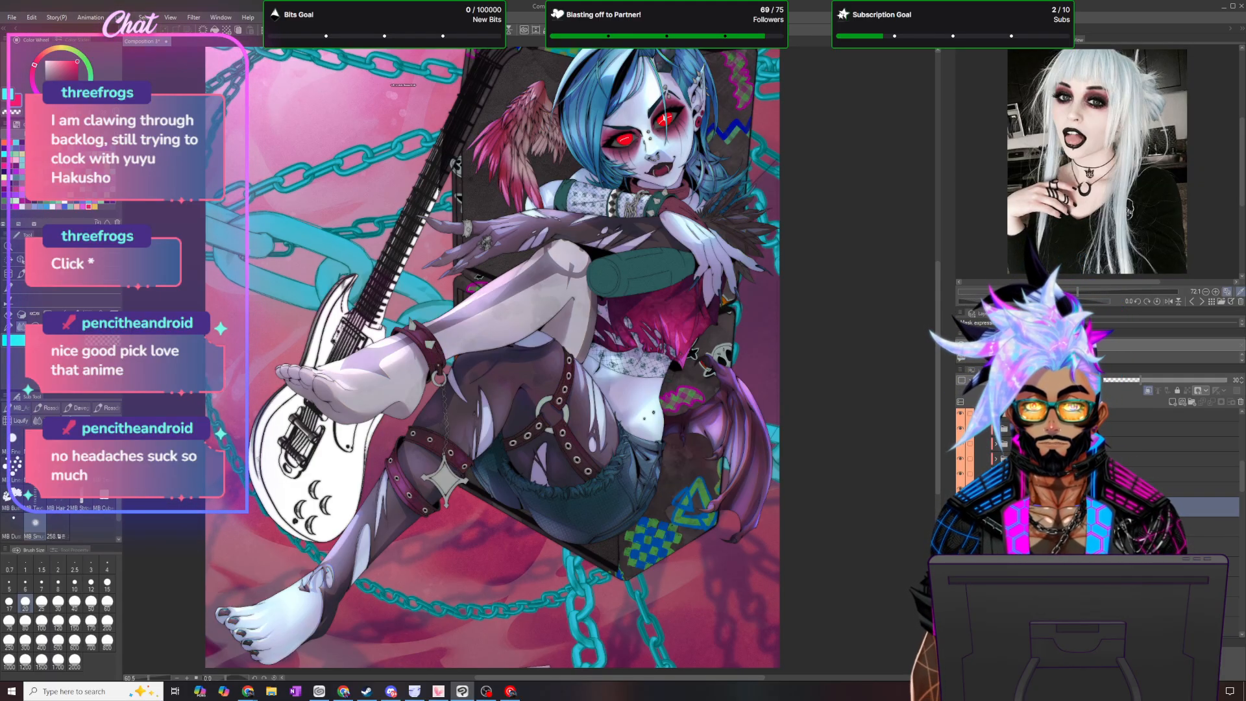
scroll(468, 463, "up", 2)
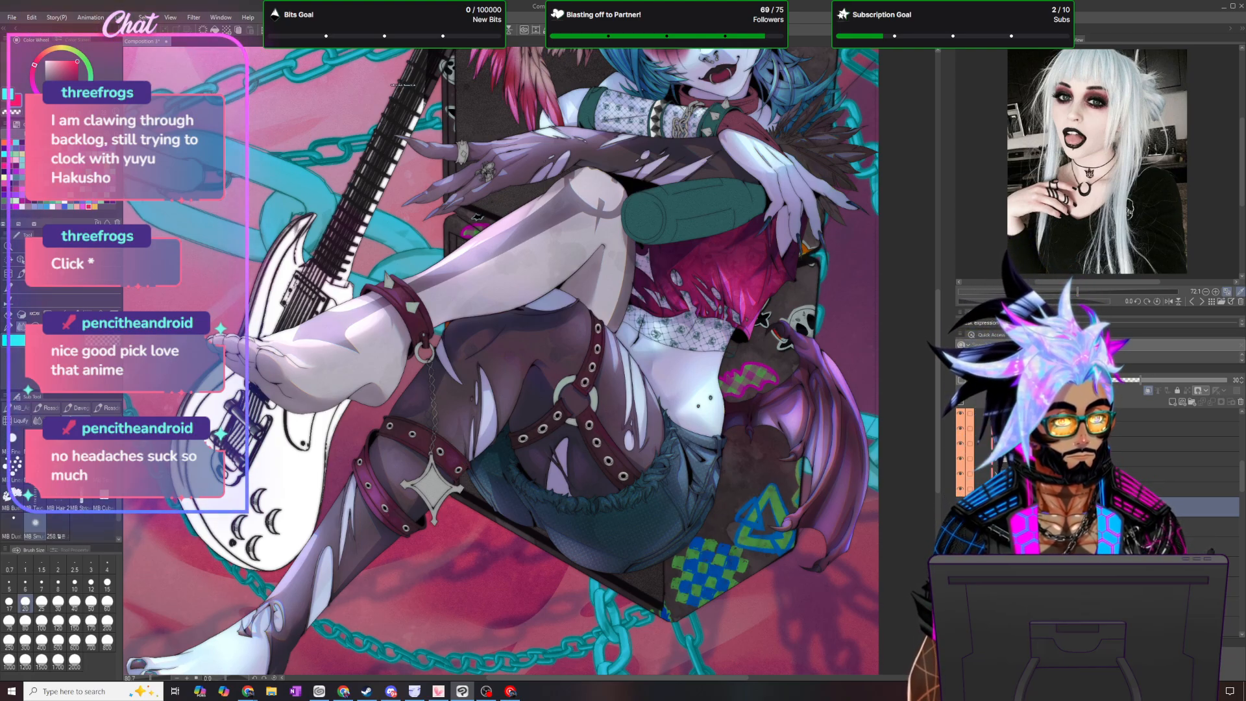
scroll(467, 493, "up", 3)
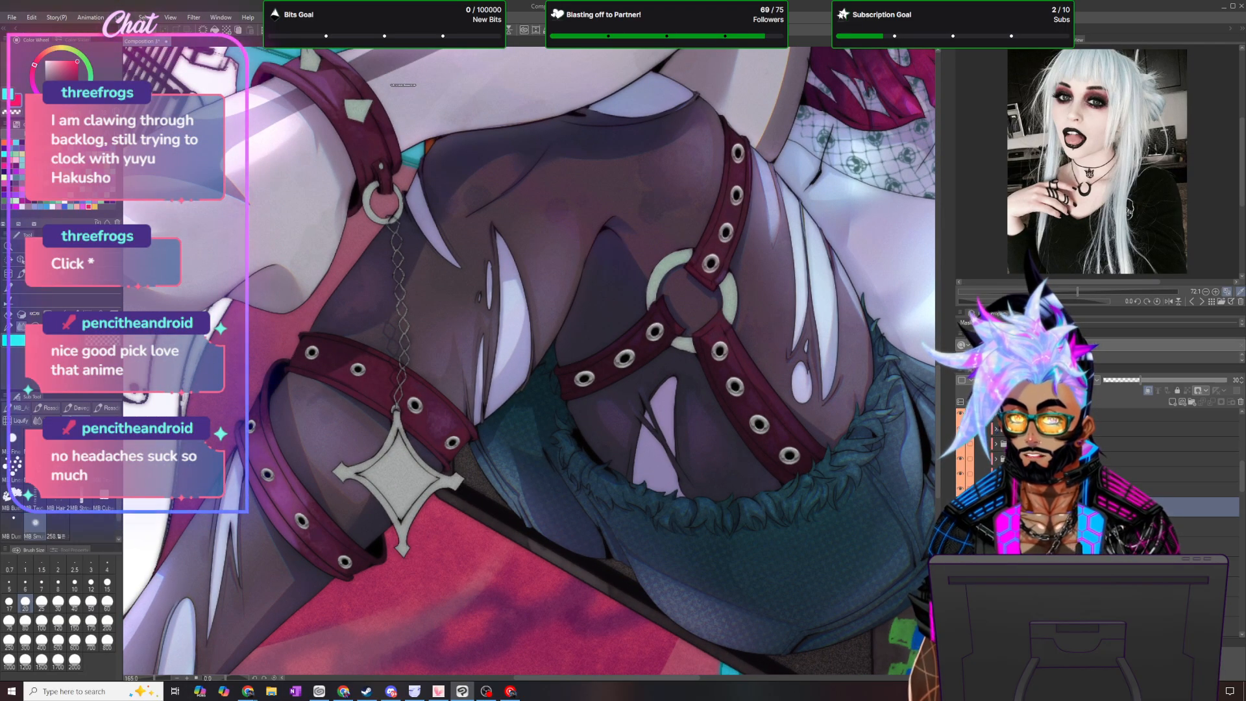
scroll(651, 432, "down", 3)
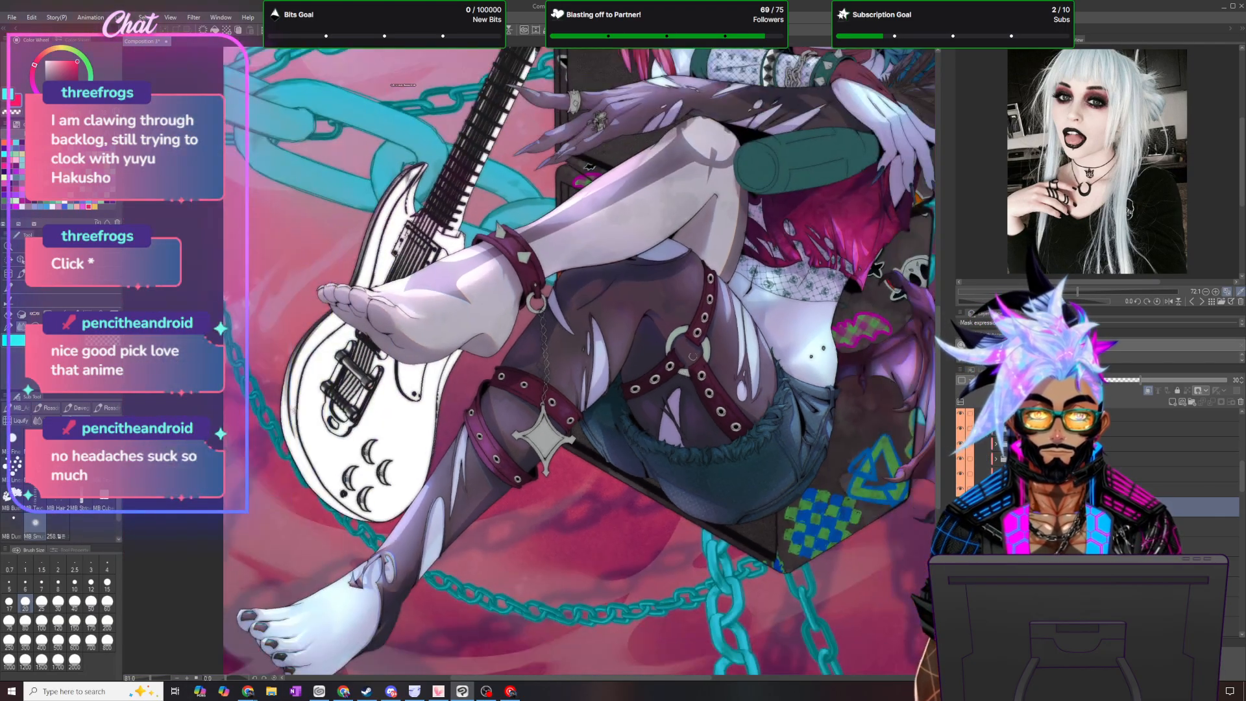
scroll(694, 355, "down", 2)
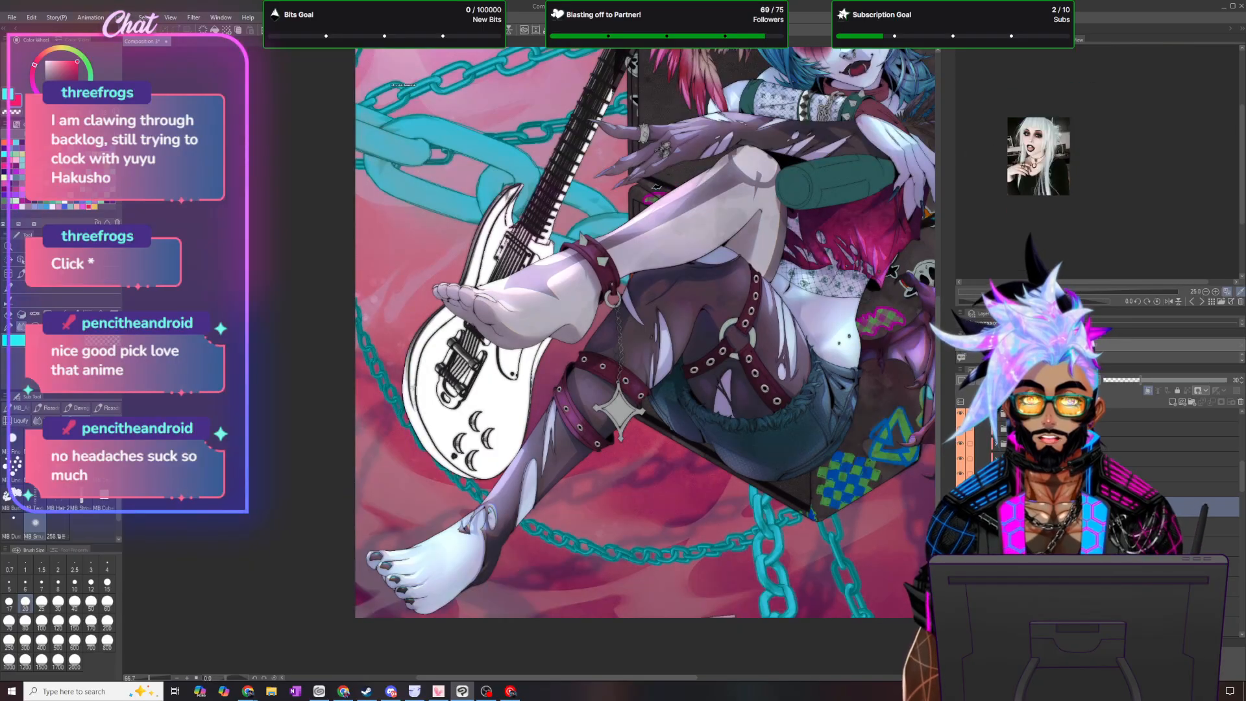
scroll(749, 174, "down", 2)
scroll(779, 156, "up", 3)
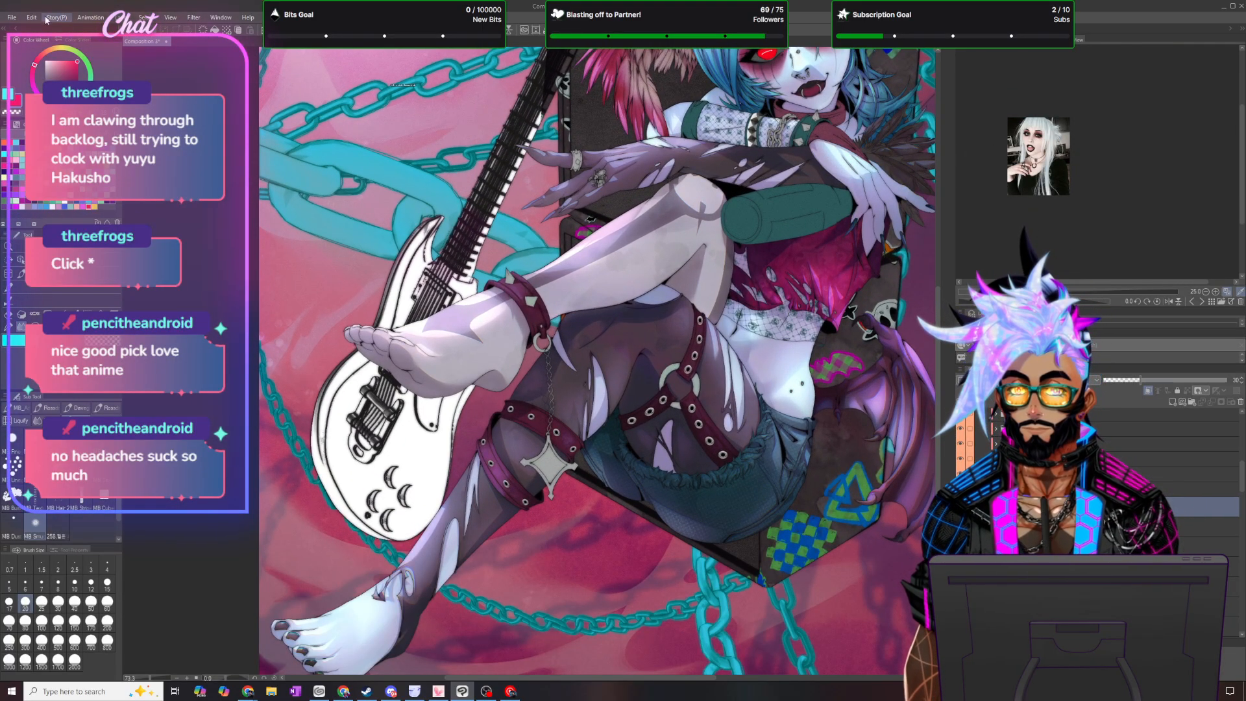
- Add a tone curve correction layer above the strap gradient maps with the default curve
left_click(133, 11)
mouse_move(160, 53)
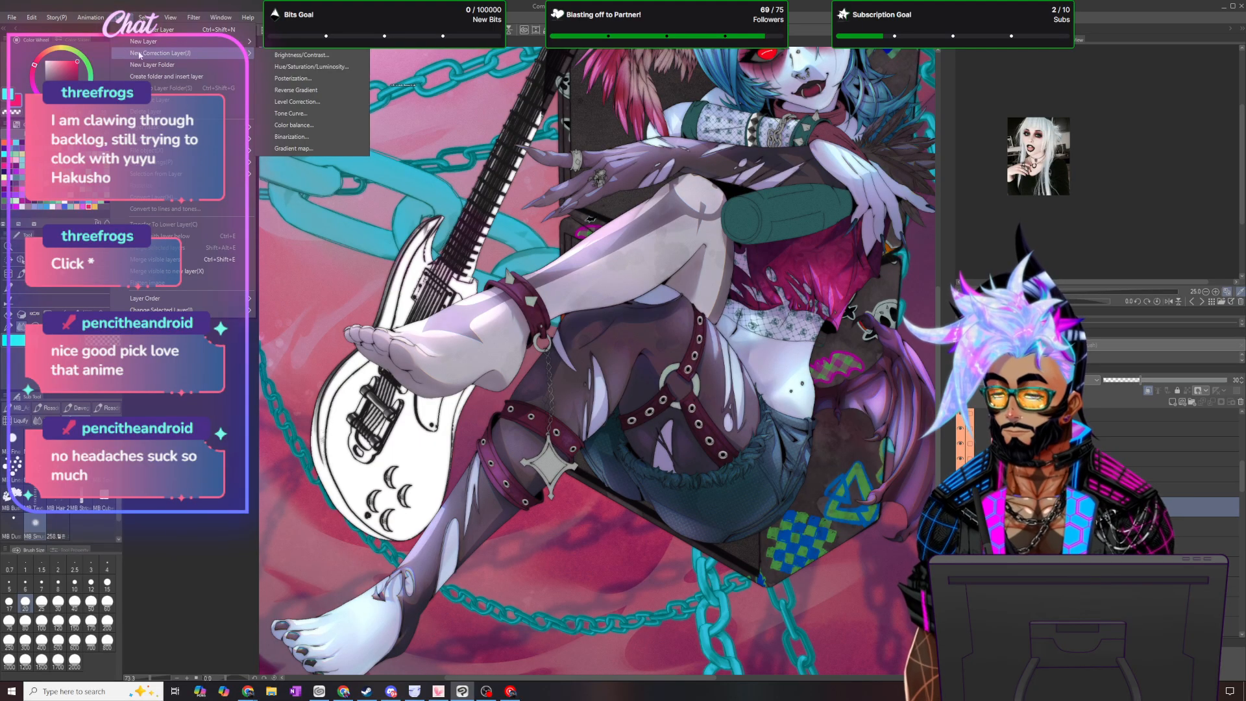
left_click(343, 115)
left_click(1023, 204)
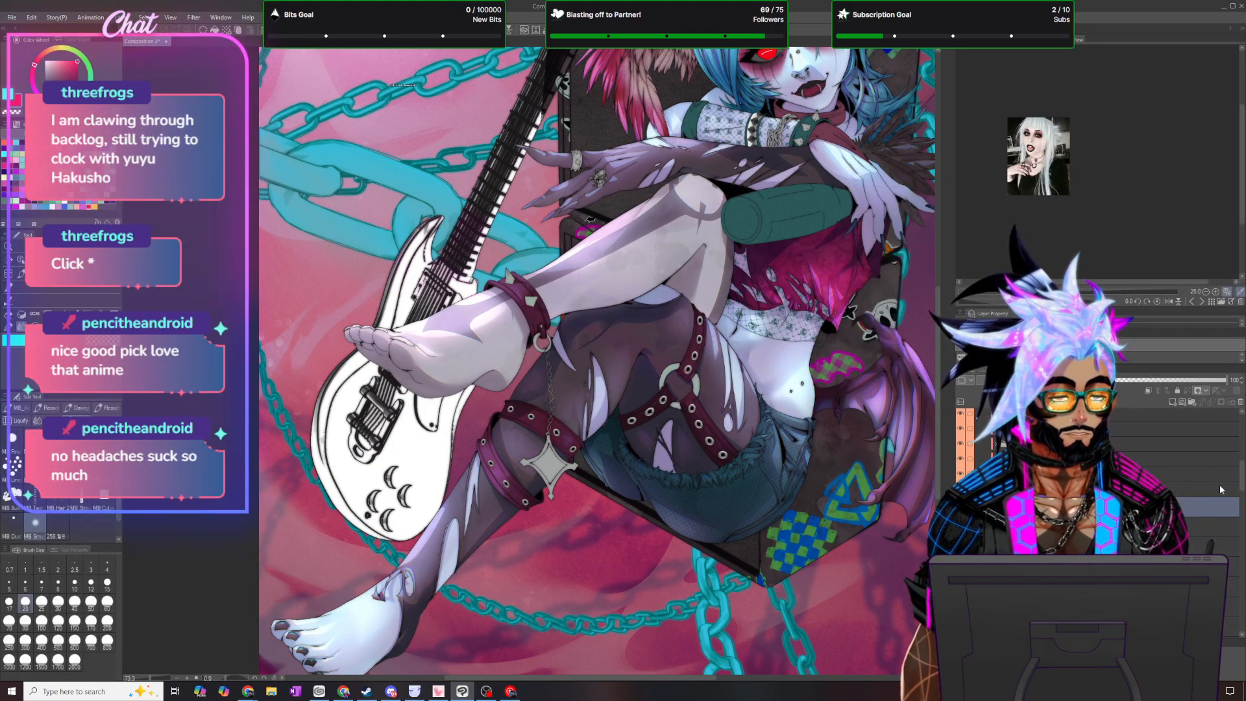
scroll(573, 284, "down", 3)
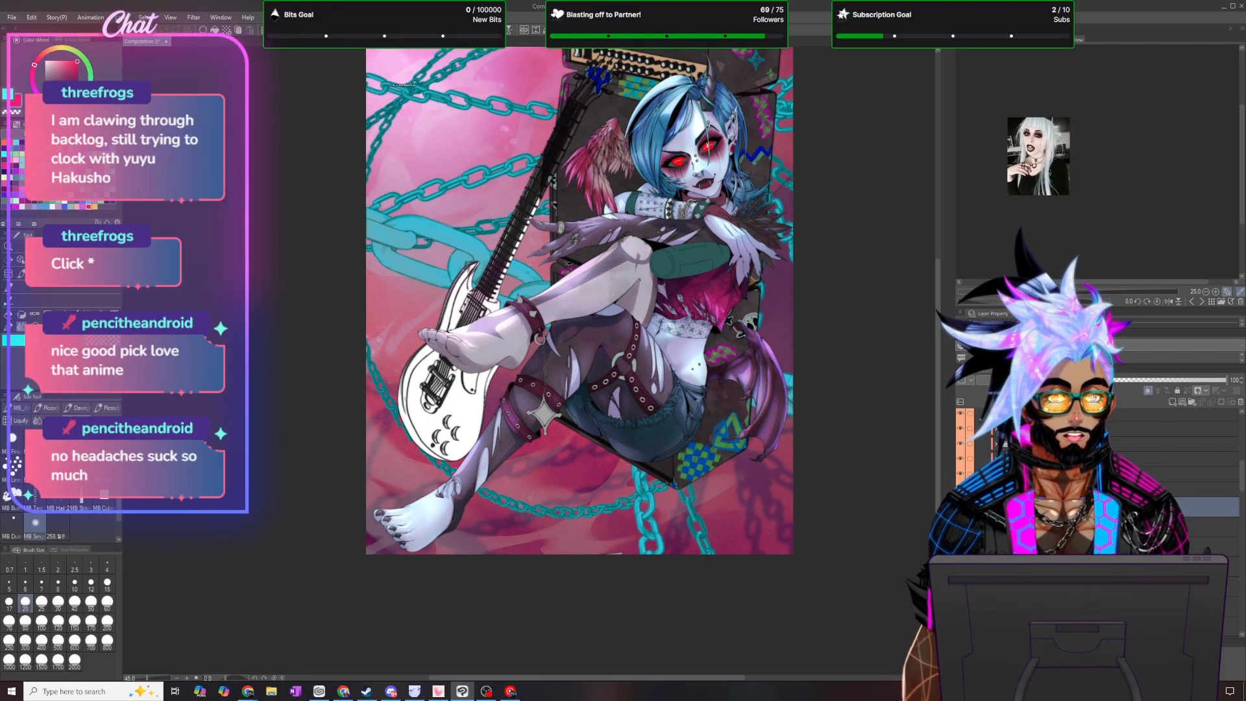
- Brighten the colours by raising a point in the upper part of the RGB tone curve, and apply it
key("ctrl+m")
scroll(723, 335, "down", 3)
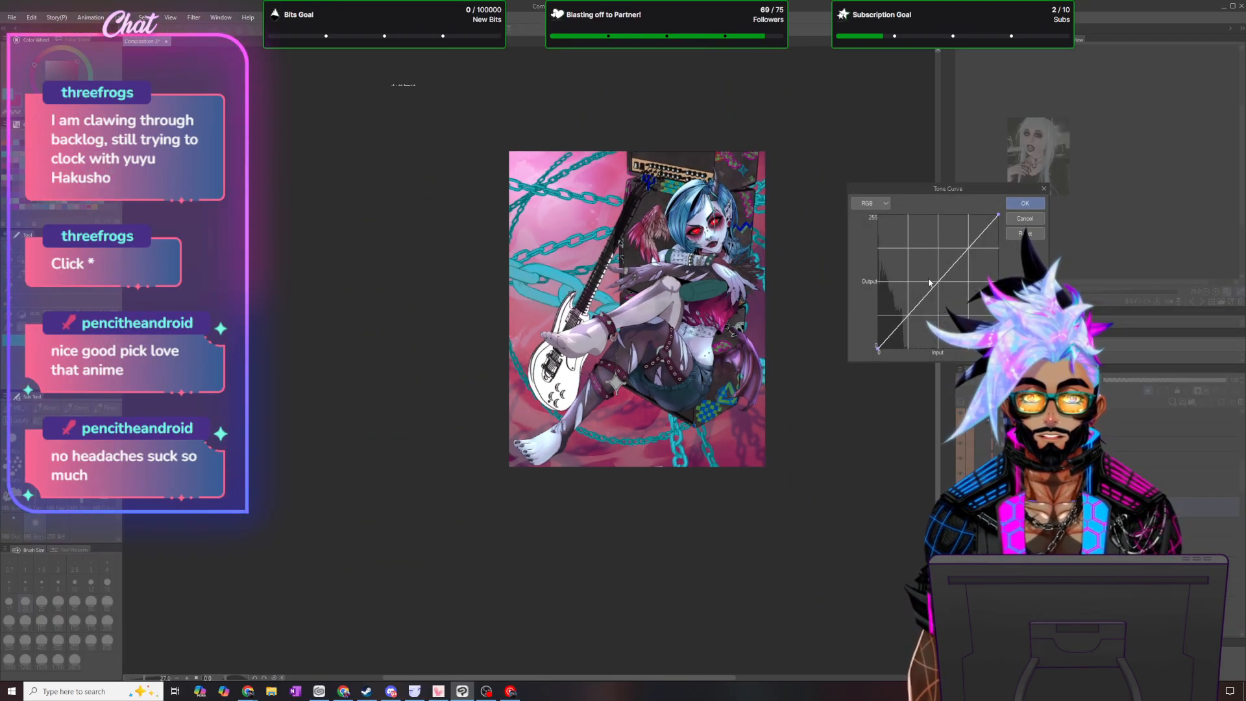
left_click(967, 246)
left_click_drag(967, 248, 959, 240)
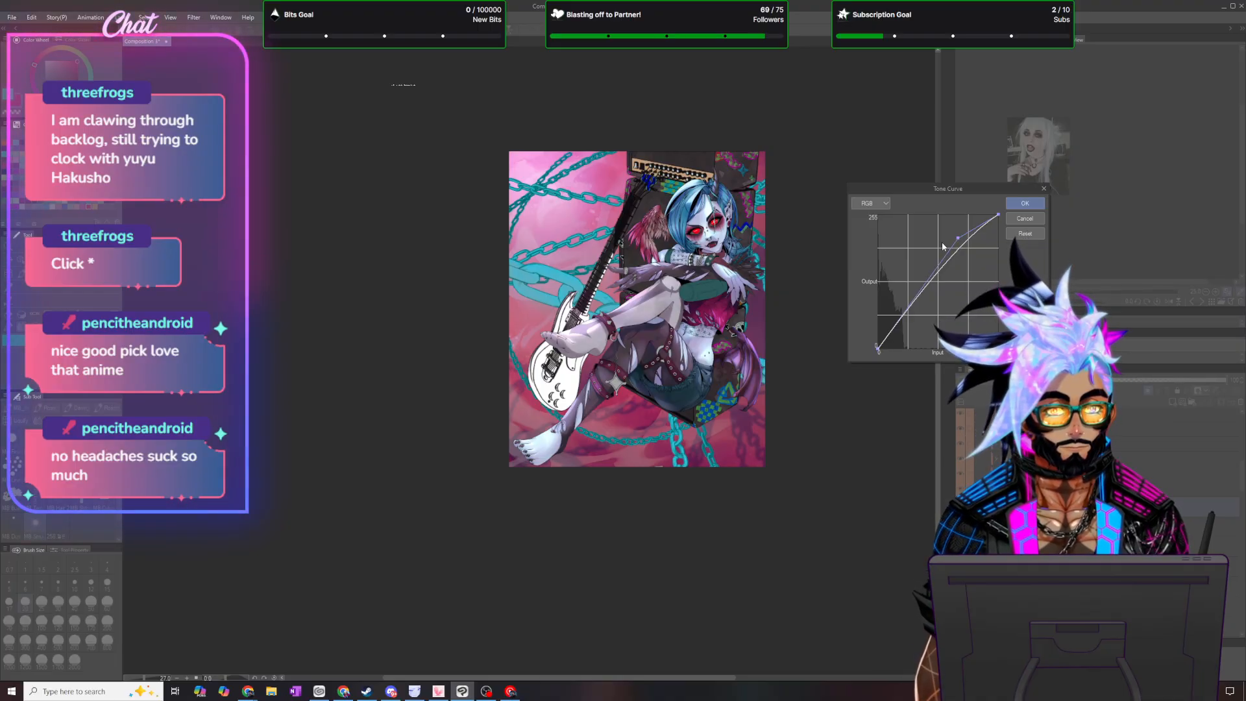
scroll(732, 349, "down", 2)
scroll(732, 348, "up", 2)
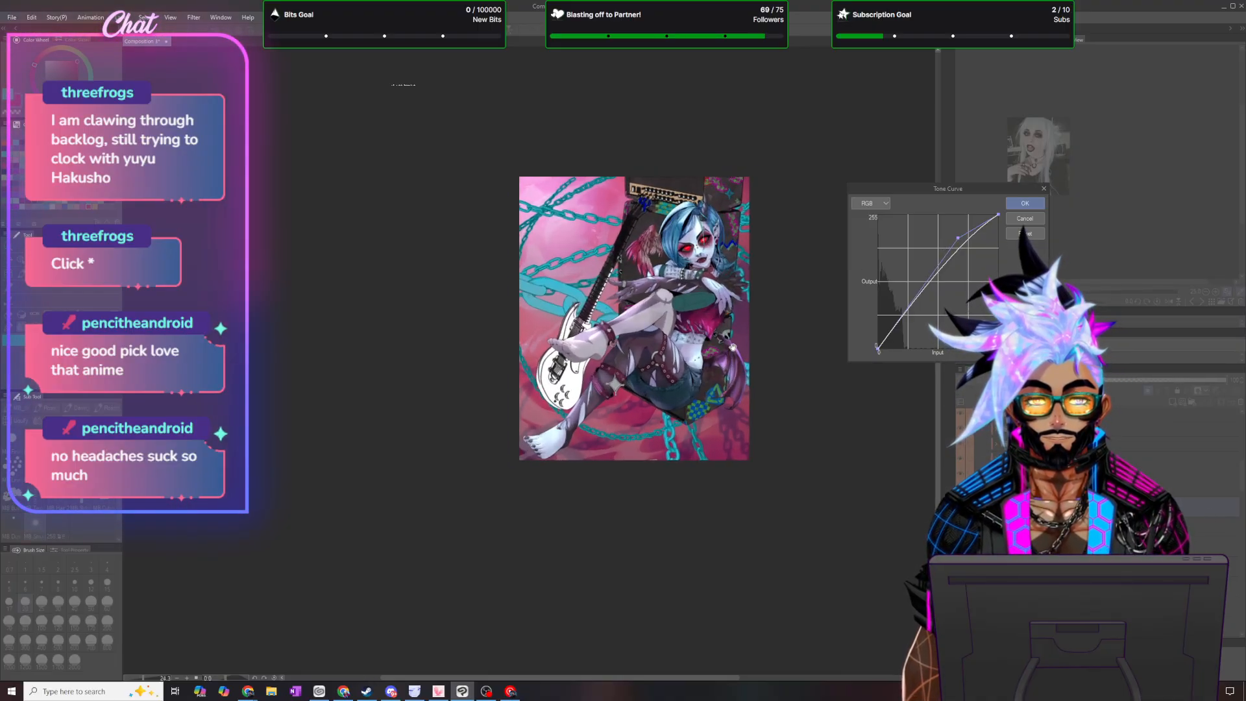
key("Return")
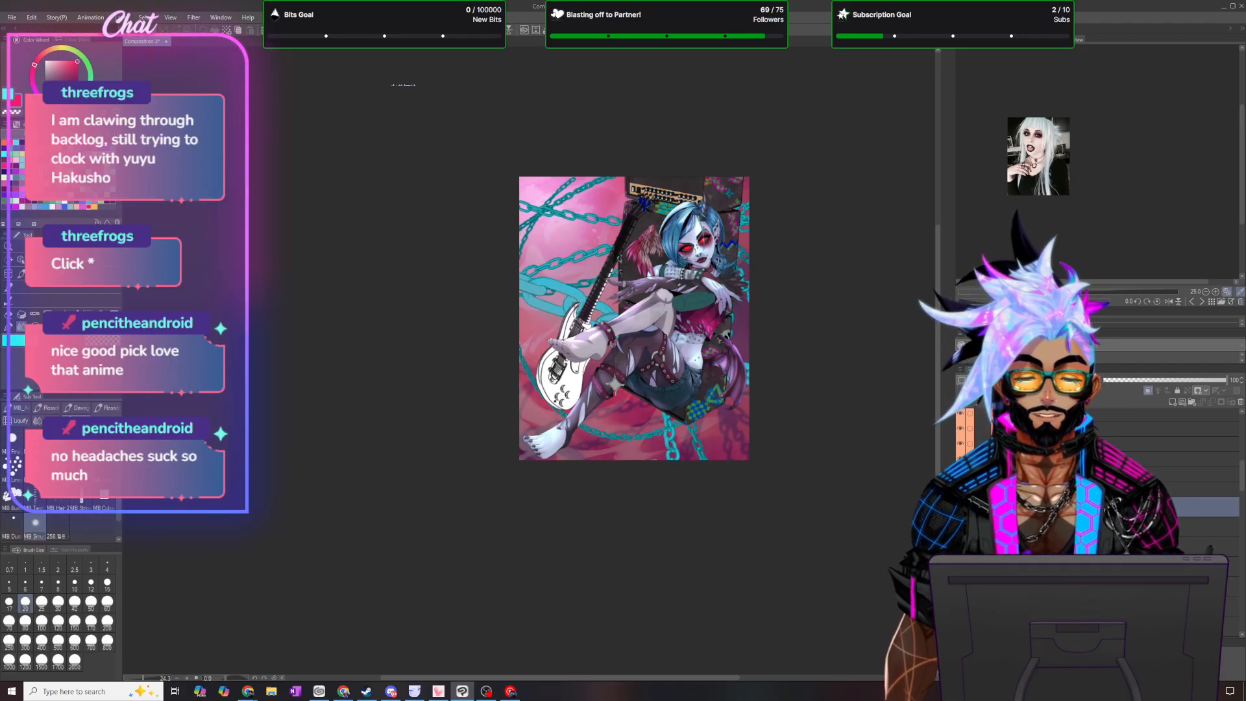
scroll(1096, 519, "down", 5)
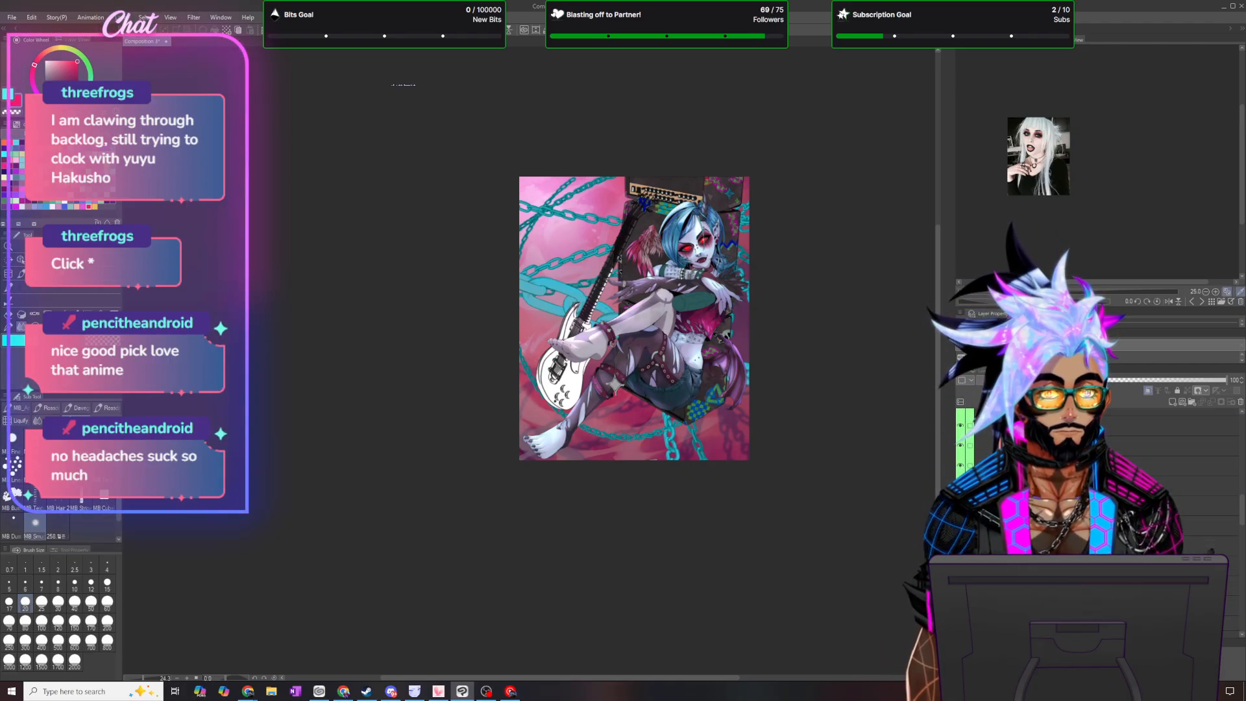
- Select the leg strap layers together with their correction layers and merge them into one layer
scroll(1097, 519, "up", 5)
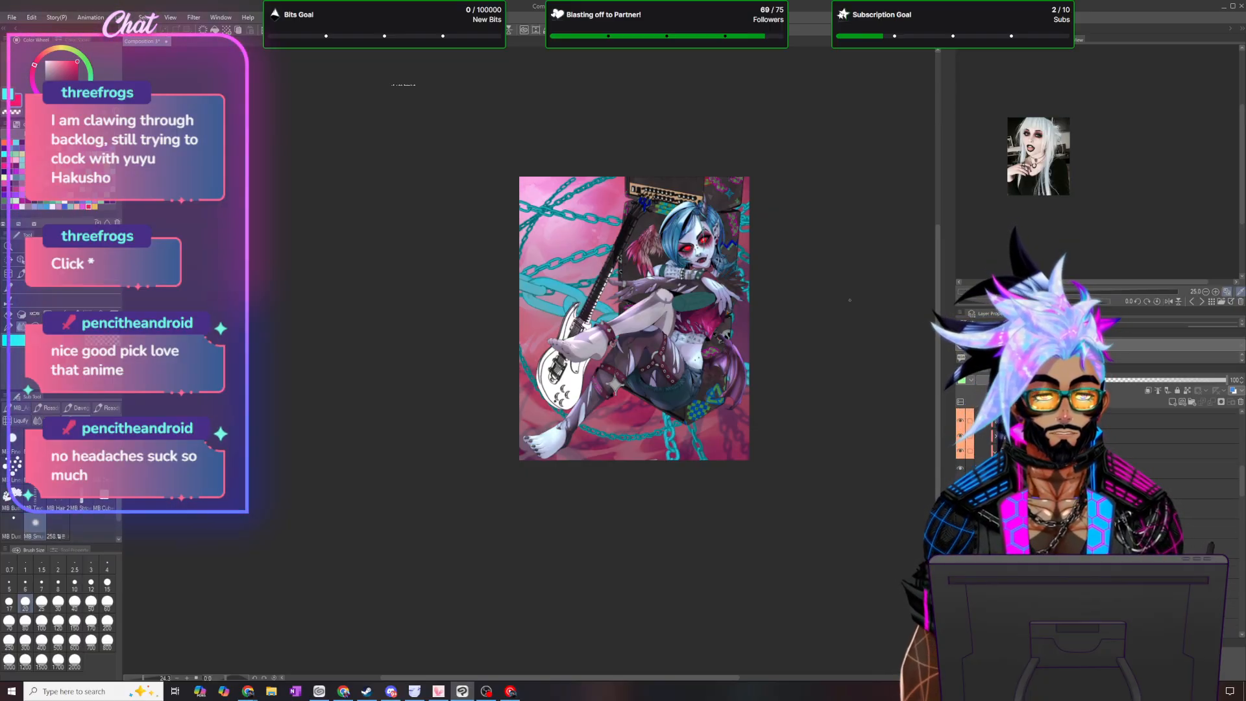
left_click(1097, 468)
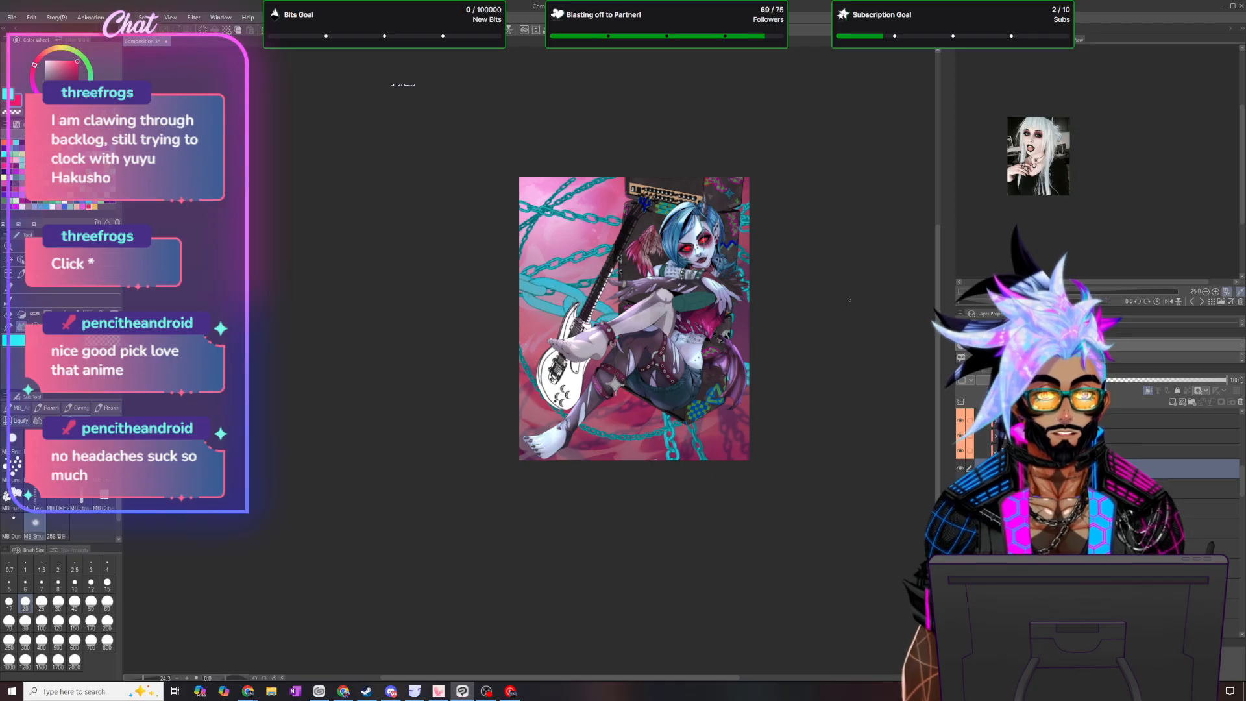
key("ctrl+a")
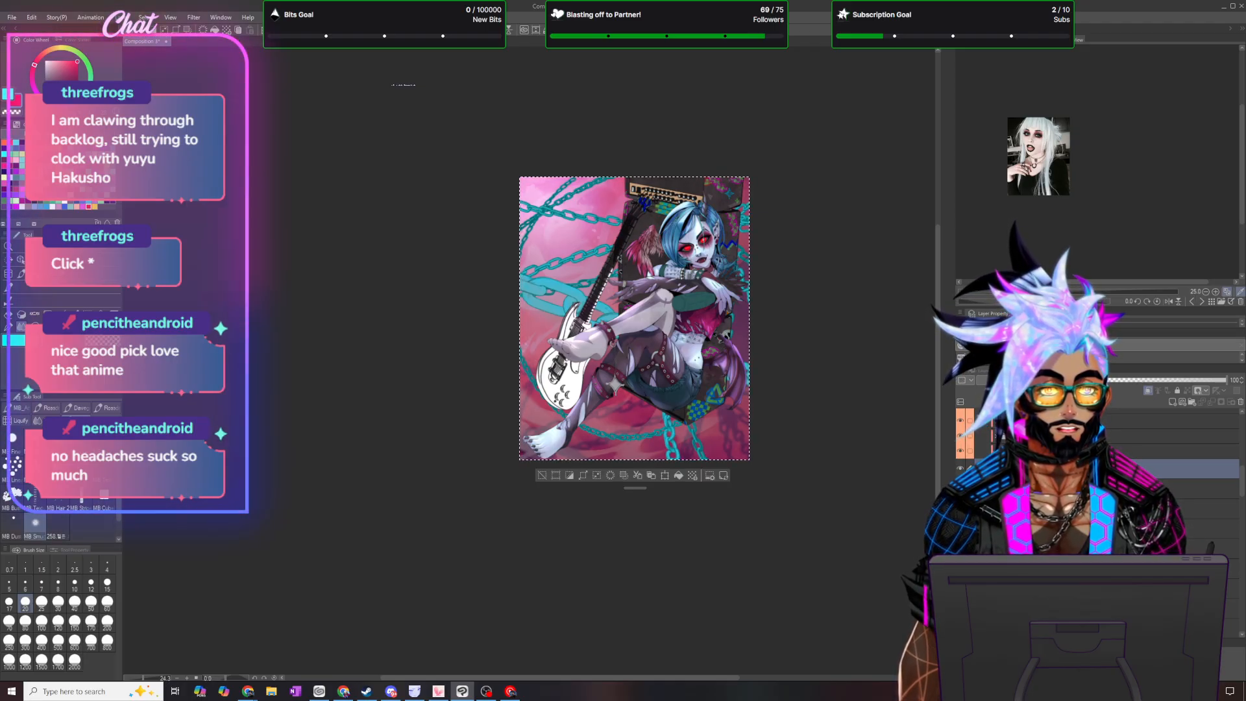
scroll(1097, 468, "down", 5)
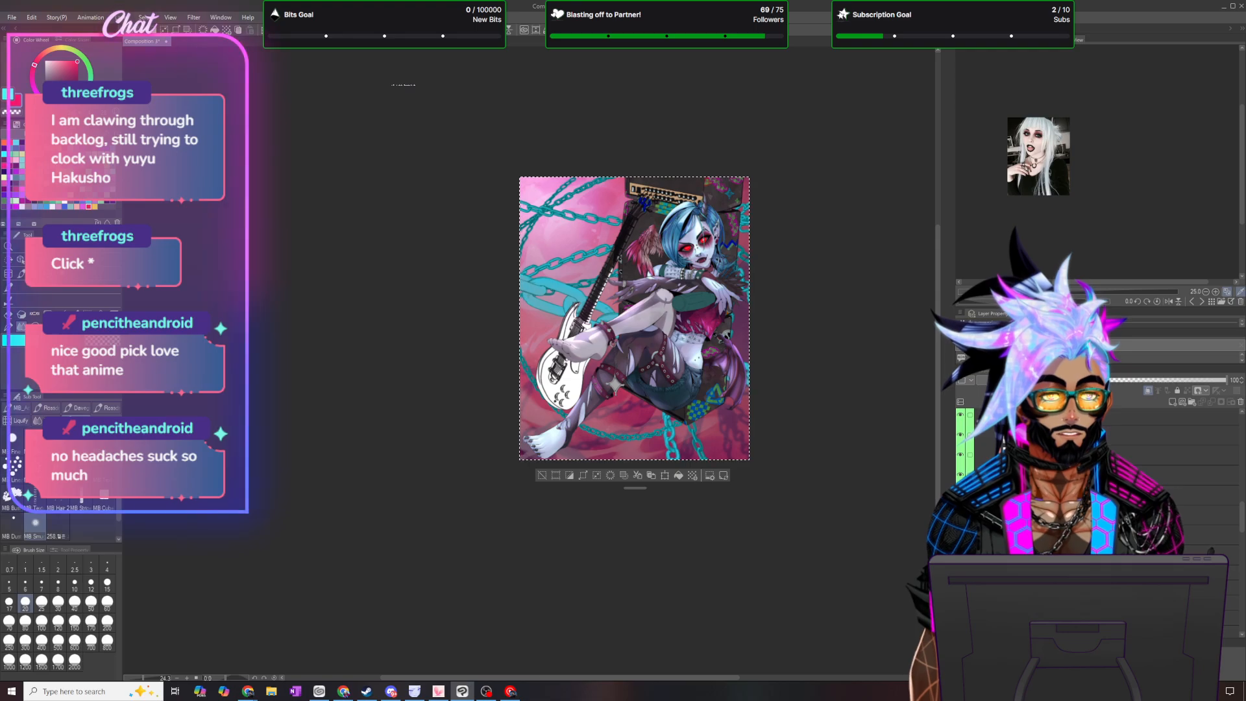
left_click(1068, 555, "shift")
right_click(1067, 554)
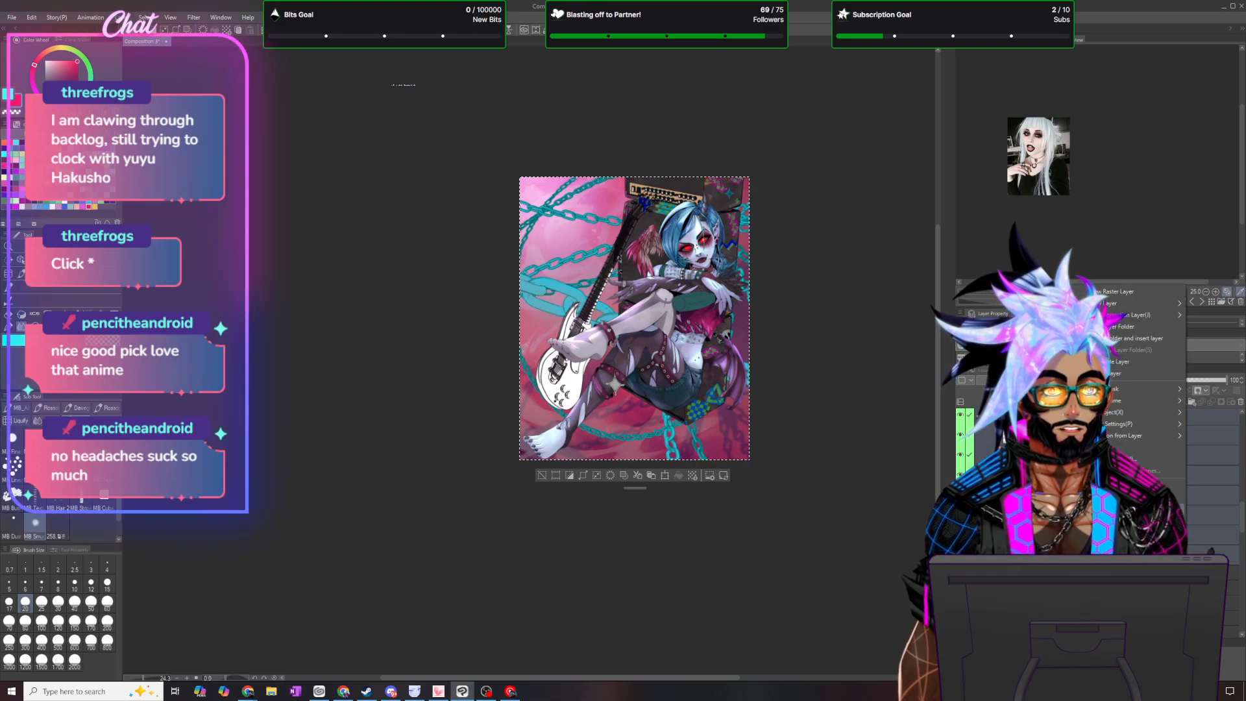
left_click(1114, 509)
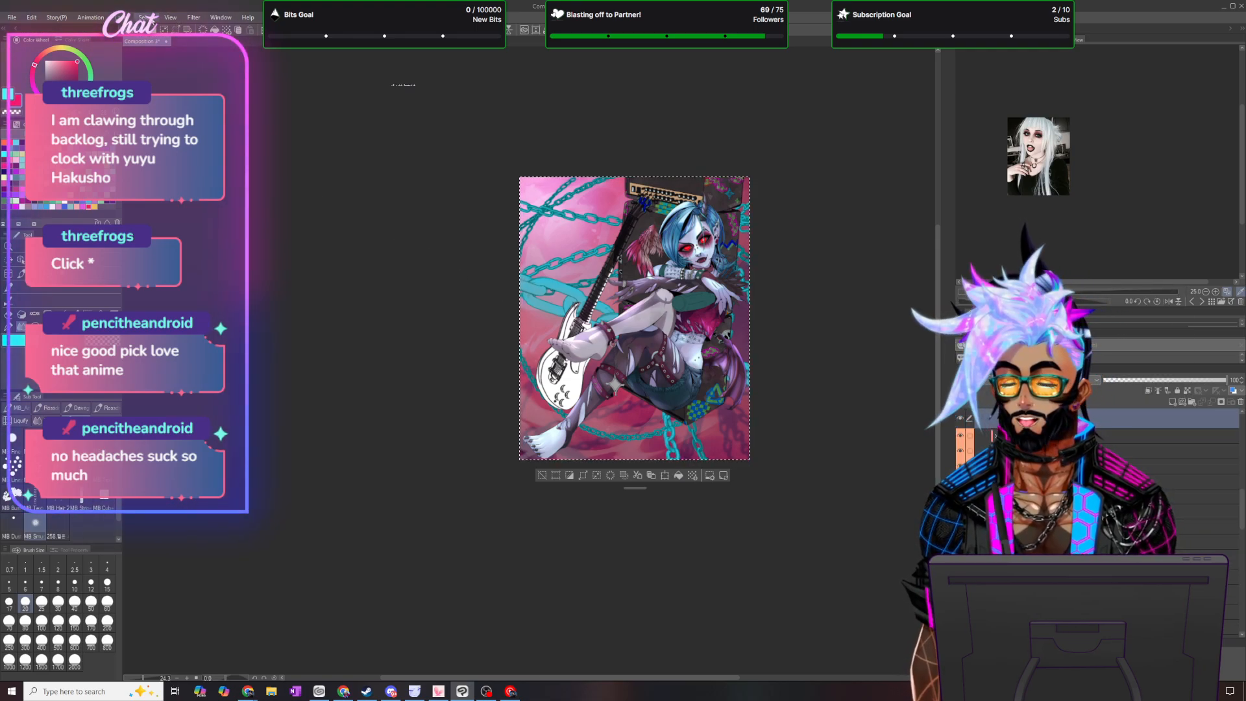
key("ctrl+d")
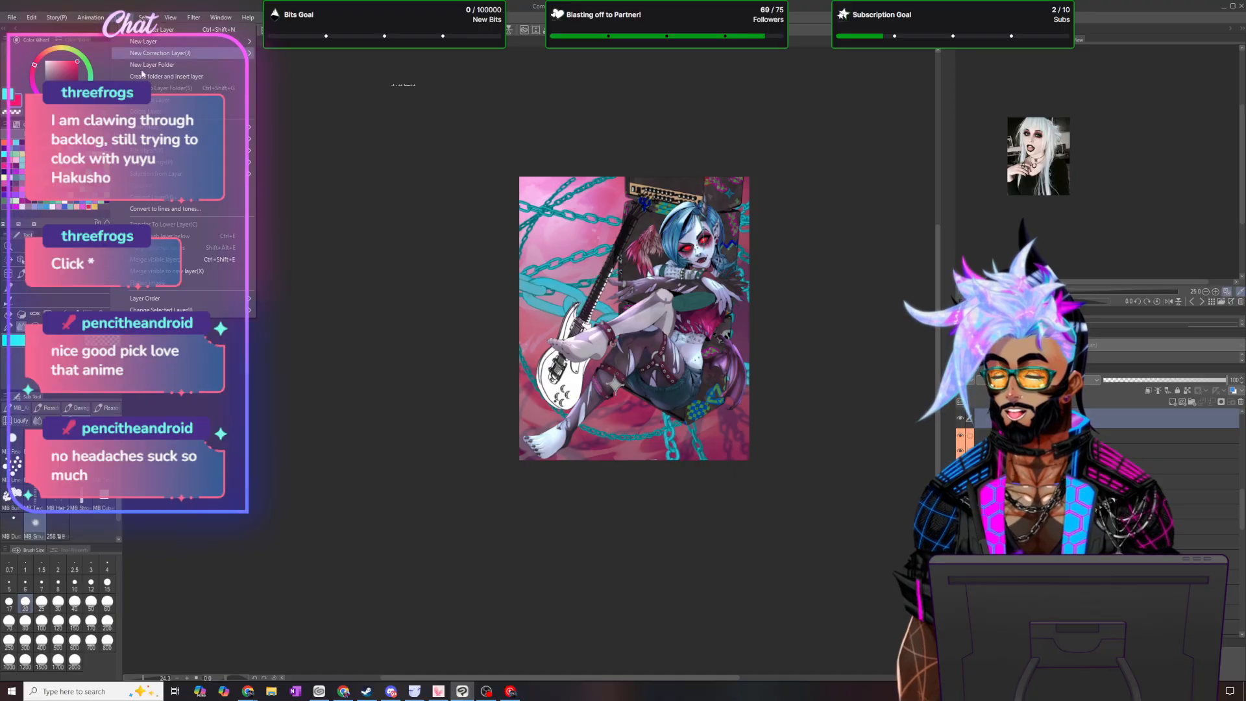
- Duplicate the merged strap layer to get two extra copies above it
left_click(115, 18)
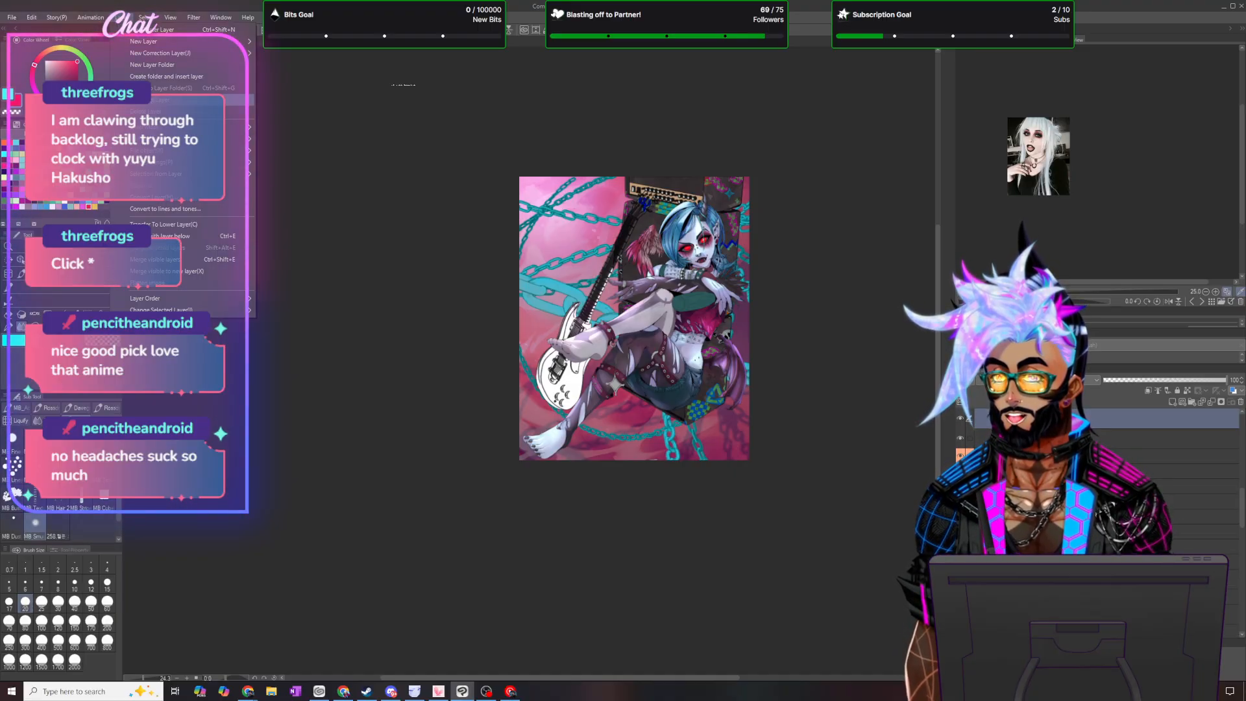
left_click(141, 42)
left_click(1148, 390)
- Apply a chromatic aberration effect in Radial (use center point) mode to the middle strap copy
left_click(1077, 438, "shift")
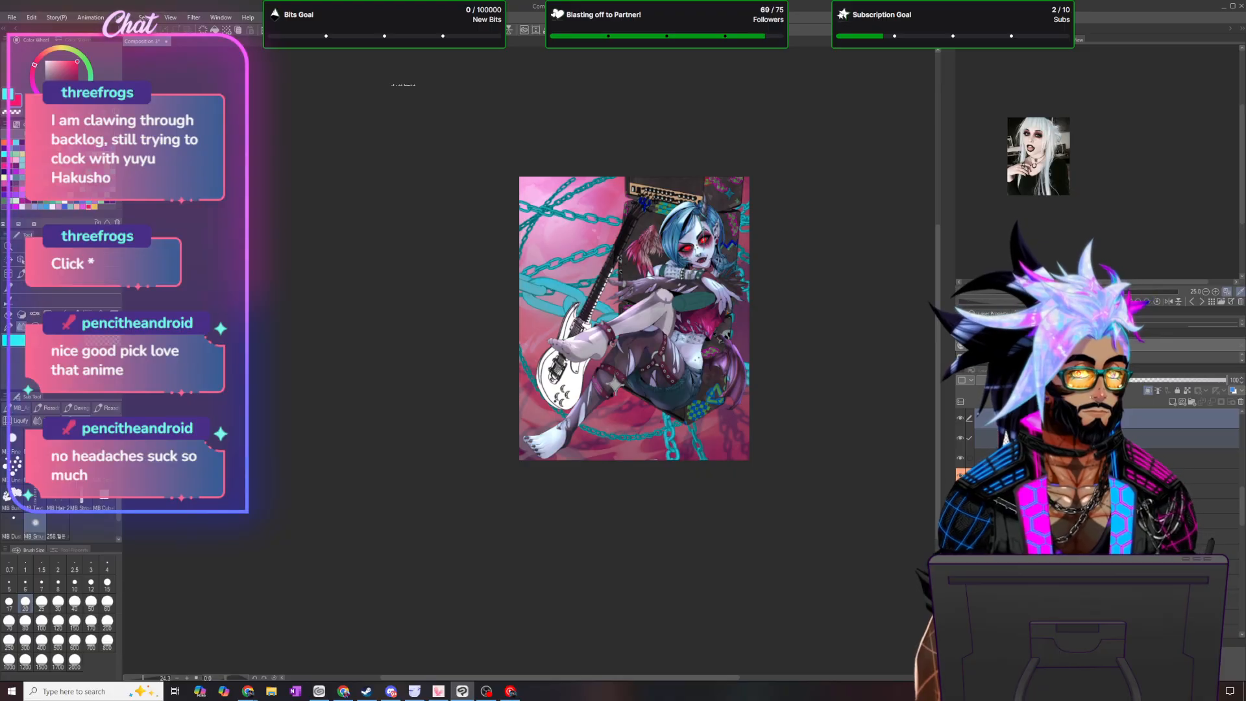
left_click(1078, 438)
left_click(1006, 381)
left_click(1006, 410)
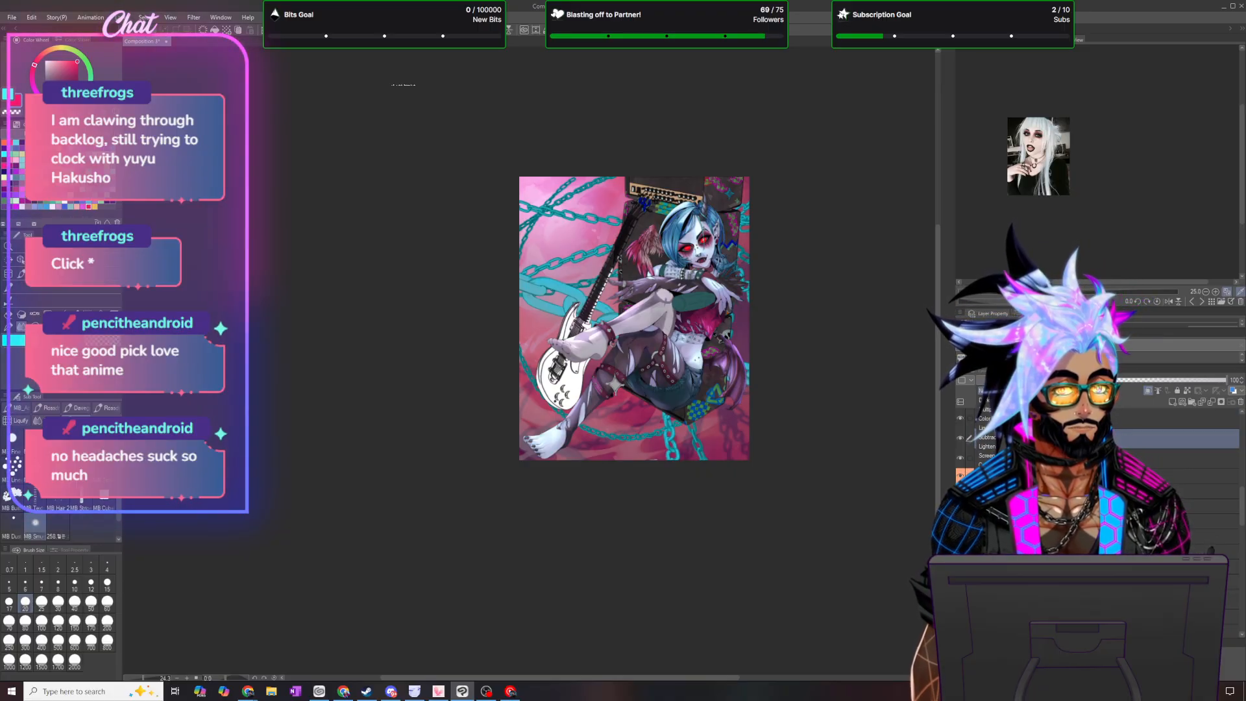
left_click(193, 17)
mouse_move(227, 65)
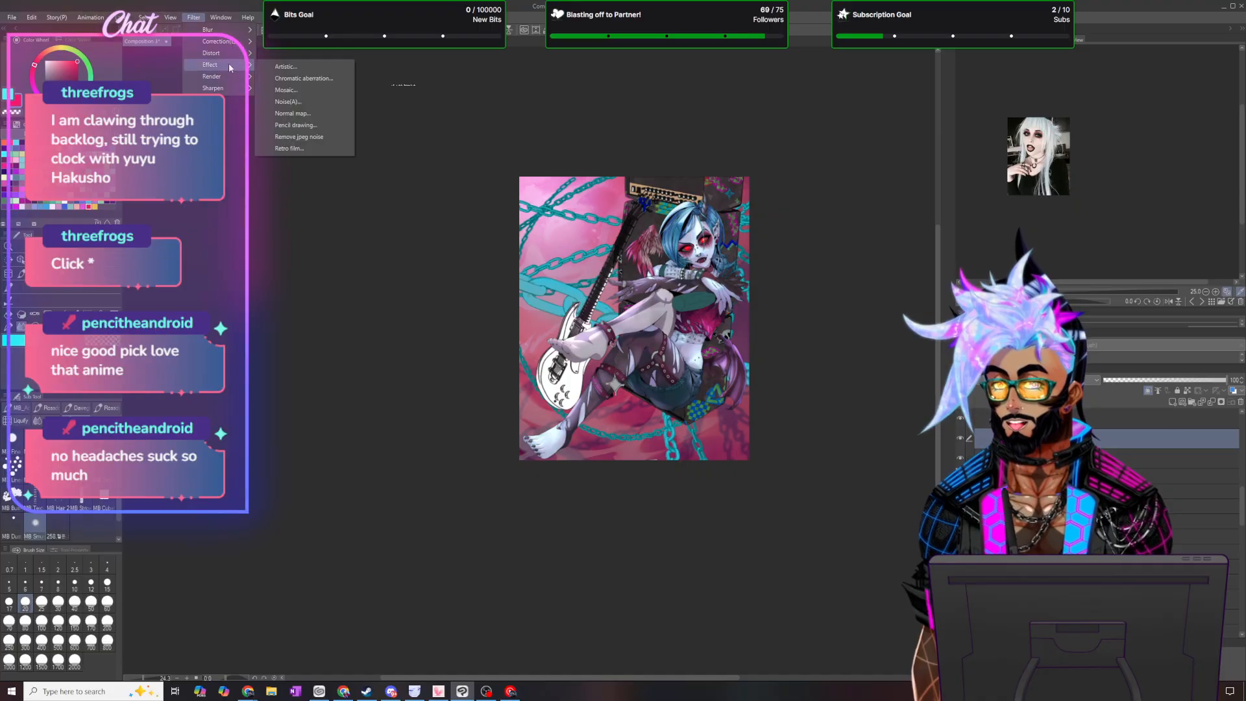
left_click(292, 66)
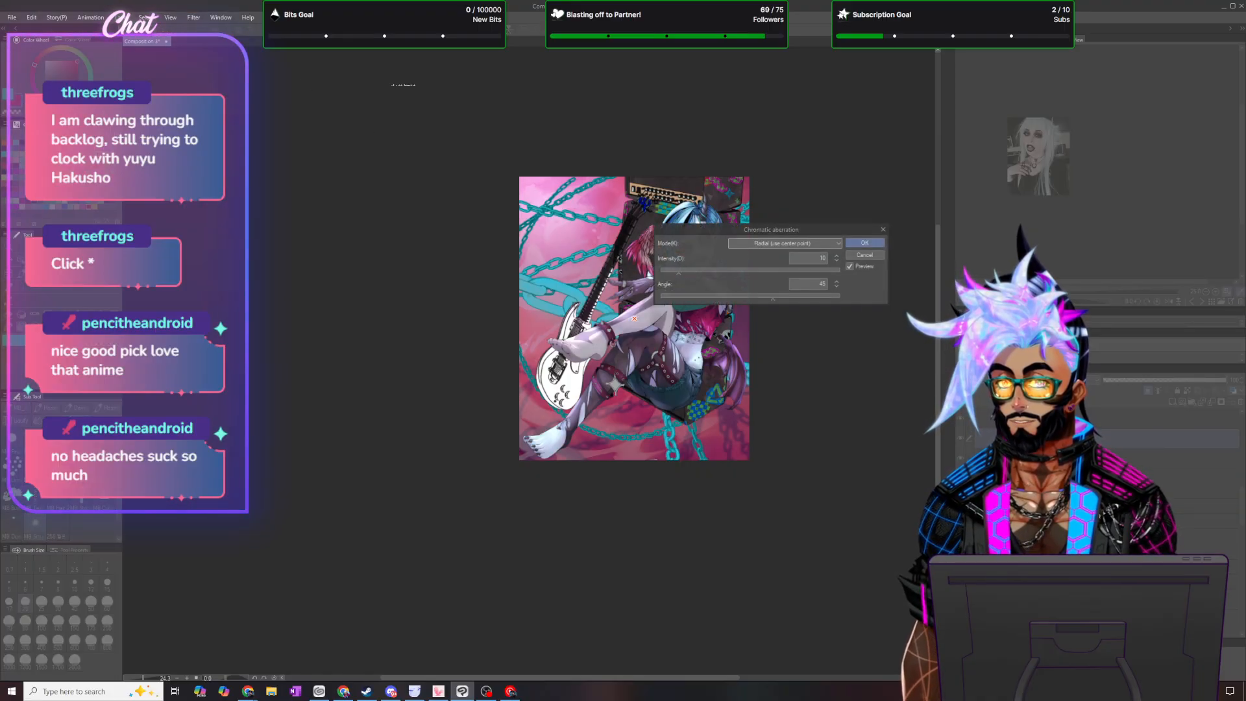
left_click(866, 243)
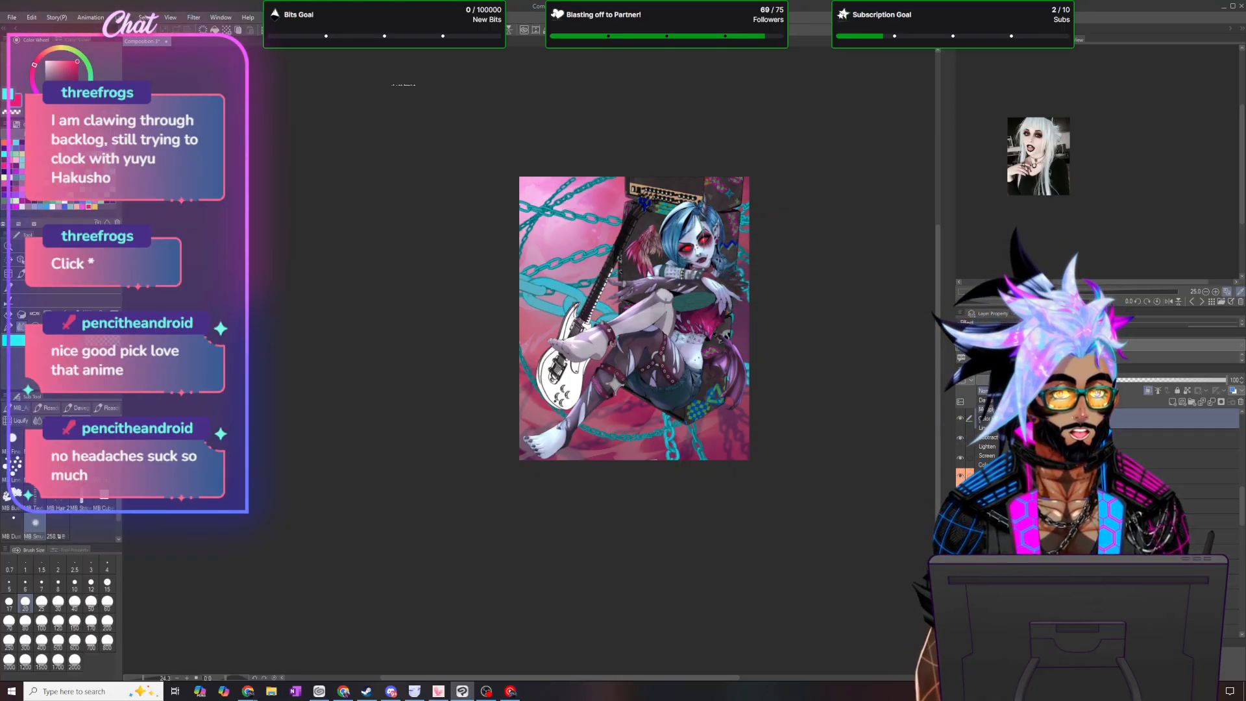
- Apply a Gaussian blur of strength 6 to the topmost strap copy and lower that layer's opacity to 30%
left_click(193, 17)
mouse_move(209, 29)
left_click(288, 55)
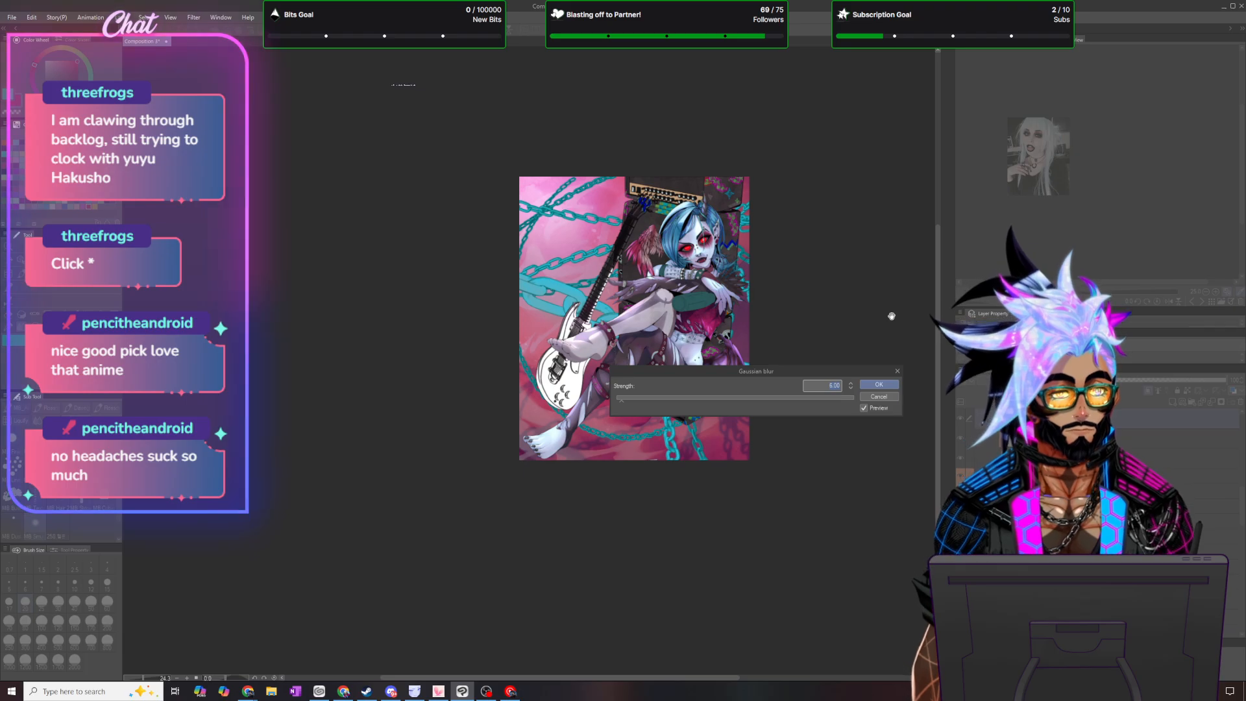
key("Return")
scroll(658, 361, "up", 5)
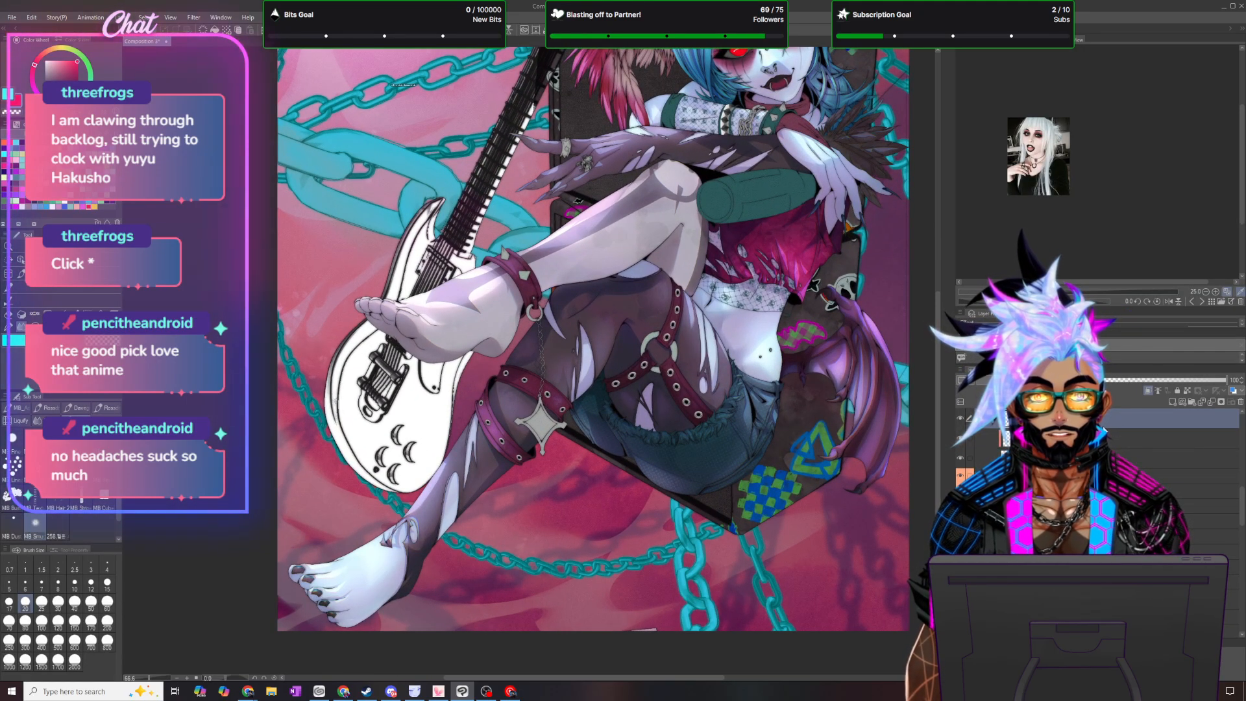
type("30")
key("Return")
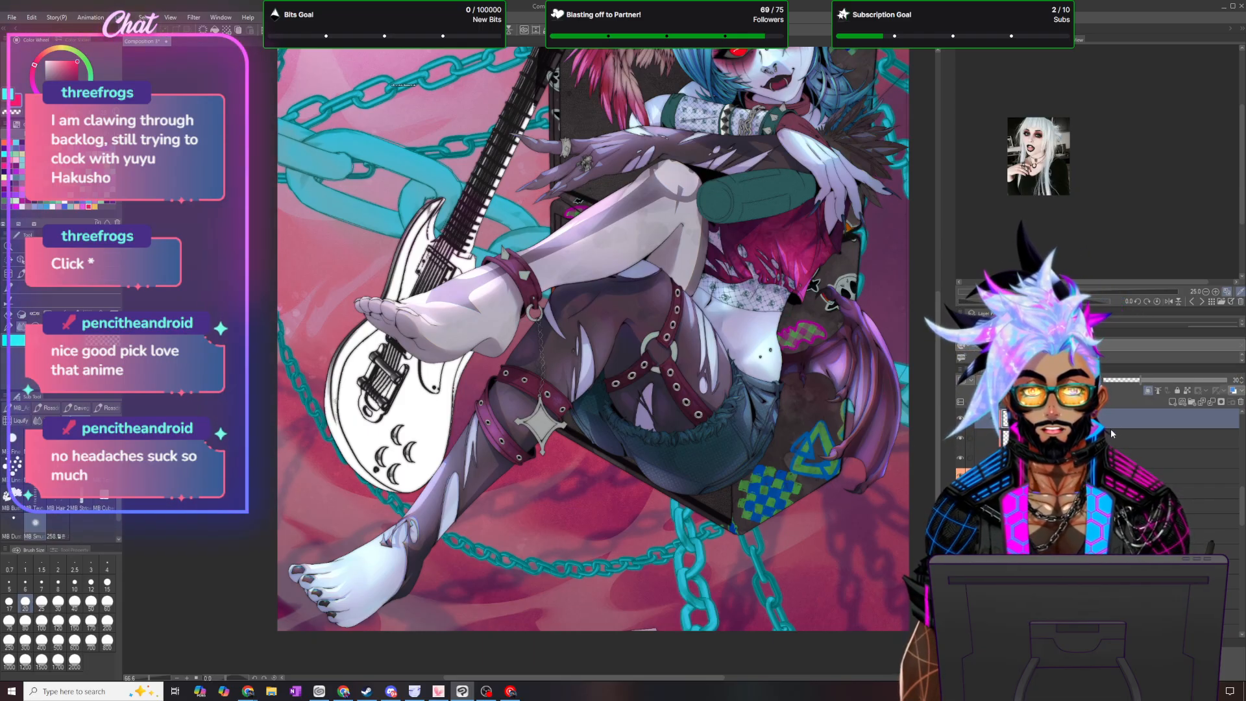
- Merge the strap layer and its two effect copies into a single layer
left_click(1210, 458, "shift")
scroll(1210, 458, "up", 1)
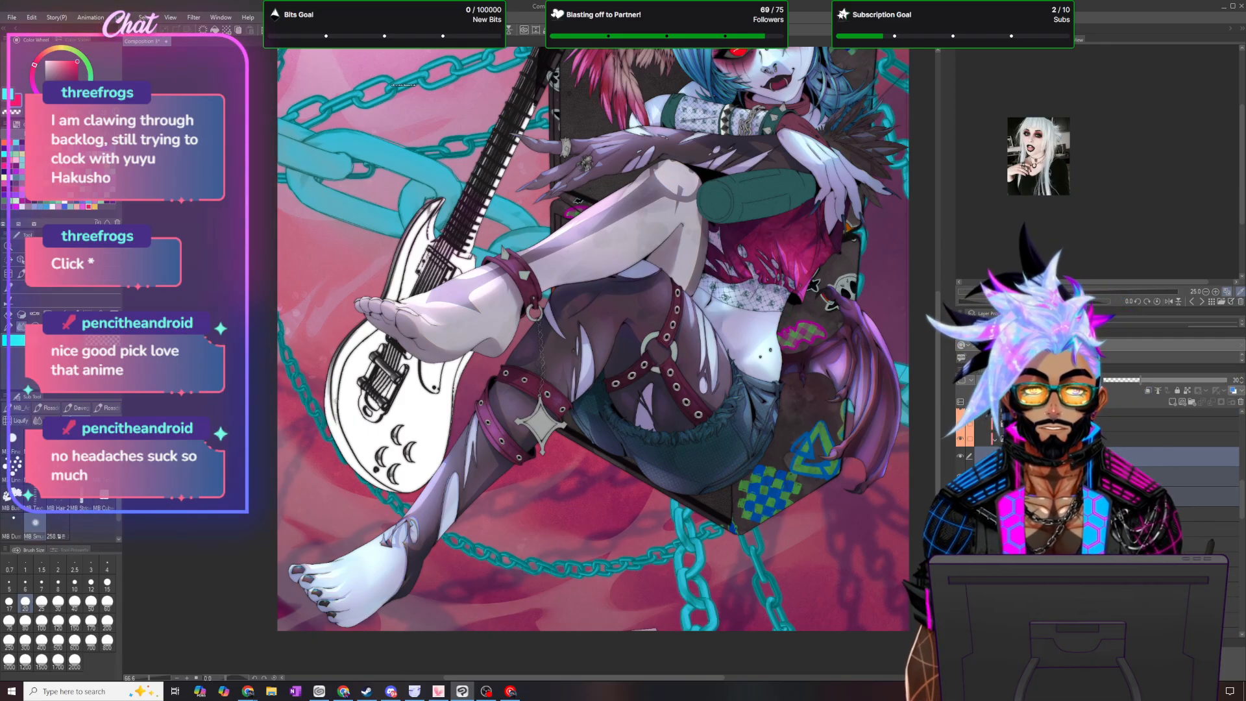
right_click(1195, 459)
left_click(1175, 417)
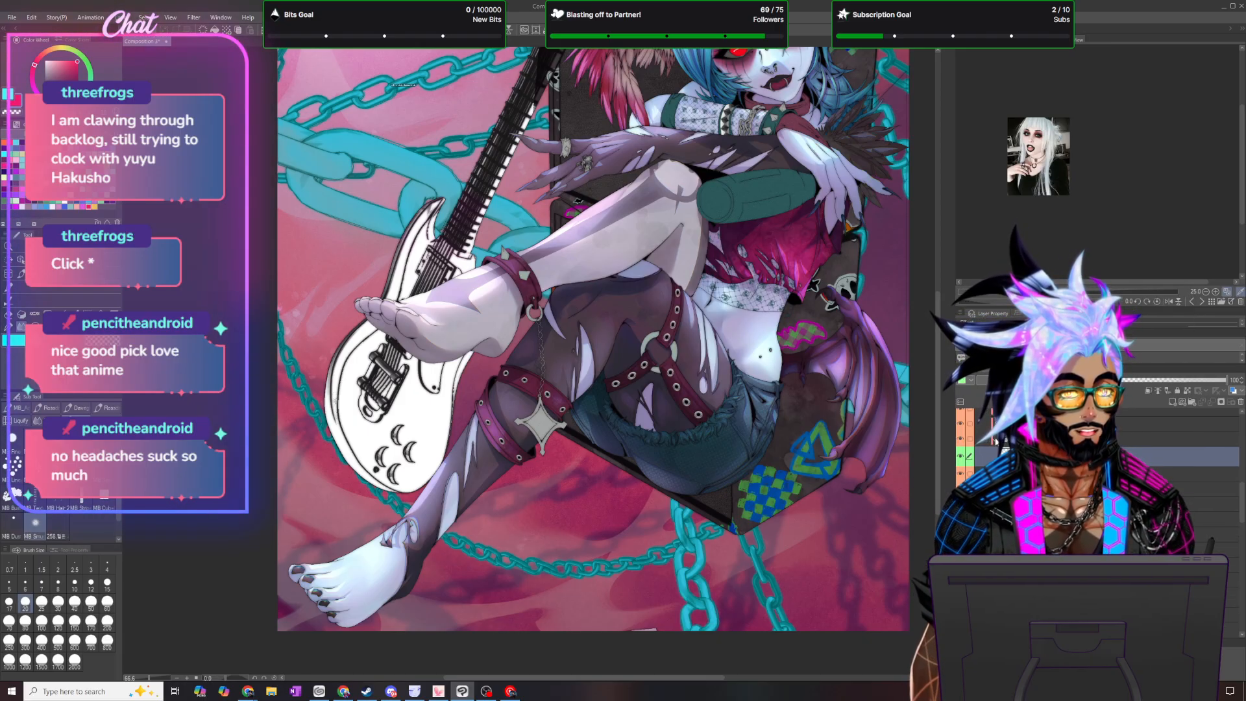
left_click(996, 441)
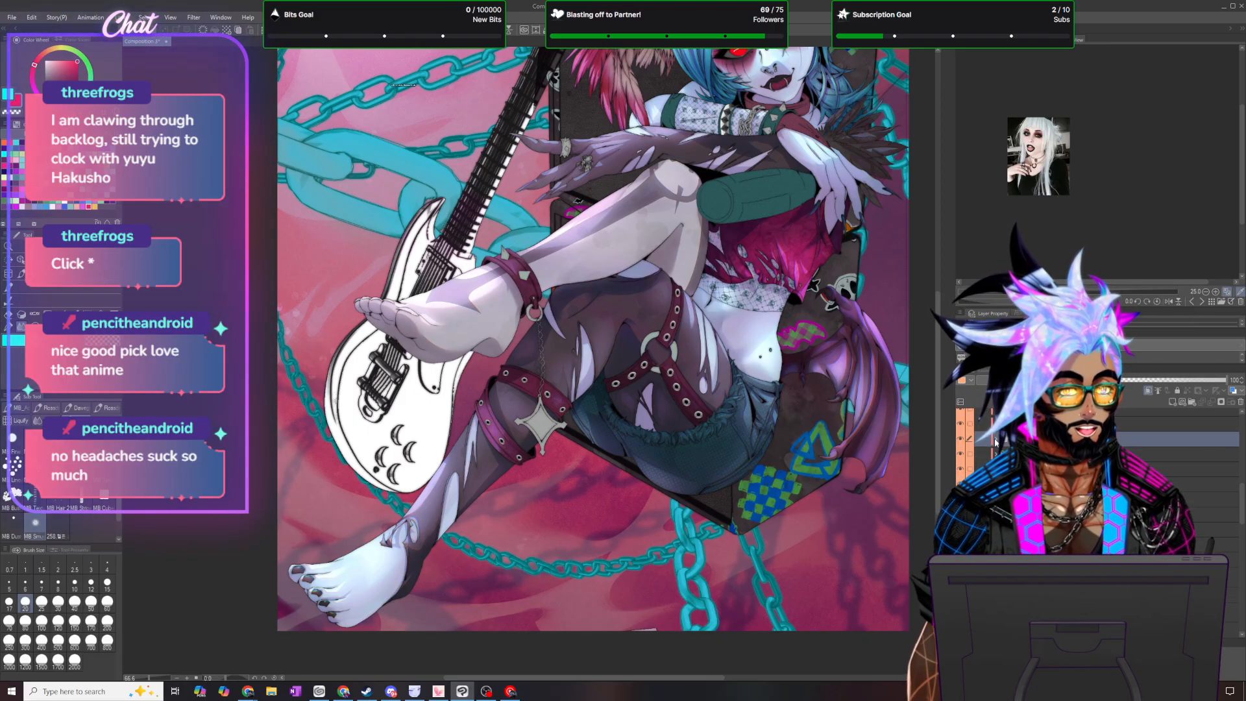
- Enlarge the canvas area, flip the view horizontally and fit the whole illustration to the screen to check it
left_click(1231, 36)
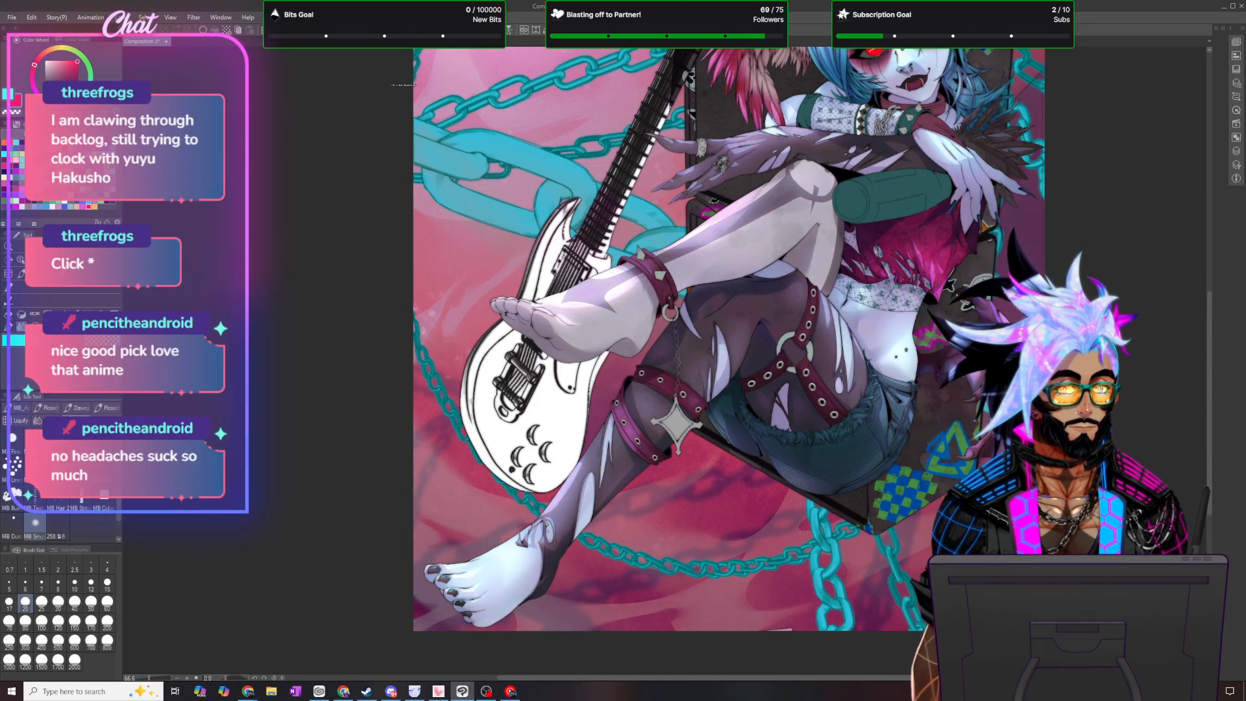
key("h")
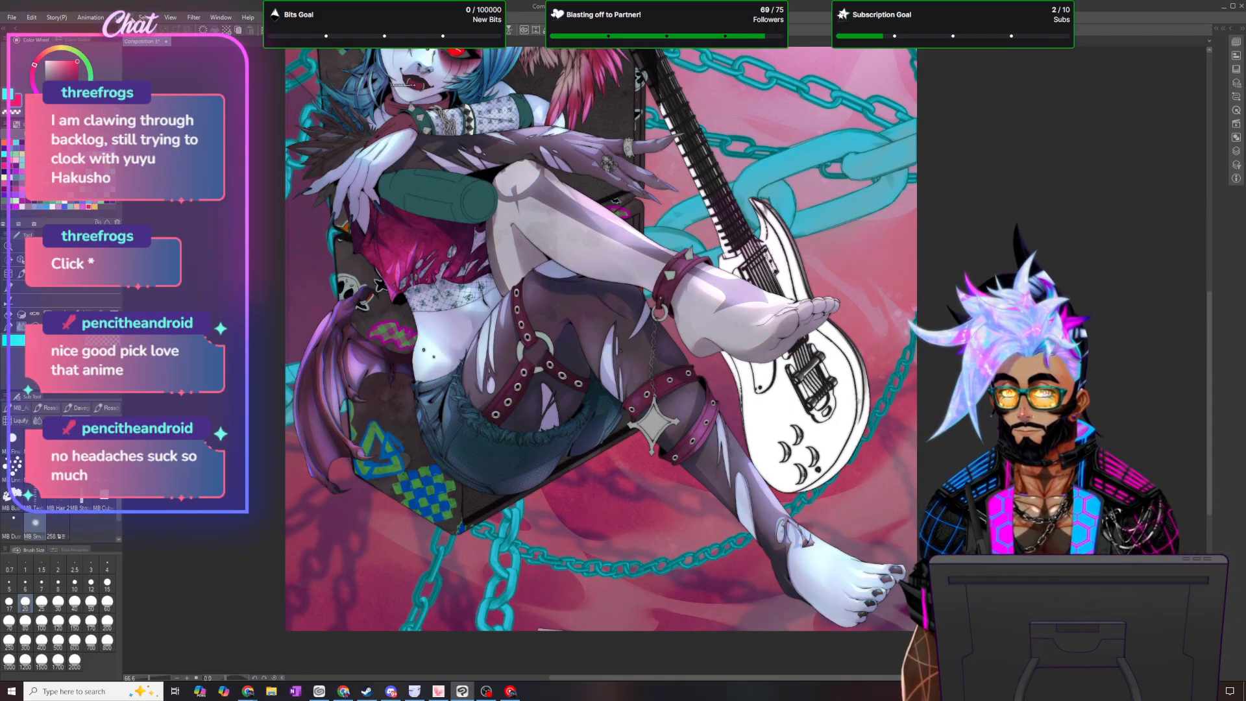
left_click(177, 19)
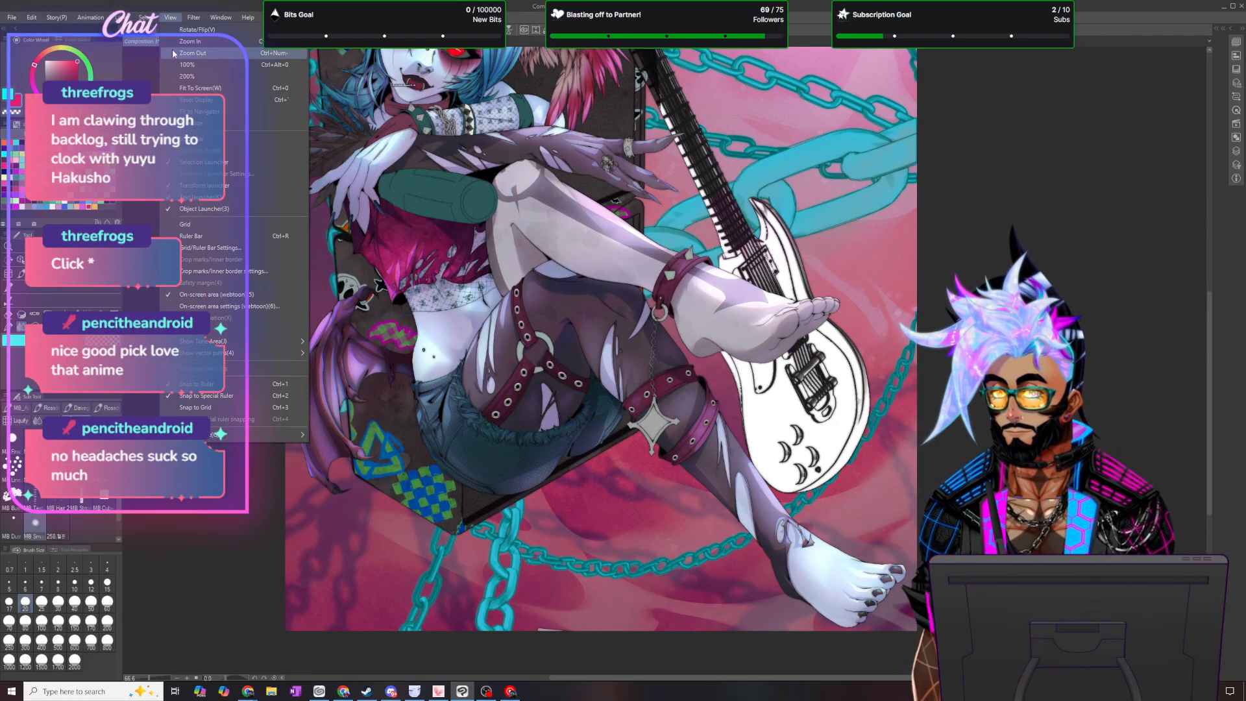
left_click(204, 88)
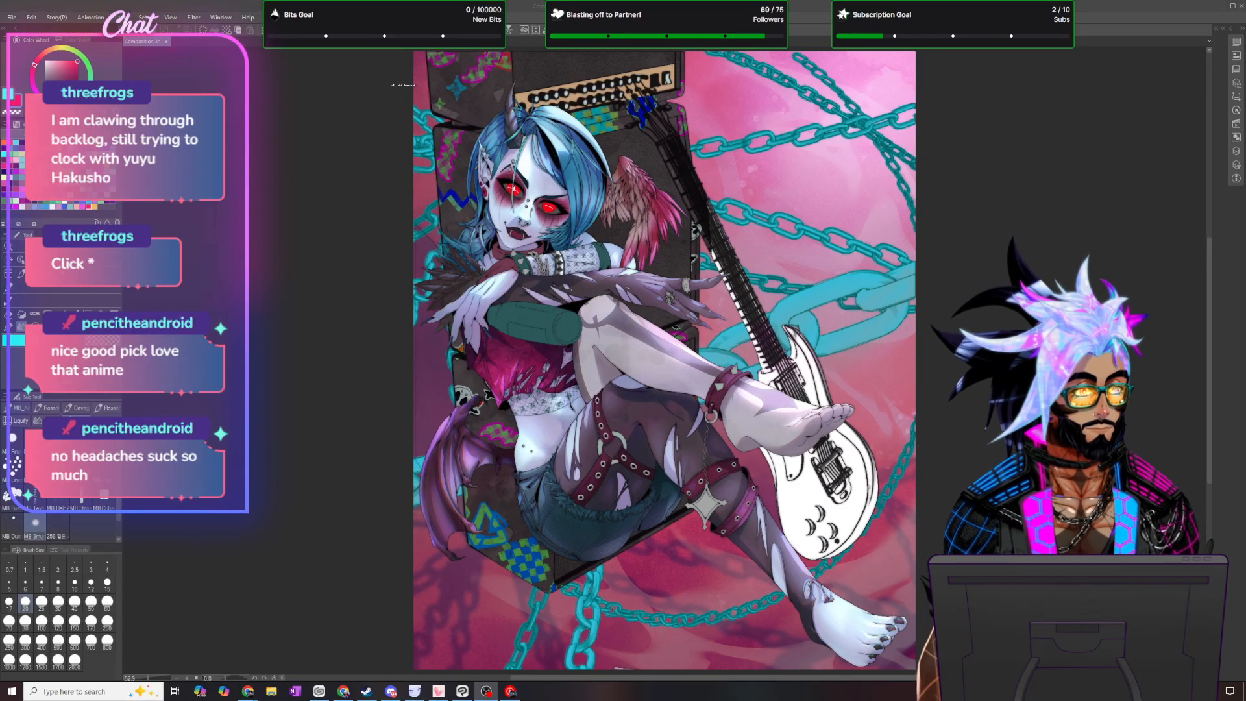